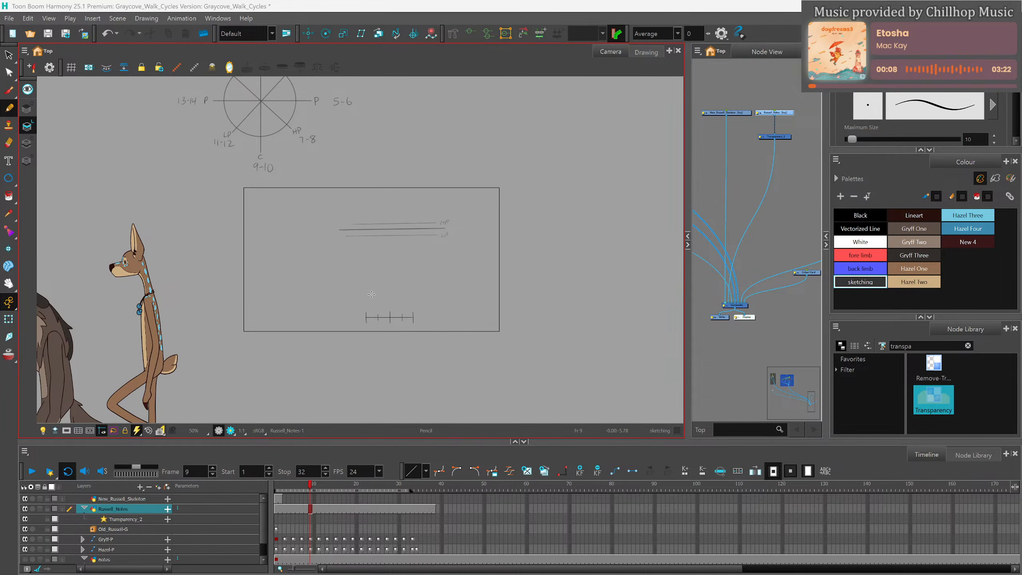
Play back the existing wolf, deer and fox walk cycles and examine their poses beside the timing notes.
scroll(381, 278, up, 1)
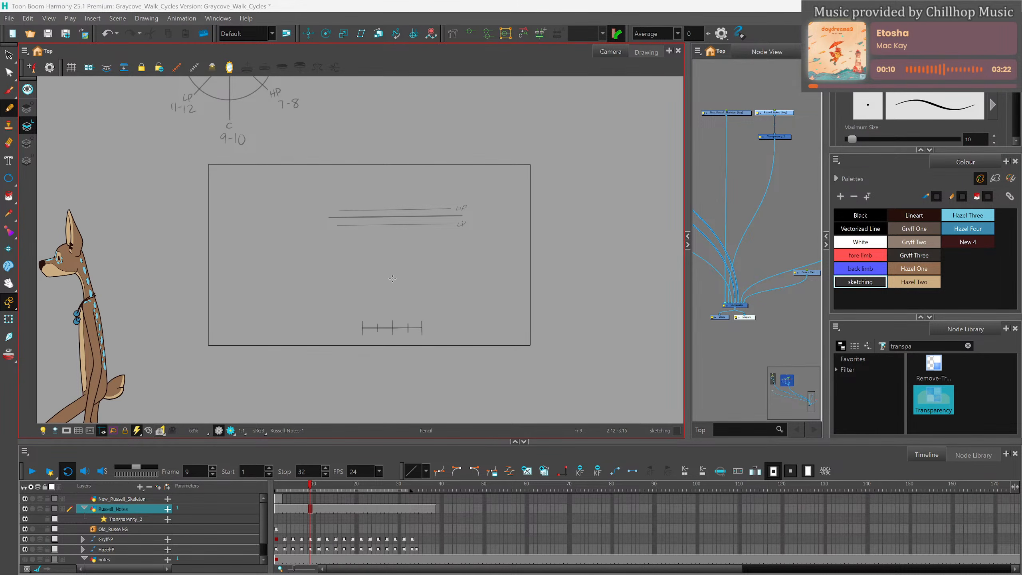
scroll(394, 278, down, 4)
scroll(341, 221, up, 3)
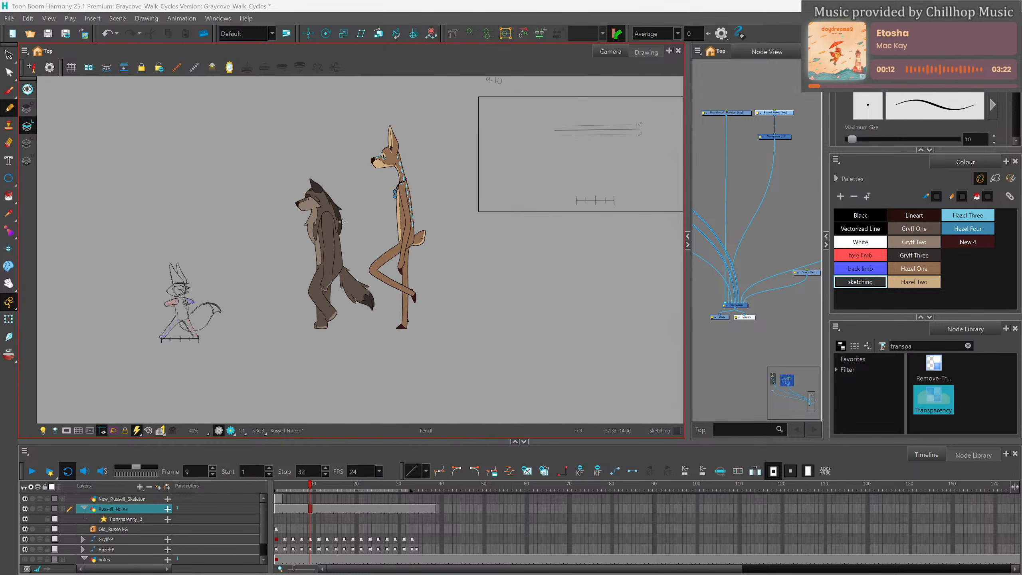
scroll(354, 270, up, 1)
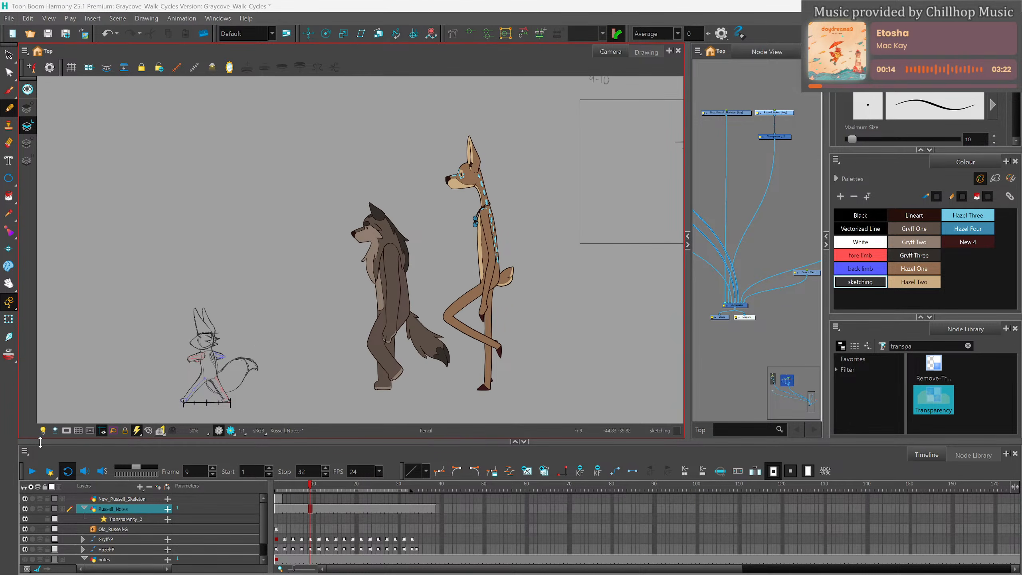
click(34, 471)
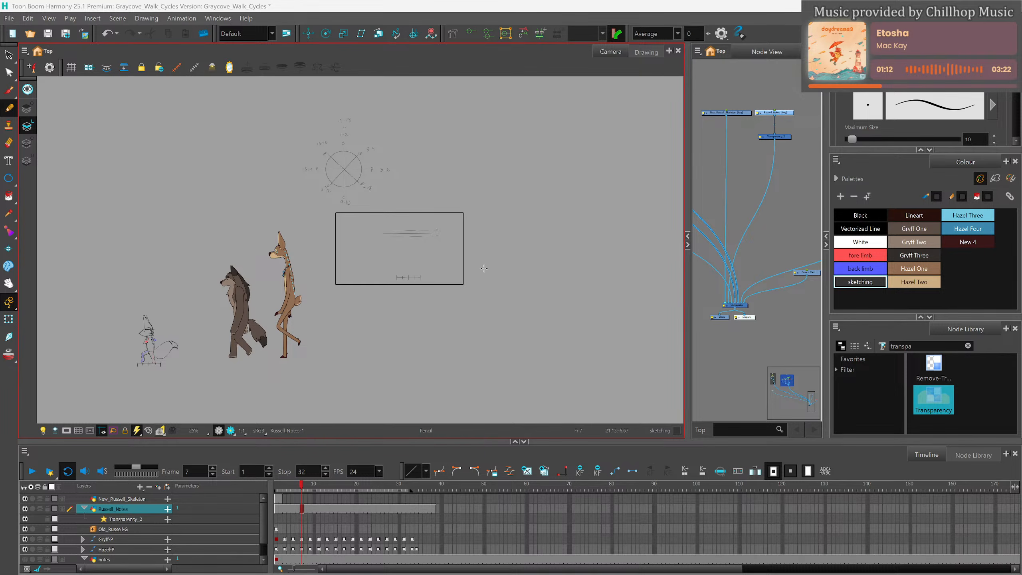
scroll(474, 224, up, 1)
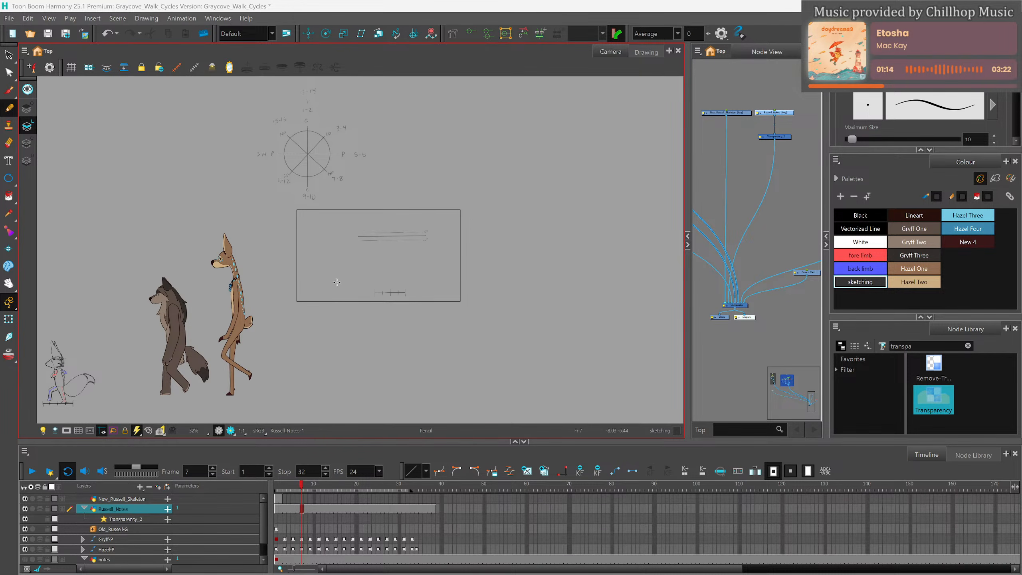
click(278, 500)
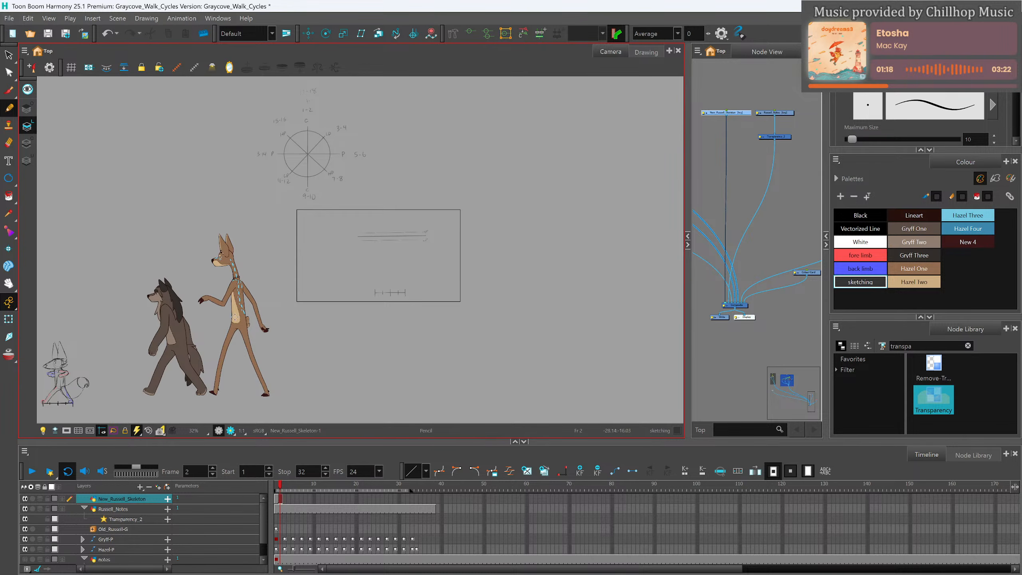
scroll(439, 250, down, 1)
scroll(138, 372, up, 2)
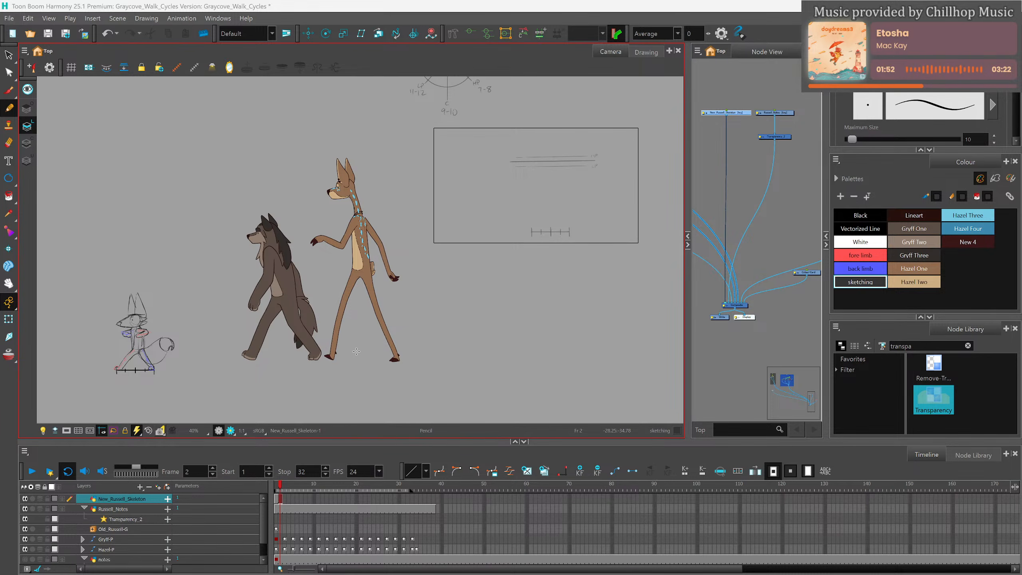
scroll(578, 185, down, 1)
drag(578, 186, 471, 242)
scroll(471, 240, up, 2)
scroll(460, 275, down, 2)
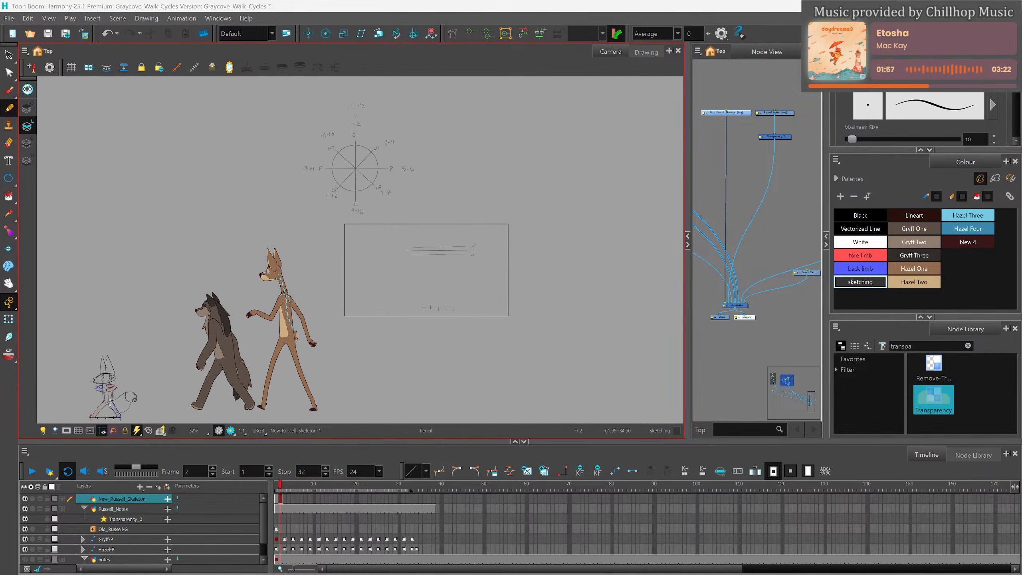
key(Return)
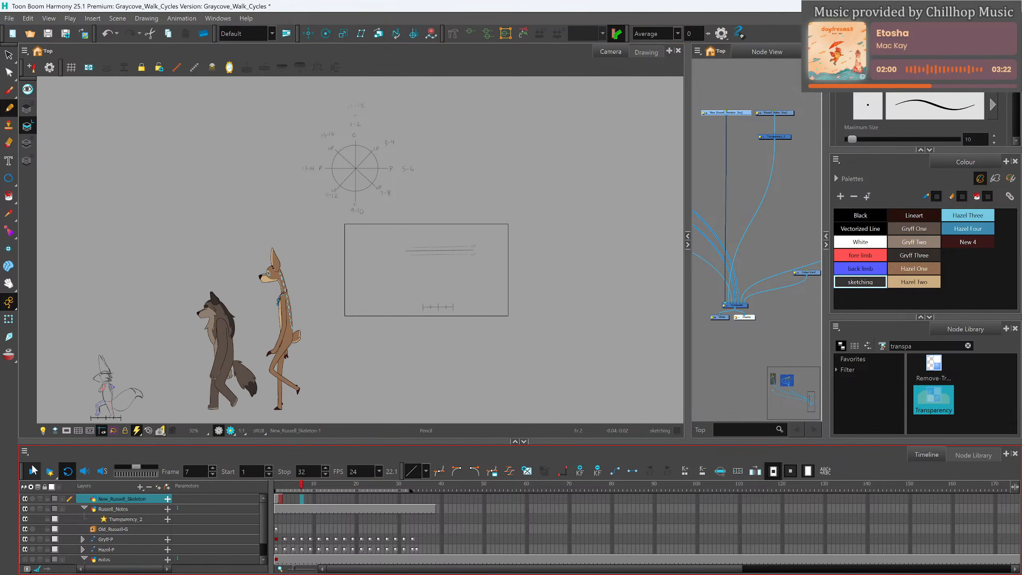
click(146, 377)
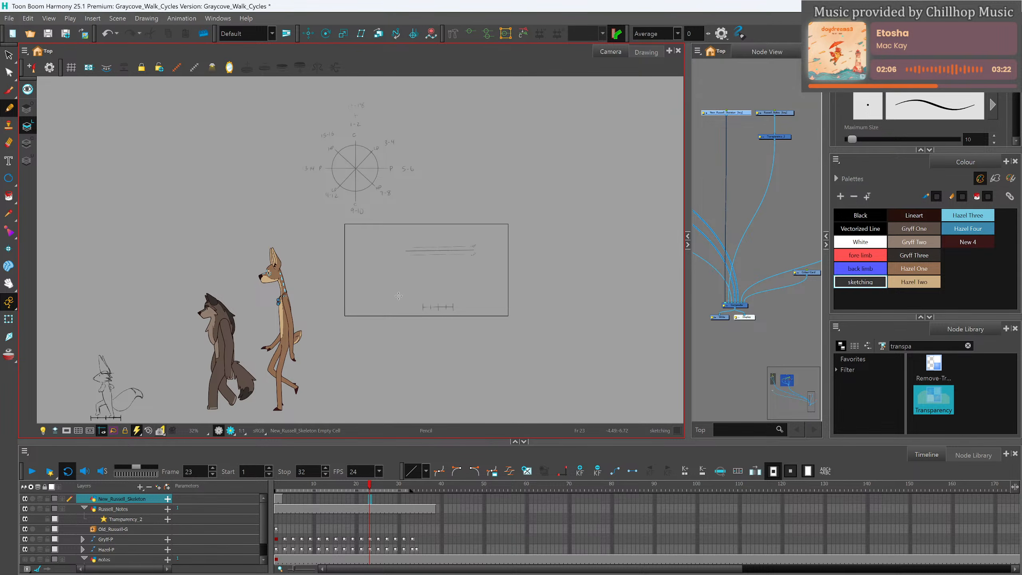
Examine the HP and LP guidelines and the stride marks in the camera frame against the existing characters.
scroll(473, 309, up, 3)
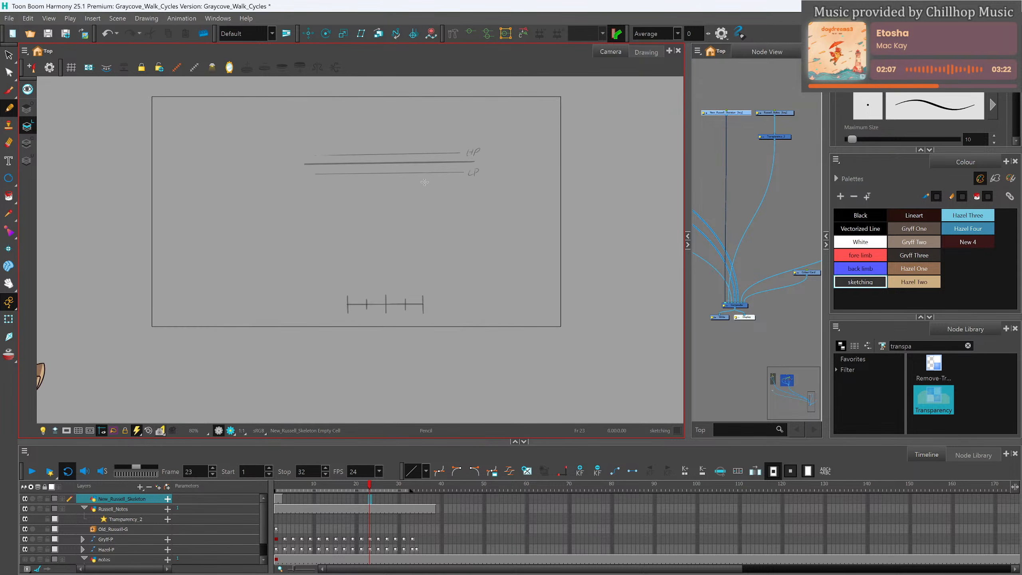
scroll(424, 182, up, 2)
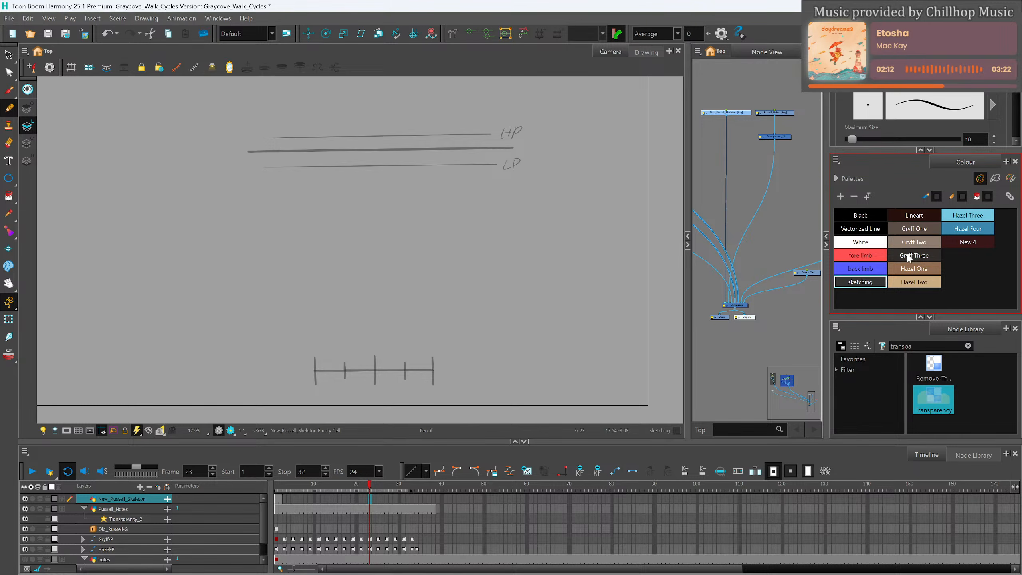
scroll(446, 268, down, 3)
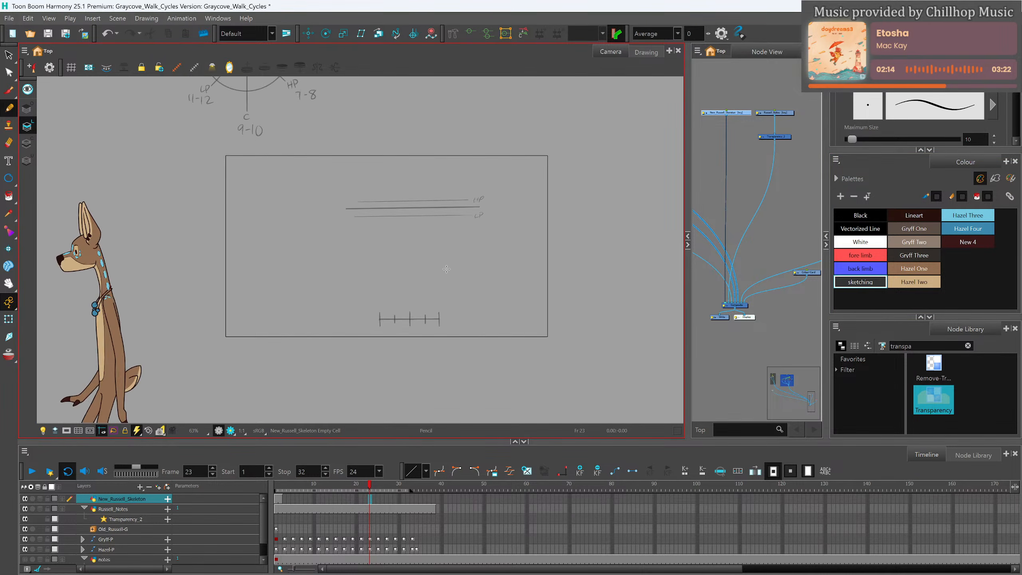
scroll(446, 268, down, 1)
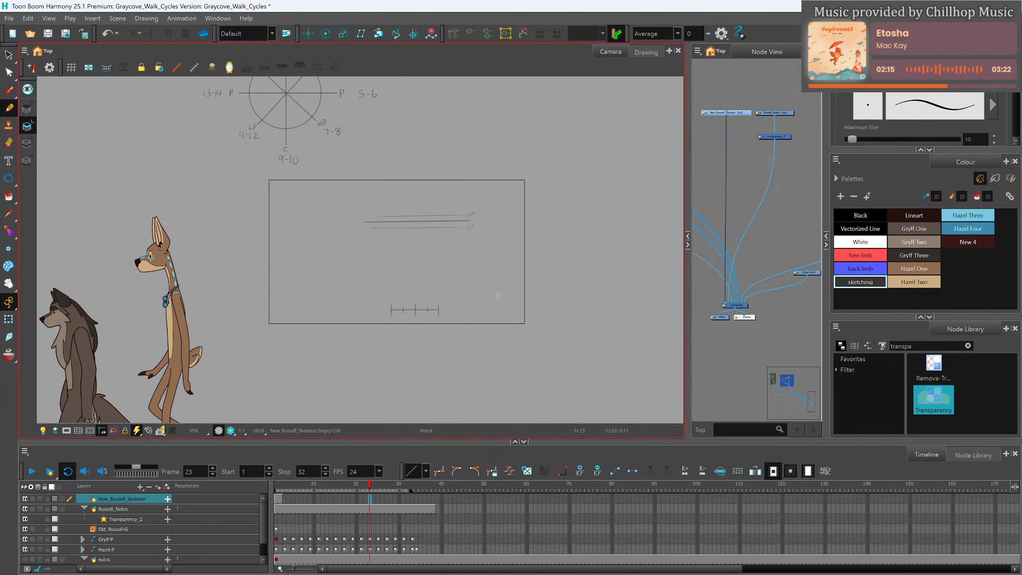
scroll(403, 266, down, 3)
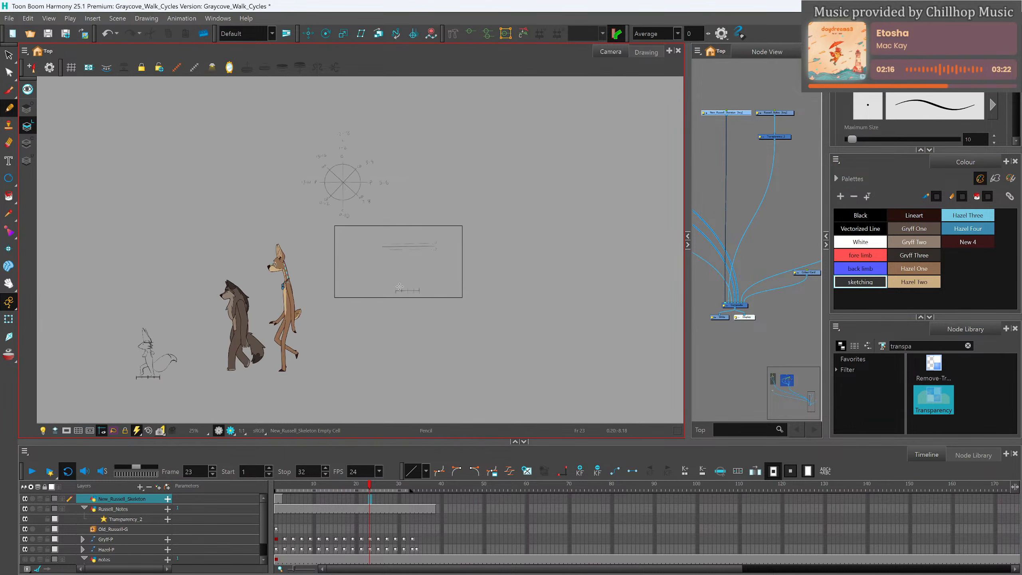
scroll(371, 170, up, 2)
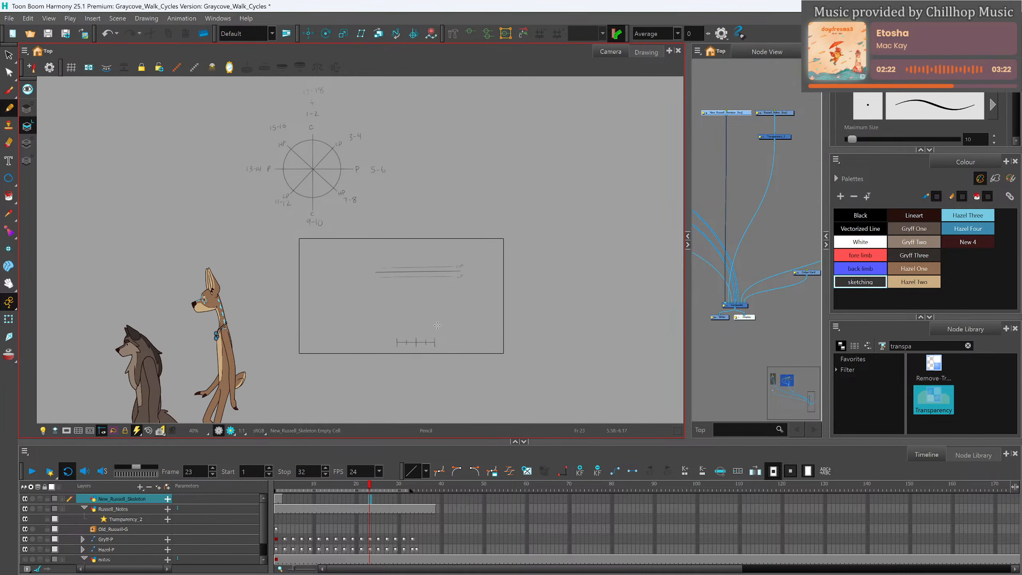
scroll(443, 282, up, 3)
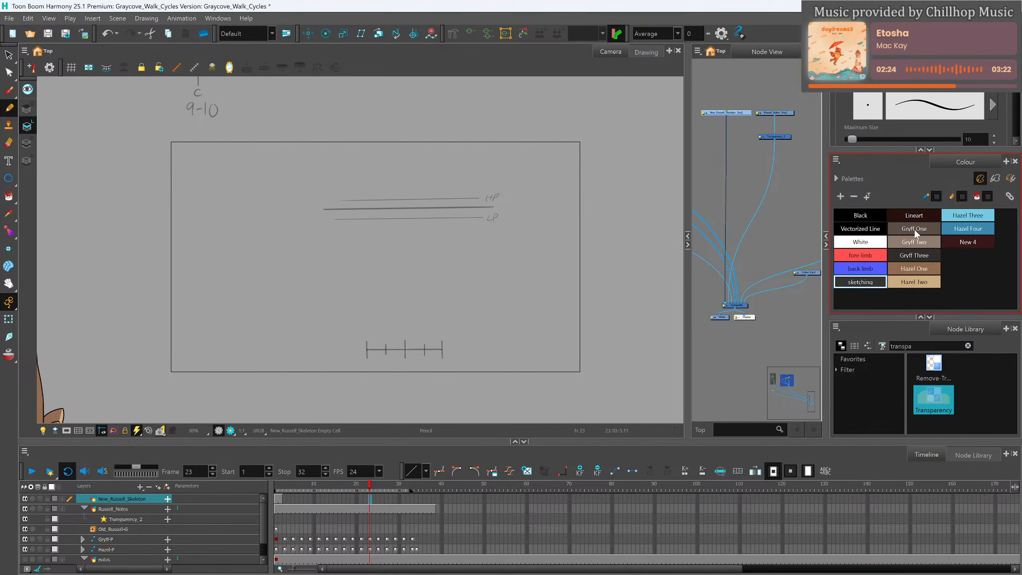
On frame 1 of New_Russell_Skeleton, sketch a head circle touching the thick guideline and a curved, forward-leaning torso below it.
click(277, 498)
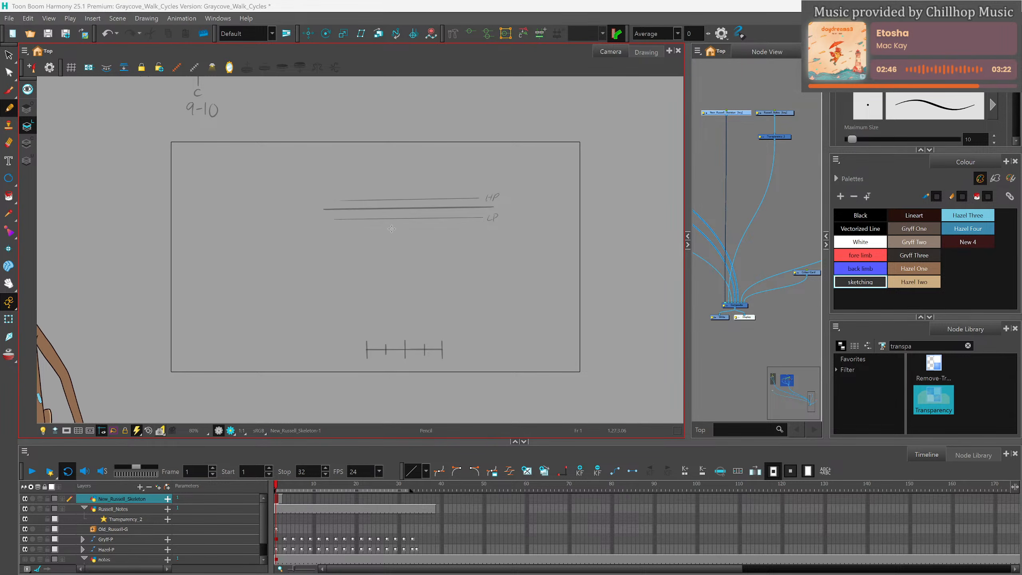
mouse_move(380, 210)
mouse_down()
mouse_move(374, 235)
mouse_move(388, 207)
mouse_move(394, 215)
mouse_up()
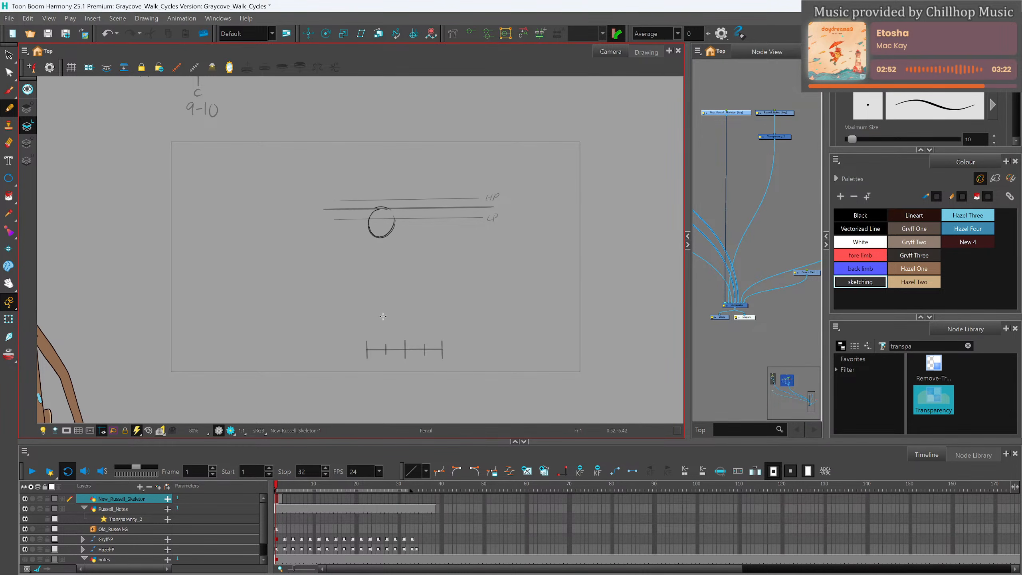
drag(367, 349, 379, 326)
key(ctrl+z)
mouse_move(392, 236)
mouse_down()
mouse_move(421, 278)
mouse_move(421, 306)
mouse_move(435, 295)
mouse_up()
mouse_move(405, 230)
mouse_down()
mouse_move(390, 245)
mouse_move(407, 298)
mouse_move(427, 266)
mouse_move(432, 296)
mouse_up()
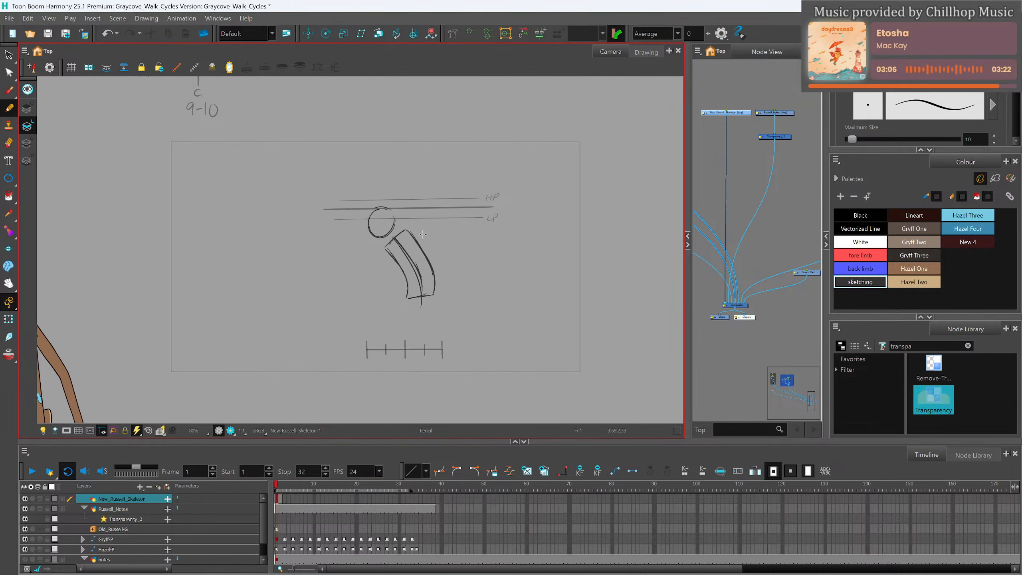
Using the fore limb colour, draw the front leg from a hip joint circle to the leftmost stride mark.
click(869, 254)
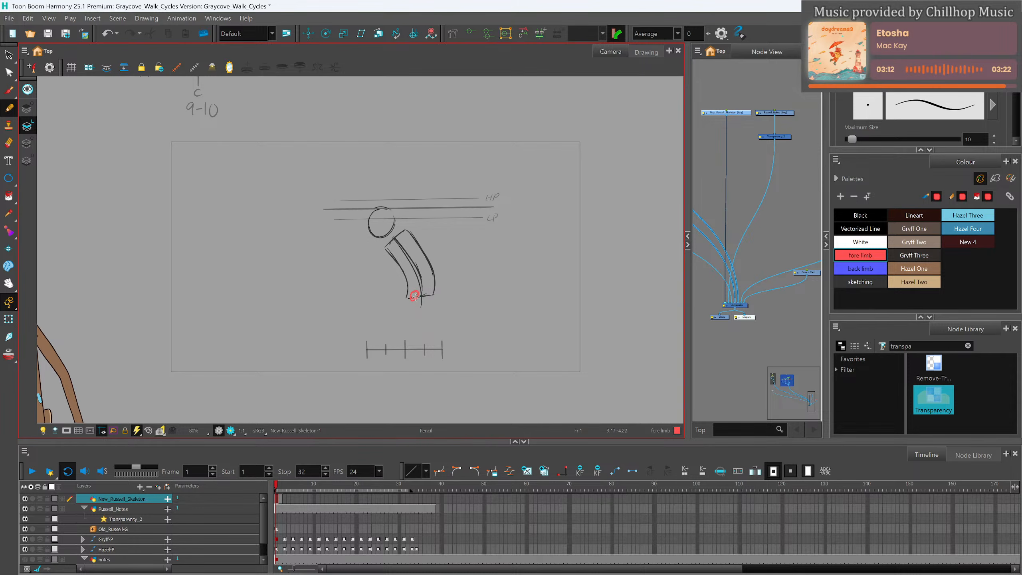
mouse_move(414, 296)
mouse_down()
mouse_move(369, 348)
mouse_move(392, 318)
mouse_move(367, 349)
mouse_up()
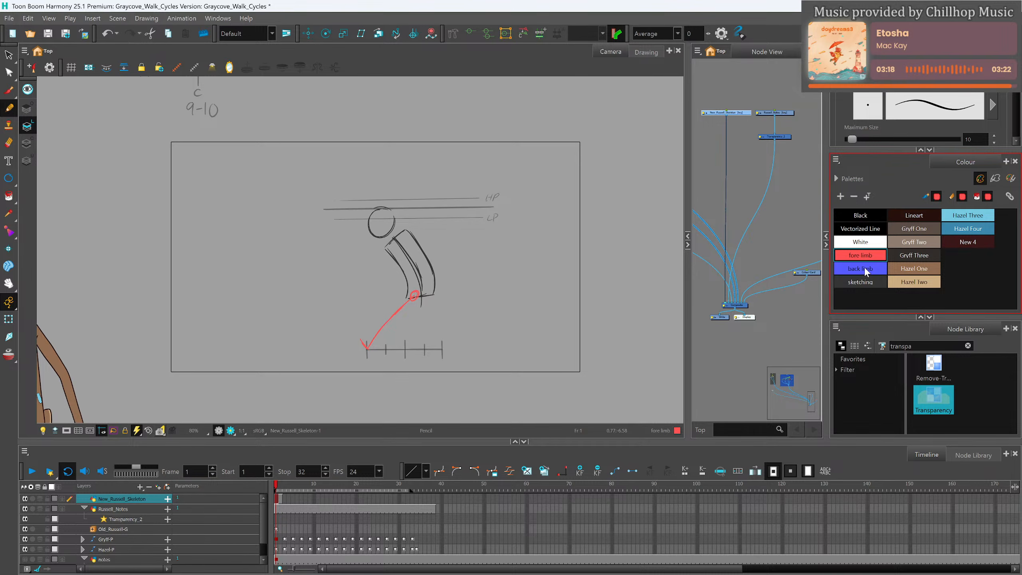
Select the head and torso sketch and shift it slightly left so the hip joint sits under the torso's centre.
key(alt+s)
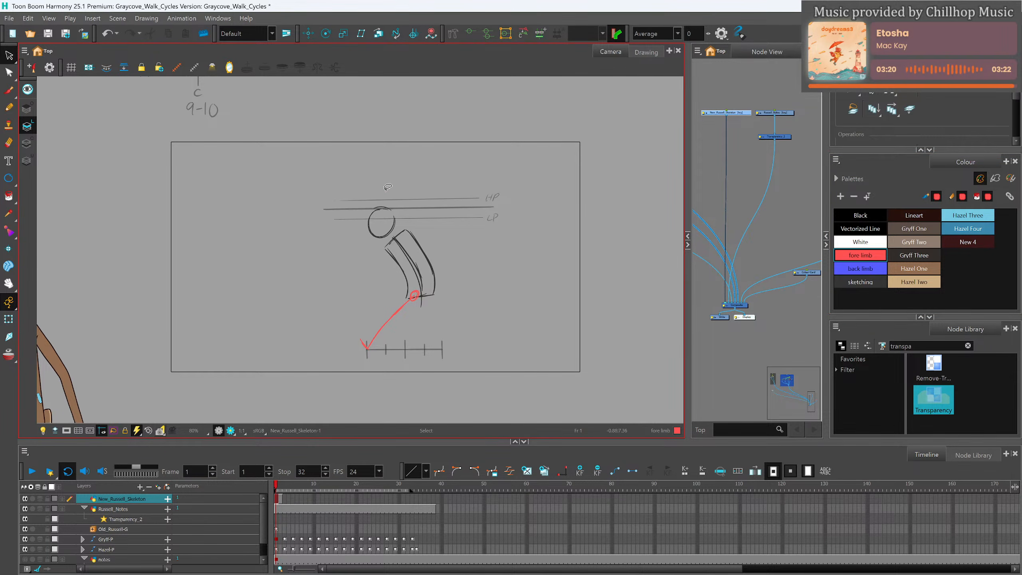
mouse_move(402, 195)
mouse_down()
mouse_move(360, 234)
mouse_move(398, 280)
mouse_move(419, 276)
mouse_move(424, 305)
mouse_up()
drag(424, 250, 415, 250)
click(451, 256)
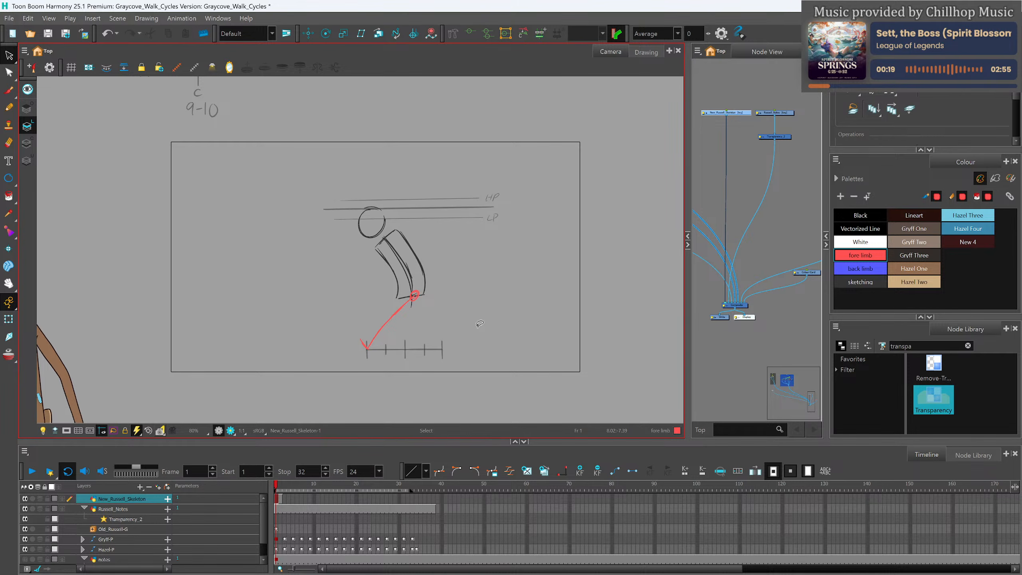
Draw the fore arm in the fore limb colour, with shoulder, elbow and hand circles, swinging back behind the torso.
scroll(480, 323, down, 5)
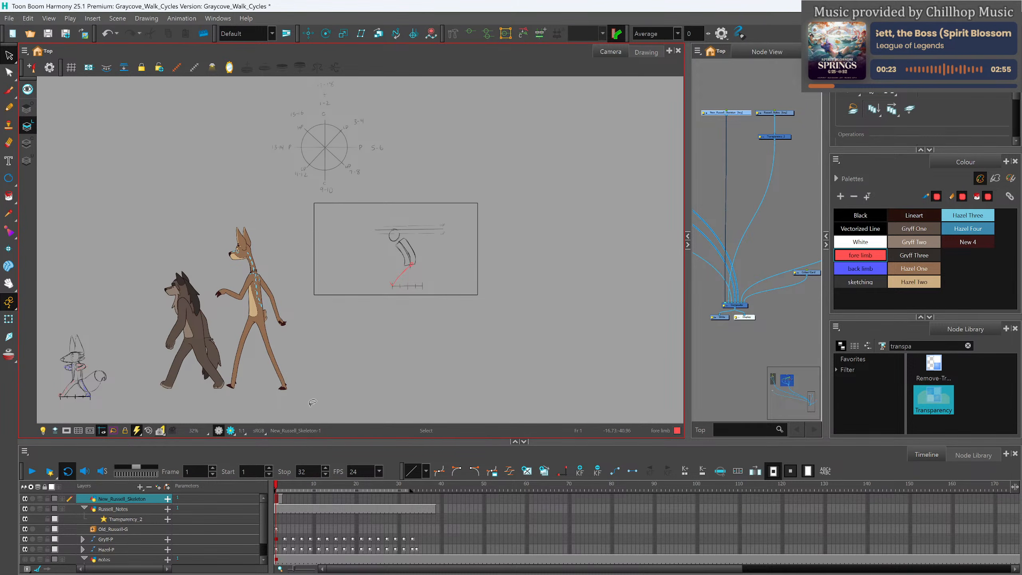
scroll(413, 264, up, 4)
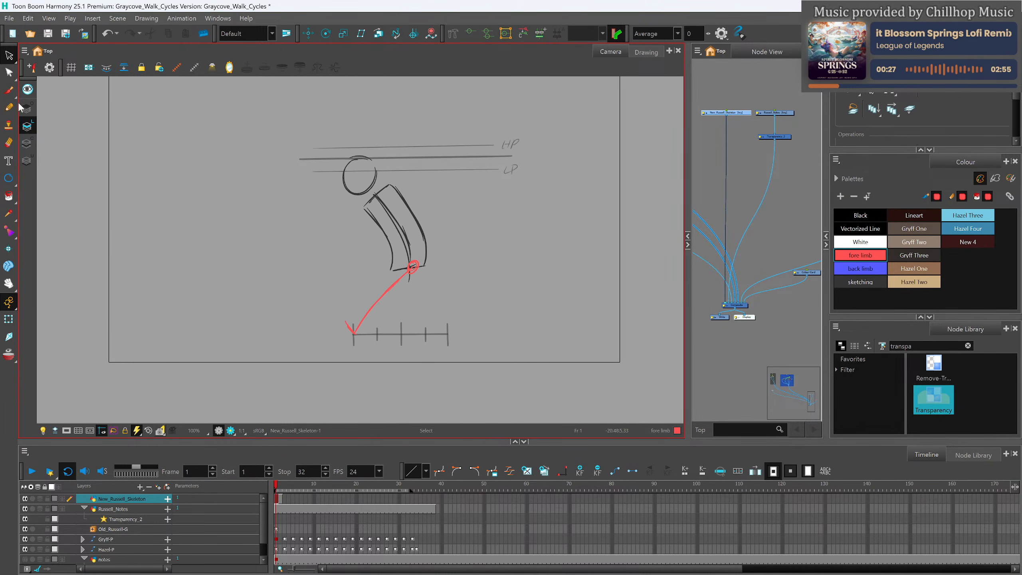
key(alt+slash)
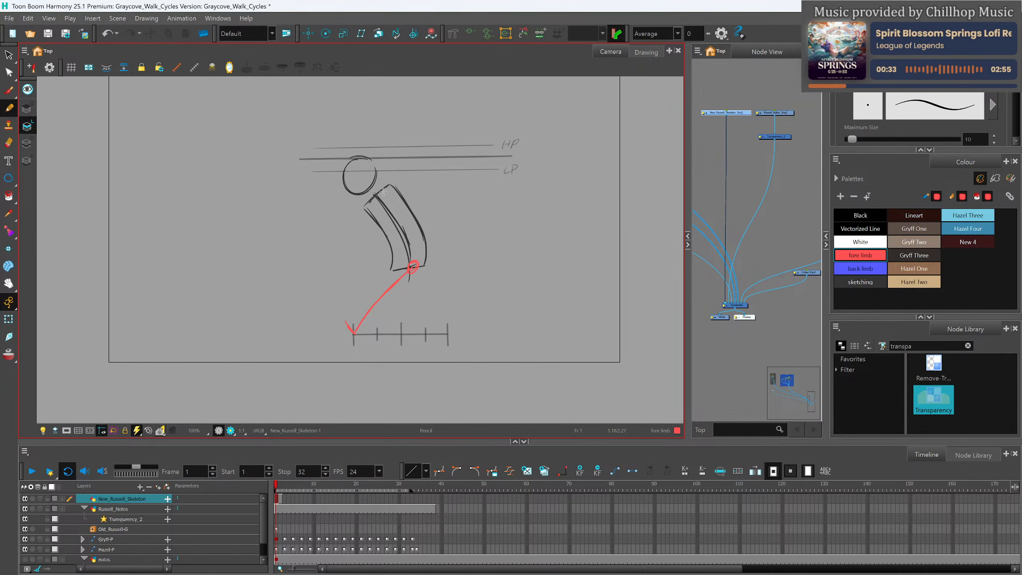
mouse_move(383, 189)
mouse_down()
mouse_move(379, 199)
mouse_move(434, 201)
mouse_move(425, 199)
mouse_up()
key(ctrl+z)
key(ctrl+z)
mouse_move(427, 202)
mouse_down()
mouse_move(445, 228)
mouse_move(441, 253)
mouse_up()
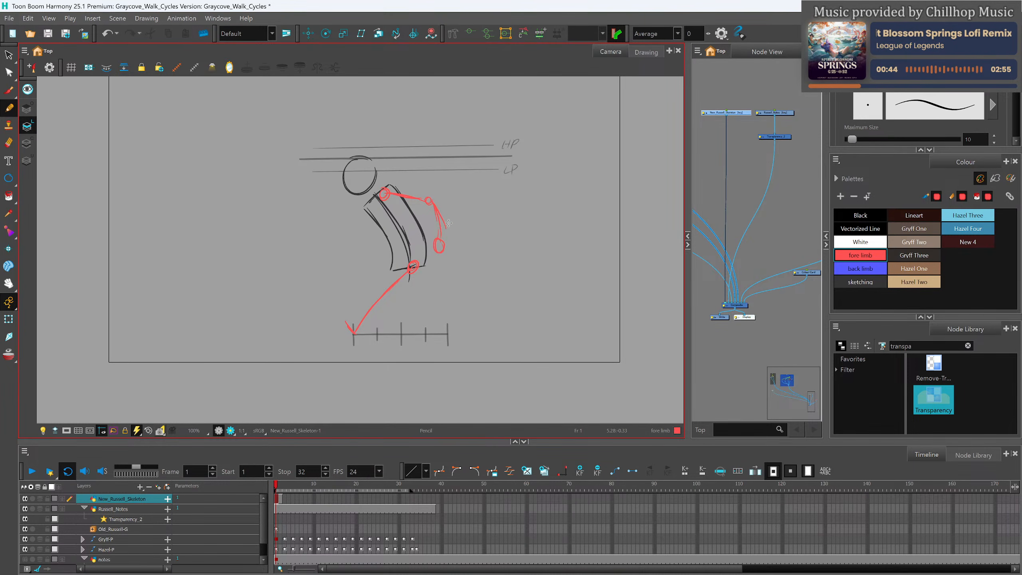
Using the back limb colour, draw the bent rear leg trailing behind the hip and the far arm bent forward.
click(869, 268)
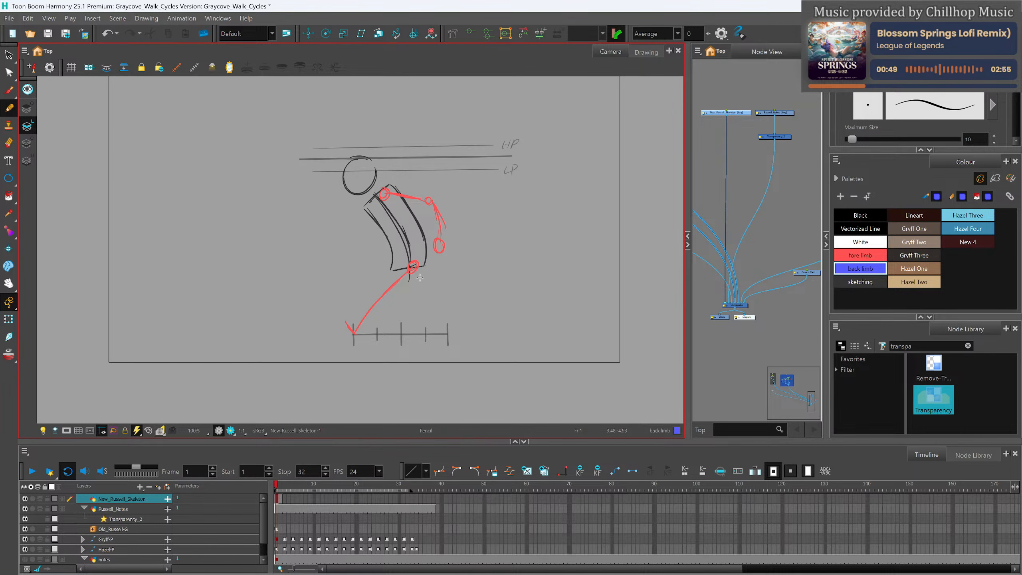
mouse_move(415, 269)
mouse_down()
mouse_move(439, 307)
mouse_move(460, 279)
mouse_move(448, 294)
mouse_move(473, 291)
mouse_up()
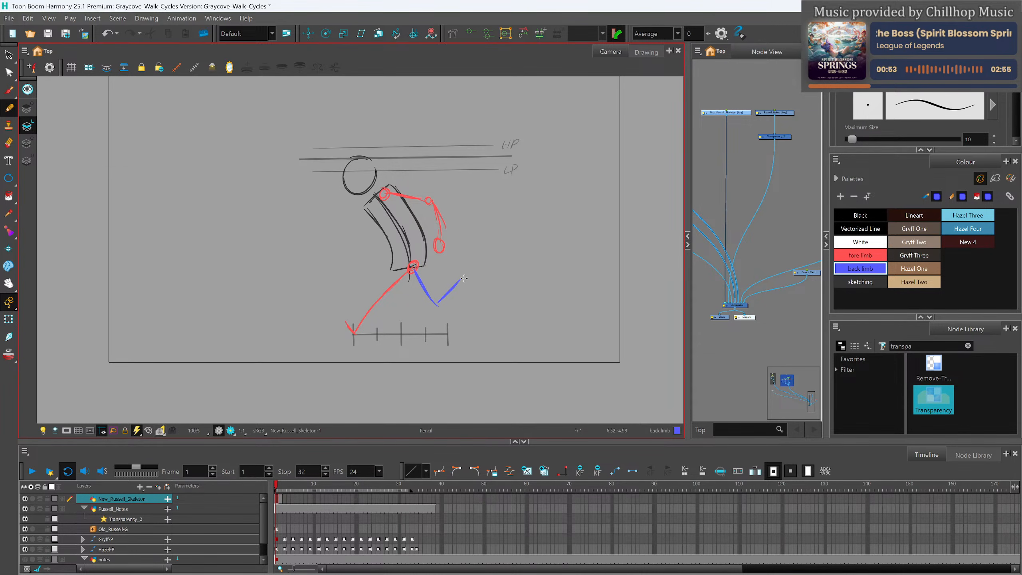
mouse_move(368, 207)
mouse_down()
mouse_move(354, 251)
mouse_move(333, 220)
mouse_move(352, 246)
mouse_up()
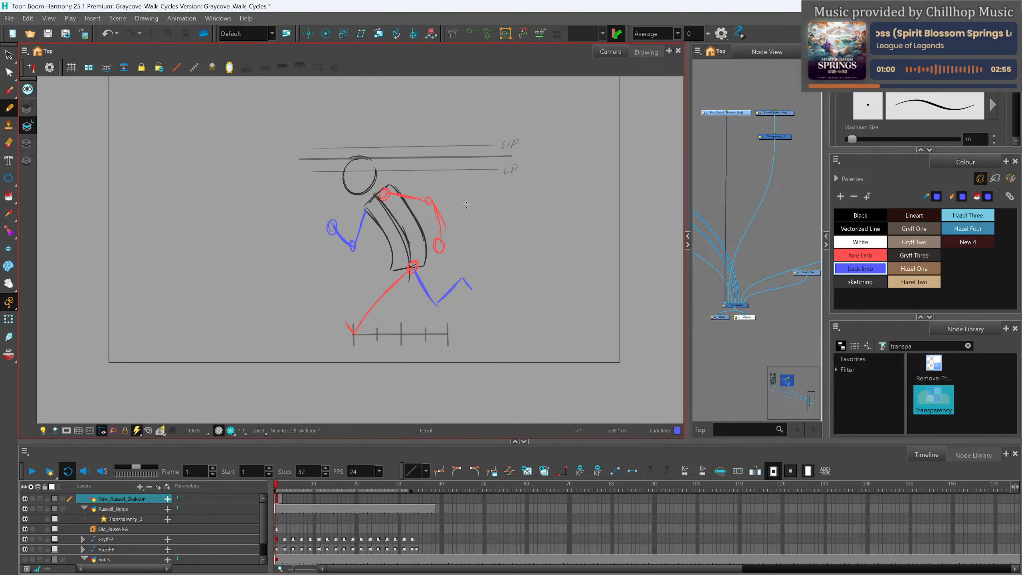
Select the blue back arm, stretch it slightly forward from the shoulder, and return to the Pencil tool.
click(9, 55)
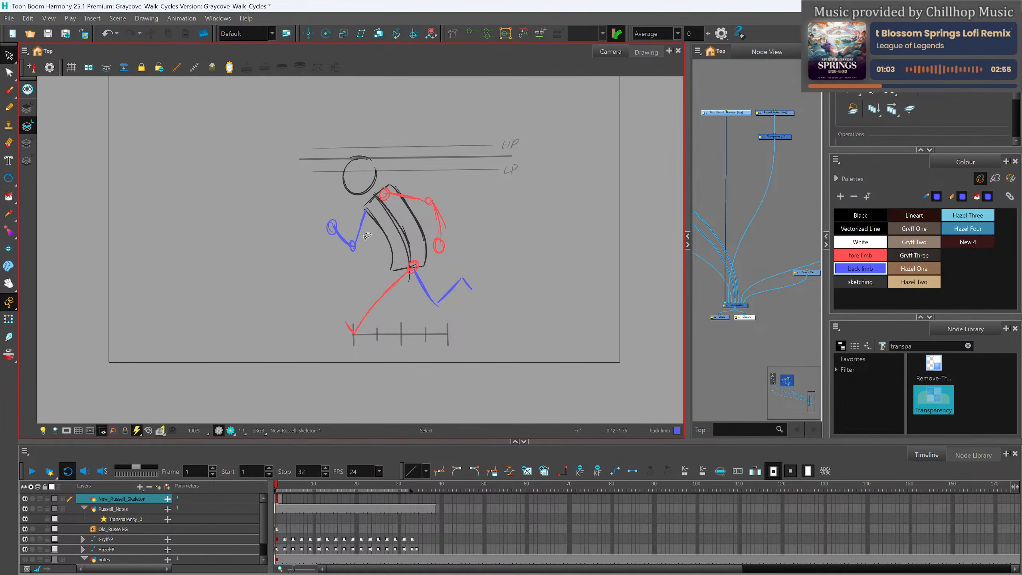
drag(364, 251, 365, 244)
drag(326, 209, 318, 206)
click(331, 298)
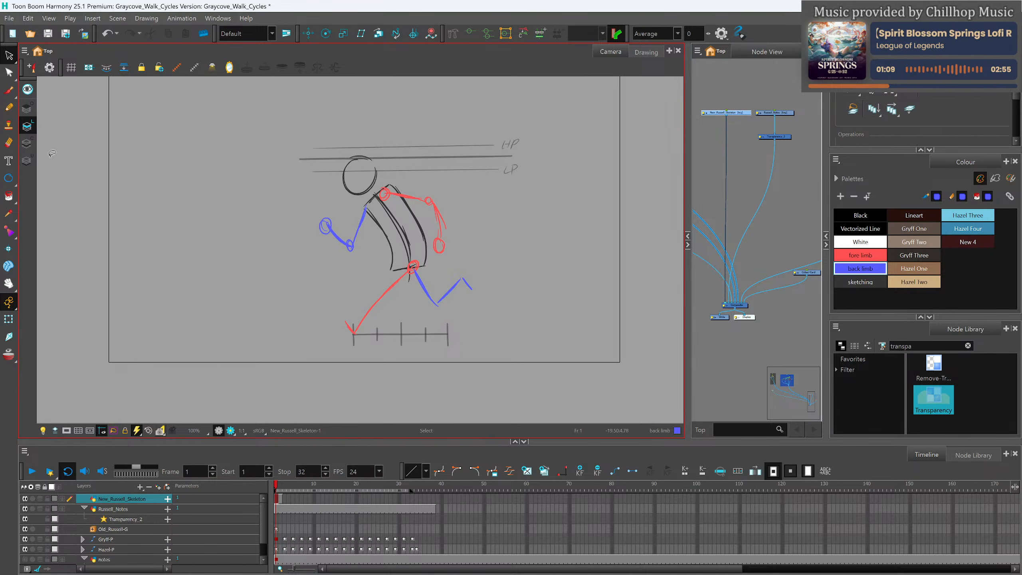
click(15, 110)
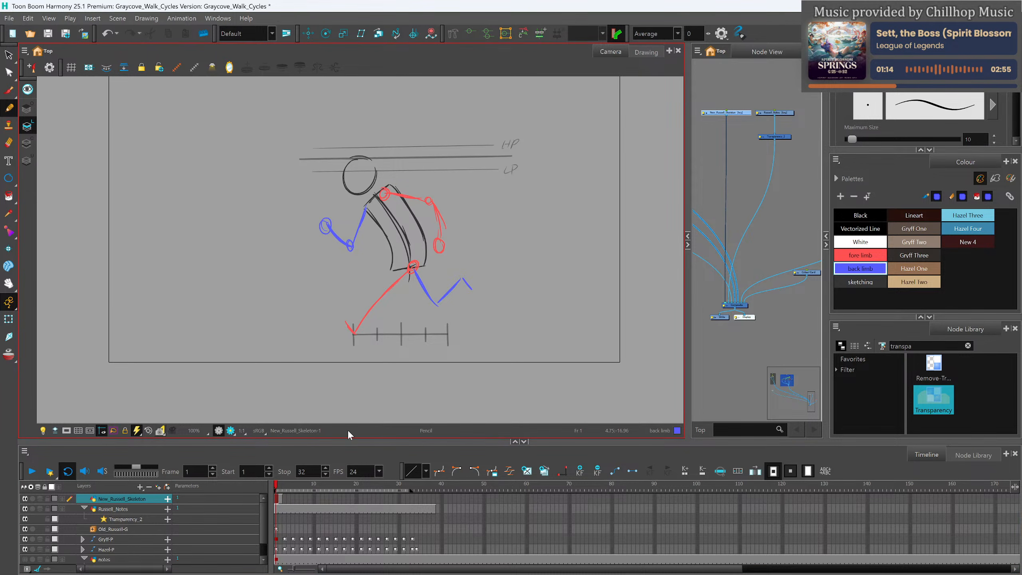
scroll(376, 310, down, 3)
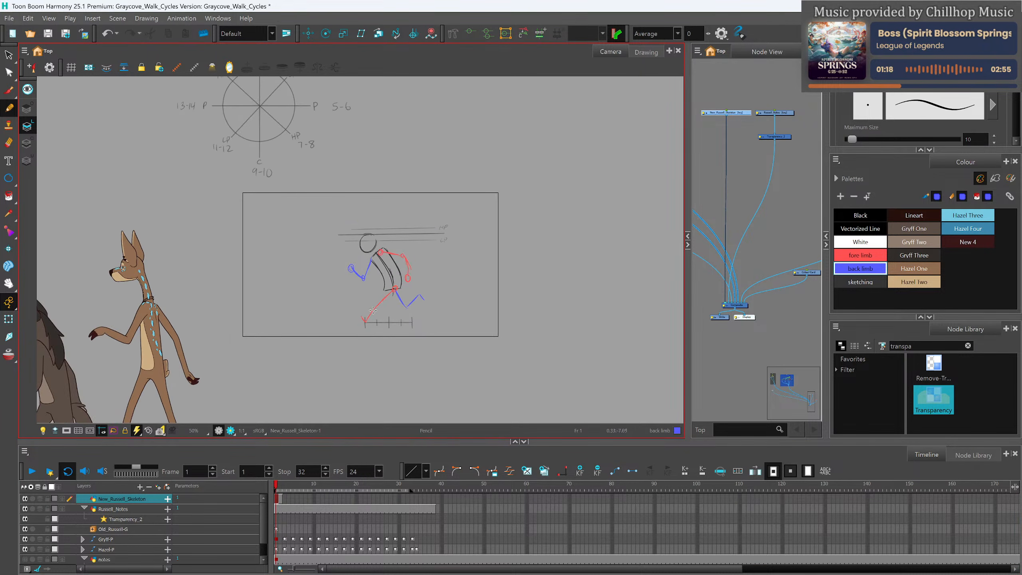
scroll(293, 300, down, 1)
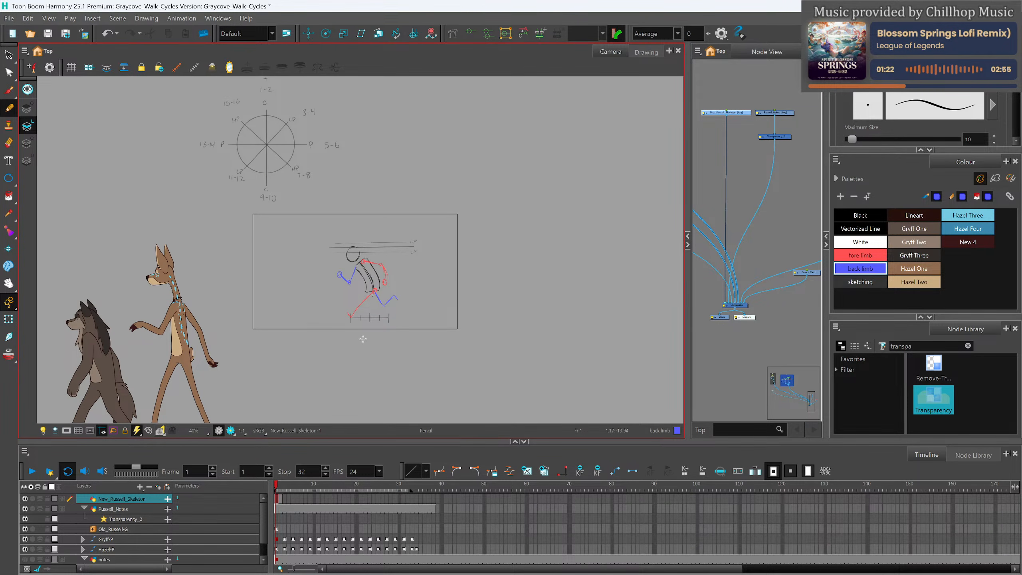
scroll(440, 317, down, 1)
scroll(382, 310, up, 2)
scroll(382, 322, down, 2)
scroll(382, 323, up, 2)
scroll(352, 209, down, 2)
scroll(352, 208, up, 2)
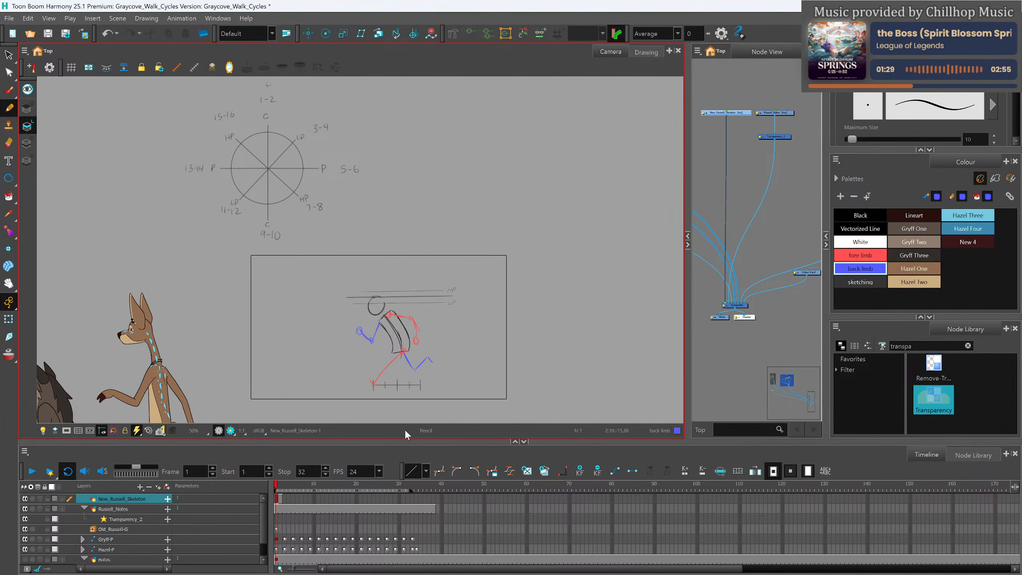
Create an empty drawing at frame 5 of the New_Russell_Skeleton layer and extend its exposure to frame 6.
mouse_move(277, 486)
mouse_down()
mouse_move(288, 486)
mouse_move(263, 485)
mouse_move(293, 490)
mouse_up()
click(527, 475)
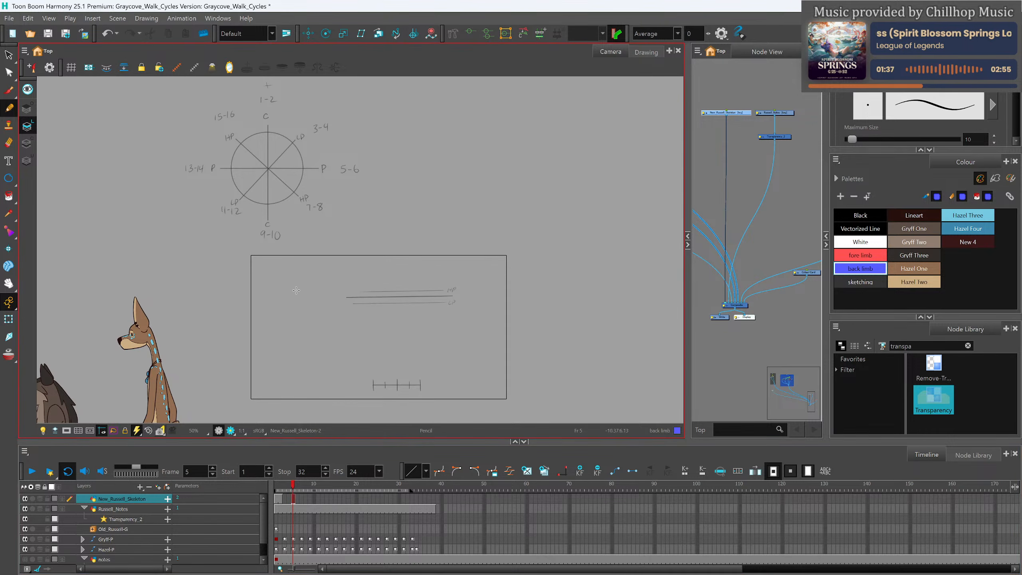
click(483, 302)
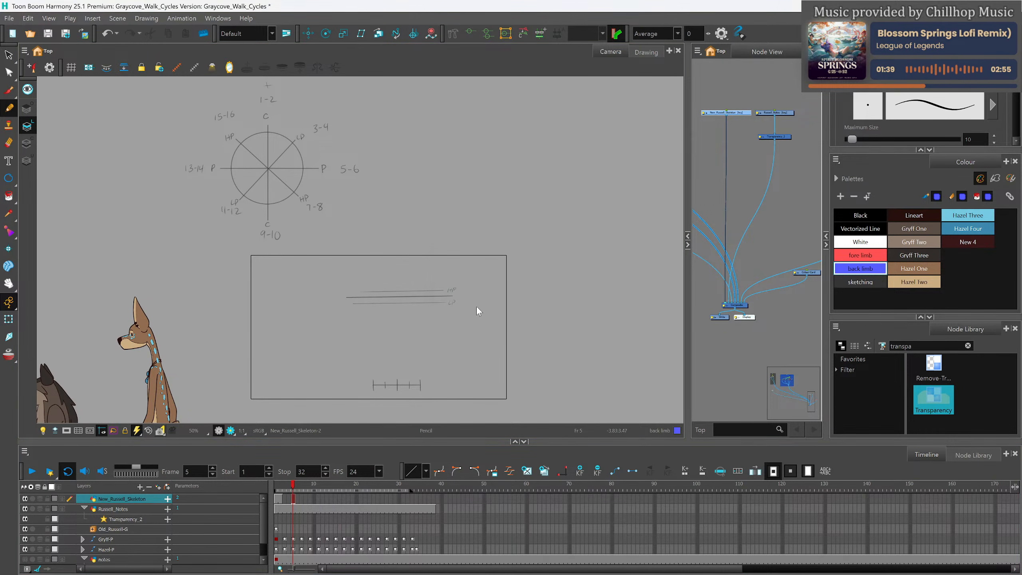
click(549, 319)
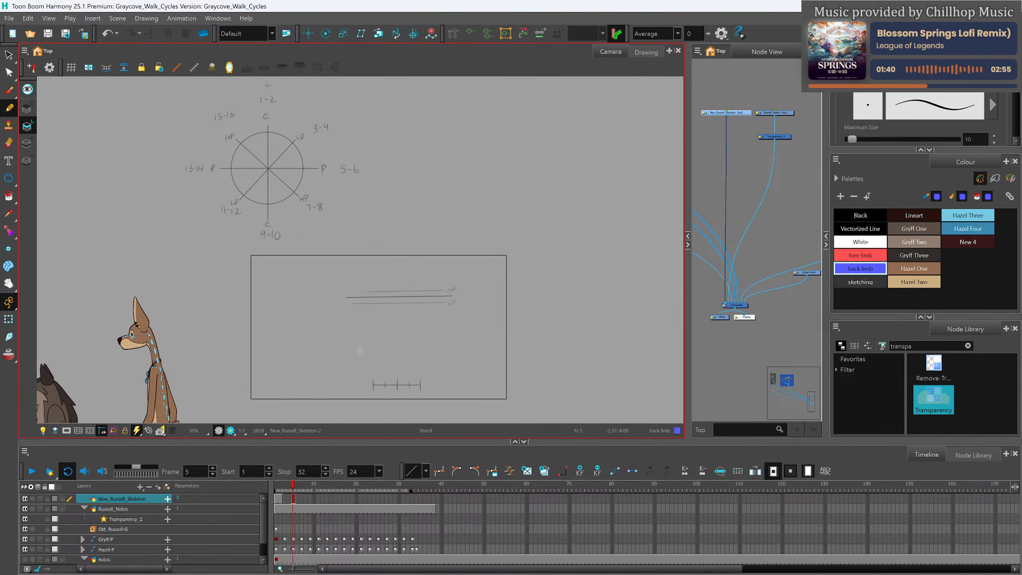
key(plus)
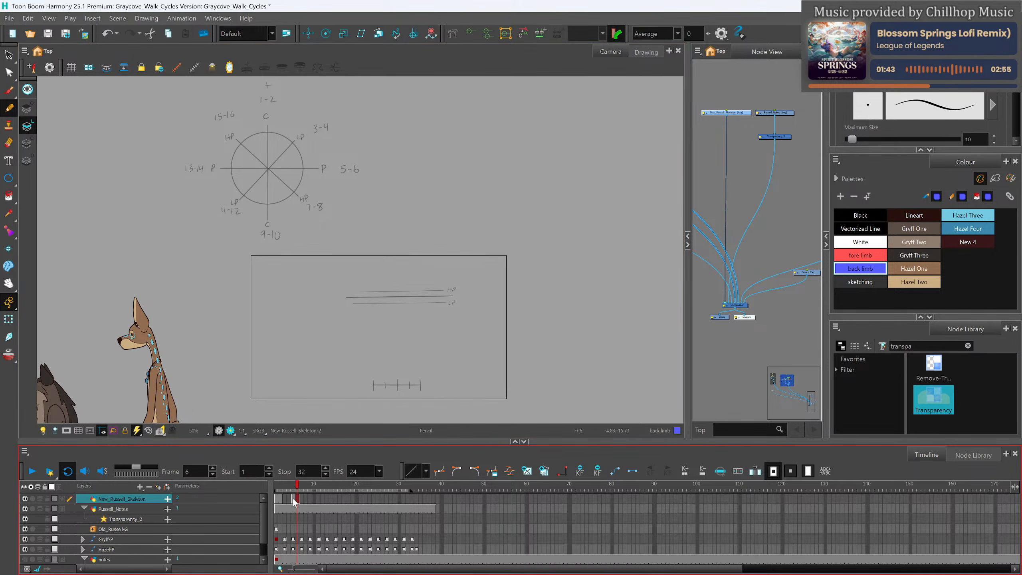
Choose the sketching colour and turn on onion skin to show the contact pose behind the new drawing.
scroll(421, 369, up, 2)
scroll(426, 363, down, 1)
scroll(435, 351, up, 2)
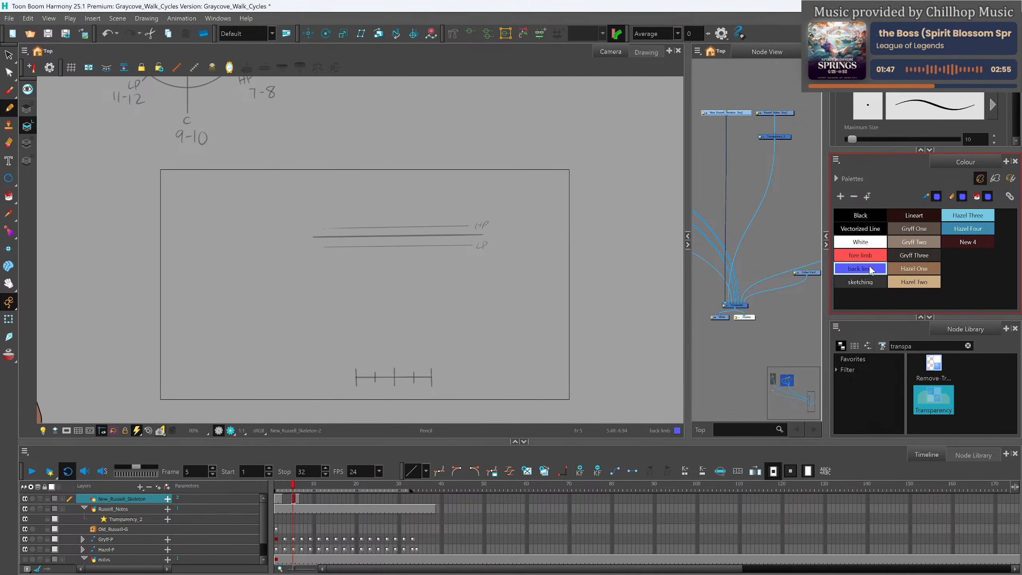
click(868, 281)
click(11, 357)
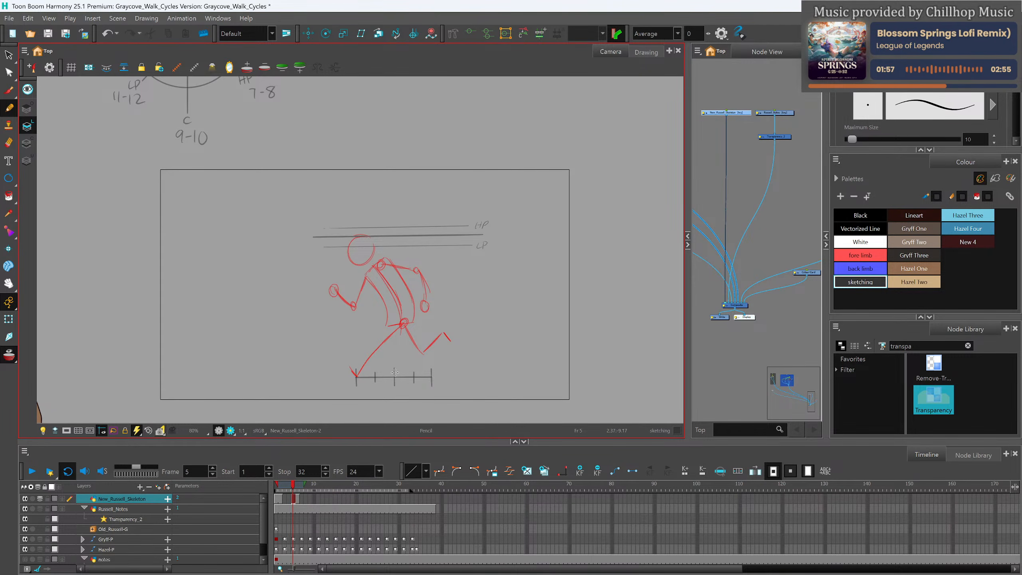
Using the fore limb colour, draw the front leg from the hip down to a foot planted at the centre stride mark.
click(860, 255)
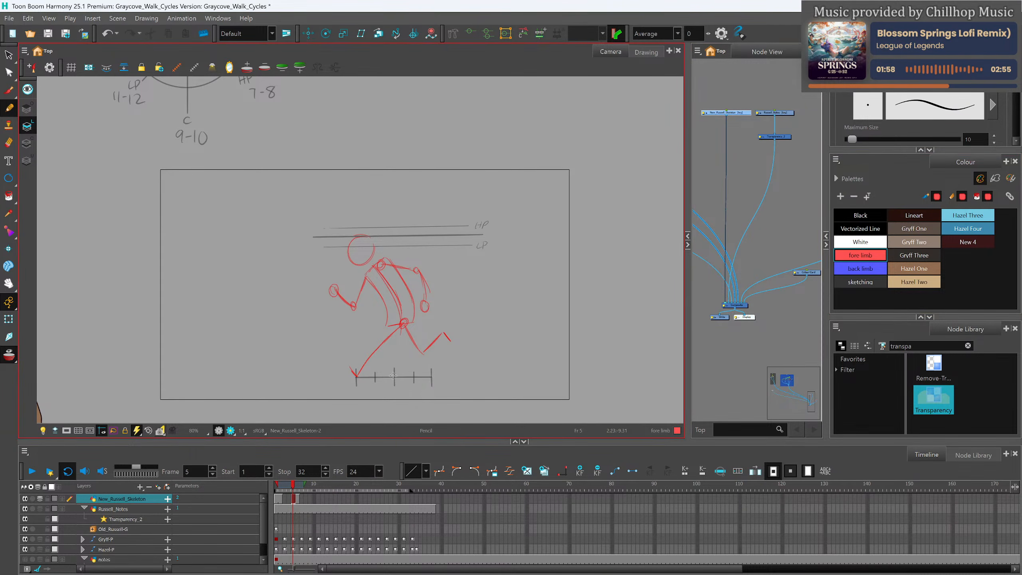
drag(388, 377, 397, 376)
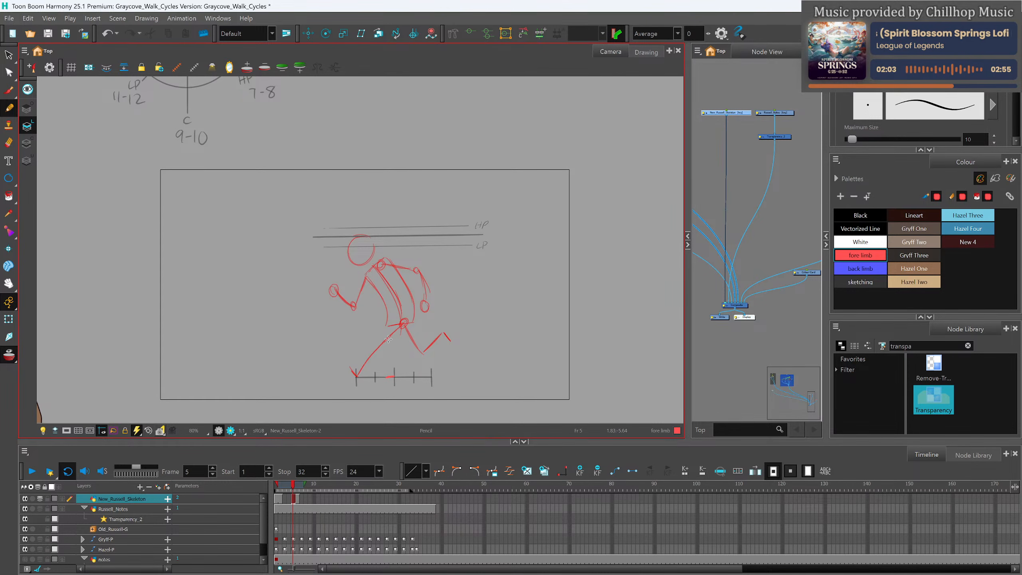
drag(384, 349, 394, 377)
drag(385, 342, 400, 318)
In the sketching colour, draw the passing pose's head circle touching the main height guideline and the curved torso below it.
click(873, 283)
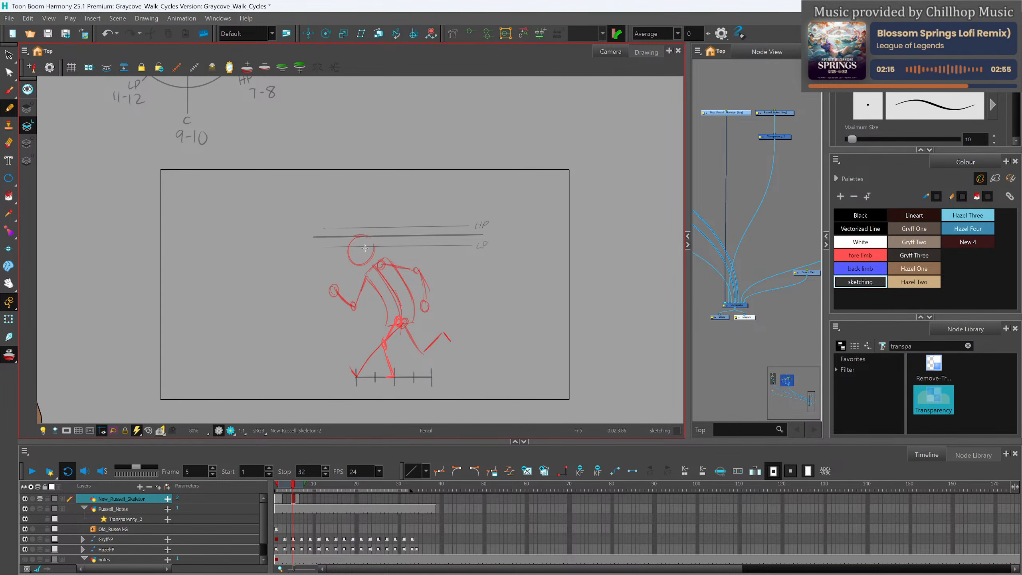
mouse_move(384, 237)
mouse_down()
mouse_move(370, 254)
mouse_move(372, 242)
mouse_move(395, 252)
mouse_move(370, 241)
mouse_move(394, 253)
mouse_move(404, 312)
mouse_up()
mouse_move(404, 261)
mouse_down()
mouse_move(379, 273)
mouse_move(394, 322)
mouse_move(409, 322)
mouse_up()
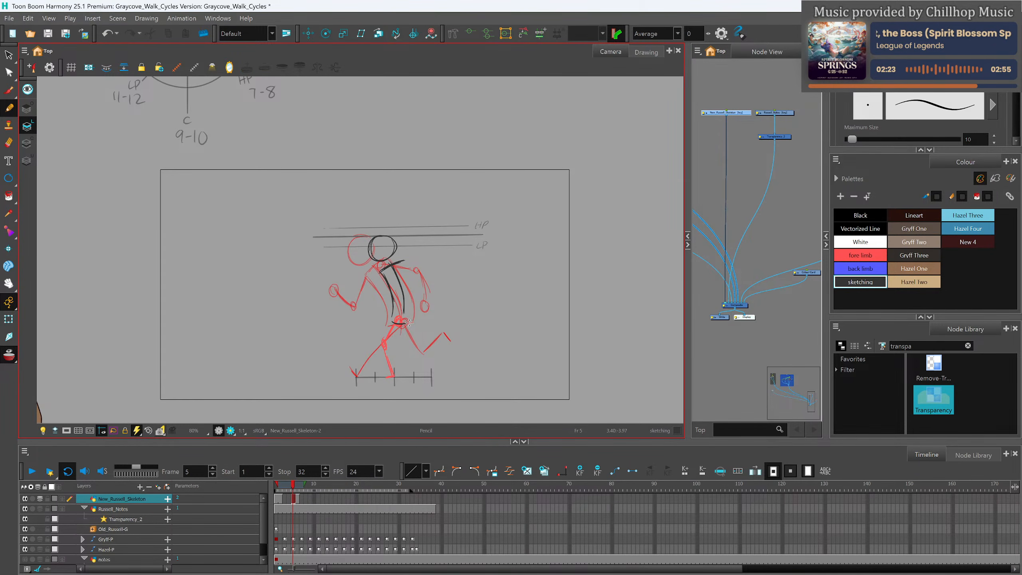
mouse_move(404, 260)
mouse_down()
mouse_move(416, 314)
mouse_move(396, 323)
mouse_up()
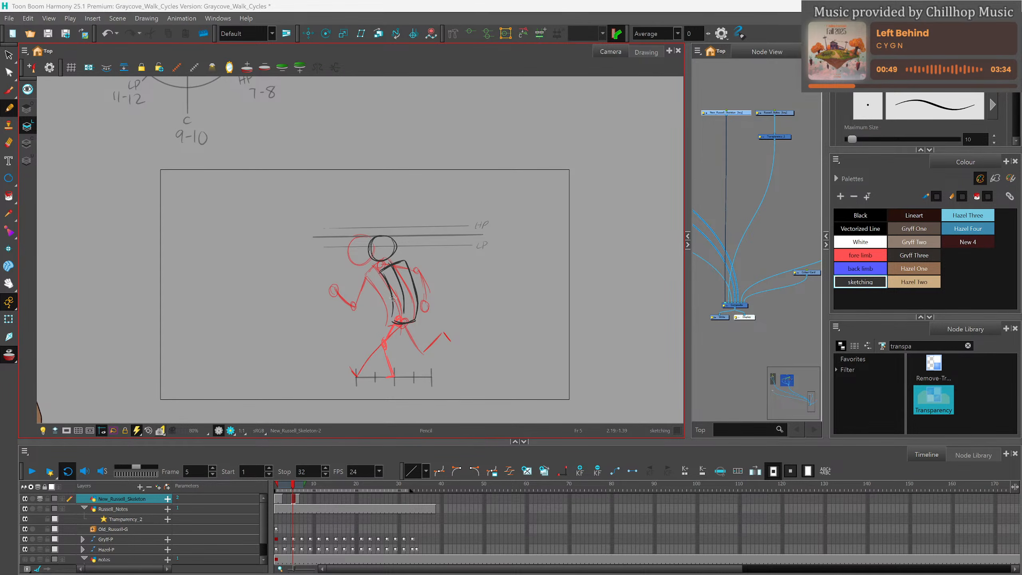
Compare the passing pose's head, torso and leg with the onion-skinned contact pose.
scroll(390, 295, up, 1)
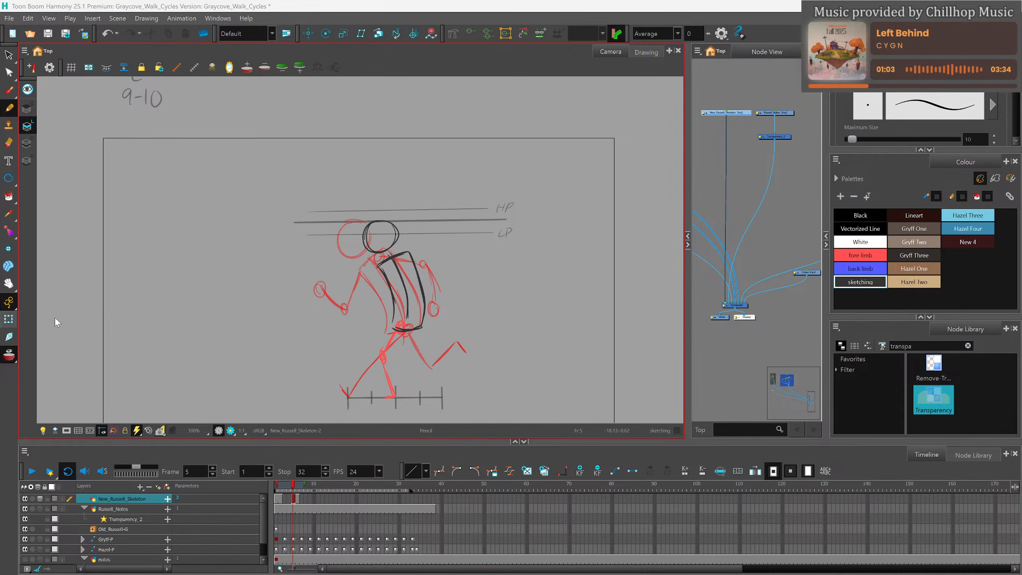
scroll(351, 315, down, 1)
scroll(349, 316, up, 1)
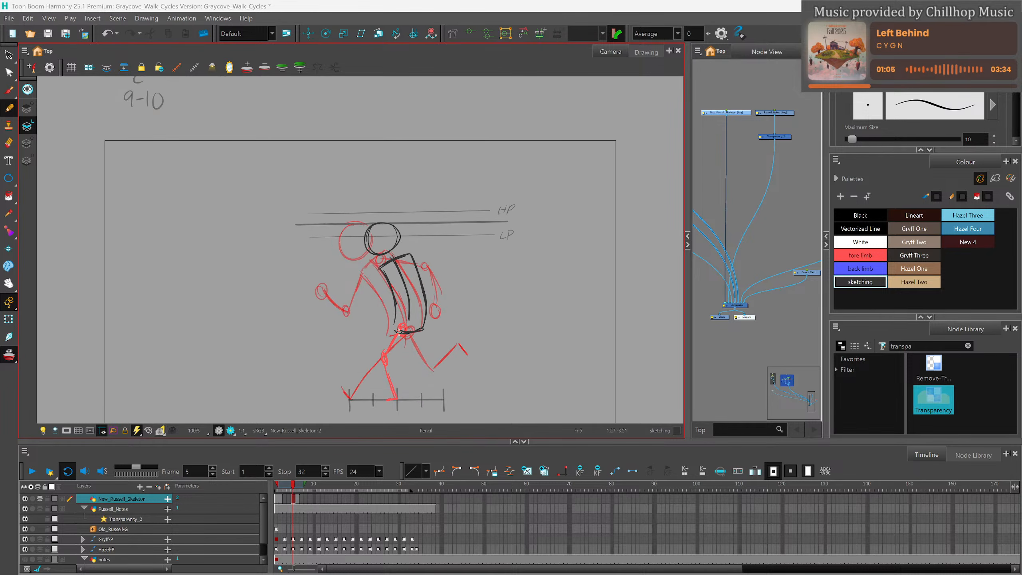
scroll(392, 293, up, 1)
scroll(391, 254, down, 1)
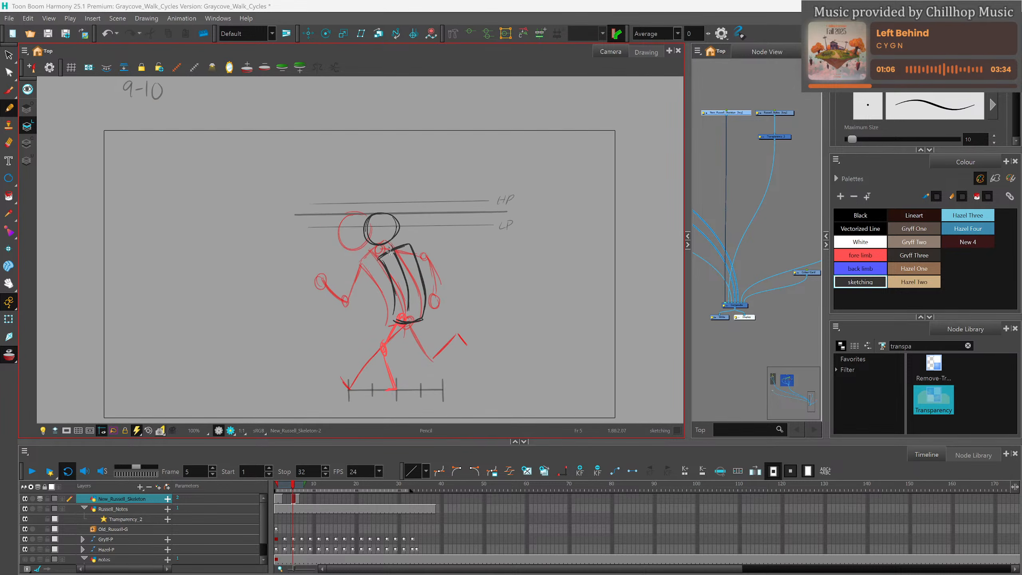
scroll(382, 353, up, 1)
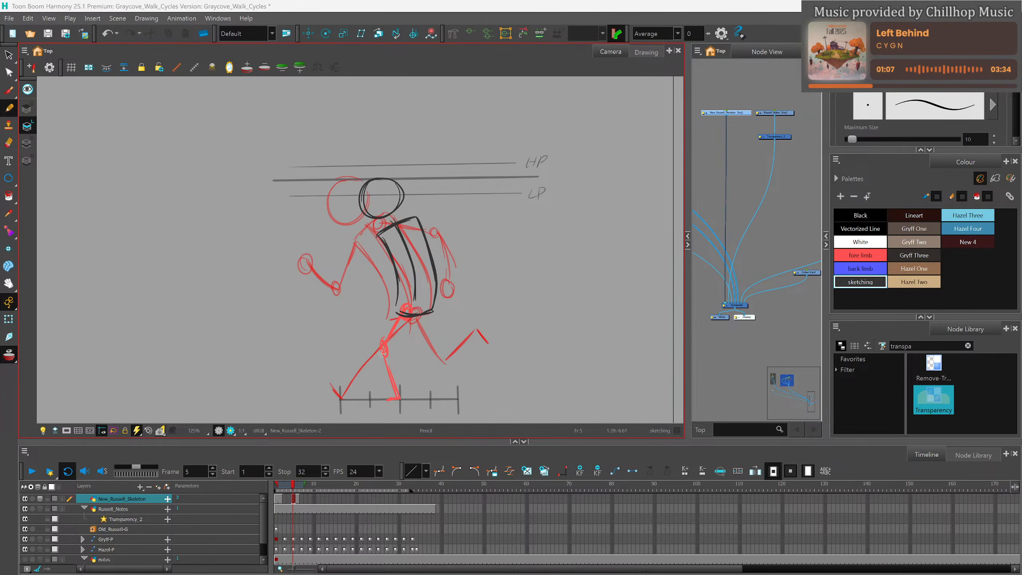
click(880, 267)
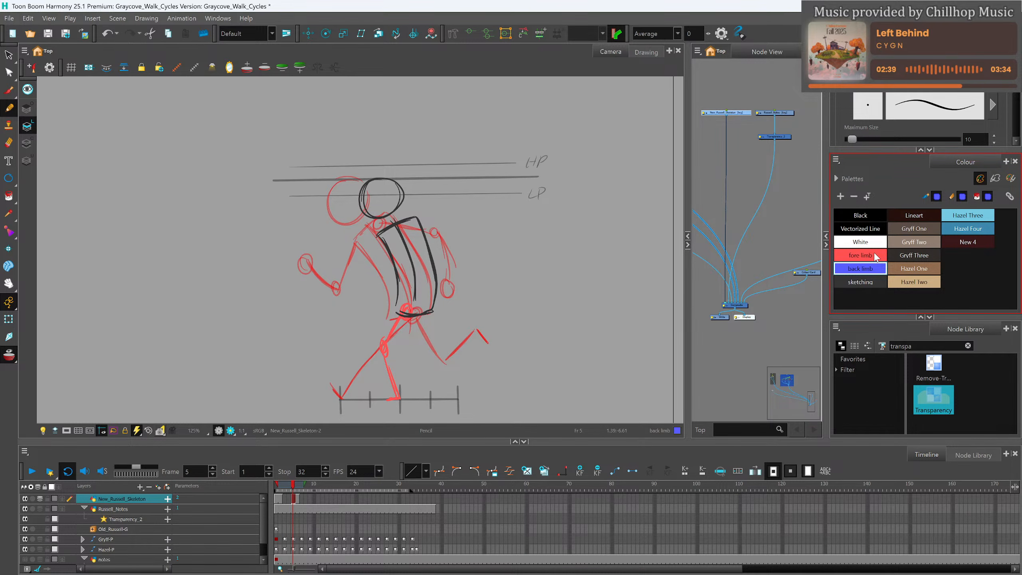
scroll(724, 247, down, 1)
scroll(482, 266, up, 2)
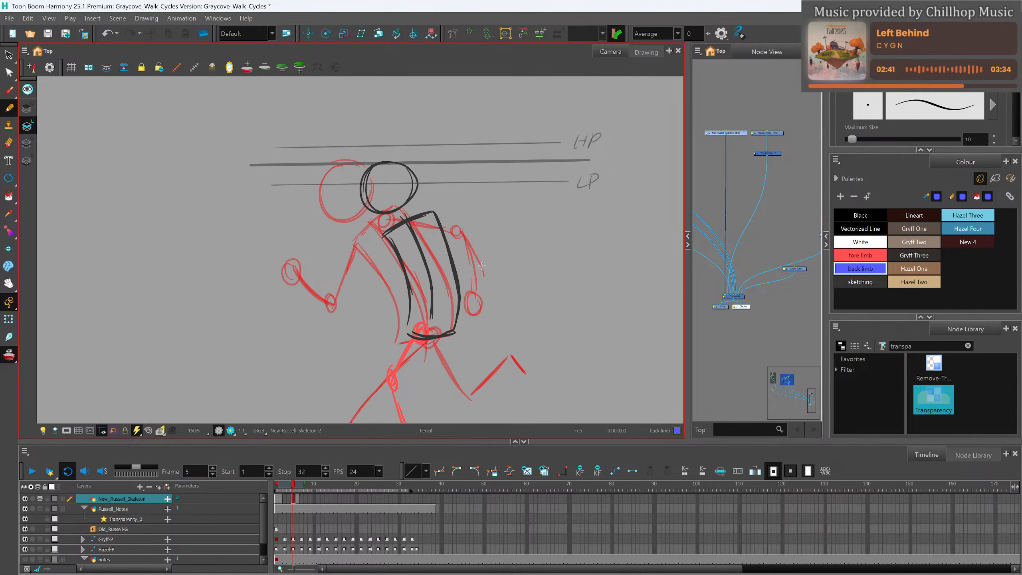
scroll(482, 266, down, 2)
scroll(421, 185, up, 1)
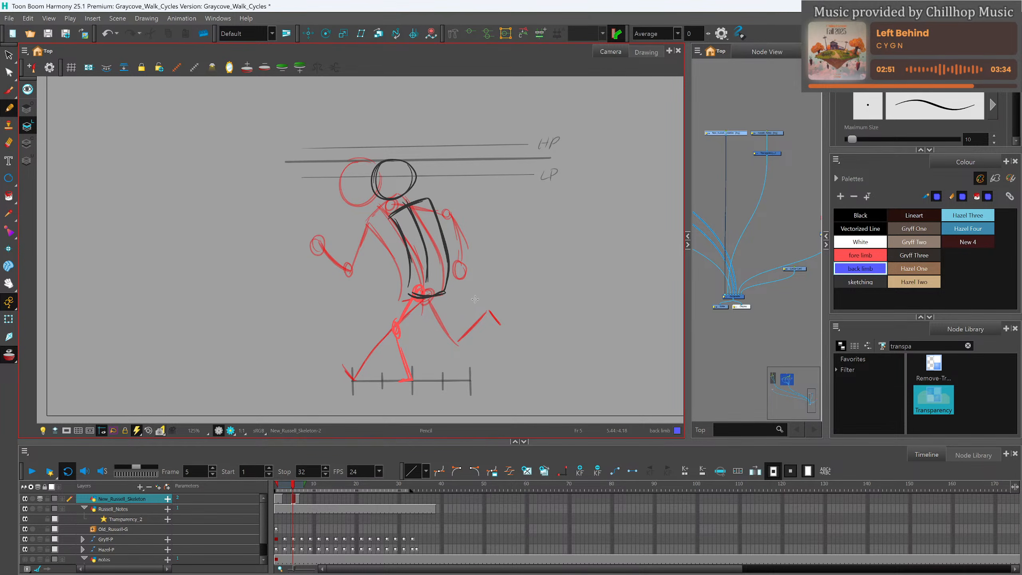
Erase the front leg and hip joint, and shift the head and torso left to line up with the onion-skinned contact pose.
click(9, 142)
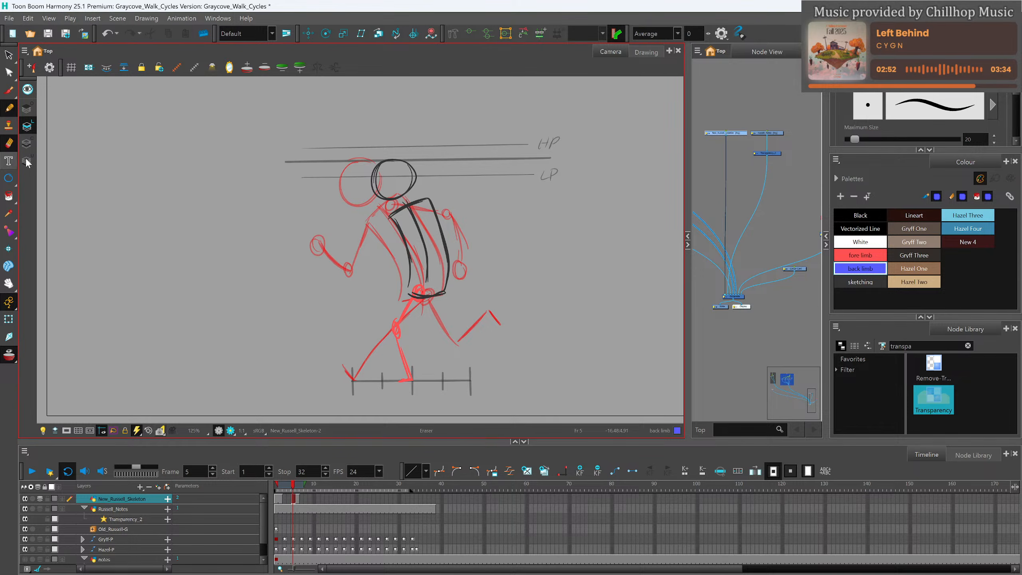
mouse_move(433, 299)
mouse_down()
mouse_move(390, 334)
mouse_move(407, 334)
mouse_move(389, 362)
mouse_move(414, 357)
mouse_move(416, 378)
mouse_up()
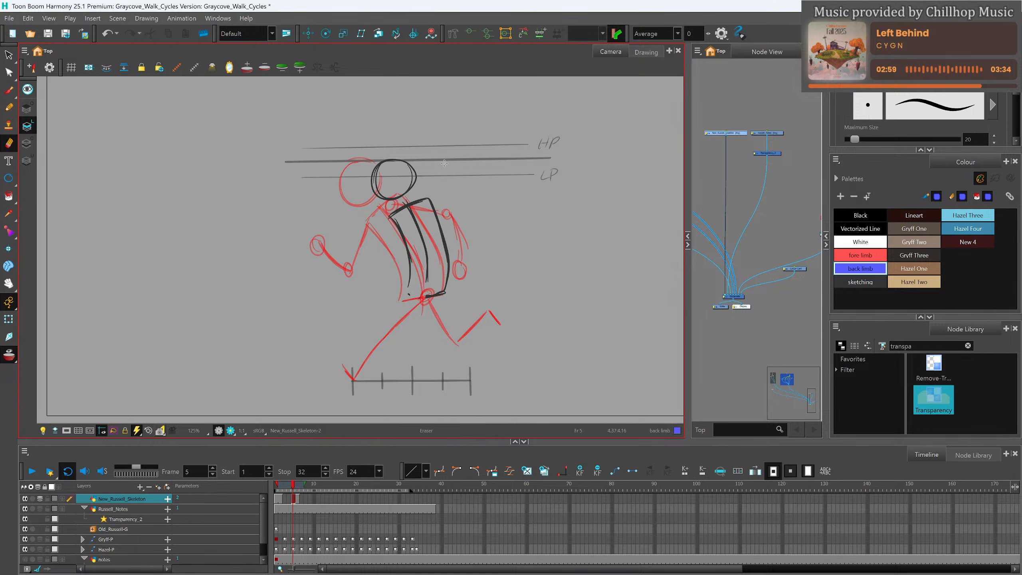
click(9, 55)
drag(357, 165, 458, 318)
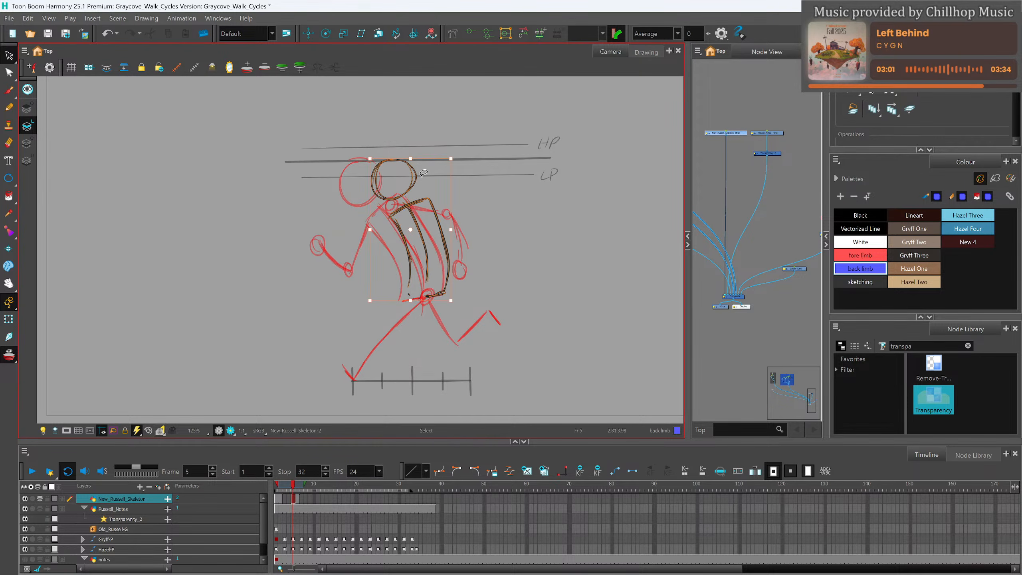
mouse_move(420, 177)
mouse_down()
mouse_move(392, 180)
mouse_move(431, 151)
mouse_move(419, 145)
mouse_up()
drag(399, 198, 405, 195)
key(Escape)
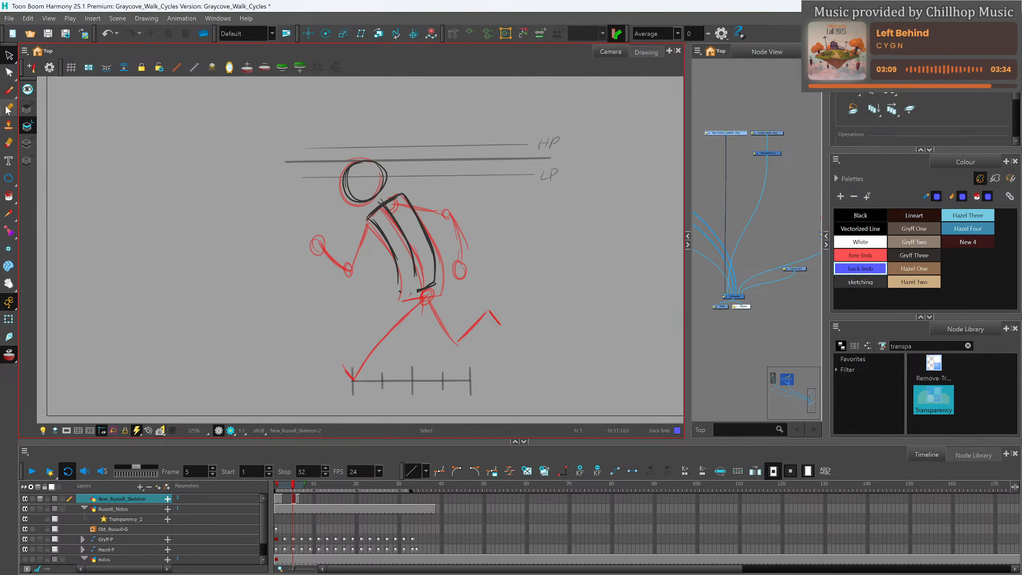
Close the torso's base in the sketching colour and redraw the planted front leg at the centre mark in the fore limb colour.
click(12, 106)
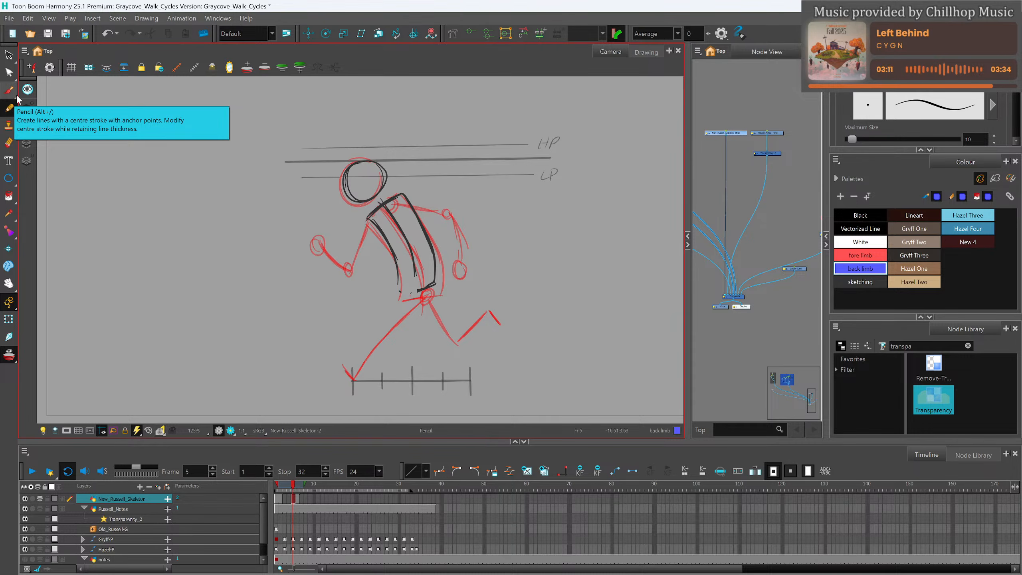
click(879, 253)
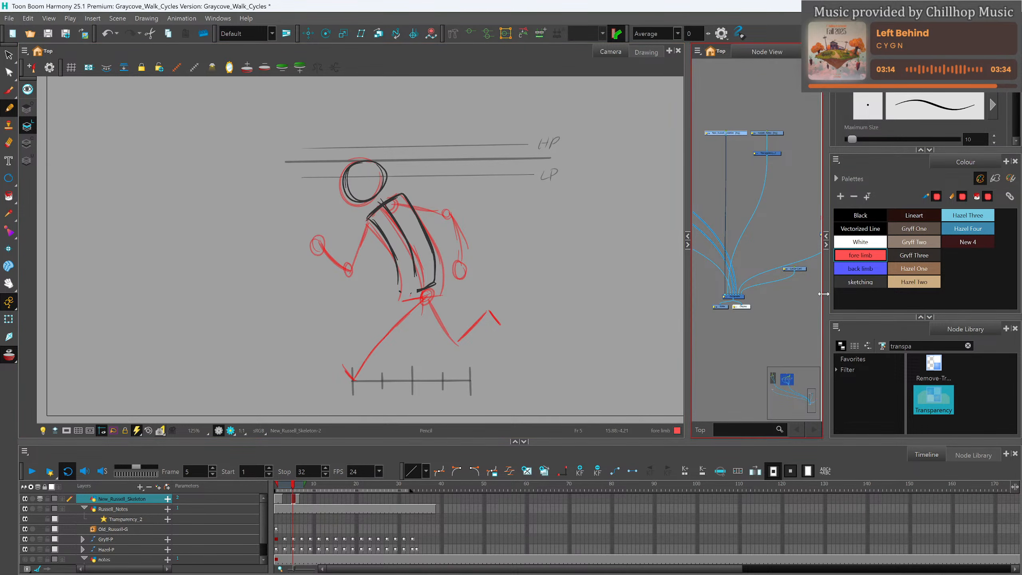
click(859, 281)
mouse_move(399, 267)
mouse_down()
mouse_move(402, 295)
mouse_move(437, 290)
mouse_up()
mouse_move(428, 238)
mouse_down()
mouse_move(439, 295)
mouse_move(418, 298)
mouse_move(401, 341)
mouse_move(412, 380)
mouse_move(398, 380)
mouse_up()
click(867, 253)
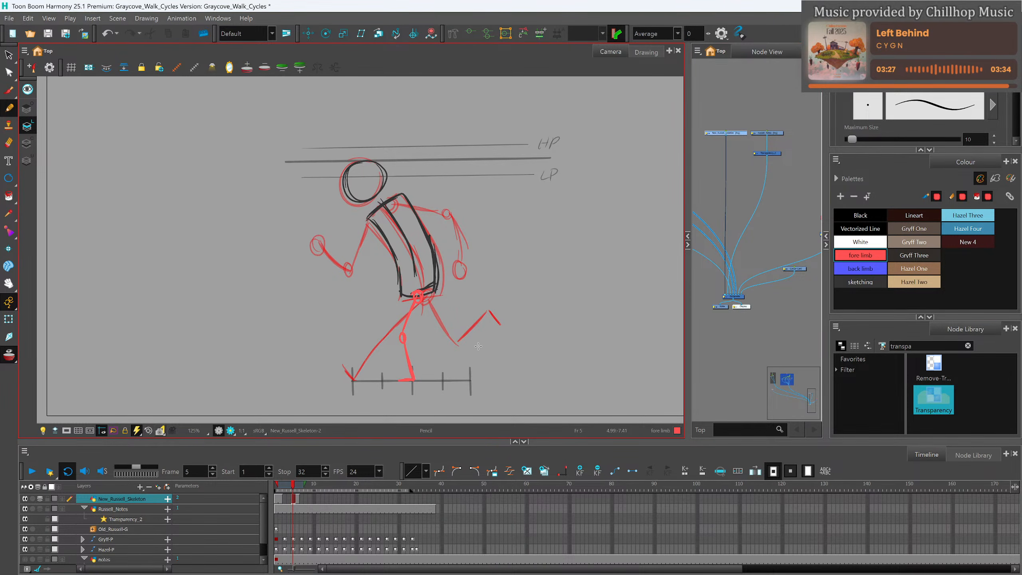
Using the back limb colour, draw the back leg bent at the knee with its foot lifted, undoing the stray extra stroke.
click(869, 270)
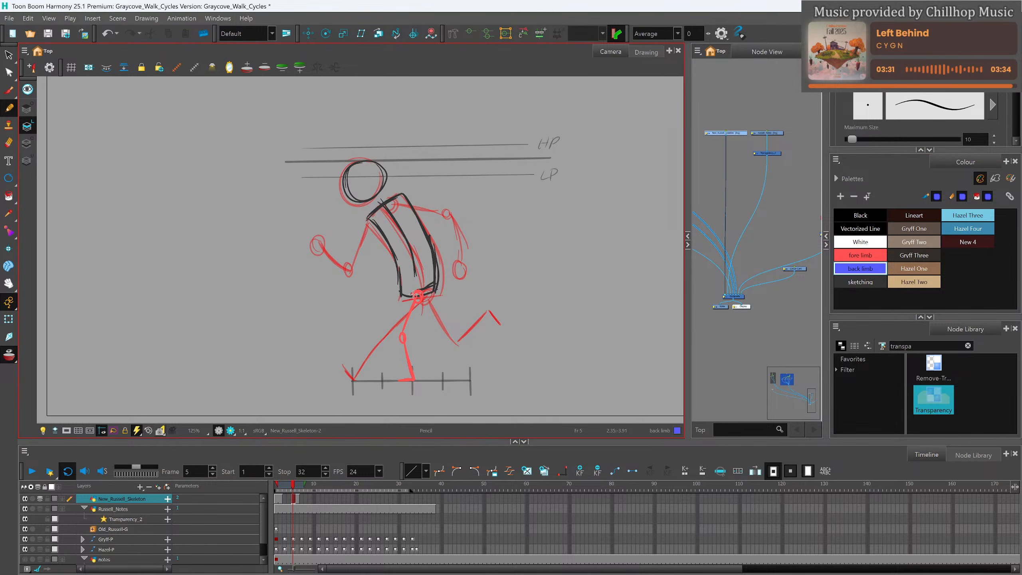
mouse_move(413, 296)
mouse_down()
mouse_move(386, 327)
mouse_move(428, 354)
mouse_move(426, 365)
mouse_up()
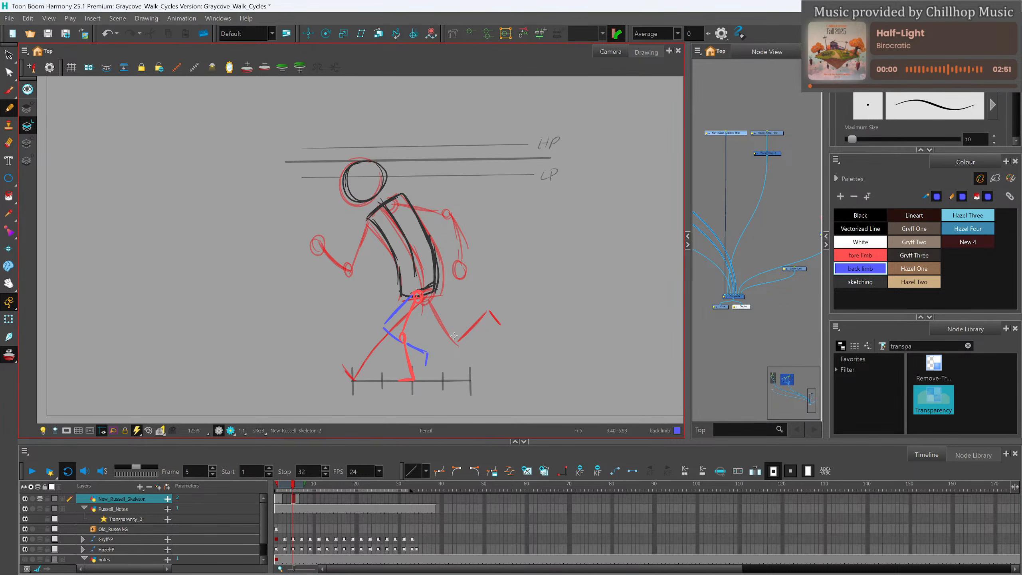
mouse_move(392, 329)
mouse_down()
mouse_move(449, 343)
mouse_move(492, 333)
mouse_up()
key(ctrl+z)
Draw the bent front arm across the torso in the fore limb colour and the back arm in the back limb colour.
click(865, 254)
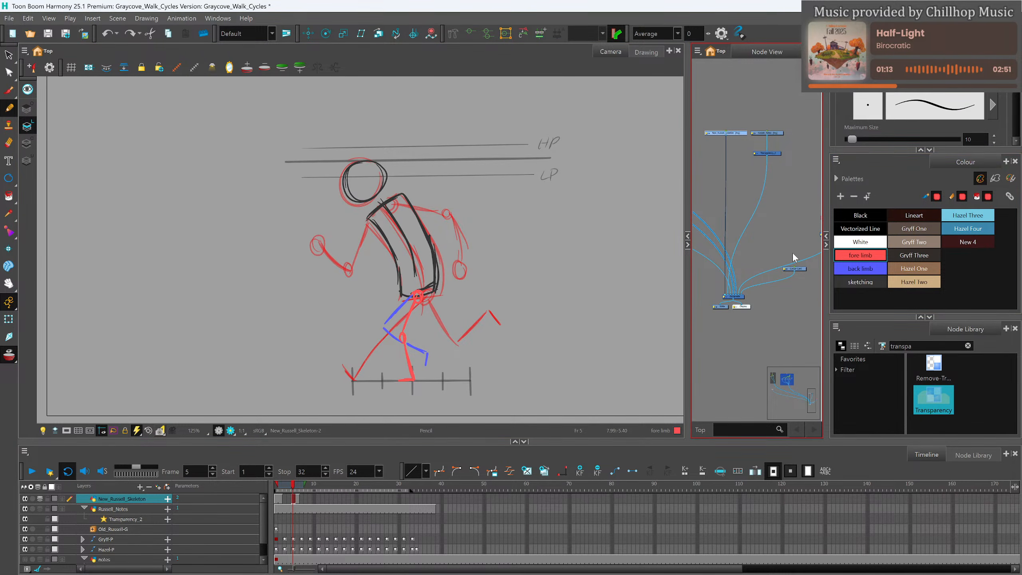
mouse_move(393, 199)
mouse_down()
mouse_move(388, 213)
mouse_move(401, 199)
mouse_move(420, 252)
mouse_move(419, 244)
mouse_move(376, 284)
mouse_move(388, 282)
mouse_up()
click(860, 268)
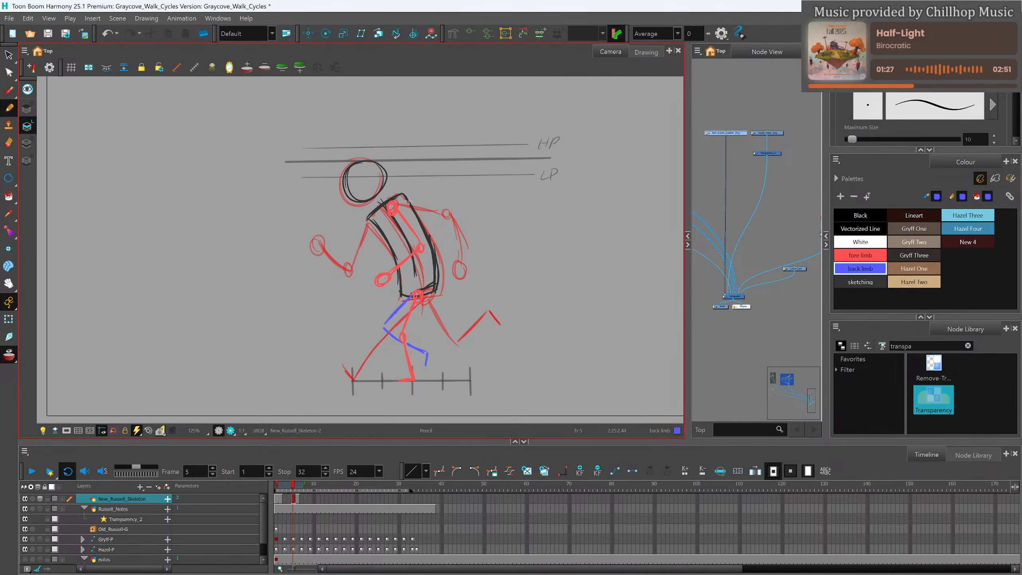
drag(389, 207, 432, 242)
Create an empty drawing at frame 9 of the skeleton layer, expose it through frame 10, and return to frame 9.
scroll(347, 351, down, 3)
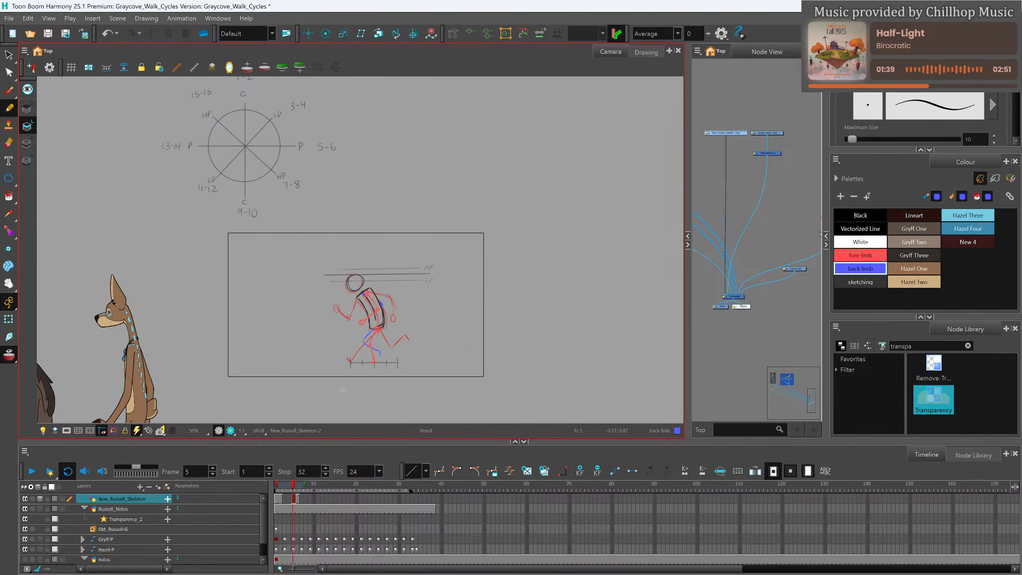
scroll(348, 337, up, 3)
drag(293, 485, 310, 486)
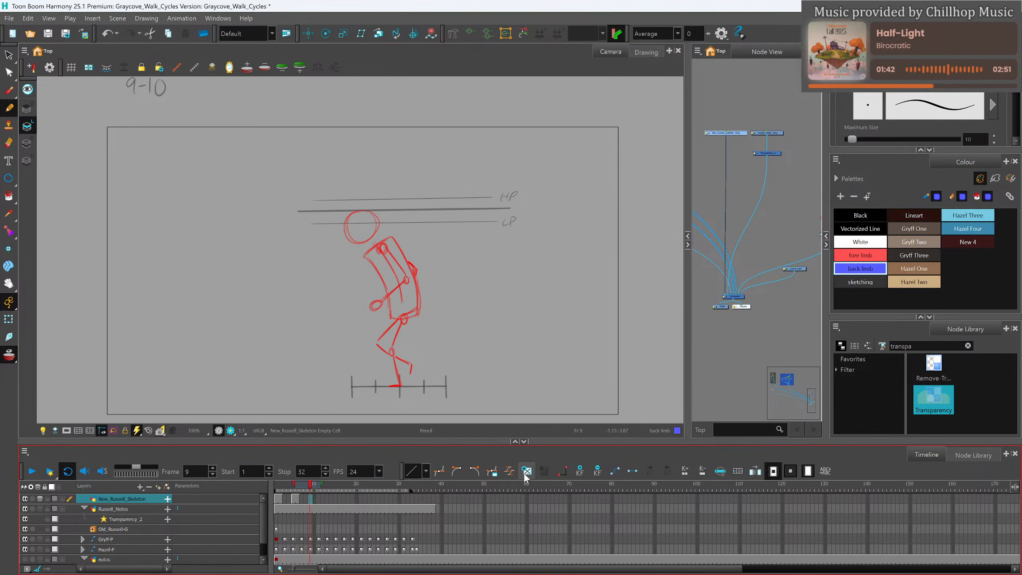
key(period)
key(alt+shift+r)
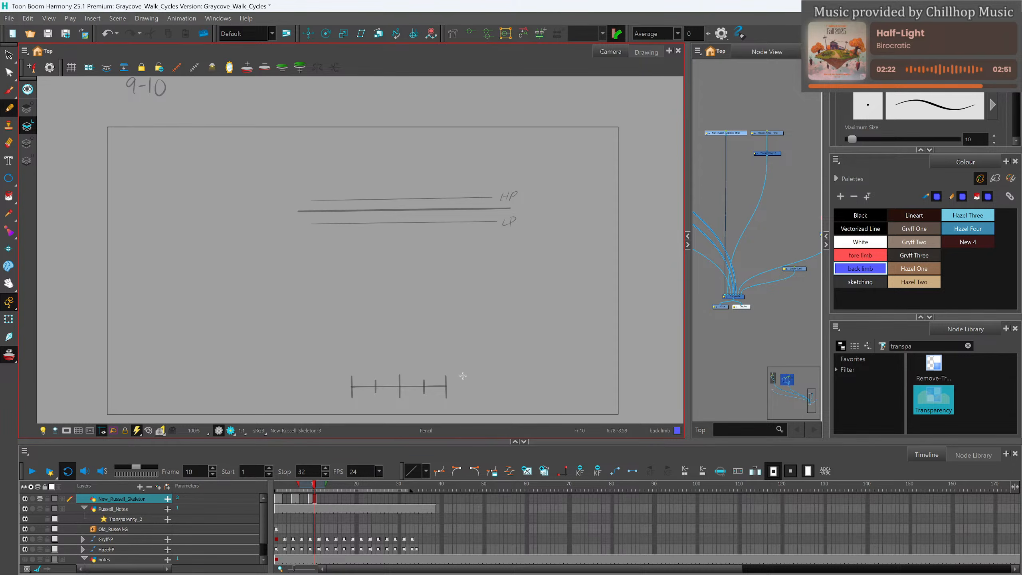
click(311, 488)
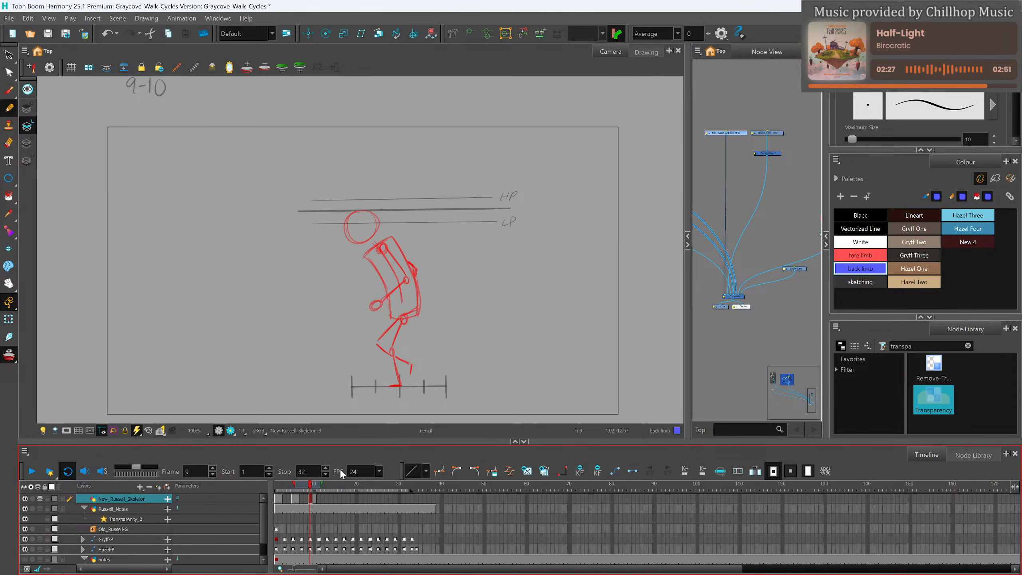
Trace the head circle and curved torso at frame 9 in the sketching colour, undoing the stray head strokes.
click(869, 283)
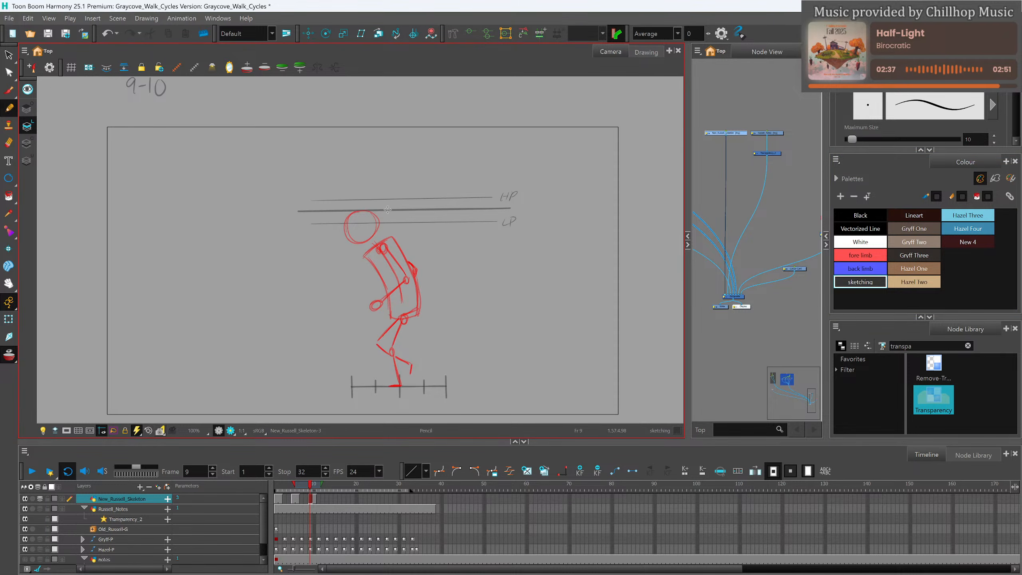
mouse_move(360, 211)
mouse_down()
mouse_move(346, 227)
mouse_move(364, 220)
mouse_move(347, 223)
mouse_move(350, 215)
mouse_move(356, 241)
mouse_move(347, 233)
mouse_move(375, 235)
mouse_move(353, 215)
mouse_move(363, 211)
mouse_move(378, 225)
mouse_move(366, 242)
mouse_up()
key(ctrl+z)
key(ctrl+z)
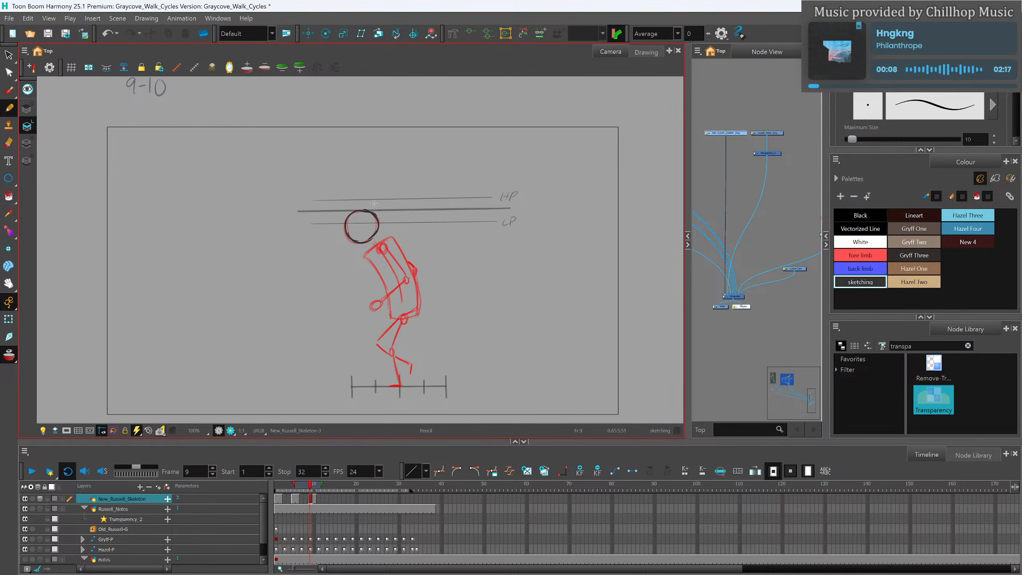
mouse_move(364, 253)
mouse_down()
mouse_move(392, 236)
mouse_move(381, 278)
mouse_move(389, 313)
mouse_move(418, 313)
mouse_up()
drag(393, 238, 421, 308)
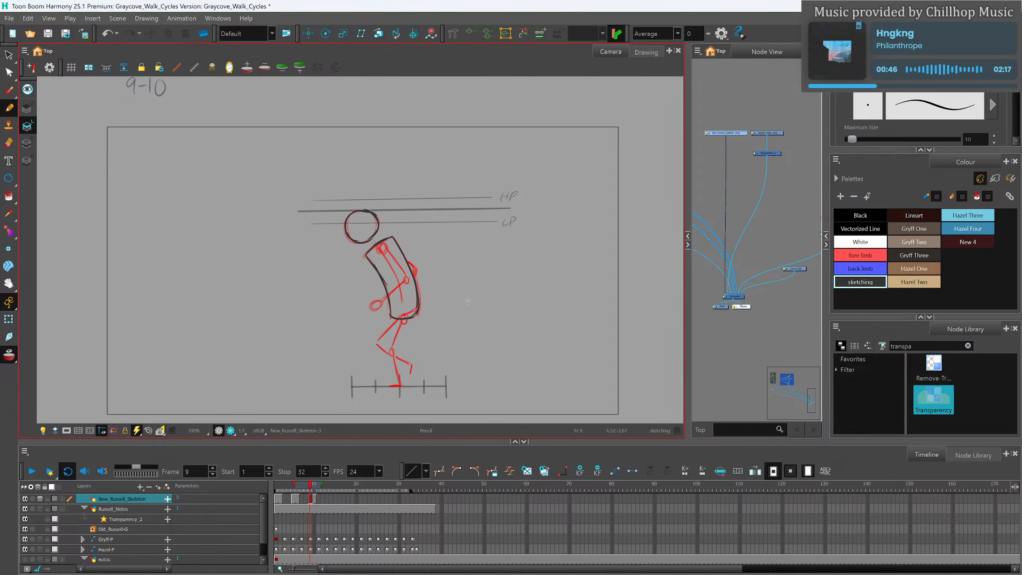
At frame 9, draw the back leg in the back limb colour, stepping forward with its foot on the foremost stride mark.
scroll(405, 341, down, 2)
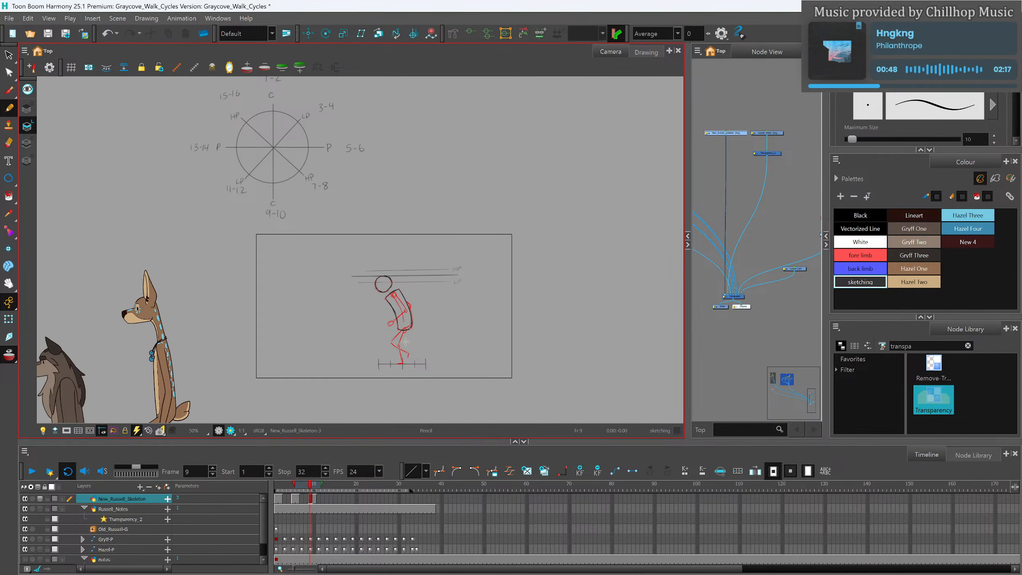
scroll(406, 342, up, 1)
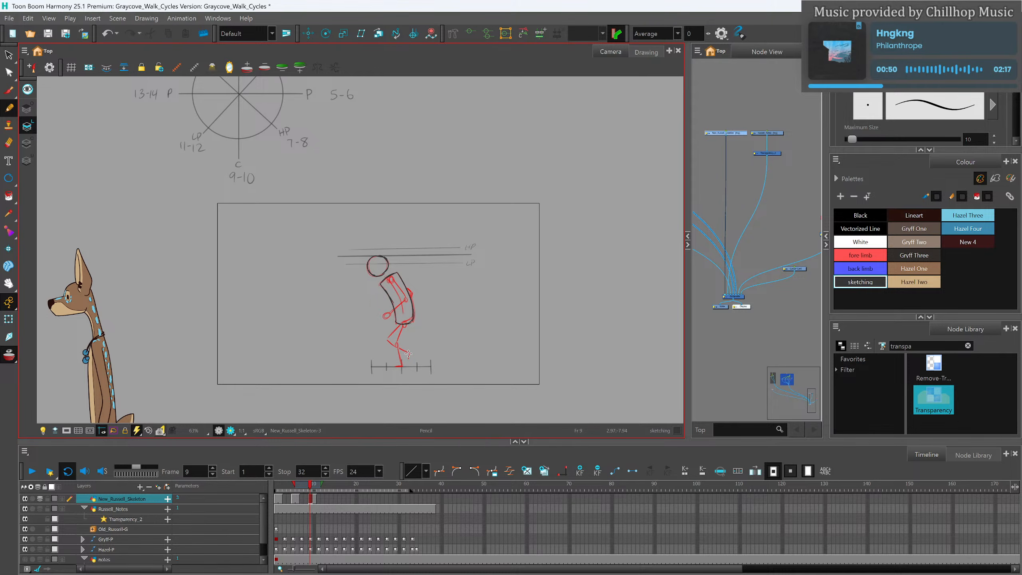
scroll(415, 344, up, 3)
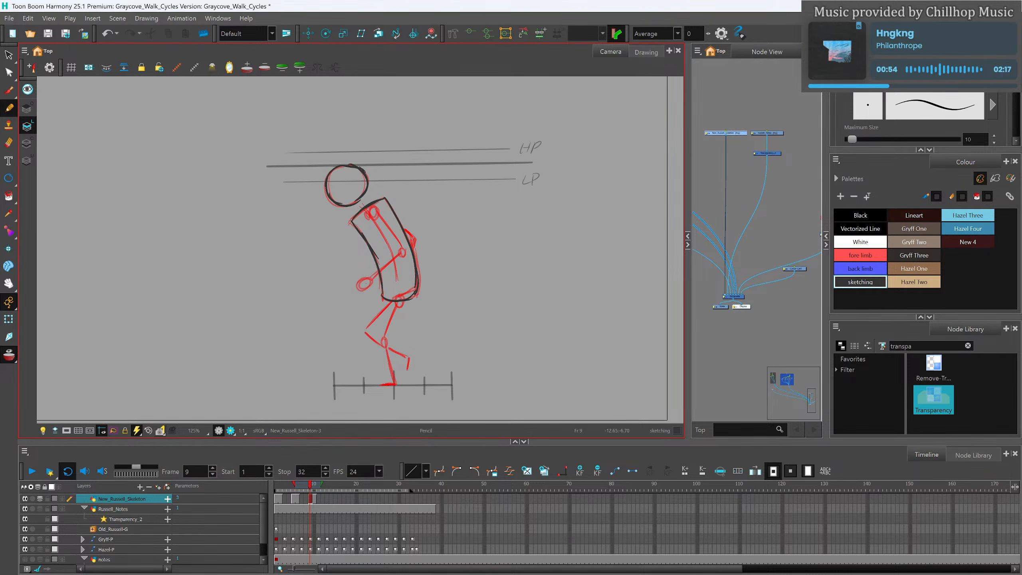
click(851, 270)
mouse_move(316, 489)
mouse_down()
mouse_move(270, 487)
mouse_move(315, 490)
mouse_up()
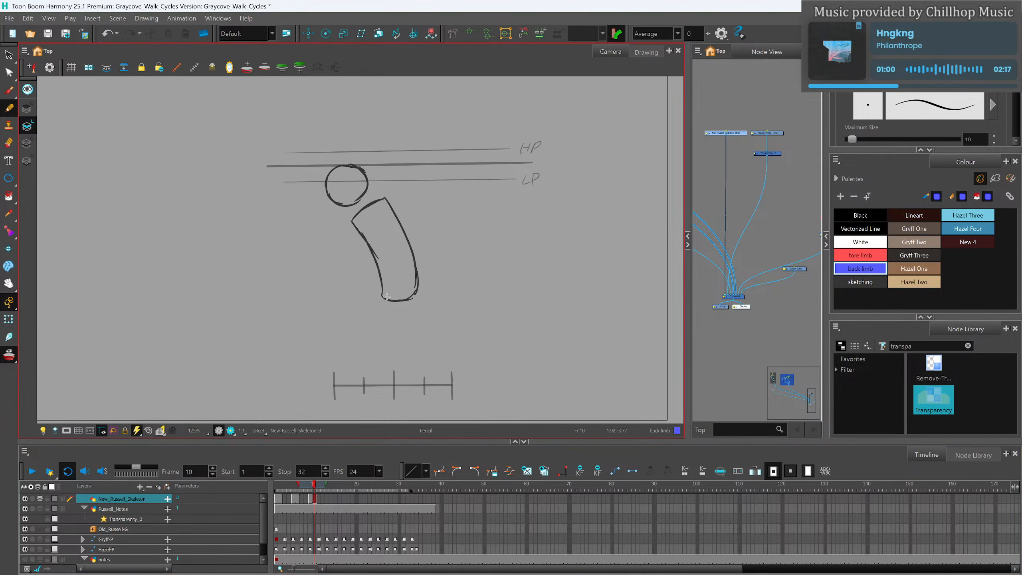
key(comma)
drag(389, 296, 337, 382)
key(ctrl+z)
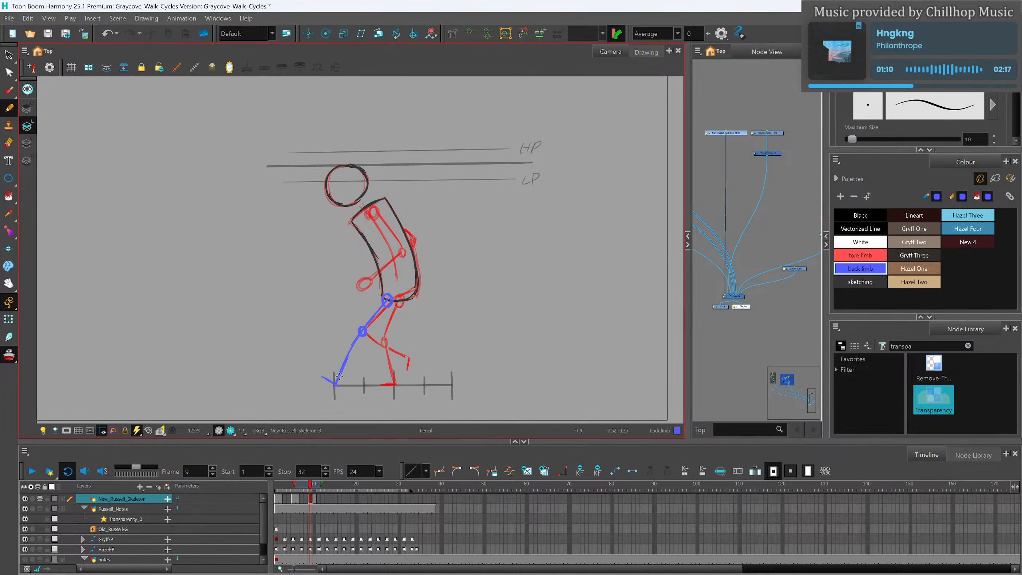
drag(361, 331, 361, 337)
Draw the front leg in the fore limb colour, trailing behind with the knee bent and the foot lifted.
click(870, 256)
mouse_move(414, 293)
mouse_down()
mouse_move(432, 342)
mouse_move(464, 311)
mouse_move(474, 321)
mouse_up()
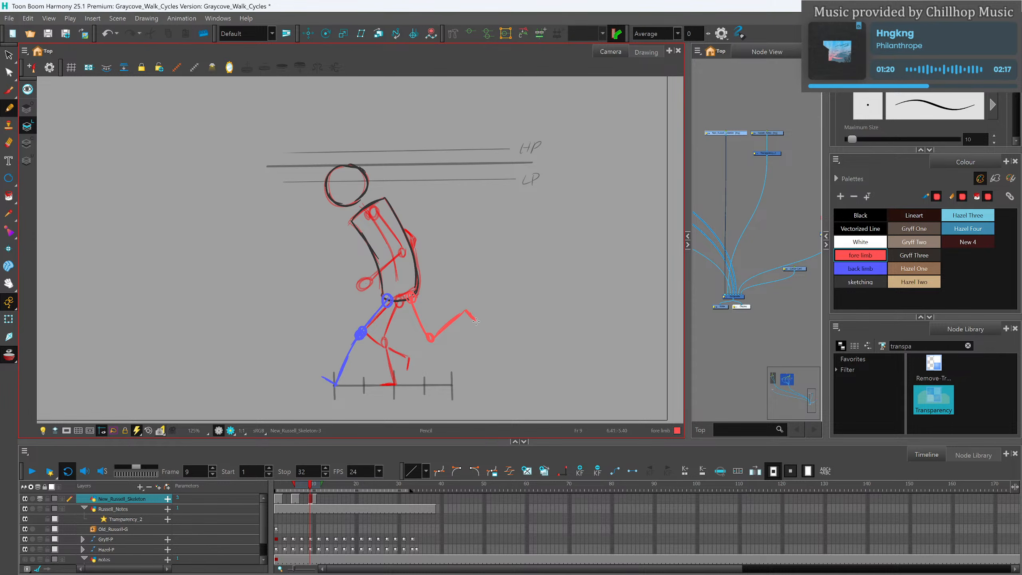
key(alt+o)
scroll(475, 249, down, 1)
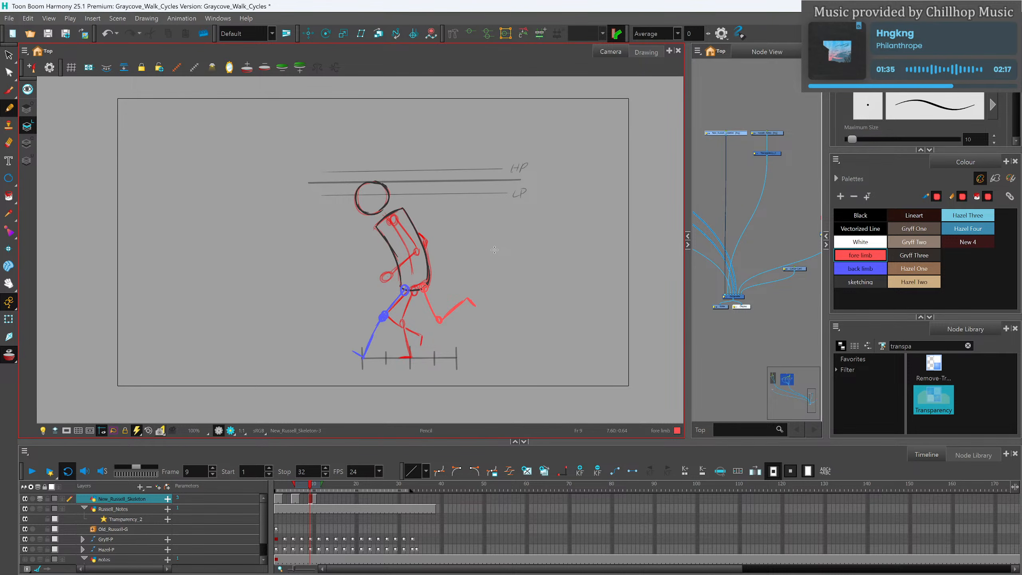
scroll(445, 274, up, 1)
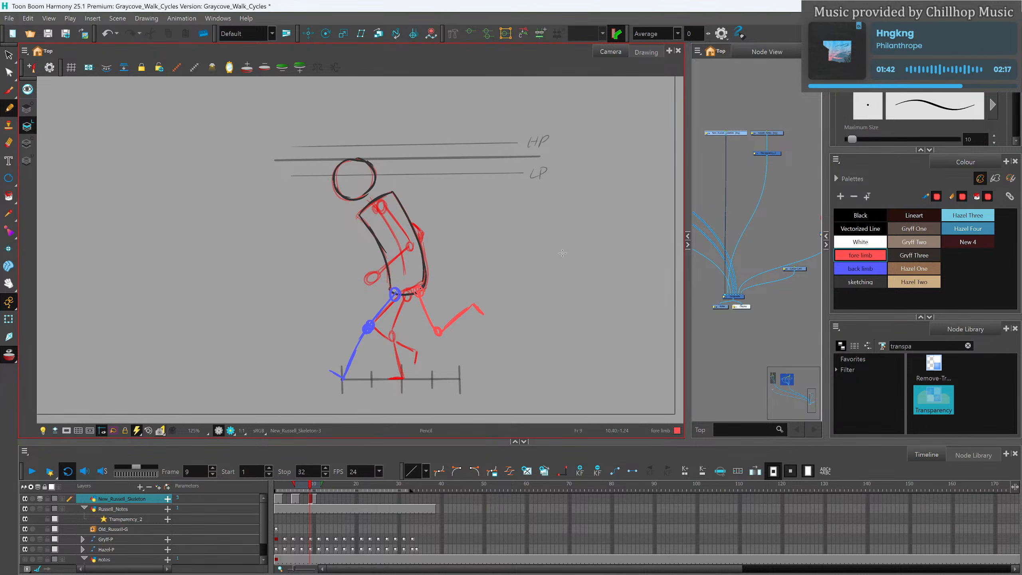
drag(387, 201, 414, 206)
drag(393, 199, 436, 212)
mouse_move(442, 217)
mouse_down()
mouse_move(436, 224)
mouse_move(444, 219)
mouse_up()
key(alt+s)
key(ctrl+z)
key(ctrl+z)
key(ctrl+z)
key(ctrl+z)
Draw the bent front arm swung forward in the fore limb colour and mark the back shoulder in the back limb colour.
key(alt+slash)
mouse_move(375, 212)
mouse_down()
mouse_move(356, 257)
mouse_move(370, 228)
mouse_move(320, 237)
mouse_move(361, 259)
mouse_move(329, 245)
mouse_move(341, 254)
mouse_move(411, 244)
mouse_up()
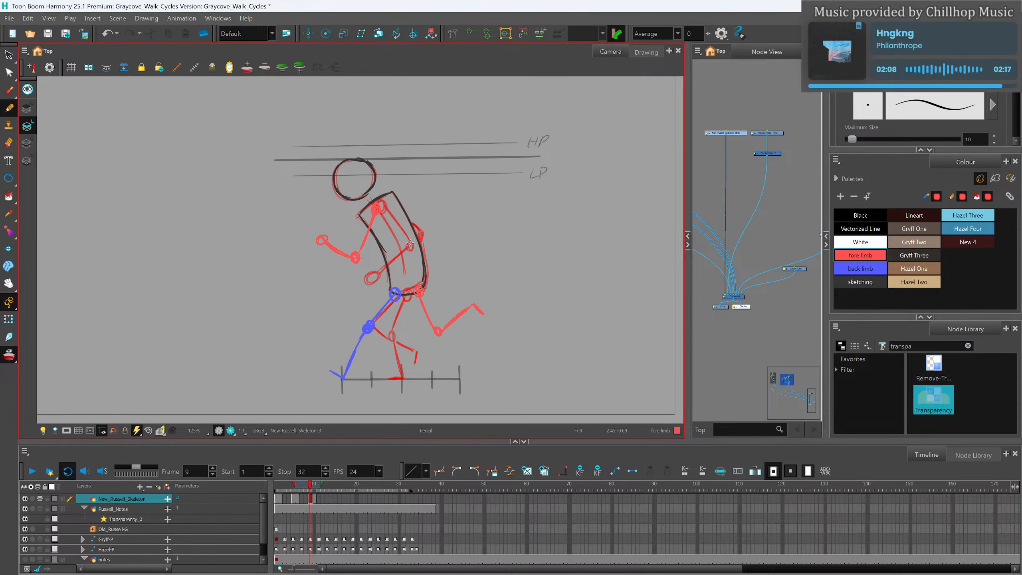
click(860, 269)
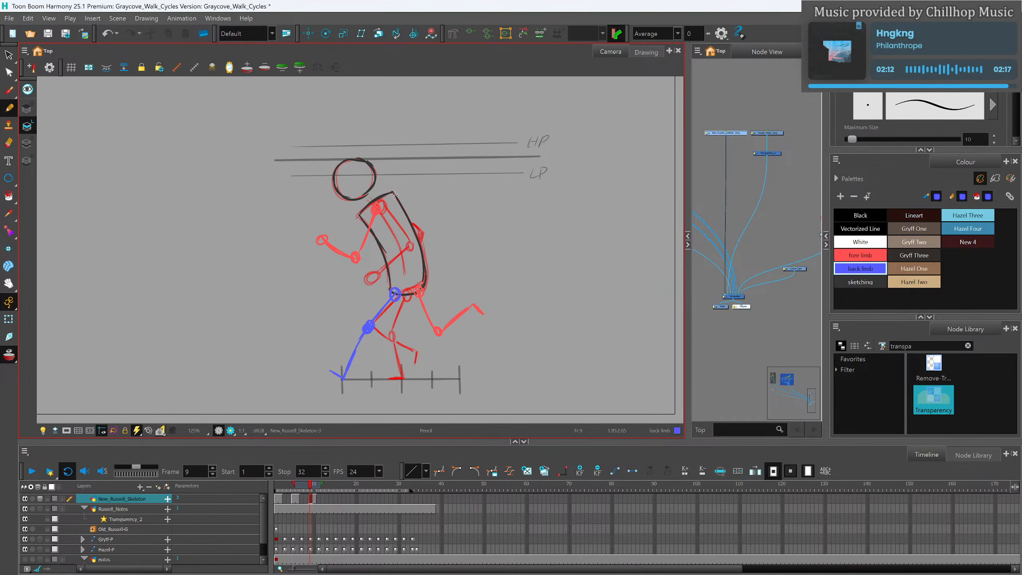
drag(394, 194, 397, 195)
Select the front arm's strokes, shift them slightly upward to reposition the arm, and save the scene.
key(alt+s)
click(372, 222)
mouse_move(340, 233)
mouse_down()
mouse_move(373, 231)
mouse_move(374, 211)
mouse_up()
click(344, 273)
mouse_move(347, 256)
mouse_down()
mouse_move(313, 254)
mouse_move(357, 245)
mouse_up()
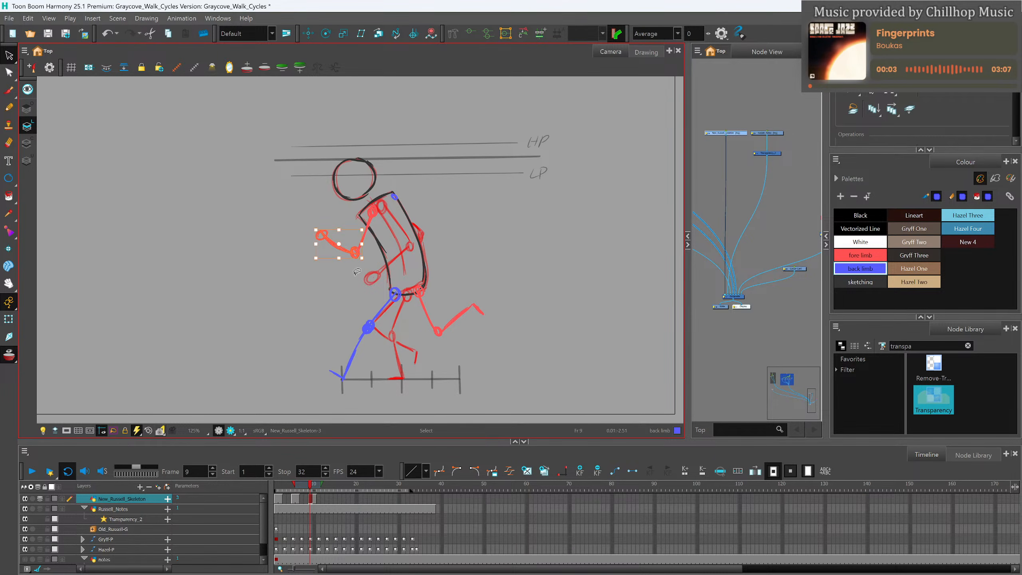
click(496, 202)
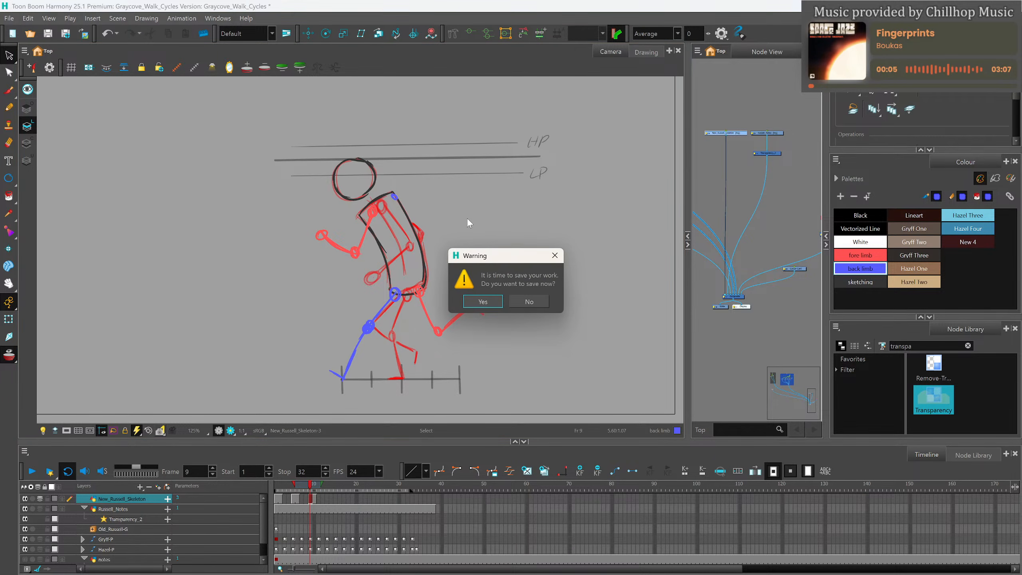
click(483, 302)
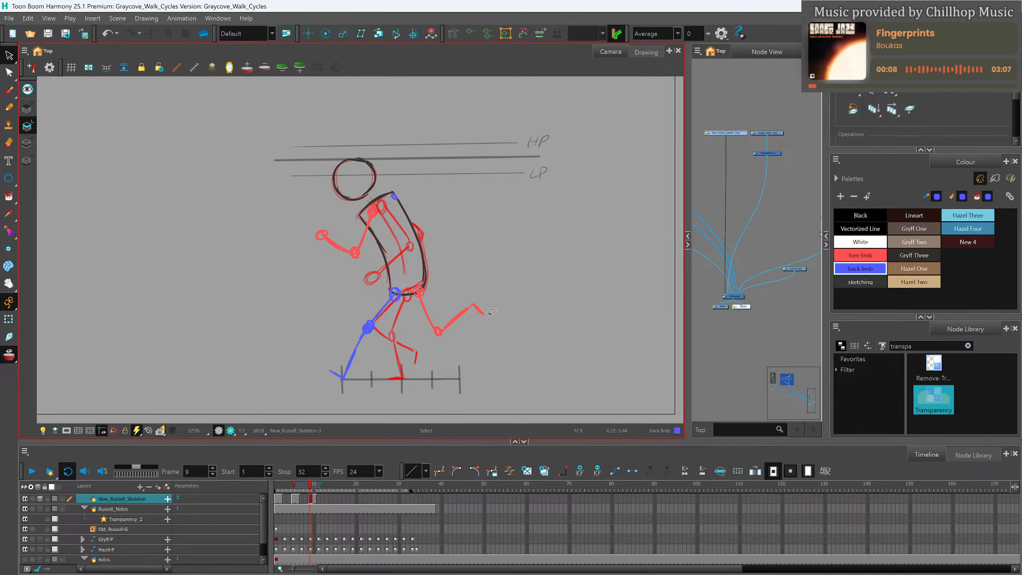
key(alt+/)
drag(382, 248, 420, 230)
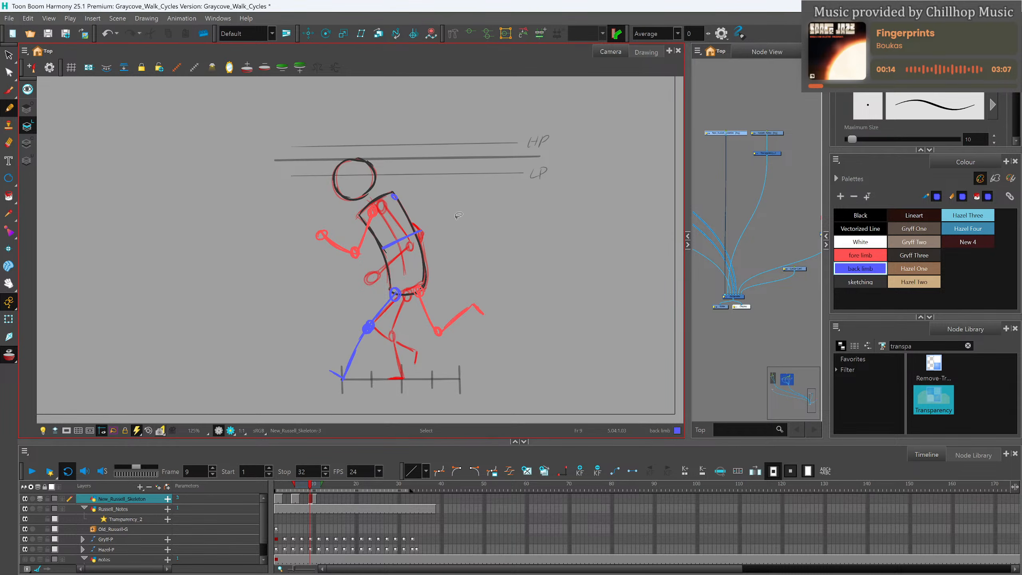
key(ctrl+z)
key(ctrl+z)
key(ctrl+z)
drag(394, 196, 437, 216)
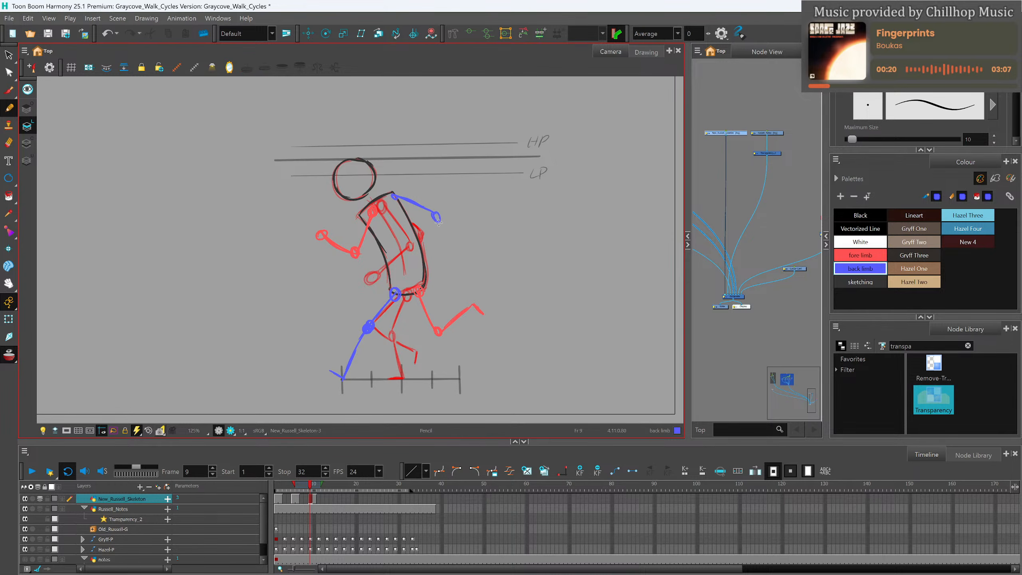
key(ctrl+z)
key(ctrl+z)
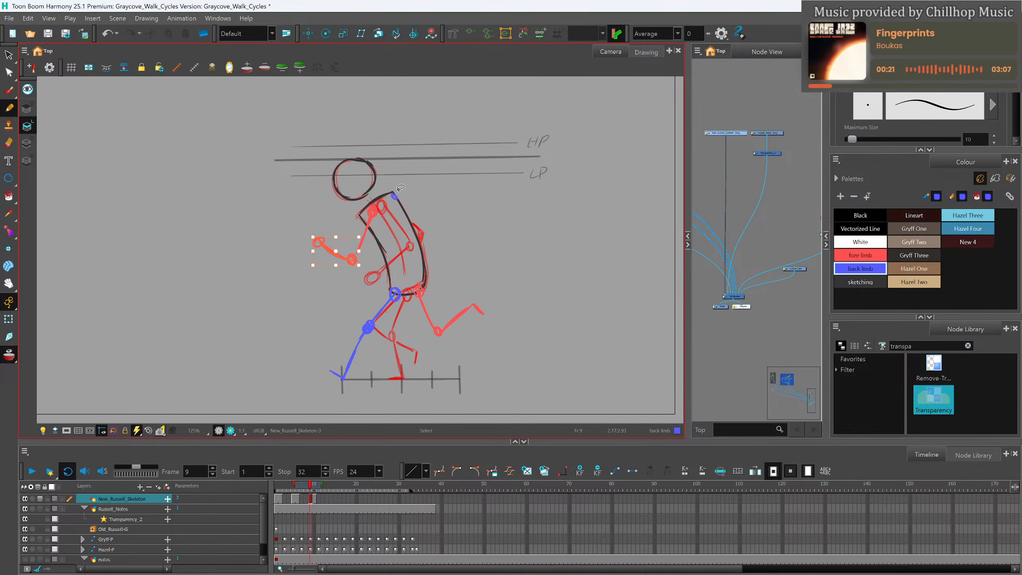
key(ctrl+shift+z)
key(ctrl+shift+z)
key(ctrl+z)
Draw the bent back arm swung behind the torso in the back limb colour and check the pose at frame 10.
mouse_move(390, 197)
mouse_down()
mouse_move(429, 226)
mouse_move(430, 218)
mouse_move(447, 266)
mouse_move(454, 257)
mouse_up()
click(311, 488)
mouse_move(310, 484)
mouse_down()
mouse_move(278, 490)
mouse_move(314, 495)
mouse_up()
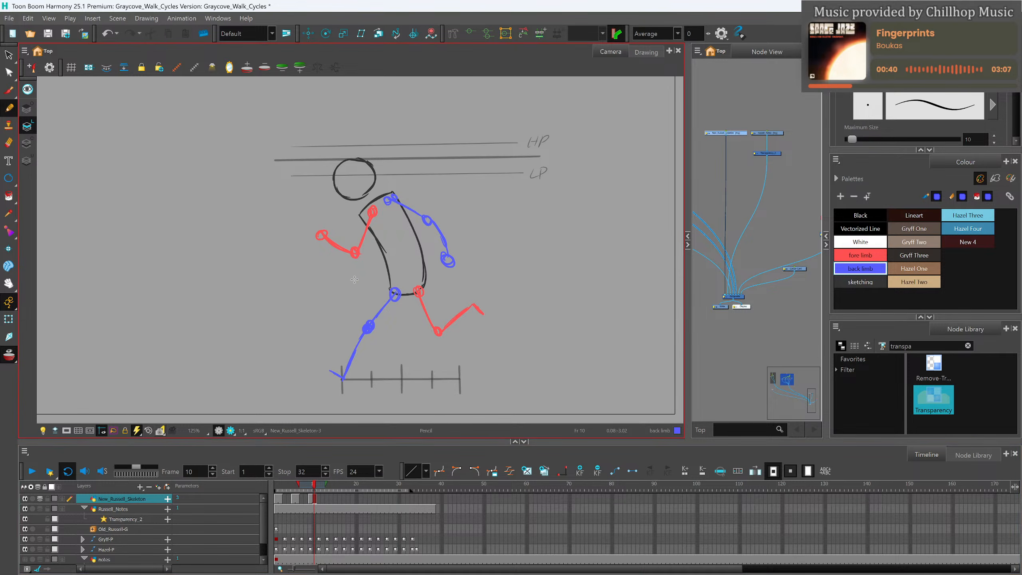
Create an empty drawing at frame 13 of the skeleton layer, expose it through frame 14, and return to frame 13.
scroll(337, 309, down, 3)
scroll(308, 276, down, 1)
scroll(248, 172, up, 1)
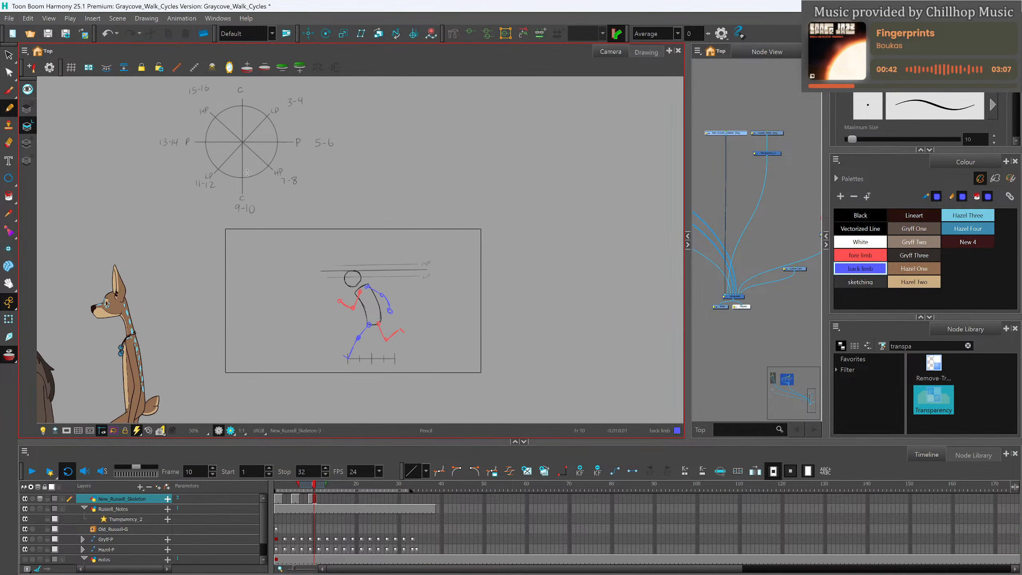
scroll(388, 400, up, 2)
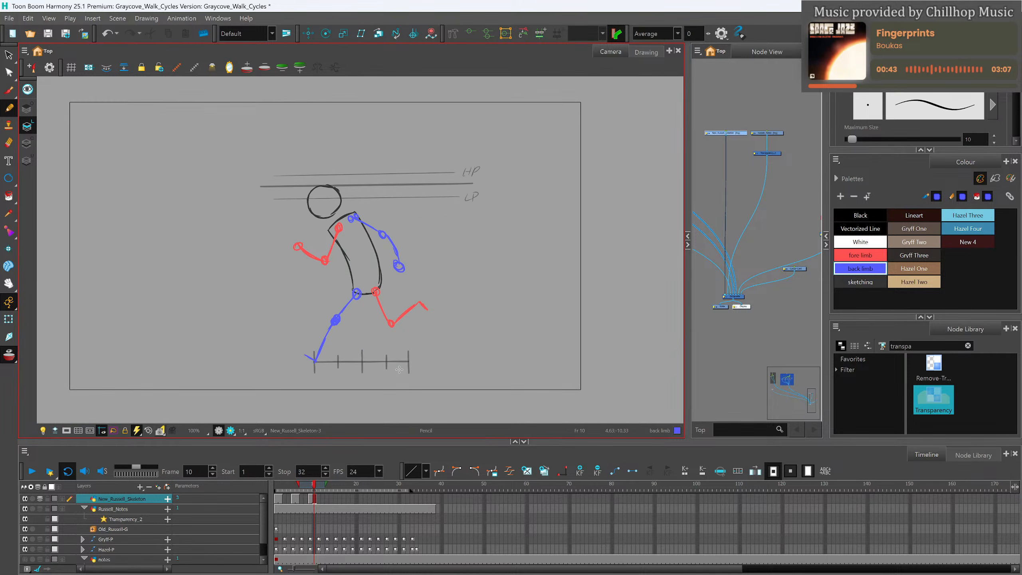
drag(316, 488, 329, 489)
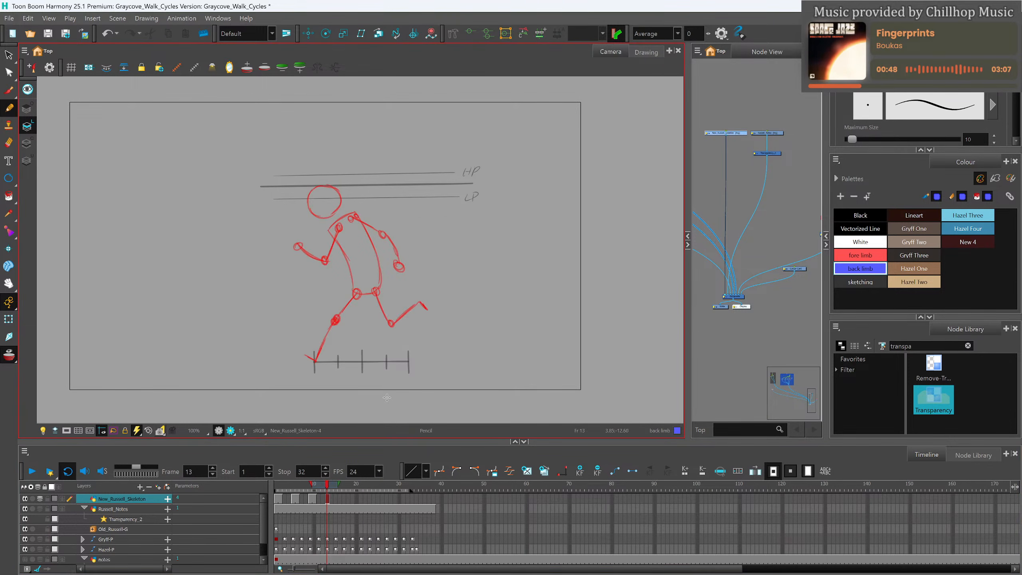
key(period)
key(alt+shift+r)
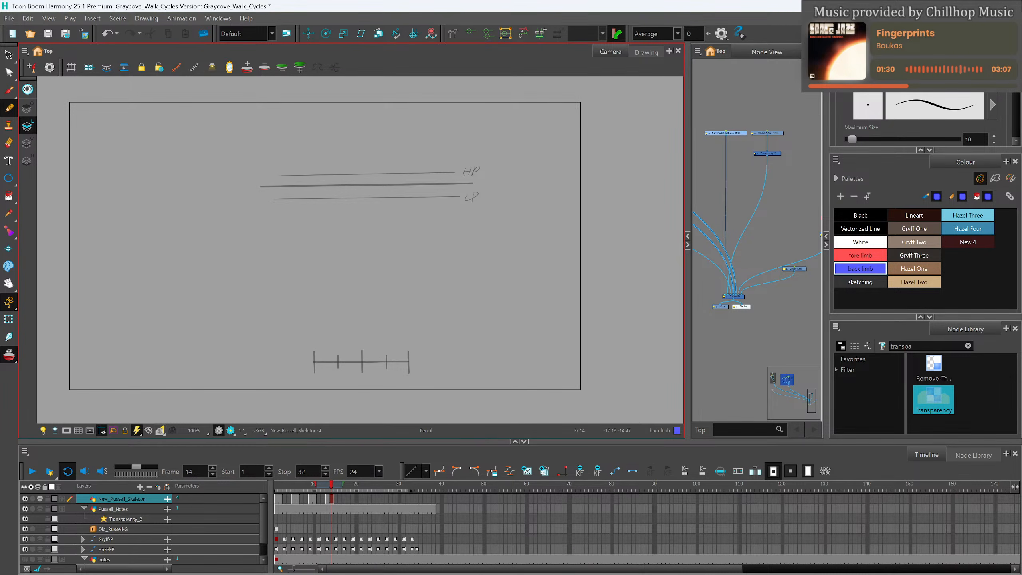
click(324, 508)
click(324, 499)
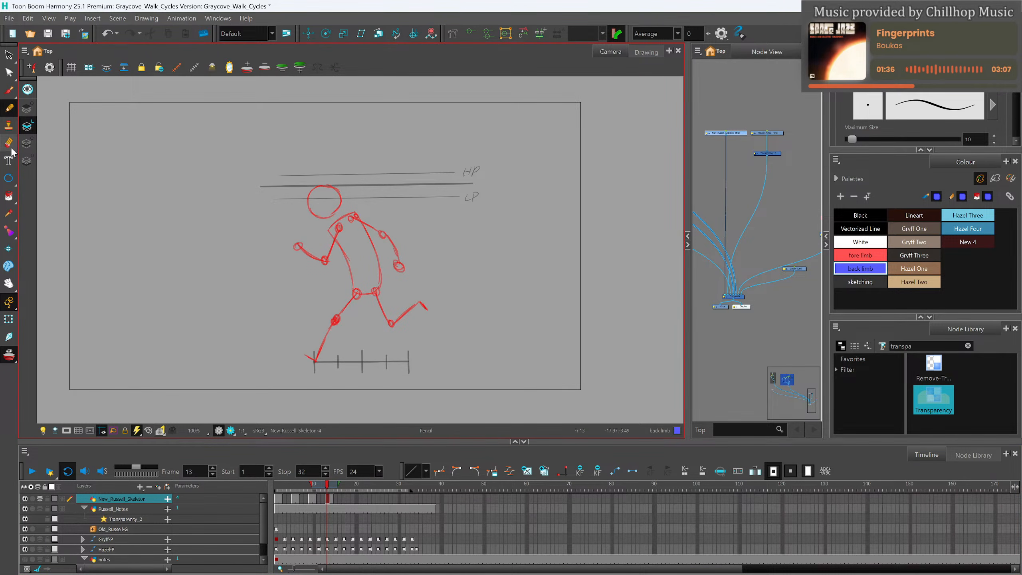
Trace the head circle and curved torso at frame 13 in the sketching colour over the onion skin.
scroll(324, 215, up, 1)
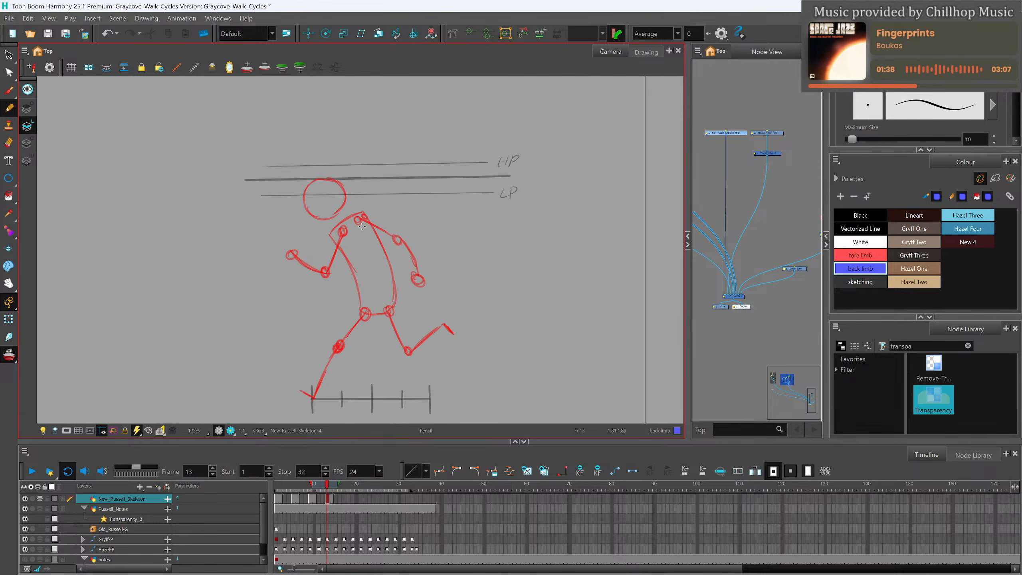
click(866, 283)
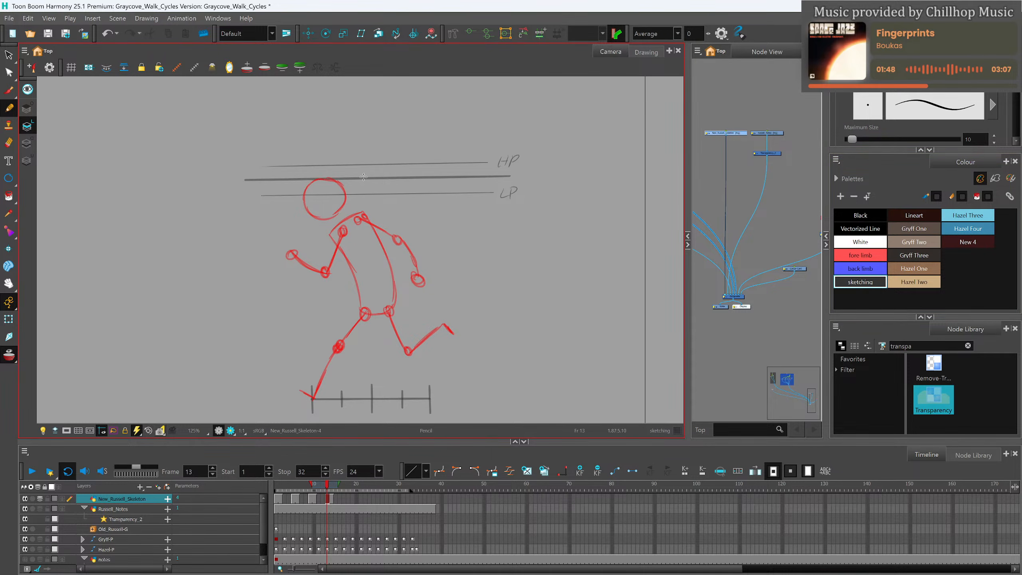
mouse_move(328, 180)
mouse_down()
mouse_move(314, 209)
mouse_move(305, 198)
mouse_move(333, 213)
mouse_move(311, 184)
mouse_move(335, 183)
mouse_move(322, 183)
mouse_move(345, 194)
mouse_move(322, 215)
mouse_move(363, 211)
mouse_move(331, 235)
mouse_move(360, 313)
mouse_move(396, 310)
mouse_up()
mouse_move(365, 211)
mouse_down()
mouse_move(389, 258)
mouse_move(393, 310)
mouse_up()
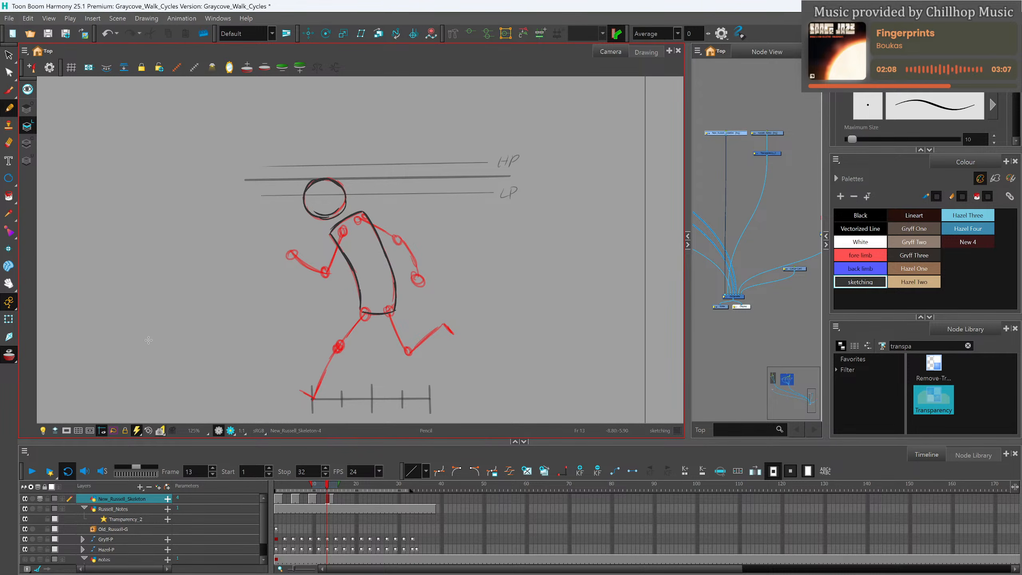
At frame 13, draw the back leg planted on the centre stride mark in the back limb colour.
mouse_move(328, 484)
mouse_down()
mouse_move(295, 494)
mouse_move(328, 508)
mouse_move(291, 490)
mouse_move(307, 505)
mouse_move(333, 499)
mouse_up()
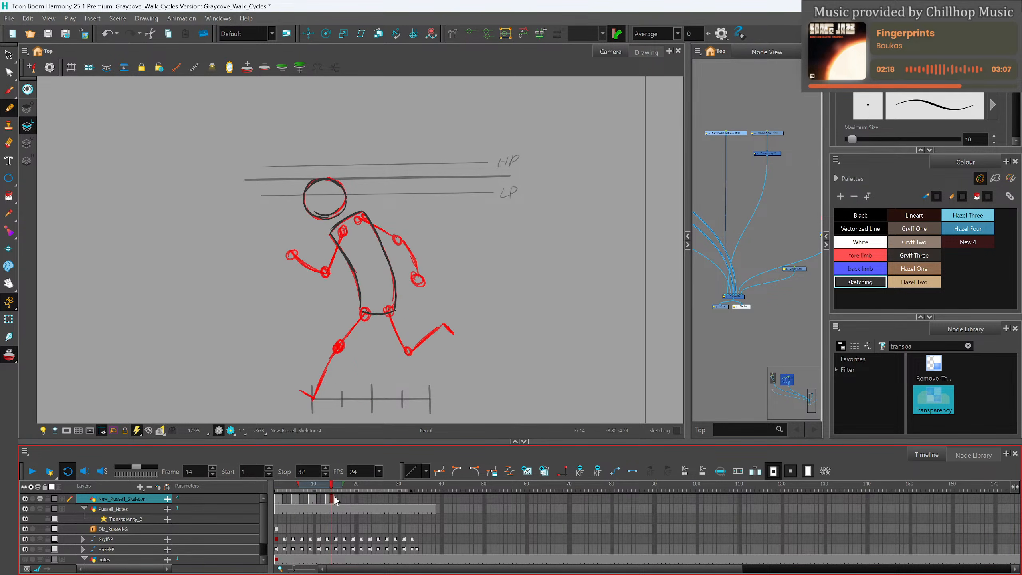
click(327, 500)
click(865, 268)
mouse_move(380, 311)
mouse_down()
mouse_move(362, 355)
mouse_move(372, 398)
mouse_up()
Draw the front leg in the fore limb colour with its knee bent forward and its foot lifted.
click(857, 254)
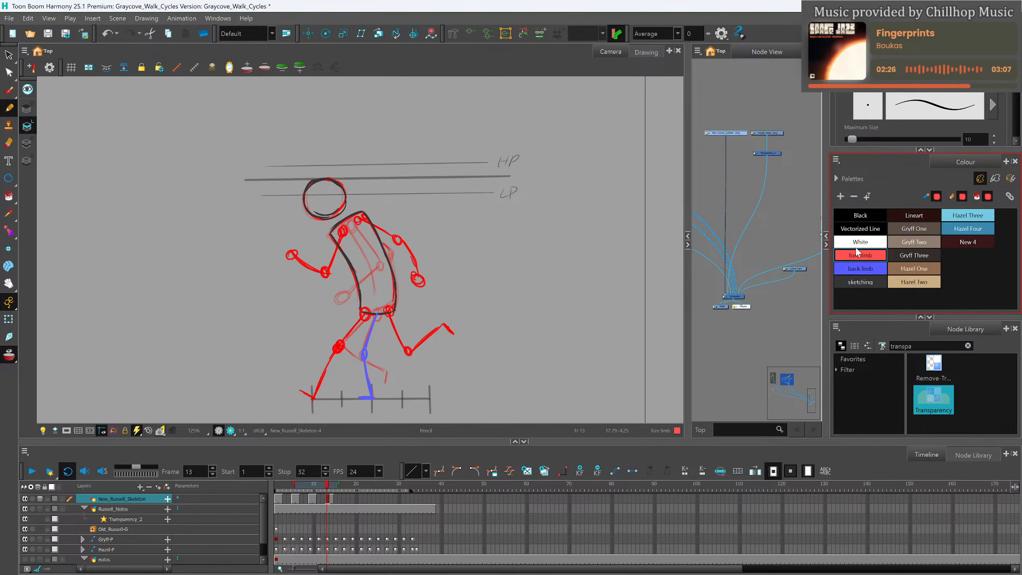
mouse_move(371, 308)
mouse_down()
mouse_move(344, 343)
mouse_move(353, 346)
mouse_move(342, 345)
mouse_move(385, 373)
mouse_up()
drag(386, 375, 385, 375)
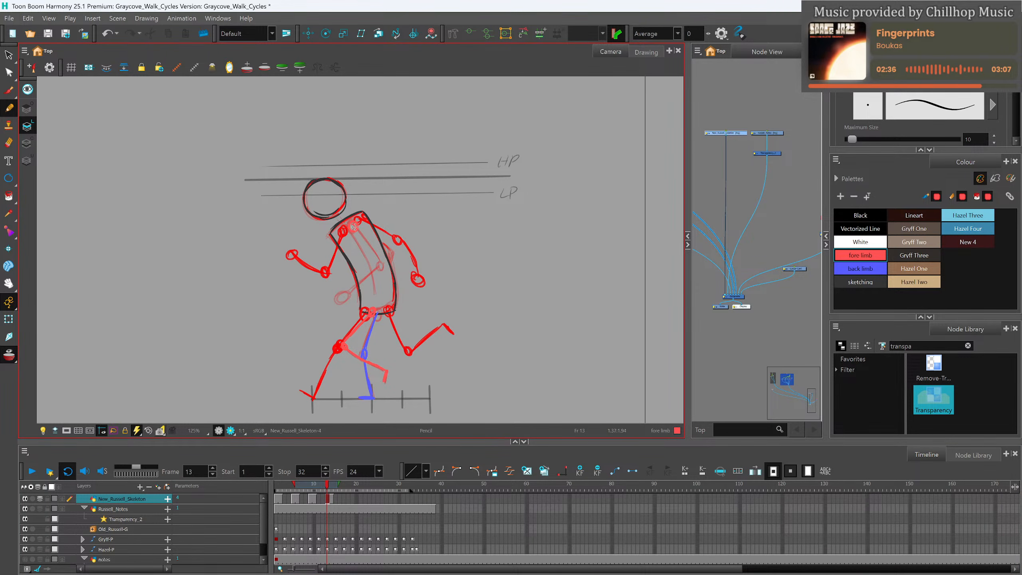
Draw the bent front arm across the torso in the fore limb colour and the back elbow in the back limb colour.
mouse_move(364, 239)
mouse_down()
mouse_move(380, 268)
mouse_move(424, 227)
mouse_move(387, 243)
mouse_move(343, 297)
mouse_up()
click(860, 268)
mouse_move(385, 245)
mouse_down()
mouse_move(390, 260)
mouse_move(395, 248)
mouse_up()
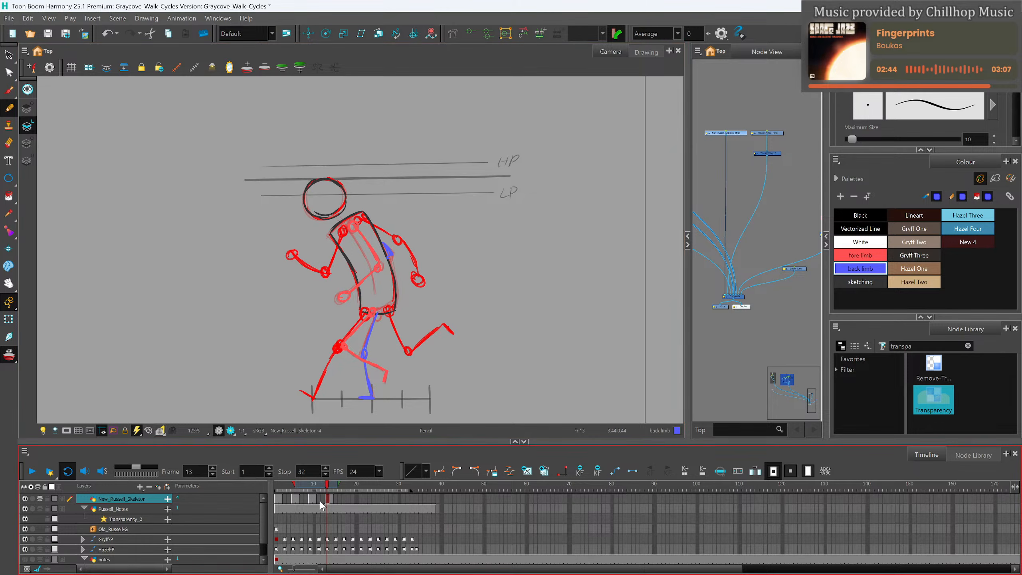
scroll(391, 278, down, 5)
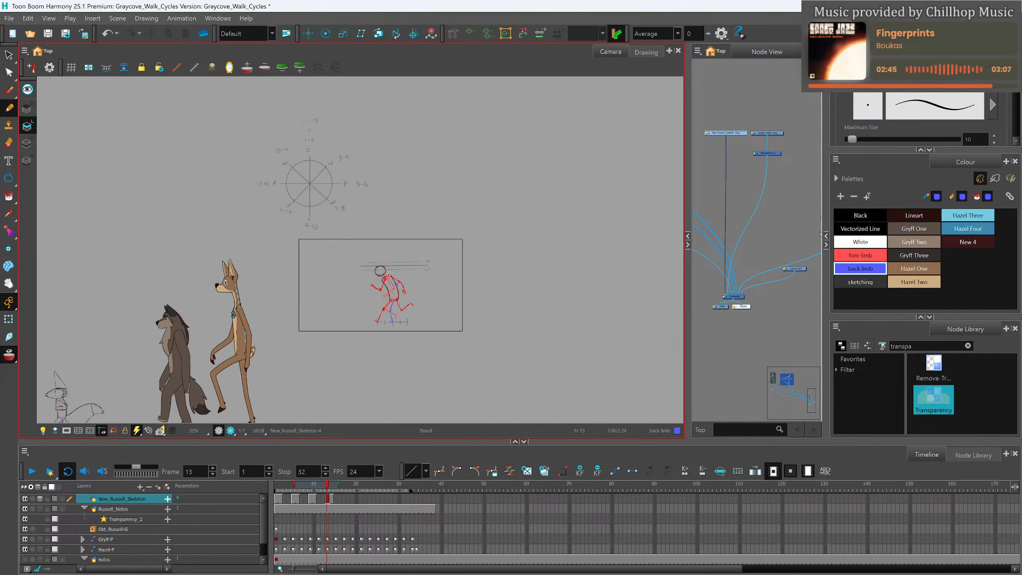
scroll(404, 270, up, 2)
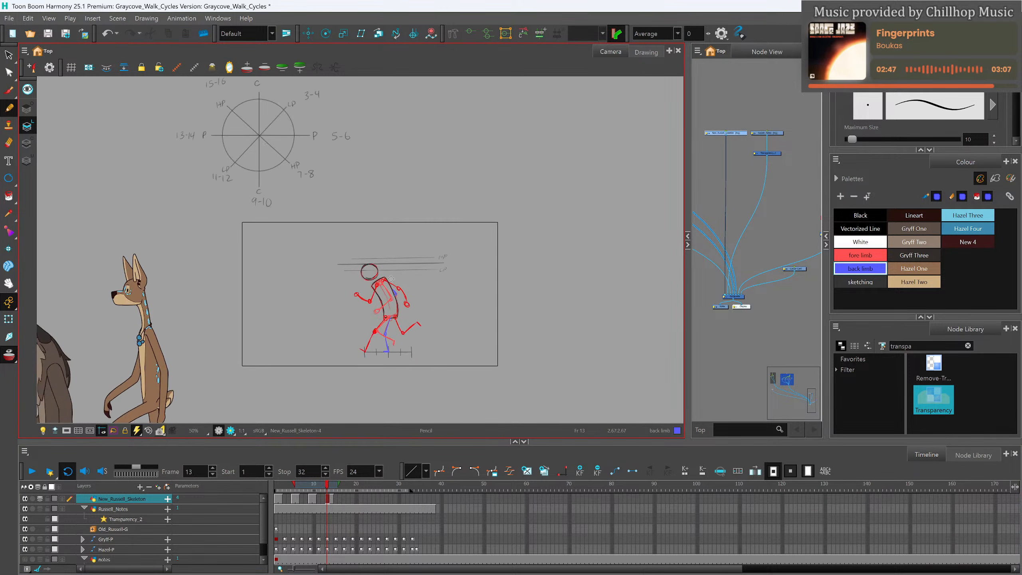
scroll(391, 278, up, 2)
scroll(392, 278, down, 2)
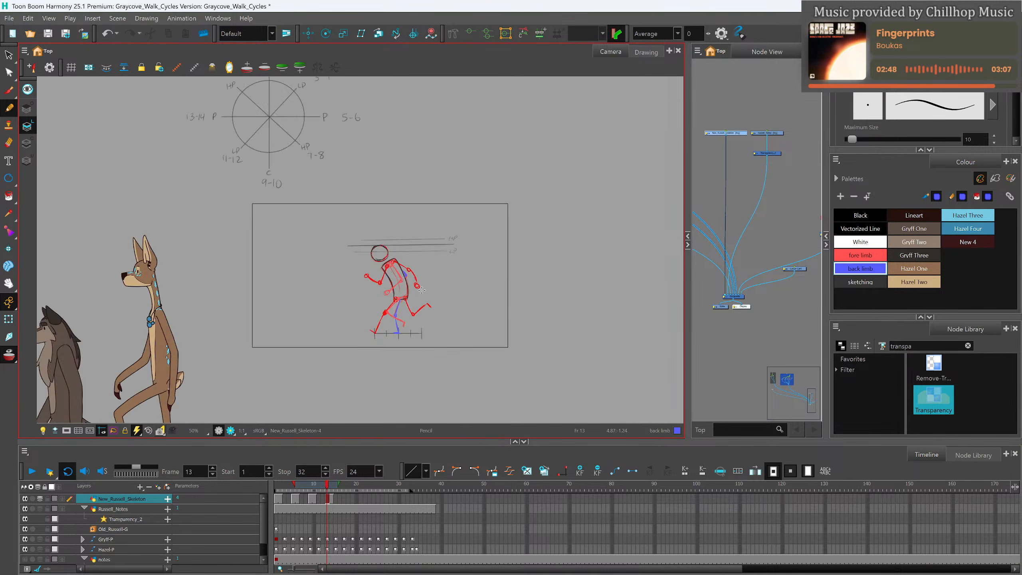
Add an empty drawing at frame 17 on the New_Russell_Skeleton layer.
scroll(391, 278, up, 2)
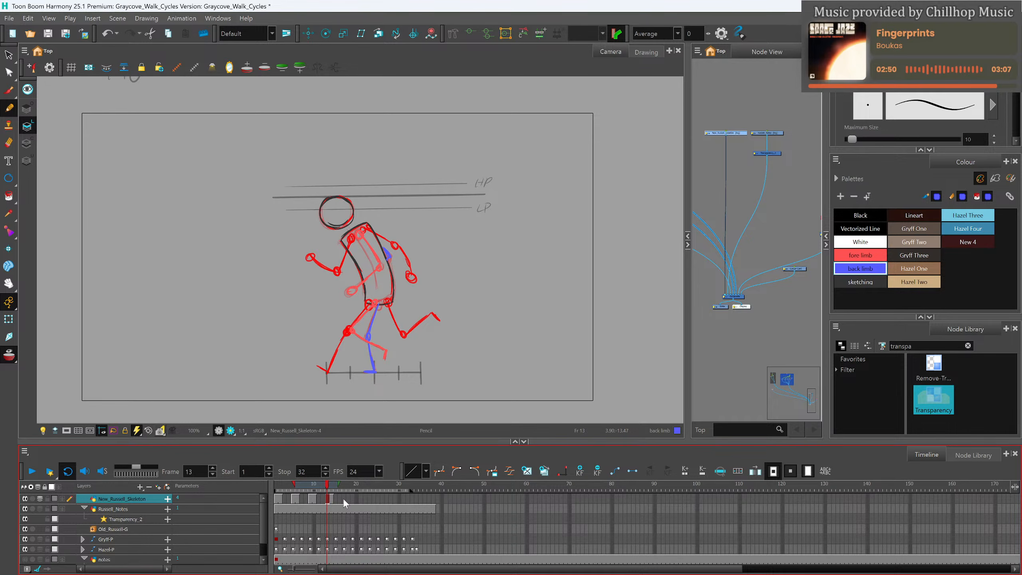
click(343, 498)
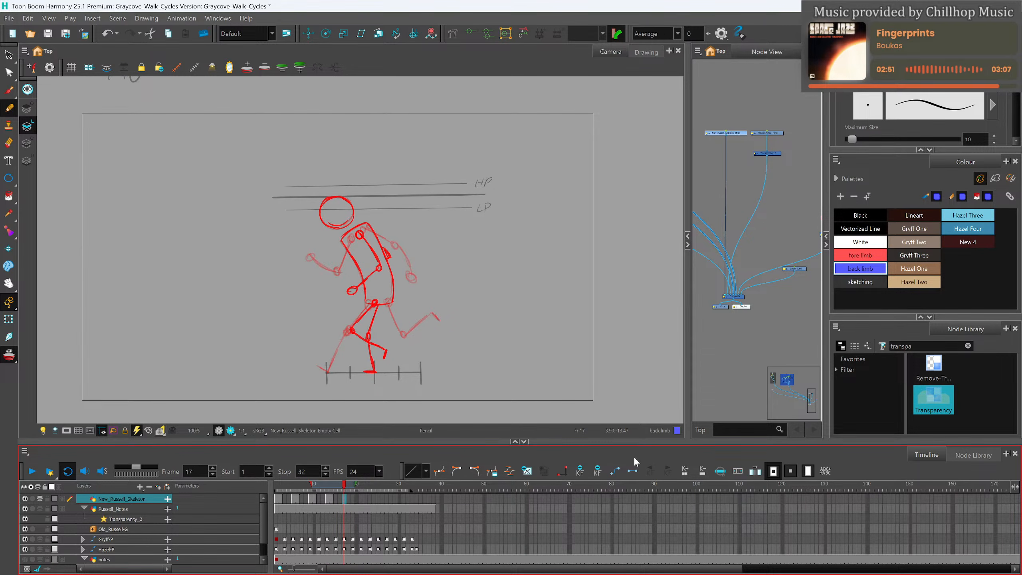
click(527, 471)
click(350, 498)
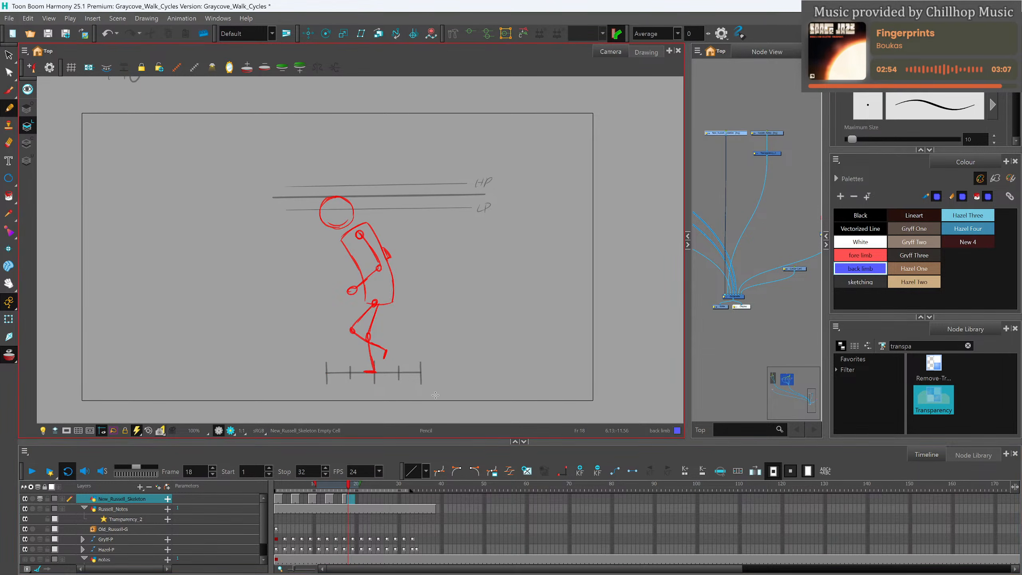
key(F5)
Copy the whole contact pose from frame 1 and paste it into the drawing at frame 17.
click(279, 495)
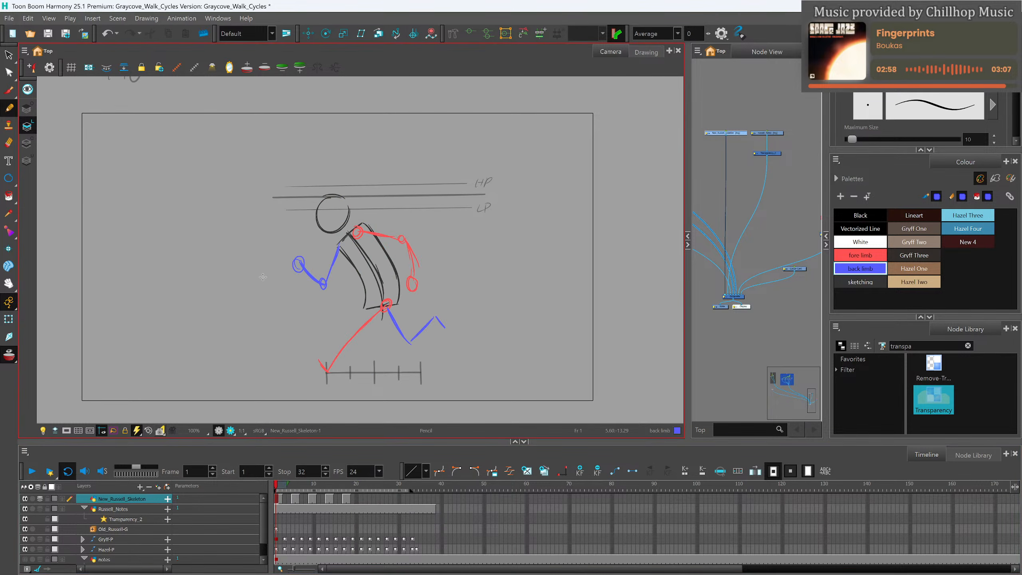
key(alt+s)
mouse_move(364, 169)
mouse_down()
mouse_move(406, 410)
mouse_move(418, 411)
mouse_up()
key(ctrl+c)
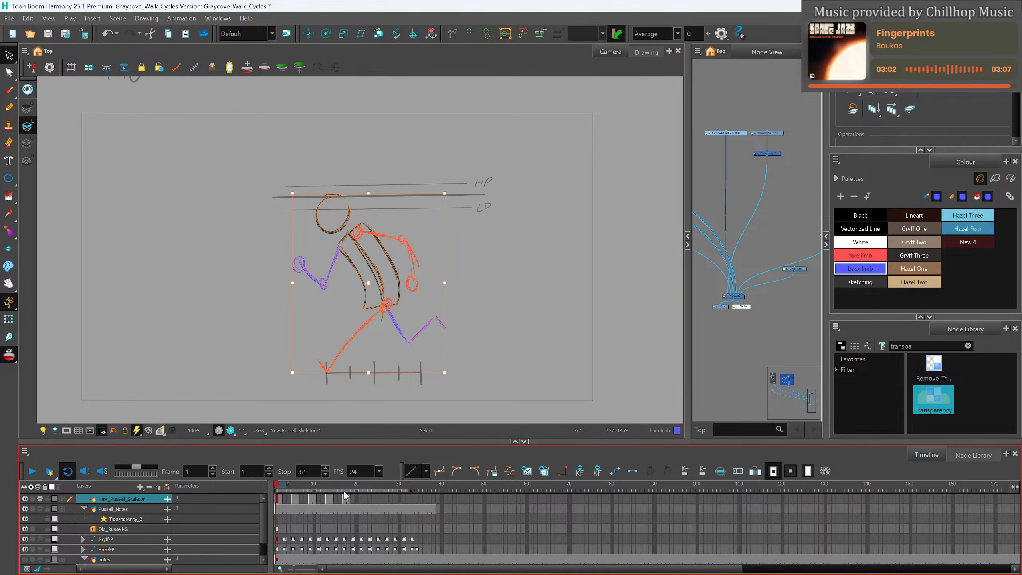
click(345, 487)
key(ctrl+v)
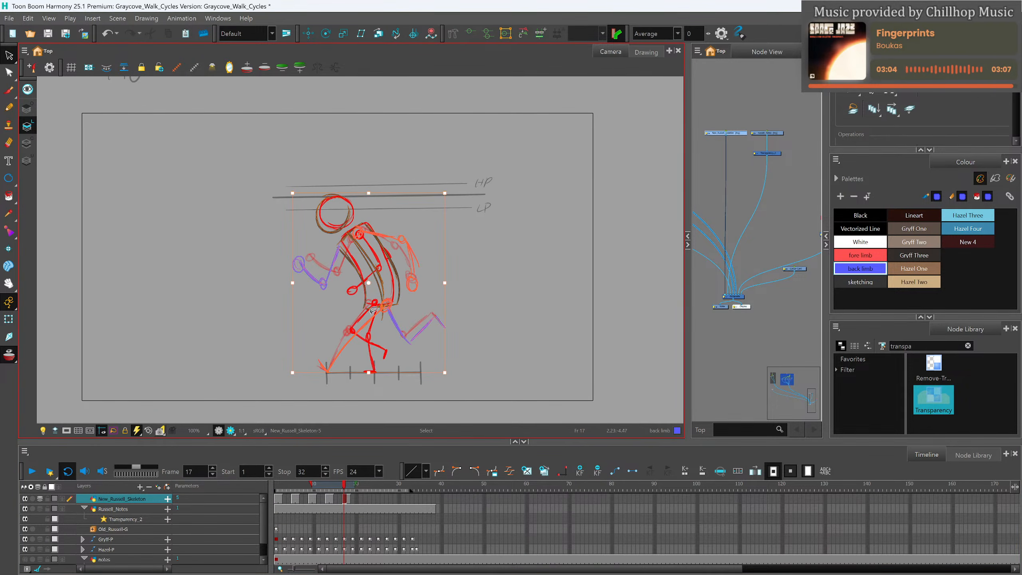
Set the playback stop to frame 16 and play back the key poses.
mouse_move(309, 484)
mouse_down()
mouse_move(341, 486)
mouse_move(275, 500)
mouse_up()
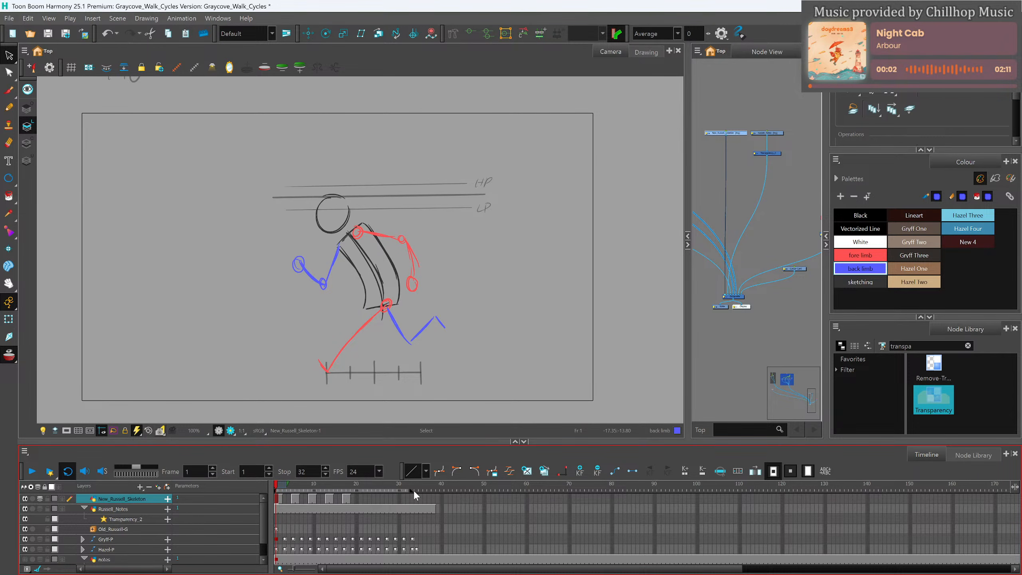
drag(352, 494, 344, 494)
click(32, 471)
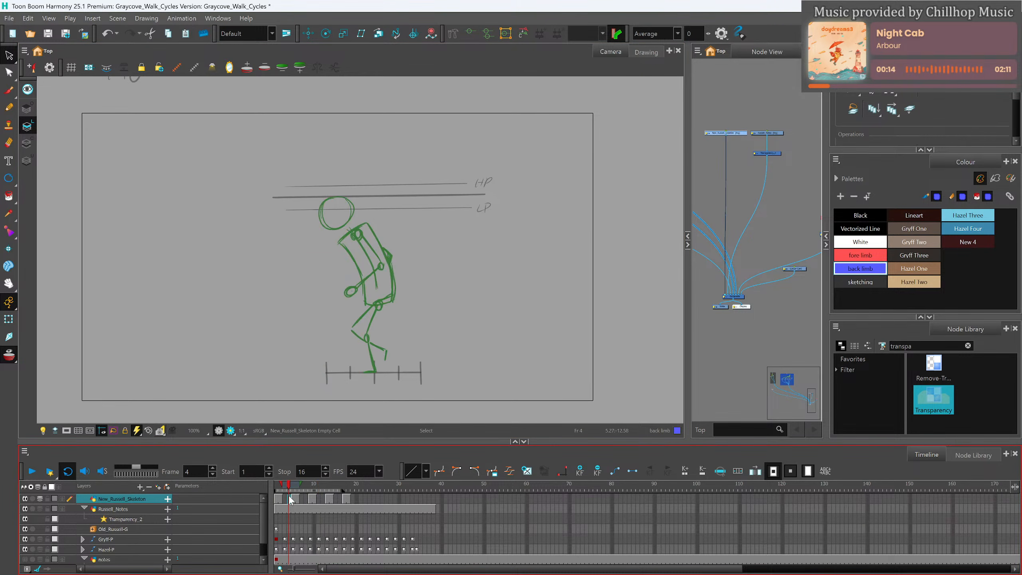
Extend the key pose exposures to fill the empty frames between them, and play the walk cycle.
click(306, 499)
drag(307, 500, 341, 500)
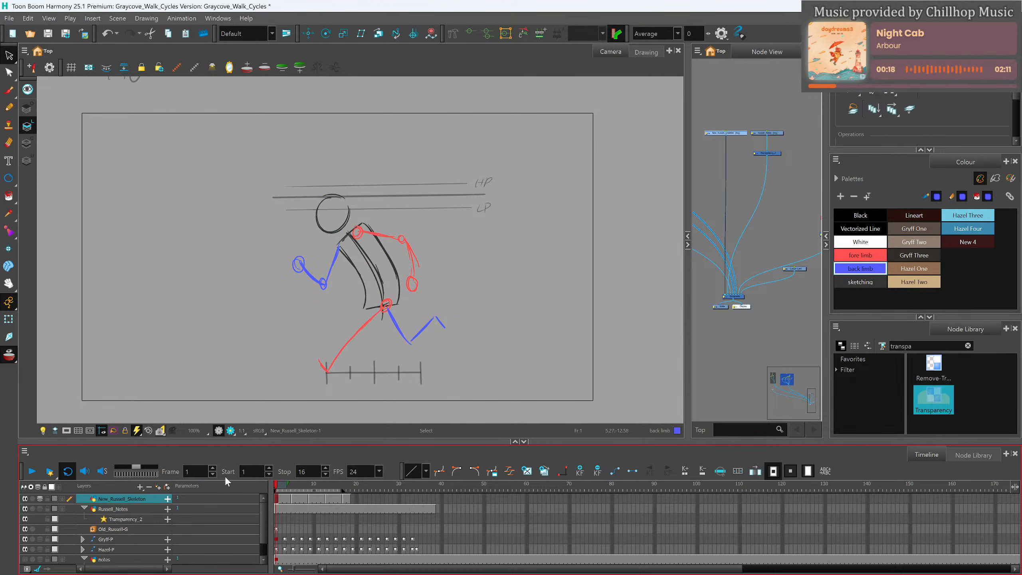
click(32, 471)
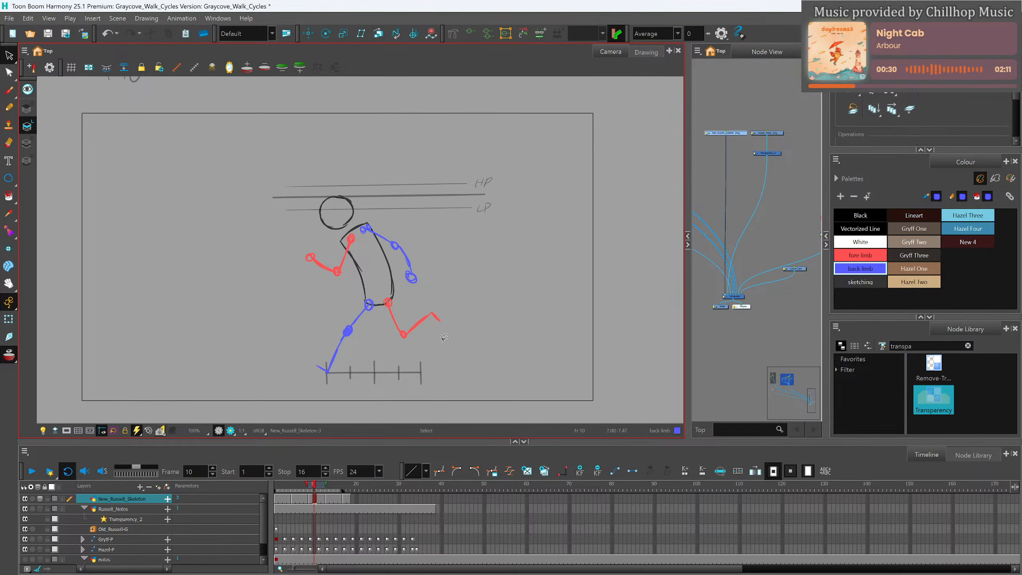
Duplicate the contact drawing at frame 3 for the low pose and check its frames on the timing chart.
click(282, 499)
scroll(368, 224, down, 2)
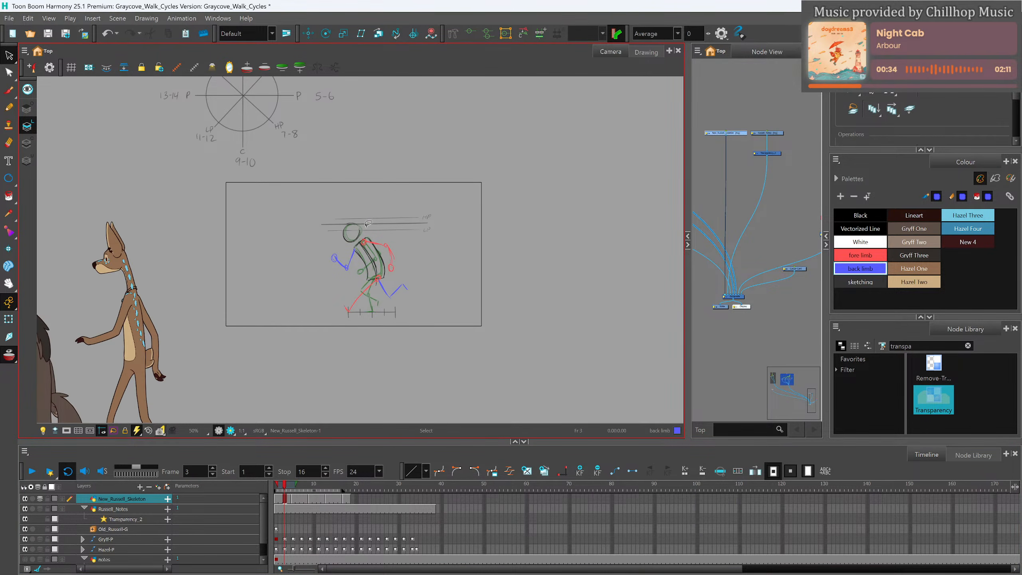
scroll(367, 259, up, 2)
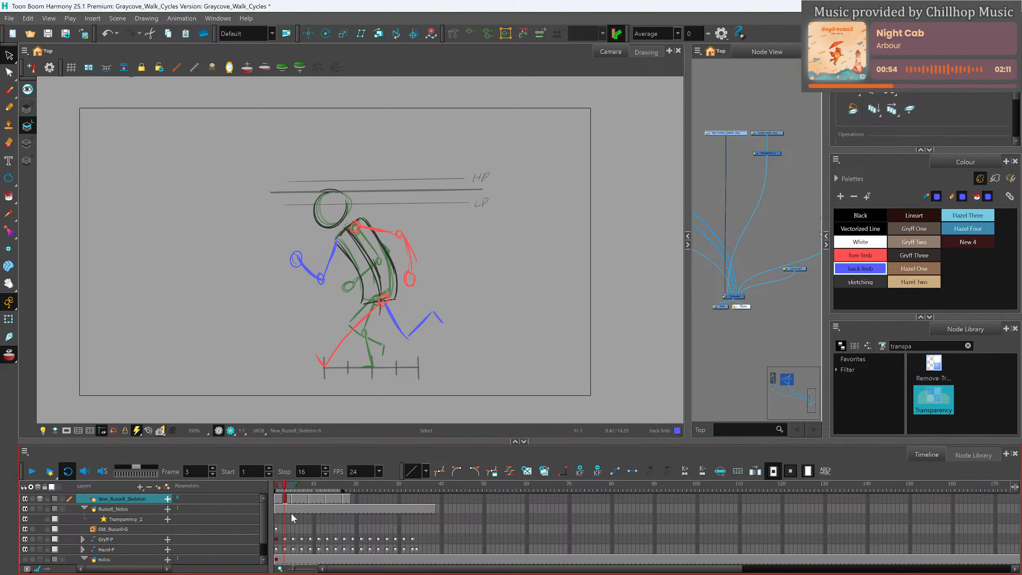
scroll(388, 306, up, 1)
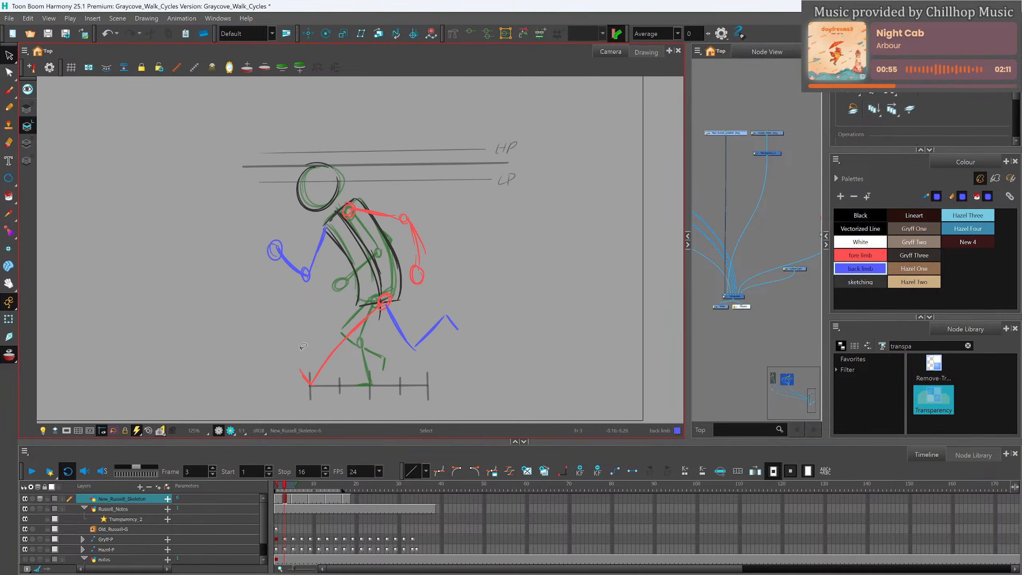
click(288, 486)
scroll(352, 376, down, 4)
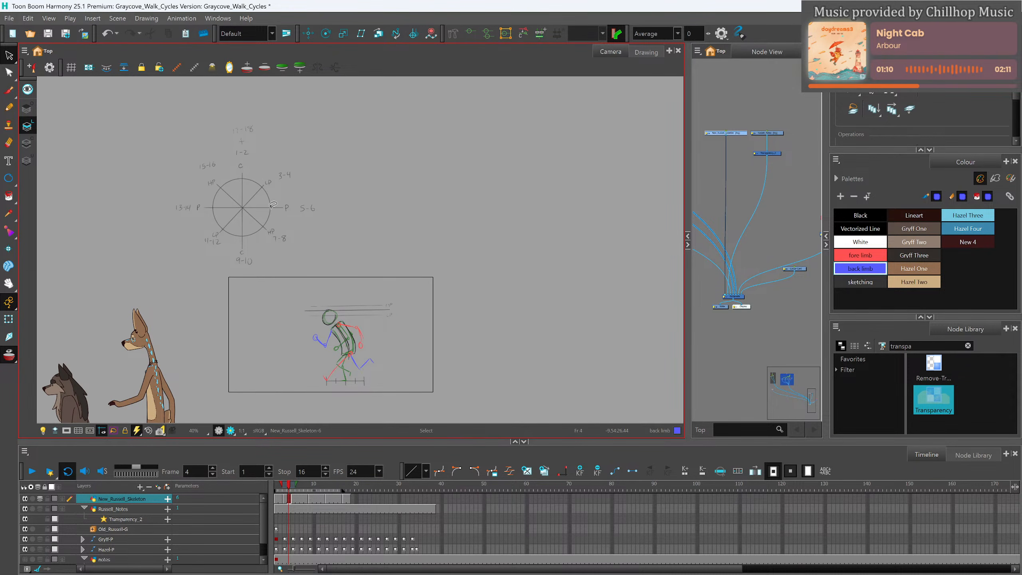
scroll(368, 385, up, 3)
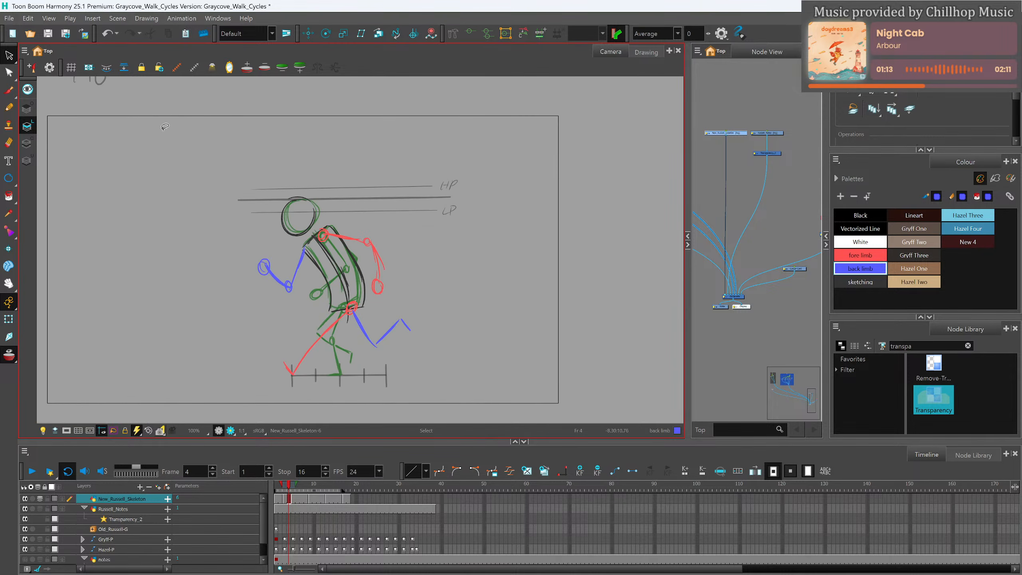
click(9, 108)
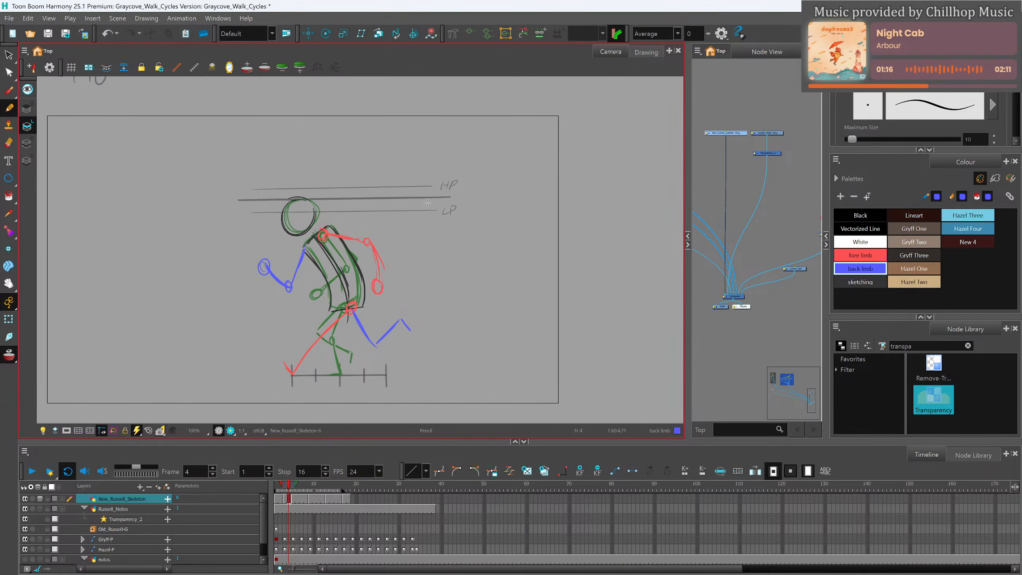
On the Russell_Notes layer, move the LP guideline and its label up closer to the main head height line.
click(286, 508)
key(alt+s)
mouse_move(469, 206)
mouse_down()
mouse_move(440, 196)
mouse_move(460, 221)
mouse_move(391, 204)
mouse_up()
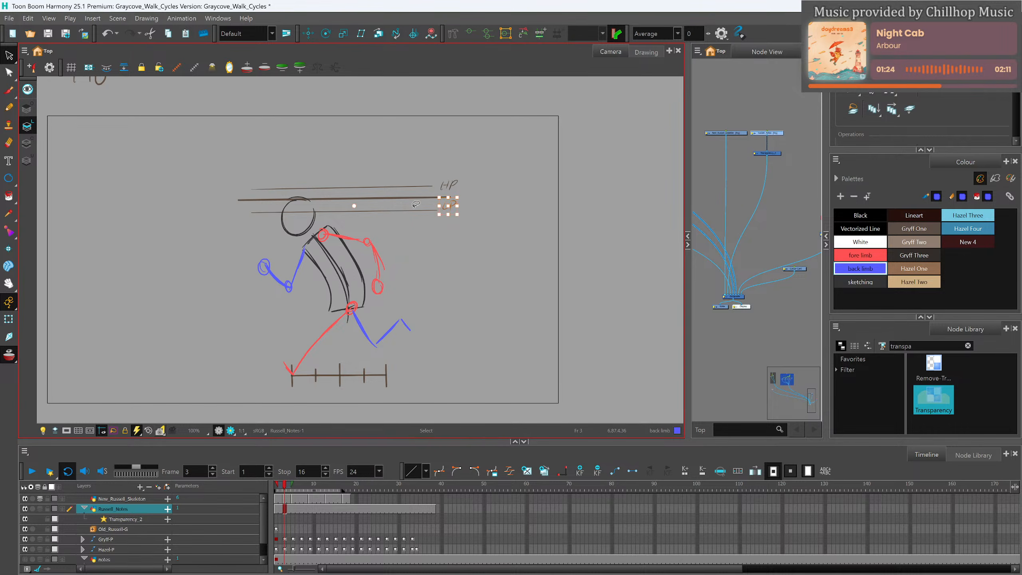
click(461, 233)
click(411, 211)
click(406, 206)
click(407, 209)
drag(407, 210, 408, 198)
Move the HP guideline and its label down closer to the main head height line.
click(418, 186)
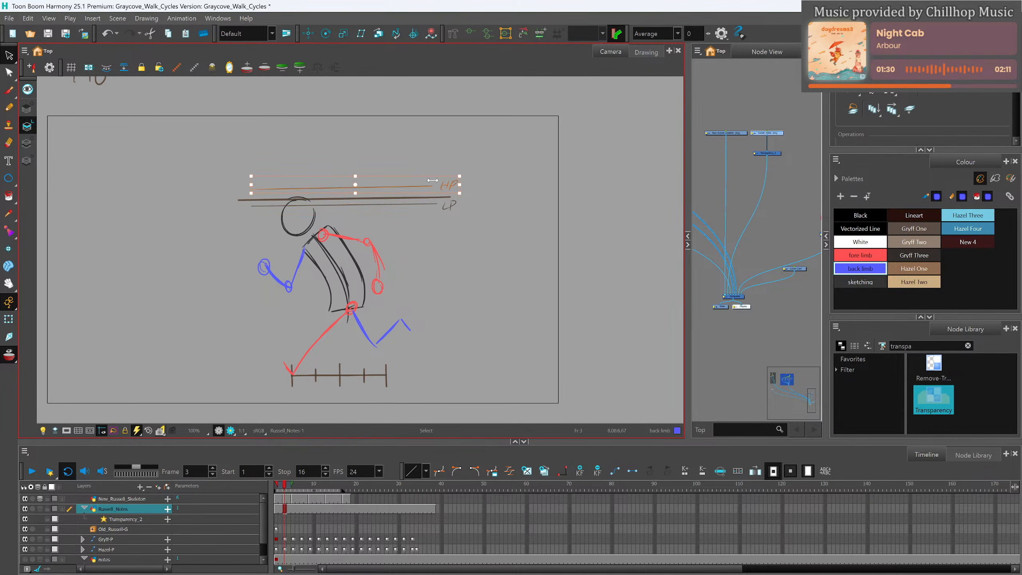
click(419, 185)
mouse_move(446, 170)
mouse_down()
mouse_move(447, 196)
mouse_move(458, 186)
mouse_move(421, 188)
mouse_up()
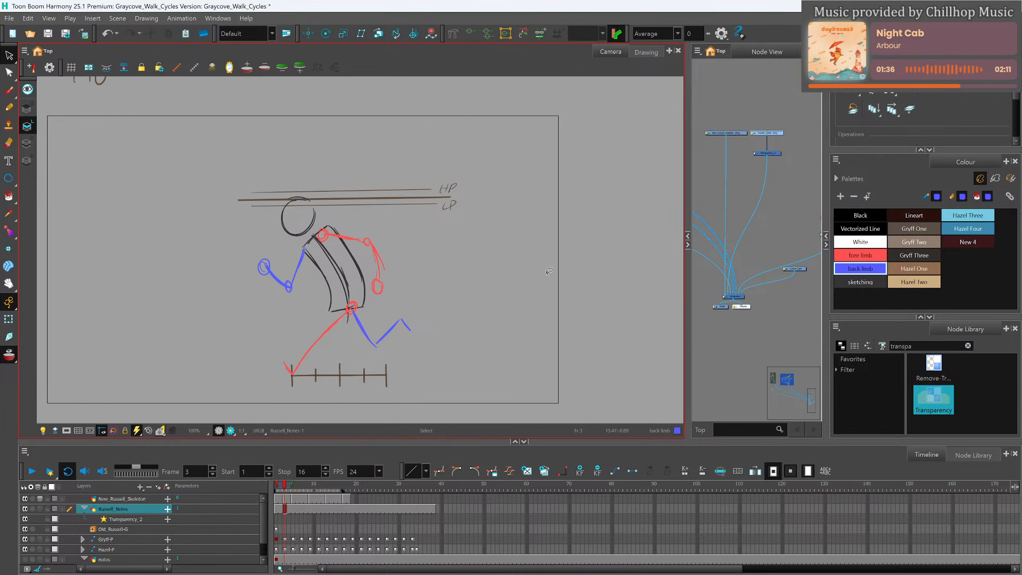
On New_Russell_Skeleton, delete the duplicated contact pose from the drawing at frame 4 and extend the onion skin back to the first contact.
click(288, 499)
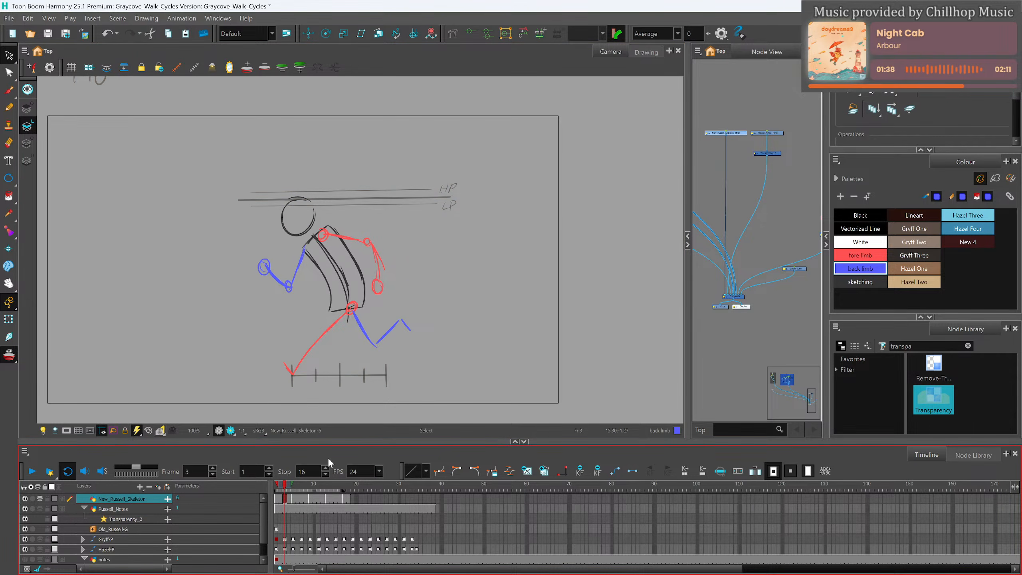
key(alt+slash)
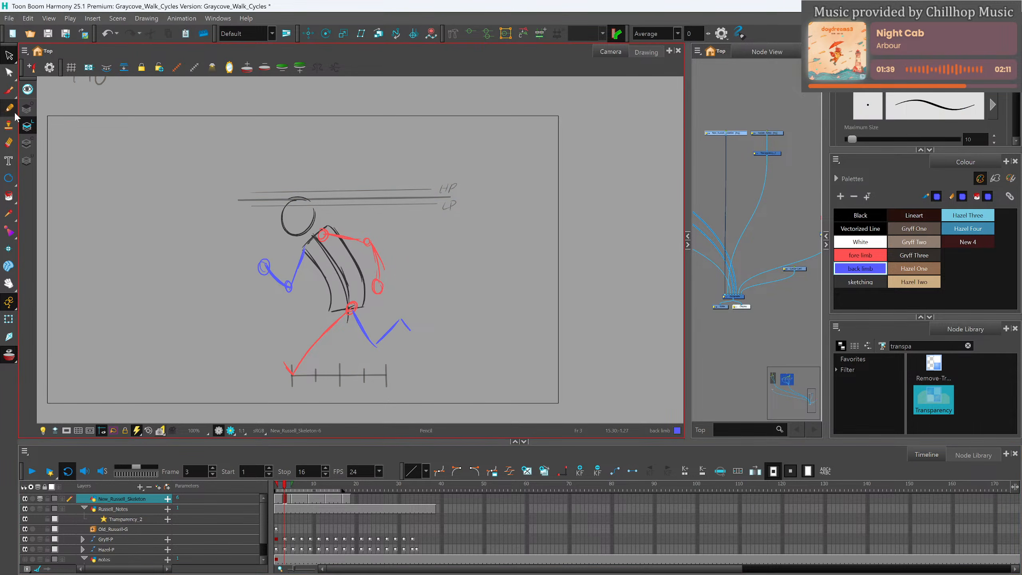
click(290, 500)
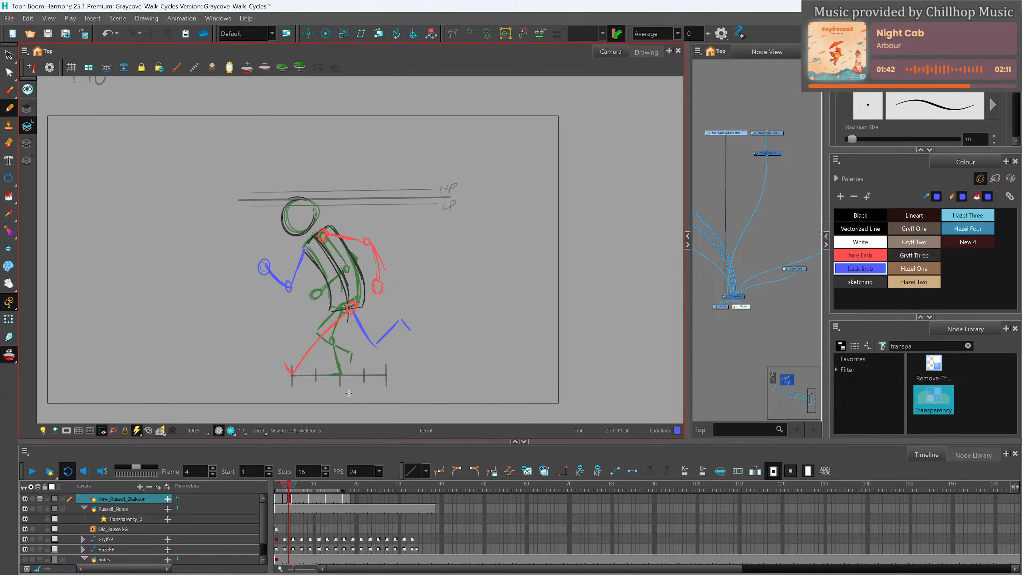
click(870, 280)
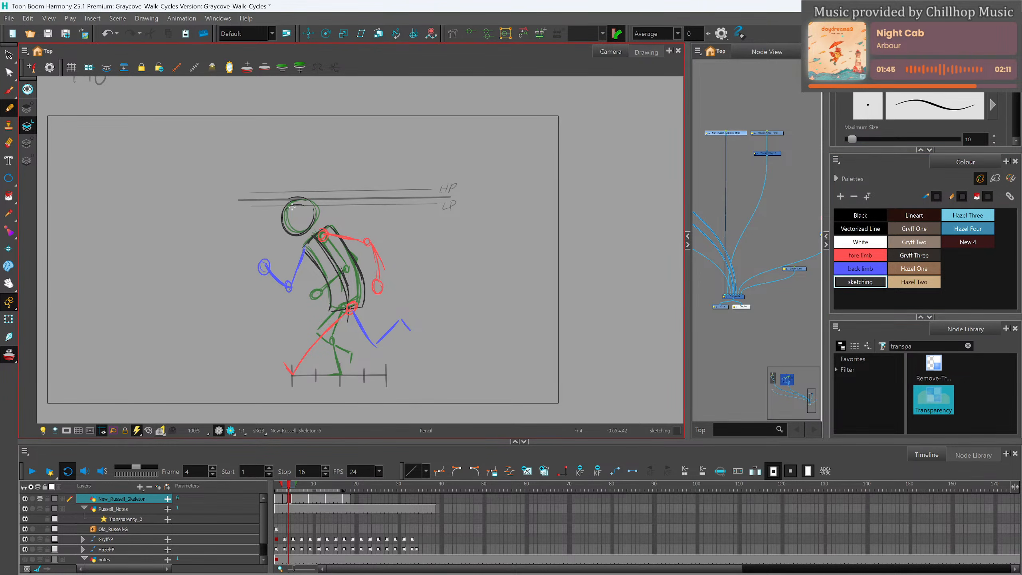
key(alt+s)
key(ctrl+z)
click(288, 498)
key(alt+s)
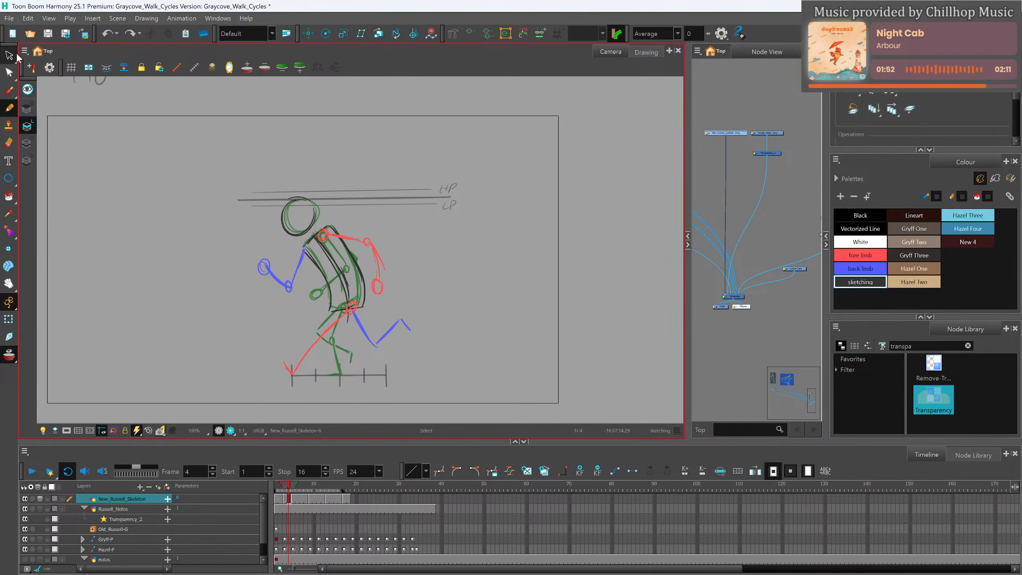
mouse_move(330, 163)
mouse_down()
mouse_move(428, 234)
mouse_move(298, 170)
mouse_up()
key(Delete)
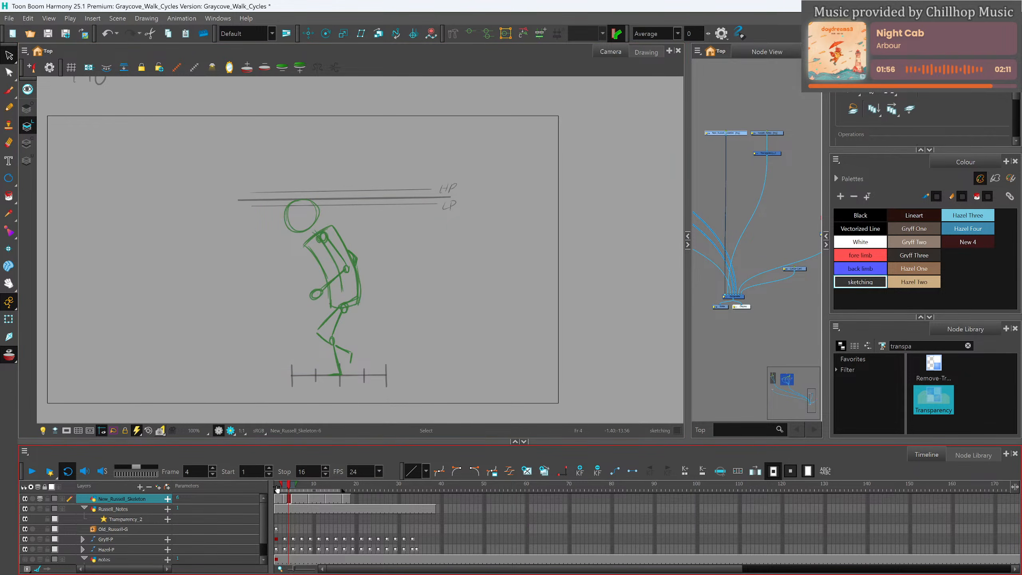
key(ctrl+z)
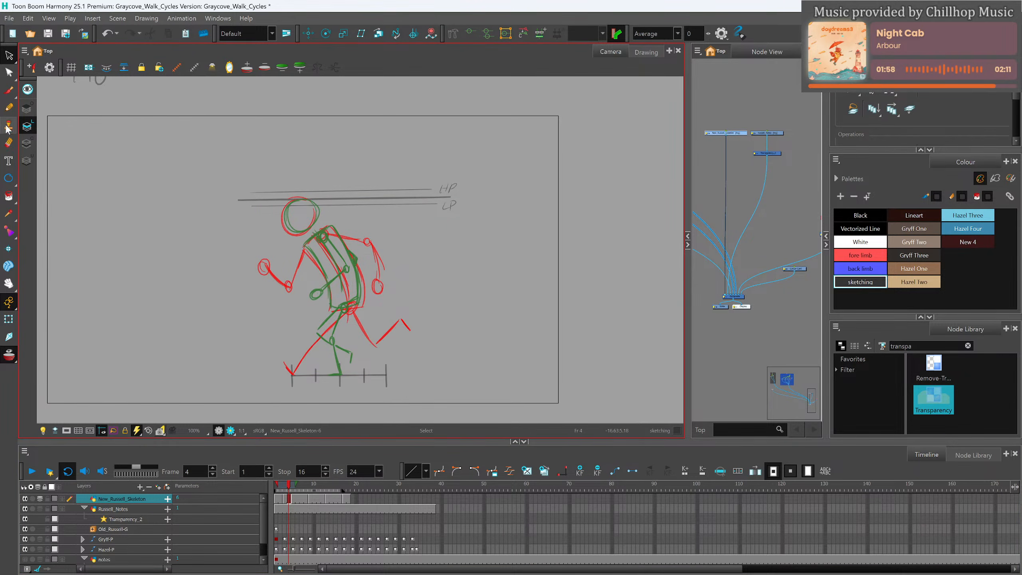
Draw the low pose's head circle and curved torso in the sketching colour, slightly lower than the onion-skinned contact pose.
key(alt+/)
mouse_move(300, 206)
mouse_down()
mouse_move(286, 225)
mouse_move(299, 204)
mouse_move(284, 214)
mouse_move(309, 232)
mouse_move(285, 209)
mouse_move(299, 230)
mouse_move(312, 216)
mouse_move(309, 237)
mouse_move(300, 203)
mouse_move(286, 210)
mouse_move(298, 238)
mouse_up()
key(ctrl+z)
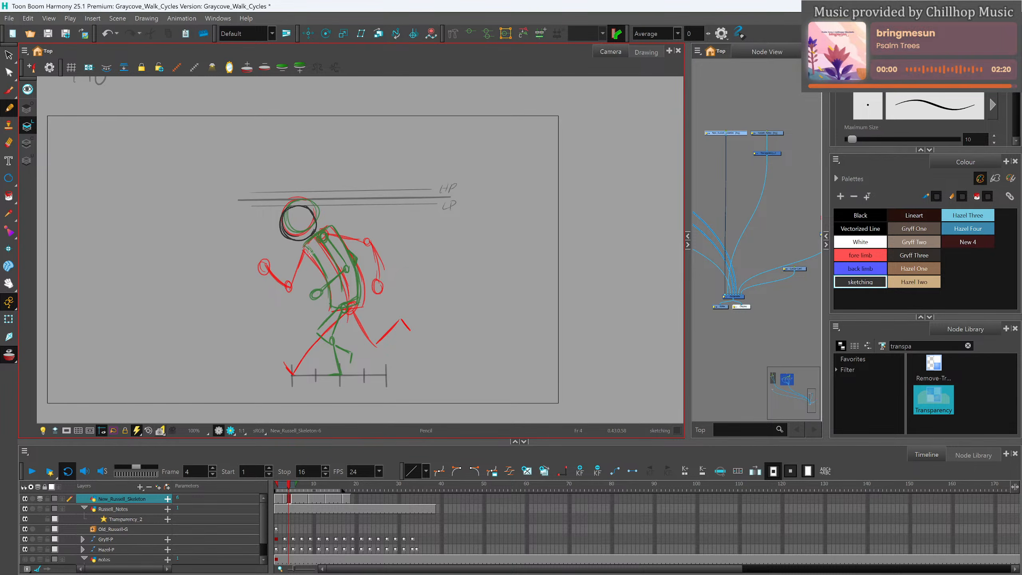
mouse_move(306, 256)
mouse_down()
mouse_move(338, 240)
mouse_move(309, 253)
mouse_move(331, 320)
mouse_move(359, 317)
mouse_up()
key(ctrl+z)
mouse_move(339, 240)
mouse_down()
mouse_move(361, 303)
mouse_move(359, 275)
mouse_move(356, 322)
mouse_up()
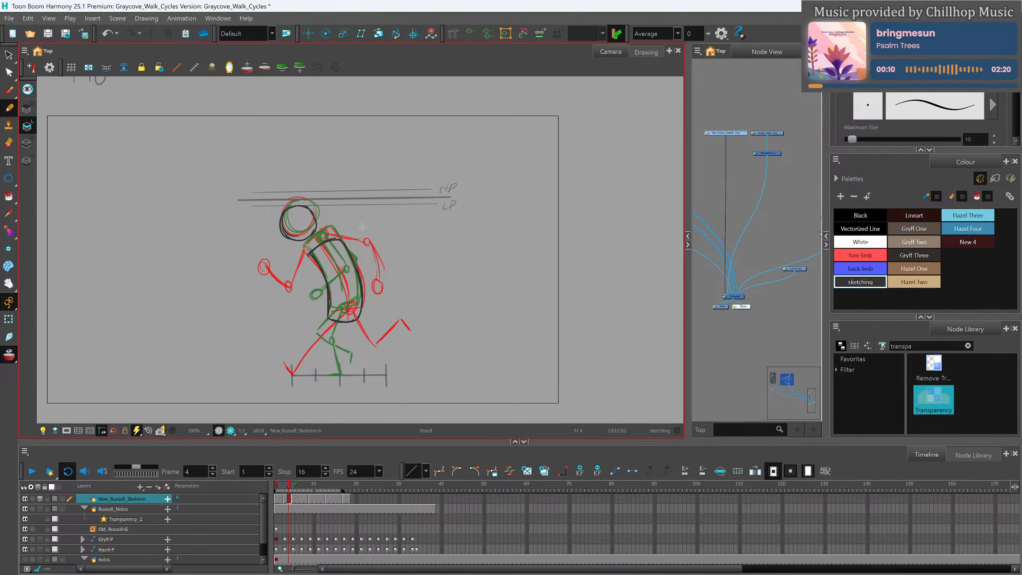
Draw the front leg with a bent knee and its foot planted on the second stride mark in the fore limb colour.
click(859, 254)
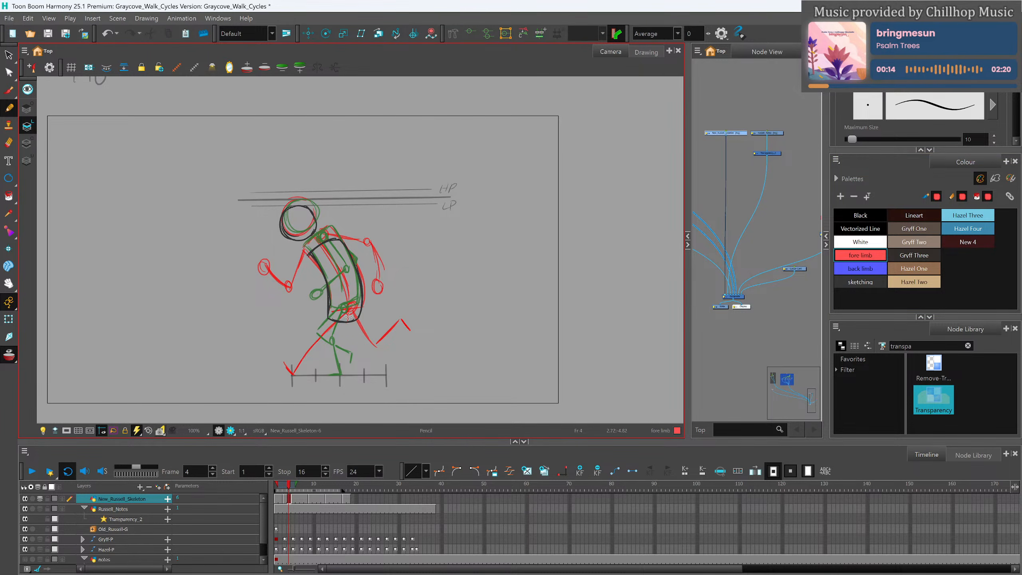
key(ctrl+z)
mouse_move(347, 311)
mouse_down()
mouse_move(320, 336)
mouse_move(307, 374)
mouse_up()
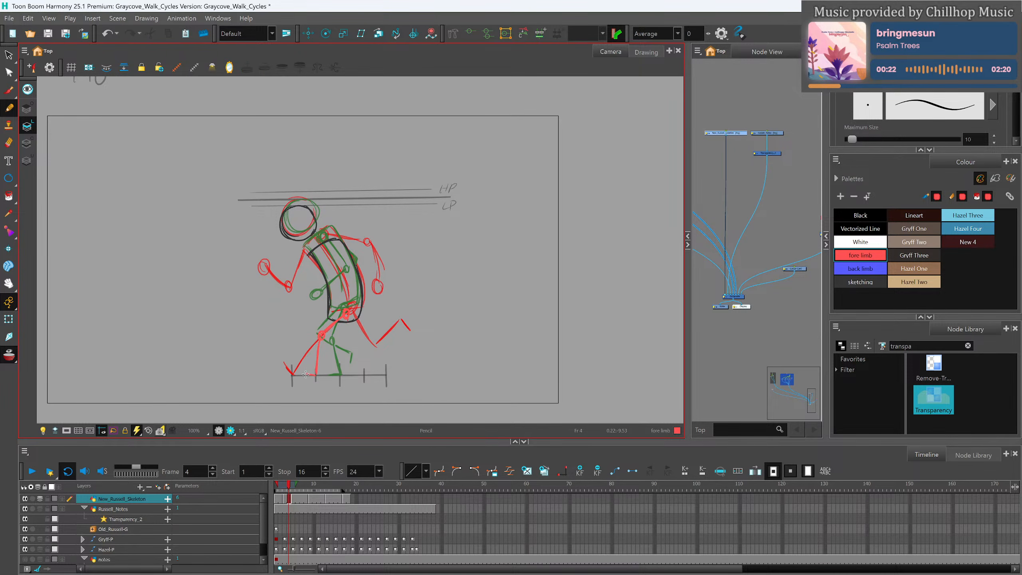
Draw the back leg bent with its foot trailing behind in the back limb colour, and retrace the front thigh in the fore limb colour.
click(867, 270)
click(867, 269)
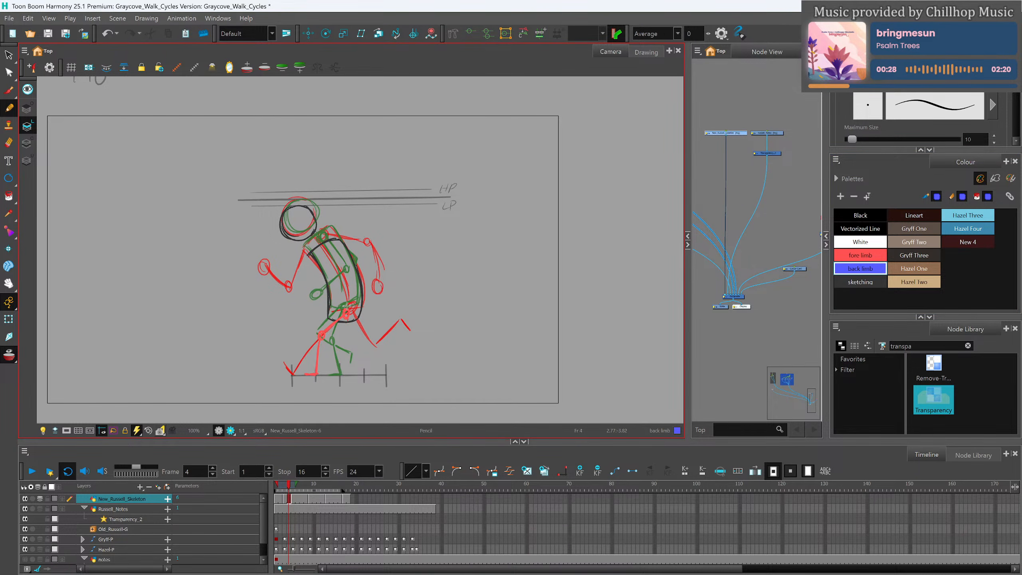
mouse_move(349, 309)
mouse_down()
mouse_move(342, 342)
mouse_move(380, 346)
mouse_move(361, 339)
mouse_move(379, 336)
mouse_move(378, 348)
mouse_up()
key(ctrl+z)
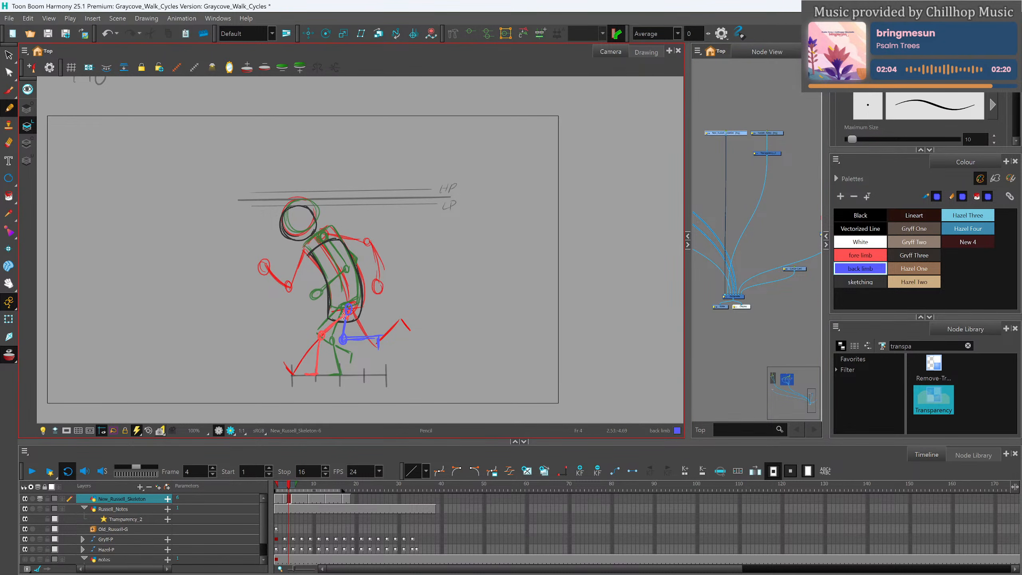
key(ctrl)
click(861, 255)
drag(346, 315, 323, 334)
Select the back leg strokes and move them slightly down beneath the hip.
click(860, 269)
click(9, 55)
mouse_move(368, 324)
mouse_down()
mouse_move(377, 320)
mouse_move(361, 313)
mouse_move(369, 294)
mouse_up()
key(ctrl+z)
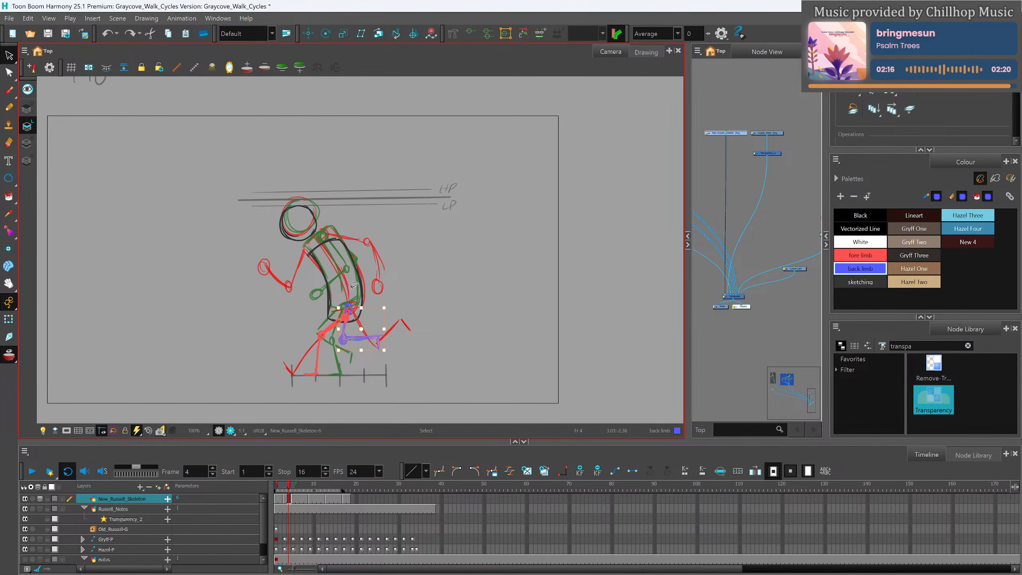
drag(348, 338, 349, 345)
click(445, 302)
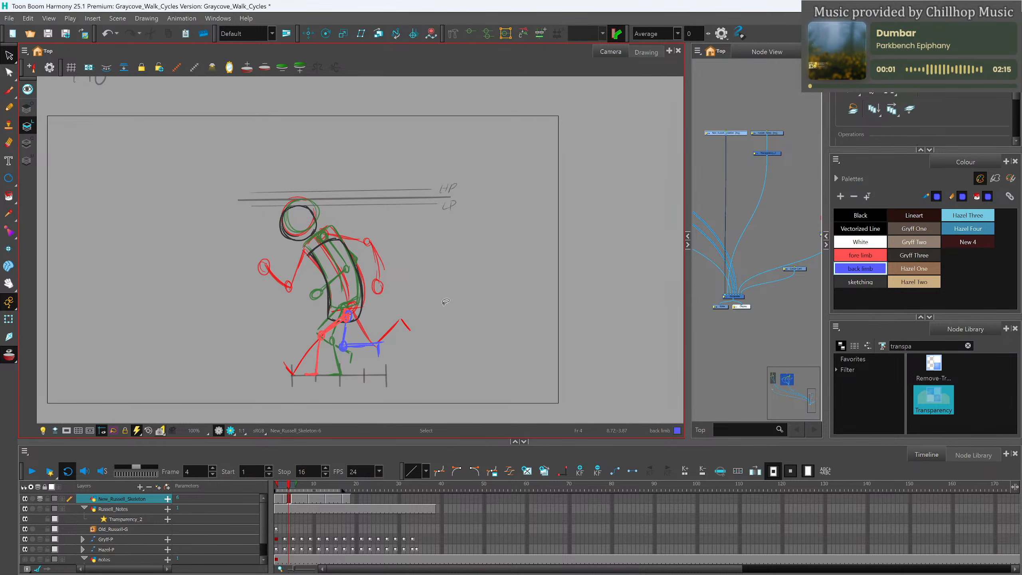
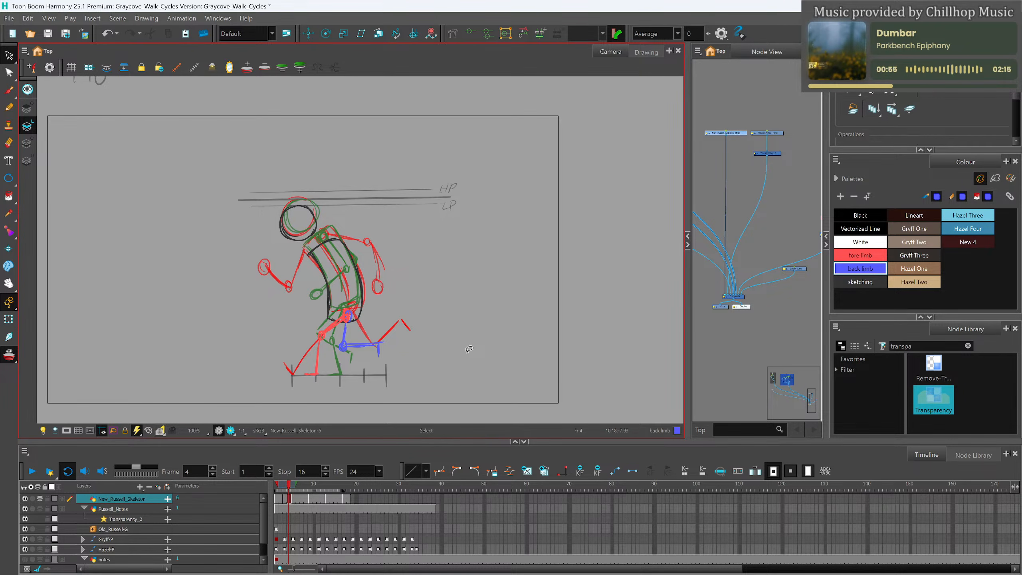
Draw the low pose's front arm in the fore limb colour, with the elbow behind the torso and the hand near the hip.
mouse_move(289, 487)
mouse_down()
mouse_move(305, 487)
mouse_move(280, 505)
mouse_move(297, 504)
mouse_move(273, 507)
mouse_move(302, 504)
mouse_move(272, 505)
mouse_move(292, 506)
mouse_up()
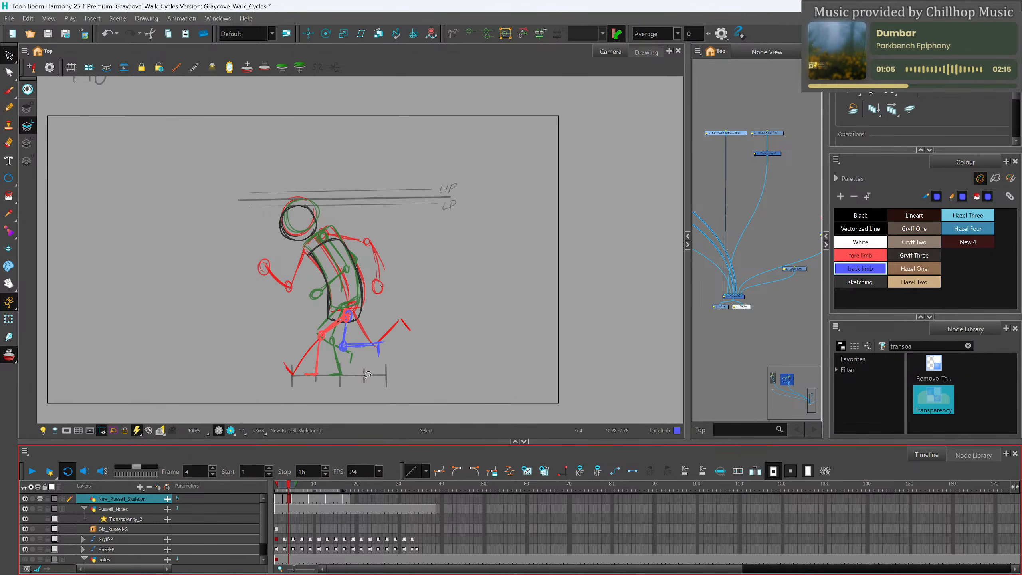
click(860, 254)
mouse_move(289, 487)
mouse_down()
mouse_move(277, 488)
mouse_move(301, 489)
mouse_move(291, 488)
mouse_up()
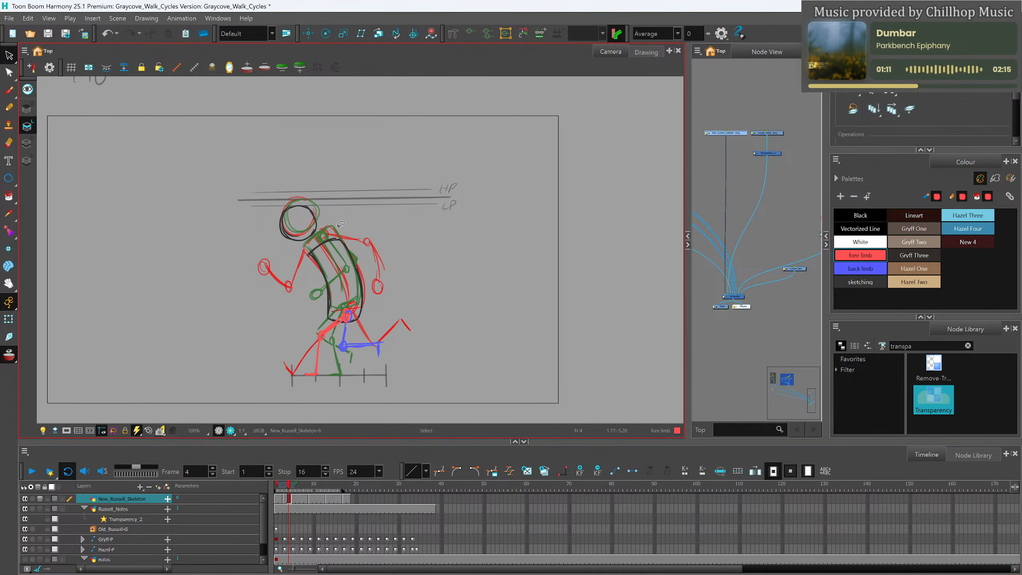
key(alt+x)
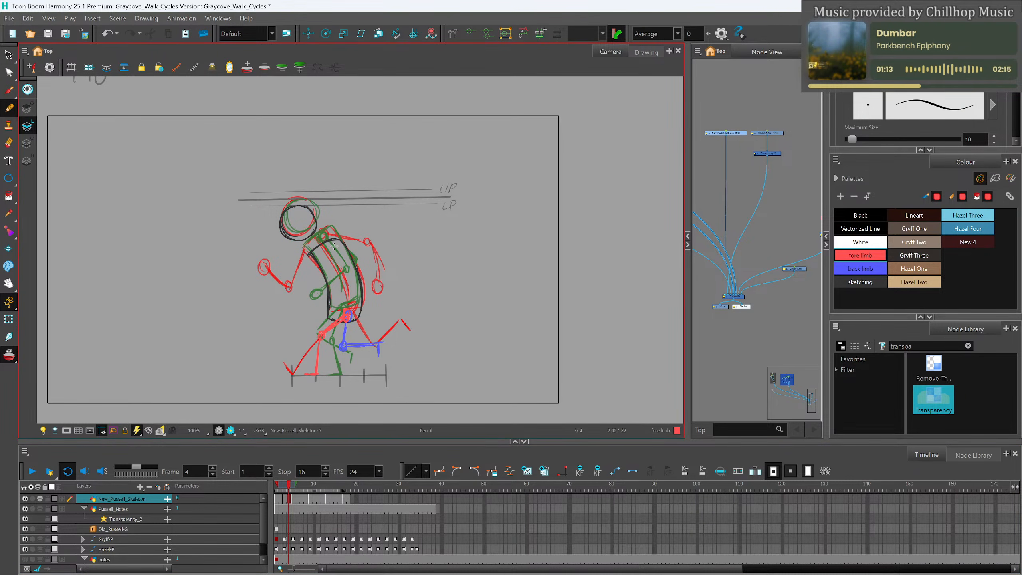
drag(326, 232, 363, 258)
drag(347, 299, 349, 302)
drag(364, 264, 348, 298)
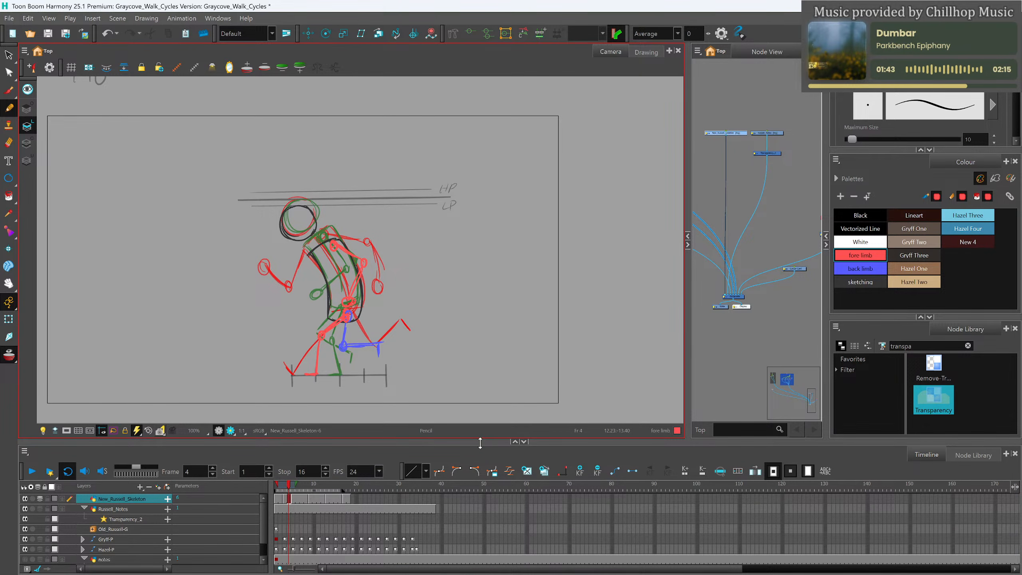
Draw the low pose's back arm in the back limb colour, with the elbow over the torso and the hand in front of it.
click(869, 268)
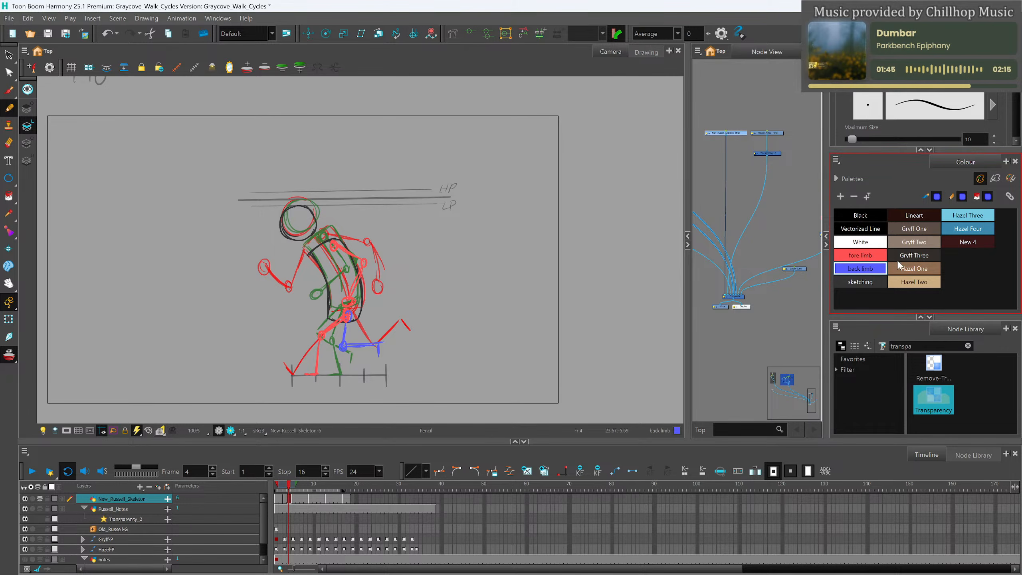
mouse_move(289, 490)
mouse_down()
mouse_move(277, 491)
mouse_move(299, 492)
mouse_move(289, 496)
mouse_up()
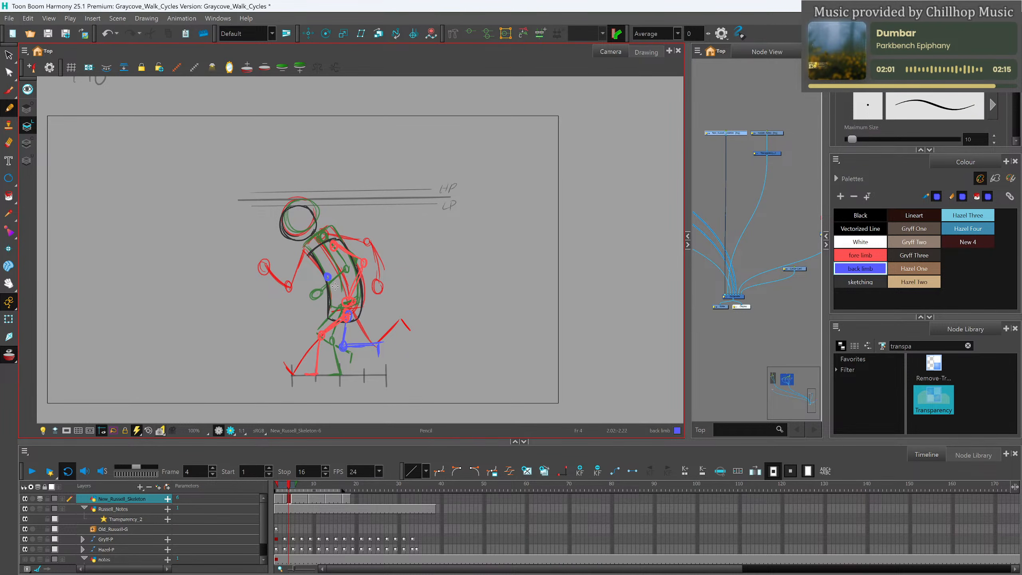
drag(299, 276, 294, 278)
Replace the skeleton layer's exposure on frames 7–8 with a new empty drawing, and save the scene.
mouse_move(289, 486)
mouse_down()
mouse_move(298, 487)
mouse_move(276, 488)
mouse_move(305, 497)
mouse_up()
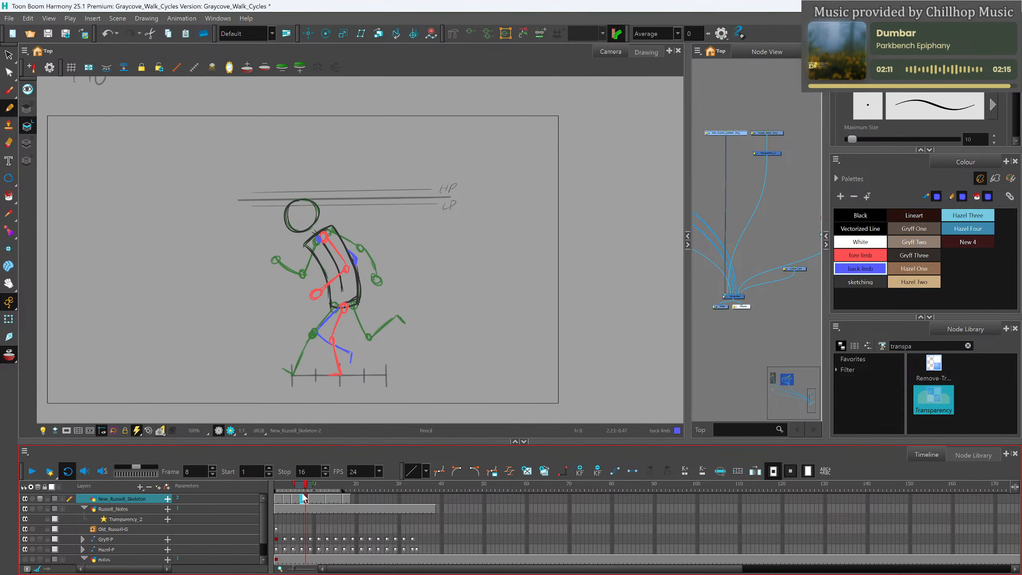
key(Delete)
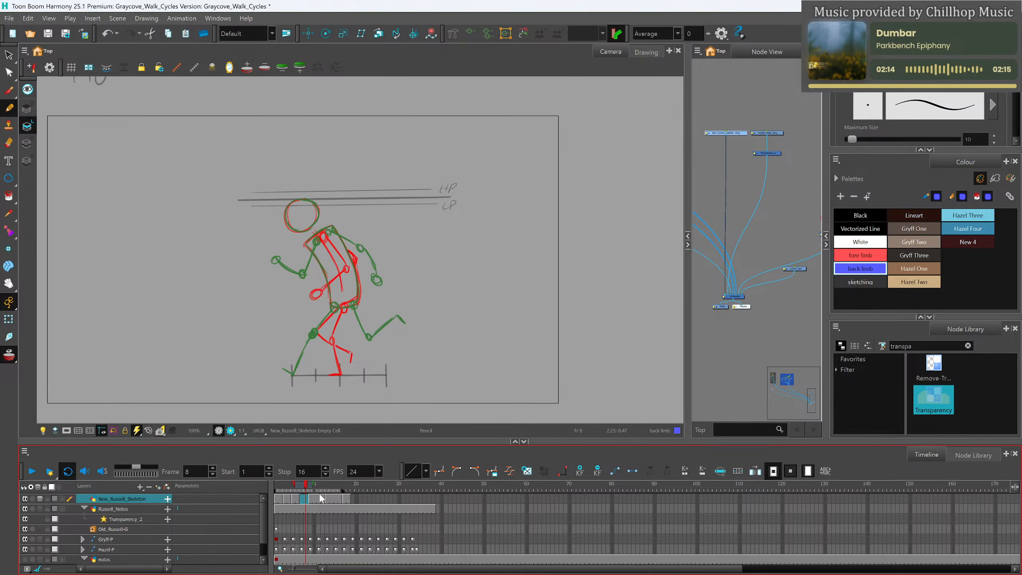
click(302, 499)
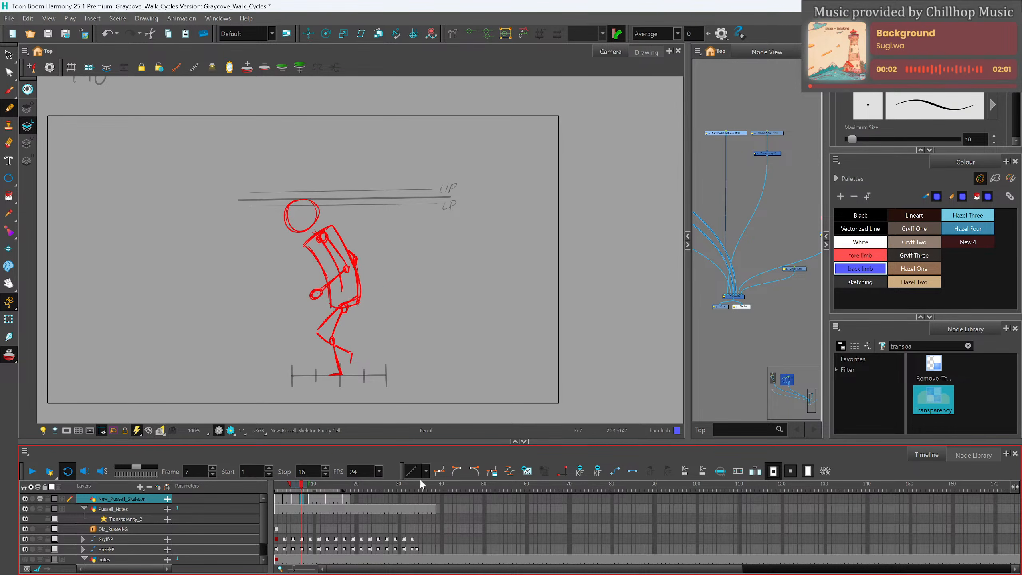
key(.)
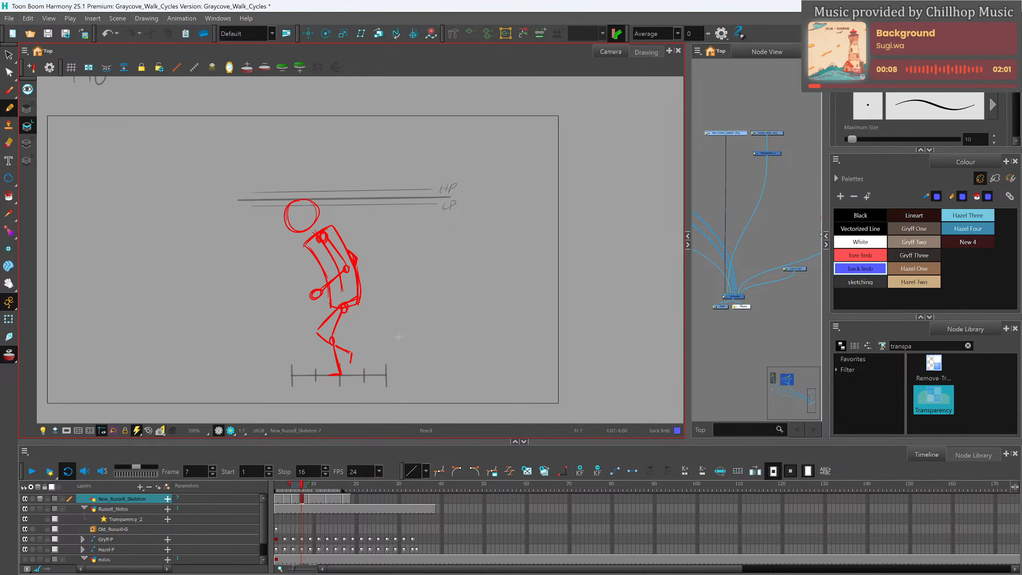
key(.)
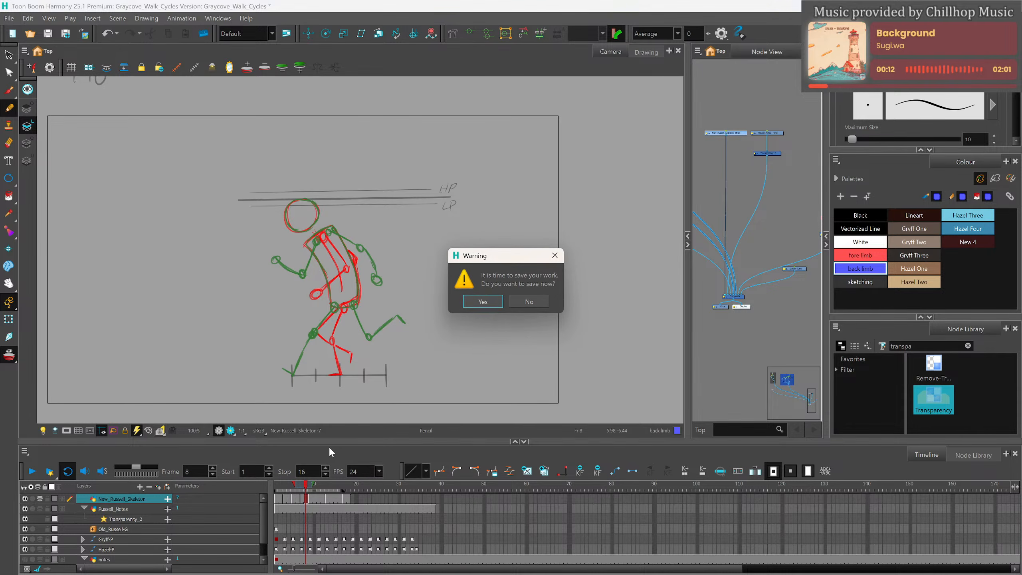
key(Return)
Draw the high pose's head circle and curved torso on frame 8 in the sketching colour, slightly higher than the onion-skinned poses.
scroll(343, 367, down, 3)
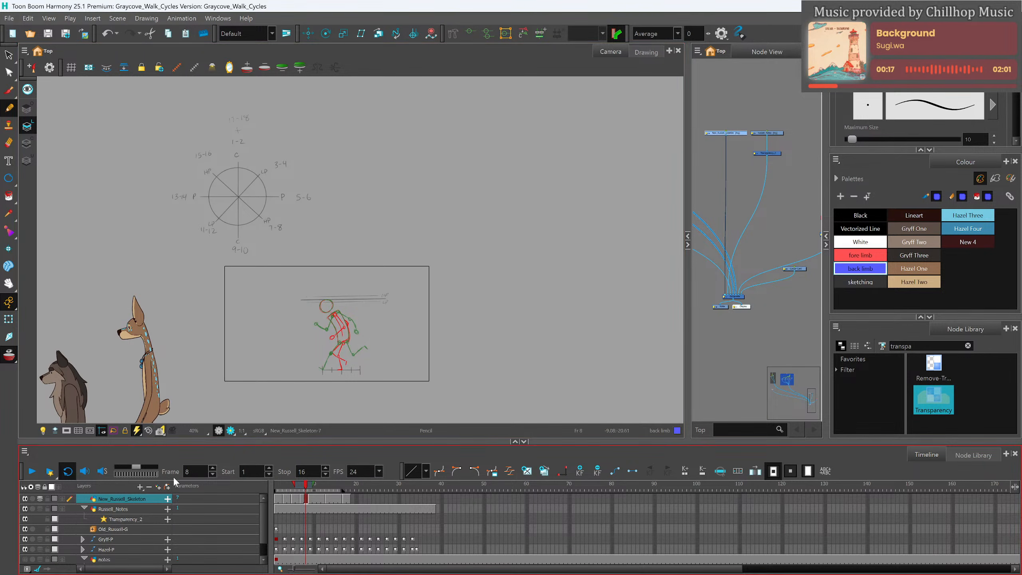
scroll(370, 347, up, 2)
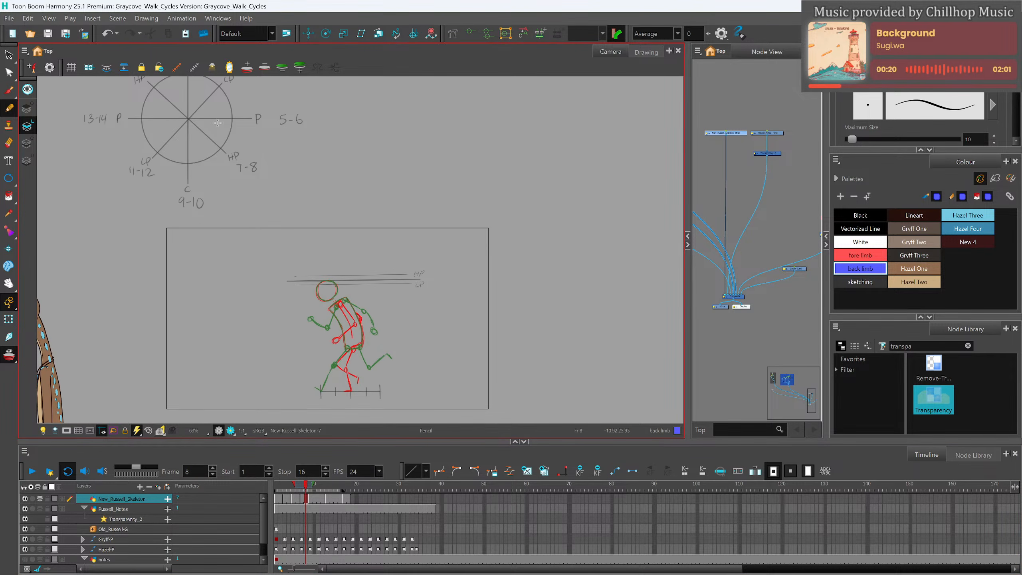
scroll(364, 402, up, 2)
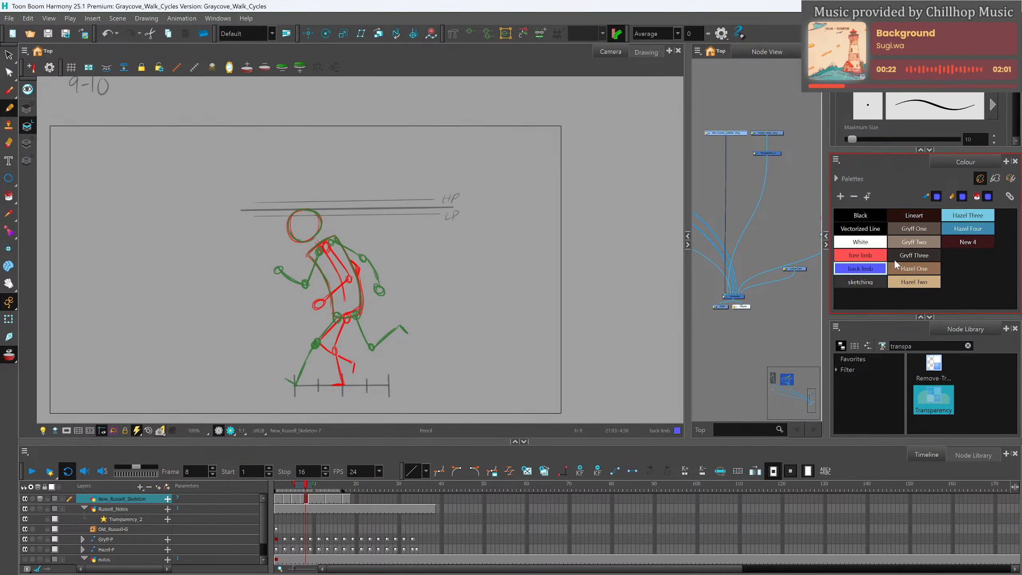
click(858, 282)
mouse_move(305, 201)
mouse_down()
mouse_move(288, 222)
mouse_move(312, 214)
mouse_move(292, 206)
mouse_move(319, 209)
mouse_move(299, 205)
mouse_move(320, 221)
mouse_move(303, 234)
mouse_move(289, 210)
mouse_move(286, 219)
mouse_move(323, 211)
mouse_up()
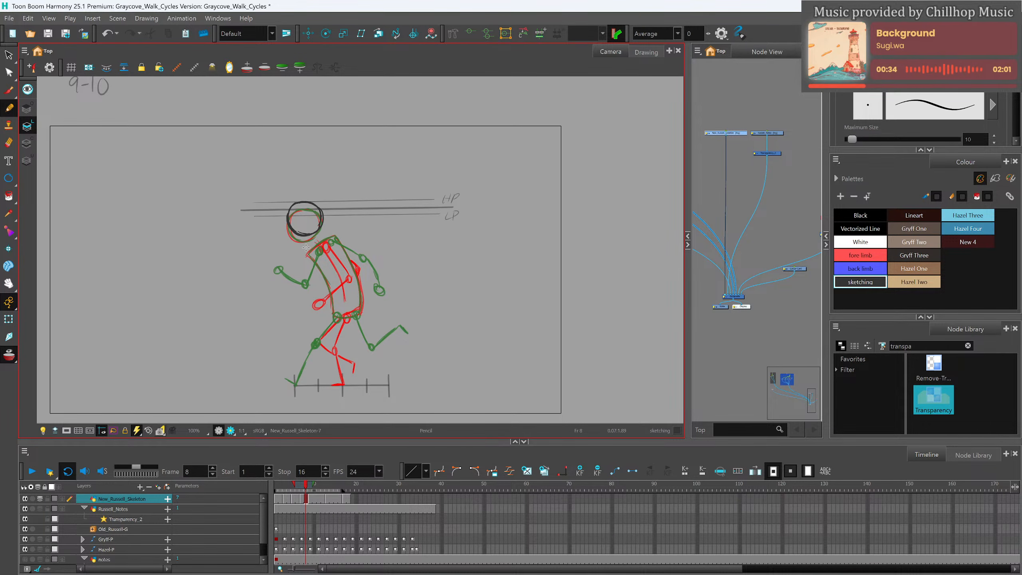
drag(305, 251, 337, 233)
mouse_move(306, 251)
mouse_down()
mouse_move(331, 307)
mouse_move(354, 307)
mouse_move(331, 310)
mouse_move(363, 305)
mouse_up()
drag(336, 234, 363, 309)
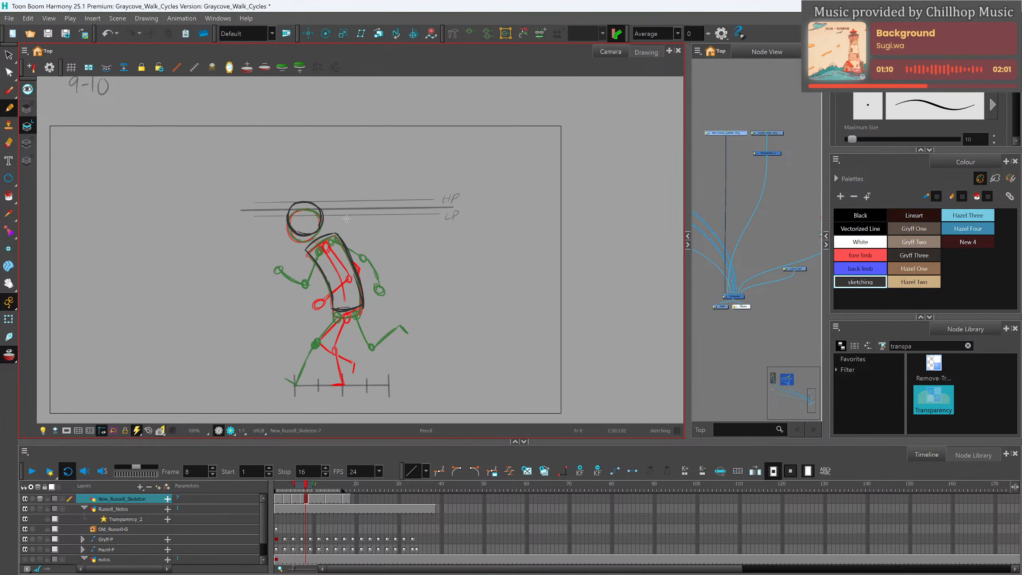
Draw the high pose's nearly straight front leg in the fore limb colour, with its foot planted on the fourth stride mark.
click(867, 253)
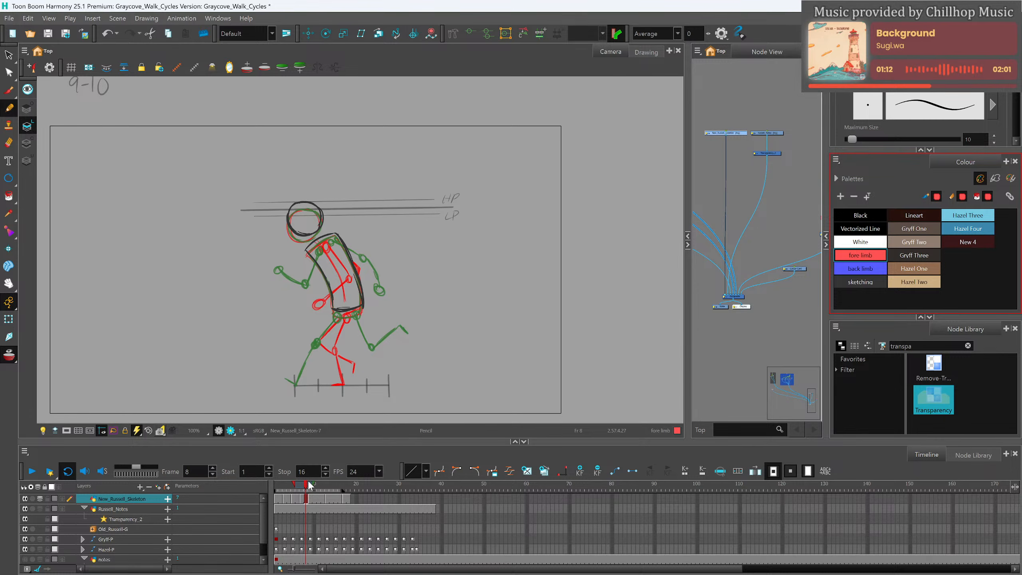
click(297, 488)
drag(296, 488, 306, 489)
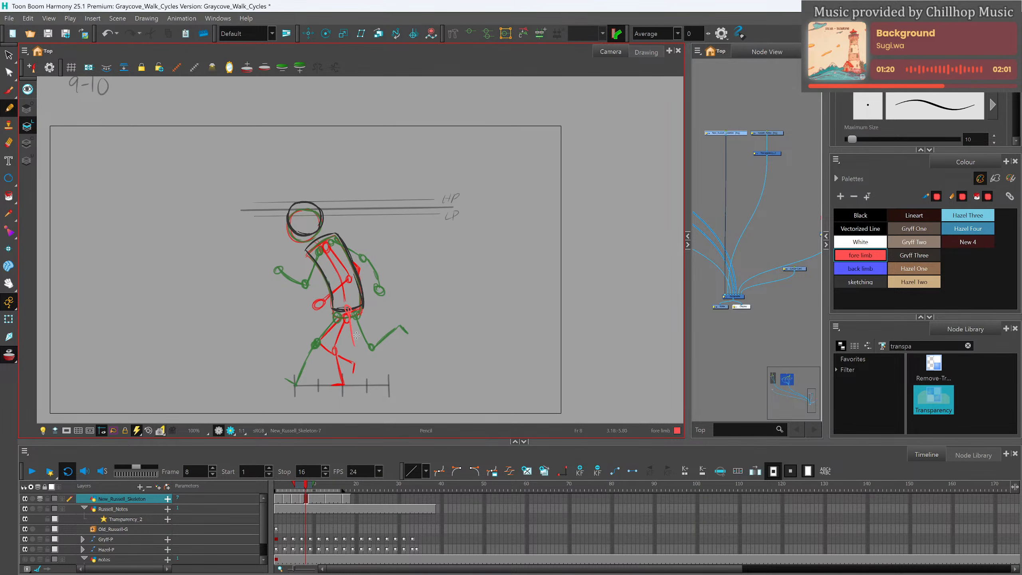
mouse_move(357, 350)
mouse_down()
mouse_move(354, 342)
mouse_move(364, 383)
mouse_up()
Set the back limb colour and flip through the neighbouring frames to compare the back leg's positions.
click(861, 268)
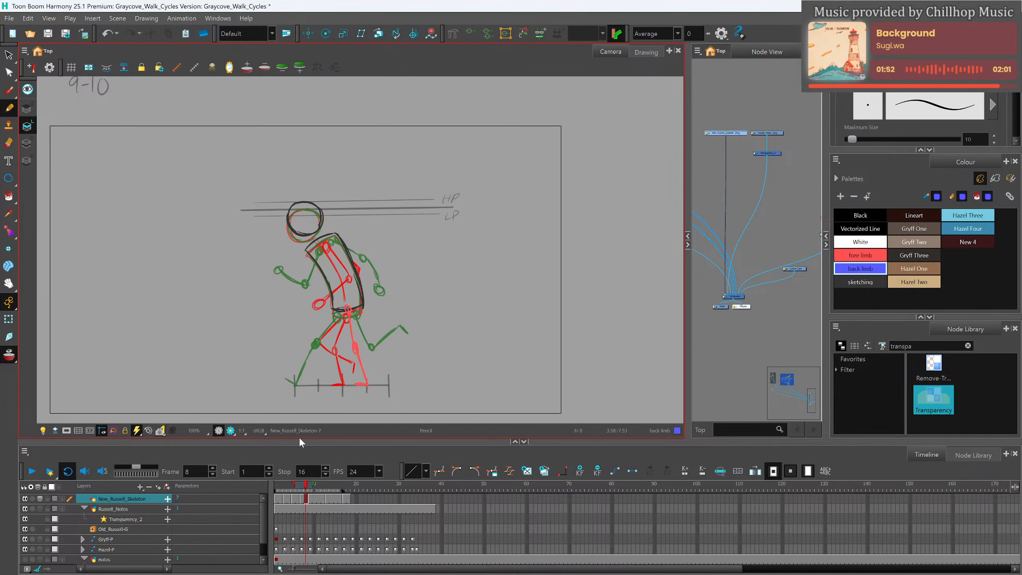
click(302, 443)
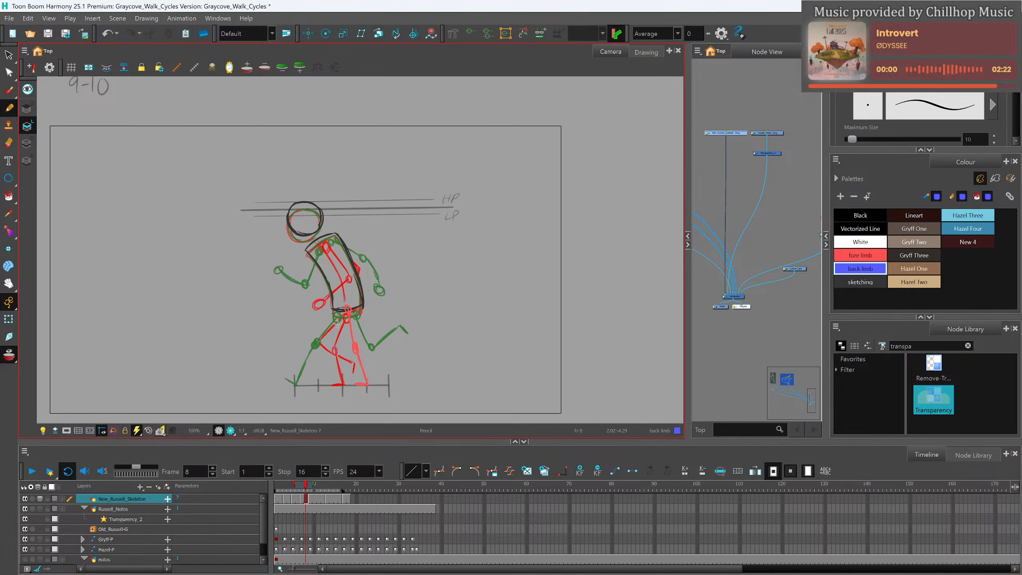
click(297, 485)
mouse_move(297, 484)
mouse_down()
mouse_move(316, 488)
mouse_move(288, 487)
mouse_move(308, 496)
mouse_up()
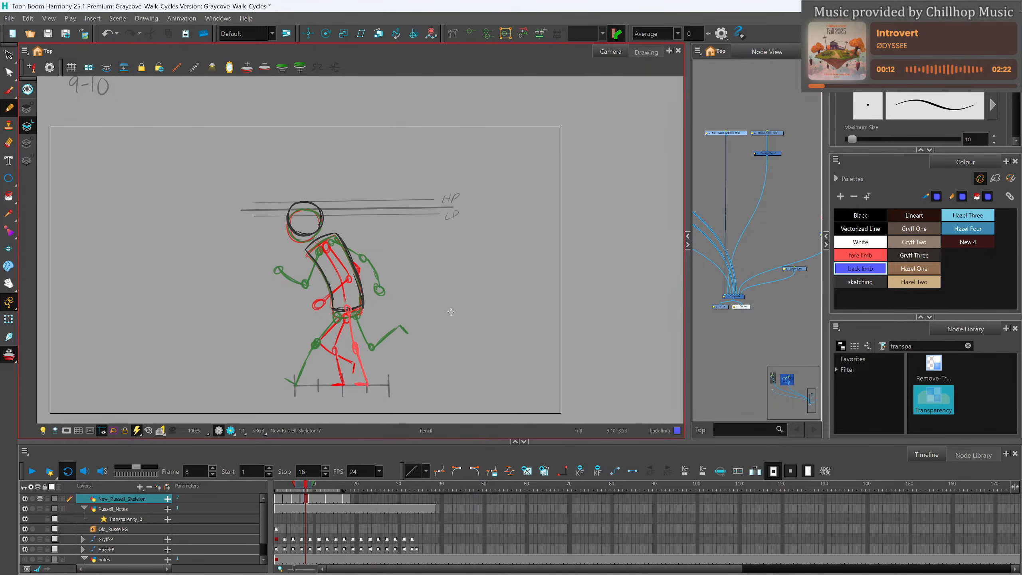
mouse_move(308, 489)
mouse_down()
mouse_move(296, 489)
mouse_move(306, 489)
mouse_up()
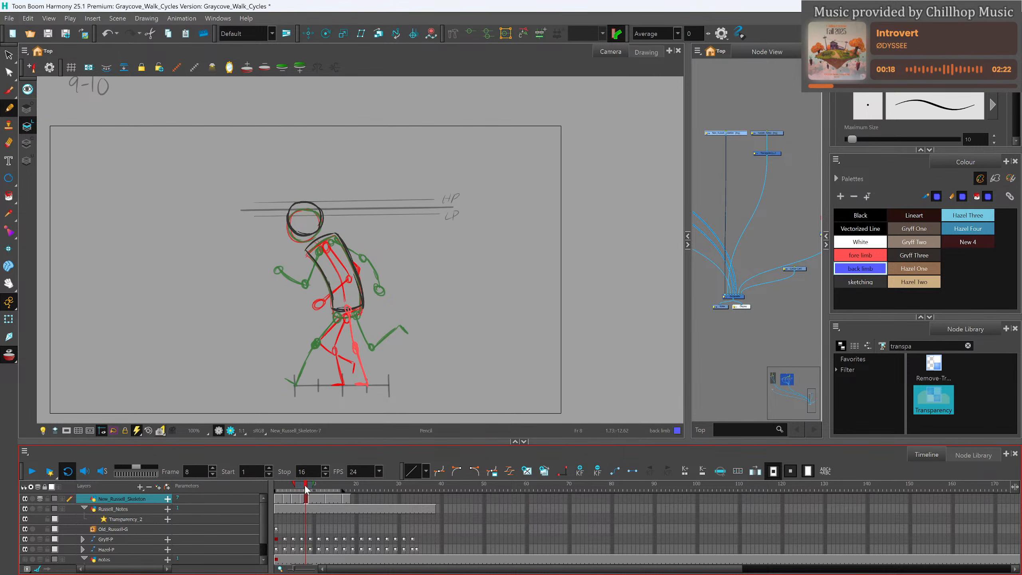
mouse_move(339, 313)
mouse_down()
mouse_move(318, 340)
mouse_move(334, 377)
mouse_up()
key(ctrl+z)
key(ctrl+z)
key(ctrl+z)
key(ctrl+z)
key(ctrl+z)
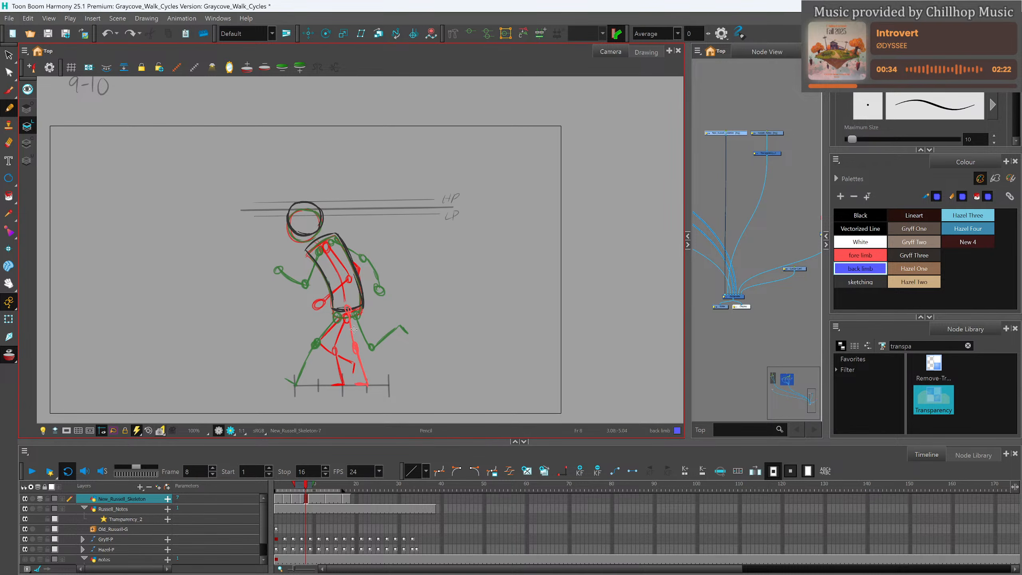
Draw the high pose's bent back leg in the back limb colour, with its foot raised just above the second stride mark.
mouse_move(341, 312)
mouse_down()
mouse_move(316, 341)
mouse_move(331, 372)
mouse_move(317, 379)
mouse_up()
Clear the skeleton layer's exposure on frames 11–12 and create a new empty drawing there for the second low pose.
drag(306, 488, 316, 506)
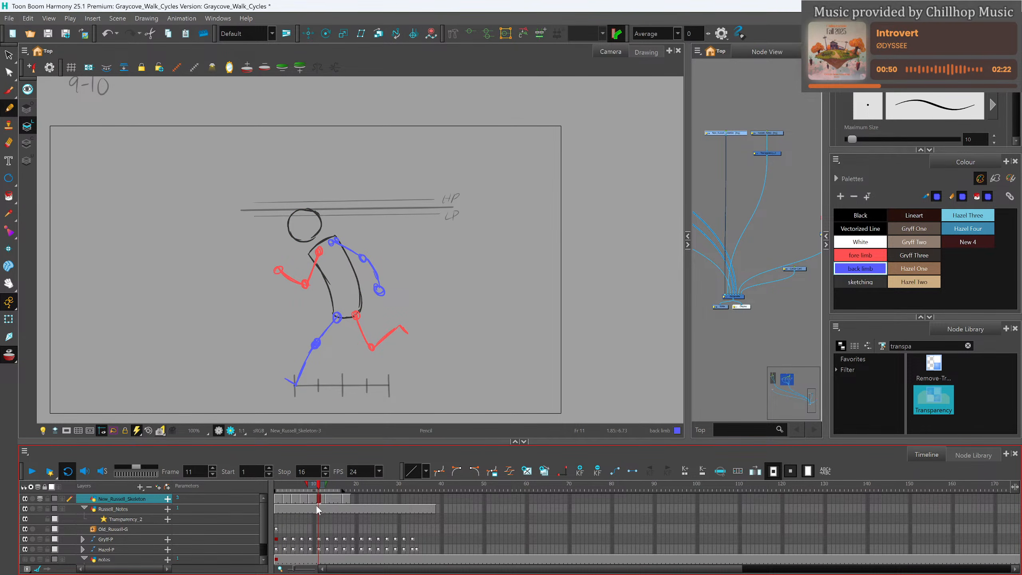
click(321, 499)
key(Delete)
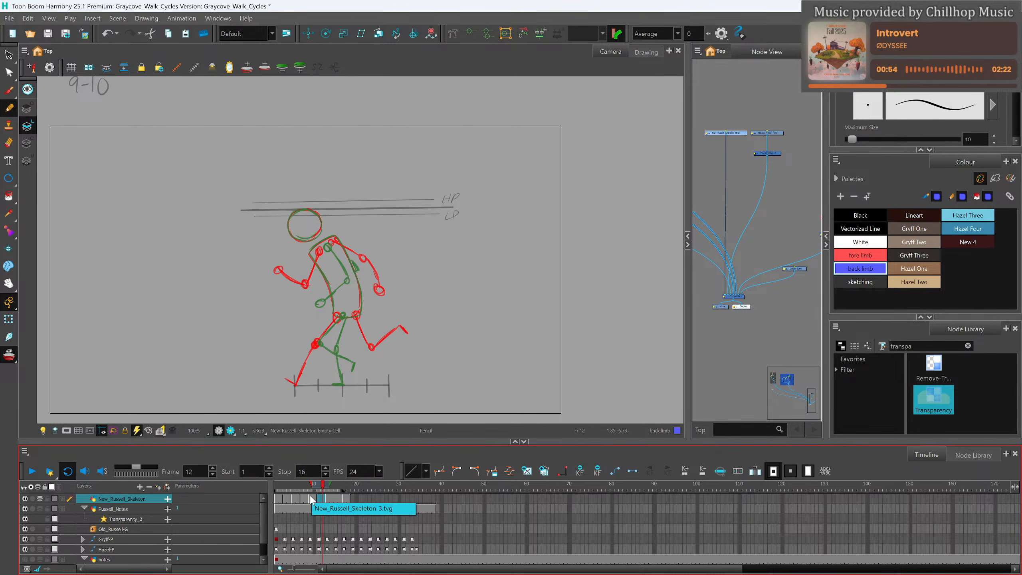
click(319, 501)
click(526, 470)
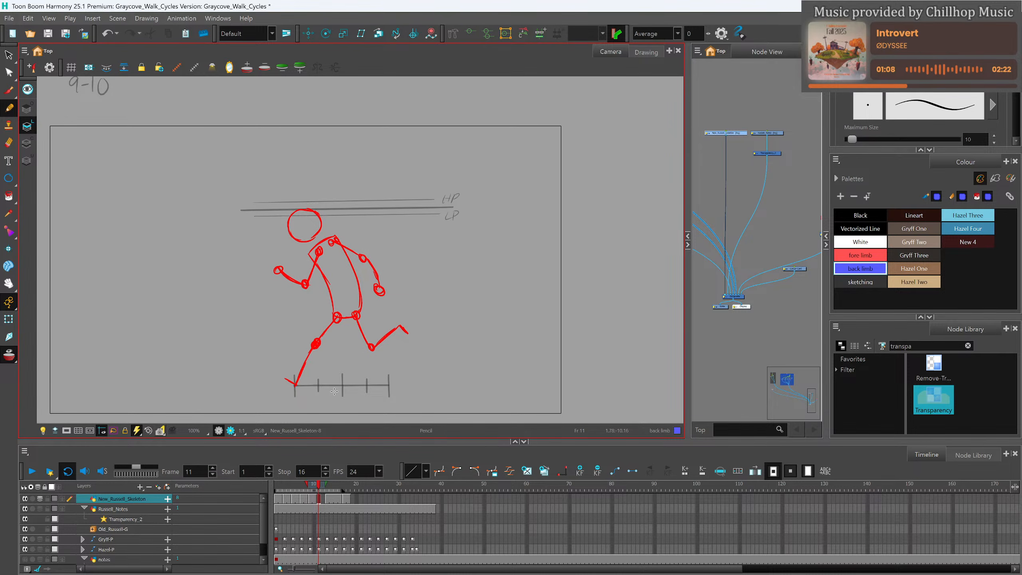
key(period)
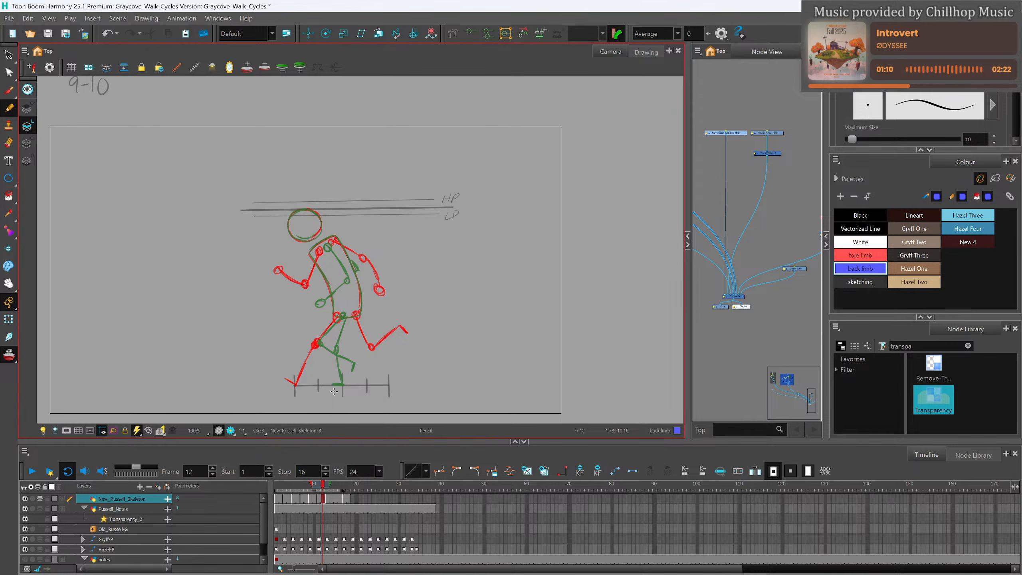
key(comma)
key(period)
Draw the second low pose's head circle and curved torso on frame 12 in the sketching colour, slightly below the onion-skinned poses.
click(862, 282)
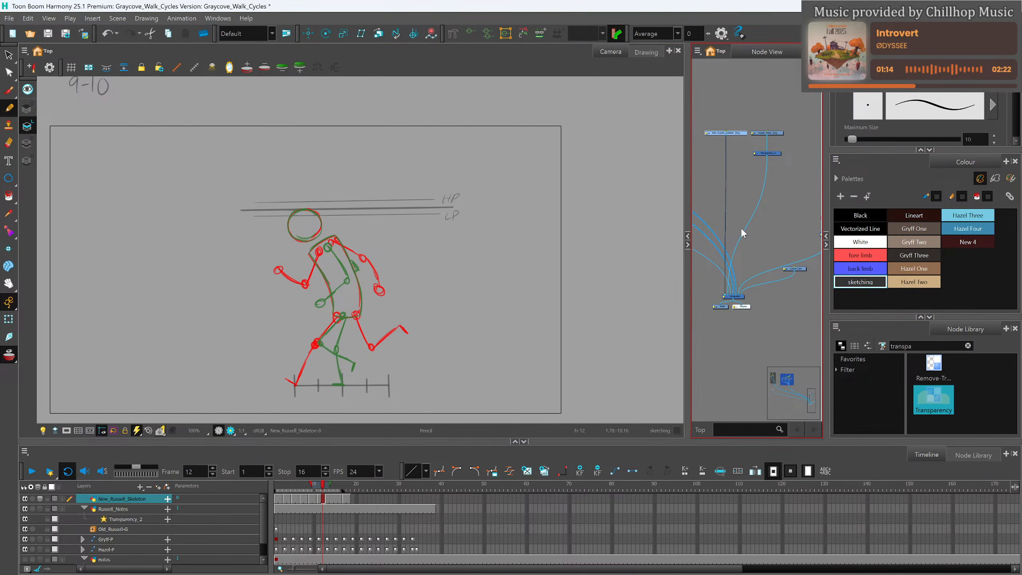
scroll(233, 218, down, 2)
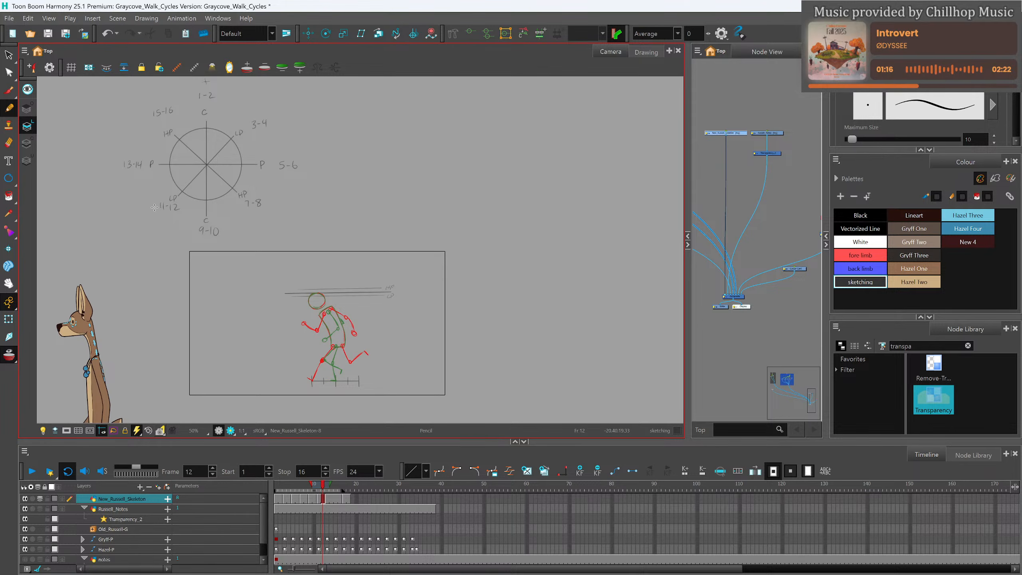
scroll(330, 379, up, 3)
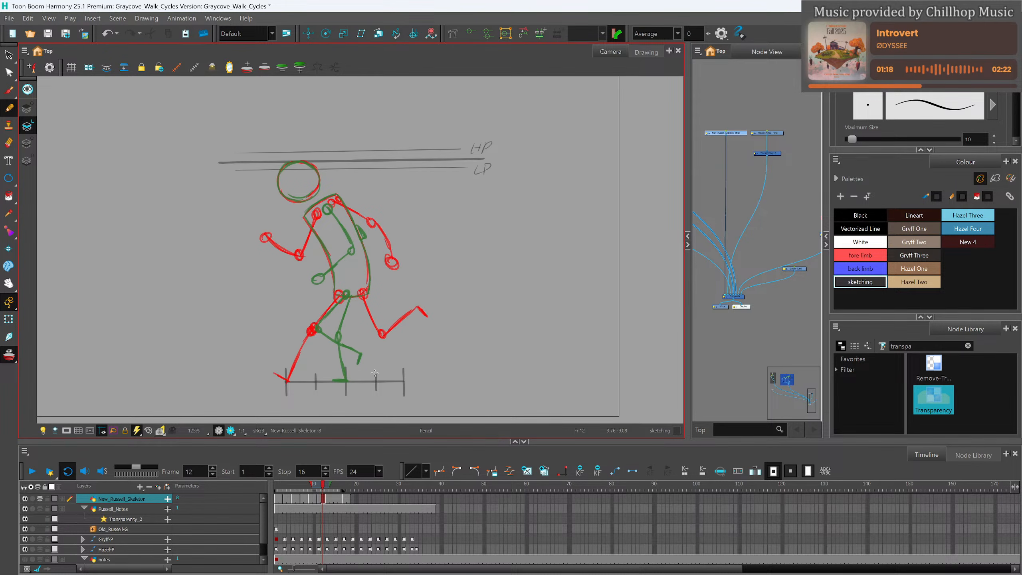
mouse_move(298, 169)
mouse_down()
mouse_move(285, 190)
mouse_move(286, 170)
mouse_move(288, 205)
mouse_move(281, 187)
mouse_move(288, 206)
mouse_move(298, 173)
mouse_move(287, 169)
mouse_move(311, 170)
mouse_move(301, 206)
mouse_move(311, 203)
mouse_move(279, 184)
mouse_up()
mouse_move(310, 220)
mouse_down()
mouse_move(343, 204)
mouse_move(334, 291)
mouse_move(342, 308)
mouse_move(366, 305)
mouse_up()
mouse_move(344, 203)
mouse_down()
mouse_move(373, 282)
mouse_move(364, 311)
mouse_move(368, 272)
mouse_move(353, 303)
mouse_up()
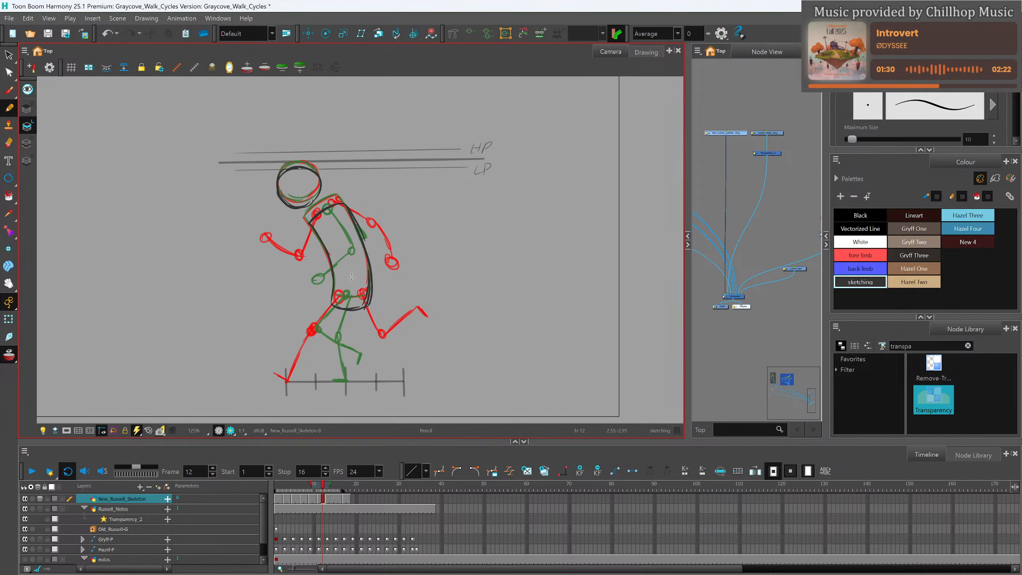
Draw the planted leg with a bent knee and its foot at the second stride mark in the back limb colour, and switch to fore limb.
click(860, 254)
click(312, 499)
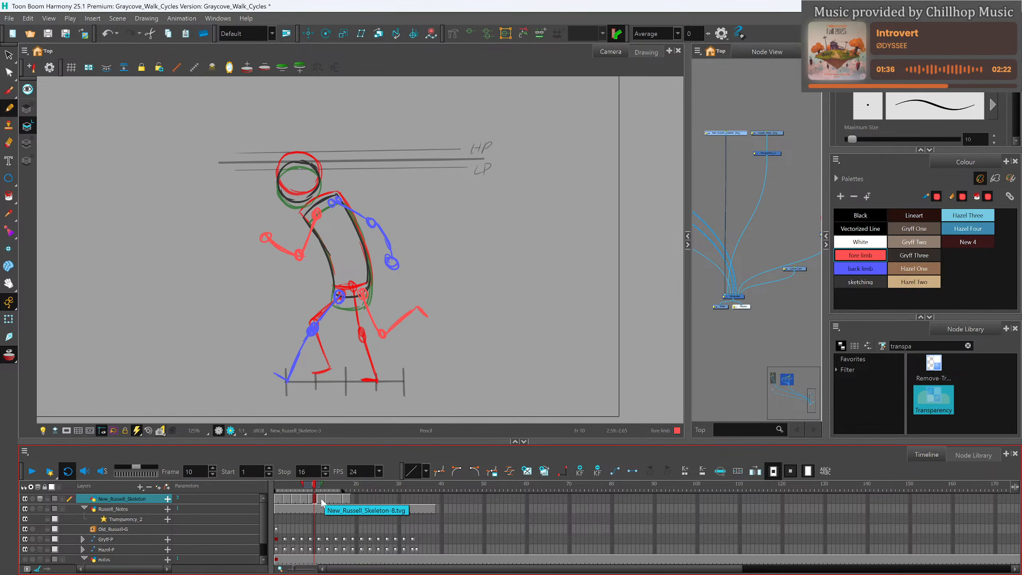
click(321, 500)
click(881, 269)
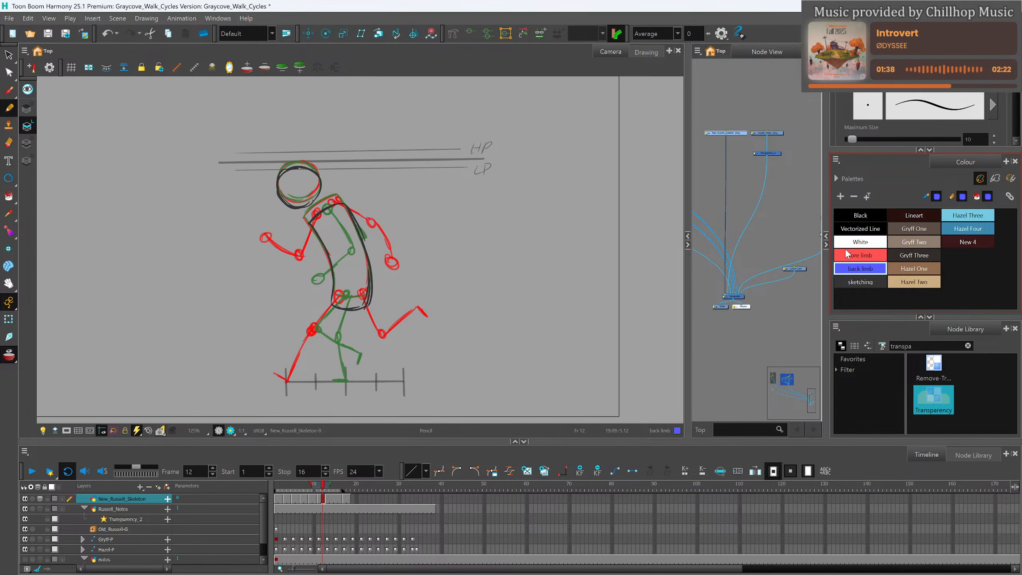
drag(316, 382, 302, 382)
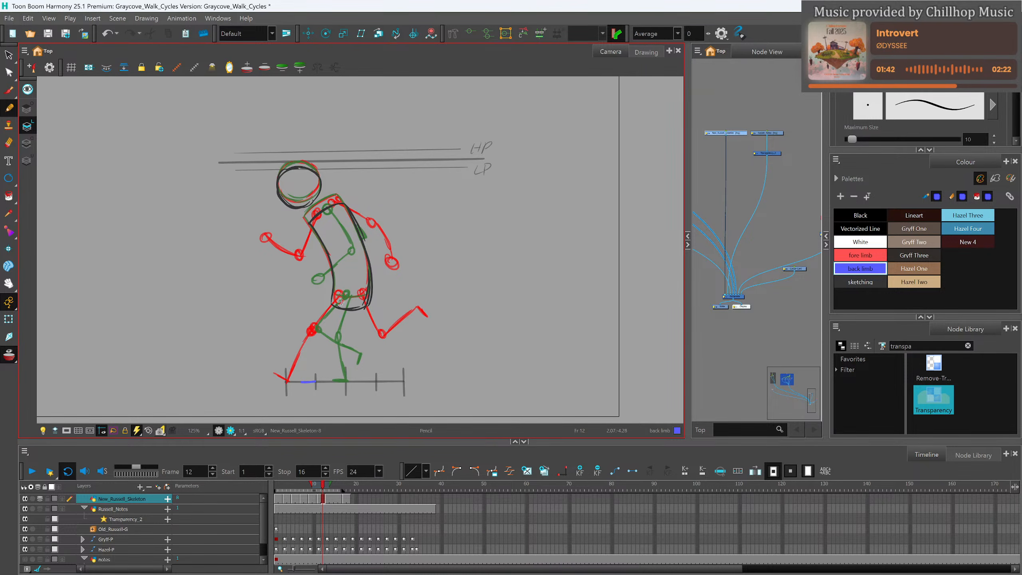
mouse_move(344, 305)
mouse_down()
mouse_move(315, 349)
mouse_move(315, 333)
mouse_move(316, 381)
mouse_up()
click(860, 254)
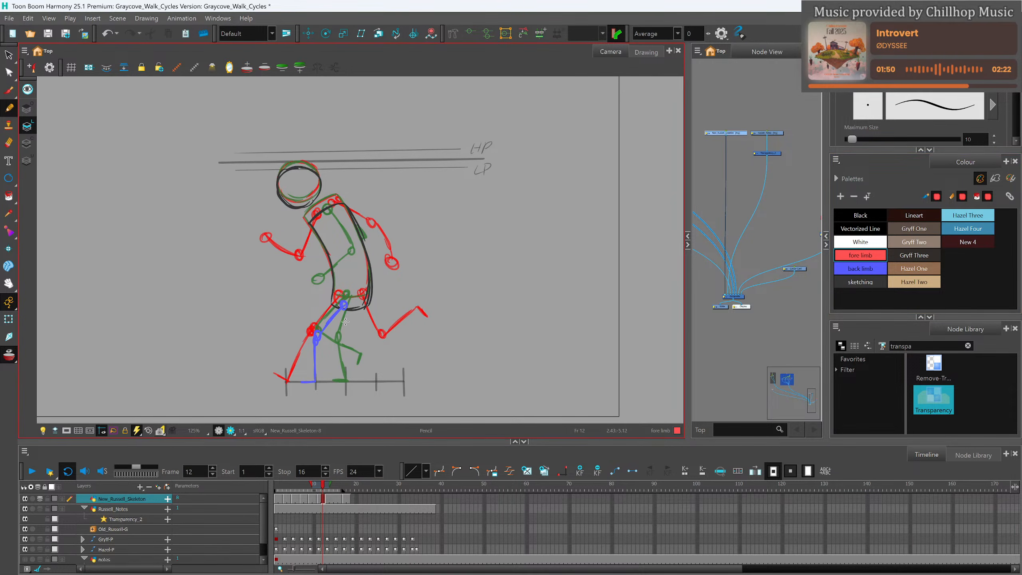
Draw the second low pose's lifted leg in the fore limb colour, with a bent knee and a near-horizontal shin ending in the foot.
mouse_move(342, 333)
mouse_down()
mouse_move(351, 337)
mouse_move(349, 327)
mouse_move(348, 349)
mouse_move(347, 339)
mouse_up()
mouse_move(346, 342)
mouse_down()
mouse_move(393, 343)
mouse_move(394, 352)
mouse_up()
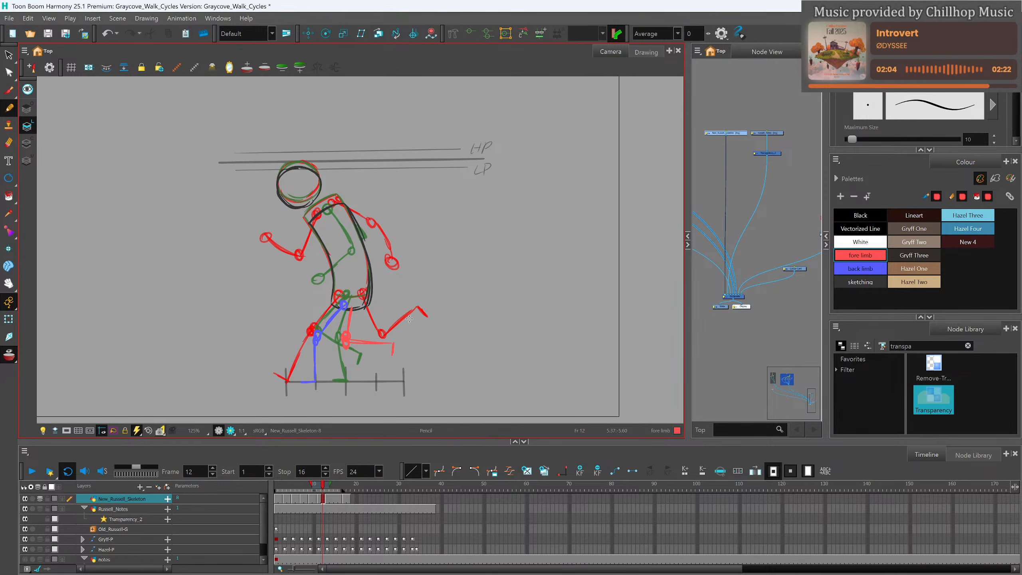
drag(352, 305, 349, 329)
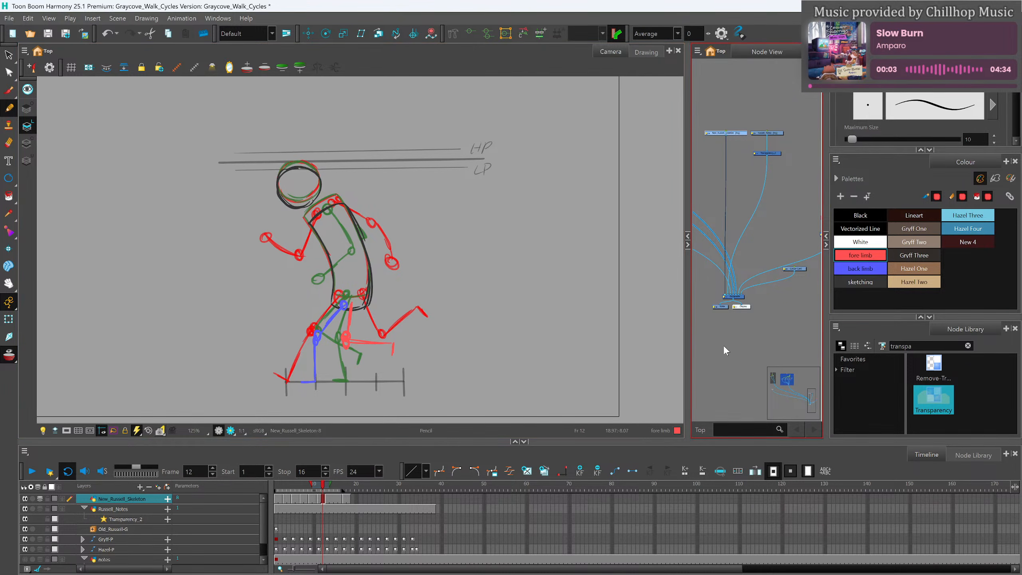
Draw the second low pose's arm in the fore limb colour, hanging to a bent elbow with the forearm and hand reaching forward.
mouse_move(324, 486)
mouse_down()
mouse_move(332, 489)
mouse_move(322, 488)
mouse_up()
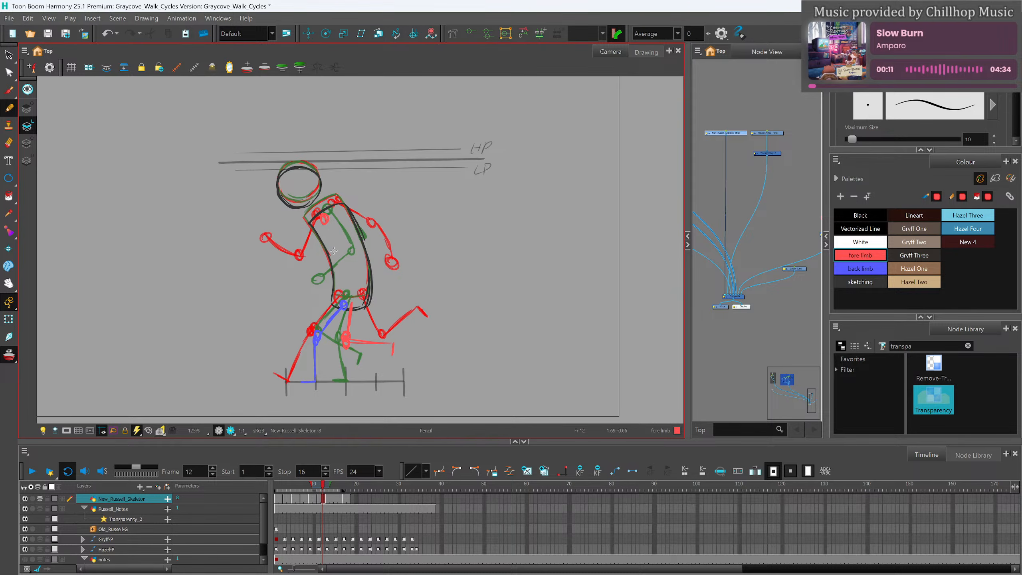
drag(332, 263, 332, 265)
mouse_move(327, 221)
mouse_down()
mouse_move(330, 265)
mouse_move(282, 267)
mouse_move(328, 266)
mouse_up()
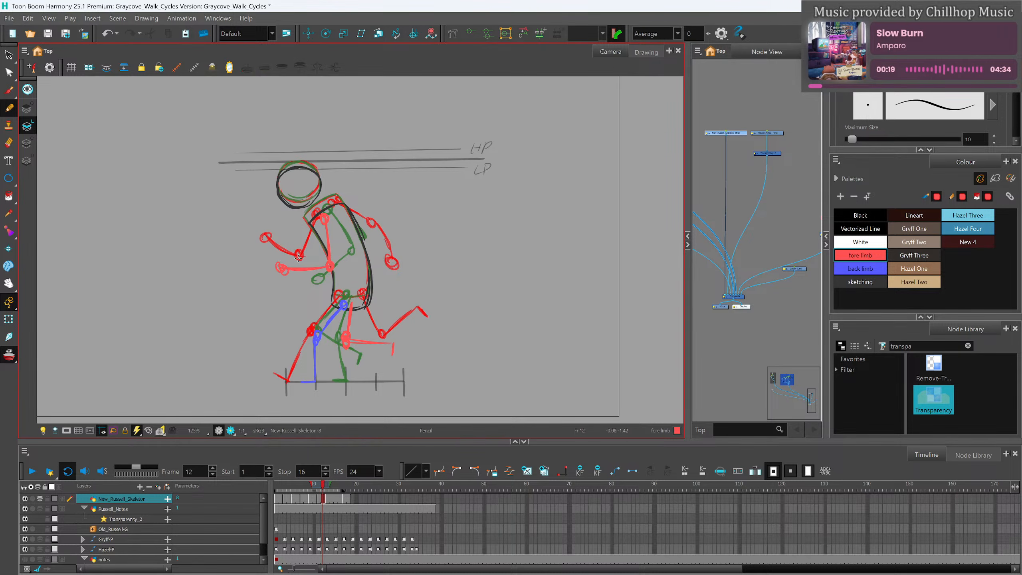
Try to draw the second low pose's other arm behind the torso in the back limb colour.
click(860, 268)
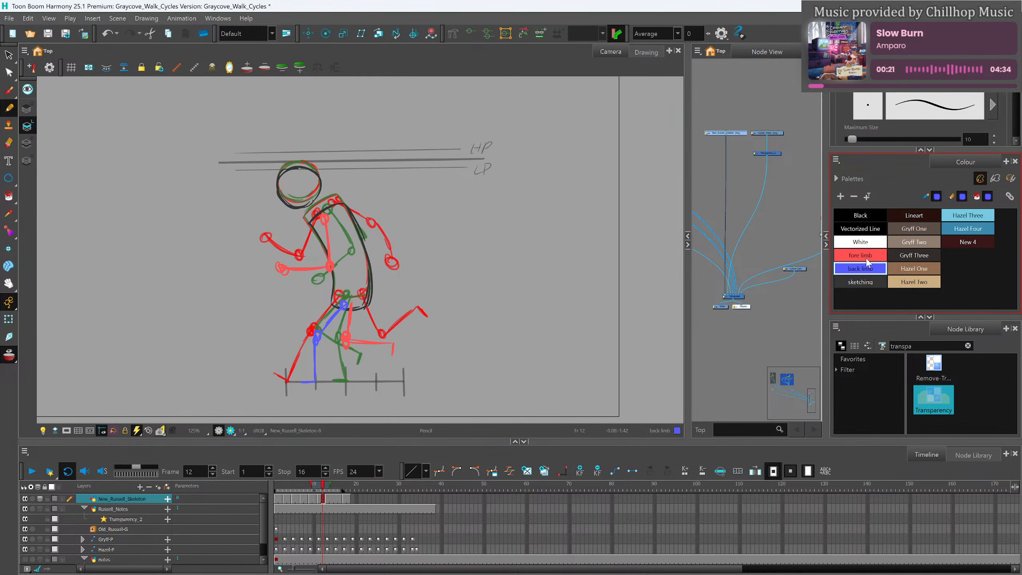
drag(364, 235, 350, 209)
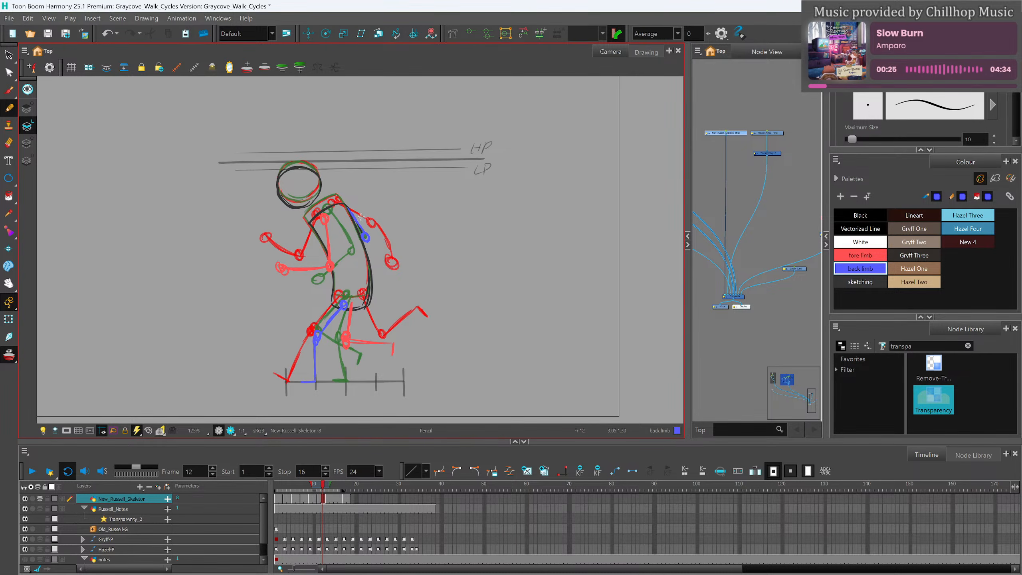
key(ctrl+z)
key(ctrl+z)
Review the skeleton poses frame by frame from frame 12 back to the start, then forward to frame 7 without onion skin.
mouse_move(326, 488)
mouse_down()
mouse_move(315, 487)
mouse_move(335, 488)
mouse_move(322, 488)
mouse_up()
key(f)
key(comma)
key(comma)
key(comma)
key(comma)
key(period)
key(comma)
key(comma)
key(comma)
key(comma)
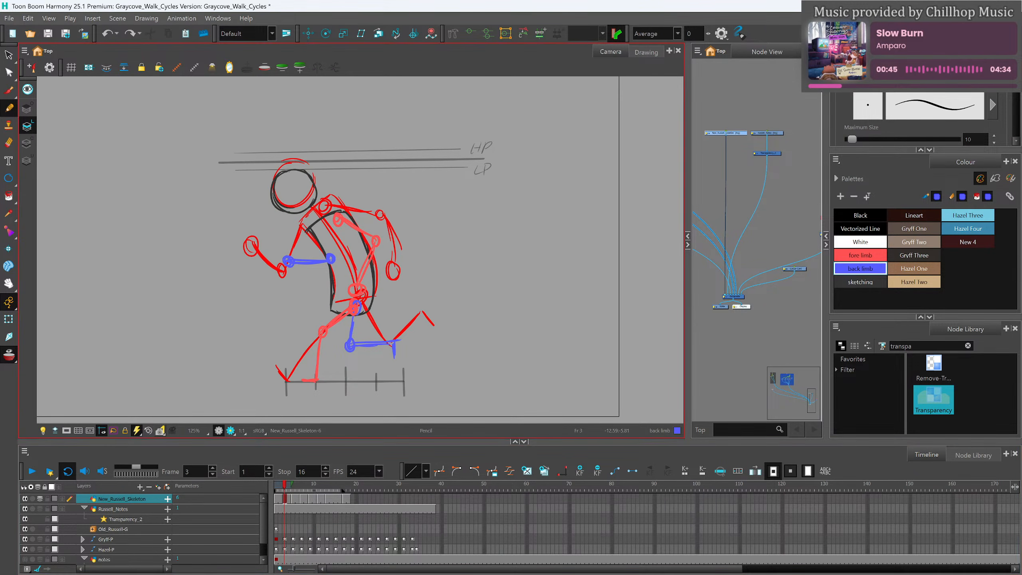
key(alt+o)
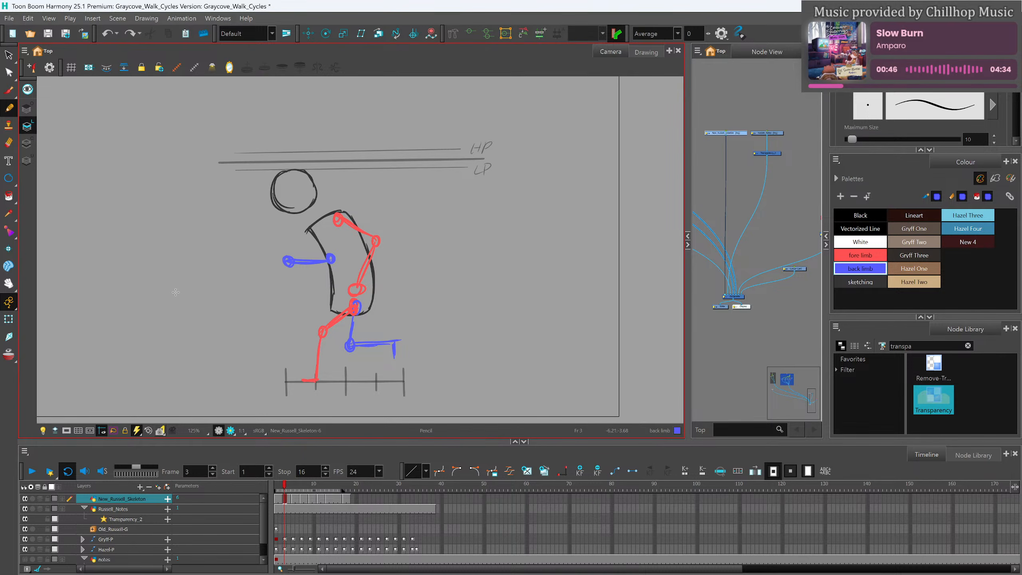
key(comma)
key(comma)
key(period)
key(period)
key(period)
key(period)
key(period)
key(period)
key(period)
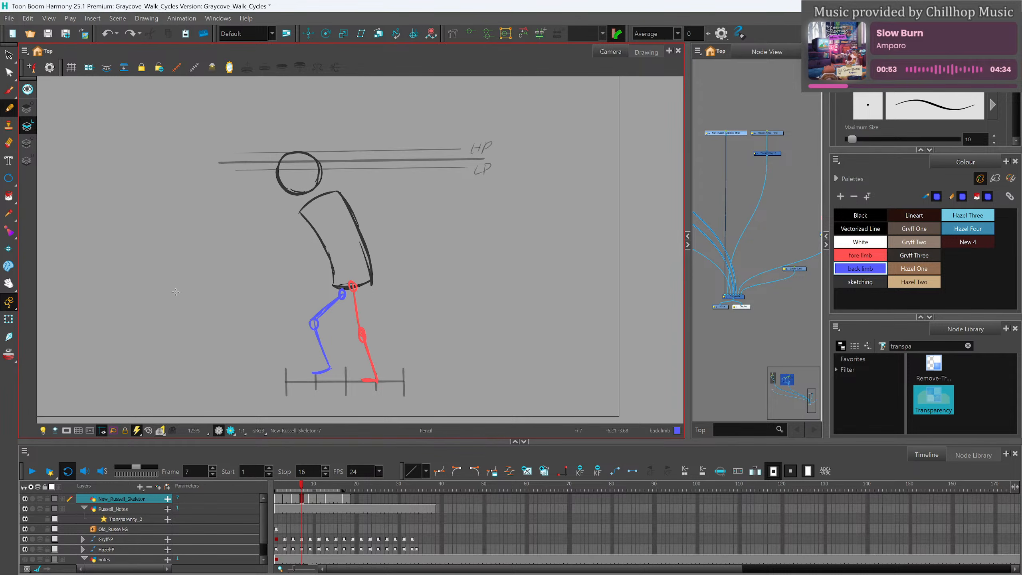
On frame 8, with onion skin on, draw the high pose's shoulder and elbow joints in the fore limb colour and adjust the elbow's position.
click(148, 429)
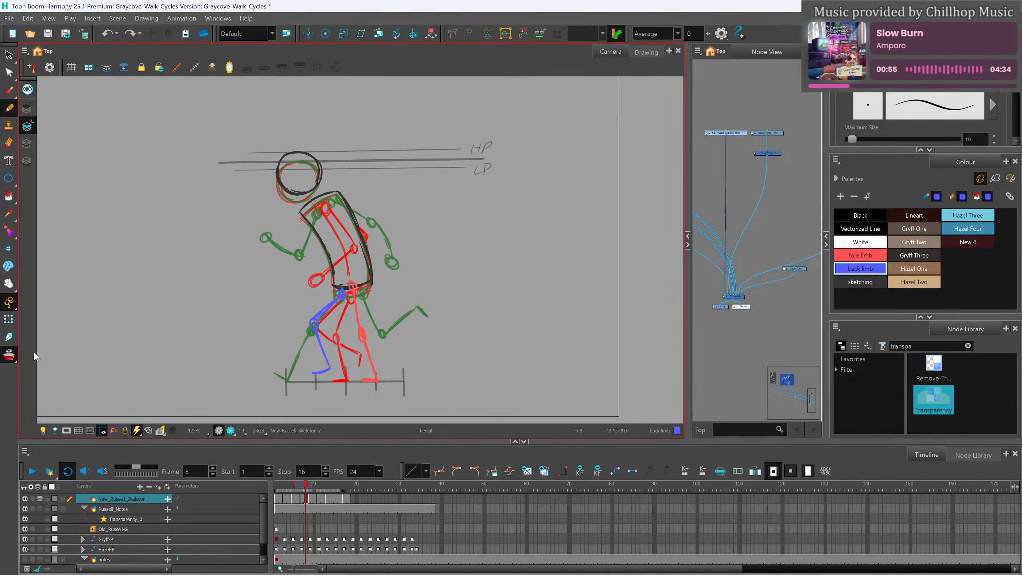
click(874, 258)
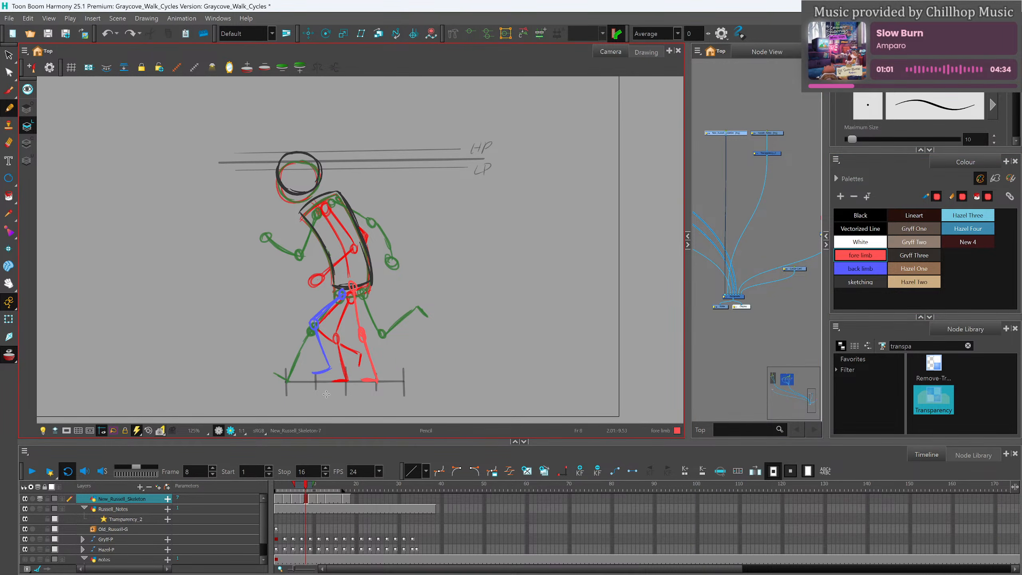
key(comma)
key(comma)
key(period)
key(period)
key(period)
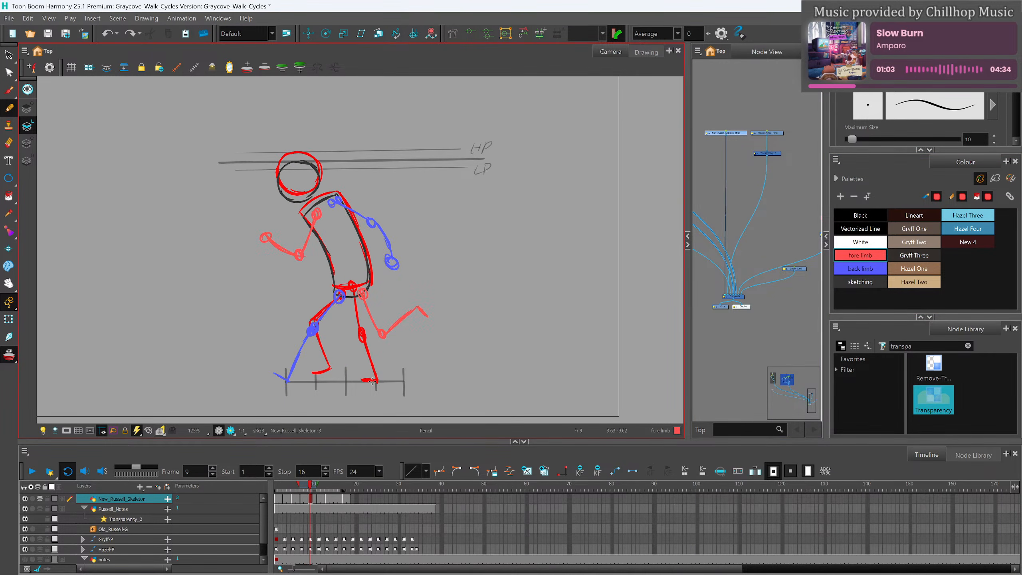
key(comma)
key(comma)
key(period)
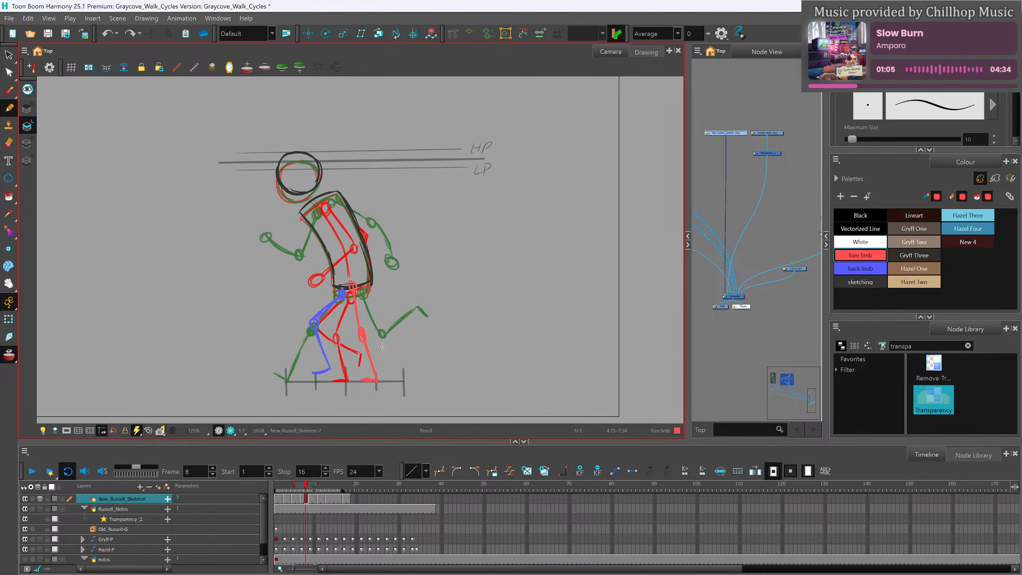
drag(325, 202, 321, 197)
key(alt+s)
click(323, 257)
drag(321, 257, 324, 247)
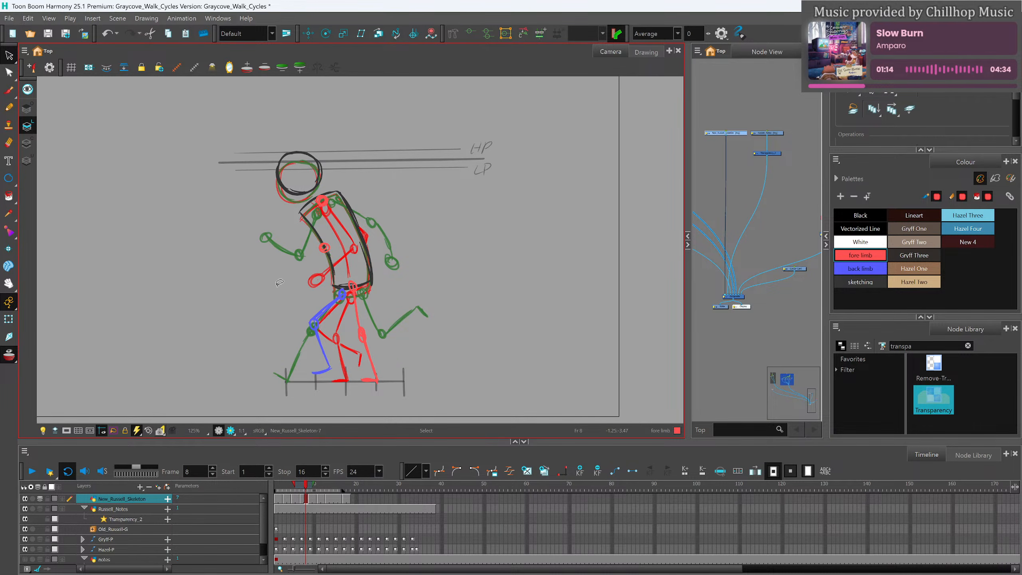
Connect the high pose's shoulder and elbow joints and draw the forearm reaching forward to a hand circle.
key(alt+slash)
drag(325, 250, 333, 217)
mouse_move(278, 256)
mouse_down()
mouse_move(324, 247)
mouse_move(282, 259)
mouse_up()
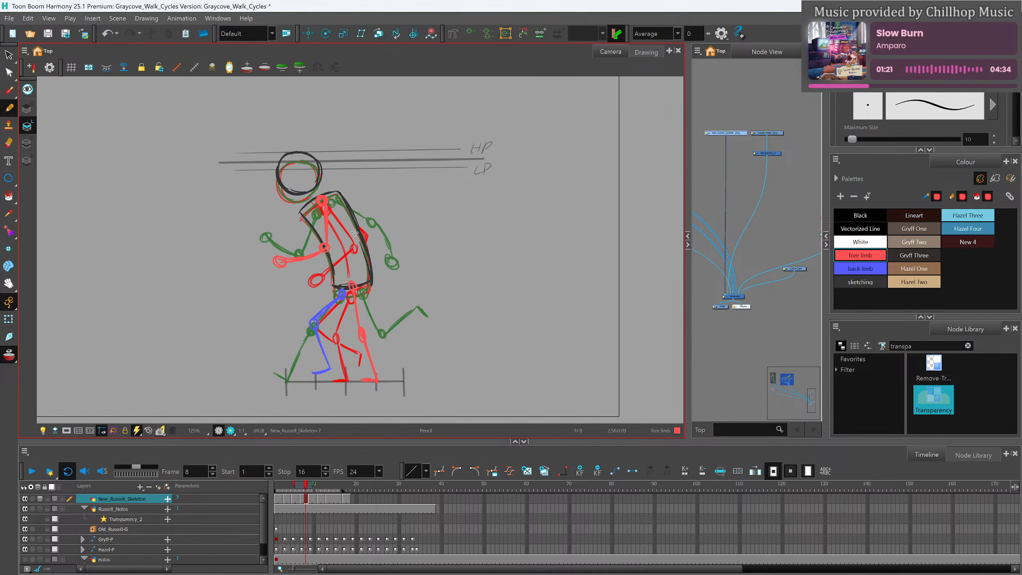
On frame 10, with onion skin off, select the back arm's parts and raise the elbow, forearm and hand behind the torso.
click(850, 270)
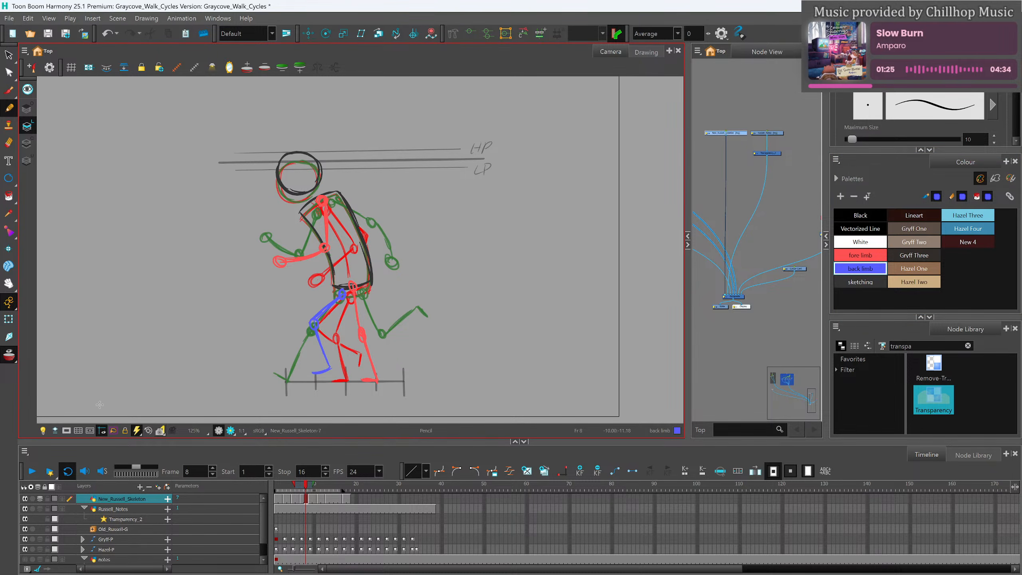
click(9, 355)
mouse_move(301, 483)
mouse_down()
mouse_move(310, 485)
mouse_move(269, 488)
mouse_move(317, 496)
mouse_up()
scroll(426, 229, up, 2)
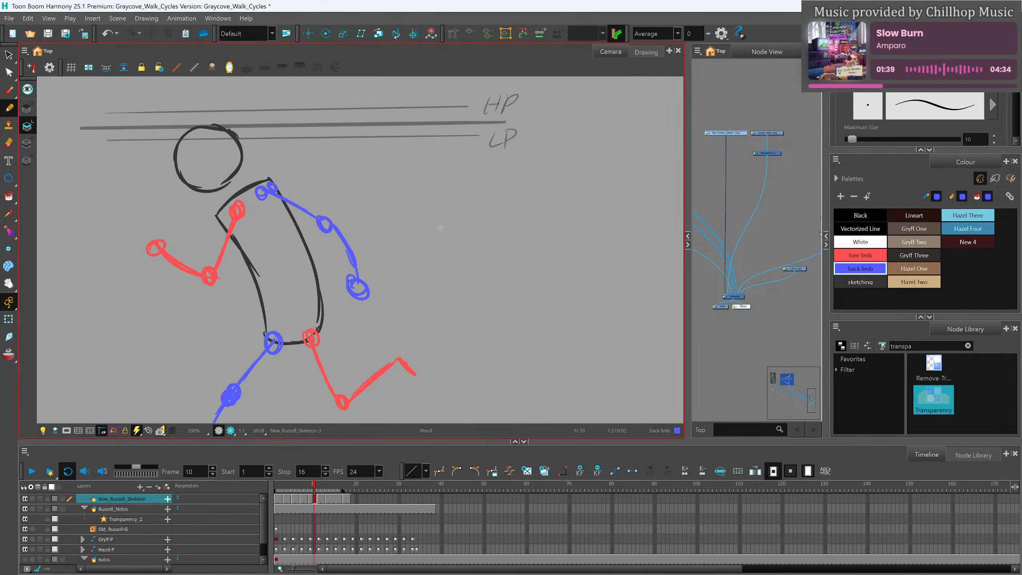
scroll(426, 228, down, 1)
click(10, 55)
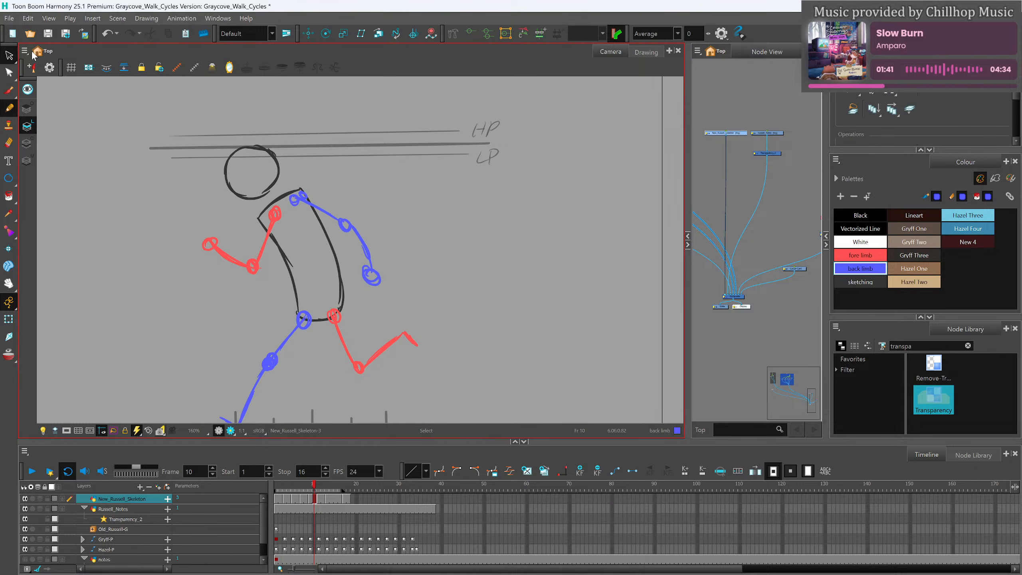
mouse_move(333, 205)
mouse_down()
mouse_move(352, 180)
mouse_move(390, 184)
mouse_move(389, 174)
mouse_up()
drag(348, 224, 359, 212)
click(408, 184)
click(366, 220)
drag(402, 192, 399, 181)
mouse_move(366, 218)
mouse_down()
mouse_move(376, 251)
mouse_move(414, 201)
mouse_move(373, 226)
mouse_up()
click(387, 202)
click(423, 192)
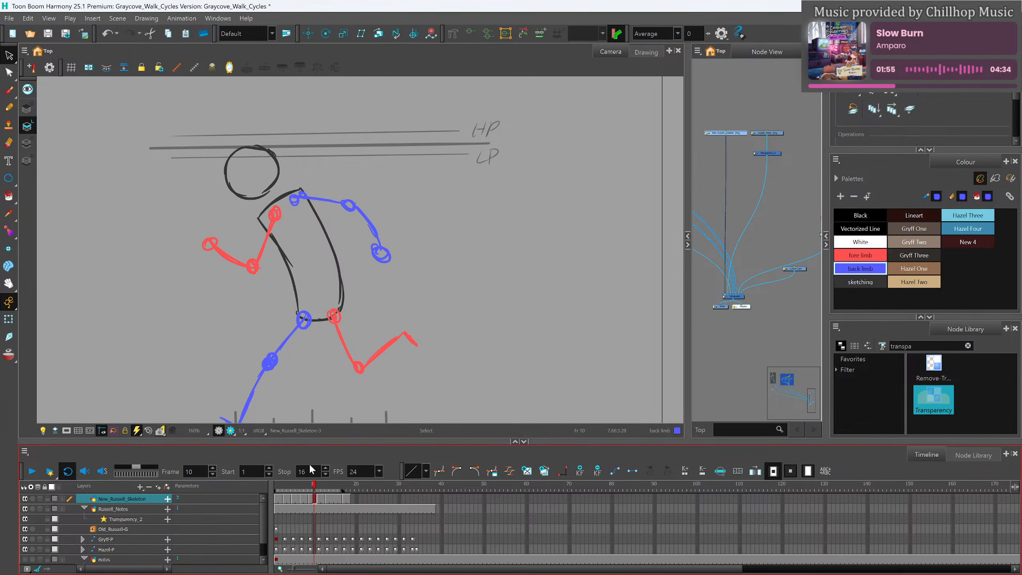
On frame 8, with onion skin on, draw the back arm's elbow joint and a short forearm behind the torso in the back limb colour.
mouse_move(311, 478)
mouse_down()
mouse_move(278, 494)
mouse_move(348, 490)
mouse_move(271, 505)
mouse_move(306, 502)
mouse_up()
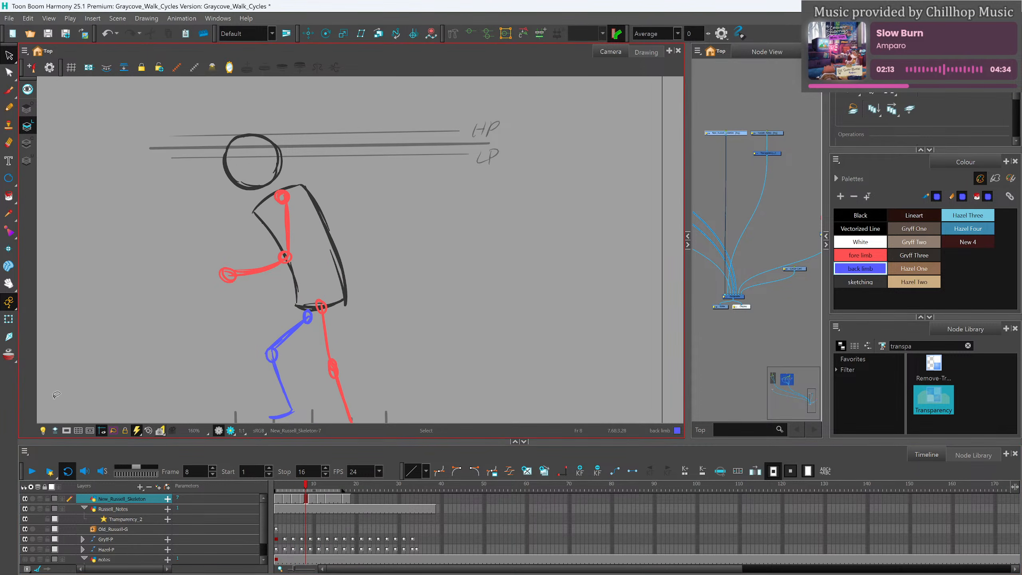
click(9, 355)
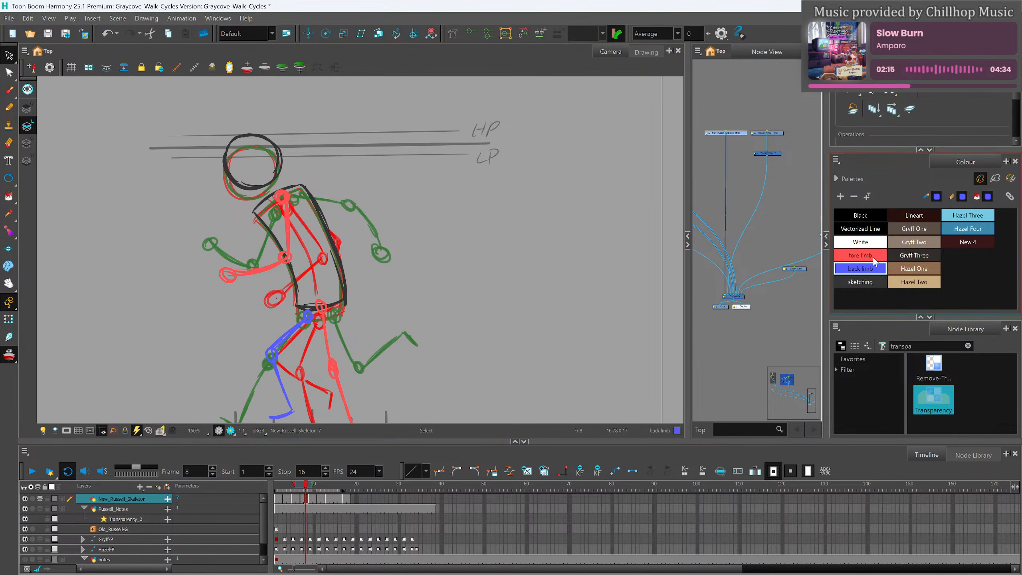
key(alt+x)
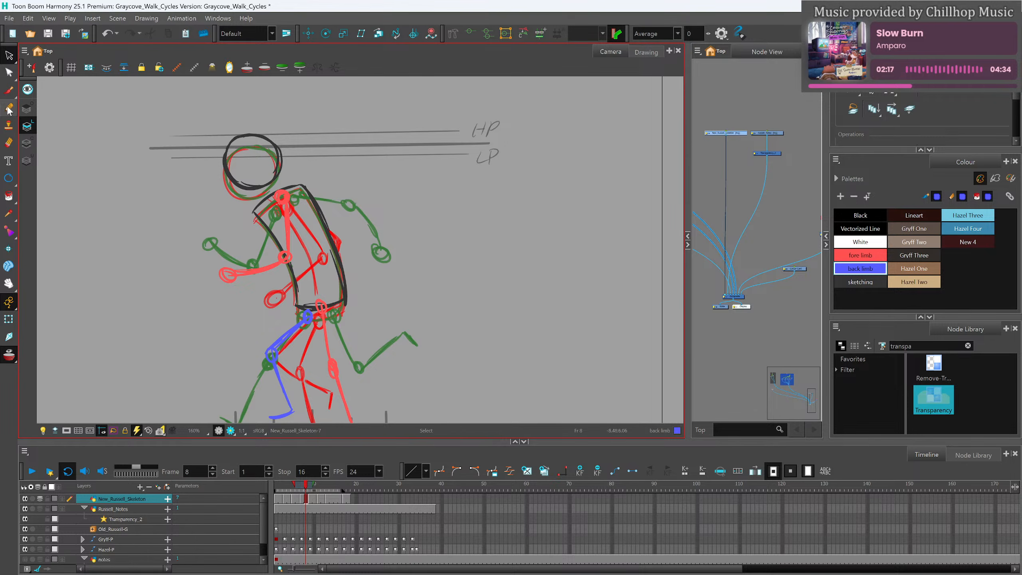
drag(340, 224, 340, 223)
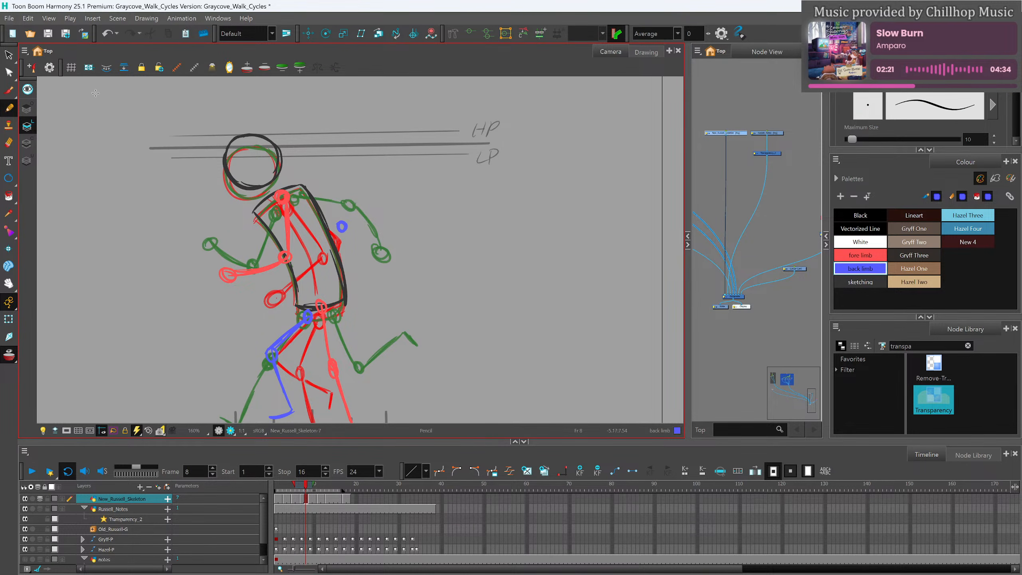
key(alt+s)
mouse_move(342, 220)
mouse_down()
mouse_move(320, 199)
mouse_move(340, 218)
mouse_move(337, 242)
mouse_up()
key(alt+slash)
Draw the second low pose's back arm on frame 12 in the back limb colour, with its elbow just behind the torso, using onion skin.
click(316, 500)
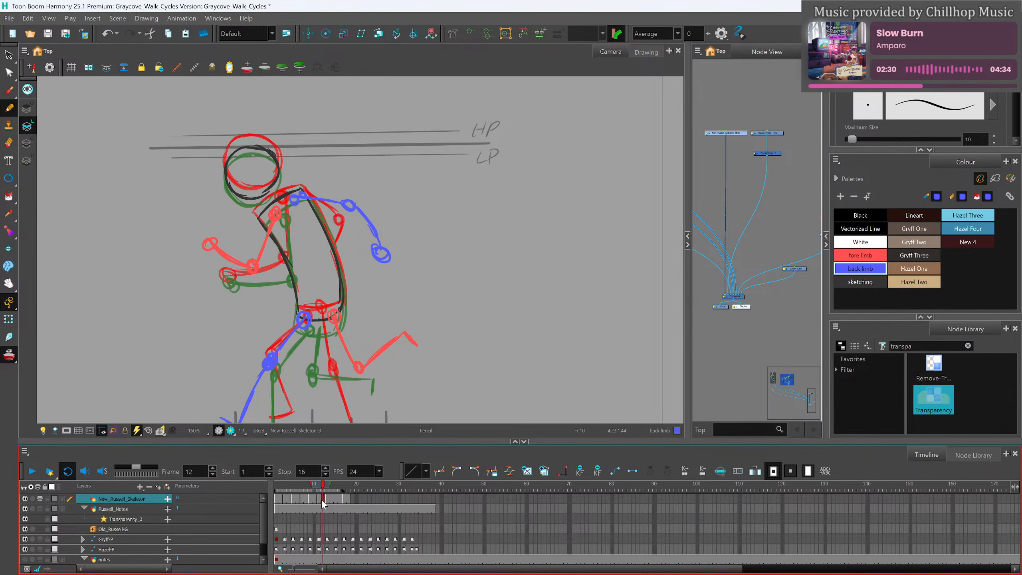
click(322, 499)
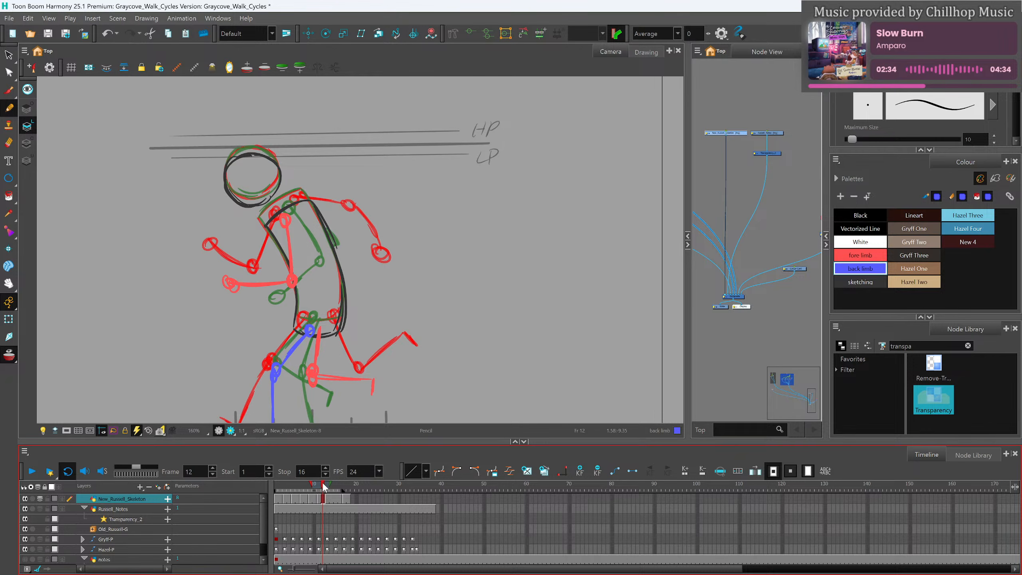
click(8, 354)
click(313, 500)
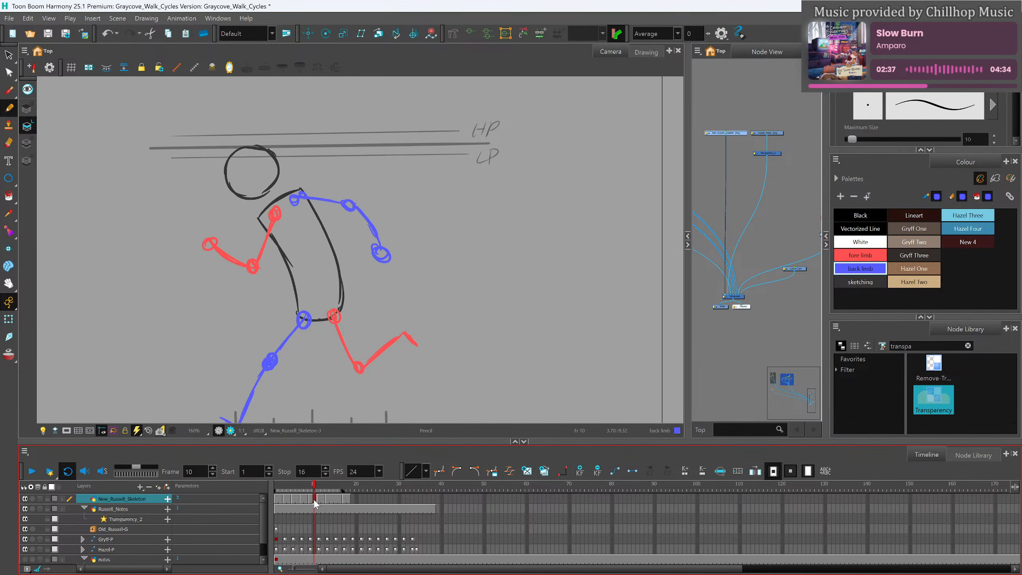
click(321, 498)
click(333, 498)
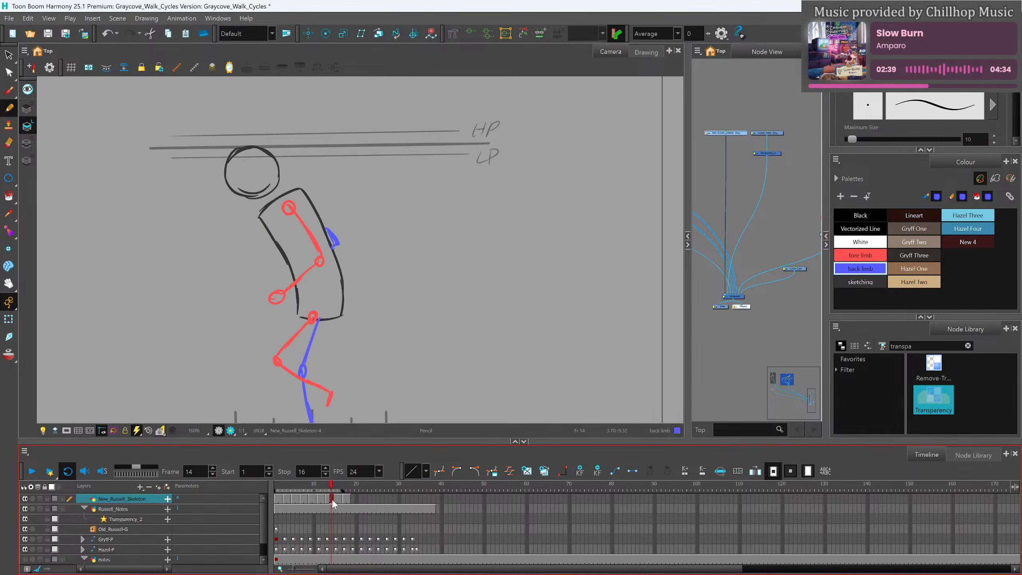
click(323, 498)
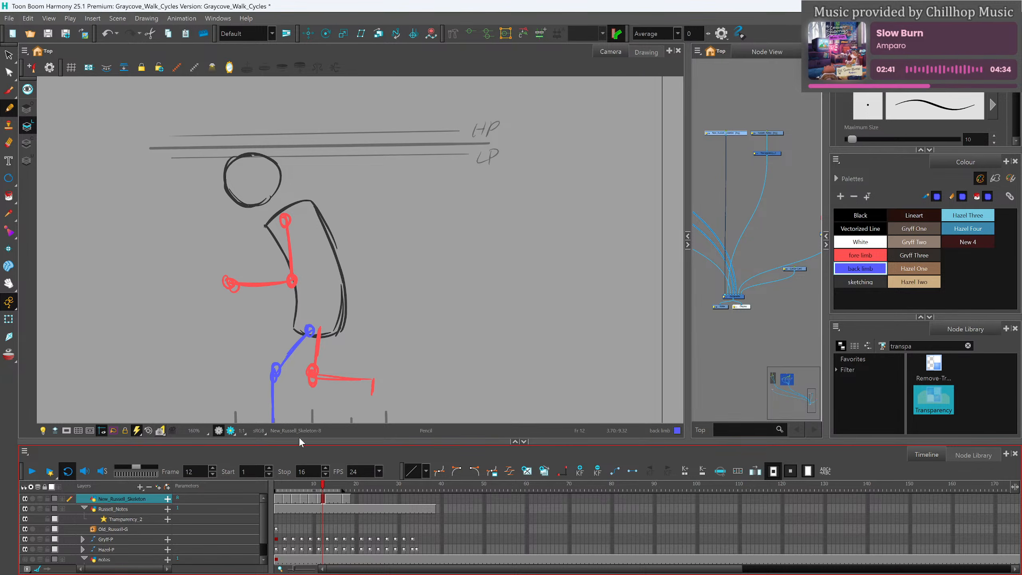
click(9, 355)
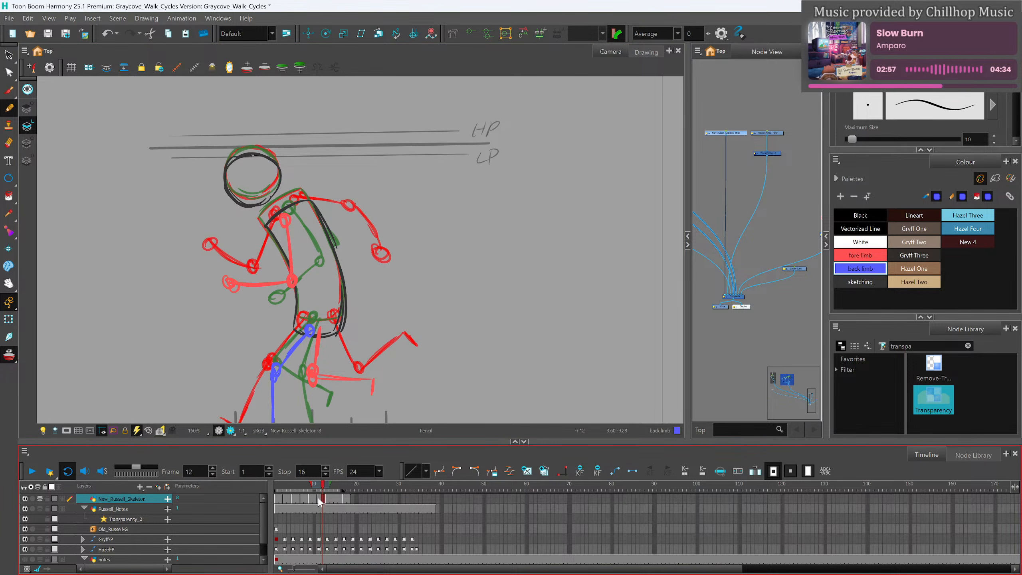
mouse_move(322, 488)
mouse_down()
mouse_move(311, 489)
mouse_move(331, 490)
mouse_move(314, 492)
mouse_move(322, 498)
mouse_up()
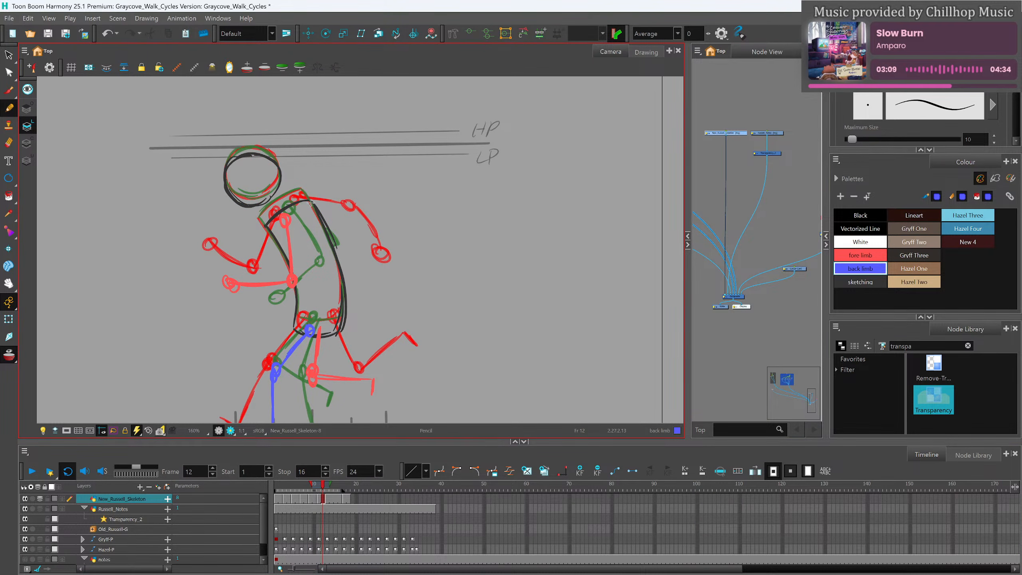
mouse_move(305, 204)
mouse_down()
mouse_move(341, 221)
mouse_move(336, 256)
mouse_up()
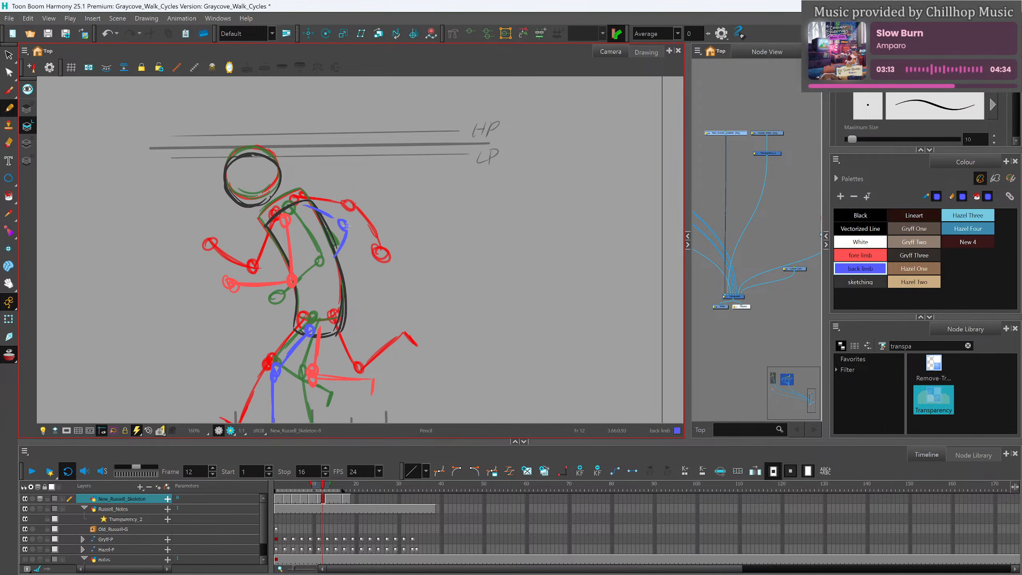
Return to frame 1 and turn onion skin off to examine the first contact pose.
click(319, 489)
drag(319, 488, 276, 488)
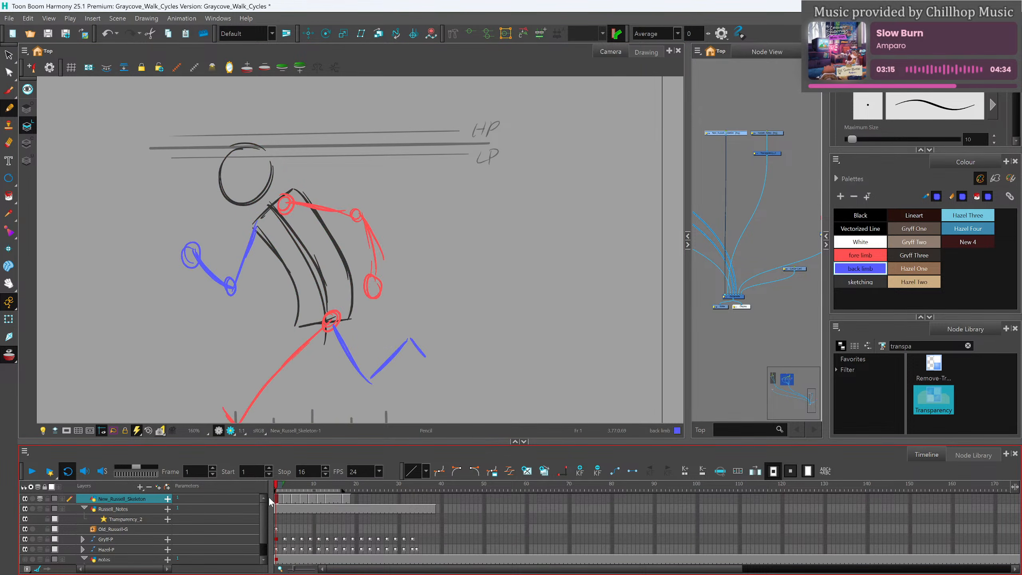
click(9, 355)
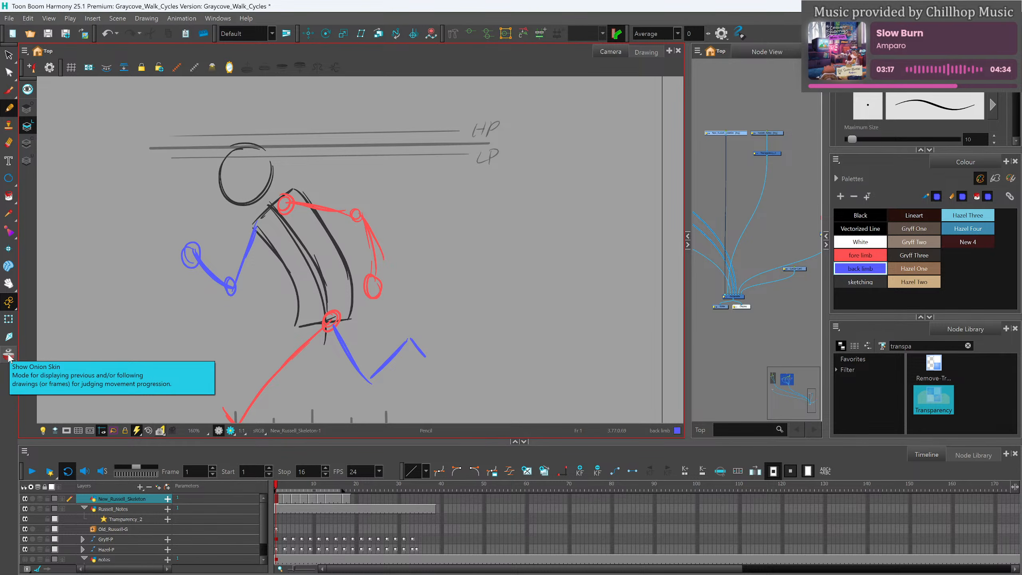
scroll(561, 200, down, 2)
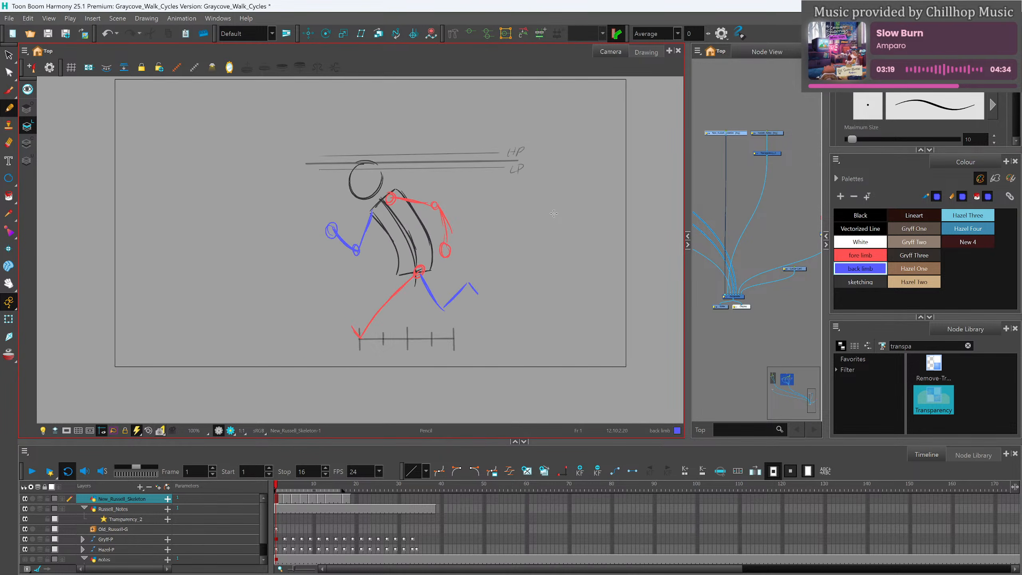
scroll(542, 236, up, 1)
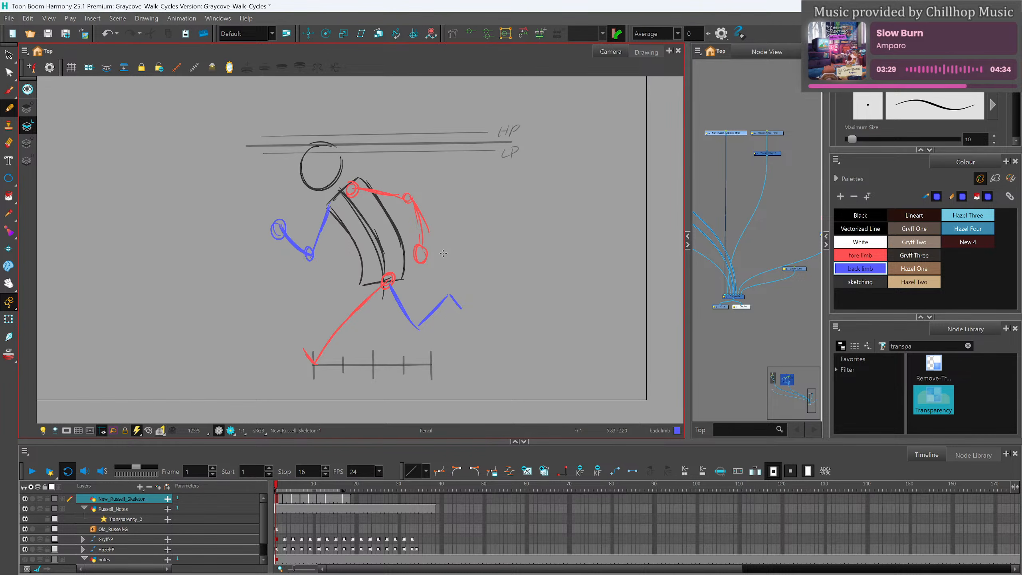
Flip back and forth through the skeleton's frames with onion skin off to compare the walk cycle poses.
key(period)
key(period)
key(period)
key(period)
key(period)
key(period)
key(period)
key(period)
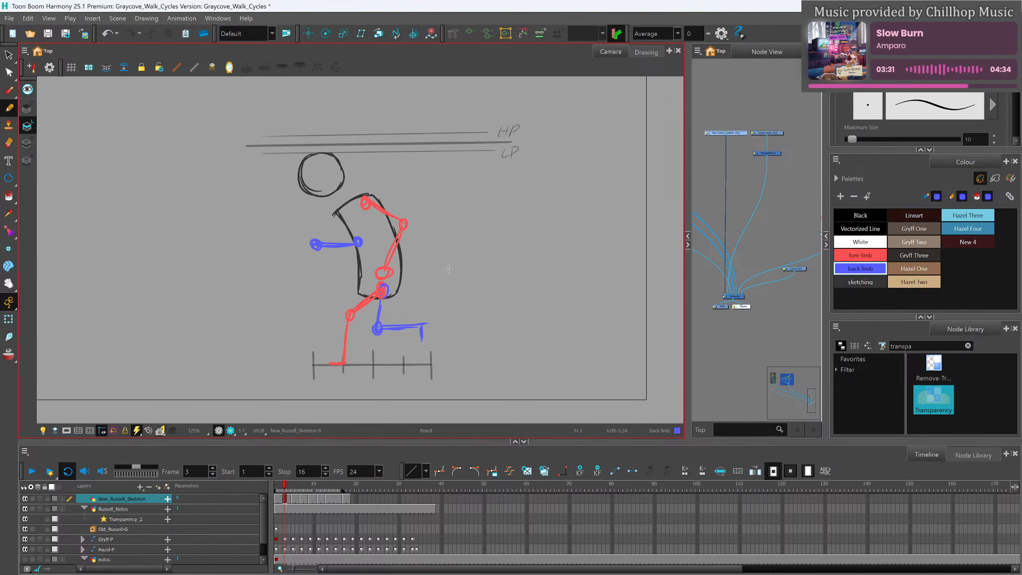
key(period)
key(period)
key(period)
key(period)
key(period)
key(period)
key(period)
key(period)
key(period)
key(period)
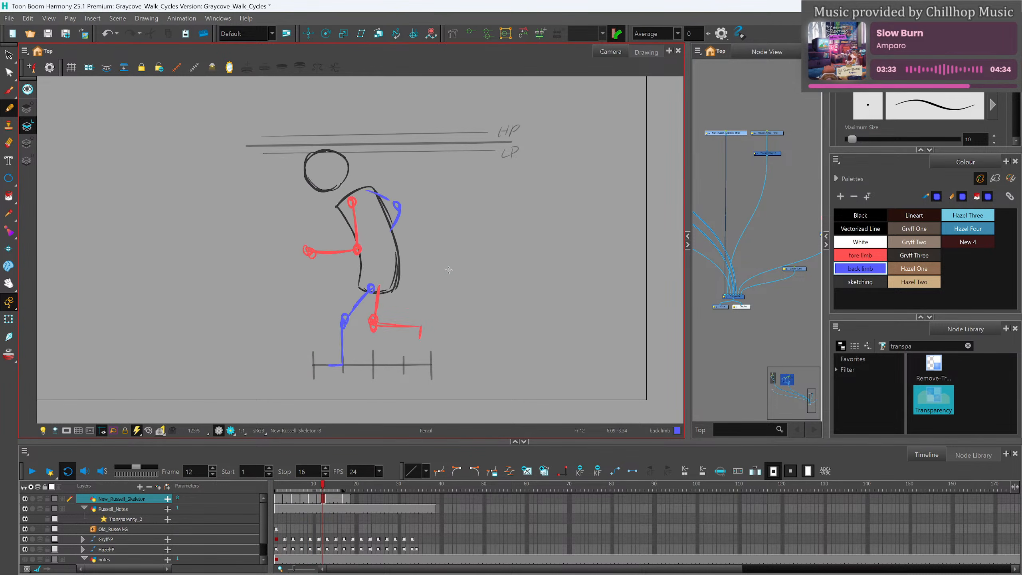
key(comma)
key(comma)
key(comma)
key(comma)
key(comma)
key(comma)
key(comma)
key(comma)
key(comma)
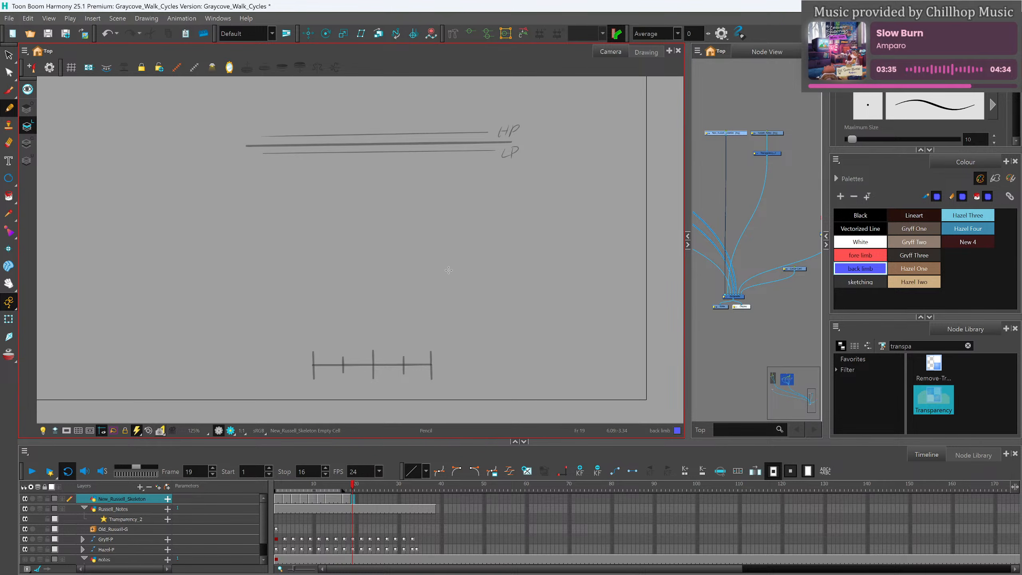
key(comma)
key(comma)
key(comma)
key(comma)
key(comma)
key(comma)
key(comma)
key(comma)
key(comma)
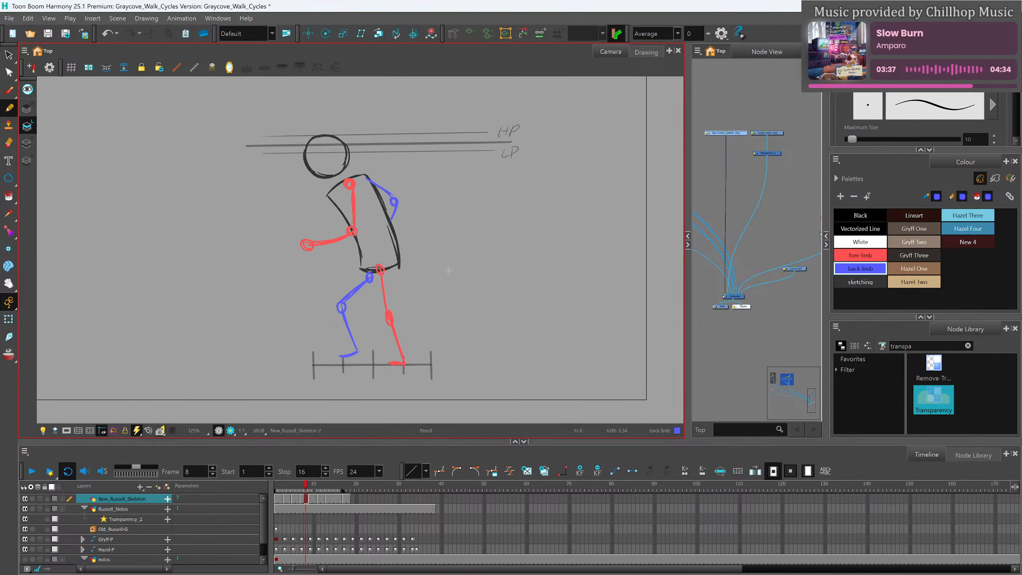
key(period)
key(period)
key(period)
key(period)
key(period)
key(period)
key(period)
key(period)
key(period)
key(period)
key(comma)
key(comma)
key(comma)
key(comma)
key(comma)
key(comma)
key(comma)
key(comma)
key(comma)
key(comma)
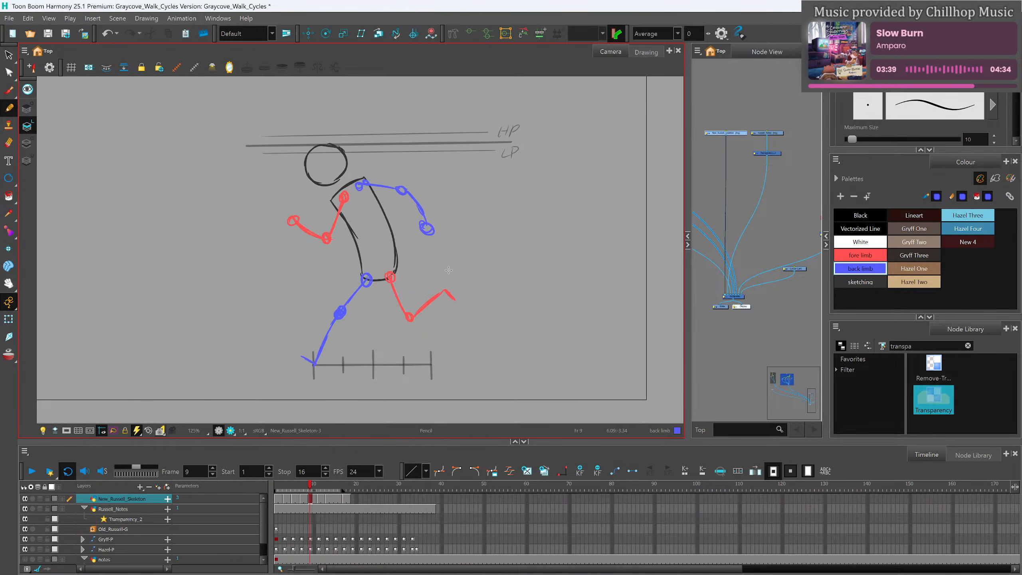
key(period)
key(period)
key(period)
key(period)
key(period)
key(period)
key(period)
key(period)
key(period)
key(period)
key(period)
key(period)
key(period)
key(period)
key(period)
key(period)
key(comma)
key(comma)
key(comma)
key(comma)
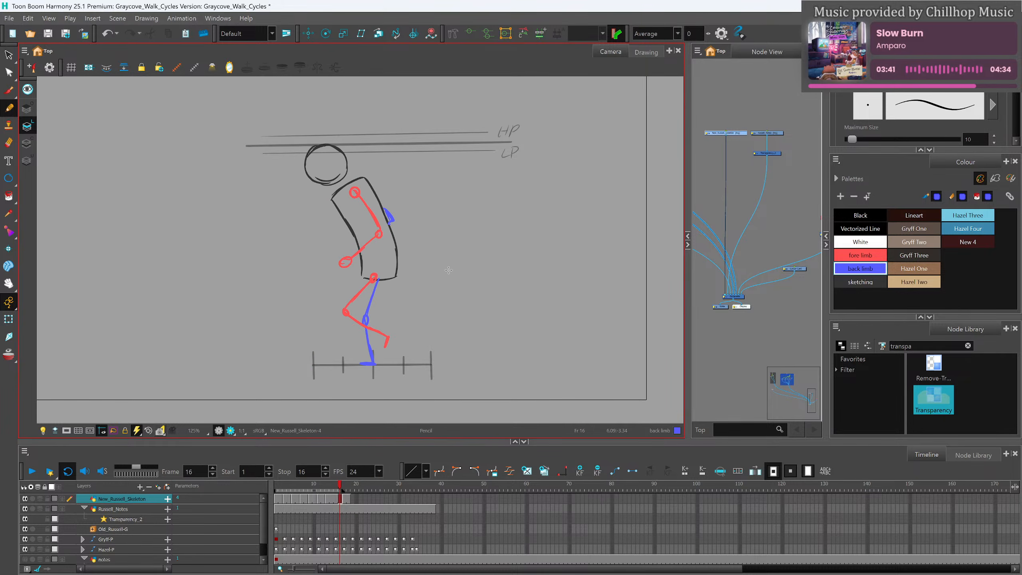
key(period)
key(period)
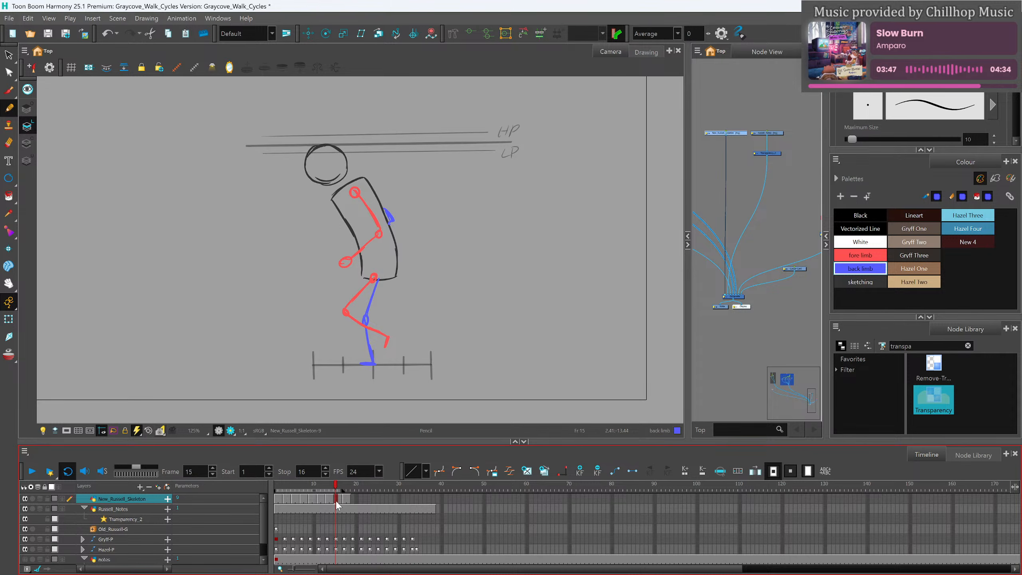
On frame 15, select the entire skeleton sketch and delete it.
scroll(279, 249, down, 1)
key(alt+s)
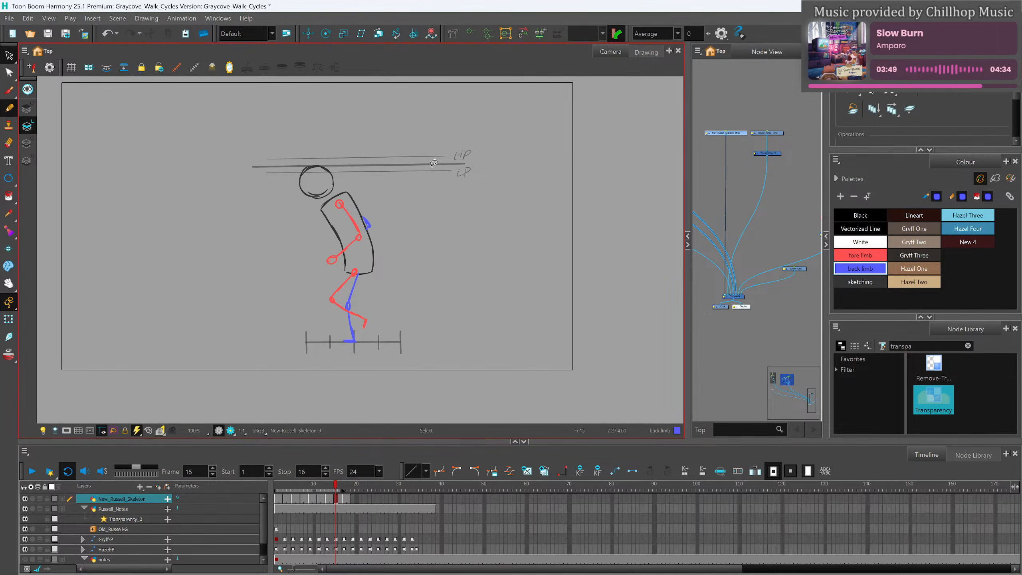
mouse_move(433, 162)
mouse_down()
mouse_move(306, 153)
mouse_move(385, 141)
mouse_up()
key(Delete)
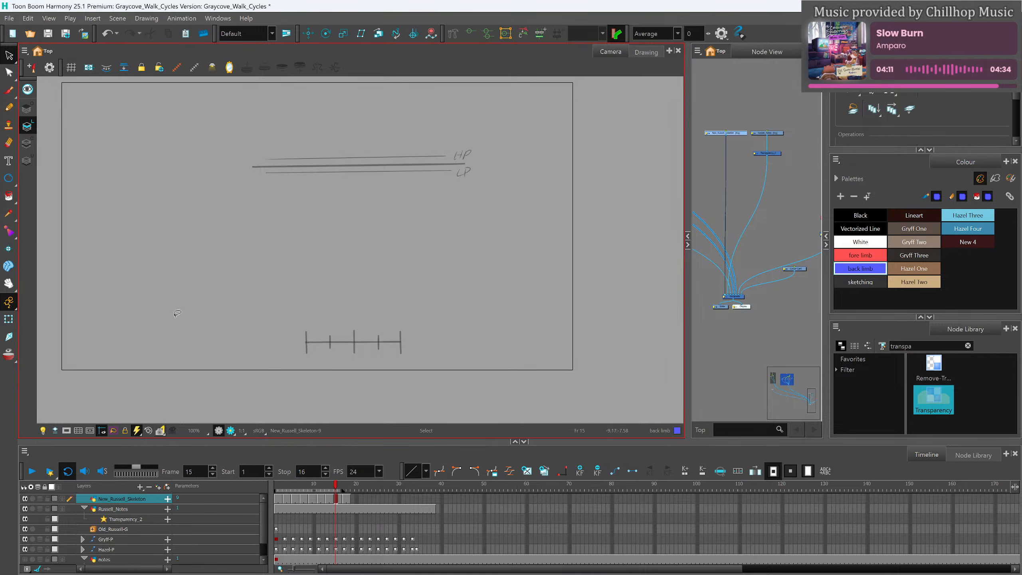
With onion skin on, sketch the second high pose's head touching the HP line and its torso outline on frame 15 in the sketching colour.
scroll(358, 328, up, 1)
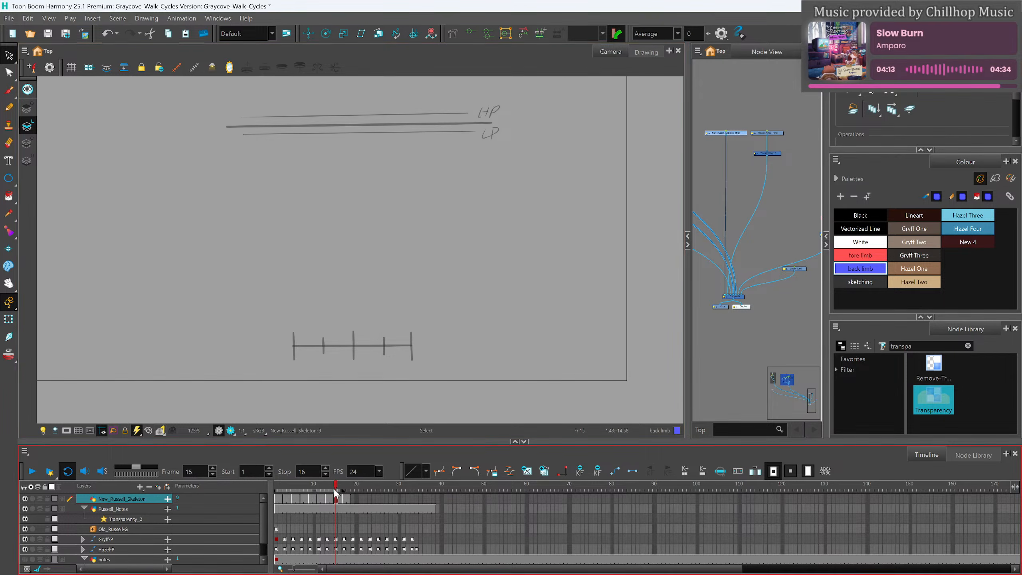
click(8, 355)
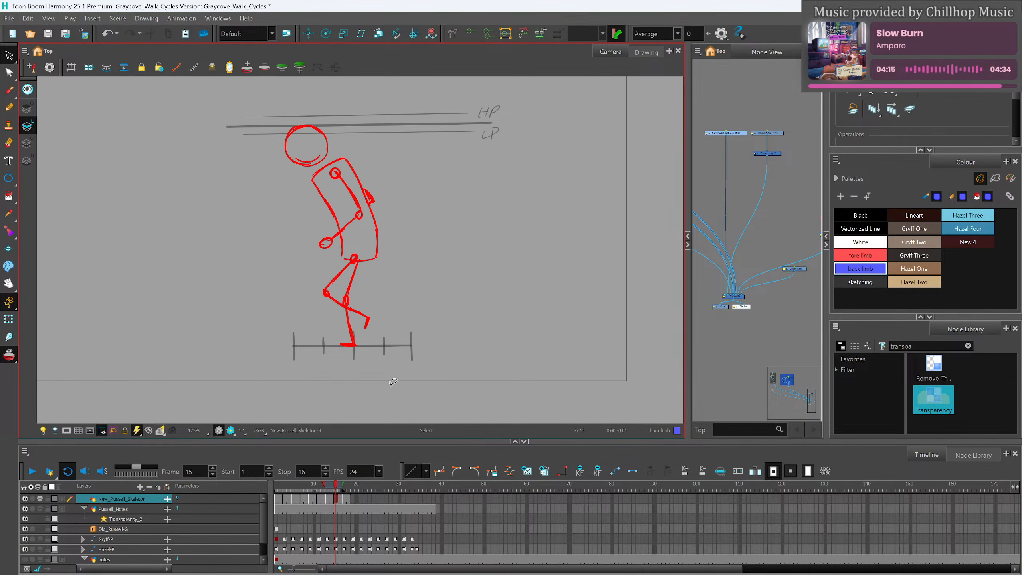
scroll(399, 391, down, 3)
scroll(403, 407, down, 1)
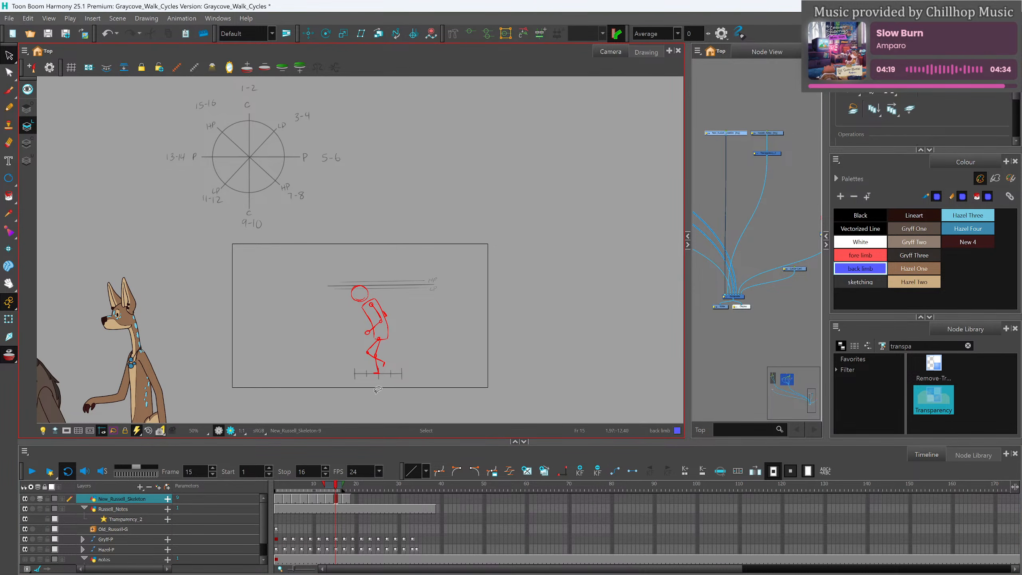
scroll(378, 379, up, 1)
scroll(378, 379, up, 1)
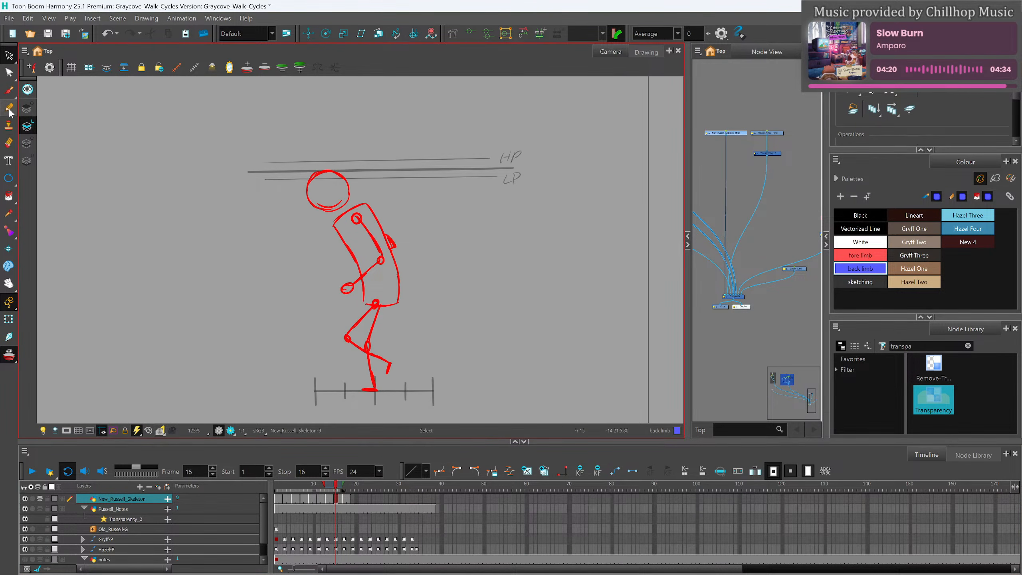
click(9, 109)
click(861, 282)
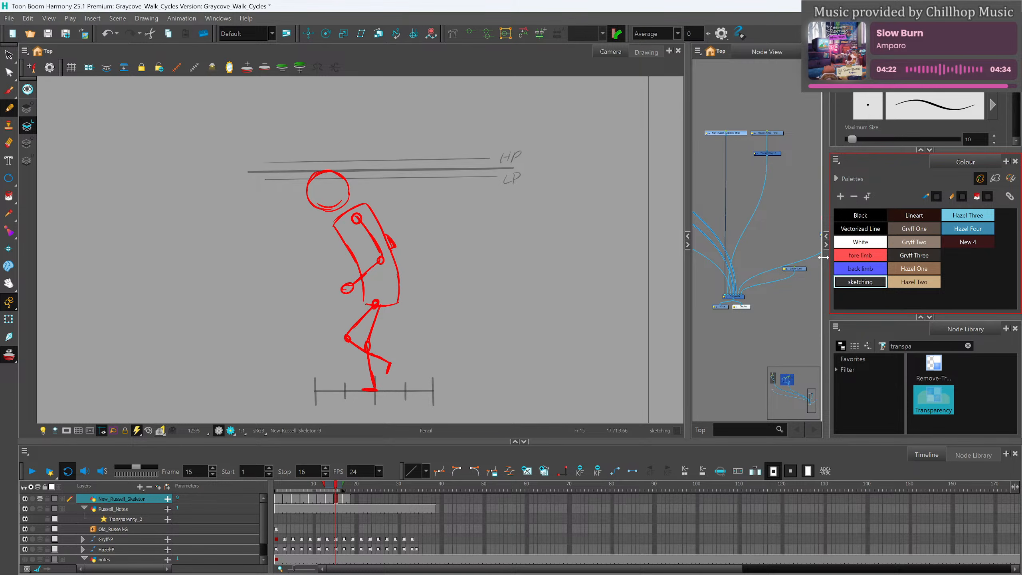
mouse_move(327, 162)
mouse_down()
mouse_move(324, 201)
mouse_move(309, 187)
mouse_move(333, 197)
mouse_move(308, 182)
mouse_move(340, 191)
mouse_move(317, 165)
mouse_move(345, 173)
mouse_move(329, 162)
mouse_move(347, 182)
mouse_move(316, 196)
mouse_move(358, 197)
mouse_move(335, 214)
mouse_move(361, 293)
mouse_move(396, 284)
mouse_up()
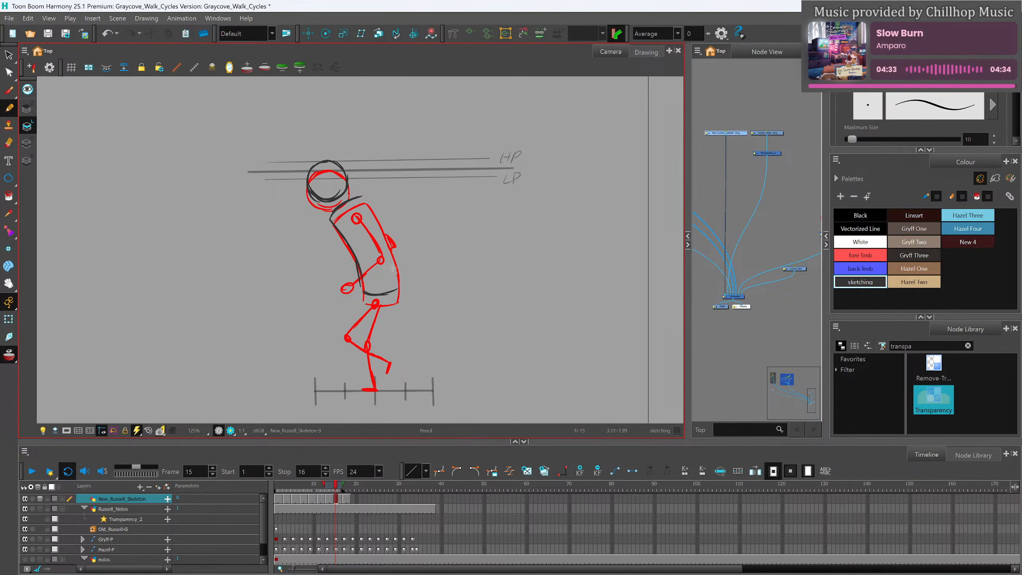
drag(363, 196, 394, 270)
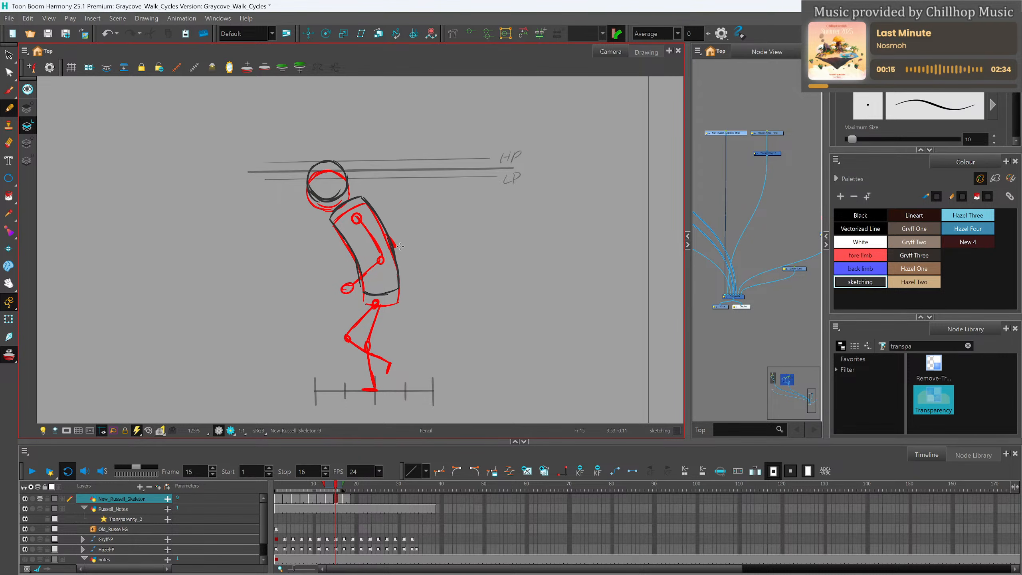
Draw the high pose's supporting back leg in the back limb colour, with its foot on the ground guide's fourth mark.
click(857, 256)
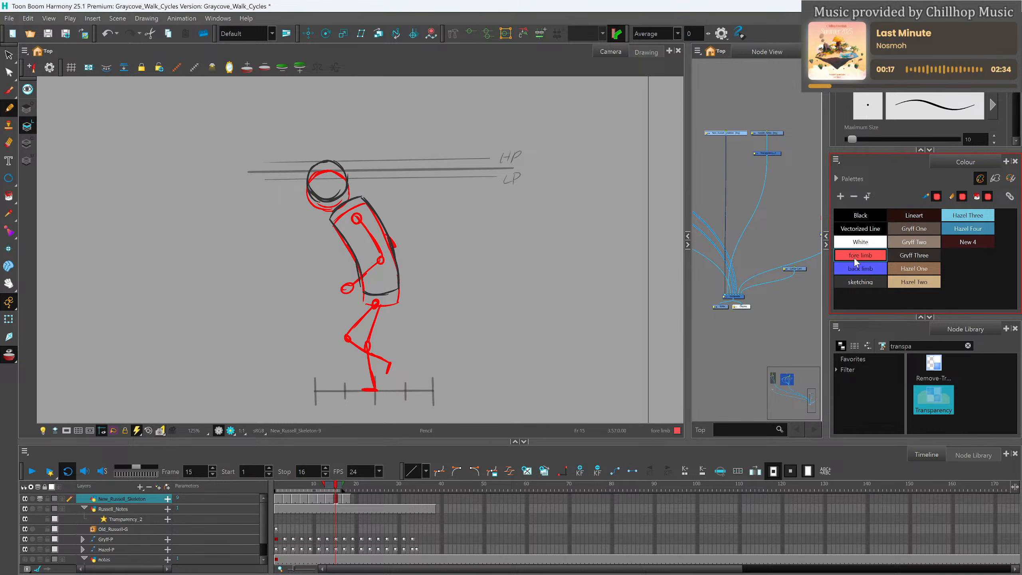
click(328, 487)
drag(329, 487, 339, 492)
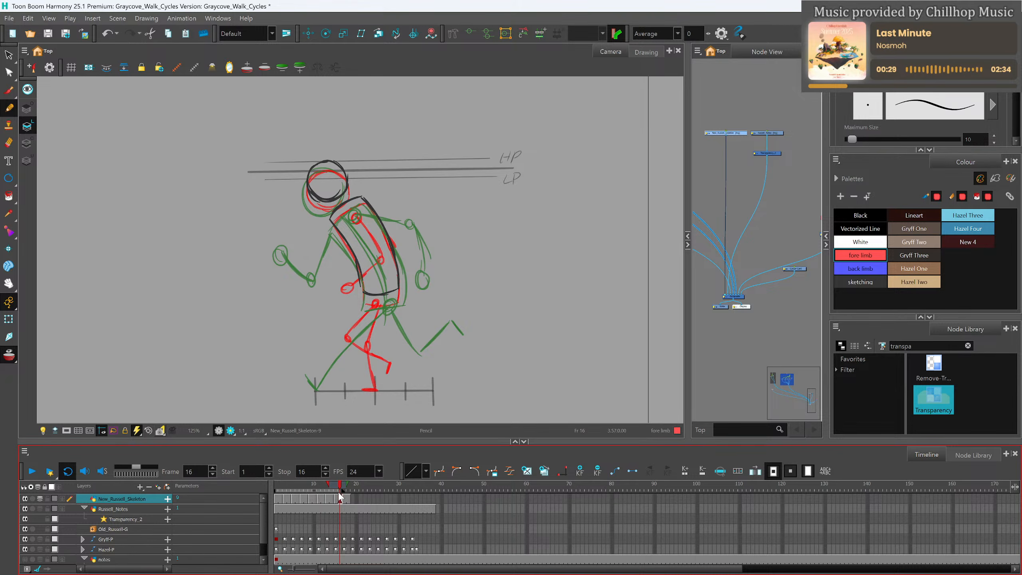
click(861, 268)
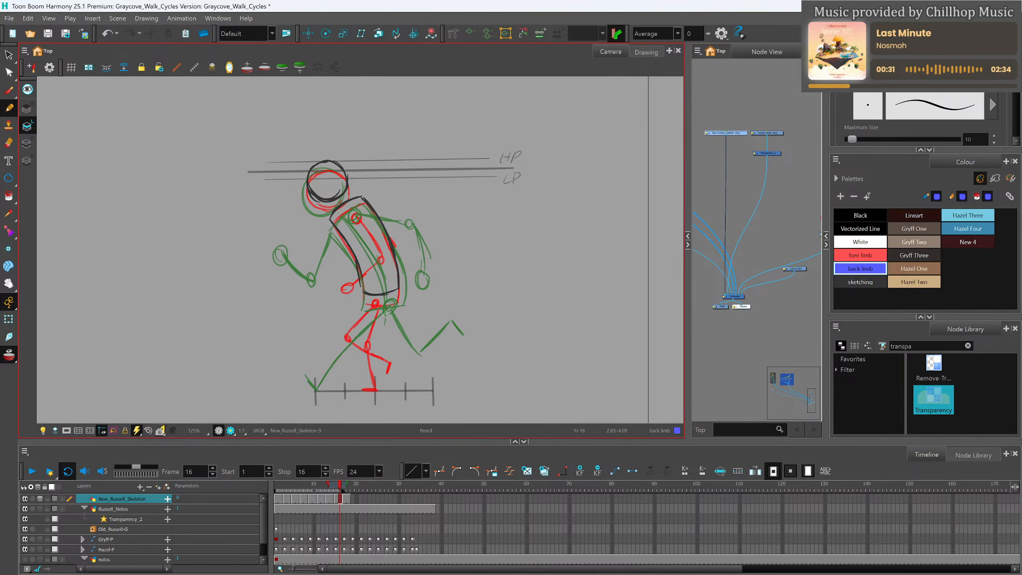
drag(399, 372, 403, 387)
mouse_move(384, 291)
mouse_down()
mouse_move(391, 353)
mouse_move(385, 341)
mouse_move(405, 390)
mouse_move(392, 391)
mouse_up()
click(869, 253)
drag(340, 486, 340, 486)
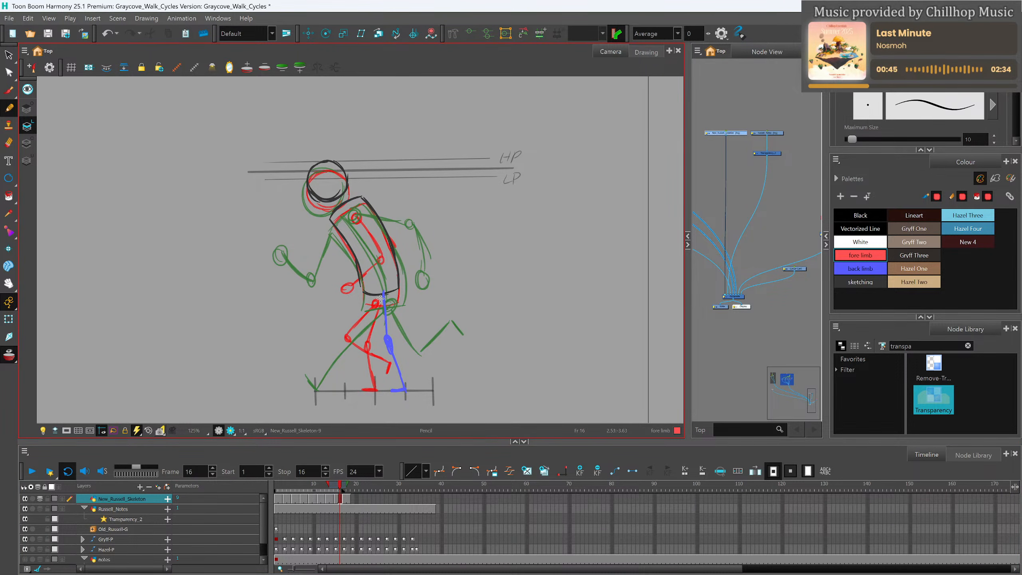
Select the high pose's torso outline, lower its upper edge slightly, and compare the result with the frame 14 pose.
click(9, 55)
click(365, 199)
shift+click(351, 200)
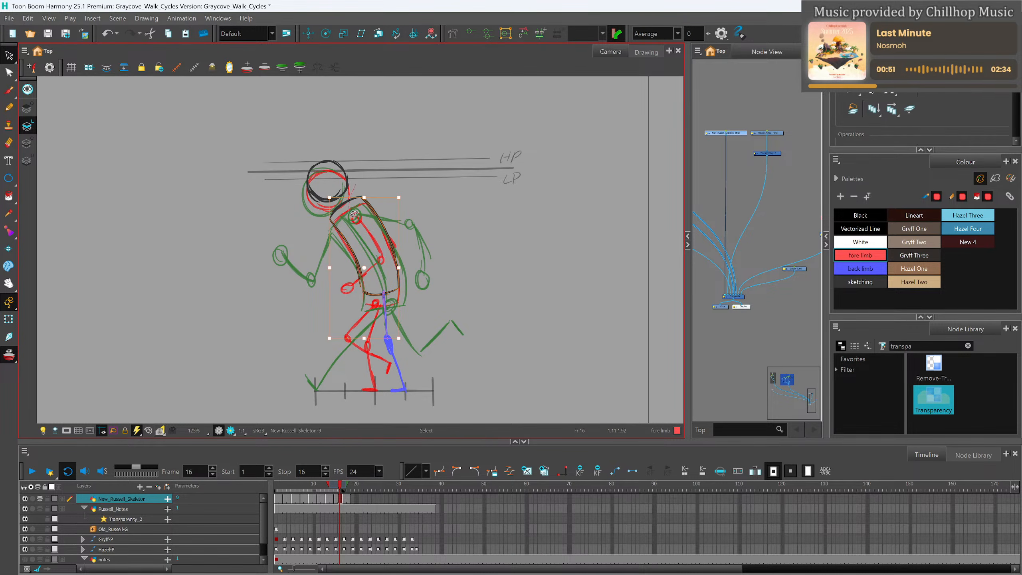
drag(364, 196, 364, 200)
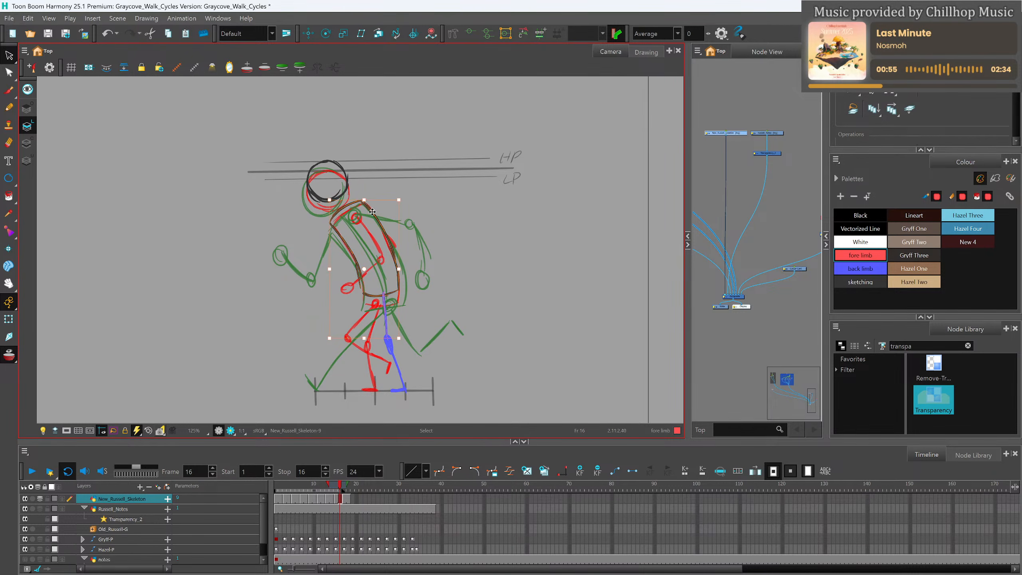
click(462, 228)
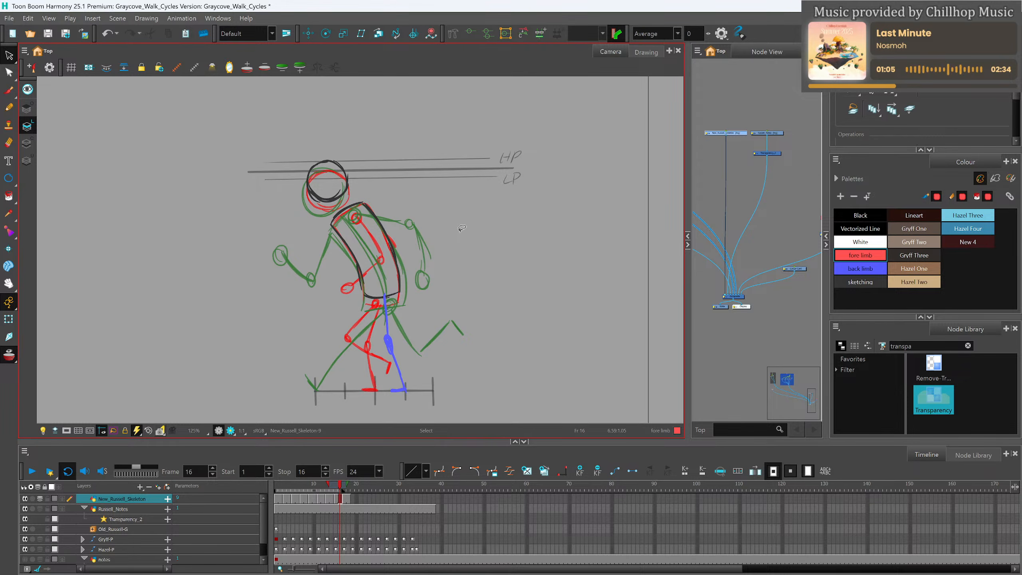
drag(342, 490, 330, 492)
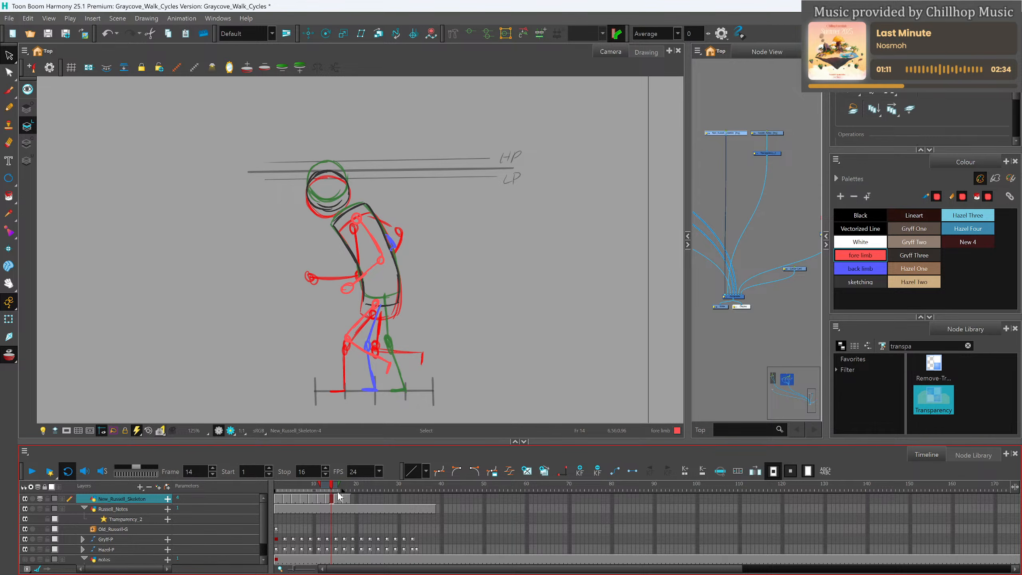
click(339, 498)
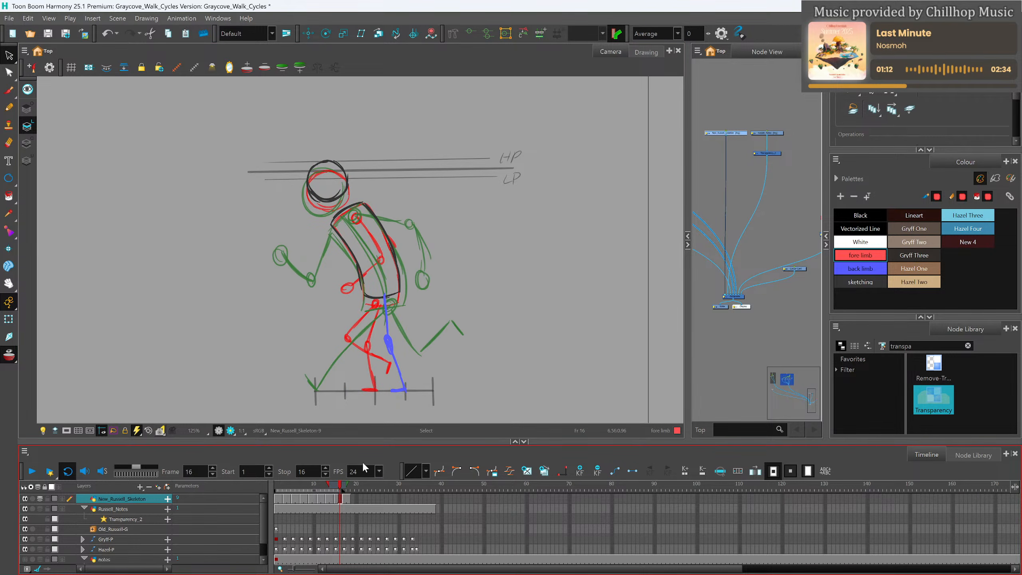
click(484, 300)
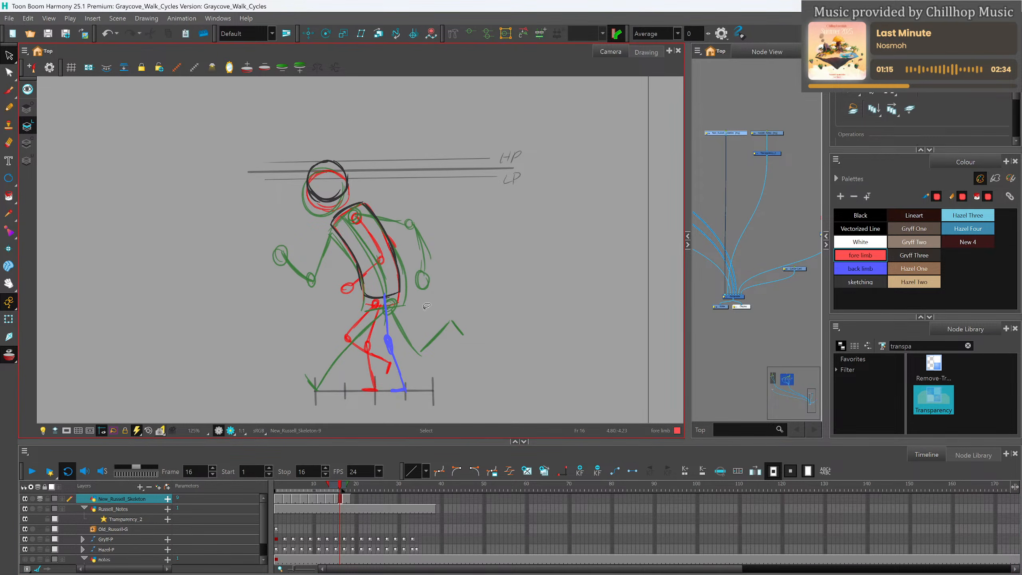
mouse_move(340, 489)
mouse_down()
mouse_move(331, 490)
mouse_move(341, 490)
mouse_up()
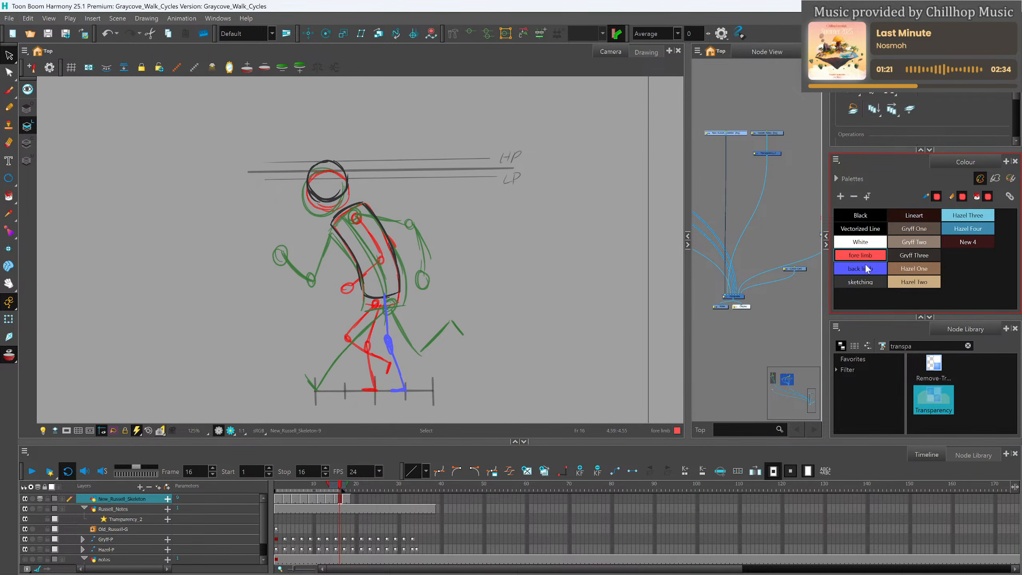
Draw the high pose's front leg in the fore limb colour, from the hip through a bent knee to a foot lifted above the ground guide.
click(10, 107)
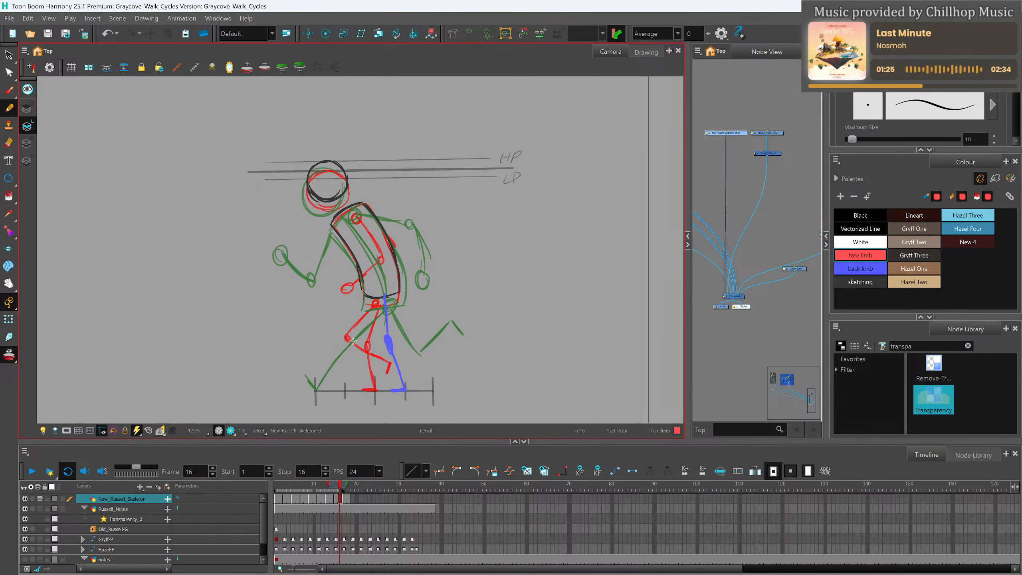
click(381, 296)
mouse_move(383, 293)
mouse_down()
mouse_move(353, 335)
mouse_move(382, 299)
mouse_up()
key(ctrl+z)
drag(349, 337, 357, 379)
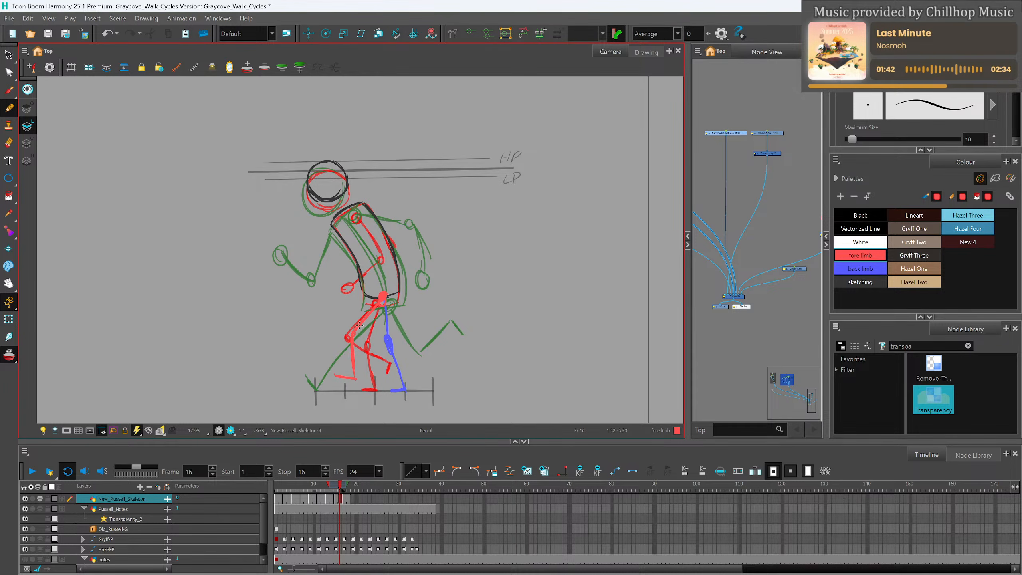
mouse_move(358, 327)
mouse_down()
mouse_move(383, 299)
mouse_move(354, 322)
mouse_up()
mouse_move(354, 321)
mouse_down()
mouse_move(376, 304)
mouse_move(353, 325)
mouse_move(355, 373)
mouse_up()
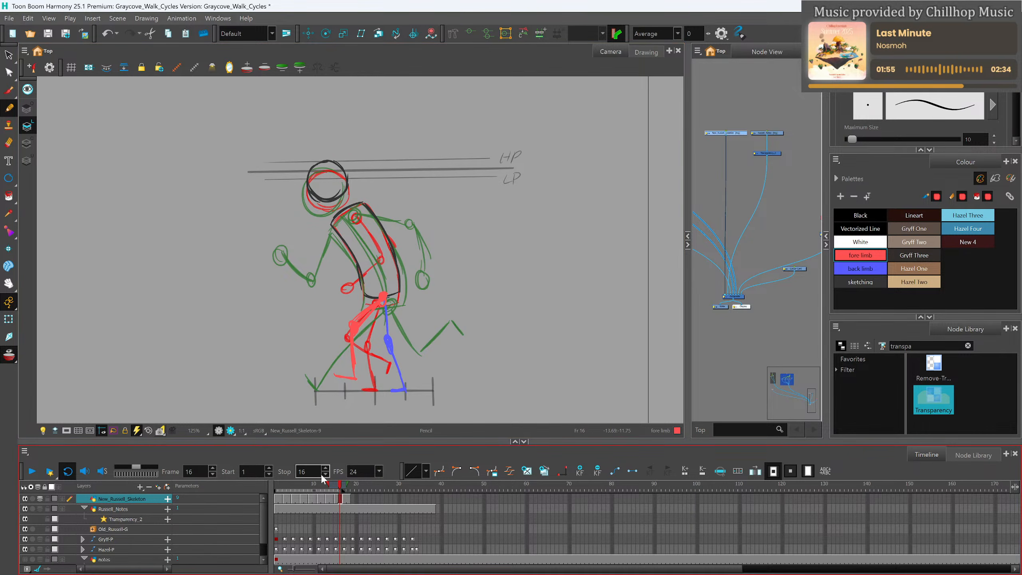
Check the neighbouring poses and draw the front arm on frame 16 in the fore limb colour, with its elbow at the torso's back edge.
click(332, 499)
click(343, 497)
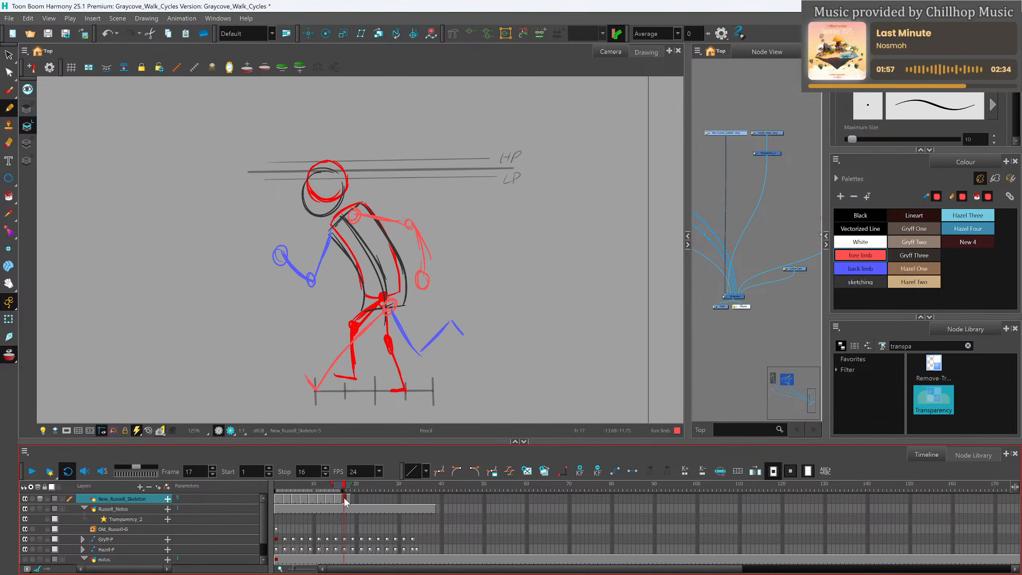
click(339, 498)
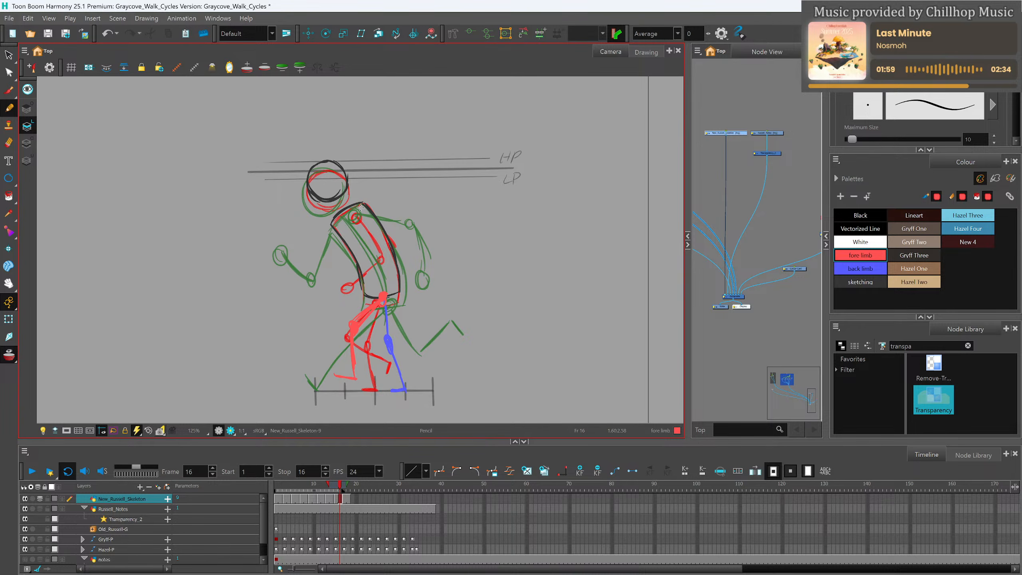
mouse_move(356, 205)
mouse_down()
mouse_move(393, 232)
mouse_move(385, 278)
mouse_up()
drag(395, 231, 394, 232)
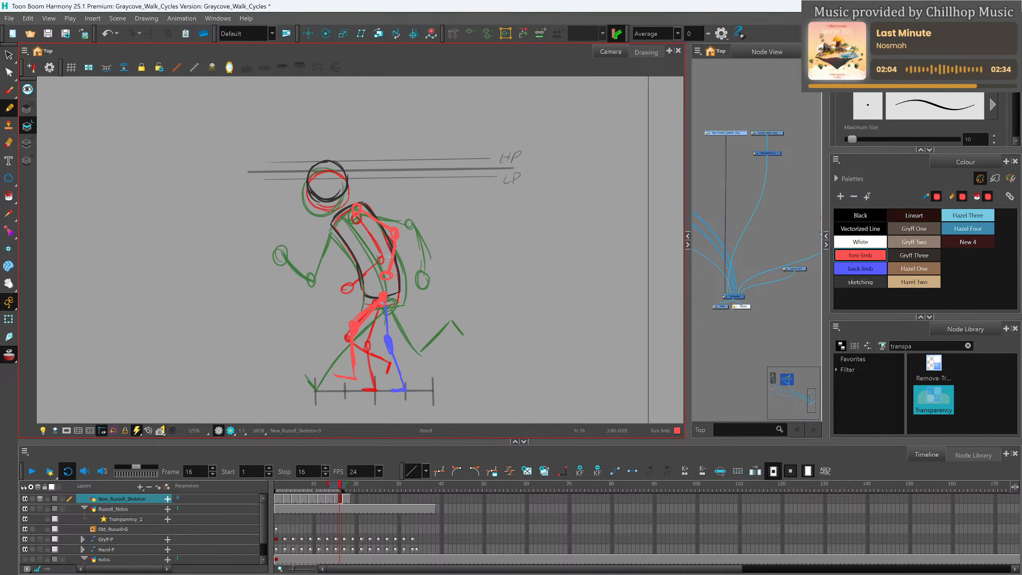
Draw the high pose's back forearm and hand extending ahead of the torso in the back limb colour, and return to frame 1.
click(882, 273)
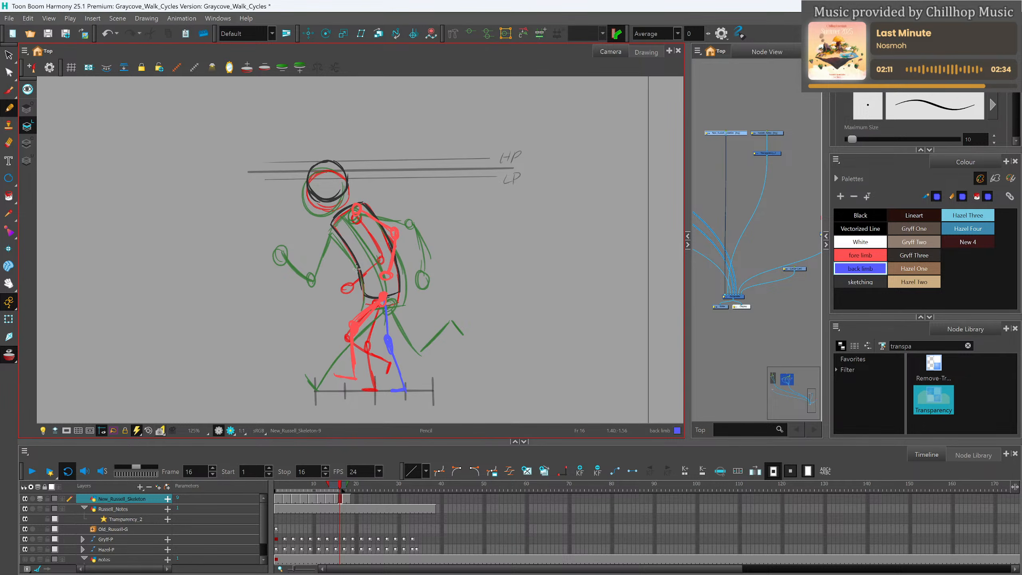
mouse_move(357, 267)
mouse_down()
mouse_move(354, 277)
mouse_move(357, 268)
mouse_move(323, 264)
mouse_up()
mouse_move(322, 264)
mouse_down()
mouse_move(355, 272)
mouse_move(315, 263)
mouse_up()
drag(316, 263, 320, 267)
click(345, 488)
drag(345, 488, 276, 489)
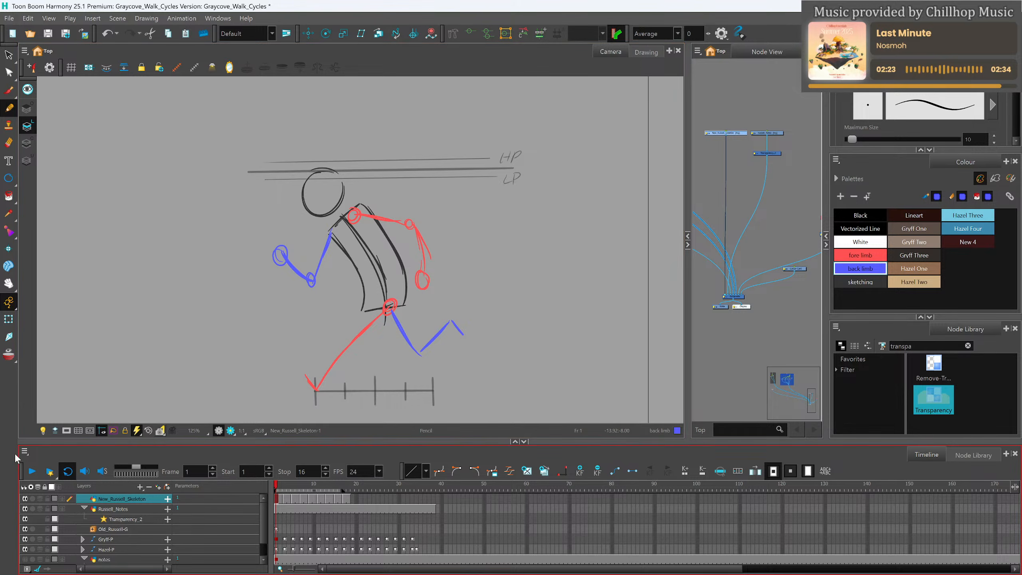
Play the skeleton walk cycle, set the playback rate to 12 FPS, and play it again.
click(49, 470)
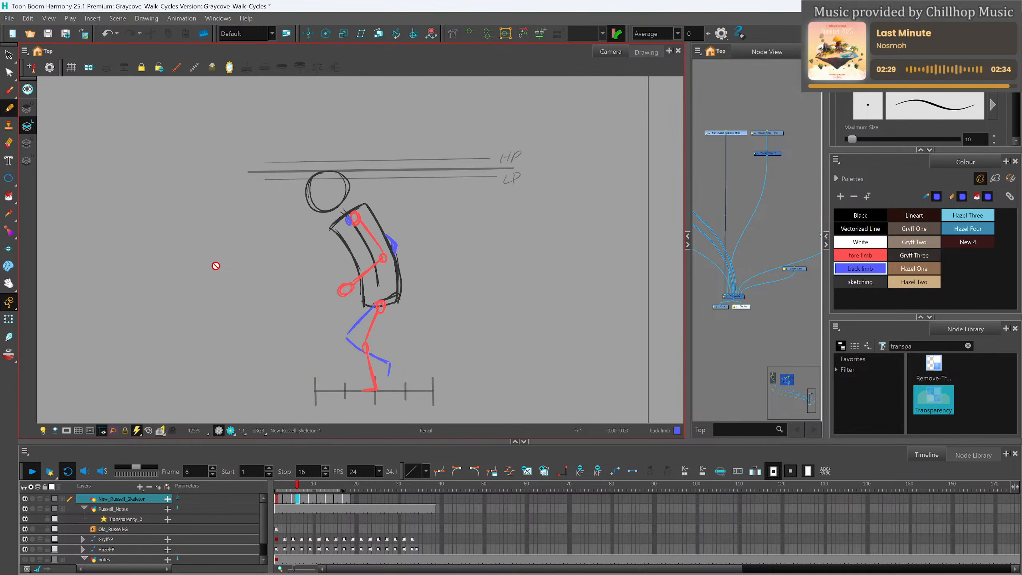
click(51, 472)
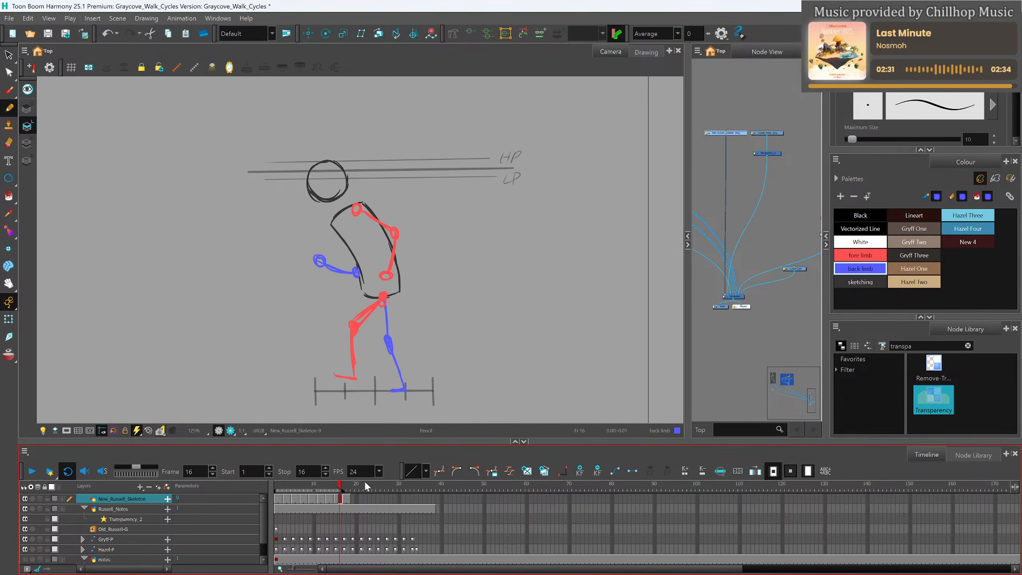
click(379, 472)
click(371, 502)
click(32, 471)
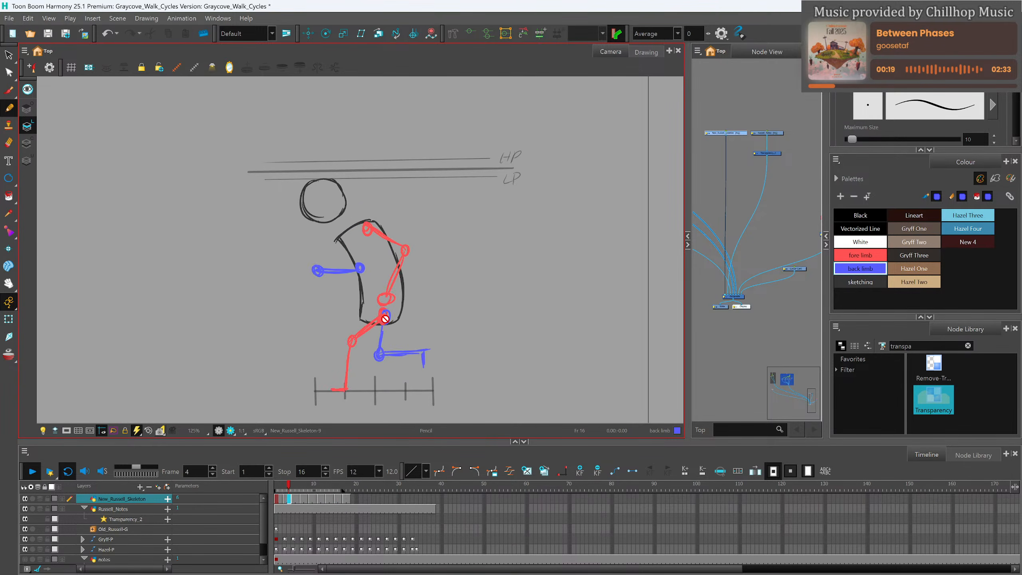
click(34, 473)
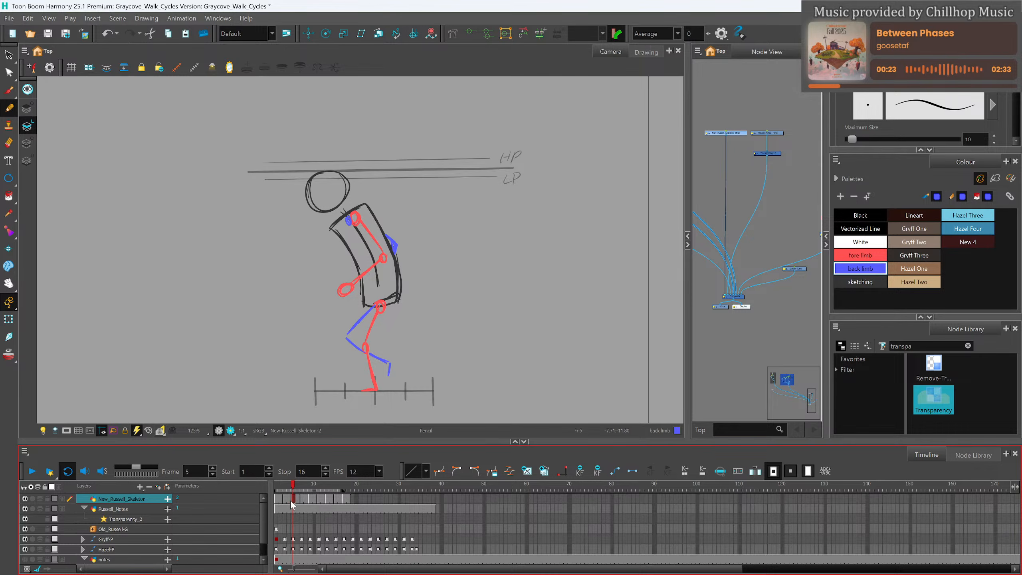
On frame 1, shift the front leg's hip joint forward to the lower front corner of the torso.
click(277, 498)
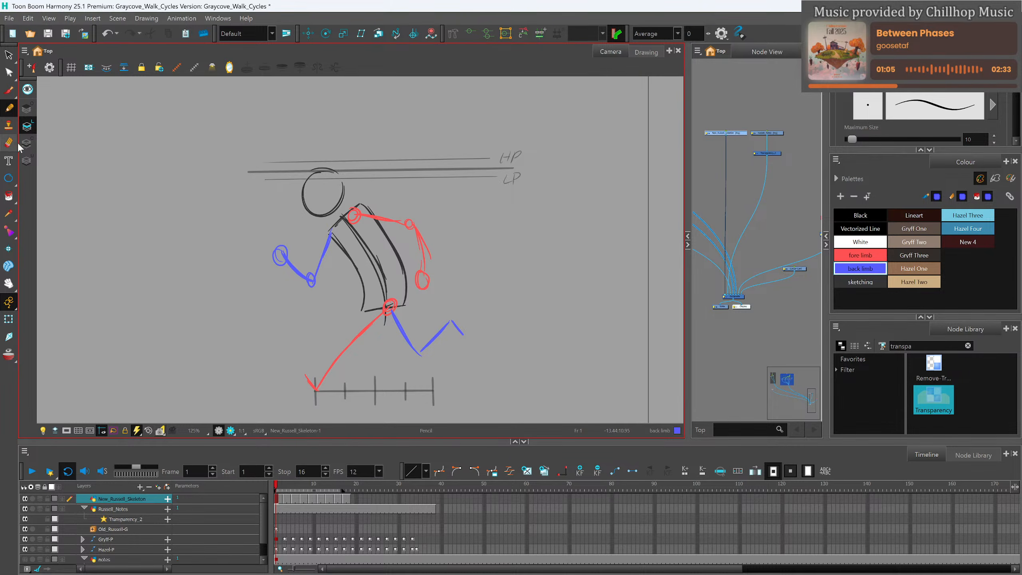
click(9, 55)
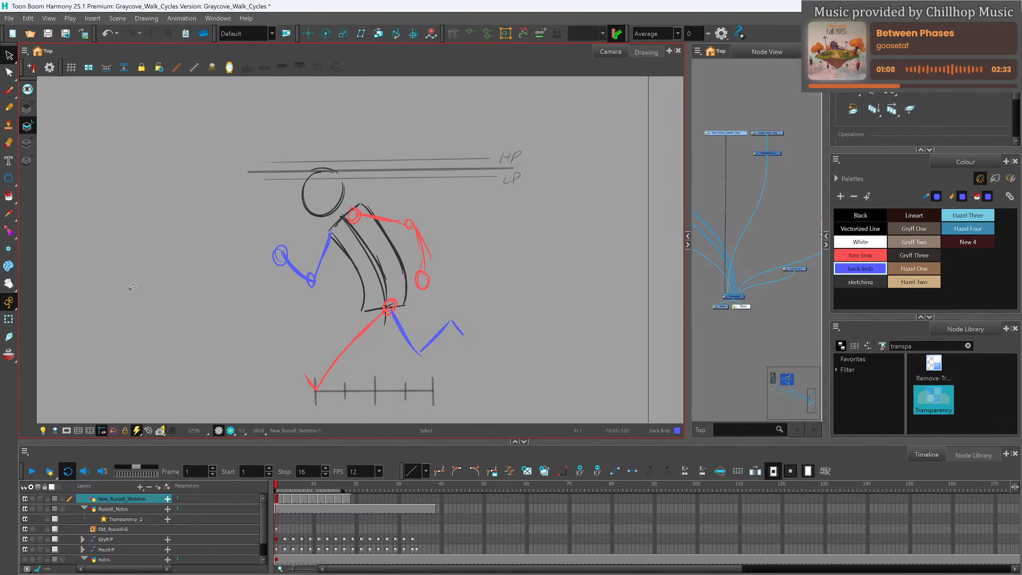
click(380, 315)
mouse_move(392, 304)
mouse_down()
mouse_move(400, 298)
mouse_move(373, 305)
mouse_move(397, 294)
mouse_move(380, 314)
mouse_move(386, 298)
mouse_move(368, 312)
mouse_move(386, 316)
mouse_move(376, 302)
mouse_up()
click(425, 287)
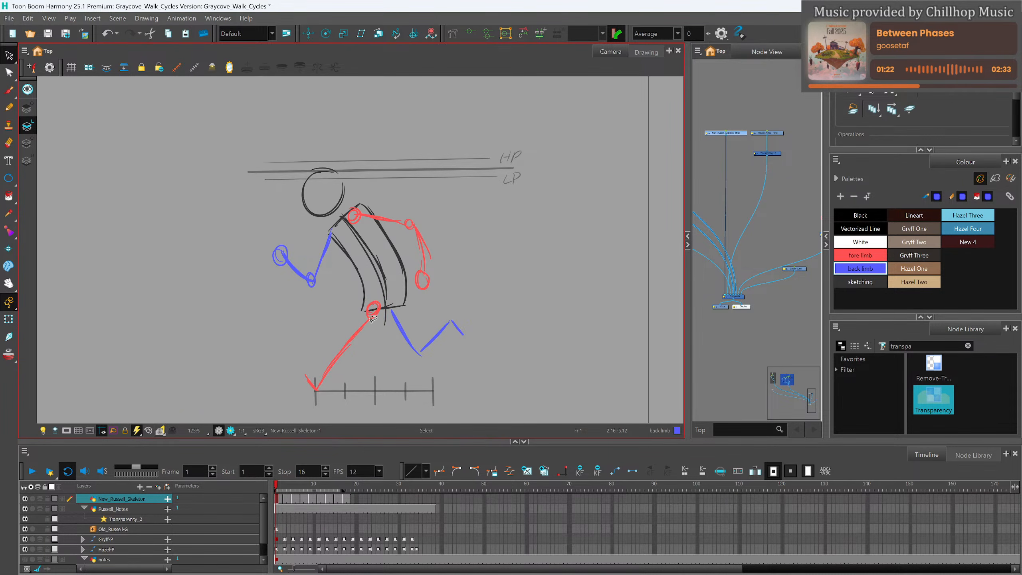
Clear the old skeleton drawing on frames 17 and 18 and paste in a copy of the adjusted frame 1 pose.
click(301, 469)
mouse_move(277, 486)
mouse_down()
mouse_move(353, 497)
mouse_move(345, 498)
mouse_up()
drag(396, 296, 383, 320)
mouse_move(483, 250)
mouse_down()
mouse_move(486, 229)
mouse_move(258, 375)
mouse_move(490, 290)
mouse_up()
key(Delete)
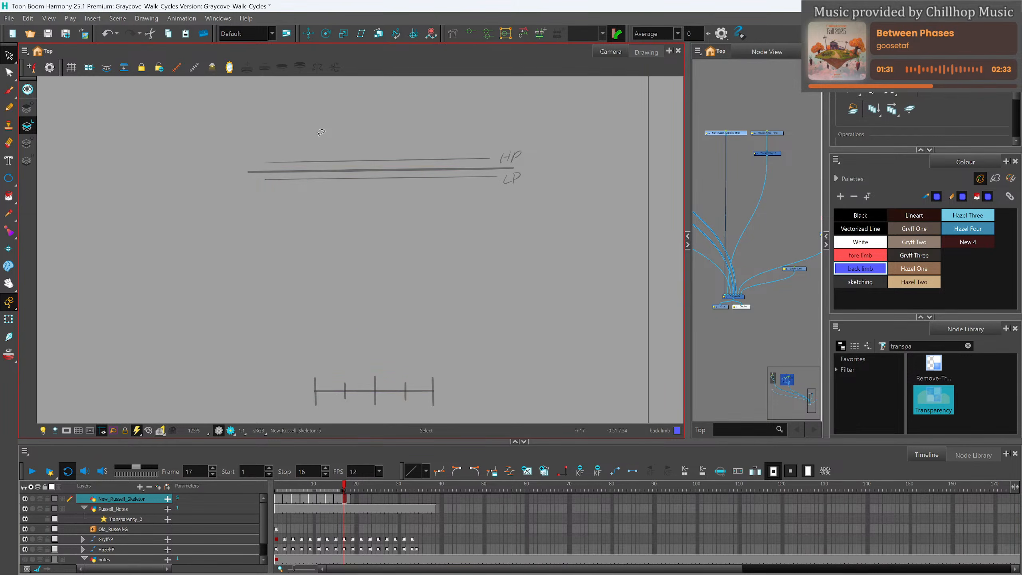
click(276, 498)
key(ctrl+a)
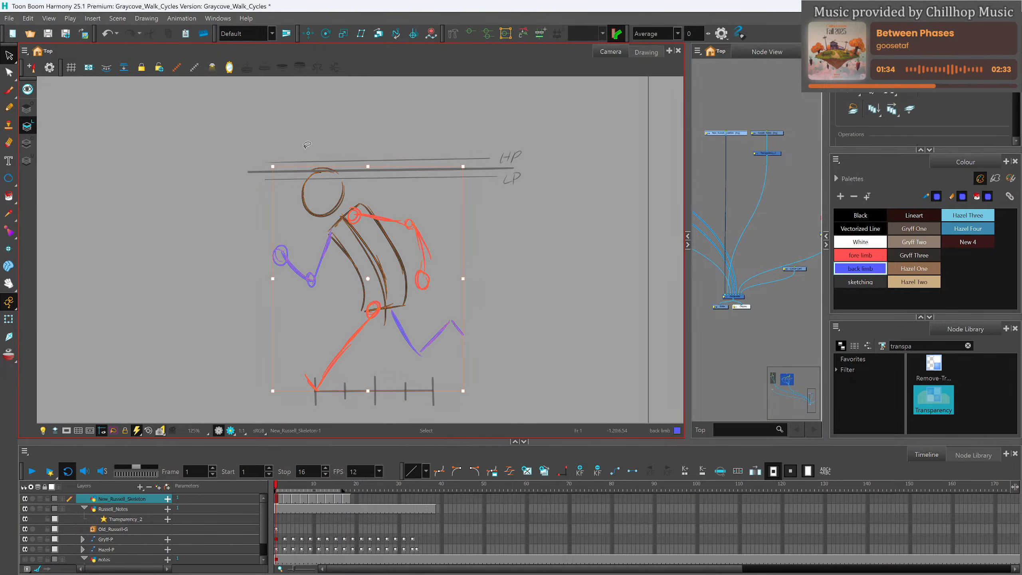
click(348, 499)
key(ctrl+v)
click(552, 322)
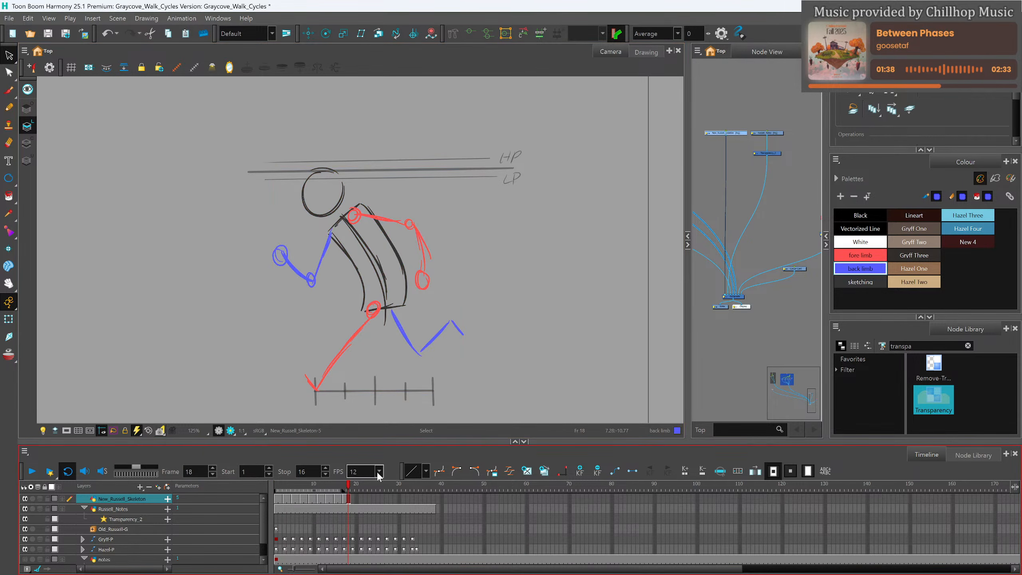
Compare the end of the cycle with its start, and play the walk from frame 1.
click(340, 497)
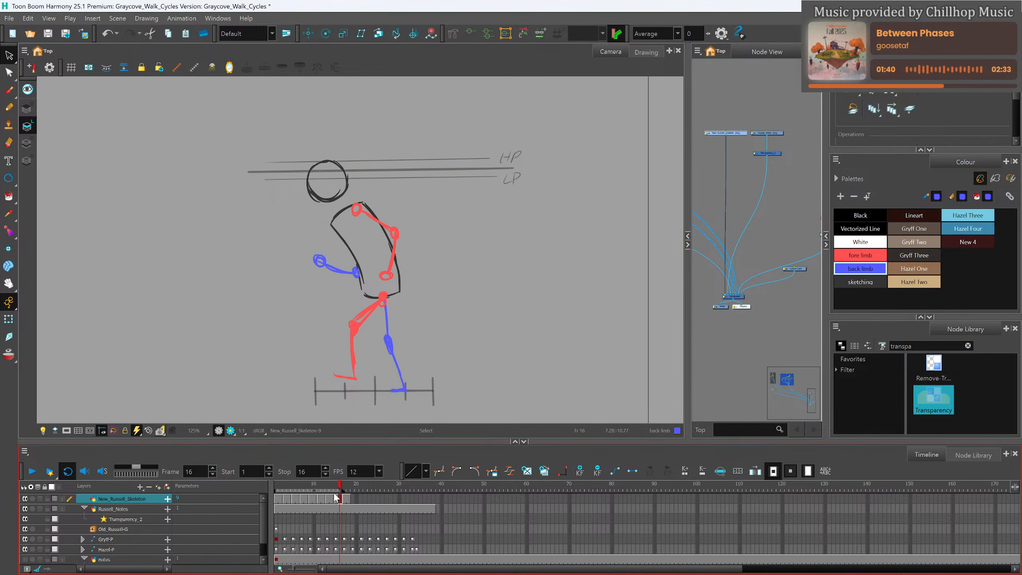
drag(343, 483, 275, 491)
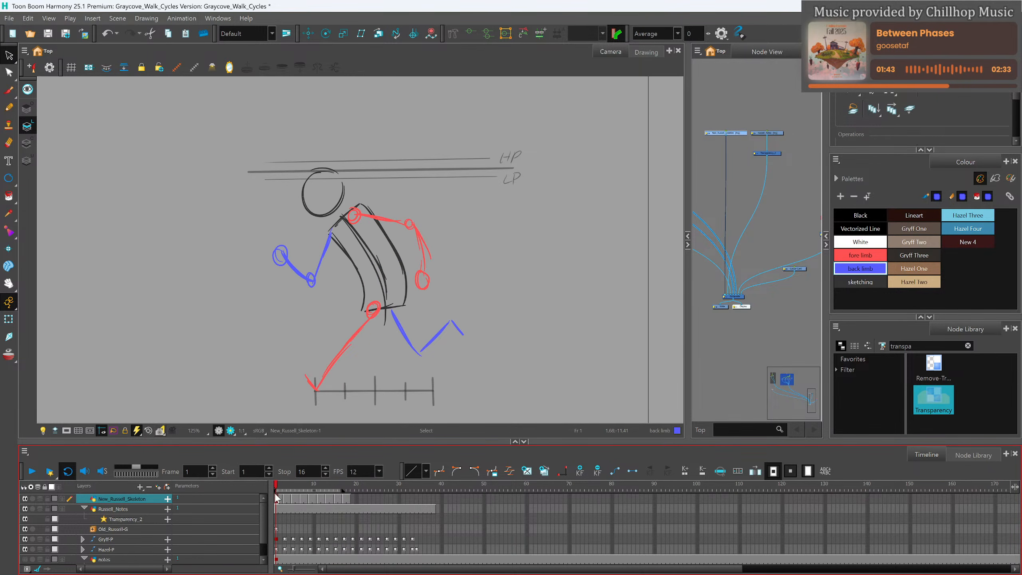
click(32, 473)
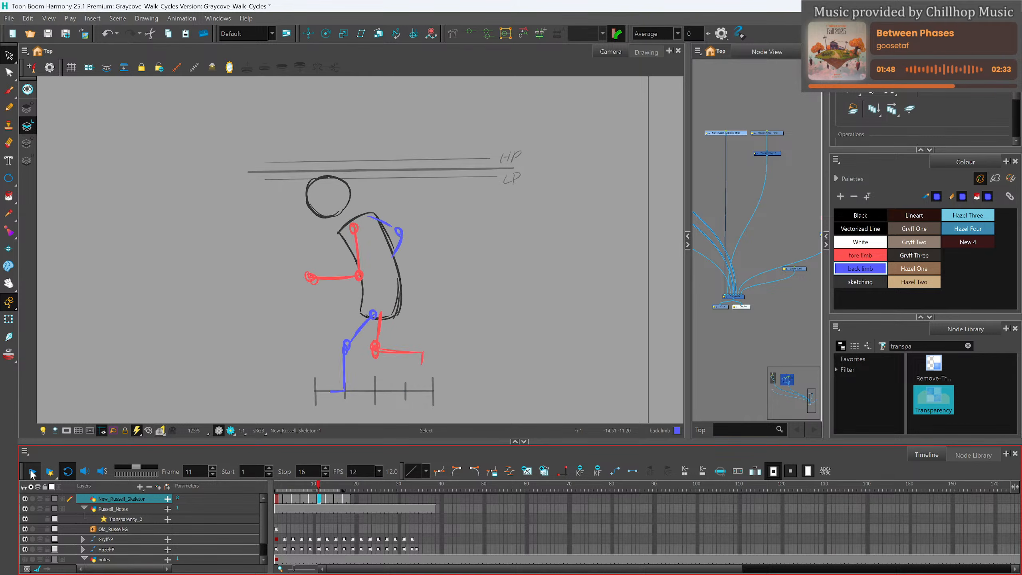
click(32, 472)
On frame 4, shift the front leg's hip joint, thigh and knee slightly forward.
mouse_move(300, 487)
mouse_down()
mouse_move(275, 492)
mouse_move(287, 495)
mouse_up()
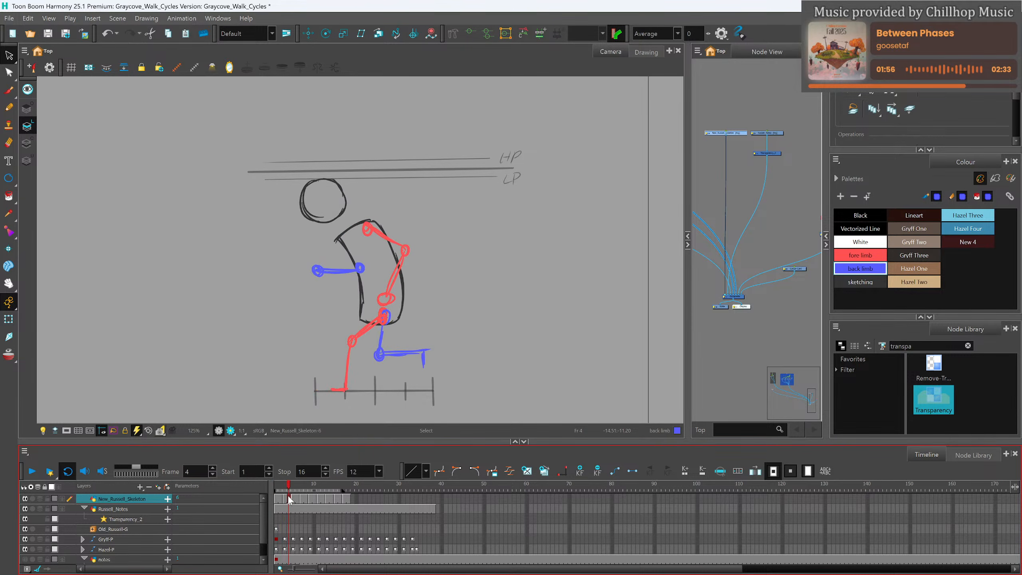
drag(358, 390, 393, 319)
click(413, 308)
click(381, 325)
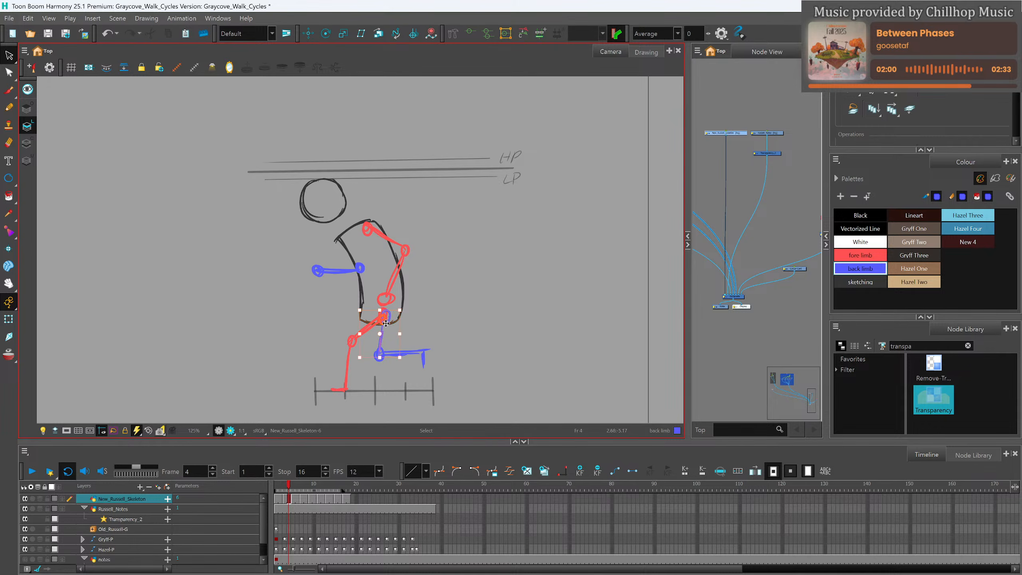
click(436, 302)
click(386, 318)
drag(380, 319, 375, 320)
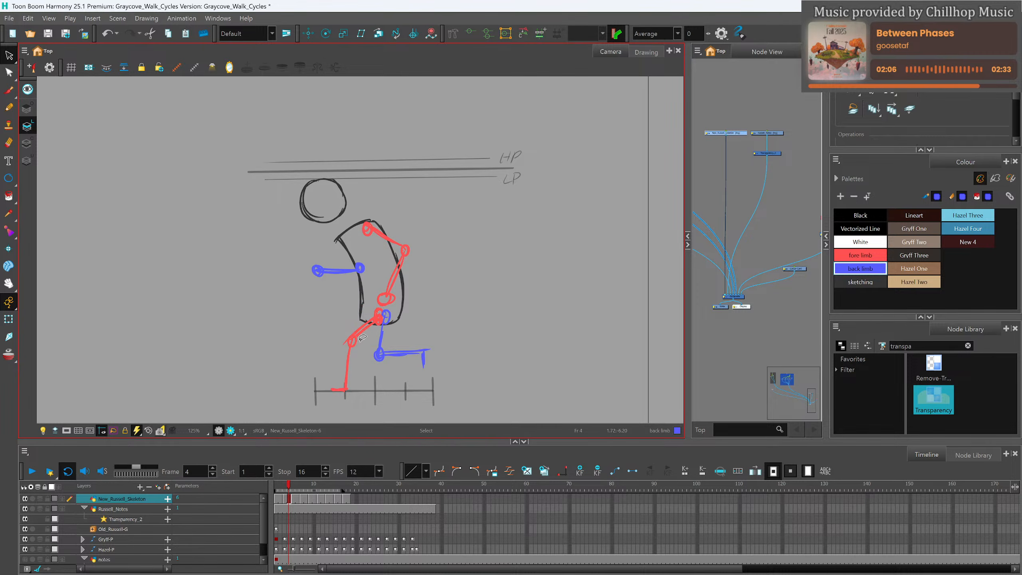
click(350, 364)
drag(366, 331, 364, 330)
click(437, 305)
Step back and forth through frames 1 to 18 to check the hip and leg placement across the poses.
mouse_move(296, 479)
mouse_down()
mouse_move(353, 494)
mouse_move(276, 509)
mouse_up()
click(372, 303)
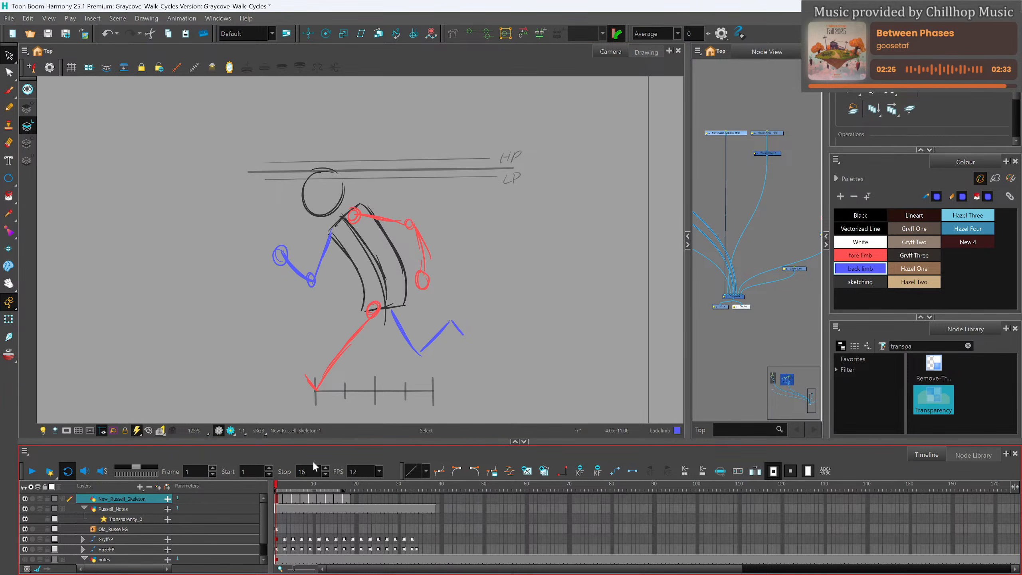
key(period)
key(period)
key(period)
key(period)
key(period)
key(period)
key(period)
key(period)
key(period)
key(period)
key(period)
key(period)
key(period)
key(period)
key(period)
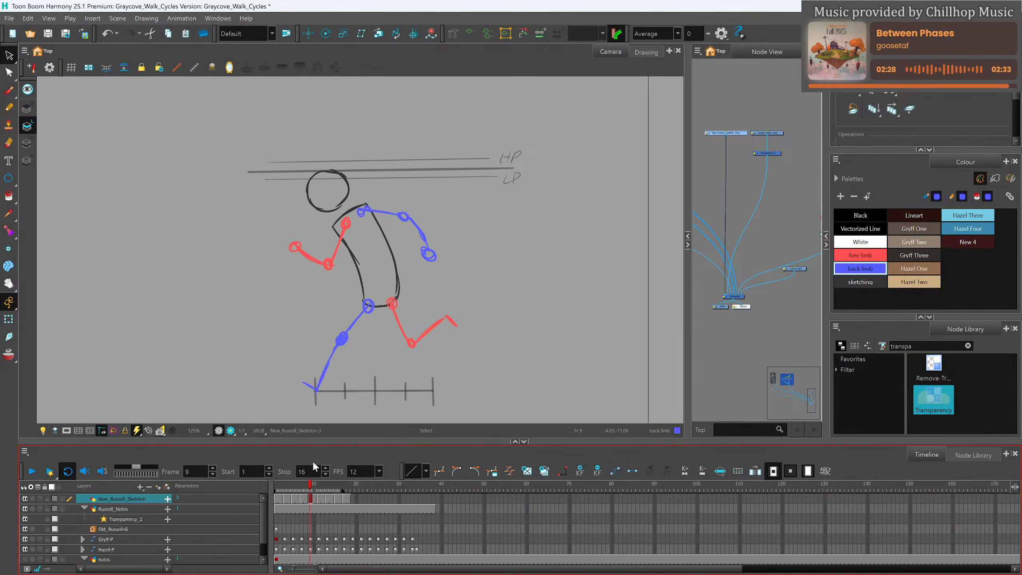
key(period)
key(period)
key(period)
key(period)
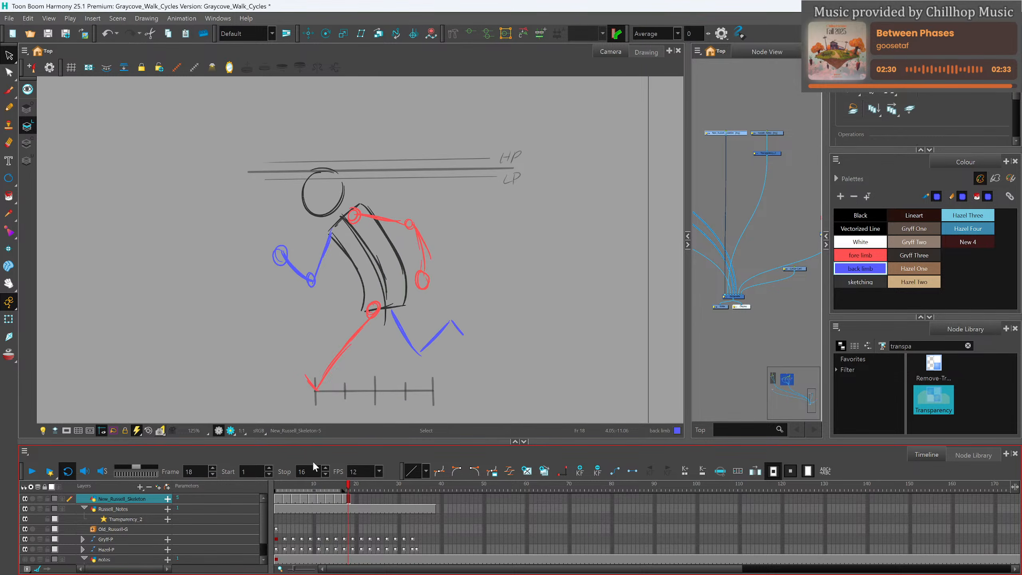
key(comma)
key(comma)
key(comma)
key(comma)
key(comma)
key(comma)
key(comma)
key(comma)
key(comma)
key(comma)
key(comma)
key(comma)
key(comma)
key(comma)
key(comma)
key(comma)
key(comma)
key(comma)
key(comma)
key(period)
key(period)
key(period)
key(period)
key(period)
key(period)
key(period)
key(period)
key(period)
key(period)
key(period)
key(period)
key(period)
key(period)
key(period)
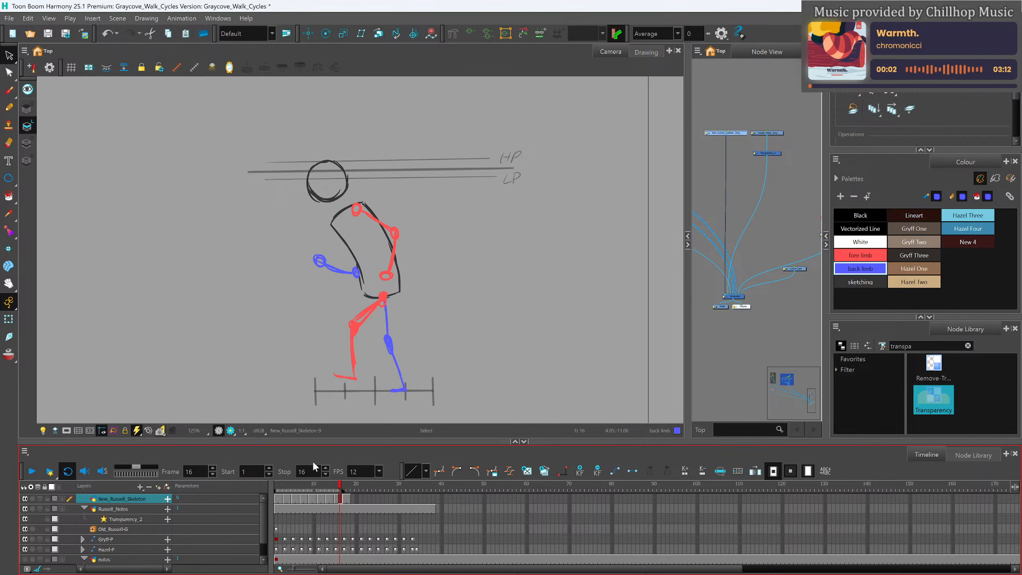
On frame 16, select the whole front leg including its foot and move it slightly forward.
mouse_move(375, 305)
mouse_down()
mouse_move(344, 332)
mouse_move(352, 371)
mouse_move(340, 359)
mouse_move(361, 371)
mouse_move(382, 298)
mouse_move(338, 335)
mouse_move(375, 311)
mouse_up()
click(411, 296)
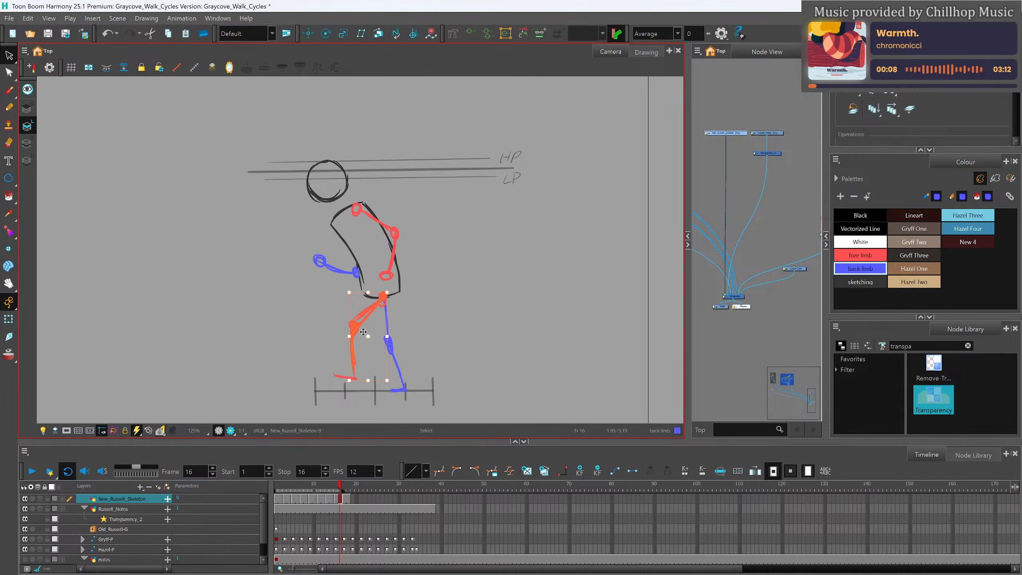
shift+click(342, 377)
drag(370, 310, 364, 310)
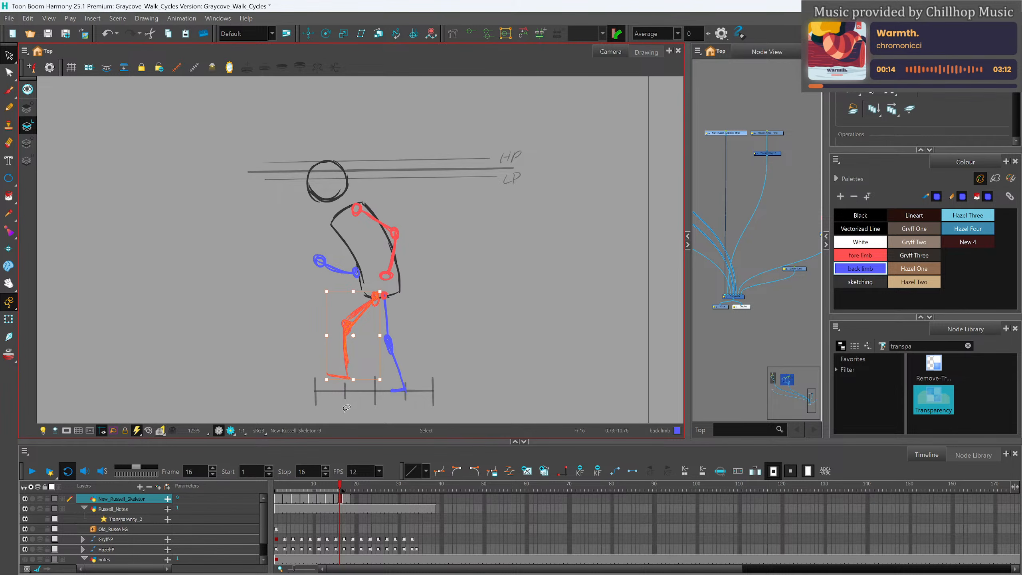
click(346, 390)
On frame 4, move the back leg with its hip joint slightly forward and shorten its lower leg.
mouse_move(340, 488)
mouse_down()
mouse_move(275, 496)
mouse_move(291, 497)
mouse_up()
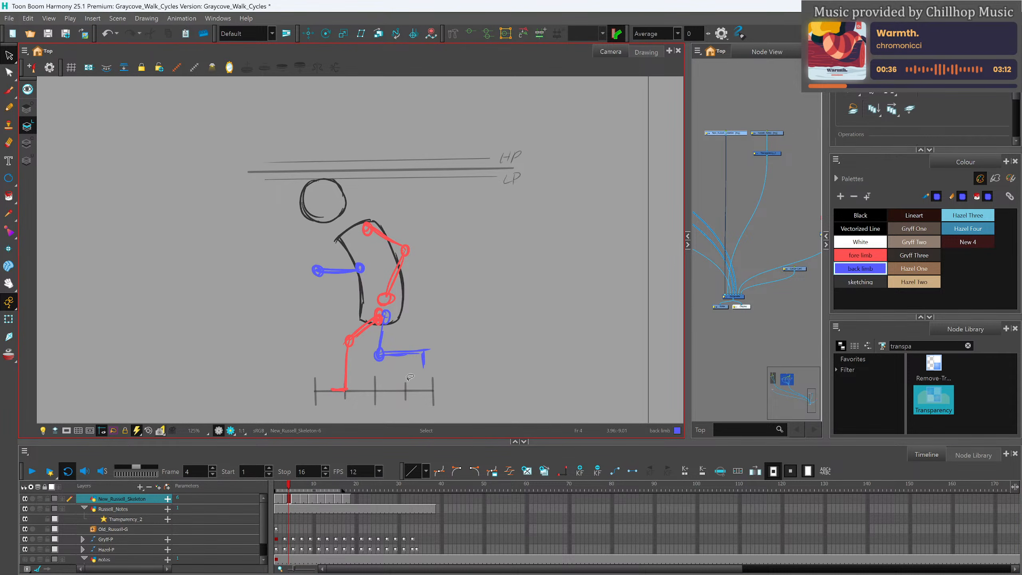
drag(399, 330, 396, 329)
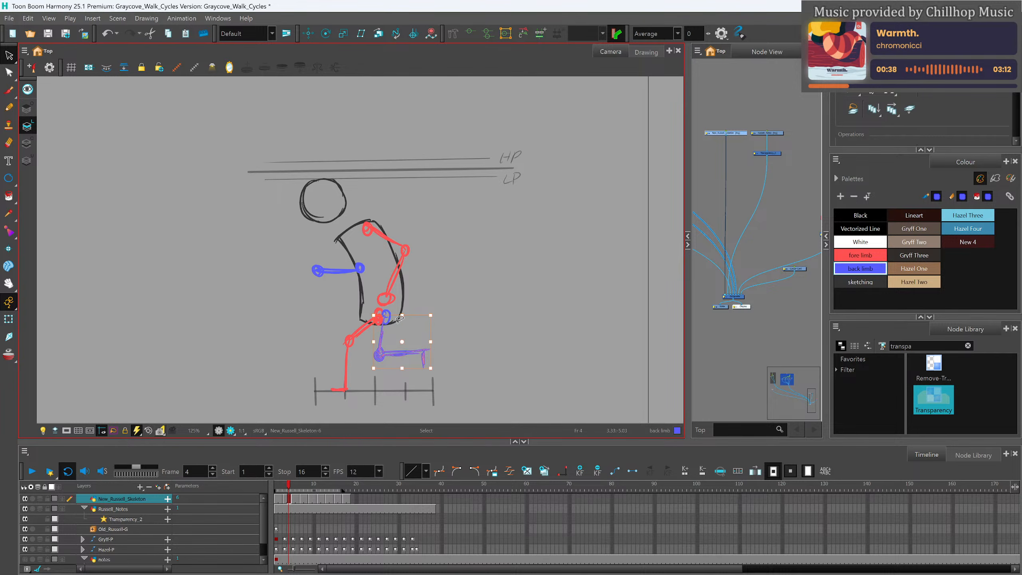
shift+click(390, 312)
mouse_move(389, 355)
mouse_down()
mouse_move(395, 366)
mouse_move(423, 350)
mouse_move(417, 356)
mouse_up()
click(439, 338)
click(448, 332)
On frame 5, bring the back leg's knee and foot closer in beneath the front of the body.
mouse_move(292, 483)
mouse_down()
mouse_move(284, 485)
mouse_move(292, 486)
mouse_up()
mouse_move(398, 368)
mouse_down()
mouse_move(385, 354)
mouse_move(382, 366)
mouse_up()
click(408, 339)
mouse_move(354, 333)
mouse_down()
mouse_move(389, 303)
mouse_move(360, 319)
mouse_up()
click(404, 310)
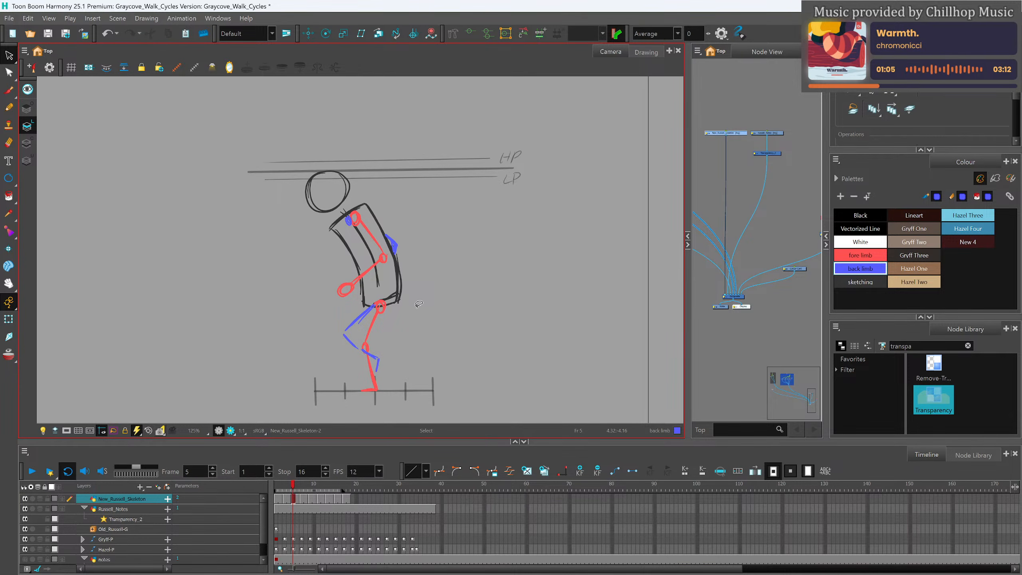
On frame 8, raise the back leg's lifted foot slightly and shift the lower leg forward.
click(303, 488)
mouse_move(303, 491)
mouse_down()
mouse_move(287, 490)
mouse_move(305, 490)
mouse_up()
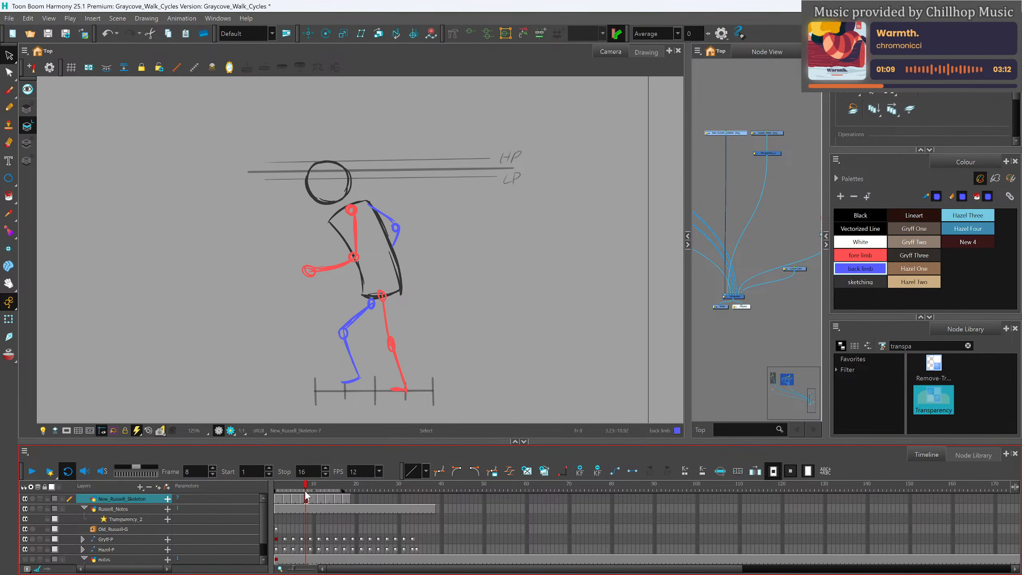
click(353, 368)
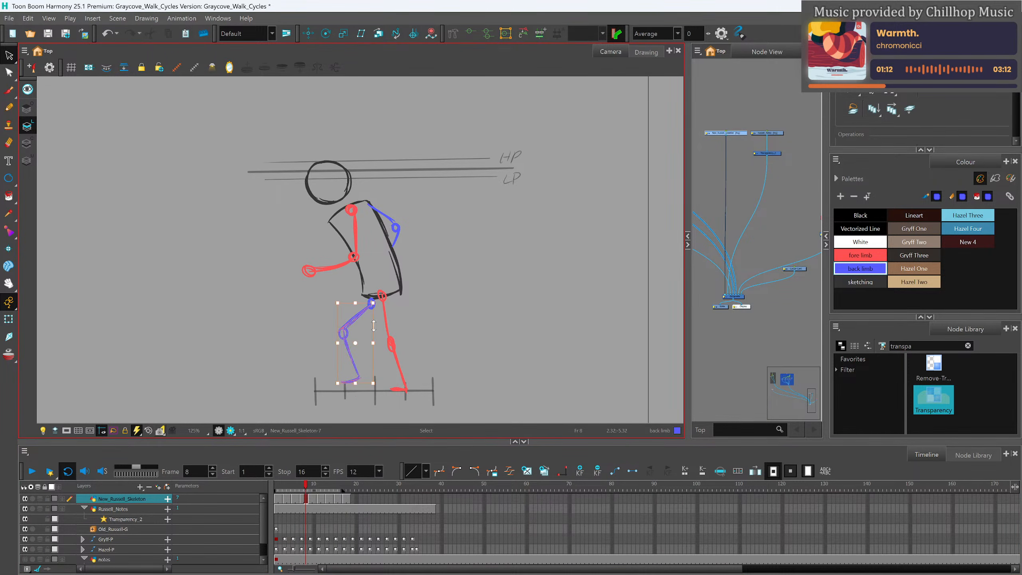
drag(356, 382, 357, 378)
drag(365, 362, 363, 361)
click(434, 333)
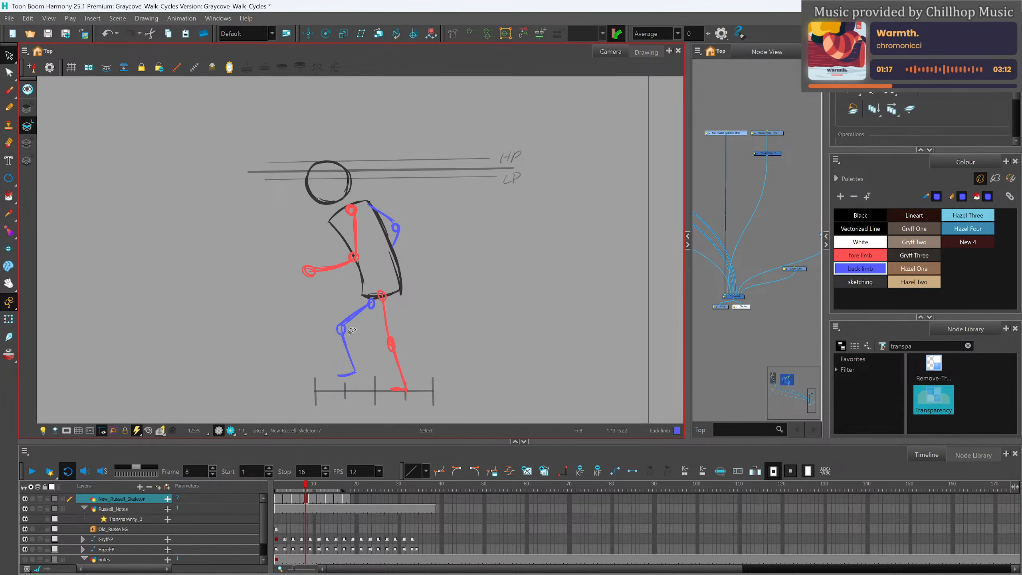
click(348, 339)
drag(364, 320, 368, 328)
click(370, 339)
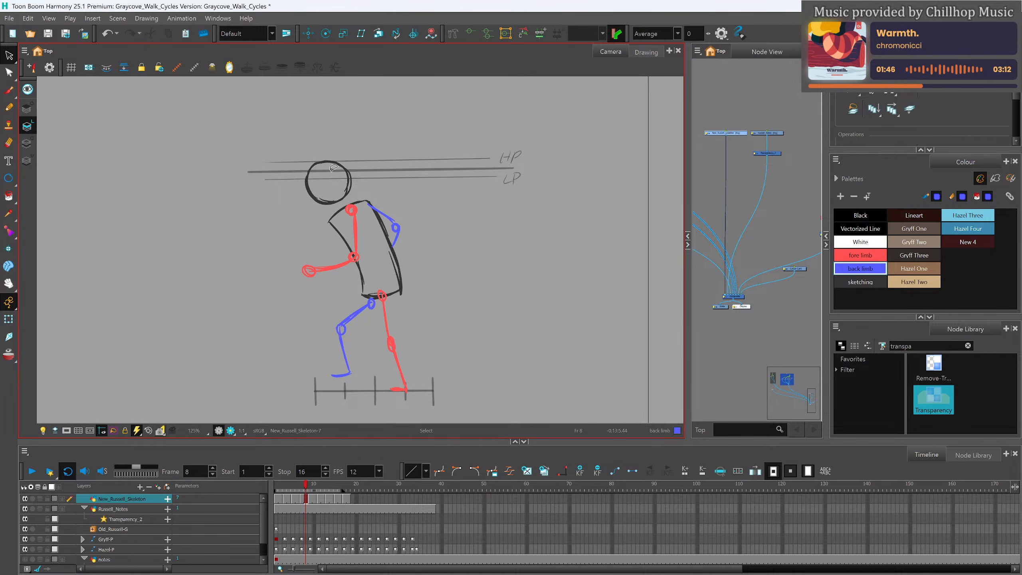
Step back and forth from frame 1 through the first half of the cycle to check the leg motion between poses.
scroll(392, 274, down, 1)
scroll(393, 275, up, 1)
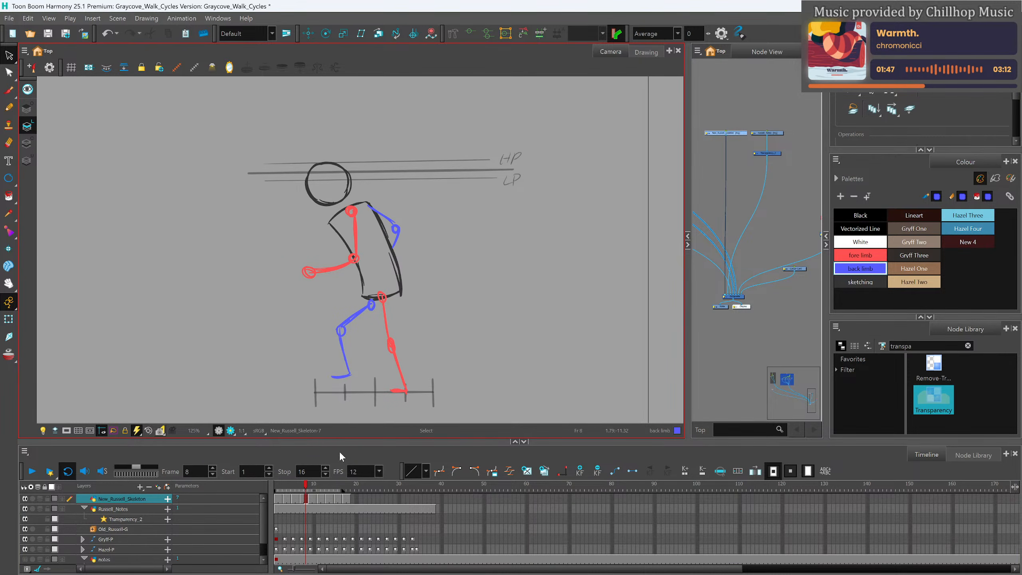
drag(309, 486, 270, 483)
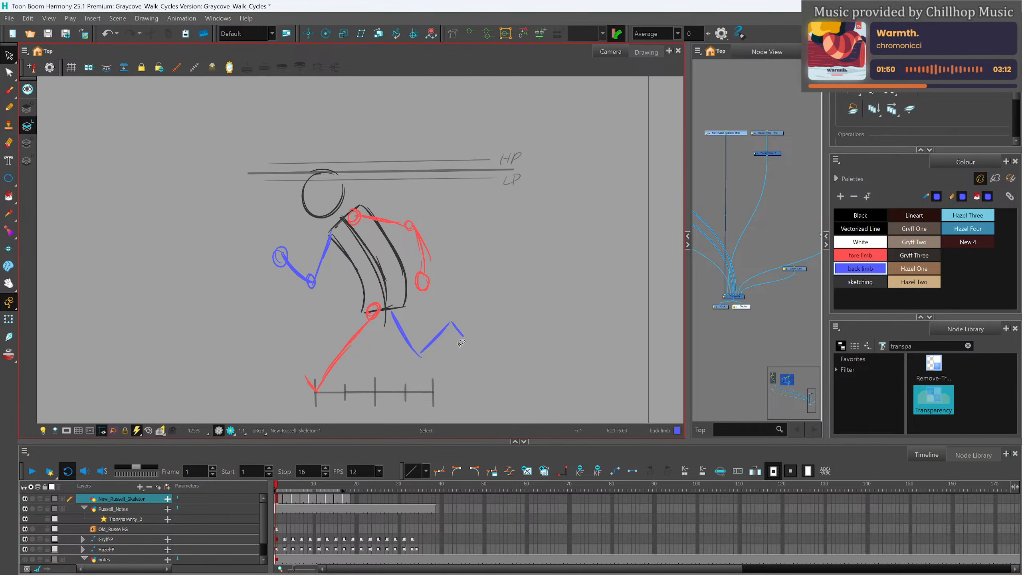
key(period)
key(period)
key(period)
key(period)
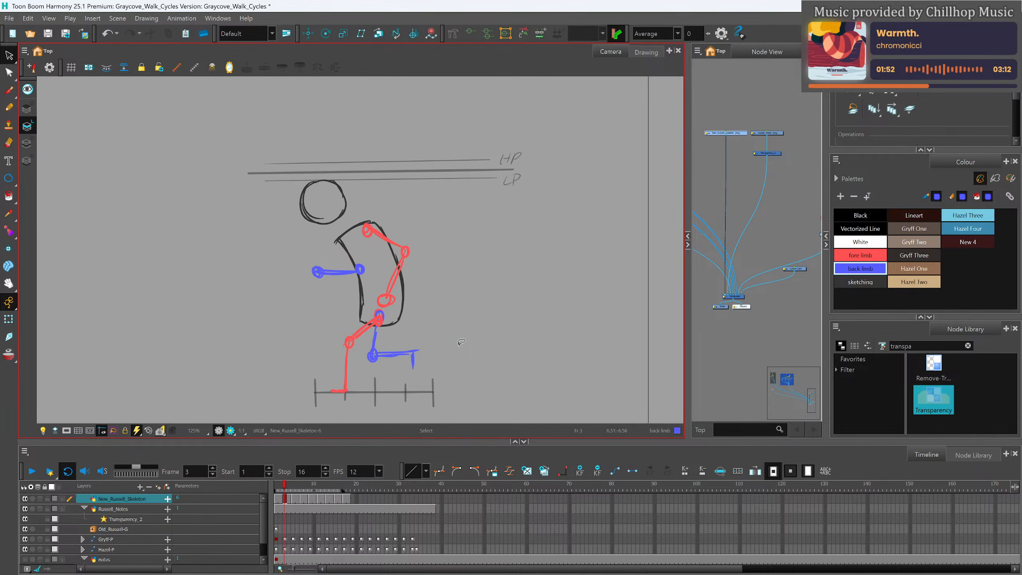
key(comma)
key(comma)
key(comma)
key(period)
key(period)
key(period)
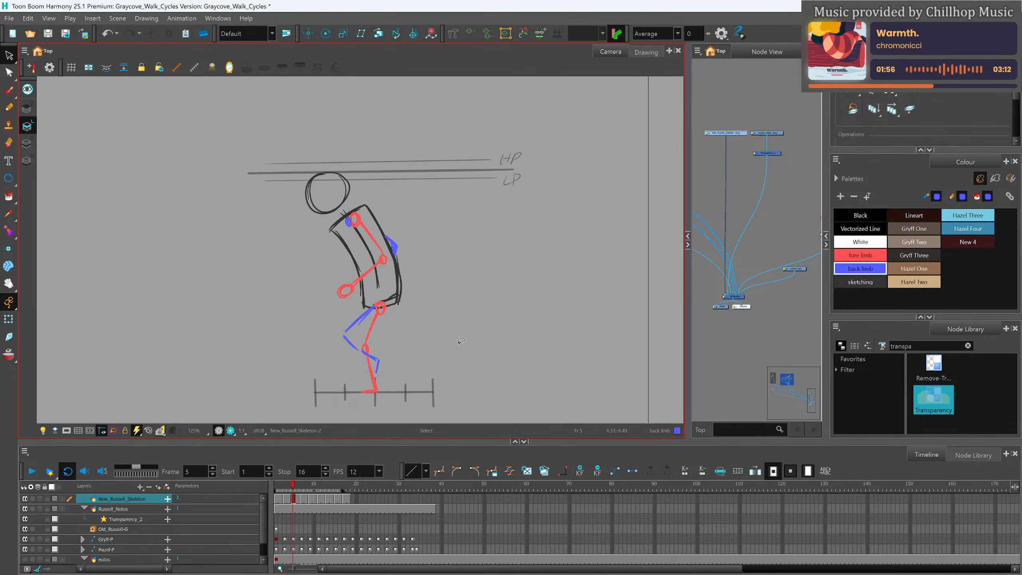
key(period)
key(period)
key(period)
key(period)
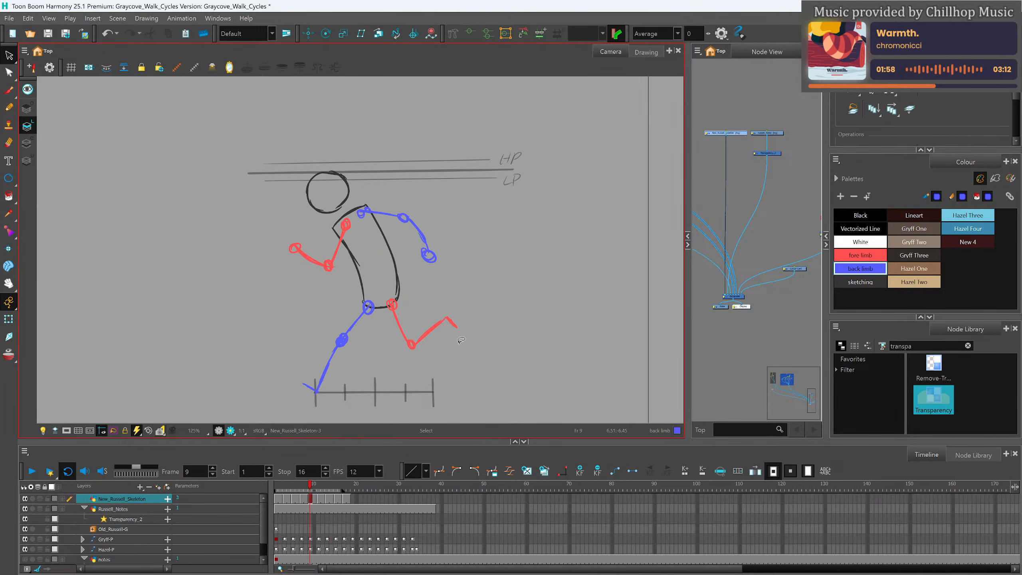
key(comma)
key(comma)
key(comma)
key(comma)
key(comma)
key(comma)
key(comma)
key(period)
key(period)
key(period)
key(period)
key(period)
key(period)
key(period)
key(period)
key(period)
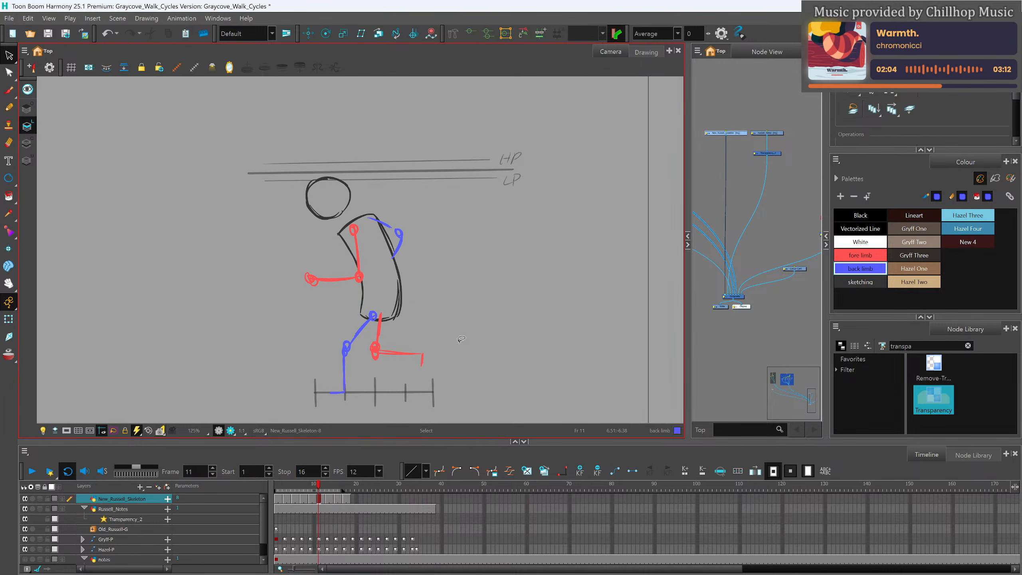
On frame 11, shift the red front leg's knee slightly forward and bring its raised foot closer in beneath the body.
mouse_move(410, 366)
mouse_down()
mouse_move(439, 361)
mouse_move(419, 356)
mouse_up()
click(439, 333)
mouse_move(380, 309)
mouse_down()
mouse_move(408, 328)
mouse_move(379, 311)
mouse_move(429, 306)
mouse_up()
On frame 13, reshape the red front leg by nudging its knee and lifting its lower leg and foot slightly.
drag(318, 481, 327, 483)
mouse_move(404, 378)
mouse_down()
mouse_move(384, 348)
mouse_move(385, 370)
mouse_up()
click(359, 318)
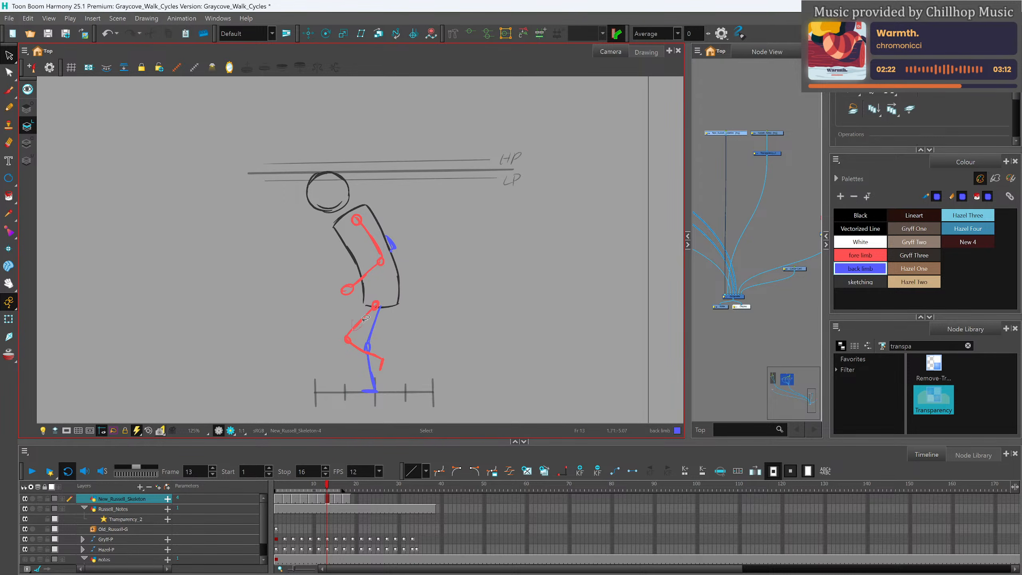
drag(348, 336, 352, 332)
click(390, 362)
shift+click(349, 339)
drag(378, 357, 380, 352)
click(418, 327)
On frame 4, adjust the red front leg's knee joint and thigh so they line up with the planted lower leg.
mouse_move(328, 488)
mouse_down()
mouse_move(339, 488)
mouse_move(278, 492)
mouse_move(290, 494)
mouse_up()
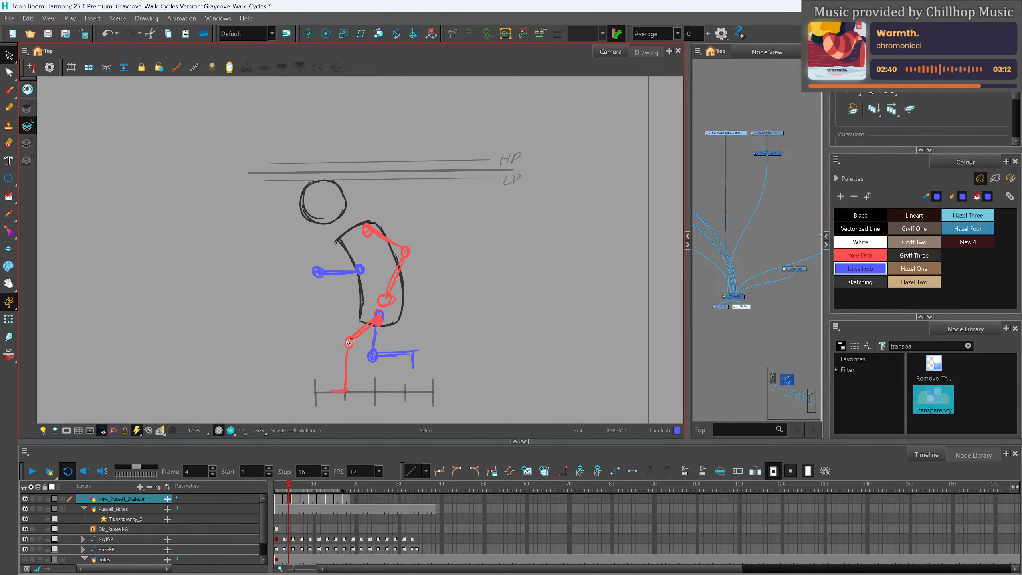
click(345, 345)
drag(349, 346, 349, 350)
click(357, 328)
click(363, 330)
mouse_move(336, 309)
mouse_down()
mouse_move(379, 319)
mouse_move(339, 309)
mouse_up()
click(444, 307)
On frame 12, lower the red front leg's knee, lower leg and raised foot slightly.
mouse_move(289, 484)
mouse_down()
mouse_move(338, 486)
mouse_move(278, 487)
mouse_move(322, 488)
mouse_up()
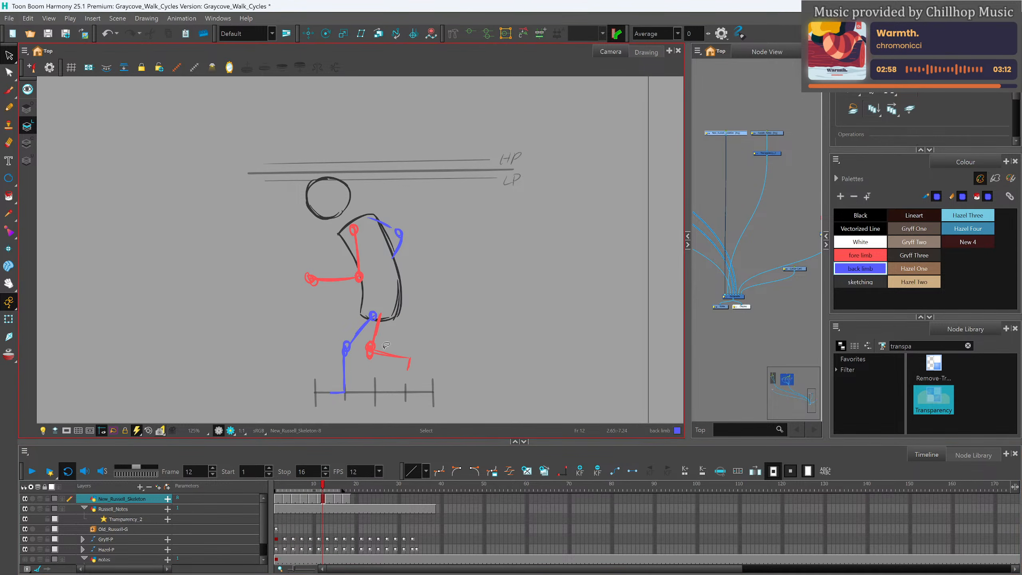
click(409, 362)
click(395, 362)
click(372, 352)
drag(387, 361, 387, 366)
click(422, 356)
click(410, 363)
click(441, 346)
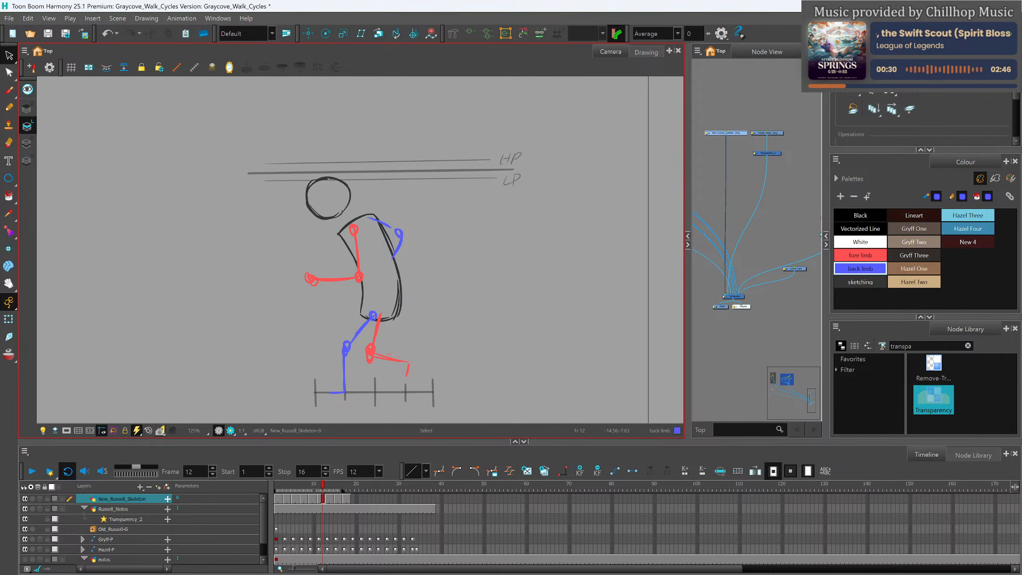
Step forward and backward through the whole walk cycle, ending at frame 1, to check the adjusted leg poses.
key(period)
key(period)
key(period)
key(period)
key(period)
key(period)
key(period)
key(comma)
key(comma)
key(comma)
key(comma)
key(comma)
key(comma)
key(comma)
key(comma)
key(comma)
key(comma)
key(comma)
key(comma)
key(comma)
key(comma)
key(comma)
key(comma)
key(period)
key(period)
key(period)
key(period)
key(period)
key(period)
key(period)
key(period)
key(period)
key(comma)
key(comma)
key(comma)
key(comma)
key(comma)
key(comma)
key(comma)
key(comma)
key(comma)
key(comma)
key(comma)
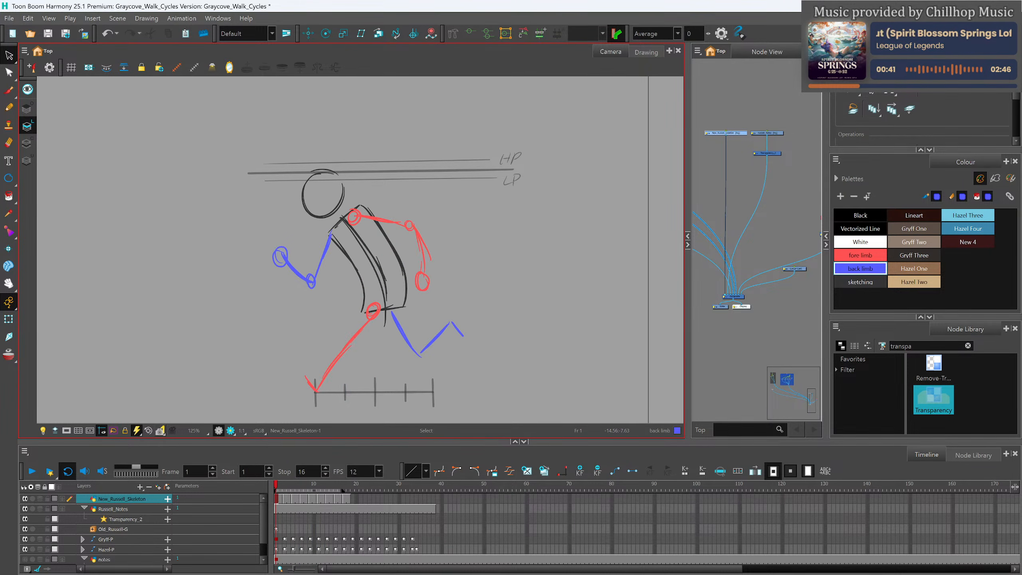
Play the looping walk cycle at 12 FPS to review the skeleton's motion.
click(32, 471)
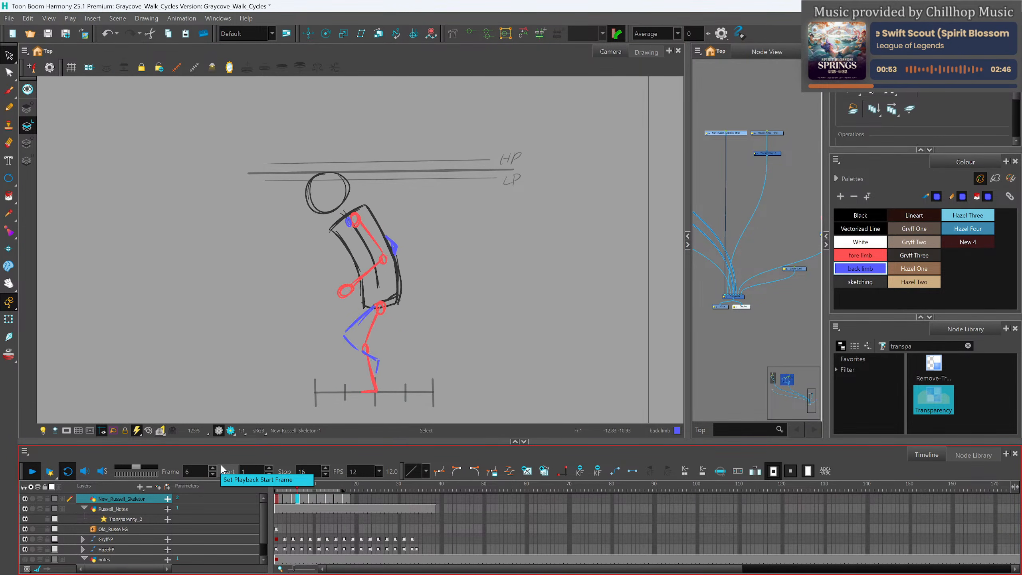
click(33, 471)
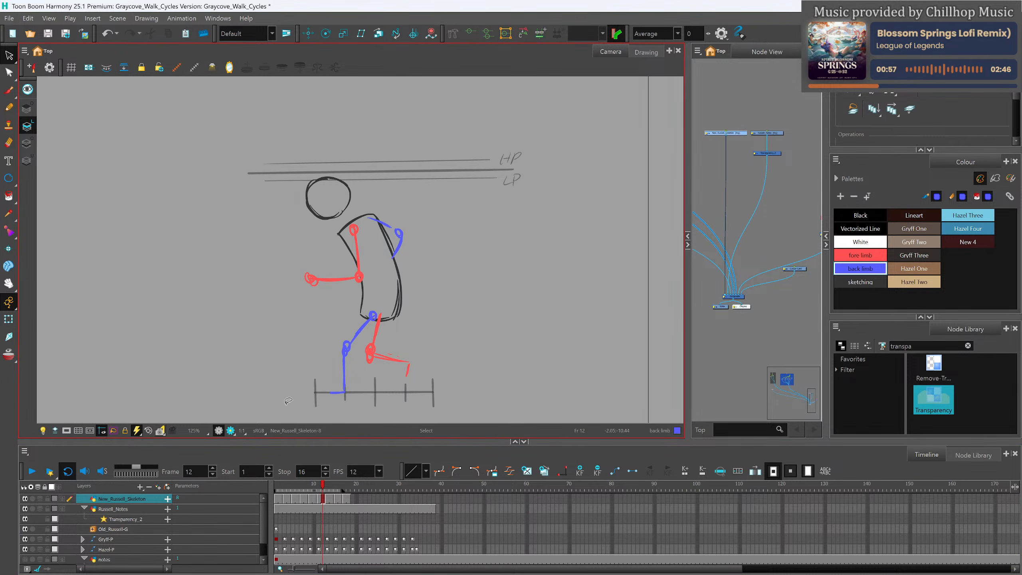
click(235, 452)
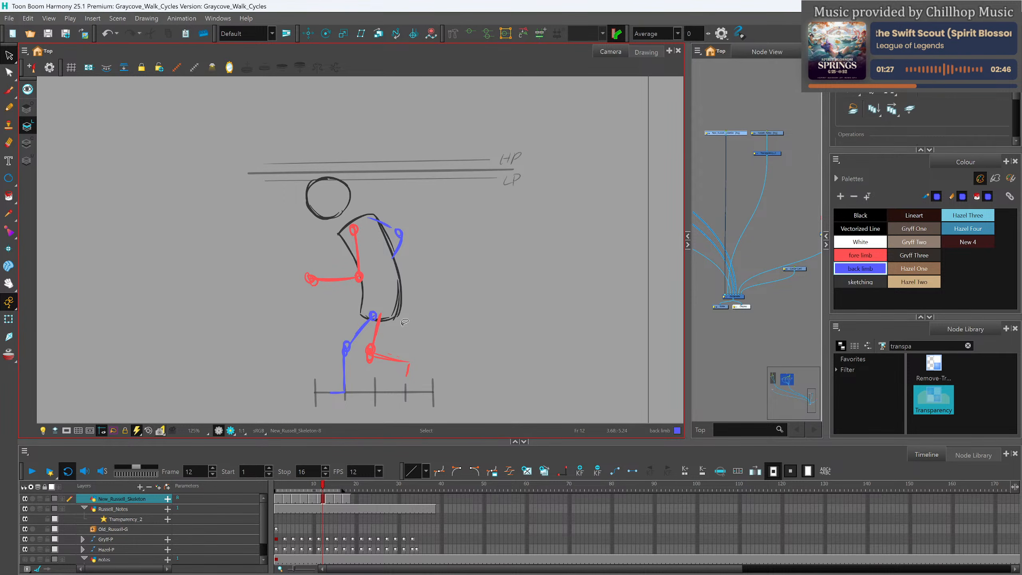
key(shift+m)
scroll(396, 316, up, 1)
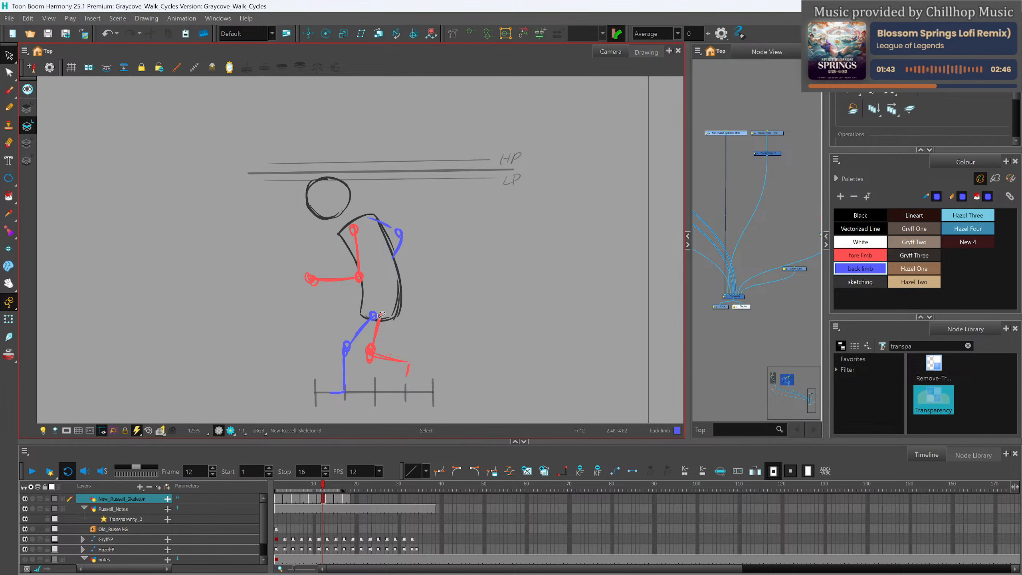
scroll(433, 296, down, 1)
scroll(432, 296, up, 1)
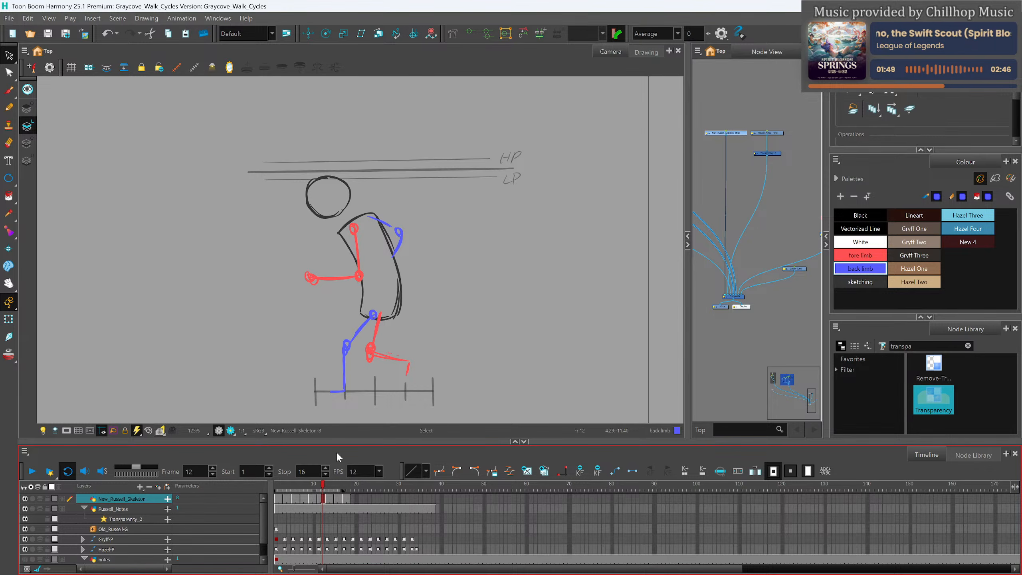
mouse_move(322, 485)
mouse_down()
mouse_move(336, 484)
mouse_move(272, 486)
mouse_move(322, 484)
mouse_move(302, 488)
mouse_up()
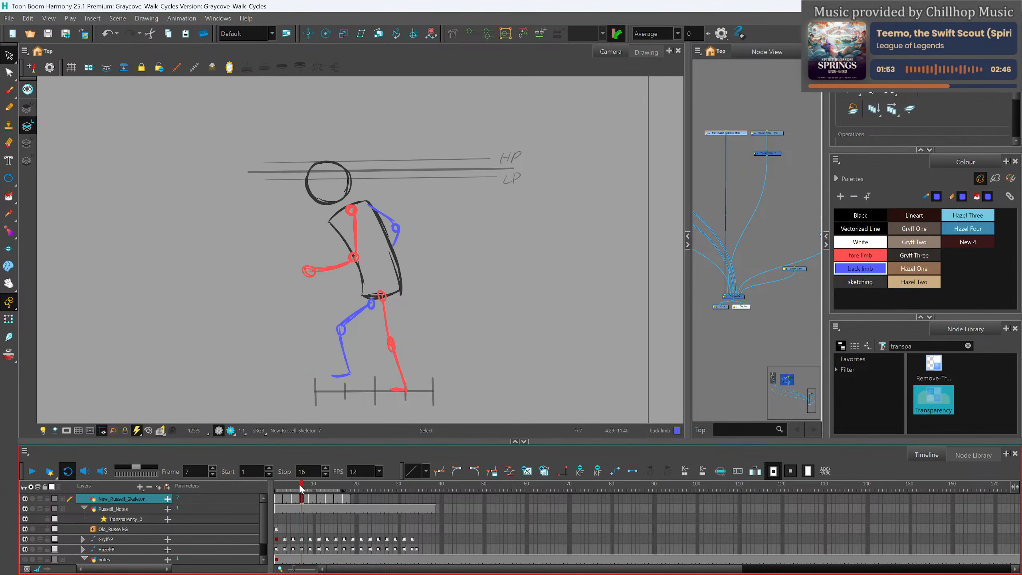
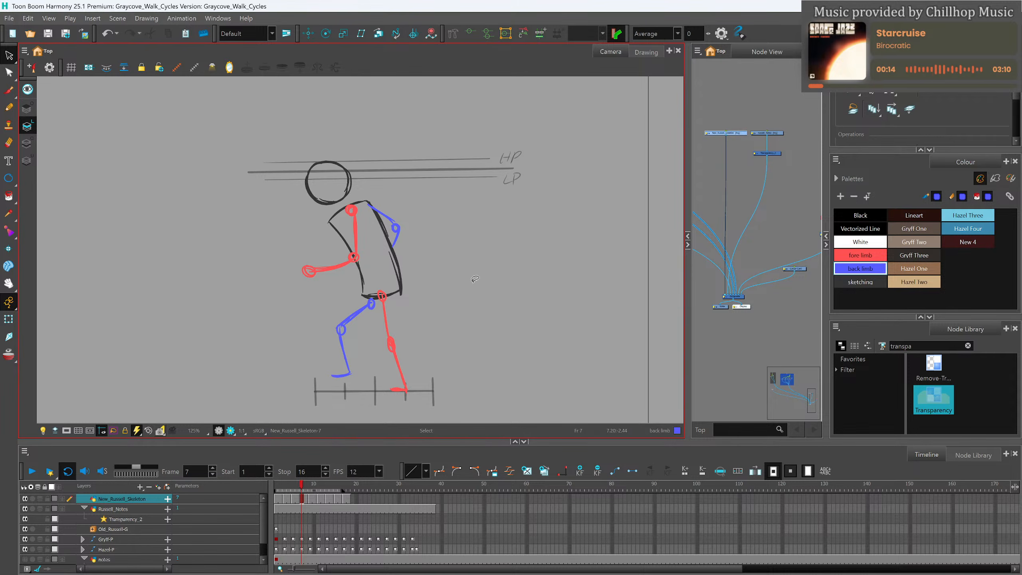
Go to frame 1, add a vector drawing layer named Rough Russell, and place its node beside the new skeleton's node.
drag(299, 484, 275, 487)
click(505, 219)
scroll(760, 176, down, 4)
scroll(747, 178, up, 3)
click(746, 178)
key(ctrl+r)
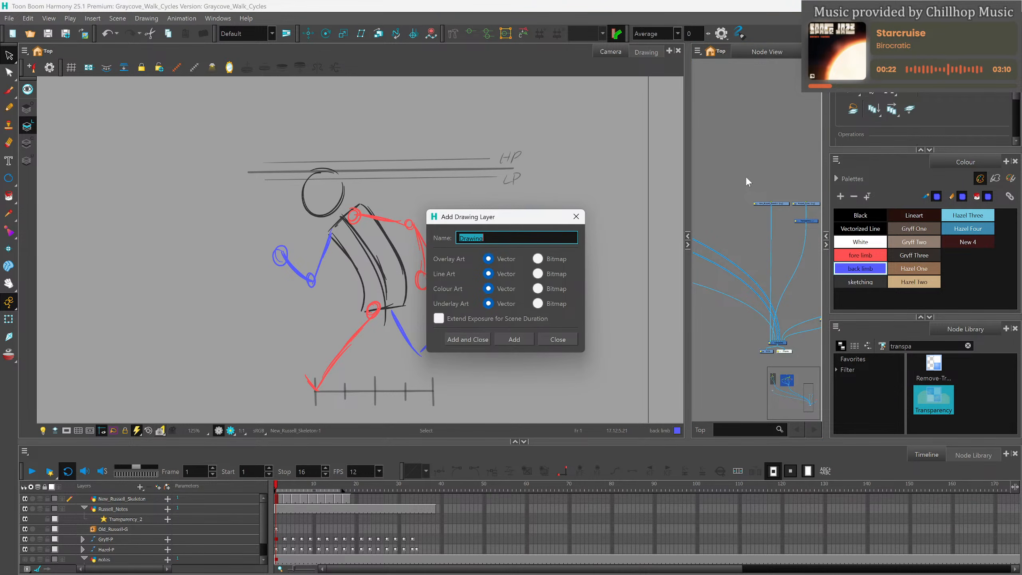
text(Rough Russell)
click(503, 339)
click(559, 340)
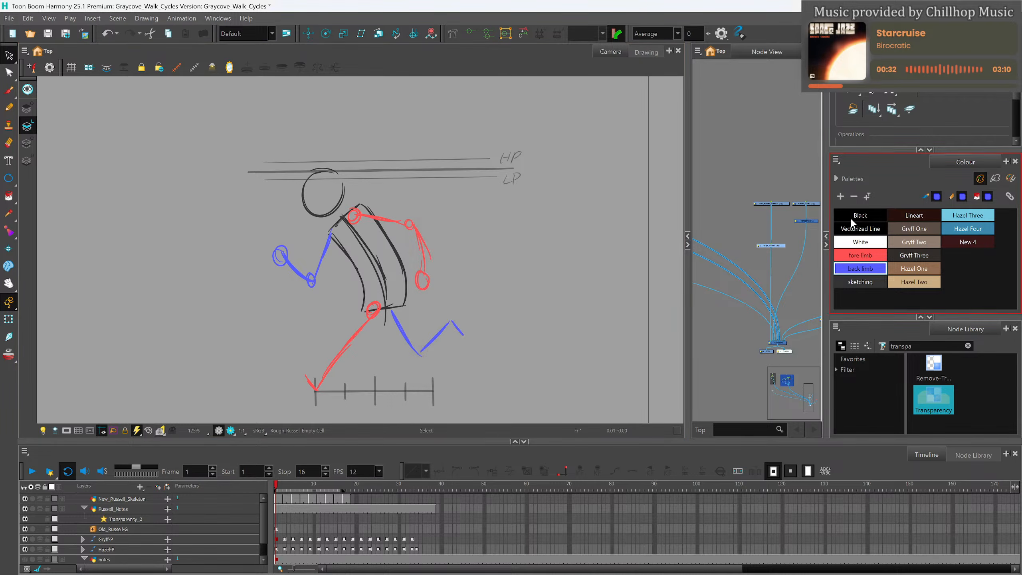
drag(770, 253, 766, 362)
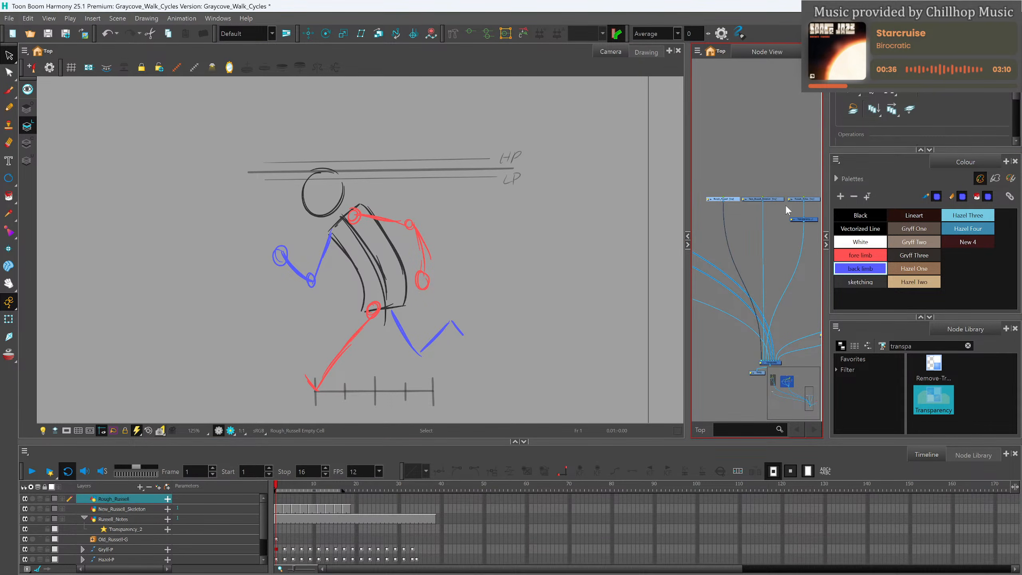
Select the sketching colour and create an empty drawing at frame 1 on the Rough_Russell layer.
click(860, 282)
click(293, 500)
click(276, 501)
click(526, 471)
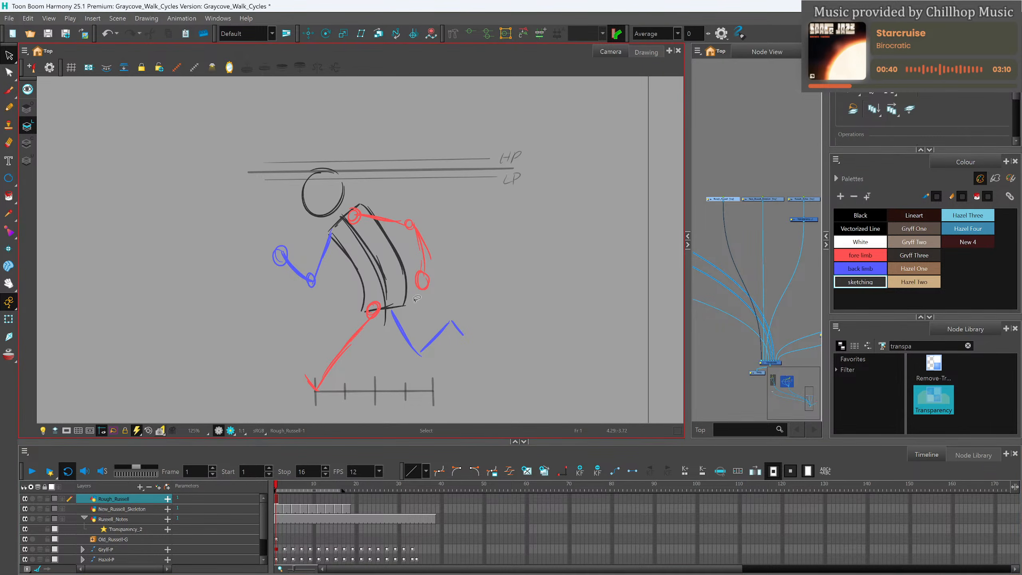
On frame 2, turn on the light table to dim the skeleton and switch to the Pencil tool.
key(period)
click(43, 430)
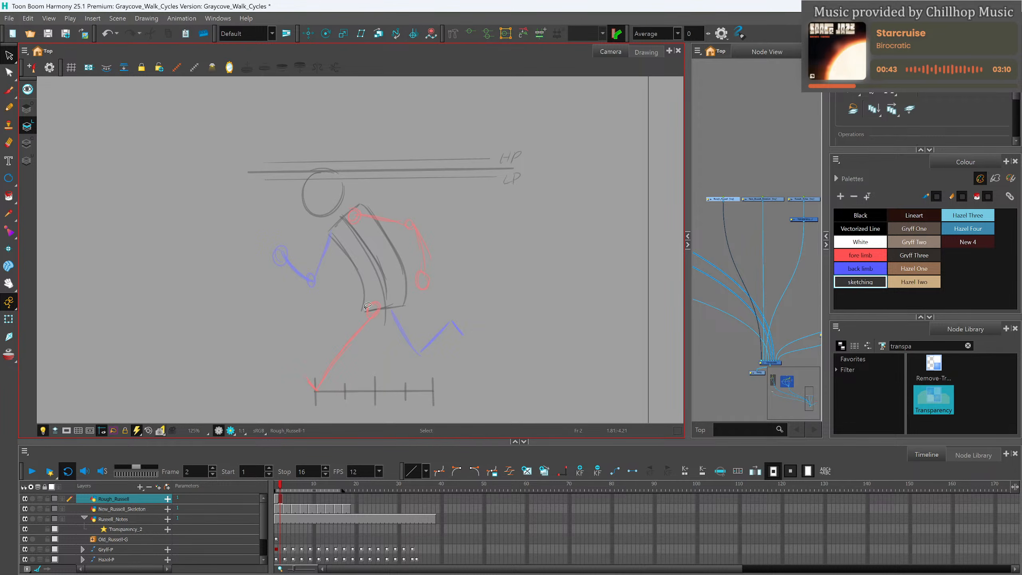
key(alt+slash)
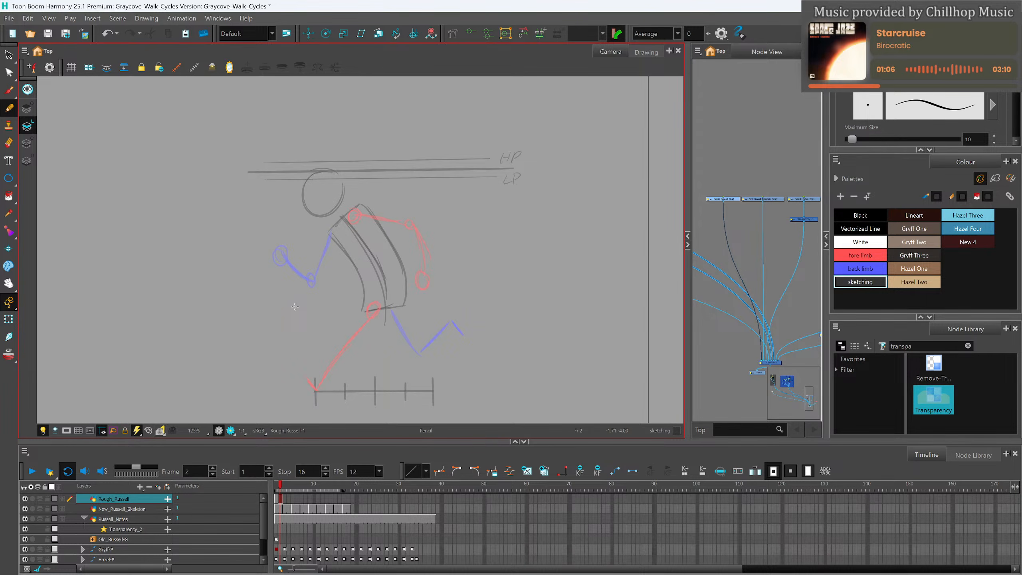
scroll(308, 187, up, 2)
scroll(312, 188, down, 2)
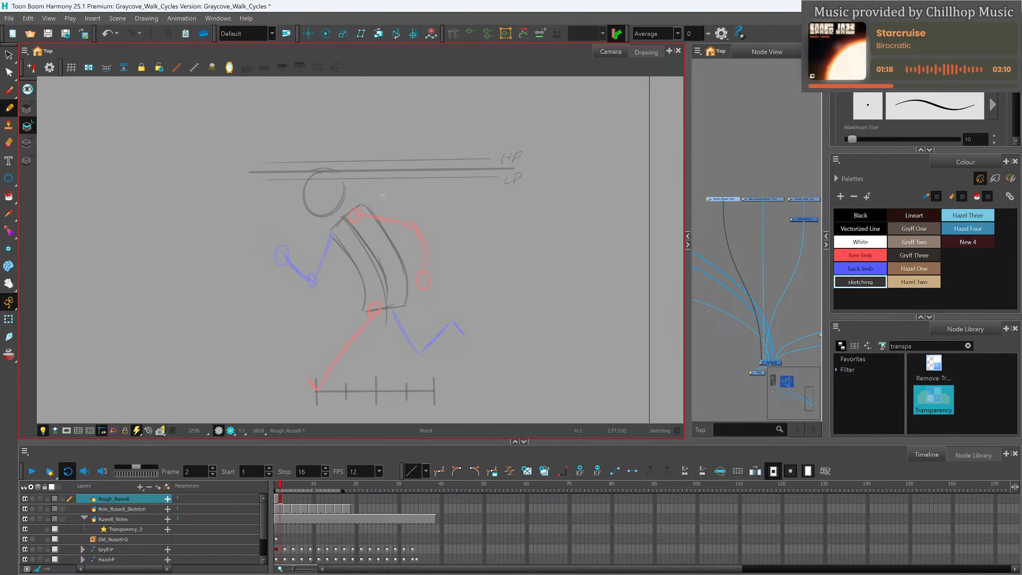
Sketch the outline of the front arm around the red arm bones, from the shoulder to a rounded fist.
mouse_move(360, 208)
mouse_down()
mouse_move(345, 219)
mouse_move(397, 235)
mouse_up()
key(ctrl+z)
key(ctrl+z)
mouse_move(357, 207)
mouse_down()
mouse_move(364, 224)
mouse_move(350, 229)
mouse_move(407, 233)
mouse_move(414, 260)
mouse_up()
key(ctrl+z)
mouse_move(361, 205)
mouse_down()
mouse_move(410, 214)
mouse_move(427, 232)
mouse_move(430, 264)
mouse_move(406, 280)
mouse_move(416, 293)
mouse_move(431, 265)
mouse_move(428, 292)
mouse_move(411, 290)
mouse_up()
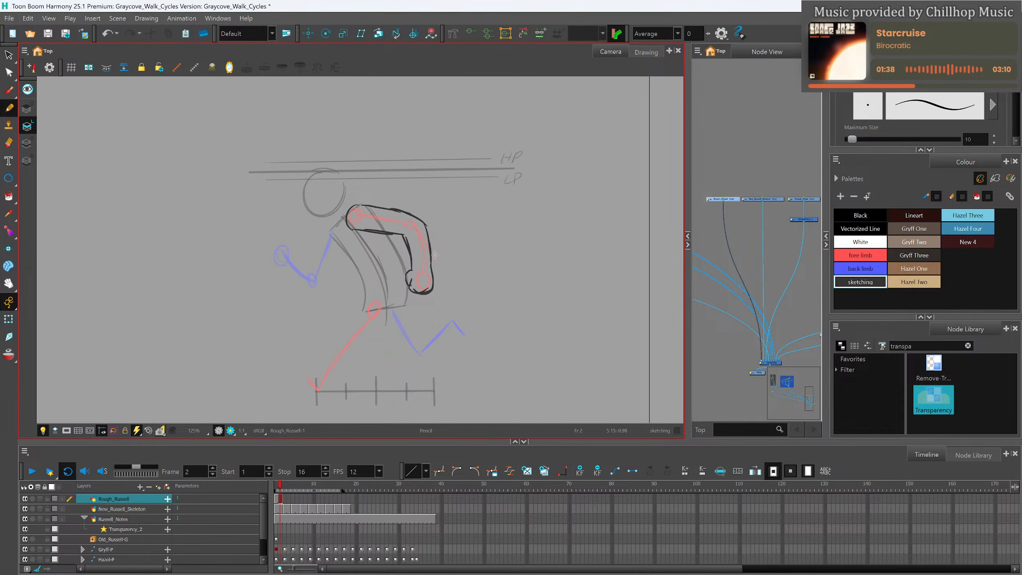
Sketch the chest and belly contour, then outline the extended front leg and foot around its red guide.
mouse_move(328, 233)
mouse_down()
mouse_move(361, 204)
mouse_move(334, 230)
mouse_move(364, 302)
mouse_move(315, 381)
mouse_up()
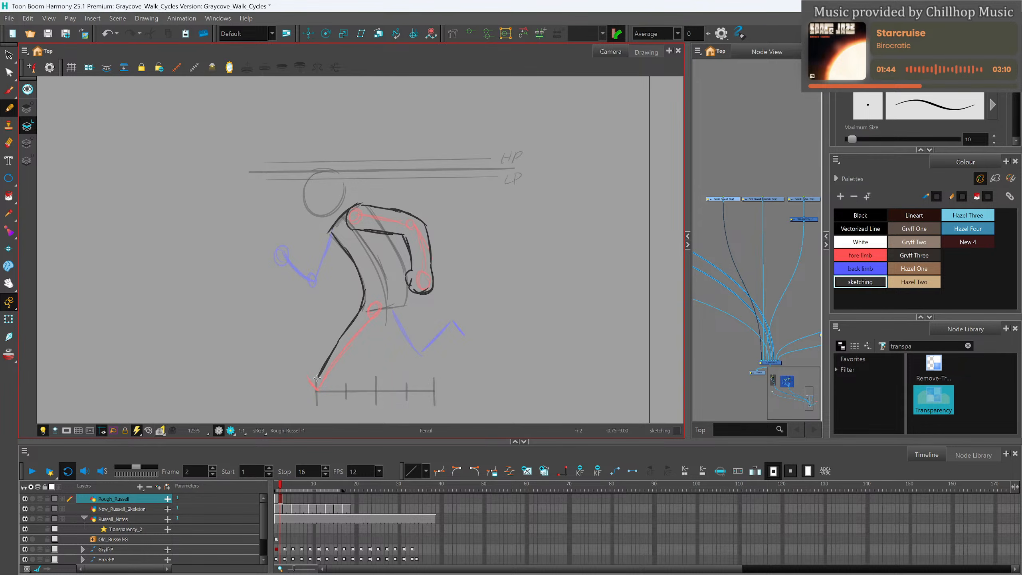
mouse_move(395, 312)
mouse_down()
mouse_move(320, 393)
mouse_move(335, 382)
mouse_up()
mouse_move(306, 378)
mouse_down()
mouse_move(318, 391)
mouse_move(320, 378)
mouse_up()
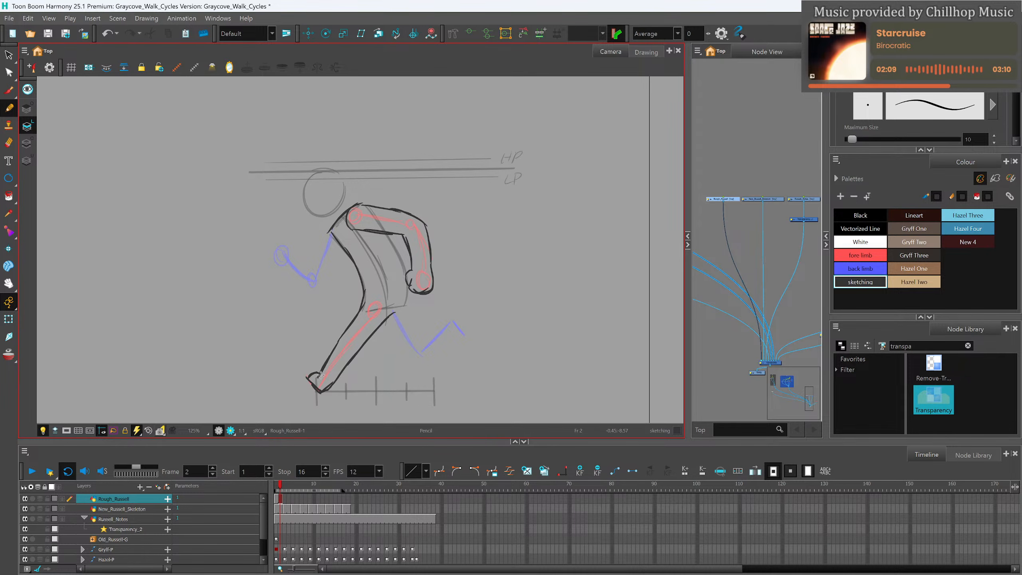
Outline the bent back leg and raised foot around the blue guide, joining it to the lower back contour.
drag(385, 317, 423, 357)
key(ctrl+z)
mouse_move(392, 318)
mouse_down()
mouse_move(418, 360)
mouse_move(454, 330)
mouse_up()
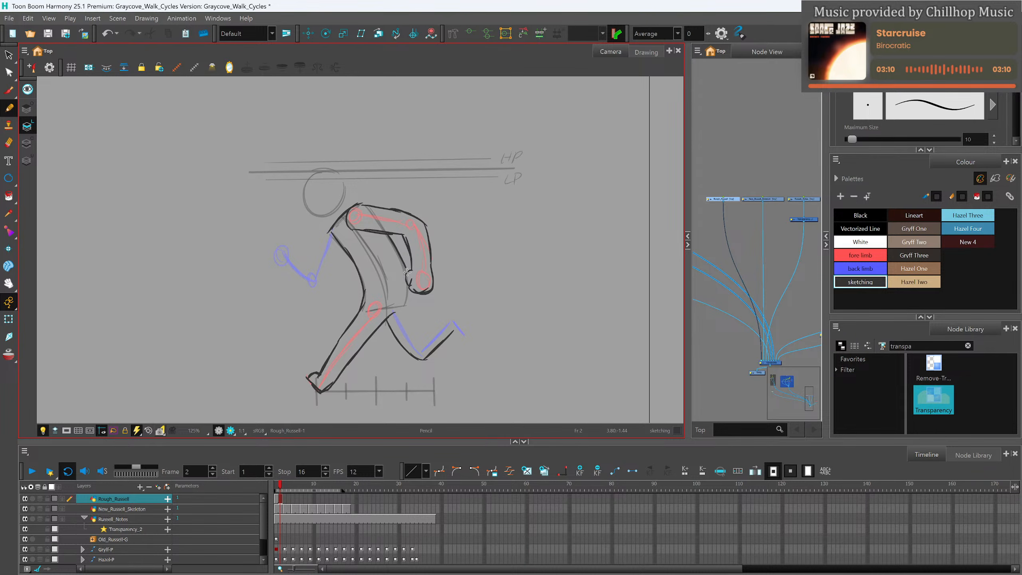
mouse_move(407, 285)
mouse_down()
mouse_move(421, 341)
mouse_move(455, 318)
mouse_move(462, 334)
mouse_move(454, 337)
mouse_move(456, 321)
mouse_up()
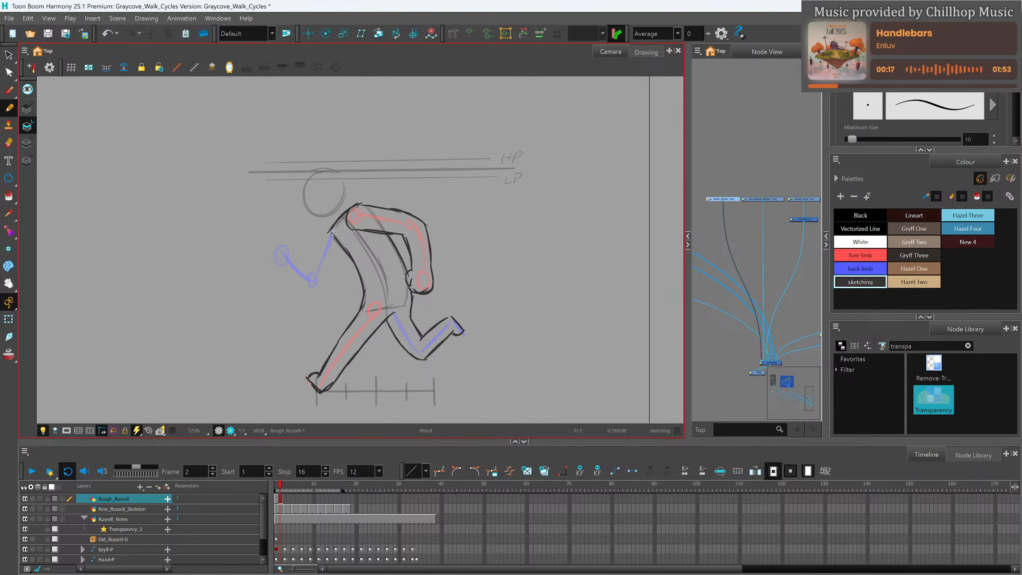
Sketch the outline of the bent back arm and its fist around the blue arm bones.
drag(329, 233, 313, 276)
key(ctrl+z)
mouse_move(337, 225)
mouse_down()
mouse_move(311, 267)
mouse_move(341, 245)
mouse_move(316, 289)
mouse_up()
mouse_move(282, 261)
mouse_down()
mouse_move(316, 289)
mouse_move(307, 266)
mouse_move(315, 269)
mouse_move(283, 267)
mouse_move(296, 256)
mouse_up()
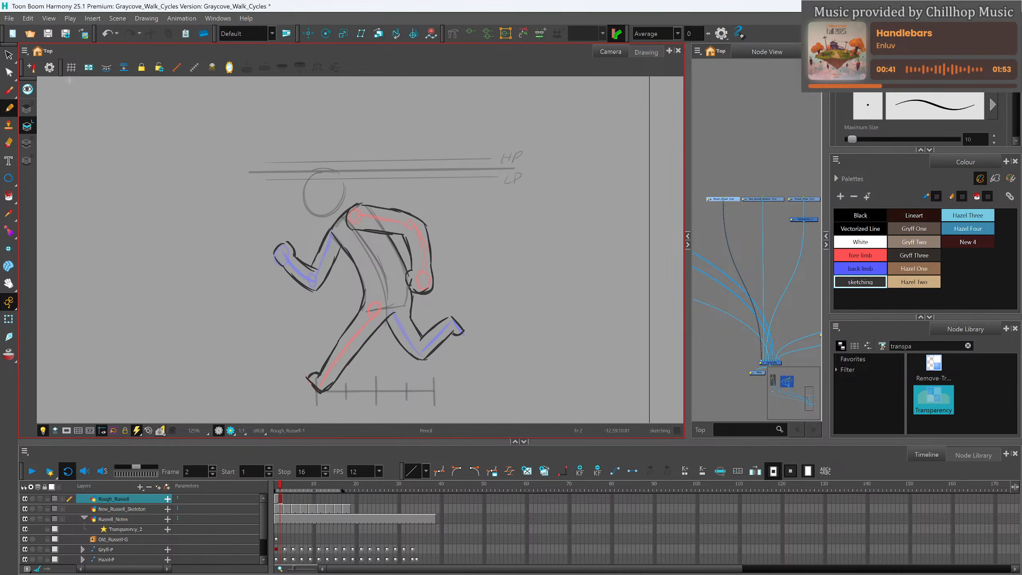
Select the sketched front arm's lines and scale the arm down slightly toward the shoulder.
key(alt+s)
mouse_move(401, 200)
mouse_down()
mouse_move(390, 221)
mouse_move(419, 292)
mouse_move(452, 247)
mouse_move(401, 201)
mouse_up()
drag(435, 295, 425, 286)
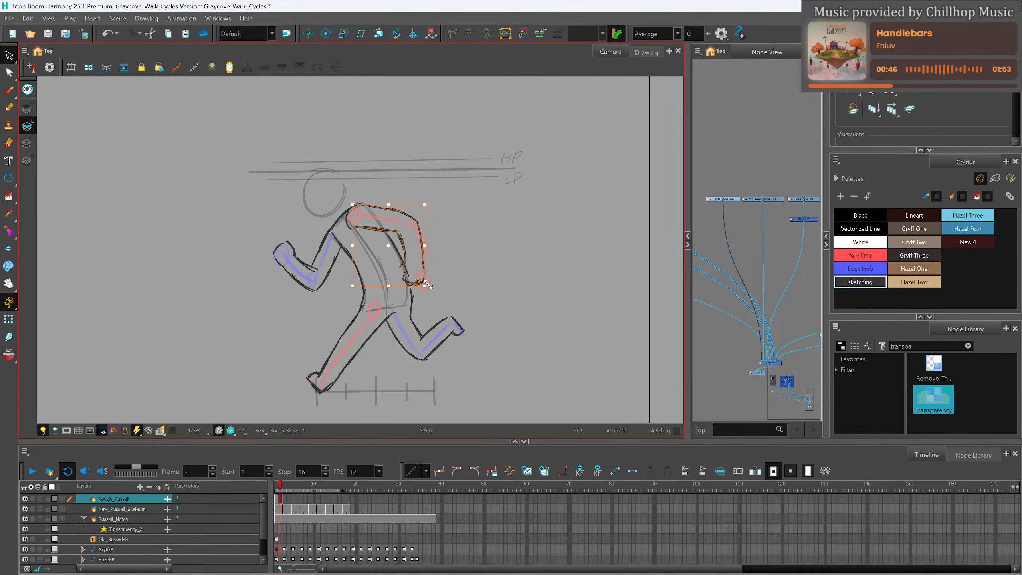
click(449, 267)
With the Pencil tool, sketch the head with a pointed snout around the head circle and join it to the neck.
click(9, 107)
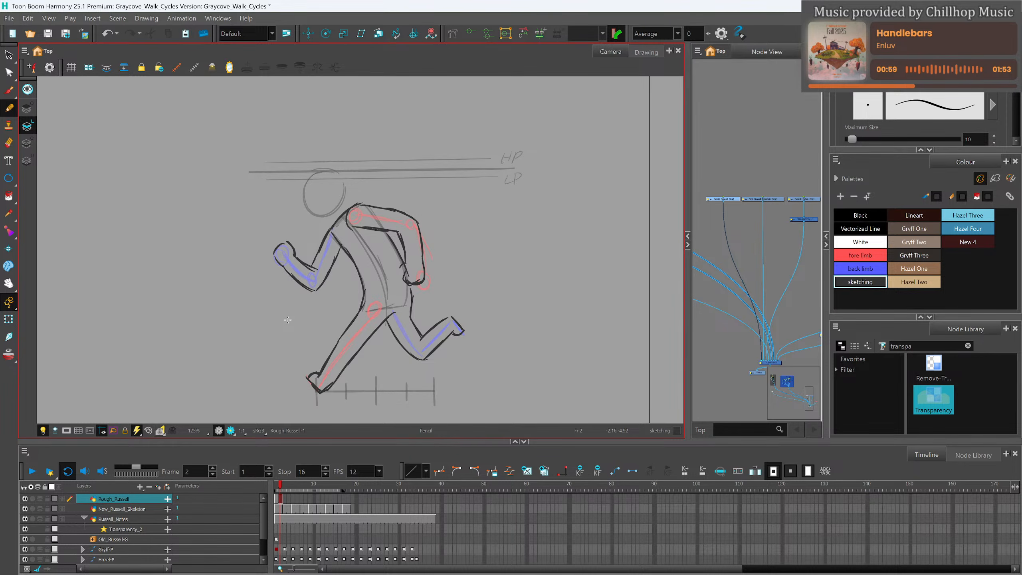
mouse_move(332, 172)
mouse_down()
mouse_move(318, 169)
mouse_move(275, 208)
mouse_move(316, 217)
mouse_move(349, 193)
mouse_move(335, 213)
mouse_move(349, 179)
mouse_up()
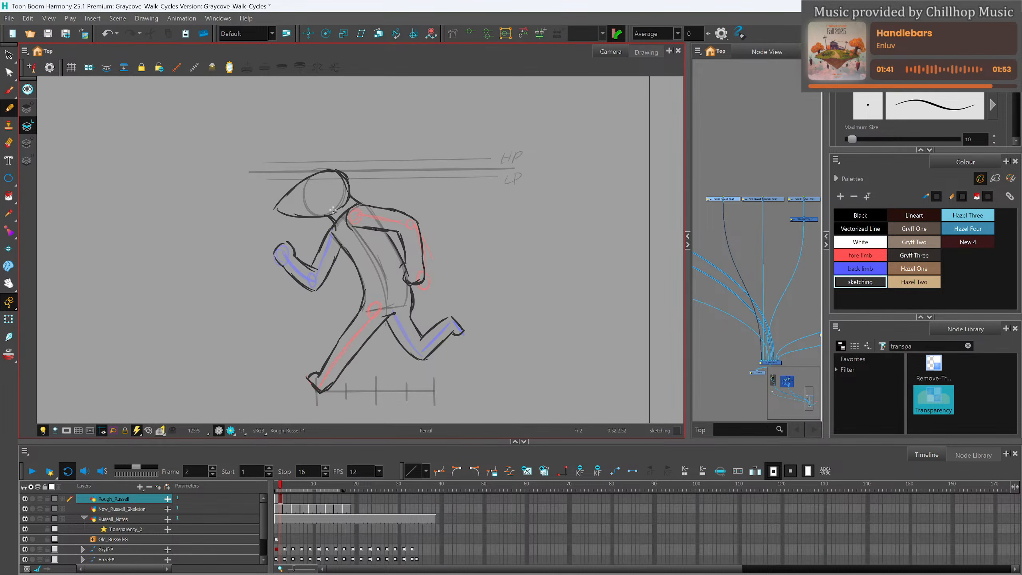
drag(333, 224, 333, 219)
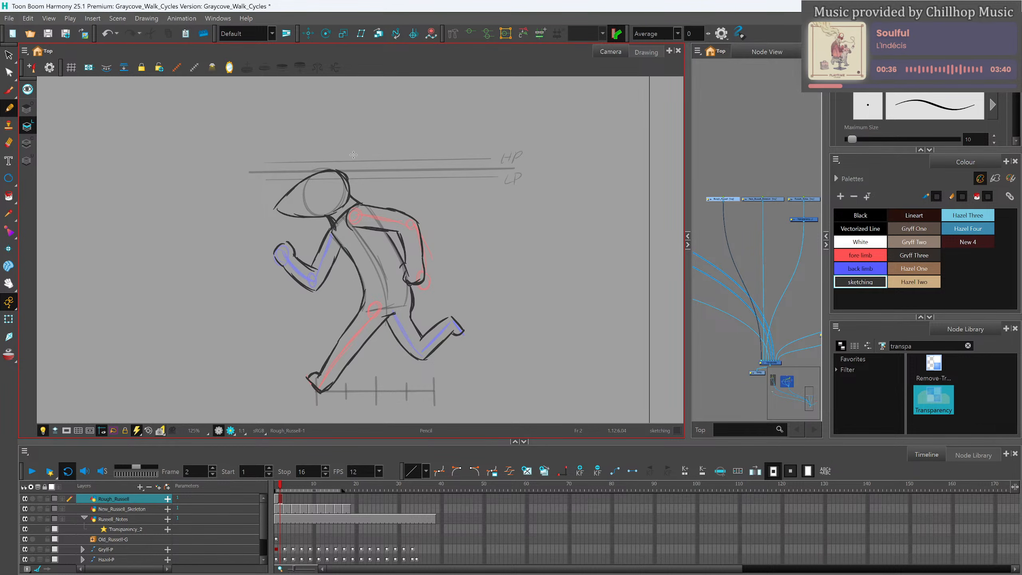
click(284, 498)
click(276, 490)
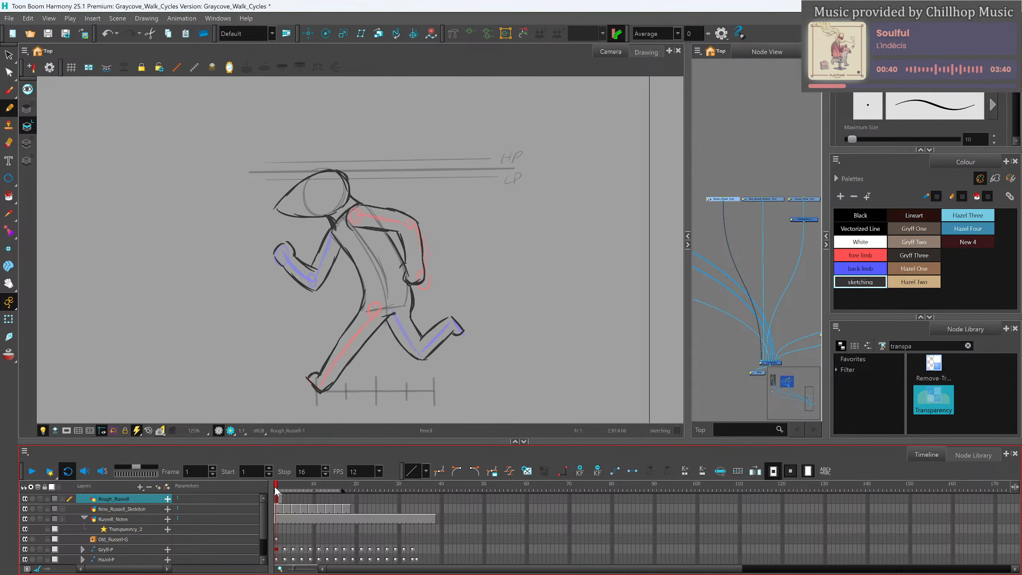
click(285, 485)
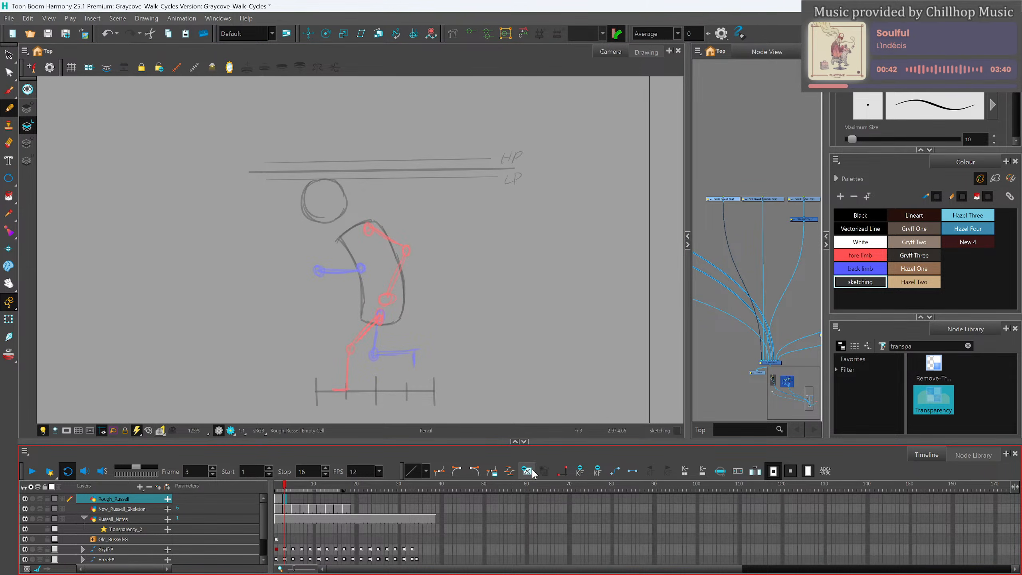
key(.)
key(alt+shift+r)
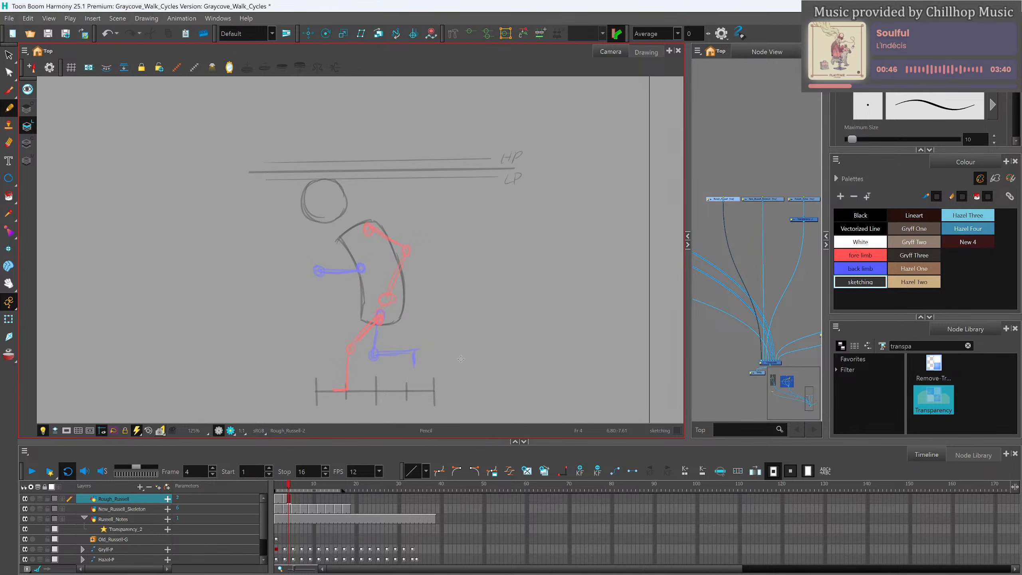
key(Delete)
Create an empty drawing at frame 5 of the Rough_Russell layer, exposed through frame 6.
click(293, 498)
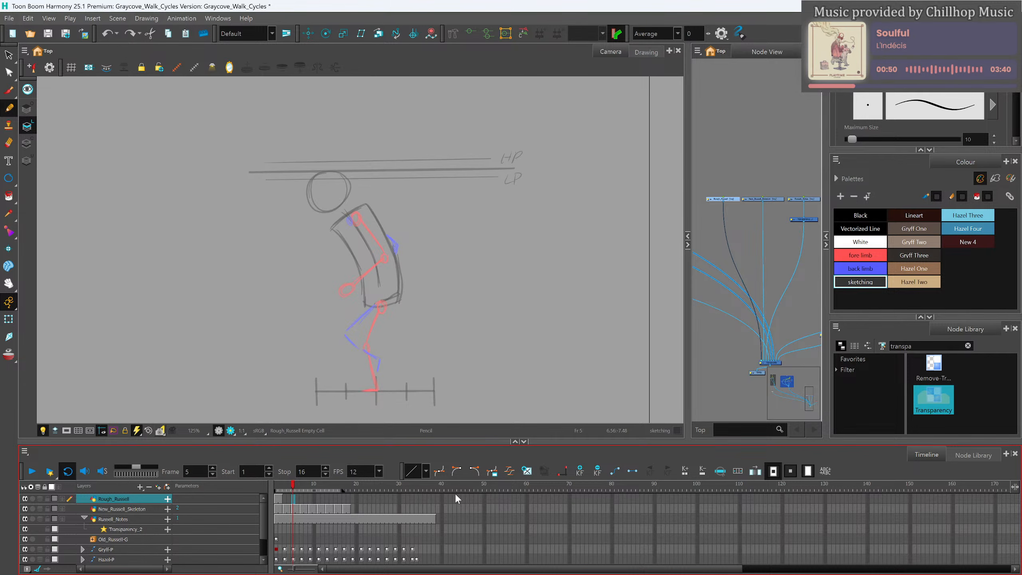
click(526, 471)
key(period)
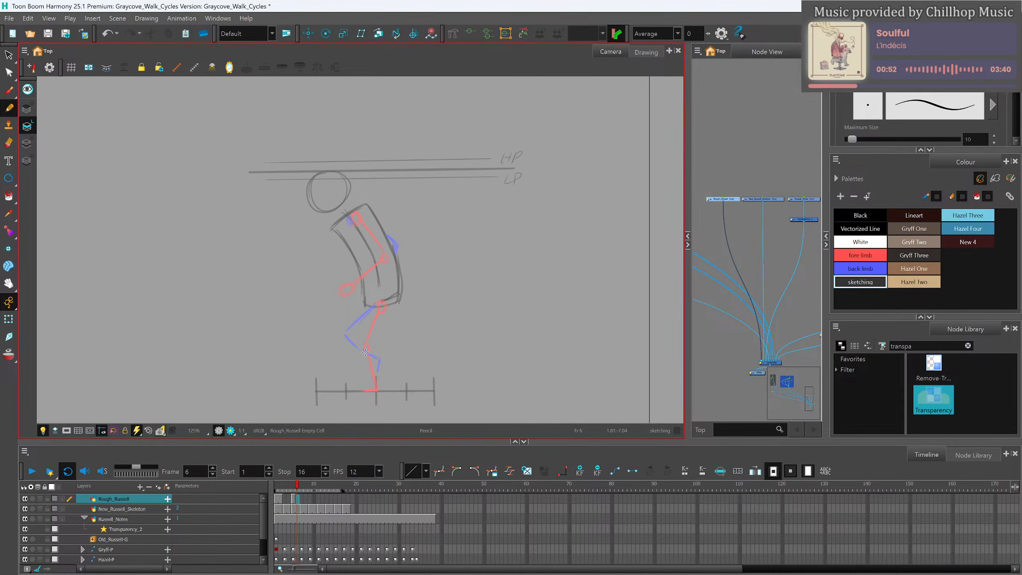
Turn on onion skin back to the first pose and outline the bent near arm over its red skeleton at frame 6.
click(11, 359)
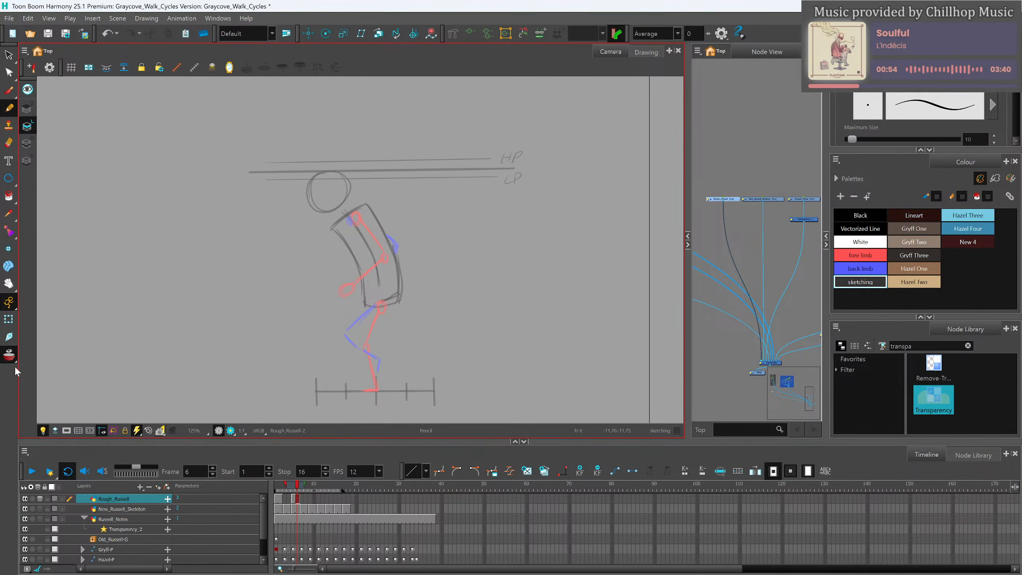
drag(282, 486, 289, 484)
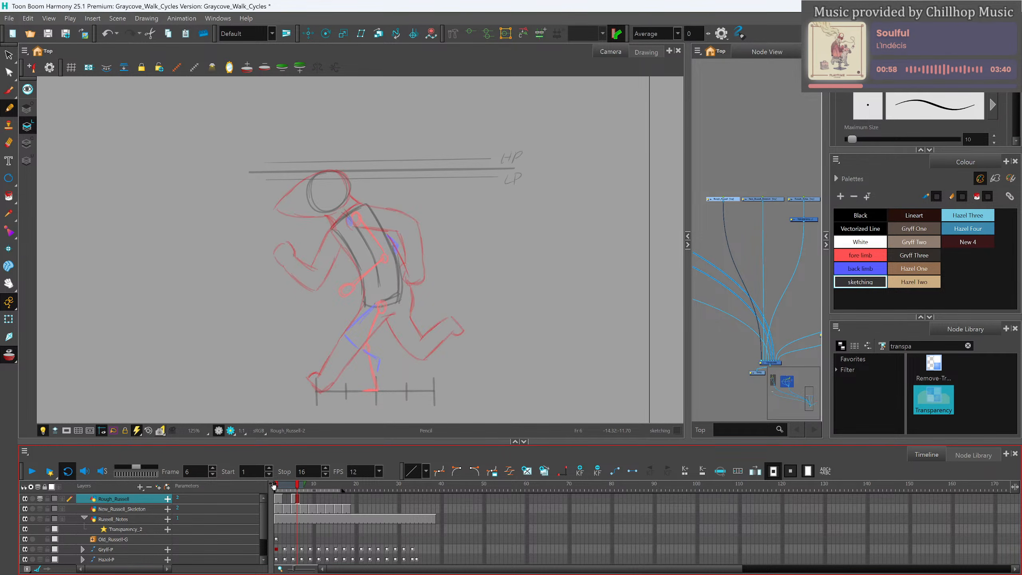
mouse_move(359, 212)
mouse_down()
mouse_move(349, 226)
mouse_move(376, 261)
mouse_move(351, 225)
mouse_move(394, 261)
mouse_move(346, 280)
mouse_move(336, 296)
mouse_move(391, 259)
mouse_up()
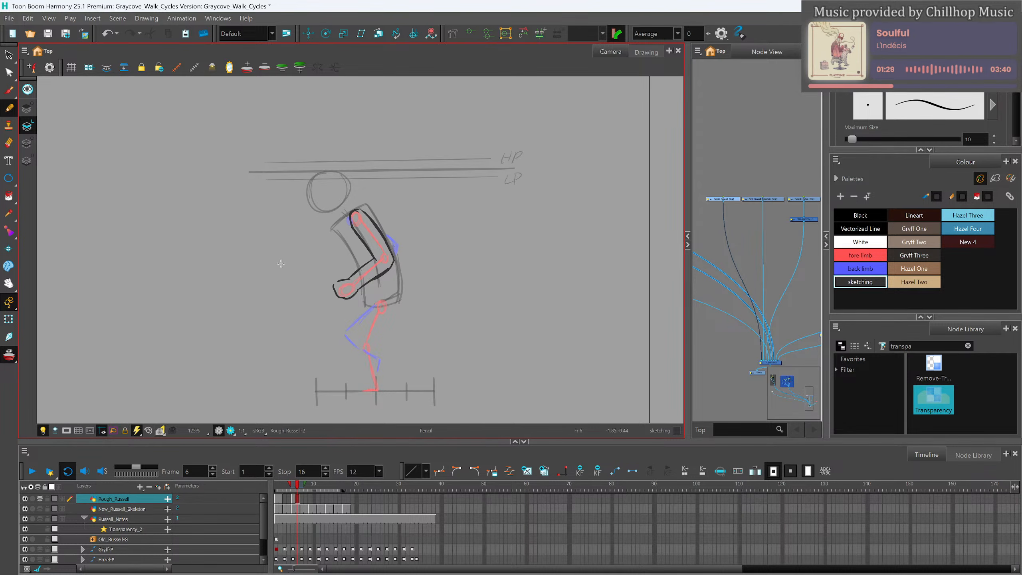
Outline the pointed head around the skeleton's head circle, using the onion-skinned first pose as a guide.
drag(285, 486, 276, 485)
mouse_move(337, 171)
mouse_down()
mouse_move(306, 177)
mouse_move(274, 207)
mouse_up()
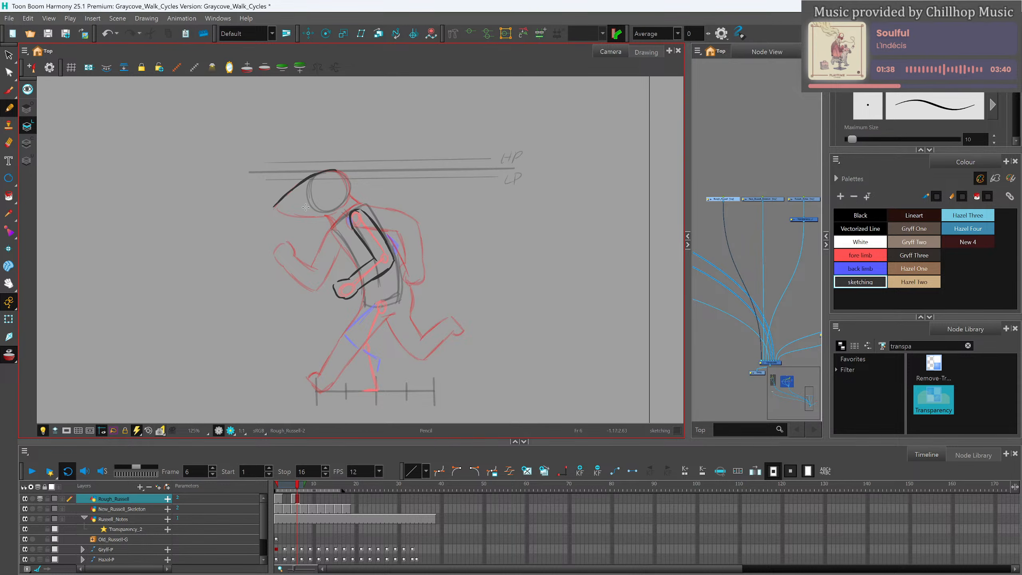
mouse_move(275, 208)
mouse_down()
mouse_move(331, 218)
mouse_move(321, 217)
mouse_move(345, 207)
mouse_up()
mouse_move(335, 171)
mouse_down()
mouse_move(349, 186)
mouse_move(344, 173)
mouse_move(331, 218)
mouse_up()
click(292, 491)
mouse_move(291, 487)
mouse_down()
mouse_move(275, 492)
mouse_move(301, 495)
mouse_move(281, 491)
mouse_up()
Stretch the snout of the head outline to match the onion-skinned head, and touch up the top of the head.
key(alt+s)
mouse_move(300, 232)
mouse_down()
mouse_move(293, 174)
mouse_move(264, 193)
mouse_up()
click(322, 234)
drag(286, 489, 298, 489)
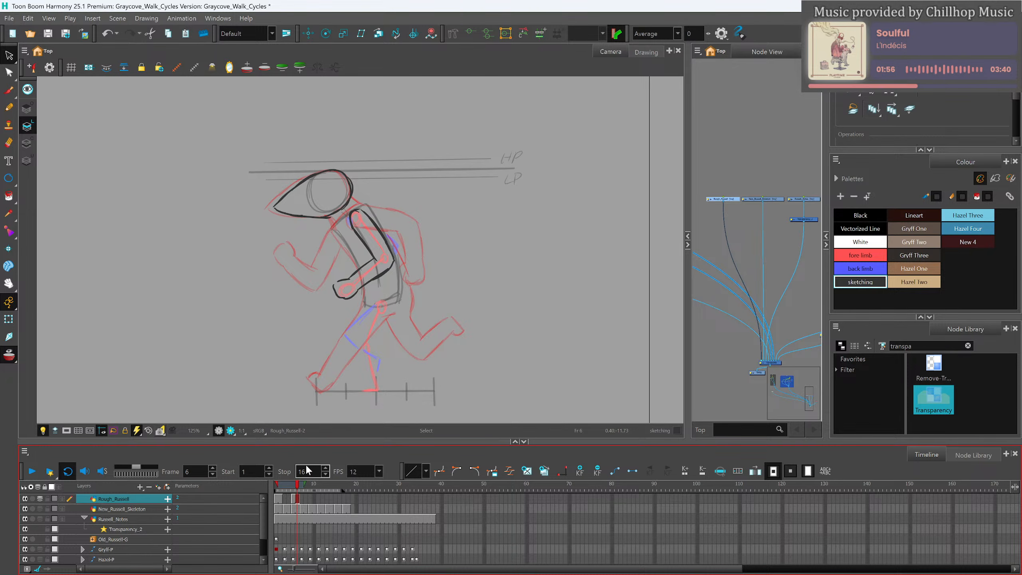
mouse_move(296, 178)
mouse_down()
mouse_move(290, 223)
mouse_move(263, 197)
mouse_up()
click(238, 252)
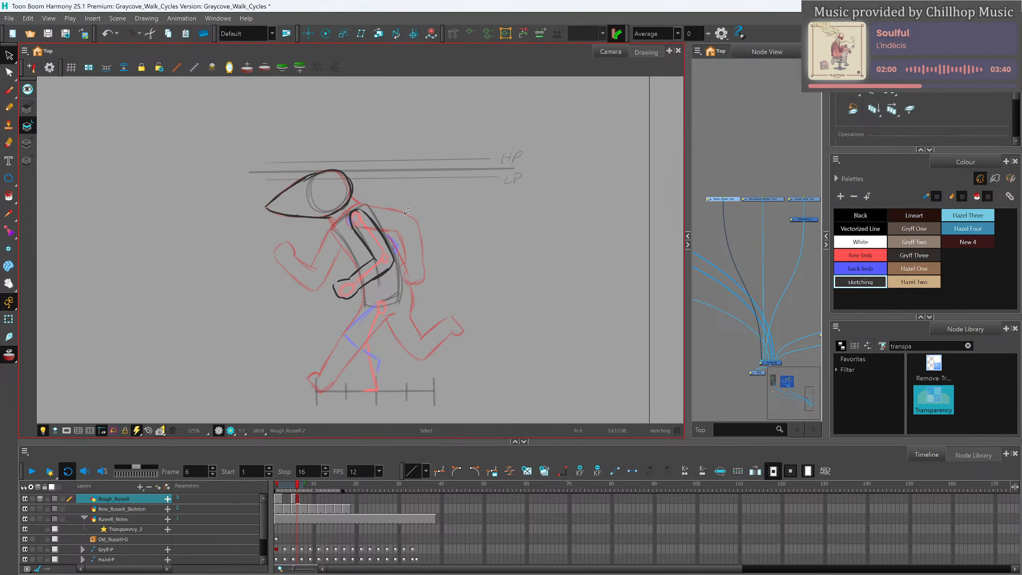
key(alt+/)
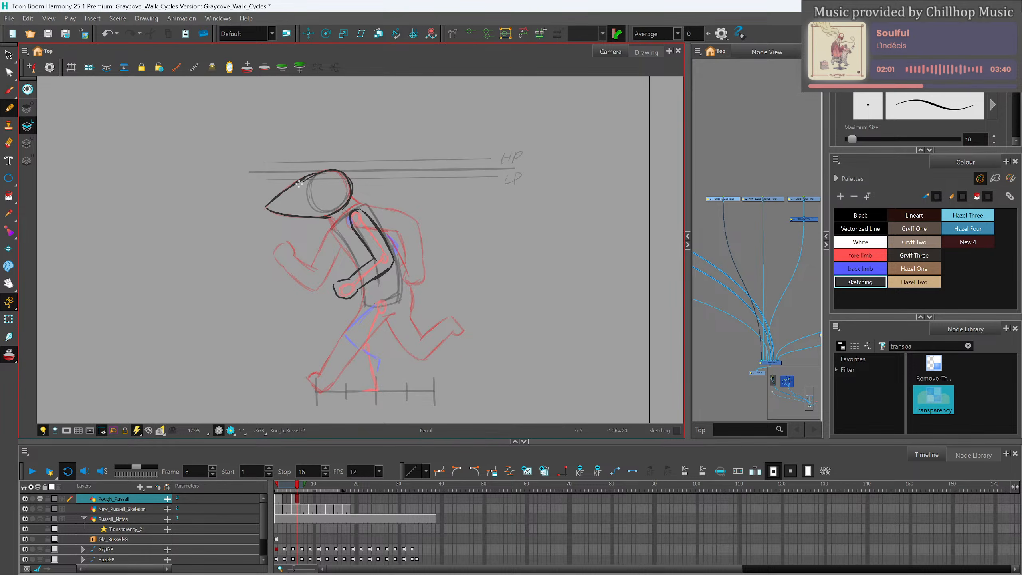
drag(332, 169, 311, 177)
Outline the neck, chest, back and straight standing leg with its foot over the skeleton at frame 6.
mouse_move(330, 218)
mouse_down()
mouse_move(360, 201)
mouse_move(348, 254)
mouse_move(337, 224)
mouse_move(358, 269)
mouse_up()
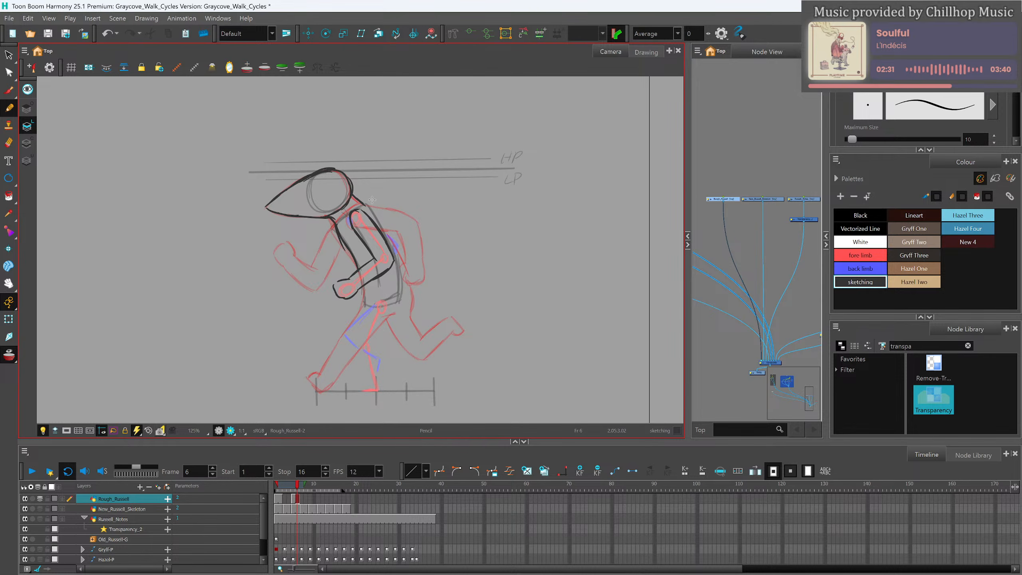
mouse_move(363, 204)
mouse_down()
mouse_move(401, 270)
mouse_move(392, 245)
mouse_move(403, 295)
mouse_move(362, 344)
mouse_move(367, 306)
mouse_move(366, 382)
mouse_up()
mouse_move(398, 258)
mouse_down()
mouse_move(403, 303)
mouse_move(377, 349)
mouse_move(380, 390)
mouse_move(360, 386)
mouse_move(368, 390)
mouse_up()
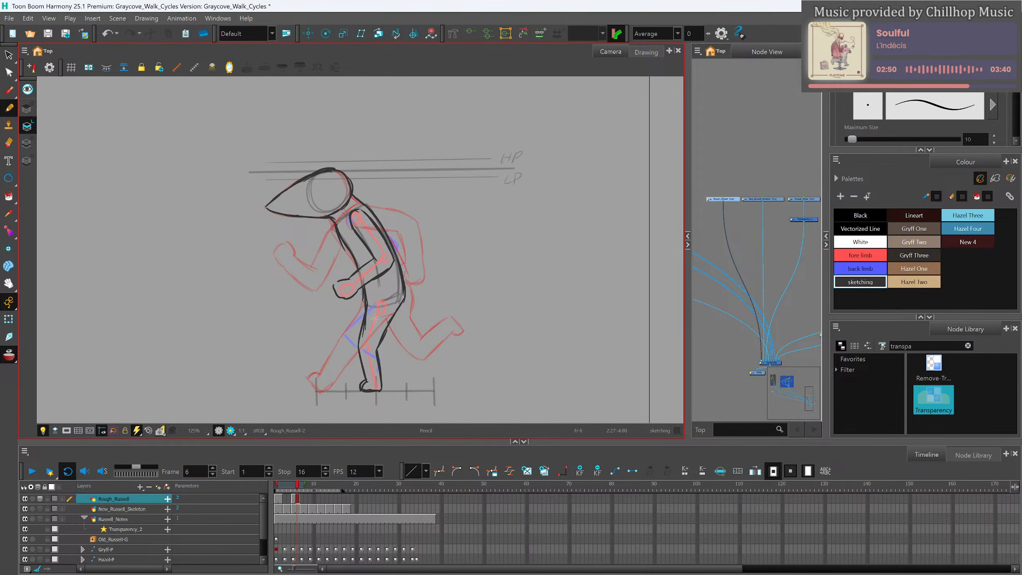
Outline the bent far leg and the far arm's elbow behind the back, saving the scene along the way.
drag(359, 338, 366, 369)
mouse_move(369, 305)
mouse_down()
mouse_move(339, 336)
mouse_move(358, 357)
mouse_move(385, 358)
mouse_move(381, 370)
mouse_up()
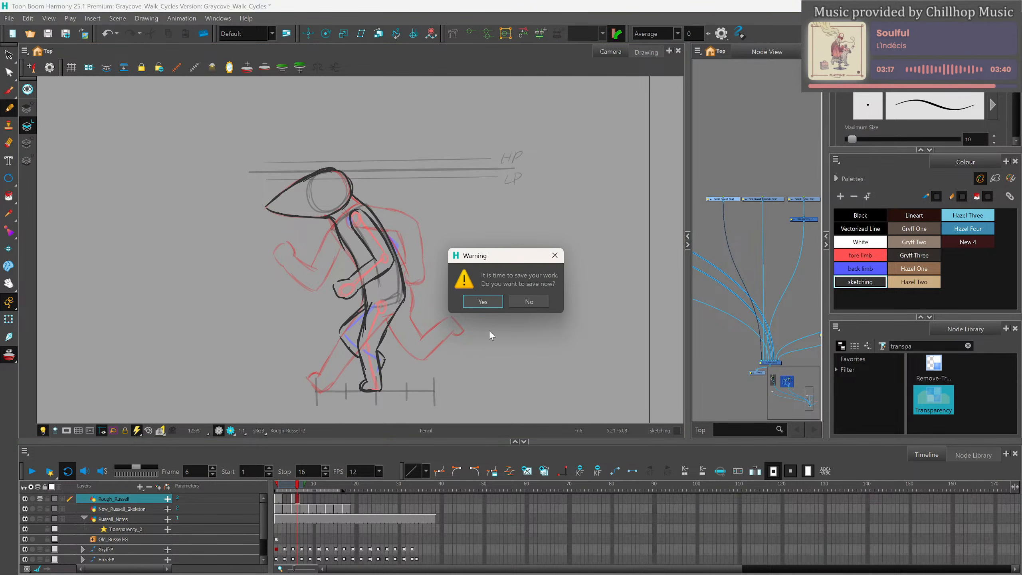
click(487, 301)
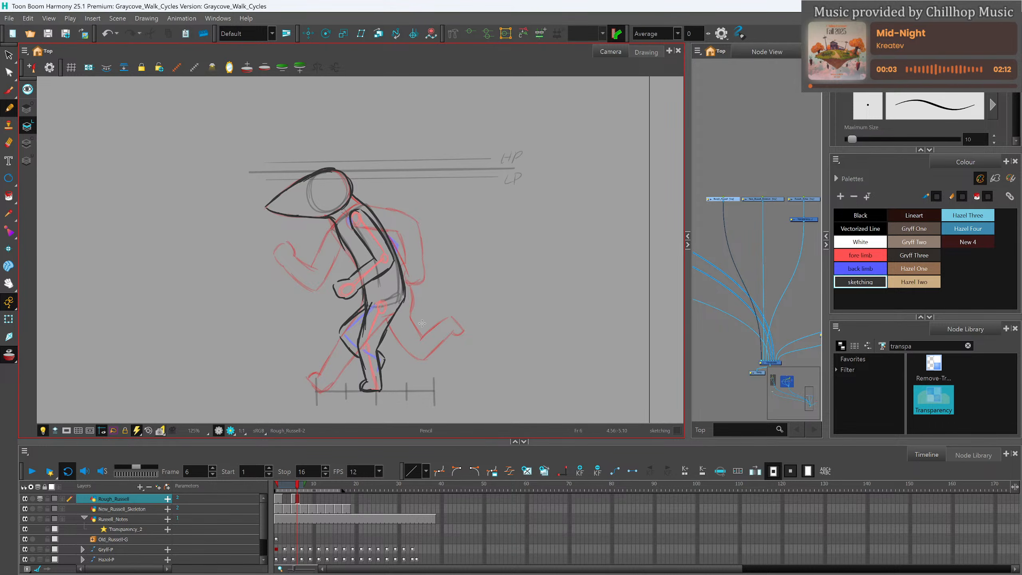
mouse_move(382, 226)
mouse_down()
mouse_move(401, 244)
mouse_move(398, 256)
mouse_up()
Create an empty drawing at frames 9 and 10 of the Rough_Russell layer, with both earlier poses onion-skinned.
drag(298, 486, 310, 487)
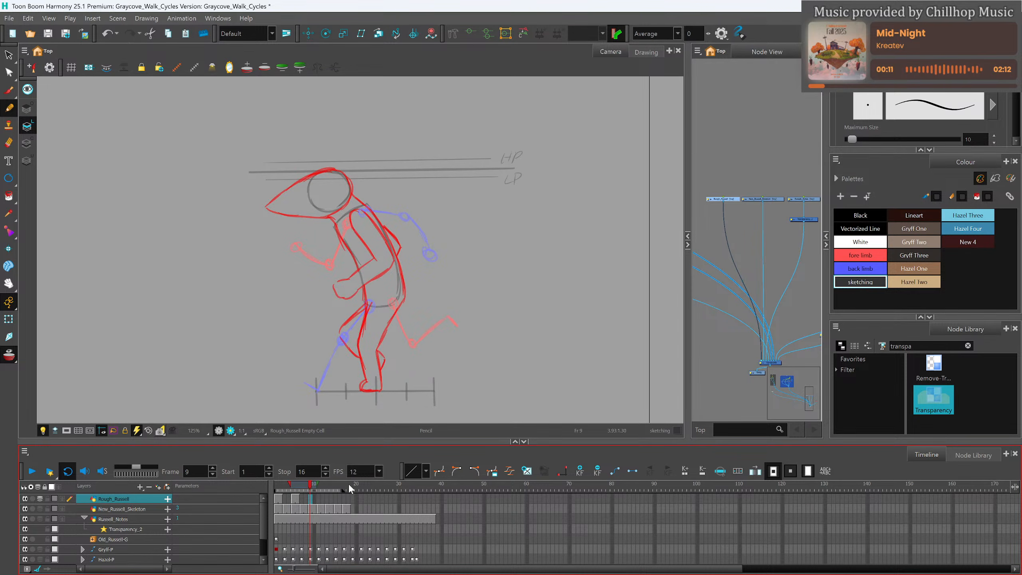
click(315, 498)
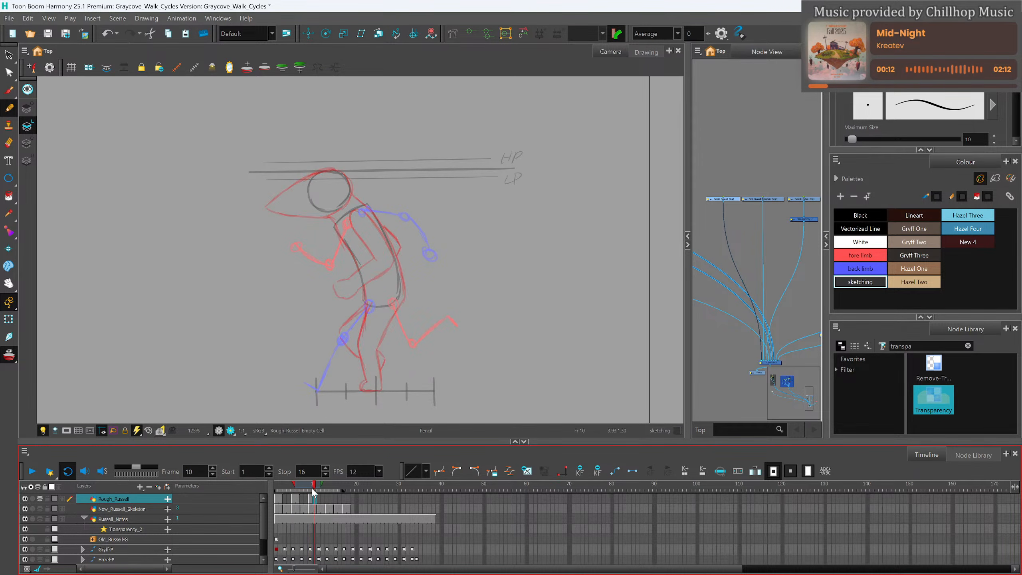
key(F5)
click(310, 487)
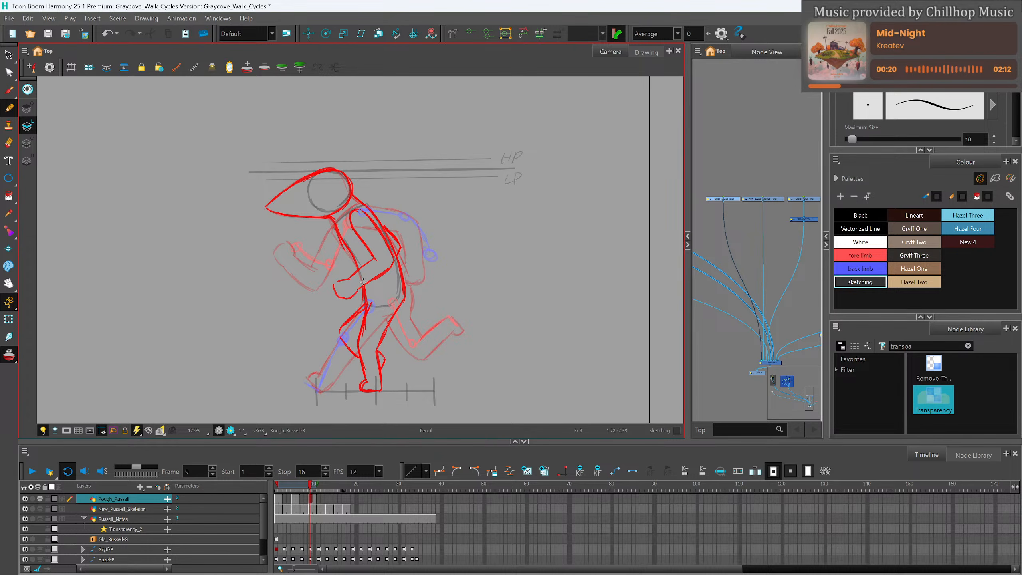
Outline the forward-reaching blue leg and the kicked-back red leg with their feet over the frame 9 skeleton.
mouse_move(363, 288)
mouse_down()
mouse_move(308, 378)
mouse_move(319, 389)
mouse_move(389, 318)
mouse_up()
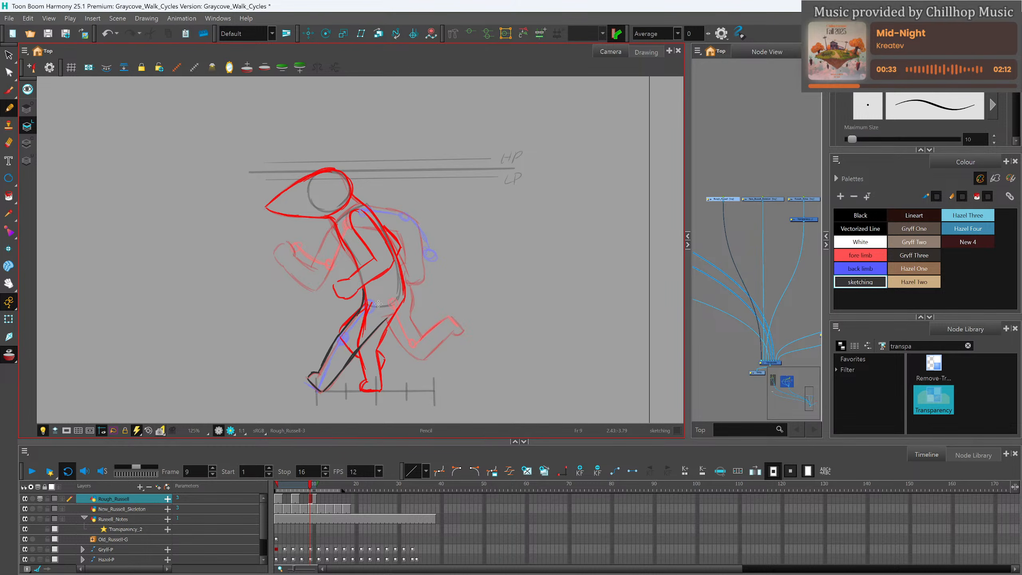
mouse_move(380, 306)
mouse_down()
mouse_move(421, 357)
mouse_move(447, 330)
mouse_up()
drag(401, 274, 422, 331)
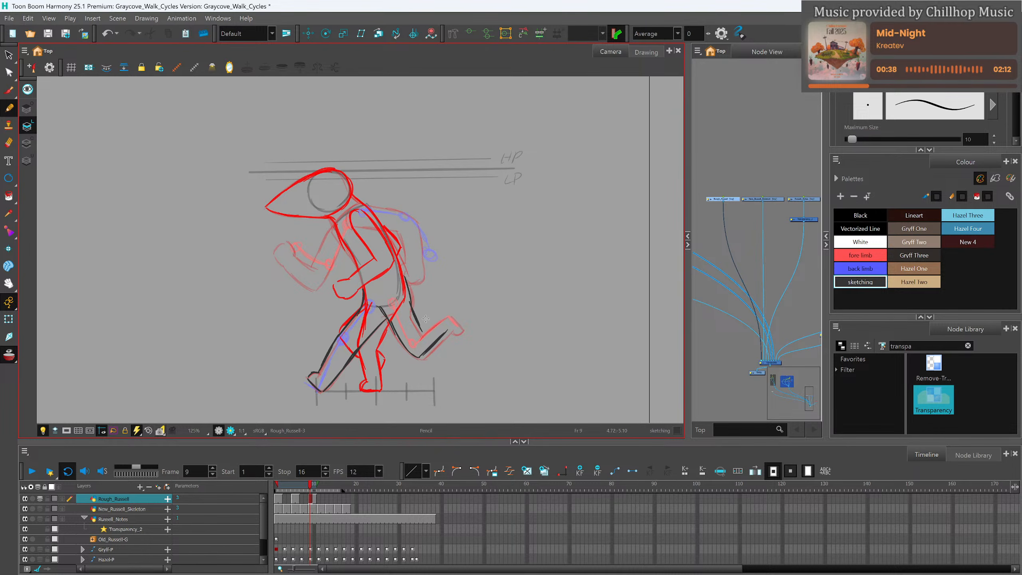
key(ctrl+z)
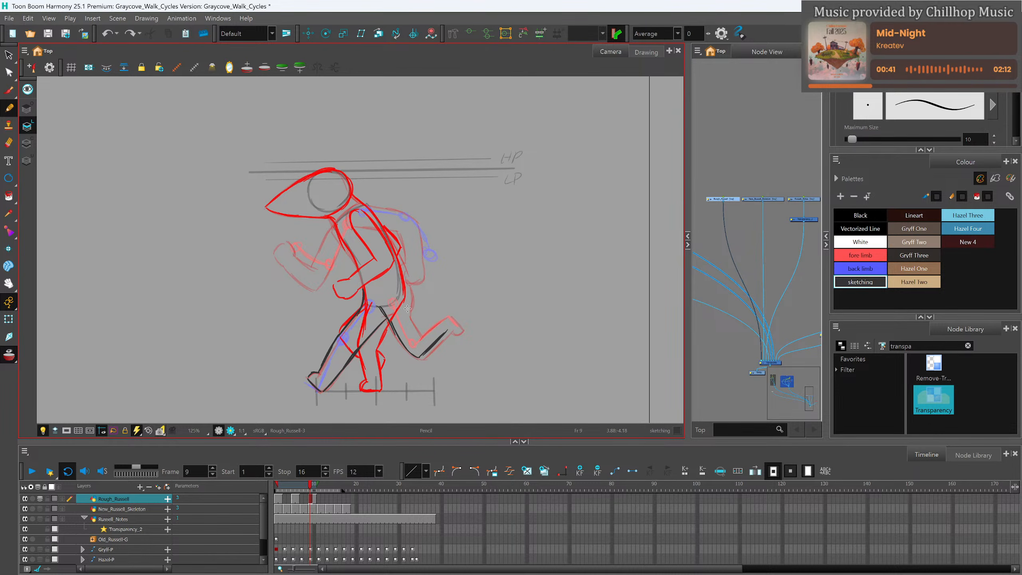
mouse_move(405, 304)
mouse_down()
mouse_move(420, 331)
mouse_move(447, 314)
mouse_move(457, 327)
mouse_move(420, 338)
mouse_up()
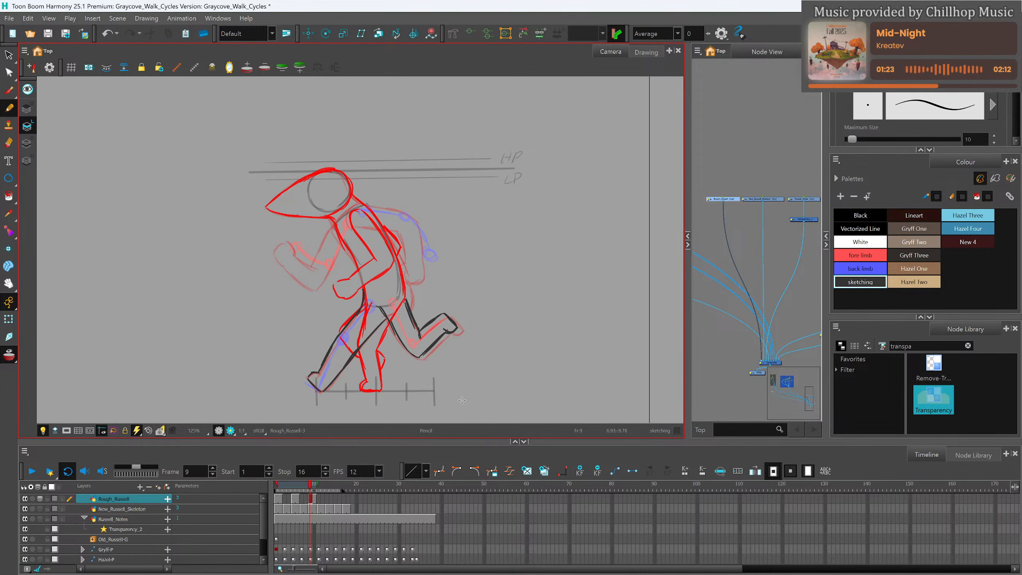
Hide the onion-skinned poses and outline the torso and the forward-bent red arm at frame 9.
drag(280, 489, 312, 488)
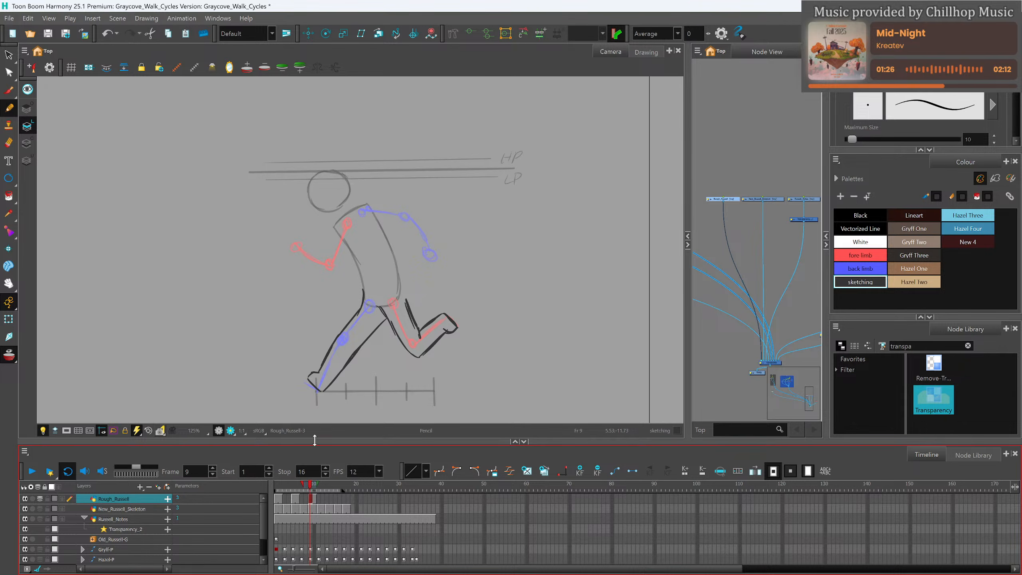
mouse_move(341, 219)
mouse_down()
mouse_move(327, 256)
mouse_move(300, 240)
mouse_move(335, 257)
mouse_move(319, 271)
mouse_move(339, 274)
mouse_move(355, 240)
mouse_move(349, 216)
mouse_move(360, 220)
mouse_move(366, 298)
mouse_up()
mouse_move(351, 212)
mouse_down()
mouse_move(378, 222)
mouse_move(408, 301)
mouse_up()
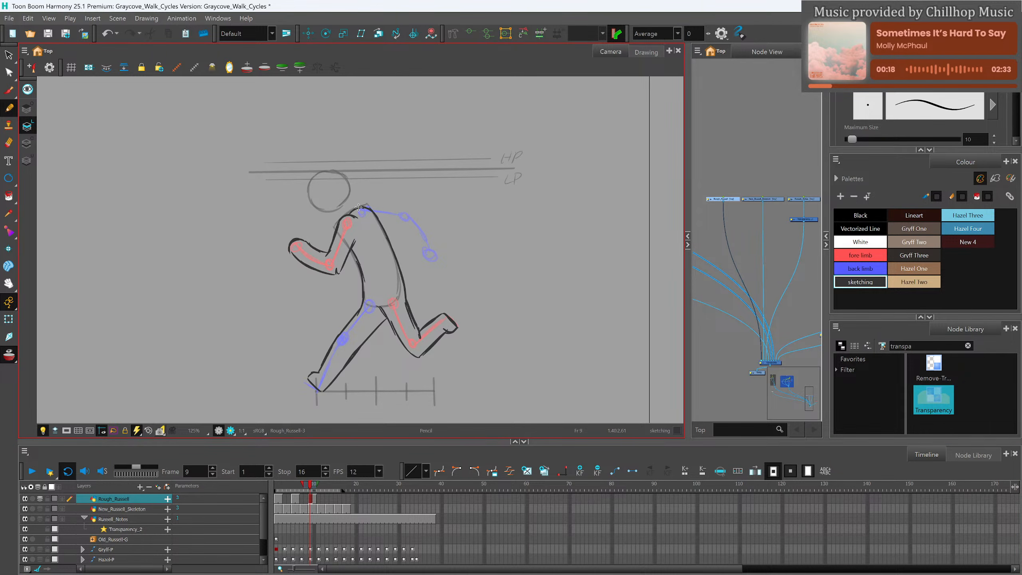
Outline the backward-swung blue arm from shoulder to hand over the frame 9 skeleton.
drag(359, 207, 410, 211)
mouse_move(411, 211)
mouse_down()
mouse_move(435, 247)
mouse_move(386, 228)
mouse_move(410, 230)
mouse_move(426, 261)
mouse_move(438, 259)
mouse_up()
drag(434, 260, 426, 263)
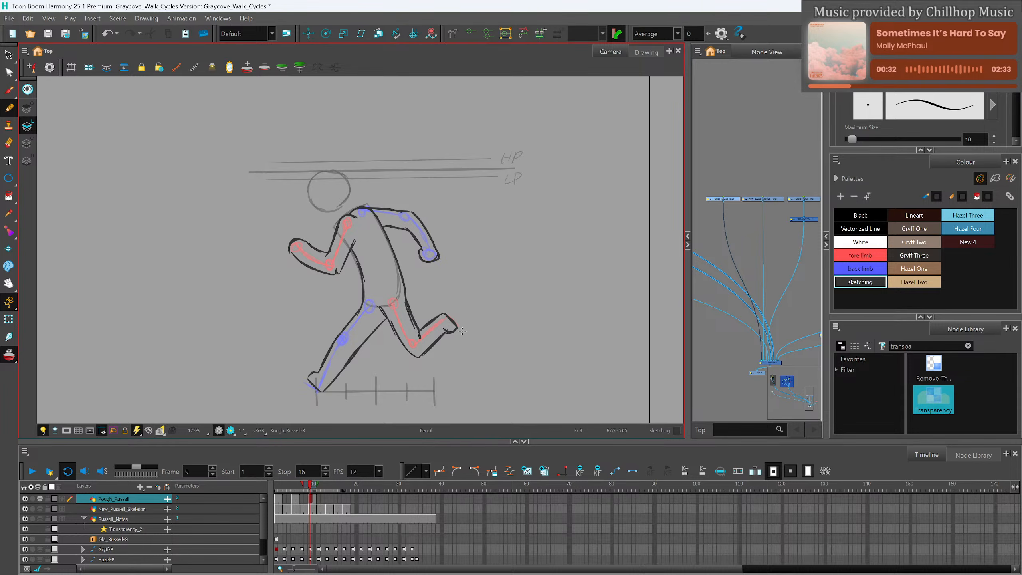
Strengthen the thigh lines of the kicked-back leg and stretch its foot outline slightly backward.
mouse_move(378, 307)
mouse_down()
mouse_move(415, 326)
mouse_move(412, 315)
mouse_move(421, 337)
mouse_up()
key(alt+s)
click(446, 309)
drag(446, 309, 462, 310)
click(501, 282)
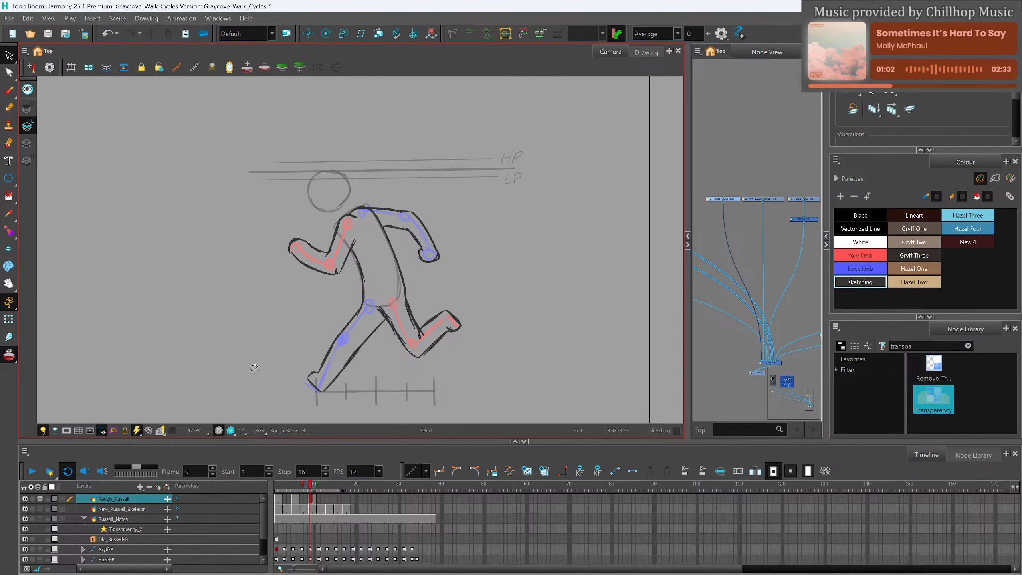
Onion-skin the previous pose and pencil the pointed head and neck outline at frame 9.
click(9, 107)
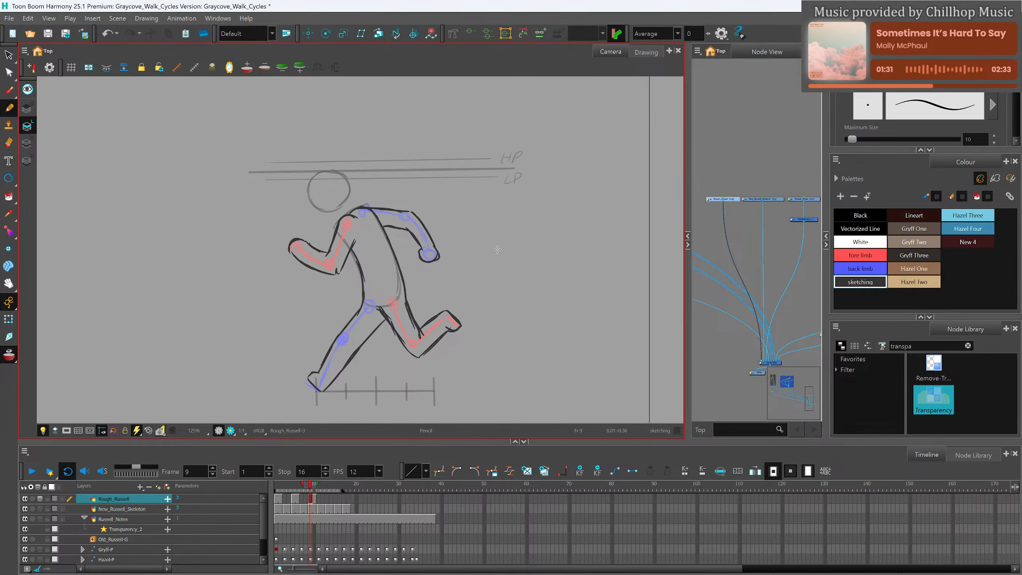
drag(303, 483, 294, 483)
mouse_move(340, 165)
mouse_down()
mouse_move(263, 206)
mouse_move(331, 216)
mouse_up()
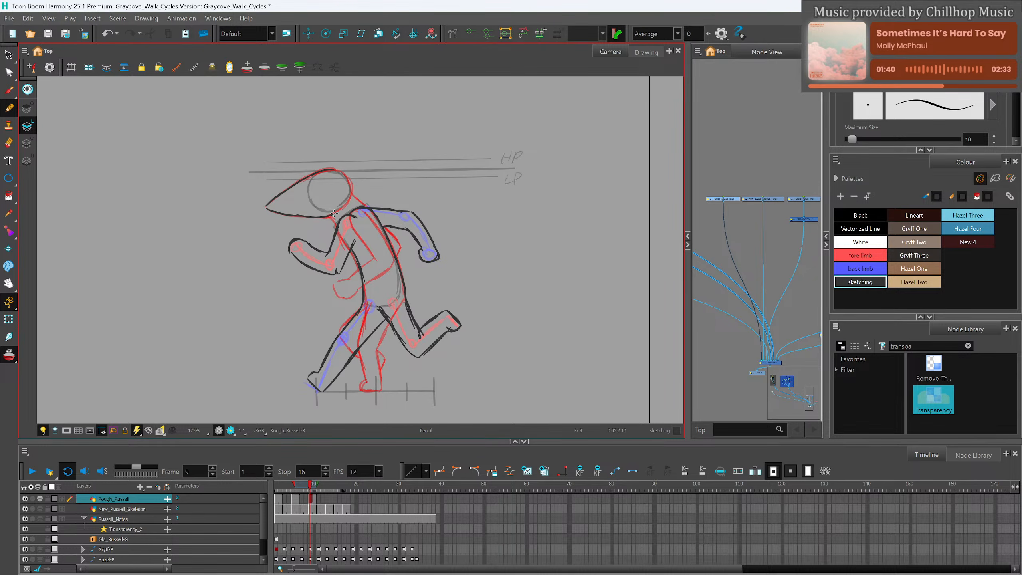
mouse_move(331, 170)
mouse_down()
mouse_move(344, 205)
mouse_move(357, 194)
mouse_move(368, 204)
mouse_move(337, 223)
mouse_up()
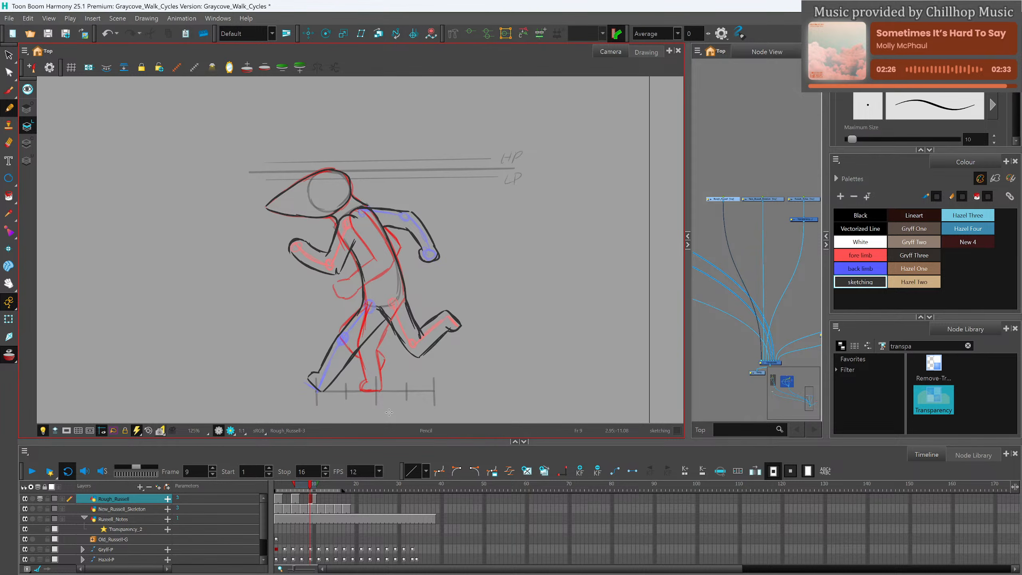
Select the outline of the backward-swung arm, stretch it slightly downward and nudge it into place on the body.
mouse_move(317, 481)
mouse_down()
mouse_move(273, 499)
mouse_move(312, 500)
mouse_up()
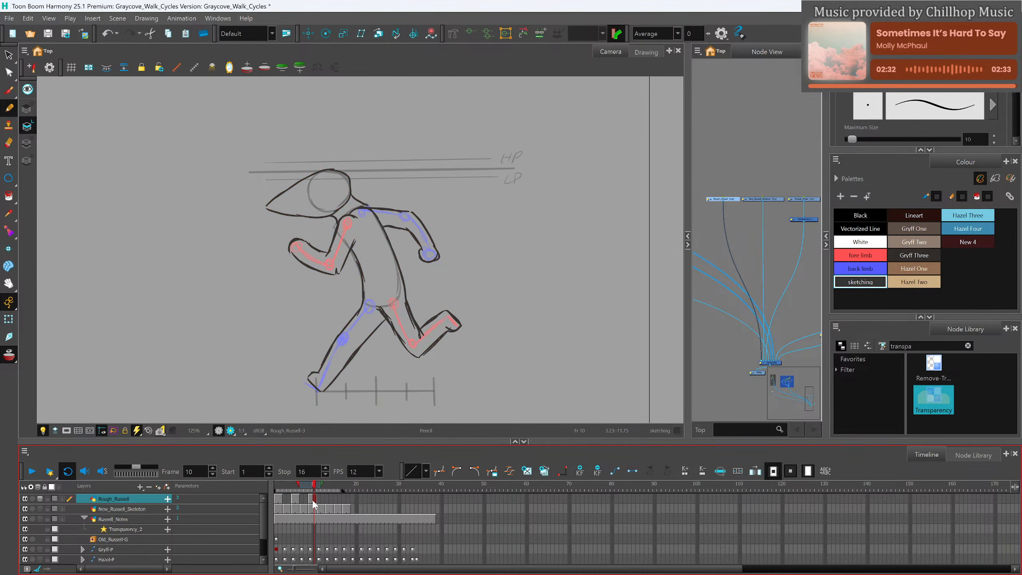
click(9, 55)
mouse_move(417, 206)
mouse_down()
mouse_move(445, 251)
mouse_move(426, 218)
mouse_up()
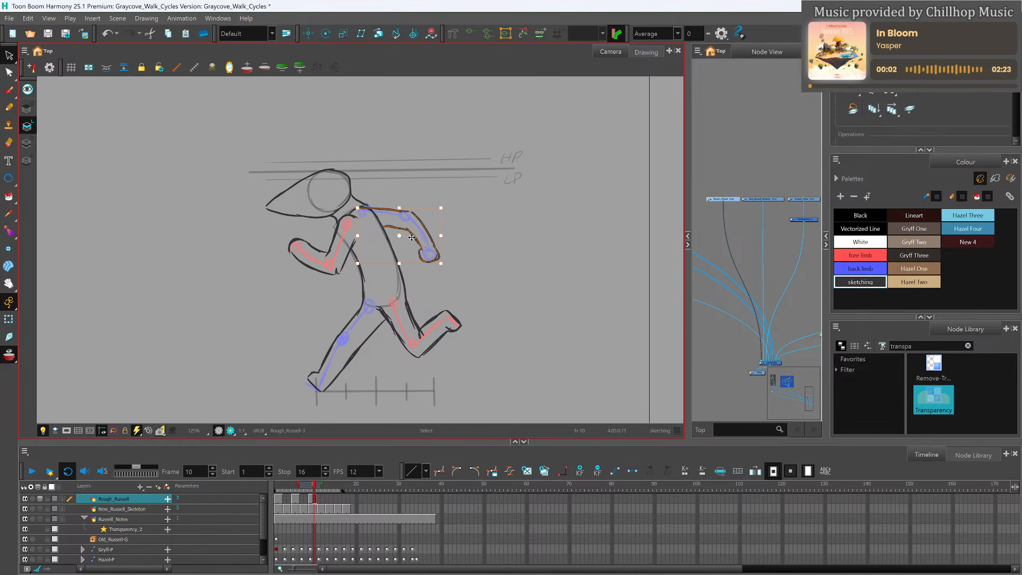
drag(399, 263, 400, 265)
click(458, 207)
click(411, 239)
drag(411, 235, 409, 236)
click(457, 215)
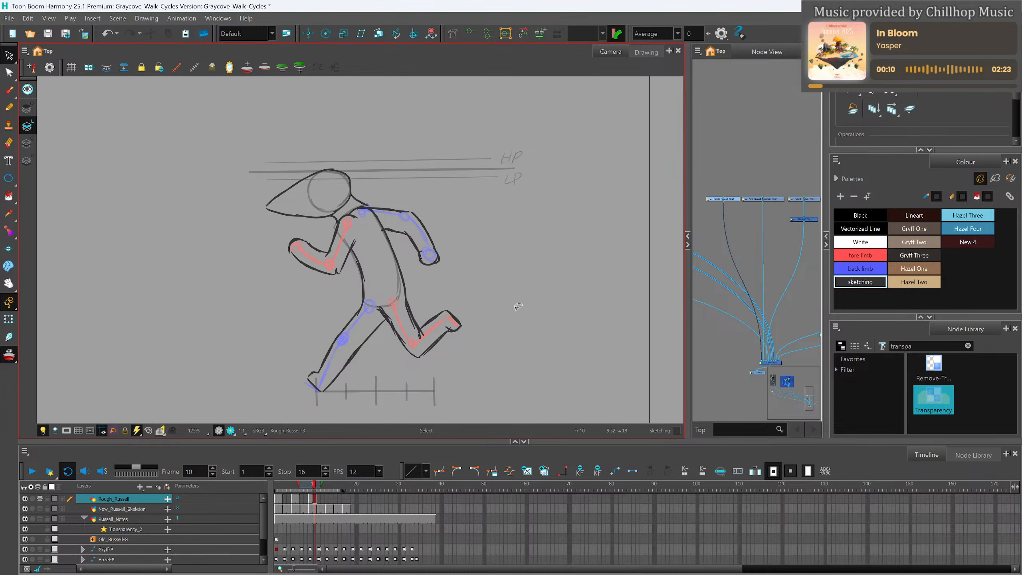
Create an empty drawing at frame 13 of the Rough_Russell layer and ready the Pencil tool for sketching.
click(329, 505)
key(period)
key(alt+shift+r)
click(328, 501)
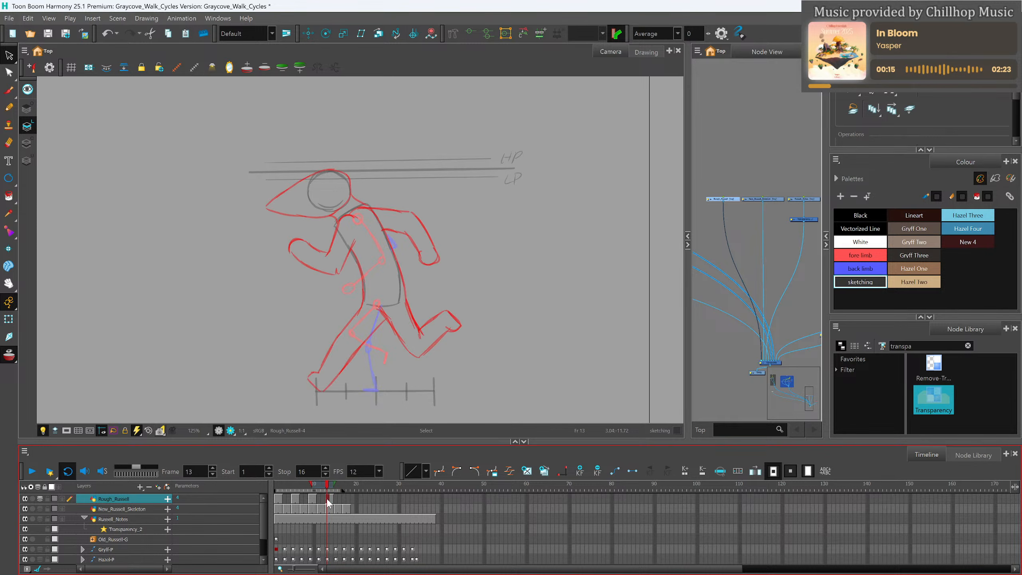
click(9, 107)
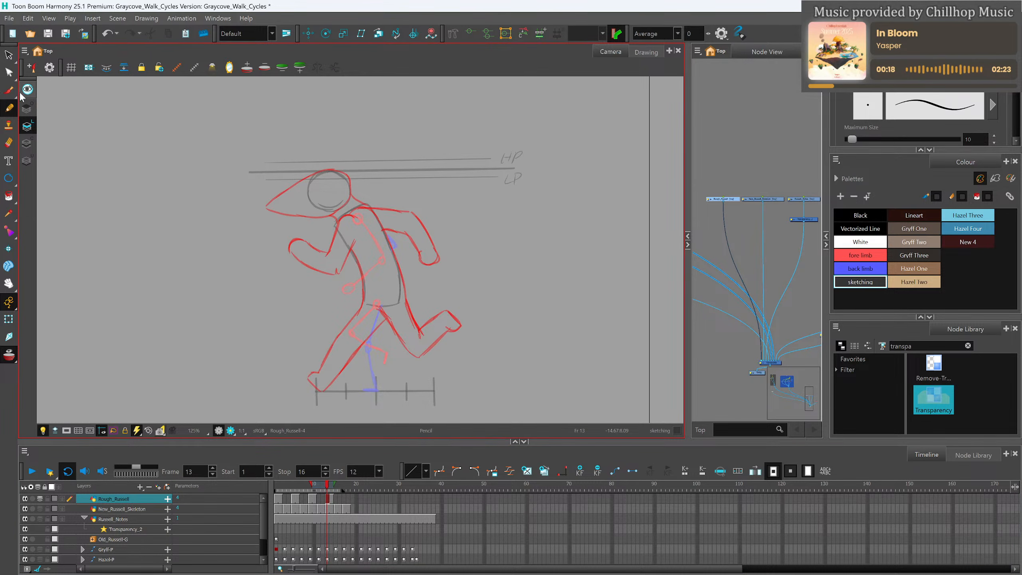
Compare with the frame 9 pose and pencil the pointed head outline at frame 13 of the Rough_Russell layer.
click(311, 500)
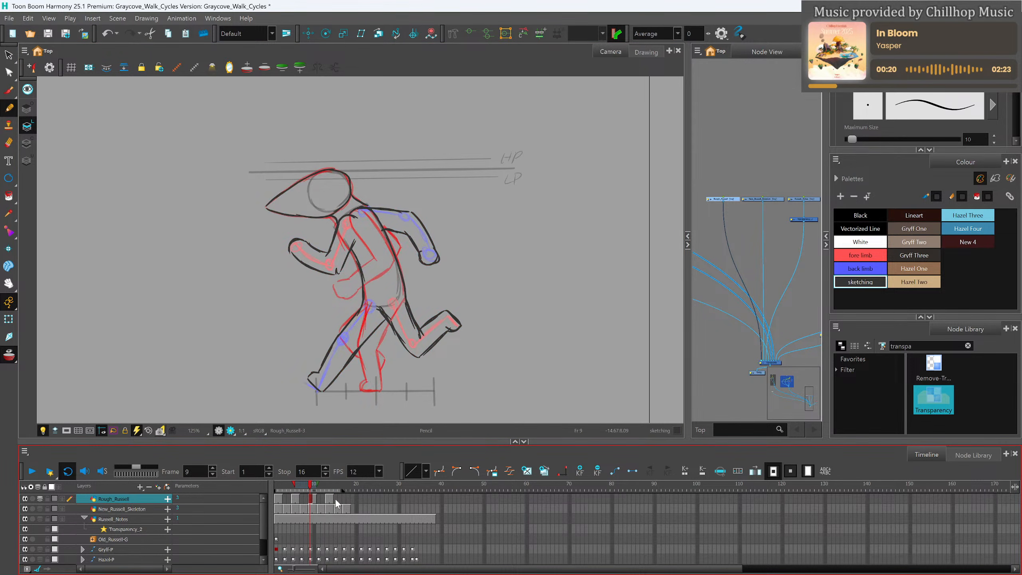
click(328, 500)
mouse_move(266, 207)
mouse_down()
mouse_move(324, 170)
mouse_move(293, 185)
mouse_move(330, 172)
mouse_move(350, 199)
mouse_up()
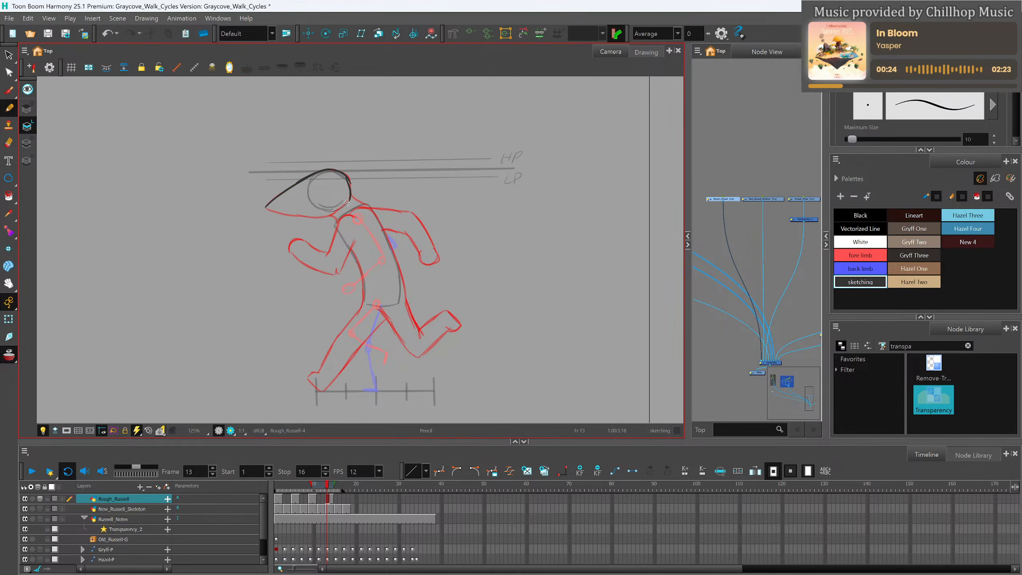
mouse_move(265, 207)
mouse_down()
mouse_move(324, 216)
mouse_move(347, 196)
mouse_move(335, 215)
mouse_up()
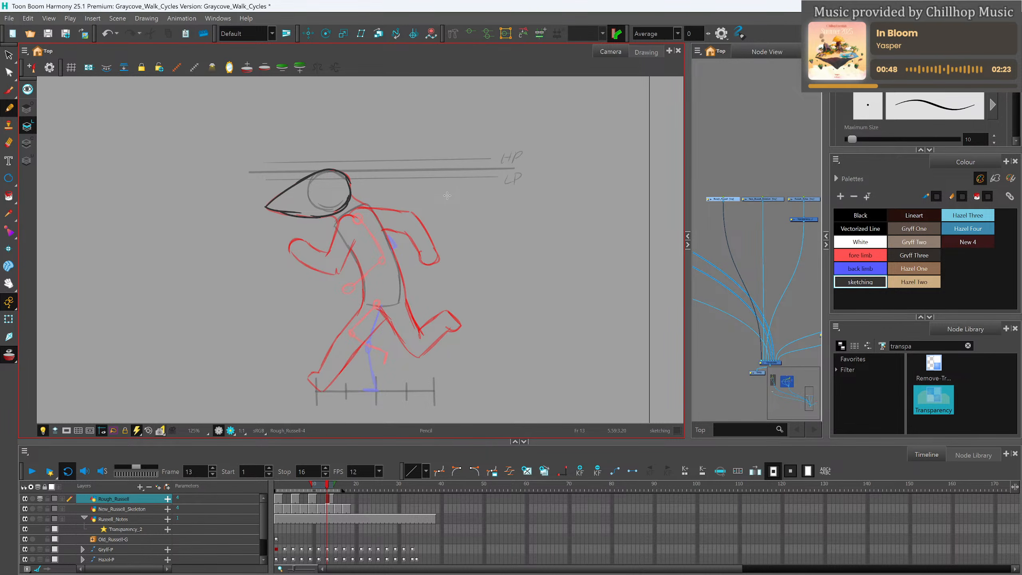
Pencil the bent fore arm across the body, with the neck, chest and back lines of the torso at frame 13.
mouse_move(351, 190)
mouse_down()
mouse_move(348, 221)
mouse_move(372, 257)
mouse_move(340, 297)
mouse_move(386, 271)
mouse_move(375, 278)
mouse_move(393, 264)
mouse_up()
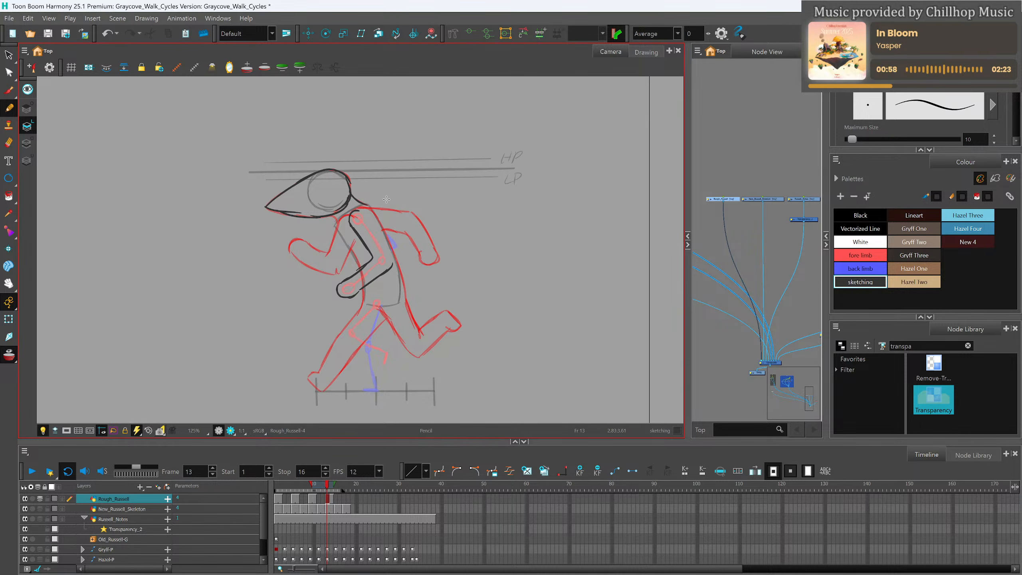
drag(366, 216, 391, 268)
drag(339, 221, 359, 267)
drag(364, 205, 388, 236)
Pencil the raised bent leg and straight supporting leg under the hips, and add the back arm's elbow behind the torso.
mouse_move(399, 264)
mouse_down()
mouse_move(405, 303)
mouse_move(361, 305)
mouse_up()
key(ctrl+z)
key(ctrl+z)
mouse_move(372, 298)
mouse_down()
mouse_move(345, 326)
mouse_move(367, 353)
mouse_move(377, 324)
mouse_move(366, 333)
mouse_move(404, 306)
mouse_up()
mouse_move(405, 288)
mouse_down()
mouse_move(389, 318)
mouse_move(402, 302)
mouse_move(366, 303)
mouse_move(393, 347)
mouse_move(389, 367)
mouse_move(392, 346)
mouse_up()
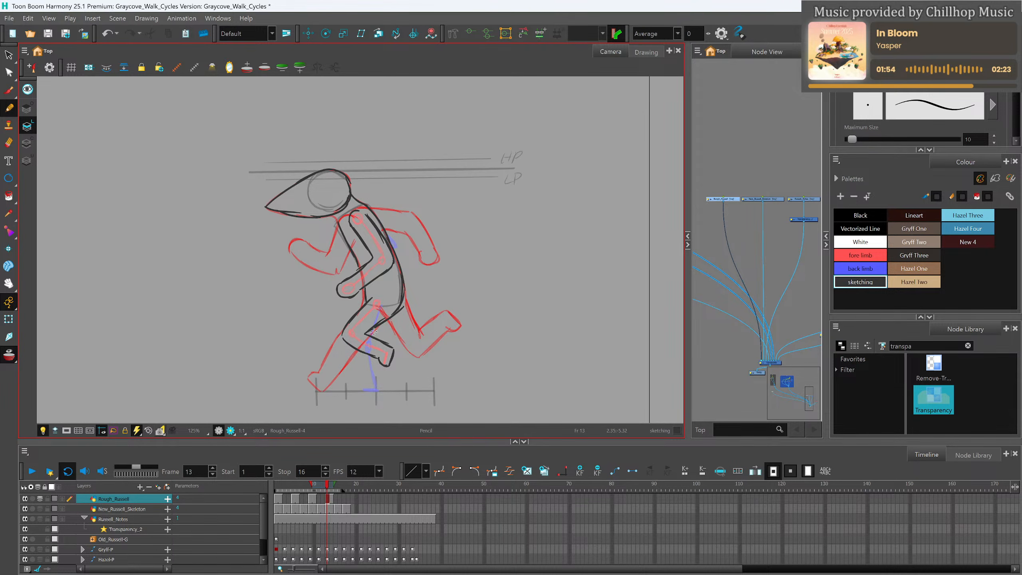
mouse_move(377, 325)
mouse_down()
mouse_move(378, 379)
mouse_move(357, 374)
mouse_move(360, 389)
mouse_move(379, 390)
mouse_up()
drag(387, 231, 399, 246)
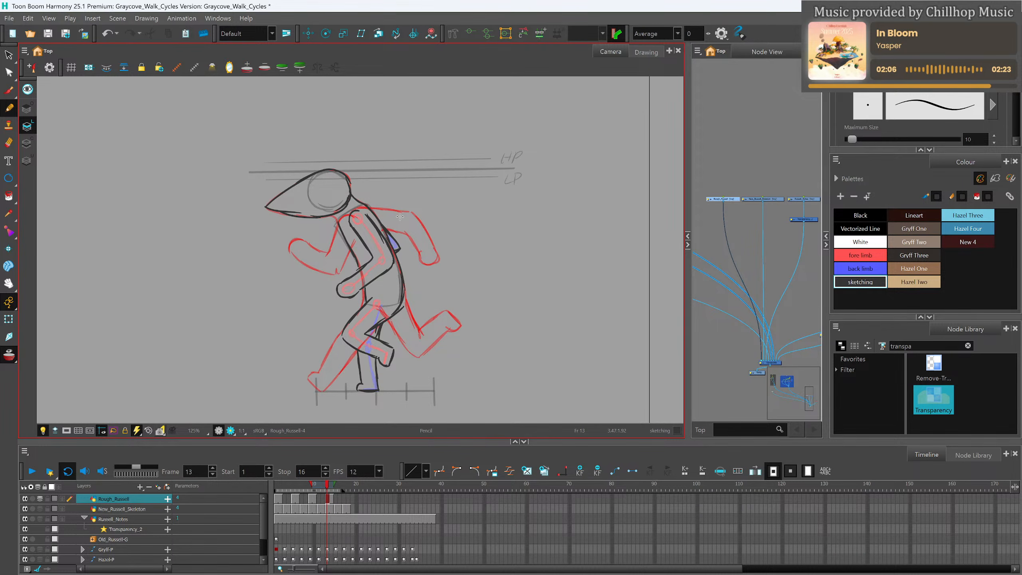
Copy the complete body outline from frame 1 and paste it at frame 17 of the Rough_Russell layer.
click(345, 498)
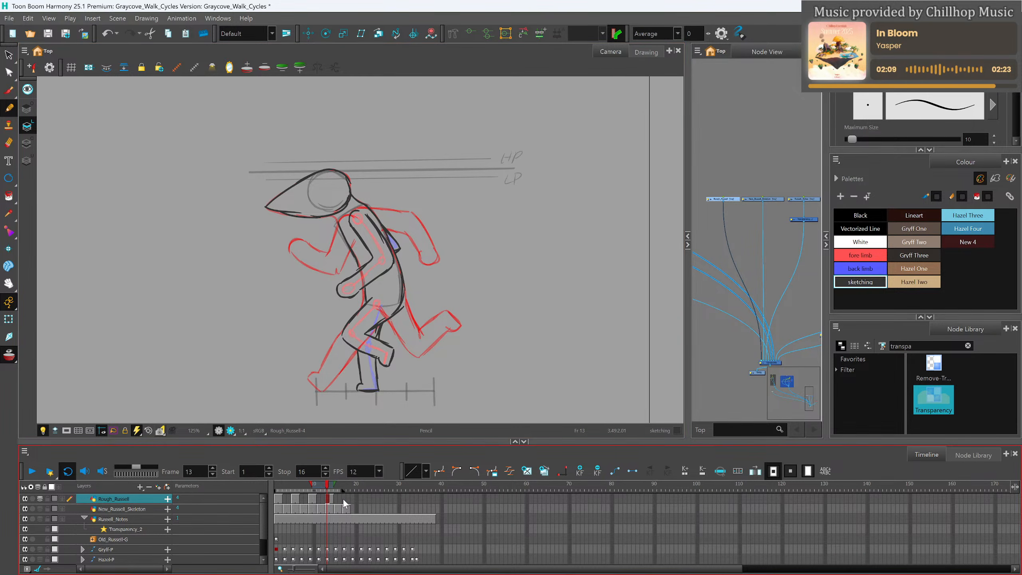
click(277, 498)
key(alt+s)
mouse_move(425, 152)
mouse_down()
mouse_move(418, 424)
mouse_move(422, 155)
mouse_up()
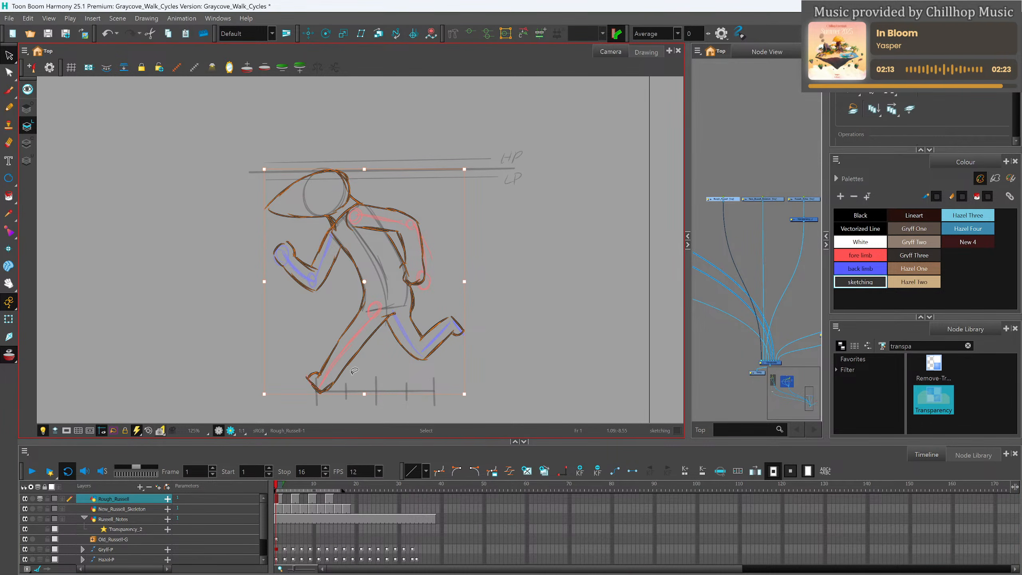
click(345, 498)
click(375, 271)
key(ctrl+v)
key(period)
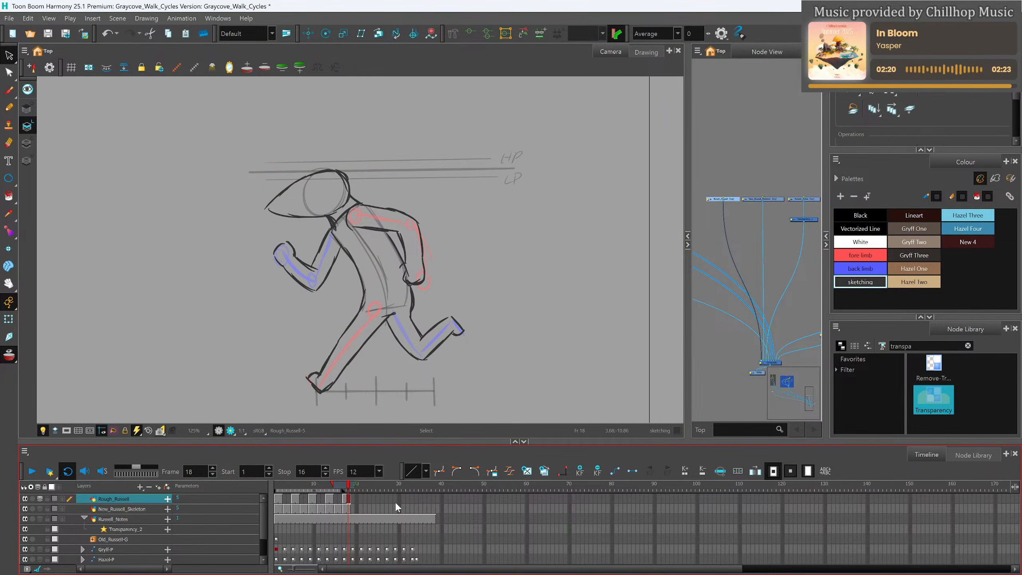
Disable the New_Russell_Skeleton layer and play the rough run cycle from frame 1.
drag(338, 491, 276, 490)
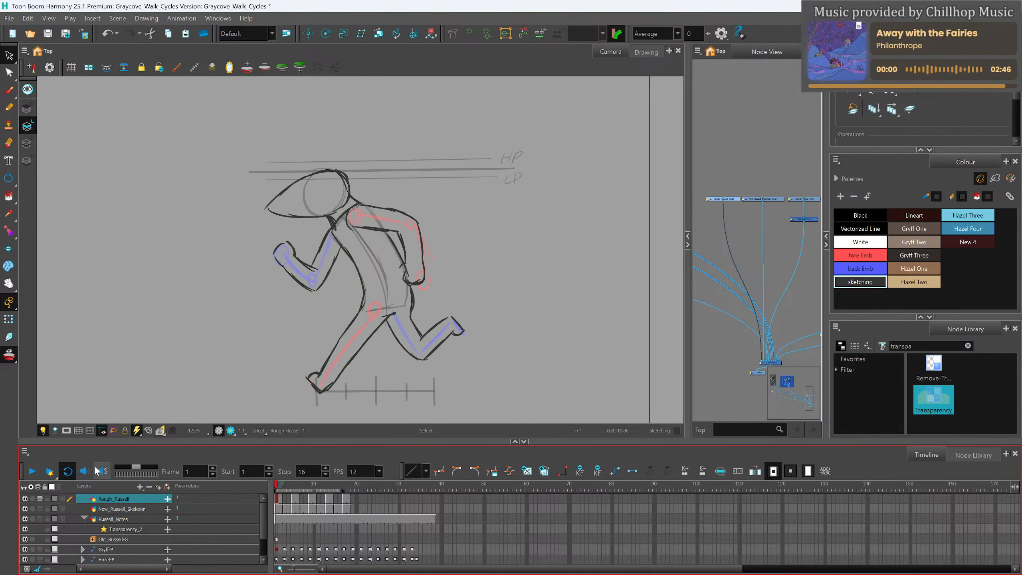
click(119, 509)
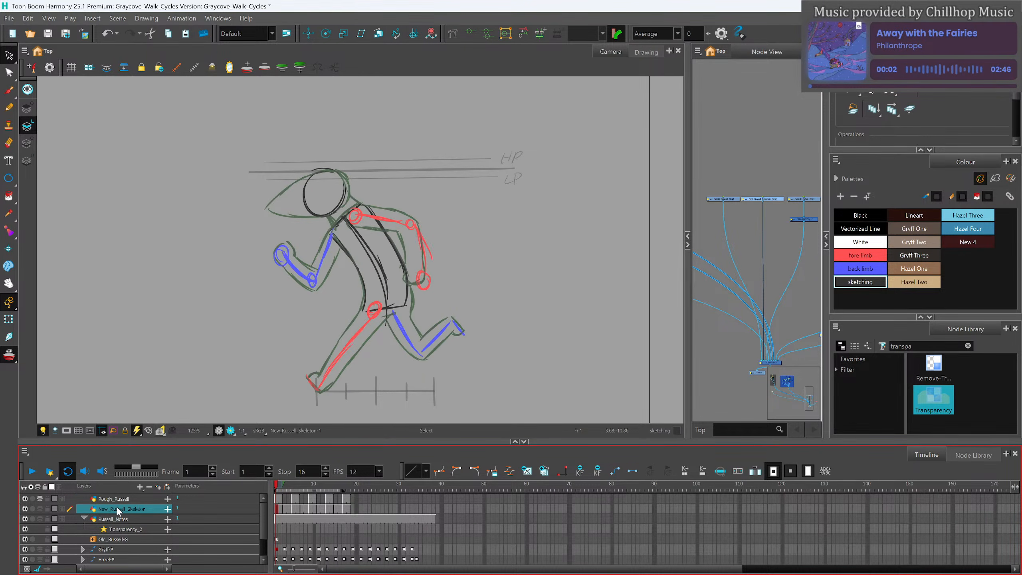
key(d)
click(30, 472)
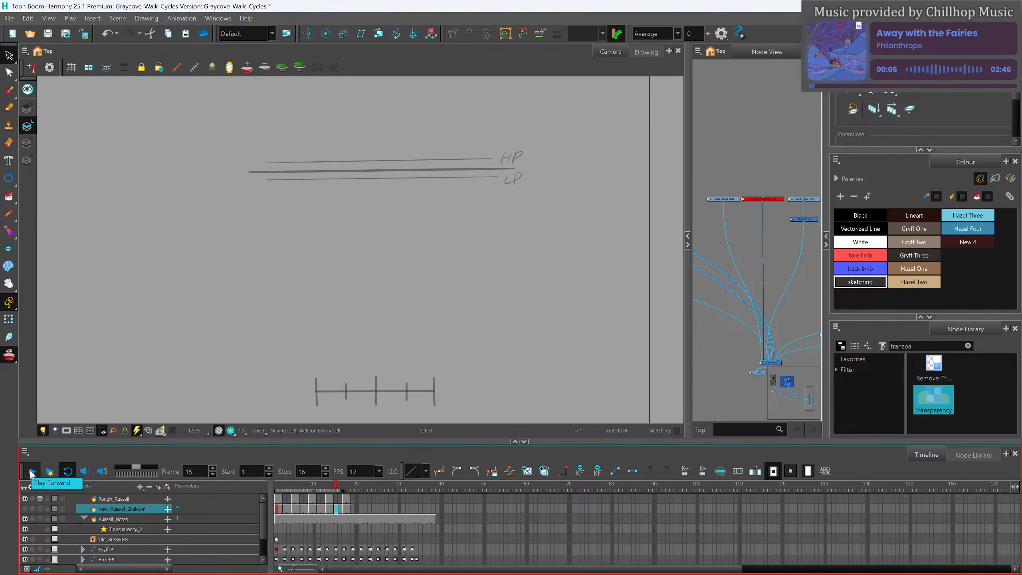
Extend the exposure of the Rough_Russell key drawings to fill the empty cells through frame 16.
click(287, 499)
drag(293, 500, 340, 499)
key(F5)
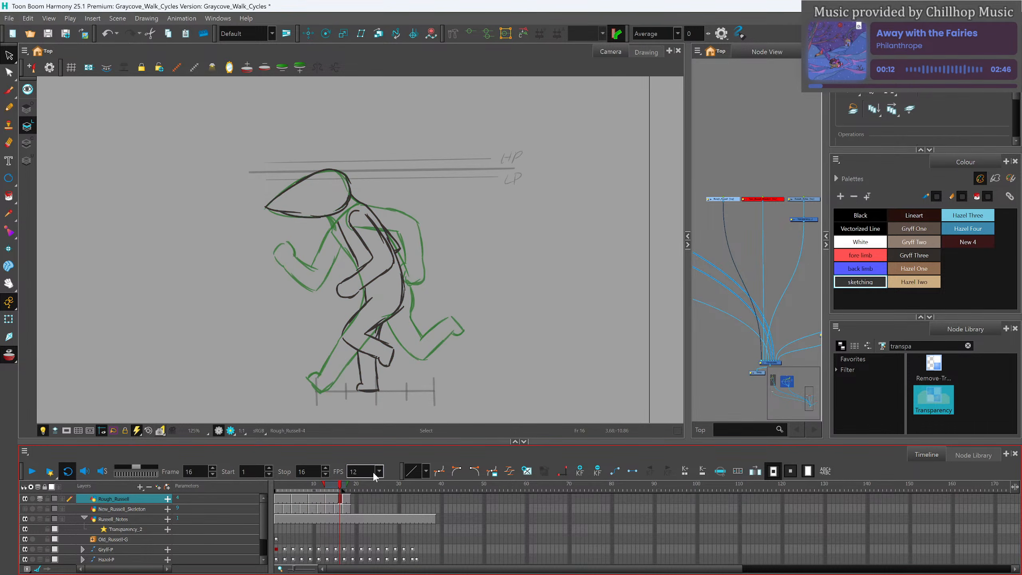
Set the playback rate to 24 FPS and play the run cycle from frame 1.
click(379, 471)
click(370, 531)
click(276, 502)
click(32, 472)
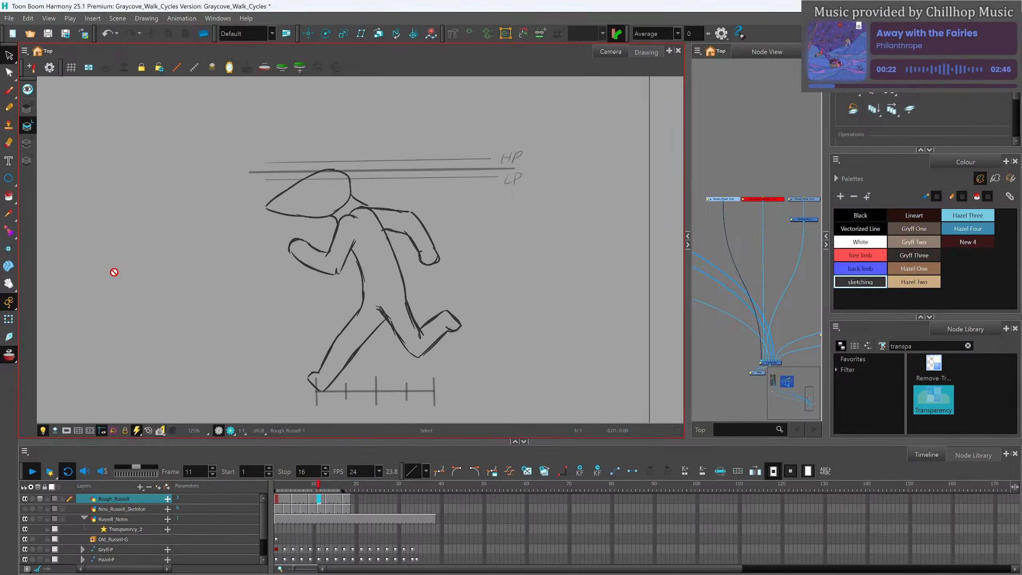
click(48, 475)
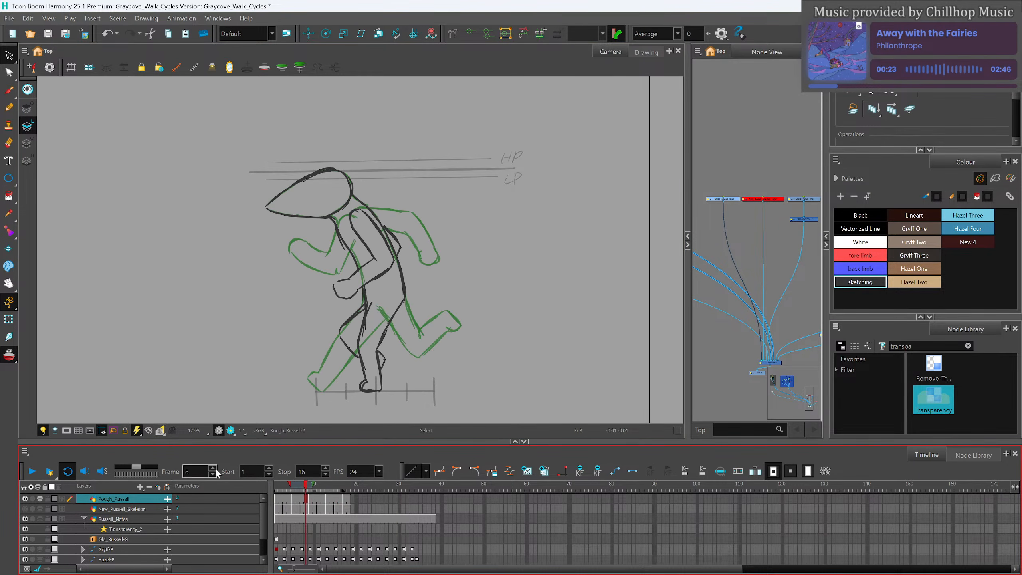
Set the playback rate to 12 FPS and play the run cycle.
click(377, 471)
click(376, 502)
click(37, 472)
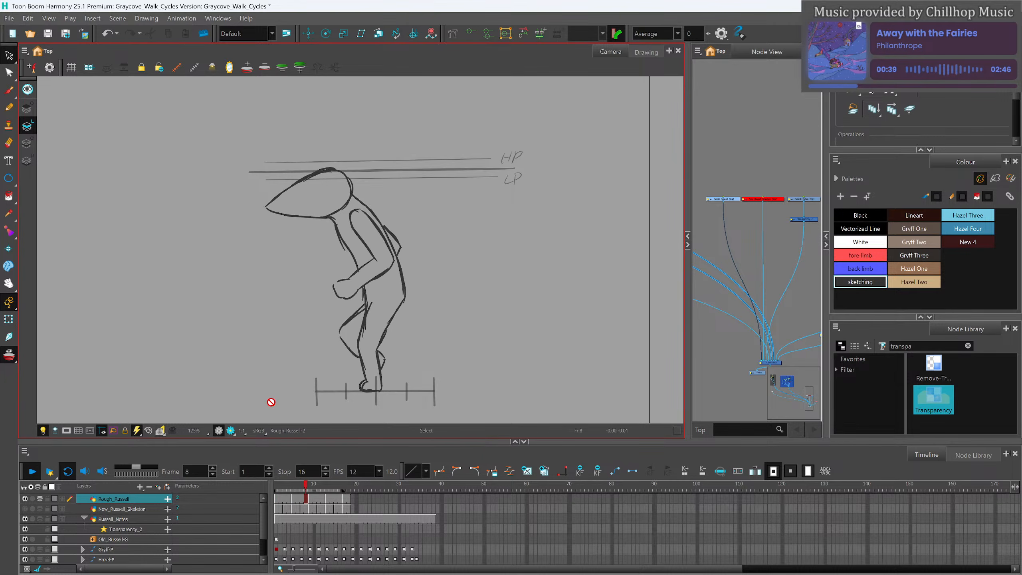
click(32, 471)
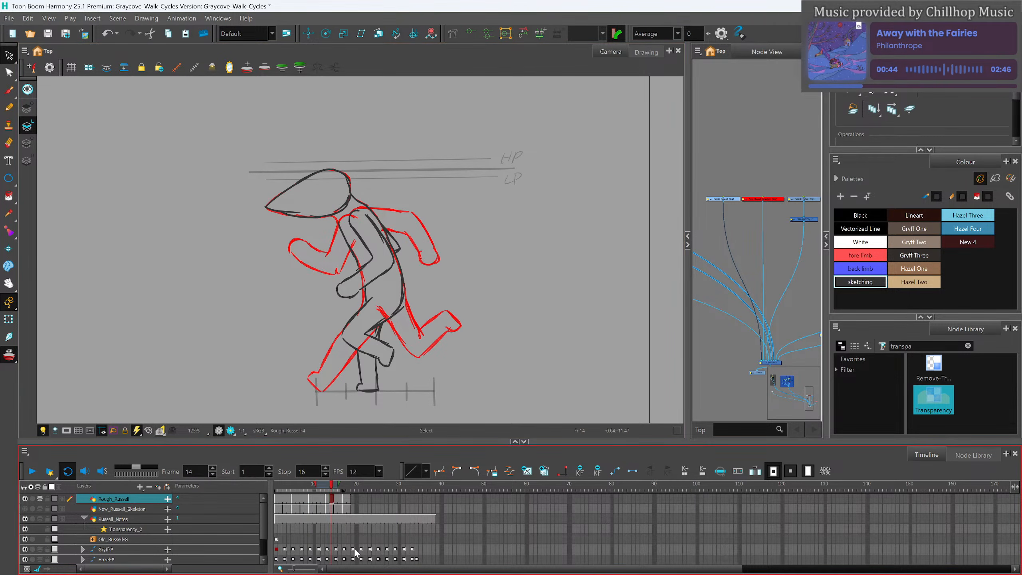
Undo the exposure extension of the key drawings and set the playback rate to 24 FPS.
key(ctrl+z)
key(ctrl+z)
key(ctrl+z)
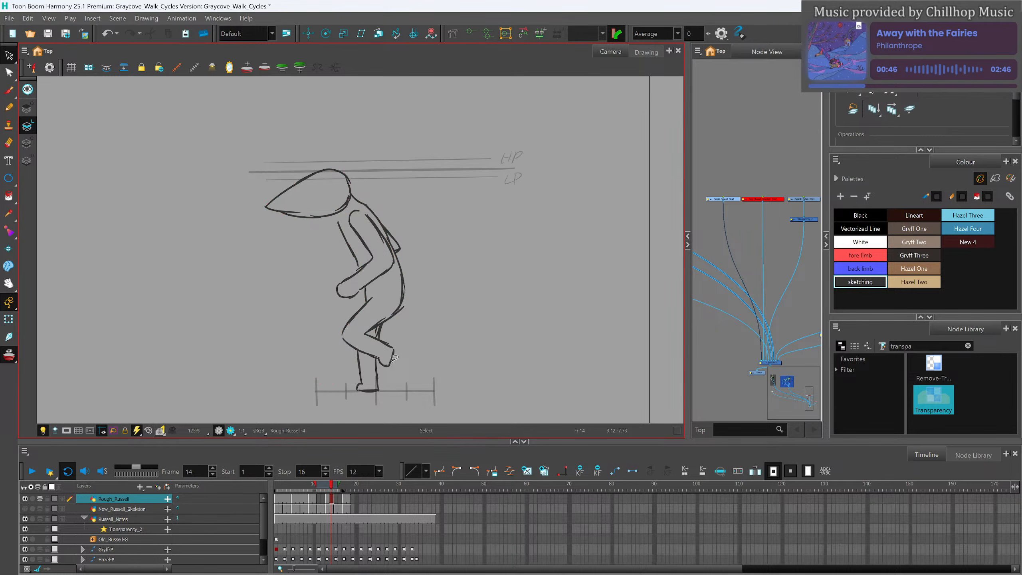
click(365, 471)
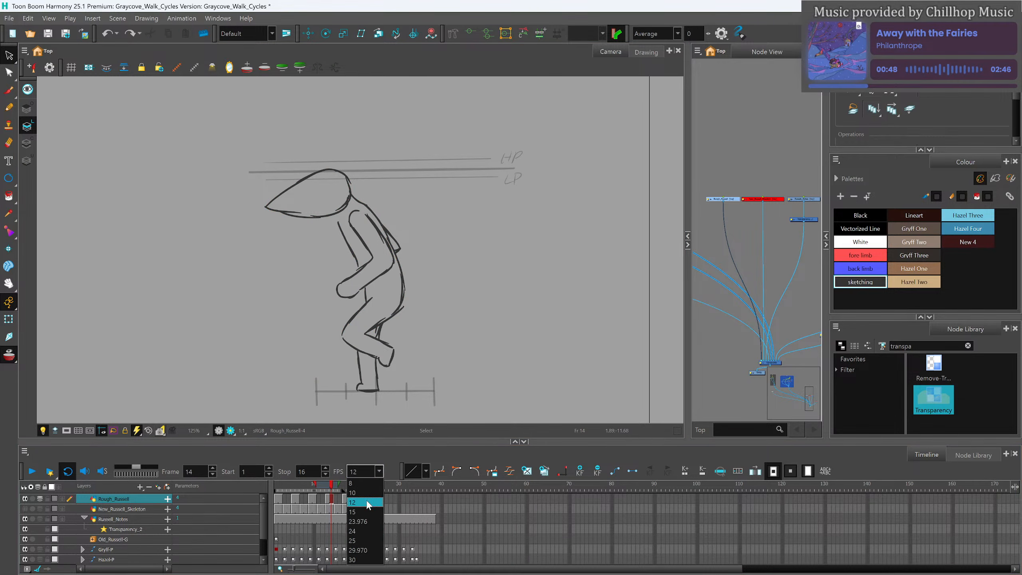
click(356, 530)
Create an empty drawing at frame 3 of the Rough_Russell layer and re-enable the New_Russell_Skeleton layer, moving to frame 4.
click(285, 498)
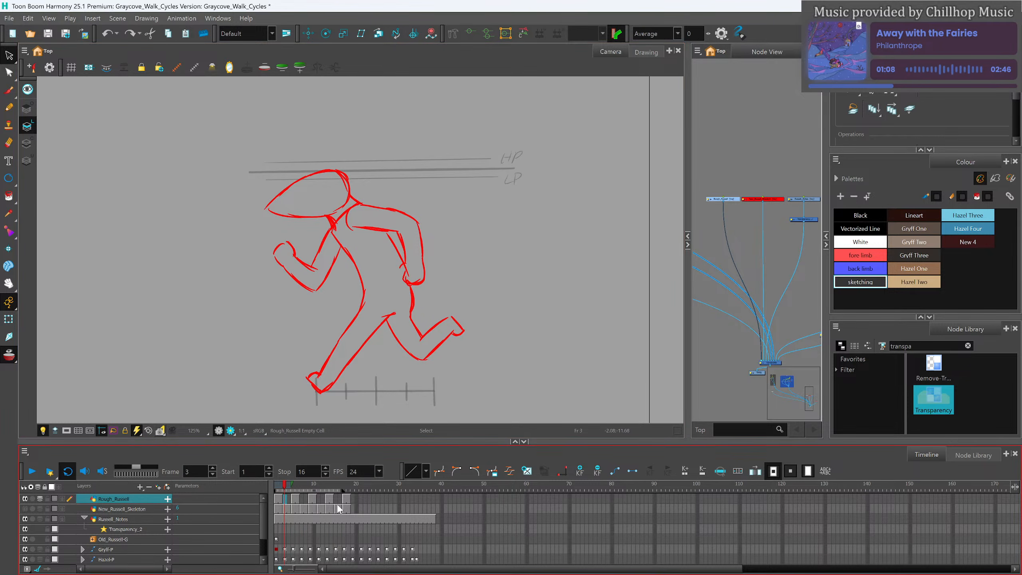
click(527, 471)
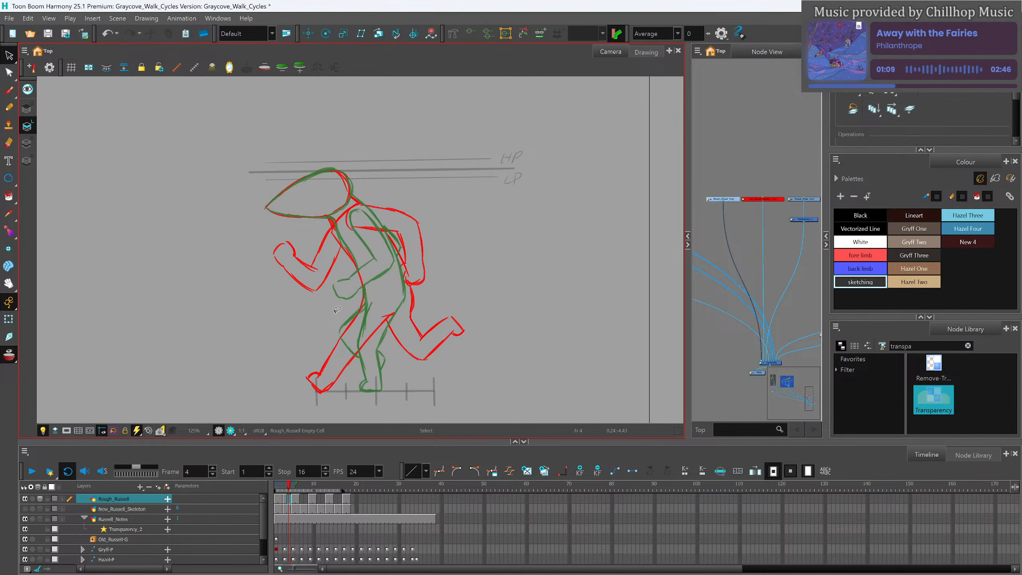
key(period)
key(comma)
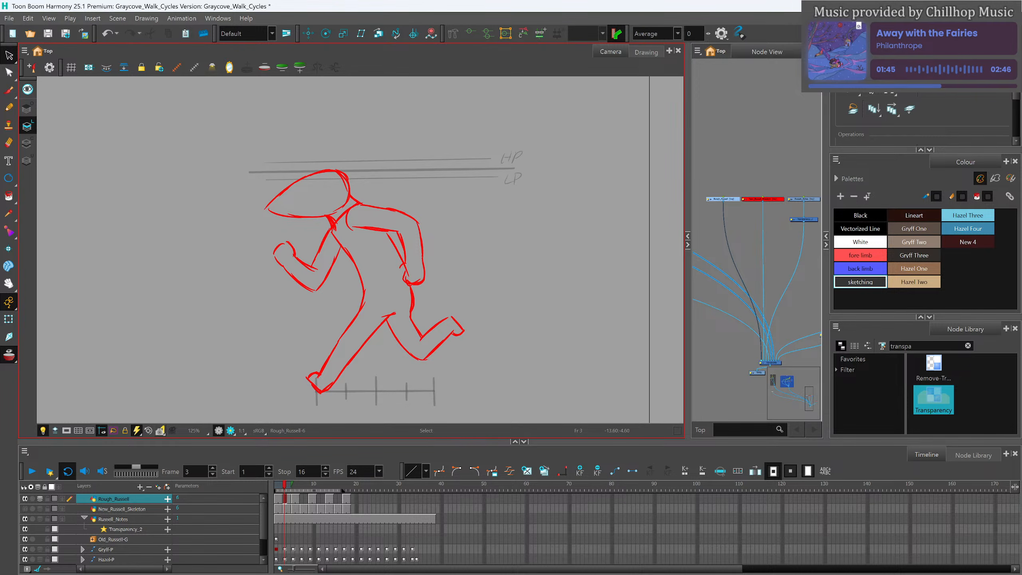
key(period)
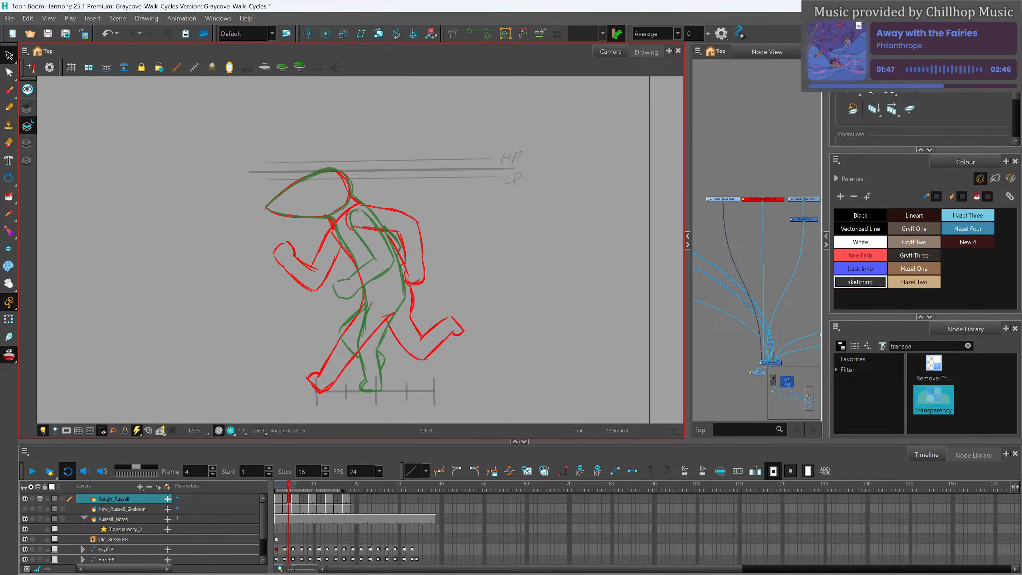
click(25, 509)
click(288, 499)
click(288, 499)
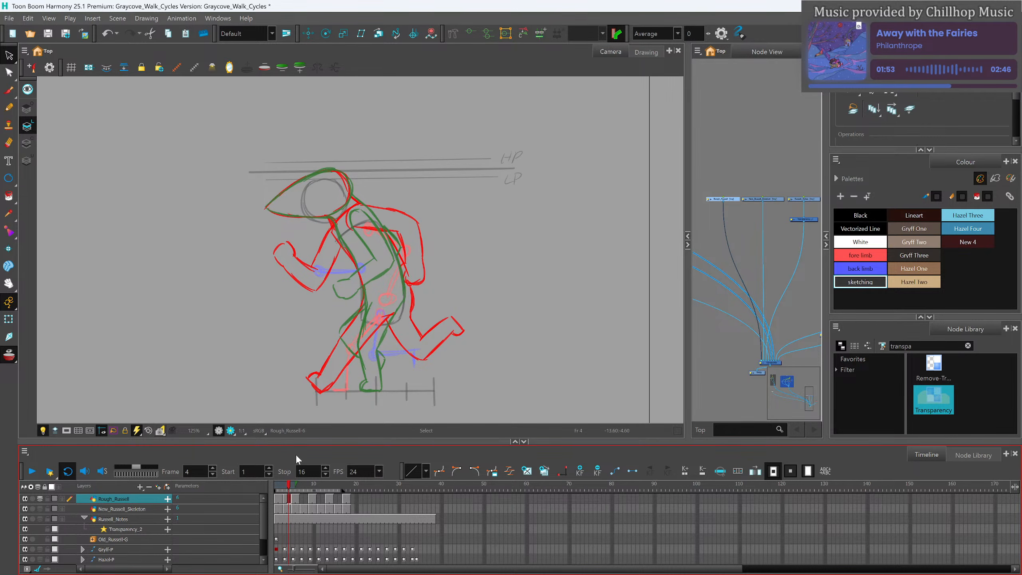
Pencil the lowered pointed head outline over the skeleton's head at frame 4 and save the scene.
click(9, 106)
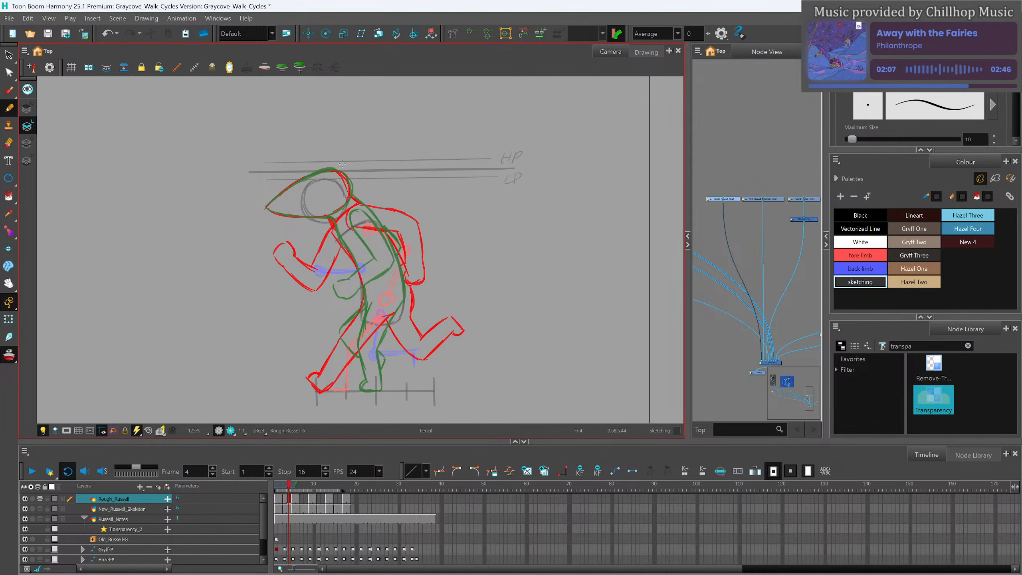
mouse_move(338, 181)
mouse_down()
mouse_move(302, 191)
mouse_move(324, 180)
mouse_move(308, 185)
mouse_move(269, 218)
mouse_move(329, 216)
mouse_move(300, 224)
mouse_move(322, 227)
mouse_move(349, 210)
mouse_move(328, 226)
mouse_up()
key(ctrl+z)
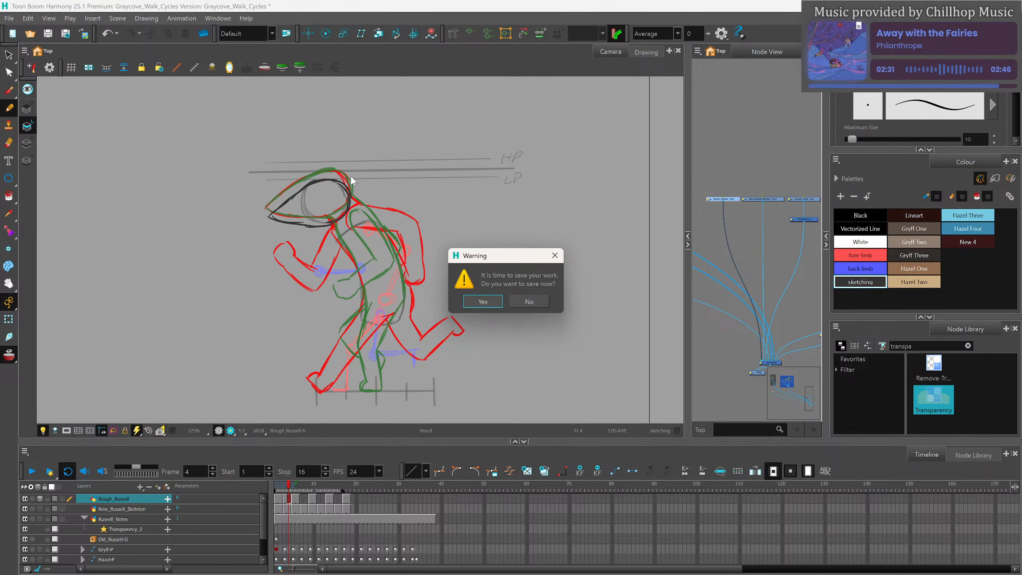
click(484, 302)
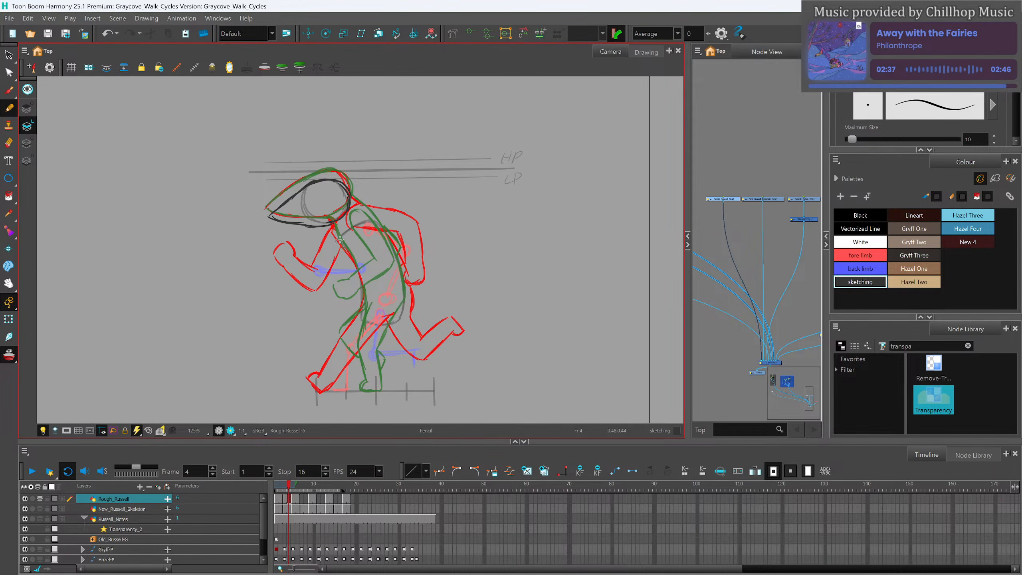
Pencil the fore arm bent behind the torso at frame 4, from the shoulder around the elbow to the hand.
mouse_move(368, 220)
mouse_down()
mouse_move(369, 237)
mouse_move(403, 255)
mouse_up()
drag(375, 219, 416, 242)
mouse_move(375, 219)
mouse_down()
mouse_move(416, 244)
mouse_move(382, 293)
mouse_up()
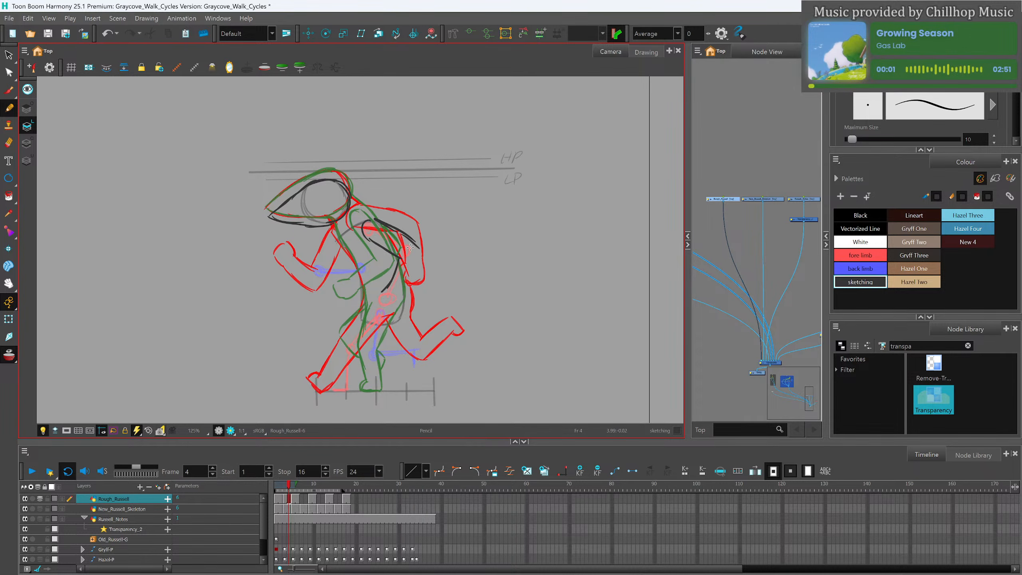
mouse_move(379, 223)
mouse_down()
mouse_move(417, 245)
mouse_move(404, 296)
mouse_move(375, 299)
mouse_move(401, 306)
mouse_move(386, 295)
mouse_up()
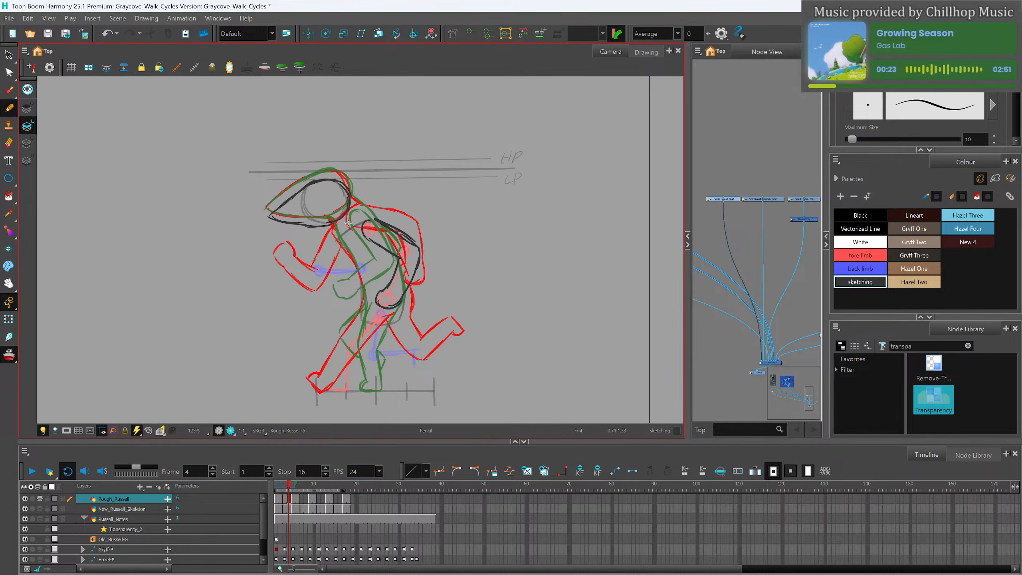
Pencil the neck and torso lines and the bent supporting leg down to its foot, undoing stray strokes.
drag(334, 221, 357, 264)
drag(351, 193, 383, 226)
mouse_move(336, 221)
mouse_down()
mouse_move(368, 315)
mouse_move(344, 347)
mouse_move(343, 386)
mouse_up()
key(ctrl+z)
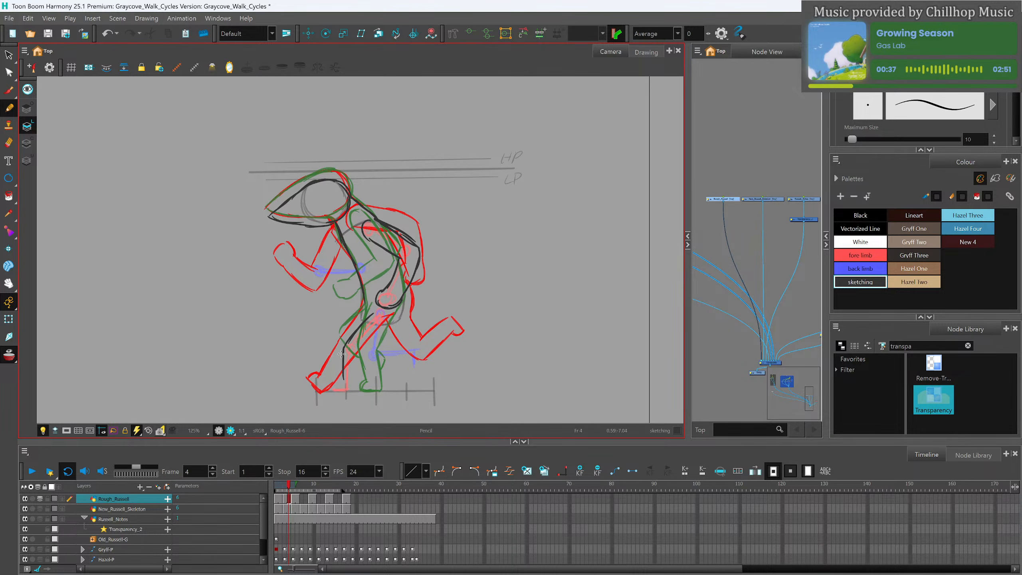
key(alt+s)
key(ctrl+z)
mouse_move(346, 345)
mouse_down()
mouse_move(327, 392)
mouse_move(349, 393)
mouse_up()
Pencil the kicked-back leg's shin and foot, and outline the back limb's forearm reaching forward from the chest.
mouse_move(358, 355)
mouse_down()
mouse_move(351, 383)
mouse_move(340, 349)
mouse_move(368, 316)
mouse_move(357, 354)
mouse_move(398, 315)
mouse_move(403, 298)
mouse_move(385, 327)
mouse_move(365, 302)
mouse_move(387, 283)
mouse_move(370, 344)
mouse_move(375, 359)
mouse_move(407, 367)
mouse_up()
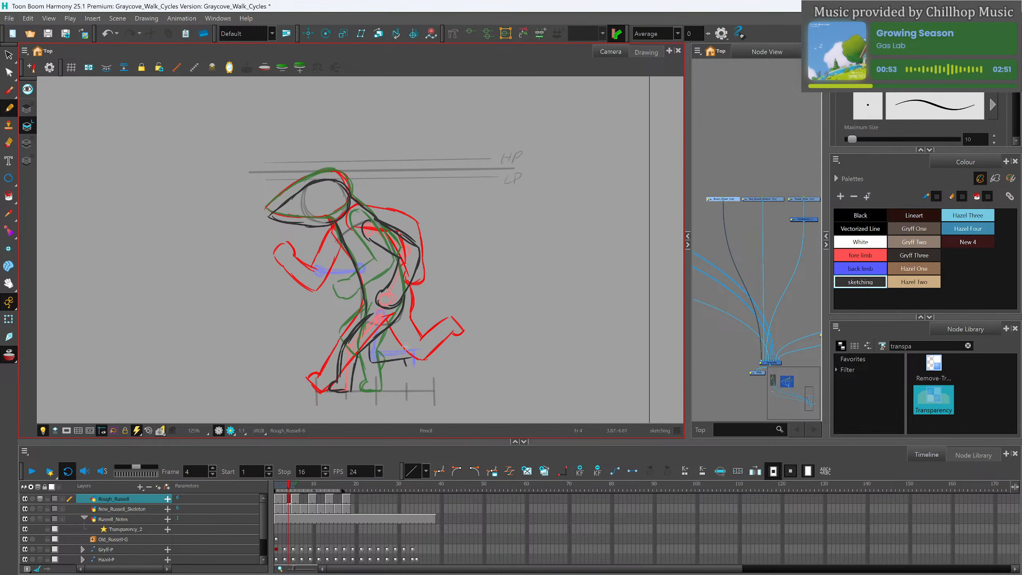
mouse_move(387, 328)
mouse_down()
mouse_move(411, 344)
mouse_move(413, 358)
mouse_move(411, 346)
mouse_move(379, 354)
mouse_move(413, 361)
mouse_move(414, 347)
mouse_move(405, 366)
mouse_up()
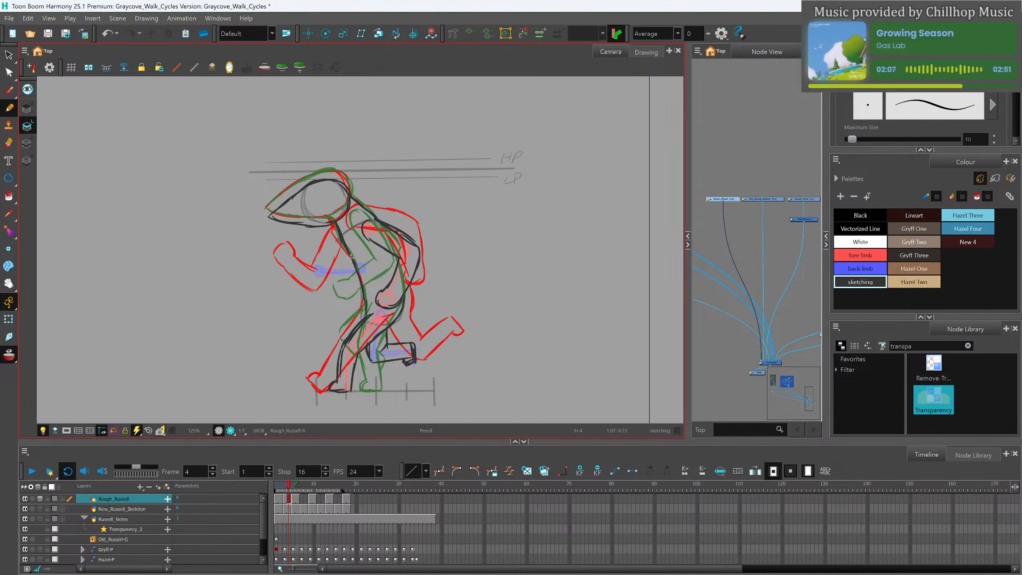
mouse_move(354, 262)
mouse_down()
mouse_move(311, 262)
mouse_move(314, 281)
mouse_move(364, 282)
mouse_up()
key(ctrl+z)
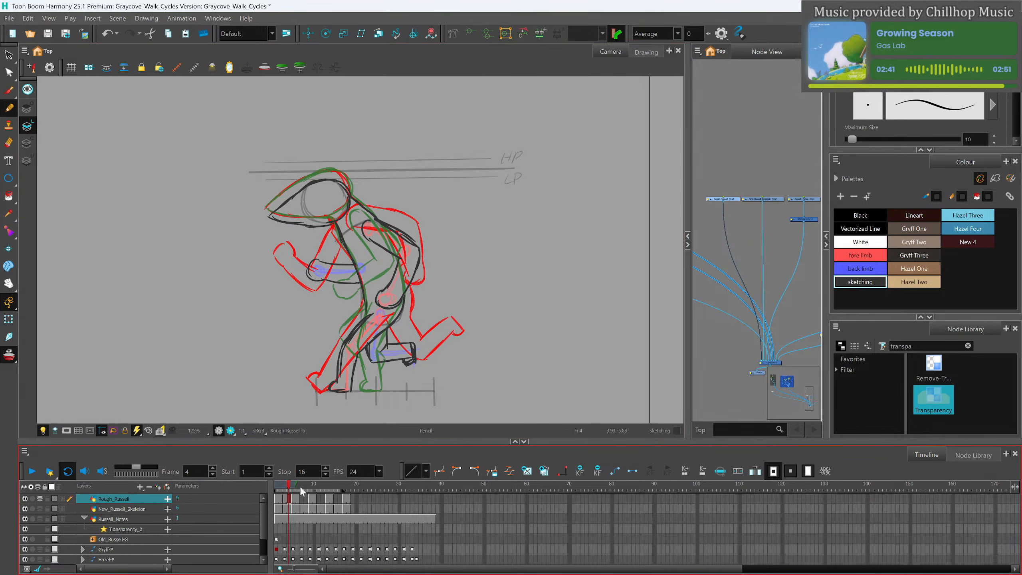
Select and adjust the kicked-back leg's shin and foot strokes in the frame 3–4 drawing.
mouse_move(286, 485)
mouse_down()
mouse_move(275, 490)
mouse_move(290, 493)
mouse_move(278, 497)
mouse_move(286, 504)
mouse_up()
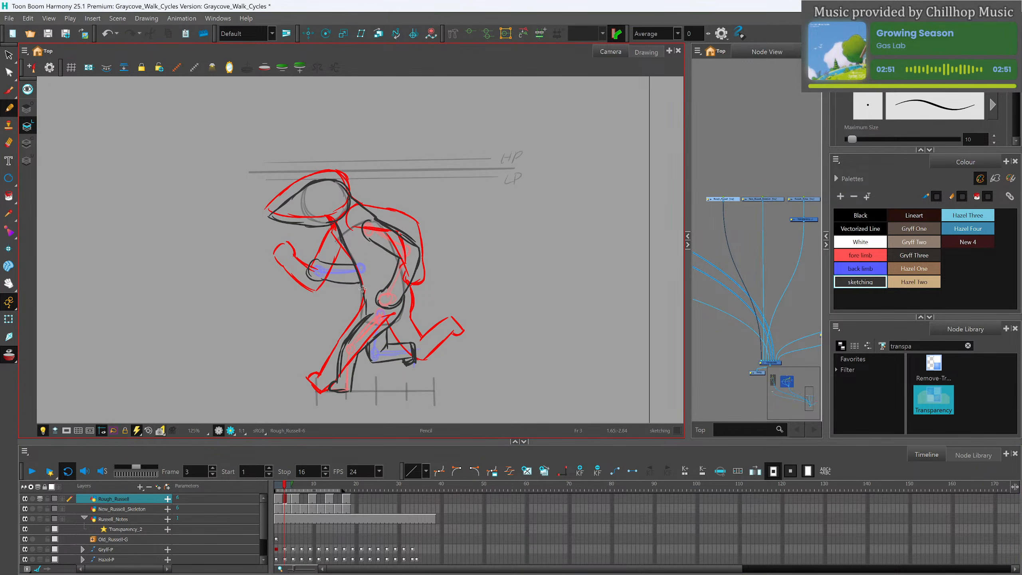
click(8, 54)
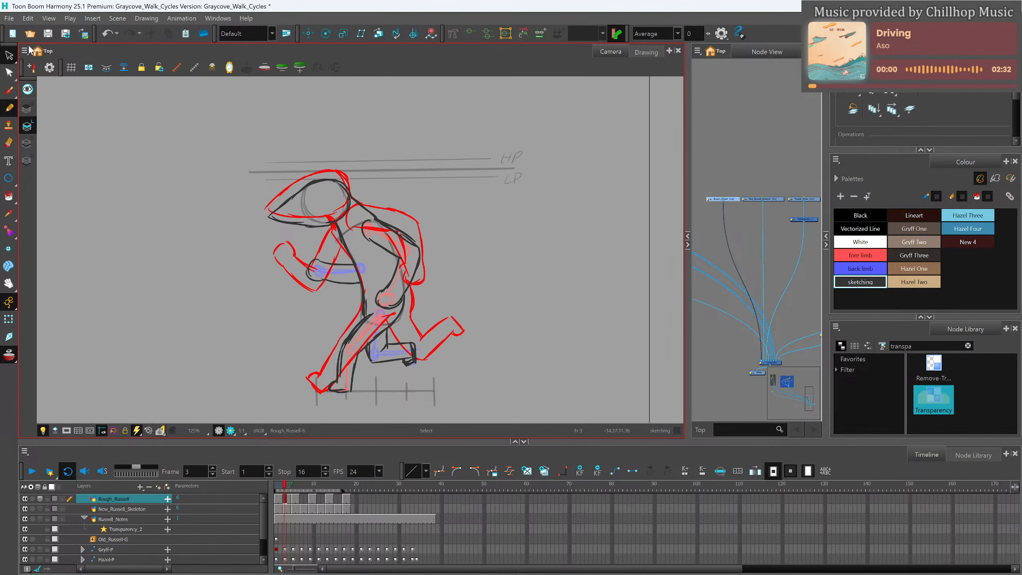
mouse_move(400, 329)
mouse_down()
mouse_move(371, 350)
mouse_move(429, 359)
mouse_move(408, 355)
mouse_up()
click(453, 317)
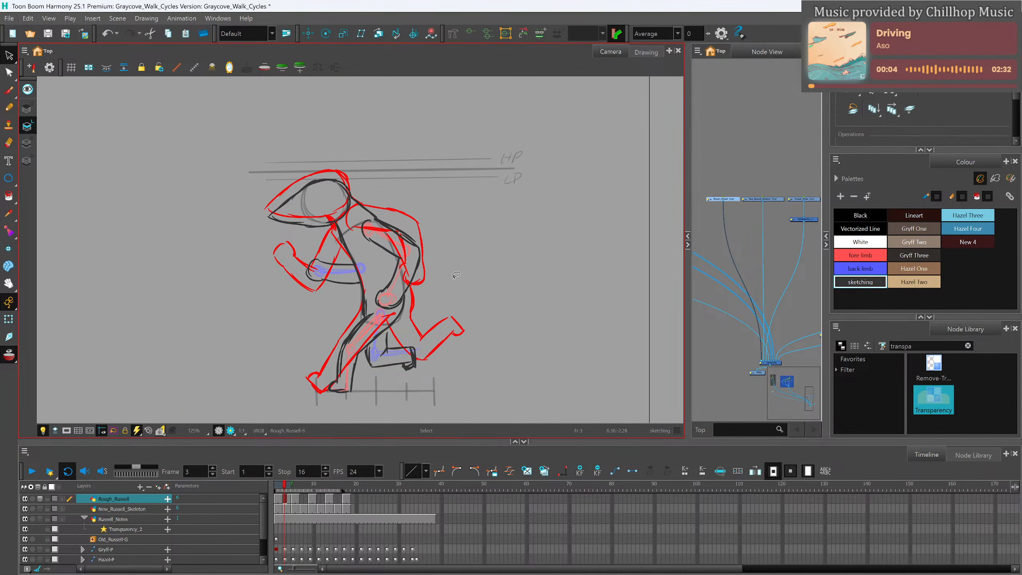
key(alt+slash)
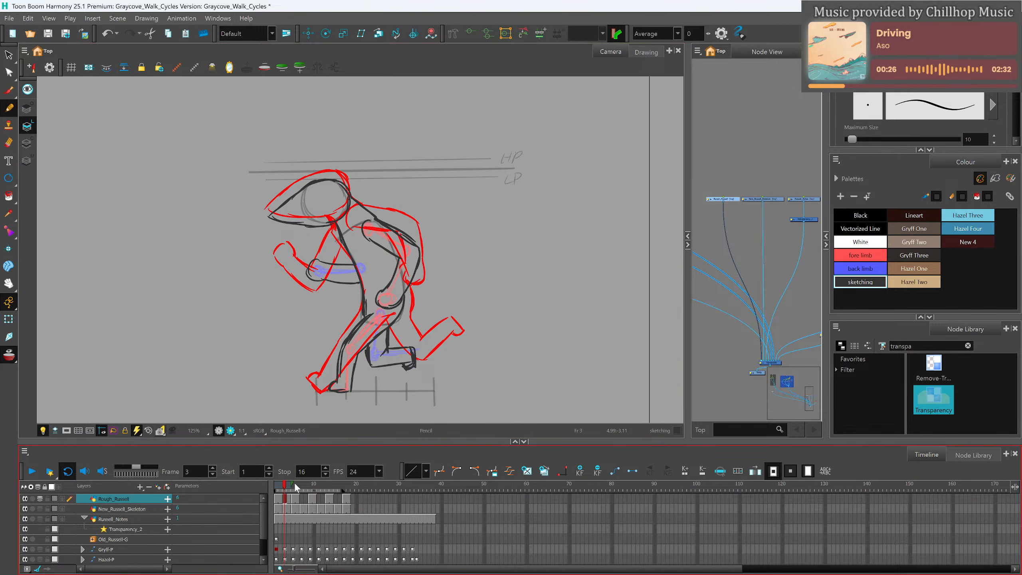
Go to frame 8 on the Rough_Russell layer and pencil the raised pointed head outline around the skeleton's head.
mouse_move(284, 484)
mouse_down()
mouse_move(277, 494)
mouse_move(289, 505)
mouse_up()
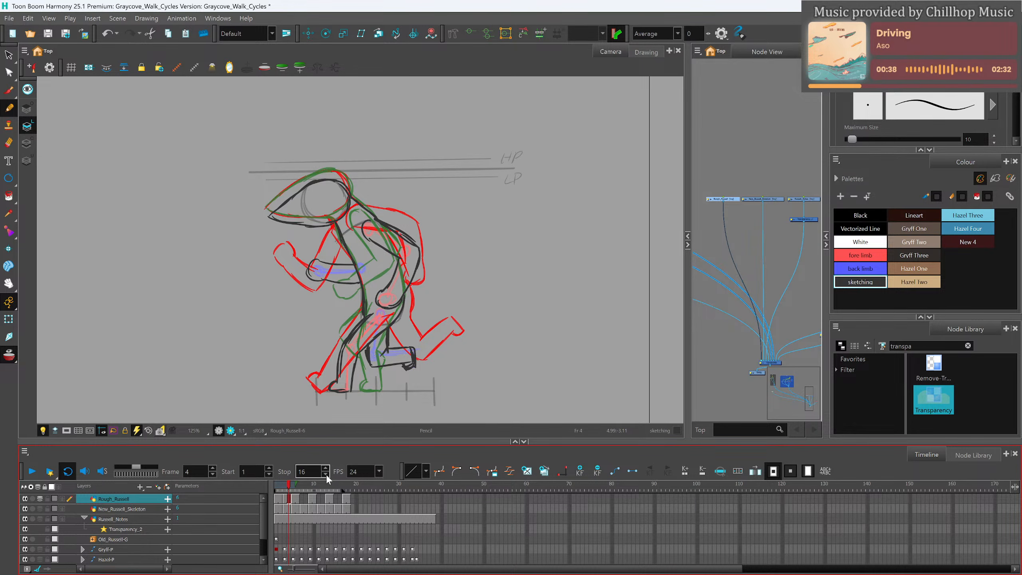
click(302, 498)
click(386, 426)
key(period)
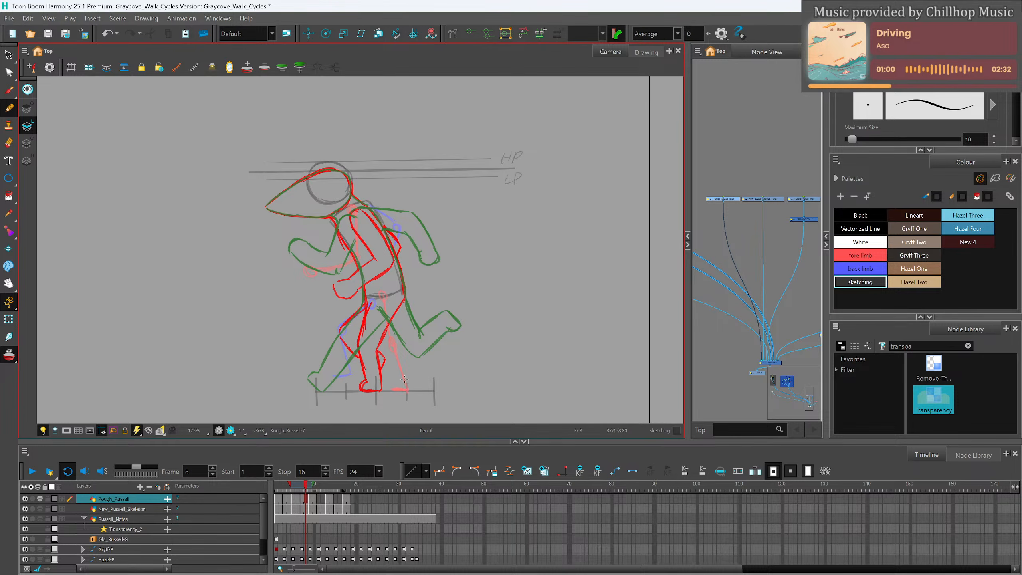
click(302, 500)
click(305, 497)
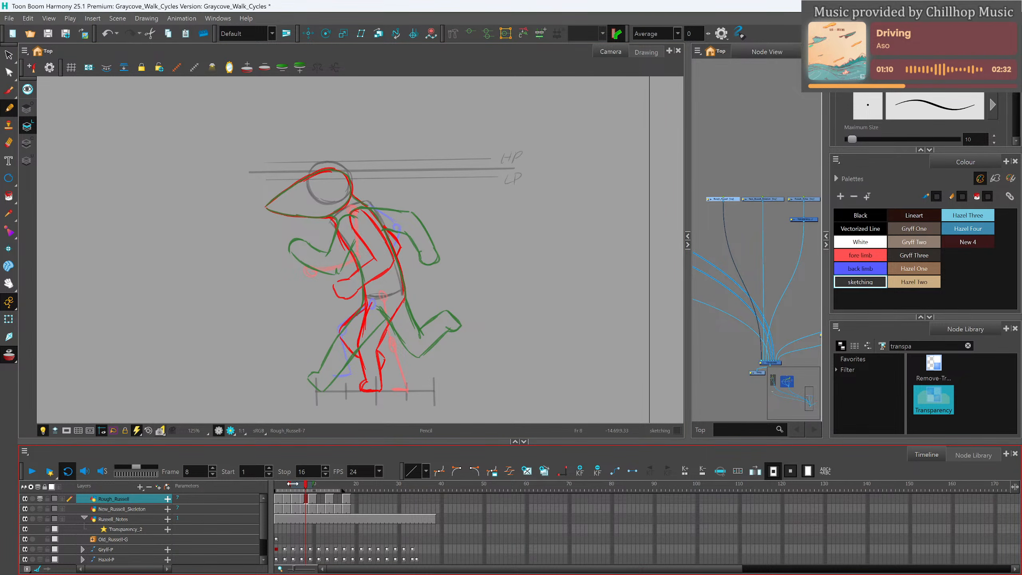
mouse_move(338, 161)
mouse_down()
mouse_move(267, 190)
mouse_move(327, 205)
mouse_move(346, 166)
mouse_move(354, 190)
mouse_move(341, 203)
mouse_up()
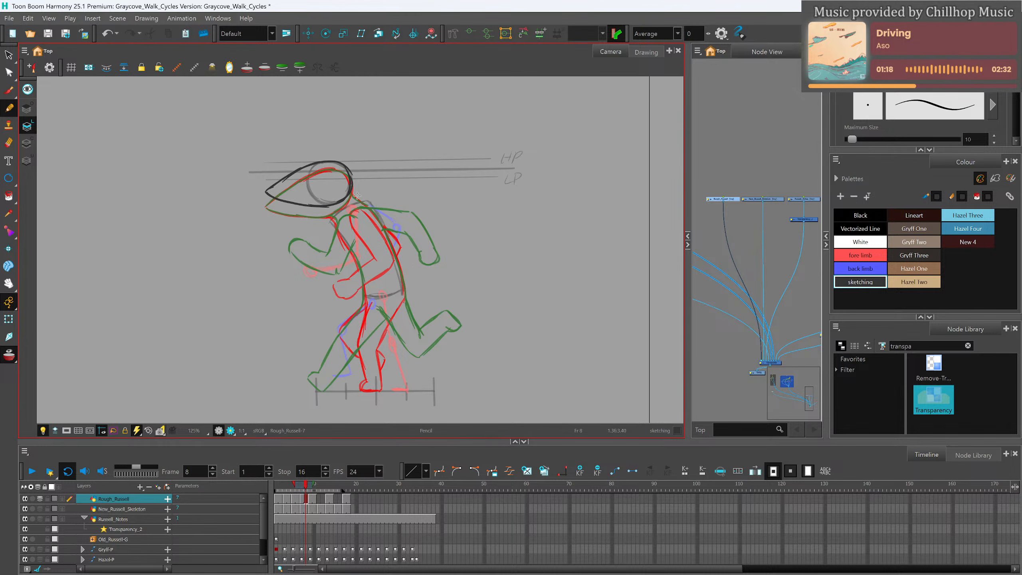
Pencil the fore arm bent forward from the shoulder, plus the neck, chest and back lines at frame 8.
mouse_move(357, 204)
mouse_down()
mouse_move(343, 209)
mouse_move(349, 254)
mouse_up()
mouse_move(359, 203)
mouse_down()
mouse_move(365, 247)
mouse_move(305, 262)
mouse_move(303, 280)
mouse_move(362, 269)
mouse_move(367, 242)
mouse_move(366, 269)
mouse_up()
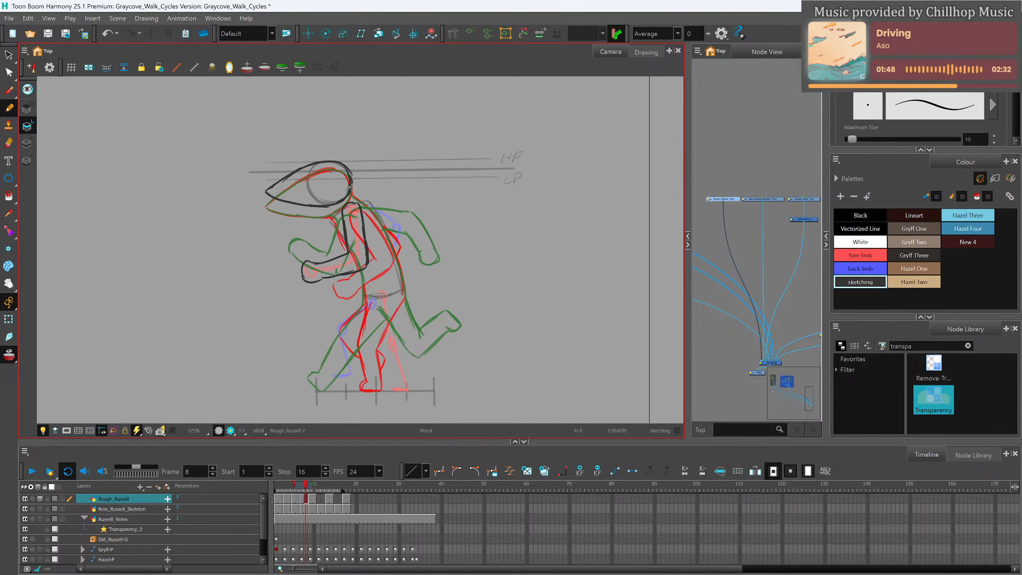
drag(352, 184, 360, 202)
drag(322, 207, 348, 250)
mouse_move(360, 202)
mouse_down()
mouse_move(403, 285)
mouse_move(366, 262)
mouse_move(361, 271)
mouse_move(398, 381)
mouse_up()
Pencil the straight supporting leg down to its foot at frame 8, erasing and redrawing the lower leg lines.
drag(405, 281, 411, 382)
mouse_move(383, 335)
mouse_down()
mouse_move(395, 385)
mouse_move(411, 391)
mouse_up()
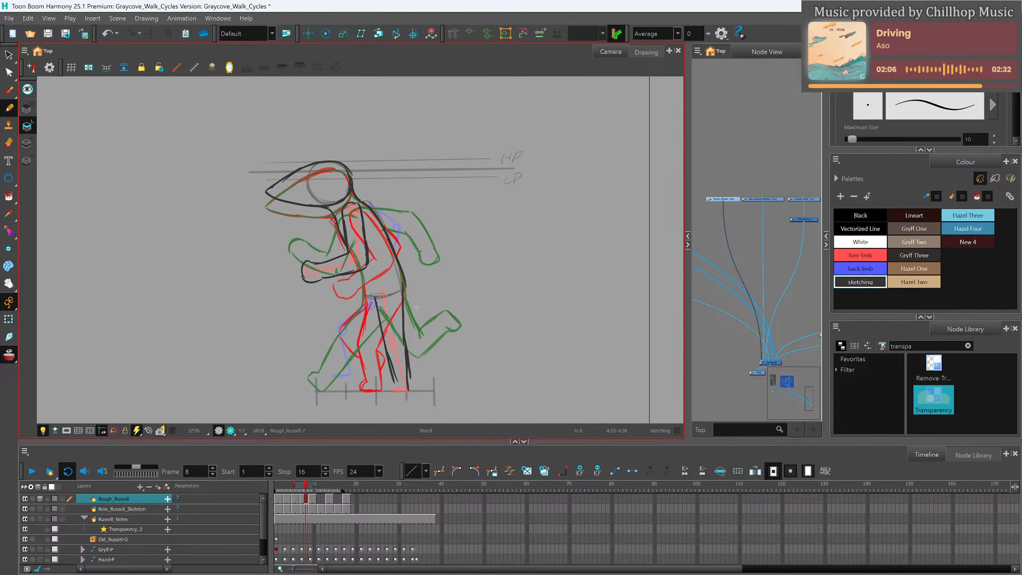
key(alt+e)
drag(411, 342, 412, 388)
mouse_move(407, 344)
mouse_down()
mouse_move(409, 389)
mouse_move(395, 384)
mouse_move(397, 395)
mouse_up()
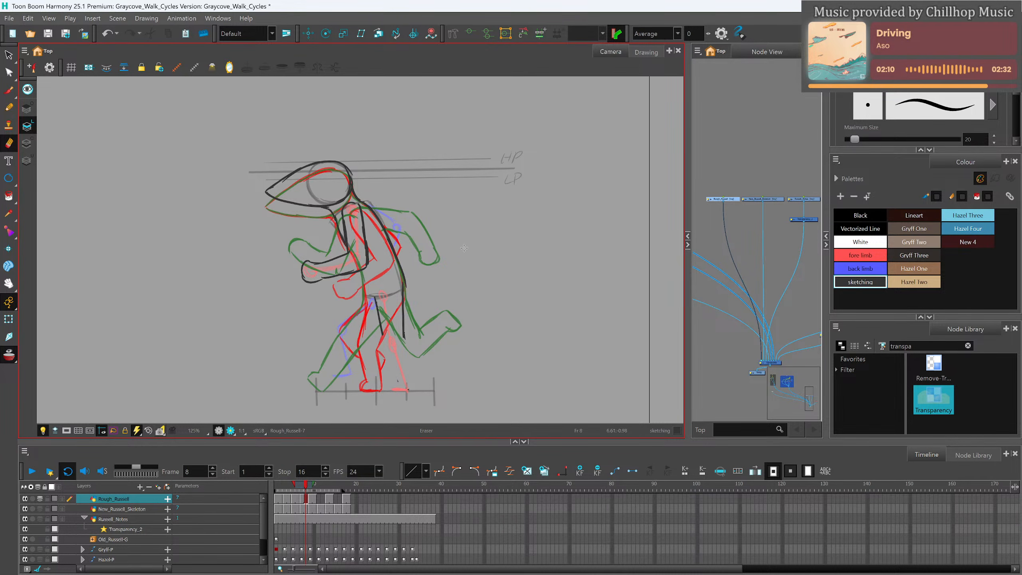
click(9, 107)
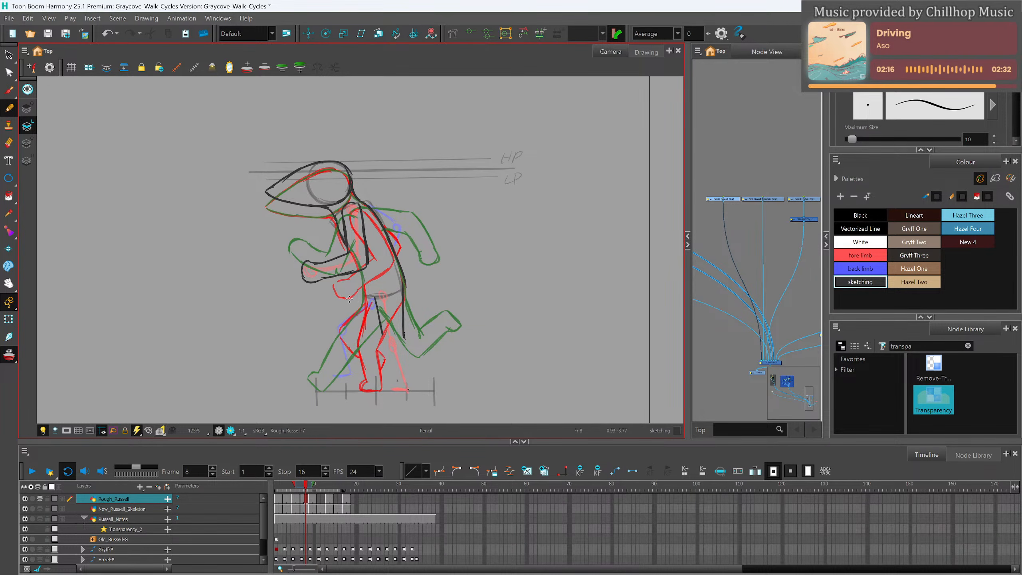
drag(402, 326, 408, 393)
mouse_move(378, 325)
mouse_down()
mouse_move(387, 389)
mouse_move(408, 391)
mouse_up()
drag(407, 391, 385, 391)
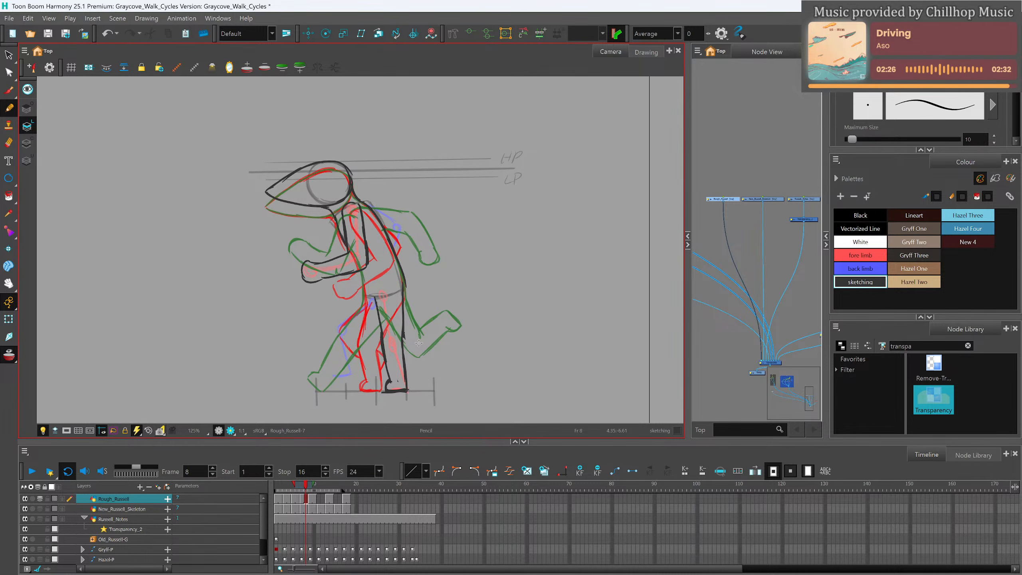
mouse_move(368, 298)
mouse_down()
mouse_move(334, 325)
mouse_move(343, 371)
mouse_up()
mouse_move(350, 333)
mouse_down()
mouse_move(376, 320)
mouse_move(351, 334)
mouse_move(359, 371)
mouse_move(351, 361)
mouse_move(336, 376)
mouse_up()
key(ctrl+z)
key(ctrl+z)
key(ctrl+z)
key(ctrl+z)
key(ctrl+z)
key(ctrl+z)
key(ctrl+z)
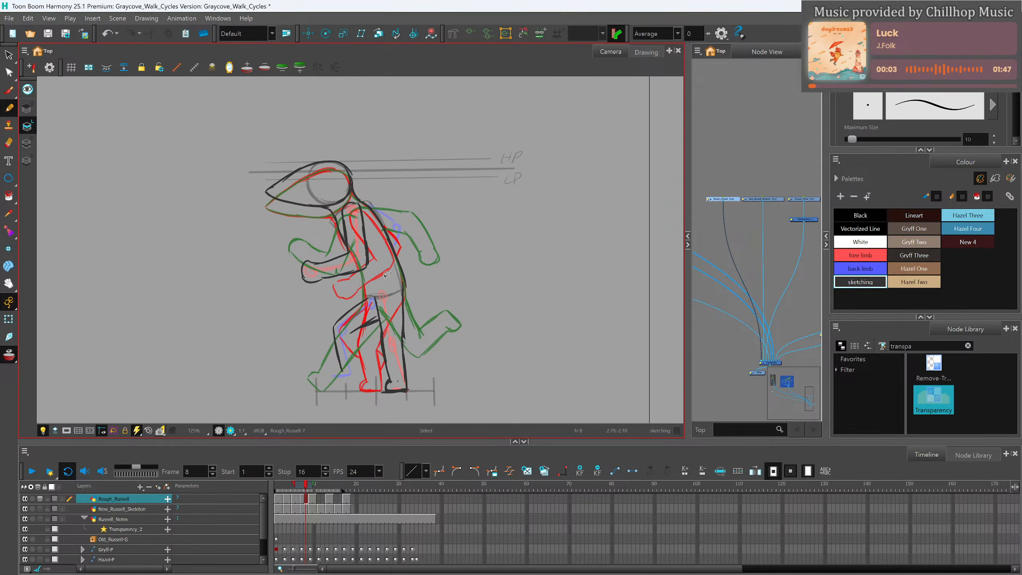
key(ctrl+z)
key(ctrl+z)
key(ctrl+z)
Pencil the bent back leg with its foot and the belly line into the hip, erasing the overlapping hip strokes.
mouse_move(367, 298)
mouse_down()
mouse_move(335, 326)
mouse_move(338, 368)
mouse_up()
mouse_move(351, 331)
mouse_down()
mouse_move(352, 373)
mouse_move(331, 379)
mouse_move(354, 376)
mouse_up()
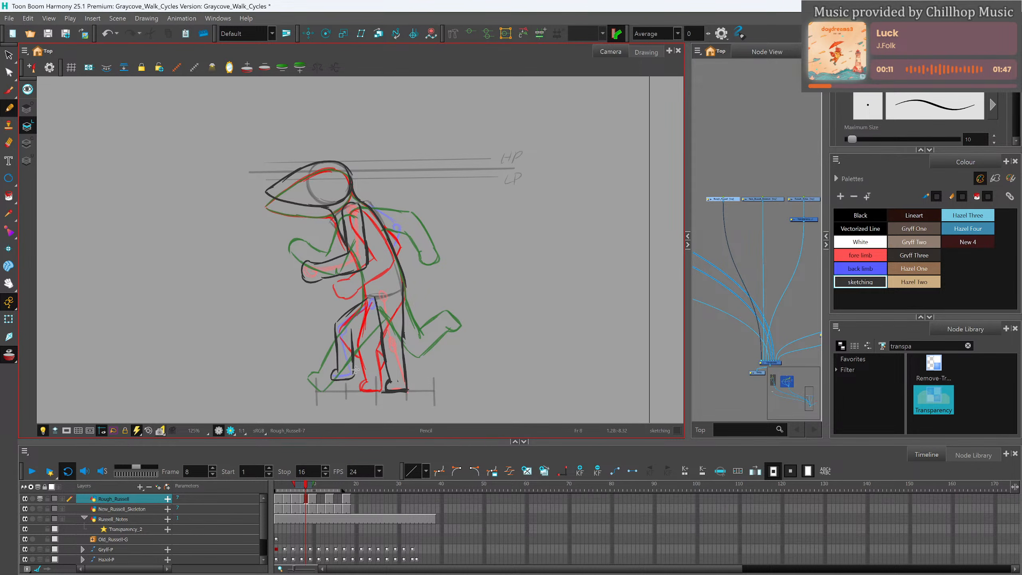
drag(352, 336, 379, 319)
drag(358, 270, 365, 298)
mouse_move(365, 290)
mouse_down()
mouse_move(339, 316)
mouse_move(362, 327)
mouse_up()
key(alt+e)
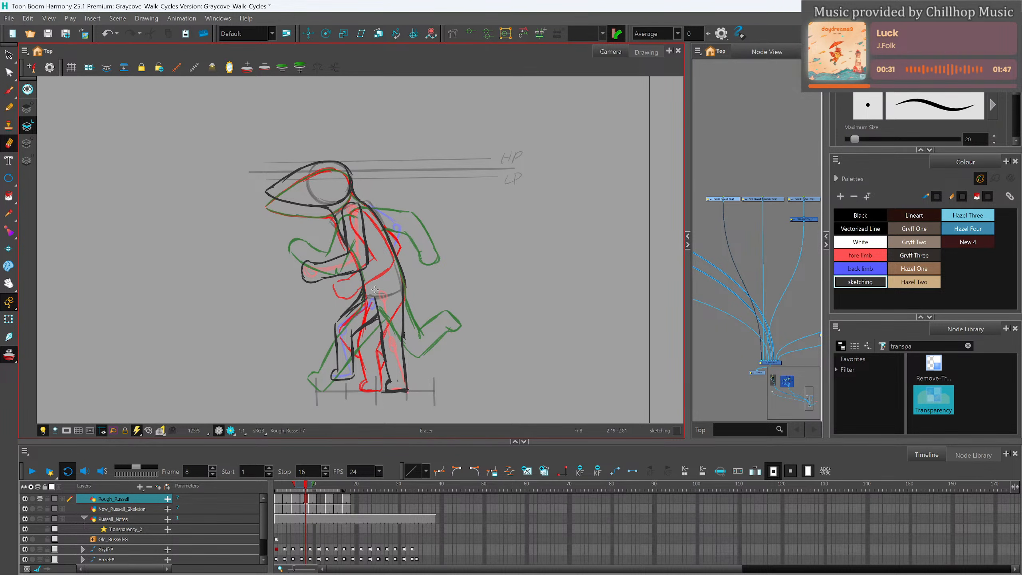
mouse_move(338, 297)
mouse_down()
mouse_move(372, 298)
mouse_move(362, 306)
mouse_move(369, 288)
mouse_move(372, 315)
mouse_up()
click(10, 107)
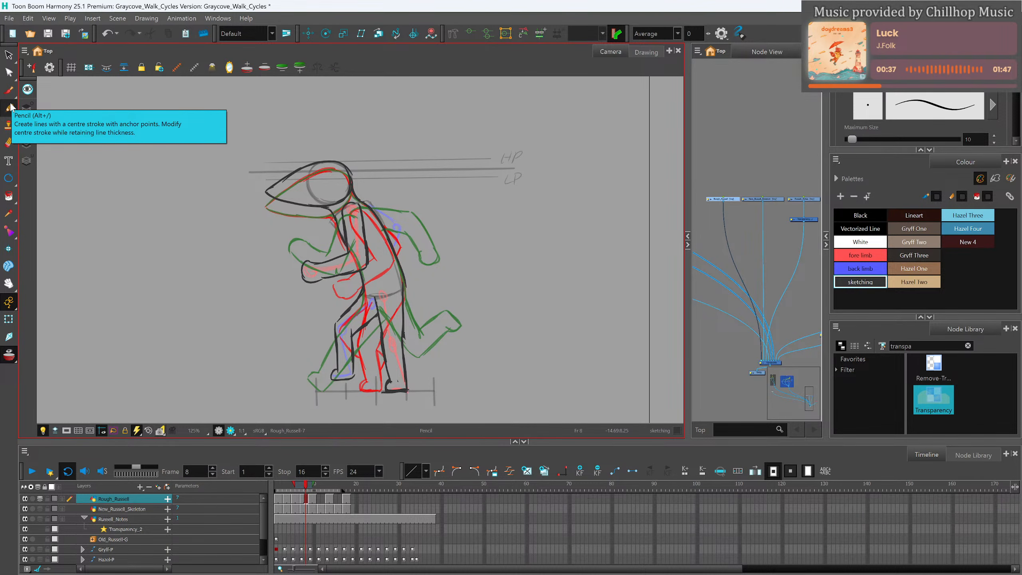
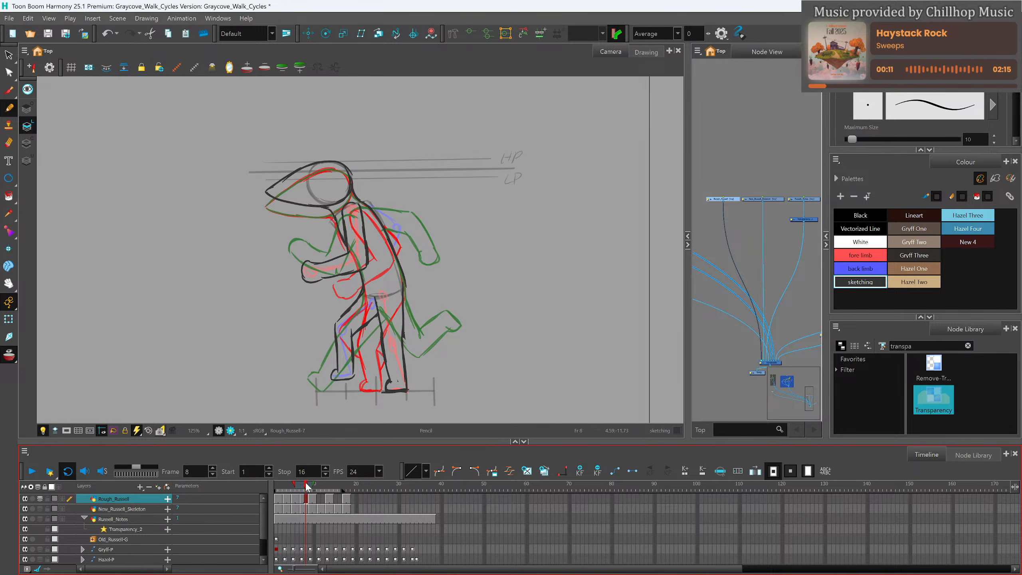
Start a new in-between drawing at frame 12 and pencil the lowered pointed head outline over the skeleton's head.
mouse_move(306, 485)
mouse_down()
mouse_move(270, 495)
mouse_move(311, 500)
mouse_move(270, 507)
mouse_move(313, 503)
mouse_move(264, 510)
mouse_move(317, 507)
mouse_up()
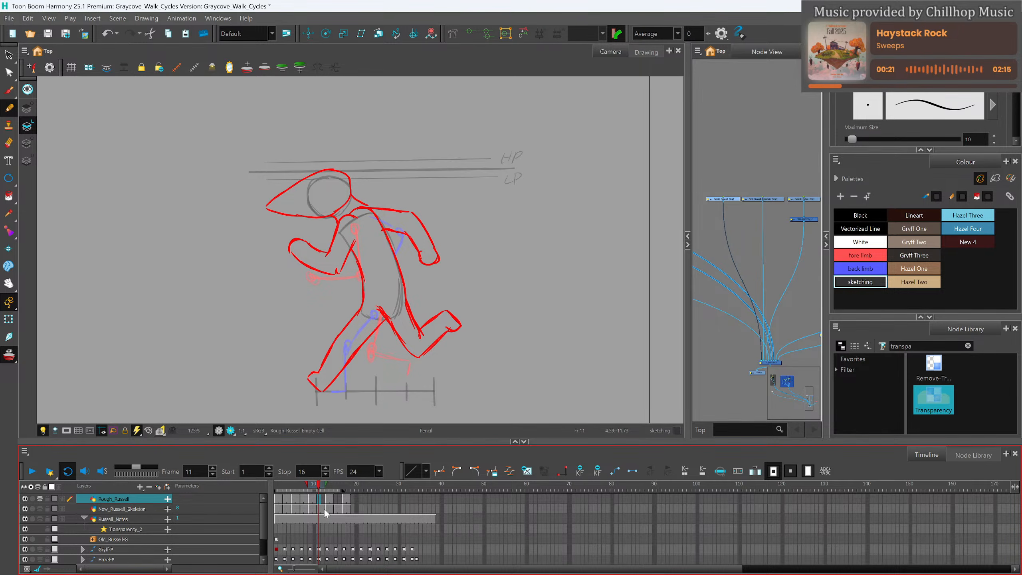
click(527, 471)
click(323, 498)
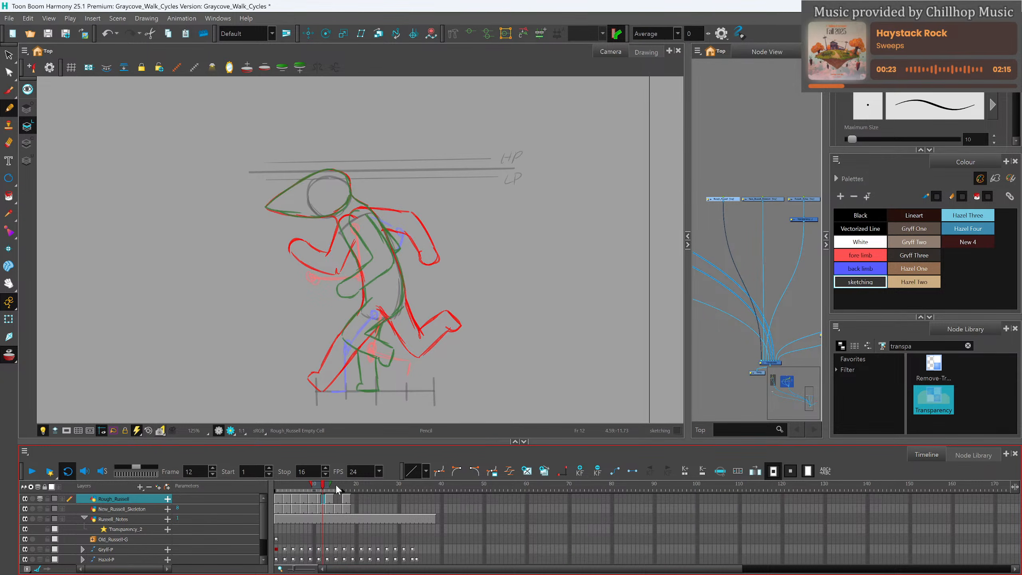
key(F5)
mouse_move(336, 177)
mouse_down()
mouse_move(309, 181)
mouse_move(325, 180)
mouse_move(269, 210)
mouse_up()
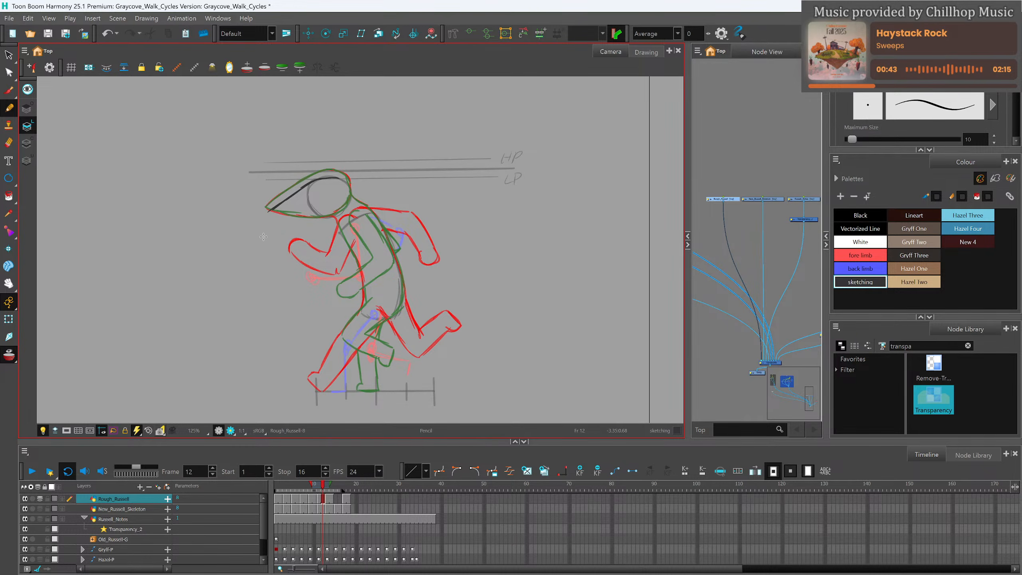
mouse_move(264, 213)
mouse_down()
mouse_move(332, 217)
mouse_move(349, 203)
mouse_move(342, 178)
mouse_move(343, 208)
mouse_move(336, 177)
mouse_move(308, 185)
mouse_move(339, 178)
mouse_up()
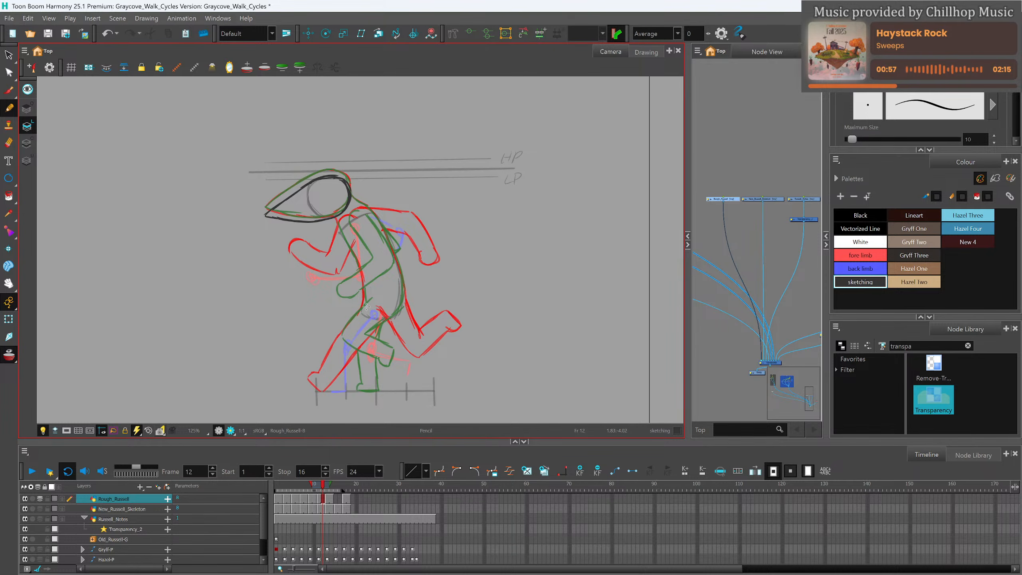
Pencil the bent supporting leg down to its foot and the lower belly and back lines at frame 12.
mouse_move(364, 310)
mouse_down()
mouse_move(341, 341)
mouse_move(340, 381)
mouse_move(326, 391)
mouse_move(350, 391)
mouse_move(328, 390)
mouse_up()
drag(339, 339, 333, 385)
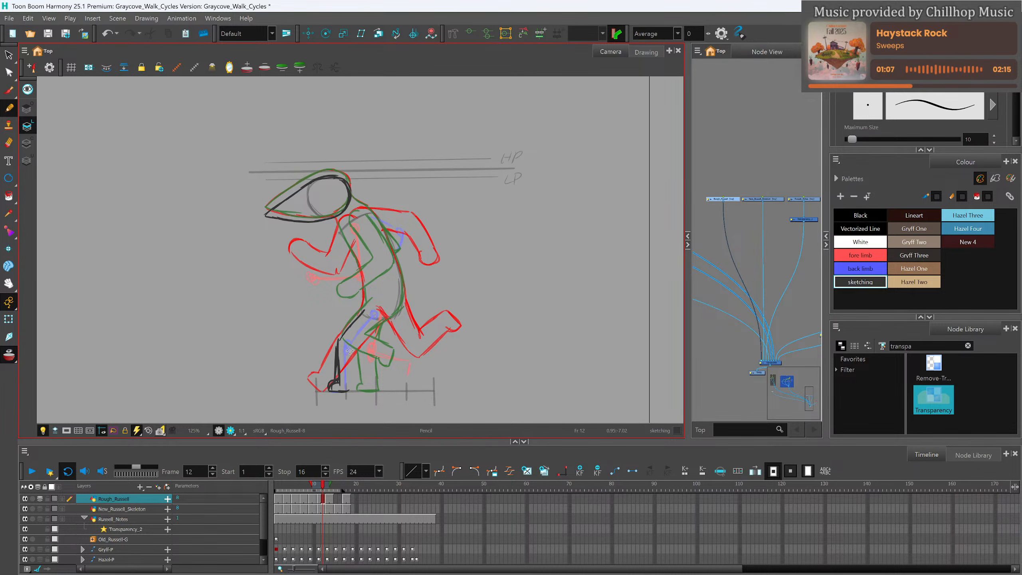
drag(354, 346, 347, 391)
drag(352, 355, 389, 320)
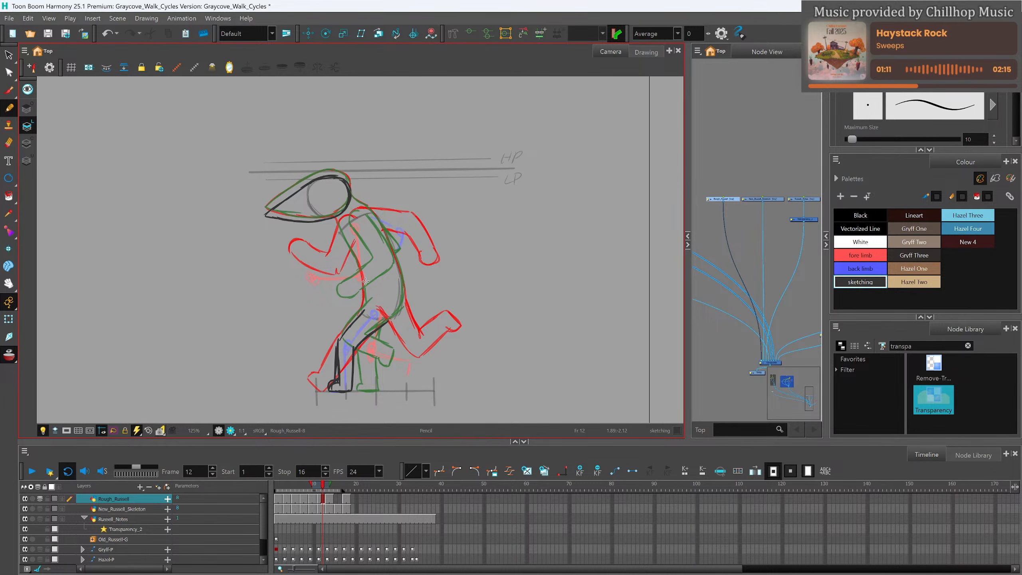
drag(364, 288, 363, 312)
mouse_move(397, 256)
mouse_down()
mouse_move(402, 303)
mouse_move(392, 322)
mouse_up()
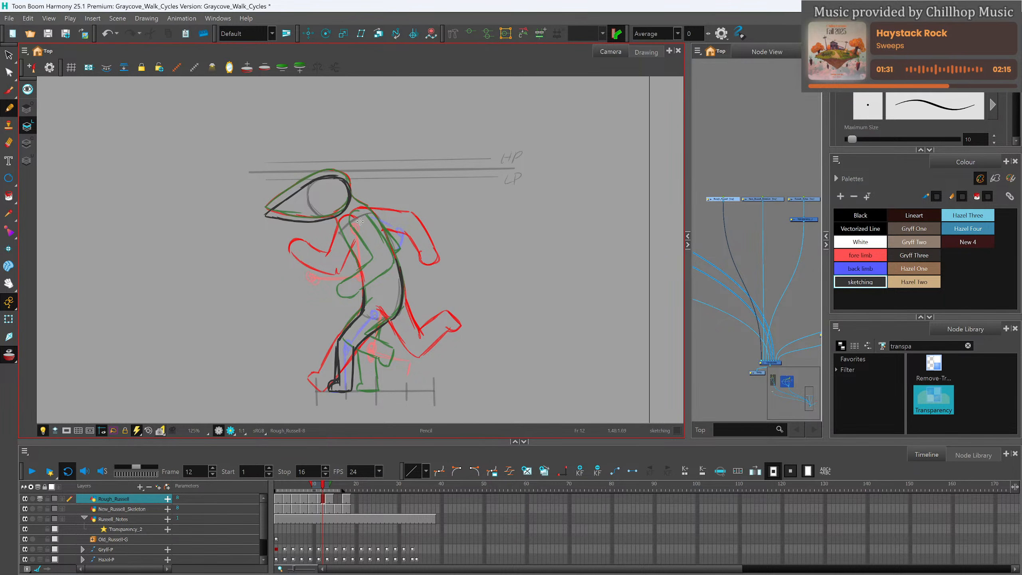
Pencil the fore arm reaching forward, the neck and upper back, and the back limb's arm behind the torso.
mouse_move(359, 221)
mouse_down()
mouse_move(362, 285)
mouse_move(349, 269)
mouse_move(321, 268)
mouse_move(305, 283)
mouse_move(332, 286)
mouse_move(306, 285)
mouse_move(366, 283)
mouse_up()
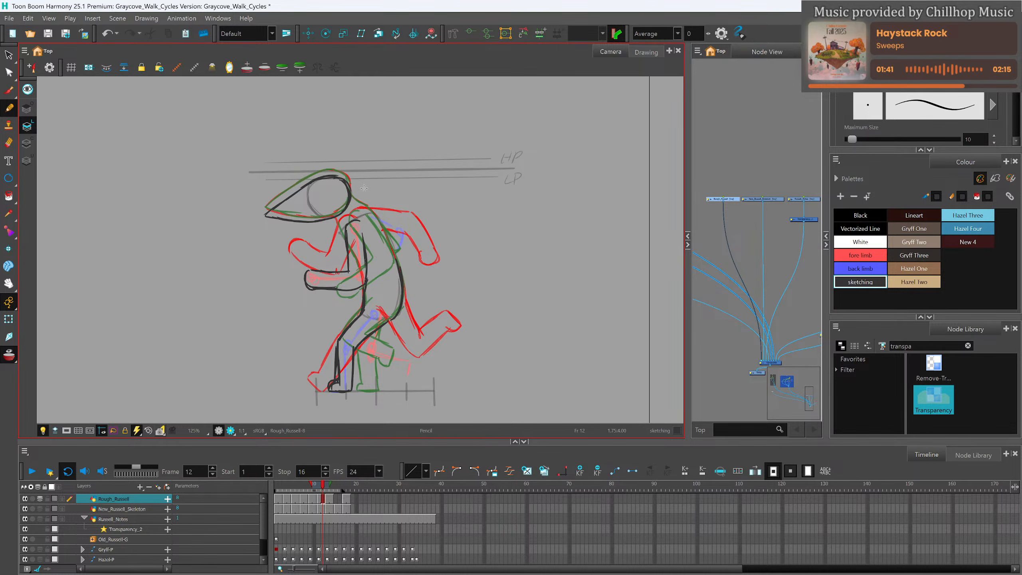
drag(339, 224, 345, 235)
mouse_move(352, 194)
mouse_down()
mouse_move(381, 220)
mouse_move(400, 270)
mouse_up()
mouse_move(377, 216)
mouse_down()
mouse_move(406, 235)
mouse_move(398, 260)
mouse_up()
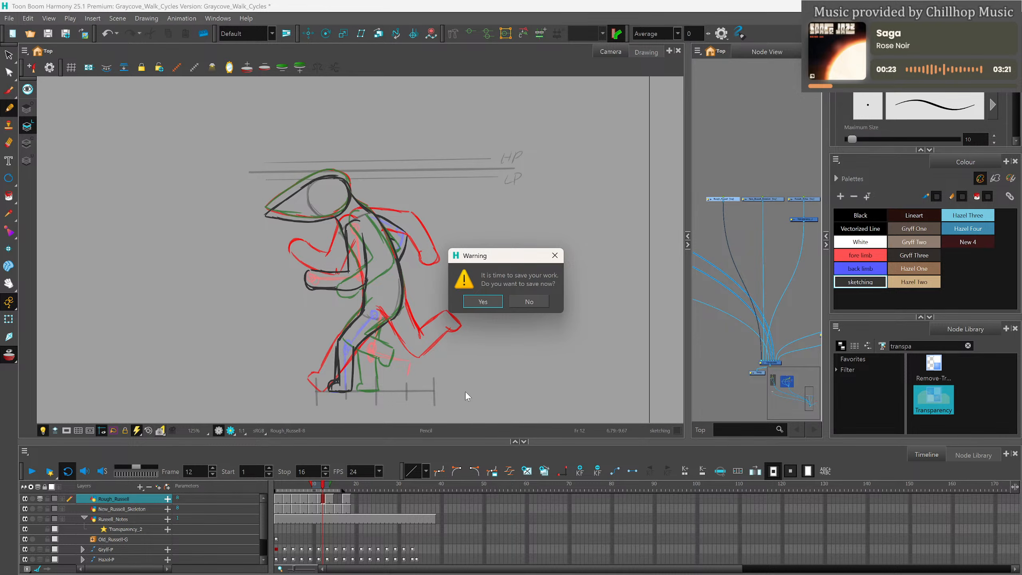
Save the scene and pencil the kicked-back leg with its shin and foot behind the supporting leg at frame 12.
click(487, 302)
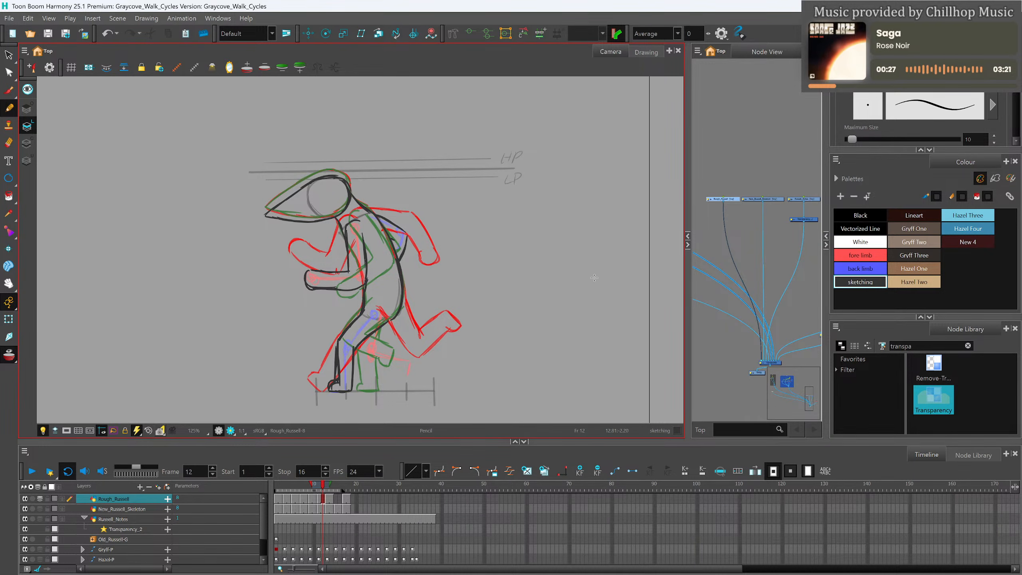
mouse_move(364, 341)
mouse_down()
mouse_move(367, 361)
mouse_move(401, 368)
mouse_up()
mouse_move(388, 323)
mouse_down()
mouse_move(383, 349)
mouse_move(412, 356)
mouse_move(411, 376)
mouse_up()
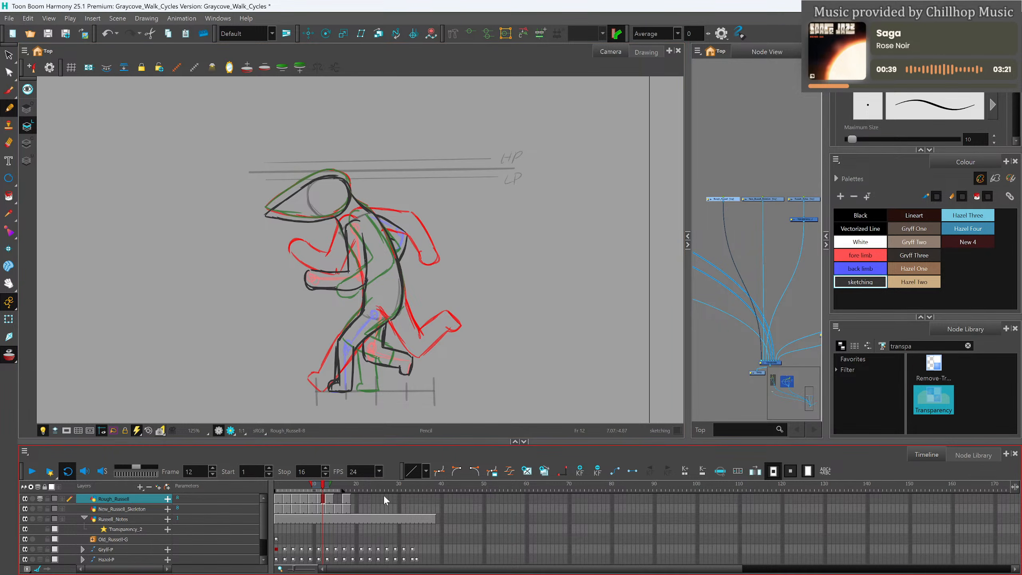
Start a new in-between drawing at frame 16 and pencil the raised pointed head outline around the skeleton's head.
mouse_move(323, 486)
mouse_down()
mouse_move(277, 494)
mouse_move(333, 493)
mouse_move(337, 506)
mouse_up()
click(526, 471)
click(341, 498)
click(336, 499)
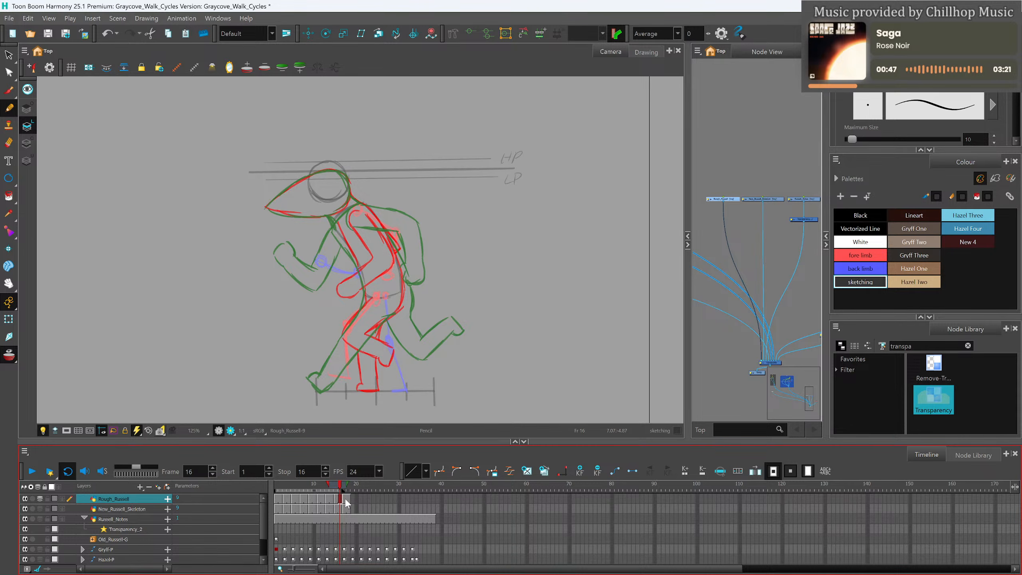
click(341, 499)
mouse_move(335, 161)
mouse_down()
mouse_move(279, 182)
mouse_move(302, 167)
mouse_move(265, 193)
mouse_move(330, 203)
mouse_up()
mouse_move(330, 161)
mouse_down()
mouse_move(350, 181)
mouse_move(345, 169)
mouse_move(339, 201)
mouse_up()
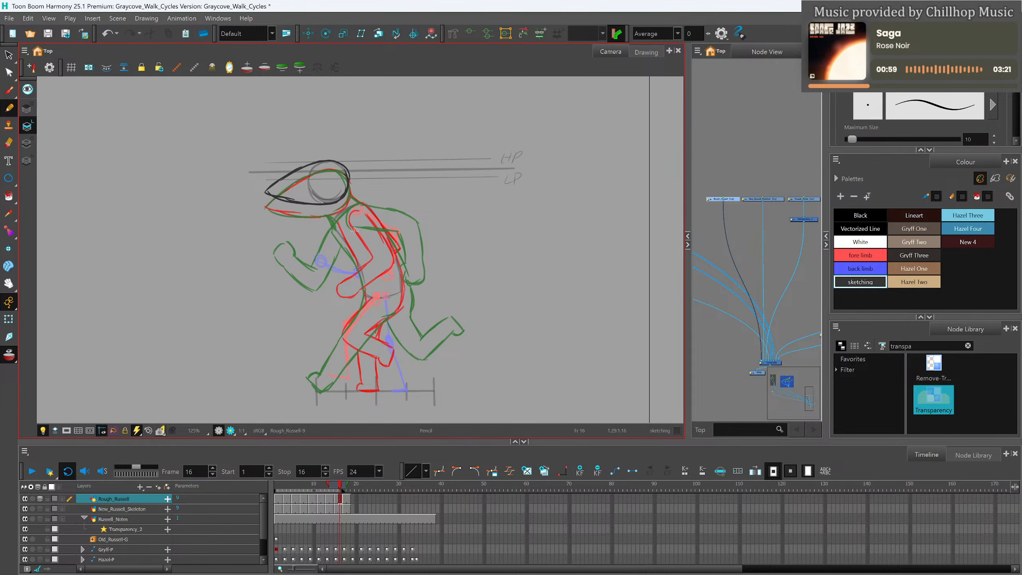
Pencil the neck, belly line and fore arm bent behind the torso at frame 16, undoing the stray leg strokes.
drag(328, 205, 345, 229)
mouse_move(360, 205)
mouse_down()
mouse_move(361, 225)
mouse_move(397, 244)
mouse_up()
mouse_move(359, 202)
mouse_down()
mouse_move(411, 232)
mouse_move(387, 258)
mouse_move(383, 284)
mouse_move(401, 267)
mouse_up()
mouse_move(411, 230)
mouse_down()
mouse_move(398, 277)
mouse_move(410, 236)
mouse_move(397, 279)
mouse_up()
mouse_move(337, 225)
mouse_down()
mouse_move(363, 288)
mouse_move(340, 326)
mouse_move(334, 376)
mouse_up()
key(ctrl+z)
key(ctrl+z)
key(ctrl+z)
key(ctrl+z)
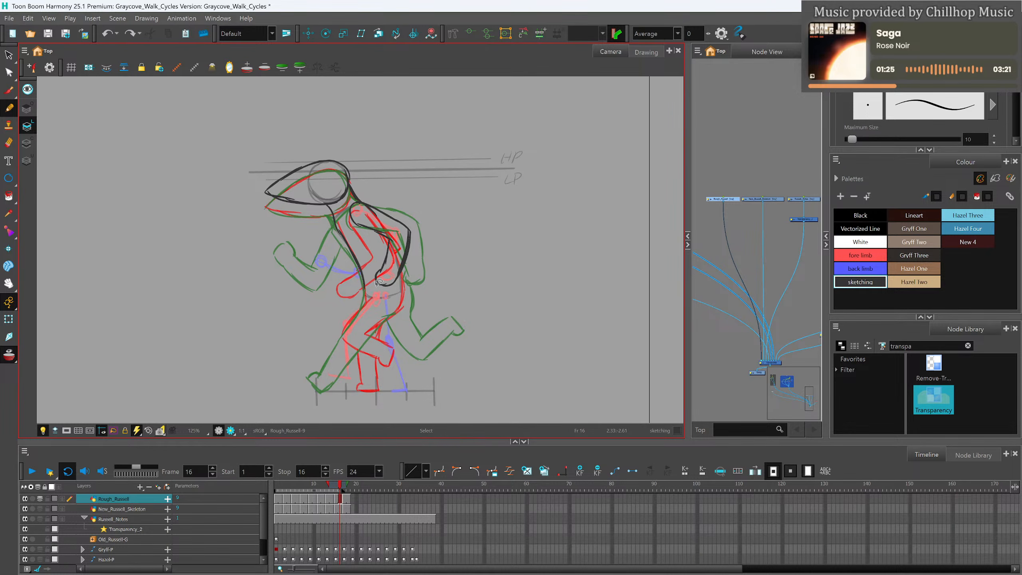
Pencil the bent fore leg down to its foot with the lower back line, and adjust the shin and foot to slant forward.
mouse_move(374, 294)
mouse_down()
mouse_move(338, 324)
mouse_move(342, 360)
mouse_move(330, 378)
mouse_move(352, 379)
mouse_up()
drag(353, 331, 353, 378)
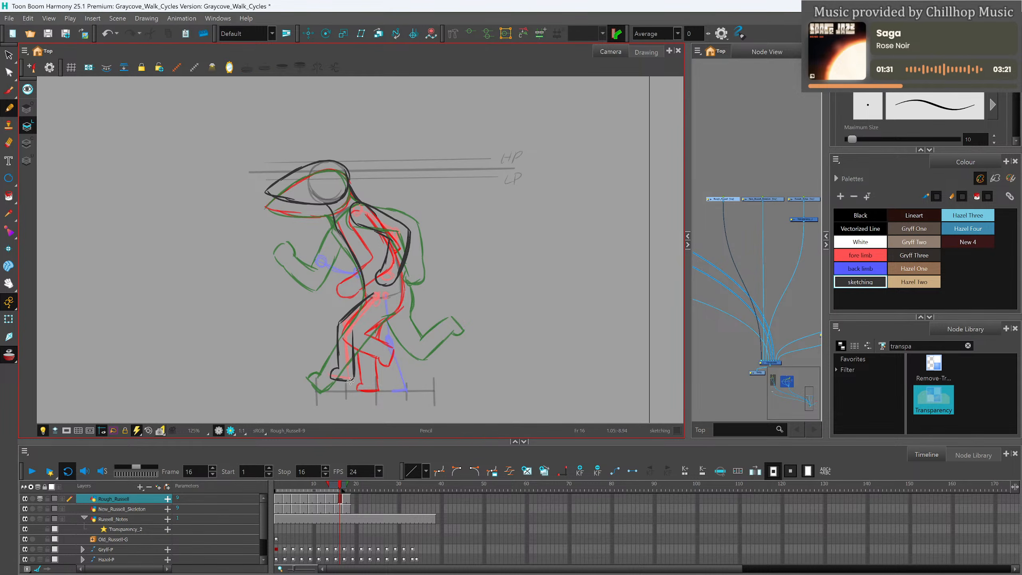
mouse_move(354, 337)
mouse_down()
mouse_move(387, 309)
mouse_move(368, 323)
mouse_move(401, 270)
mouse_move(385, 313)
mouse_move(362, 283)
mouse_move(364, 299)
mouse_move(376, 285)
mouse_move(391, 305)
mouse_move(359, 331)
mouse_up()
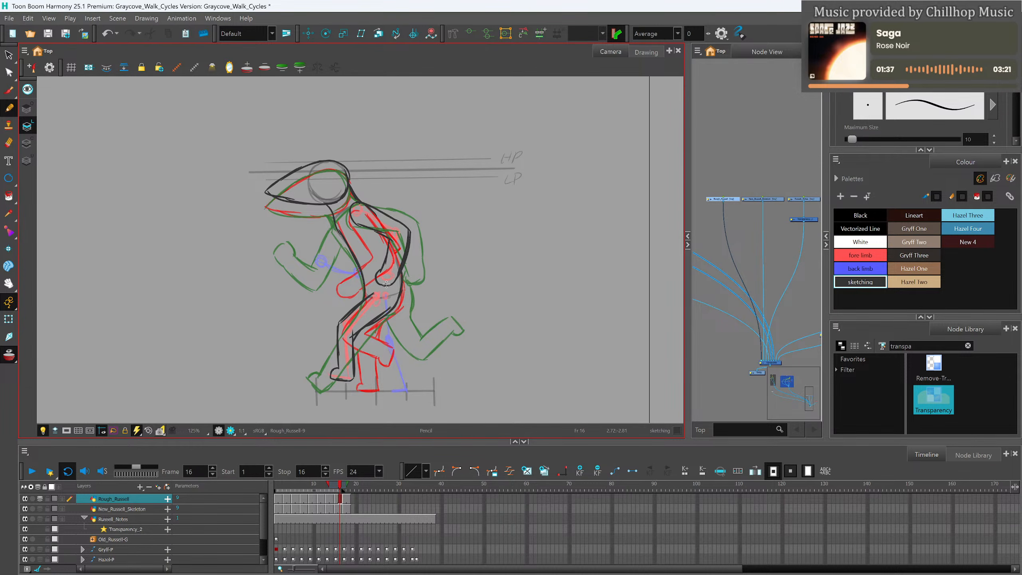
key(alt+s)
drag(340, 386, 338, 384)
drag(361, 319, 369, 313)
click(10, 107)
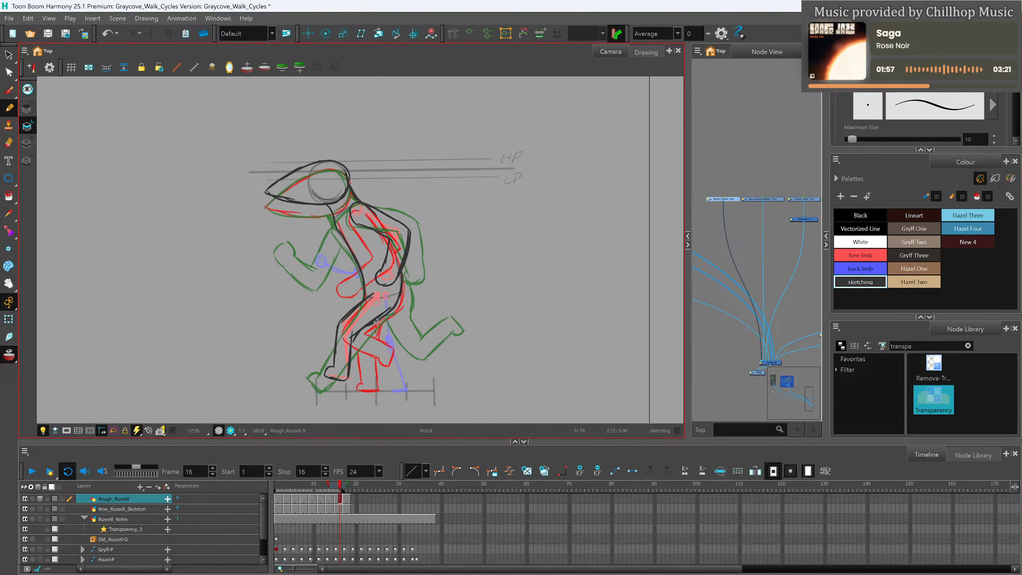
Pencil the straight back leg with its foot on the ground line and the back arm bent forward at frame 16.
mouse_move(380, 341)
mouse_down()
mouse_move(393, 387)
mouse_move(408, 390)
mouse_up()
drag(400, 297, 410, 390)
drag(378, 336, 395, 377)
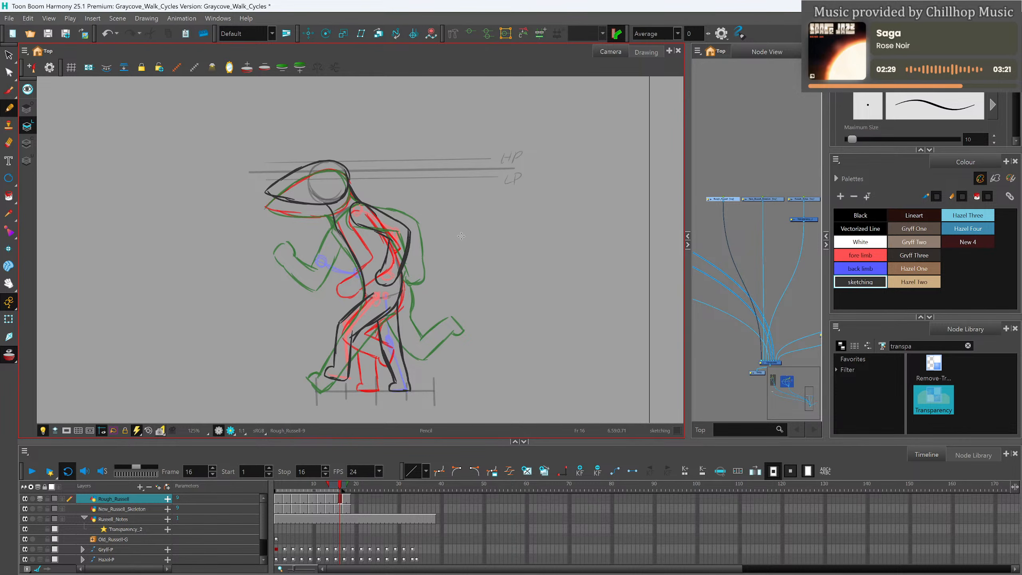
mouse_move(322, 250)
mouse_down()
mouse_move(348, 264)
mouse_move(331, 273)
mouse_move(342, 273)
mouse_move(321, 269)
mouse_move(365, 280)
mouse_up()
Hide the New_Russell_Skeleton layer, play the looping rough run cycle to review it, and return to frame 1.
click(385, 476)
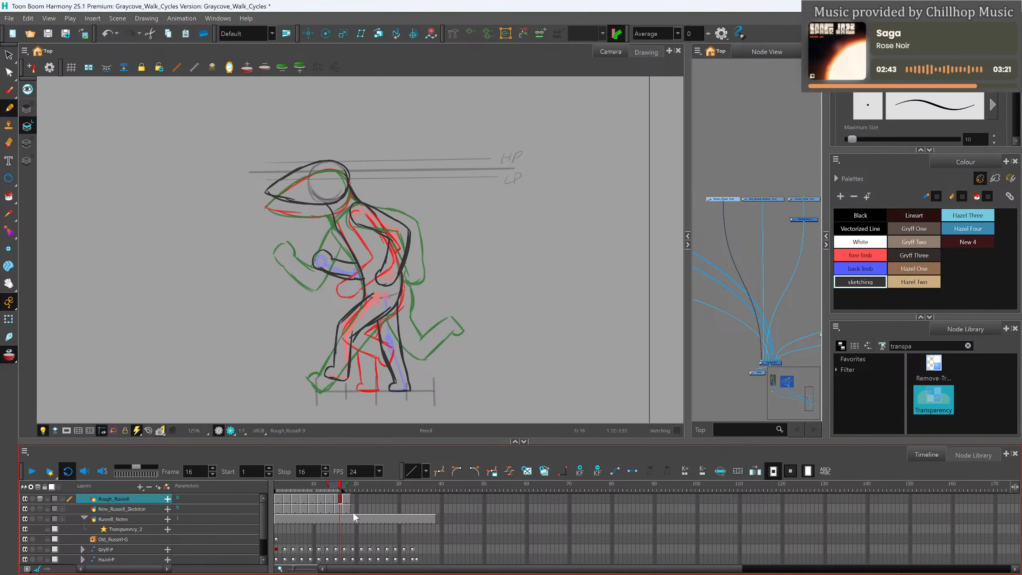
scroll(346, 180, down, 2)
scroll(350, 191, up, 2)
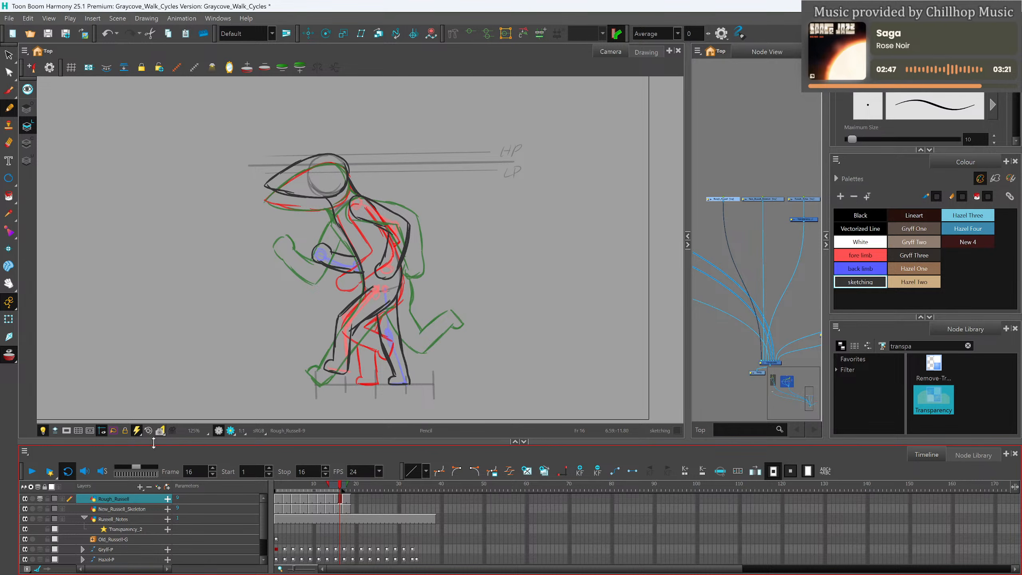
click(116, 510)
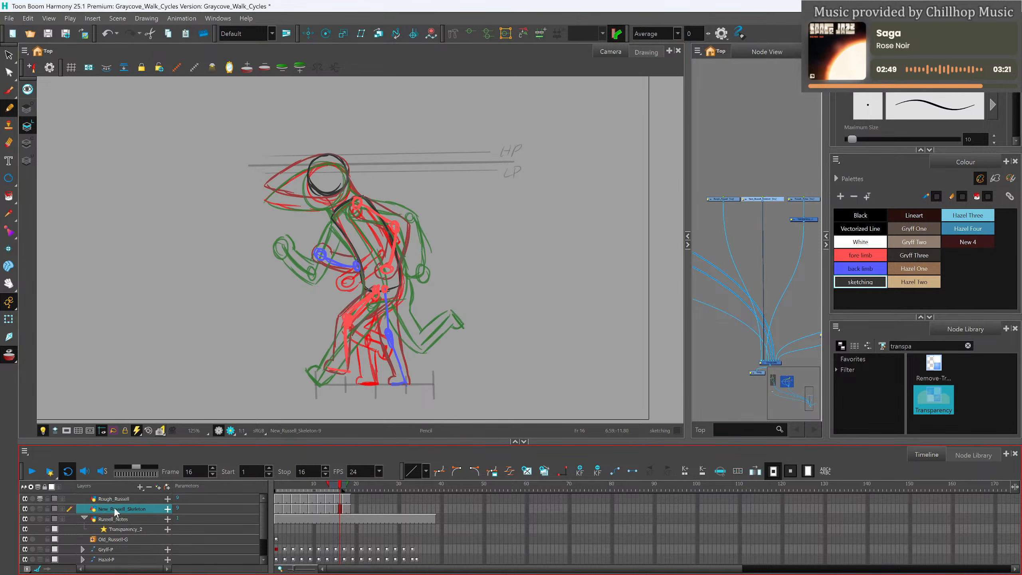
click(25, 509)
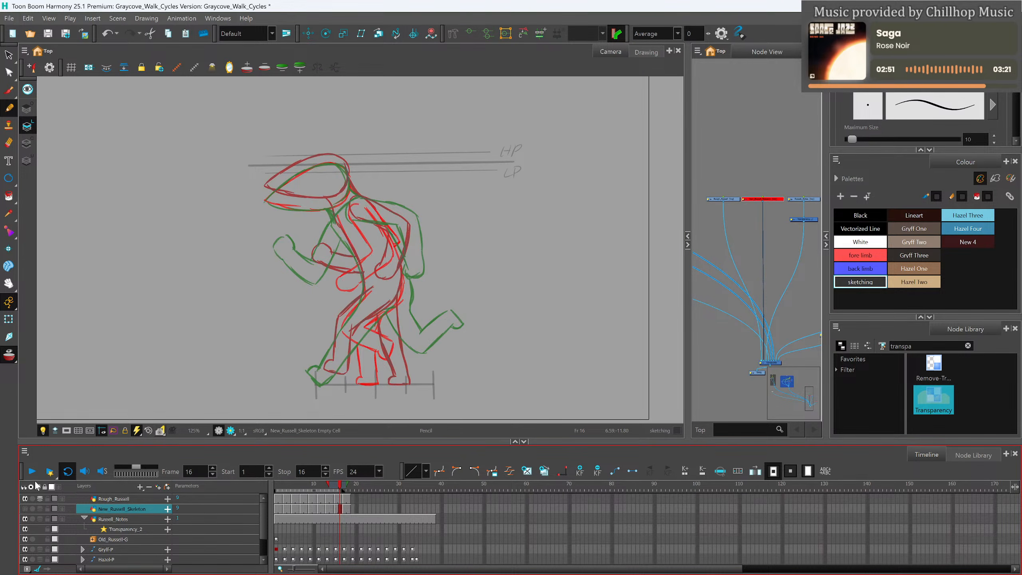
click(32, 471)
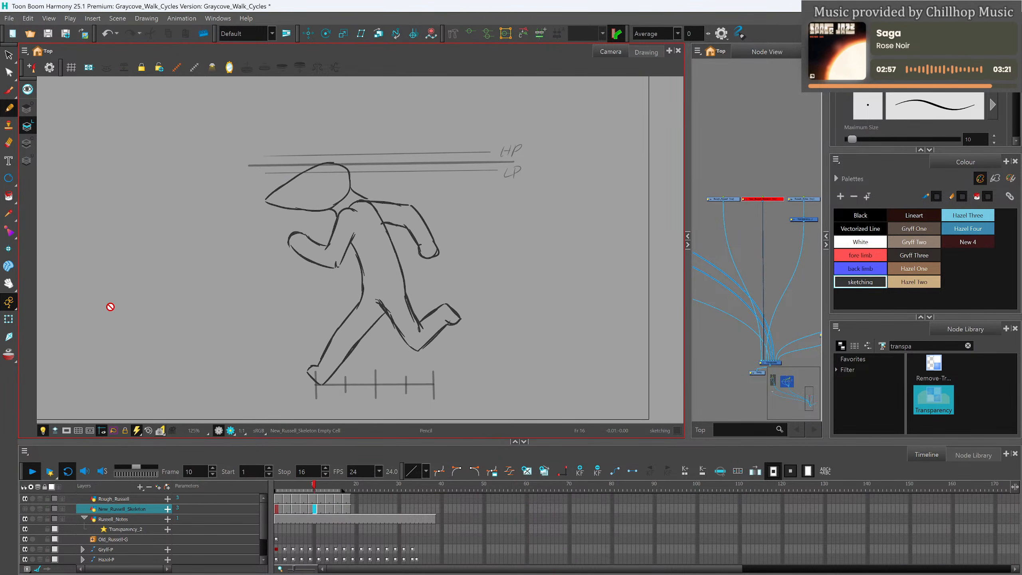
scroll(282, 230, down, 3)
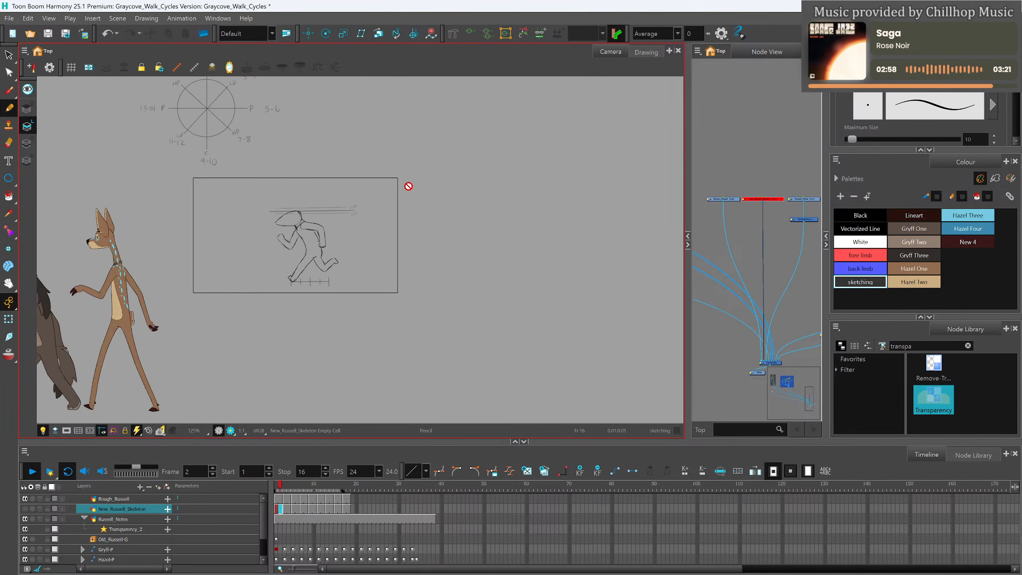
scroll(408, 187, down, 2)
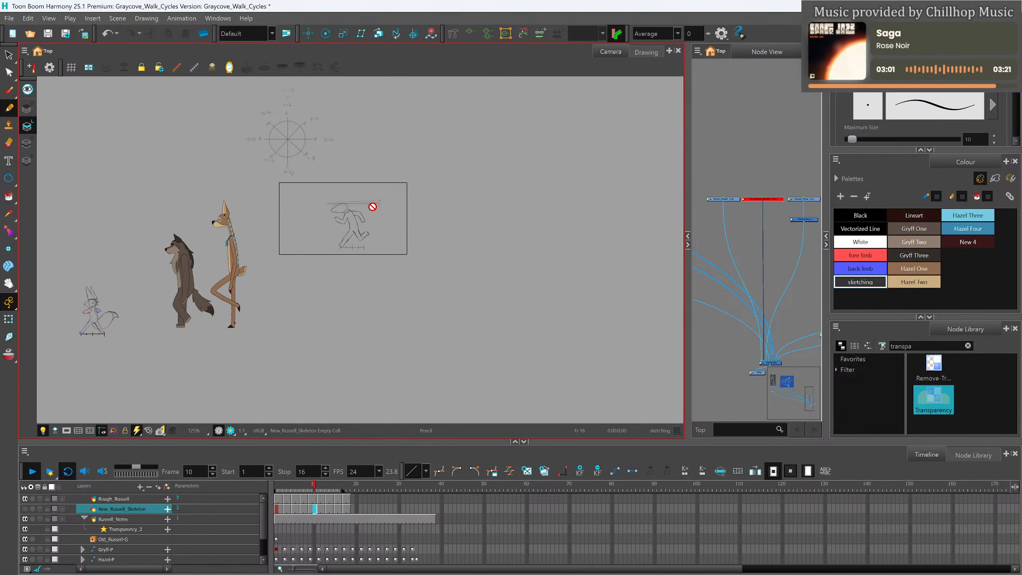
scroll(372, 206, up, 5)
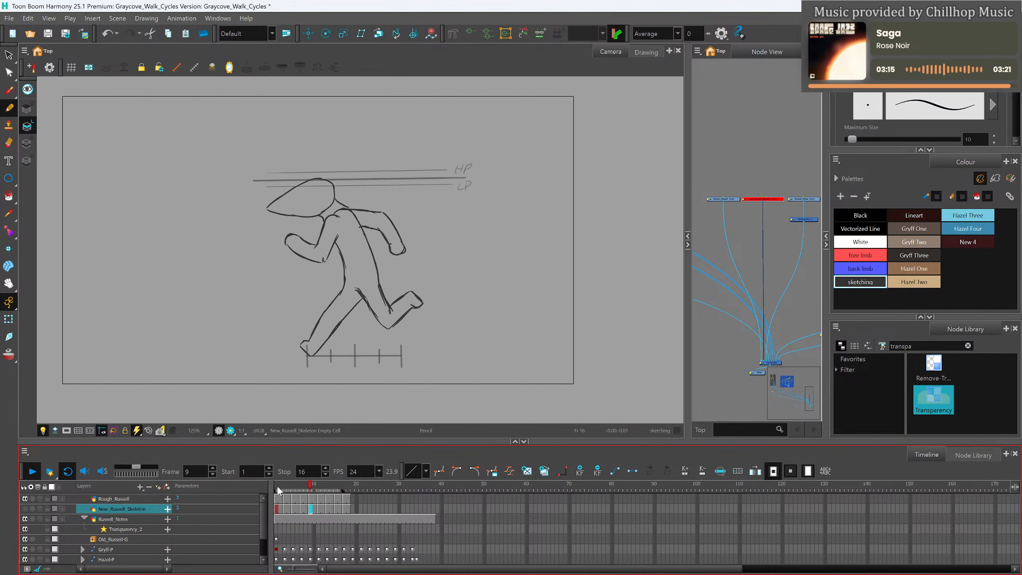
drag(291, 485, 269, 483)
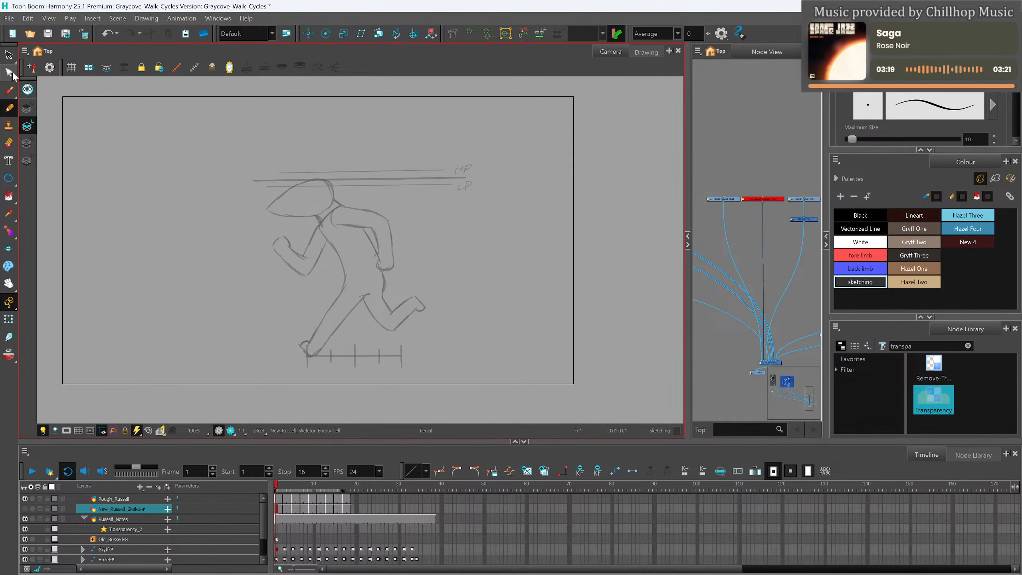
Select the arms of the Rough_Russell drawing at frame 2 and scale them down slightly.
key(alt+s)
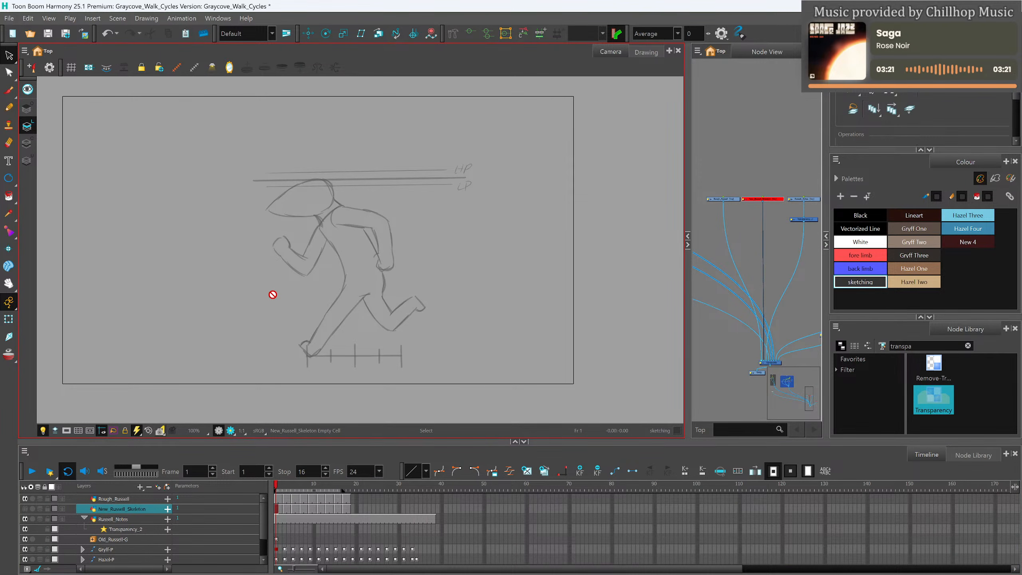
click(280, 499)
mouse_move(376, 206)
mouse_down()
mouse_move(396, 226)
mouse_move(378, 203)
mouse_up()
mouse_move(410, 266)
mouse_down()
mouse_move(389, 270)
mouse_move(377, 253)
mouse_up()
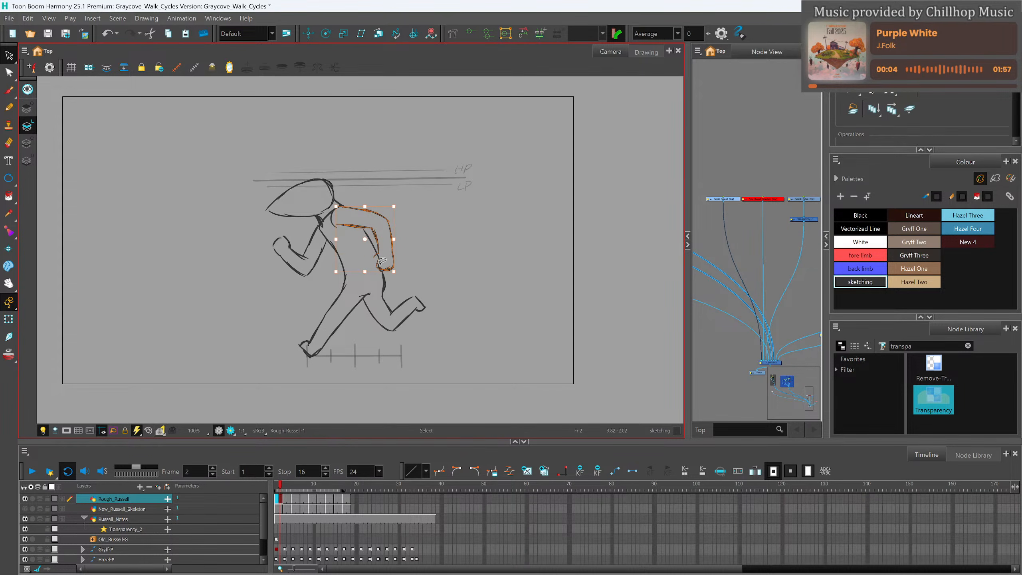
drag(394, 272, 389, 265)
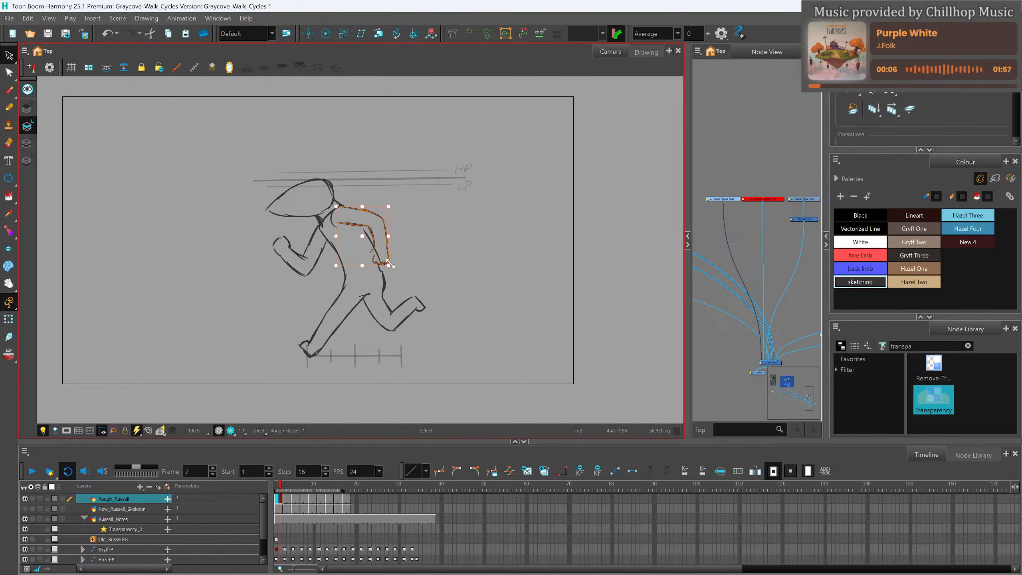
mouse_move(285, 229)
mouse_down()
mouse_move(301, 232)
mouse_move(322, 273)
mouse_move(274, 282)
mouse_move(277, 274)
mouse_up()
Select all the strokes of the bent arm behind the torso at frame 3 and scale the arm down slightly.
click(287, 499)
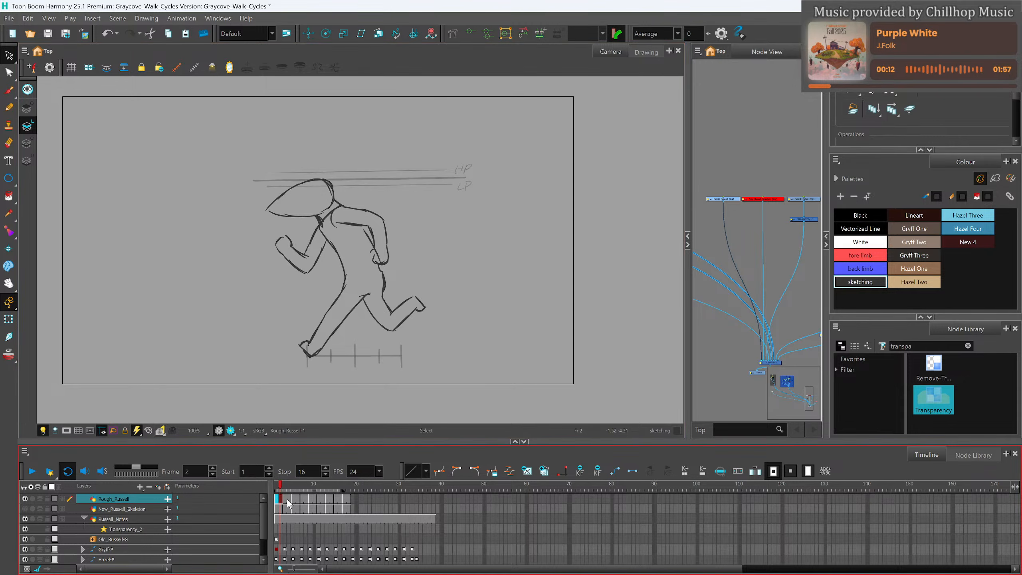
mouse_move(374, 228)
mouse_down()
mouse_move(363, 257)
mouse_move(393, 261)
mouse_up()
key(ctrl+z)
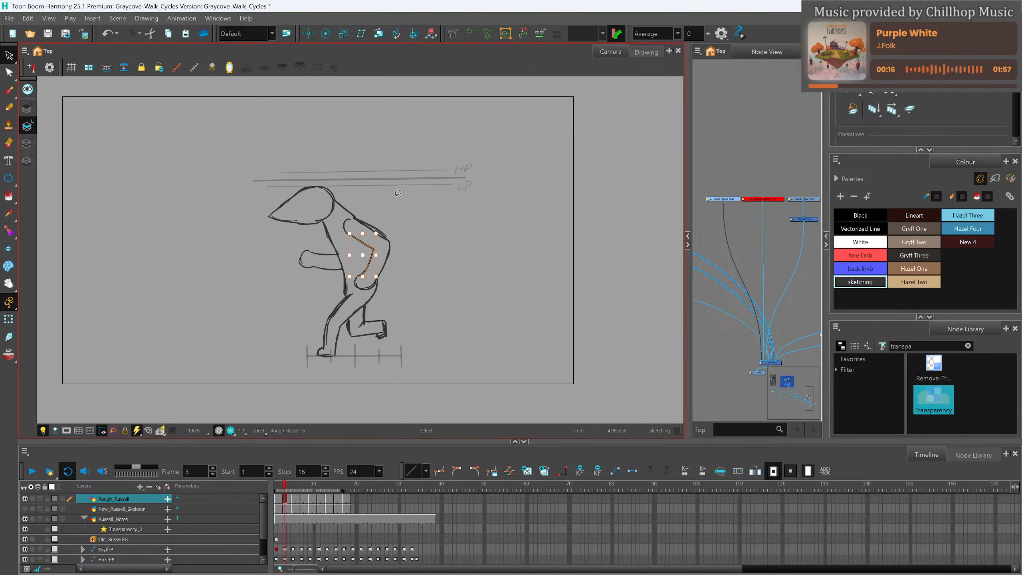
drag(374, 222, 405, 252)
shift+click(357, 287)
drag(390, 292, 386, 285)
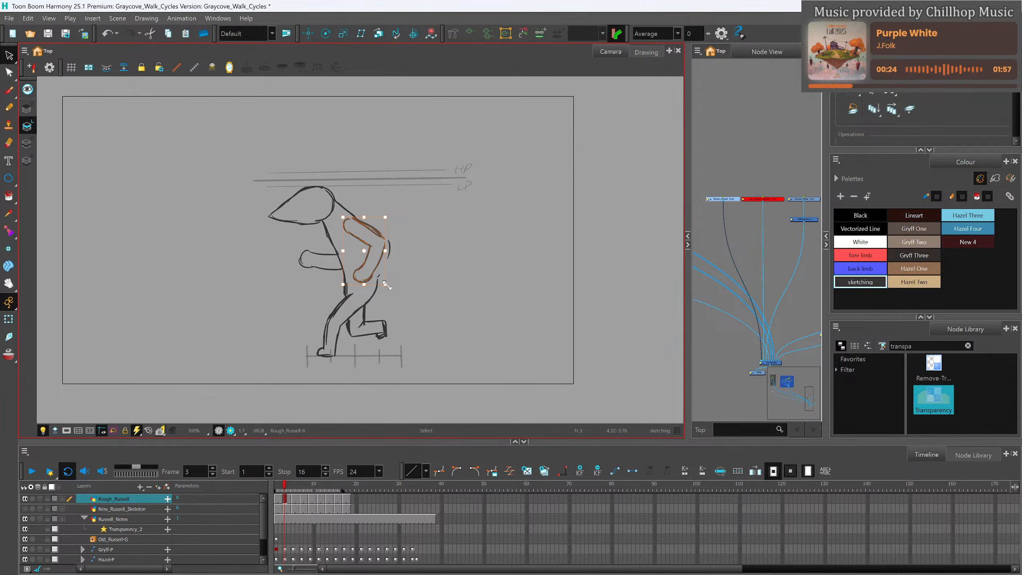
Delete the leftover back stroke behind the elbow at frame 3 and pencil in the lower back and belly lines.
click(388, 282)
click(391, 250)
key(Delete)
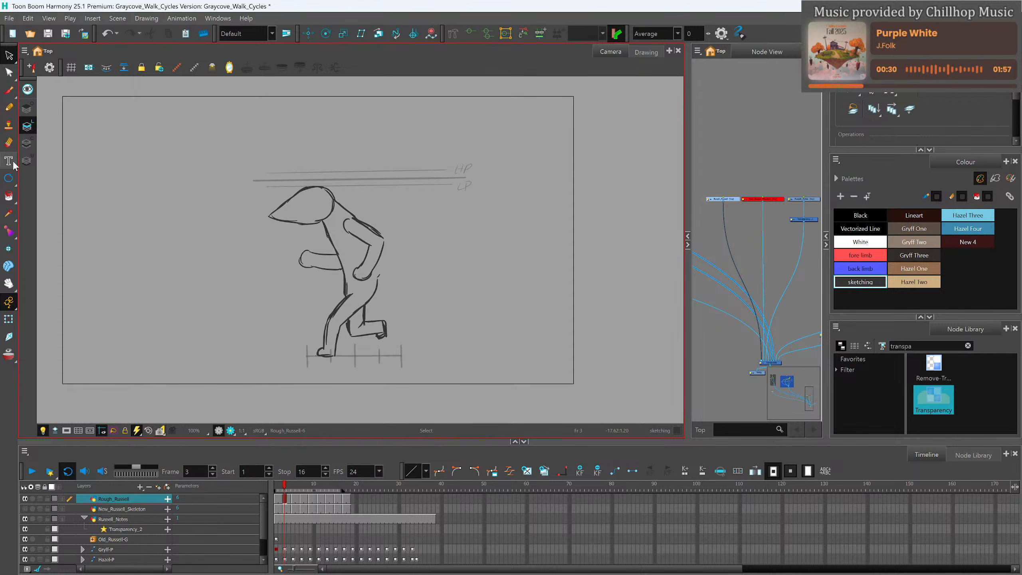
click(9, 108)
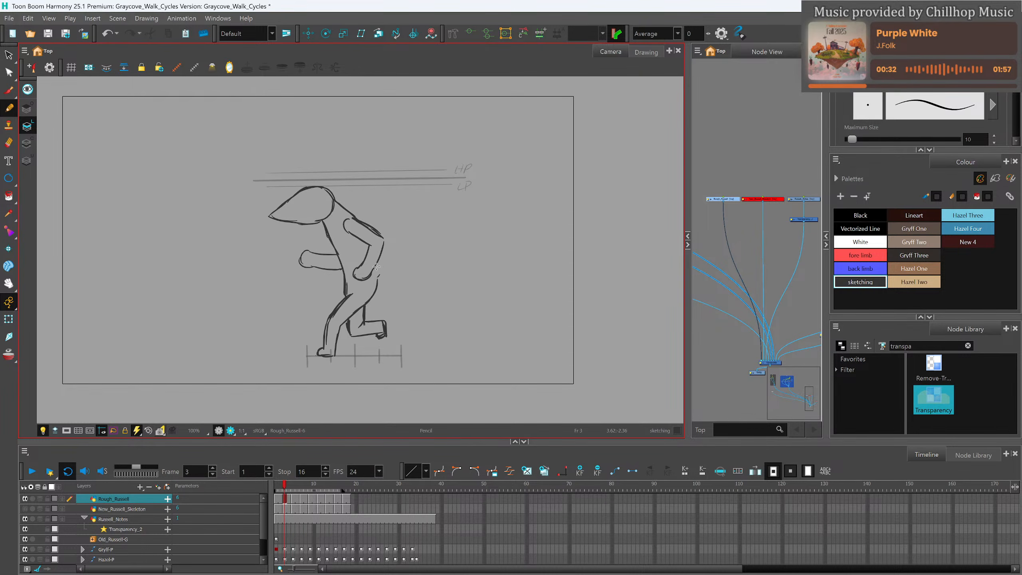
drag(376, 268, 373, 299)
drag(341, 263, 345, 297)
Erase the overlapping strokes around the thighs at frame 3 and redraw the front leg's thigh line cleanly.
mouse_move(284, 485)
mouse_down()
mouse_move(276, 485)
mouse_move(284, 493)
mouse_up()
key(alt+e)
mouse_move(338, 315)
mouse_down()
mouse_move(346, 298)
mouse_move(328, 342)
mouse_move(328, 327)
mouse_up()
drag(349, 285, 347, 300)
key(alt+/)
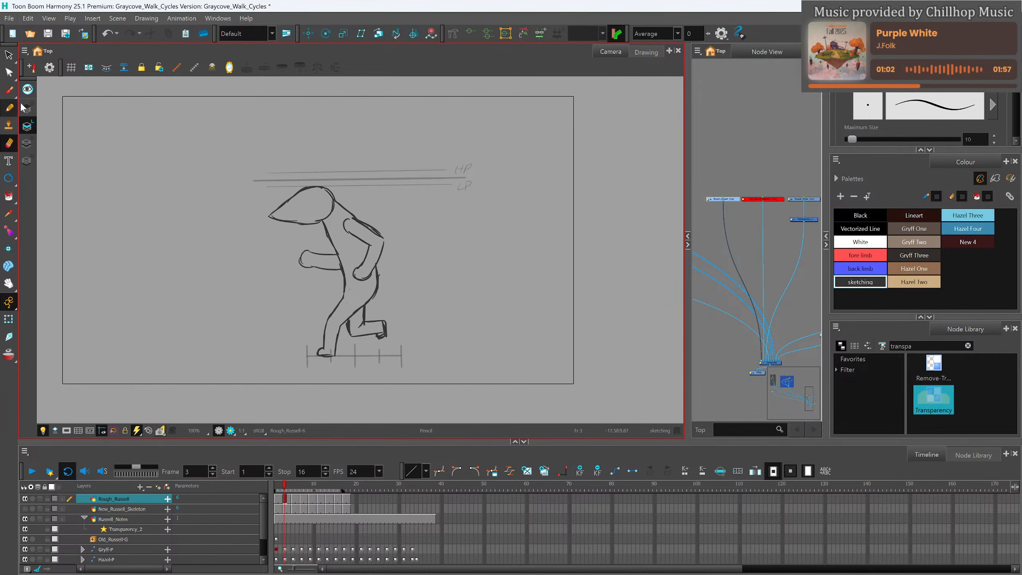
drag(339, 298, 323, 335)
key(alt+e)
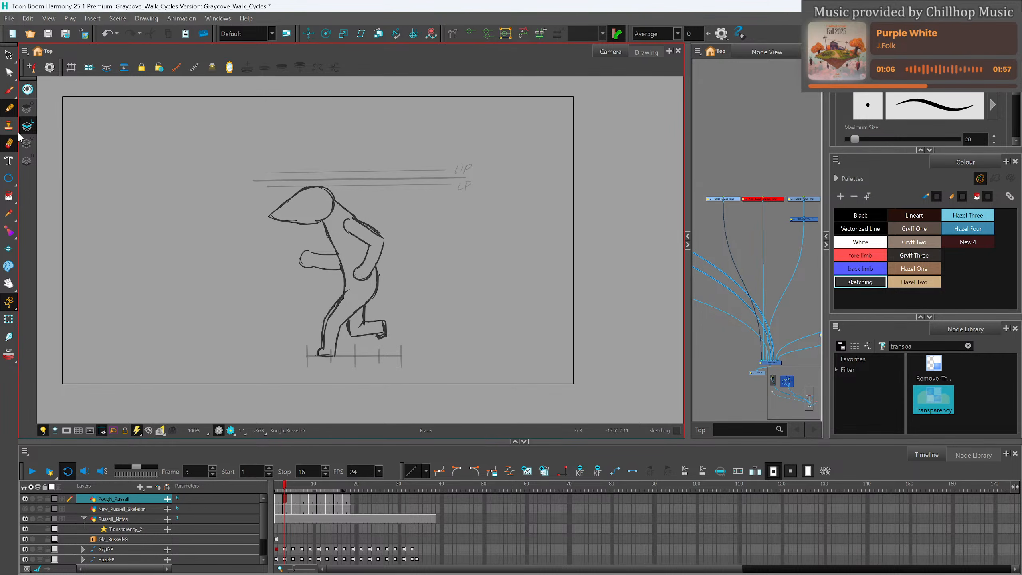
mouse_move(332, 315)
mouse_down()
mouse_move(324, 347)
mouse_move(349, 323)
mouse_move(382, 332)
mouse_move(380, 323)
mouse_up()
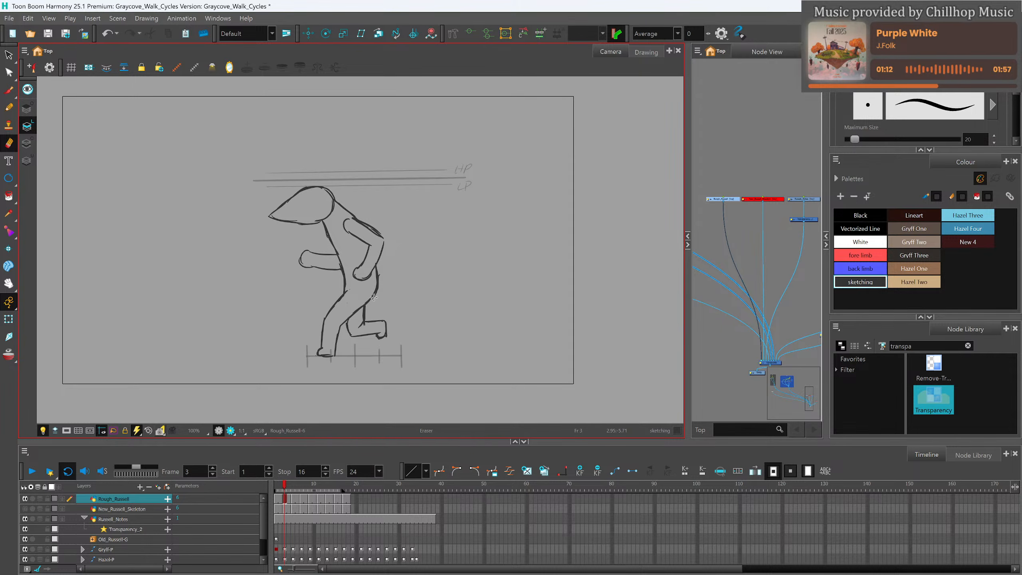
Select the fore arm bent across the torso at frame 5 and scale it down slightly.
click(9, 55)
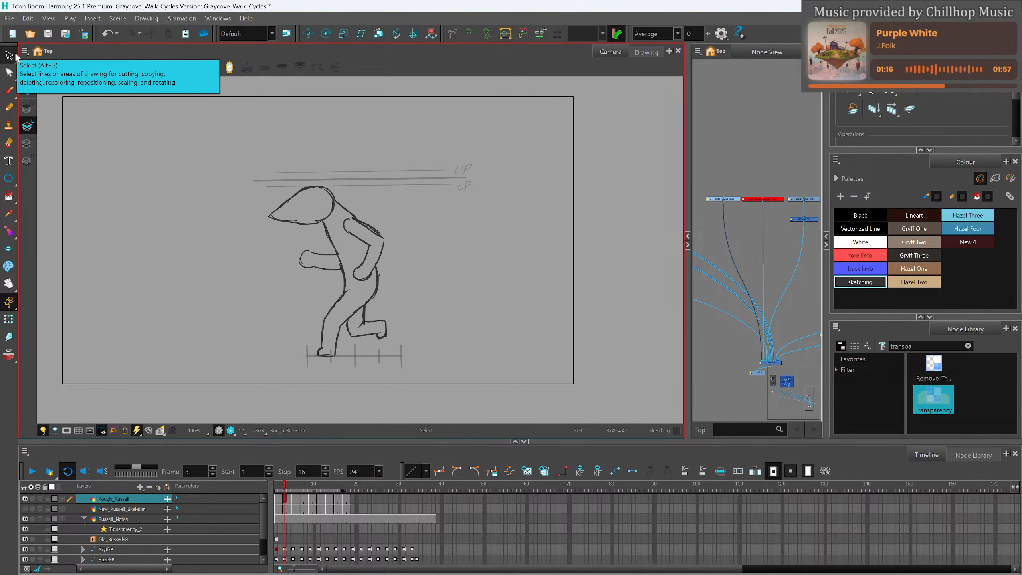
click(320, 520)
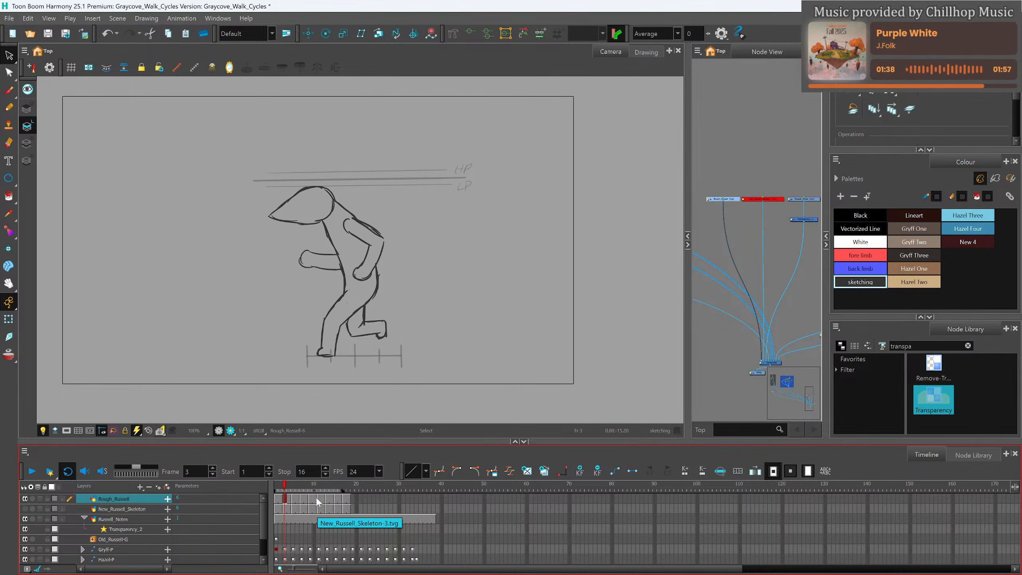
drag(284, 489, 293, 484)
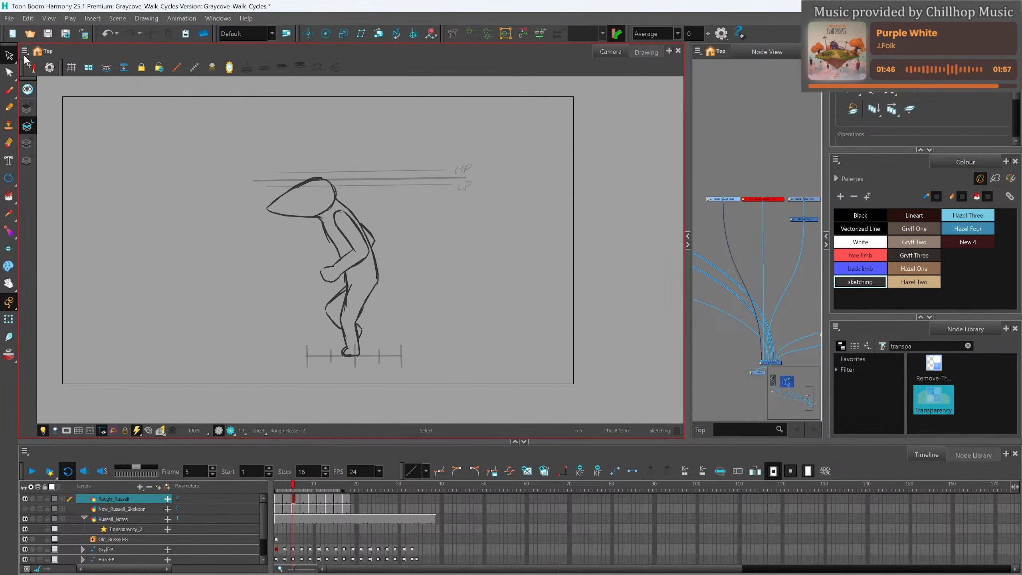
mouse_move(354, 212)
mouse_down()
mouse_move(361, 250)
mouse_move(352, 212)
mouse_up()
drag(326, 260, 337, 278)
click(313, 294)
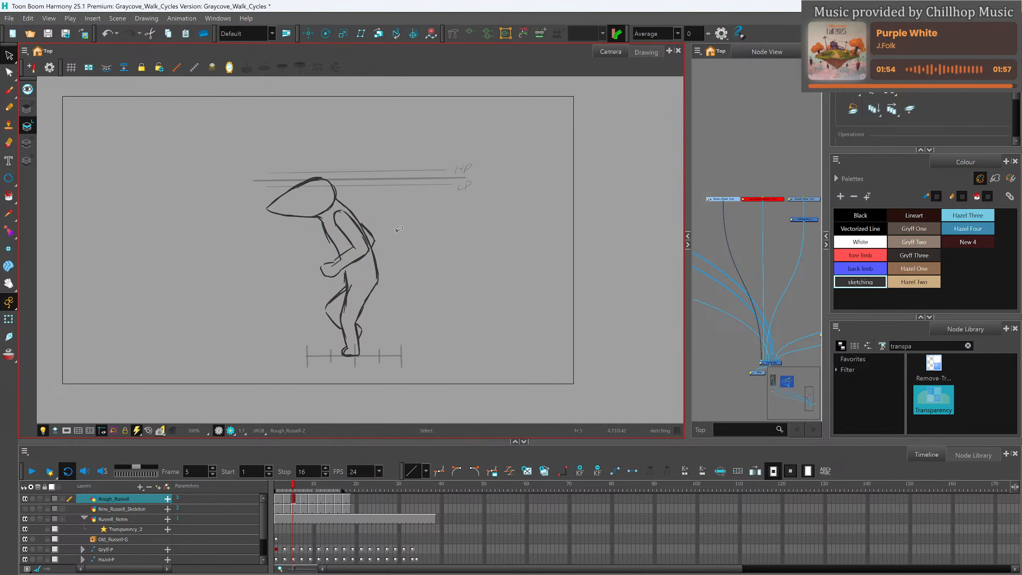
Resize the bent arm across the torso at frame 13 and the arm bent behind the torso at frame 15.
drag(294, 486, 327, 488)
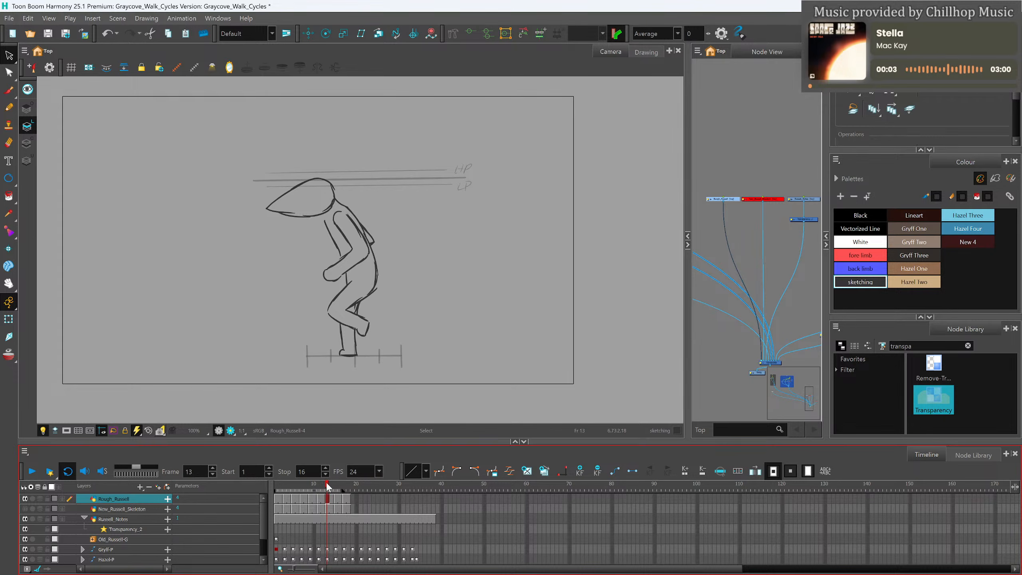
mouse_move(346, 222)
mouse_down()
mouse_move(357, 269)
mouse_move(355, 224)
mouse_move(329, 273)
mouse_move(367, 279)
mouse_up()
click(411, 250)
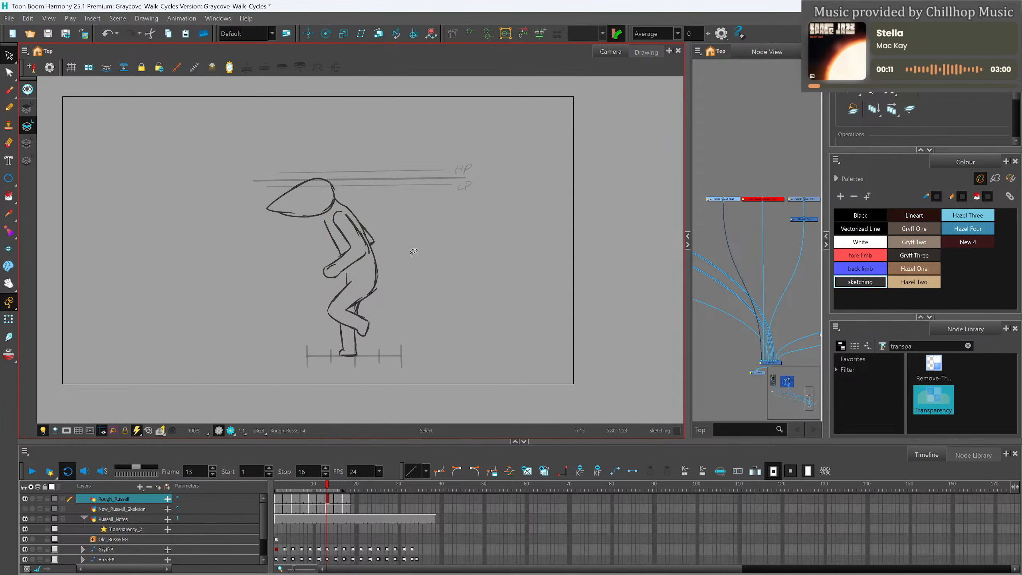
click(336, 499)
click(360, 212)
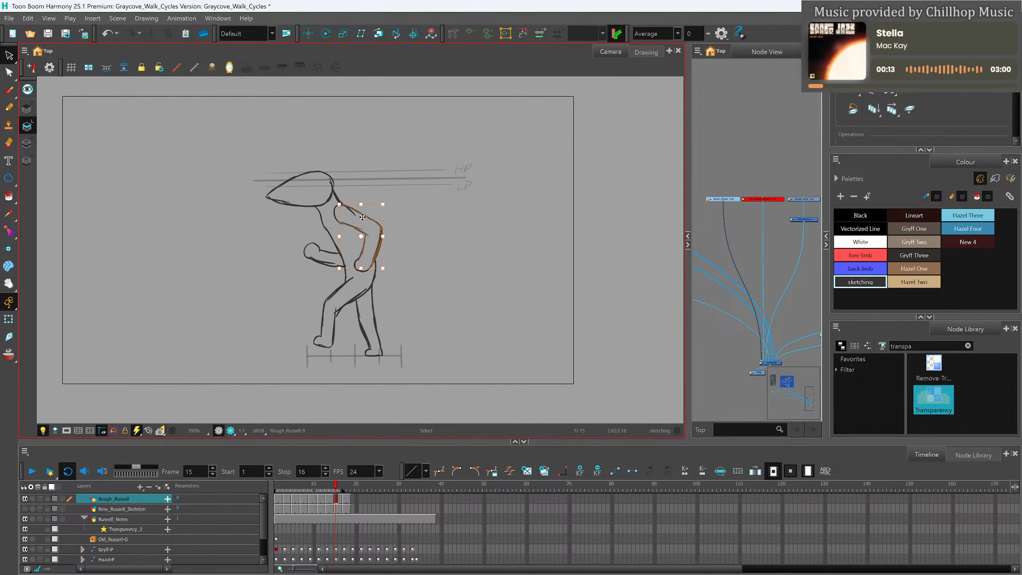
drag(367, 276, 387, 270)
Select the arm trailing behind the body at frame 17 and scale it down slightly.
drag(338, 483, 345, 483)
drag(373, 202, 401, 225)
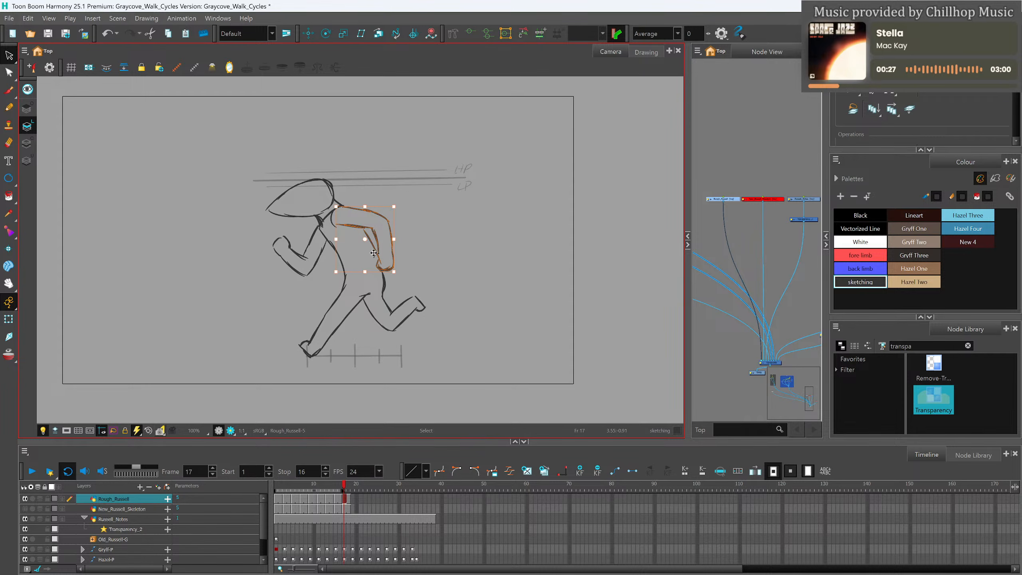
drag(366, 272, 390, 266)
click(410, 247)
Play the adjusted run cycle from frame 1, and examine Russell's size and pose beside the other characters at frame 3.
drag(343, 479, 258, 486)
click(34, 473)
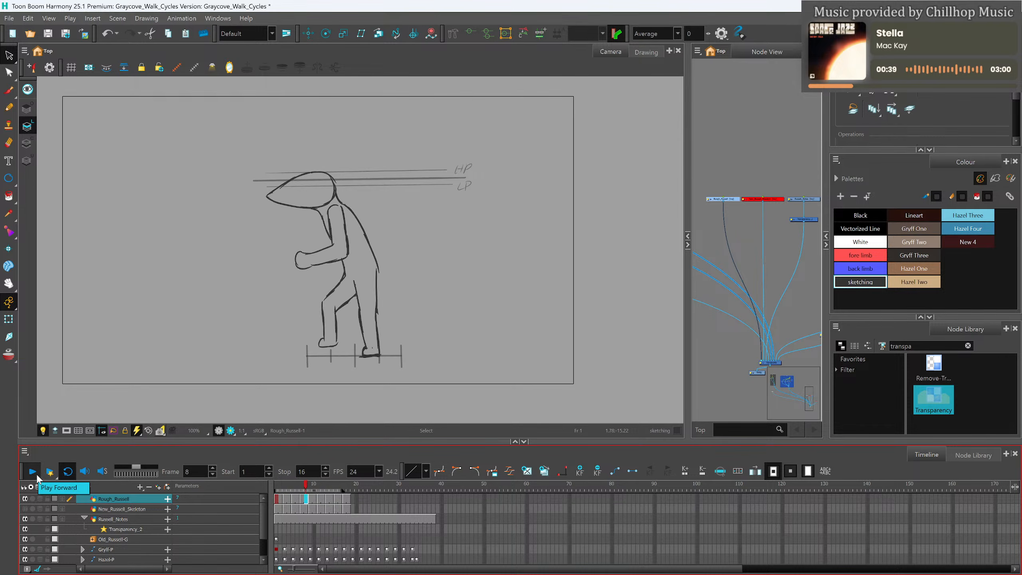
click(37, 472)
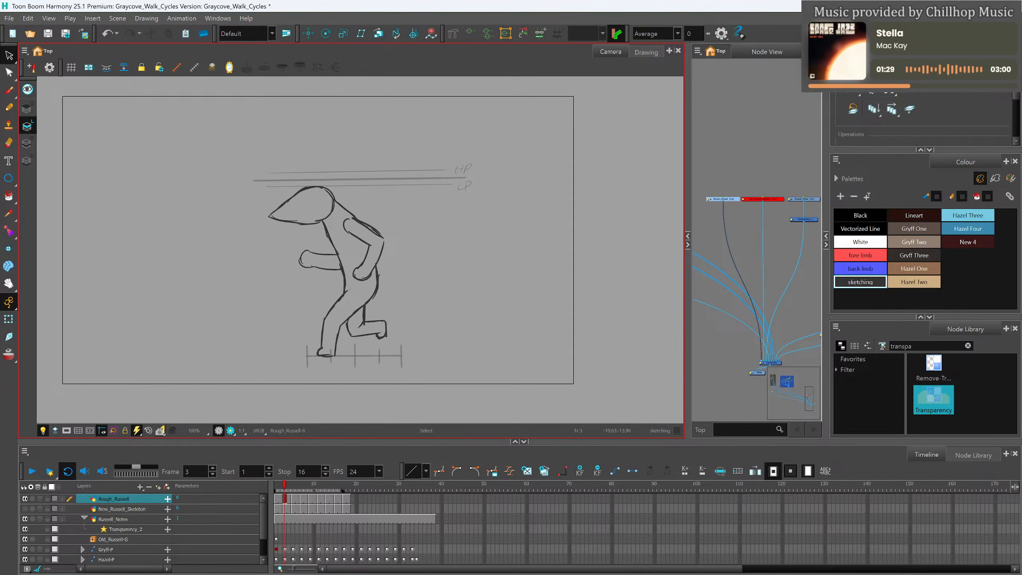
scroll(575, 241, down, 5)
scroll(560, 238, up, 3)
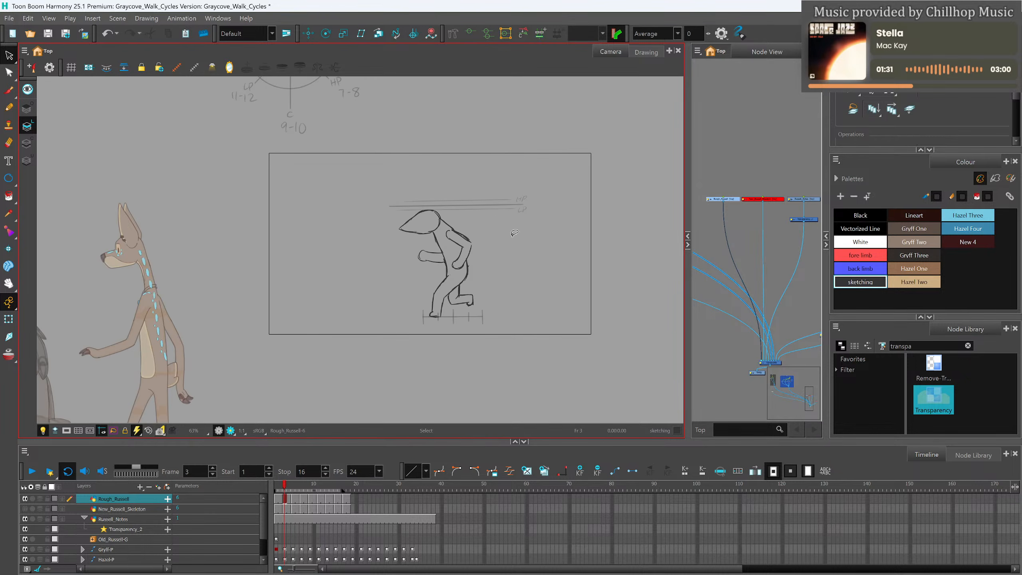
scroll(514, 232, down, 1)
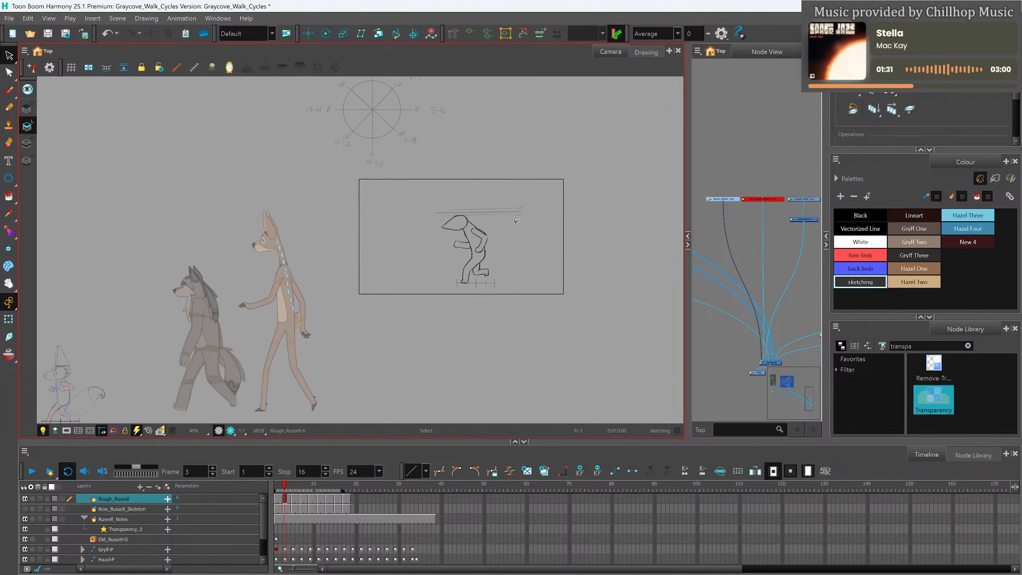
scroll(429, 175, down, 2)
scroll(594, 225, up, 1)
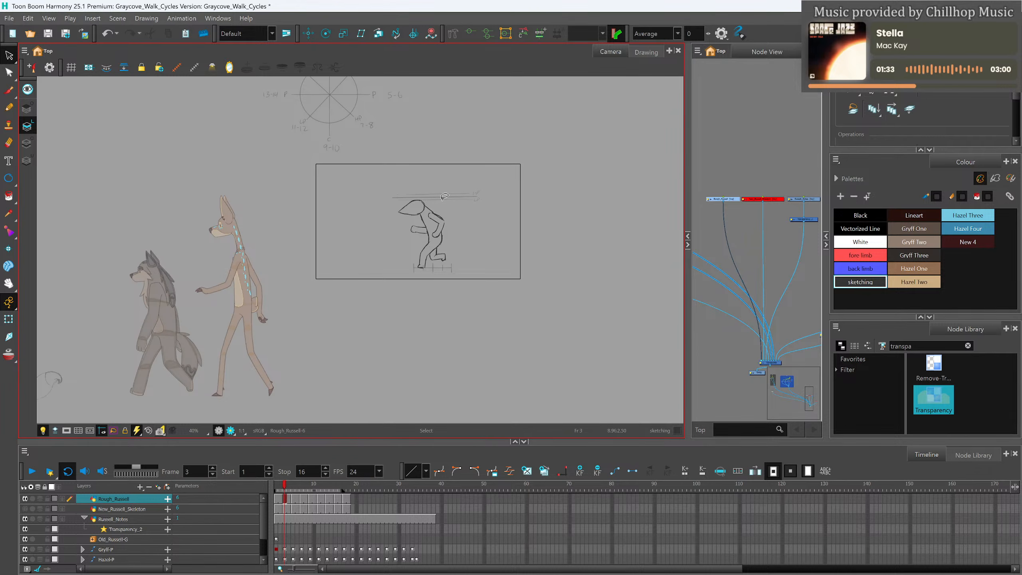
scroll(443, 213, up, 4)
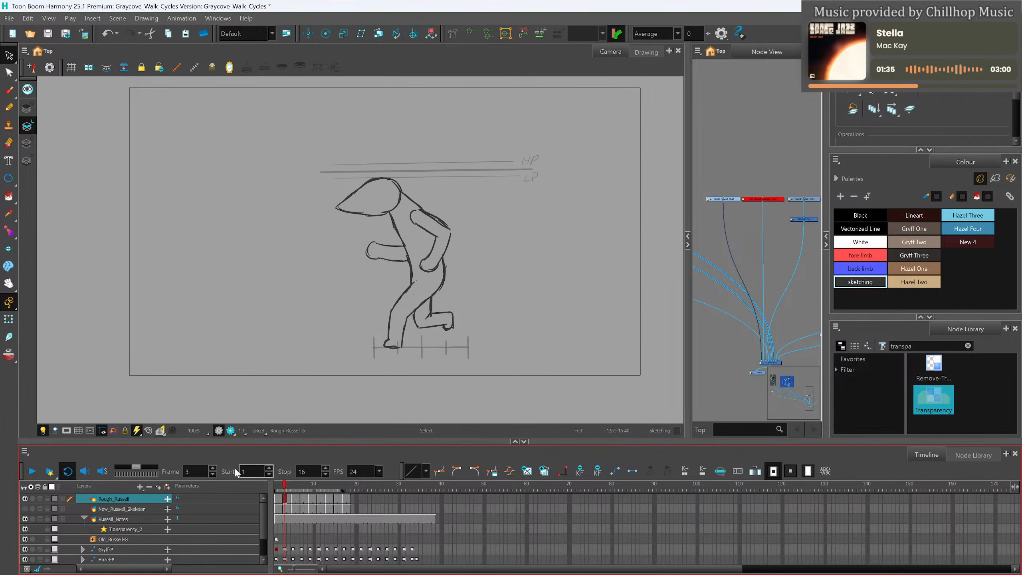
Play the run cycle and examine Russell's movement up close and beside the other characters, stopping at frame 6 to inspect the pose.
click(31, 471)
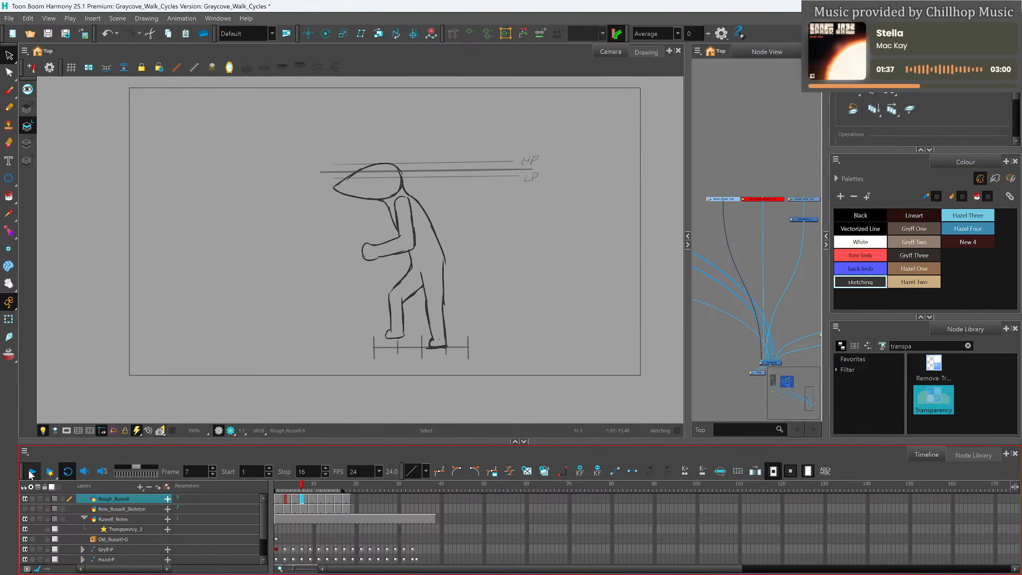
scroll(376, 247, down, 4)
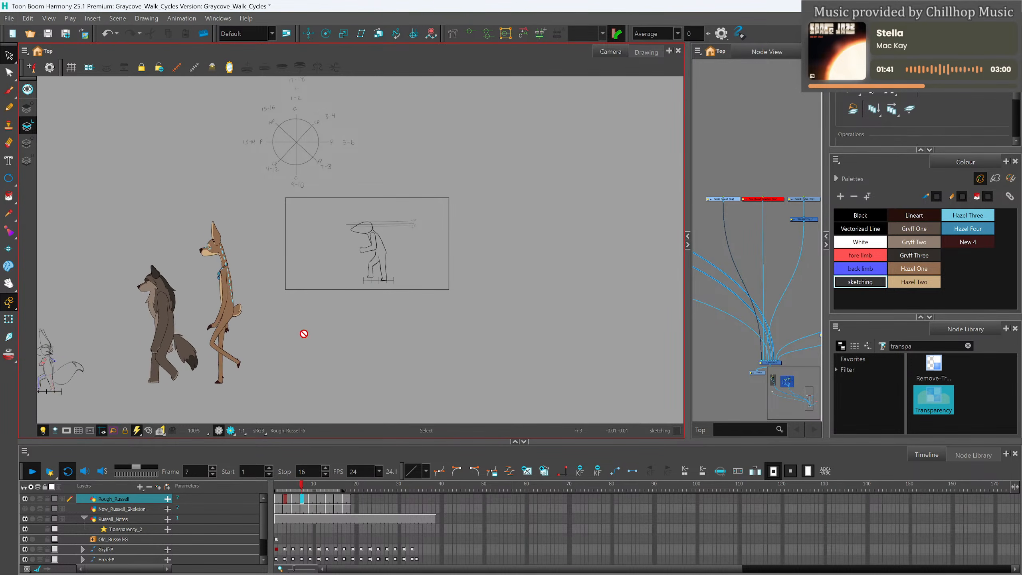
scroll(394, 241, up, 4)
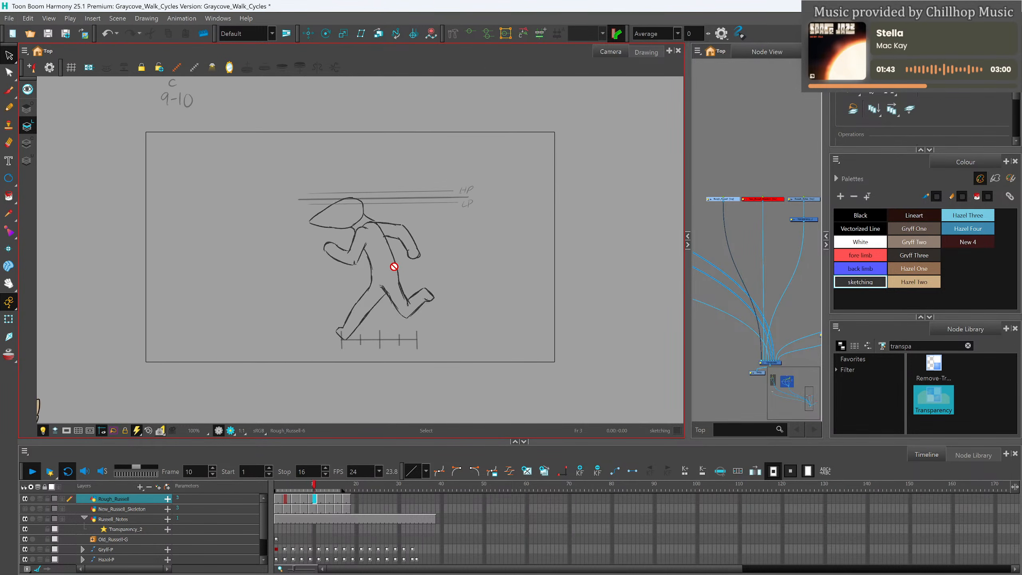
scroll(394, 266, up, 2)
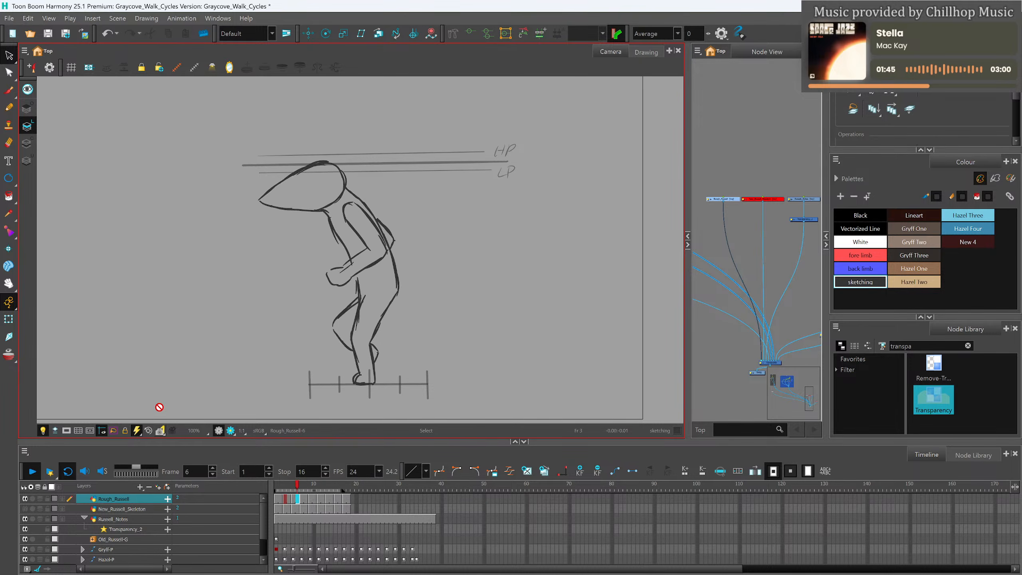
click(32, 471)
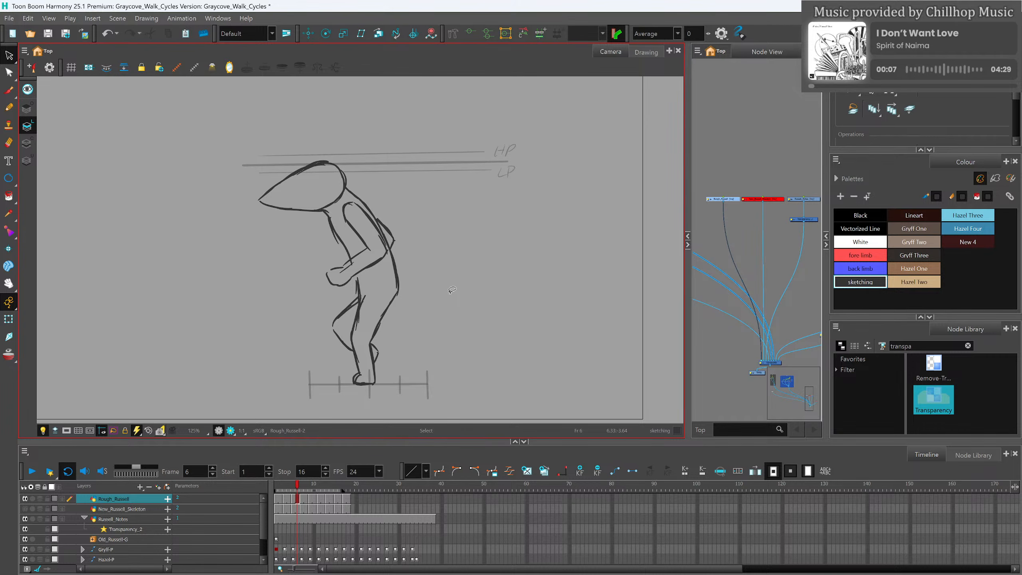
scroll(373, 232, down, 2)
scroll(373, 232, up, 2)
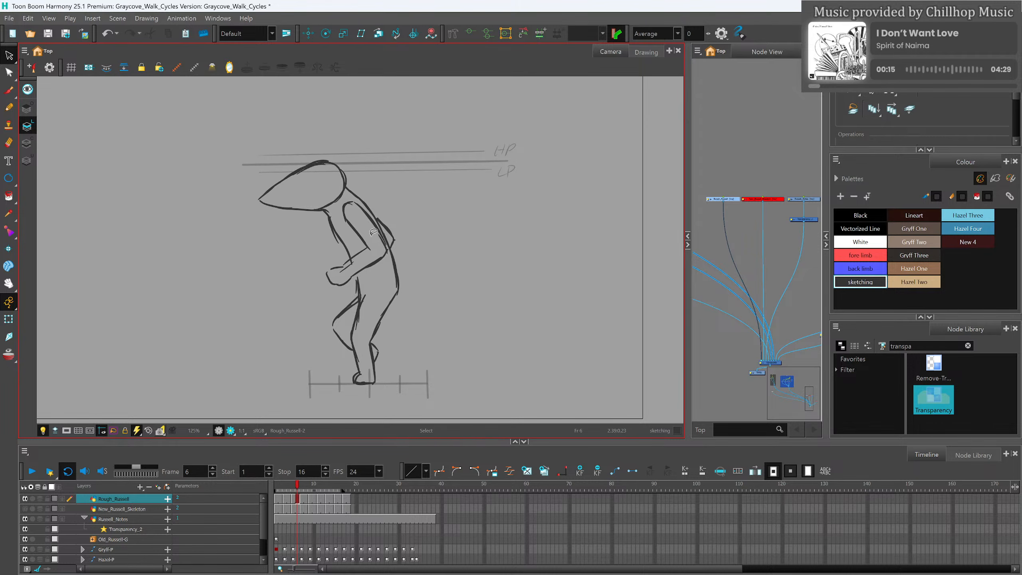
scroll(363, 250, down, 1)
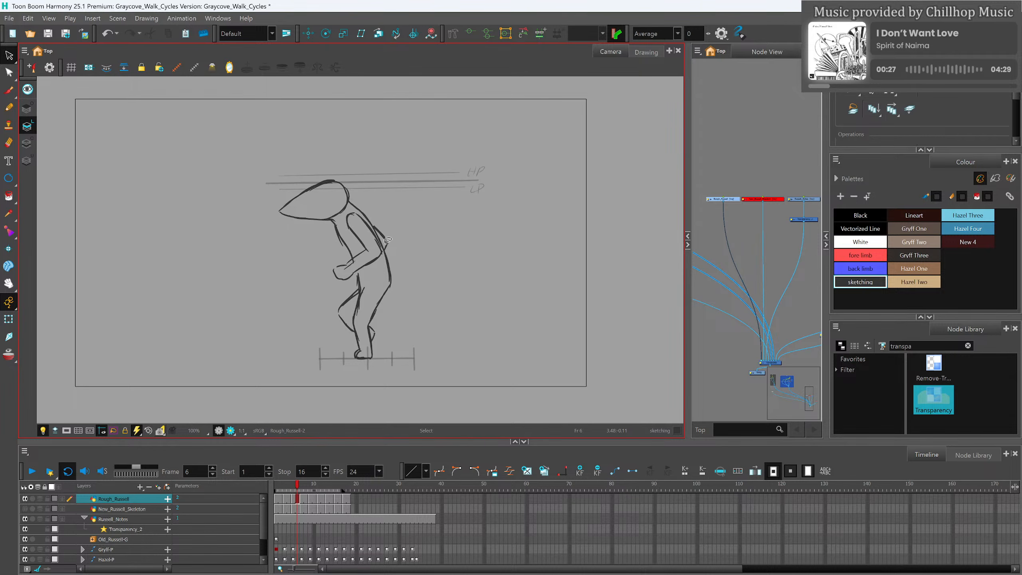
scroll(388, 240, up, 1)
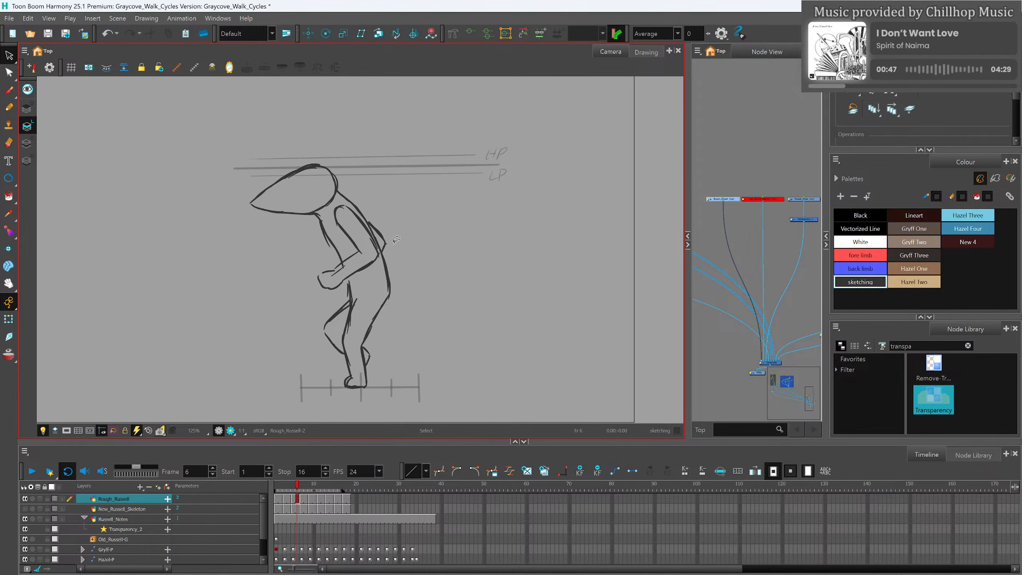
Return to frame 1 of the run cycle and save the scene.
mouse_move(300, 483)
mouse_down()
mouse_move(277, 508)
mouse_move(350, 512)
mouse_move(282, 515)
mouse_move(274, 500)
mouse_up()
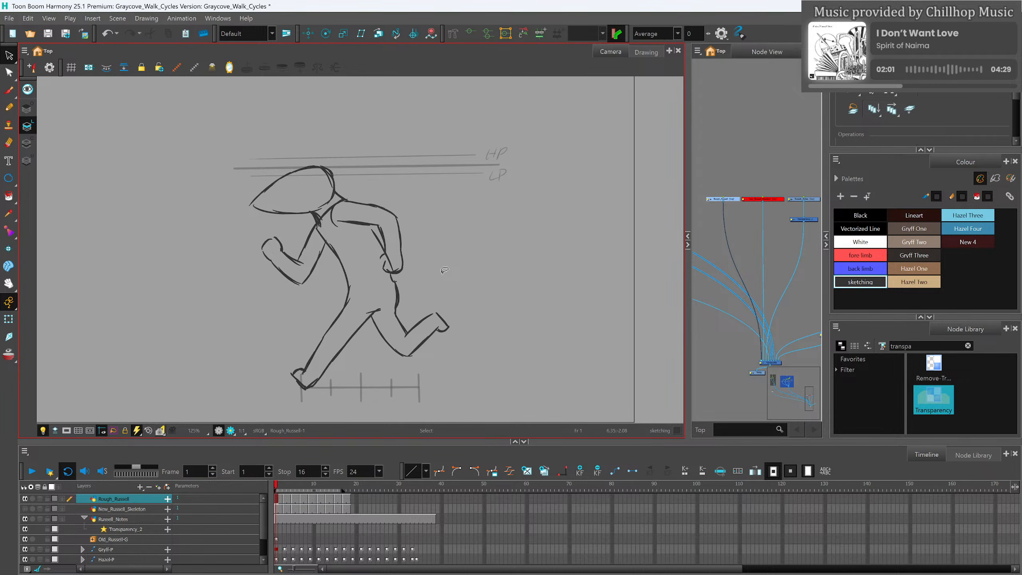
mouse_move(278, 483)
mouse_down()
mouse_move(342, 508)
mouse_move(267, 521)
mouse_move(283, 510)
mouse_up()
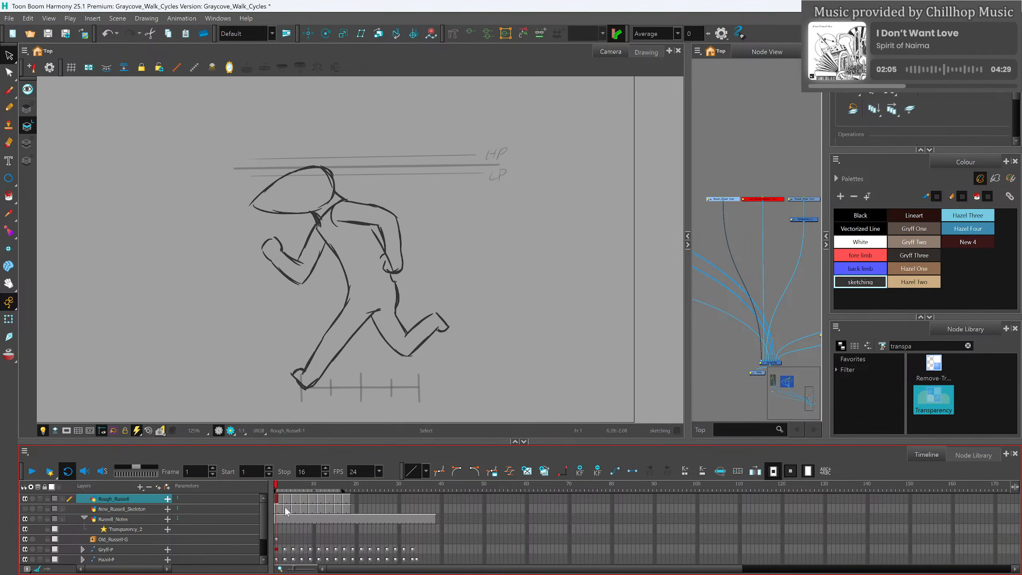
key(ctrl+s)
click(477, 300)
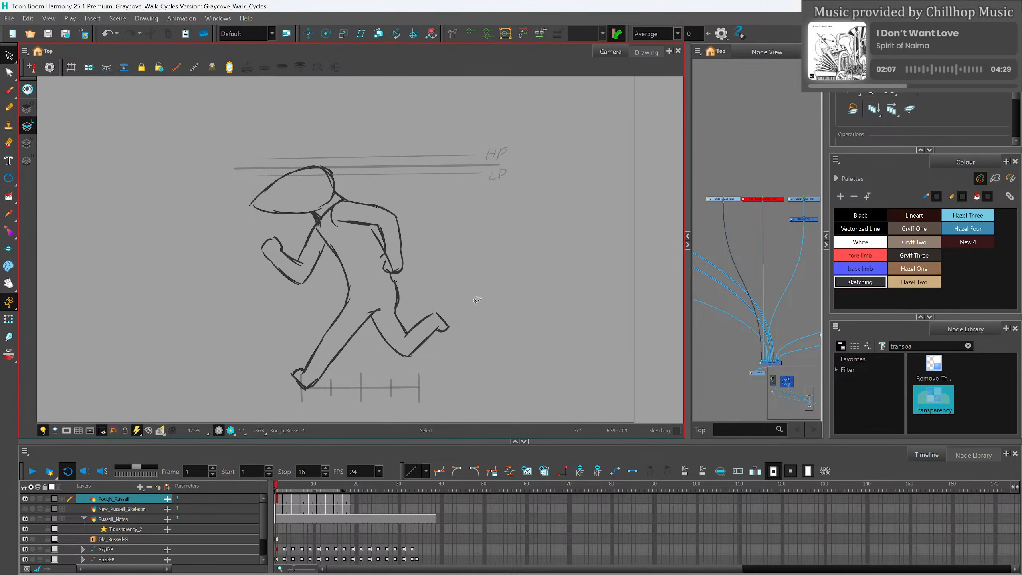
Examine Russell's frame 1 running pose up close and compare its proportions with the other characters.
scroll(415, 273, down, 3)
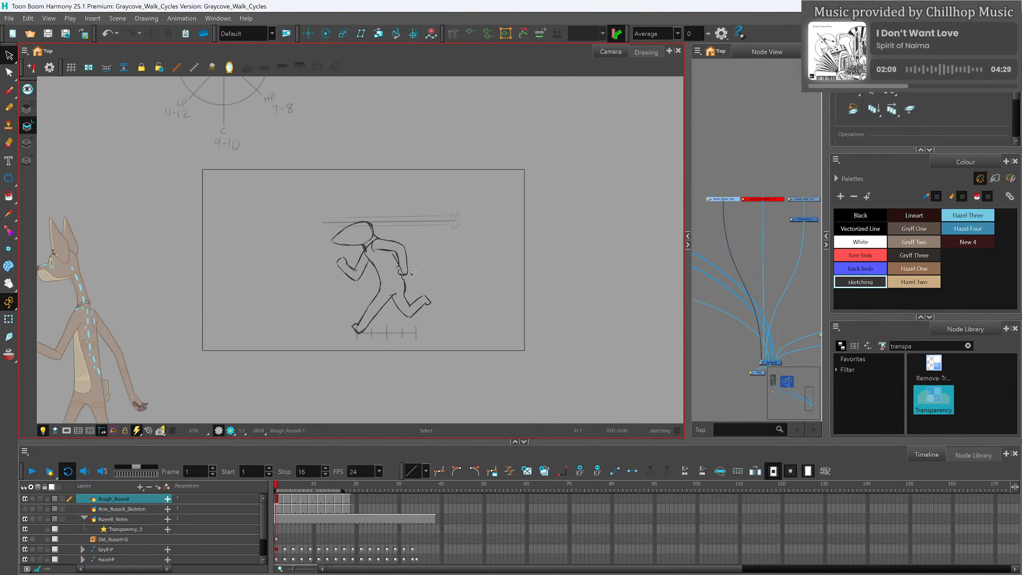
scroll(414, 273, up, 3)
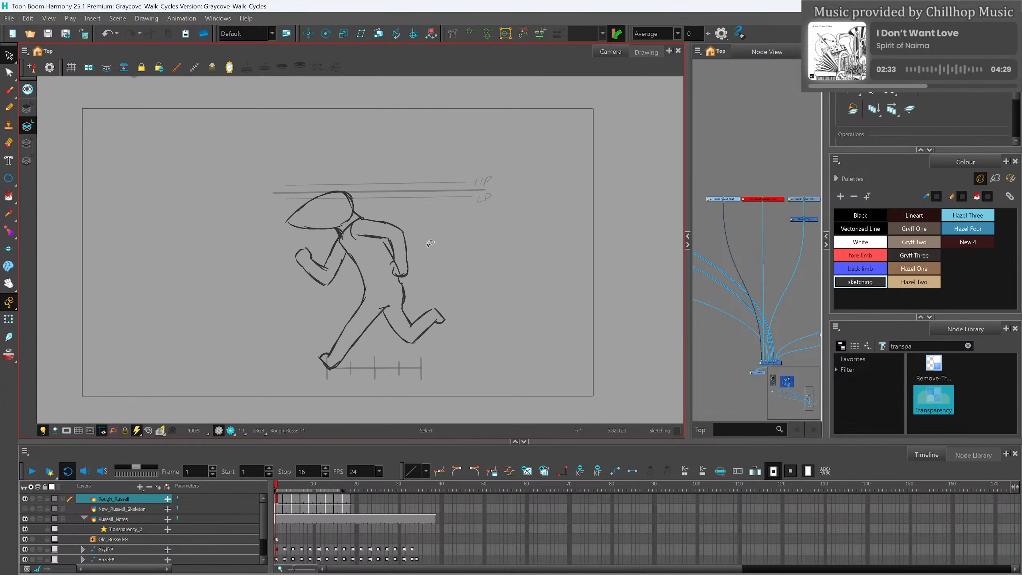
click(288, 489)
drag(288, 489, 275, 516)
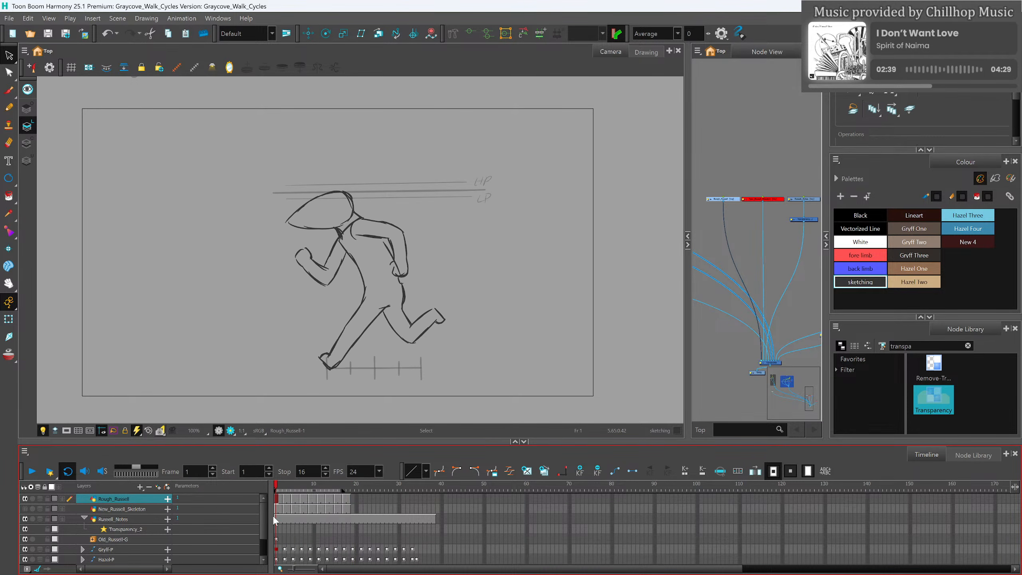
scroll(350, 193, down, 4)
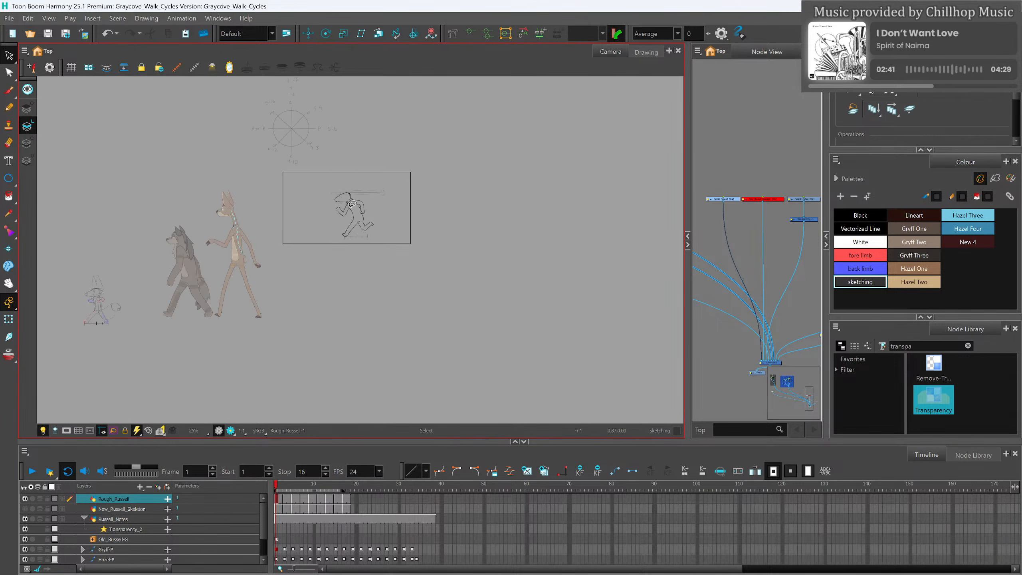
scroll(346, 202, up, 3)
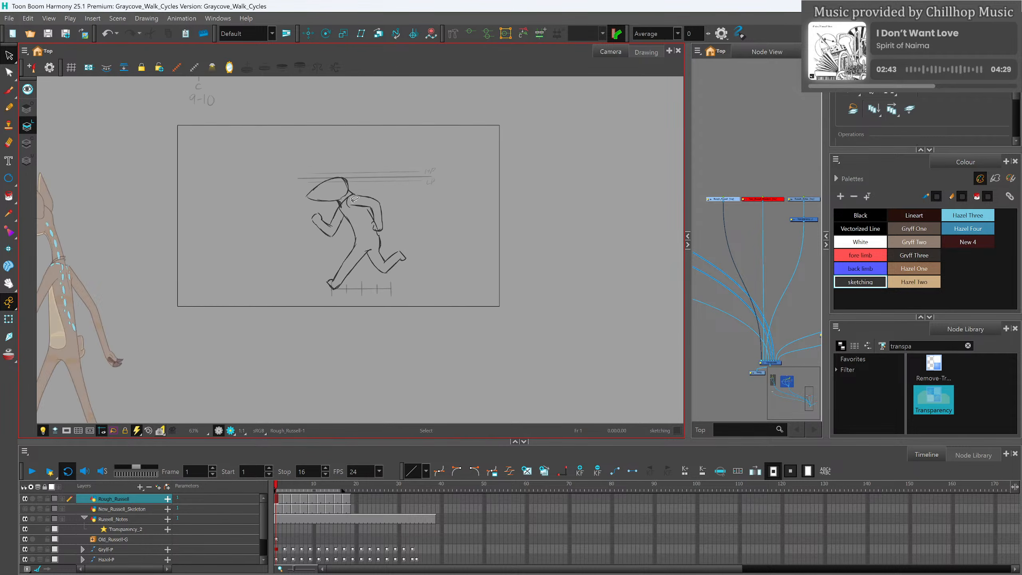
scroll(368, 296, down, 1)
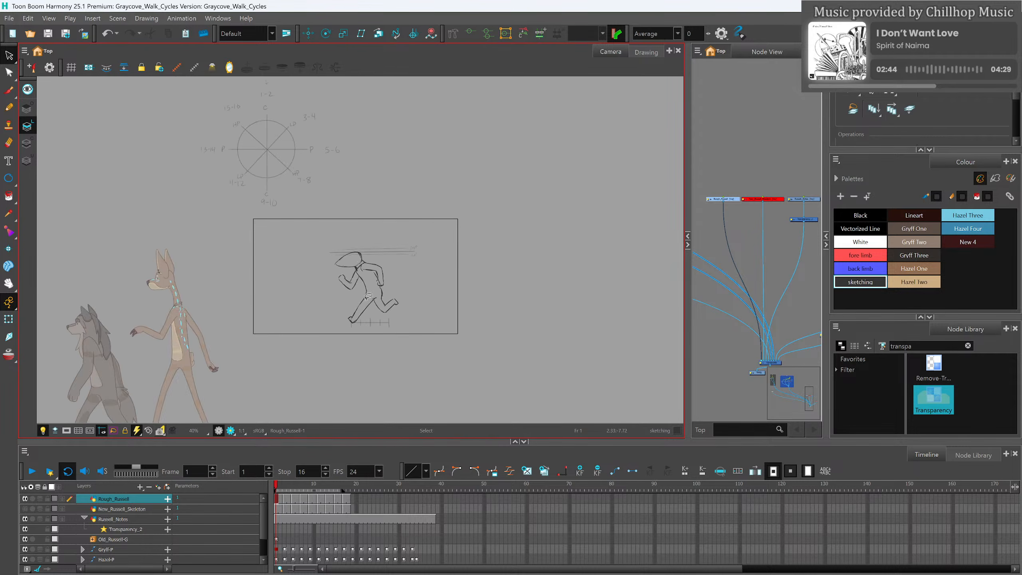
scroll(368, 296, up, 3)
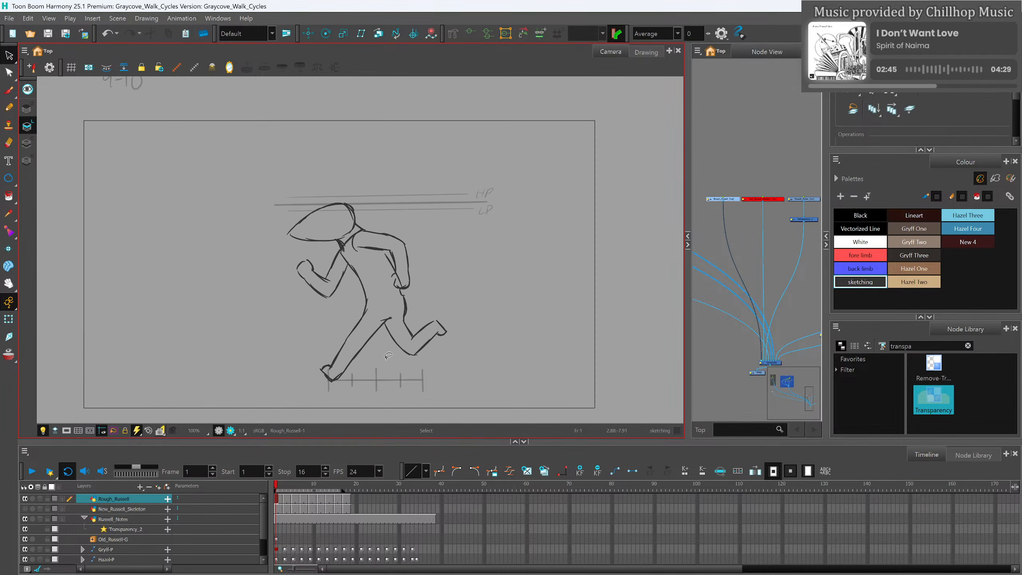
scroll(760, 209, down, 2)
scroll(738, 209, up, 2)
scroll(733, 174, down, 2)
Add a vector drawing layer named Russell Face, connect its node to the composite, and line it up beside the other drawing nodes.
drag(726, 173, 807, 228)
click(756, 178)
scroll(746, 178, down, 2)
click(744, 191)
scroll(785, 170, up, 2)
key(ctrl+r)
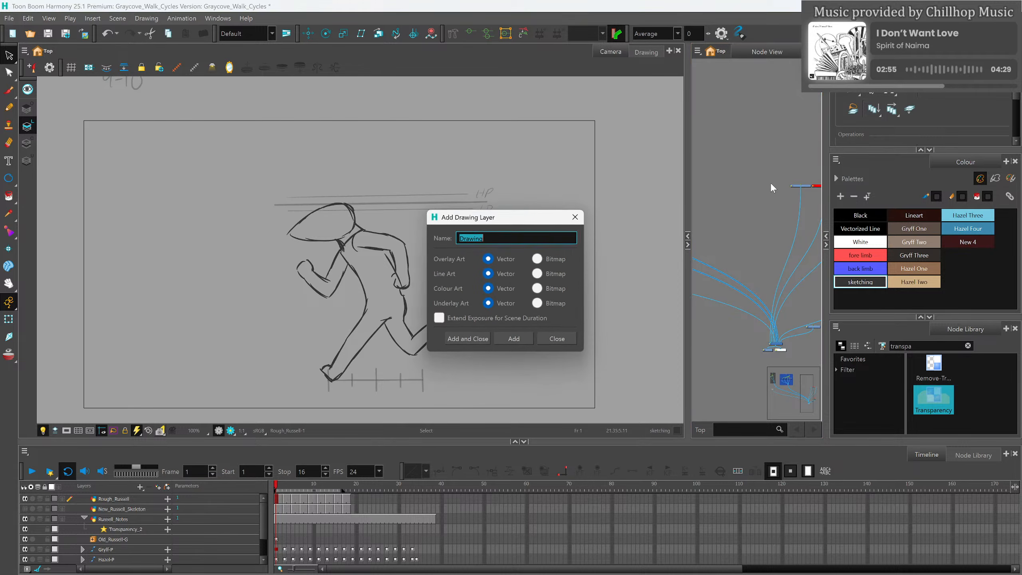
text(Russell)
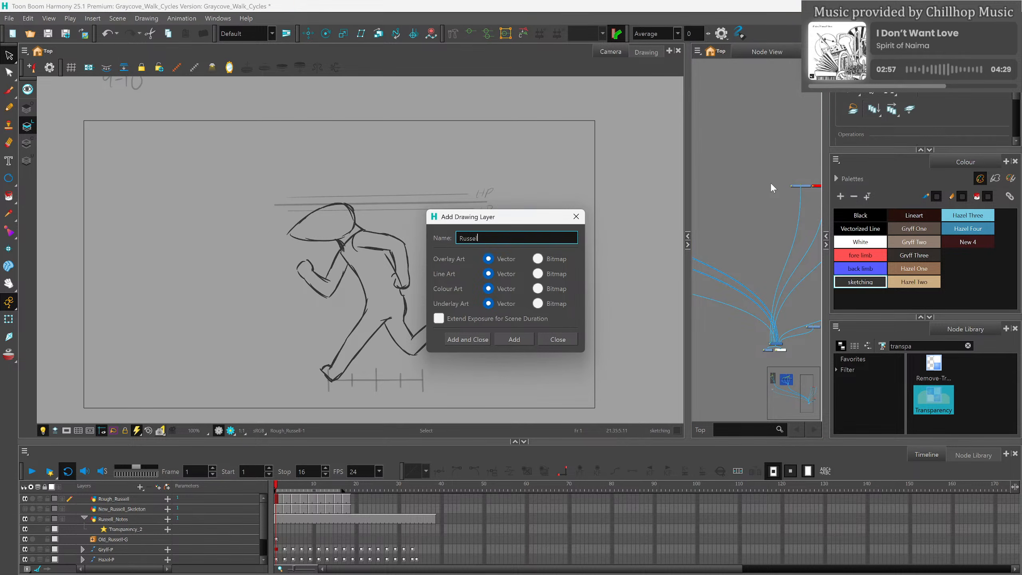
text( Face)
click(462, 338)
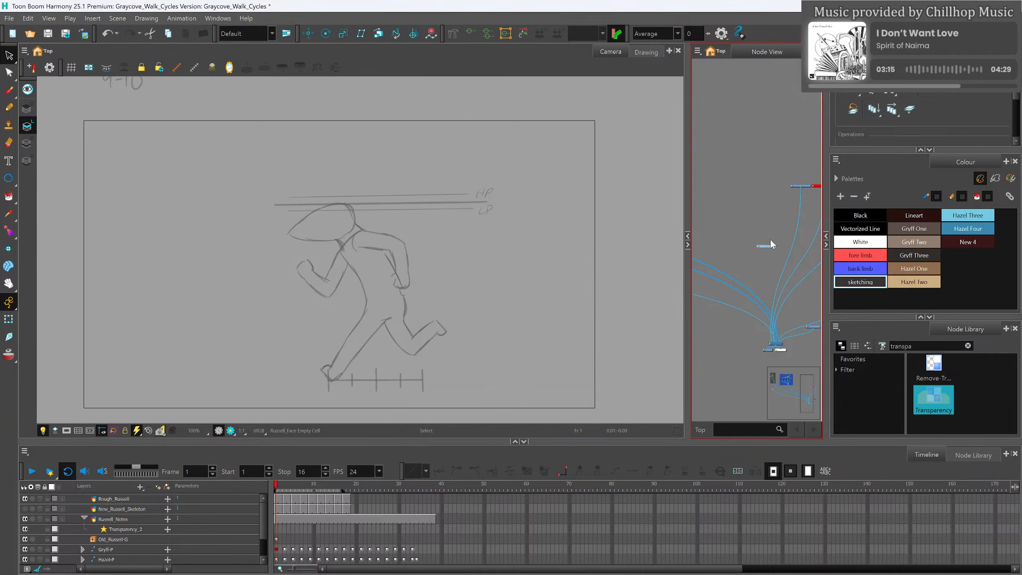
drag(767, 247, 771, 342)
drag(771, 246, 782, 190)
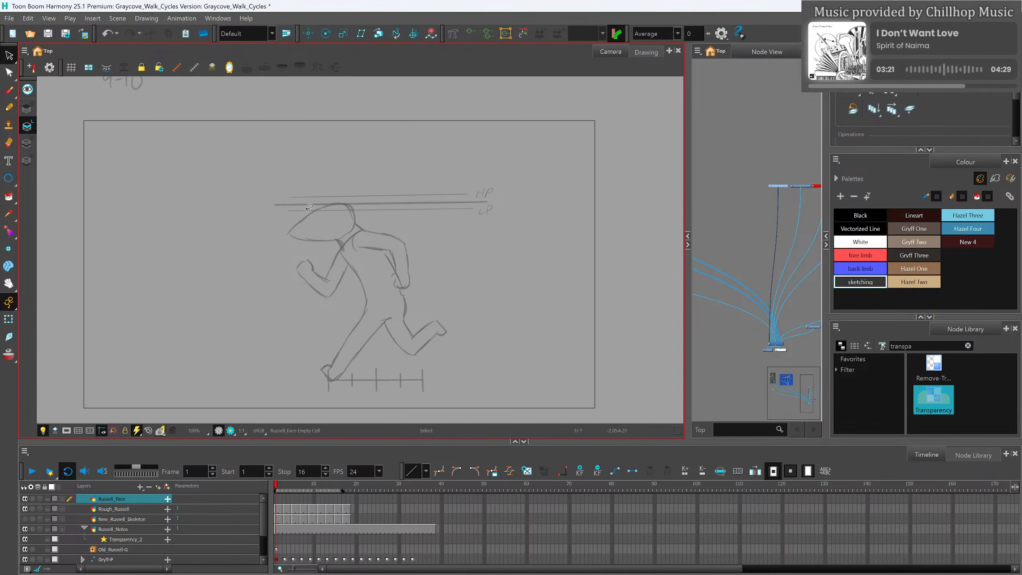
With the Pencil tool, draw a short upright eye and the tall pointed near ear on Russell's head at frame 1.
scroll(305, 209, up, 2)
click(9, 107)
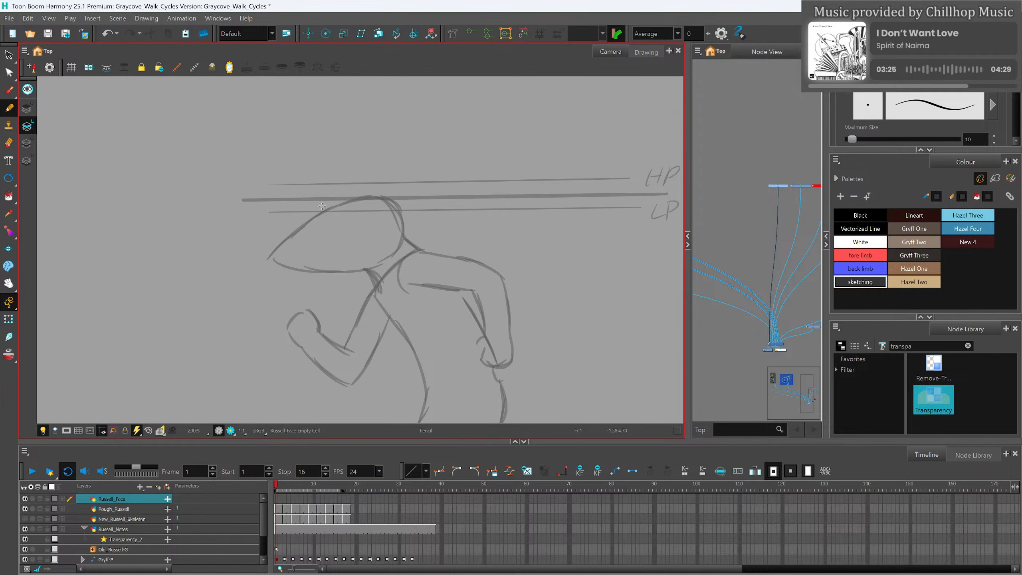
drag(339, 225, 340, 238)
drag(405, 216, 389, 229)
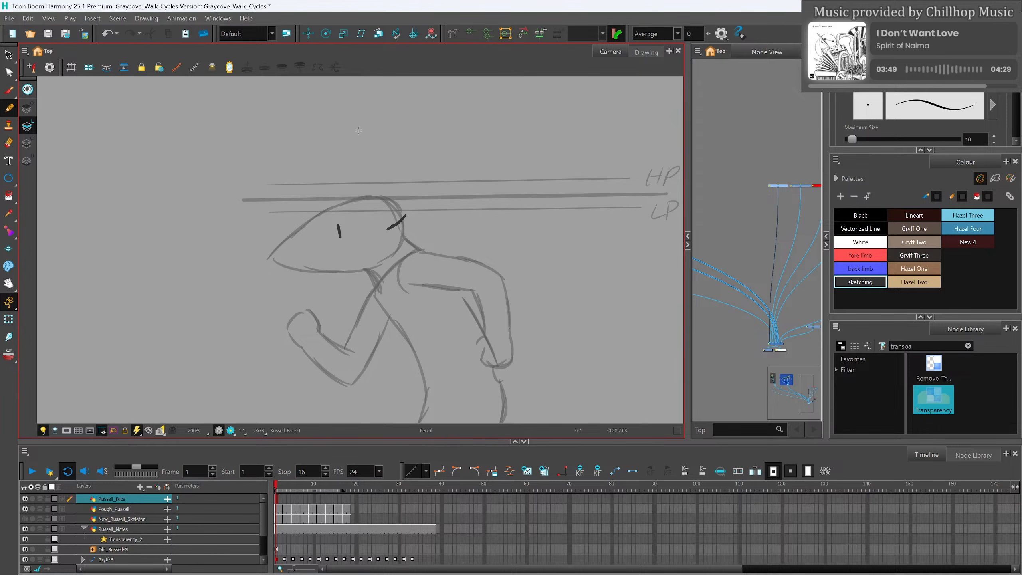
mouse_move(336, 106)
mouse_down()
mouse_move(408, 194)
mouse_move(389, 228)
mouse_move(336, 116)
mouse_move(346, 203)
mouse_move(400, 226)
mouse_move(377, 226)
mouse_up()
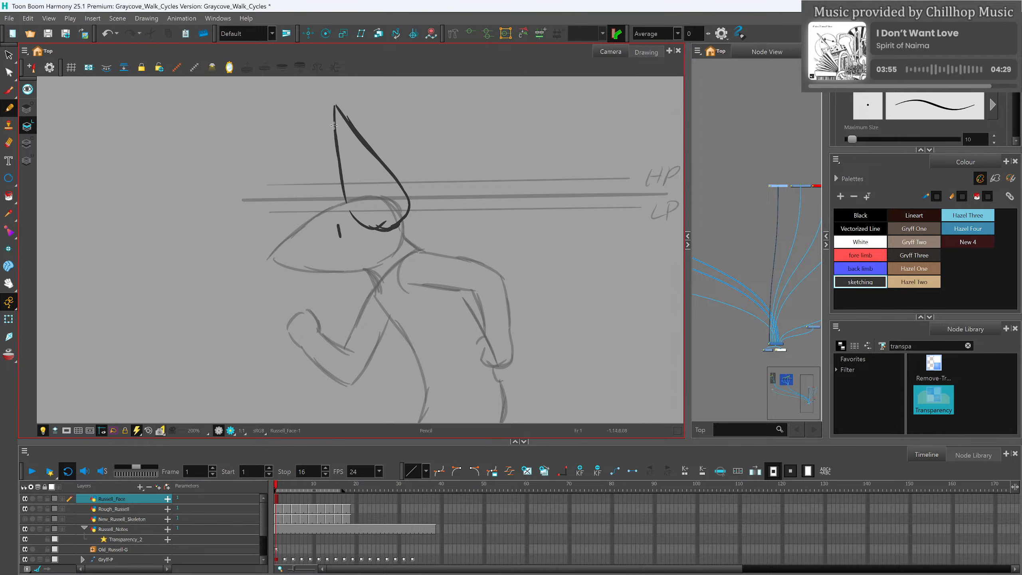
Sketch the narrow far ear in front of the near ear with several overlapping strokes.
drag(317, 110, 341, 199)
mouse_move(324, 129)
mouse_down()
mouse_move(317, 109)
mouse_move(332, 124)
mouse_move(333, 109)
mouse_move(324, 127)
mouse_move(319, 110)
mouse_move(341, 205)
mouse_up()
drag(322, 137, 340, 206)
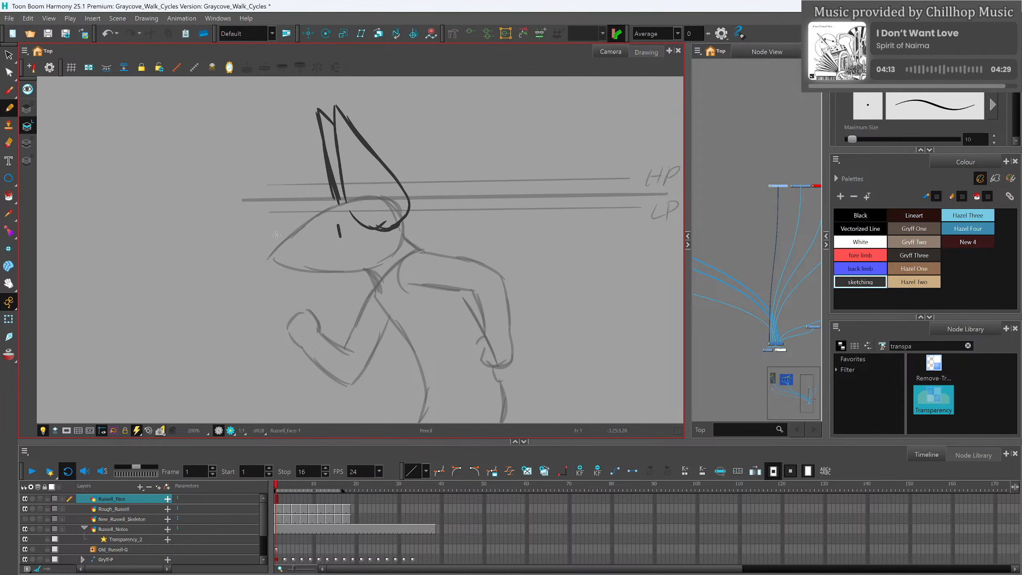
Draw the nose at the tip of Russell's snout and check the head against the other characters.
drag(282, 244, 291, 246)
mouse_move(291, 246)
mouse_down()
mouse_move(289, 267)
mouse_move(269, 256)
mouse_up()
scroll(297, 274, down, 5)
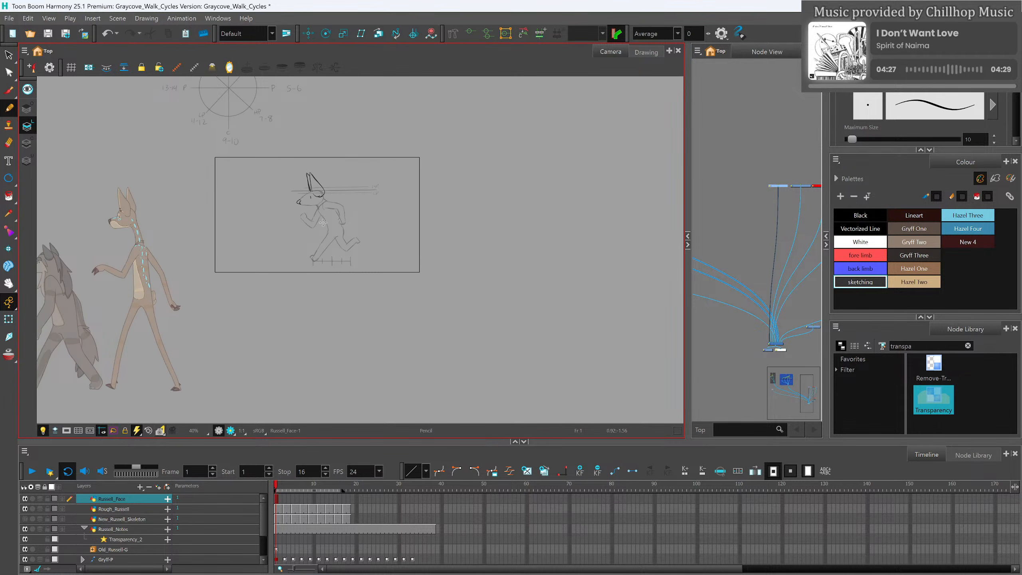
scroll(76, 266, down, 1)
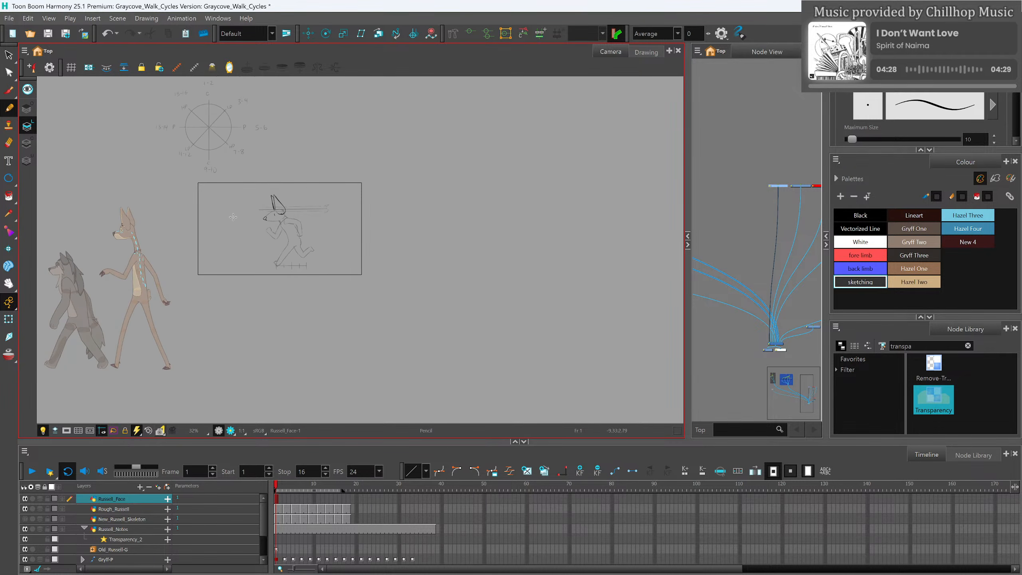
scroll(233, 217, up, 7)
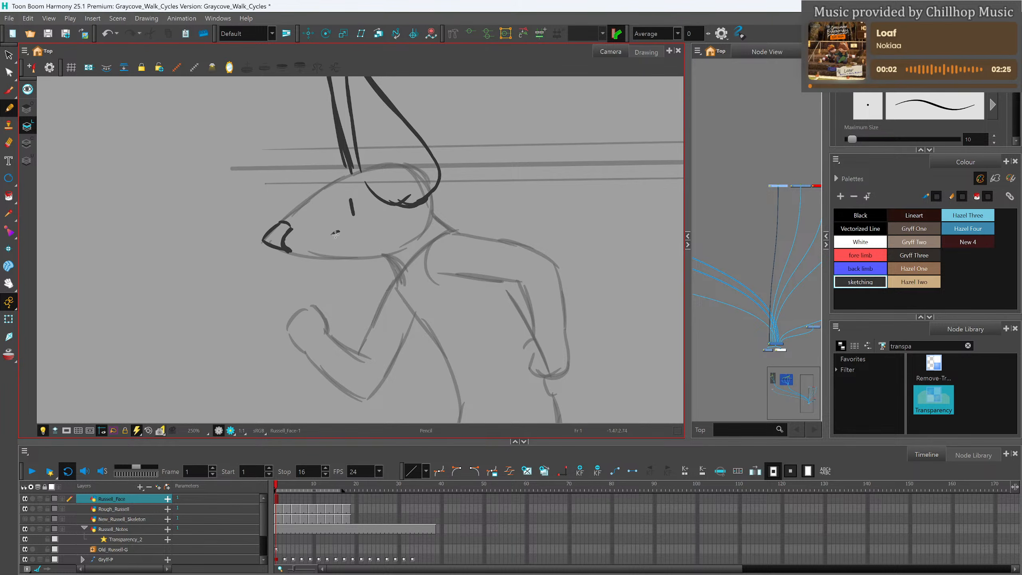
mouse_move(339, 232)
mouse_down()
mouse_move(330, 253)
mouse_move(286, 247)
mouse_move(322, 253)
mouse_up()
key(ctrl+z)
key(ctrl+z)
Trace the upper muzzle line from the nose to the ears, and draw the lower jaw with pointed cheek fur at frame 1.
drag(269, 231, 363, 170)
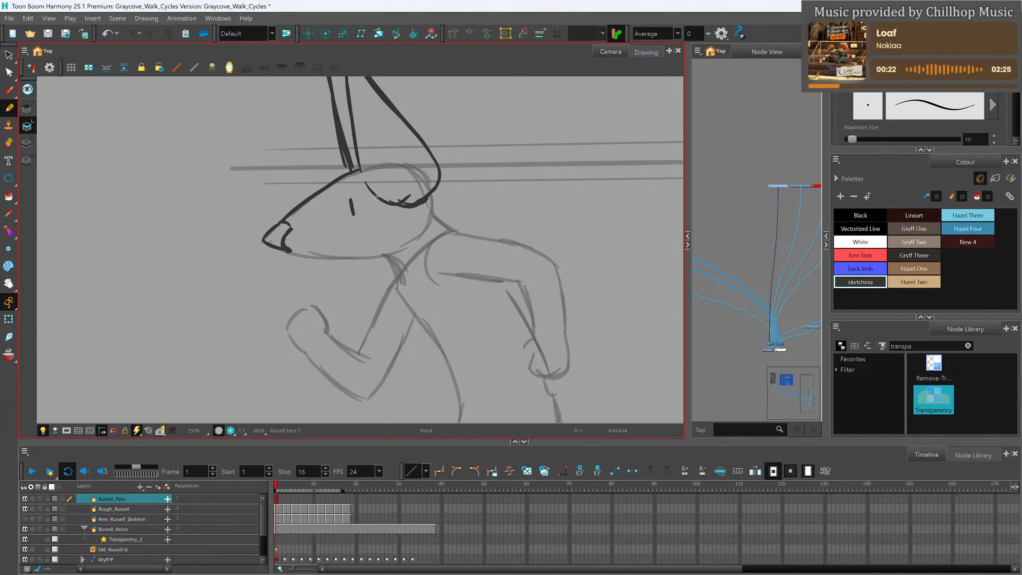
scroll(458, 233, down, 5)
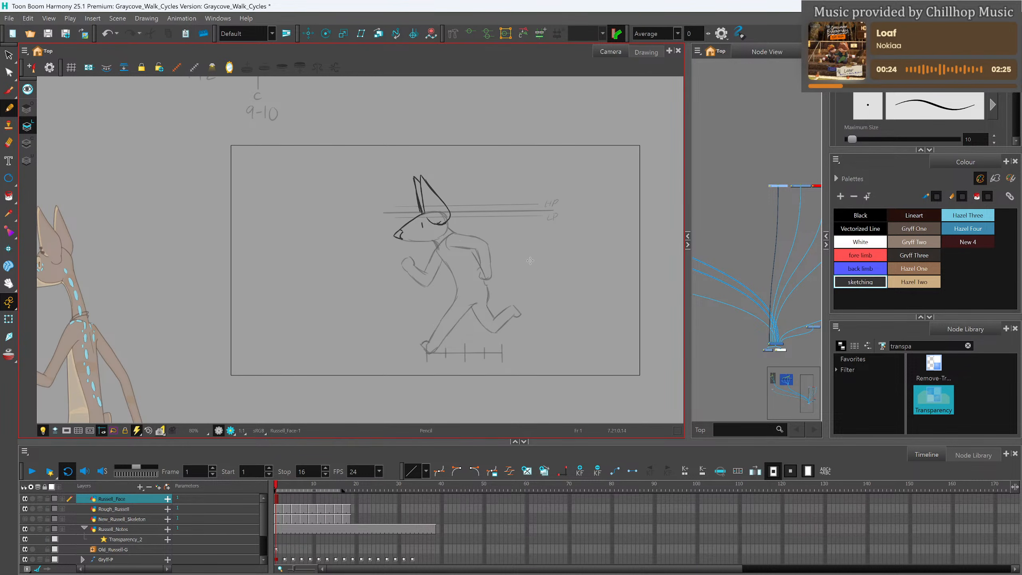
scroll(550, 282, up, 4)
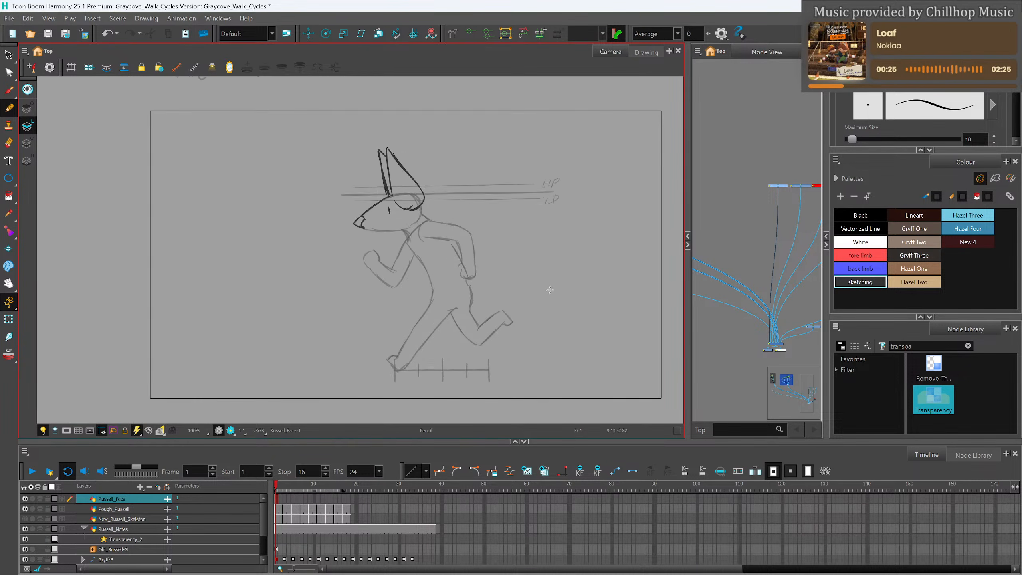
click(280, 489)
mouse_move(281, 490)
mouse_down()
mouse_move(333, 483)
mouse_move(347, 486)
mouse_move(318, 487)
mouse_move(346, 491)
mouse_move(275, 496)
mouse_up()
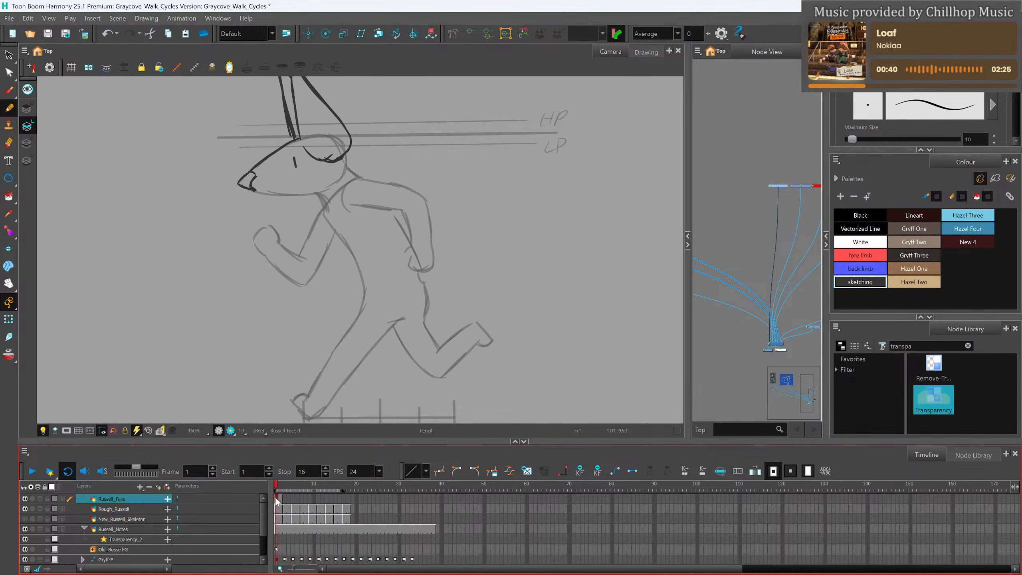
mouse_move(316, 161)
mouse_down()
mouse_move(351, 161)
mouse_move(325, 180)
mouse_move(352, 172)
mouse_move(333, 192)
mouse_move(298, 195)
mouse_up()
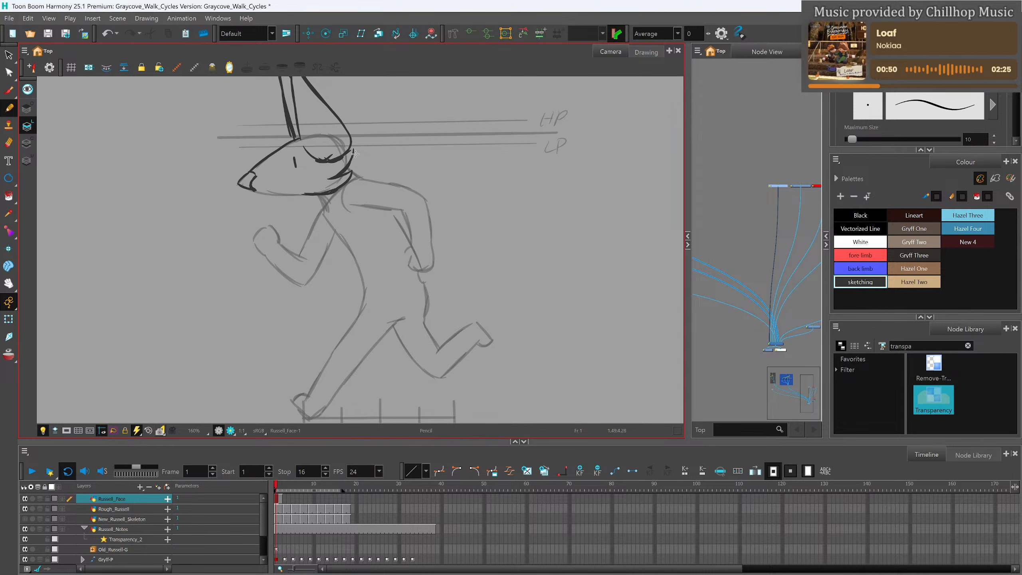
scroll(367, 144, down, 5)
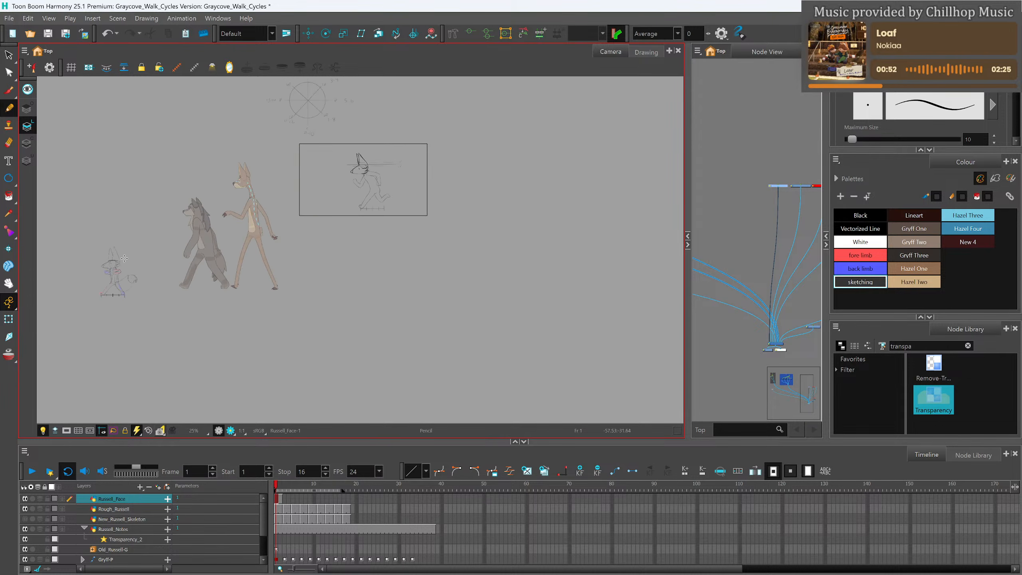
Play back the walk cycles to examine the small fox sketch's ears, and compare them with Russell's face at frame 1.
scroll(79, 286, up, 3)
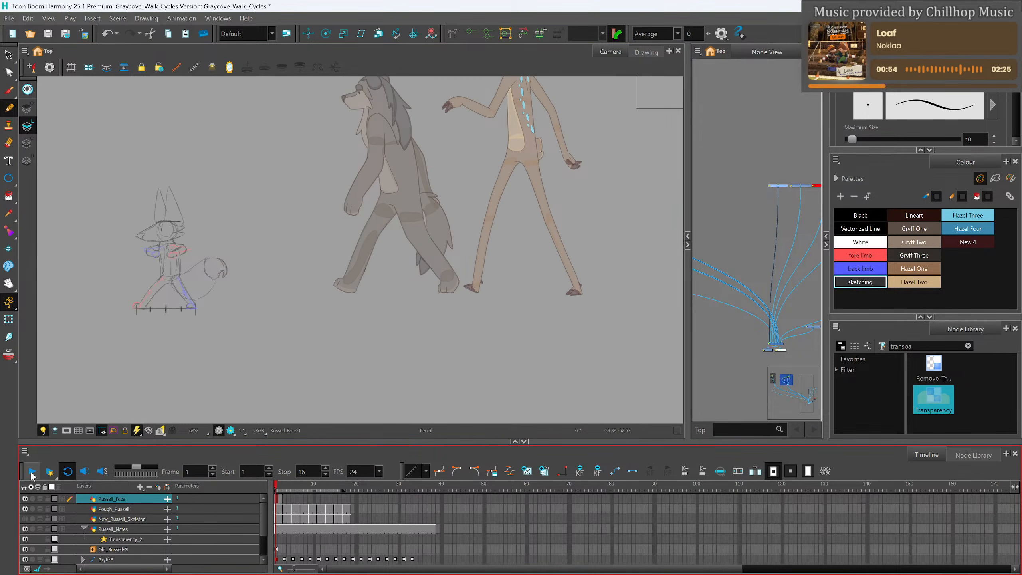
click(32, 472)
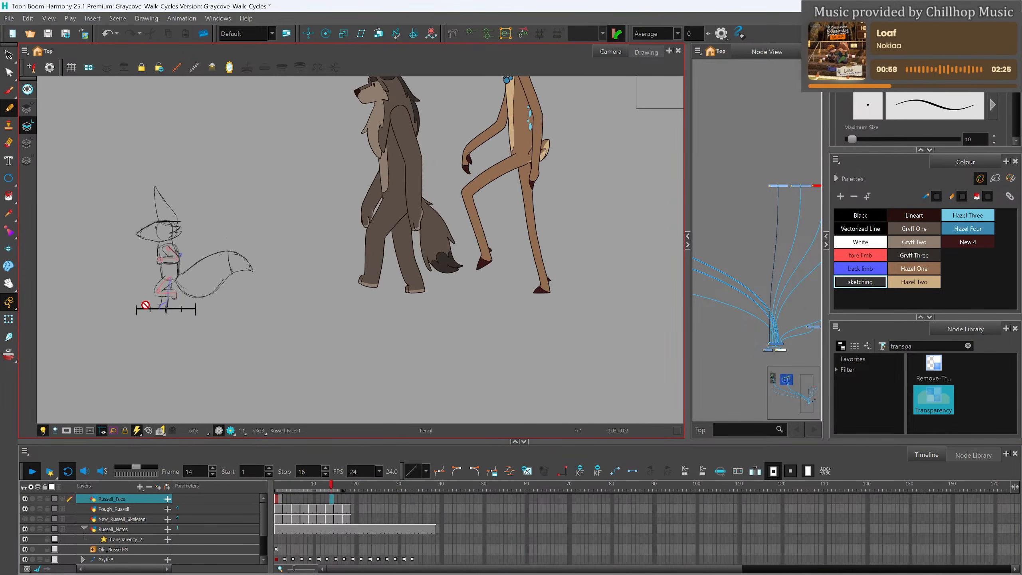
click(31, 472)
scroll(138, 349, down, 3)
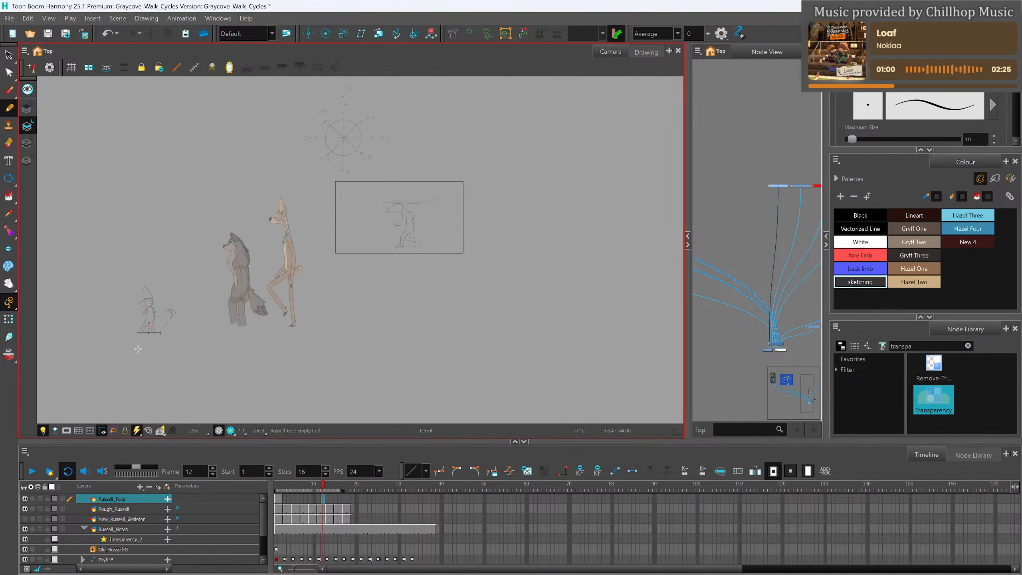
scroll(445, 232, up, 3)
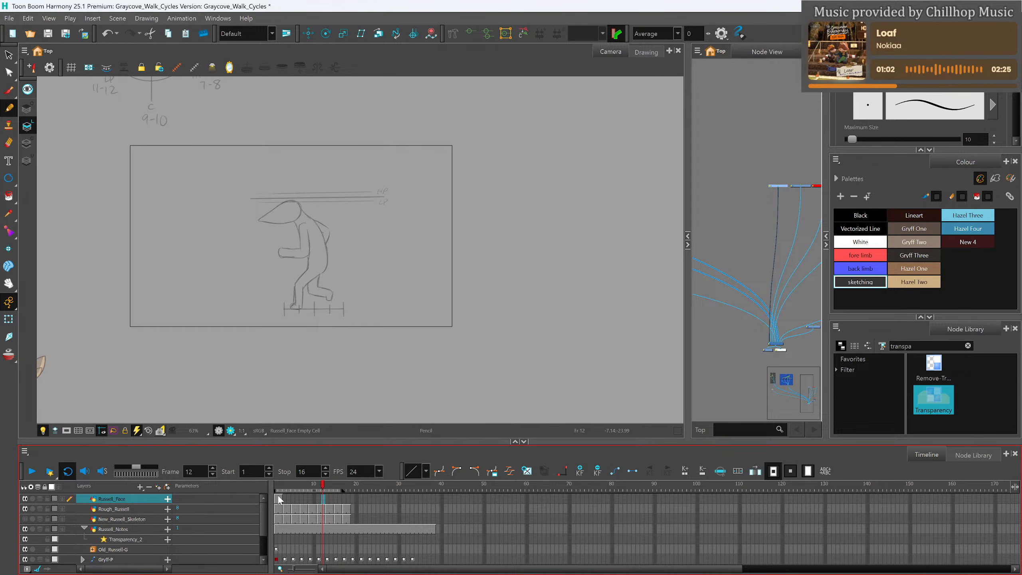
click(279, 499)
scroll(331, 290, up, 2)
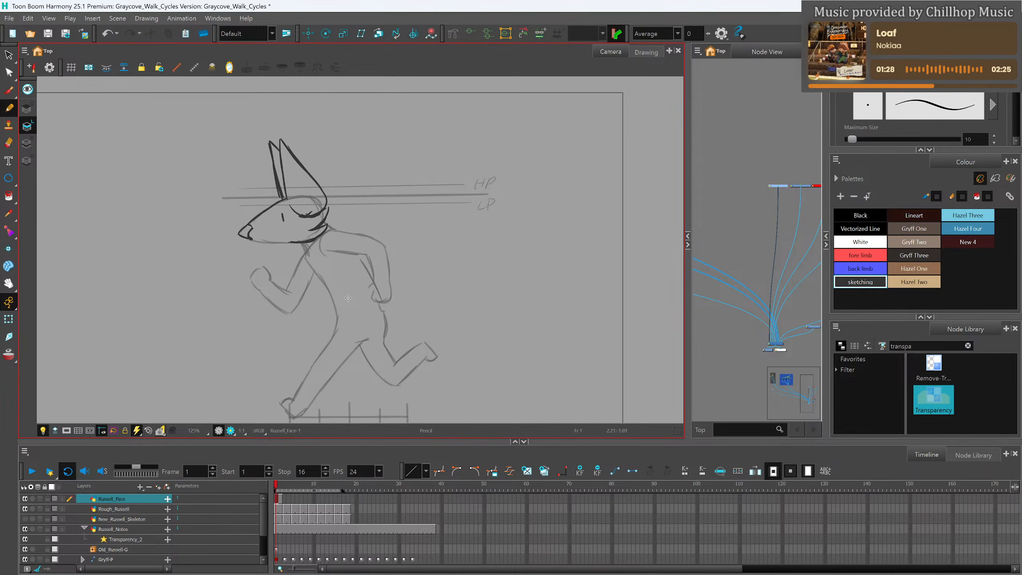
scroll(348, 298, up, 2)
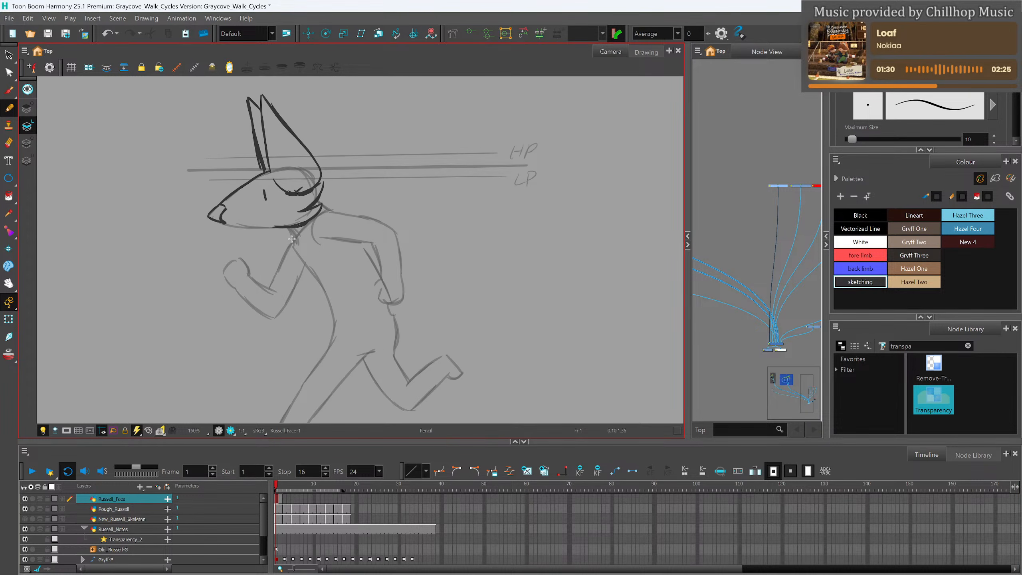
Create an empty Russell_Face drawing exposed on frames 5–6 and enable onion skin back to the frame 1 face.
drag(284, 488, 300, 488)
scroll(253, 163, down, 4)
scroll(252, 163, up, 2)
drag(300, 488, 294, 489)
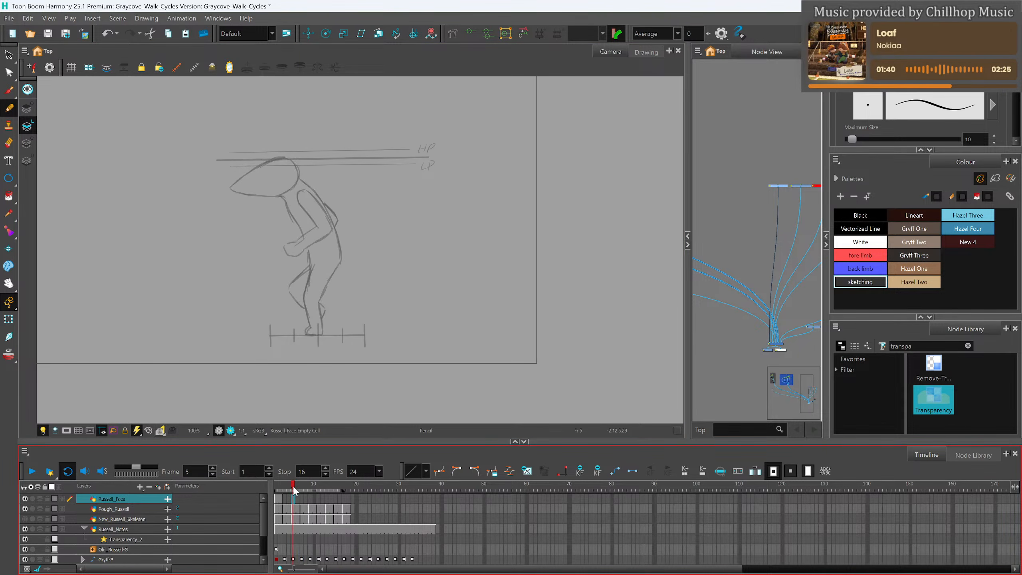
click(297, 498)
key(alt+shift+r)
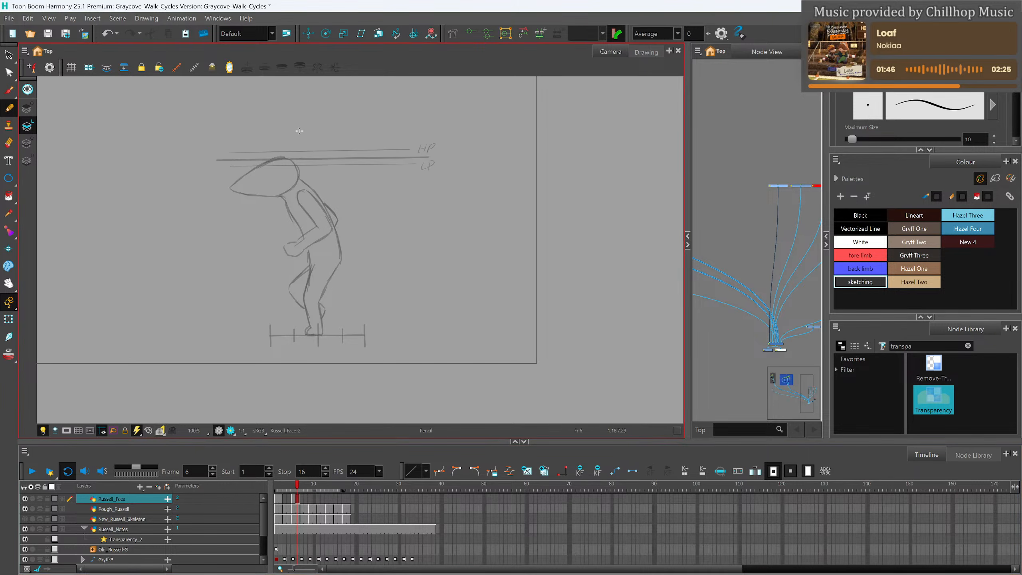
scroll(276, 144, up, 3)
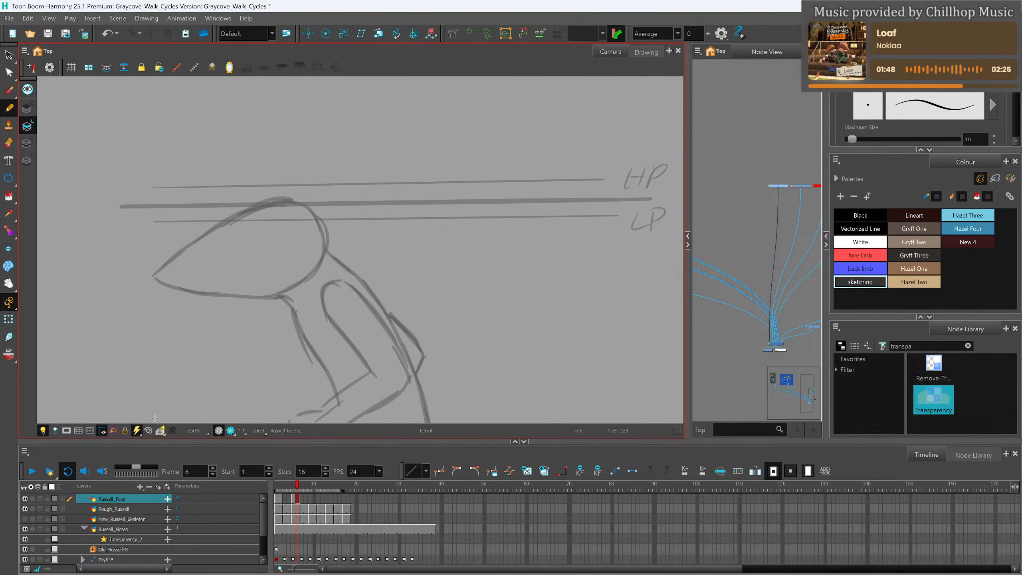
click(9, 357)
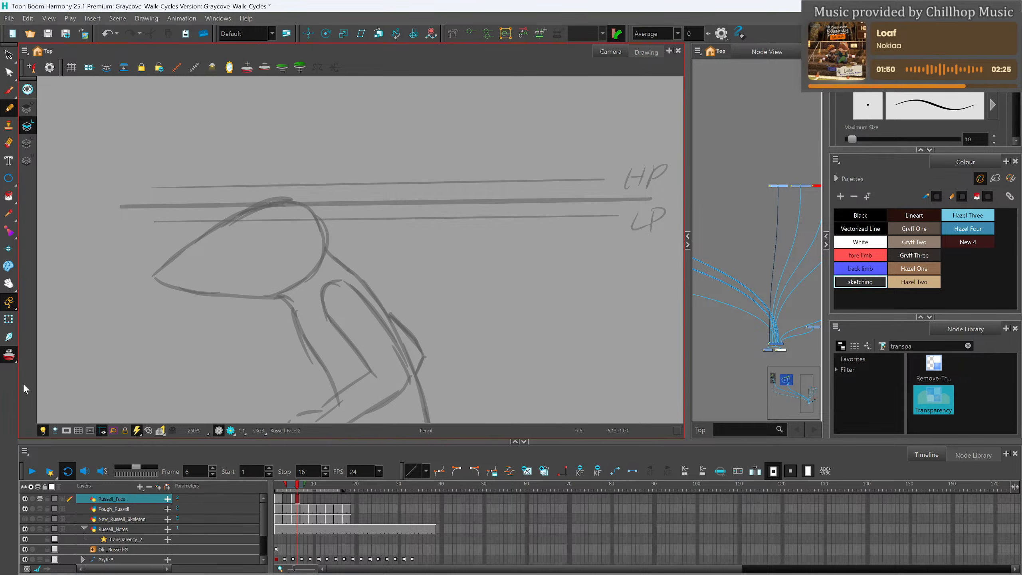
drag(285, 483, 276, 483)
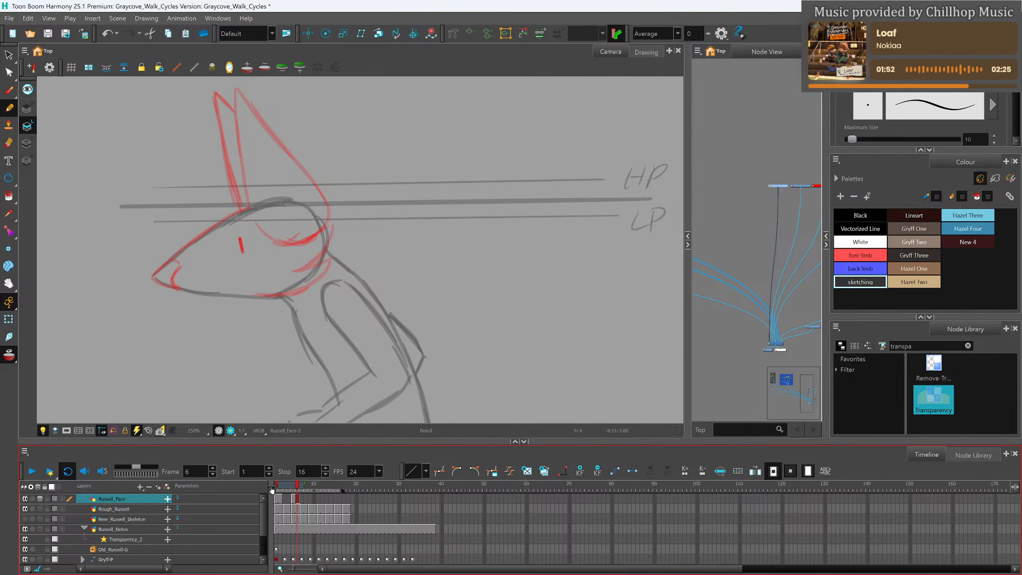
mouse_move(233, 85)
mouse_down()
mouse_move(242, 179)
mouse_move(258, 233)
mouse_up()
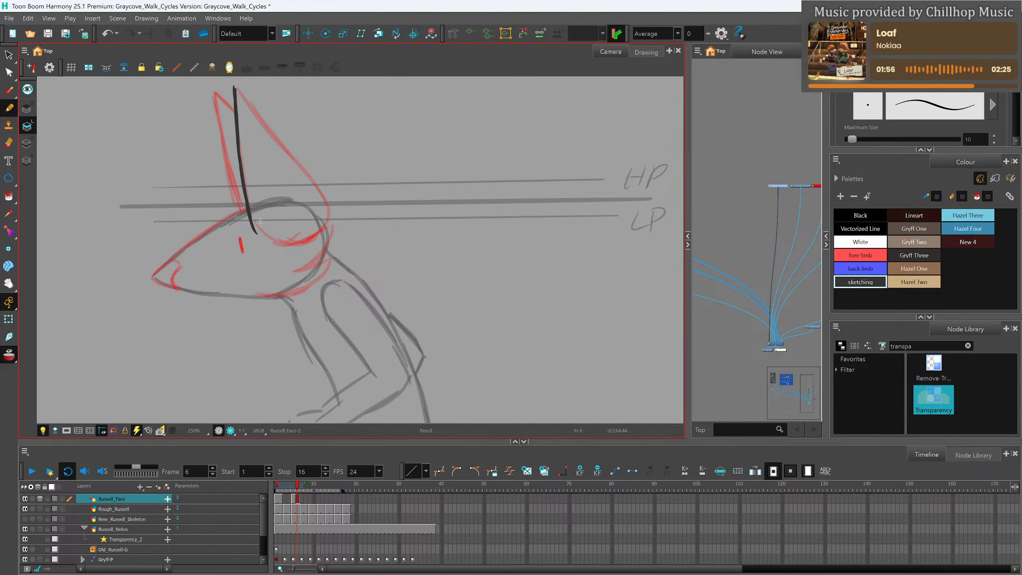
key(ctrl+z)
key(ctrl+z)
key(ctrl+z)
Draw the tall pointed near ear, the short upright eye and the nose on Russell's head at frame 6.
mouse_move(233, 87)
mouse_down()
mouse_move(252, 232)
mouse_move(282, 244)
mouse_move(325, 223)
mouse_up()
mouse_move(233, 88)
mouse_down()
mouse_move(318, 196)
mouse_move(325, 217)
mouse_move(310, 235)
mouse_up()
drag(238, 239, 238, 236)
mouse_move(171, 260)
mouse_down()
mouse_move(176, 288)
mouse_move(154, 274)
mouse_move(171, 261)
mouse_move(152, 278)
mouse_up()
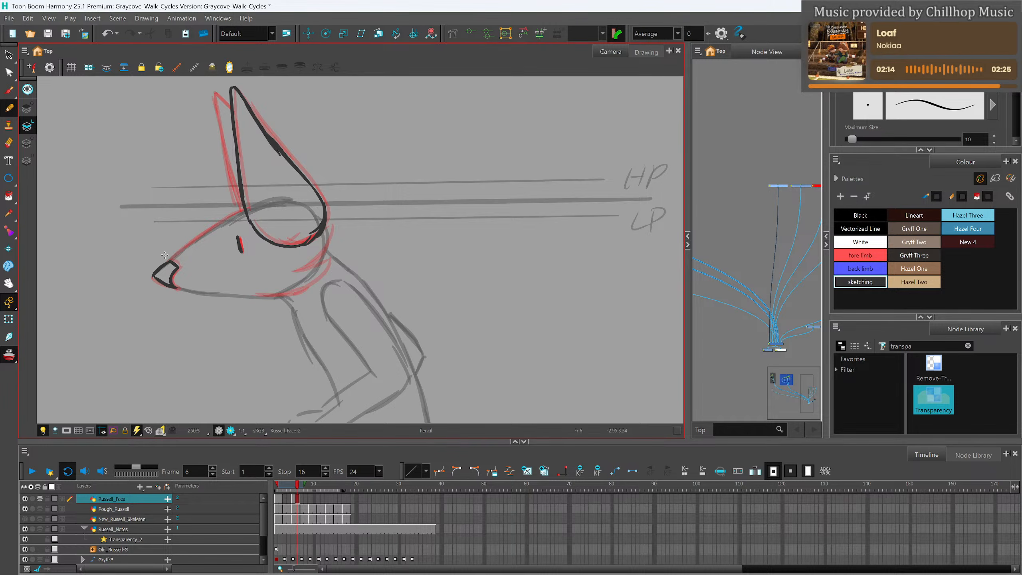
Draw the fur line under the ear, the pointed cheek fur and the rear jaw line on the frame 6 head.
drag(273, 246, 330, 224)
key(ctrl+z)
mouse_move(270, 245)
mouse_down()
mouse_move(307, 241)
mouse_move(328, 222)
mouse_move(322, 254)
mouse_move(306, 268)
mouse_up()
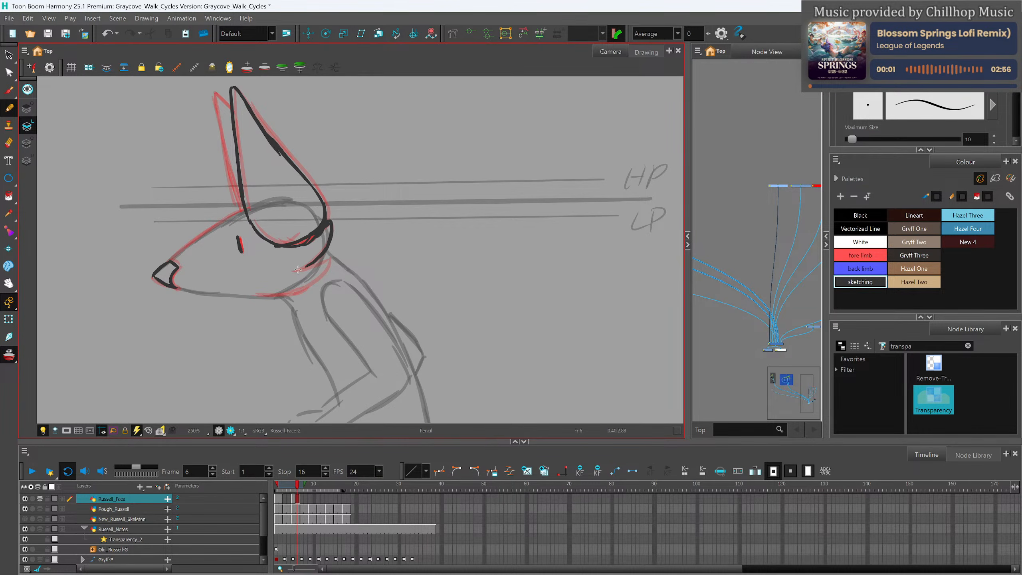
mouse_move(297, 271)
mouse_down()
mouse_move(322, 258)
mouse_move(323, 275)
mouse_up()
mouse_move(265, 296)
mouse_down()
mouse_move(323, 273)
mouse_move(289, 293)
mouse_up()
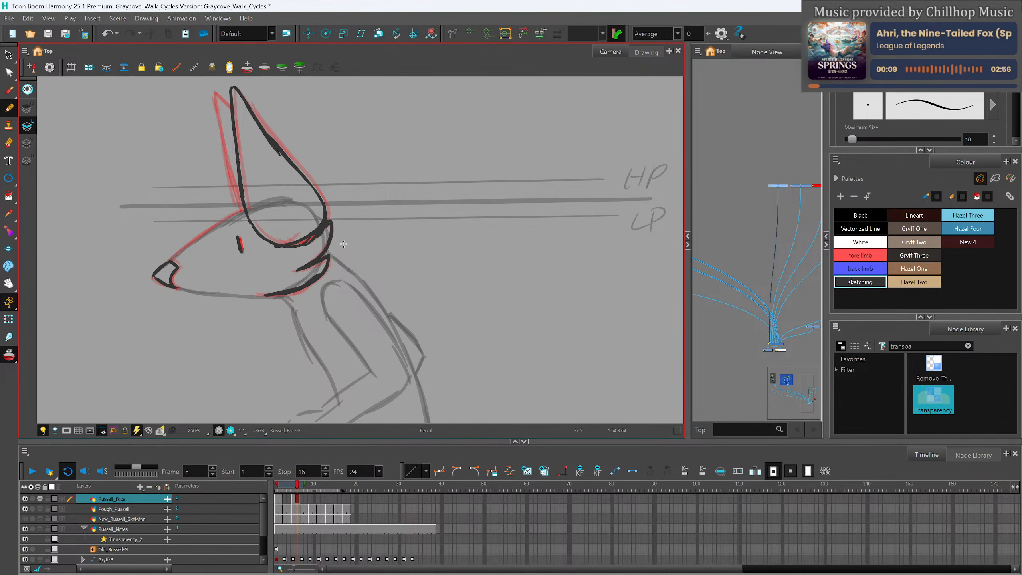
Create an empty Russell_Face drawing on frames 9–10 and check its head pose against the preceding frames with onion skin.
click(310, 498)
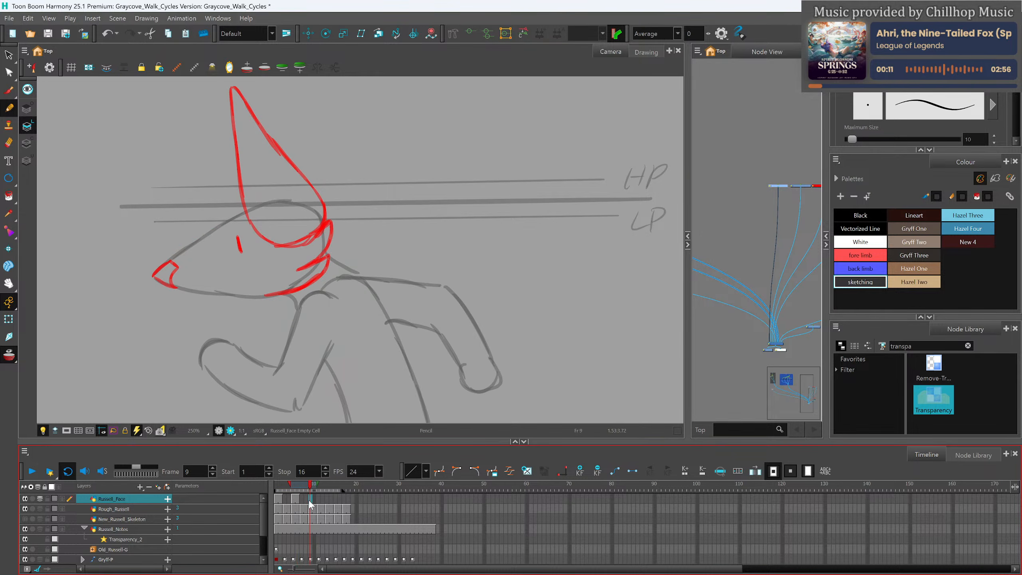
key(shift+m)
scroll(325, 181, up, 1)
click(285, 484)
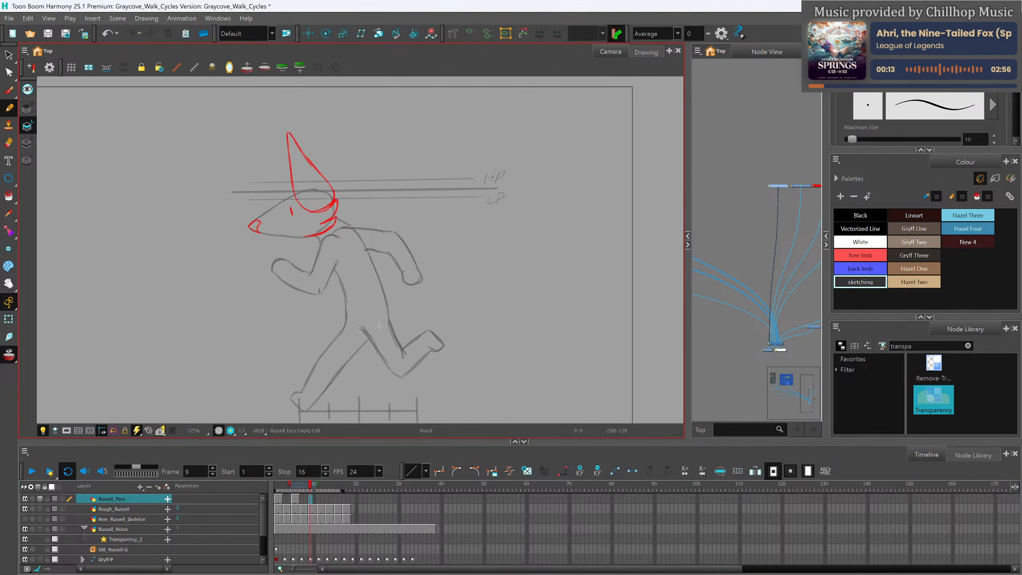
drag(285, 485, 310, 490)
click(528, 472)
key(period)
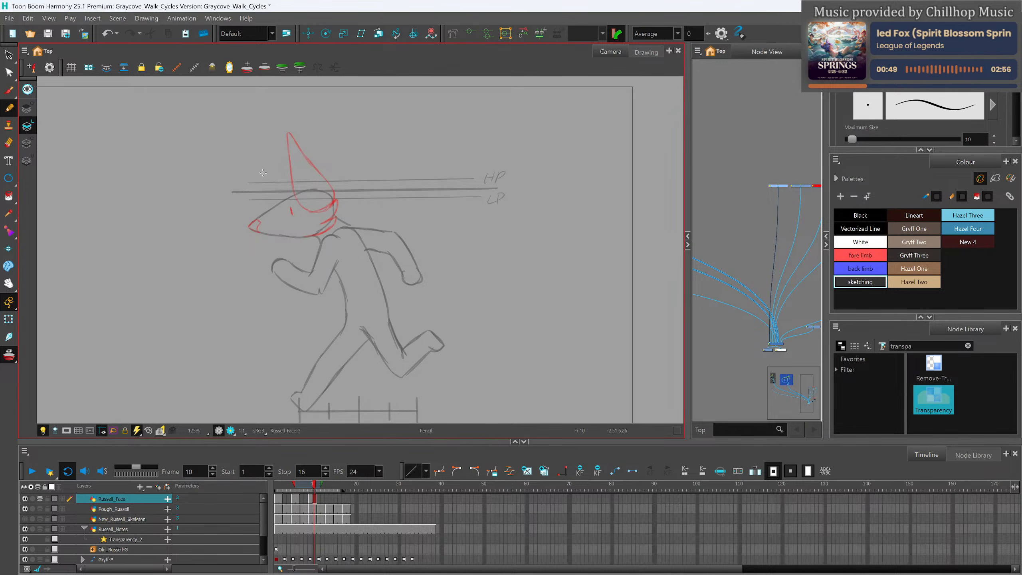
scroll(265, 159, up, 3)
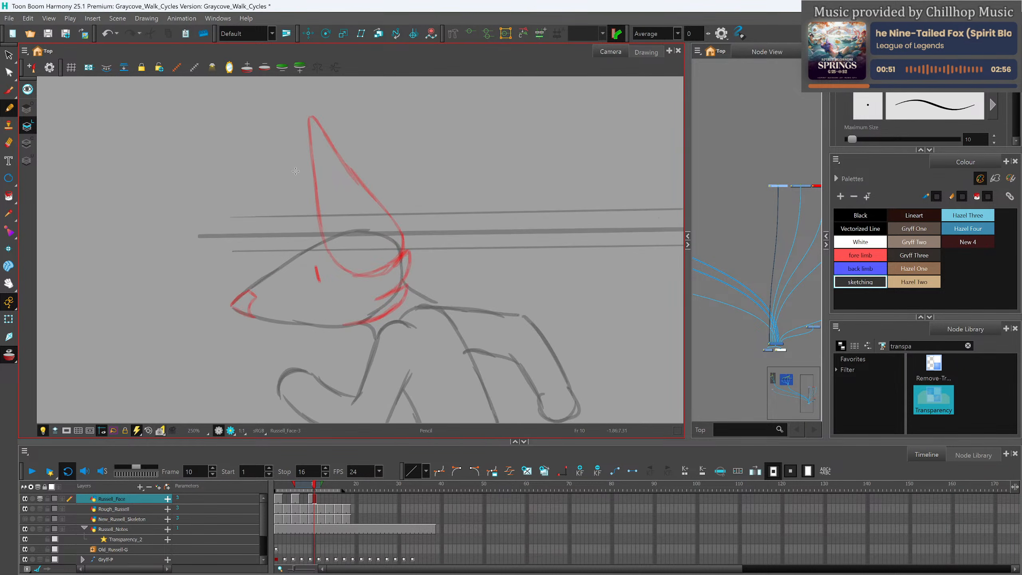
drag(313, 486, 301, 487)
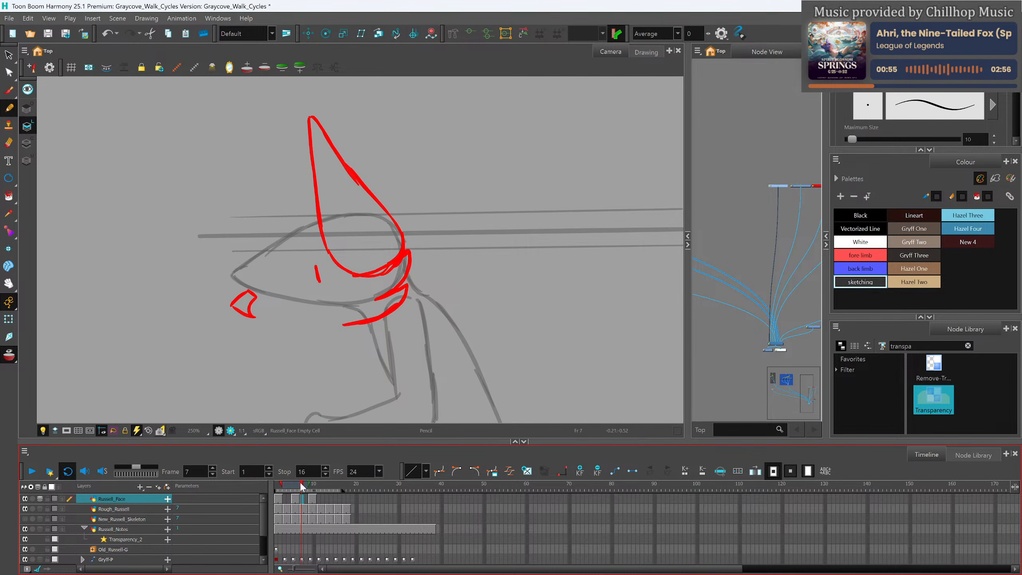
drag(303, 487, 310, 487)
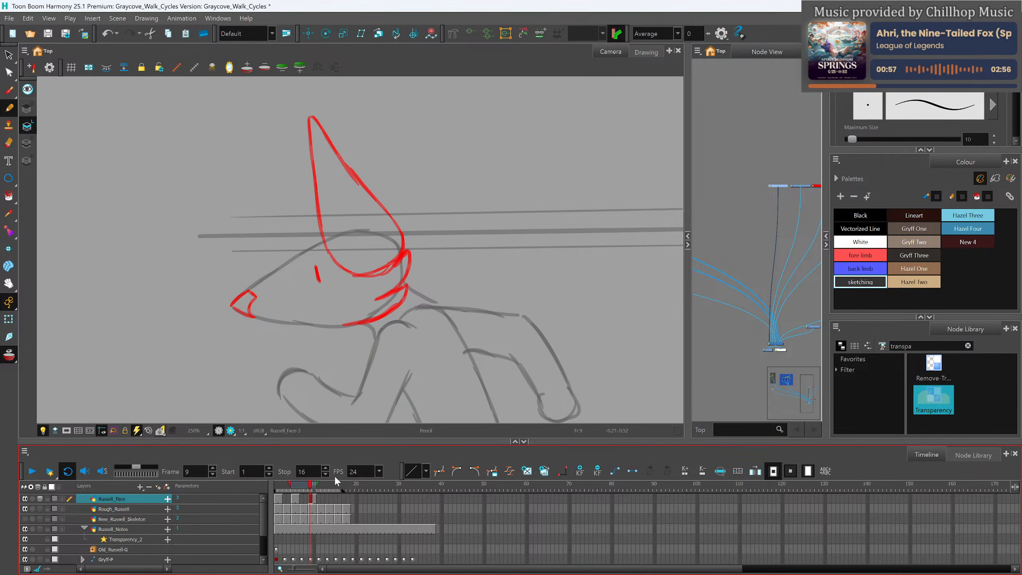
mouse_move(356, 277)
mouse_down()
mouse_move(409, 250)
mouse_move(407, 271)
mouse_up()
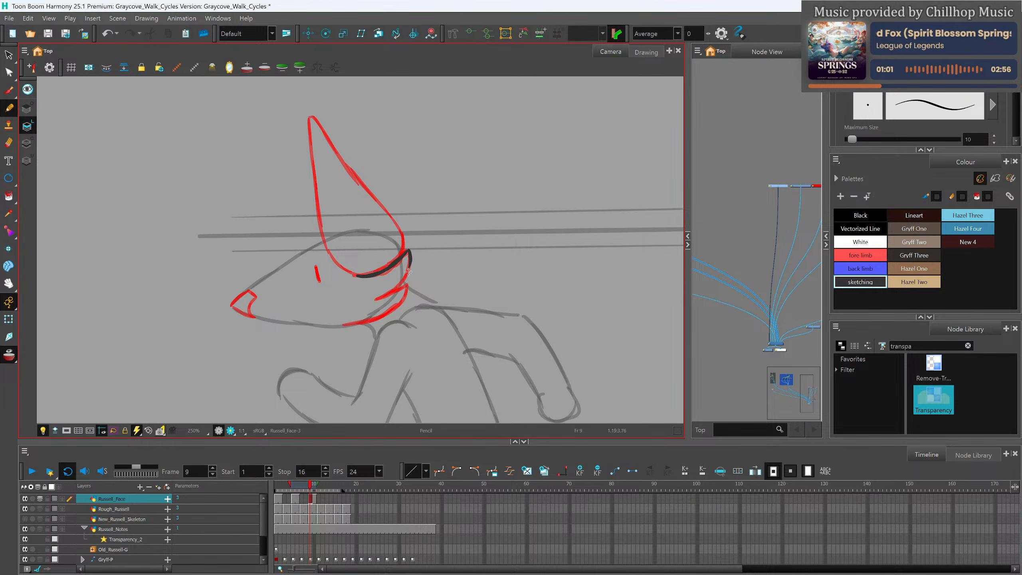
key(alt+s)
key(ctrl+z)
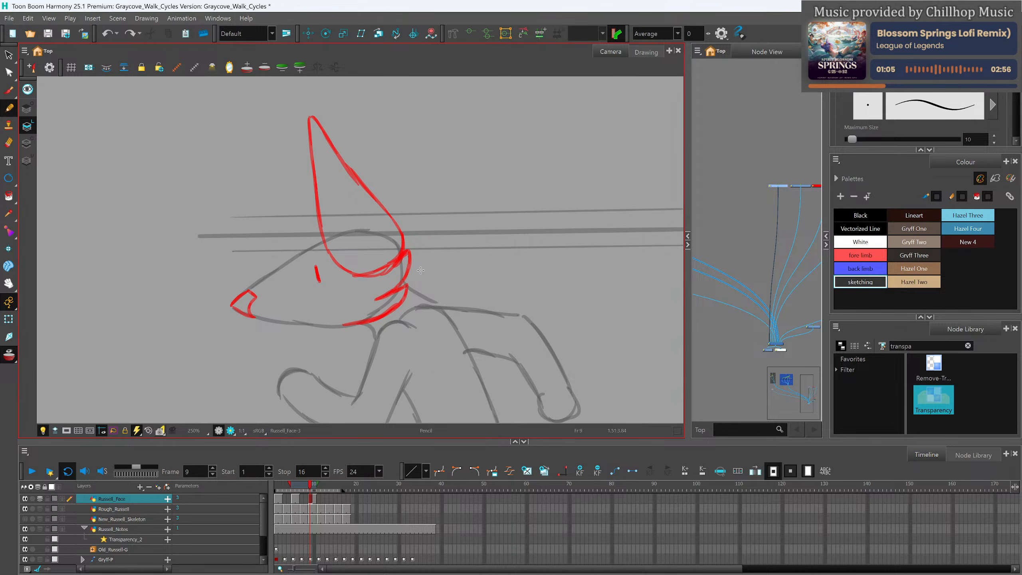
Draw the pointed cheek fur with the rear jaw line and the short upright eye on Russell's head at frame 9.
mouse_move(348, 276)
mouse_down()
mouse_move(403, 252)
mouse_move(394, 288)
mouse_move(375, 299)
mouse_up()
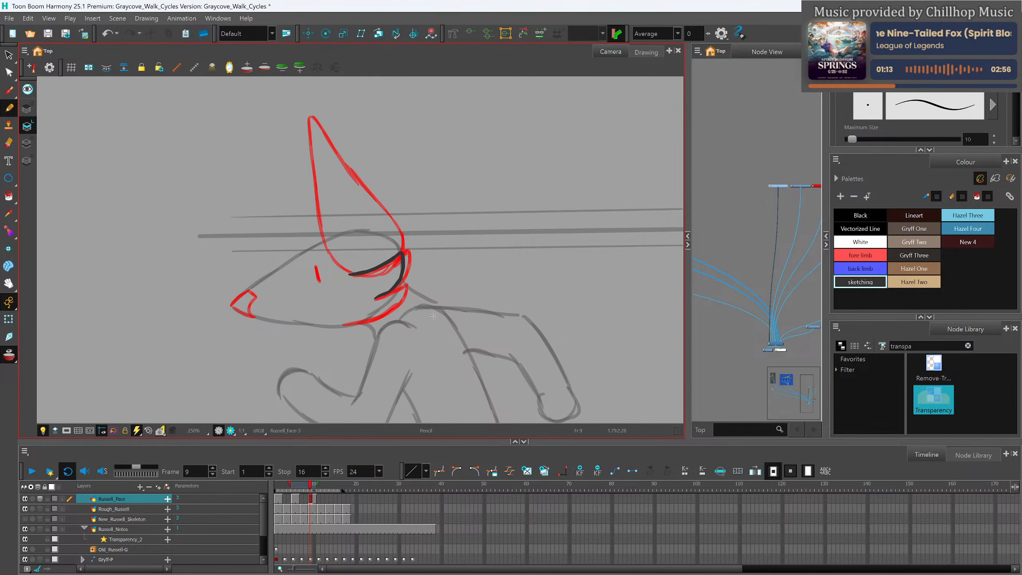
mouse_move(371, 299)
mouse_down()
mouse_move(402, 288)
mouse_move(398, 304)
mouse_move(351, 323)
mouse_move(370, 321)
mouse_up()
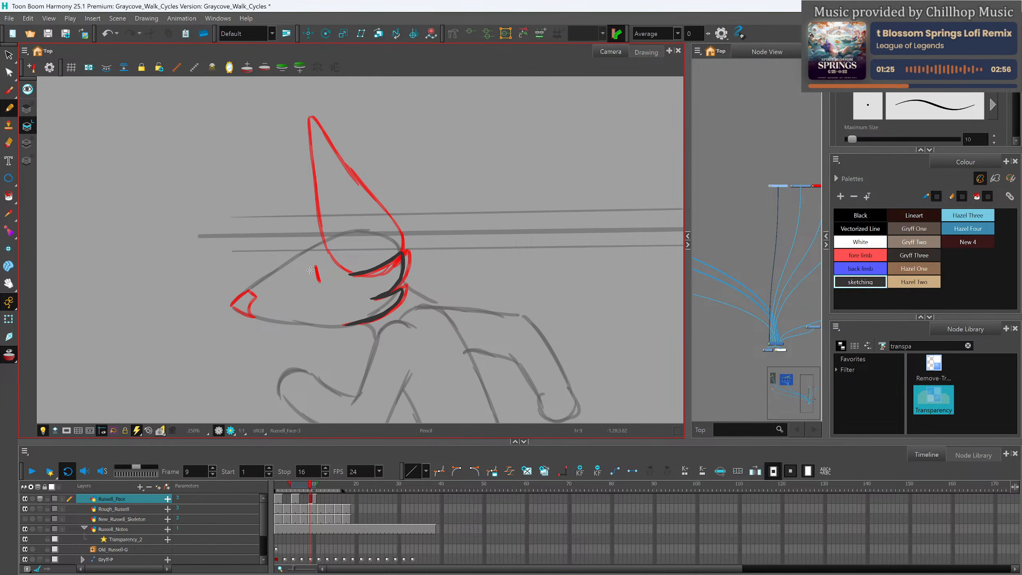
drag(313, 267, 316, 278)
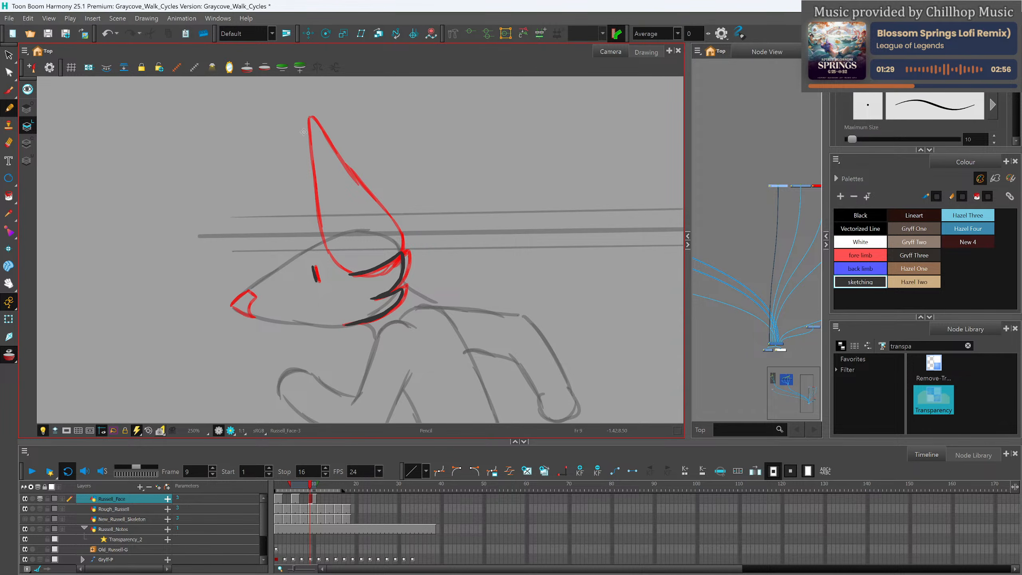
Outline the tall near ear with a narrow far ear behind it, and draw the nose on the frame 9–10 face.
mouse_move(322, 246)
mouse_down()
mouse_move(347, 273)
mouse_move(310, 187)
mouse_move(308, 120)
mouse_move(400, 246)
mouse_up()
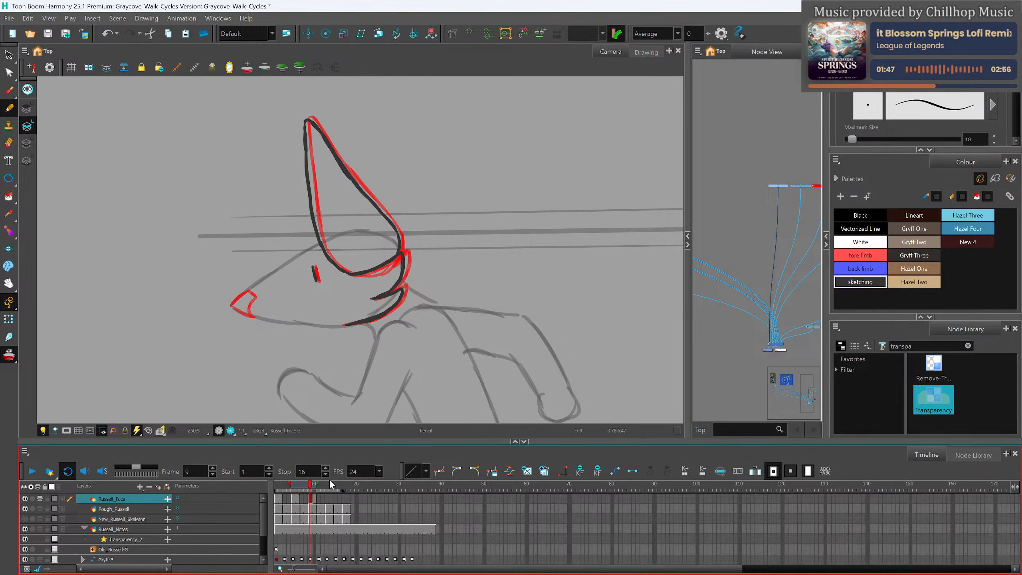
mouse_move(311, 486)
mouse_down()
mouse_move(281, 492)
mouse_move(313, 499)
mouse_up()
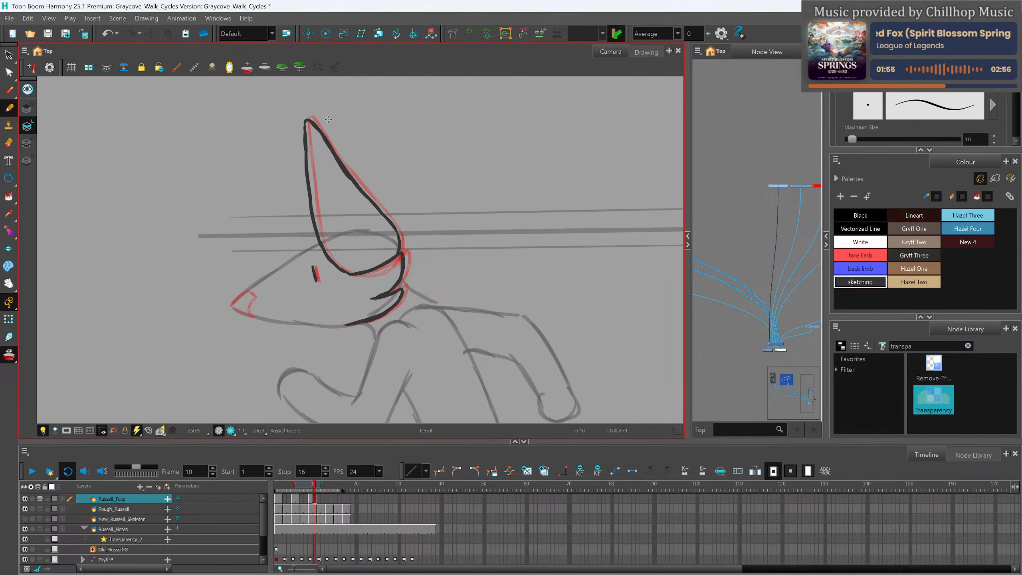
mouse_move(328, 123)
mouse_down()
mouse_move(333, 151)
mouse_move(328, 122)
mouse_move(330, 146)
mouse_move(325, 121)
mouse_move(321, 134)
mouse_move(321, 119)
mouse_move(396, 215)
mouse_move(403, 248)
mouse_move(404, 226)
mouse_move(397, 250)
mouse_up()
key(ctrl+z)
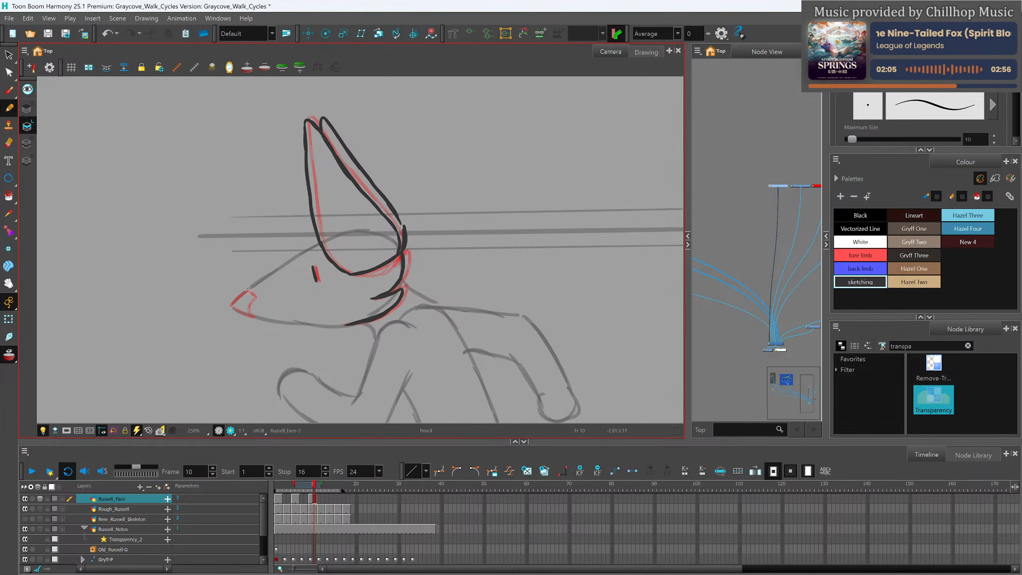
mouse_move(250, 288)
mouse_down()
mouse_move(251, 317)
mouse_move(233, 306)
mouse_move(251, 288)
mouse_up()
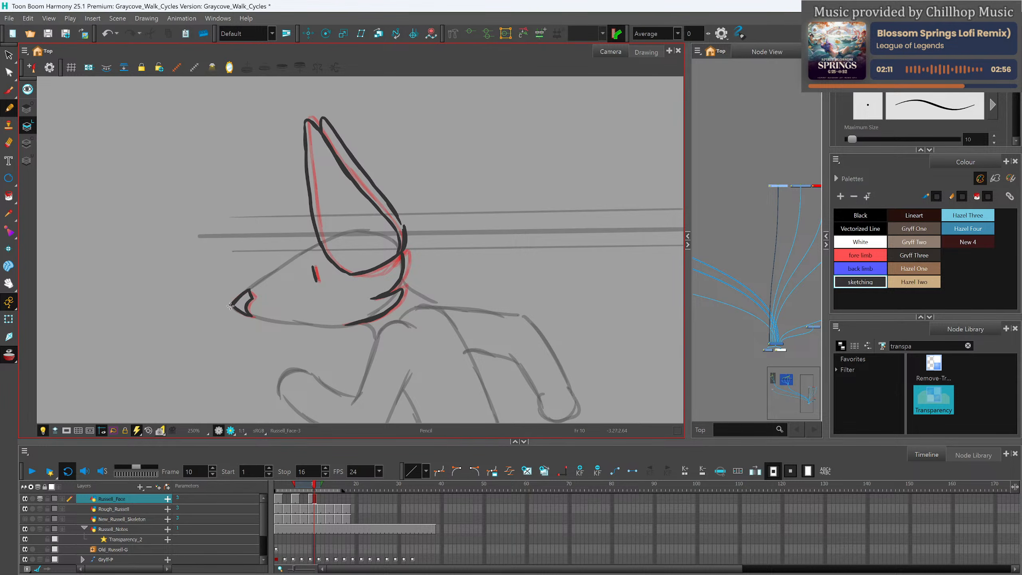
Create an empty Russell_Face drawing on frames 13–14 with the frame 10 face kept as the onion skin reference.
drag(314, 488, 327, 507)
click(527, 472)
click(333, 498)
key(F5)
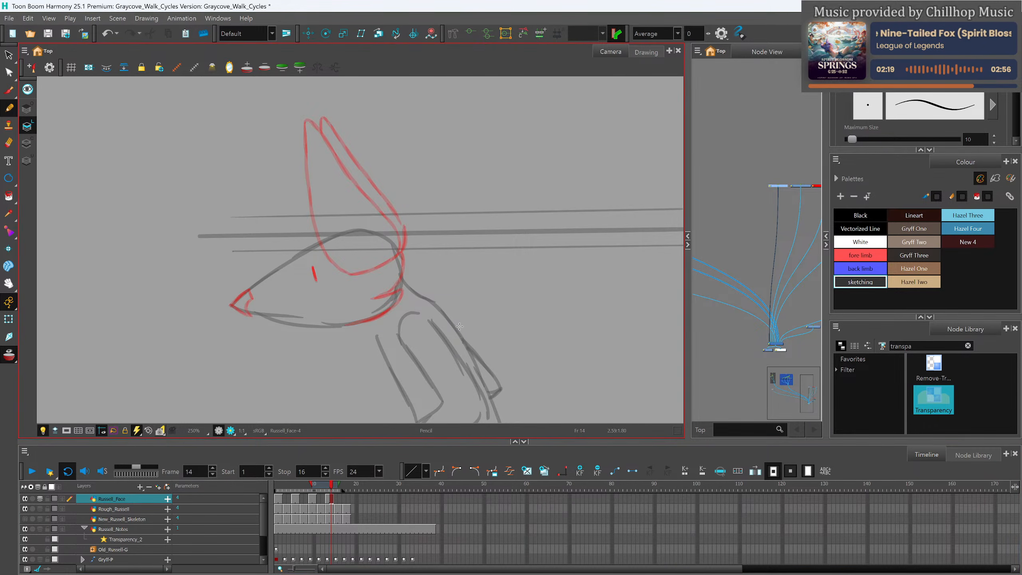
key(1)
key(1)
key(2)
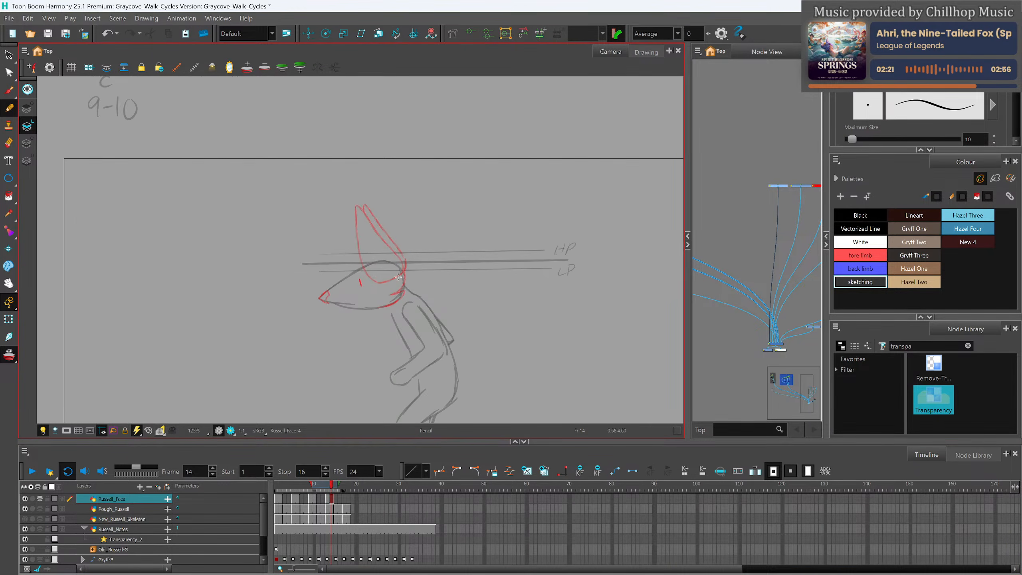
scroll(384, 296, up, 4)
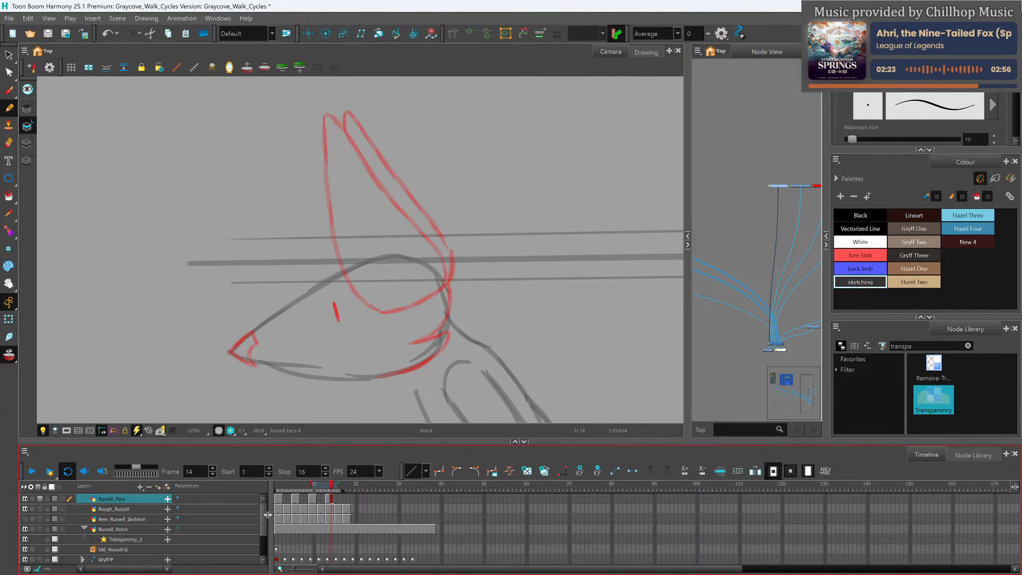
Copy the frame 6 face artwork into the empty Russell_Face drawing on frames 13–14.
click(314, 499)
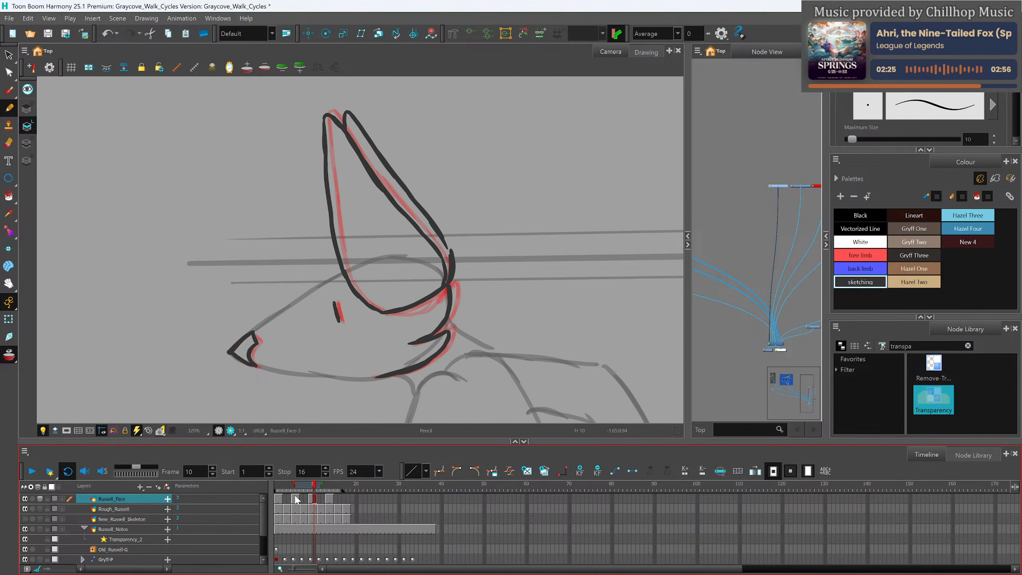
click(295, 498)
scroll(361, 223, down, 3)
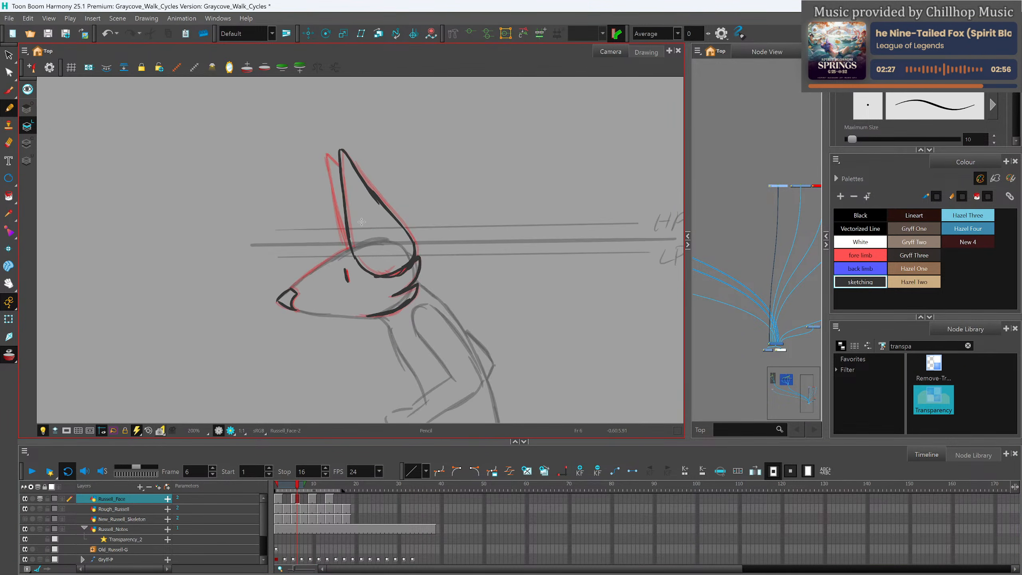
click(9, 55)
mouse_move(310, 125)
mouse_down()
mouse_move(306, 348)
mouse_move(309, 119)
mouse_up()
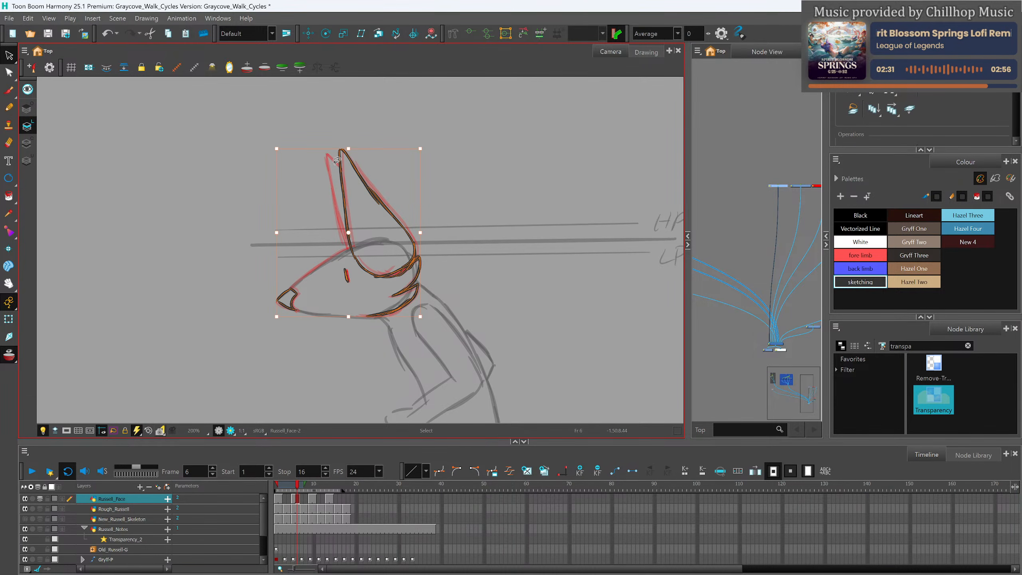
click(331, 499)
key(ctrl+v)
scroll(346, 253, up, 2)
click(498, 260)
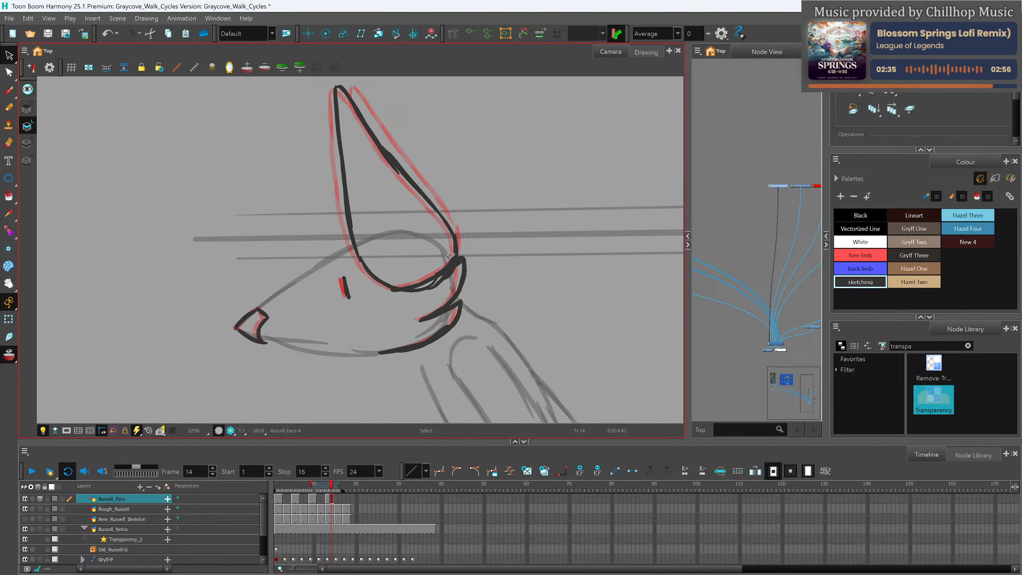
scroll(450, 256, down, 1)
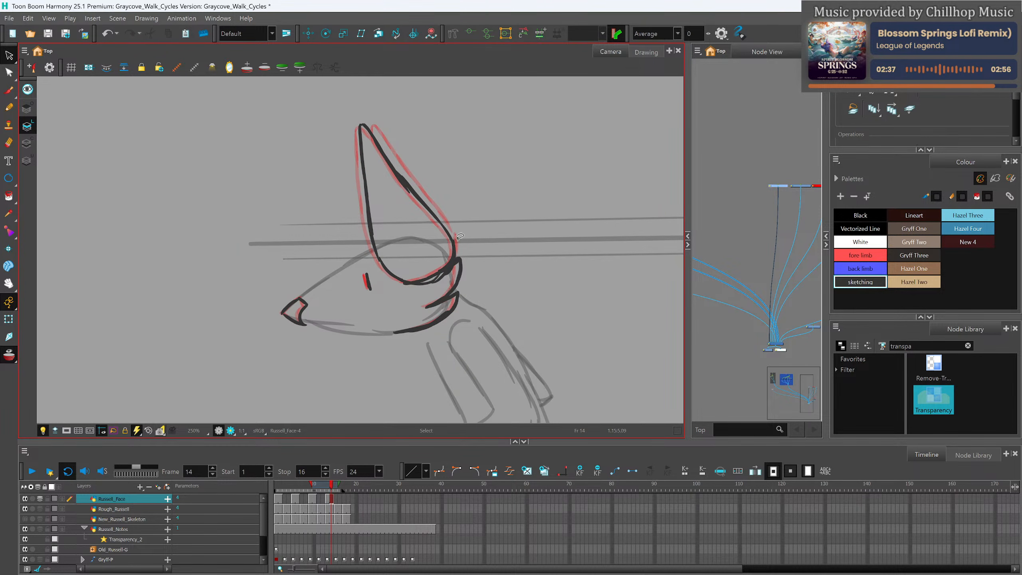
Copy the frame 1 face artwork to frame 17 of Russell_Face and hold it through frame 18.
click(276, 489)
mouse_move(452, 93)
mouse_down()
mouse_move(394, 91)
mouse_move(554, 161)
mouse_move(459, 101)
mouse_up()
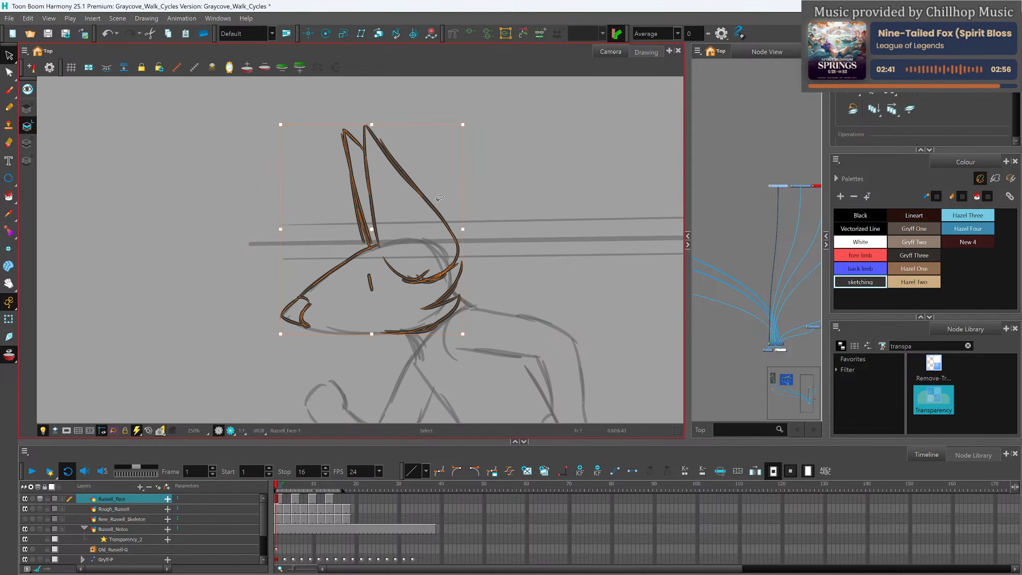
click(343, 499)
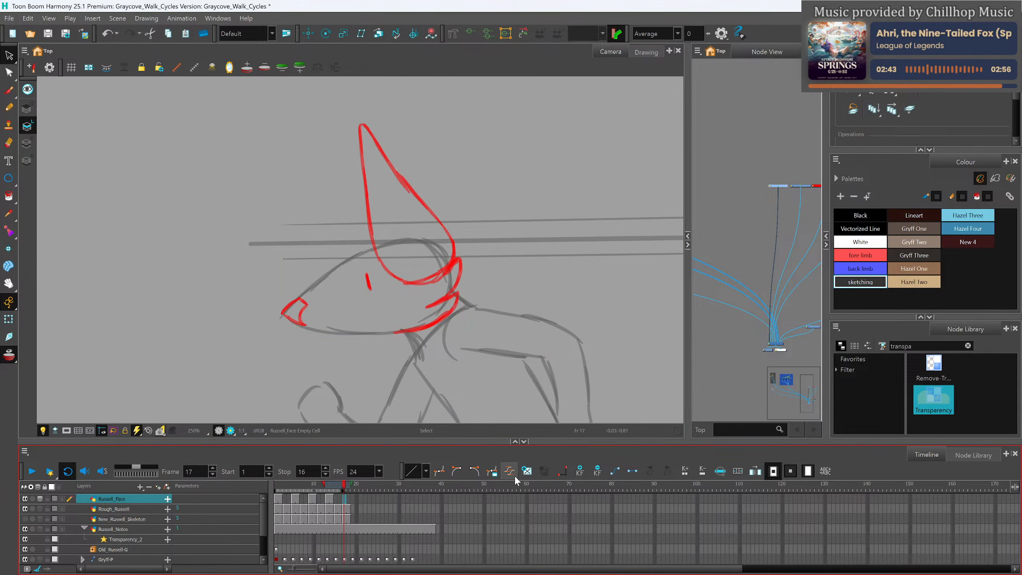
key(ctrl+v)
key(.)
key(F5)
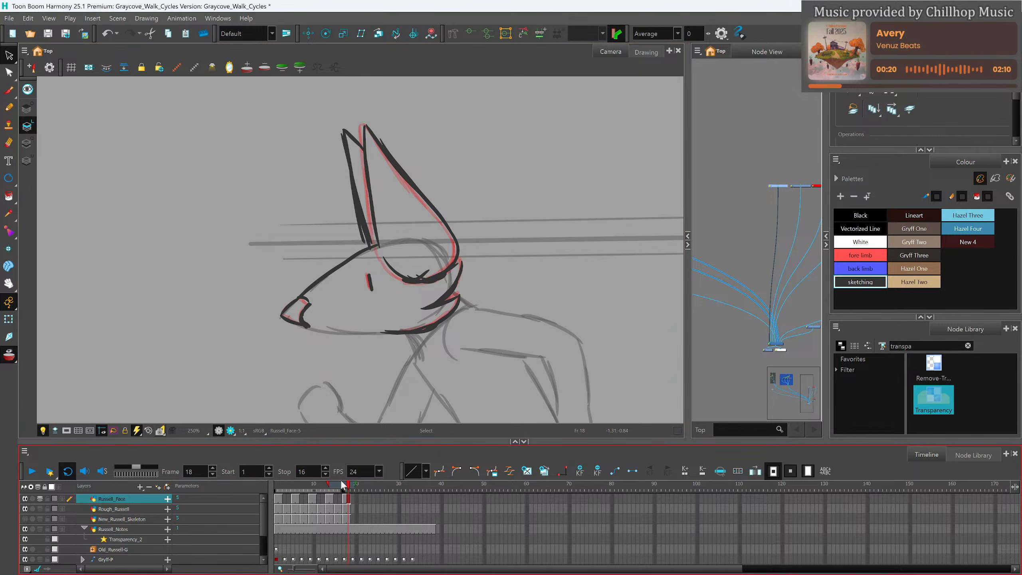
Create an empty Russell_Face drawing on frames 3–4 with the previous and next faces as onion skin references.
drag(349, 488, 285, 488)
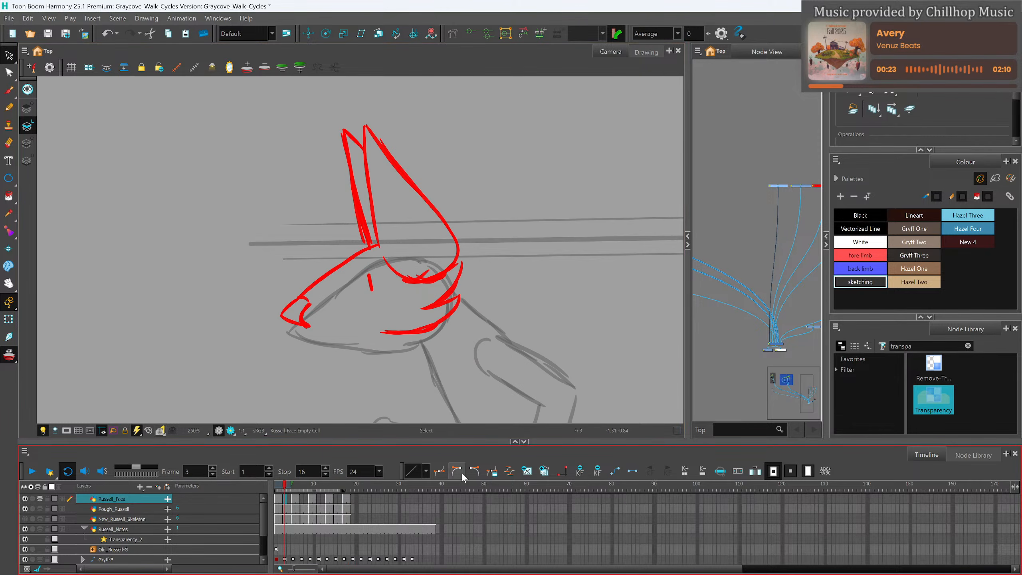
click(525, 476)
key(.)
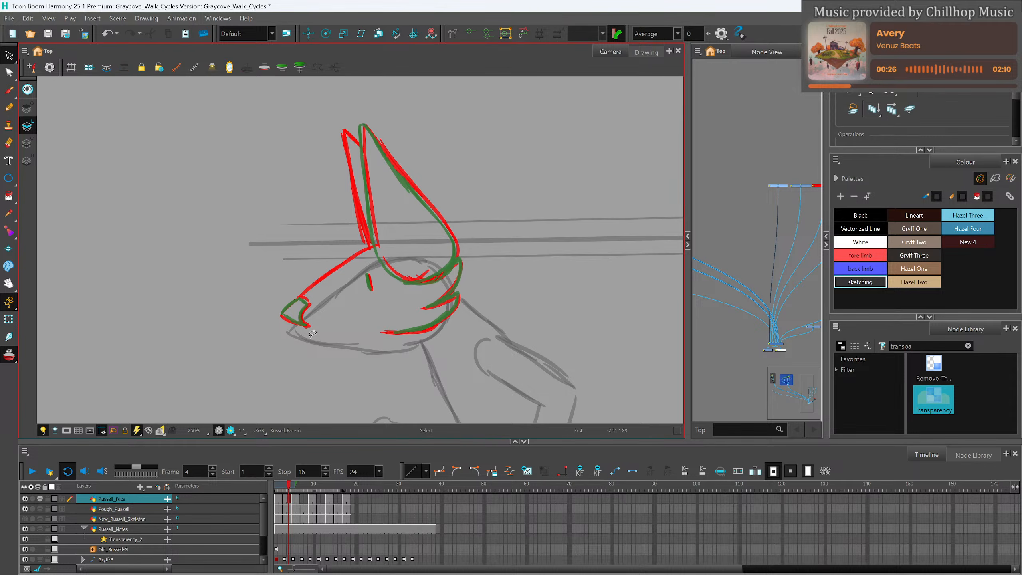
scroll(397, 230, up, 2)
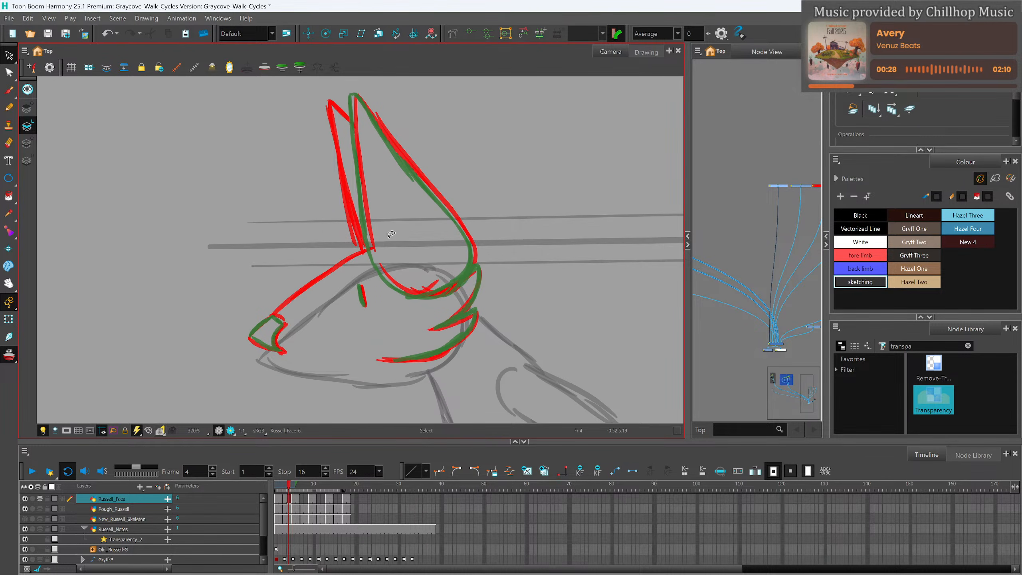
key(alt+slash)
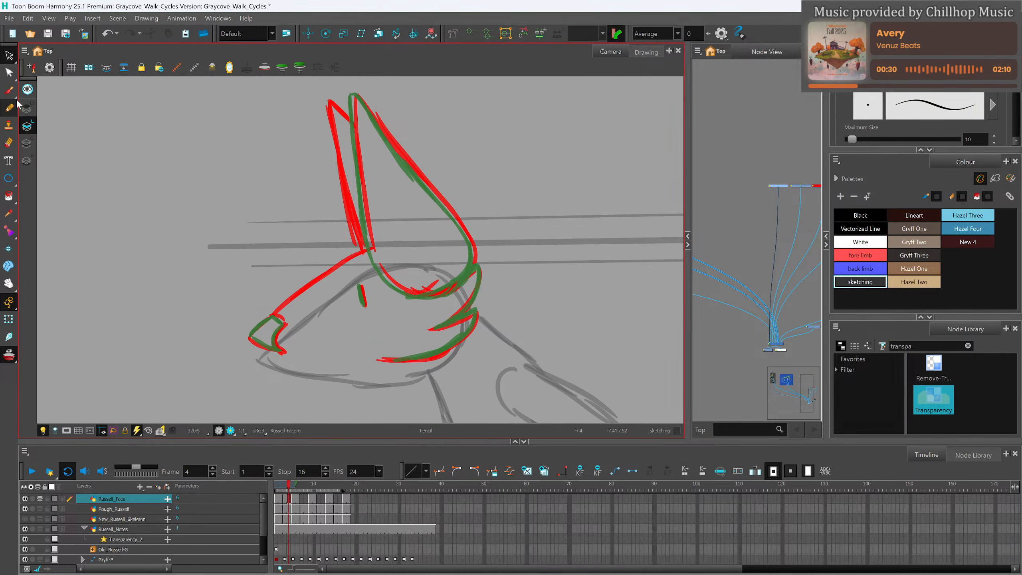
mouse_move(290, 484)
mouse_down()
mouse_move(305, 483)
mouse_move(276, 484)
mouse_up()
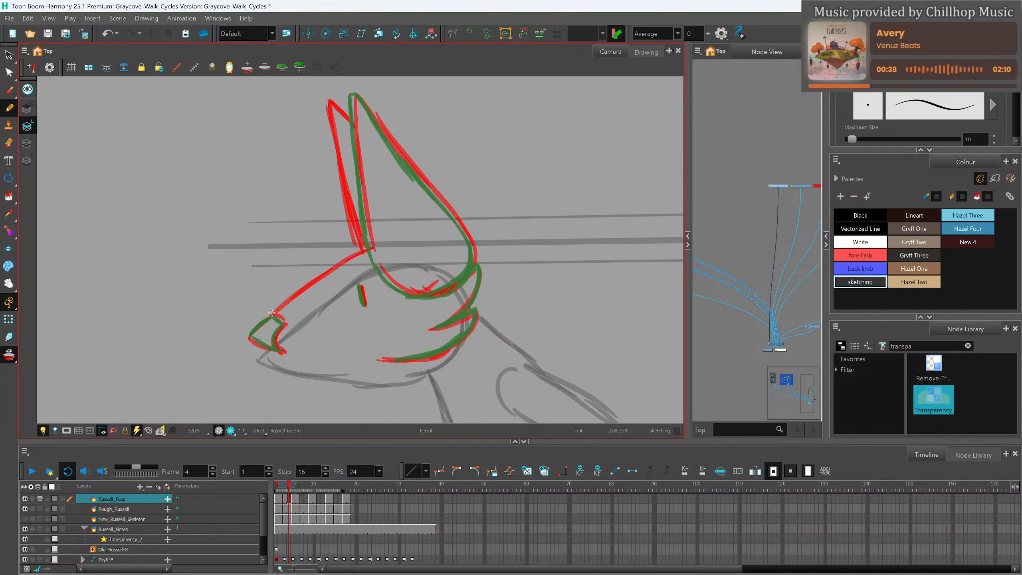
Draw the eye, nose, pointed cheek fur with jaw line, and near ear on frames 3–4 between the onion-skinned poses.
drag(361, 286, 364, 305)
mouse_move(249, 338)
mouse_down()
mouse_move(279, 314)
mouse_move(280, 342)
mouse_move(253, 340)
mouse_move(282, 352)
mouse_up()
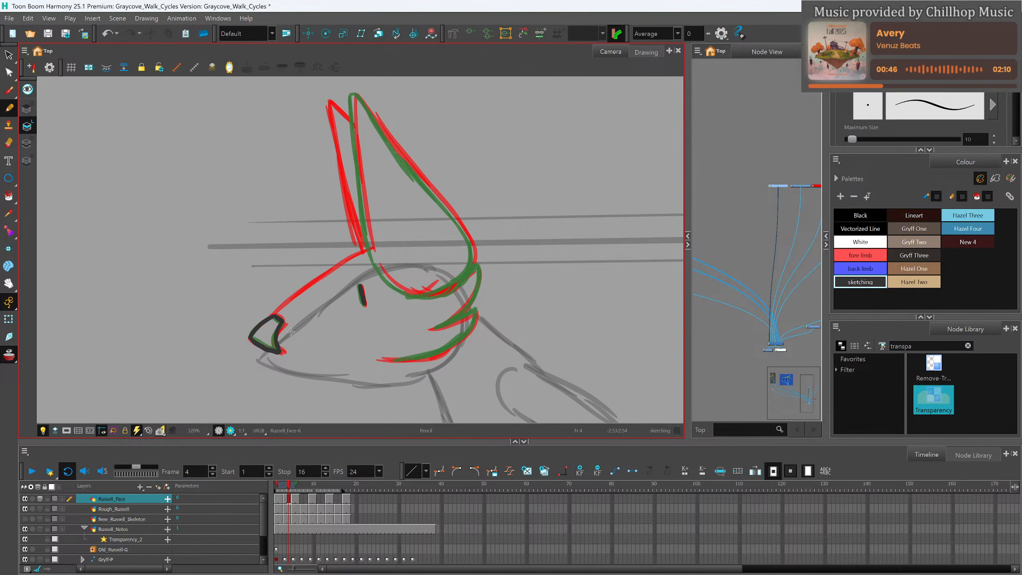
mouse_move(411, 297)
mouse_down()
mouse_move(474, 266)
mouse_move(462, 310)
mouse_move(432, 329)
mouse_move(476, 309)
mouse_move(466, 330)
mouse_move(473, 323)
mouse_up()
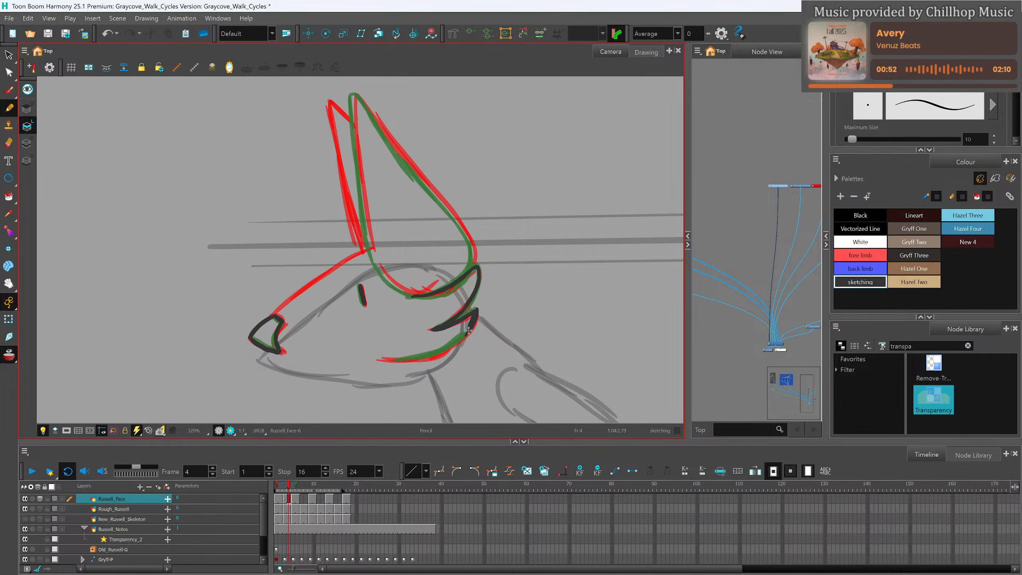
mouse_move(391, 360)
mouse_down()
mouse_move(445, 351)
mouse_move(469, 331)
mouse_up()
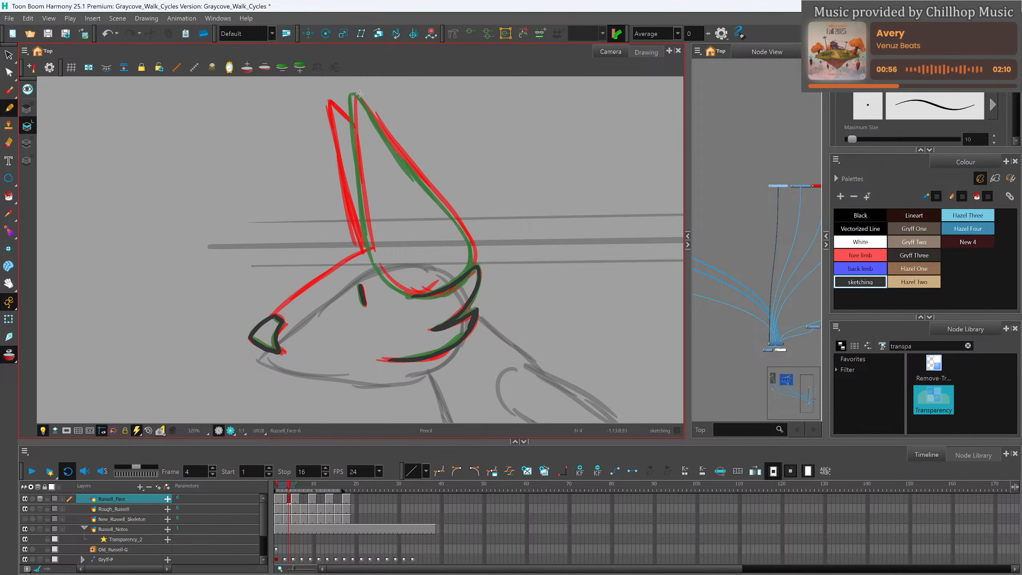
mouse_move(357, 94)
mouse_down()
mouse_move(374, 258)
mouse_move(392, 284)
mouse_move(427, 293)
mouse_up()
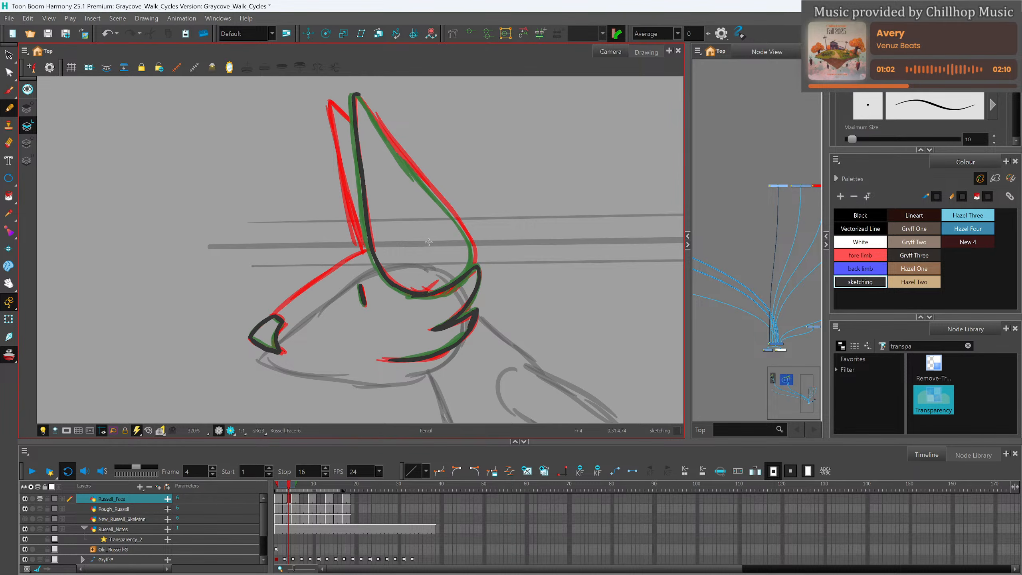
mouse_move(360, 94)
mouse_down()
mouse_move(450, 213)
mouse_move(469, 265)
mouse_up()
Shift the far ear slightly toward the near ear in the frame 1–2 face drawing.
click(280, 504)
click(281, 504)
click(8, 54)
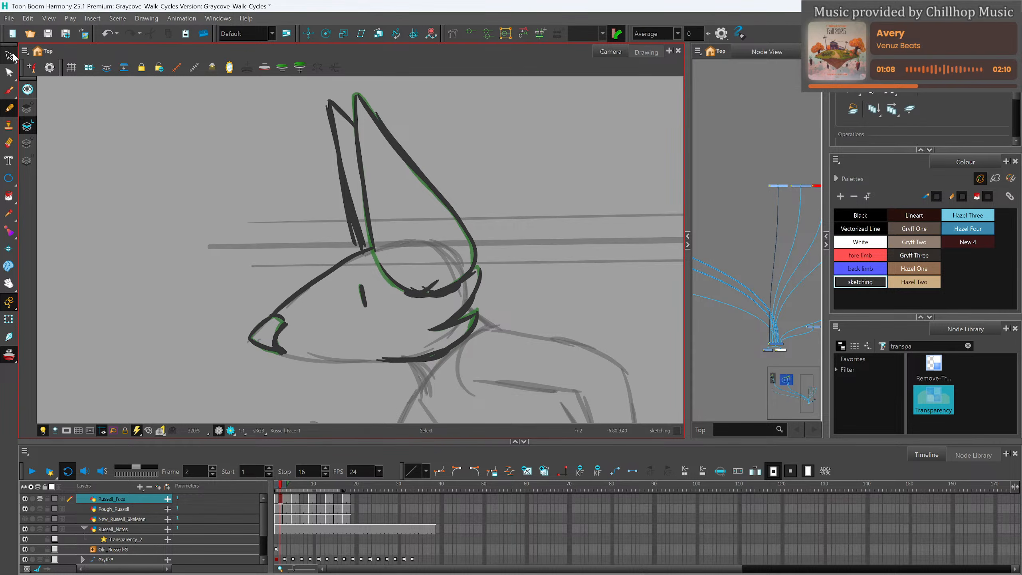
click(353, 108)
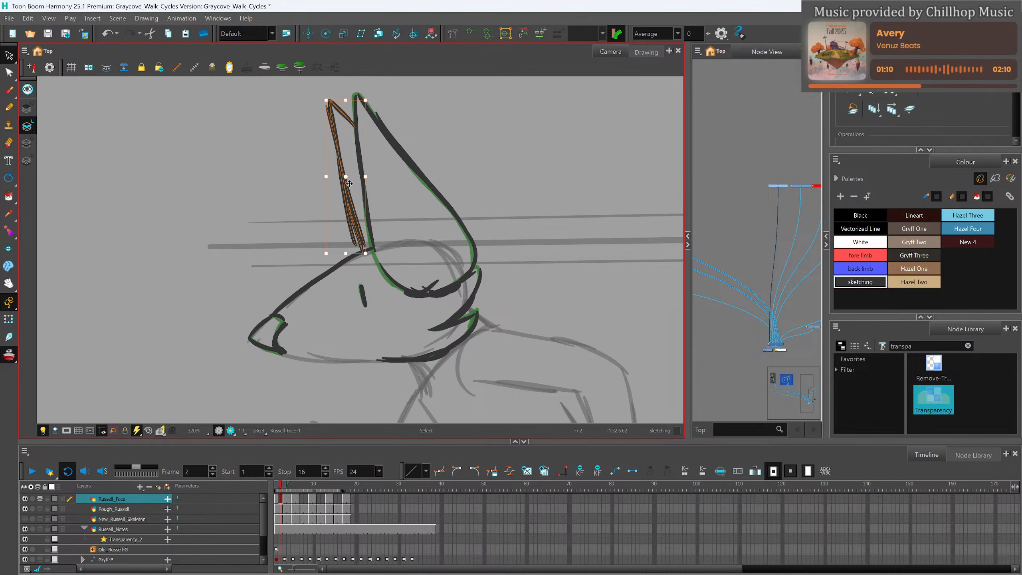
drag(349, 210, 354, 211)
Shift the far ear of the frame 17 face slightly toward the near ear to match frame 1.
click(344, 498)
drag(344, 155, 352, 219)
click(372, 137)
click(351, 222)
drag(351, 223, 356, 222)
click(463, 162)
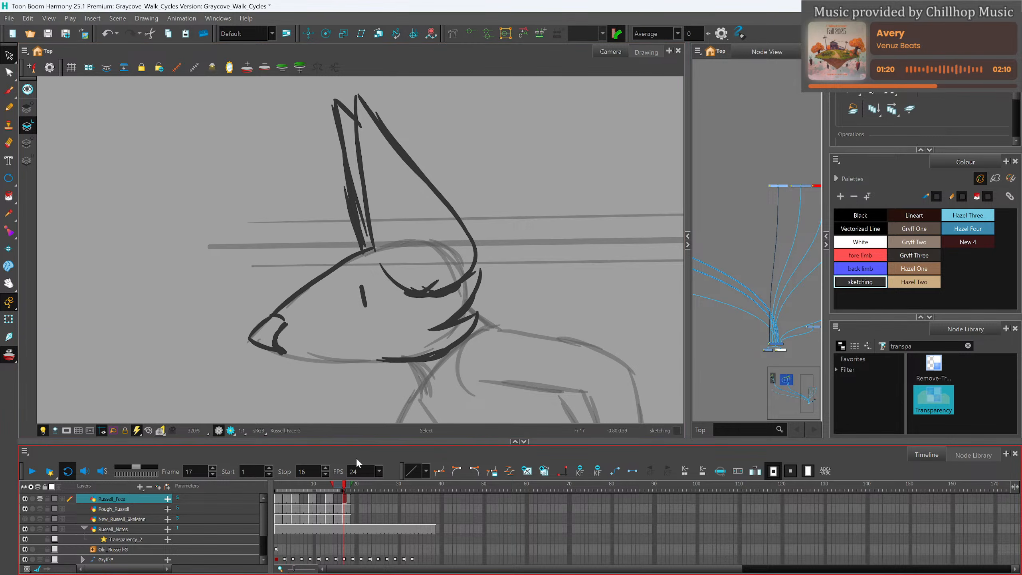
Add a thin far ear edge just in front of the near ear on the frame 3–4 face.
click(286, 499)
click(9, 107)
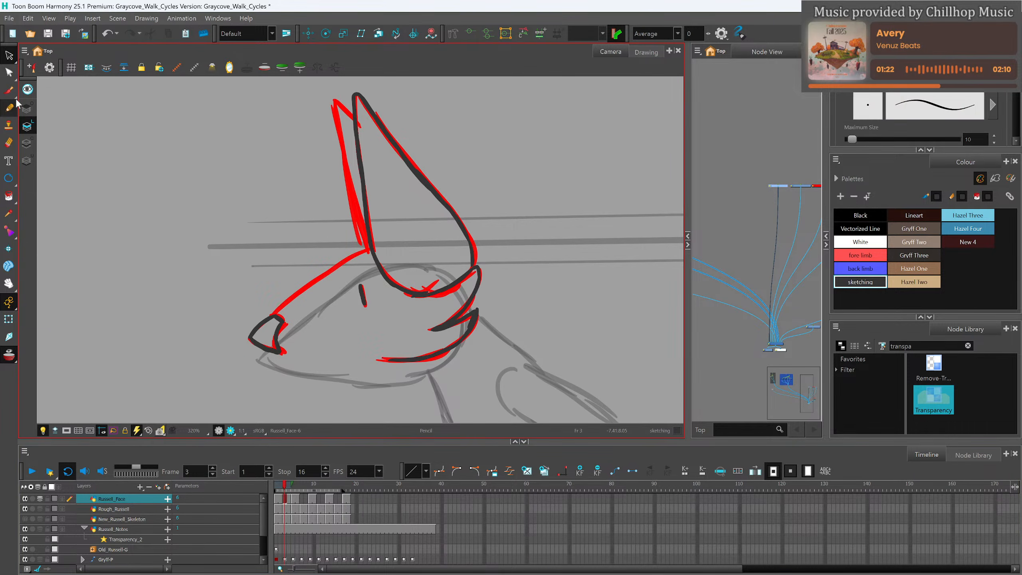
click(289, 498)
drag(353, 101, 363, 229)
key(alt+o)
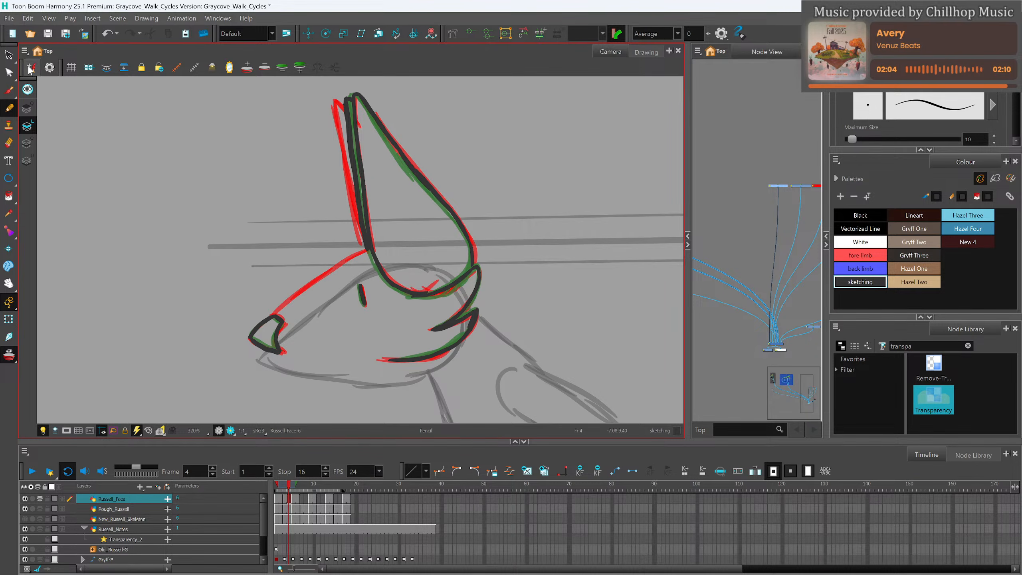
Move the entire frame 3–4 face down and slightly back to fit the rough head, and save the scene.
key(alt+s)
mouse_move(416, 95)
mouse_down()
mouse_move(238, 180)
mouse_move(503, 169)
mouse_up()
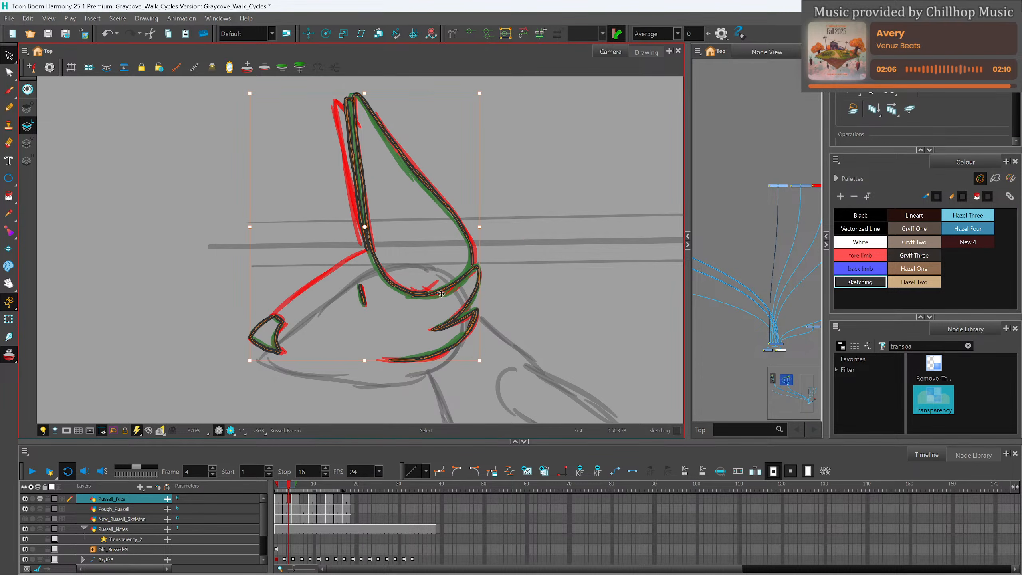
drag(441, 312, 443, 315)
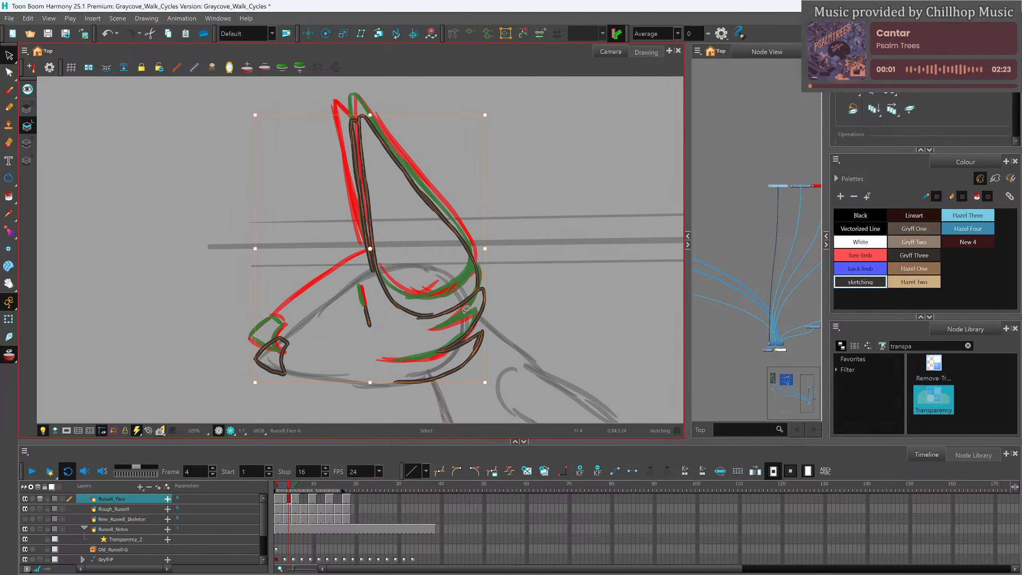
key(Escape)
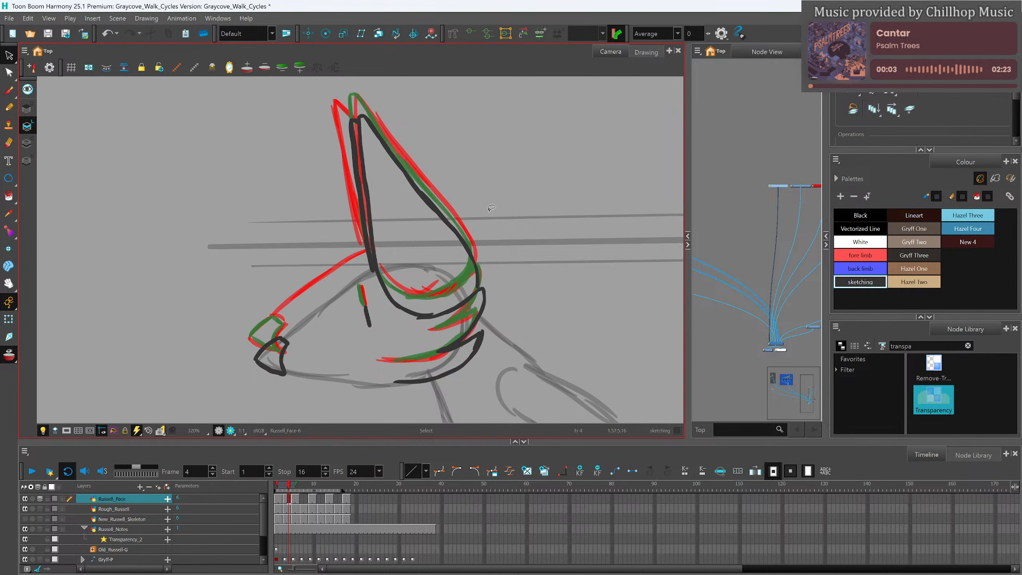
scroll(495, 231, down, 6)
scroll(347, 198, up, 5)
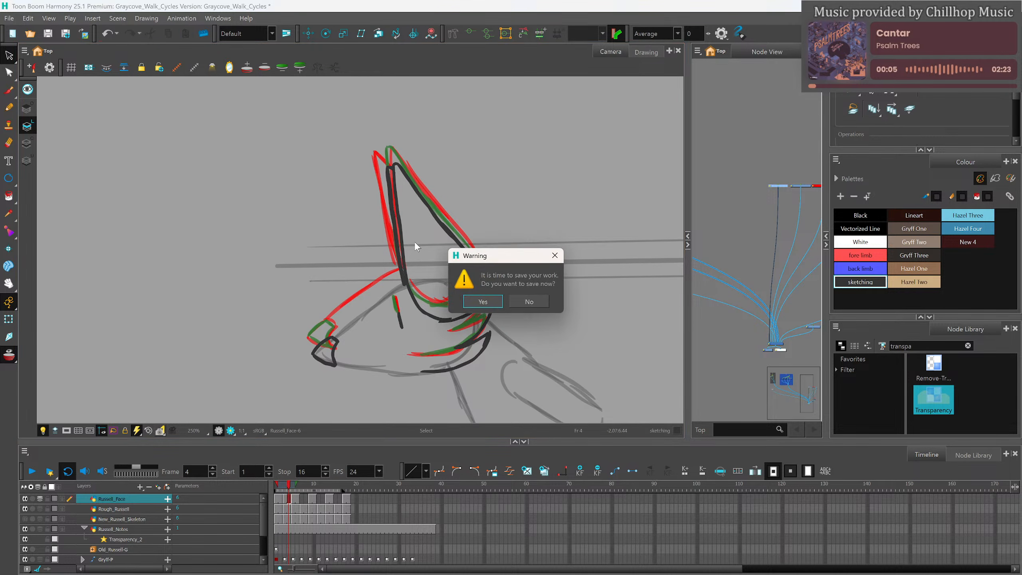
click(475, 299)
key(2)
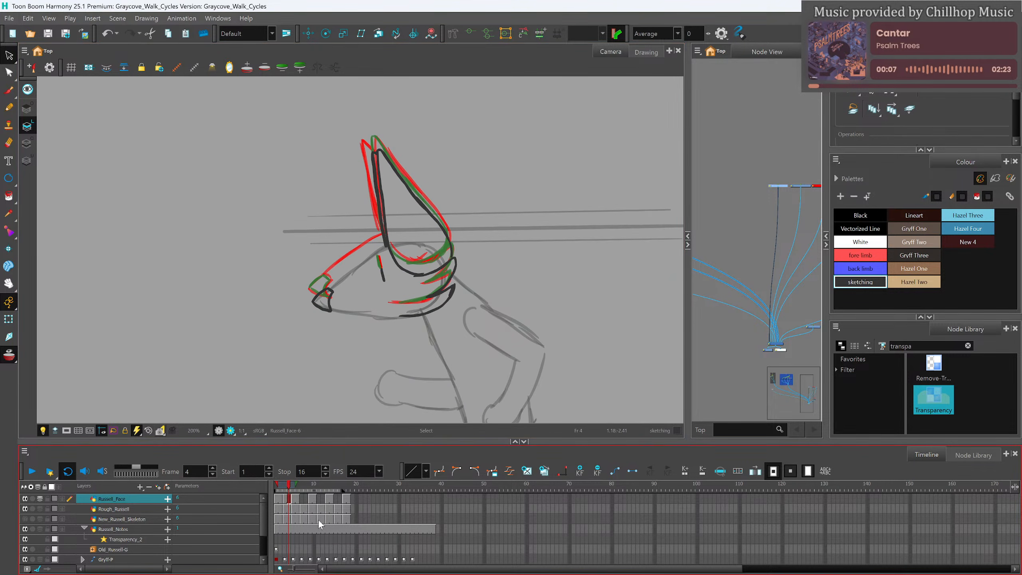
Create an empty Russell_Face drawing on frames 7–8 and zoom in on the onion-skinned neighbouring faces.
click(301, 494)
key(period)
key(1)
key(1)
key(1)
key(alt+slash)
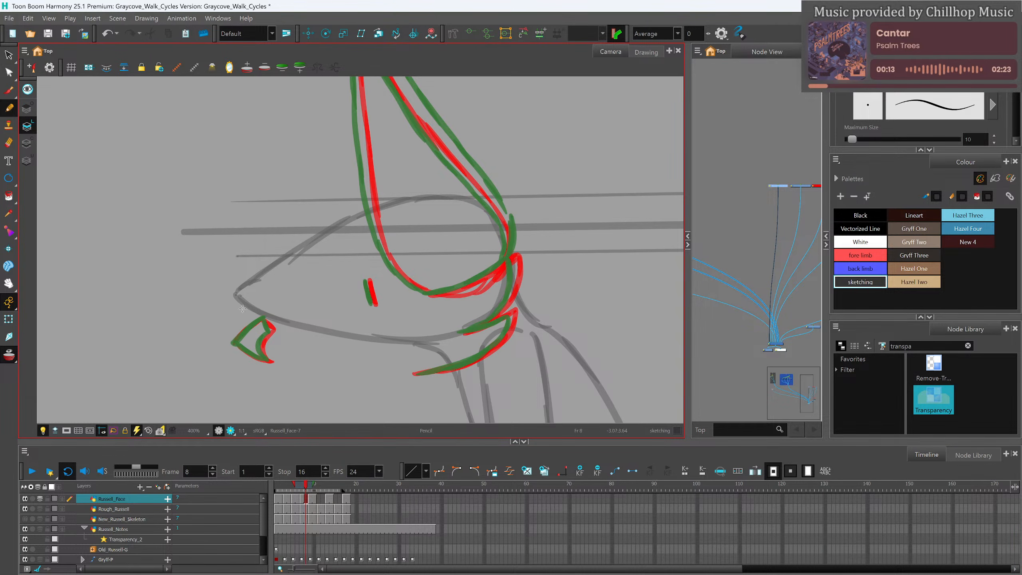
Draw the nose, short slanted eye, and pointed cheek fur with jaw line on the frame 7–8 face.
mouse_move(234, 341)
mouse_down()
mouse_move(267, 319)
mouse_move(263, 353)
mouse_move(237, 340)
mouse_move(269, 361)
mouse_up()
mouse_move(367, 279)
mouse_down()
mouse_move(373, 304)
mouse_move(447, 293)
mouse_move(514, 257)
mouse_move(502, 310)
mouse_move(508, 300)
mouse_move(464, 331)
mouse_move(510, 314)
mouse_move(497, 344)
mouse_move(415, 374)
mouse_up()
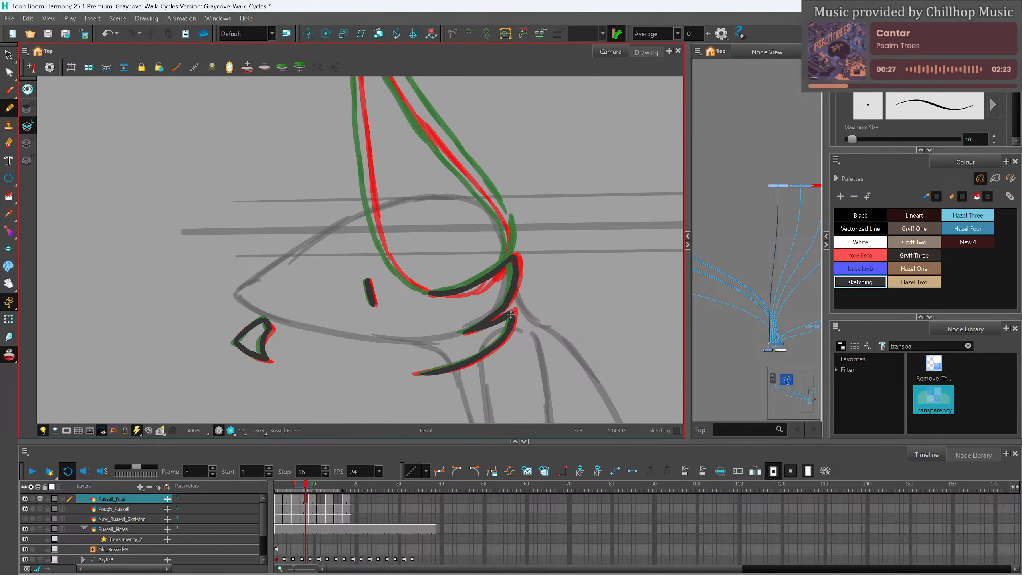
scroll(536, 272, down, 2)
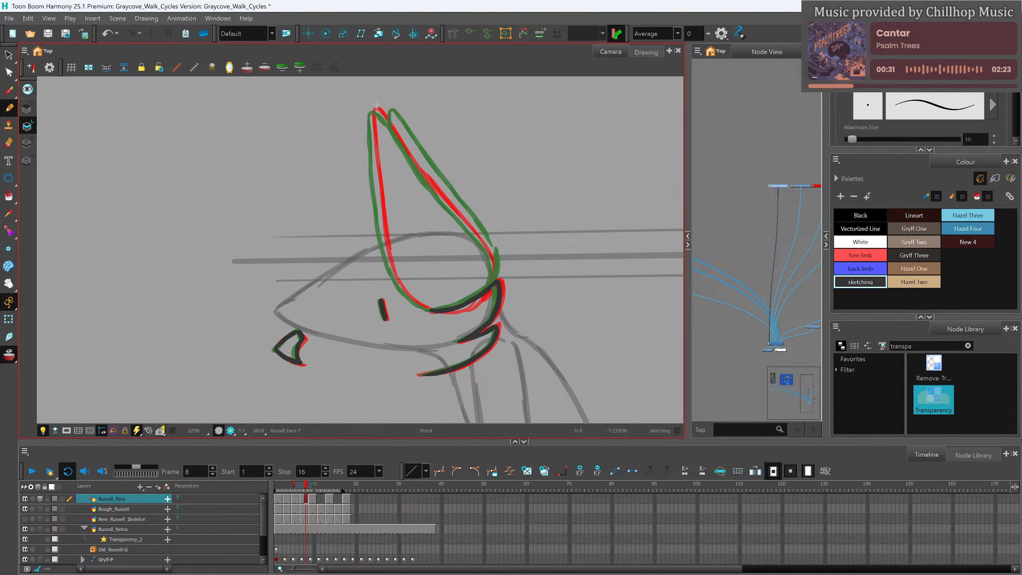
Outline the tall near ear and the narrow far ear behind it on the frame 7–8 face.
mouse_move(378, 111)
mouse_down()
mouse_move(389, 256)
mouse_move(404, 292)
mouse_move(430, 310)
mouse_up()
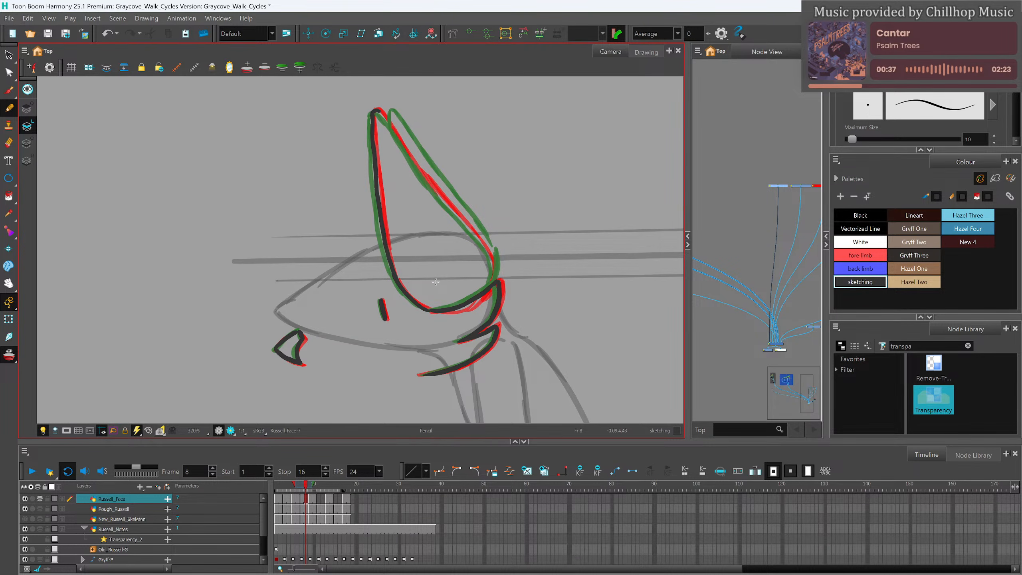
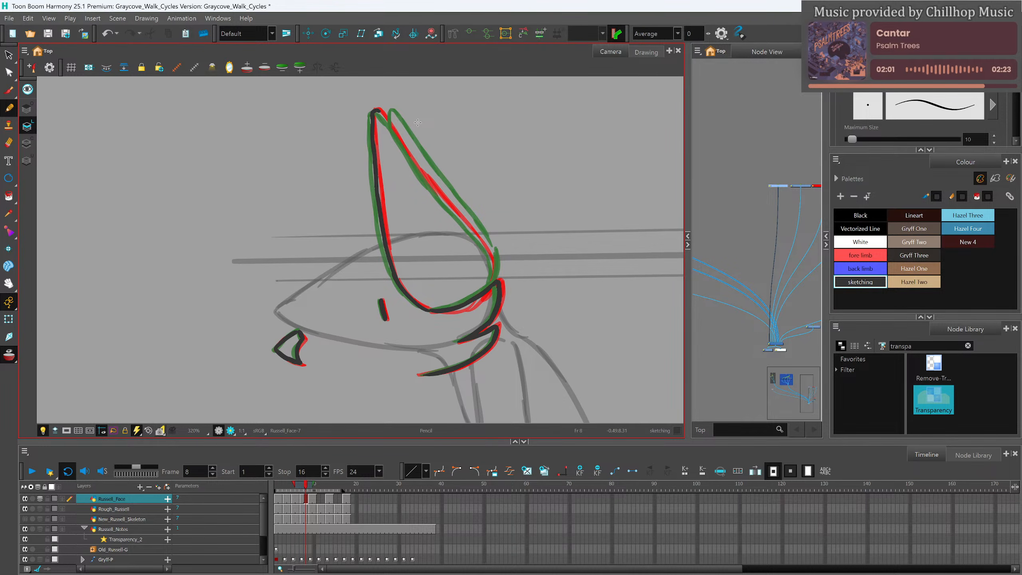
drag(451, 319, 421, 300)
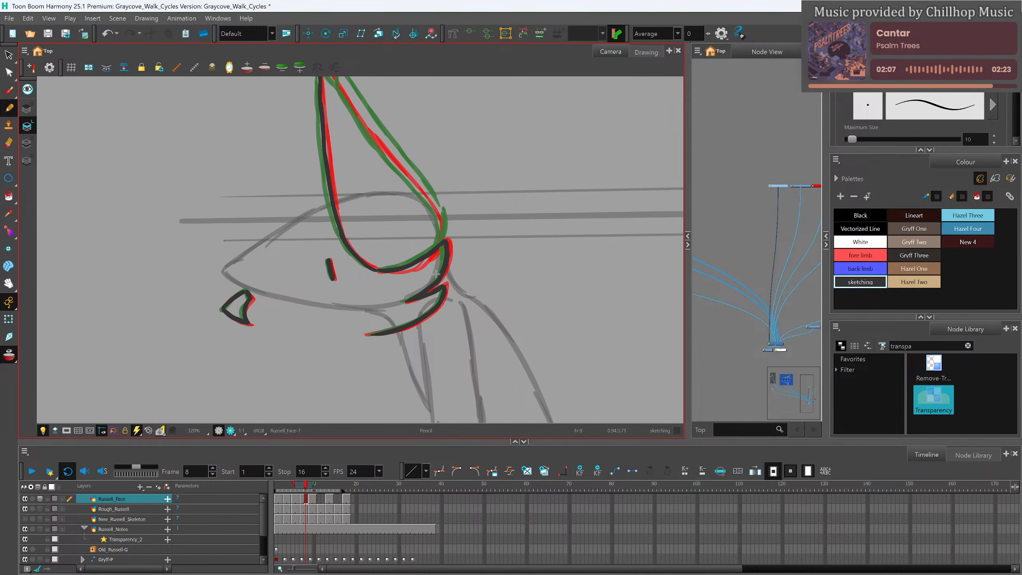
drag(385, 158, 394, 205)
mouse_move(329, 121)
mouse_down()
mouse_move(435, 246)
mouse_move(421, 232)
mouse_move(448, 289)
mouse_up()
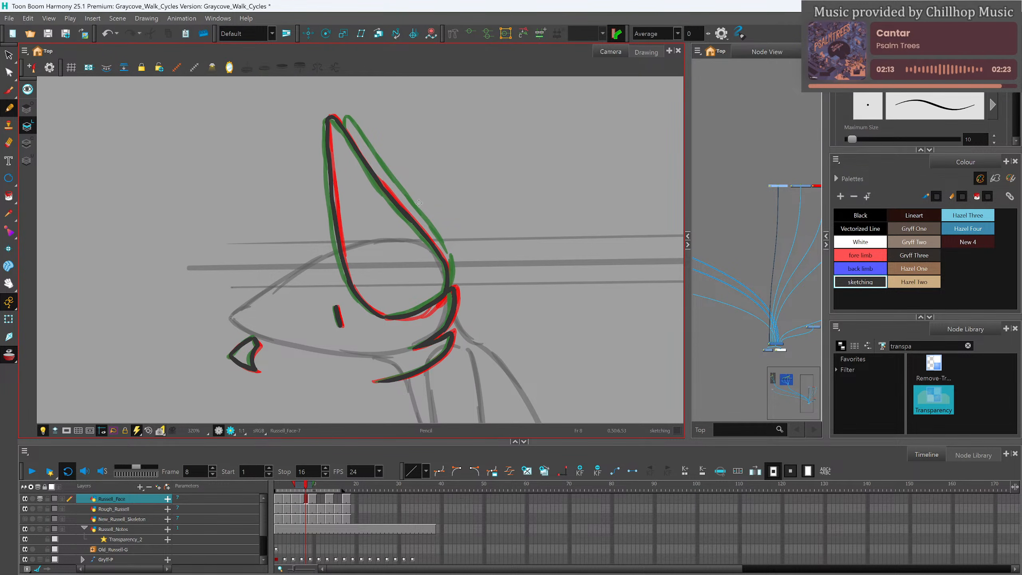
mouse_move(339, 121)
mouse_down()
mouse_move(432, 236)
mouse_move(451, 289)
mouse_up()
Move the whole frame 7–8 face drawing up and slightly forward onto the rough head.
key(alt+s)
mouse_move(403, 126)
mouse_down()
mouse_move(228, 149)
mouse_move(361, 97)
mouse_up()
drag(364, 303, 359, 266)
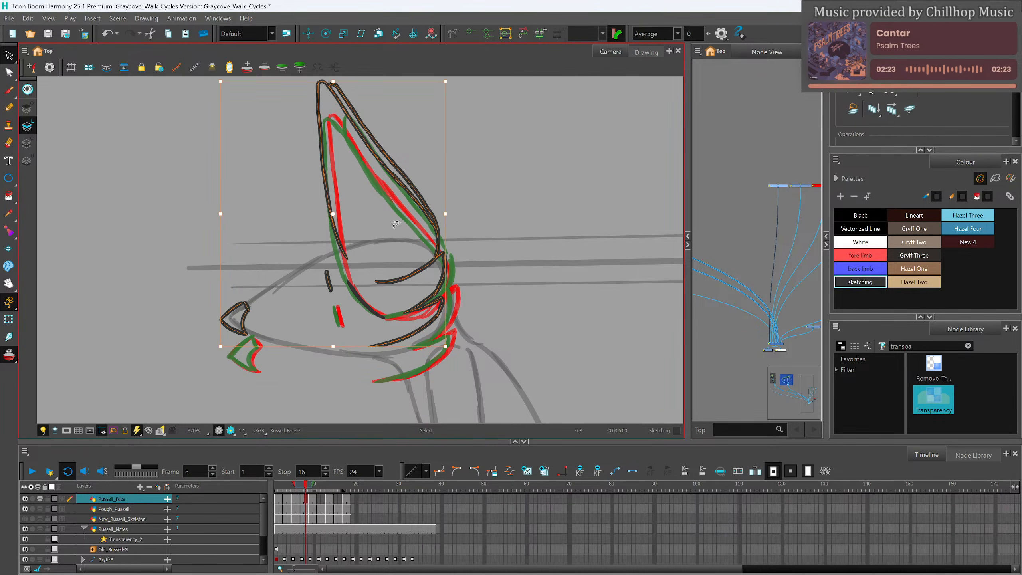
Settle the frame 7–8 face drawing on the rough head, deselect it, and check its placement against the onion-skinned neighbours.
click(376, 295)
drag(368, 284, 359, 268)
click(467, 226)
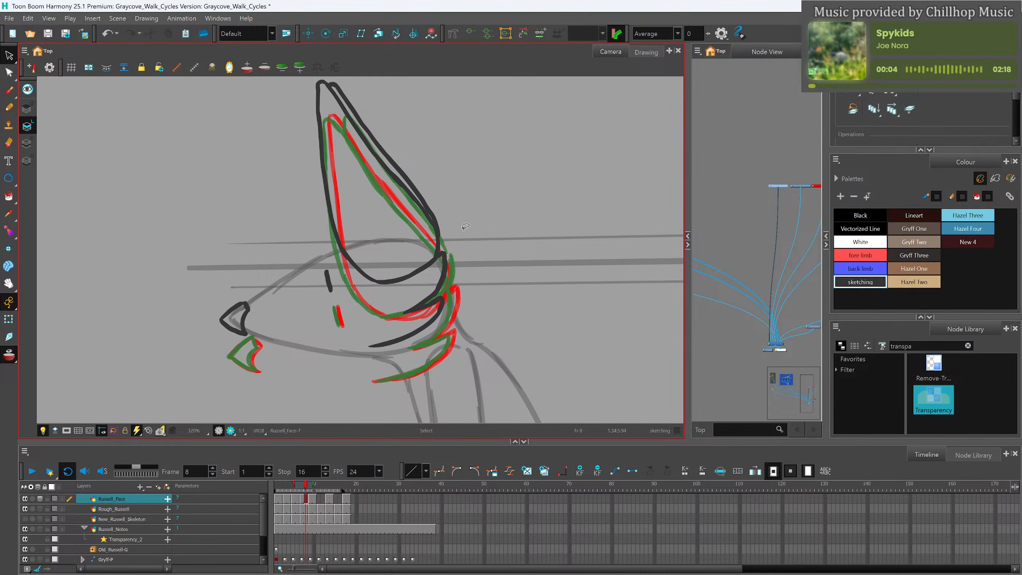
scroll(463, 227, down, 1)
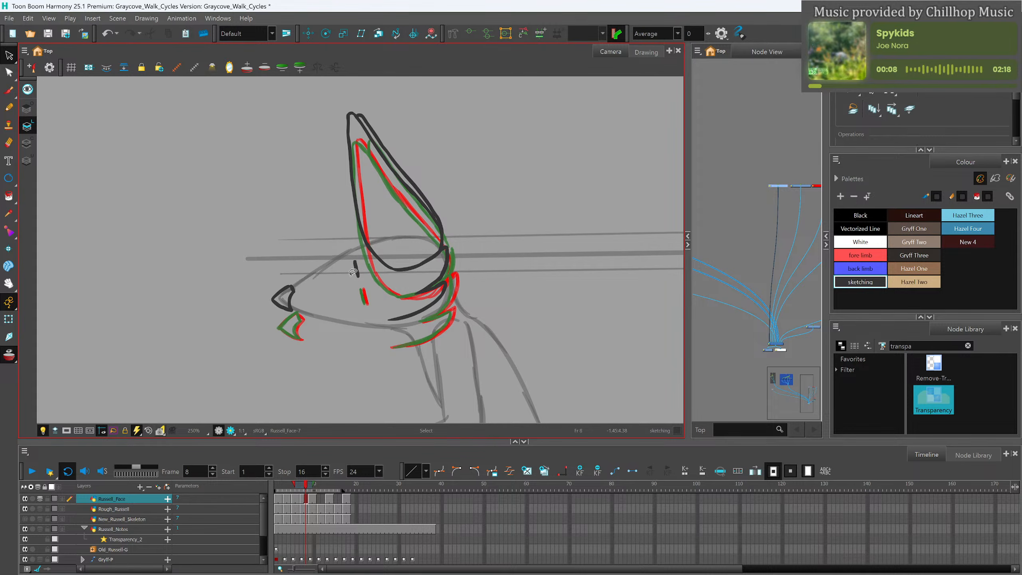
scroll(416, 289, down, 1)
scroll(417, 290, up, 2)
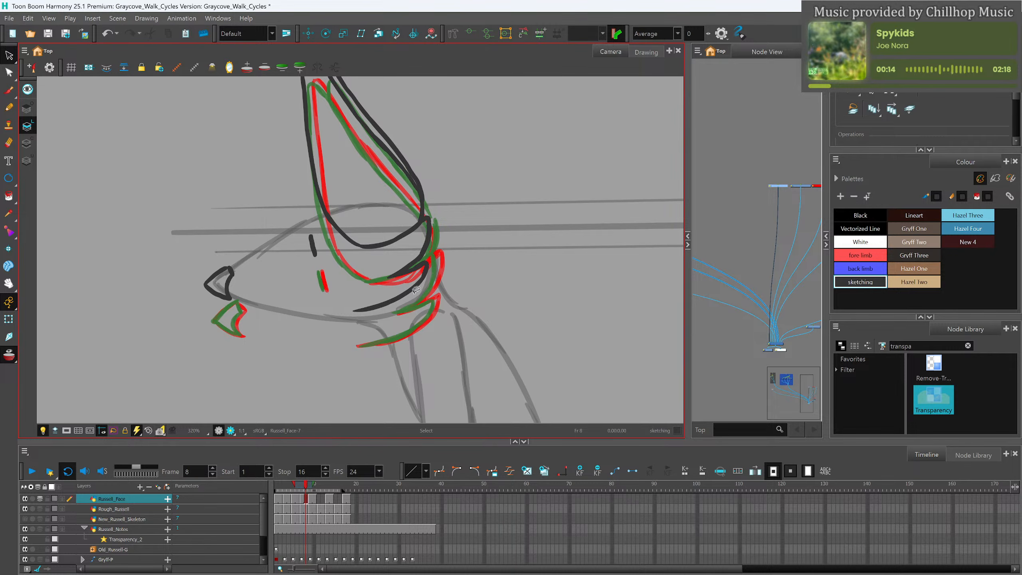
scroll(354, 281, down, 2)
scroll(358, 232, up, 2)
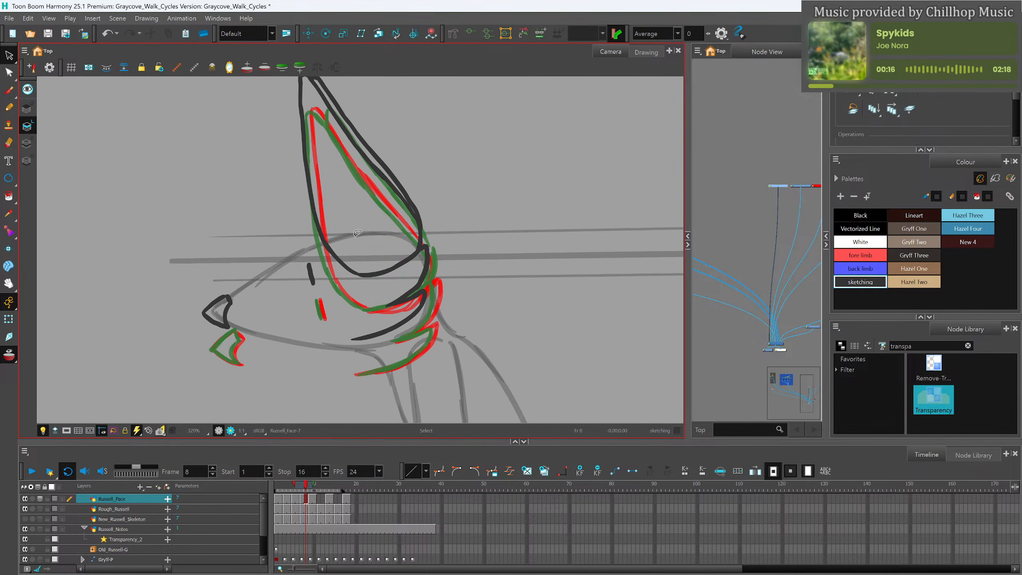
scroll(216, 293, down, 2)
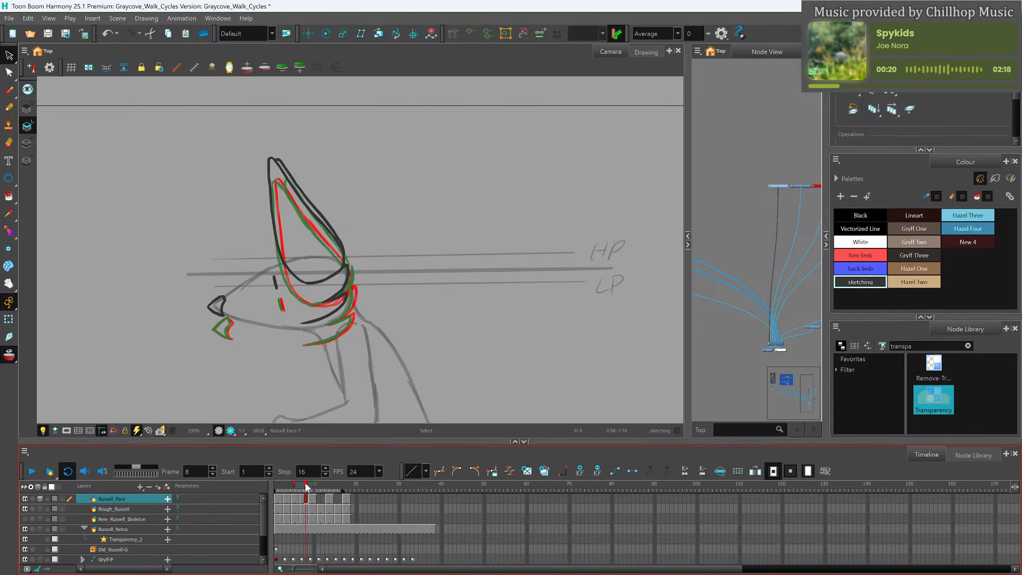
Create an empty Russell_Face drawing on frames 11–12 with the neighbouring faces onion-skinned around the rough head.
mouse_move(308, 485)
mouse_down()
mouse_move(259, 484)
mouse_move(318, 486)
mouse_move(262, 487)
mouse_move(321, 498)
mouse_up()
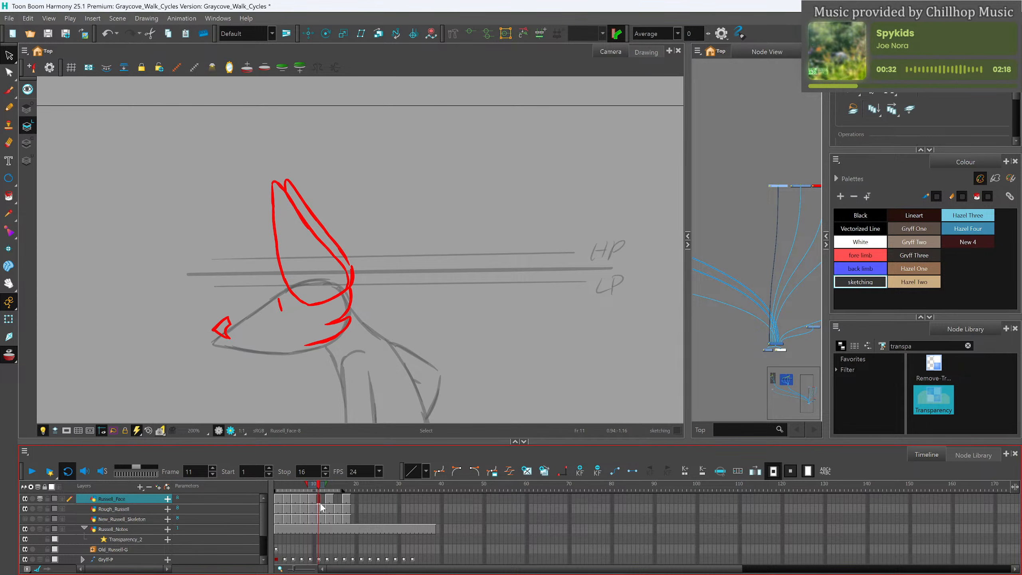
click(323, 498)
key(alt+shift+r)
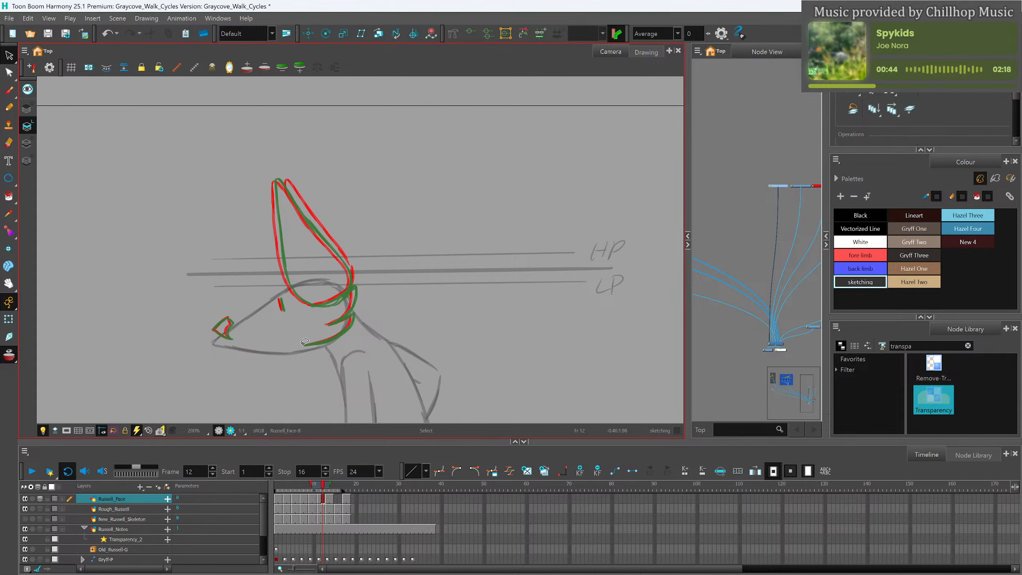
scroll(308, 353, up, 2)
scroll(290, 327, down, 1)
scroll(272, 302, up, 1)
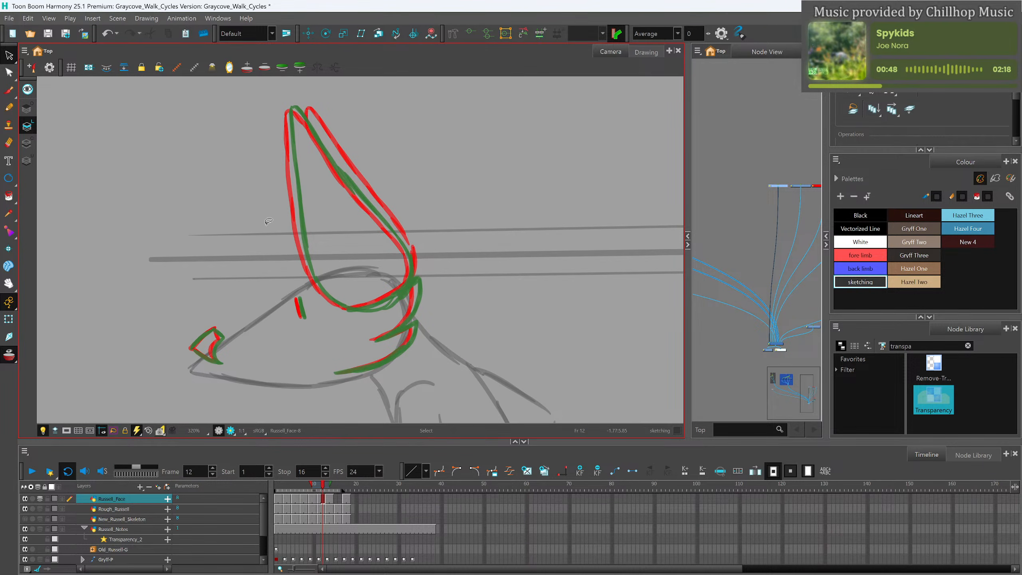
Outline the tall near ear on the frame 11–12 face with the Pencil, continuing from its base down the back of the head.
click(9, 107)
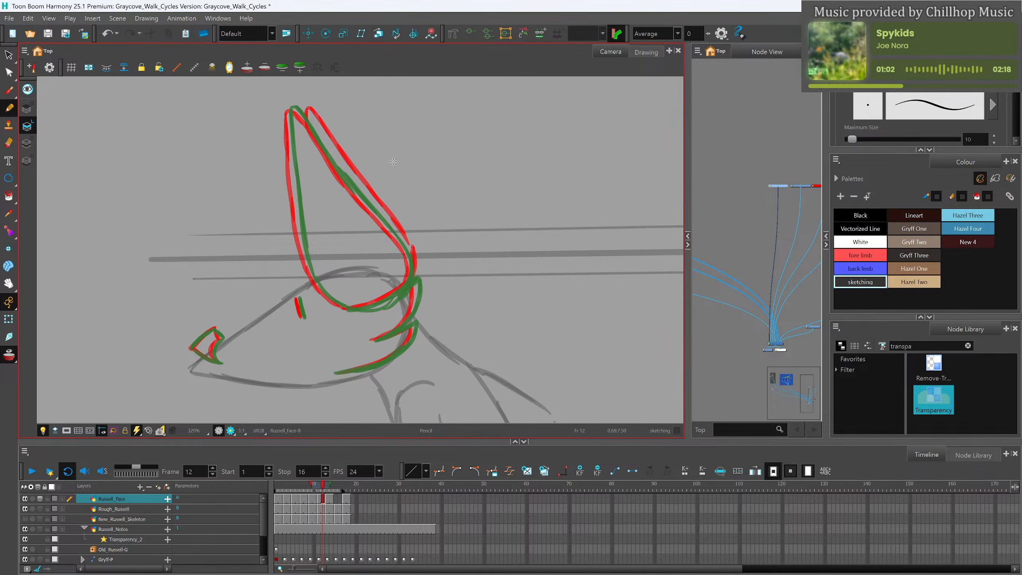
mouse_move(294, 109)
mouse_down()
mouse_move(300, 228)
mouse_move(315, 281)
mouse_move(353, 311)
mouse_up()
mouse_move(292, 107)
mouse_down()
mouse_move(410, 262)
mouse_move(406, 286)
mouse_move(400, 278)
mouse_up()
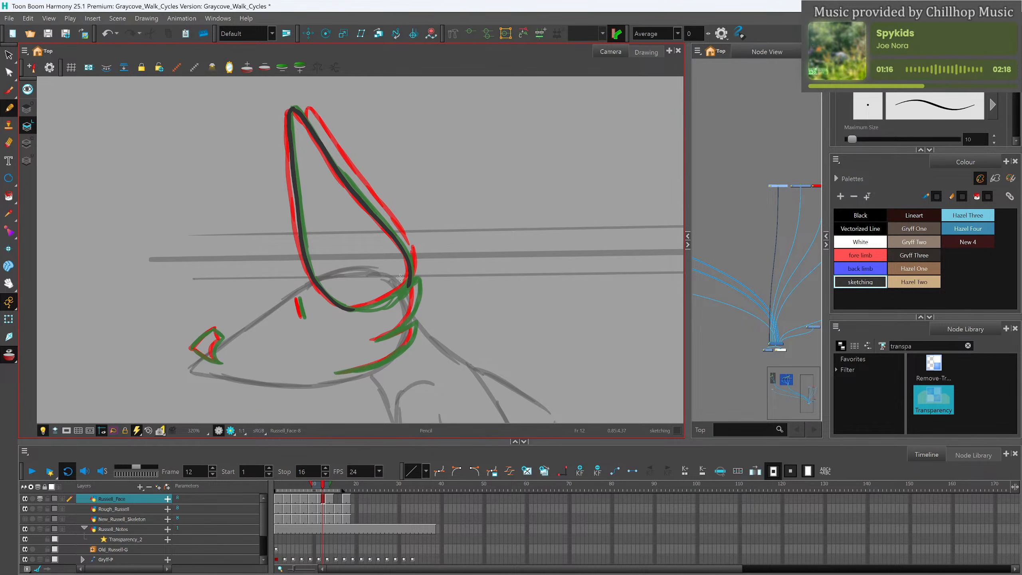
drag(348, 309, 353, 303)
drag(351, 309, 411, 284)
key(ctrl+z)
key(ctrl+z)
mouse_move(342, 309)
mouse_down()
mouse_move(414, 280)
mouse_move(409, 315)
mouse_move(412, 307)
mouse_move(372, 340)
mouse_up()
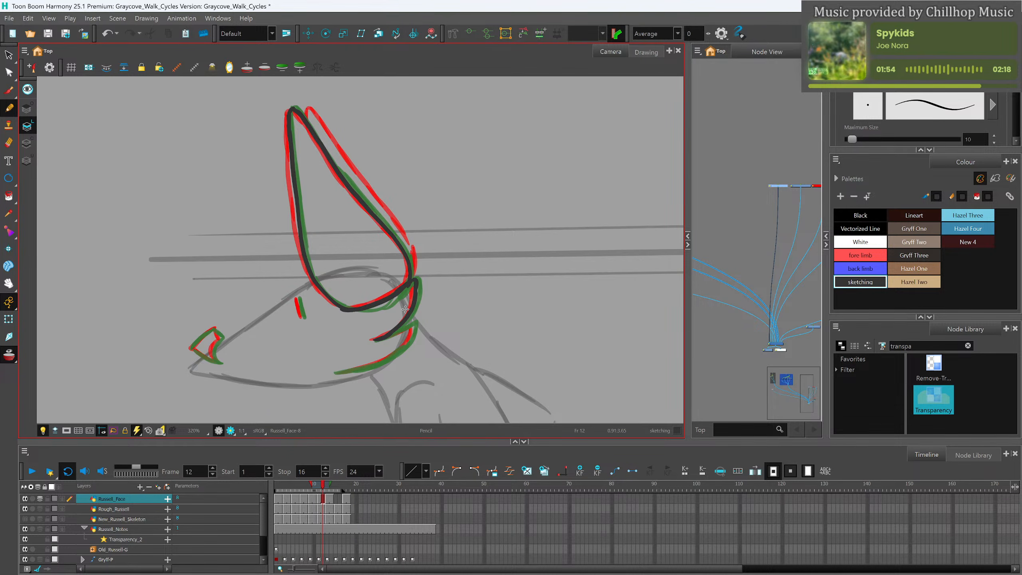
Draw the pointed cheek fur with jaw line, the short slanted eye, and the nose on the frame 11–12 face.
mouse_move(374, 341)
mouse_down()
mouse_move(411, 323)
mouse_move(412, 335)
mouse_up()
mouse_move(338, 374)
mouse_down()
mouse_move(373, 367)
mouse_move(413, 328)
mouse_up()
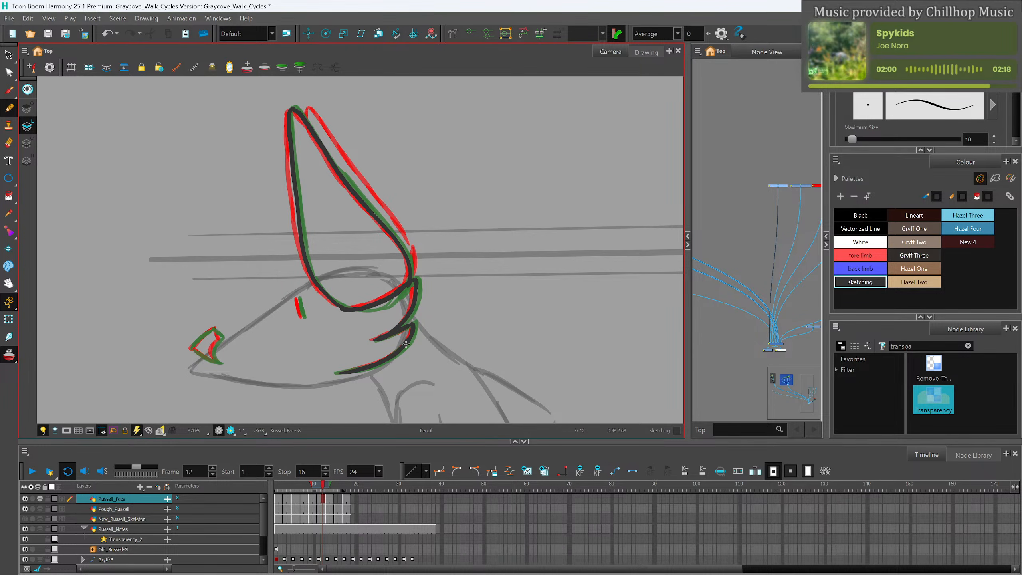
drag(298, 300, 301, 317)
mouse_move(192, 349)
mouse_down()
mouse_move(215, 361)
mouse_move(214, 328)
mouse_move(219, 337)
mouse_move(193, 348)
mouse_move(214, 329)
mouse_up()
Move the whole frame 11–12 face drawing slightly down and back onto the rough head.
key(alt+s)
mouse_move(341, 107)
mouse_down()
mouse_move(194, 137)
mouse_move(450, 150)
mouse_move(402, 115)
mouse_up()
mouse_move(366, 306)
mouse_down()
mouse_move(365, 319)
mouse_move(376, 319)
mouse_up()
click(463, 262)
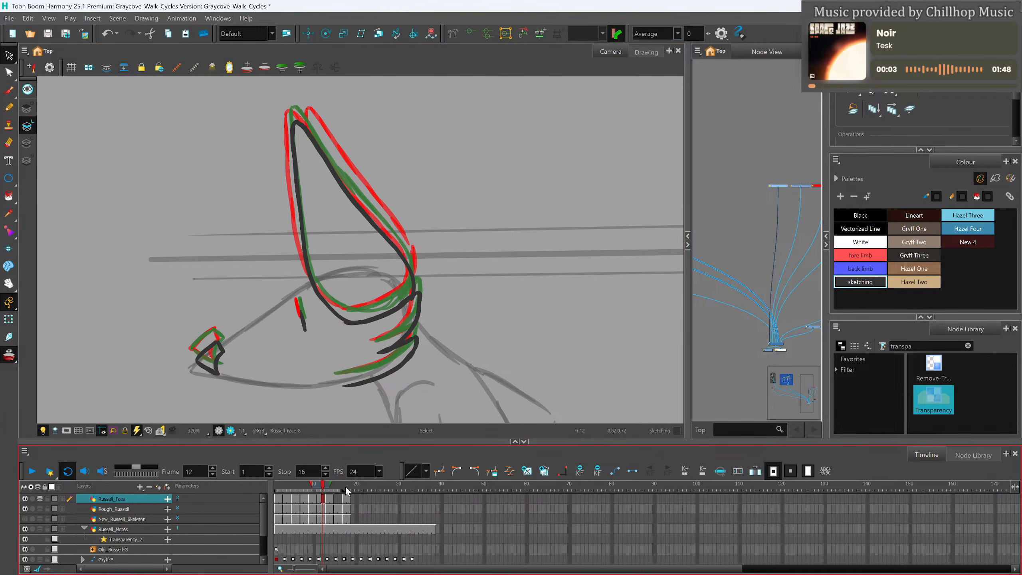
Start an empty Russell_Face drawing on frames 15–16 and draw the short slanted eye and the nose.
click(333, 492)
click(336, 492)
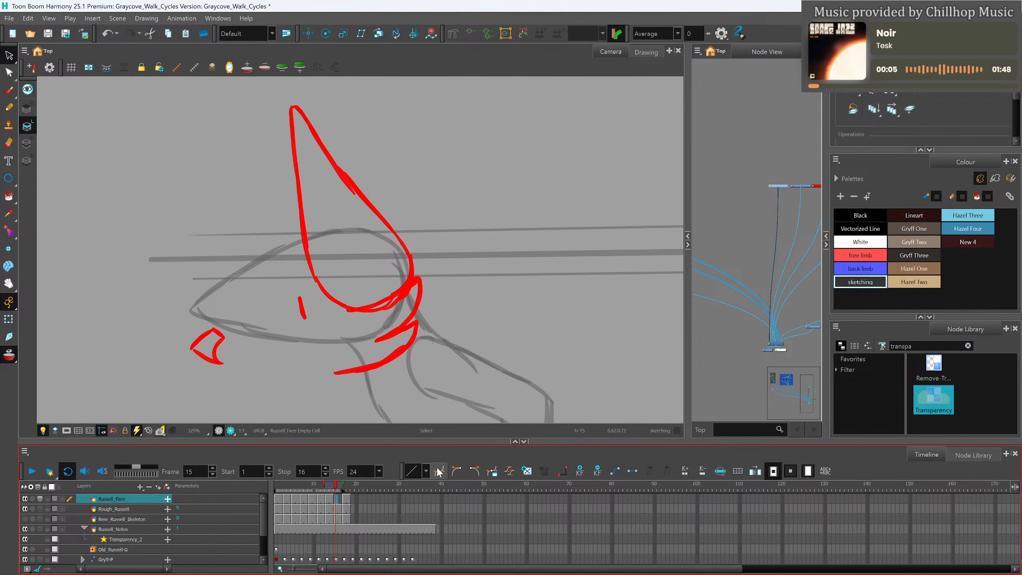
click(342, 498)
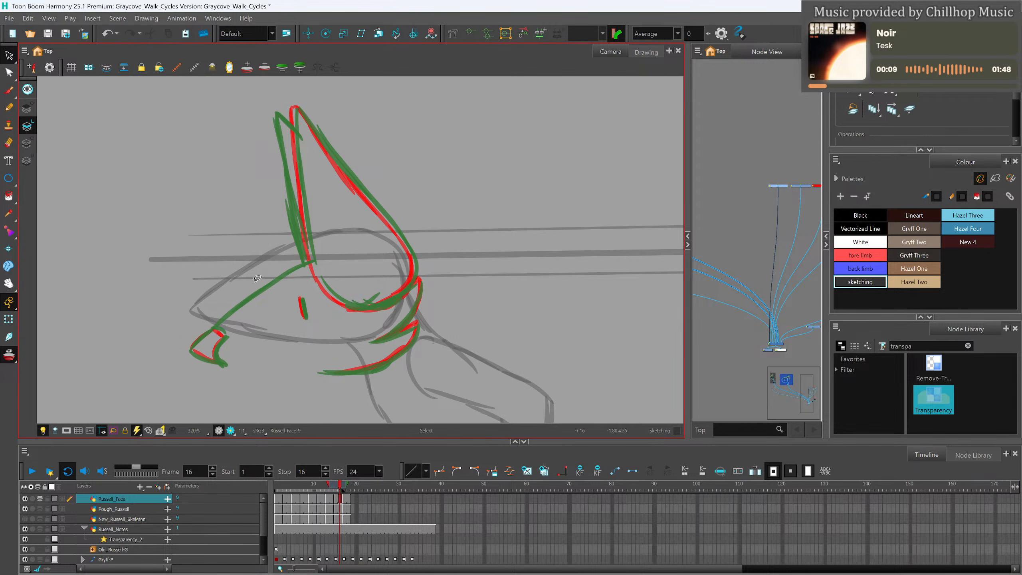
click(9, 108)
drag(301, 300, 305, 317)
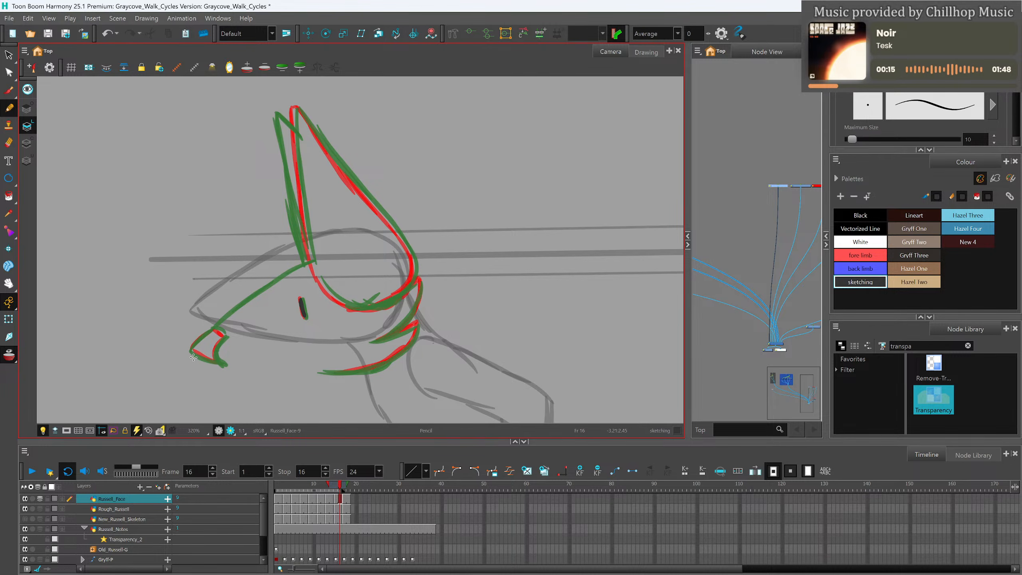
mouse_move(191, 348)
mouse_down()
mouse_move(217, 360)
mouse_move(217, 330)
mouse_move(190, 350)
mouse_move(211, 331)
mouse_up()
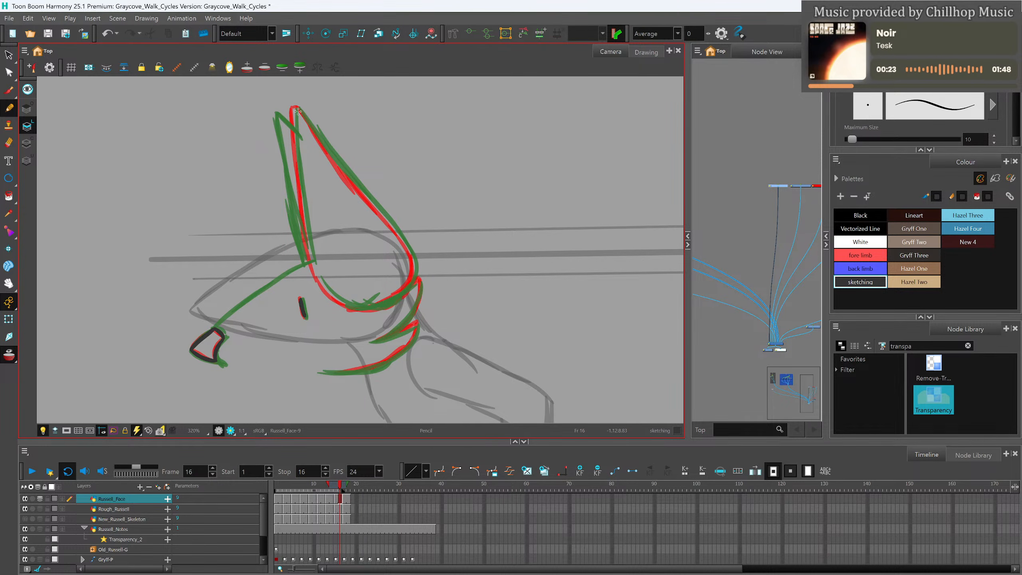
Outline the near ear, cheek fur and jaw line on the frame 15–16 face, and add the narrow far ear in front.
mouse_move(298, 108)
mouse_down()
mouse_move(316, 274)
mouse_move(356, 307)
mouse_move(411, 282)
mouse_move(319, 132)
mouse_move(410, 253)
mouse_move(413, 283)
mouse_move(392, 303)
mouse_move(419, 281)
mouse_move(419, 302)
mouse_move(380, 342)
mouse_move(417, 322)
mouse_move(415, 338)
mouse_up()
mouse_move(337, 373)
mouse_down()
mouse_move(399, 352)
mouse_move(417, 334)
mouse_move(405, 346)
mouse_up()
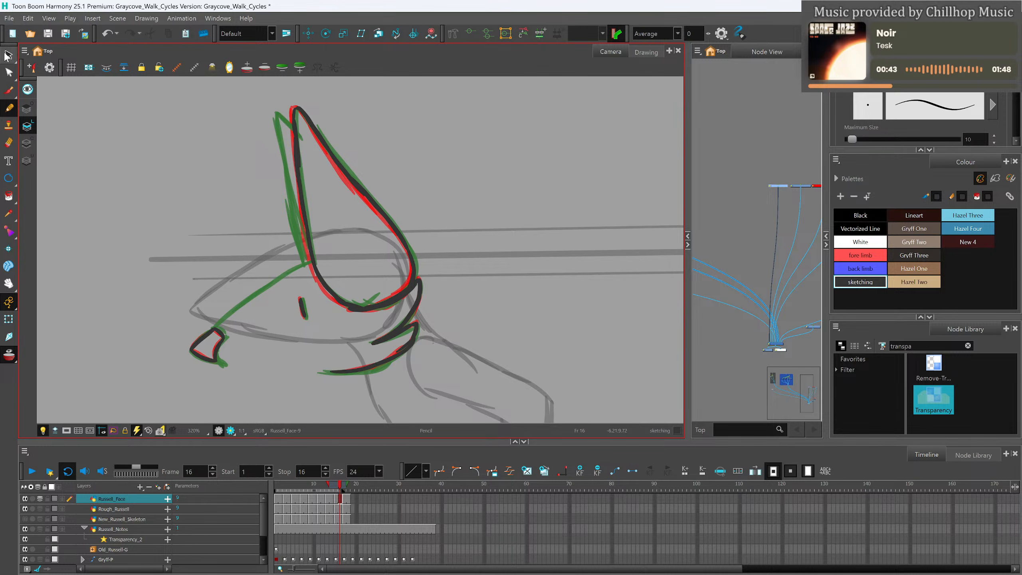
click(8, 55)
mouse_move(357, 102)
mouse_down()
mouse_move(344, 397)
mouse_move(462, 227)
mouse_up()
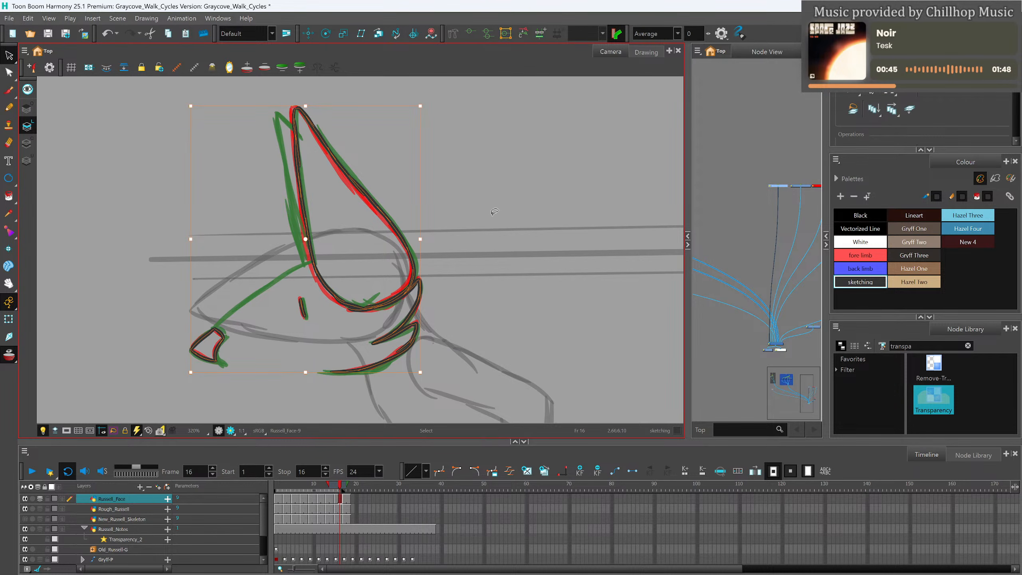
click(9, 107)
drag(292, 117, 310, 262)
Move the whole frame 15–16 face drawing up and slightly forward onto the rough head.
key(alt+s)
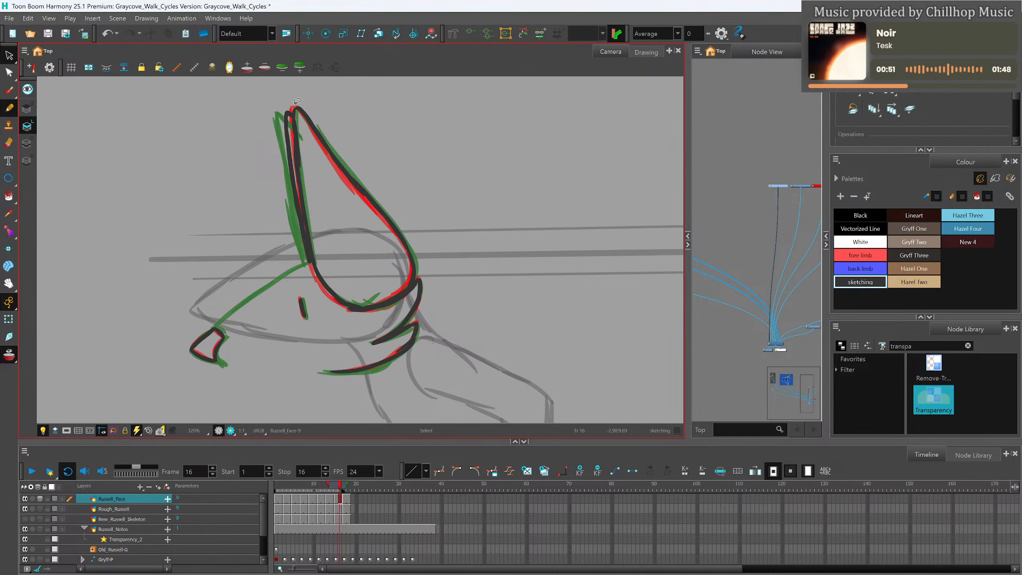
key(ctrl+a)
drag(365, 309, 359, 270)
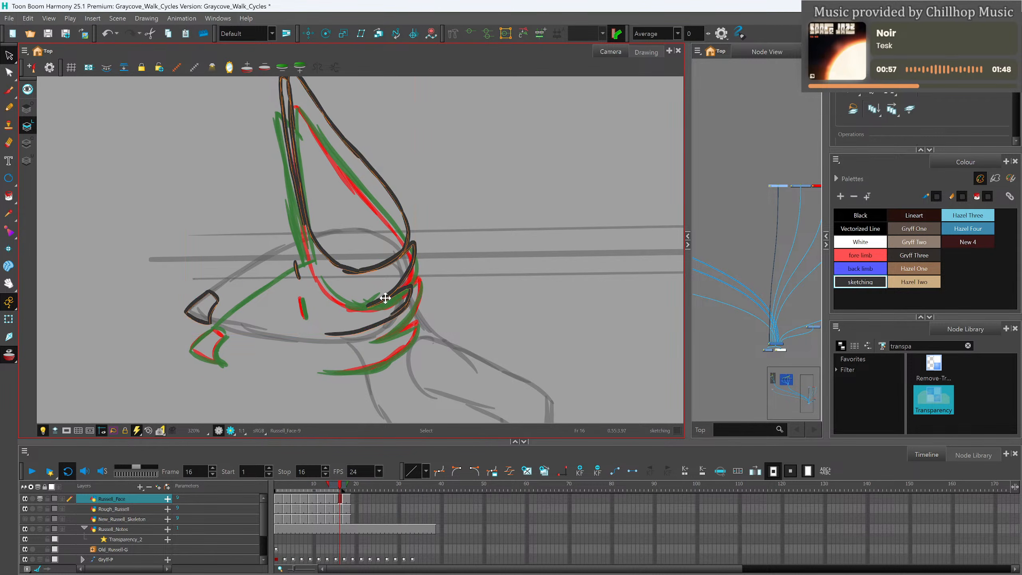
scroll(383, 249, down, 1)
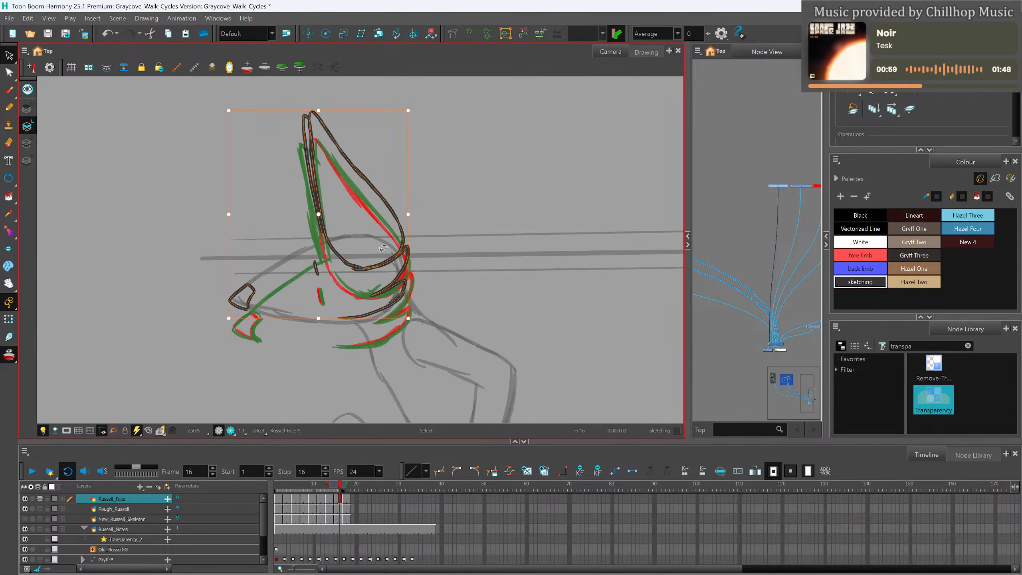
scroll(383, 249, down, 4)
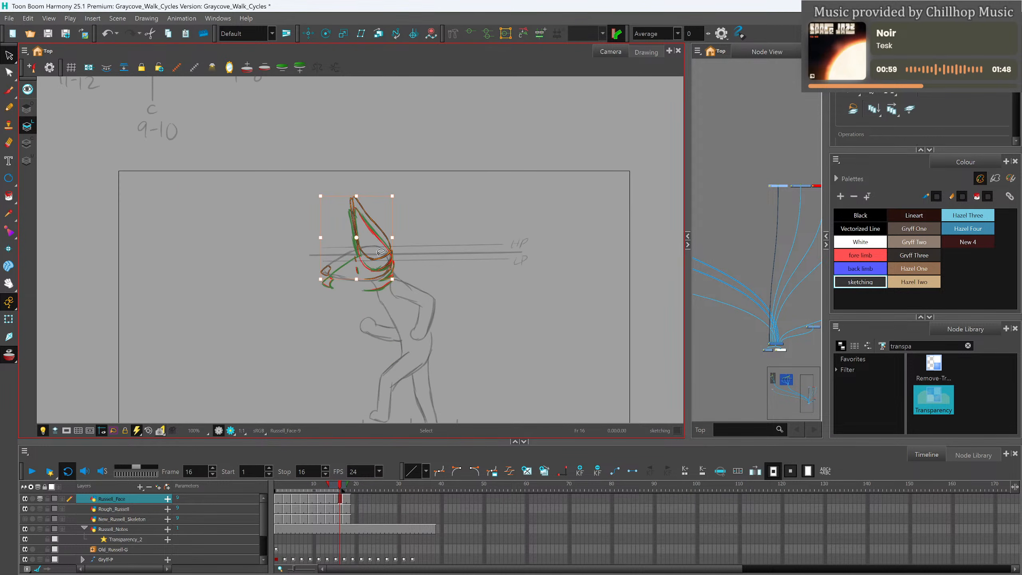
click(290, 328)
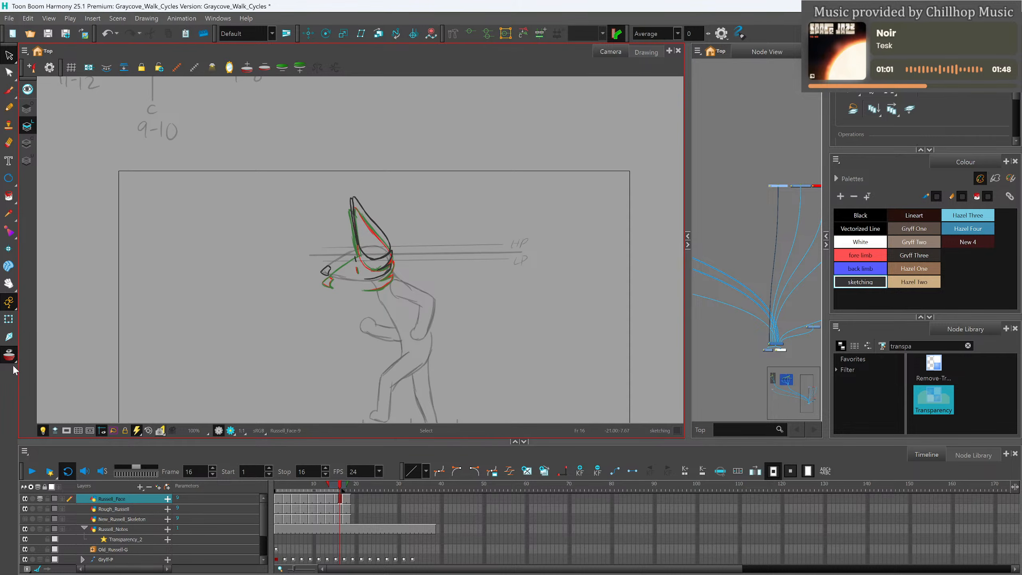
Turn off onion skinning, play the run cycle to review the finished face animation, and return to frame 1.
key(alt+o)
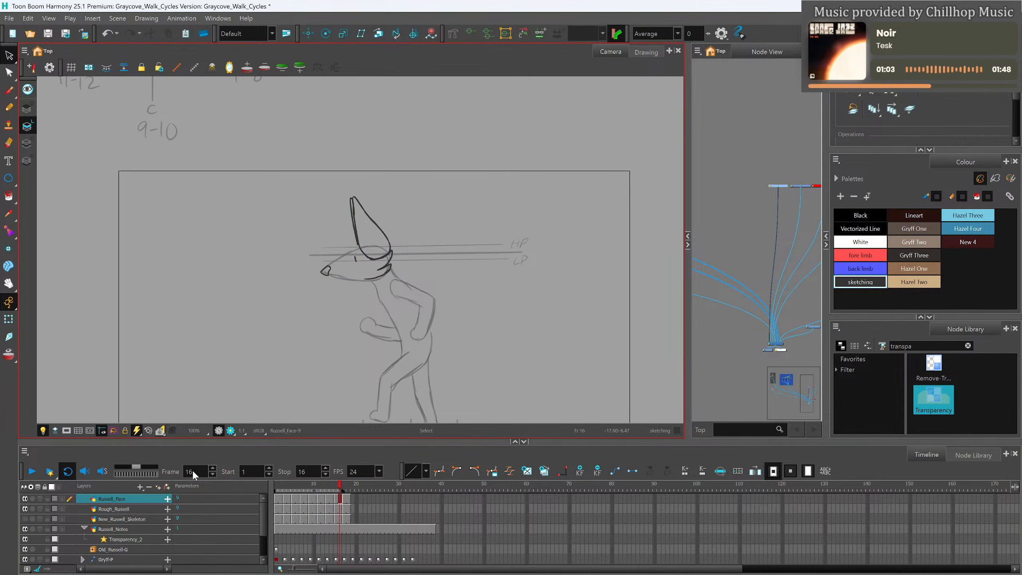
click(33, 471)
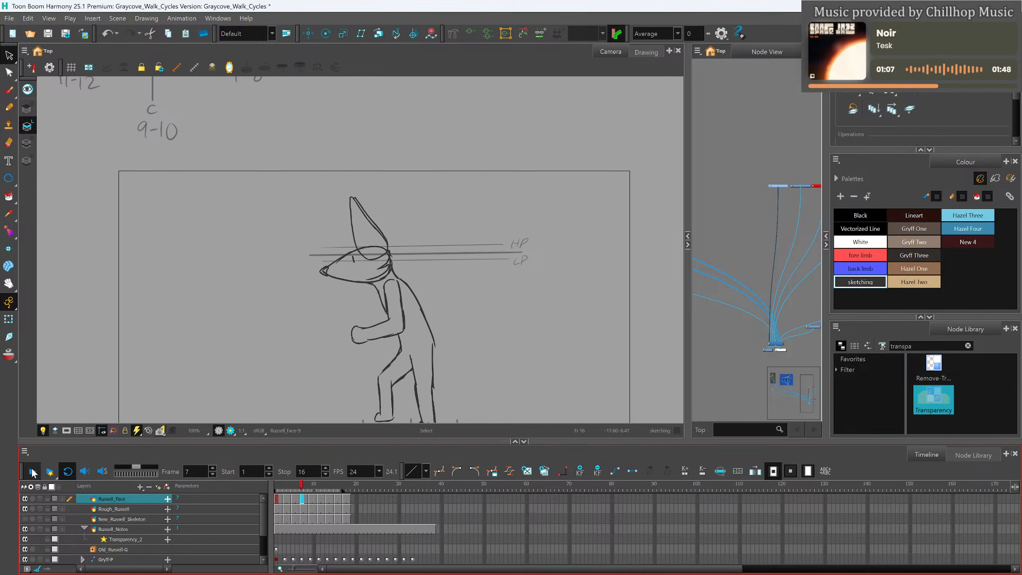
scroll(390, 174, down, 1)
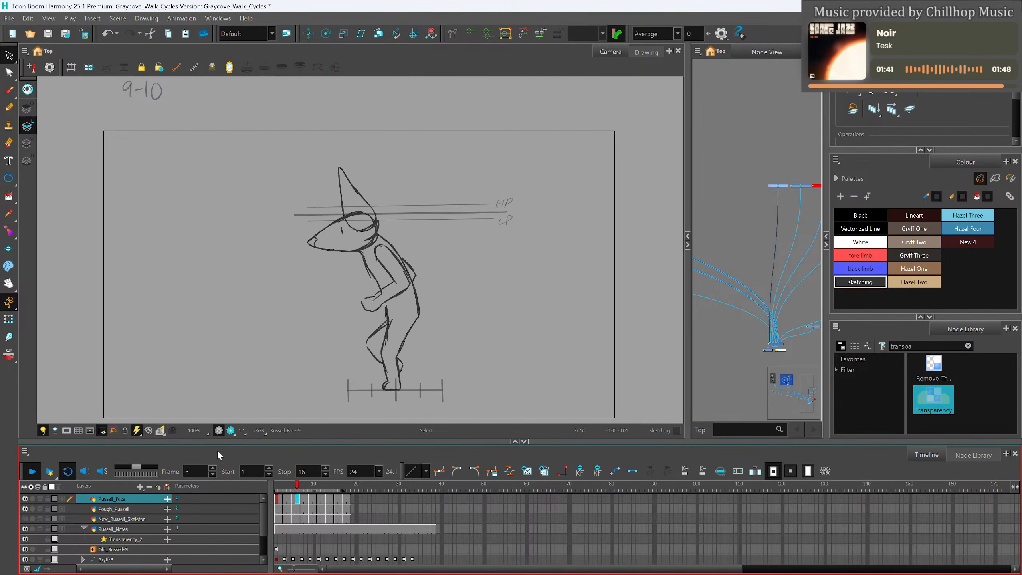
right_click(32, 469)
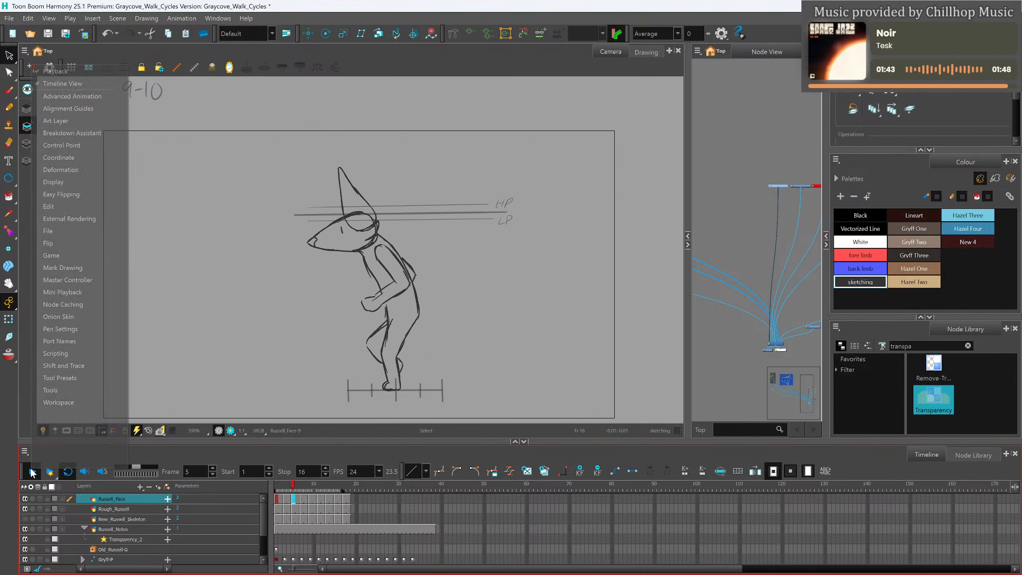
click(31, 471)
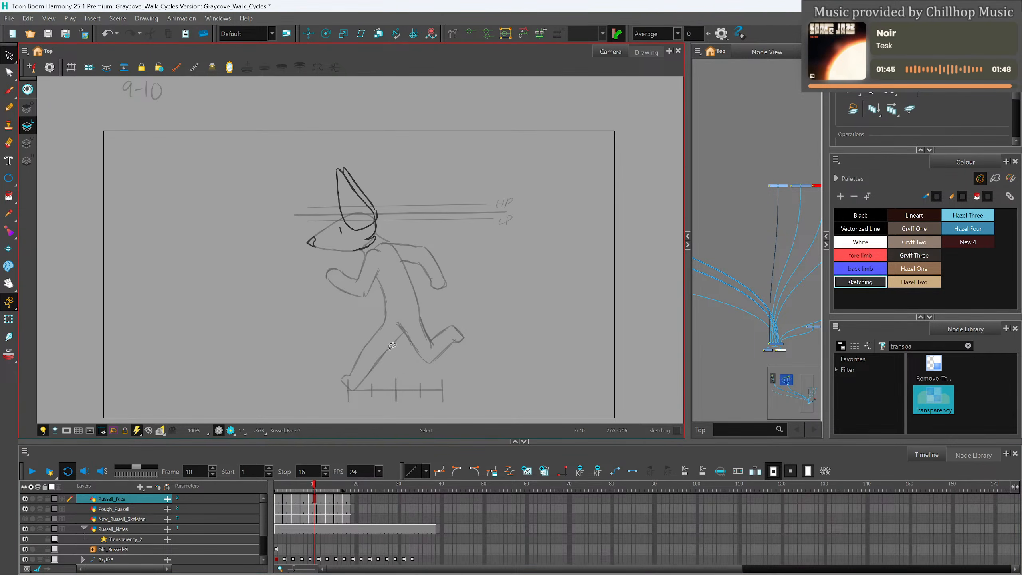
click(313, 469)
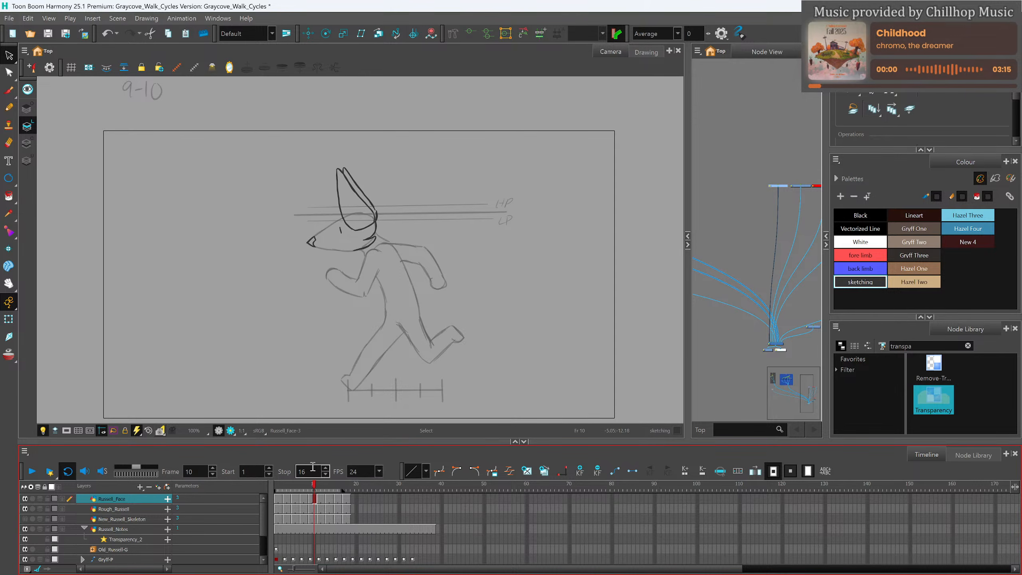
drag(323, 481, 275, 499)
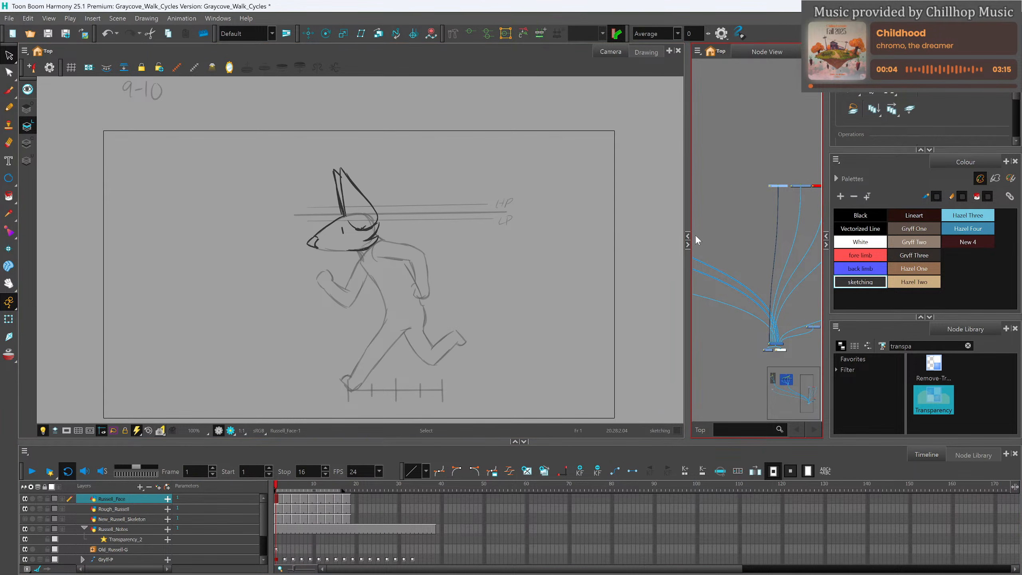
Add a new vector drawing layer named Russell Tail.
click(737, 193)
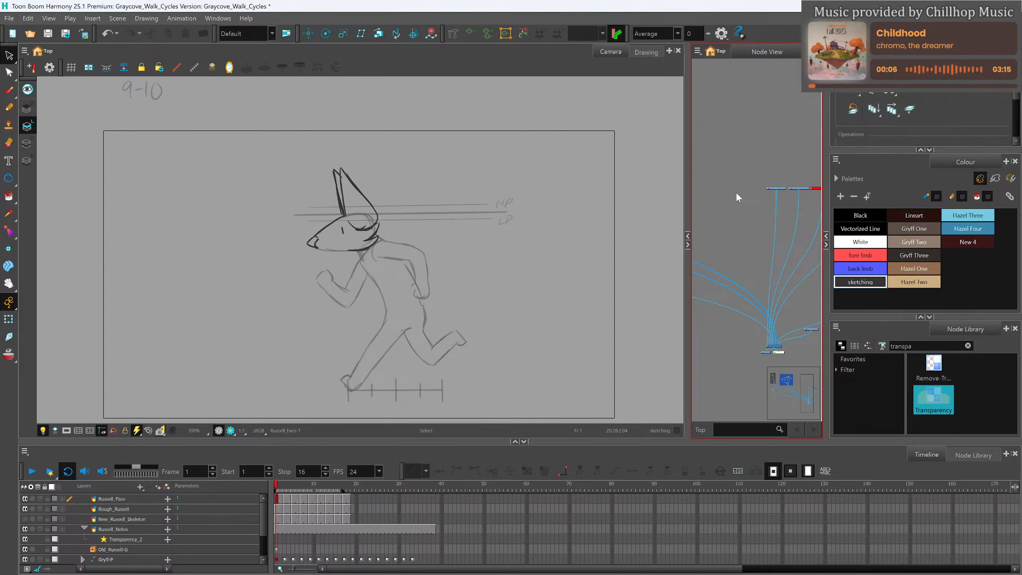
key(ctrl+r)
text(t)
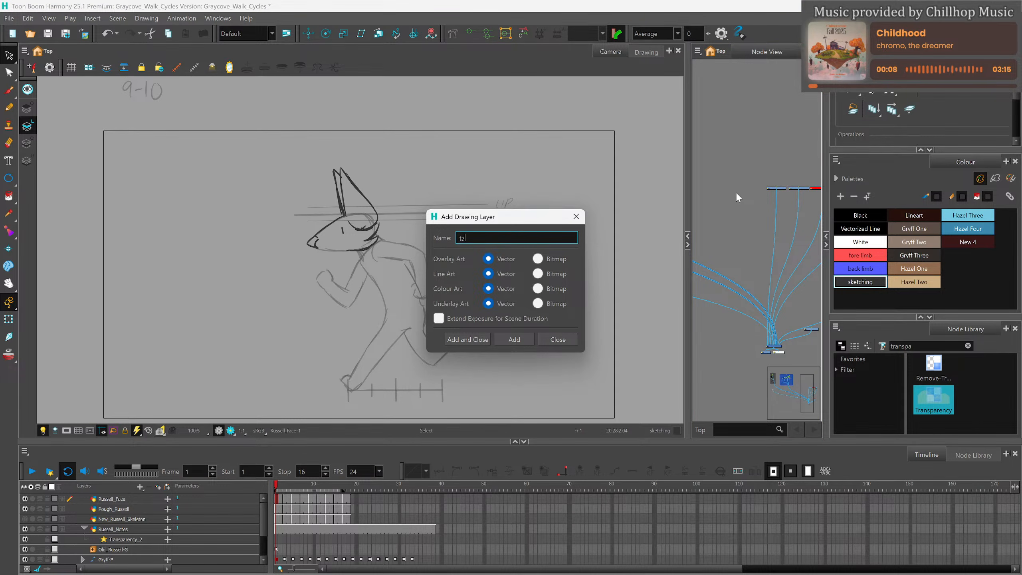
key(BackSpace)
text(Russell Tail)
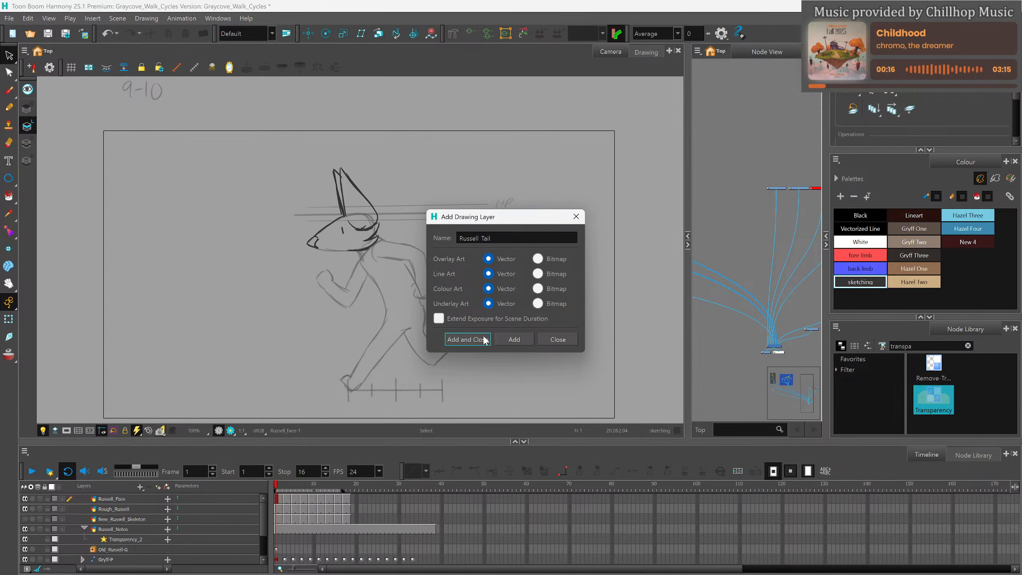
click(467, 339)
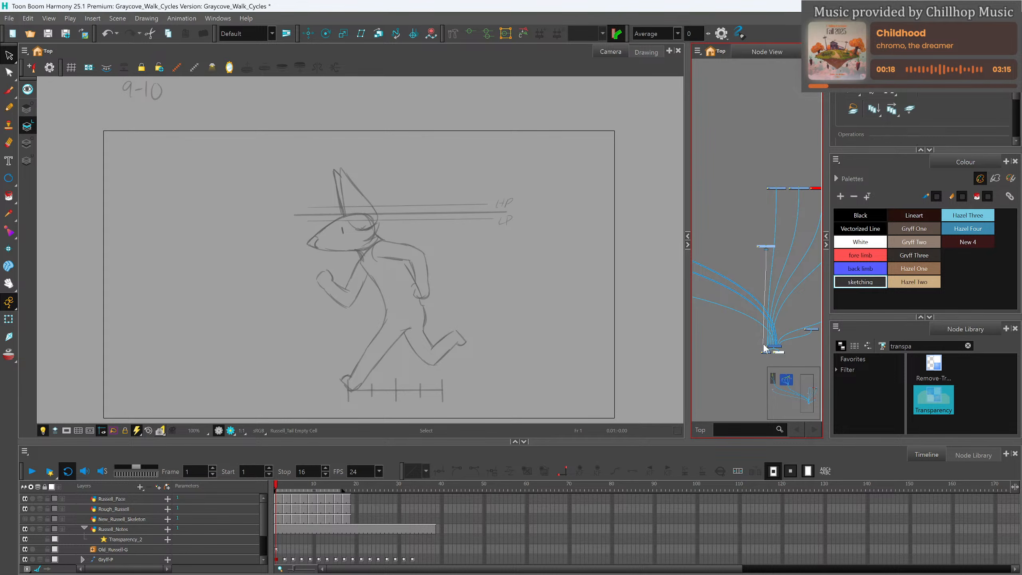
Line the new Russell_Tail node up beside the other drawing nodes and create an empty tail drawing on frames 1–2.
drag(766, 247, 757, 186)
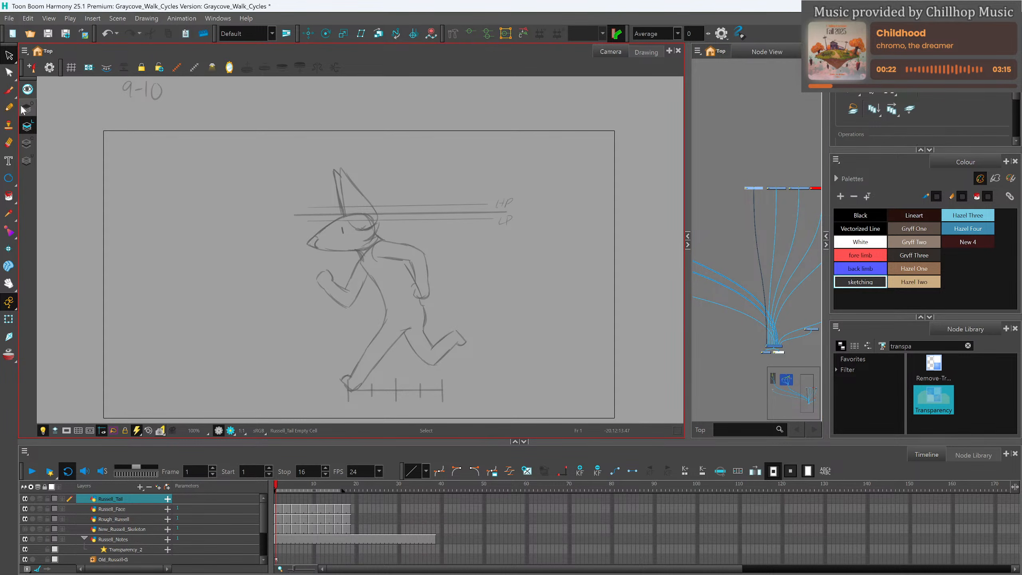
click(8, 107)
scroll(439, 326, up, 1)
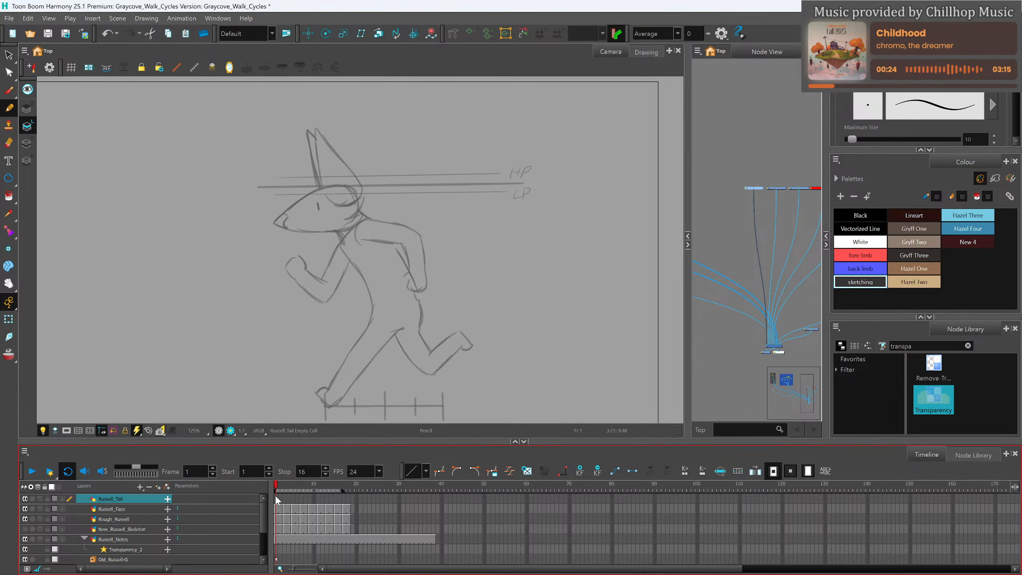
click(276, 498)
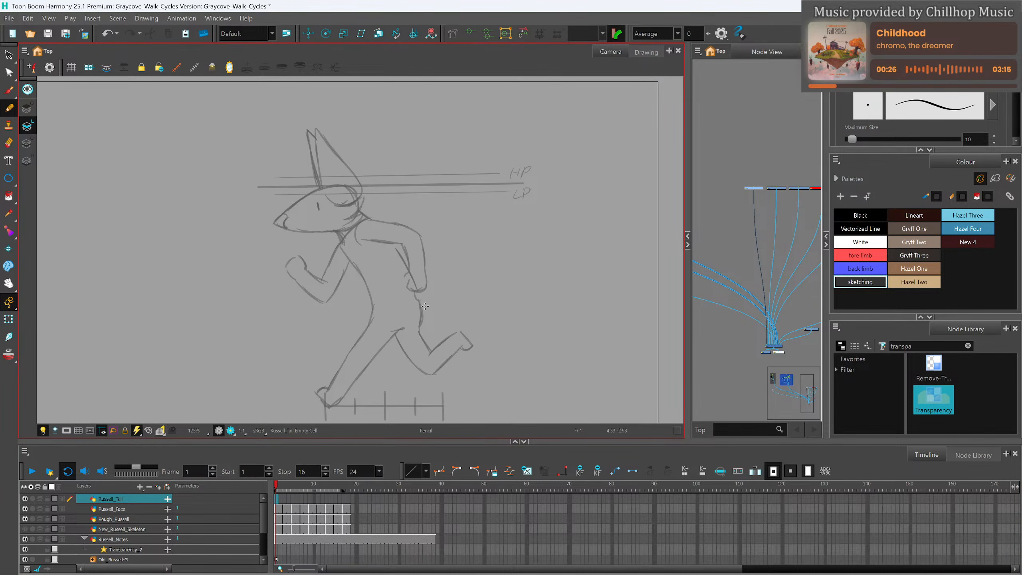
click(527, 471)
Sketch a long bushy tail behind the hips on frames 1–2, with an arched upper edge and a pointed, upturned tip.
drag(412, 307, 448, 296)
key(ctrl+z)
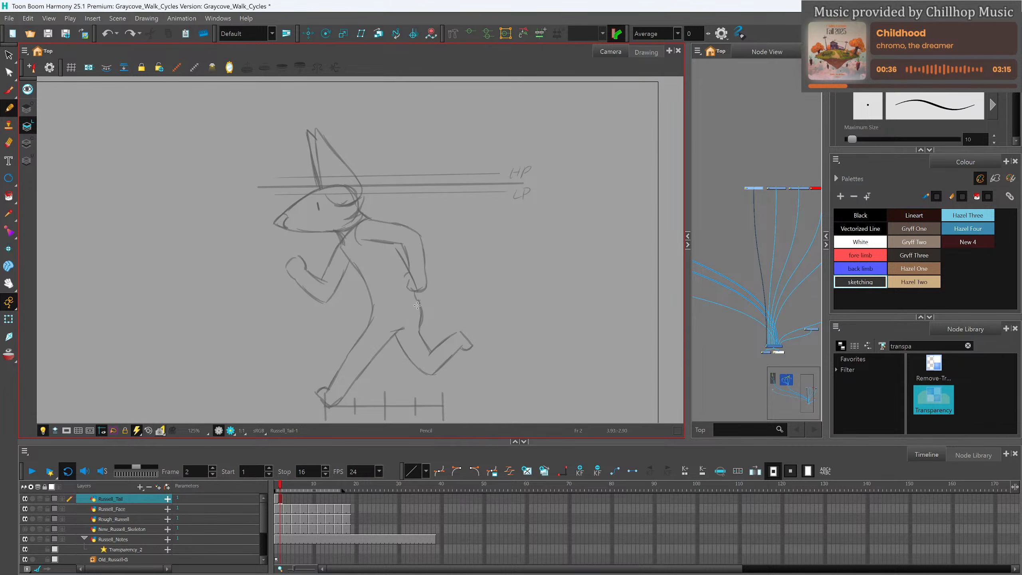
drag(406, 310, 474, 276)
mouse_move(409, 311)
mouse_down()
mouse_move(515, 273)
mouse_move(599, 299)
mouse_move(628, 291)
mouse_move(583, 321)
mouse_up()
mouse_move(411, 320)
mouse_down()
mouse_move(434, 331)
mouse_move(480, 334)
mouse_up()
mouse_move(416, 323)
mouse_down()
mouse_move(495, 337)
mouse_move(605, 314)
mouse_up()
key(ctrl+z)
key(ctrl+z)
key(ctrl+z)
key(ctrl+z)
mouse_move(412, 326)
mouse_down()
mouse_move(431, 335)
mouse_move(541, 327)
mouse_move(592, 322)
mouse_move(610, 308)
mouse_move(579, 317)
mouse_up()
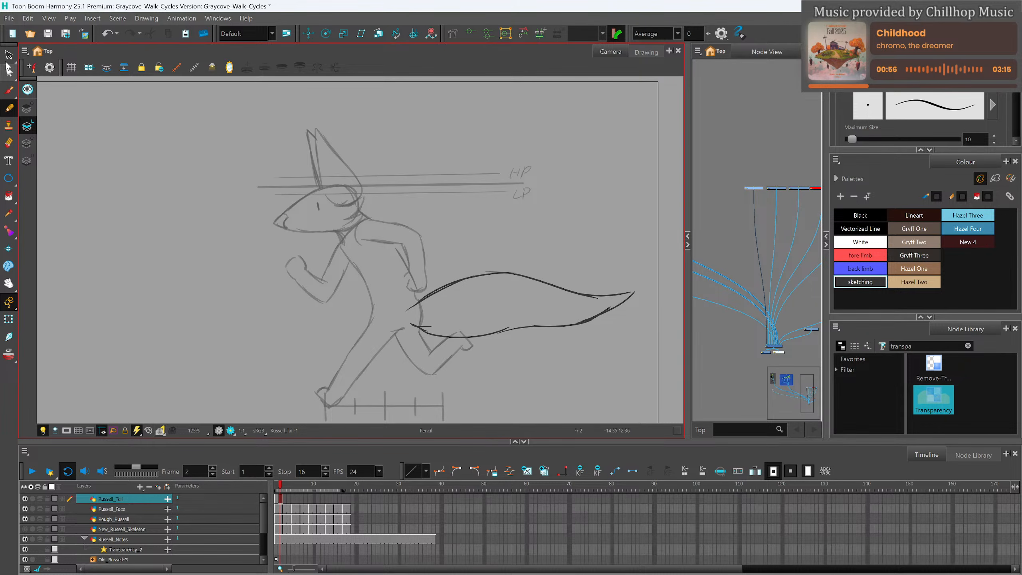
Select the whole frame 1–2 tail, shorten it toward the body, and nudge it into place on the hips.
key(alt+s)
click(549, 322)
mouse_move(610, 266)
mouse_down()
mouse_move(394, 316)
mouse_move(572, 224)
mouse_up()
mouse_move(521, 336)
mouse_down()
mouse_move(521, 346)
mouse_move(538, 330)
mouse_up()
drag(635, 307, 605, 307)
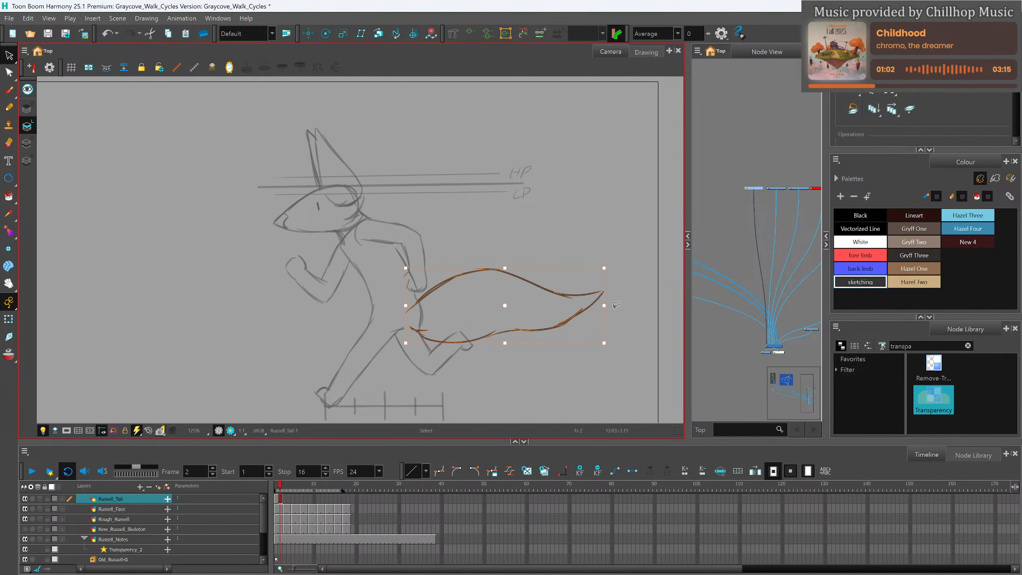
drag(426, 298, 426, 296)
click(519, 373)
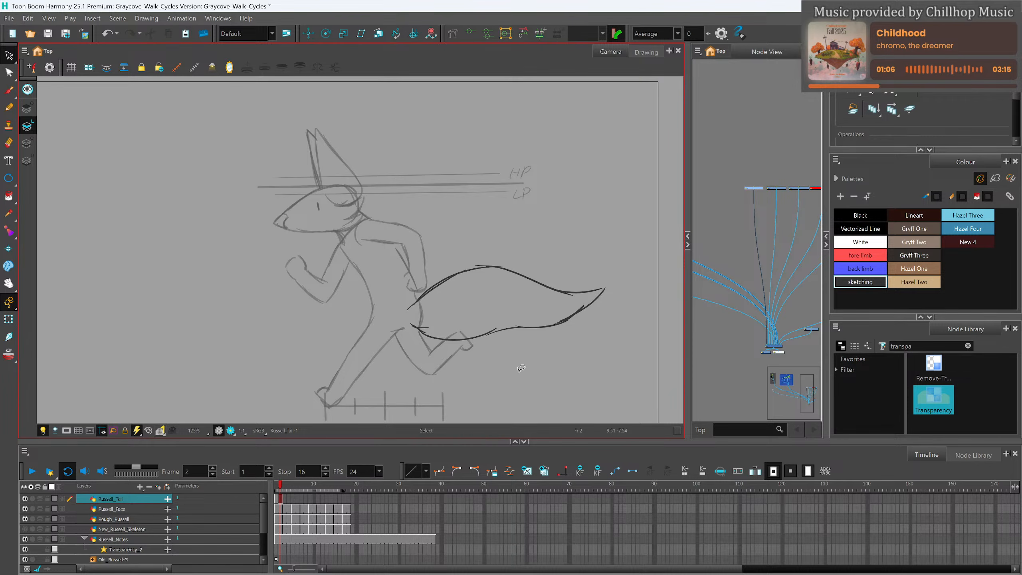
scroll(441, 340, down, 5)
scroll(442, 341, up, 4)
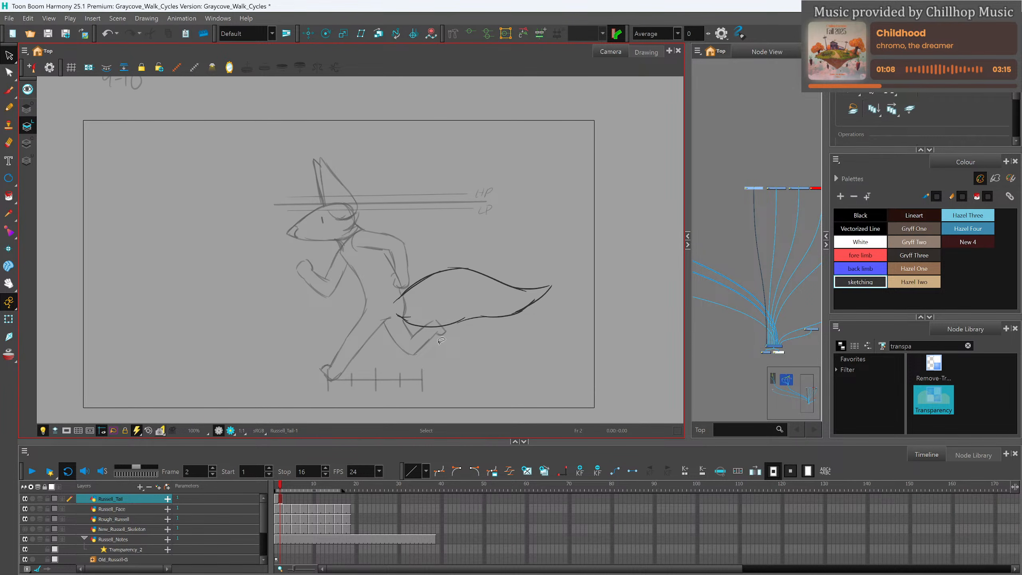
Compare the poses along the run cycle and create an empty Russell_Tail drawing on frames 5–6.
mouse_move(279, 482)
mouse_down()
mouse_move(360, 487)
mouse_move(280, 504)
mouse_up()
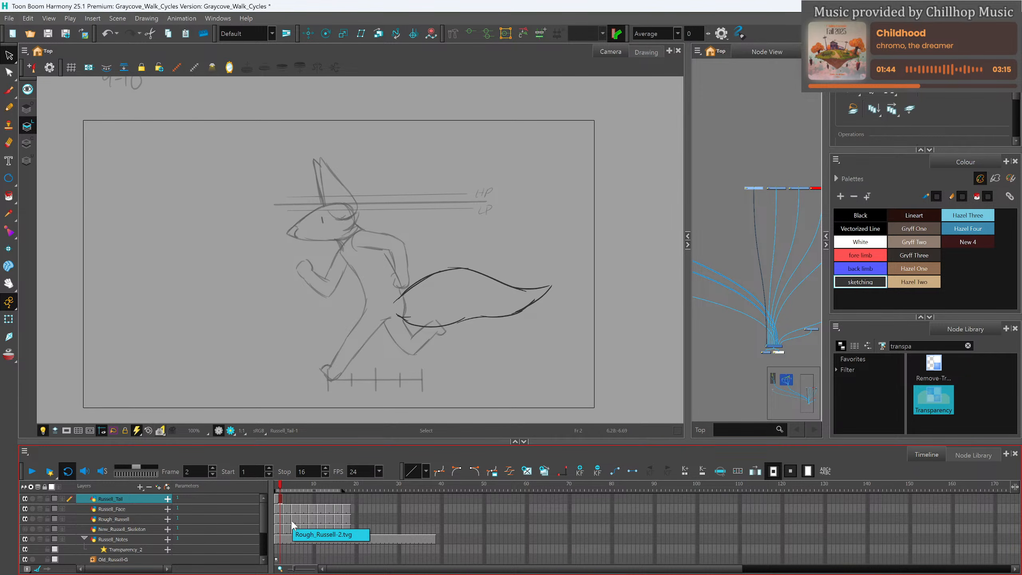
click(286, 499)
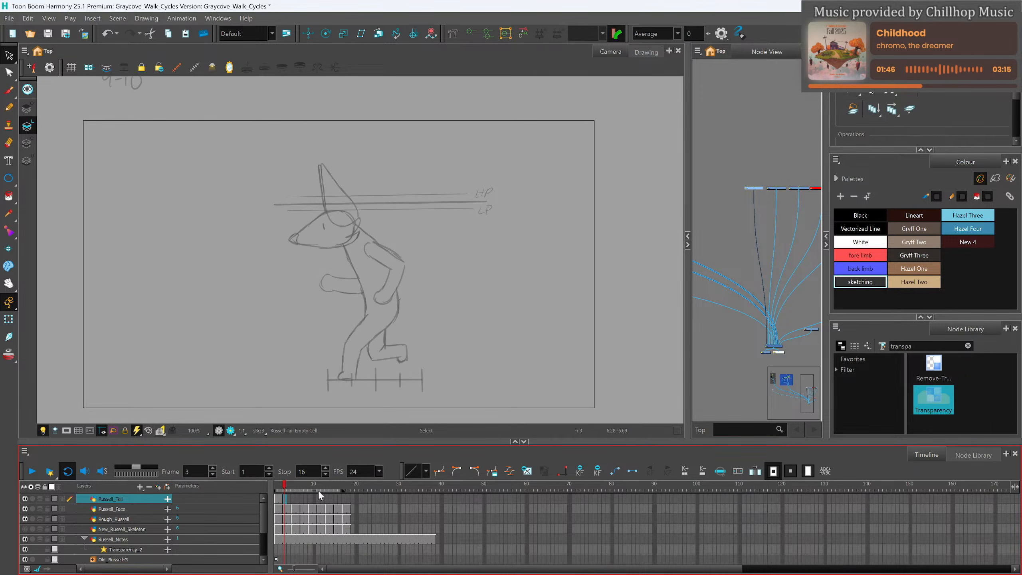
click(278, 498)
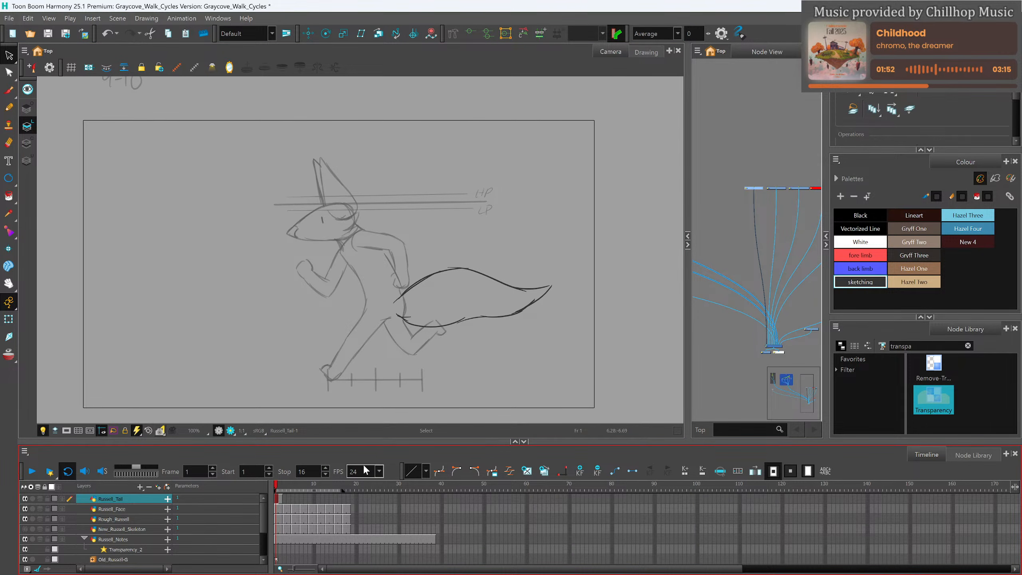
drag(284, 487, 277, 518)
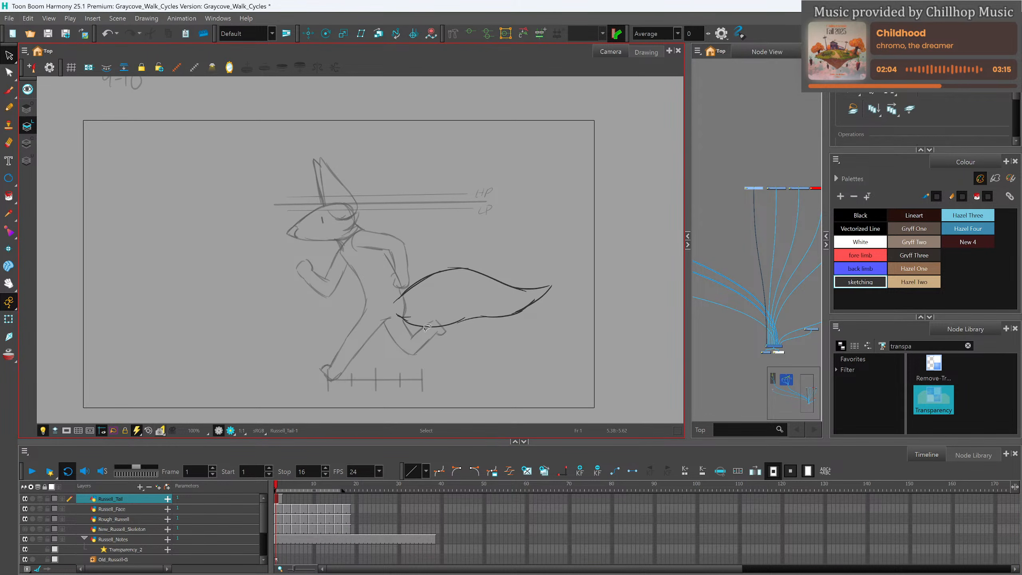
click(304, 500)
click(309, 498)
click(294, 497)
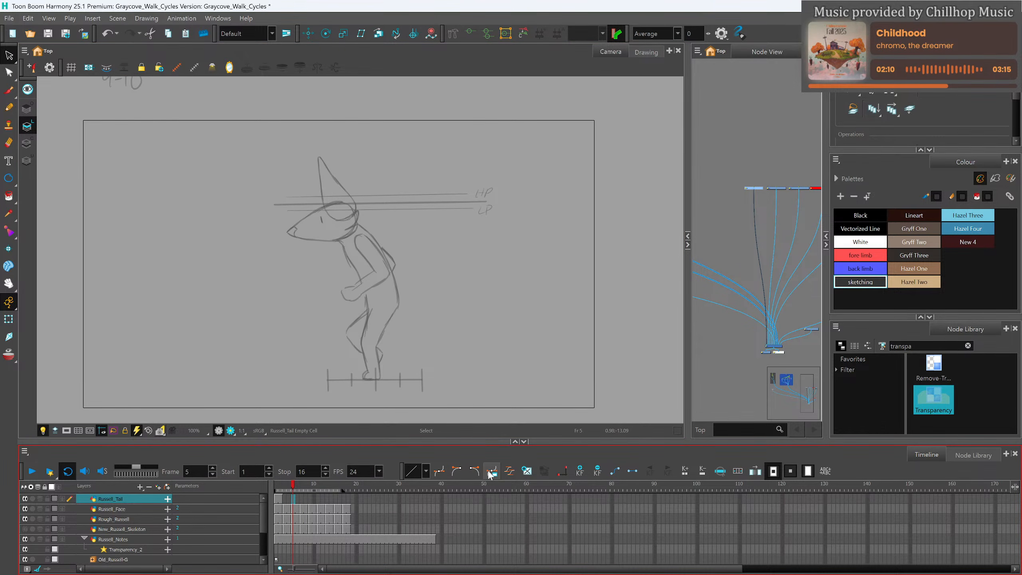
click(298, 499)
click(295, 496)
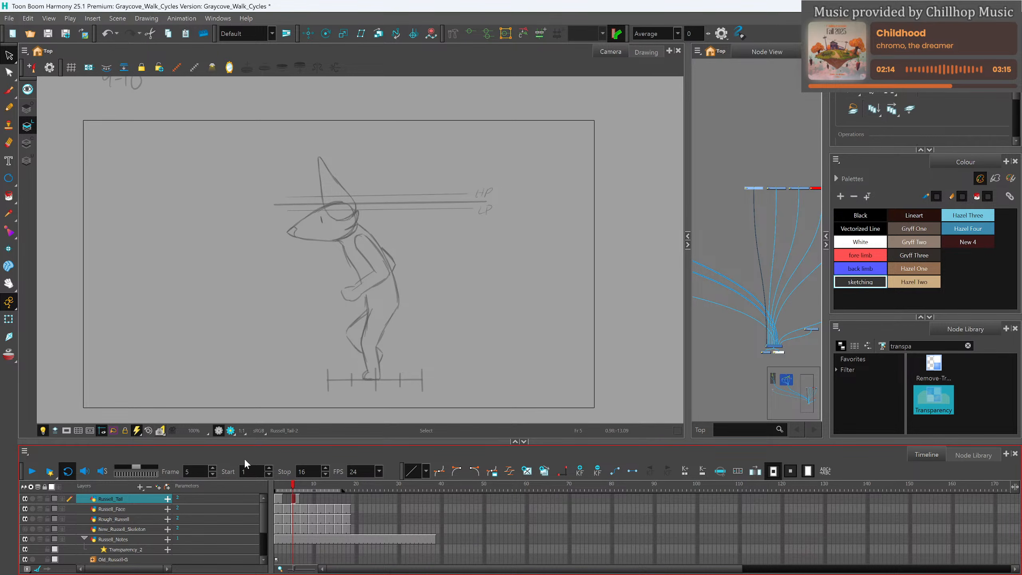
Turn on onion skinning and sketch the frame 5–6 tail with a flatter arch and a lower tip than the frame 1–2 tail.
key(alt+o)
click(9, 107)
drag(281, 485, 277, 486)
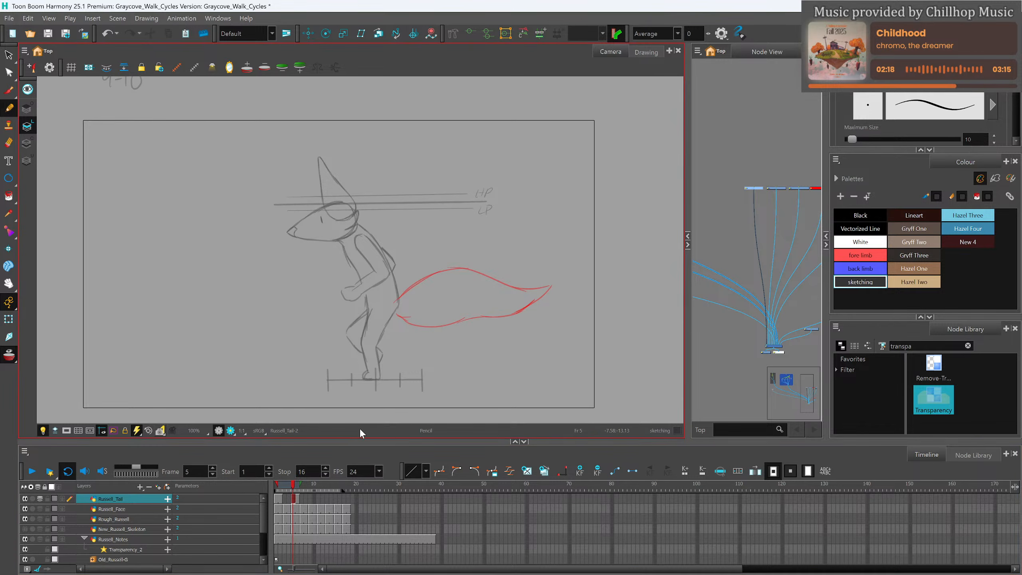
click(278, 496)
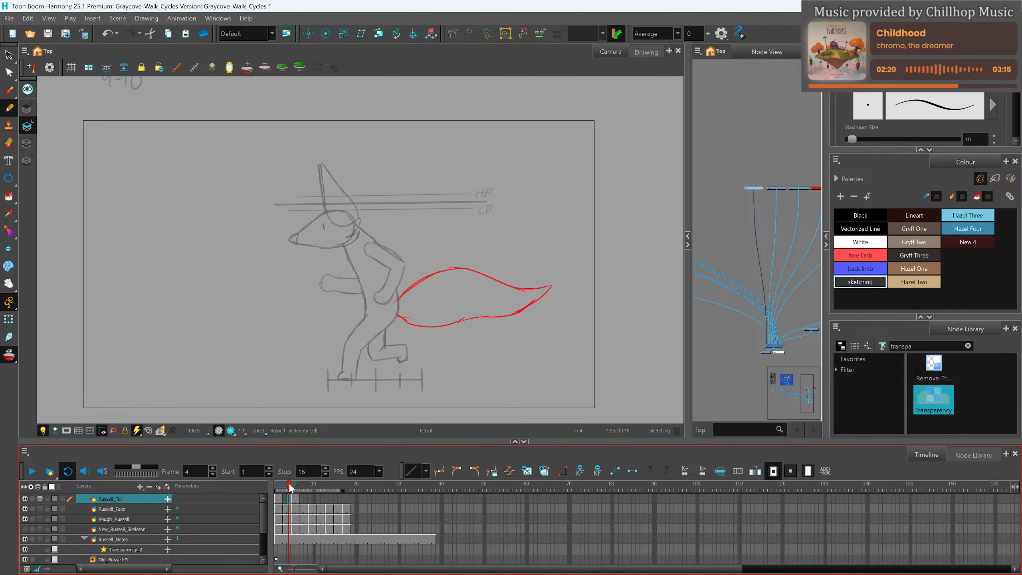
drag(281, 484, 294, 489)
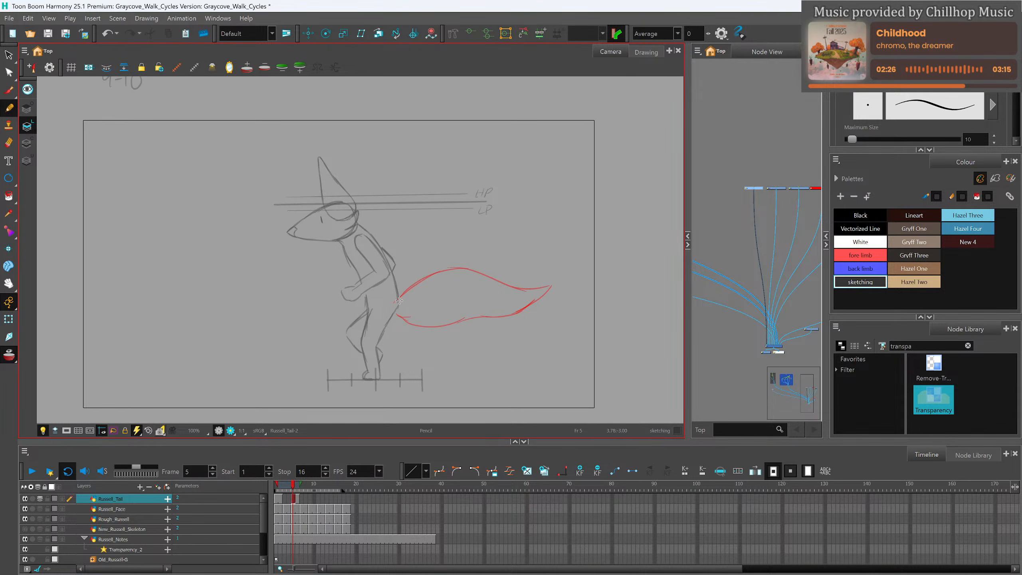
mouse_move(397, 301)
mouse_down()
mouse_move(456, 280)
mouse_move(550, 297)
mouse_up()
drag(395, 316, 442, 328)
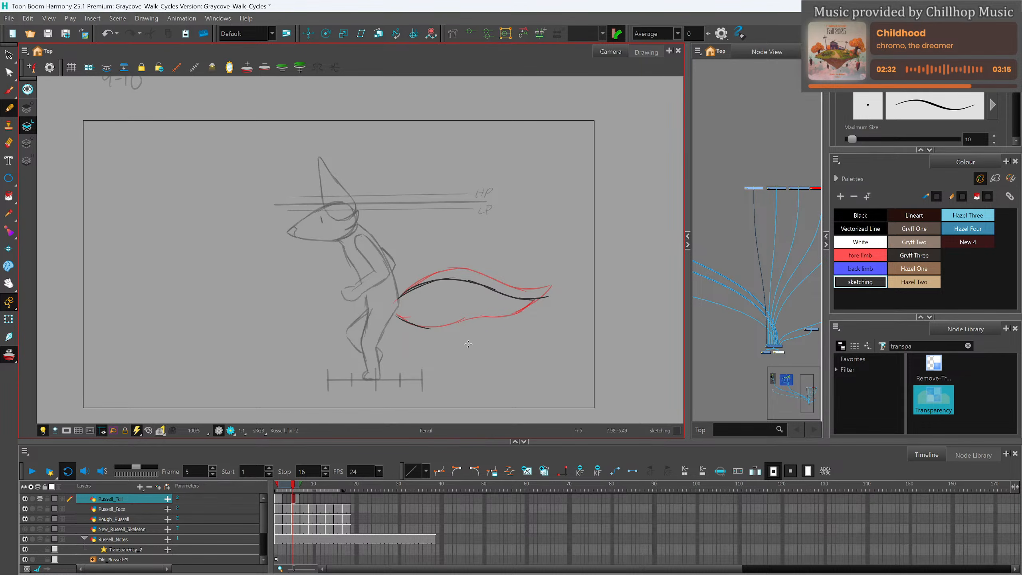
click(284, 491)
click(294, 488)
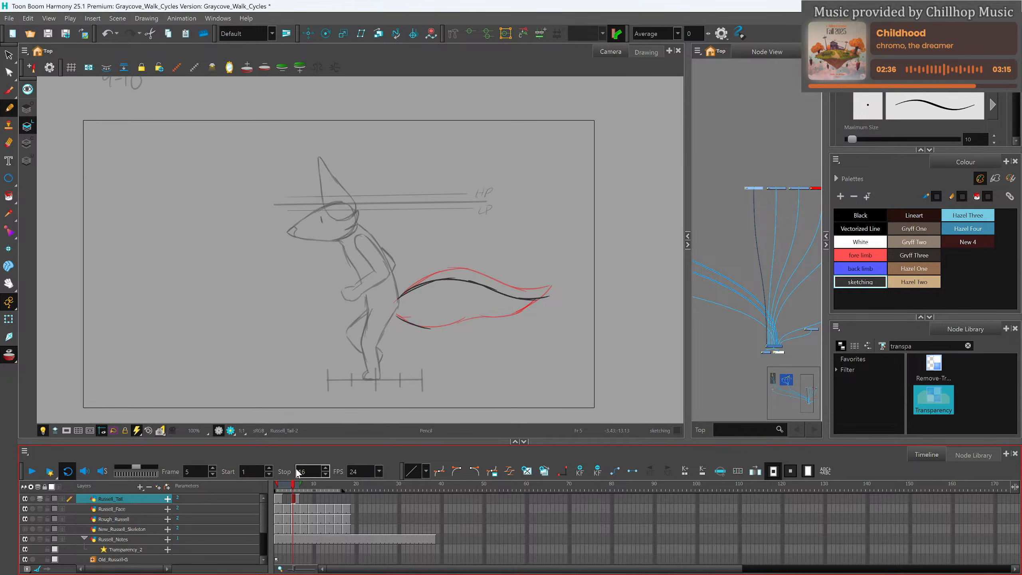
mouse_move(508, 295)
mouse_down()
mouse_move(544, 307)
mouse_move(494, 290)
mouse_move(548, 314)
mouse_move(424, 331)
mouse_move(531, 308)
mouse_up()
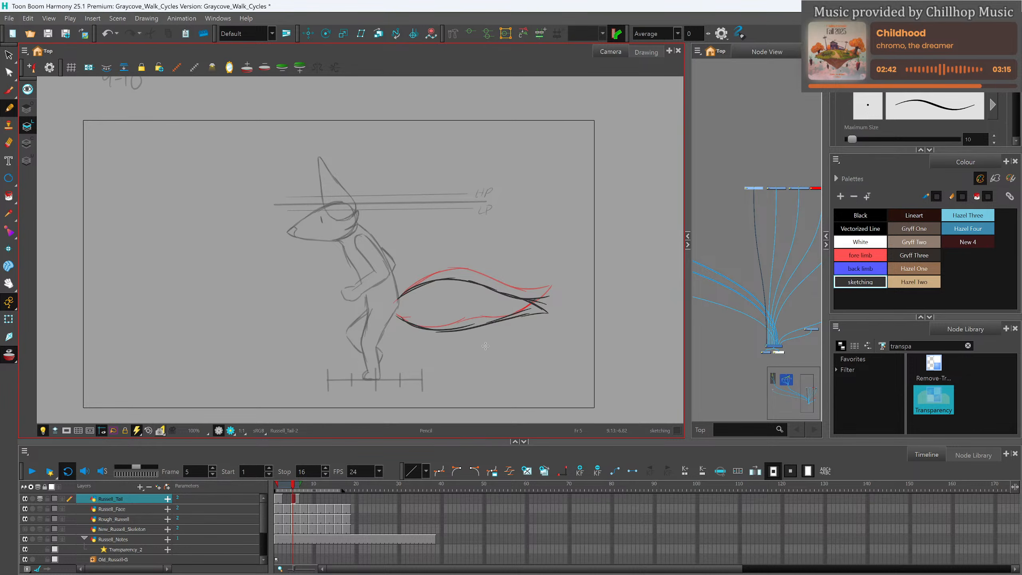
Create an empty tail drawing on frames 9–10 and try the first stroke of the tail's upper edge.
drag(293, 486, 310, 511)
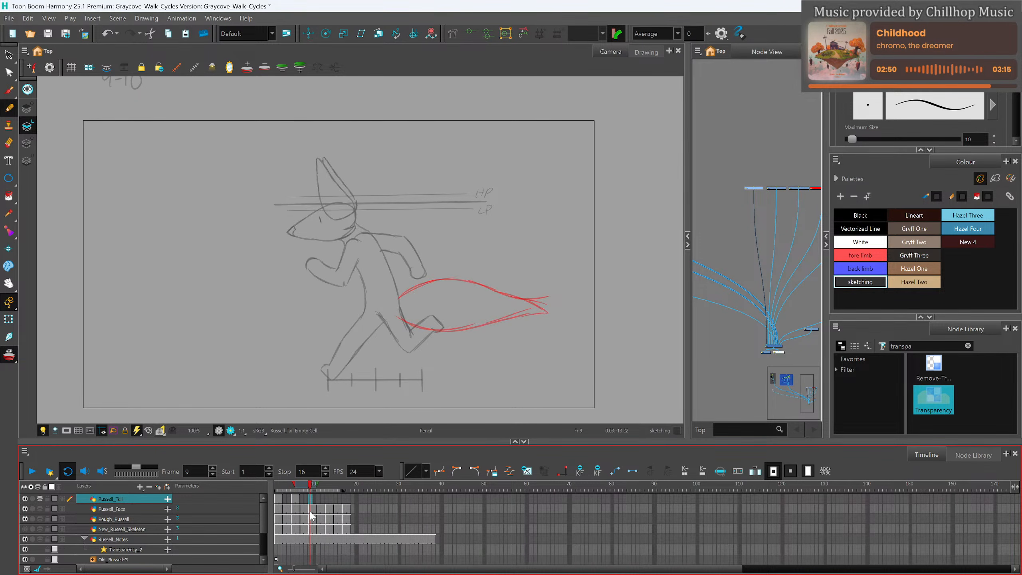
click(315, 499)
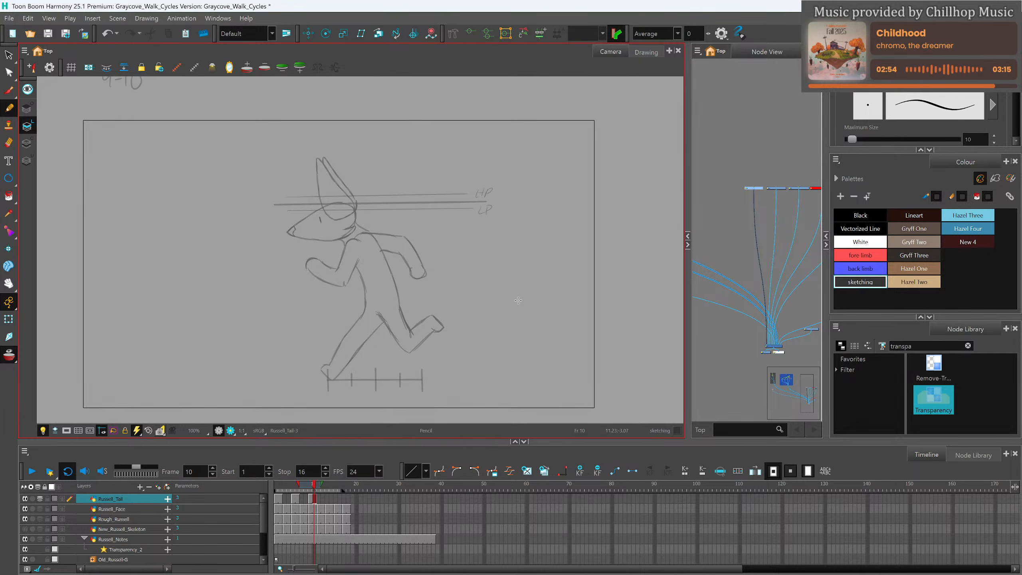
click(310, 499)
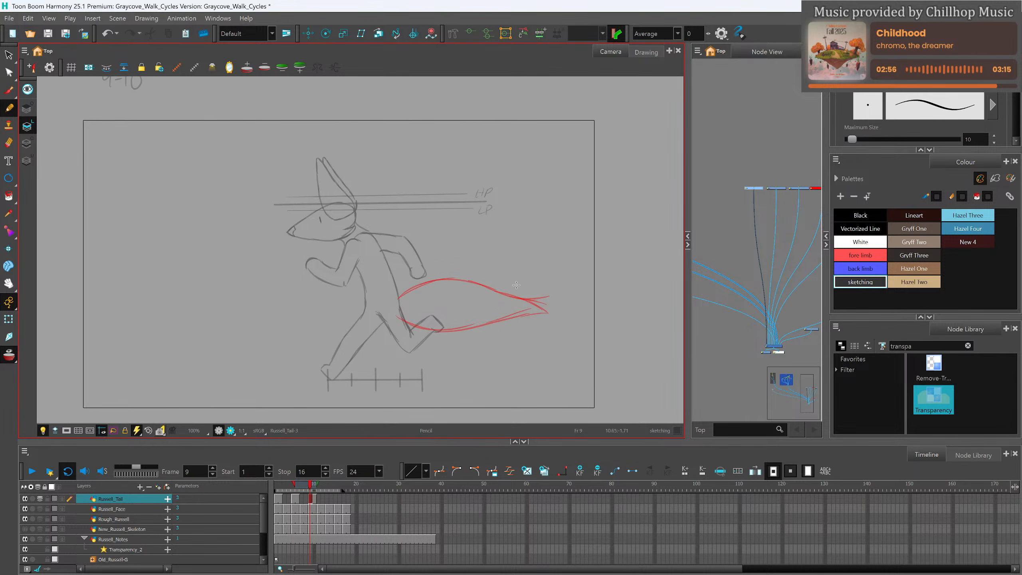
drag(399, 297, 437, 284)
key(ctrl+z)
Remove the frame 9–10 tail drawing and delete the tail outline from the frame 1–2 drawing.
click(279, 497)
key(alt+s)
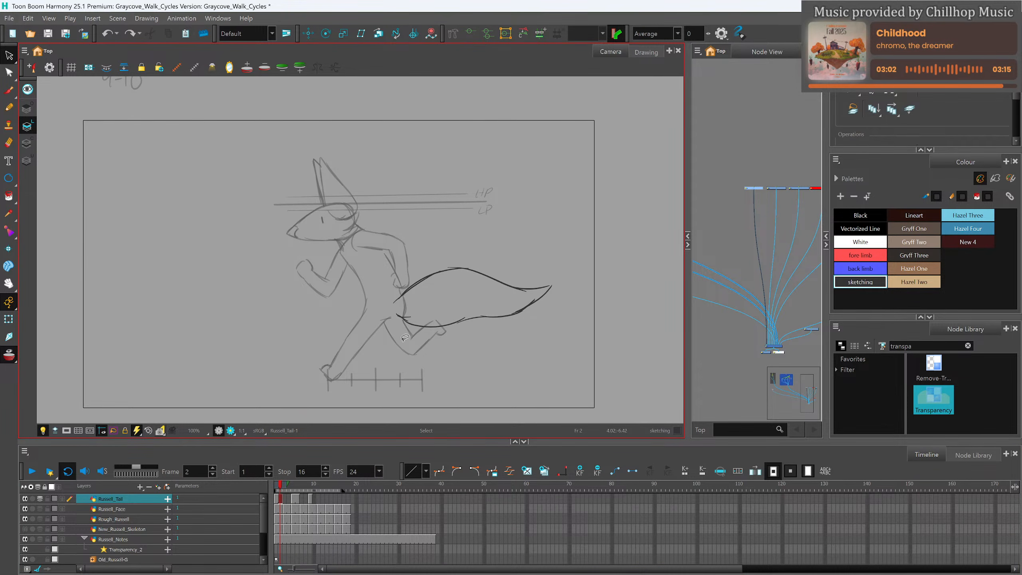
click(308, 495)
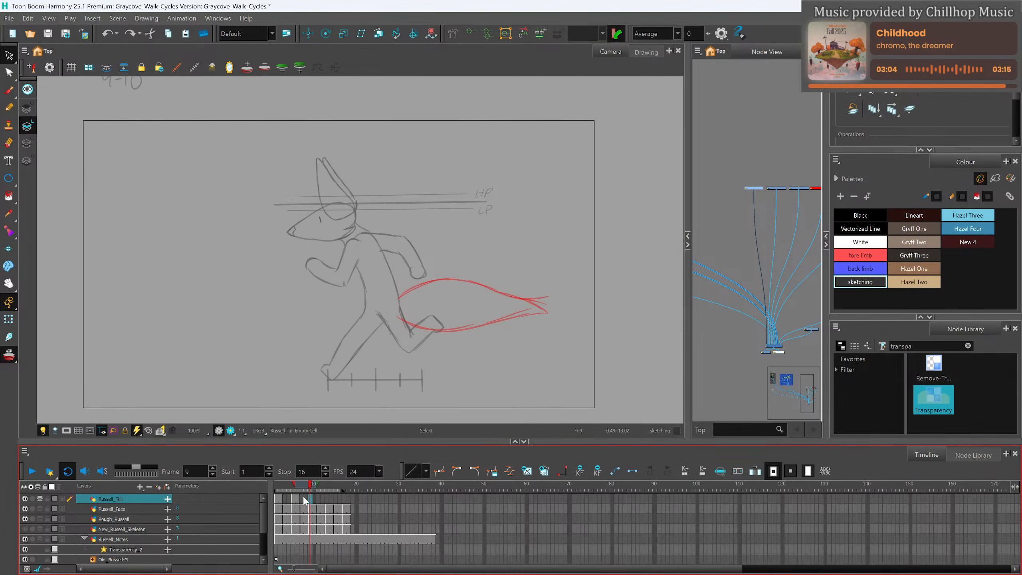
click(296, 496)
click(278, 497)
mouse_move(469, 250)
mouse_down()
mouse_move(513, 359)
mouse_move(519, 350)
mouse_up()
key(Delete)
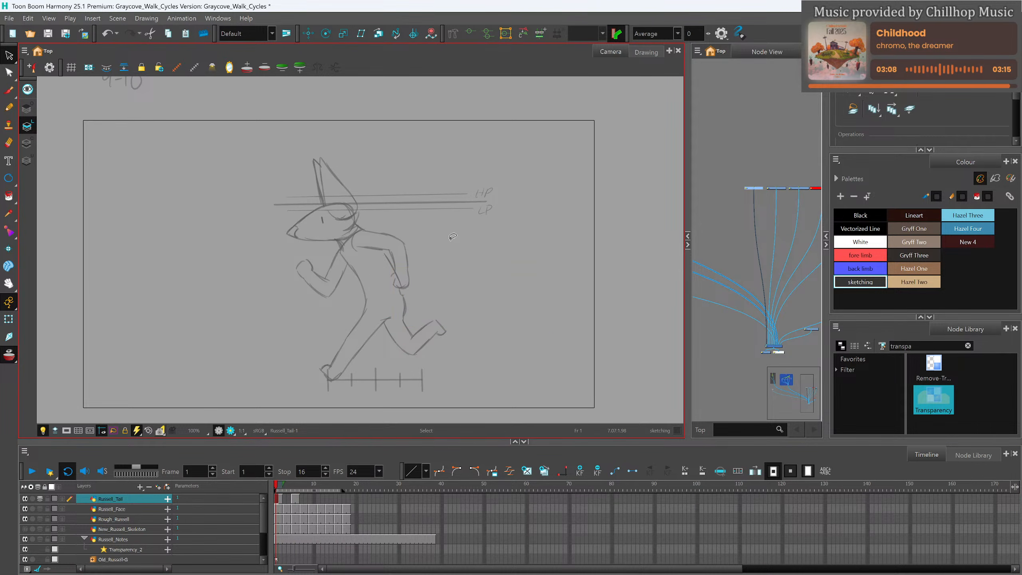
Redraw the frame 1–2 tail over the onion-skinned frame 5–6 tail, with its tip slightly higher.
click(9, 107)
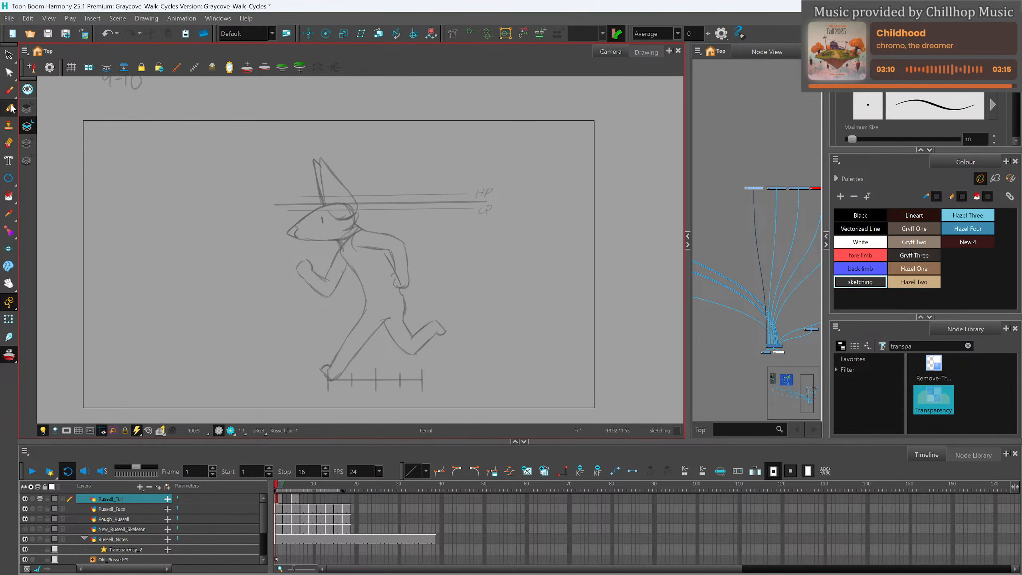
key(period)
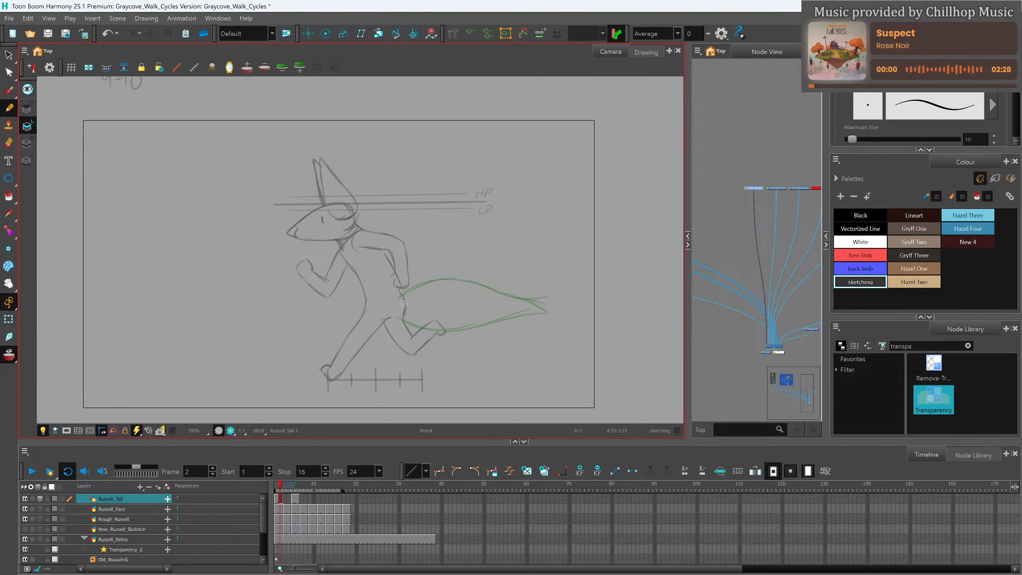
mouse_move(287, 487)
mouse_down()
mouse_move(350, 487)
mouse_move(276, 505)
mouse_up()
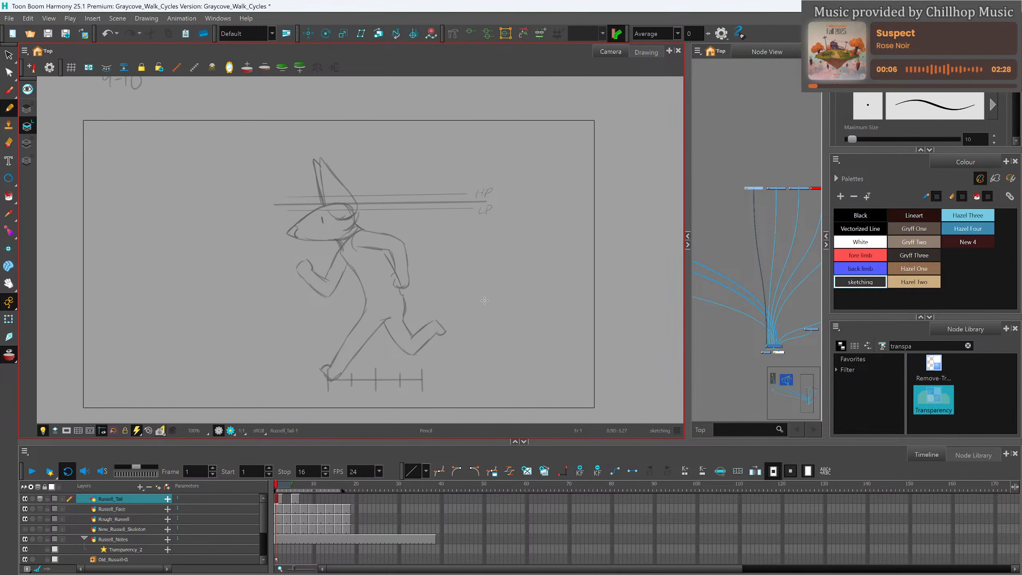
key(period)
mouse_move(399, 298)
mouse_down()
mouse_move(431, 282)
mouse_move(469, 284)
mouse_move(447, 279)
mouse_move(500, 283)
mouse_up()
key(ctrl+z)
mouse_move(408, 292)
mouse_down()
mouse_move(485, 282)
mouse_move(543, 290)
mouse_move(508, 317)
mouse_move(468, 326)
mouse_up()
mouse_move(397, 314)
mouse_down()
mouse_move(449, 330)
mouse_move(521, 307)
mouse_up()
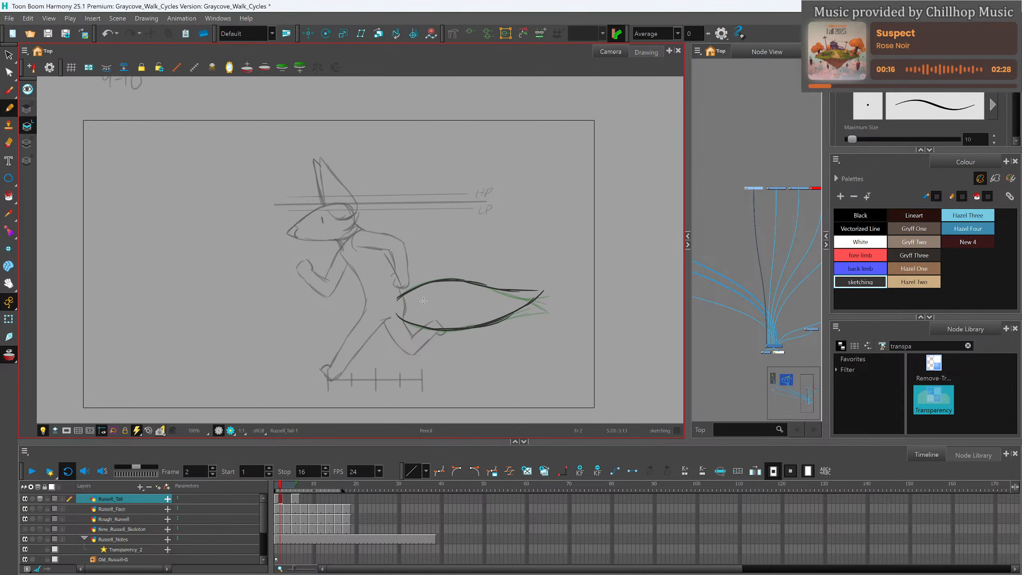
Create an empty Russell_Tail drawing at frame 9, save the scene, and hold the drawing through frame 10.
drag(279, 483, 311, 508)
click(526, 471)
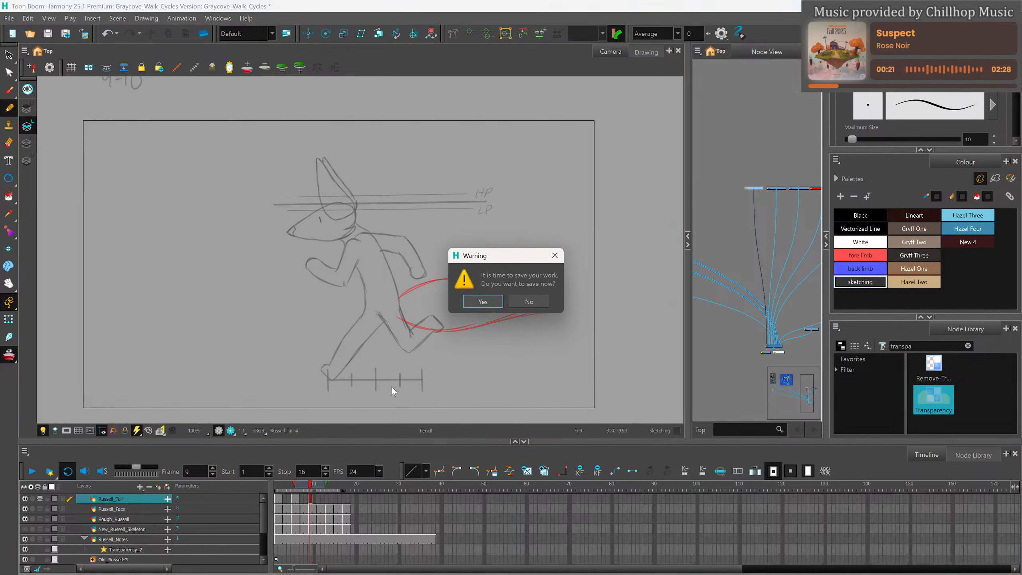
click(488, 303)
key(period)
key(F5)
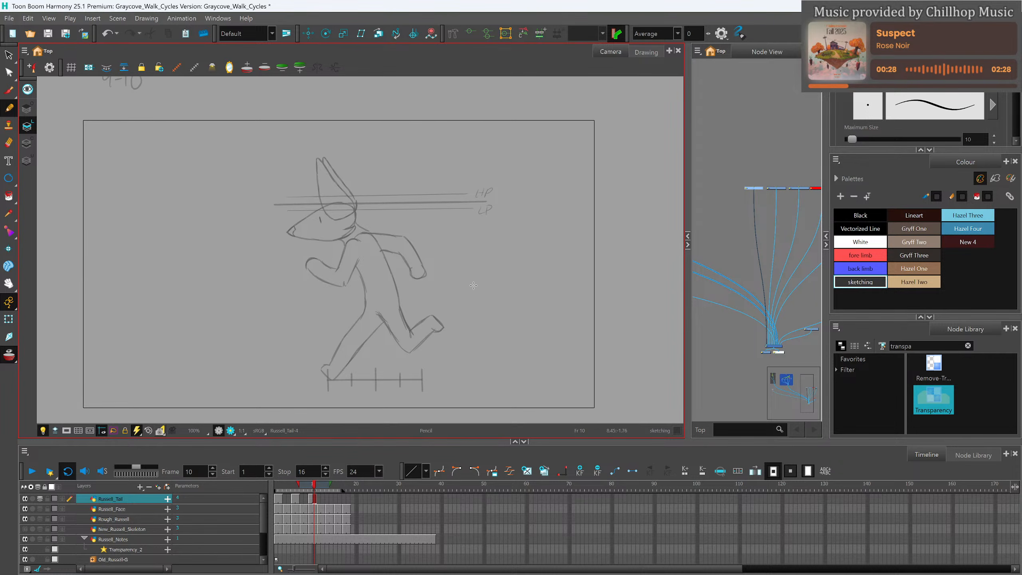
key(comma)
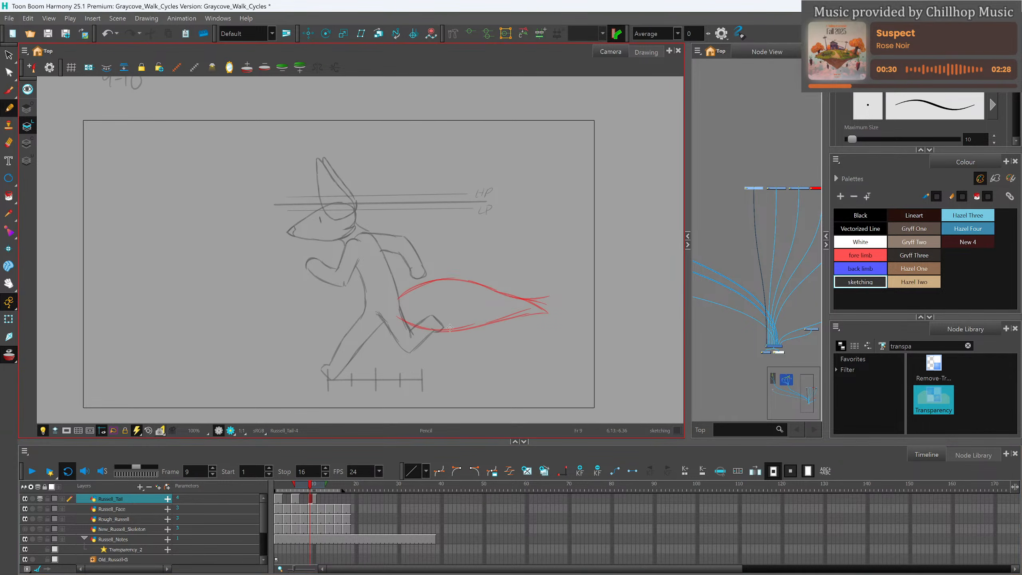
Draw the fox's pointed tail outline on frames 9–10 of the Russell_Tail layer, with upper and lower curves meeting at an upturned tip.
mouse_move(309, 489)
mouse_down()
mouse_move(280, 495)
mouse_move(314, 498)
mouse_up()
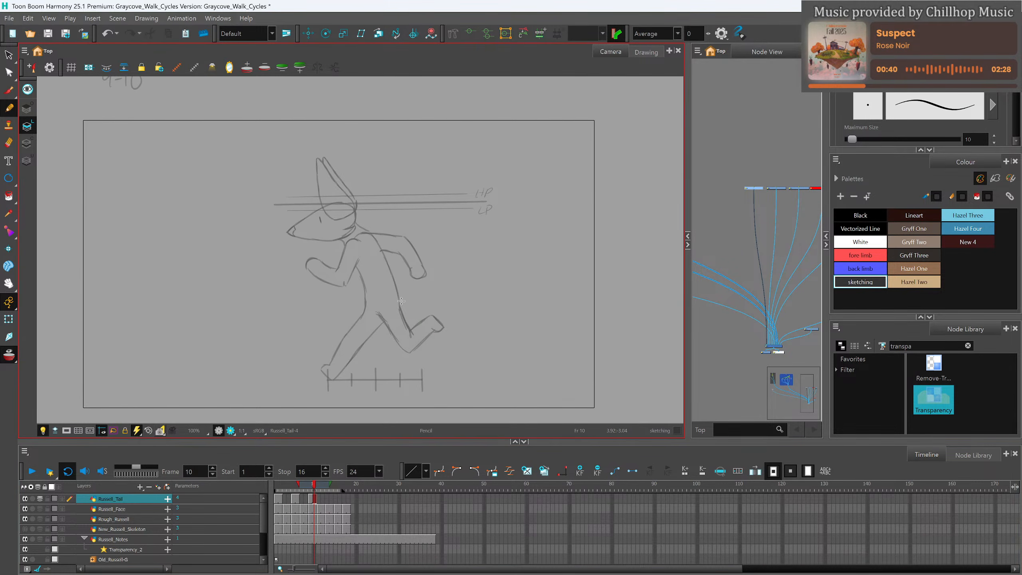
click(311, 489)
mouse_move(397, 299)
mouse_down()
mouse_move(447, 279)
mouse_move(542, 291)
mouse_move(489, 321)
mouse_up()
mouse_move(401, 319)
mouse_down()
mouse_move(467, 328)
mouse_move(510, 312)
mouse_move(504, 318)
mouse_up()
click(314, 471)
key(Return)
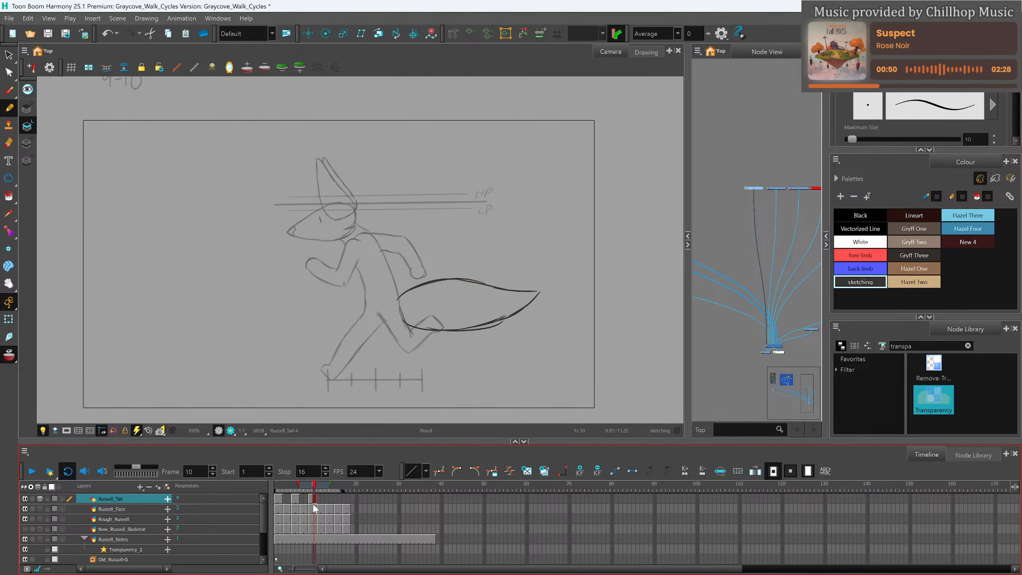
Copy the frame 5 tail drawing and paste it on frames 13 and 14 of the Russell_Tail layer.
click(327, 501)
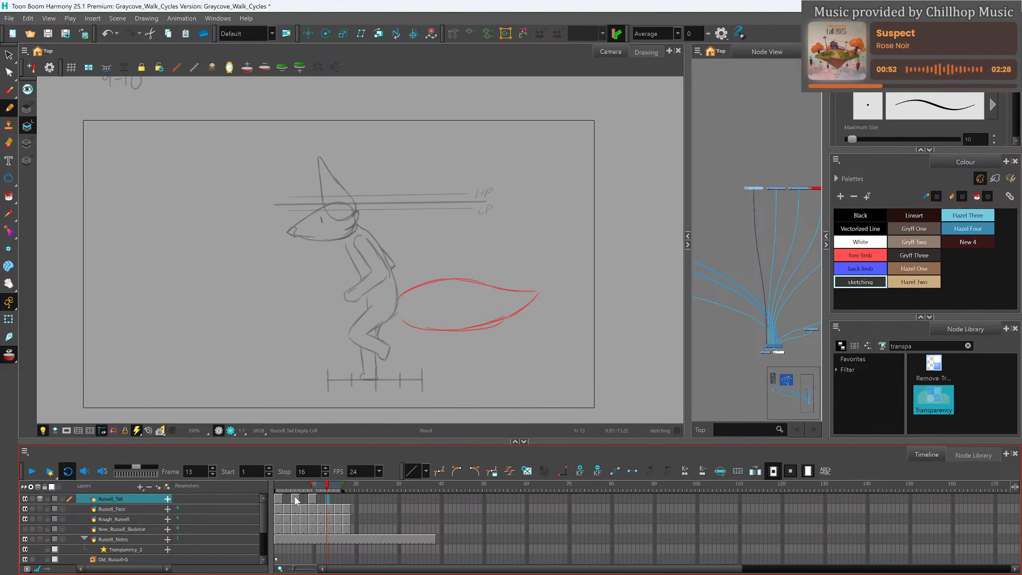
click(294, 498)
click(9, 55)
mouse_move(526, 268)
mouse_down()
mouse_move(564, 310)
mouse_move(509, 308)
mouse_up()
click(327, 498)
key(ctrl+v)
click(333, 498)
key(ctrl+v)
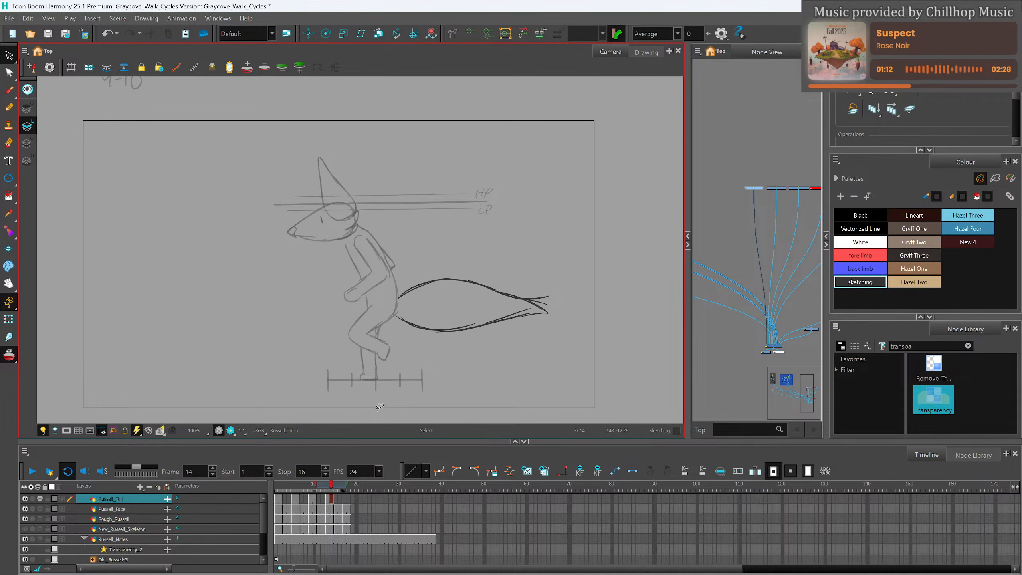
Play back the walk cycle to check the tail's motion across the key poses.
click(331, 487)
mouse_move(330, 487)
mouse_down()
mouse_move(272, 516)
mouse_move(324, 499)
mouse_up()
scroll(295, 355, down, 5)
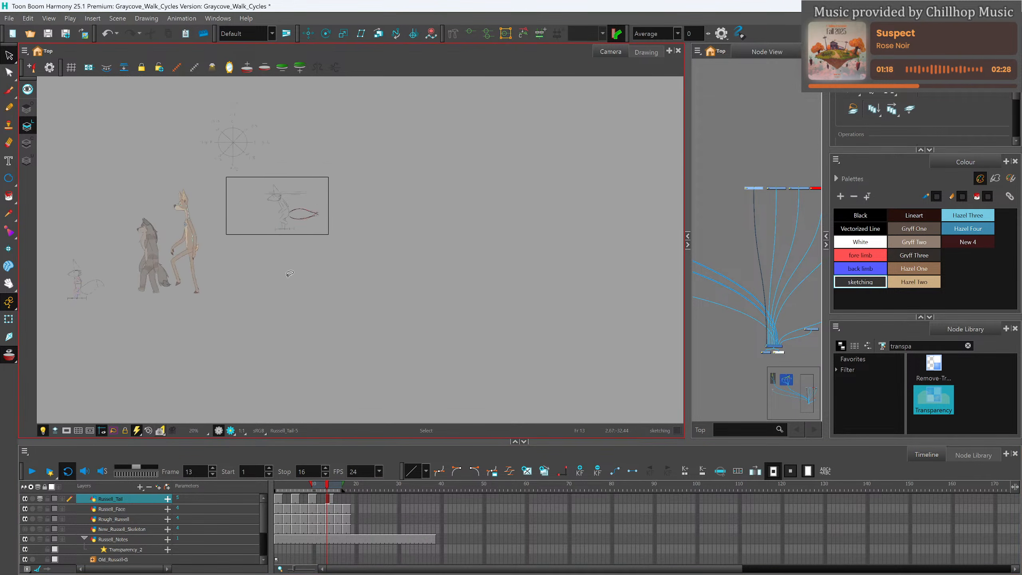
scroll(131, 288, up, 1)
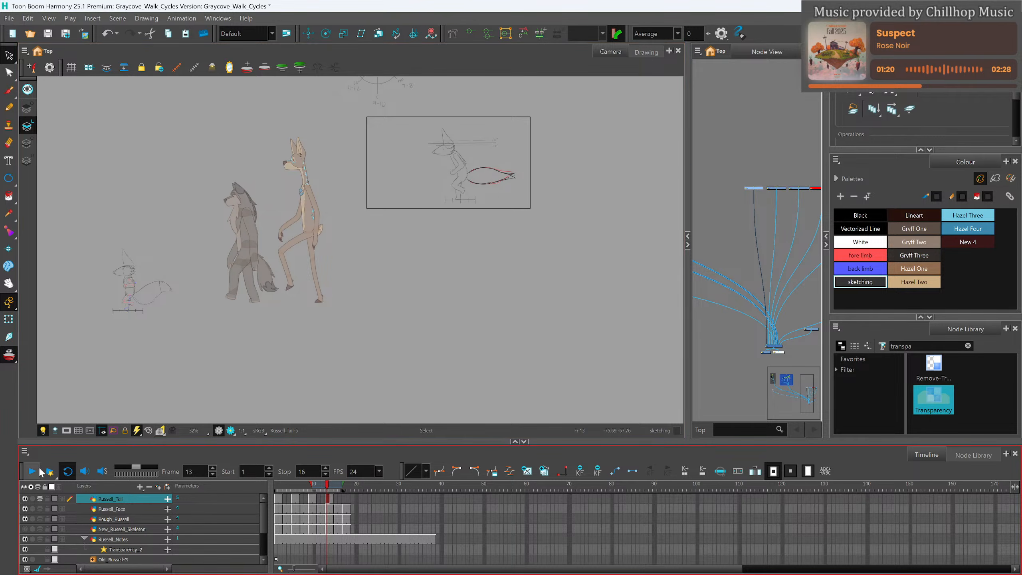
click(32, 471)
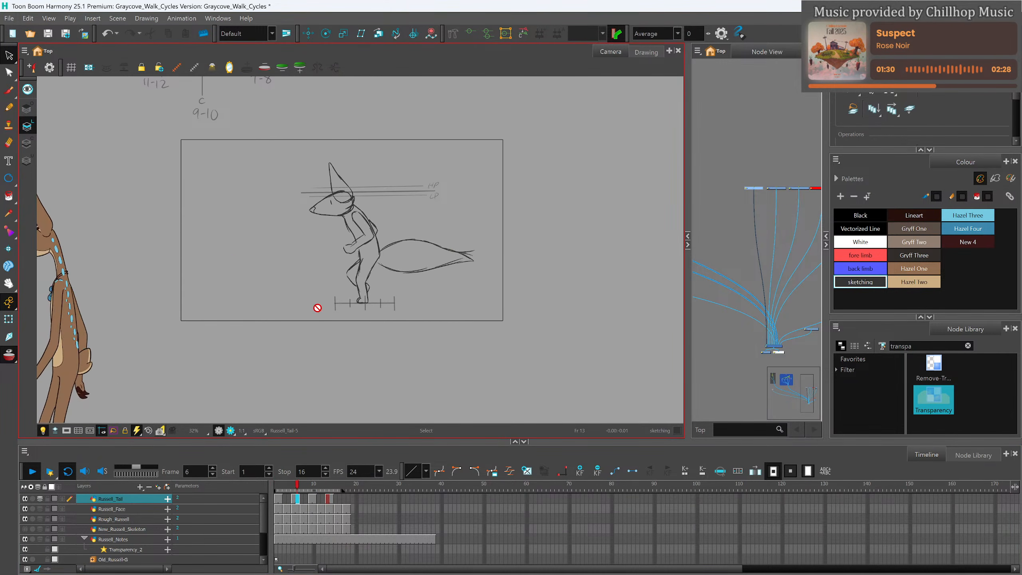
key(shift+Return)
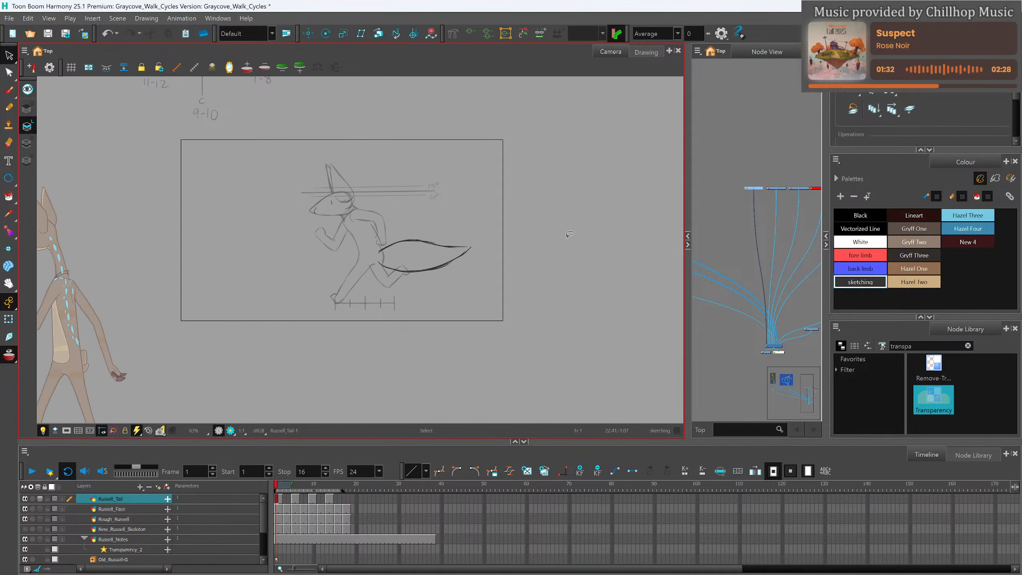
Copy the frame 1 tail drawing and paste it on frames 17–18 of the Russell_Tail layer.
scroll(431, 233, up, 1)
scroll(434, 241, up, 1)
scroll(445, 330, down, 1)
scroll(436, 252, up, 1)
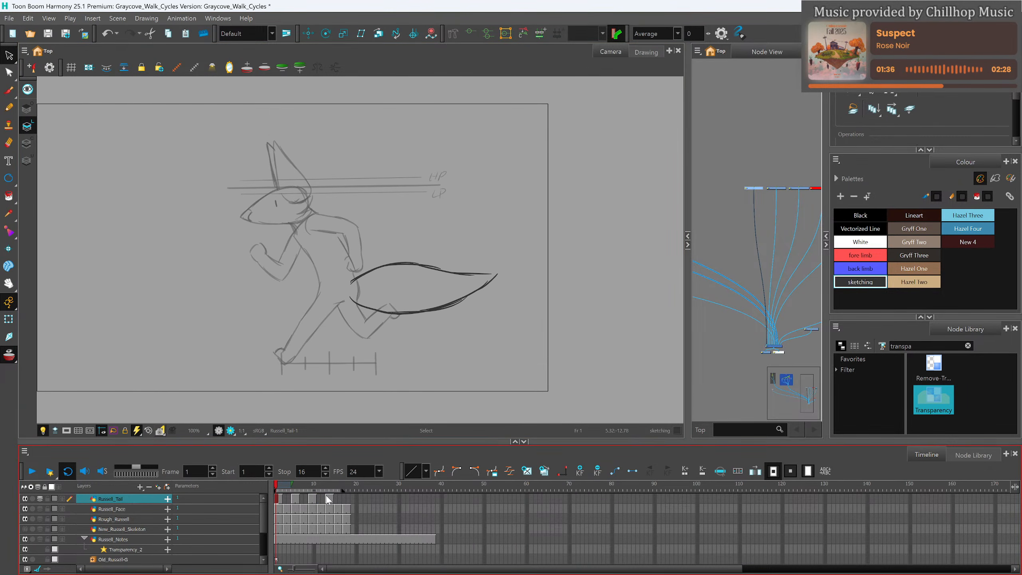
click(327, 496)
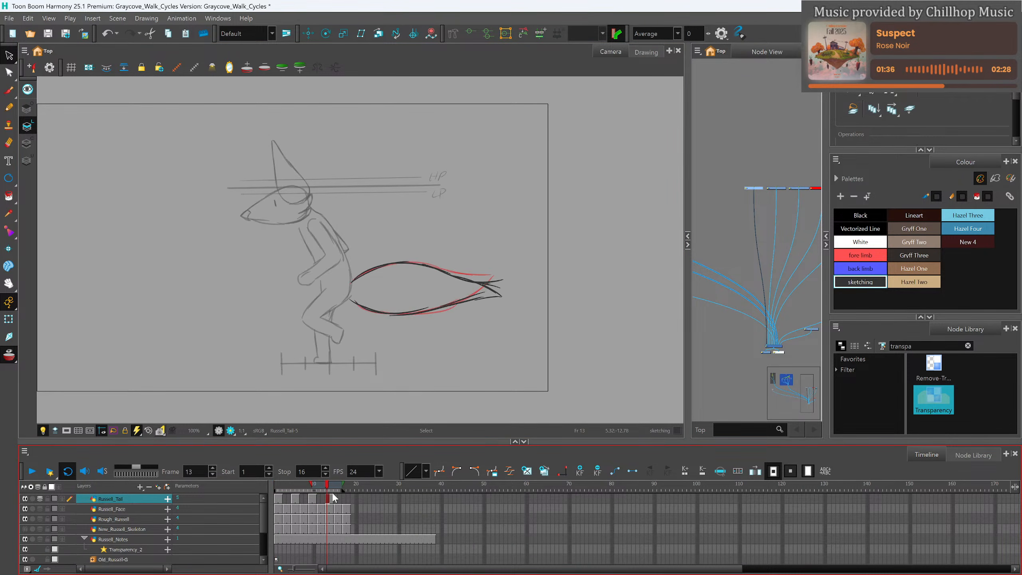
mouse_move(326, 482)
mouse_down()
mouse_move(264, 484)
mouse_move(339, 494)
mouse_move(265, 501)
mouse_move(343, 507)
mouse_move(262, 510)
mouse_up()
click(9, 56)
mouse_move(494, 220)
mouse_down()
mouse_move(527, 221)
mouse_move(445, 188)
mouse_up()
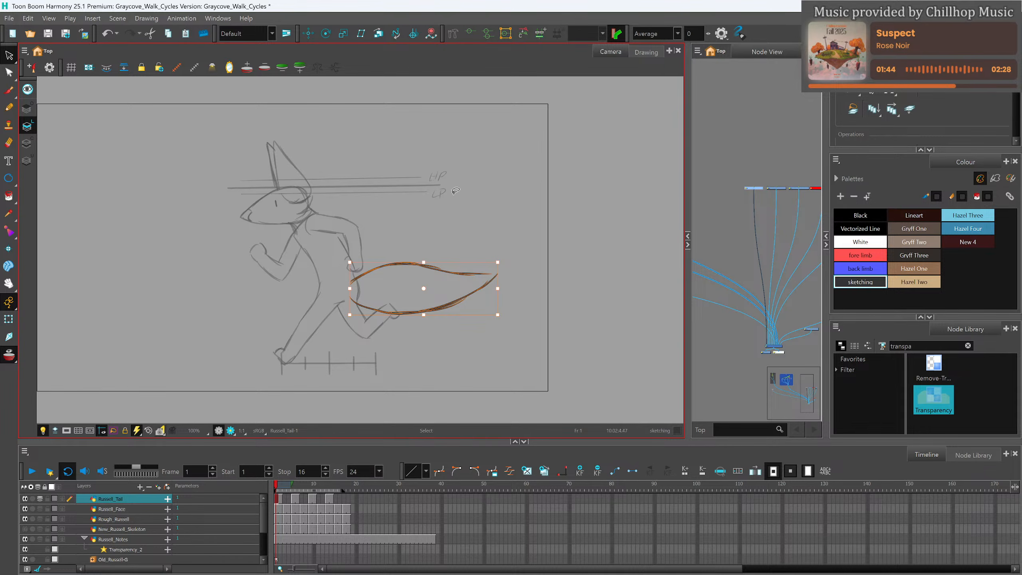
click(344, 499)
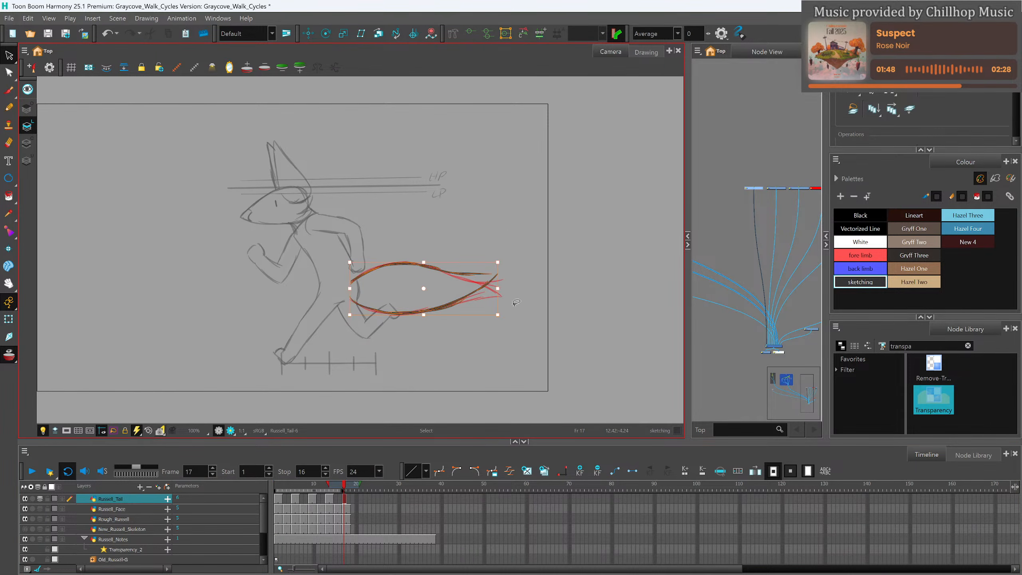
click(349, 499)
key(F5)
Replay the cycle from frame 1 to review the tail loop.
drag(348, 490, 265, 486)
click(32, 471)
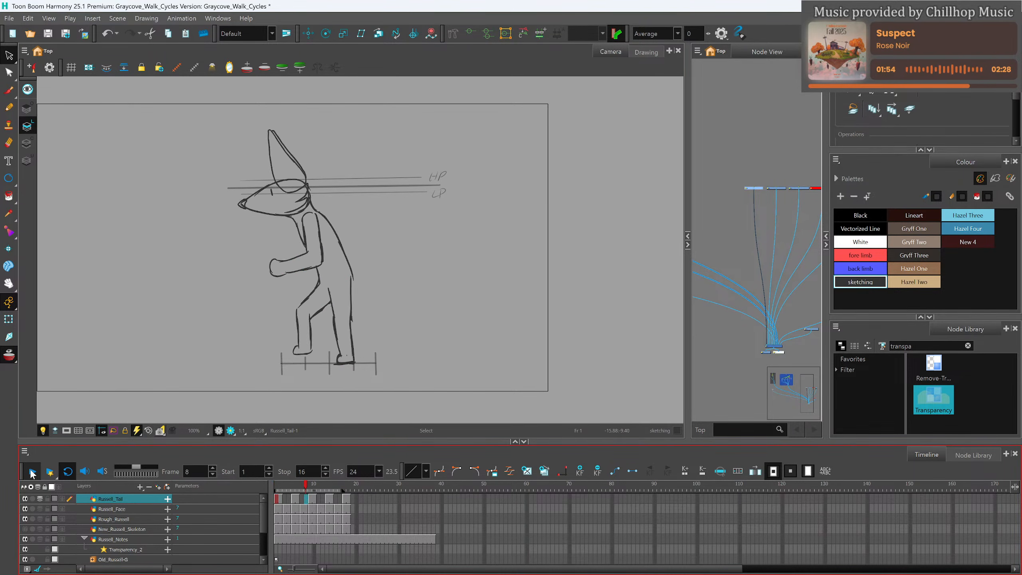
click(32, 471)
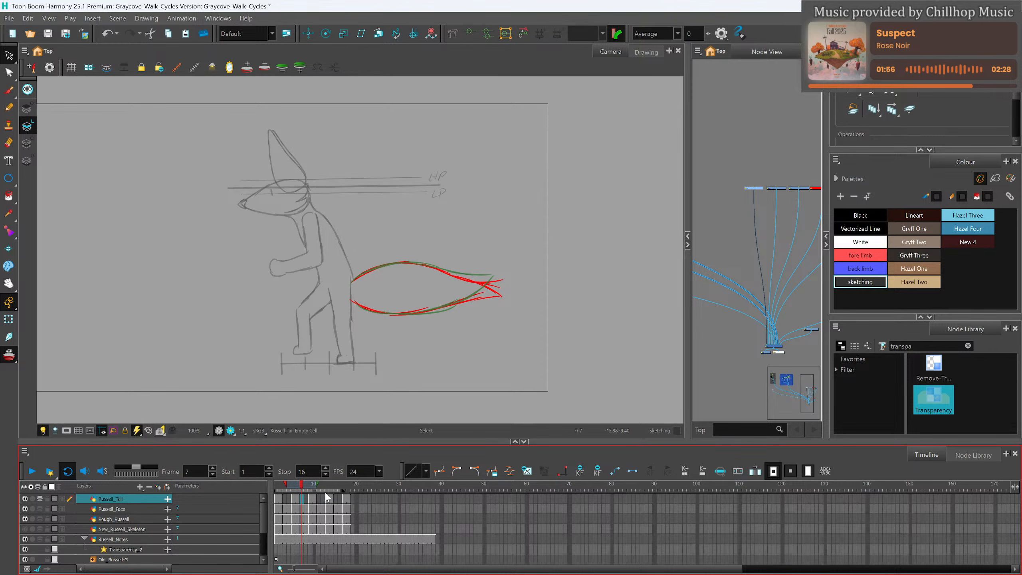
Create an empty drawing on frame 3 of the Russell_Tail layer and extend its exposure to frame 4.
click(287, 496)
click(277, 496)
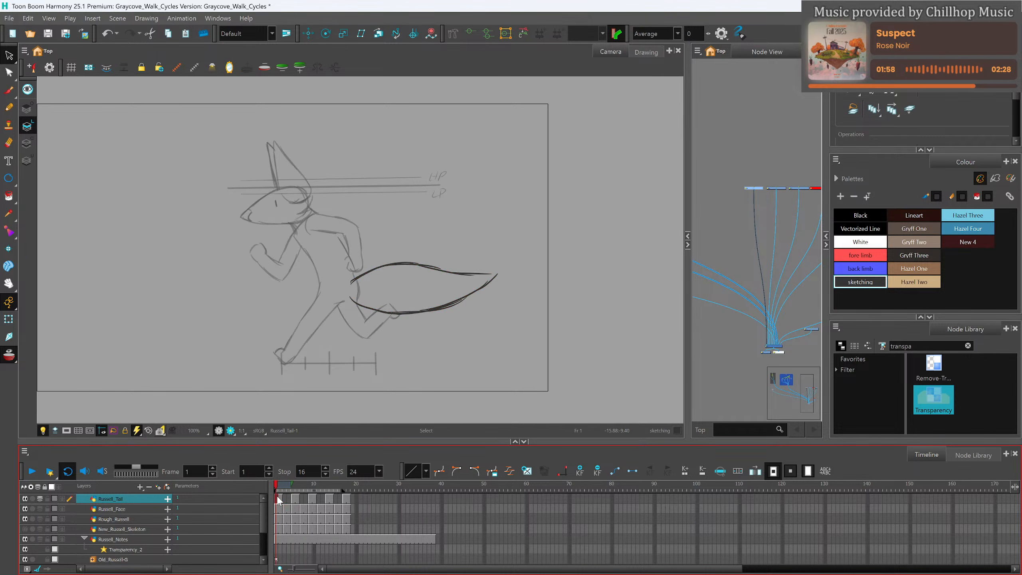
click(286, 498)
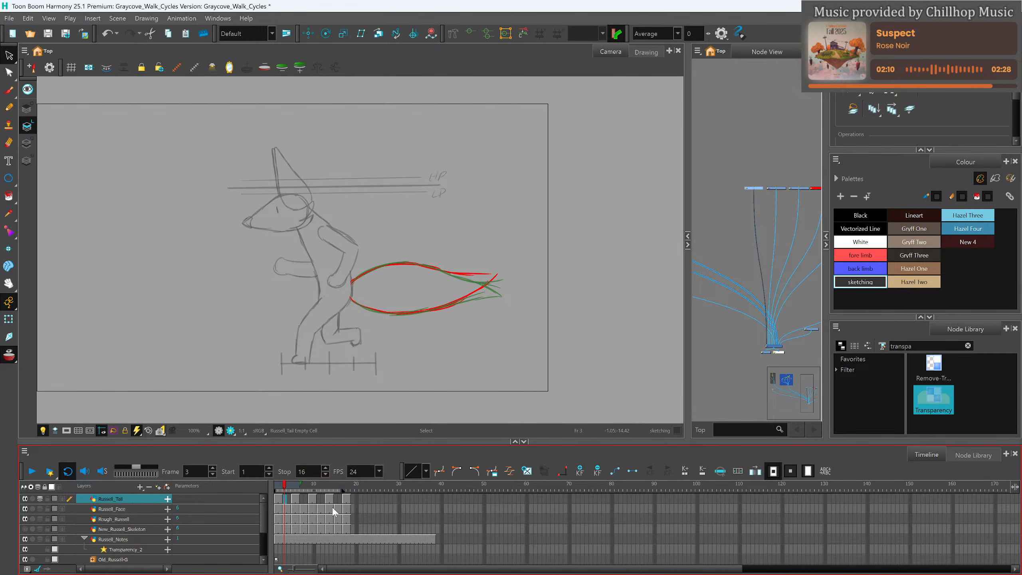
click(526, 471)
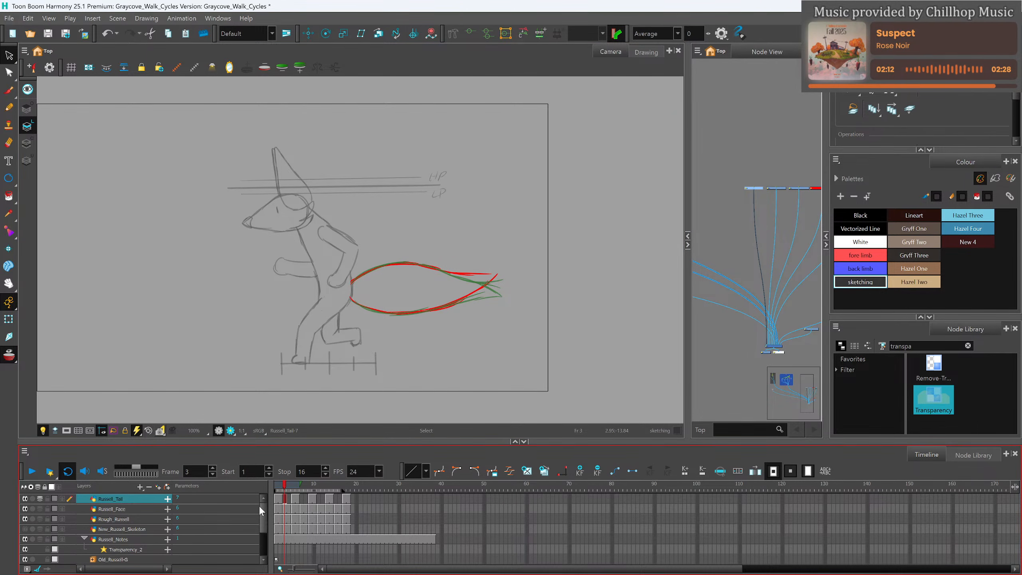
key(period)
key(F5)
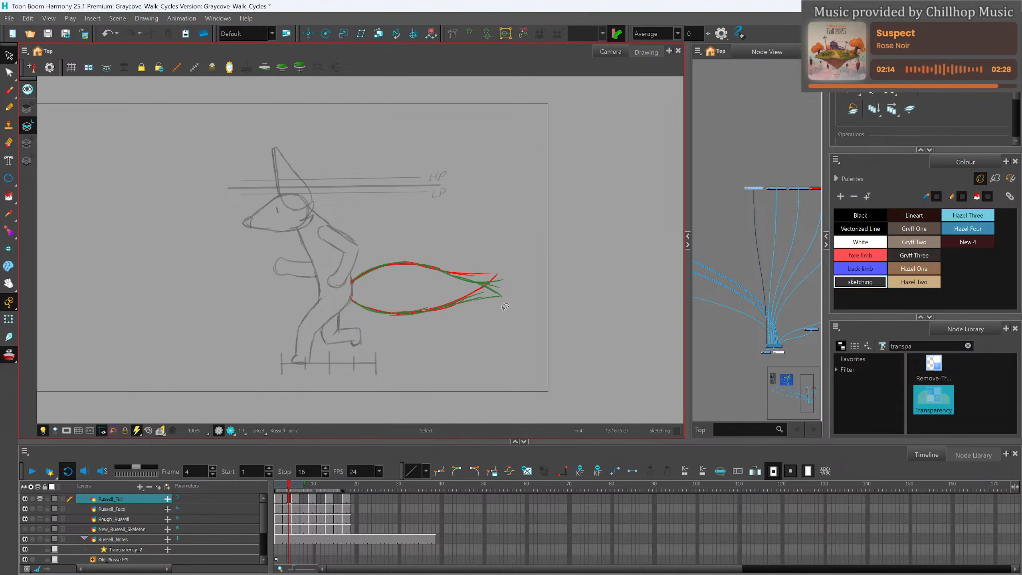
Draw the in-between tail on frames 3–4 with the Pencil tool, placing its upper and lower curves between the onion-skinned keys.
key(2)
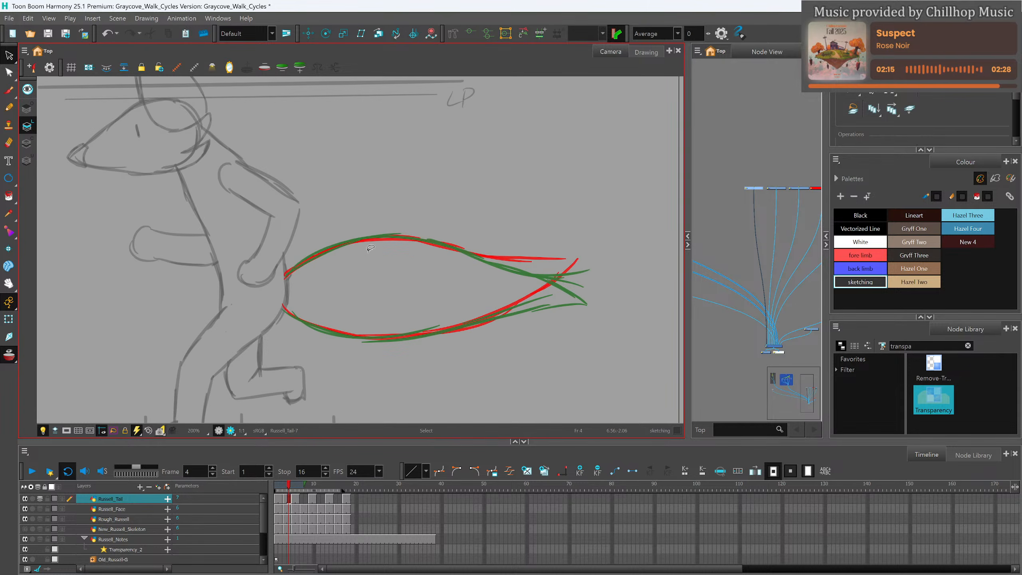
key(alt+slash)
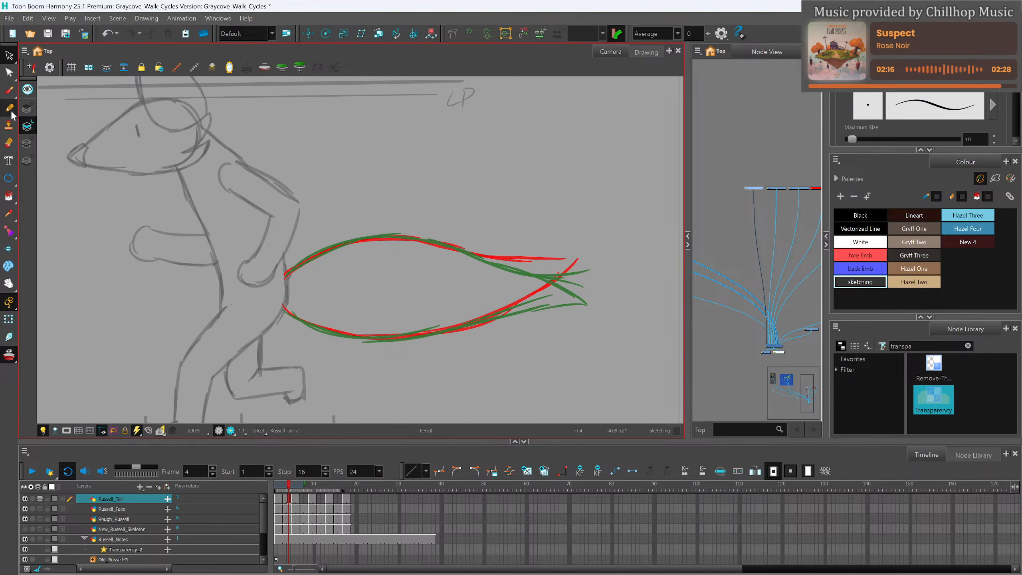
mouse_move(287, 274)
mouse_down()
mouse_move(374, 239)
mouse_move(590, 273)
mouse_move(558, 271)
mouse_move(586, 270)
mouse_move(496, 318)
mouse_up()
mouse_move(285, 311)
mouse_down()
mouse_move(341, 333)
mouse_move(310, 323)
mouse_move(417, 339)
mouse_move(515, 310)
mouse_up()
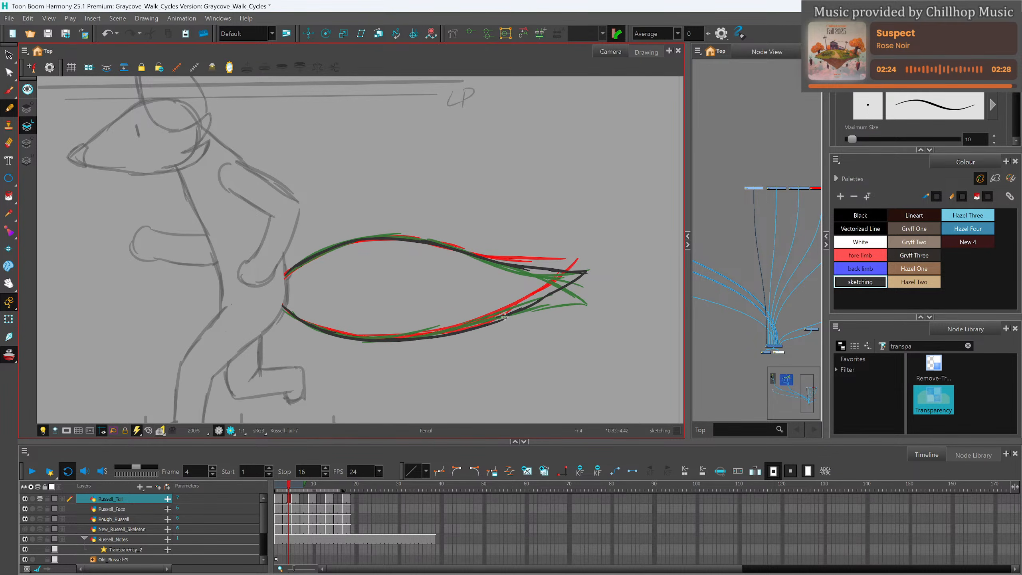
Add a new tail drawing on frames 7–8 and pencil the in-between outline between the neighbouring keys.
click(302, 487)
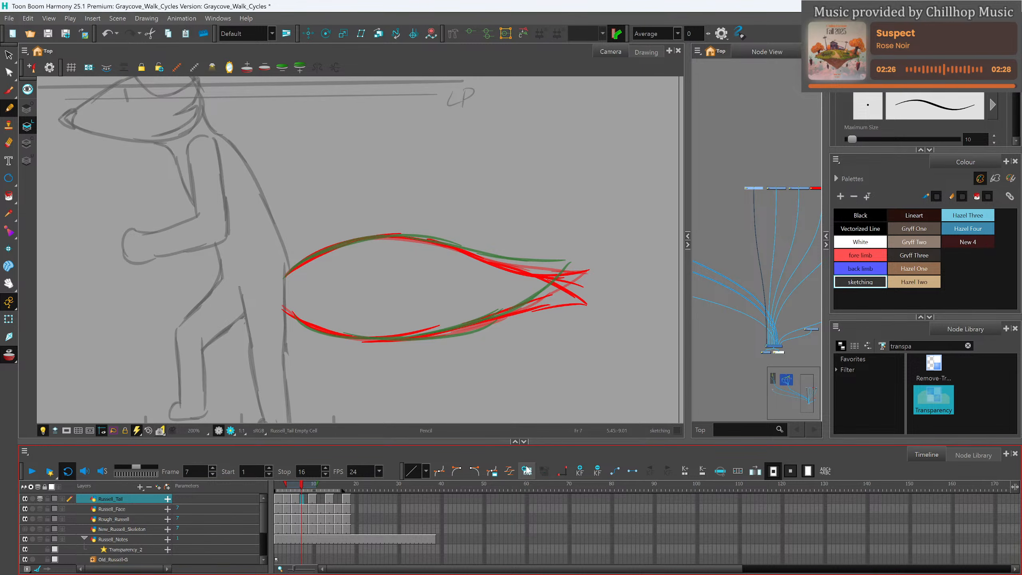
click(306, 488)
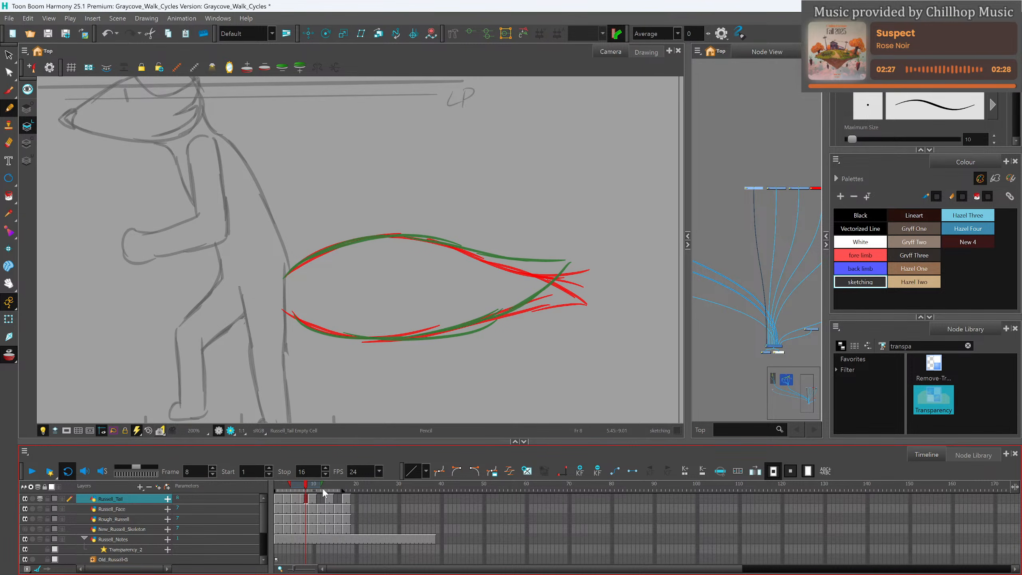
key(alt+shift+r)
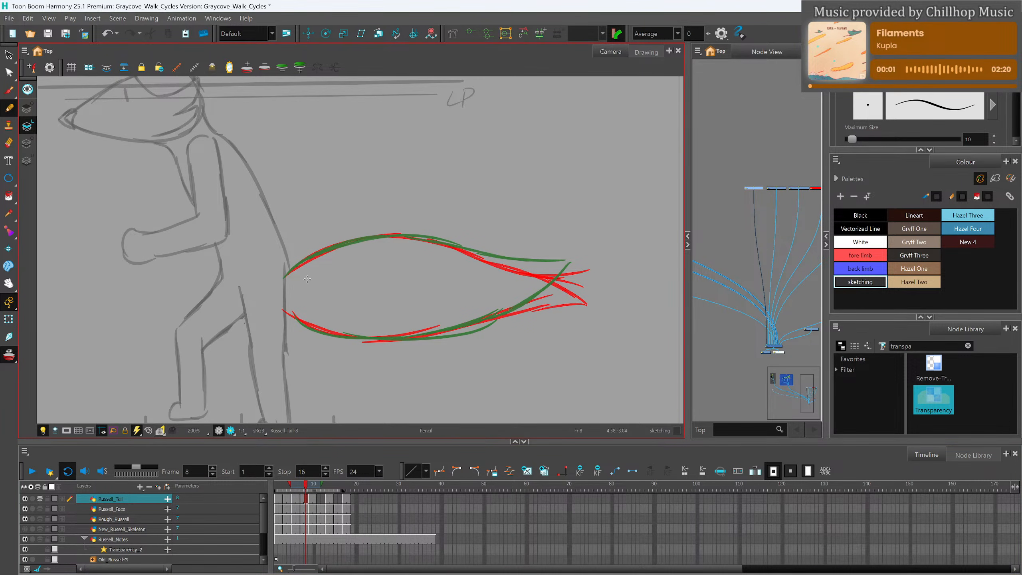
mouse_move(284, 278)
mouse_down()
mouse_move(347, 246)
mouse_move(329, 249)
mouse_move(420, 242)
mouse_move(373, 237)
mouse_move(584, 273)
mouse_move(533, 301)
mouse_move(446, 324)
mouse_up()
mouse_move(284, 311)
mouse_down()
mouse_move(331, 332)
mouse_move(402, 339)
mouse_move(522, 305)
mouse_up()
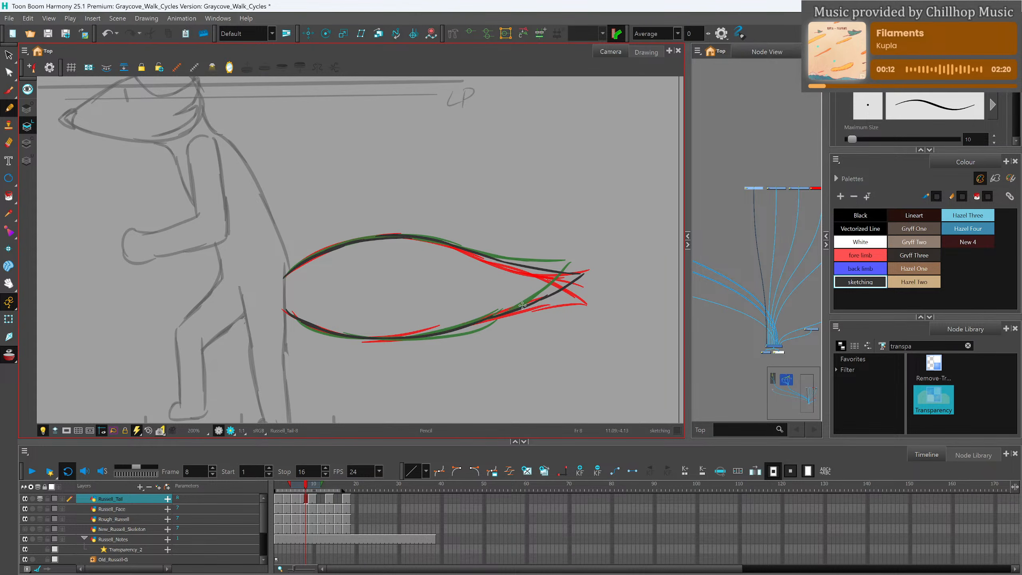
Add a new tail drawing on frames 11–12 and pencil the in-between outline from the hip to the tip.
click(321, 497)
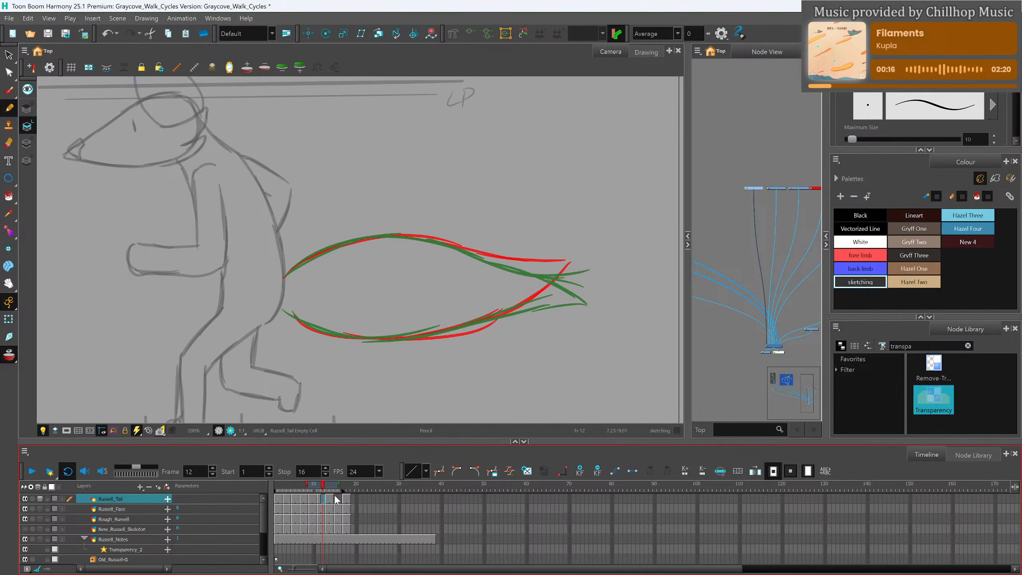
key(alt+shift+r)
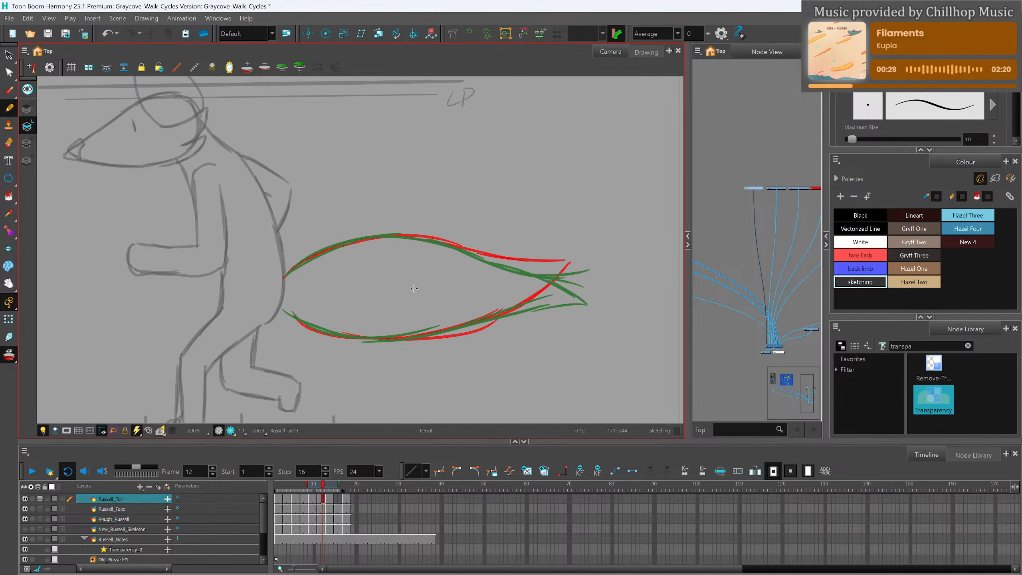
mouse_move(283, 278)
mouse_down()
mouse_move(339, 242)
mouse_move(305, 261)
mouse_move(396, 236)
mouse_move(505, 268)
mouse_move(582, 273)
mouse_move(484, 319)
mouse_up()
mouse_move(282, 308)
mouse_down()
mouse_move(328, 330)
mouse_move(306, 323)
mouse_move(382, 334)
mouse_move(333, 333)
mouse_move(418, 334)
mouse_move(392, 336)
mouse_move(491, 316)
mouse_up()
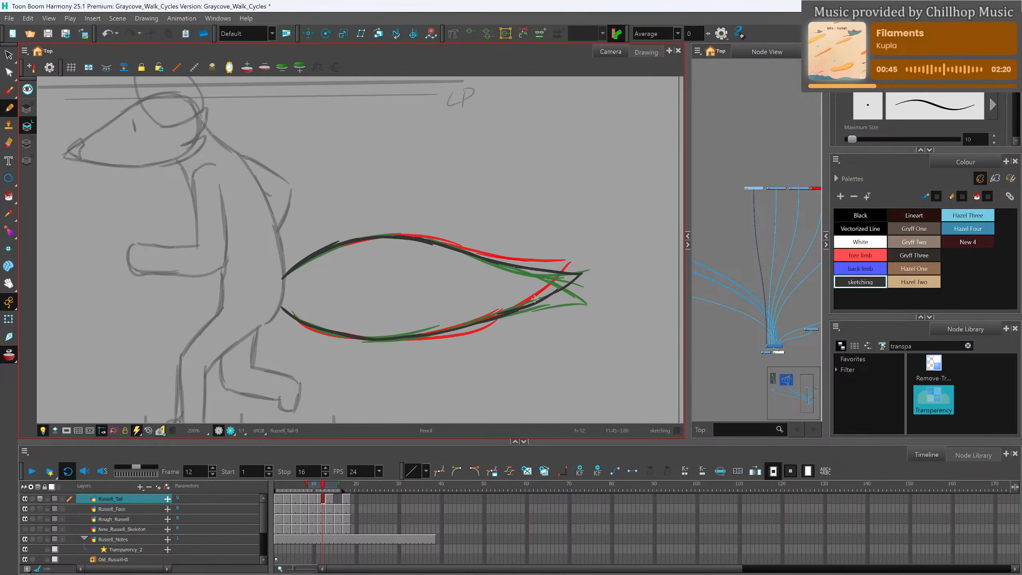
Add a new tail drawing on frames 15–16 and pencil the in-between outline following the onion-skinned tails.
click(336, 500)
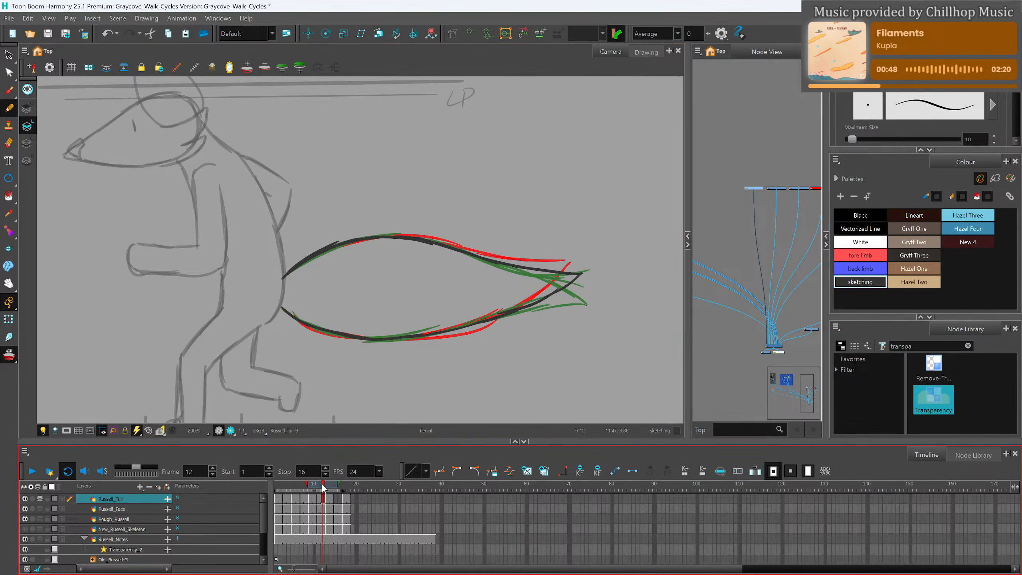
click(525, 471)
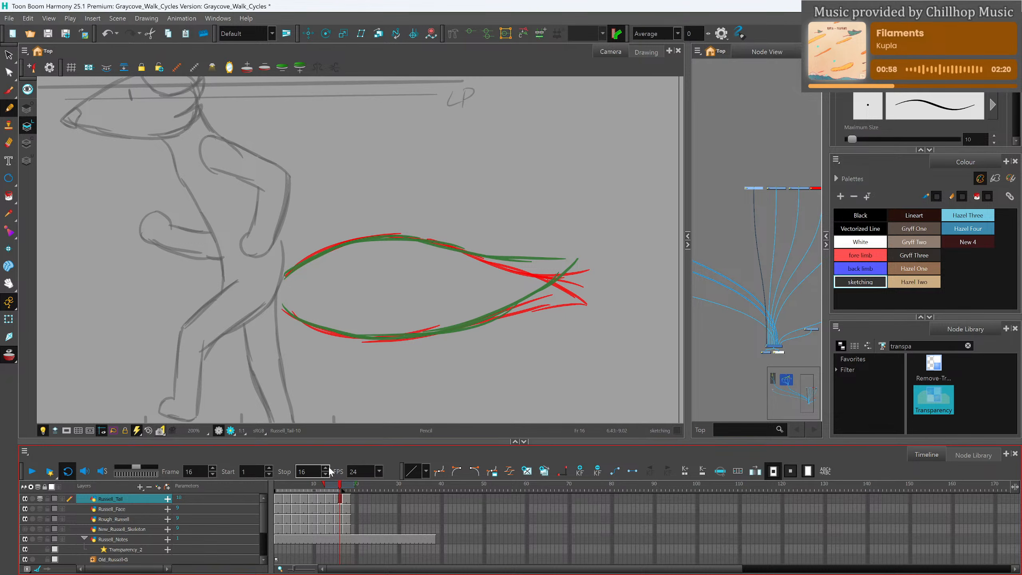
mouse_move(285, 274)
mouse_down()
mouse_move(349, 244)
mouse_move(406, 238)
mouse_move(582, 272)
mouse_move(553, 296)
mouse_move(506, 309)
mouse_up()
mouse_move(278, 304)
mouse_down()
mouse_move(298, 320)
mouse_move(388, 336)
mouse_move(334, 333)
mouse_move(430, 336)
mouse_move(527, 300)
mouse_up()
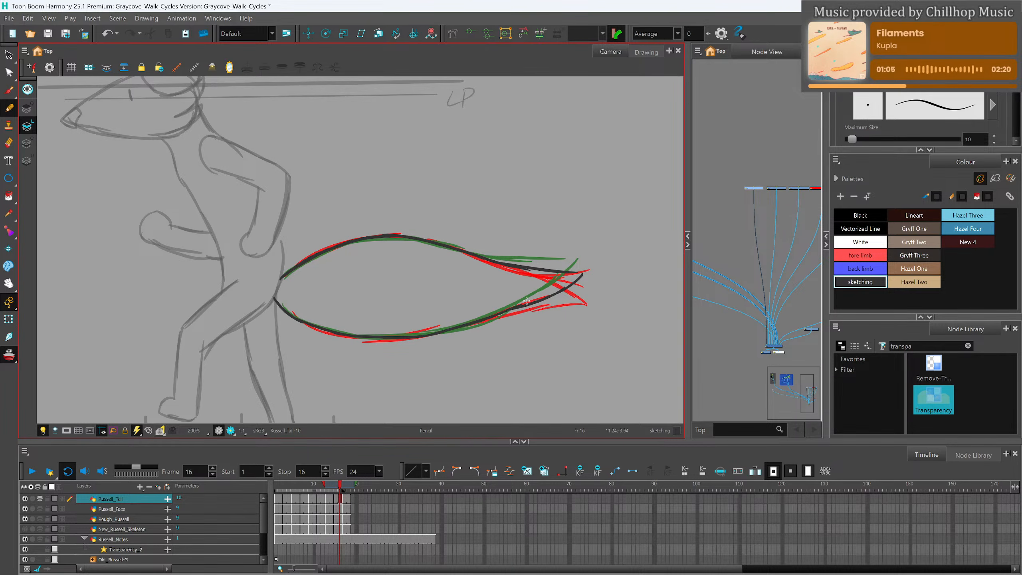
Select the whole tail drawing on frame 3 and nudge it slightly downward.
mouse_move(340, 485)
mouse_down()
mouse_move(254, 498)
mouse_move(342, 494)
mouse_move(313, 510)
mouse_move(276, 507)
mouse_move(285, 507)
mouse_up()
key(alt+s)
mouse_move(563, 238)
mouse_down()
mouse_move(309, 356)
mouse_move(585, 257)
mouse_up()
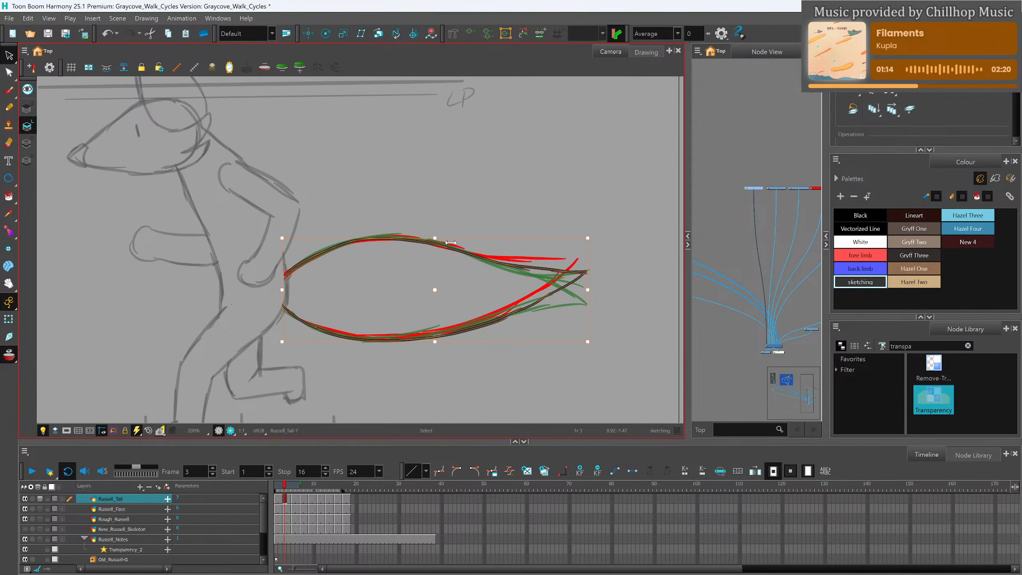
key(Down)
key(Down)
key(Down)
key(Down)
key(Down)
key(Down)
key(Down)
key(Down)
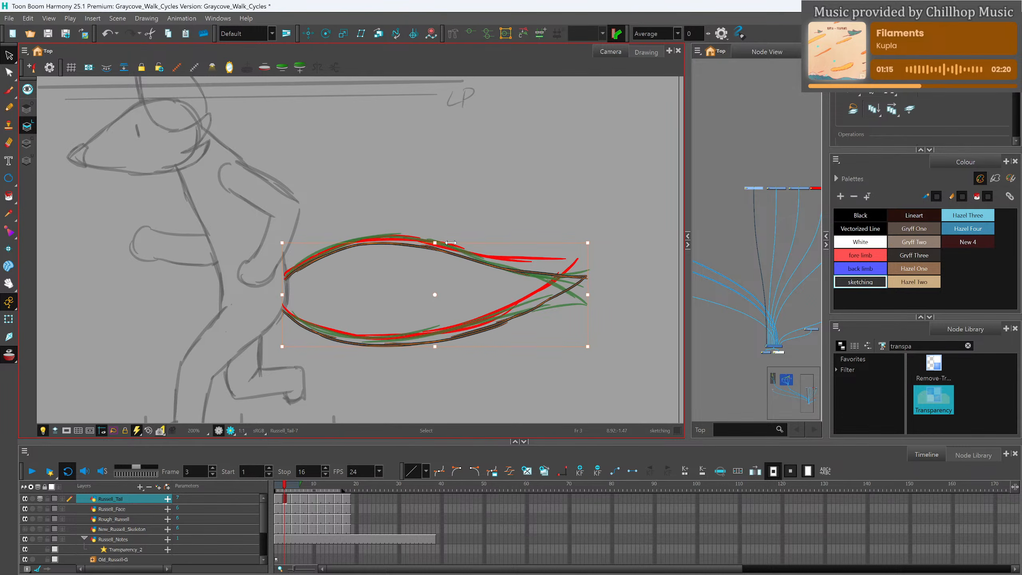
key(Down)
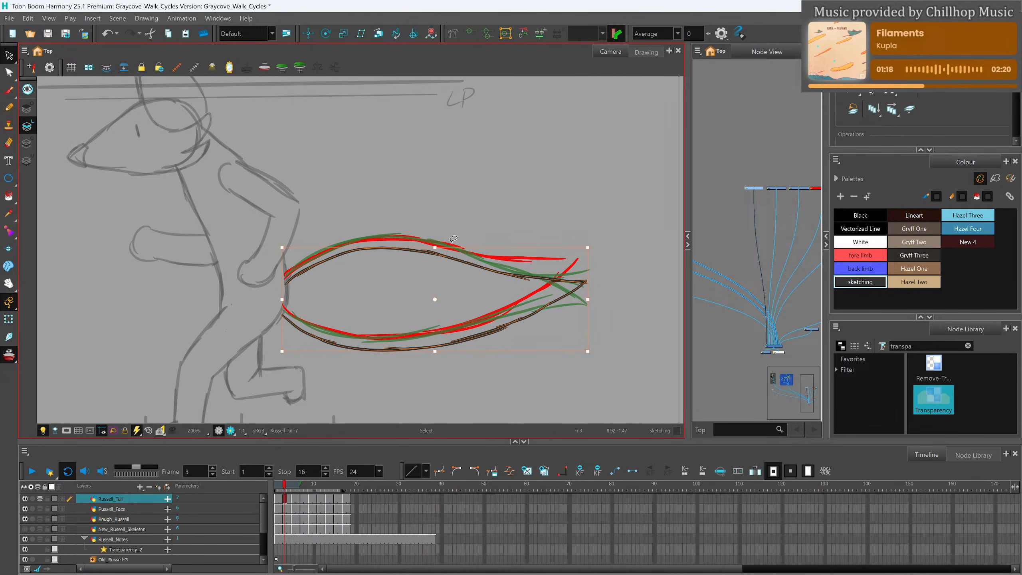
On frame 7, select the whole tail drawing and move it upward from the onion-skinned outlines.
click(303, 499)
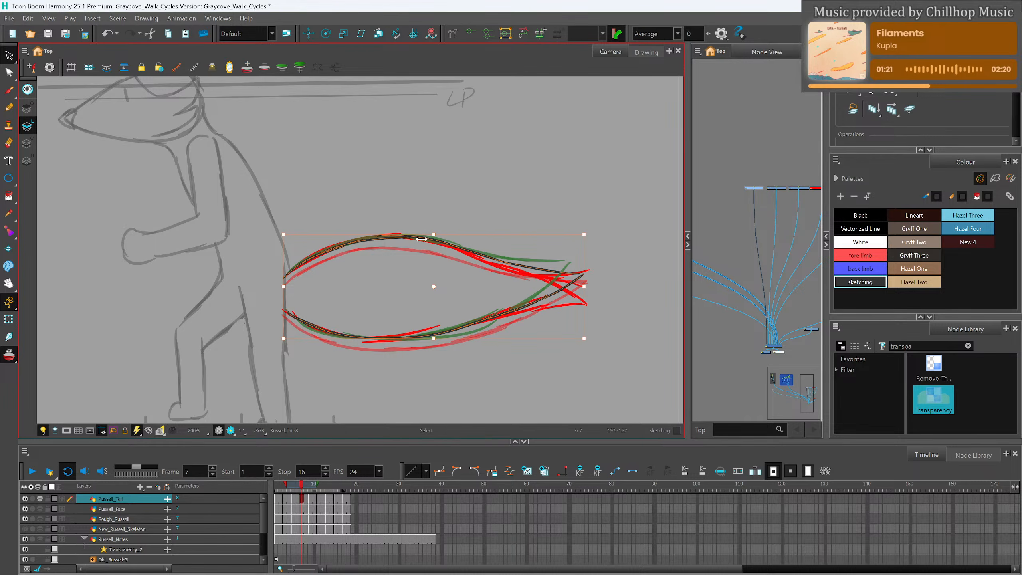
click(335, 242)
click(336, 235)
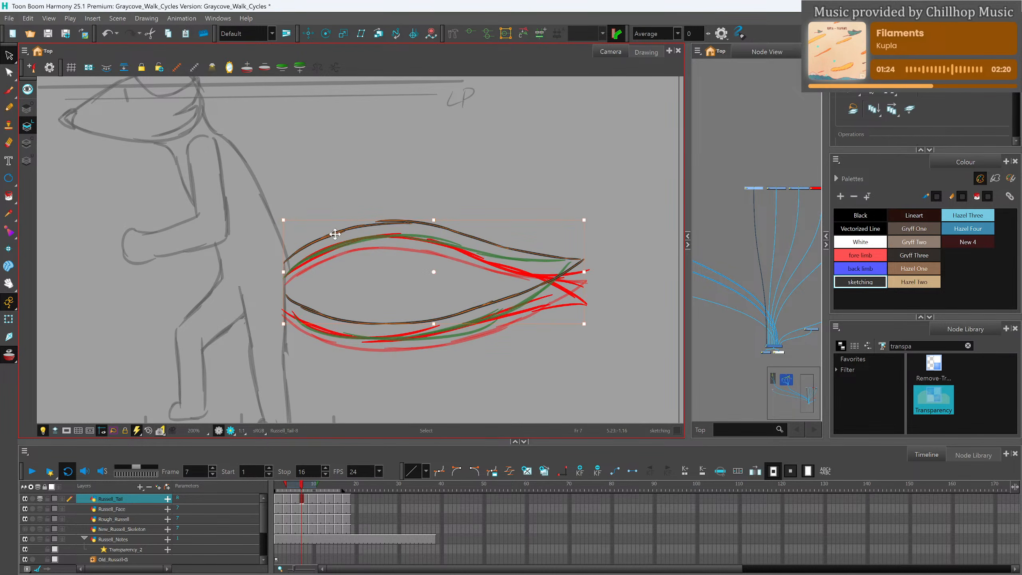
On frame 11, select the whole tail drawing and move it slightly downward.
click(312, 498)
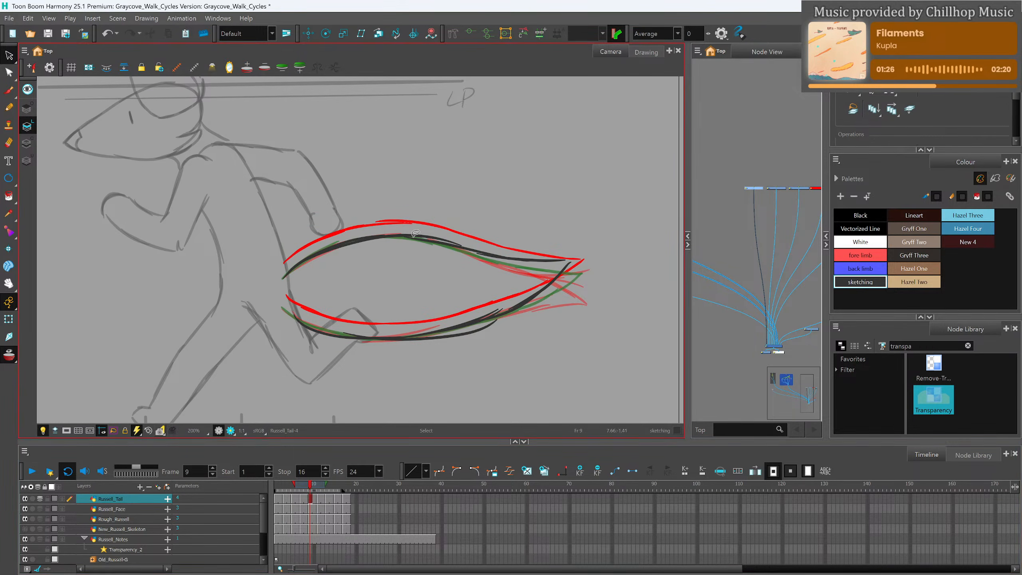
click(318, 498)
mouse_move(425, 204)
mouse_down()
mouse_move(406, 197)
mouse_move(526, 330)
mouse_move(459, 178)
mouse_up()
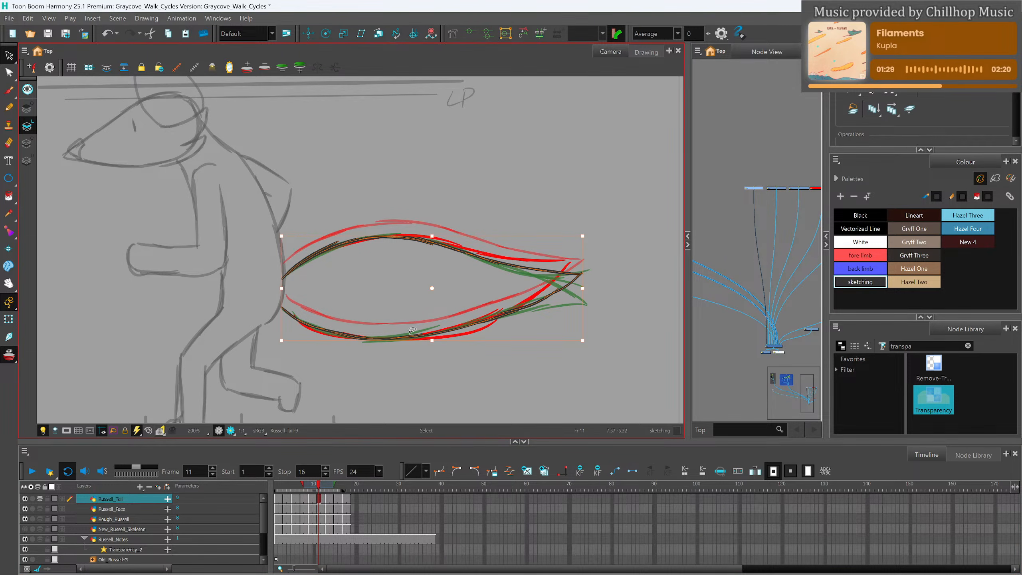
key(Escape)
drag(323, 250, 313, 267)
key(Escape)
click(313, 255)
key(Escape)
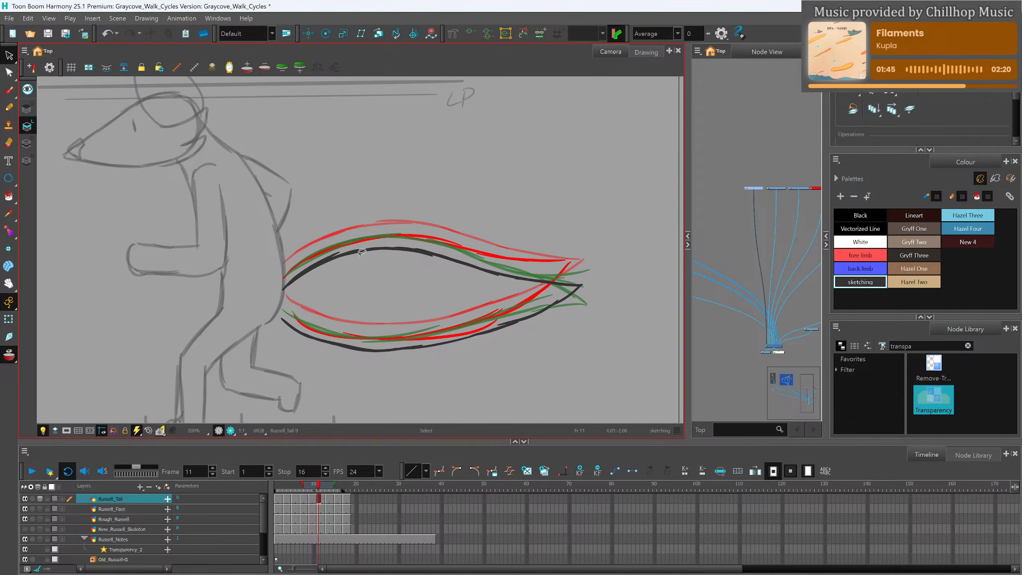
On the frame 15–16 drawing, select the whole tail and move it slightly upward.
click(320, 484)
mouse_move(324, 488)
mouse_down()
mouse_move(333, 498)
mouse_move(341, 489)
mouse_up()
mouse_move(408, 213)
mouse_down()
mouse_move(486, 379)
mouse_move(541, 216)
mouse_move(409, 213)
mouse_up()
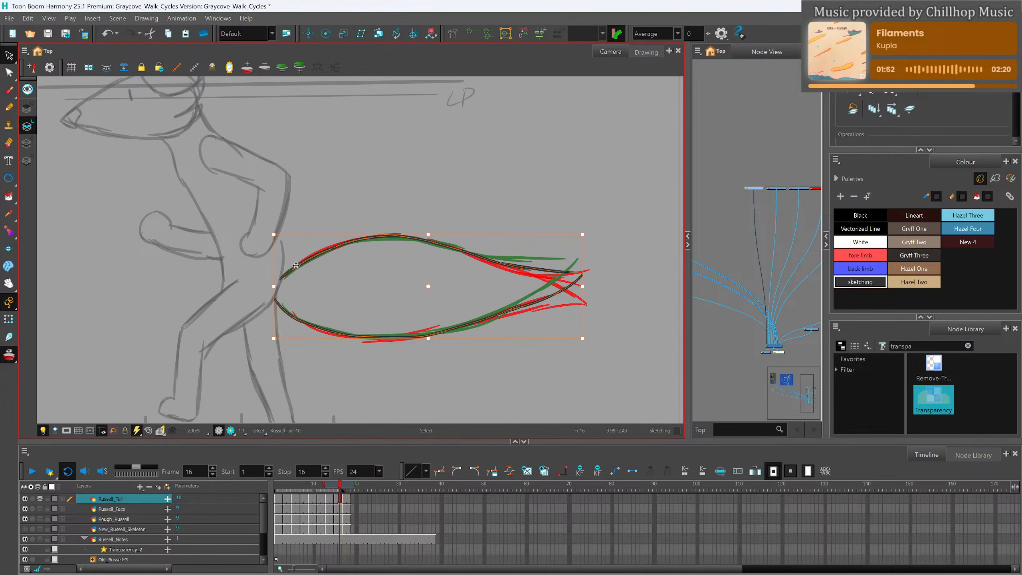
click(294, 266)
drag(299, 254, 299, 254)
click(329, 224)
Play back the walk cycle from frame 1 to check the tail's up-and-down motion.
drag(340, 484, 273, 494)
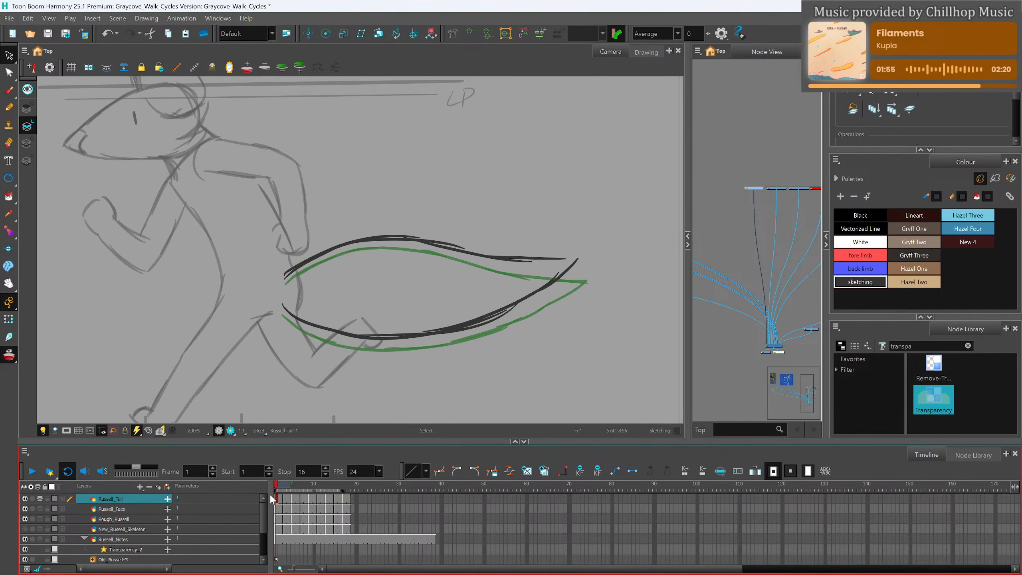
scroll(267, 409, down, 4)
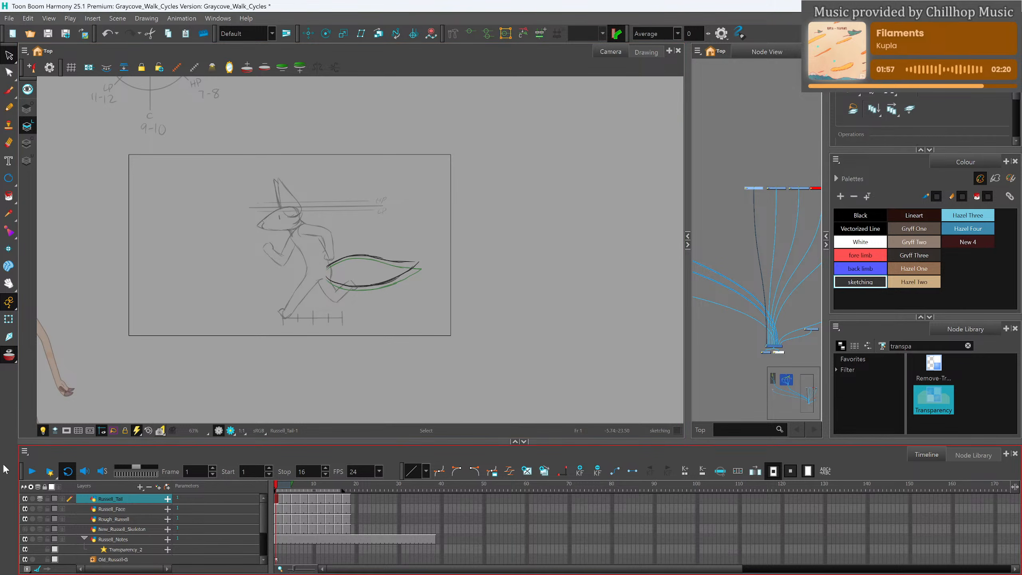
click(31, 472)
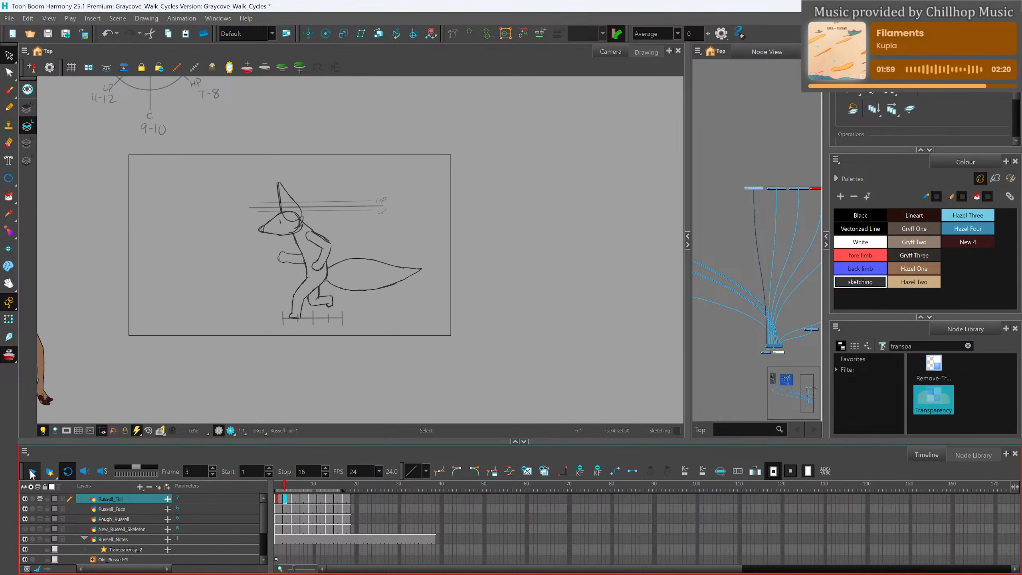
click(32, 473)
scroll(363, 250, up, 3)
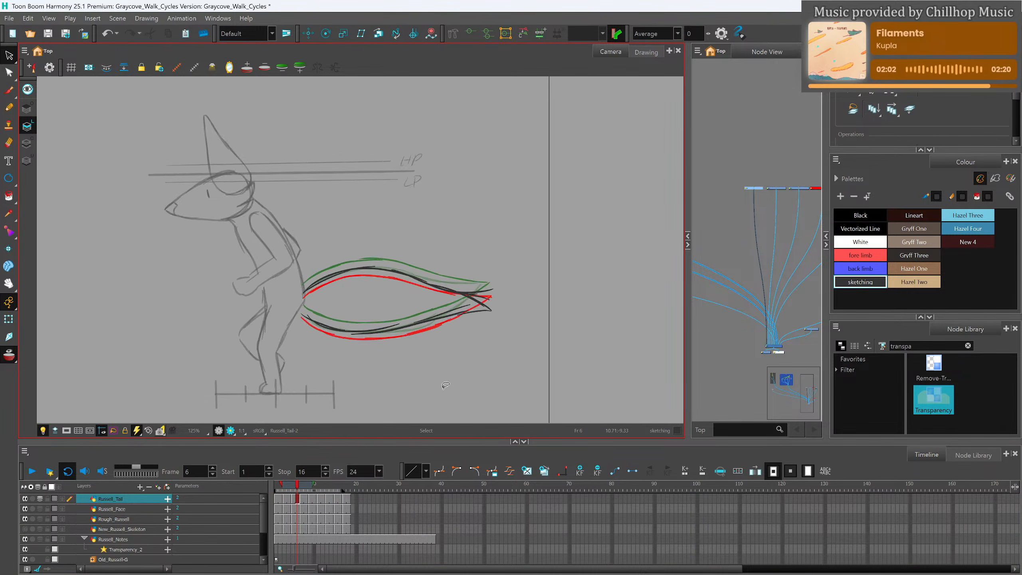
scroll(406, 352, up, 1)
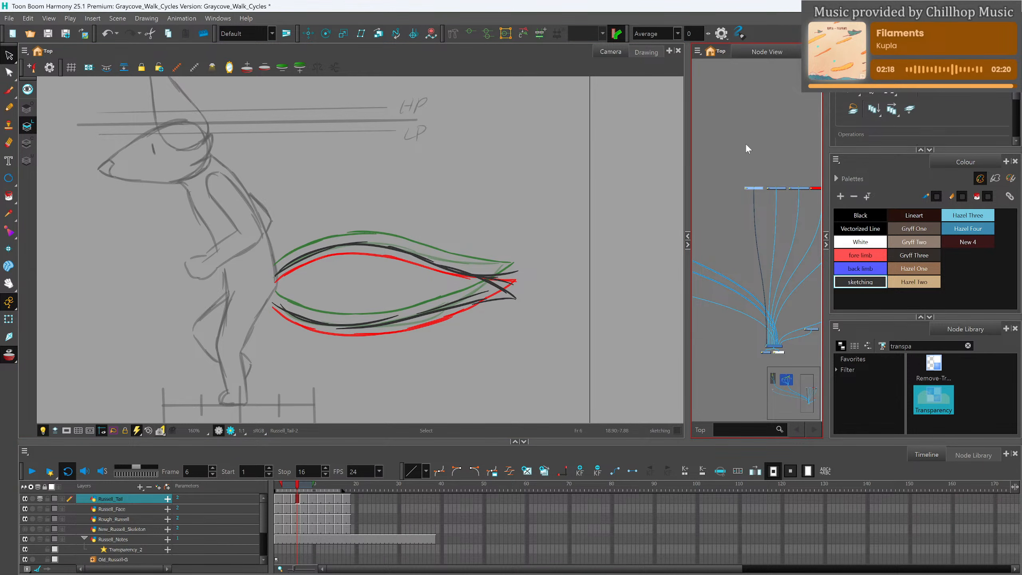
Add a parent peg above Russell_Tail and keep the drawing's embedded pivots on Apply Embedded Pivot on Drawing Layer.
key(ctrl+p)
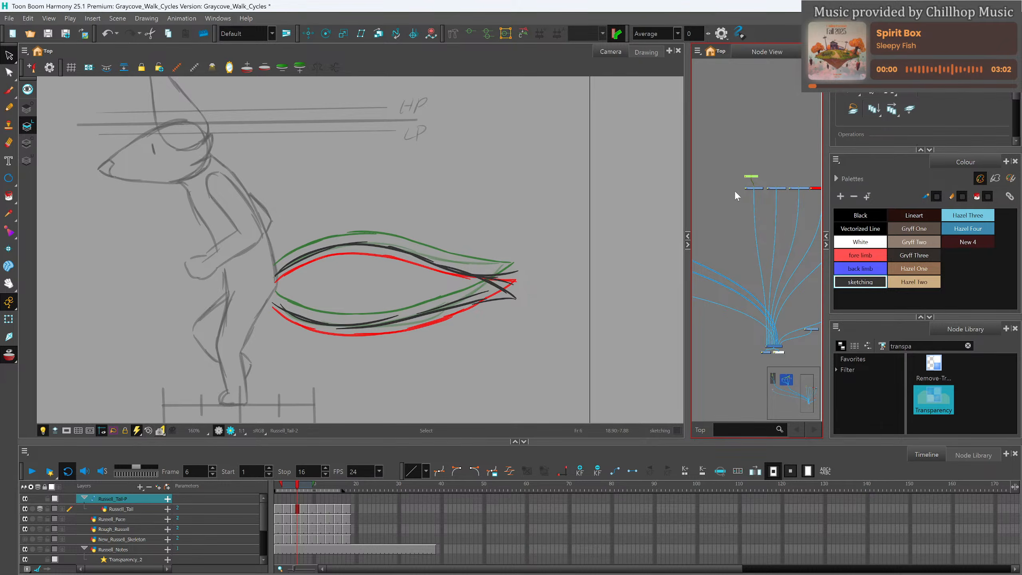
click(746, 187)
drag(584, 123, 614, 28)
click(603, 441)
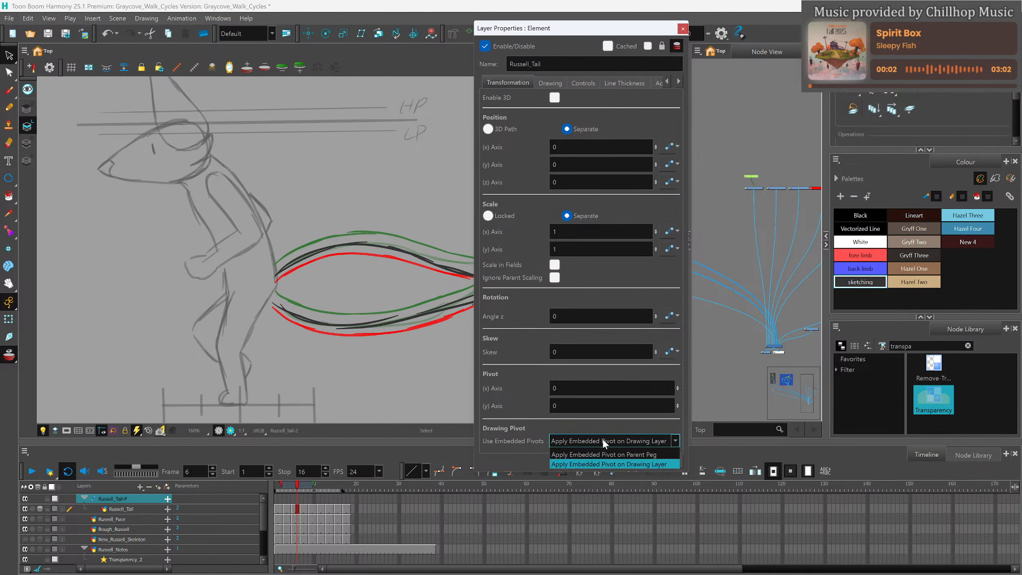
click(610, 465)
click(682, 29)
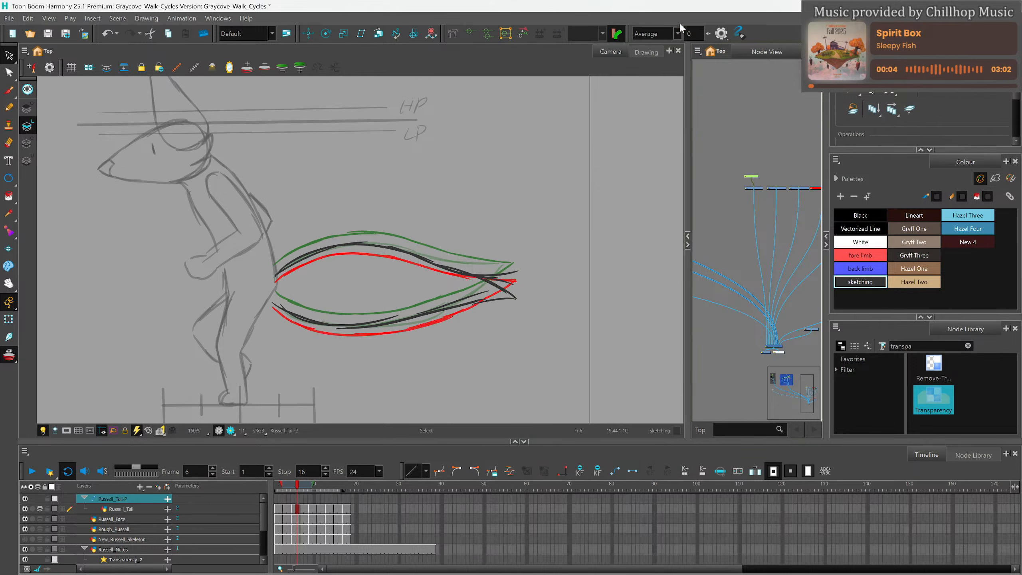
drag(755, 176, 761, 174)
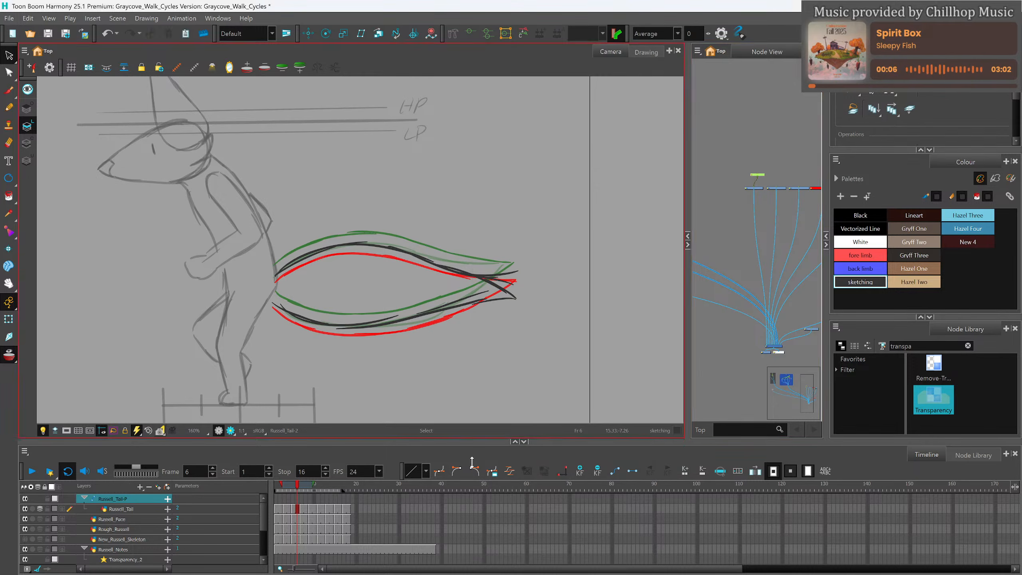
Move the Russell_Tail-P peg's pivot to the base of the tail at the fox's hip.
click(275, 498)
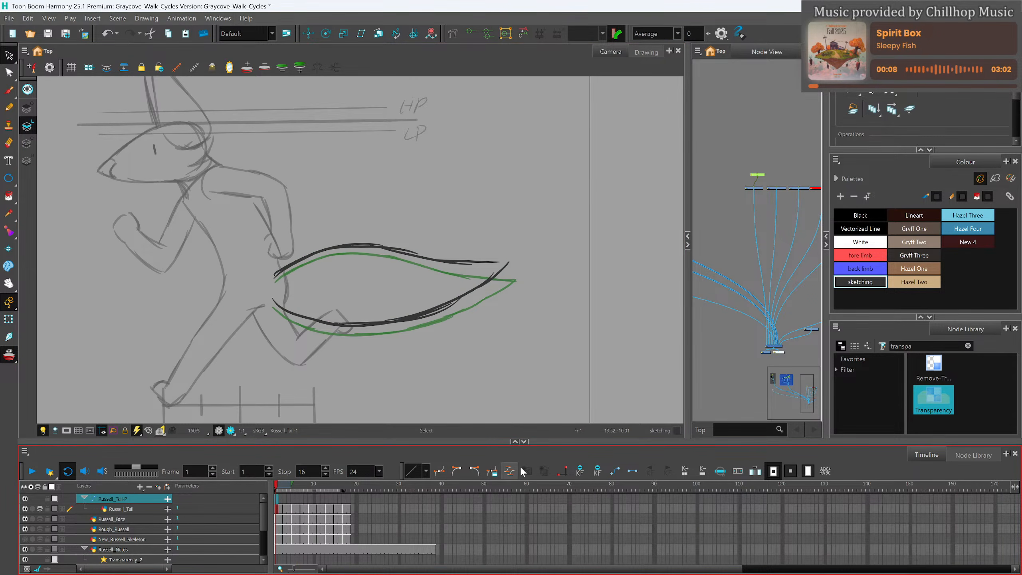
click(284, 487)
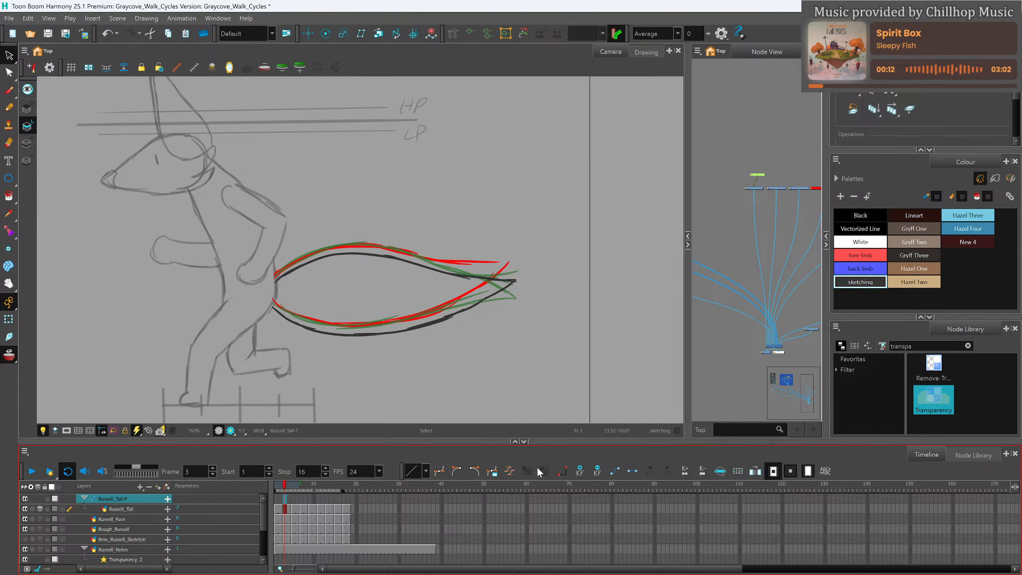
click(9, 320)
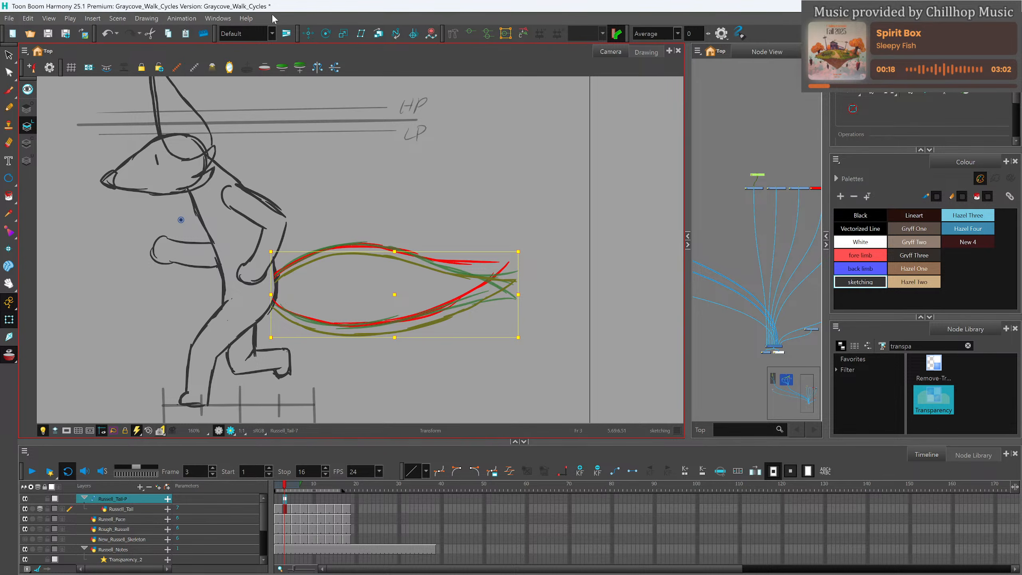
click(326, 34)
drag(182, 220, 280, 297)
click(9, 320)
drag(523, 243, 523, 234)
click(283, 485)
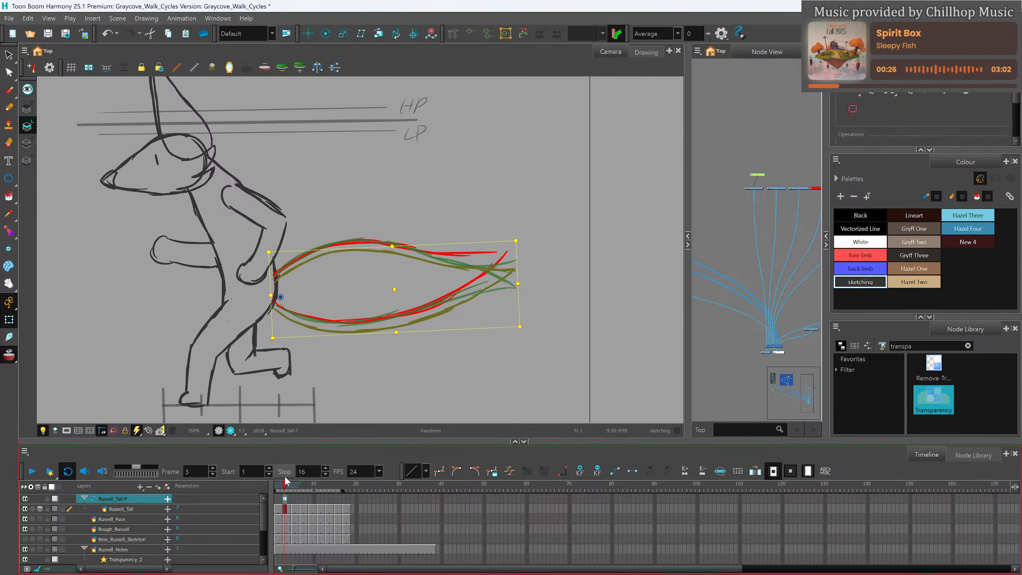
key(ctrl+z)
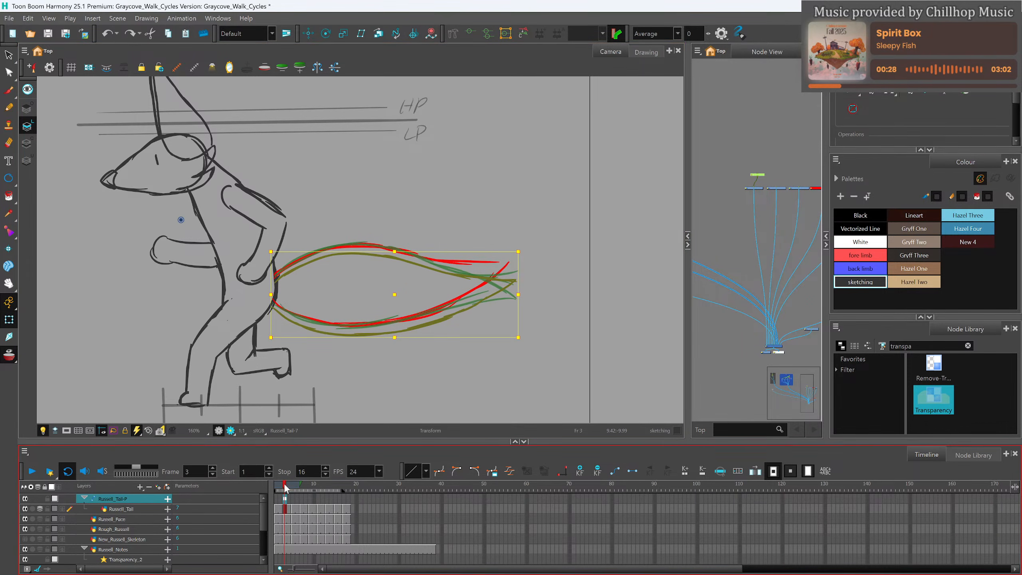
Key the tail peg on frame 1, and rotate the tail slightly upward around its hip pivot on frame 3.
click(277, 487)
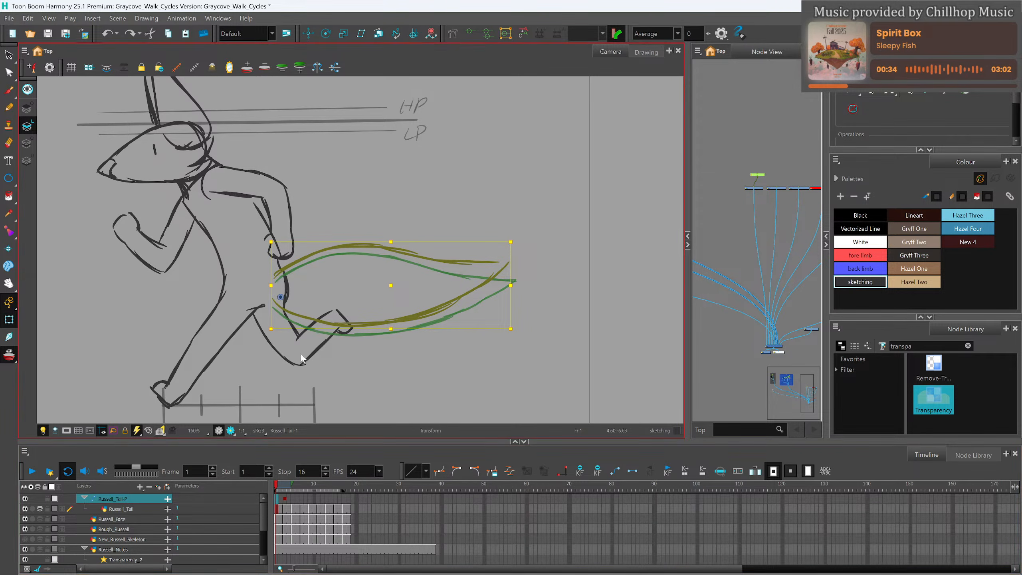
click(283, 485)
key(period)
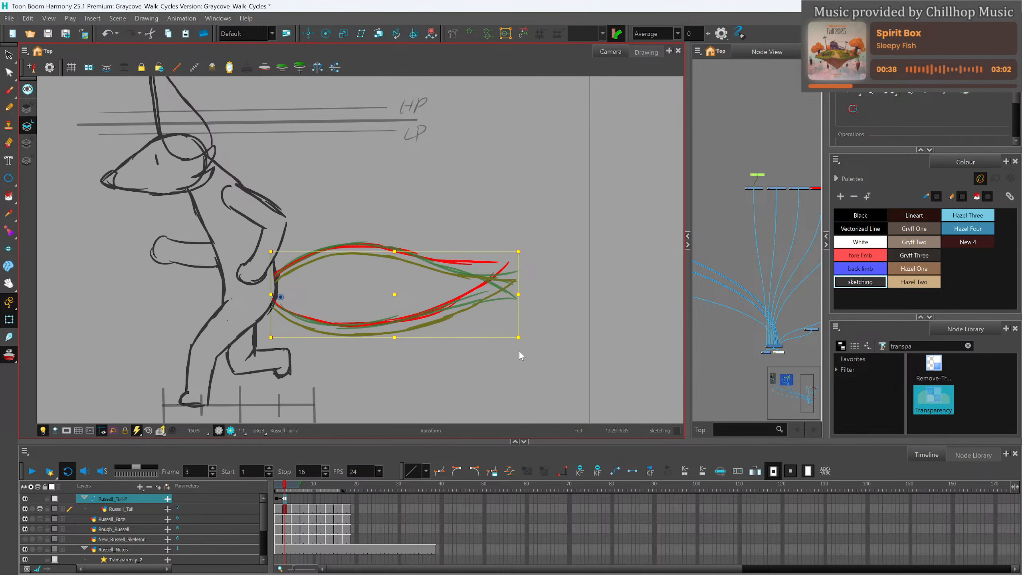
drag(519, 345, 522, 332)
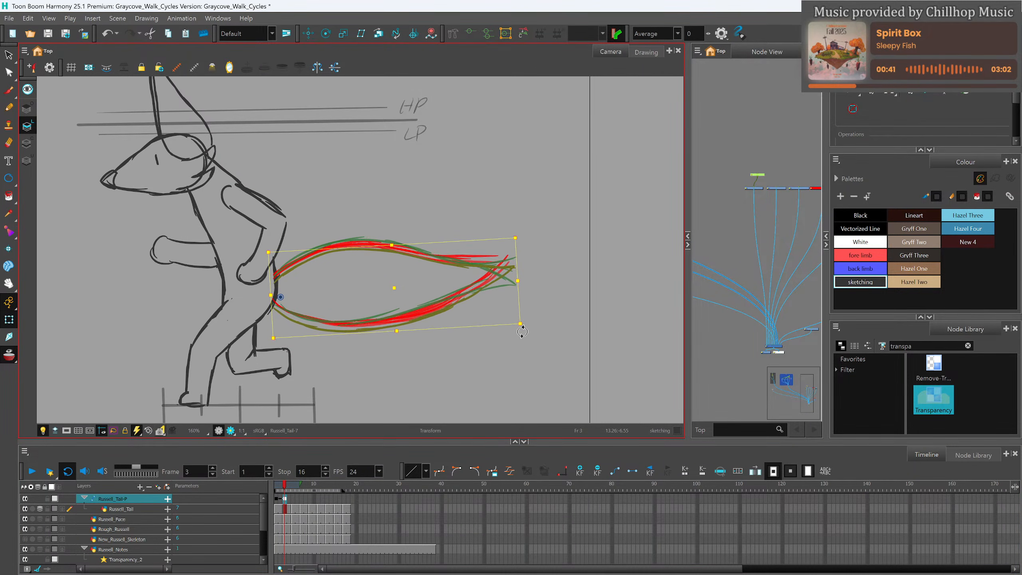
Add a tail peg keyframe on frame 7 and rotate the tail downward around the hip pivot.
click(297, 486)
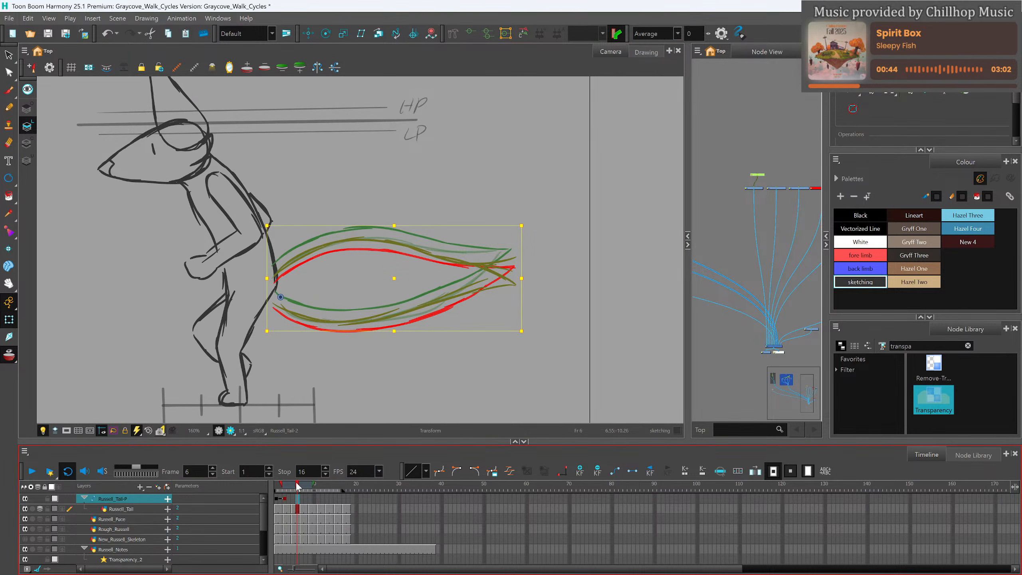
click(303, 486)
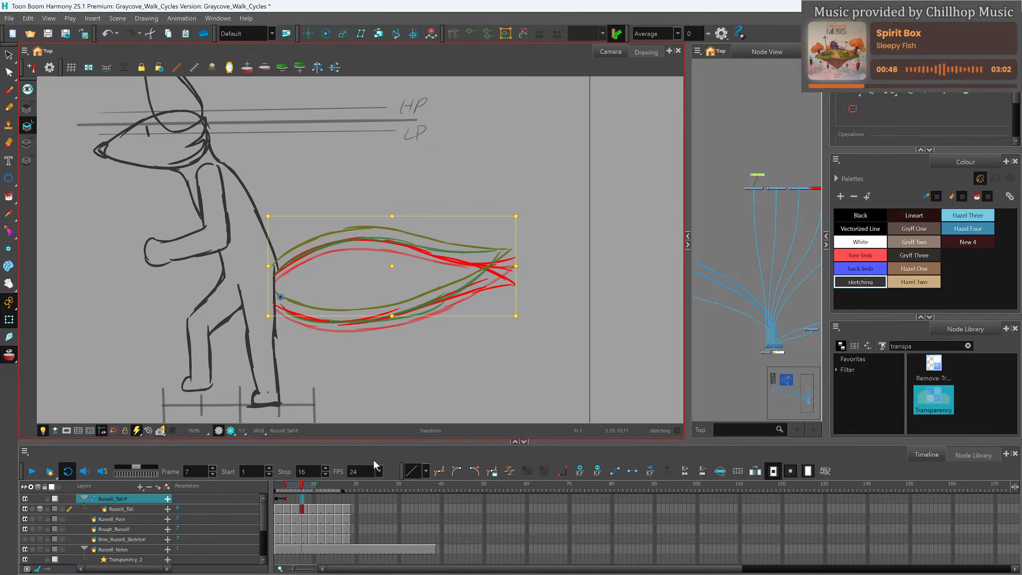
click(579, 471)
drag(524, 323, 527, 349)
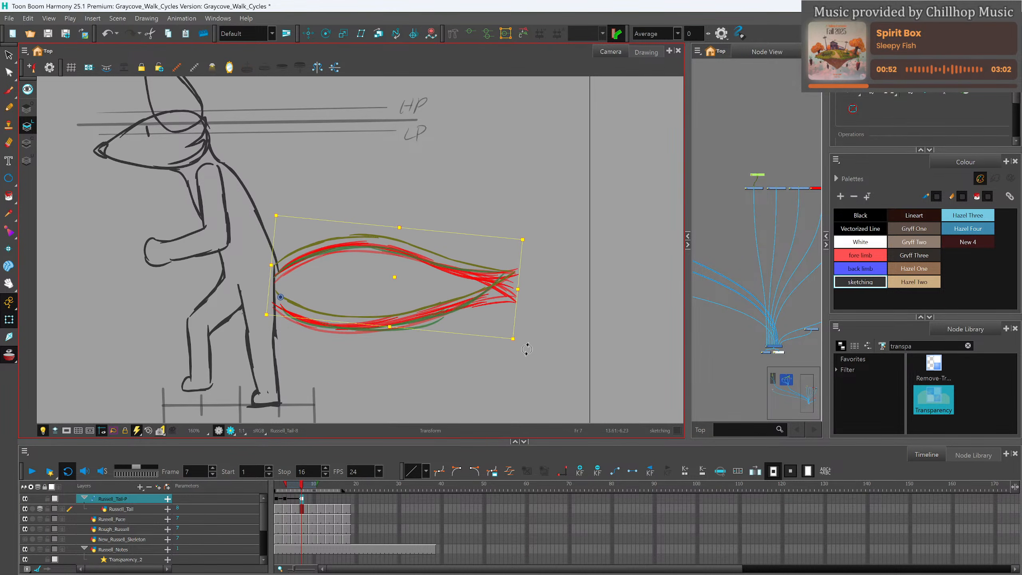
Add a tail peg keyframe on frame 11 and rotate the tail upward around the hip pivot.
click(307, 487)
drag(307, 487, 319, 487)
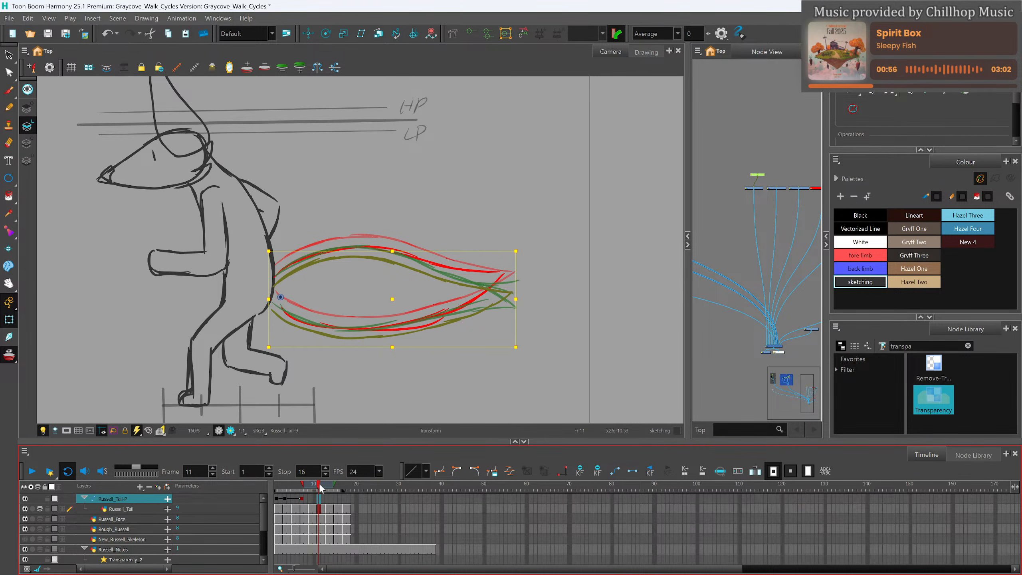
click(580, 471)
drag(517, 355, 523, 334)
Add a tail peg keyframe on frame 15 and rotate the tail downward around the hip pivot.
drag(319, 487, 335, 490)
click(579, 471)
drag(523, 327, 521, 354)
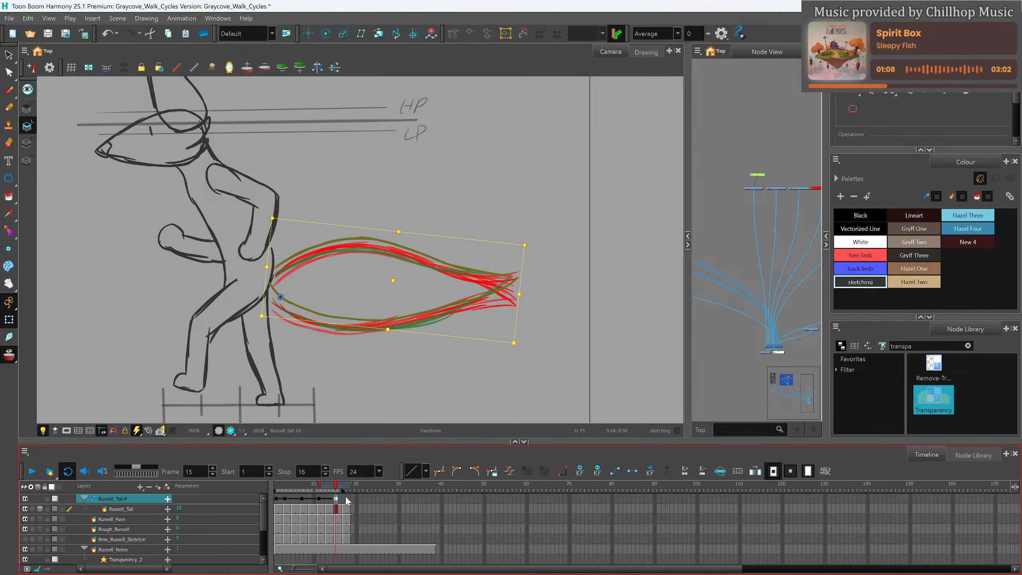
Delete the tail peg's keyframe on frame 1, then scrub and play back the walk cycle to check the swing.
click(276, 504)
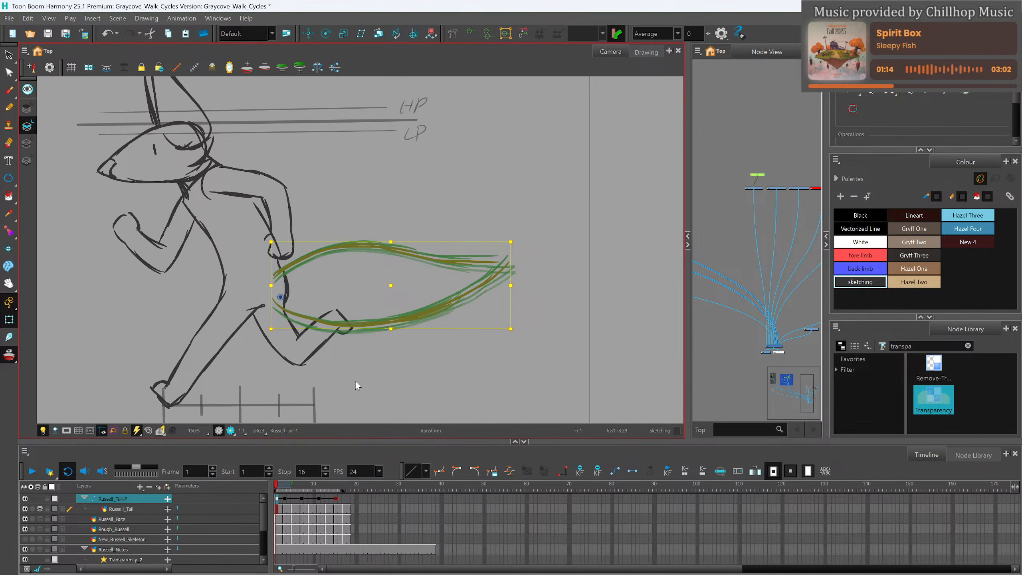
key(F7)
drag(280, 490, 325, 495)
drag(318, 494, 276, 493)
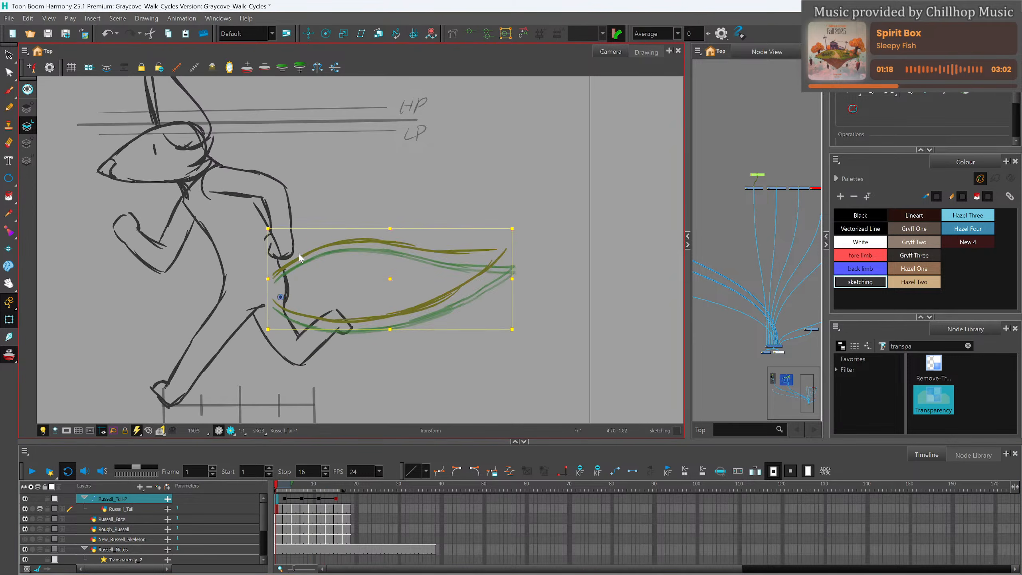
scroll(321, 266, down, 5)
click(33, 472)
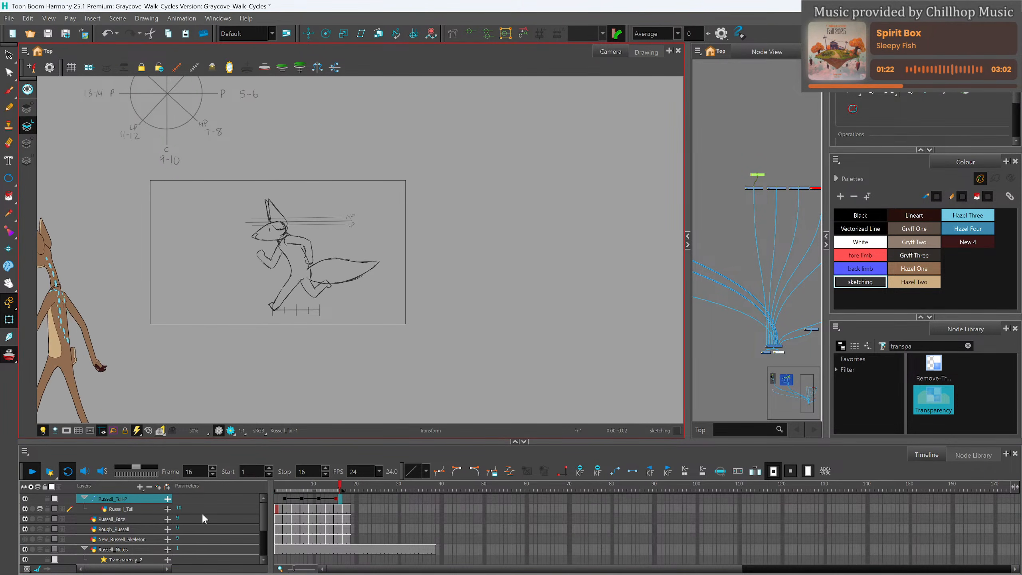
Rotate the tail peg's keyed pose on frame 3 further upward around the hip pivot.
click(286, 499)
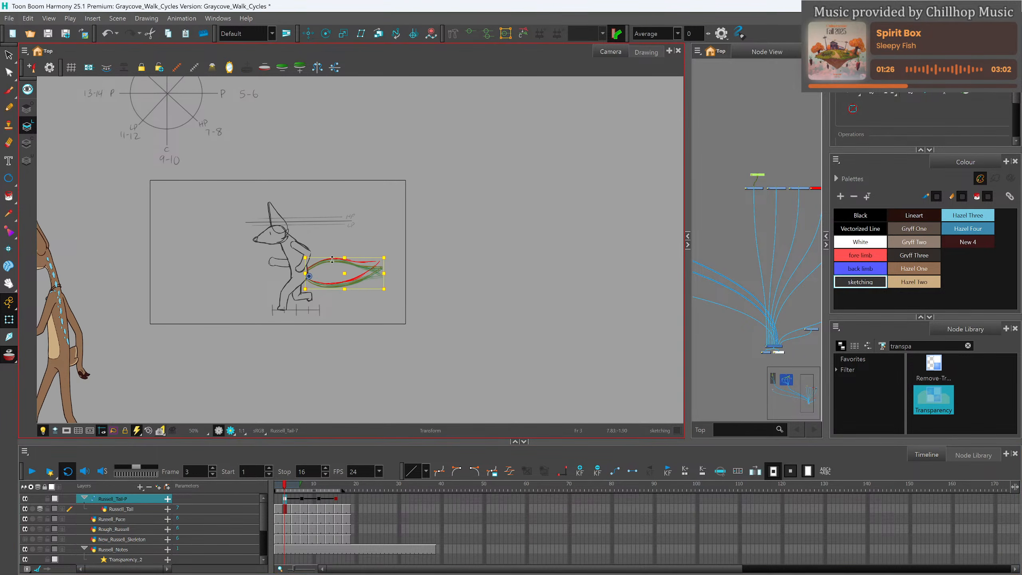
scroll(344, 265, up, 3)
scroll(350, 380, down, 1)
scroll(350, 381, up, 1)
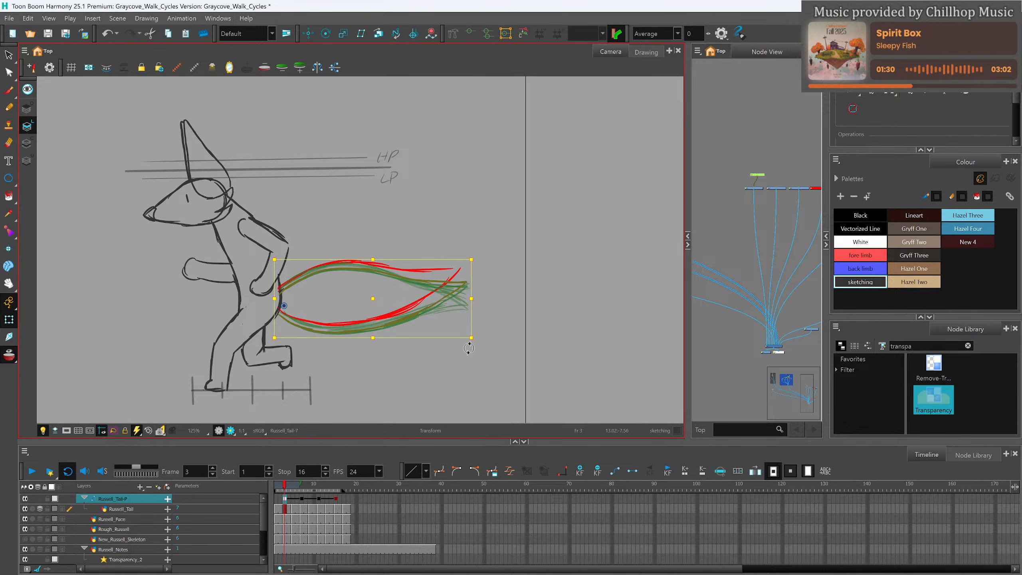
drag(468, 349, 469, 336)
Rotate the tail peg's keyed pose on frame 7 further downward around the hip pivot and readjust the pose on frame 11.
click(305, 507)
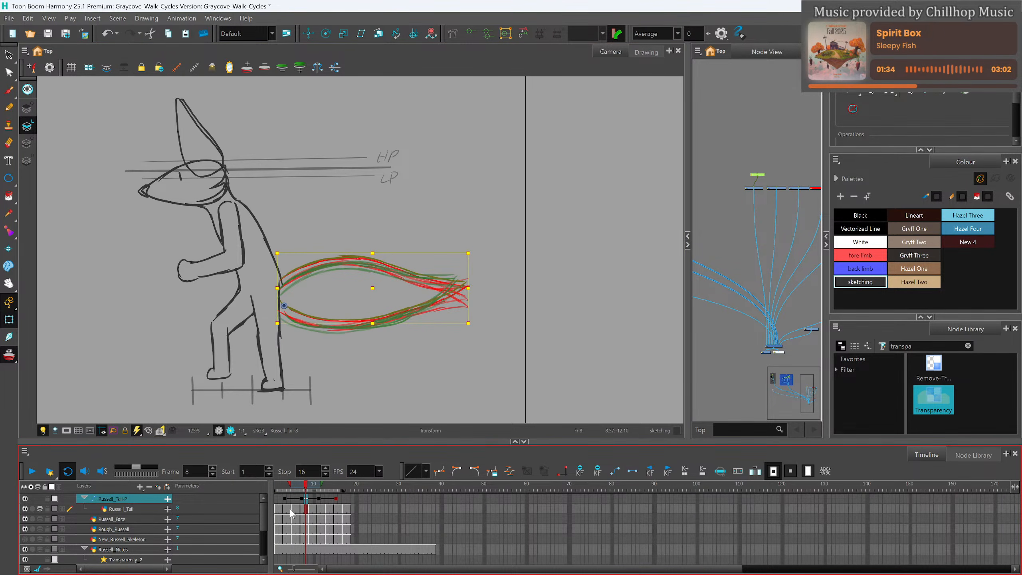
key(comma)
click(472, 344)
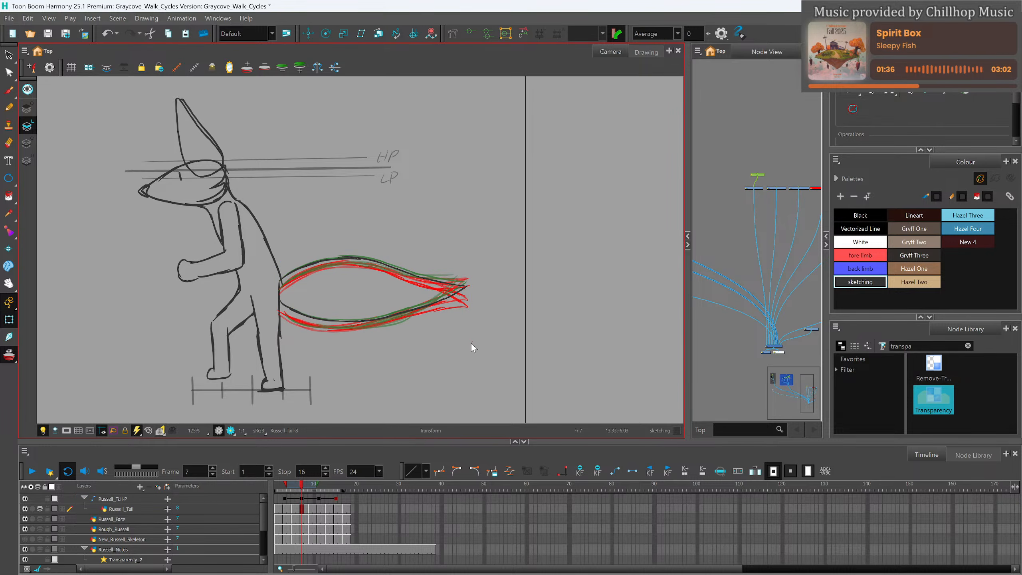
click(302, 497)
drag(476, 337, 473, 351)
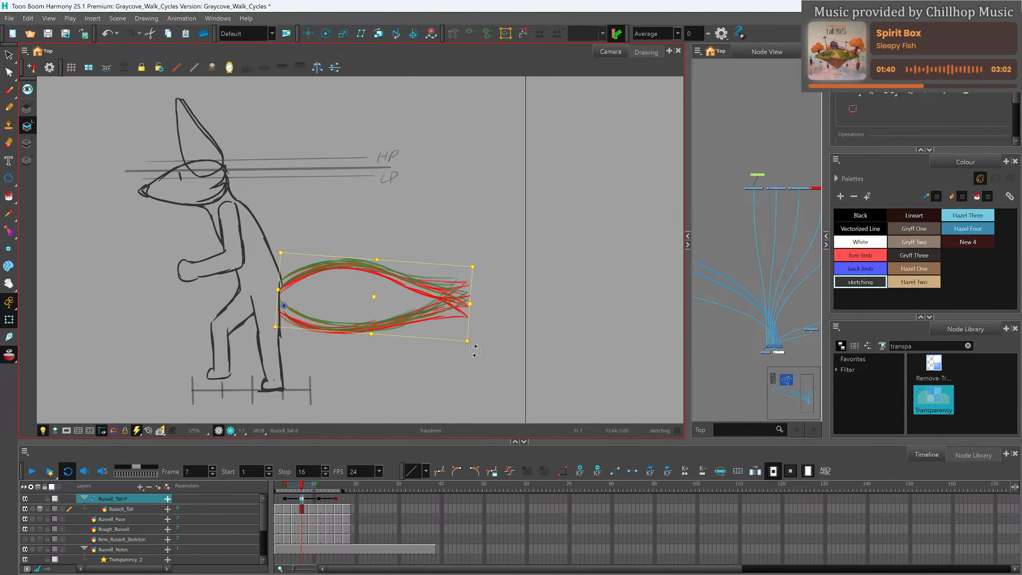
click(321, 499)
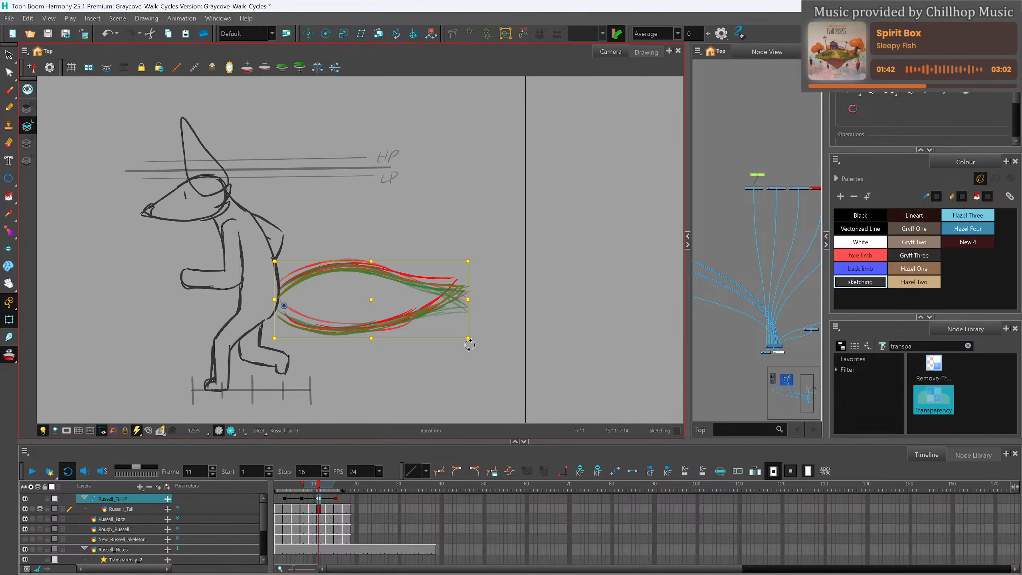
mouse_move(472, 349)
mouse_down()
mouse_move(475, 328)
mouse_move(474, 355)
mouse_up()
click(336, 498)
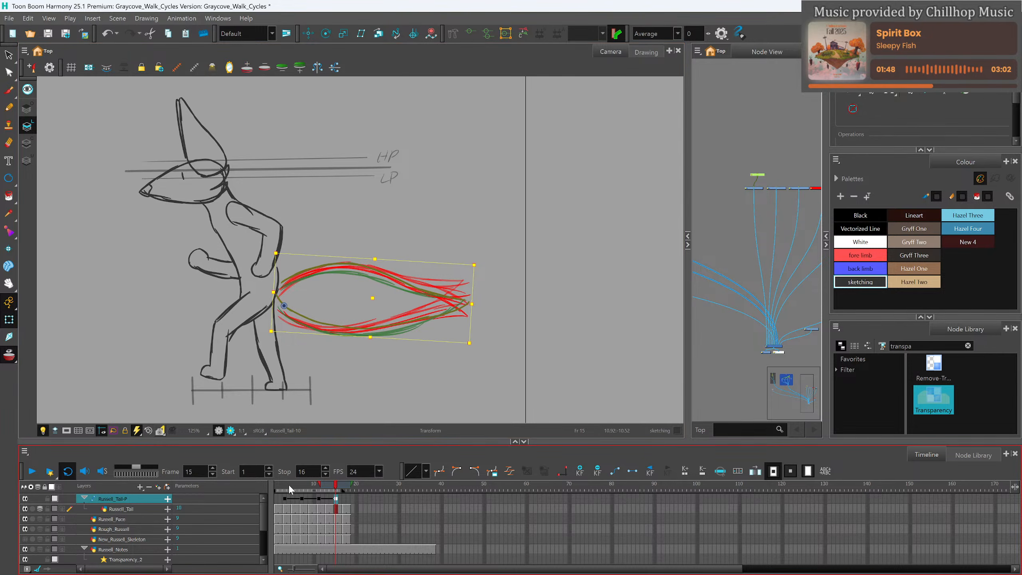
Play back the walk cycle and examine the tail swing at full-scene and close-up scale.
click(32, 471)
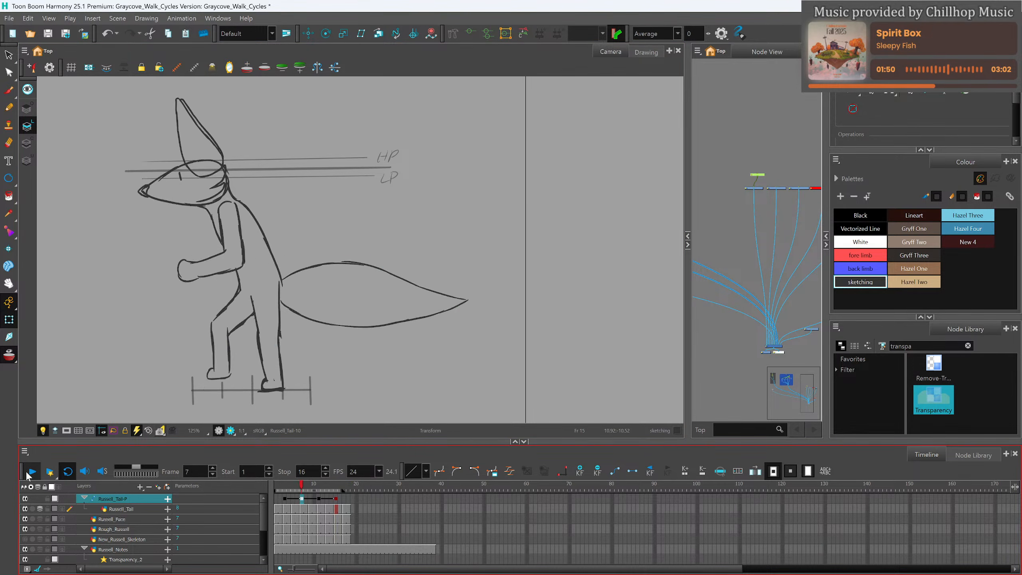
scroll(451, 251, down, 5)
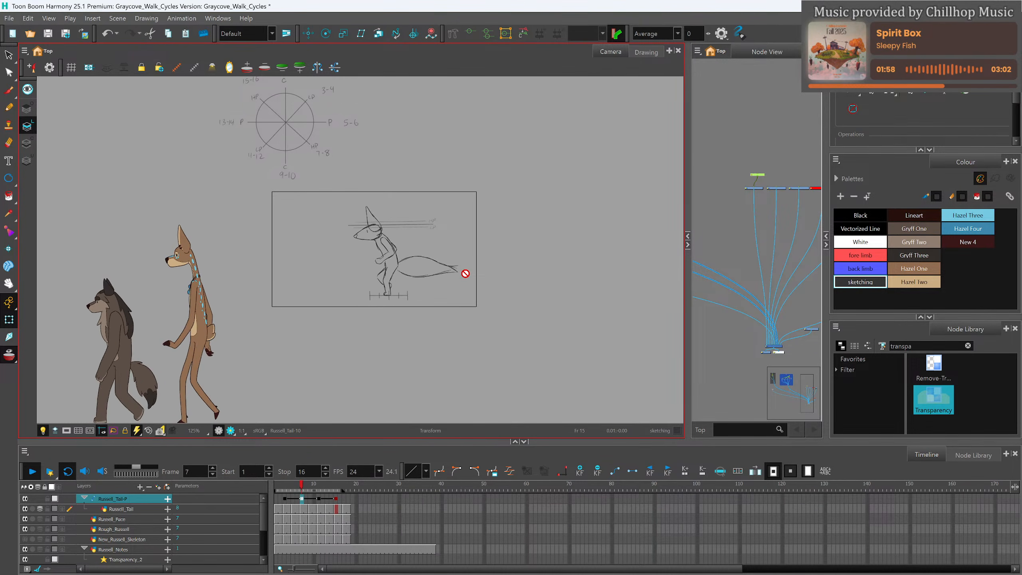
scroll(466, 273, down, 4)
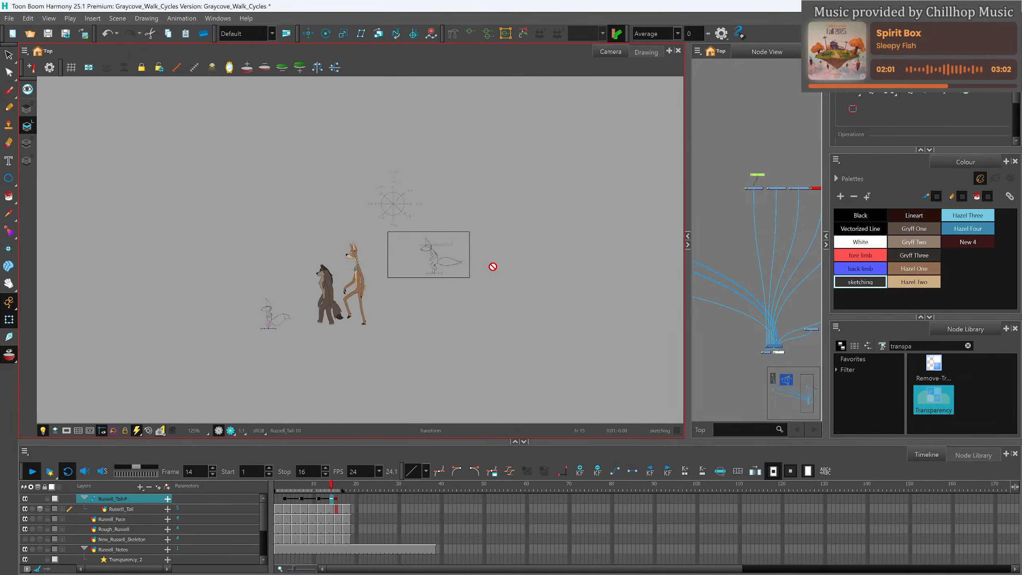
scroll(493, 267, up, 3)
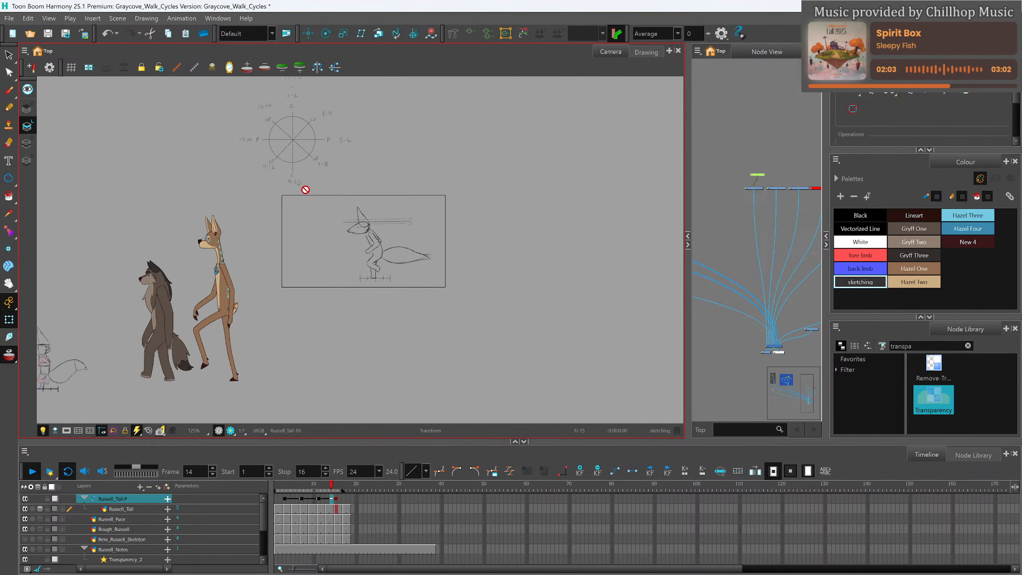
scroll(433, 244, up, 4)
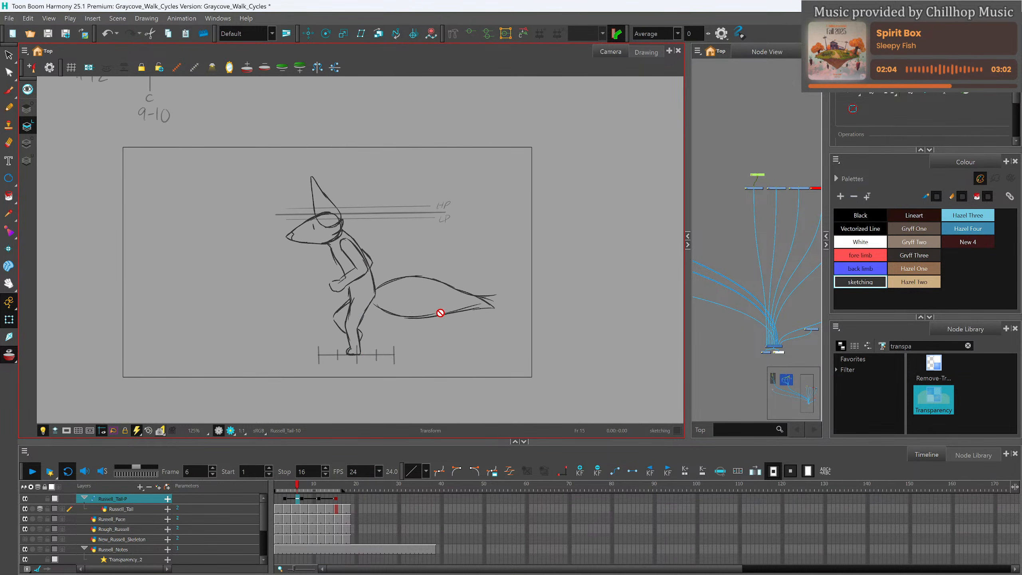
click(33, 471)
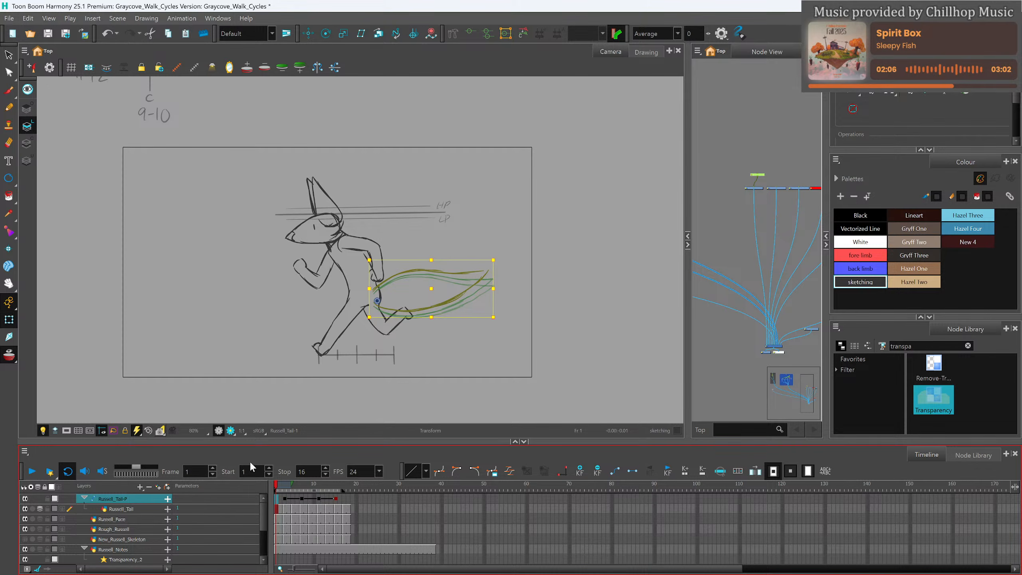
Delete the Russell_Tail drawing layer and its parent peg, including the drawing files and element folders.
click(285, 498)
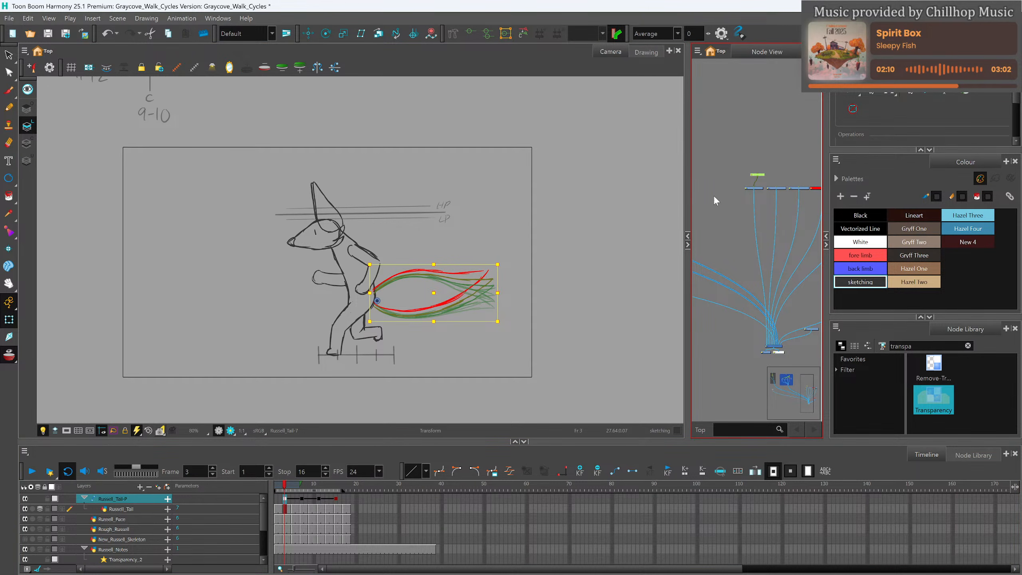
click(757, 206)
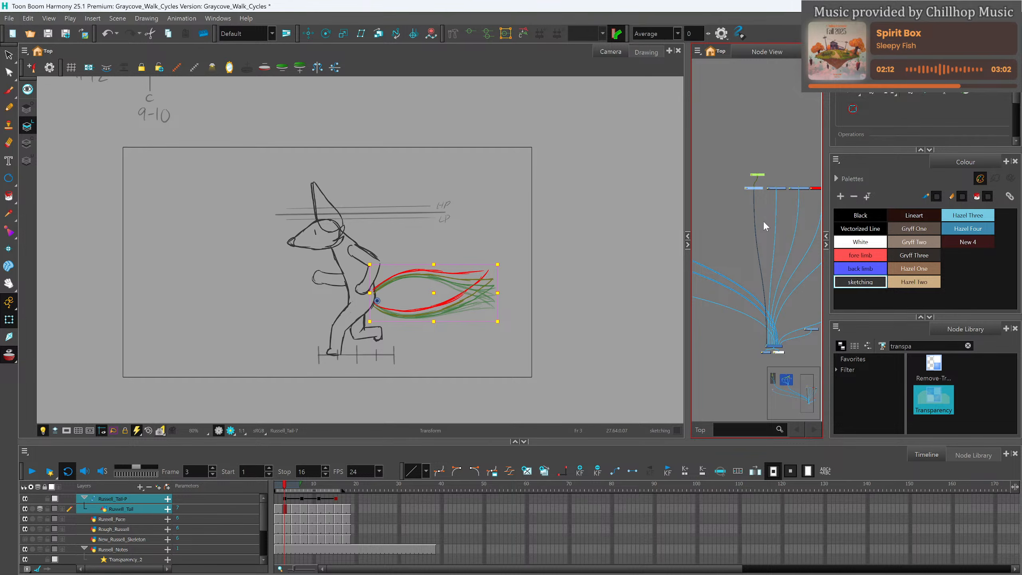
key(Delete)
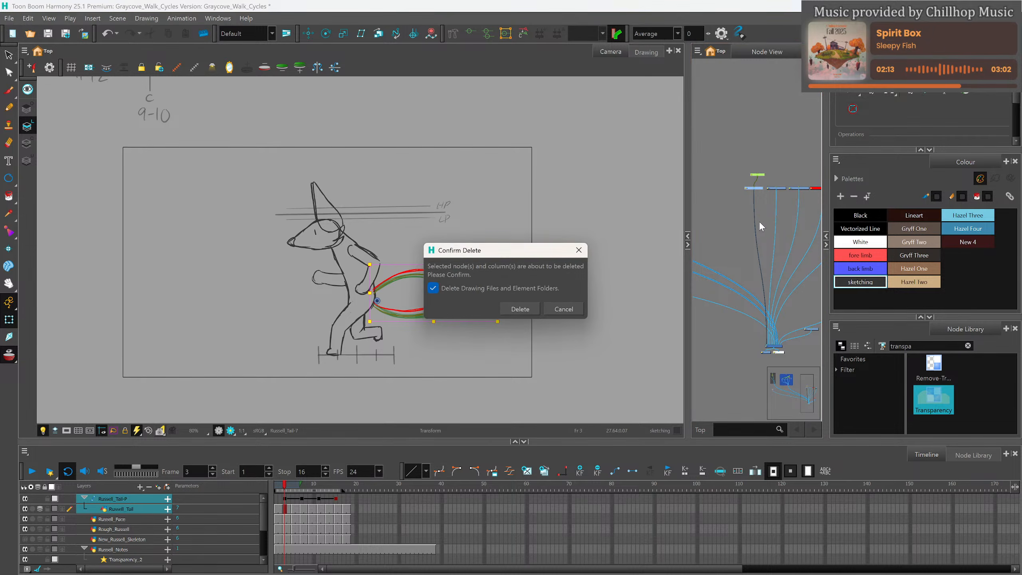
click(523, 309)
Add a vector drawing layer named Russell_Tail, connect its node to the composite, and line it up beside the other drawing nodes.
key(ctrl+r)
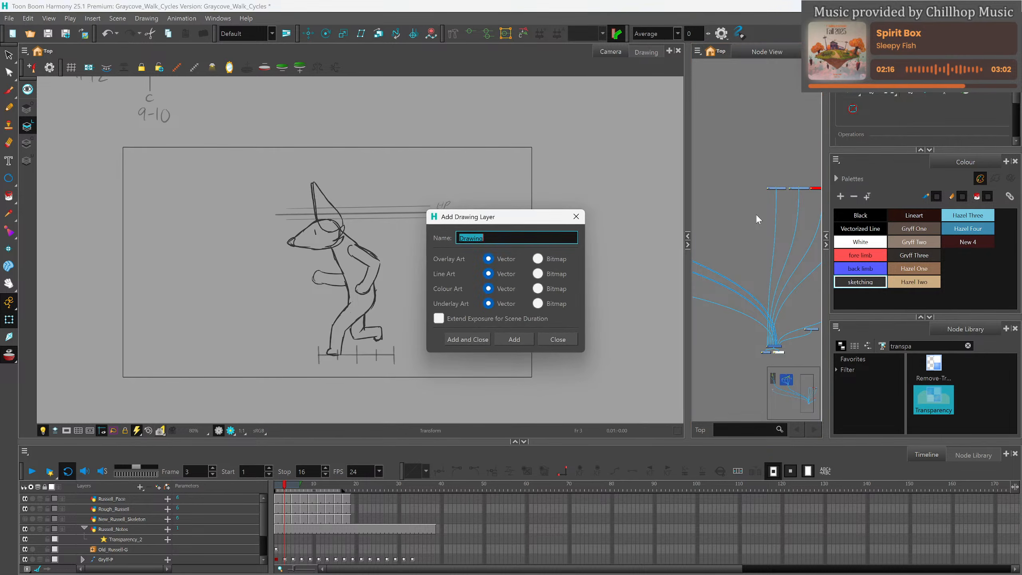
text(Russell Tail)
click(498, 339)
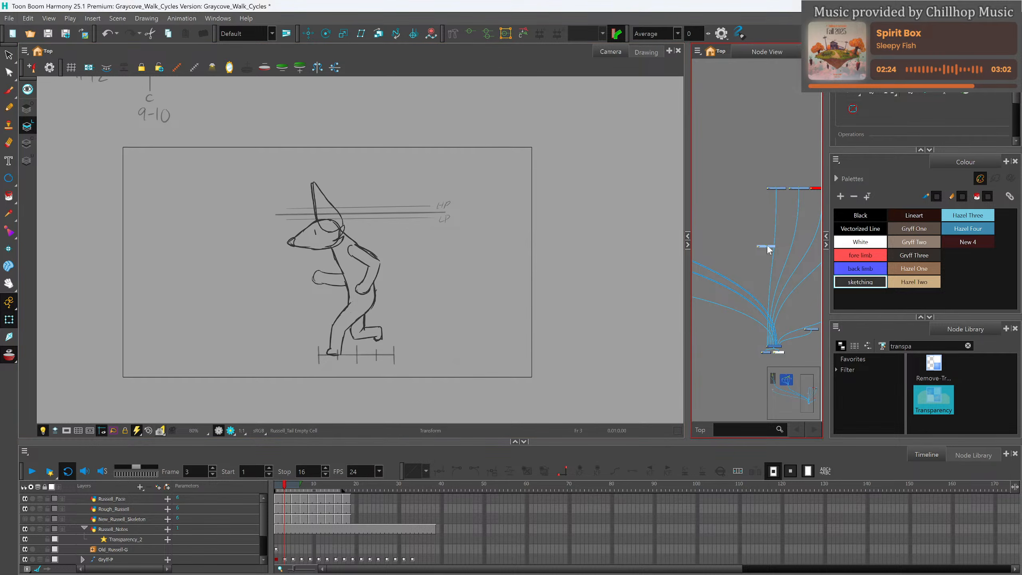
drag(765, 249, 763, 311)
drag(765, 248, 768, 349)
drag(772, 246, 759, 187)
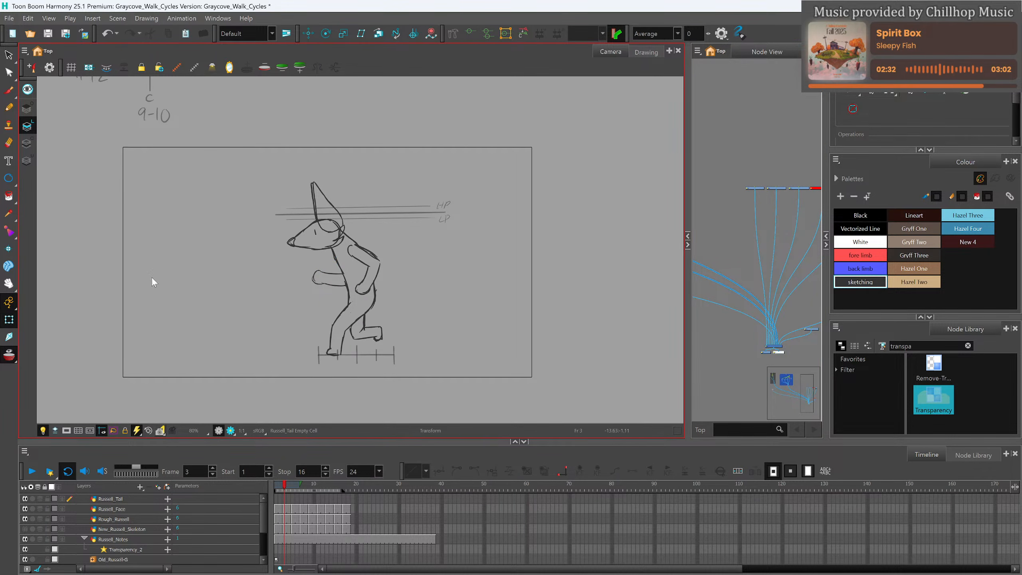
Ready the Pencil tool and create an empty drawing on frame 1 of the Russell_Tail layer.
key(alt+/)
scroll(397, 267, up, 2)
scroll(397, 267, up, 2)
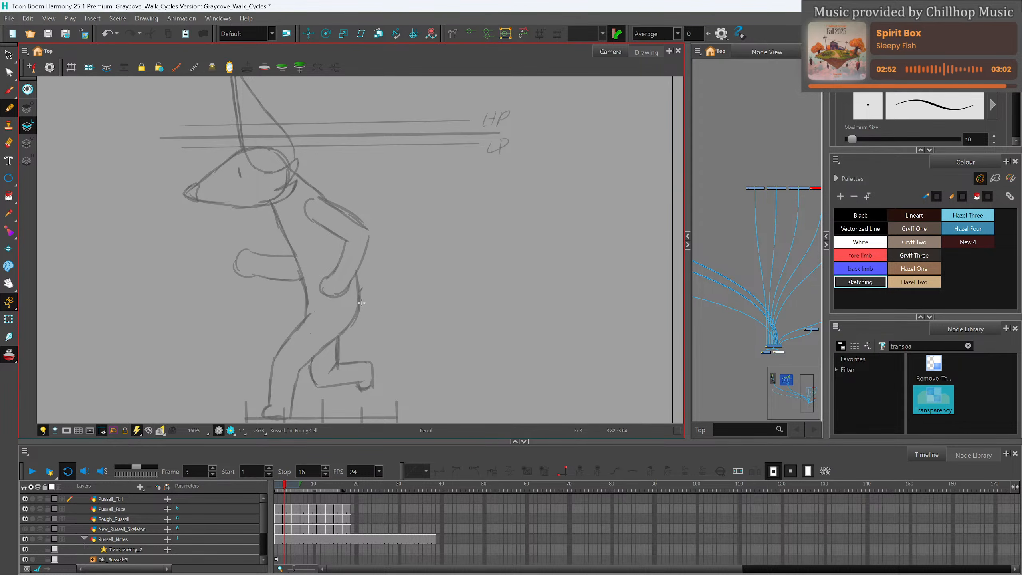
click(274, 501)
click(529, 472)
key(period)
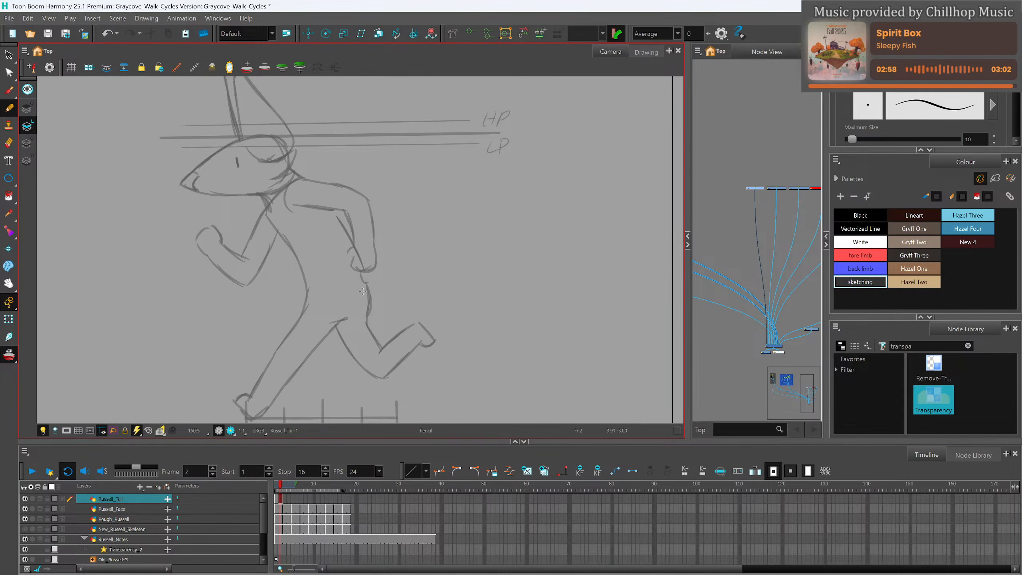
Sketch a bushy tail outline that starts at the fox's hip and sweeps up behind it to a curled tip.
mouse_move(360, 292)
mouse_down()
mouse_move(356, 310)
mouse_move(457, 198)
mouse_move(557, 188)
mouse_move(535, 250)
mouse_move(475, 326)
mouse_up()
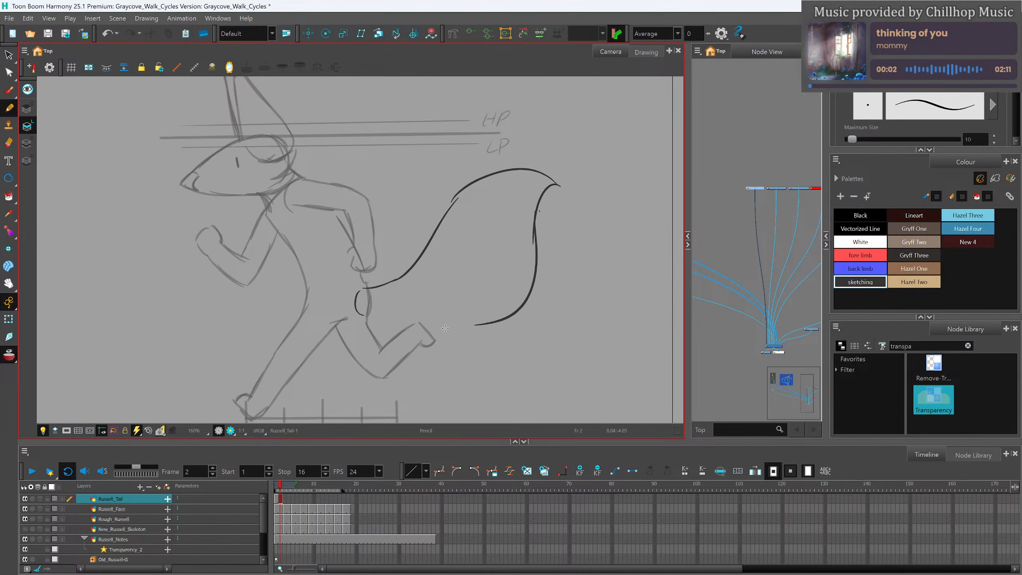
drag(360, 314, 478, 334)
drag(538, 239, 458, 340)
drag(535, 274, 434, 332)
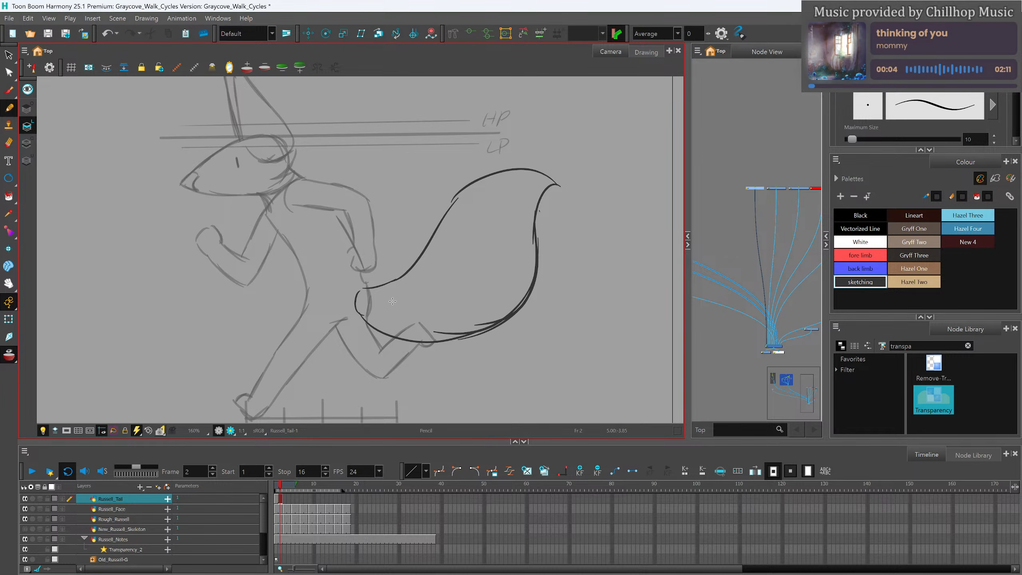
scroll(387, 290, down, 3)
scroll(402, 279, up, 3)
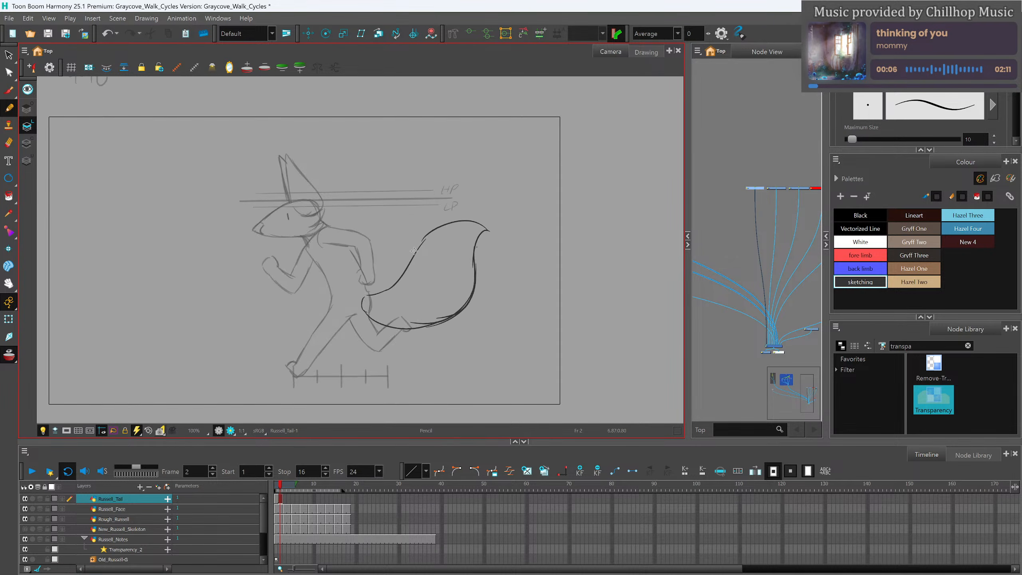
scroll(421, 238, down, 1)
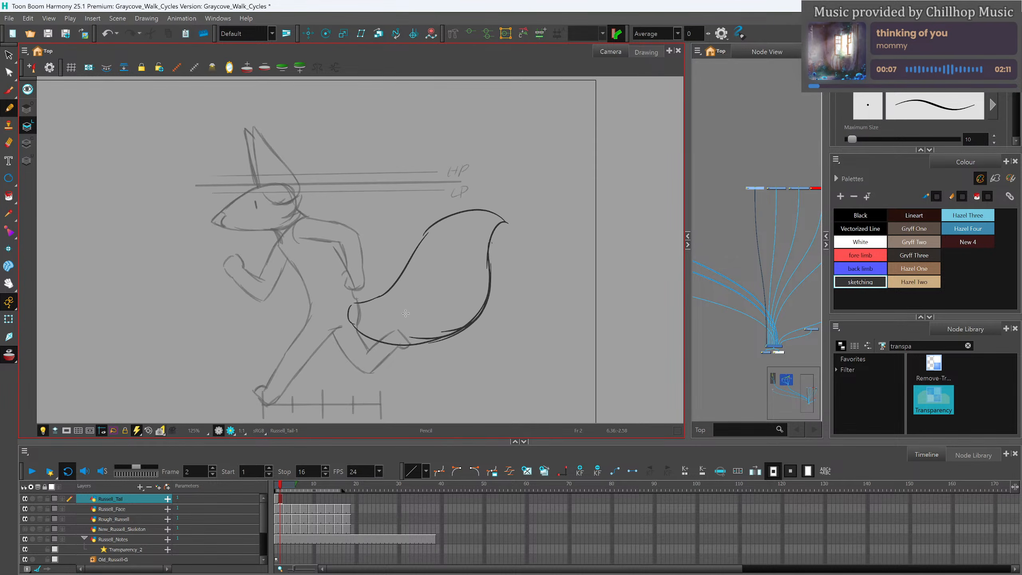
scroll(406, 313, up, 1)
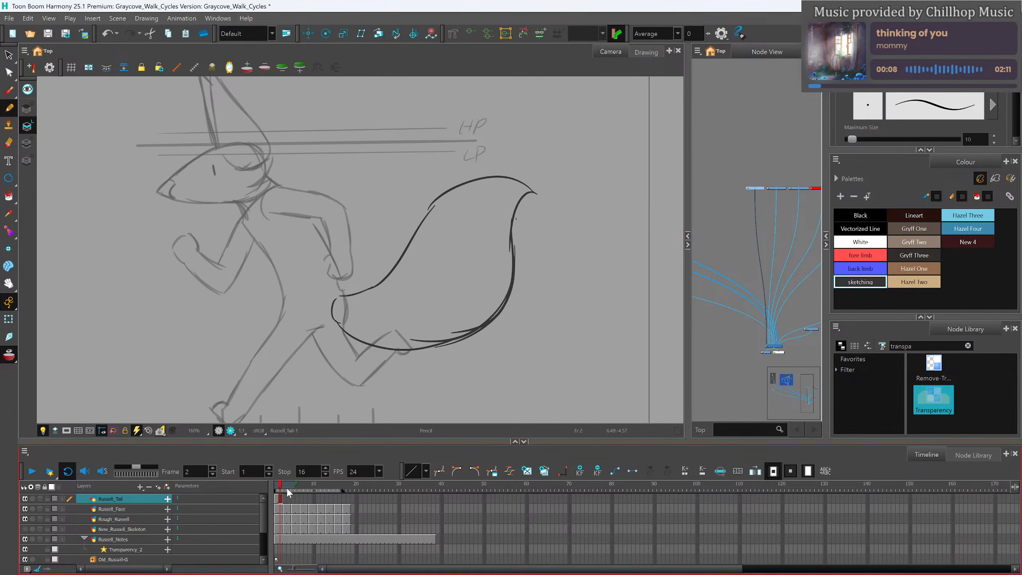
Extend the exposure of the new tail drawing through frame 18.
click(285, 486)
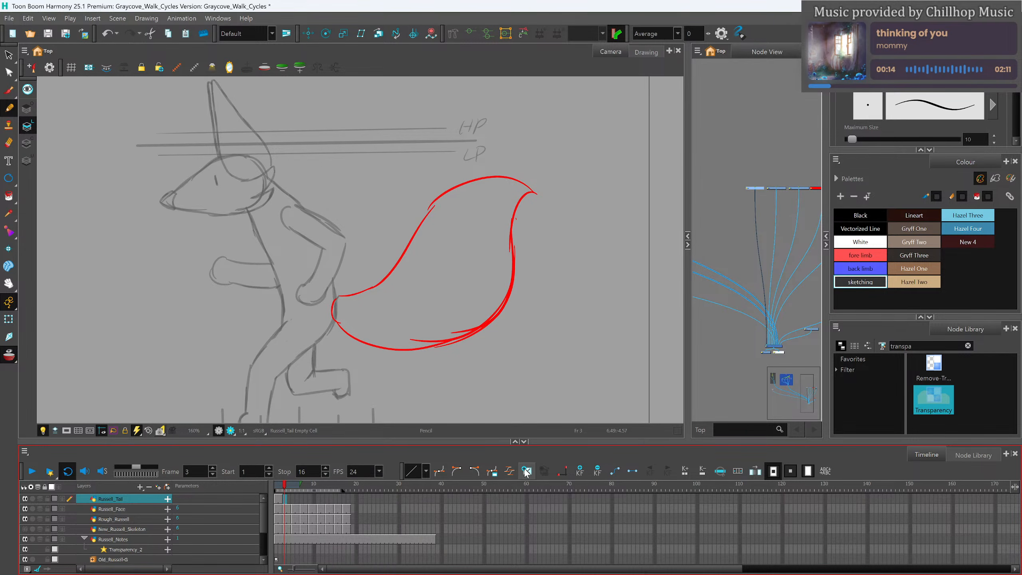
drag(286, 487, 347, 506)
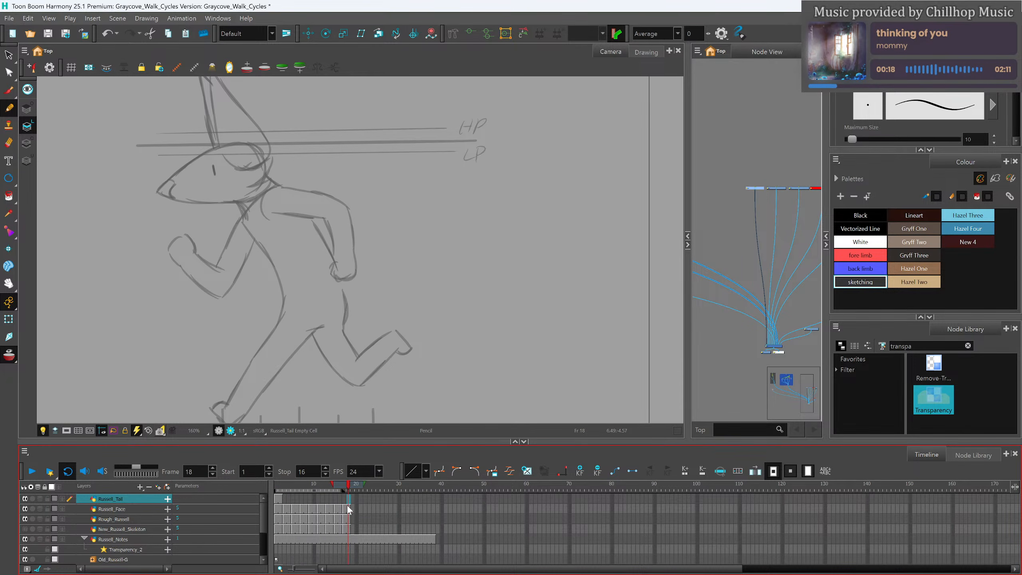
key(F5)
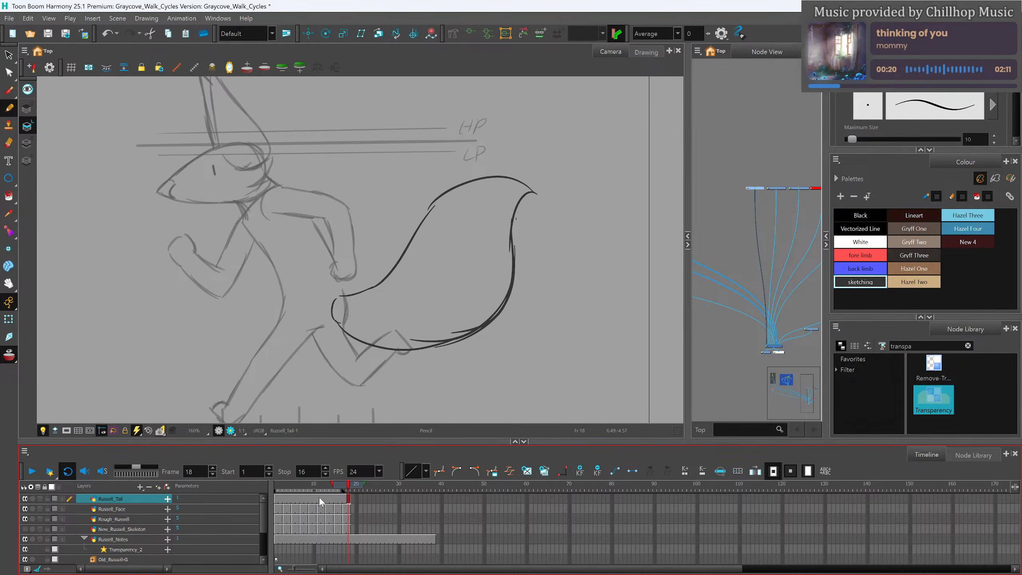
Add a parent peg to Russell_Tail and set the layer's embedded pivots to Apply Embedded Pivot on Parent Peg.
click(279, 498)
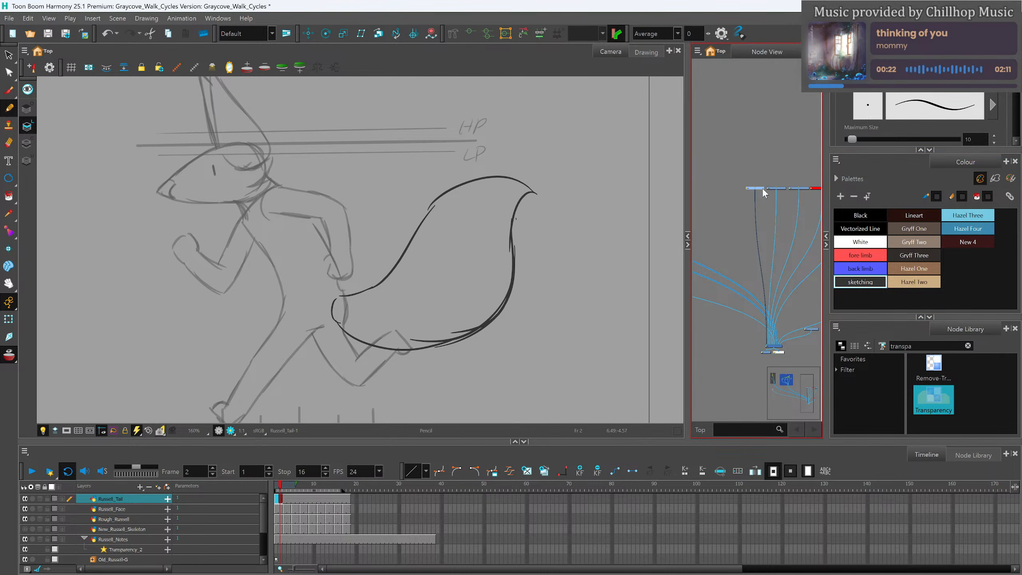
key(ctrl+p)
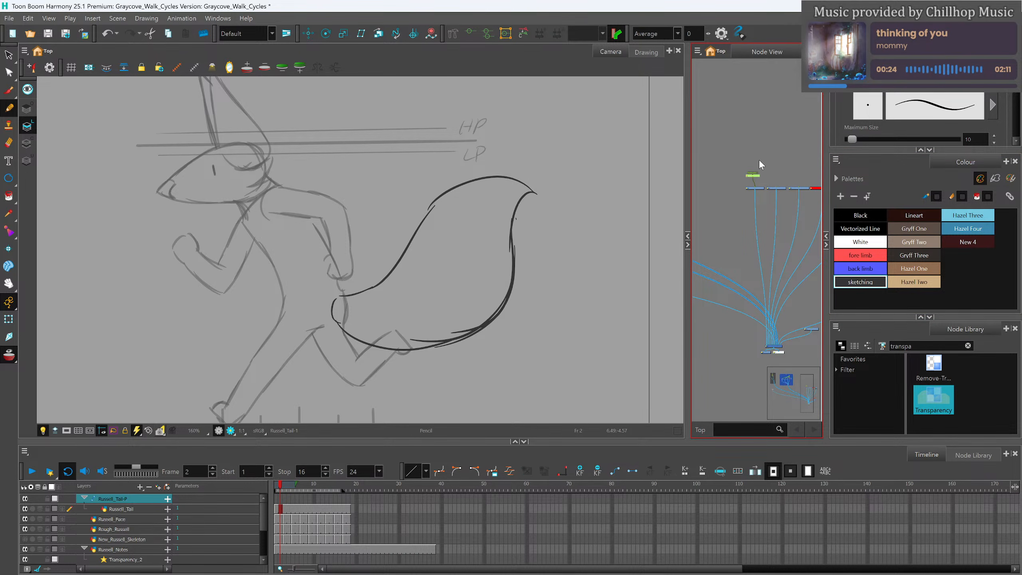
double_click(747, 188)
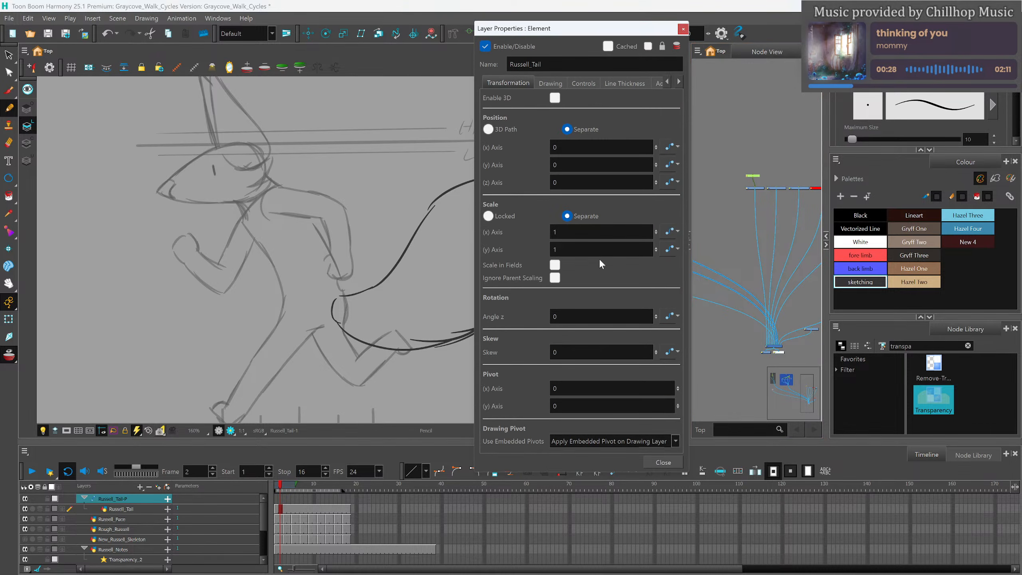
click(608, 441)
click(610, 462)
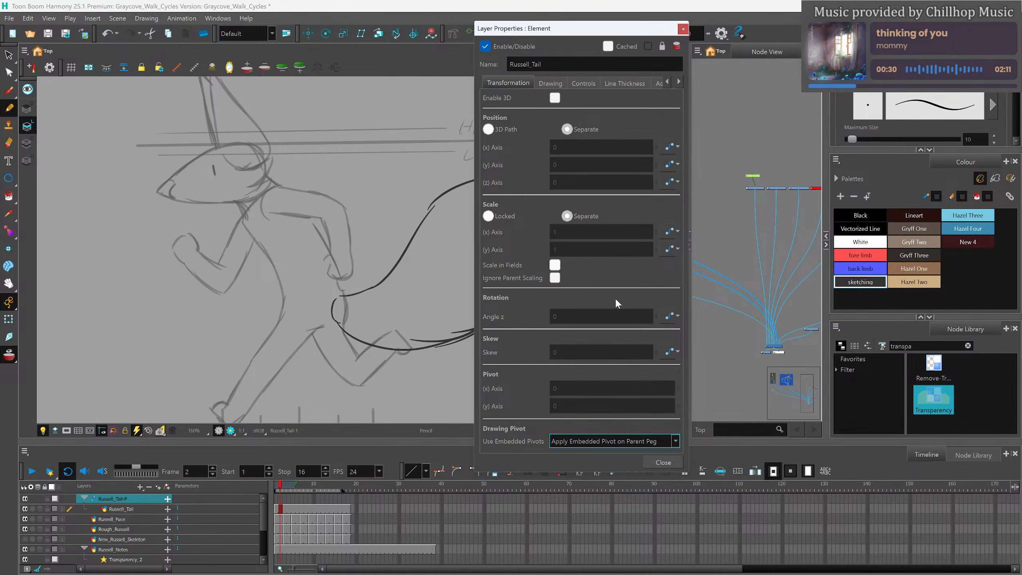
click(683, 30)
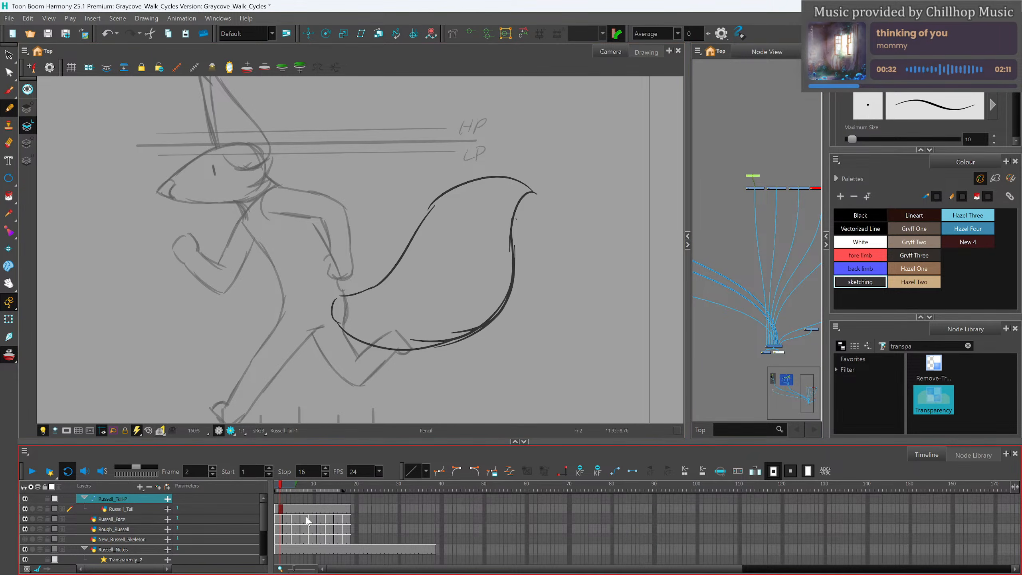
Add keyframes to the tail peg on frames 1 and 3.
click(277, 496)
click(576, 477)
key(period)
key(period)
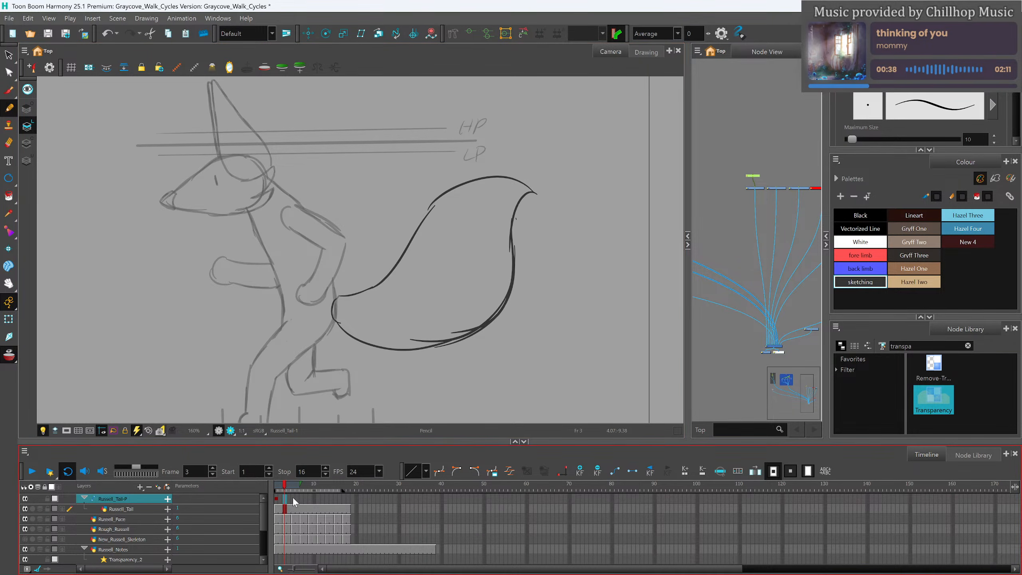
click(579, 474)
Use the Rotate tool to move the tail peg's pivot to the base of the tail at the hip.
key(shift+t)
click(325, 34)
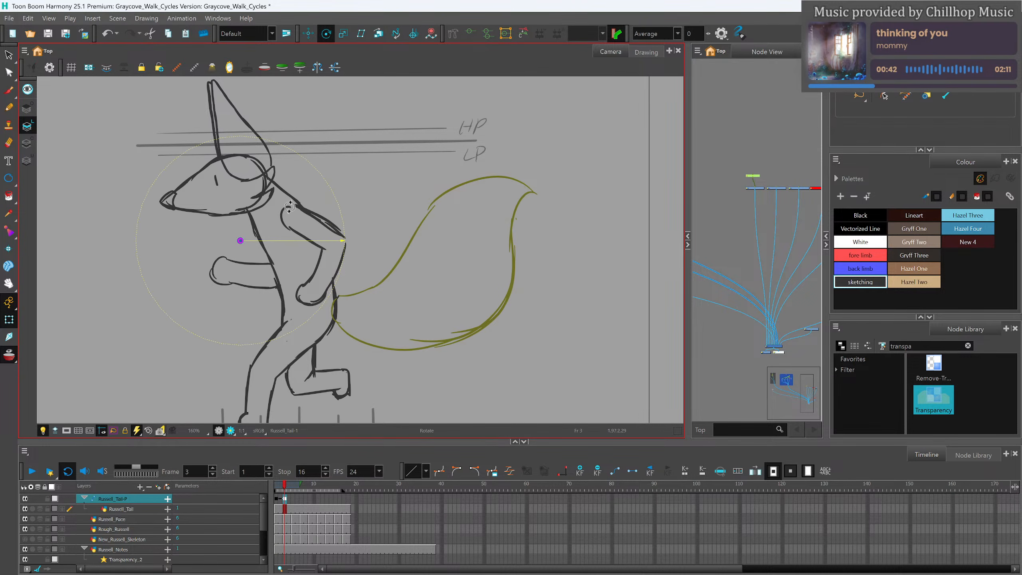
drag(240, 240, 336, 307)
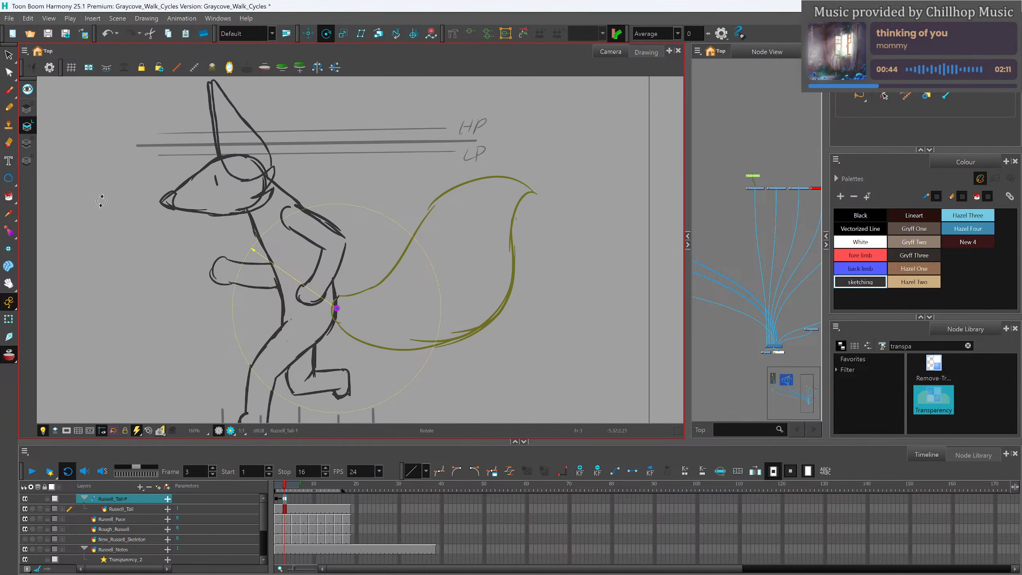
Try rotating the tail peg downward on frame 3 and back upward on frame 8, and undo the changes.
click(8, 319)
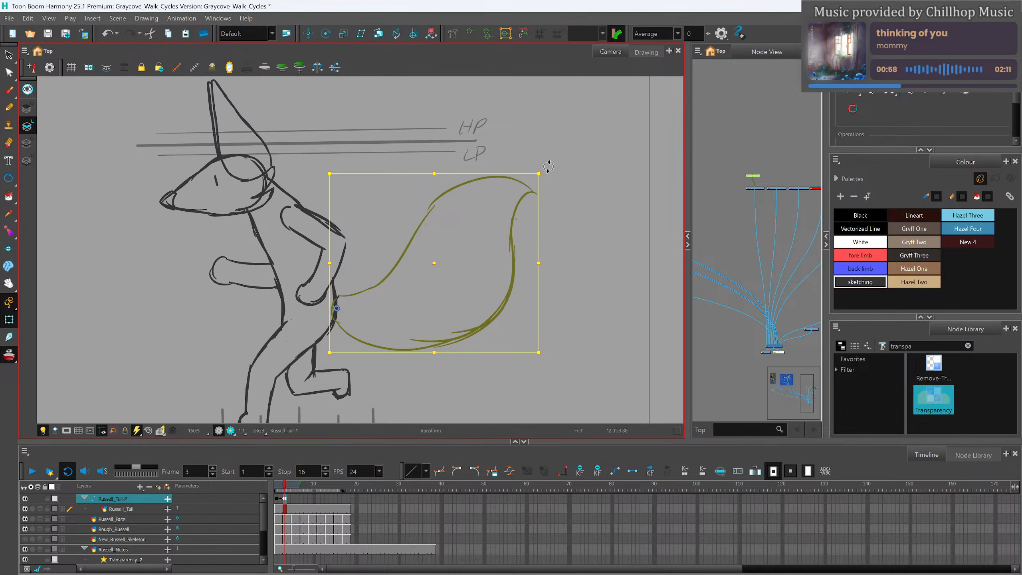
drag(549, 166, 557, 193)
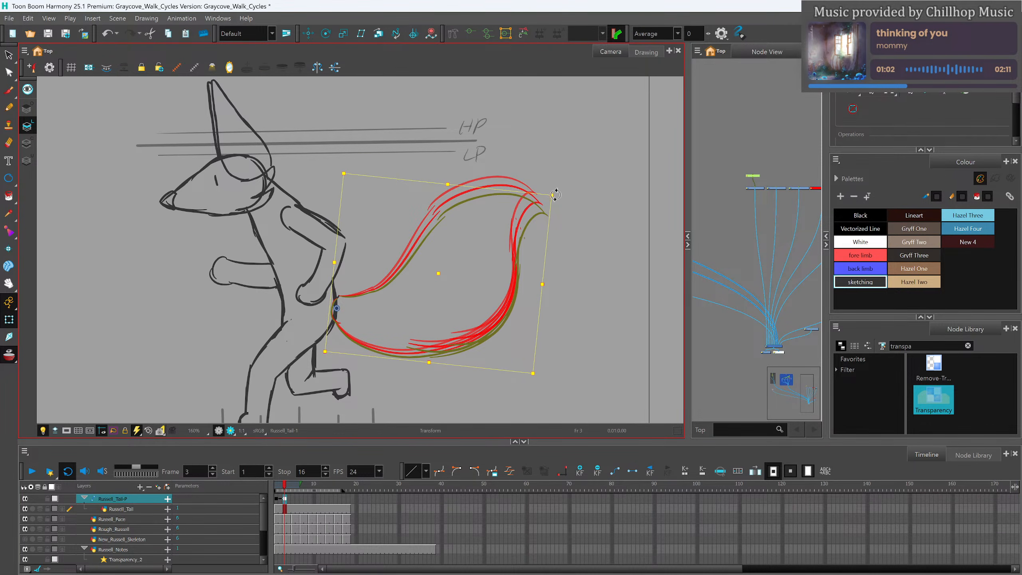
click(289, 488)
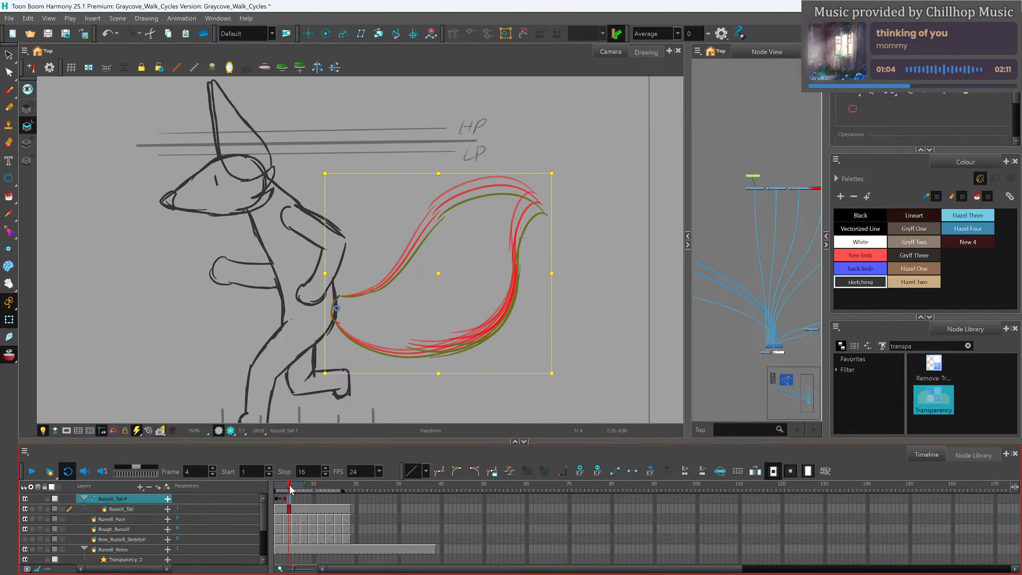
click(295, 490)
drag(295, 487, 306, 488)
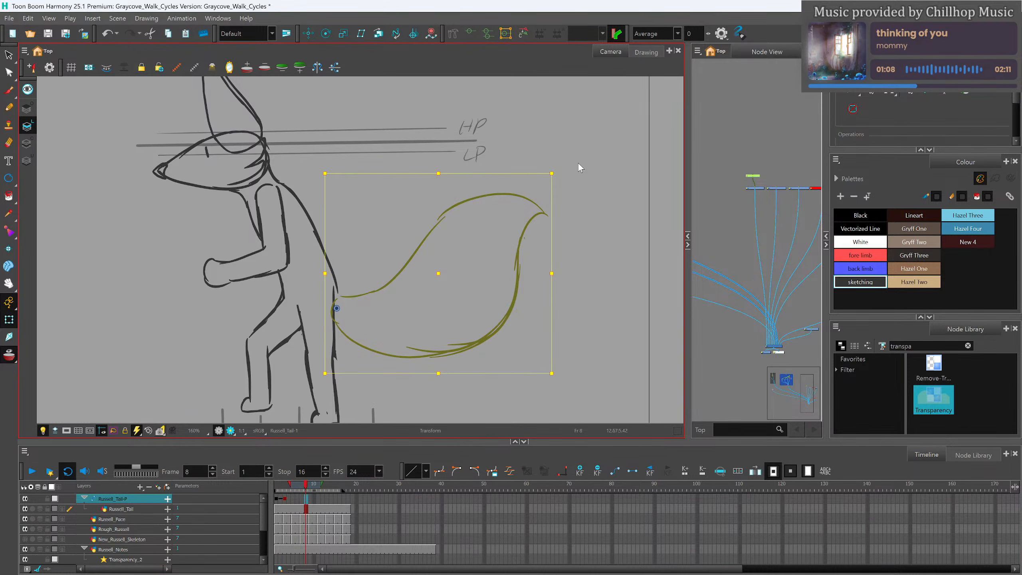
drag(560, 169, 552, 142)
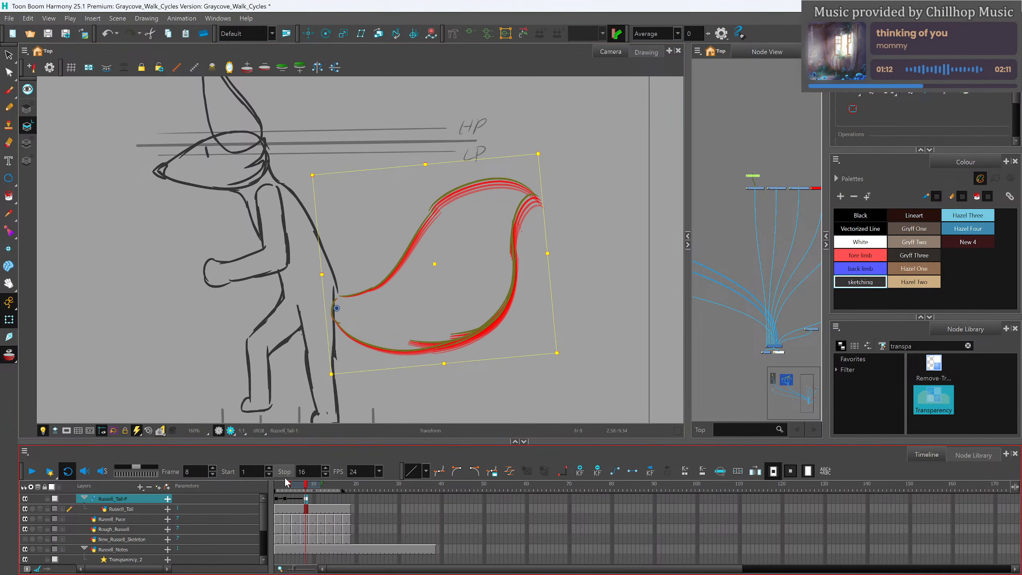
drag(277, 488, 290, 483)
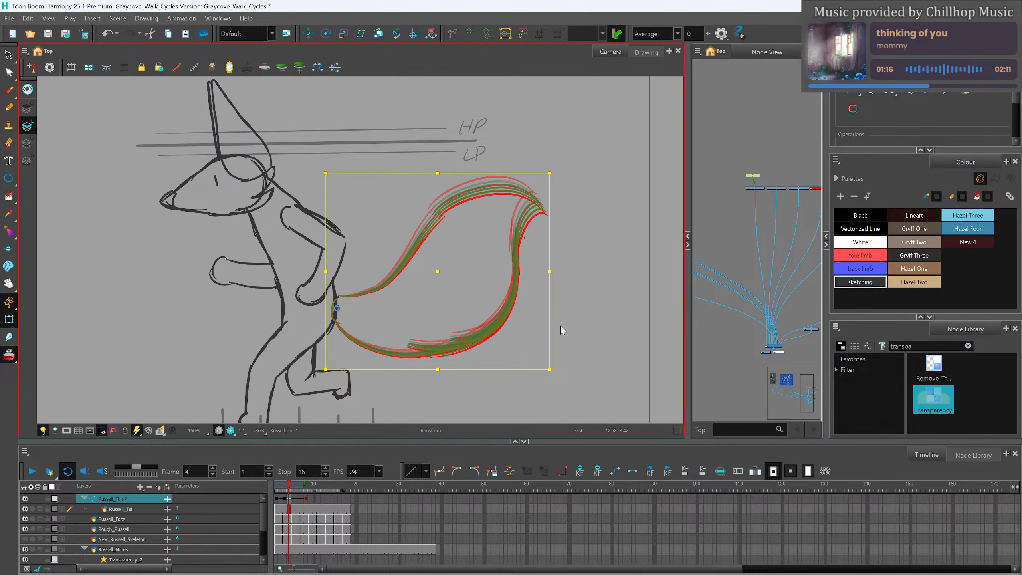
key(ctrl+z)
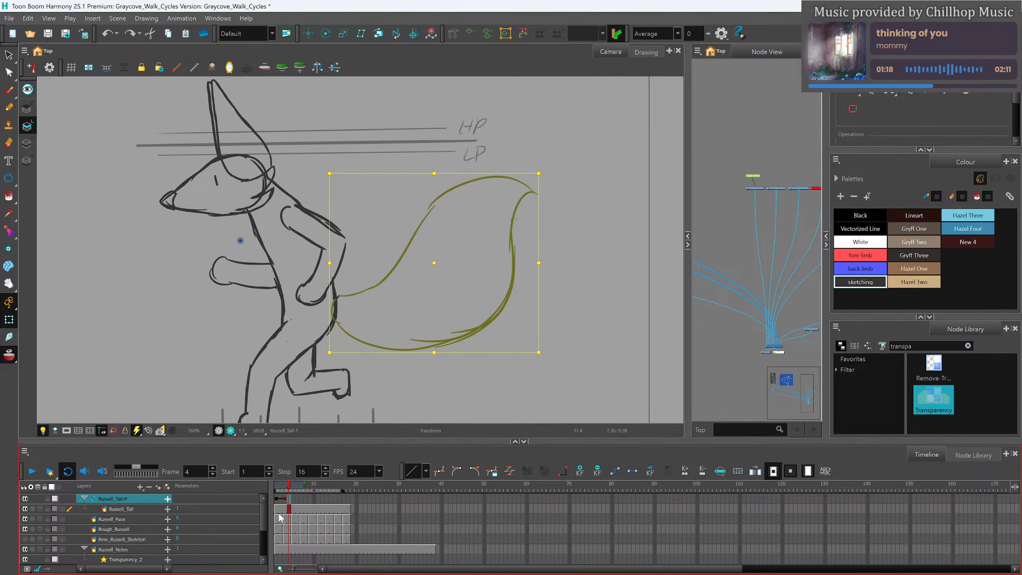
Try rotating the tail upward on frame 3 around the pivot at the torso, and undo it.
click(284, 509)
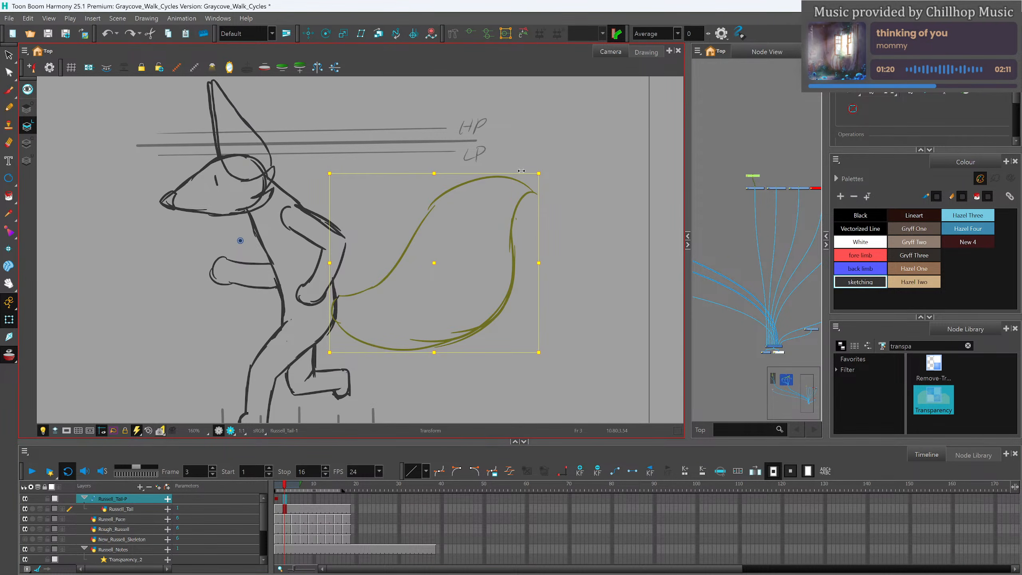
drag(550, 170, 517, 149)
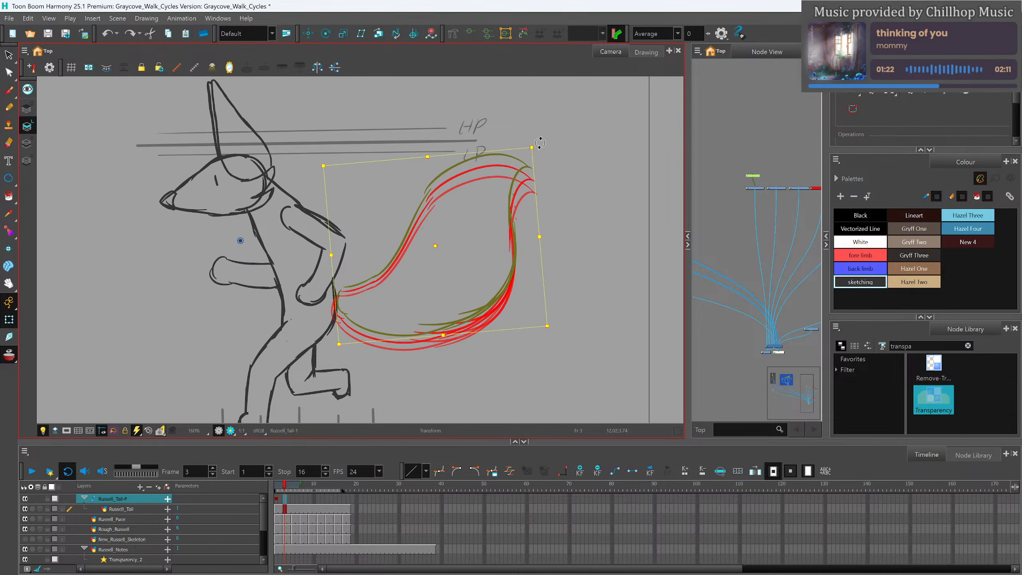
key(ctrl+z)
Place the tail peg's pivot at the tail base by the hip and rotate the tail slightly upward on frame 3.
click(326, 33)
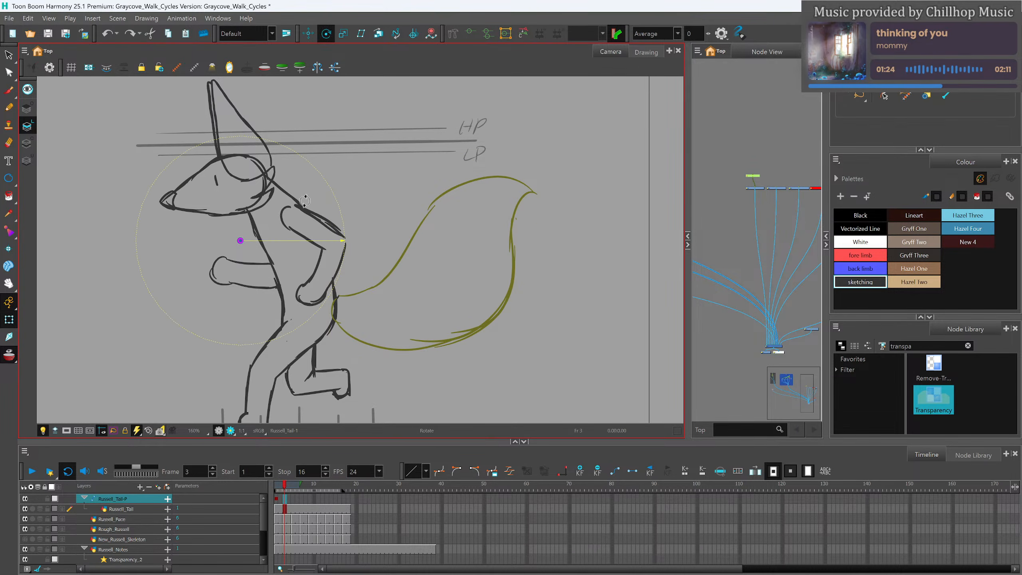
drag(240, 241, 331, 308)
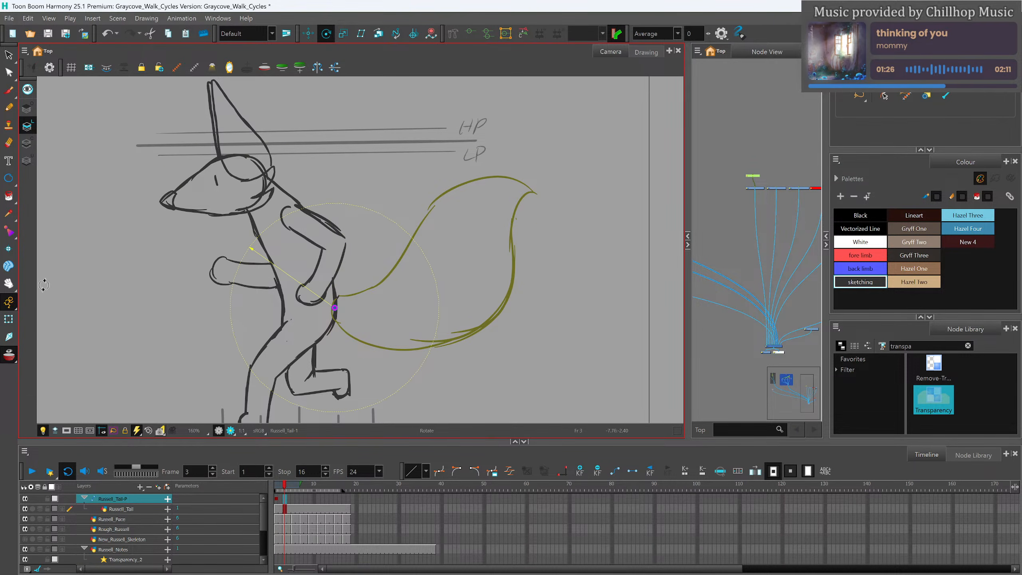
click(9, 319)
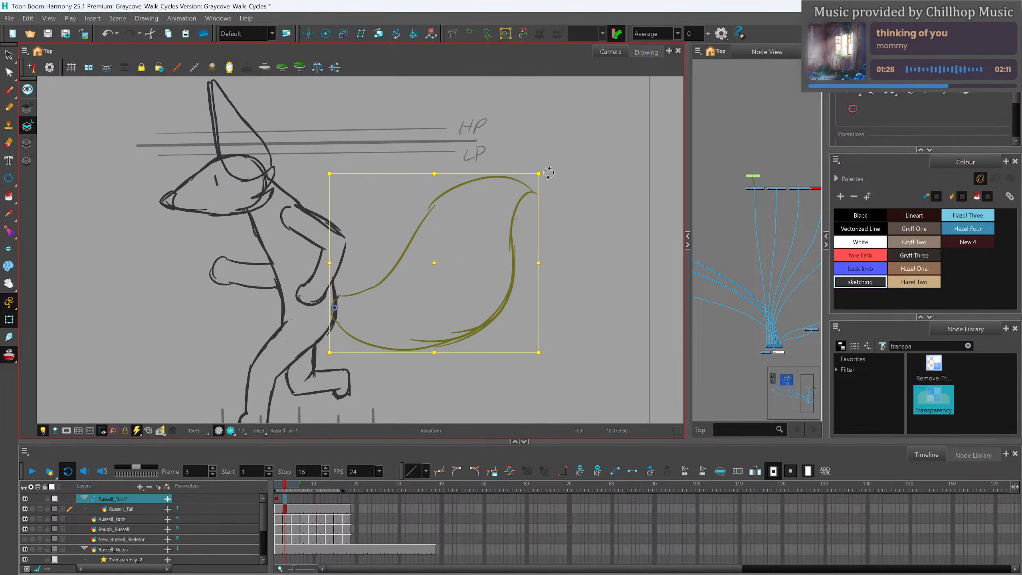
drag(549, 173, 535, 156)
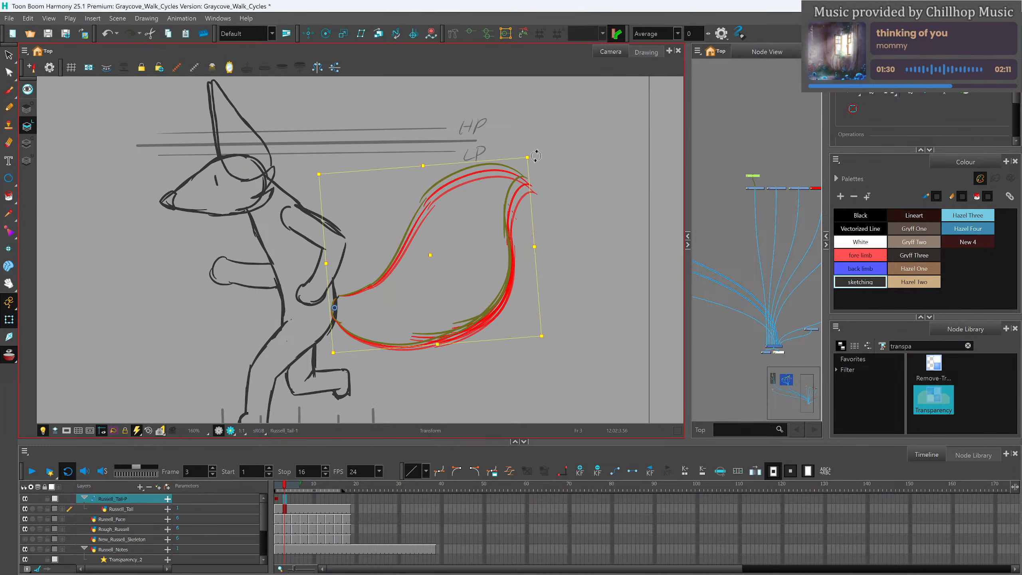
Add a tail peg keyframe on frame 7 and rotate the tail slightly downward there.
drag(285, 485, 303, 487)
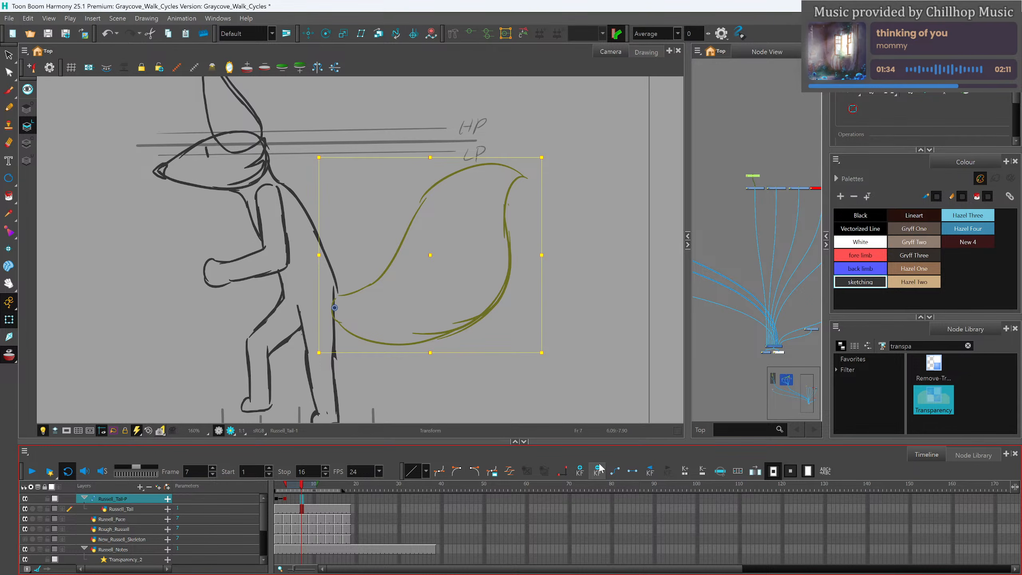
click(578, 472)
drag(543, 147, 556, 174)
Rotate the tail upward on frame 11 and downward again on frame 15.
drag(309, 486, 321, 490)
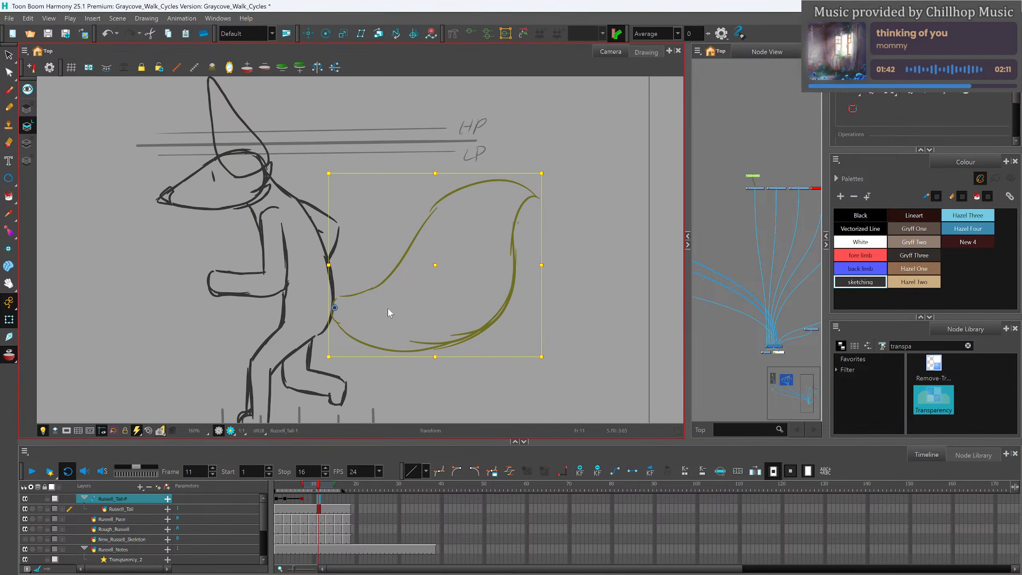
drag(544, 174, 539, 145)
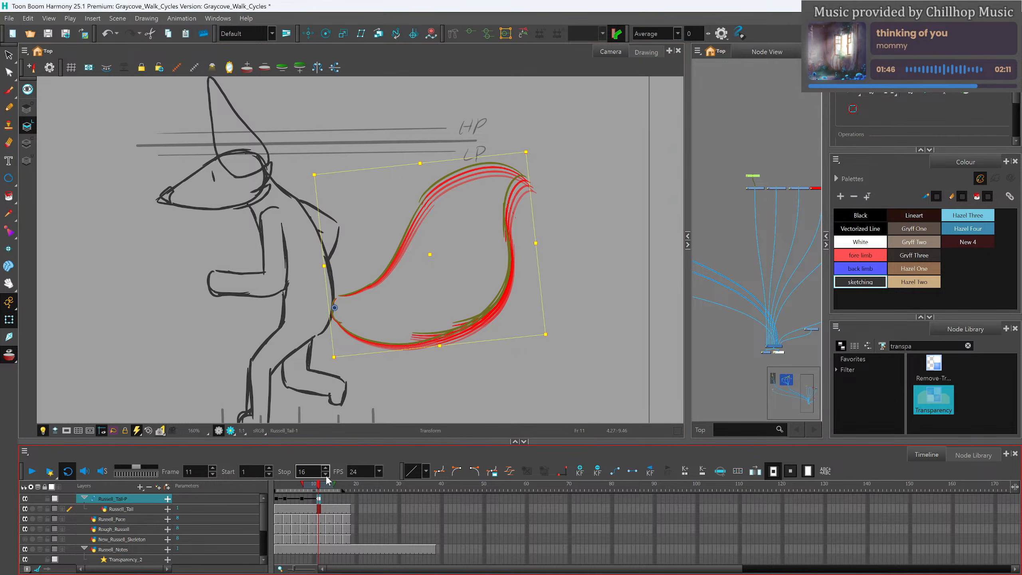
drag(322, 489, 337, 489)
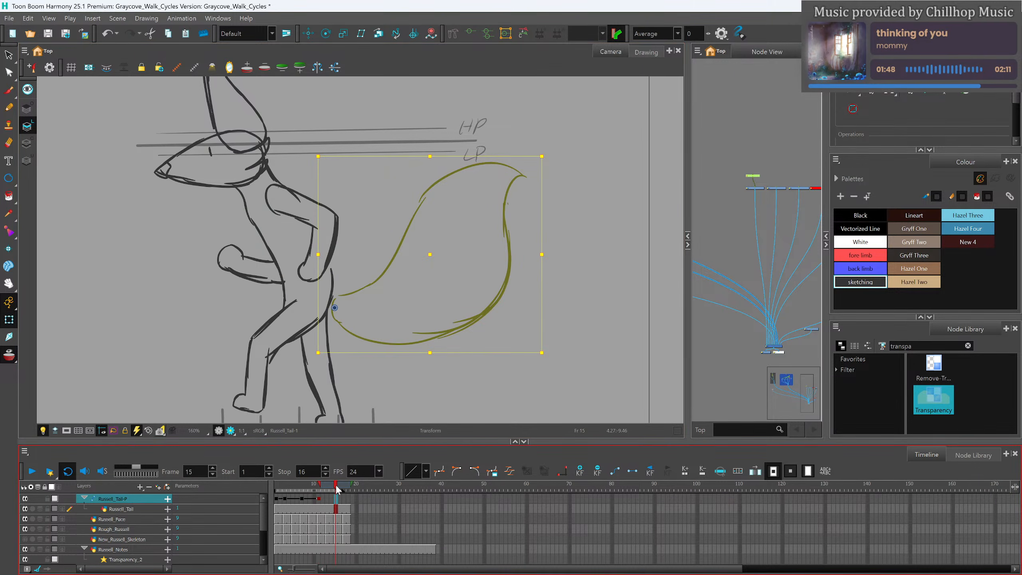
drag(551, 149, 560, 181)
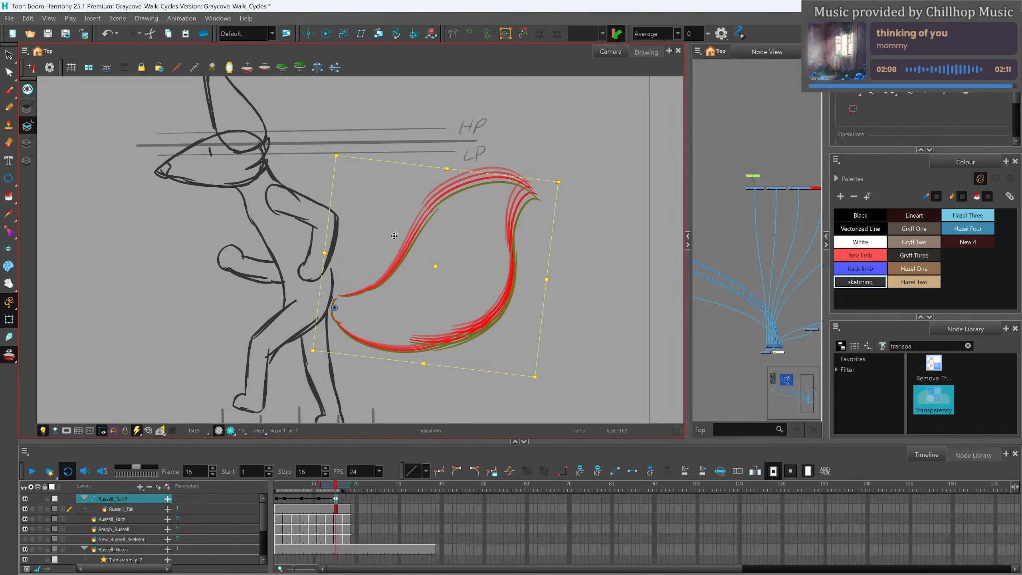
Reposition the tail on frames 1 and 5 so its base meets the hip.
mouse_move(338, 485)
mouse_down()
mouse_move(348, 486)
mouse_move(274, 486)
mouse_up()
drag(367, 341, 355, 341)
drag(275, 487, 296, 485)
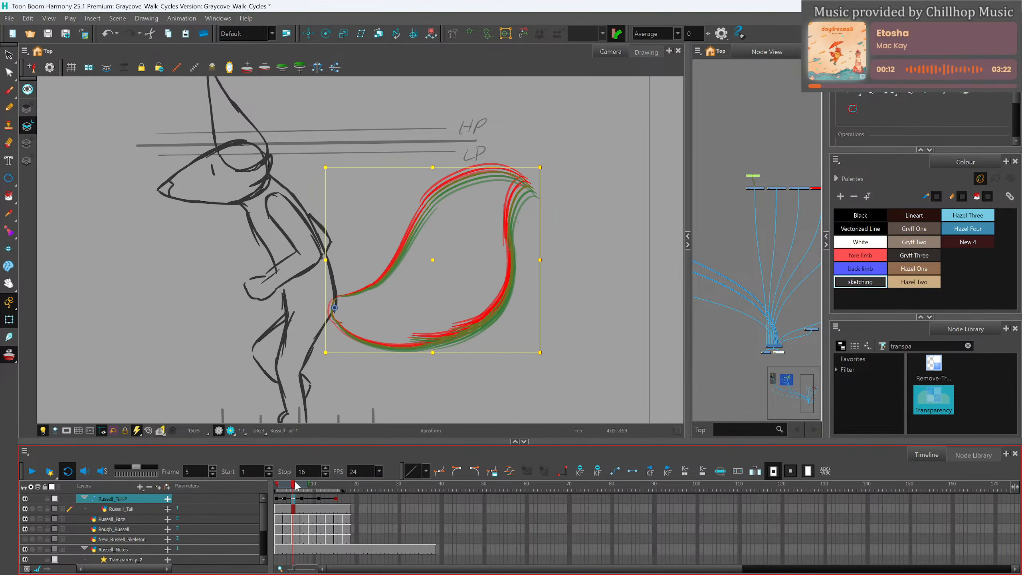
drag(381, 346, 383, 345)
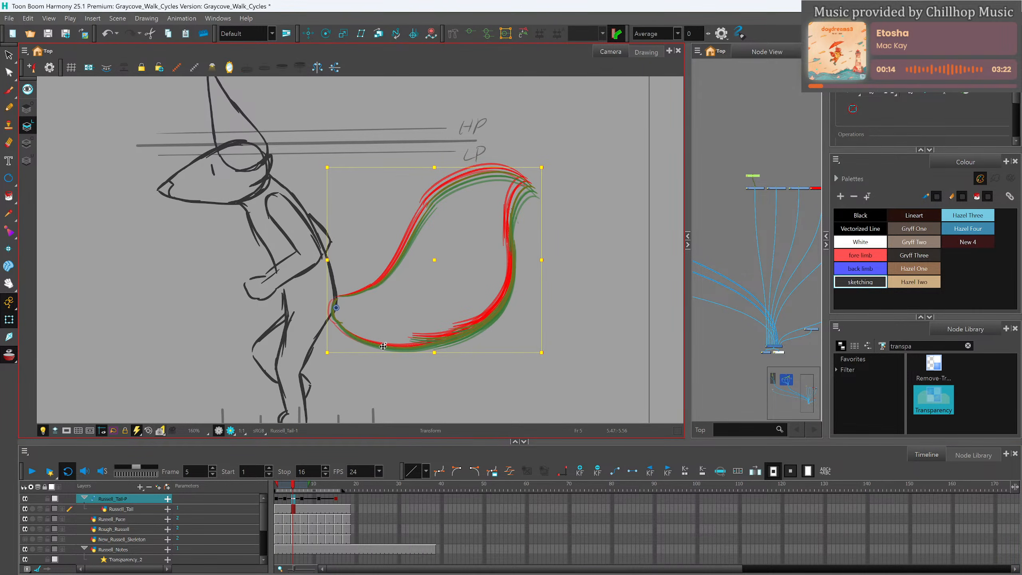
Align the tail base with the hip on frames 7 and 9, and save the project.
key(period)
key(period)
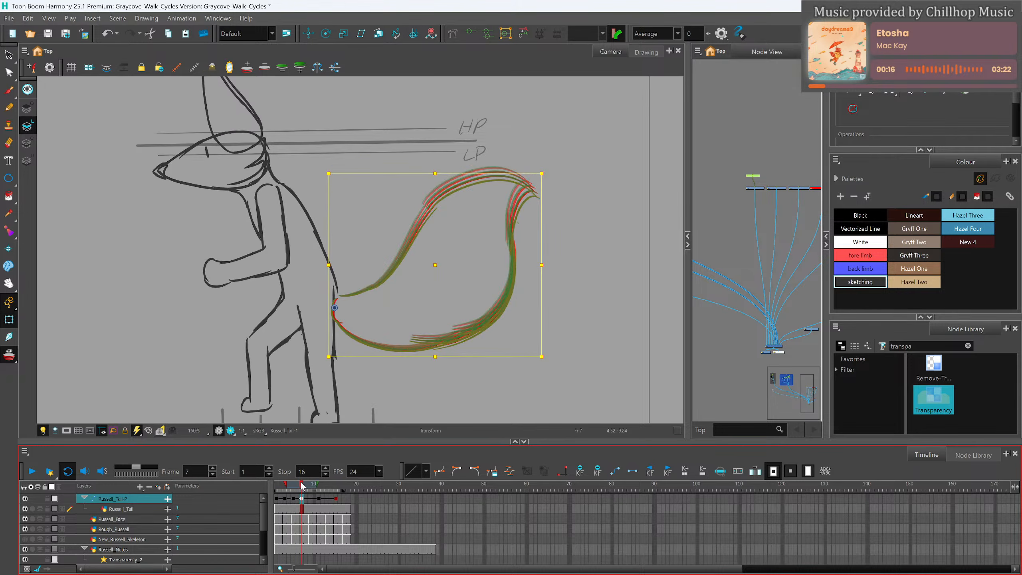
drag(375, 345, 367, 345)
click(303, 487)
drag(303, 487, 309, 485)
drag(361, 336, 362, 336)
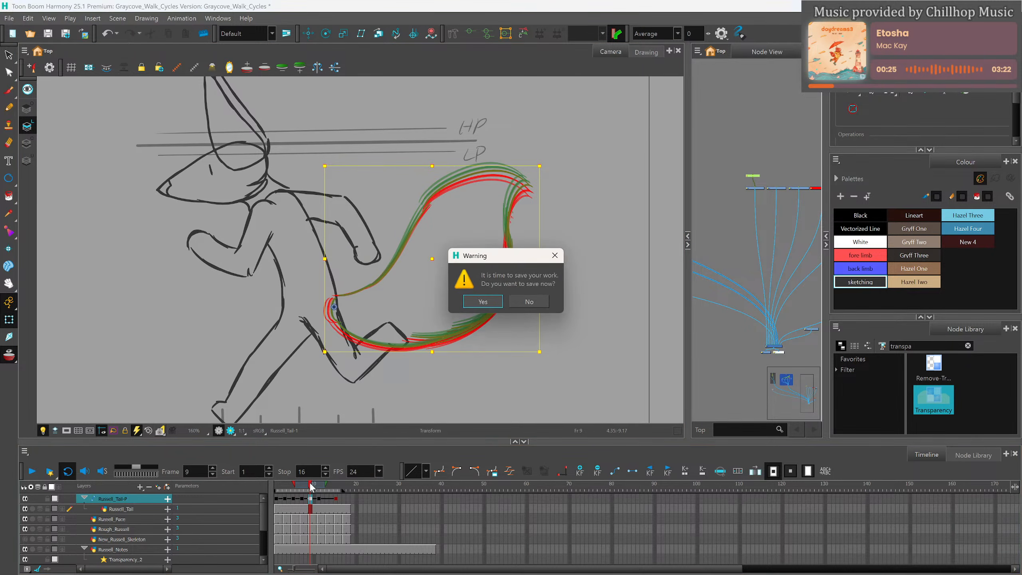
click(483, 302)
Move the tail lower on frames 11 and 3 and higher on frame 7 to follow the hip's bounce.
mouse_move(311, 487)
mouse_down()
mouse_move(296, 488)
mouse_move(318, 487)
mouse_up()
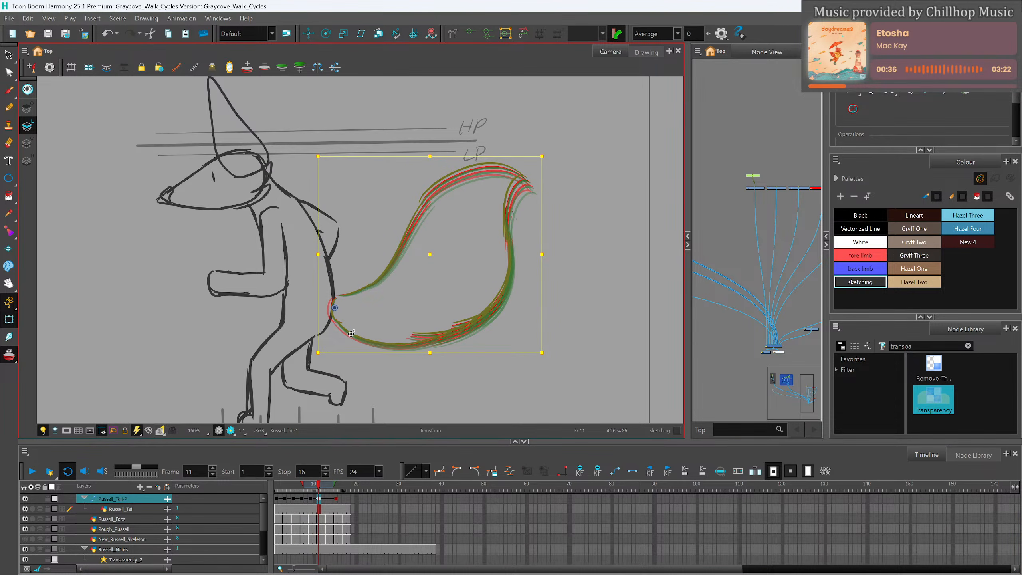
drag(351, 334, 347, 345)
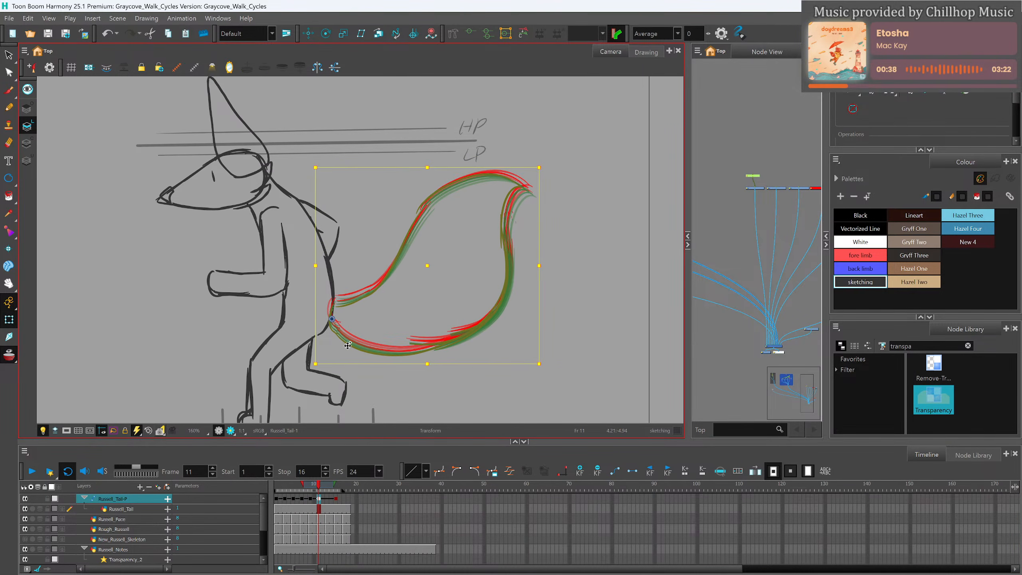
mouse_move(318, 487)
mouse_down()
mouse_move(275, 487)
mouse_move(285, 487)
mouse_up()
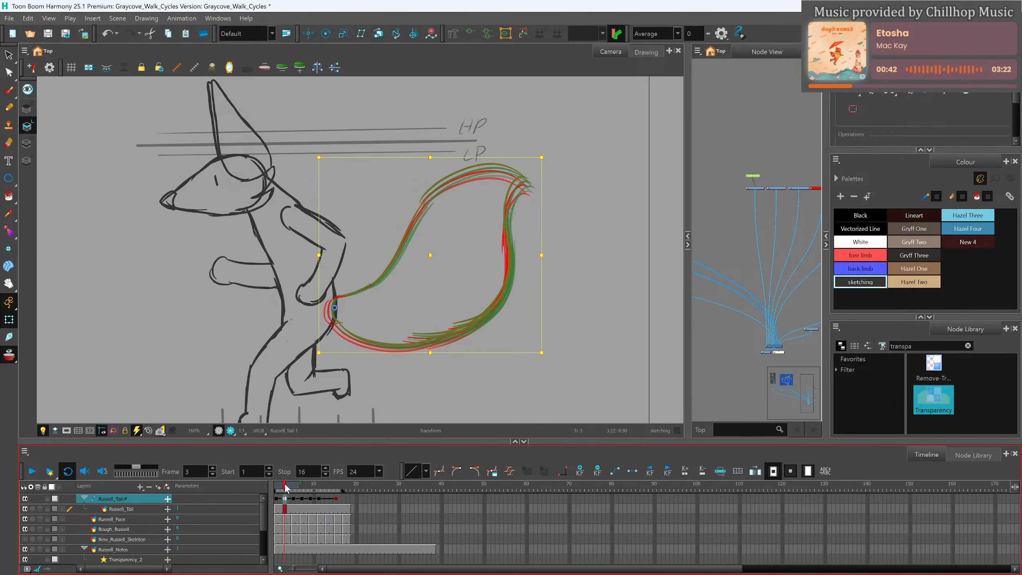
drag(344, 329, 349, 351)
drag(290, 491, 302, 484)
drag(351, 340, 353, 324)
Select the tail peg's keyframe on frame 13 and nudge the tail slightly upward to fit the hip.
drag(301, 487, 328, 487)
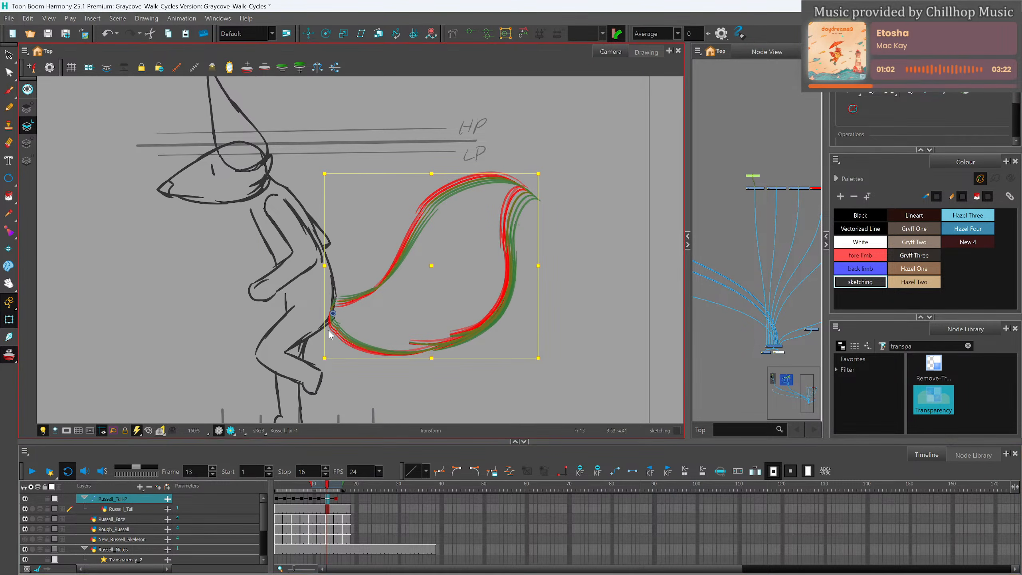
click(342, 325)
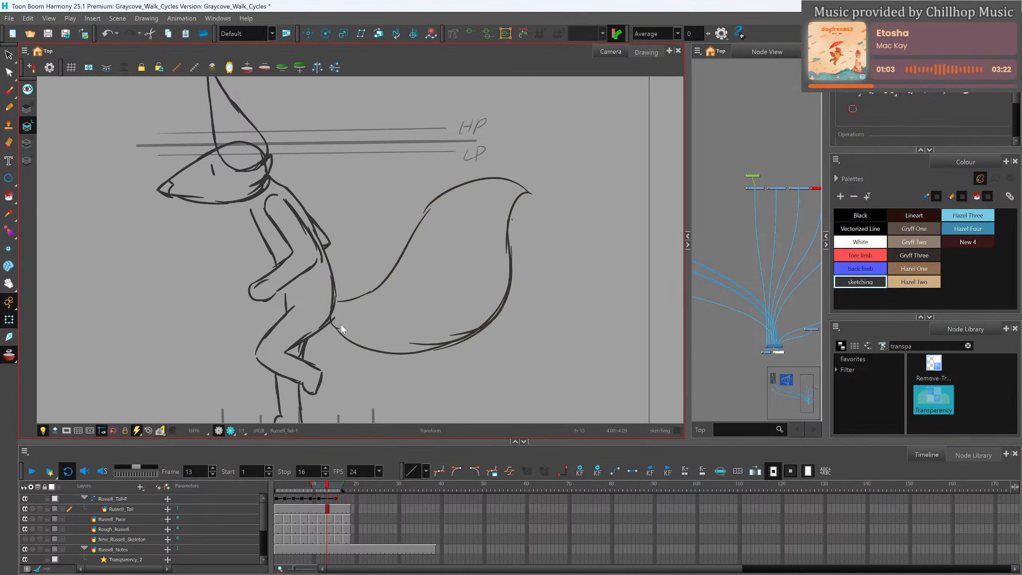
click(328, 497)
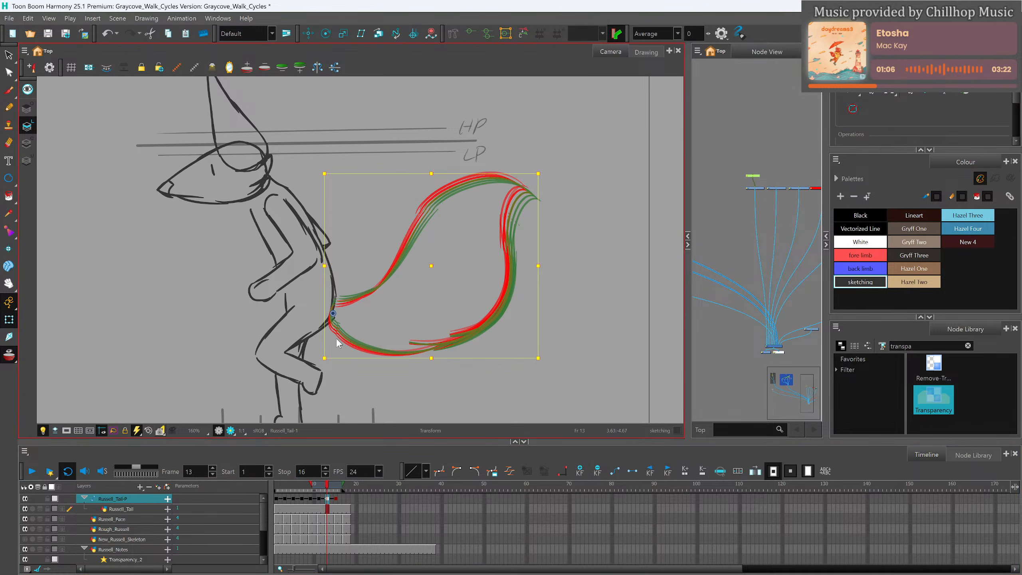
drag(344, 334, 344, 331)
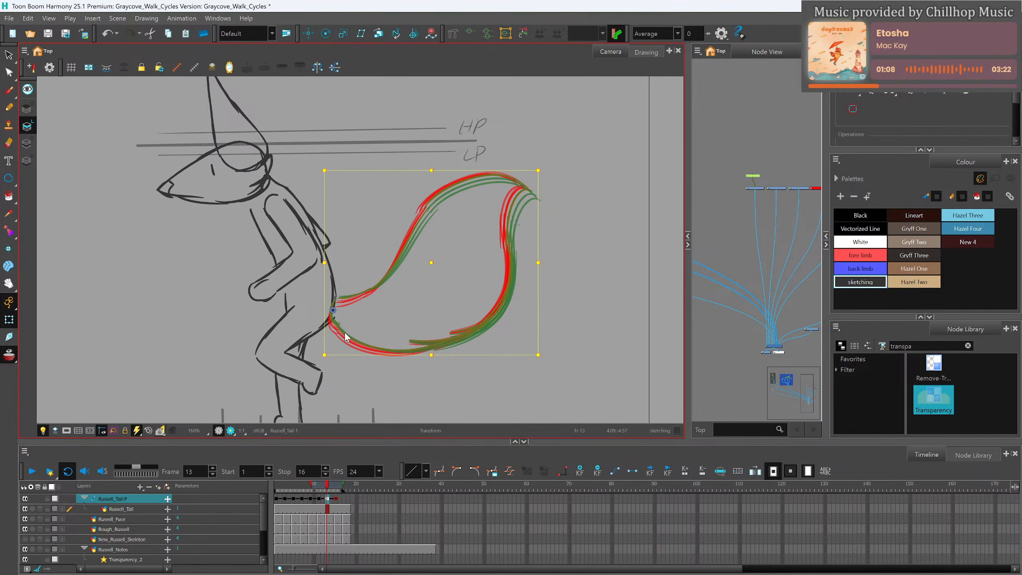
Select the tail peg's keyframe on frame 15 and shift the tail up and toward the body.
drag(326, 486, 336, 486)
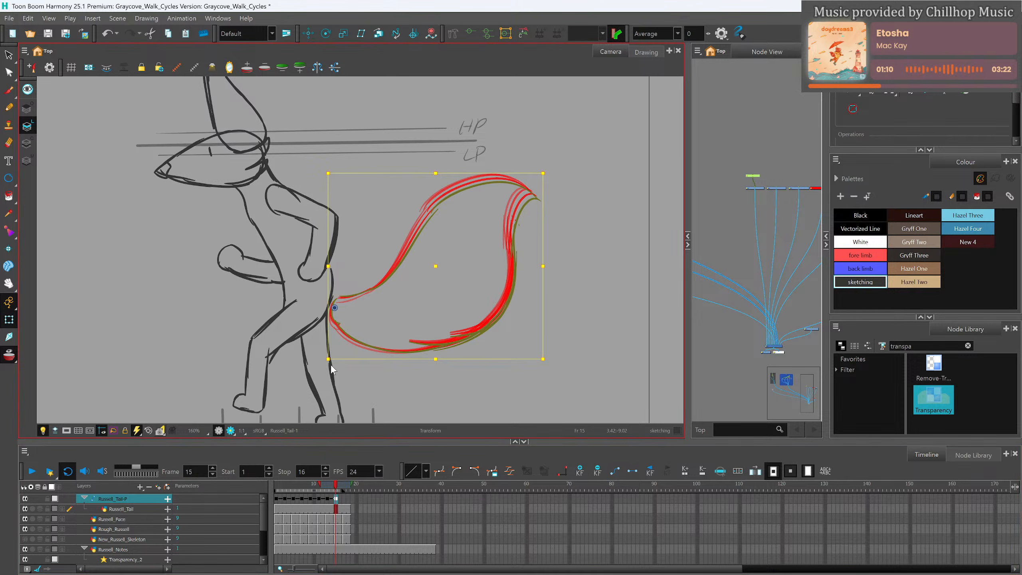
click(354, 337)
click(352, 337)
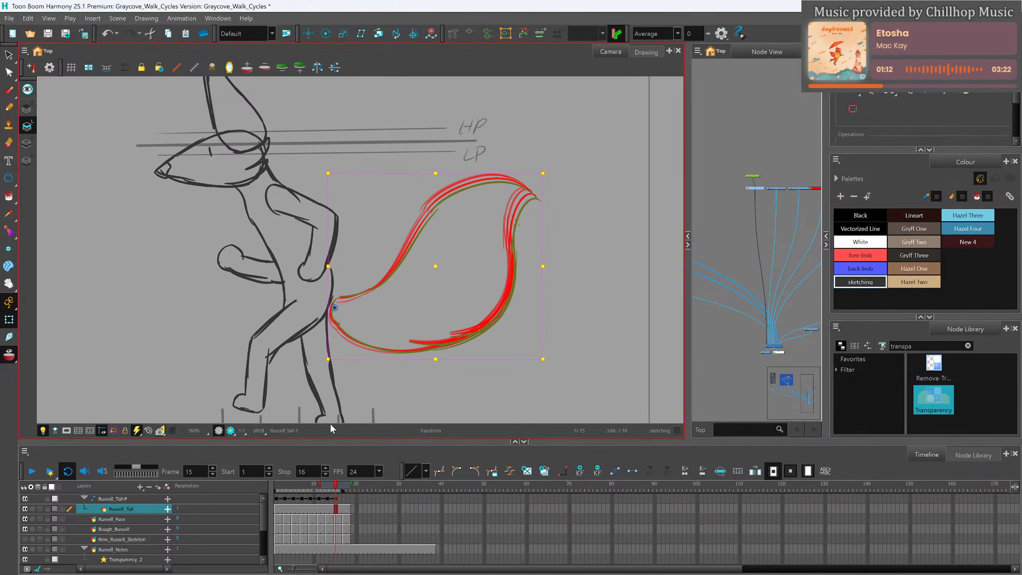
click(337, 498)
drag(353, 341, 348, 335)
Copy the tail peg's frame 1 pose to a keyframe on frame 17 to close the loop.
click(337, 488)
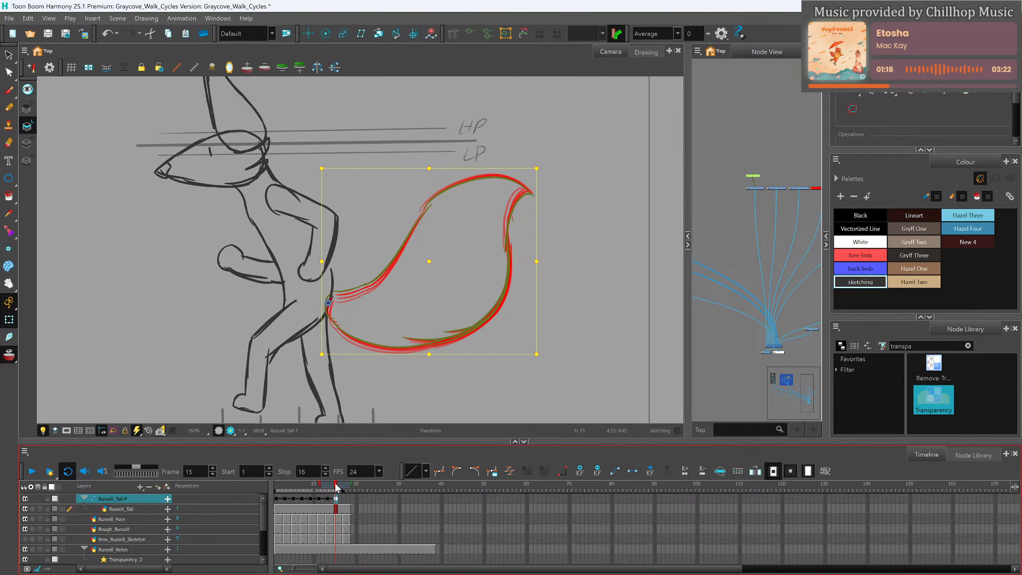
drag(337, 488, 276, 490)
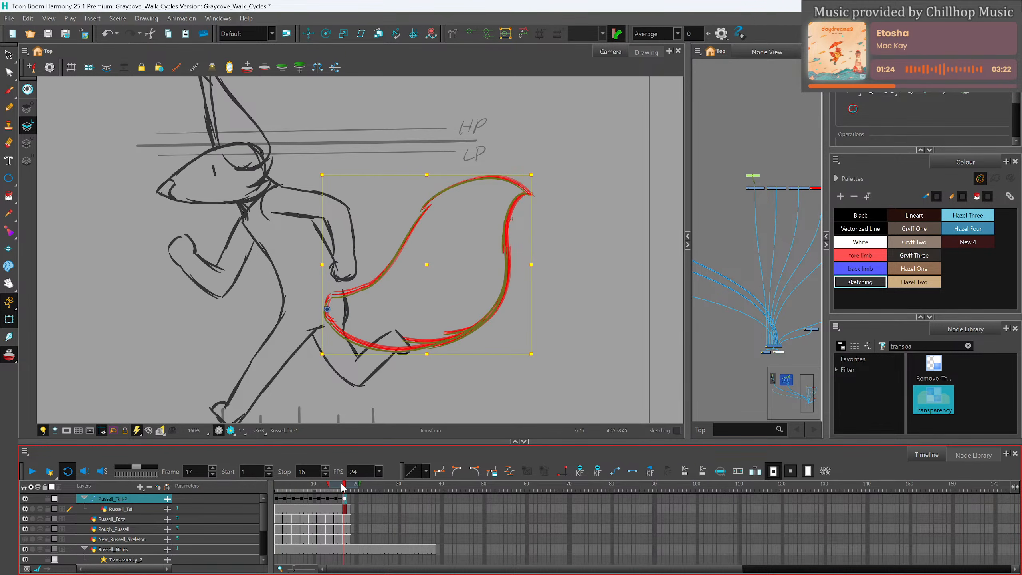
Reset the view to the full camera frame and play the walk cycle from frame 1 to review the tail motion.
click(280, 489)
click(276, 489)
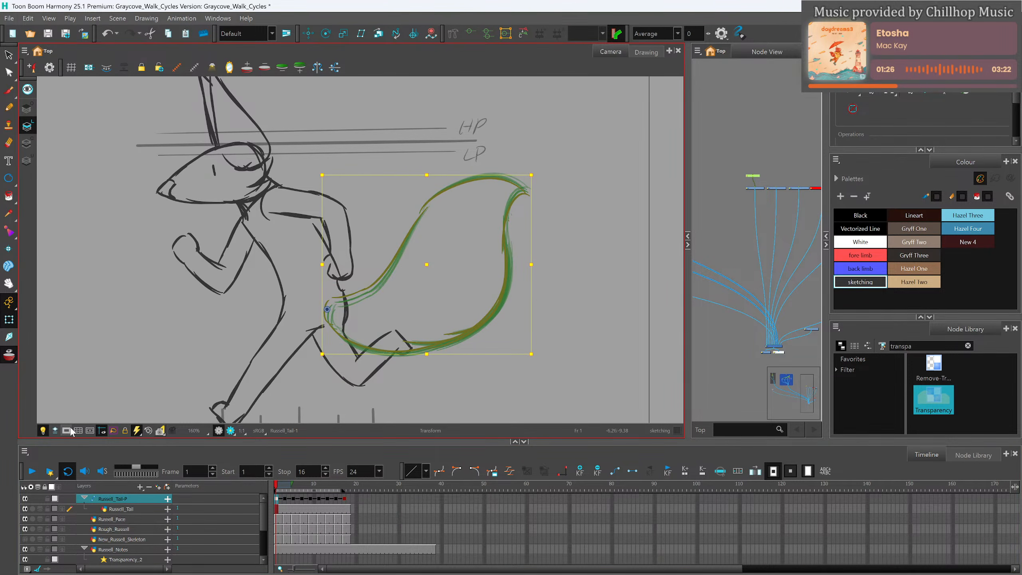
key(shift+m)
click(32, 472)
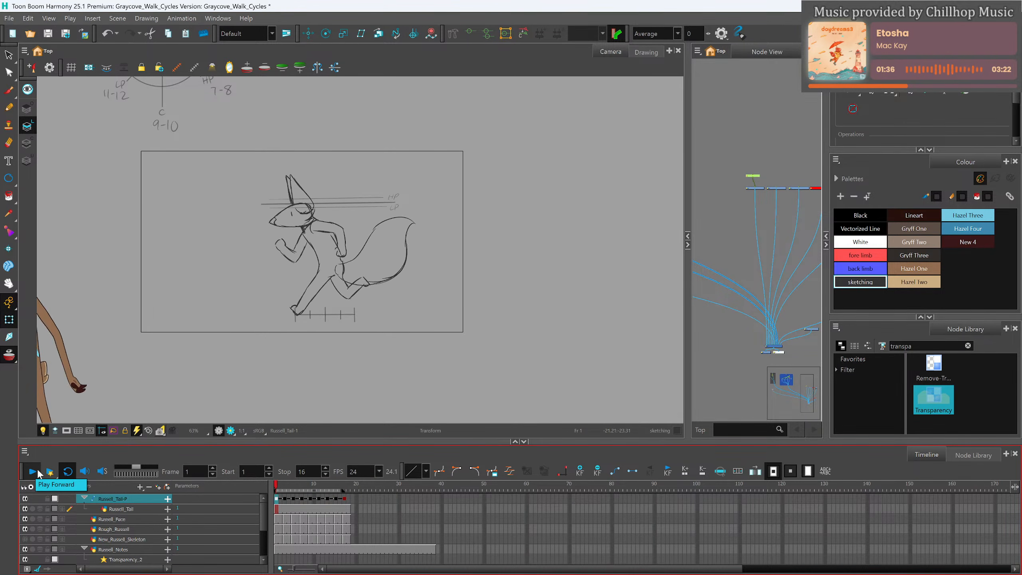
click(33, 472)
scroll(380, 206, up, 1)
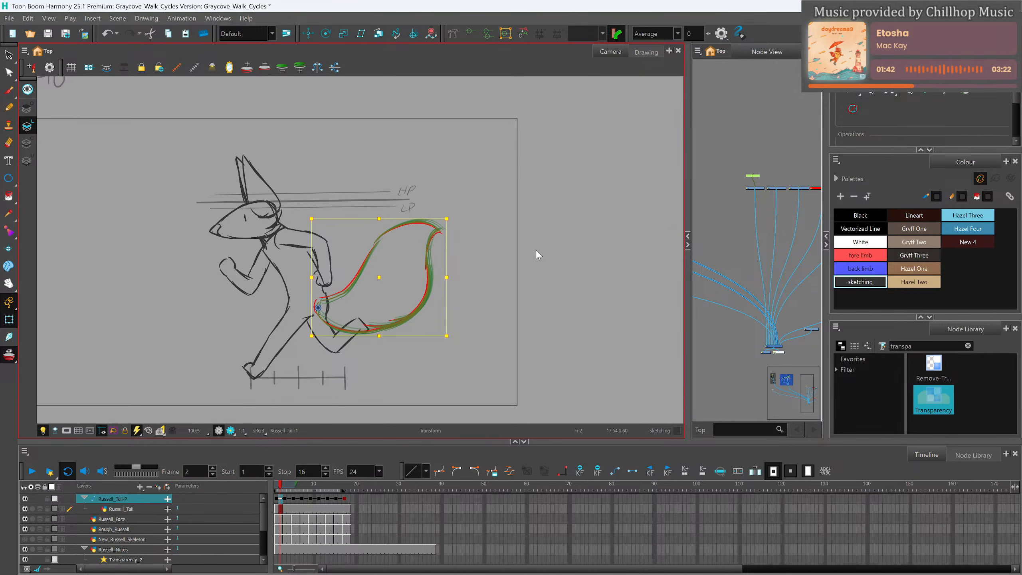
click(755, 188)
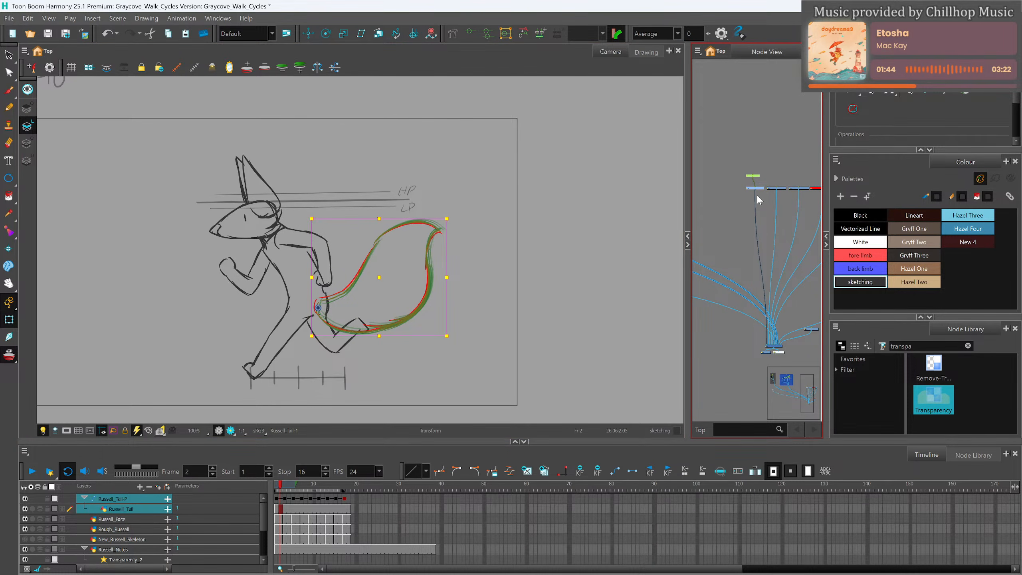
key(Delete)
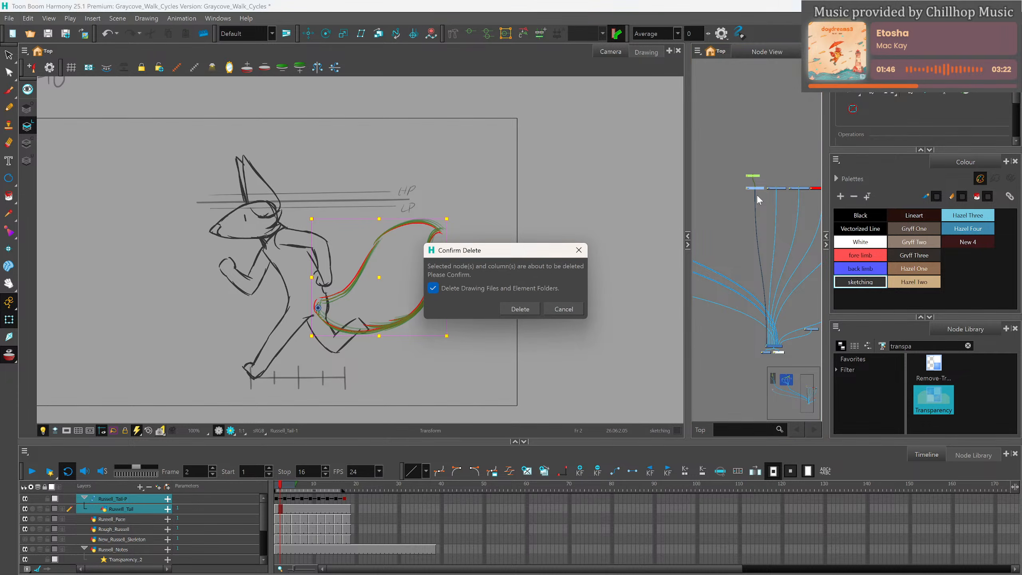
click(526, 307)
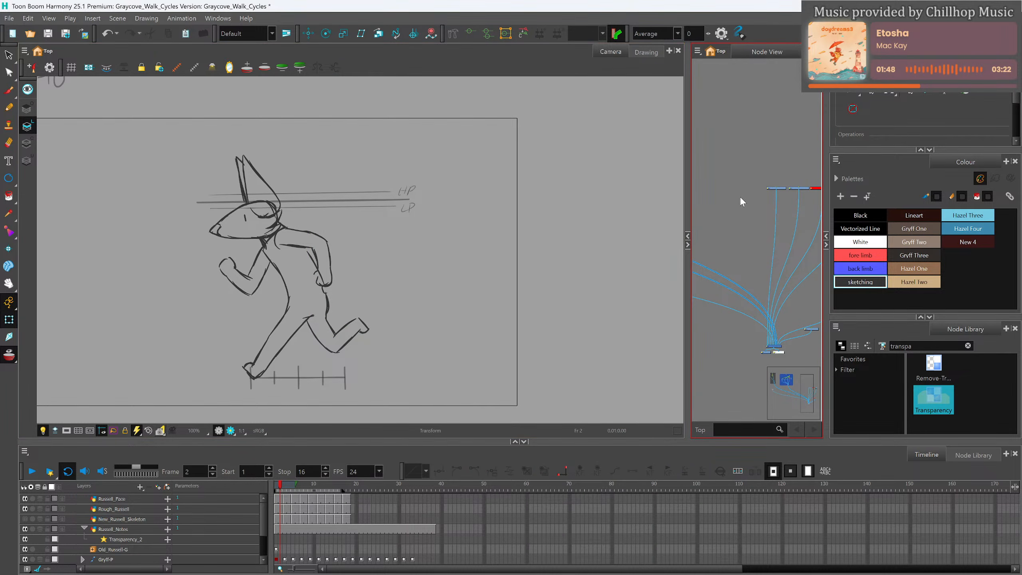
key(ctrl+r)
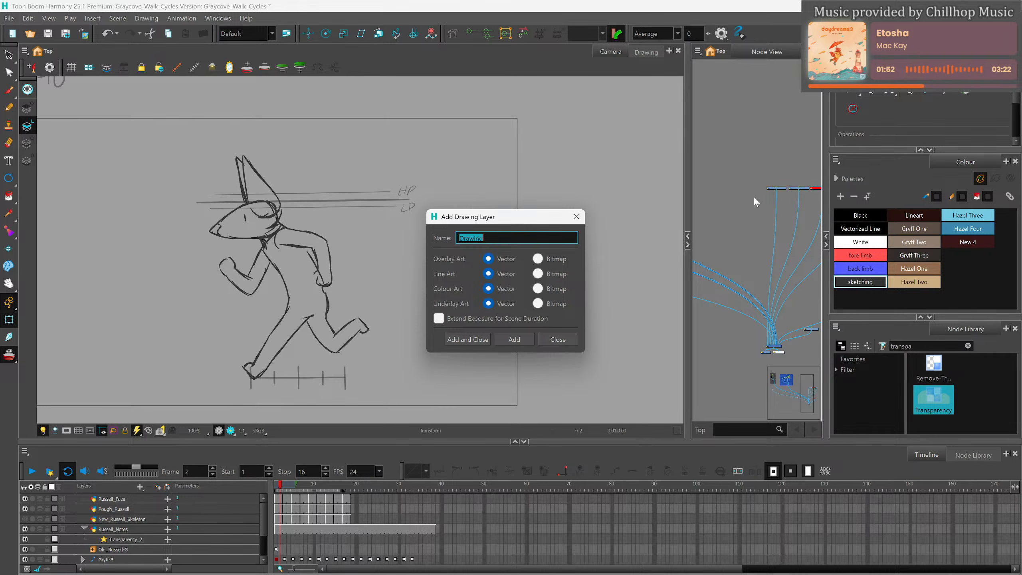
click(558, 339)
key(ctrl+z)
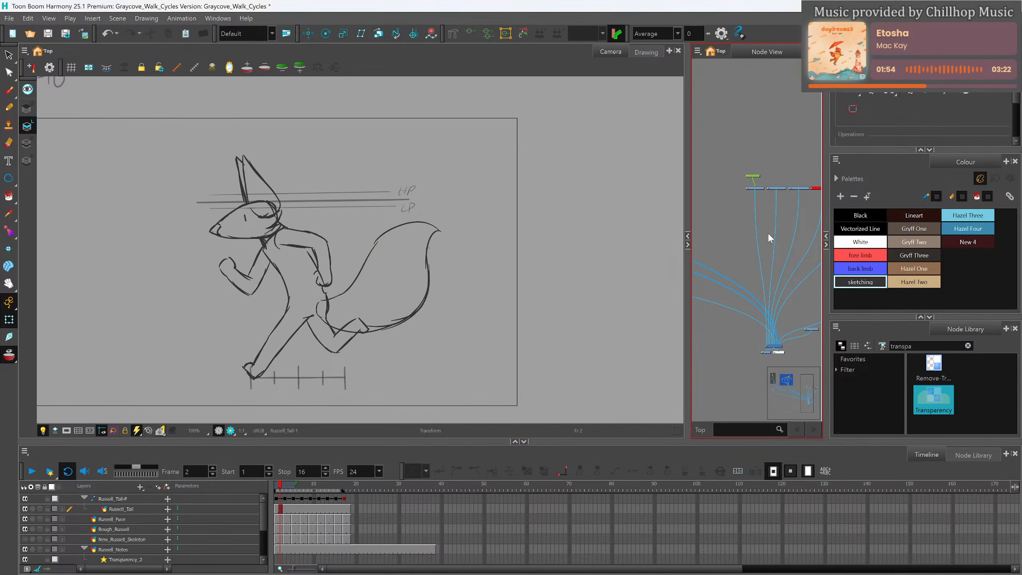
Delete the Russell_Tail-P peg while keeping its drawing, and select the Russell_Tail drawing layer.
click(755, 177)
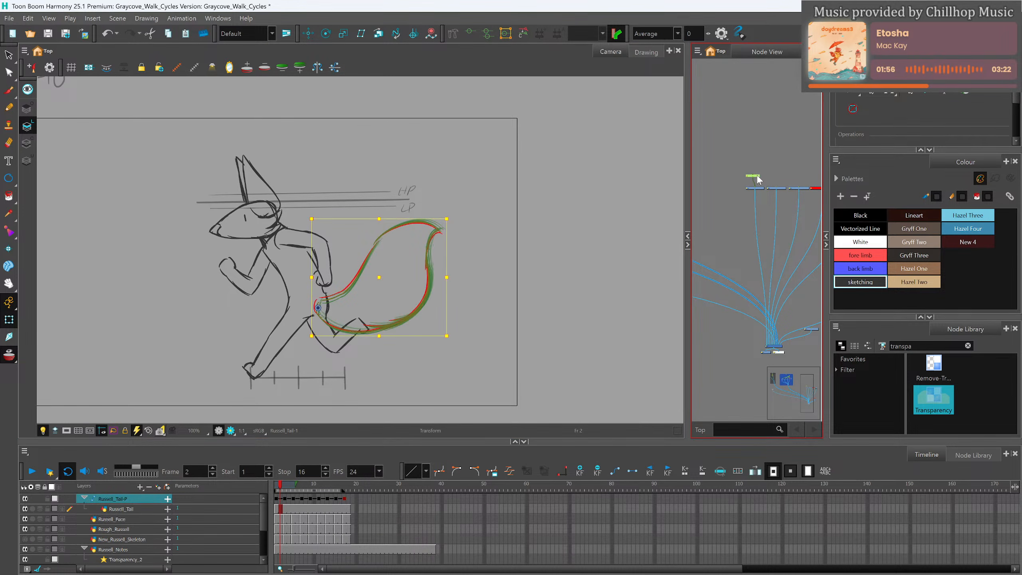
key(Delete)
click(759, 189)
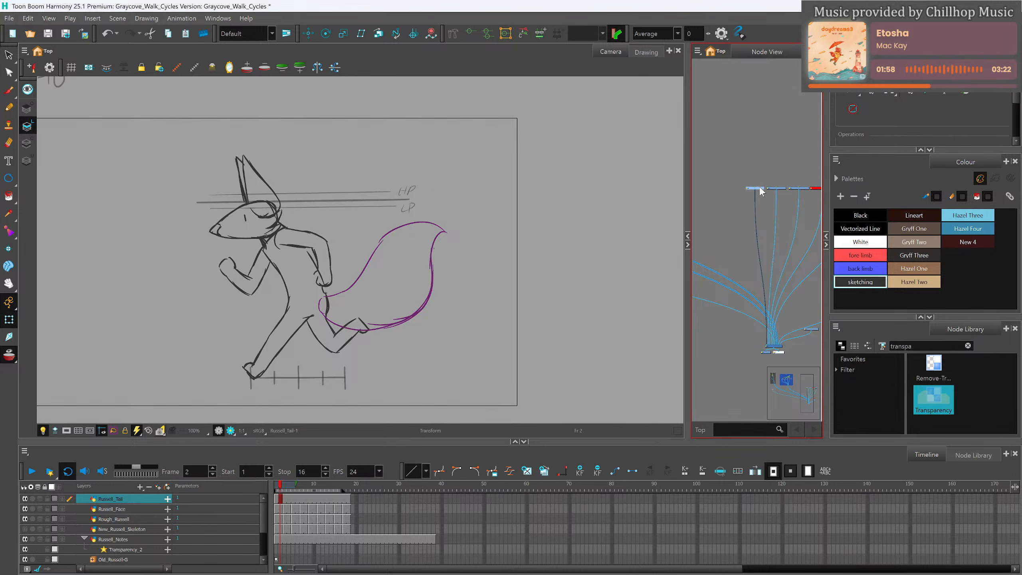
Clear the Russell_Tail drawing's exposures from frame 3 onward, leaving the first pose on frames 1 and 2.
scroll(400, 245, up, 2)
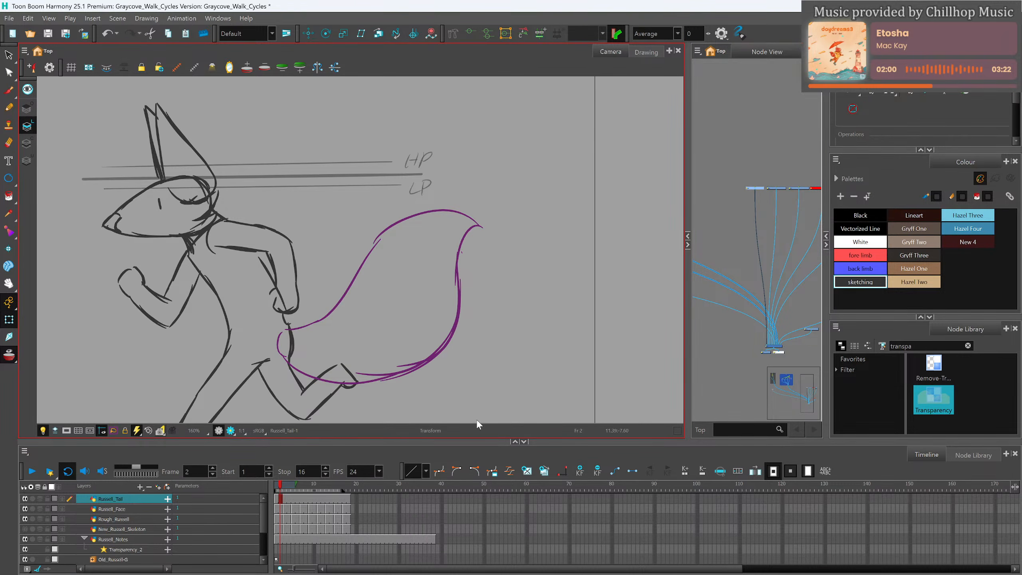
scroll(462, 300, down, 3)
scroll(463, 300, up, 2)
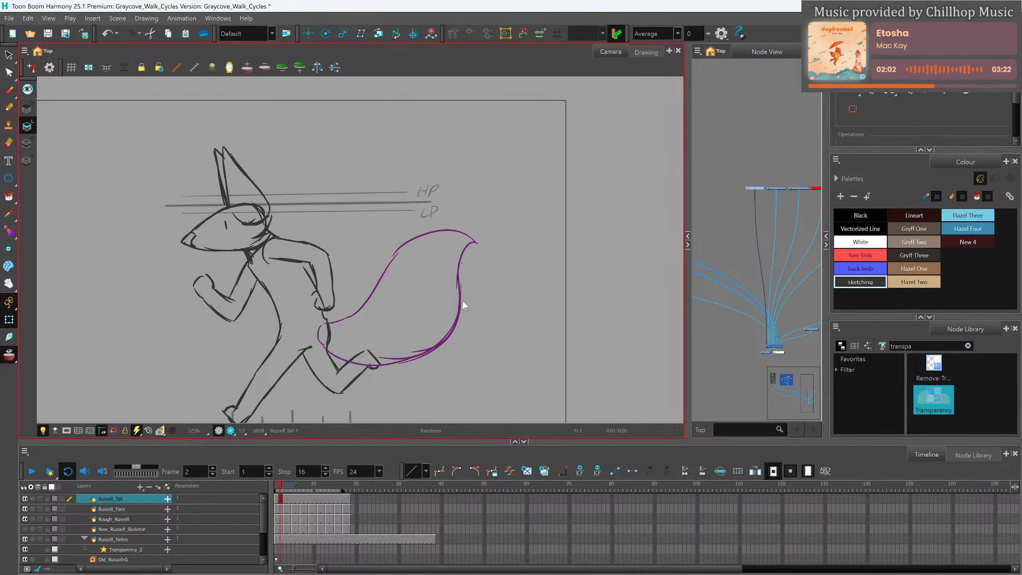
drag(285, 498, 344, 493)
key(Delete)
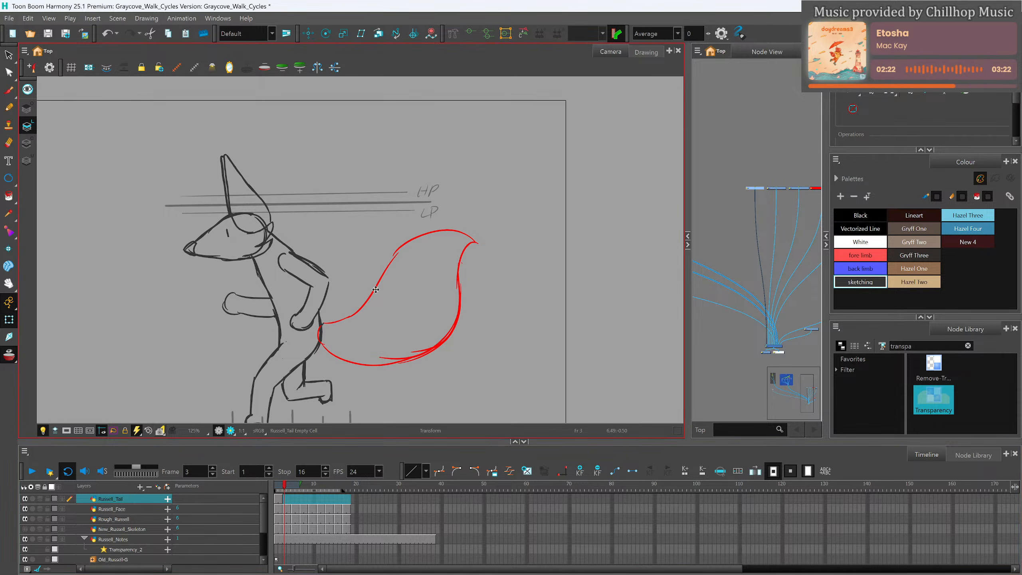
Create an empty Russell_Tail drawing on frame 3 held through frame 4, and save the scene.
click(284, 499)
click(526, 470)
key(period)
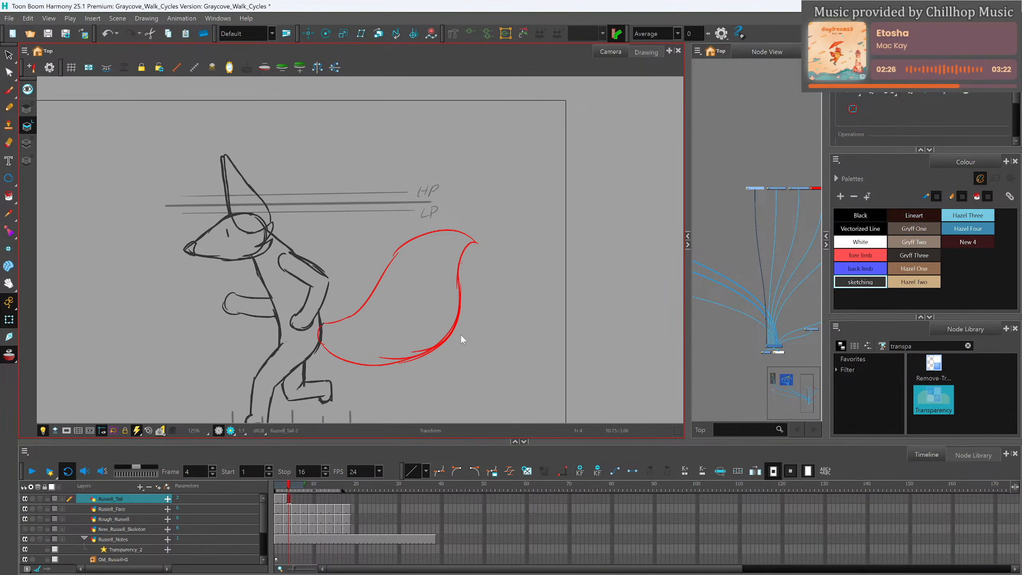
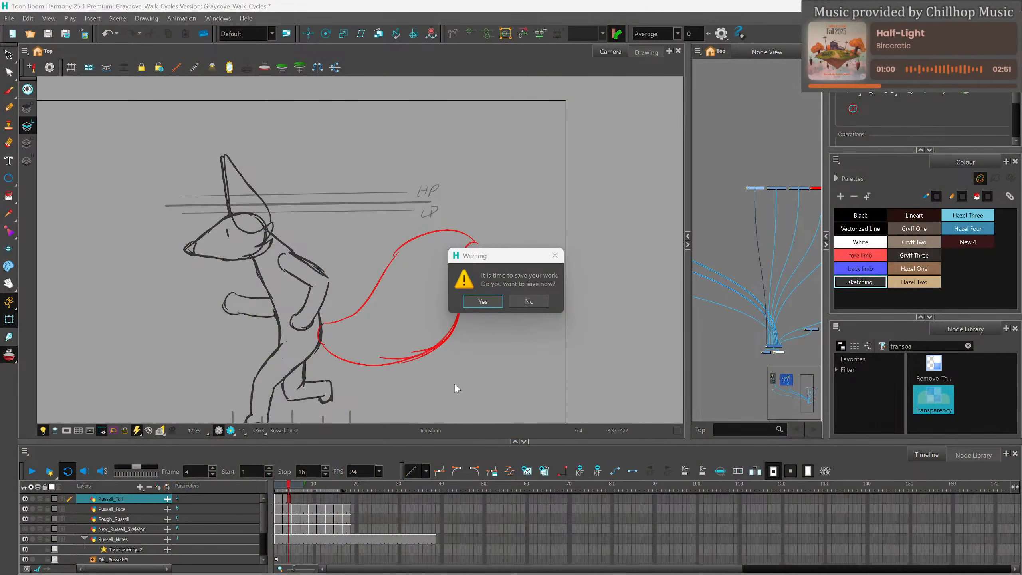
click(483, 301)
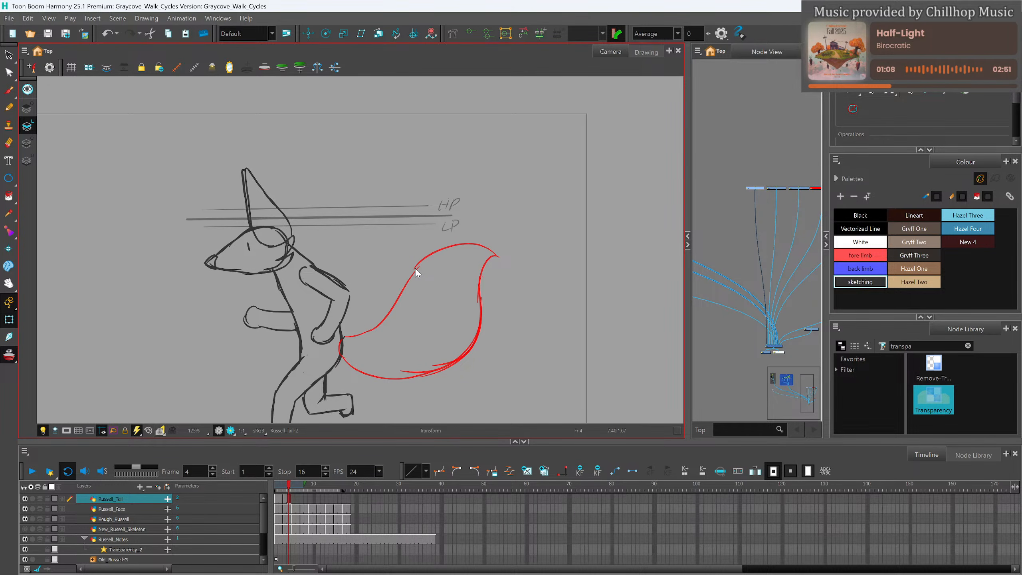
Ready the Pencil tool and flip between frames 2 and 4 to compare the fox's hip position against the tail.
mouse_move(289, 487)
mouse_down()
mouse_move(302, 487)
mouse_move(280, 490)
mouse_up()
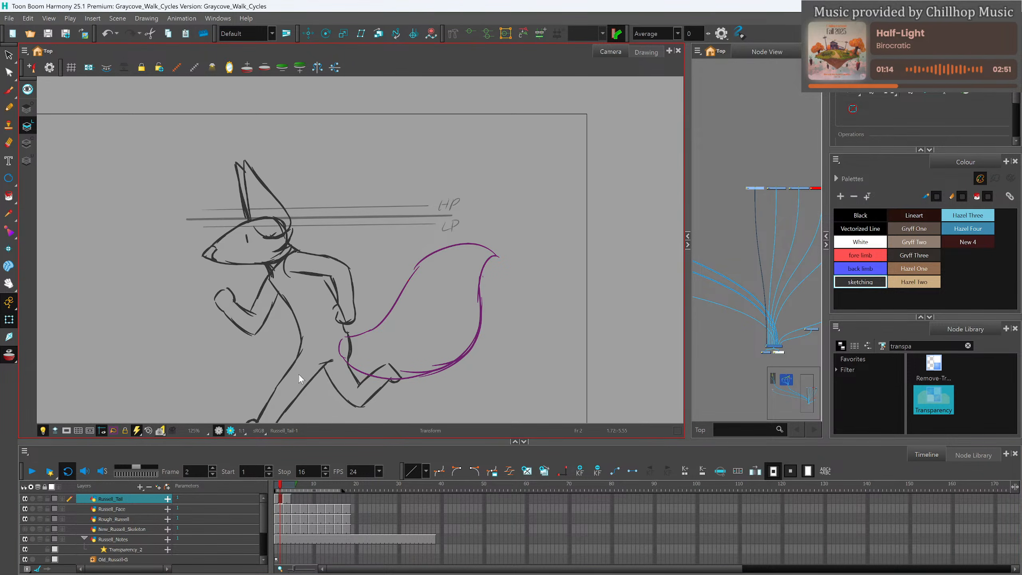
click(9, 108)
click(289, 487)
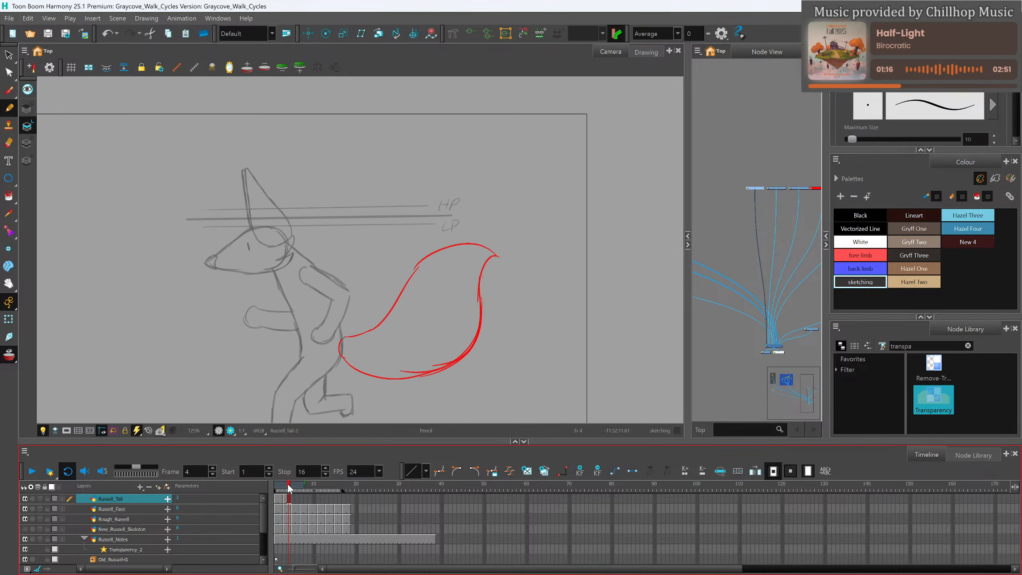
click(280, 488)
click(286, 487)
click(282, 489)
click(288, 489)
click(281, 485)
click(287, 489)
click(293, 497)
click(280, 502)
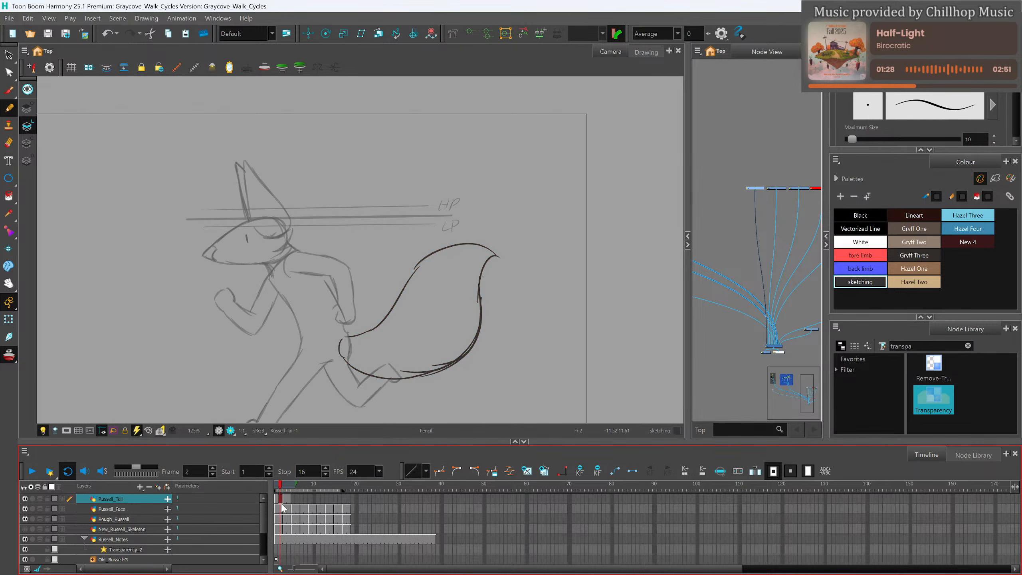
click(287, 504)
drag(288, 506, 280, 507)
Sketch the frame 3 tail's underside, upper edge and tip, with the base slightly lower and the tip higher than the previous pose.
click(286, 500)
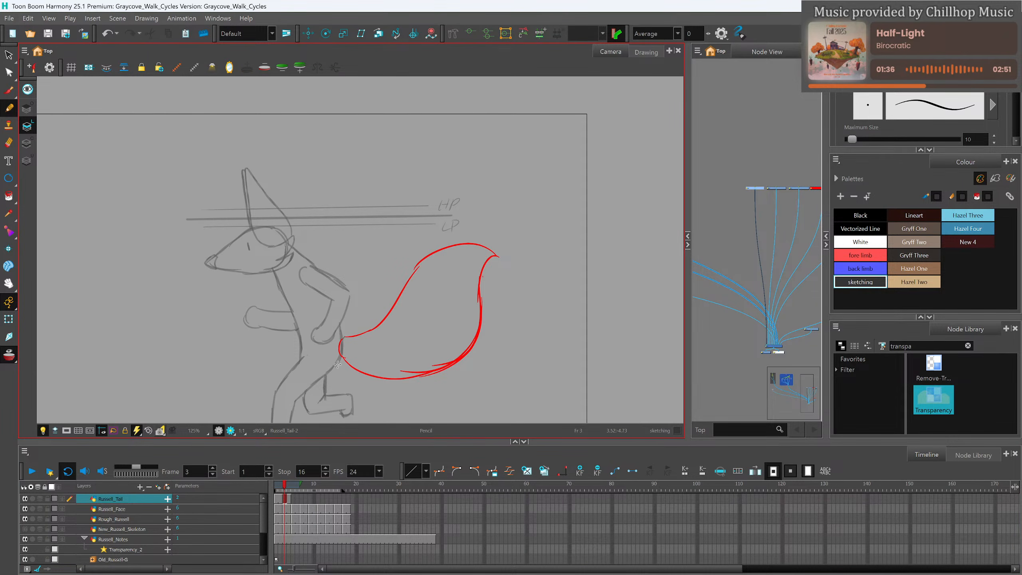
mouse_move(337, 364)
mouse_down()
mouse_move(357, 379)
mouse_move(428, 377)
mouse_move(450, 363)
mouse_up()
mouse_move(343, 346)
mouse_down()
mouse_move(359, 348)
mouse_move(385, 327)
mouse_move(405, 288)
mouse_up()
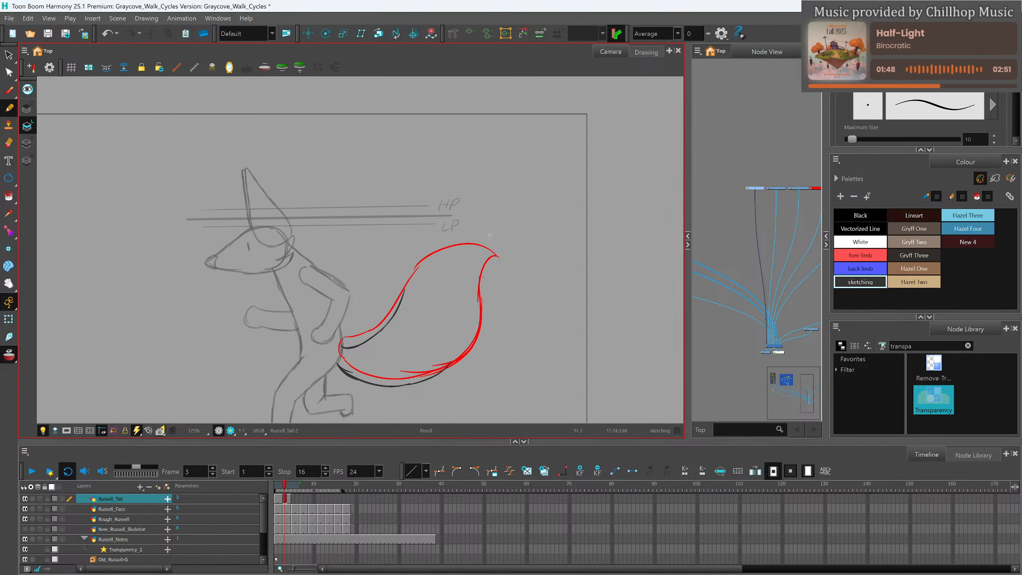
mouse_move(478, 224)
mouse_down()
mouse_move(452, 226)
mouse_move(401, 301)
mouse_move(421, 257)
mouse_move(448, 229)
mouse_up()
mouse_move(414, 276)
mouse_down()
mouse_move(460, 236)
mouse_move(491, 239)
mouse_up()
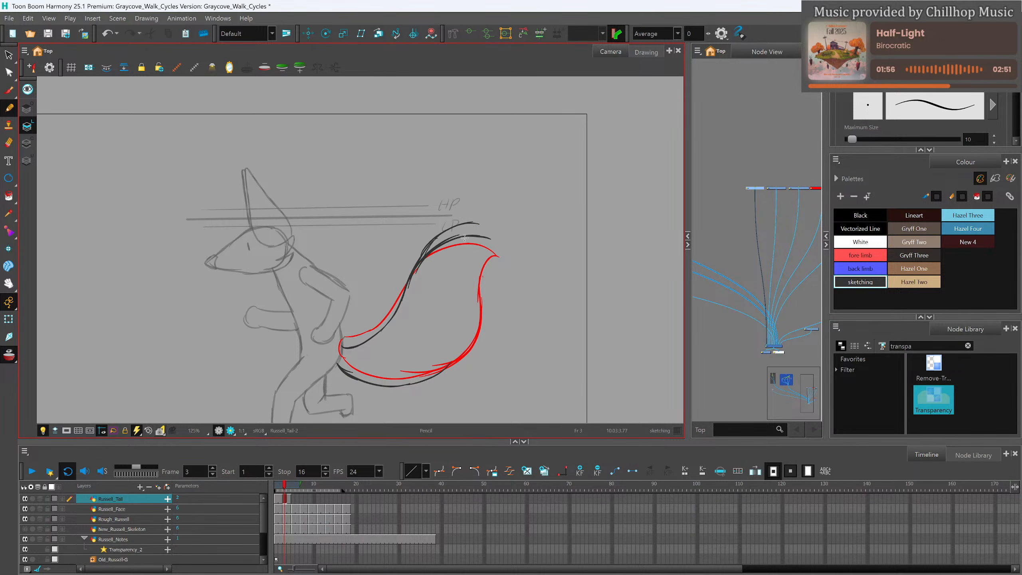
mouse_move(416, 267)
mouse_down()
mouse_move(484, 231)
mouse_move(474, 275)
mouse_up()
Erase the stray upper lines around the frame 3 tail tip and draw the rear edge down to the underside.
click(8, 143)
mouse_move(454, 228)
mouse_down()
mouse_move(482, 222)
mouse_move(422, 243)
mouse_move(405, 274)
mouse_up()
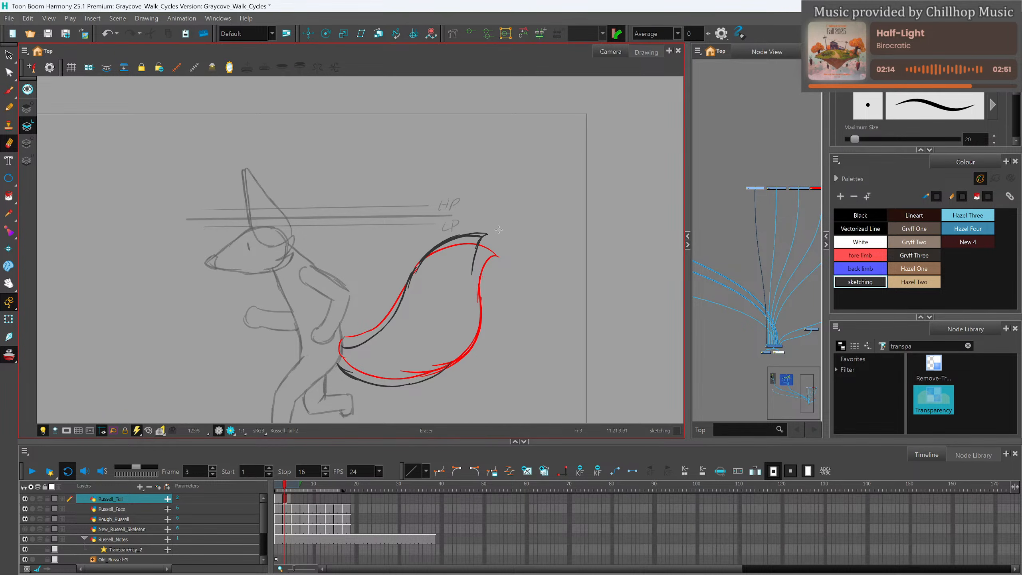
click(11, 109)
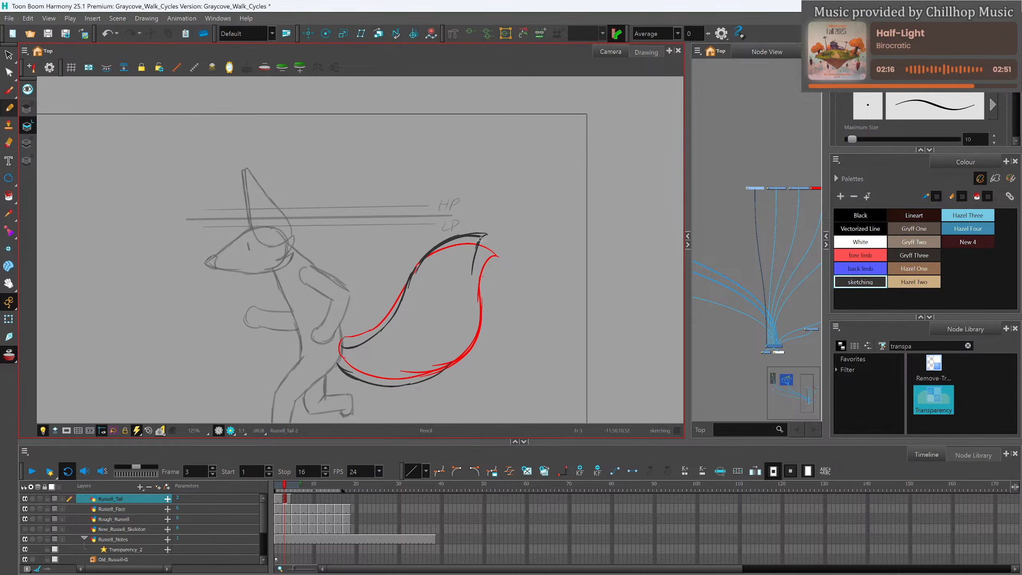
mouse_move(472, 266)
mouse_down()
mouse_move(463, 358)
mouse_move(440, 375)
mouse_move(428, 361)
mouse_up()
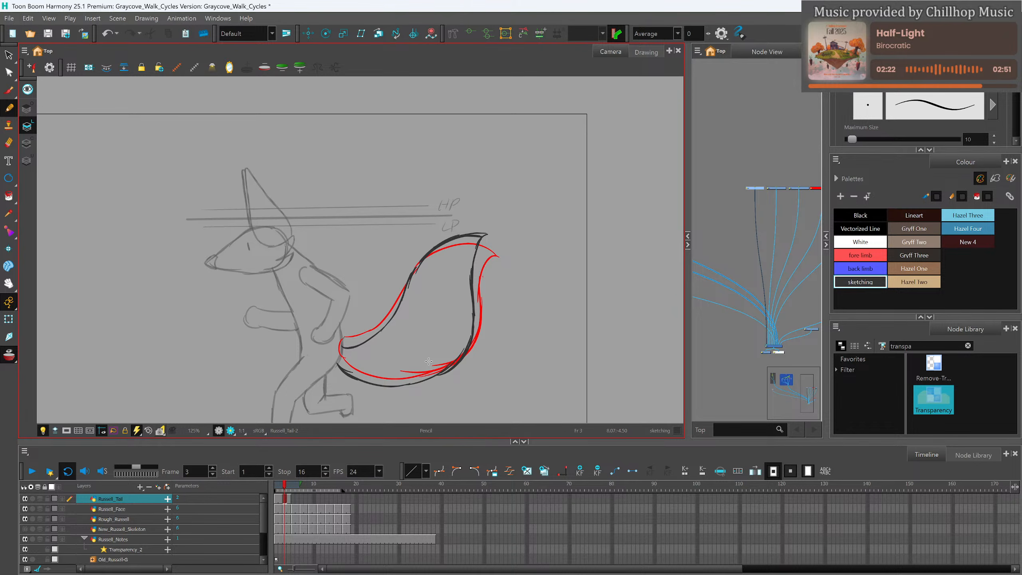
Create an empty tail drawing on frame 5 and sketch the tail with a slightly higher base and a lower tip.
click(289, 482)
click(293, 483)
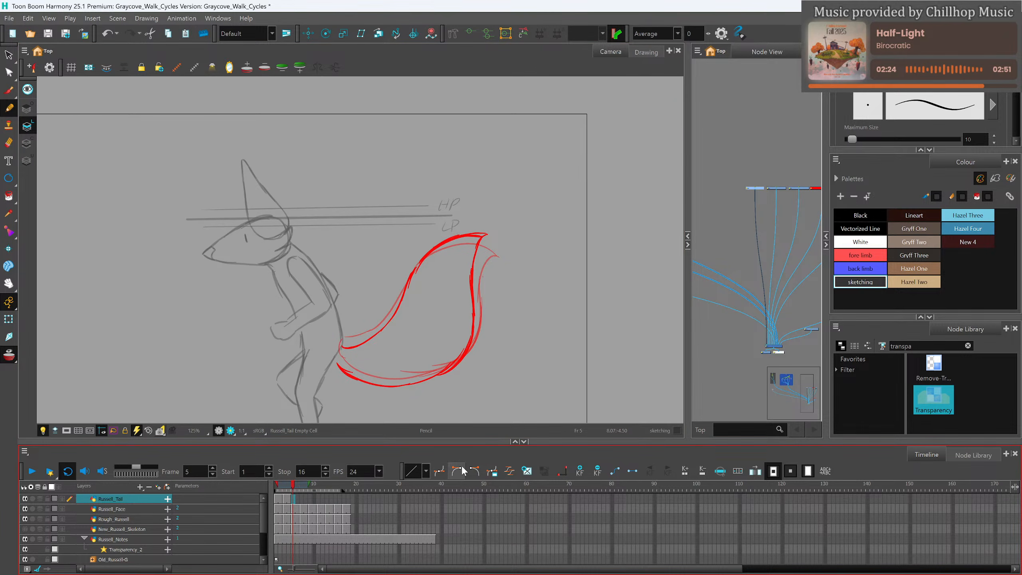
click(299, 494)
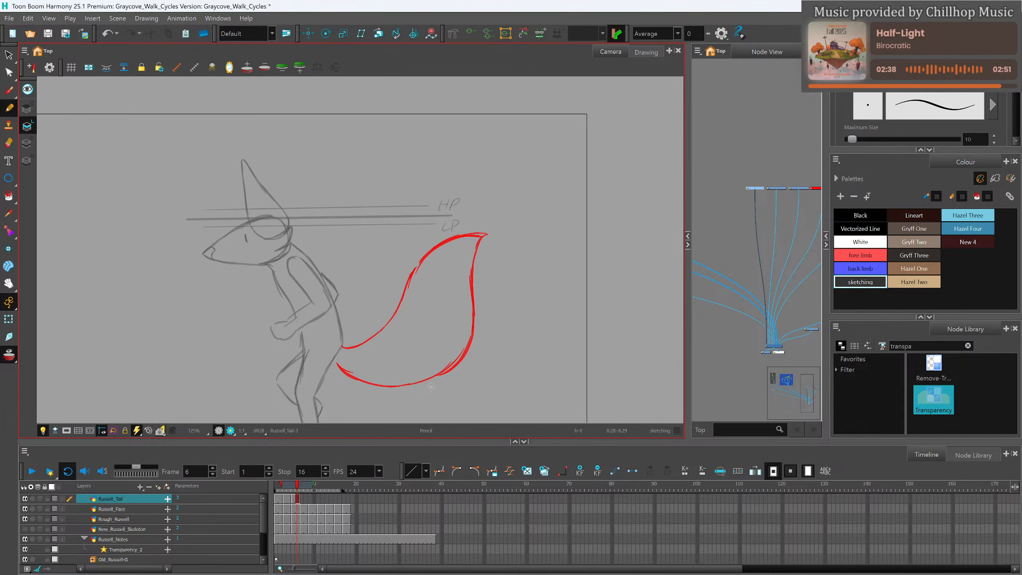
mouse_move(300, 485)
mouse_down()
mouse_move(279, 492)
mouse_move(294, 492)
mouse_up()
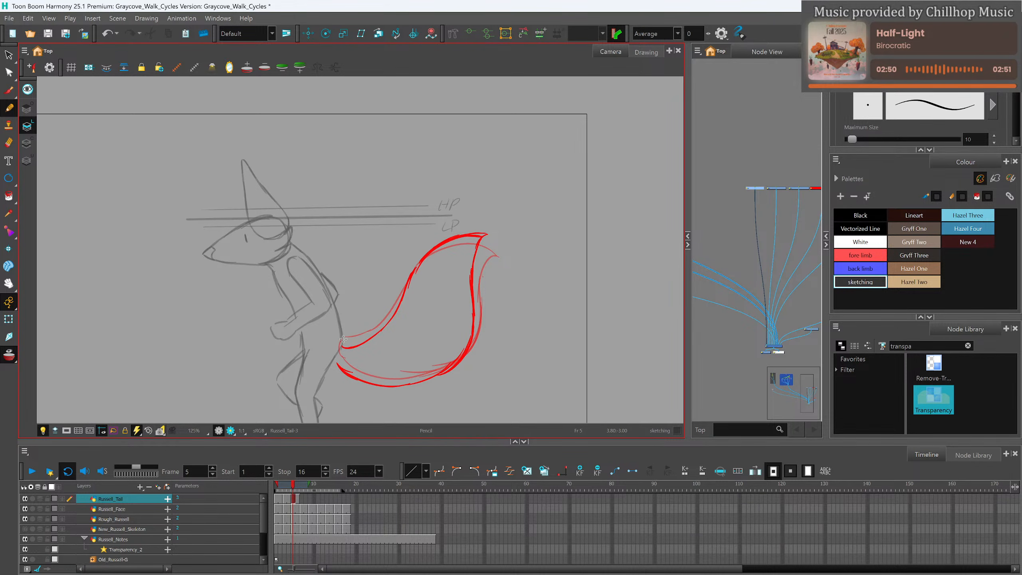
mouse_move(343, 339)
mouse_down()
mouse_move(385, 318)
mouse_move(366, 334)
mouse_move(454, 245)
mouse_move(422, 260)
mouse_move(456, 245)
mouse_move(494, 248)
mouse_move(479, 268)
mouse_move(467, 354)
mouse_move(366, 374)
mouse_move(404, 383)
mouse_move(462, 355)
mouse_up()
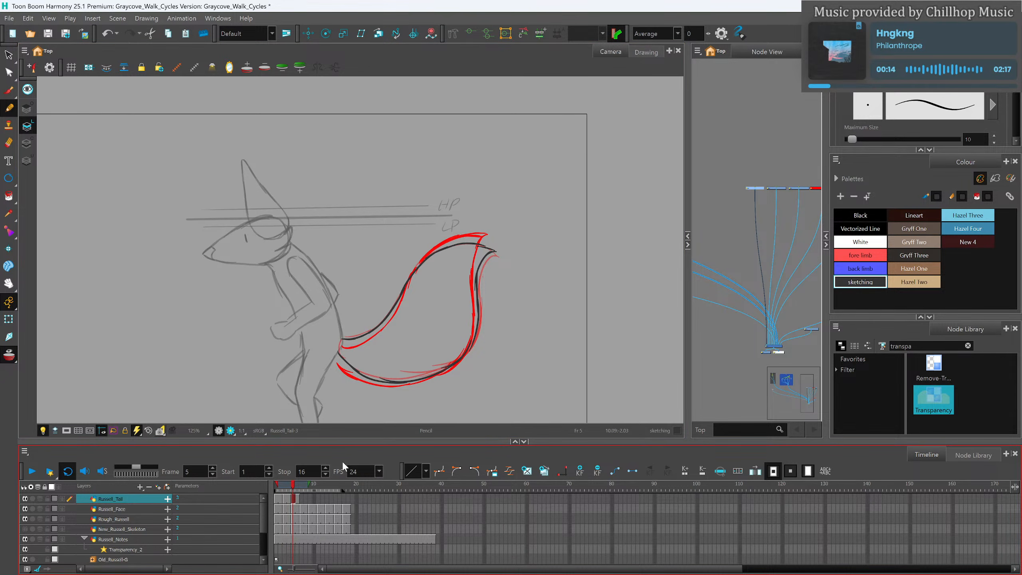
Create an empty Russell_Tail drawing on frame 7 held through frame 8.
mouse_move(315, 491)
mouse_down()
mouse_move(275, 492)
mouse_move(302, 501)
mouse_up()
click(528, 473)
key(period)
key(F5)
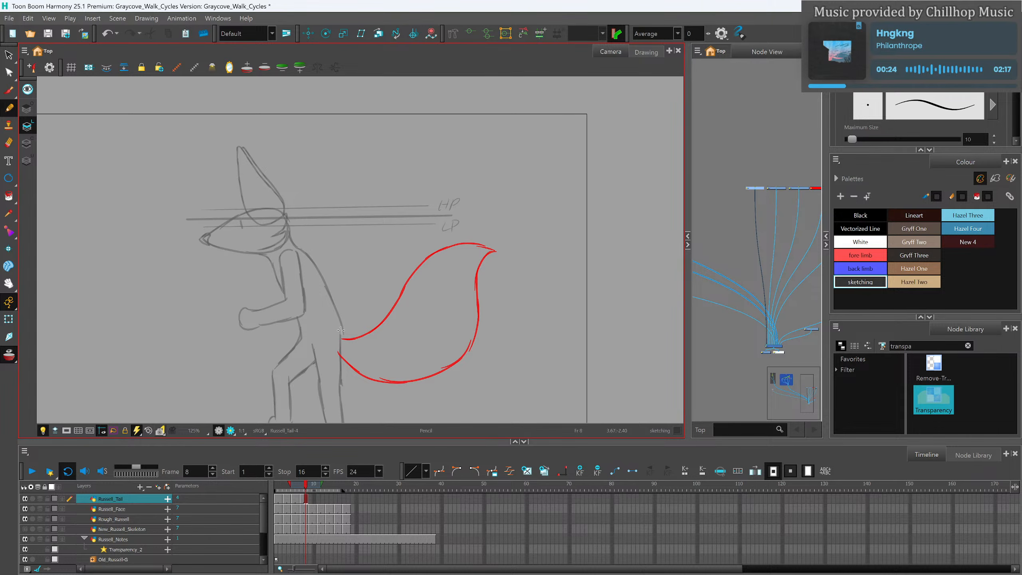
drag(343, 330, 353, 334)
drag(494, 269, 429, 277)
key(ctrl+z)
key(ctrl+z)
Sketch the full tail outline on the frame 7 drawing, raising the base at the hip and lowering the tip.
mouse_move(494, 266)
mouse_down()
mouse_move(453, 256)
mouse_move(378, 322)
mouse_move(341, 332)
mouse_up()
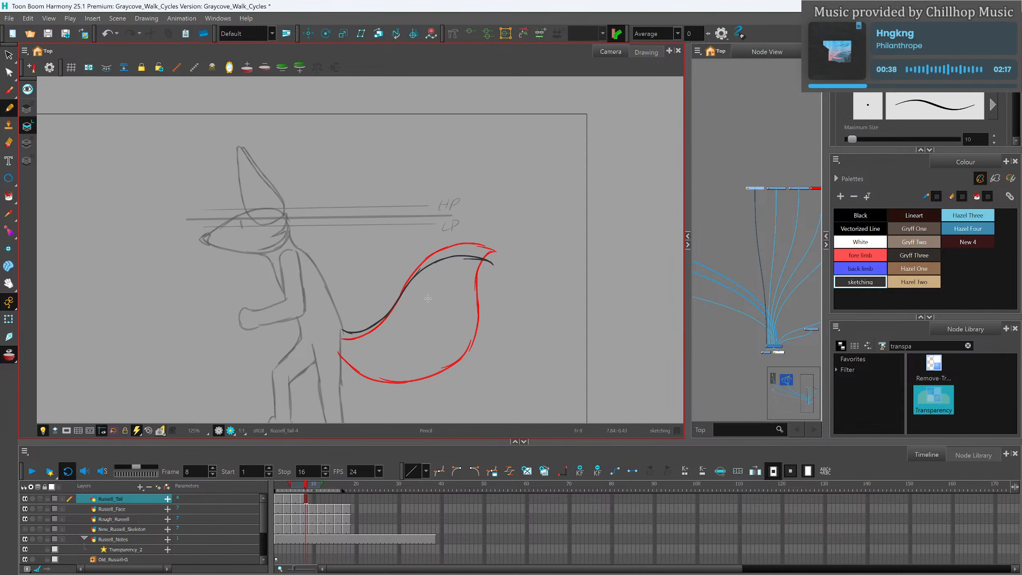
mouse_move(494, 265)
mouse_down()
mouse_move(471, 279)
mouse_move(484, 268)
mouse_move(470, 300)
mouse_up()
mouse_move(341, 347)
mouse_down()
mouse_move(388, 375)
mouse_move(424, 375)
mouse_move(466, 356)
mouse_up()
mouse_move(471, 293)
mouse_down()
mouse_move(469, 348)
mouse_move(447, 369)
mouse_move(405, 379)
mouse_up()
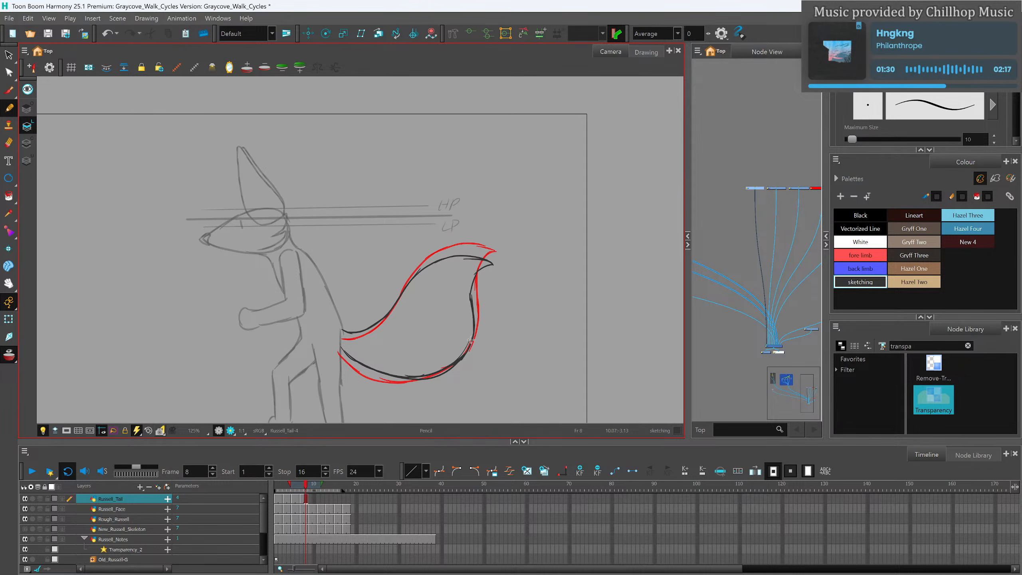
Create an empty tail drawing on frame 9 held through frame 10, and sketch the tail closely following the previous outline.
mouse_move(306, 486)
mouse_down()
mouse_move(274, 504)
mouse_move(305, 506)
mouse_up()
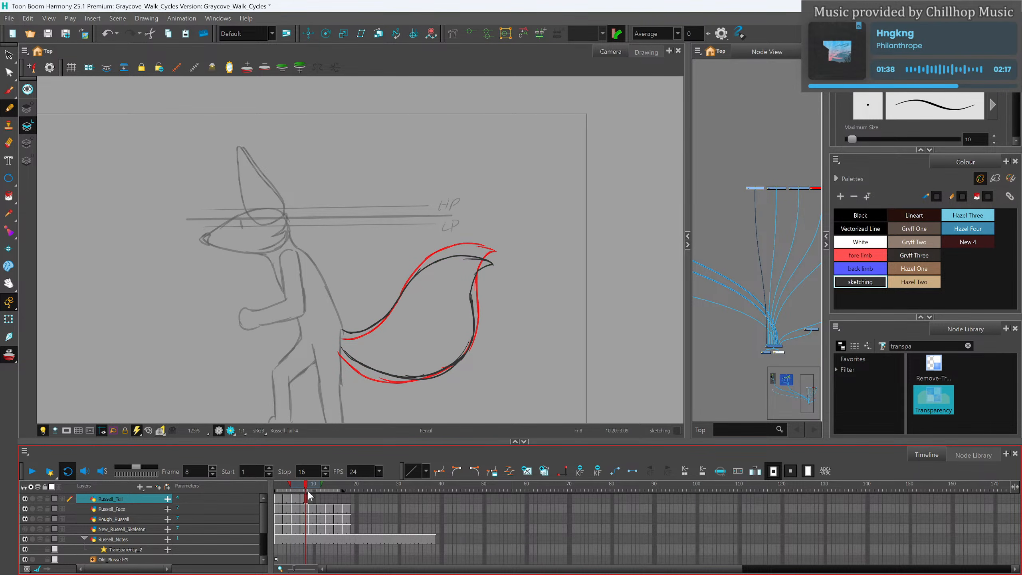
click(310, 498)
click(529, 473)
key(period)
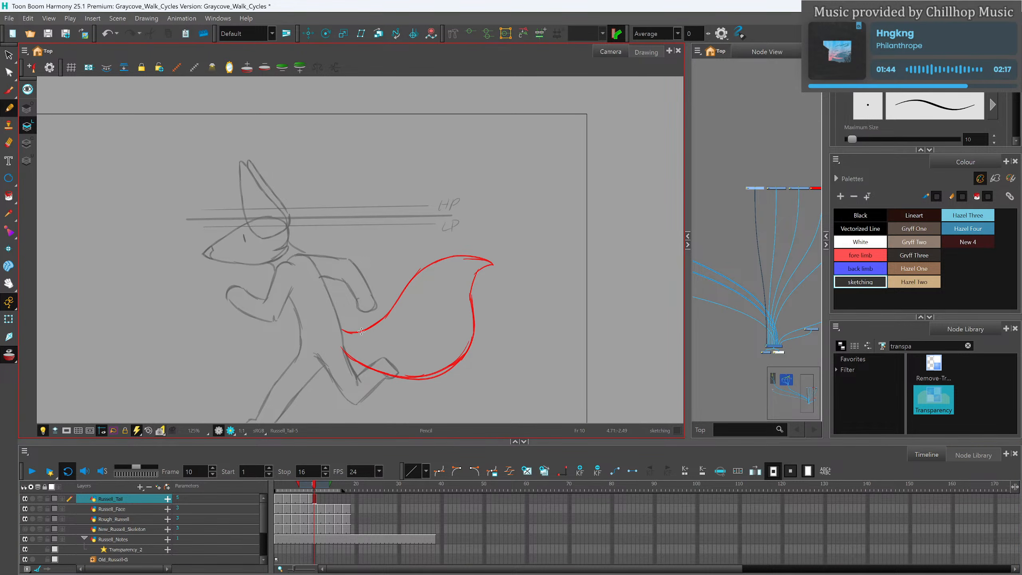
mouse_move(342, 334)
mouse_down()
mouse_move(388, 311)
mouse_move(427, 263)
mouse_move(410, 279)
mouse_move(460, 255)
mouse_move(492, 258)
mouse_up()
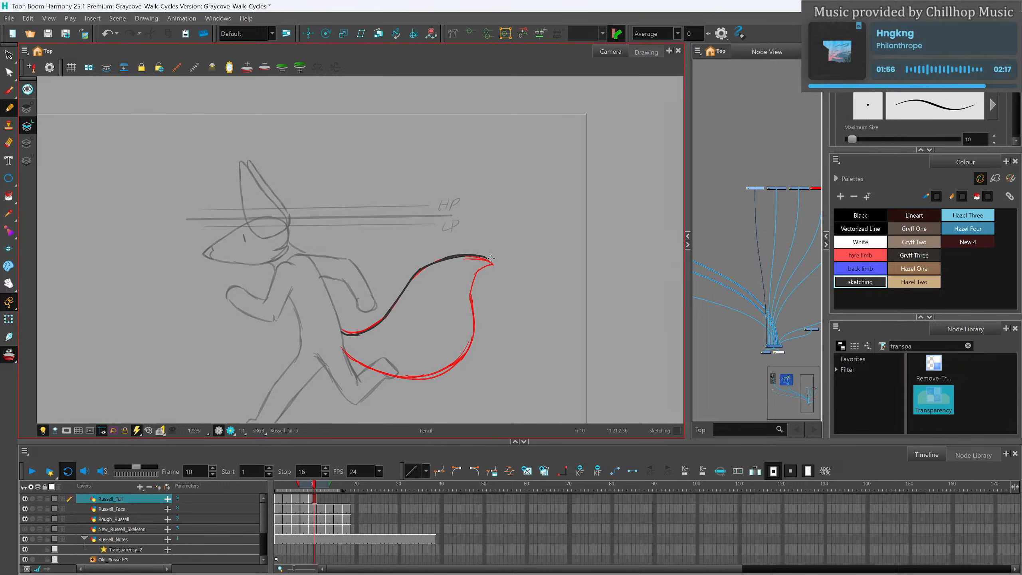
mouse_move(480, 256)
mouse_down()
mouse_move(494, 261)
mouse_move(472, 278)
mouse_move(472, 336)
mouse_up()
mouse_move(345, 351)
mouse_down()
mouse_move(410, 382)
mouse_move(395, 376)
mouse_move(445, 374)
mouse_move(417, 377)
mouse_move(464, 356)
mouse_move(473, 334)
mouse_up()
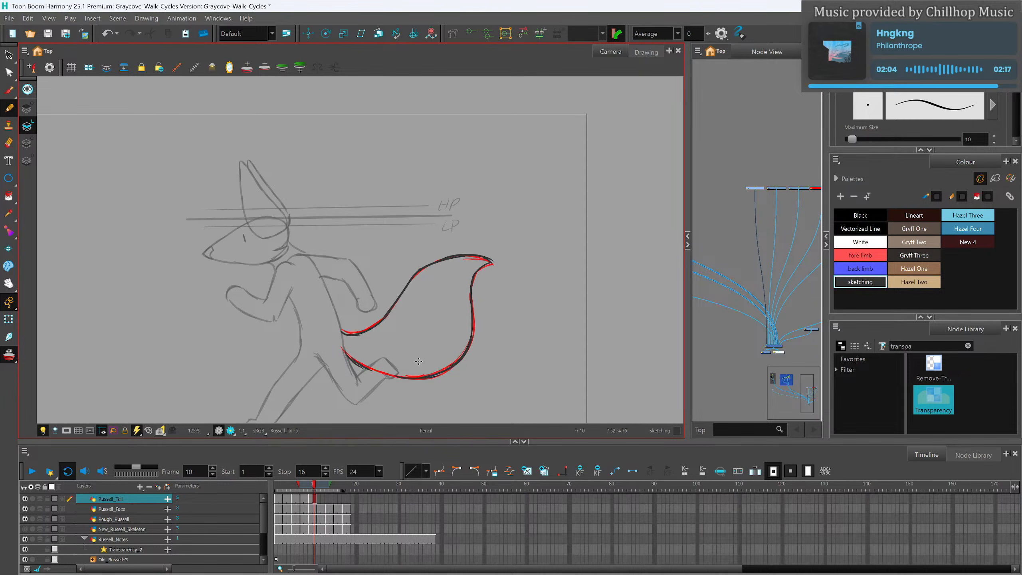
Copy the tail sketch from frame 3 into a new Russell_Tail drawing on frame 11 held through frame 12.
click(319, 498)
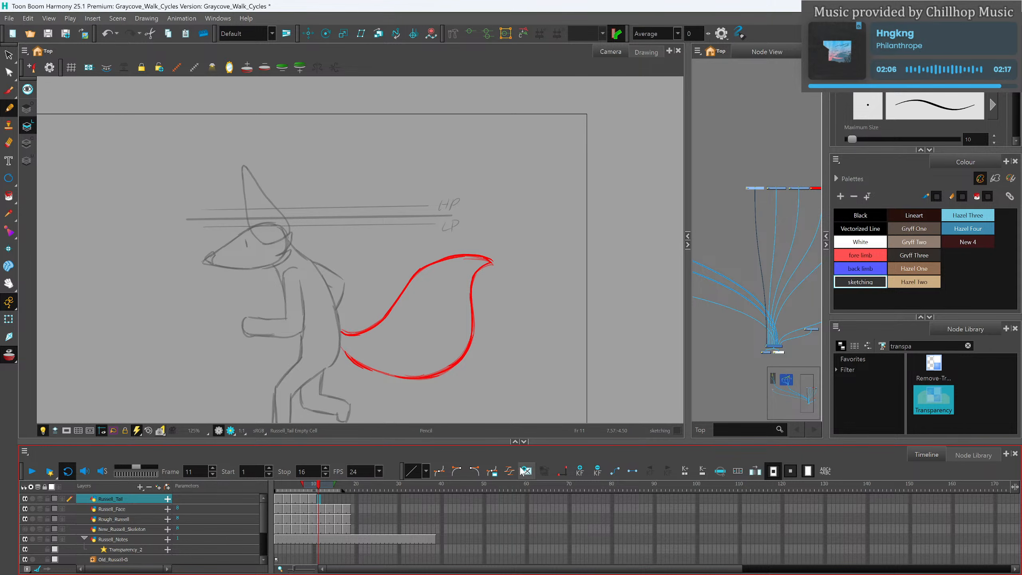
click(324, 498)
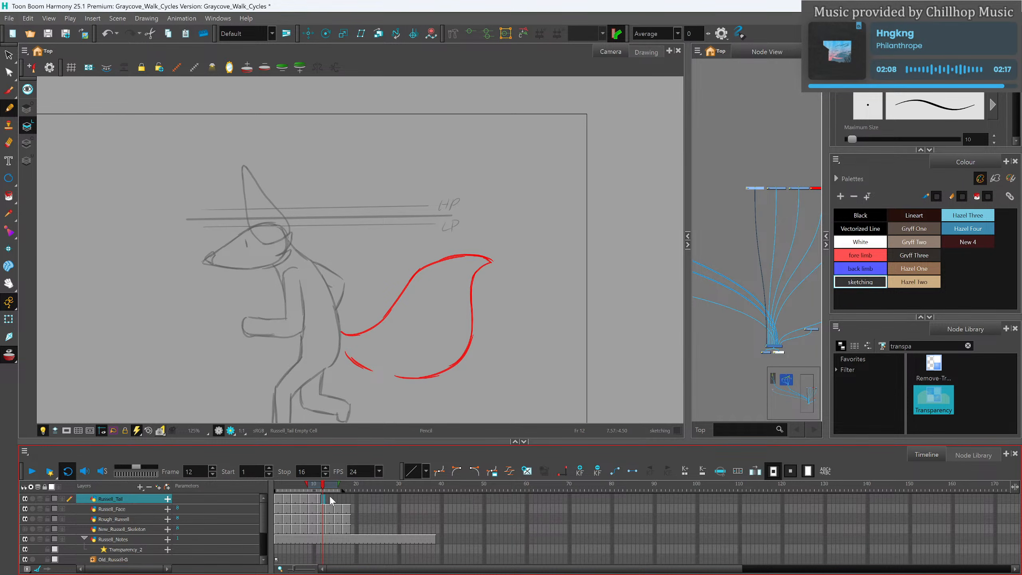
click(285, 499)
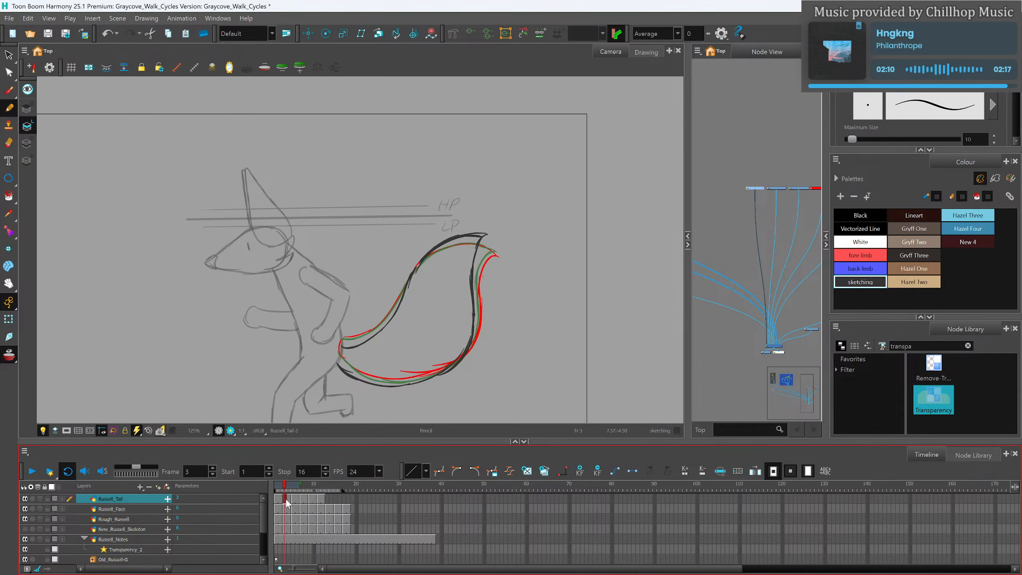
key(alt+s)
mouse_move(499, 208)
mouse_down()
mouse_move(465, 185)
mouse_move(491, 358)
mouse_move(454, 171)
mouse_up()
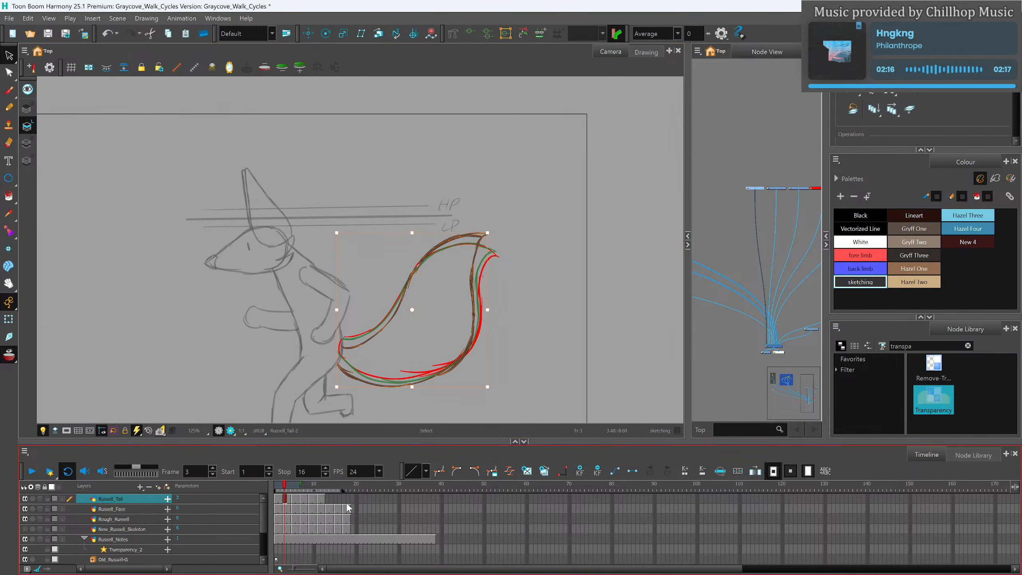
click(318, 499)
key(ctrl+a)
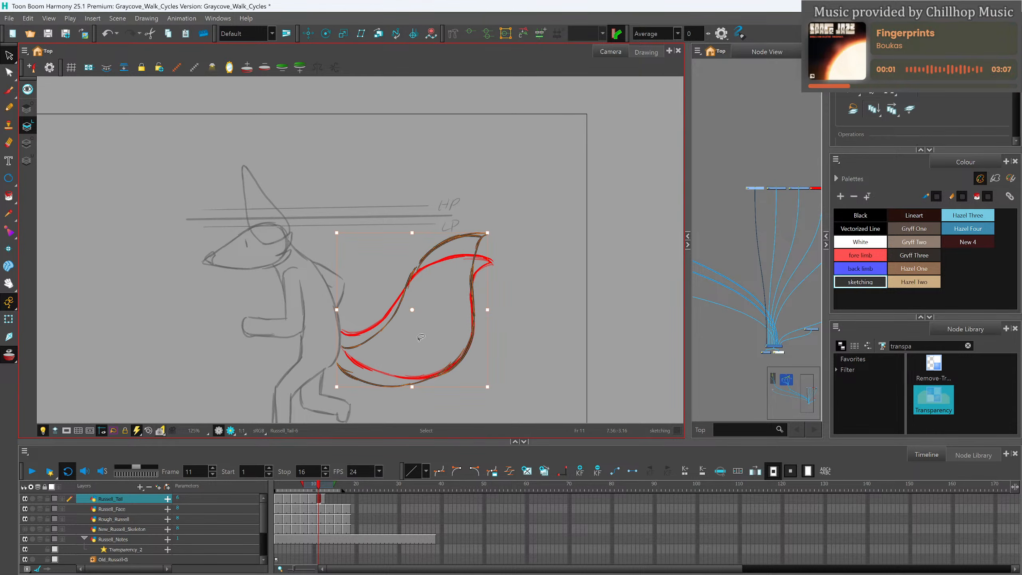
Copy the tail sketch from frame 10 into a new Russell_Tail drawing on frame 13 held through frame 14.
click(312, 499)
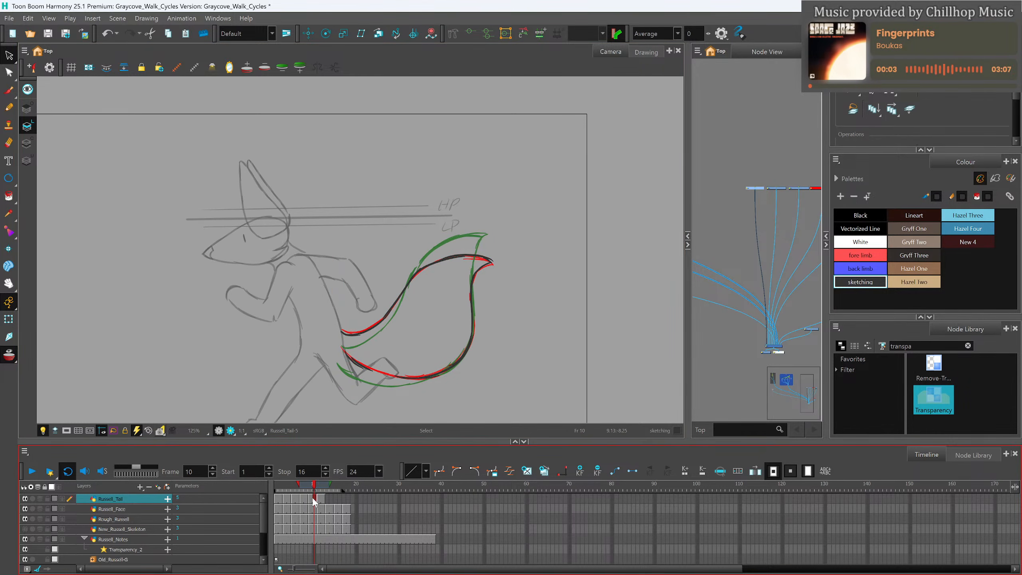
key(ctrl+a)
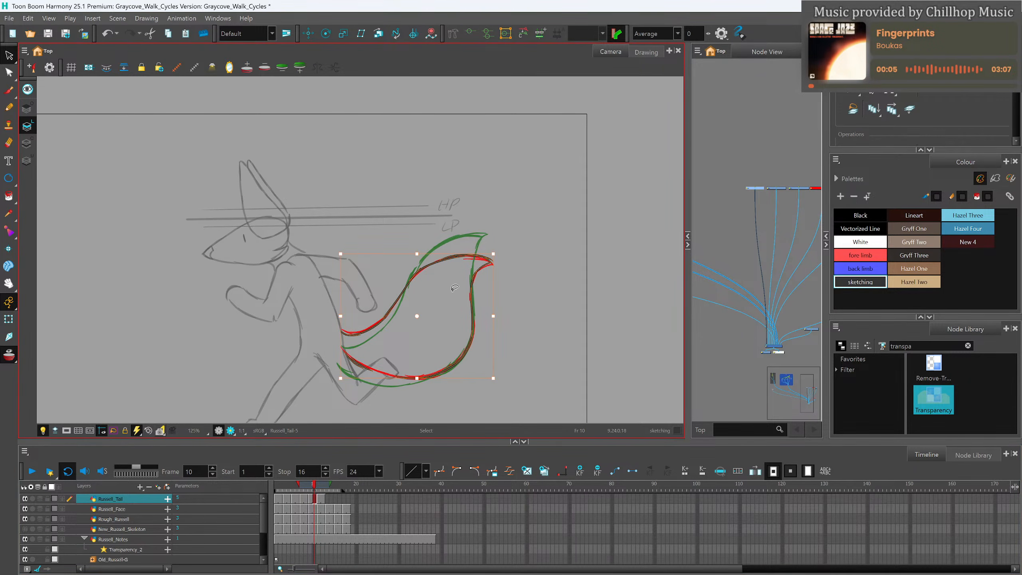
click(327, 499)
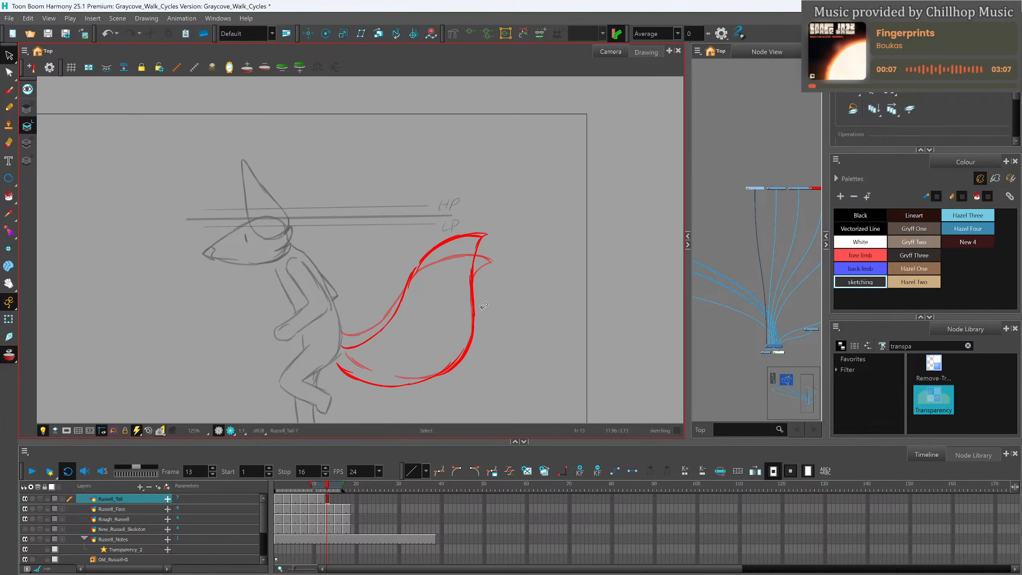
key(period)
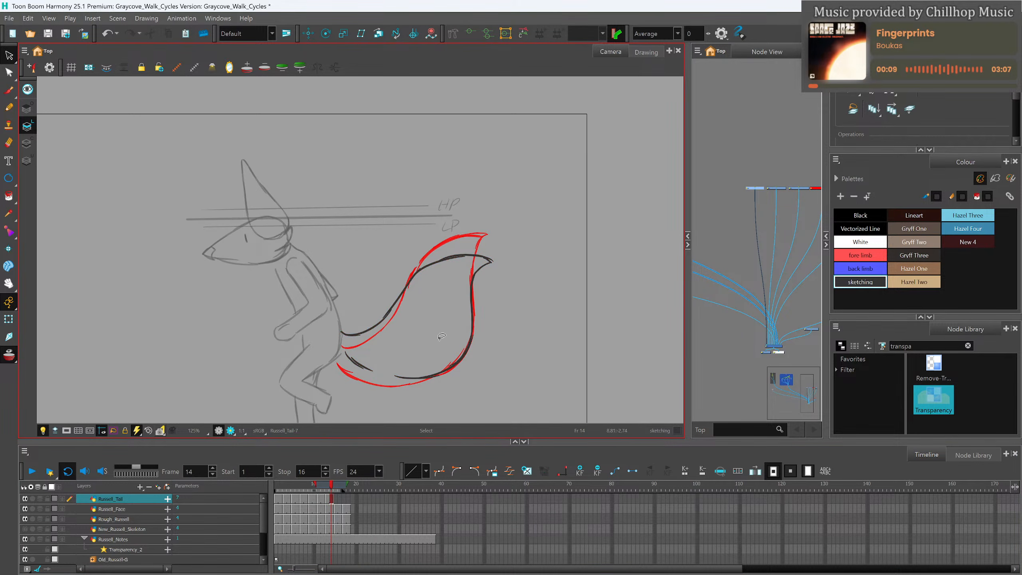
Copy the tail sketch from frame 8 into a new Russell_Tail drawing on frame 15 held through frame 16.
drag(331, 482, 306, 488)
click(462, 259)
click(335, 498)
key(ctrl+v)
click(338, 499)
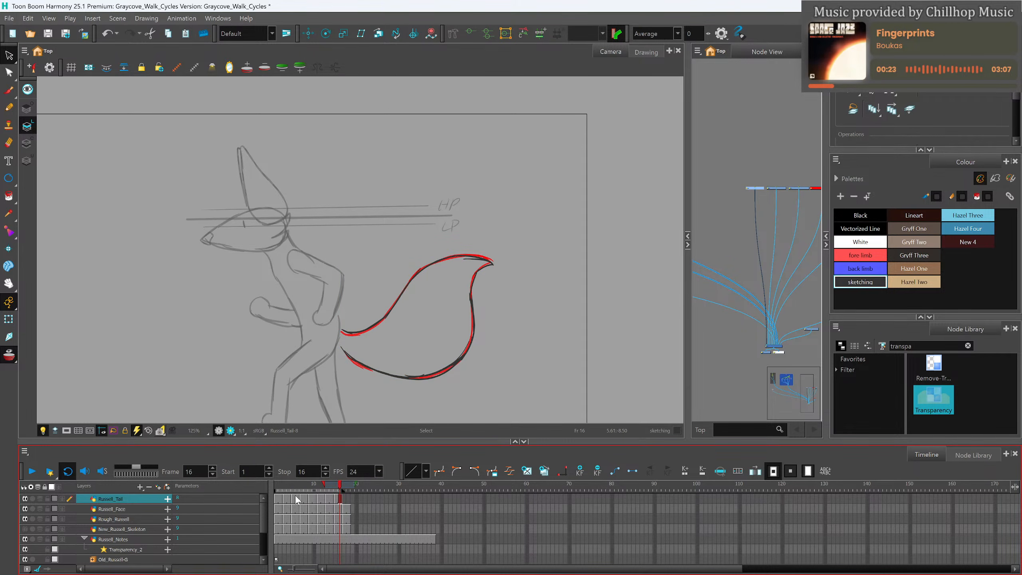
Copy the tail sketch from frame 13 into a new Russell_Tail drawing on frame 17.
drag(340, 489, 327, 489)
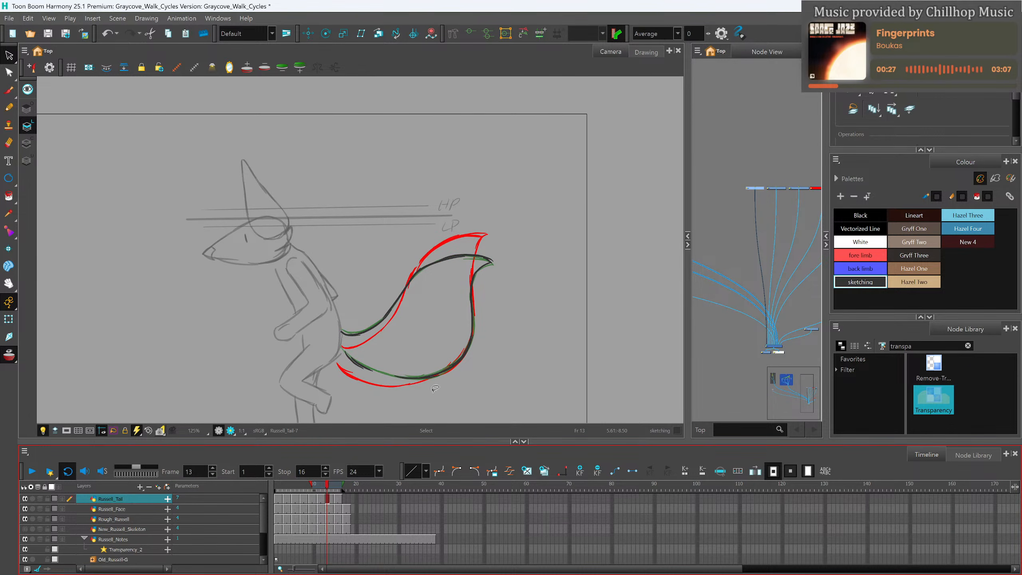
mouse_move(502, 232)
mouse_down()
mouse_move(388, 398)
mouse_move(513, 235)
mouse_up()
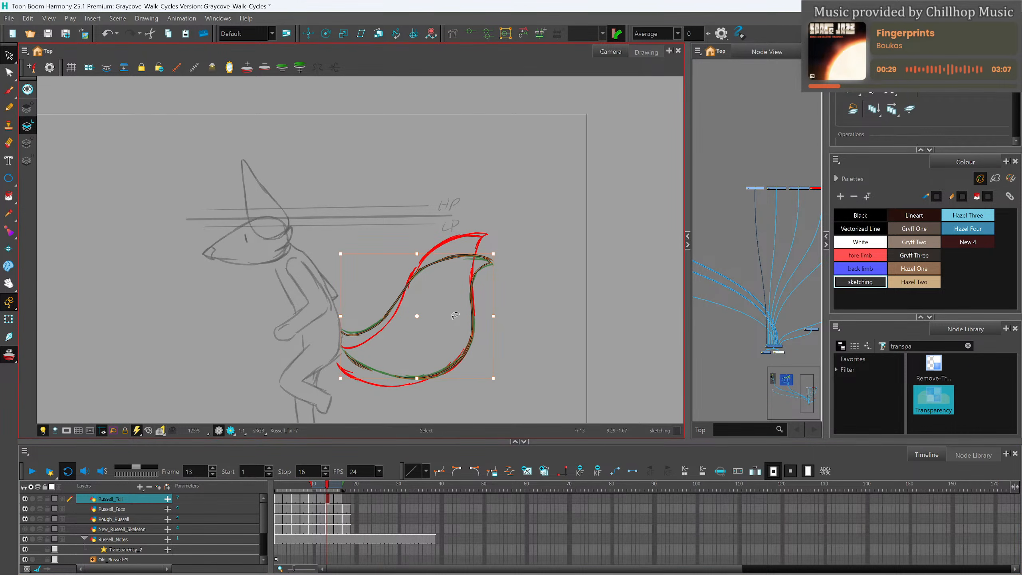
click(345, 499)
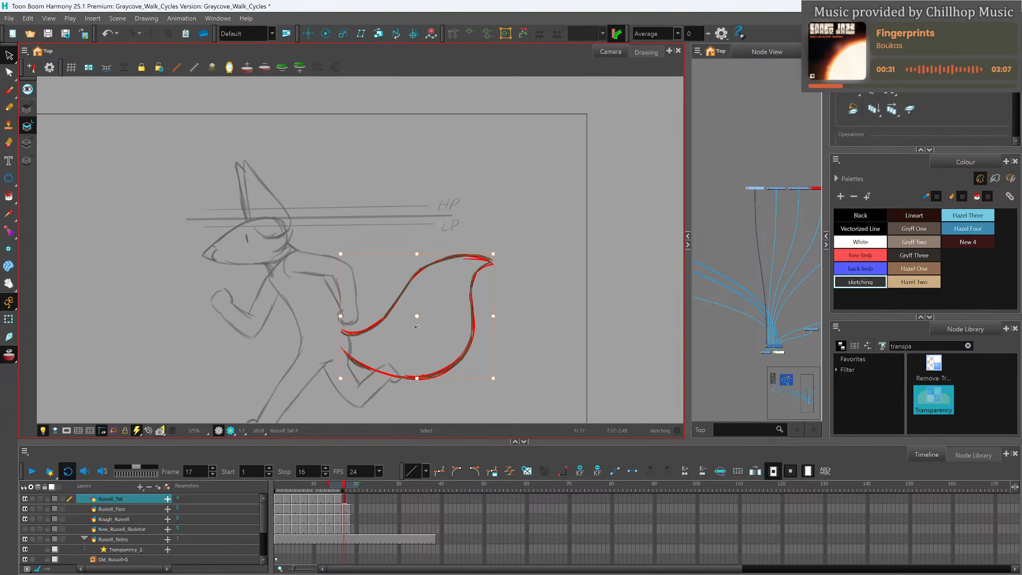
Play back the 16-frame walk cycle to check the tail's motion against the body.
scroll(353, 381, down, 2)
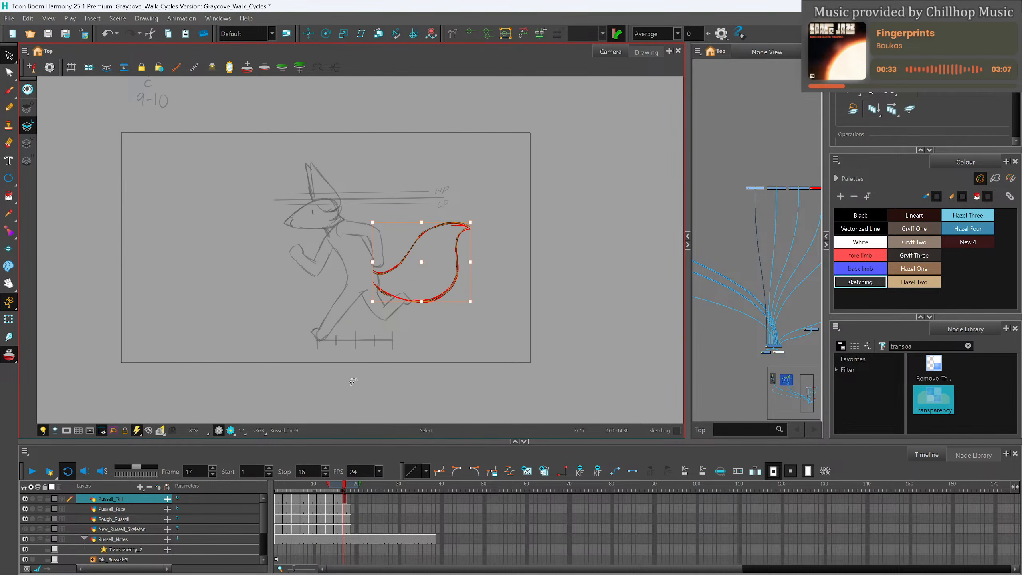
key(period)
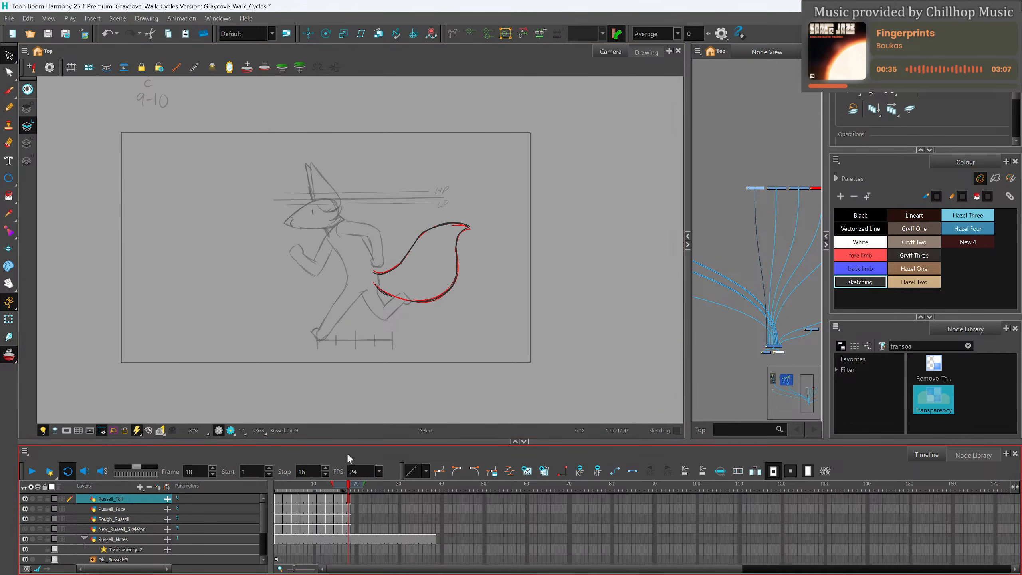
scroll(341, 361, up, 1)
click(32, 472)
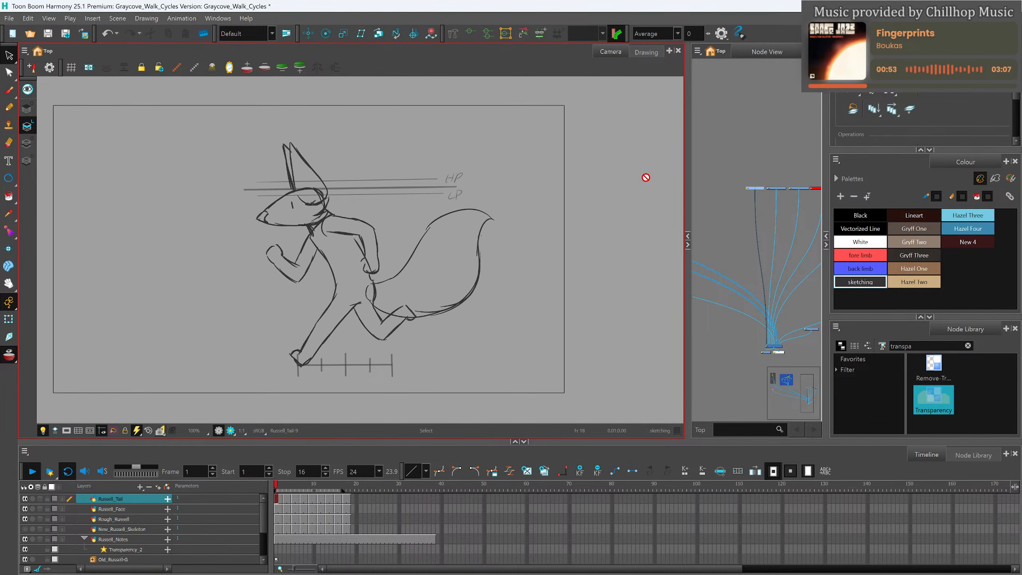
click(32, 471)
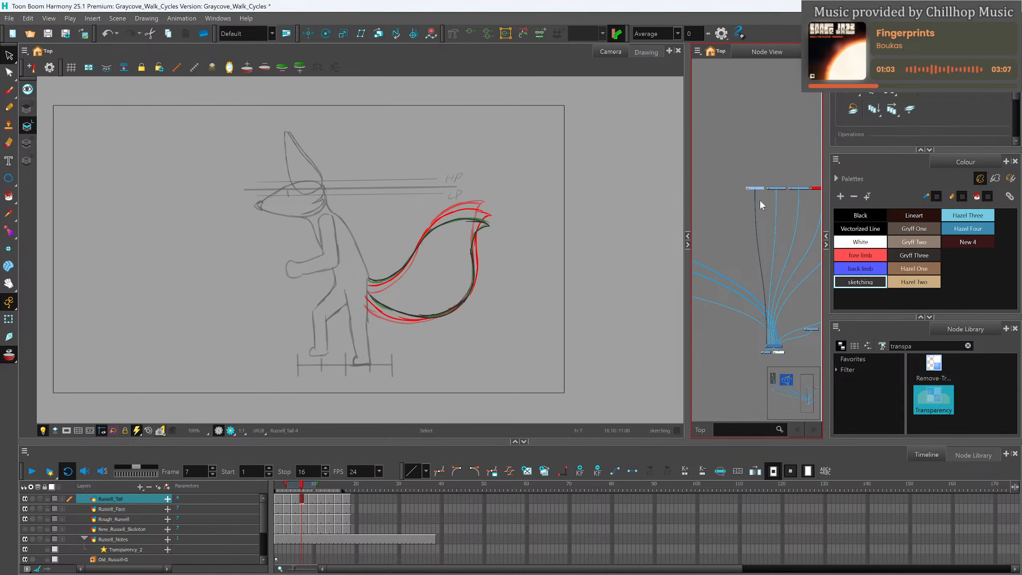
Add a parent peg to the Russell_Tail drawing and align its node above the drawing node.
key(ctrl+p)
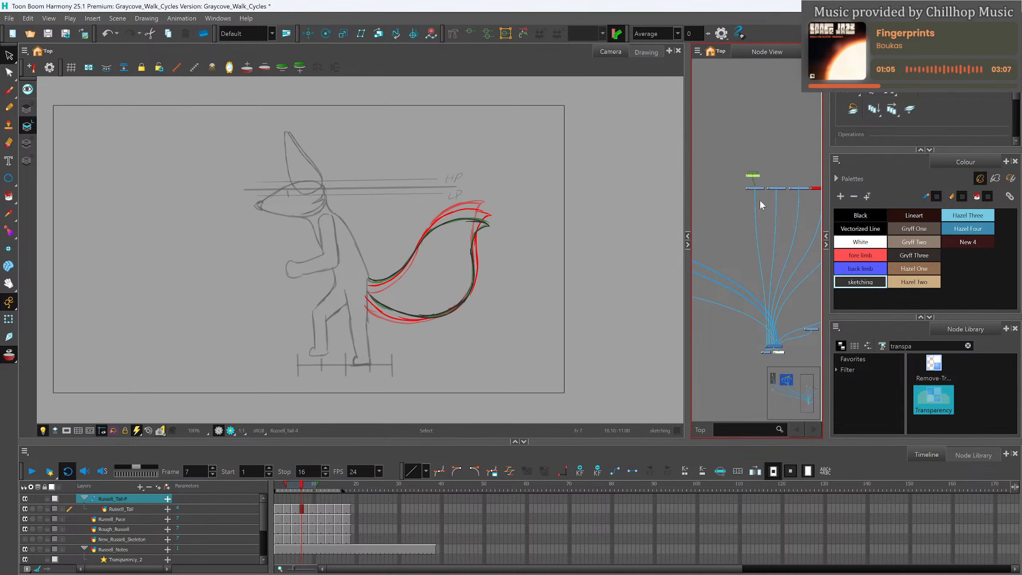
click(759, 178)
click(758, 175)
drag(758, 176, 760, 176)
Set Russell_Tail's Use Embedded Pivots property to Apply Embedded Pivot on Parent Peg.
click(274, 497)
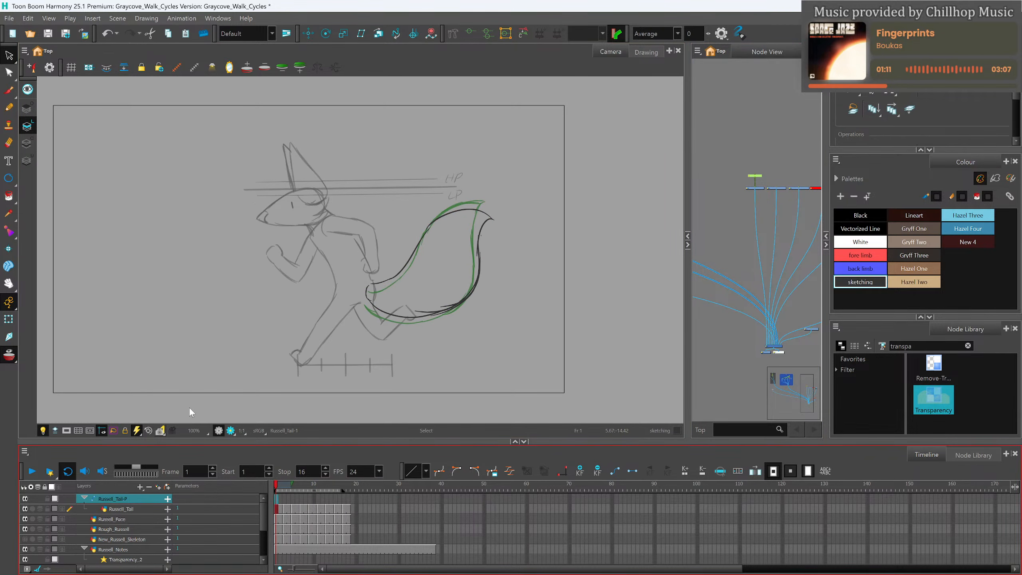
click(747, 188)
click(586, 440)
click(595, 463)
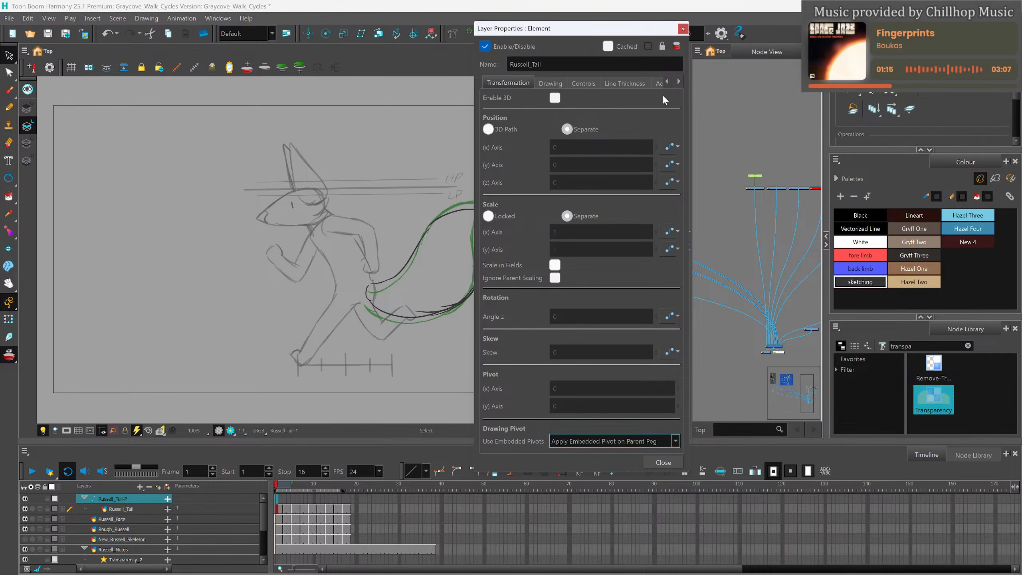
click(683, 29)
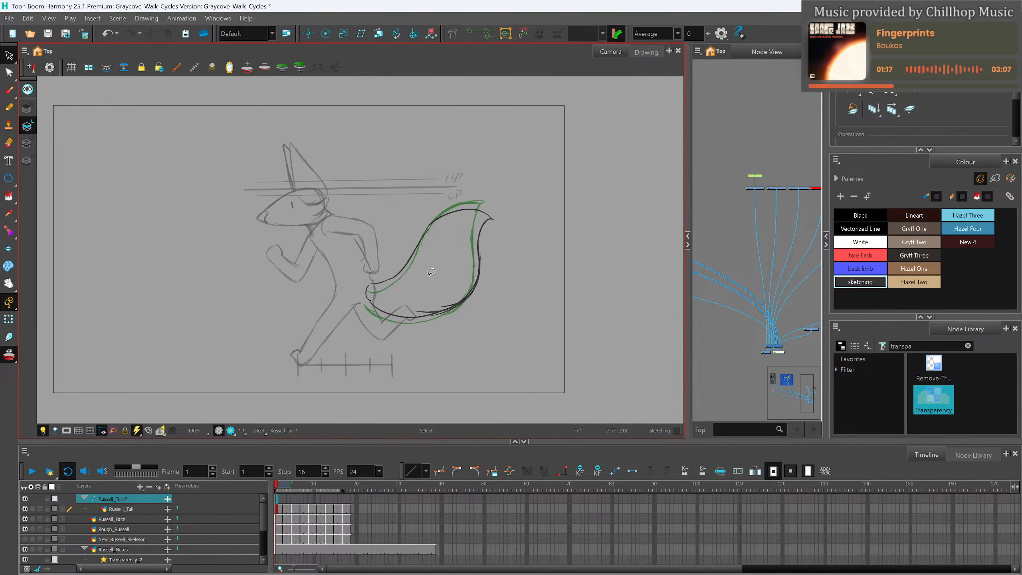
Add keyframes to the tail peg on frames 1 and 3.
scroll(436, 285, up, 1)
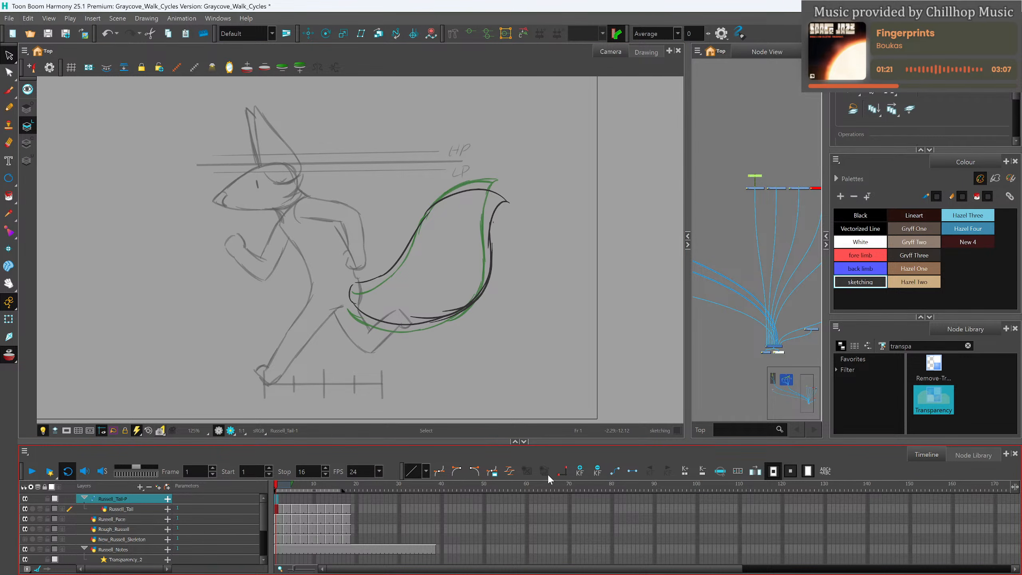
click(284, 498)
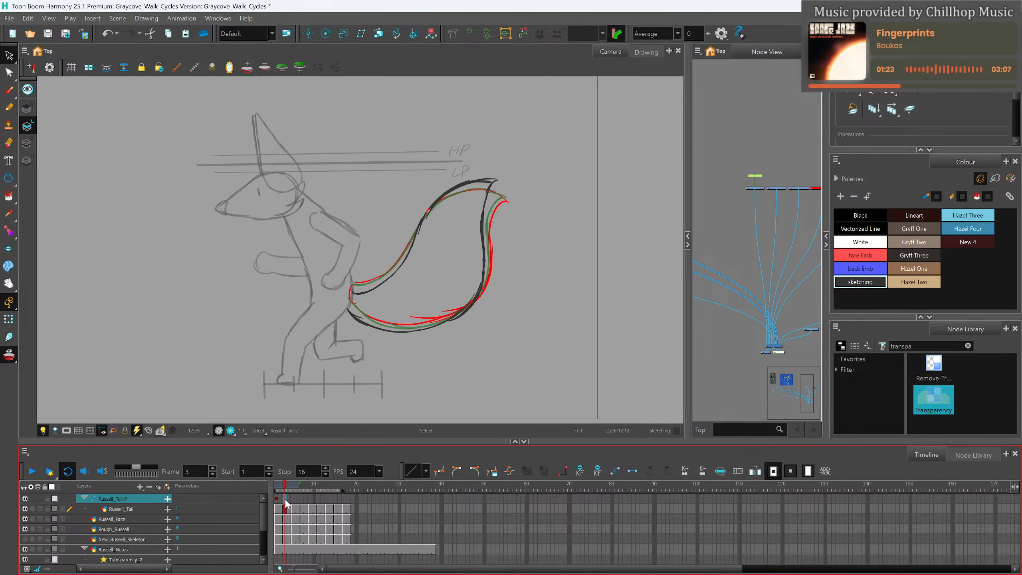
click(580, 471)
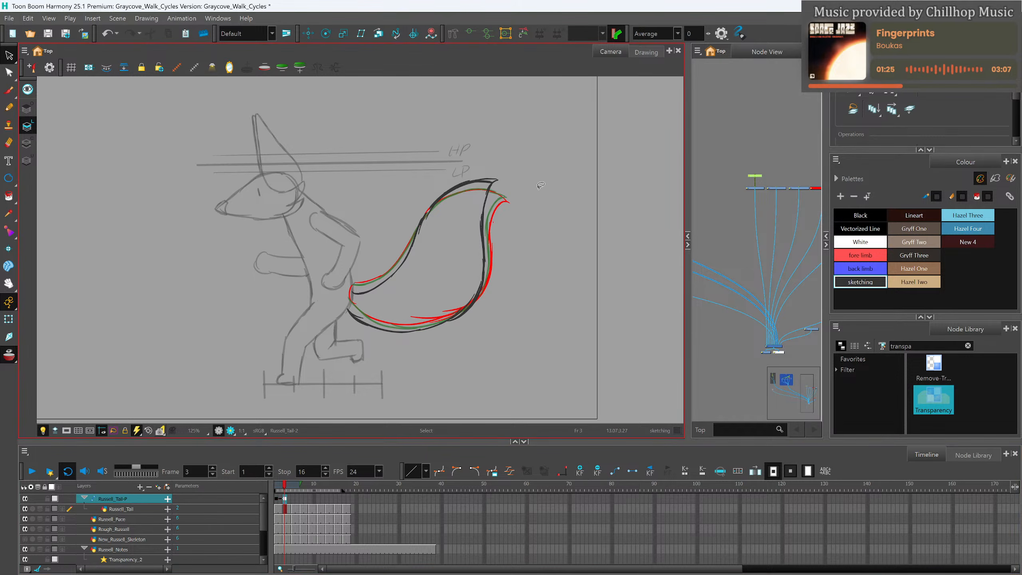
Move the tail peg's pivot from the fox's chest to the base of the tail at the hip.
click(9, 319)
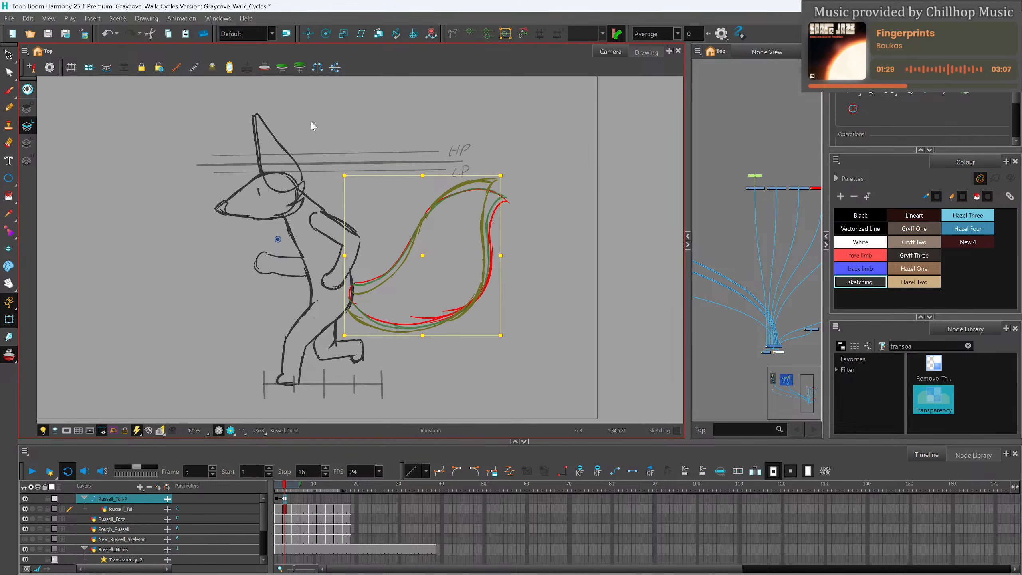
click(326, 34)
drag(278, 239, 351, 301)
key(ctrl+z)
click(8, 321)
On frame 1, shift the whole tail slightly down and toward the body using the tail peg.
click(274, 487)
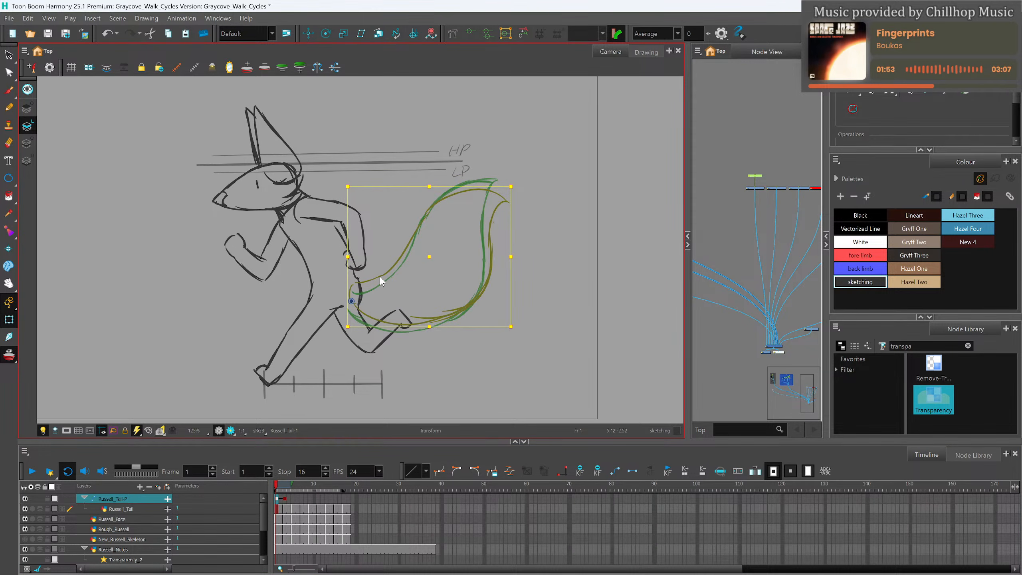
key(Escape)
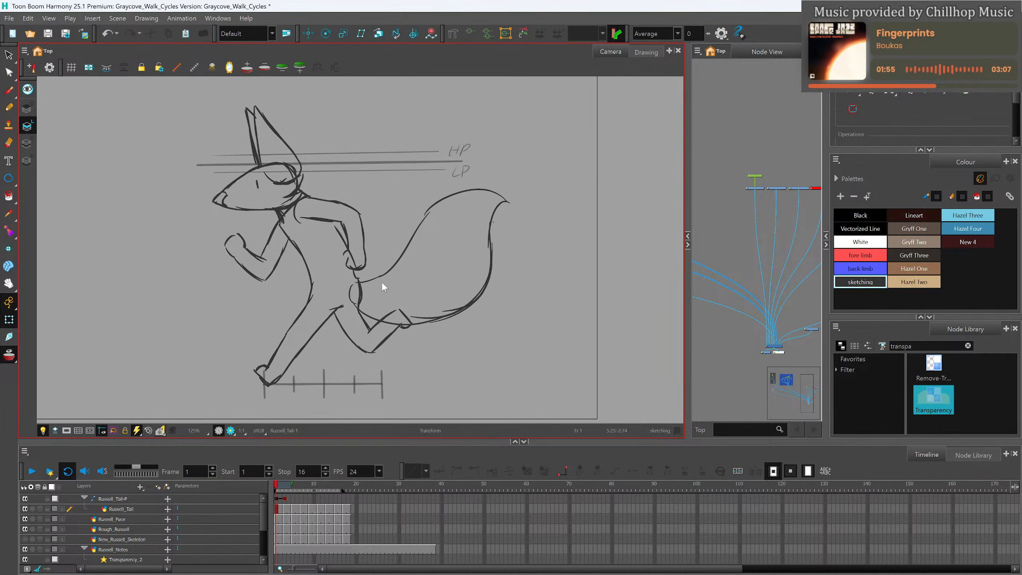
click(278, 498)
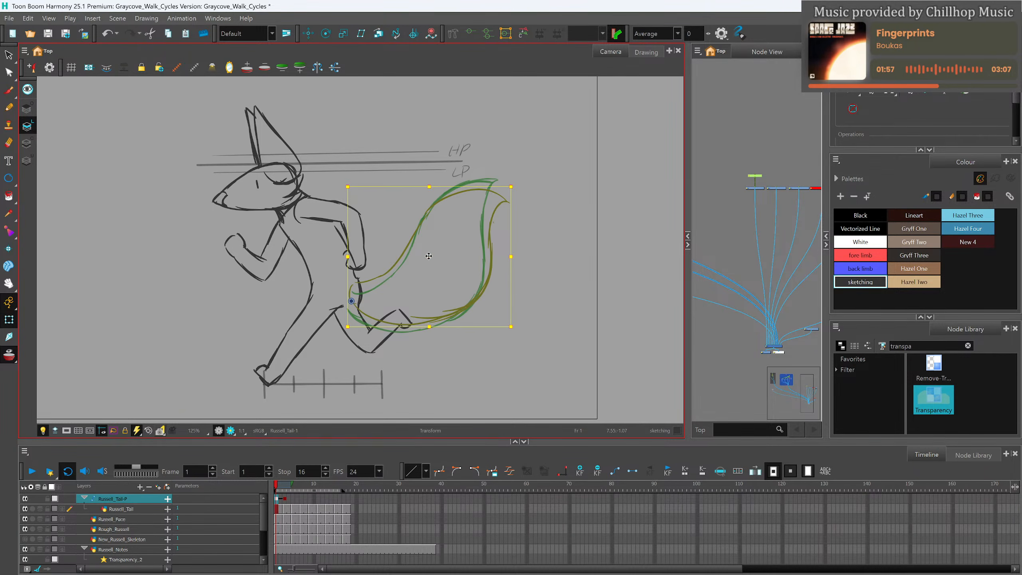
drag(425, 258, 422, 261)
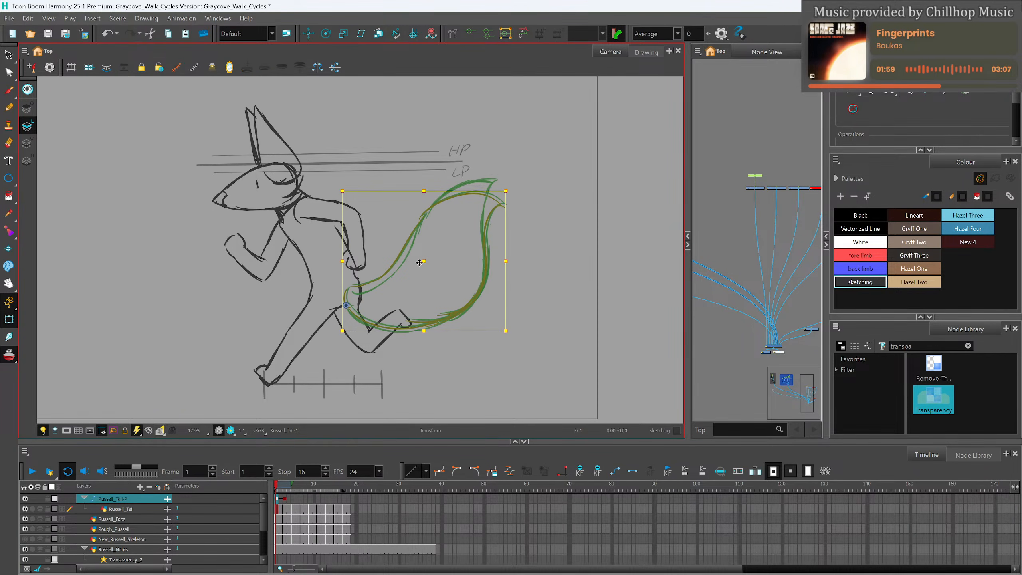
Add a tail peg keyframe on frame 5 and rotate the tail slightly upward about its base.
drag(276, 485, 284, 485)
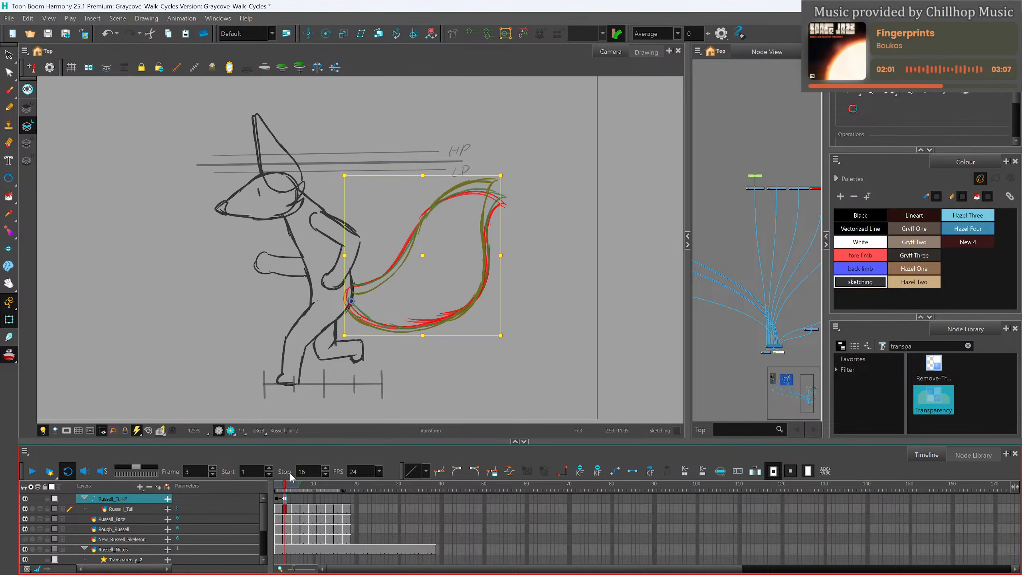
click(291, 487)
click(292, 488)
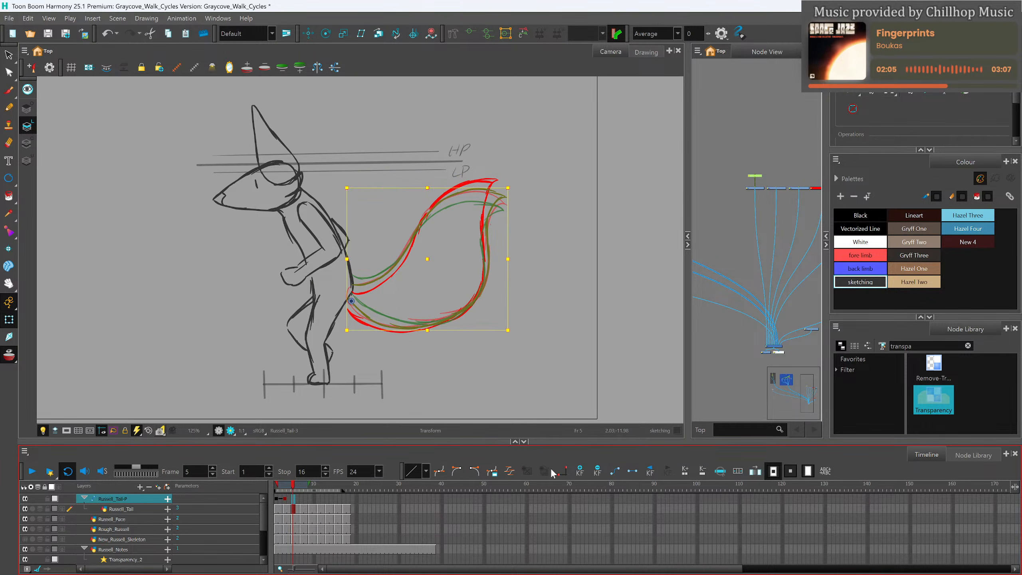
click(580, 470)
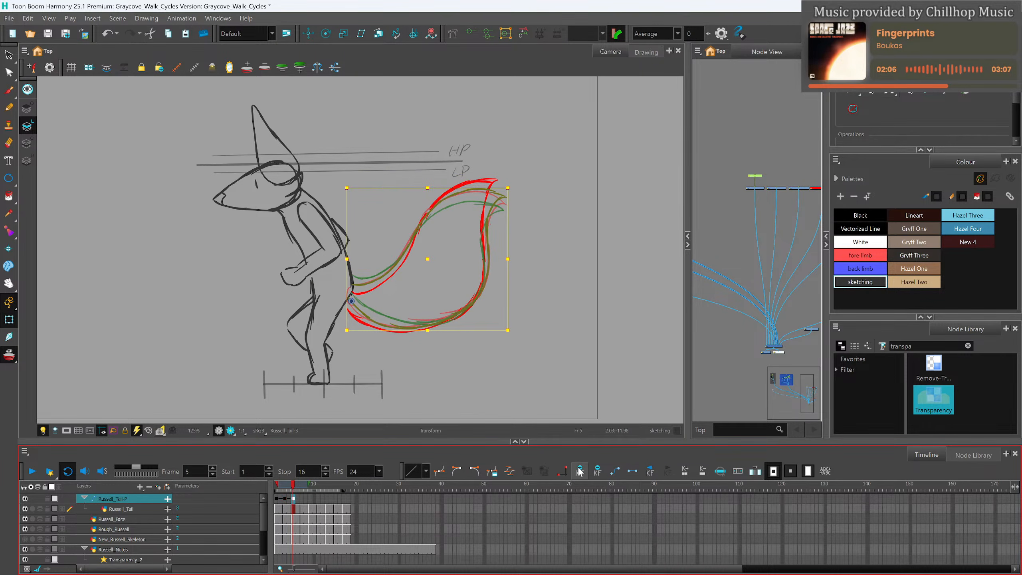
click(285, 487)
drag(286, 486, 291, 486)
click(293, 488)
drag(513, 336, 515, 330)
click(294, 487)
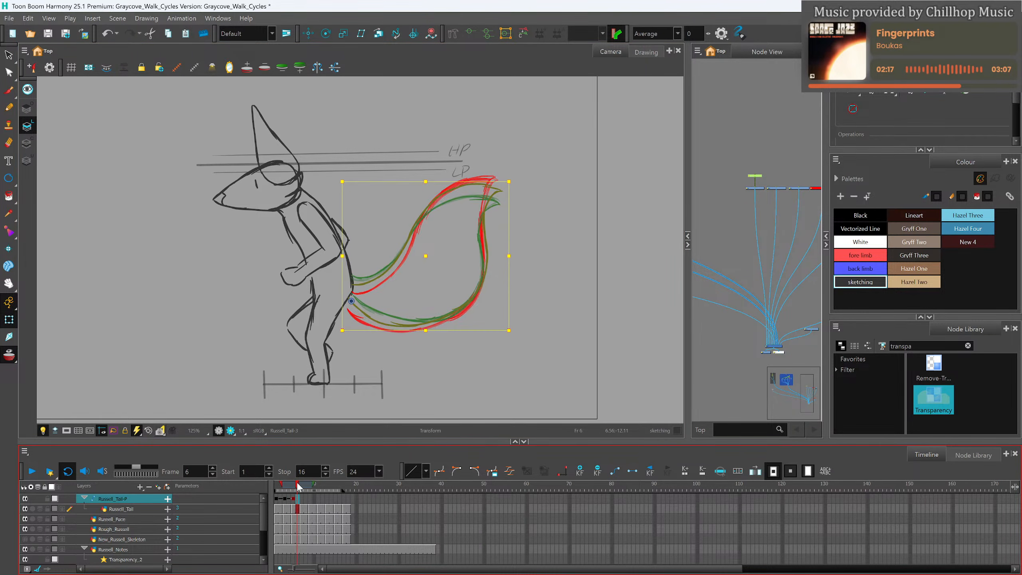
Add a tail peg keyframe on frame 7 and rotate the tail slightly downward about its base.
click(302, 486)
click(579, 471)
drag(510, 335, 507, 342)
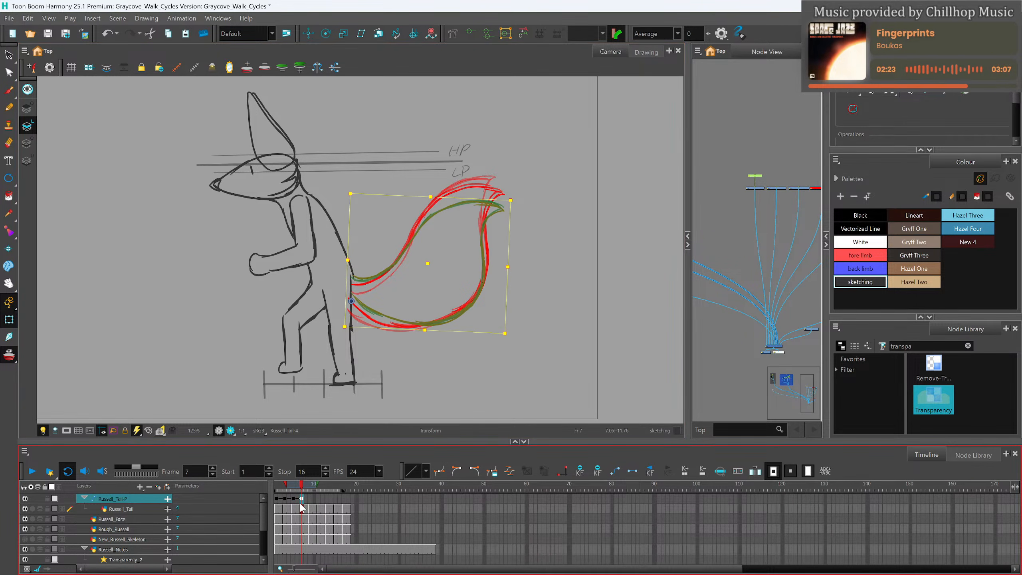
drag(303, 484, 310, 485)
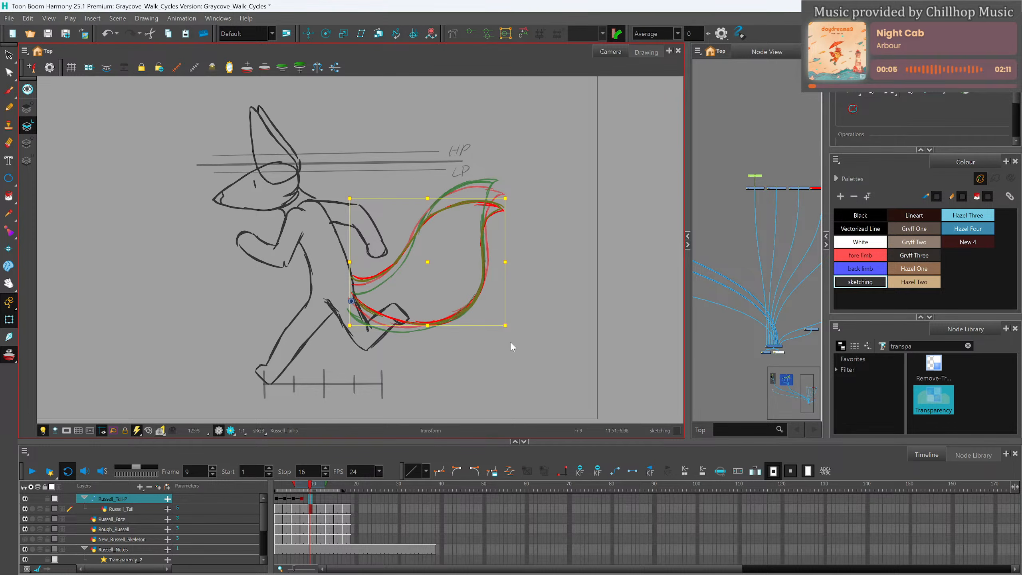
Rotate the tail slightly upward about its base on frame 9 and add a tail peg keyframe on frame 11.
click(306, 489)
click(310, 489)
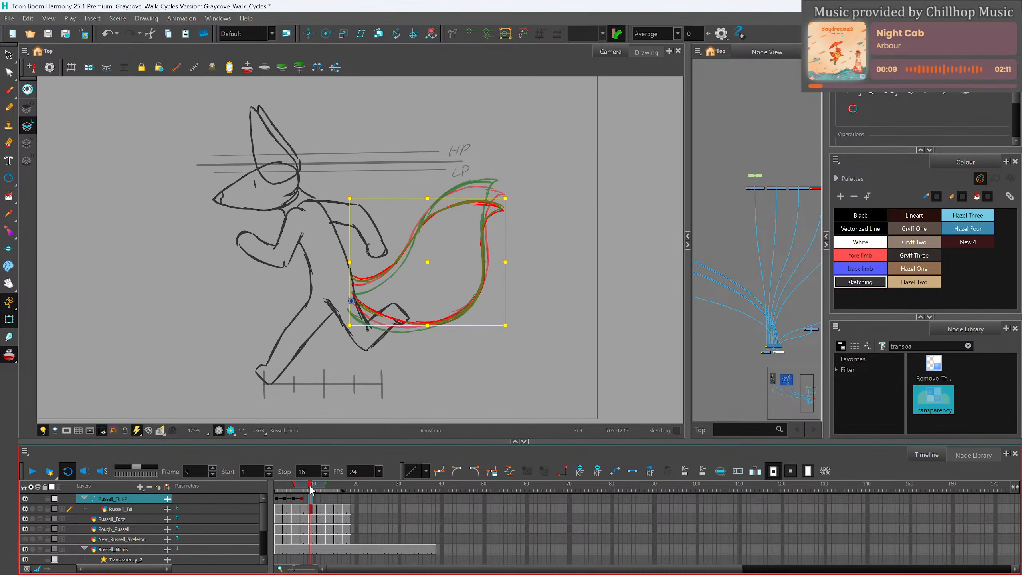
drag(512, 345, 507, 322)
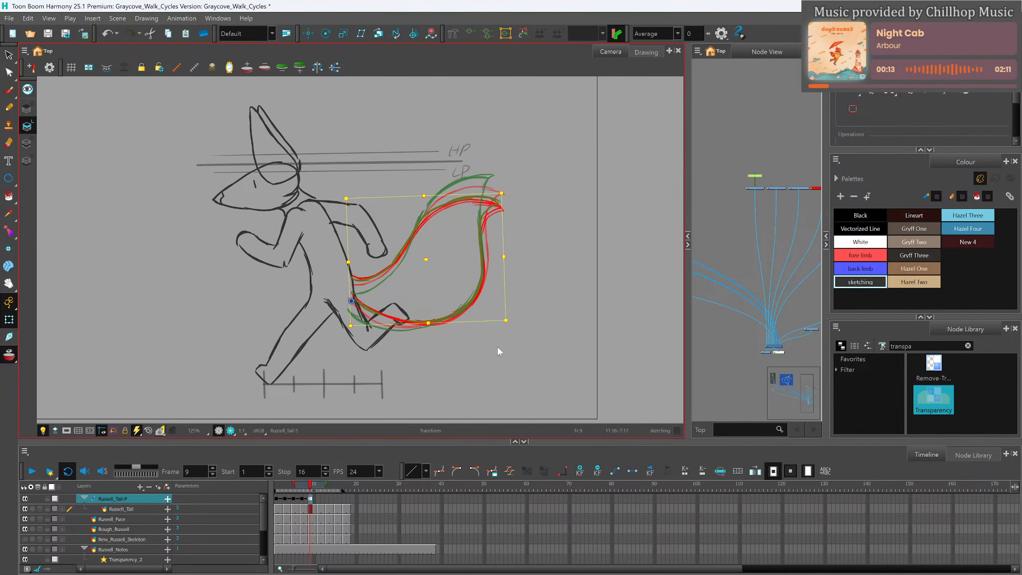
click(318, 489)
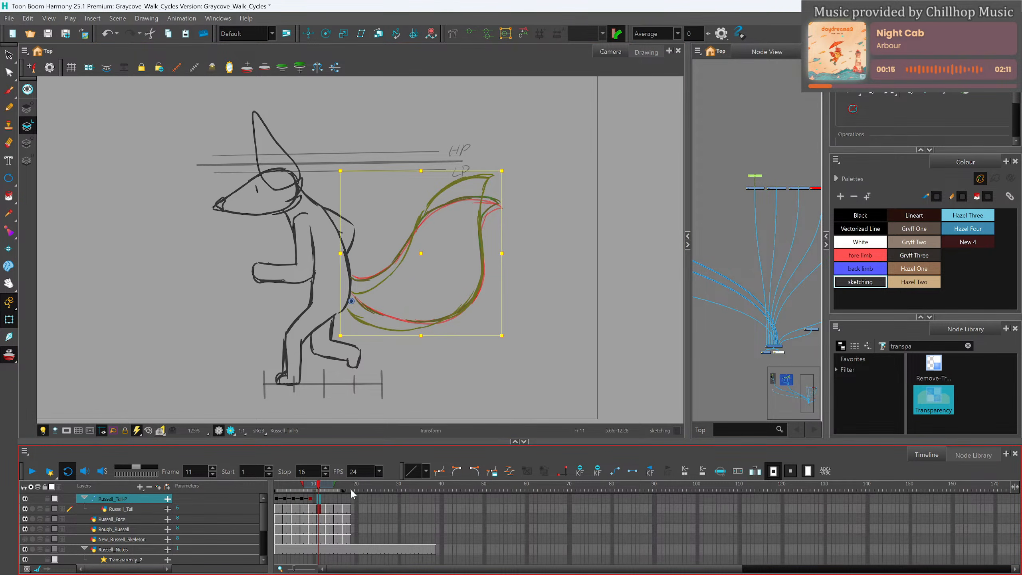
click(579, 474)
Play the walk cycle from frame 1 to check how the tail follows the hip.
drag(324, 489, 276, 492)
click(31, 472)
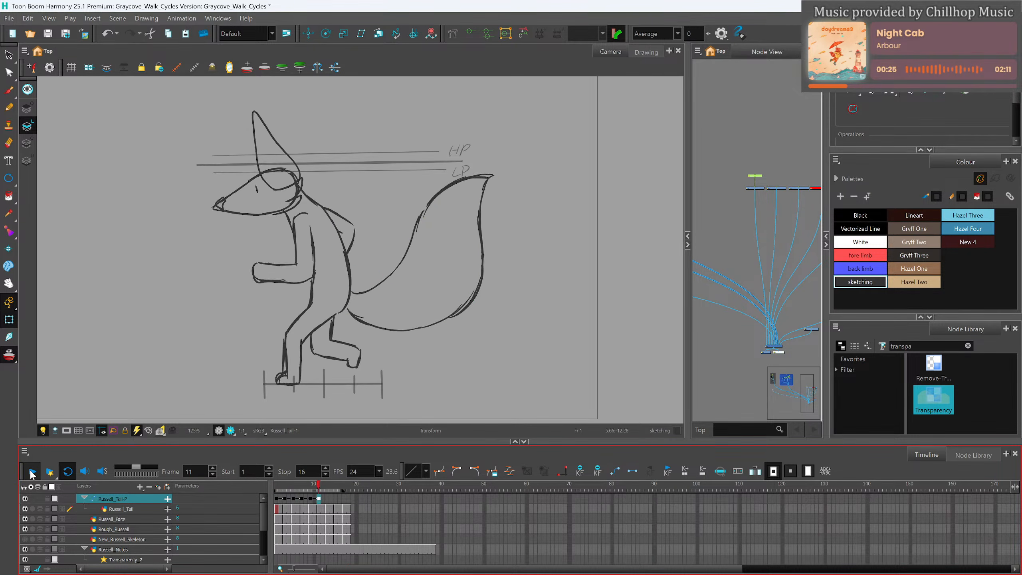
click(32, 473)
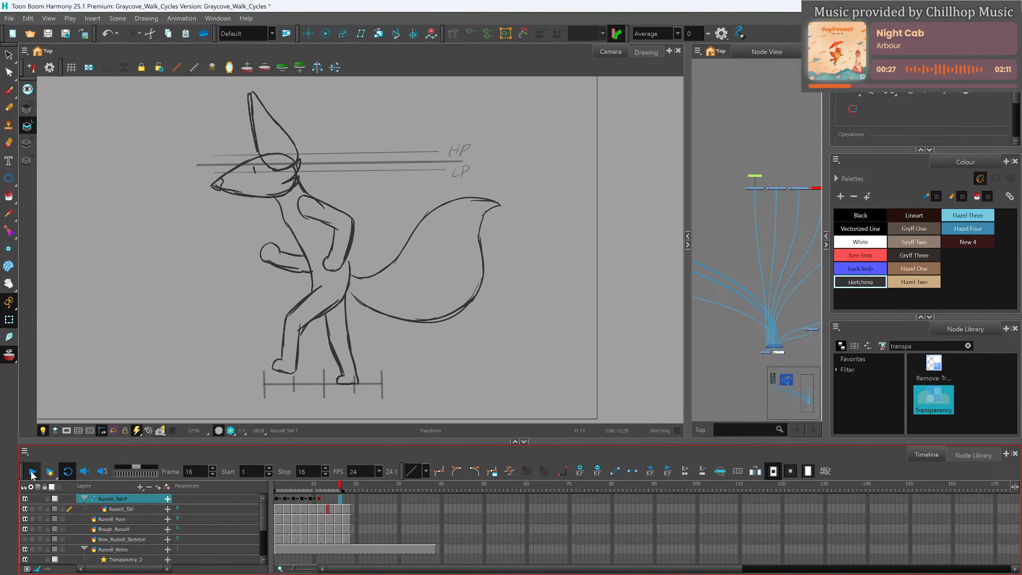
click(32, 472)
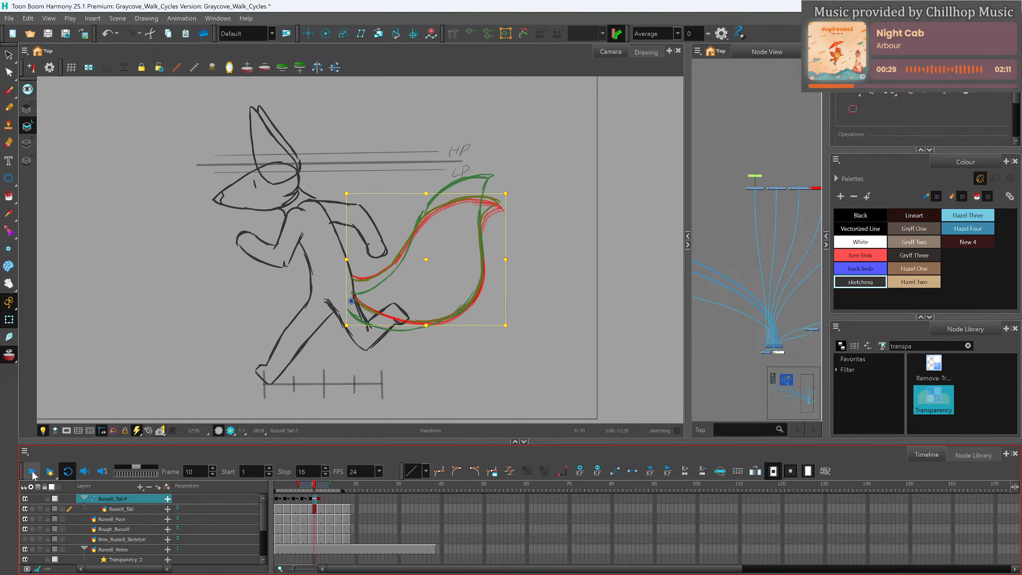
scroll(281, 313, down, 1)
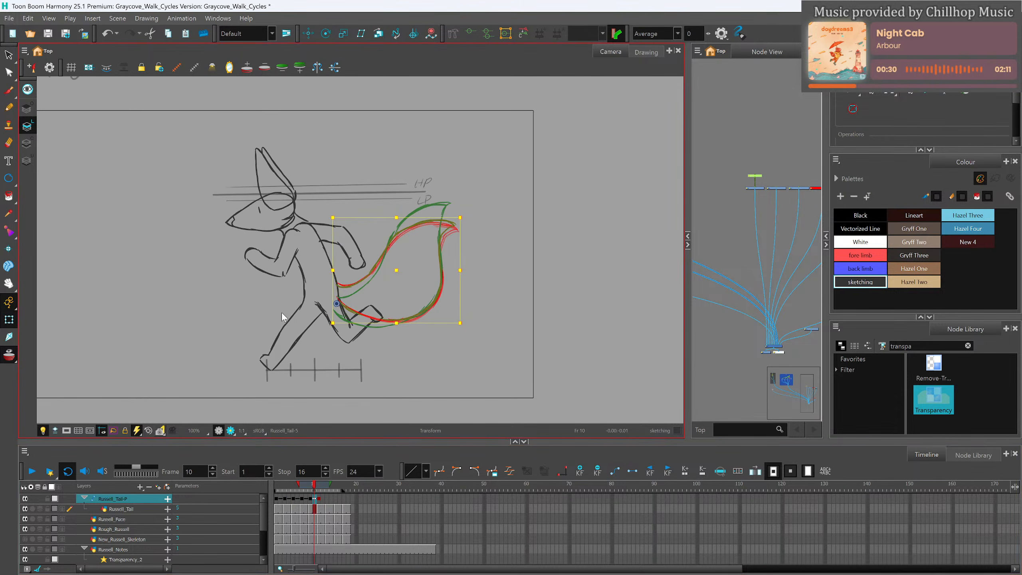
scroll(281, 313, down, 2)
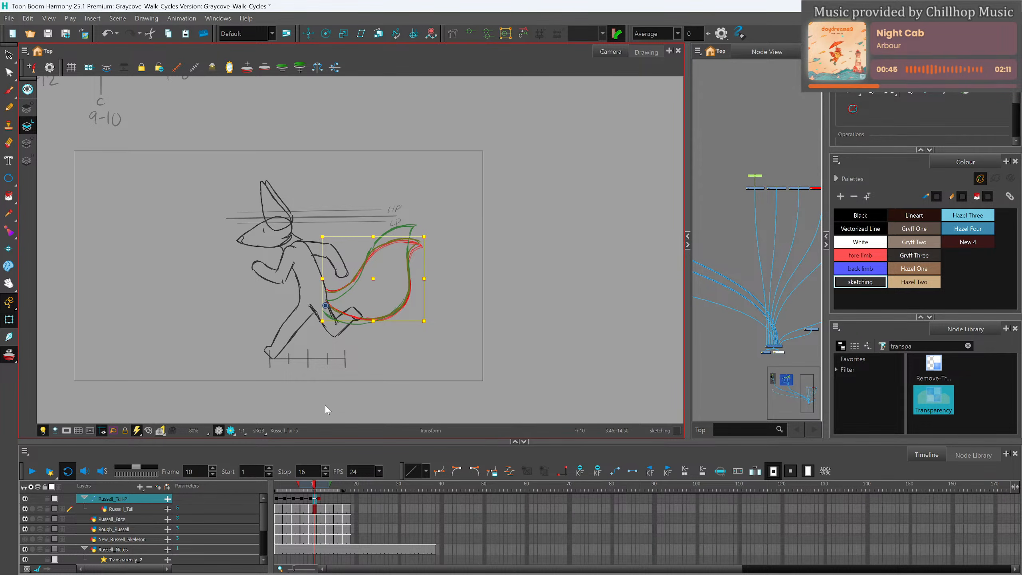
scroll(380, 260, up, 3)
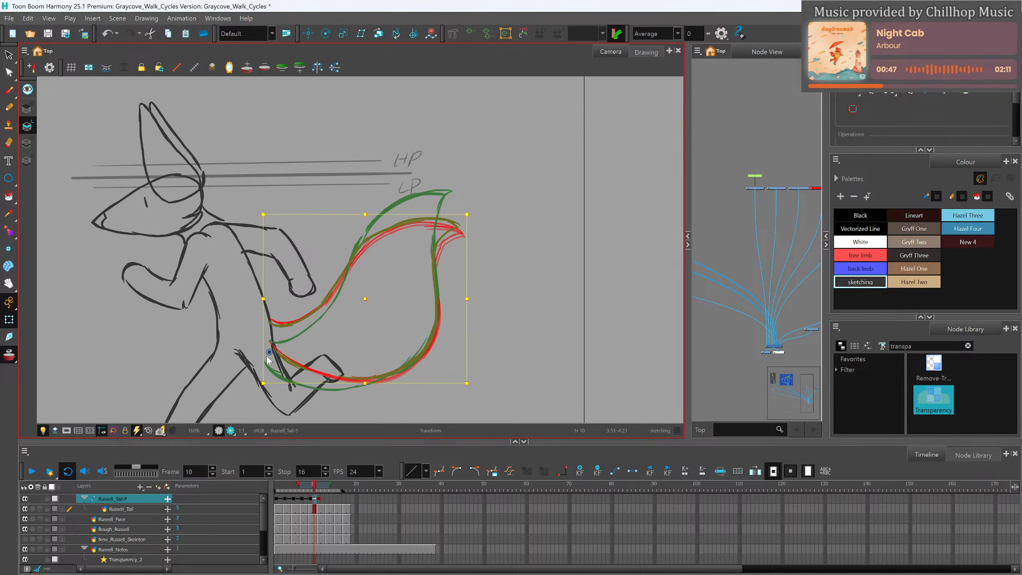
Try to raise the whole tail slightly on frame 5 with the tail peg, and undo the move.
drag(317, 486, 276, 489)
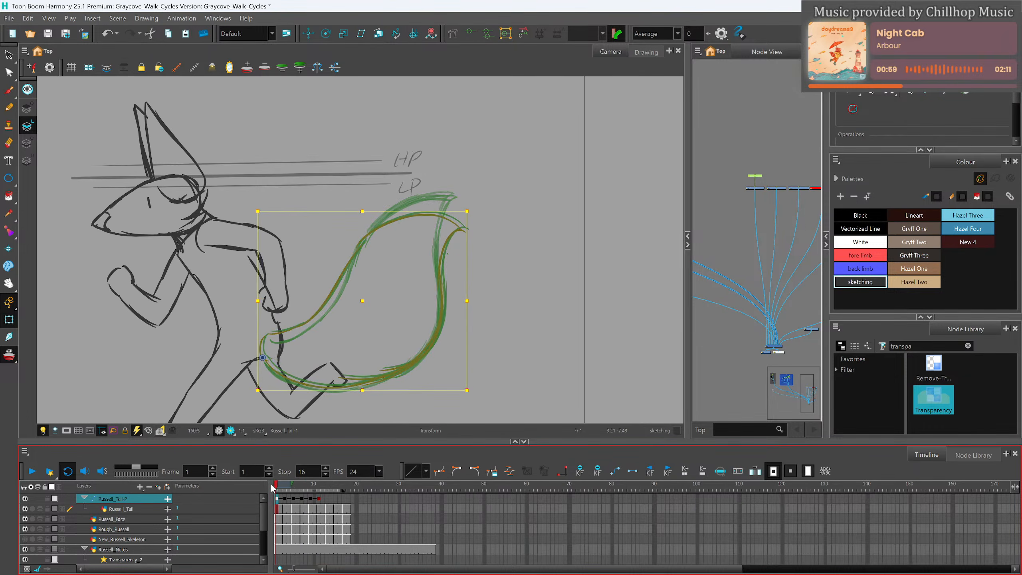
click(9, 354)
mouse_move(276, 487)
mouse_down()
mouse_move(301, 489)
mouse_move(263, 489)
mouse_move(294, 493)
mouse_up()
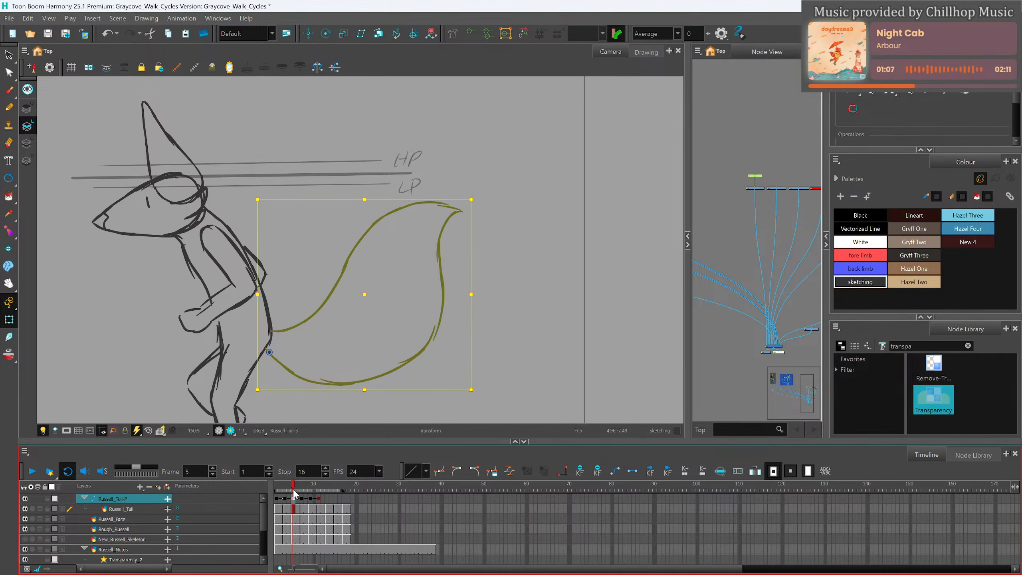
drag(362, 299, 361, 293)
drag(295, 487, 302, 488)
drag(302, 488, 296, 485)
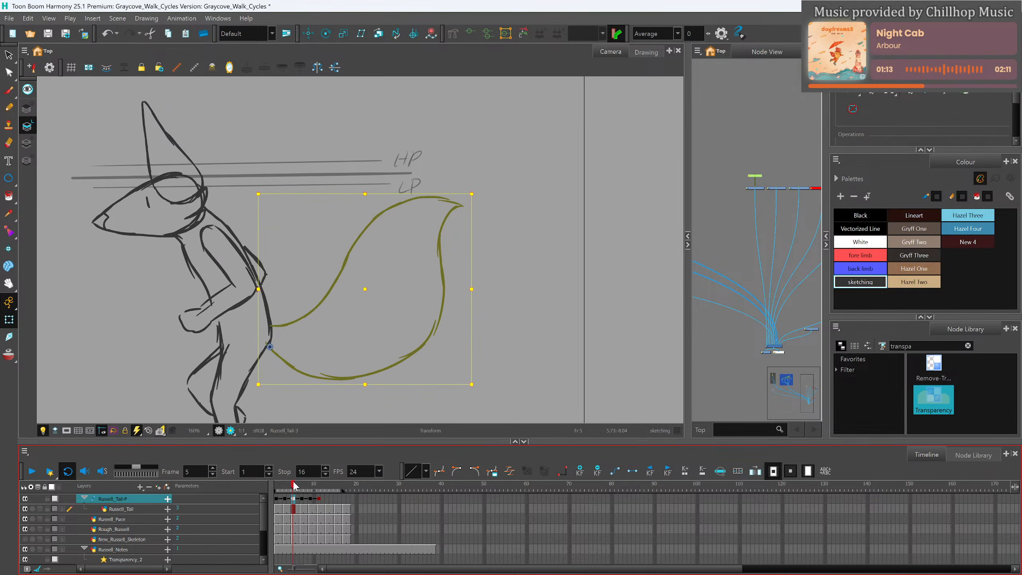
key(ctrl+z)
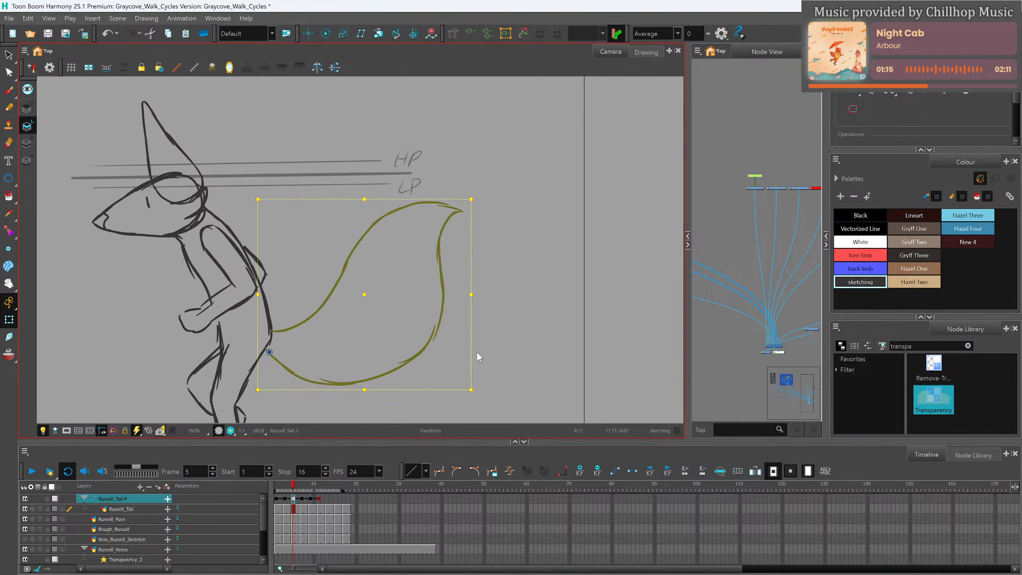
Add a tail peg keyframe on frame 13, rotating the tail slightly downward and lowering it a little.
click(297, 485)
click(303, 489)
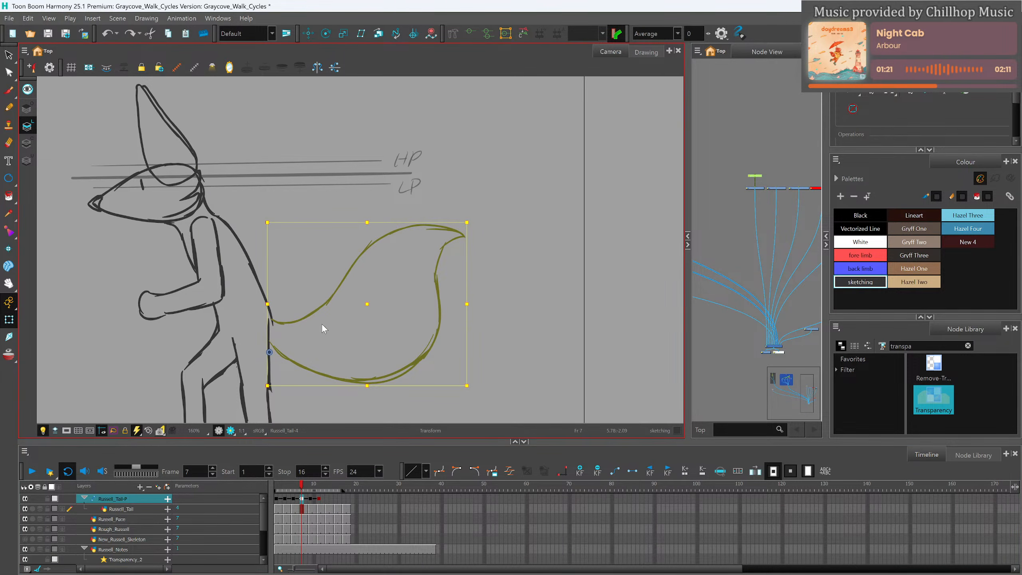
drag(305, 488, 327, 488)
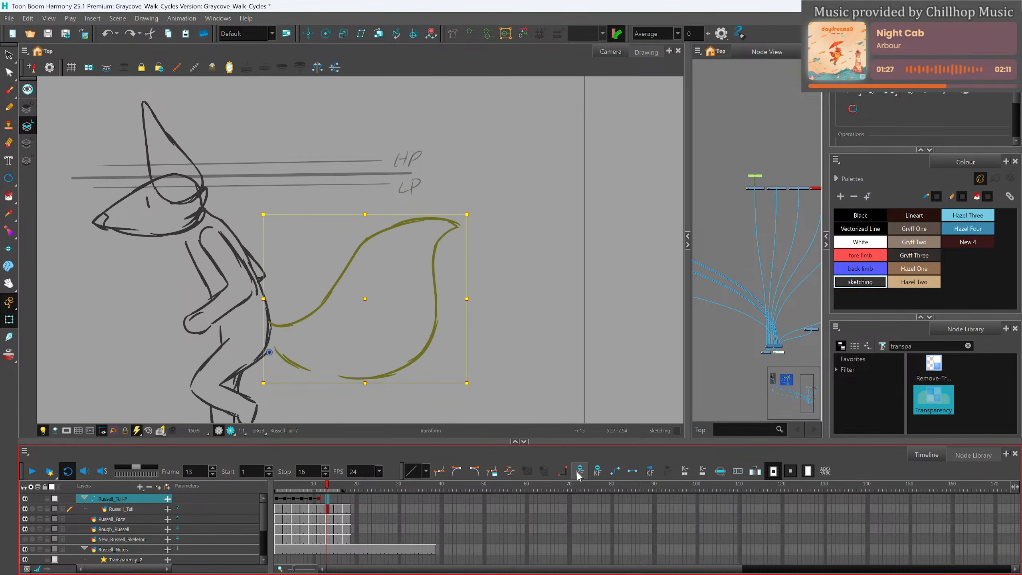
drag(327, 488, 326, 488)
drag(470, 385, 471, 400)
click(322, 310)
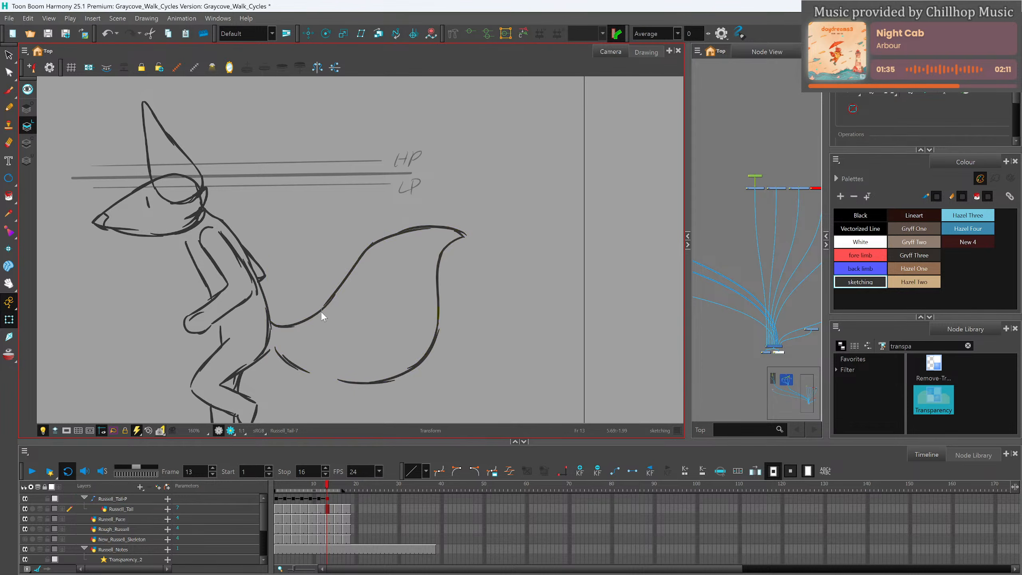
click(333, 300)
click(333, 297)
drag(332, 300, 332, 303)
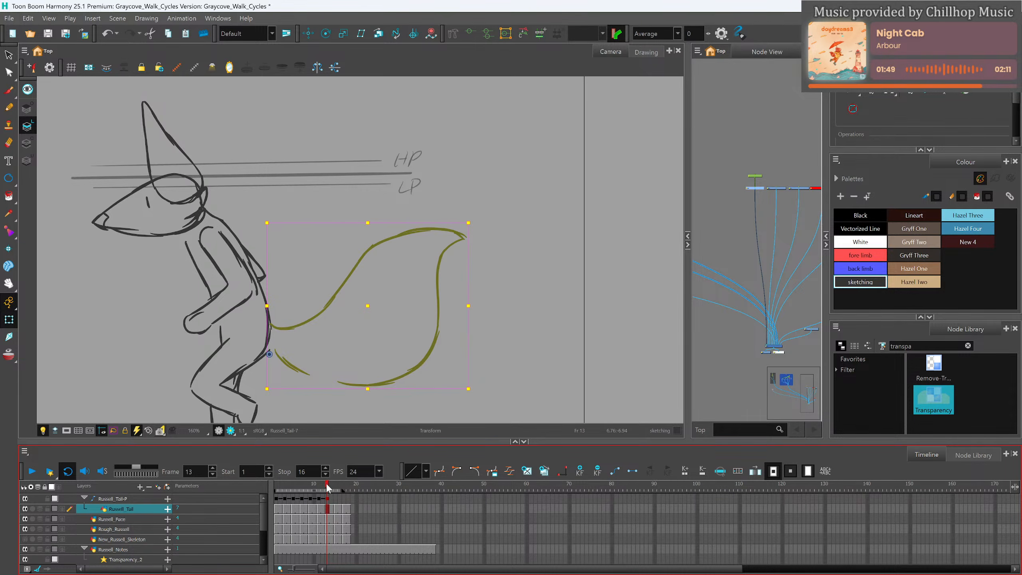
On a frame 15 tail peg keyframe, shift the tail slightly up toward the body and rotate it slightly downward.
drag(327, 485, 335, 485)
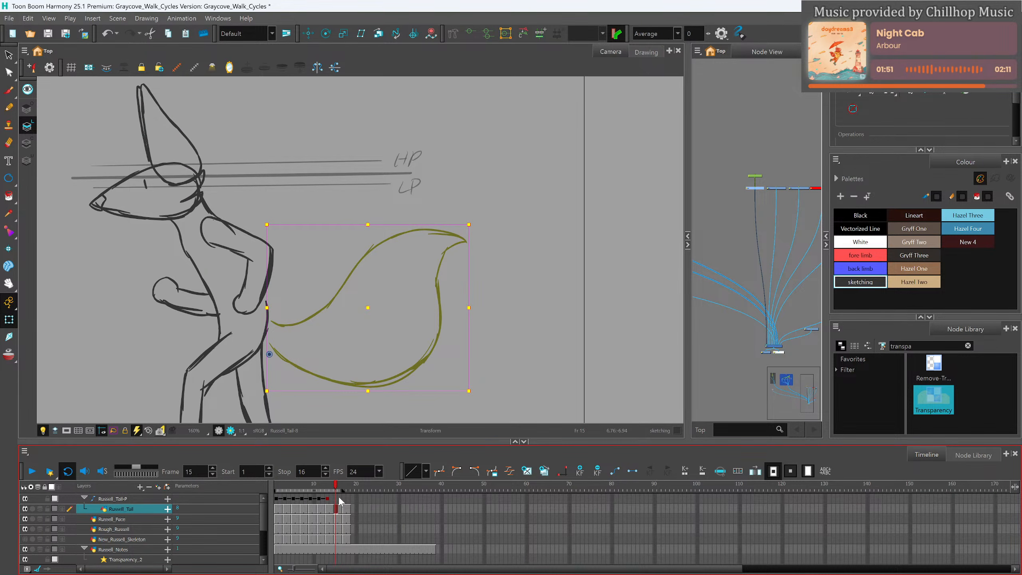
click(335, 498)
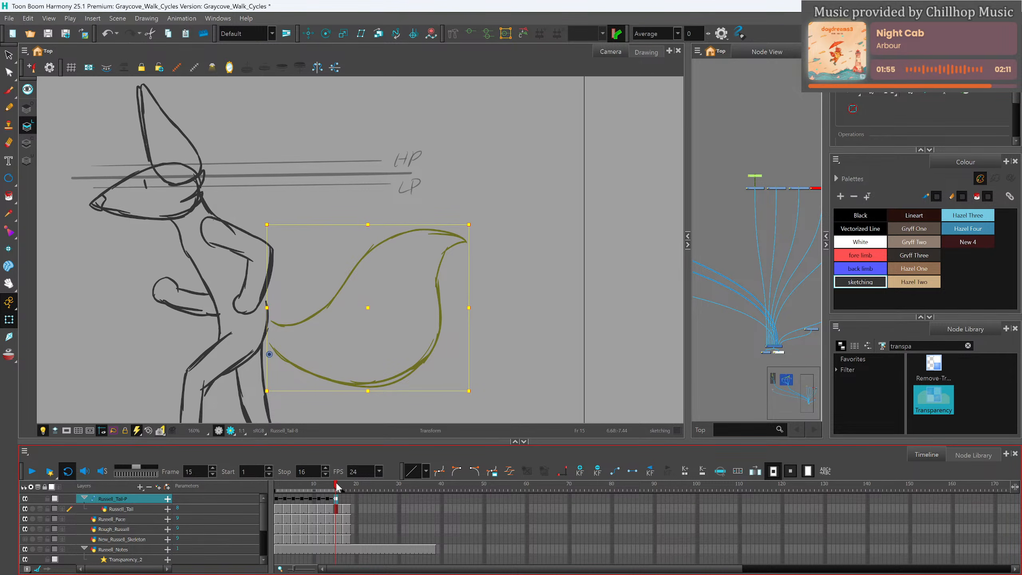
drag(335, 484, 336, 485)
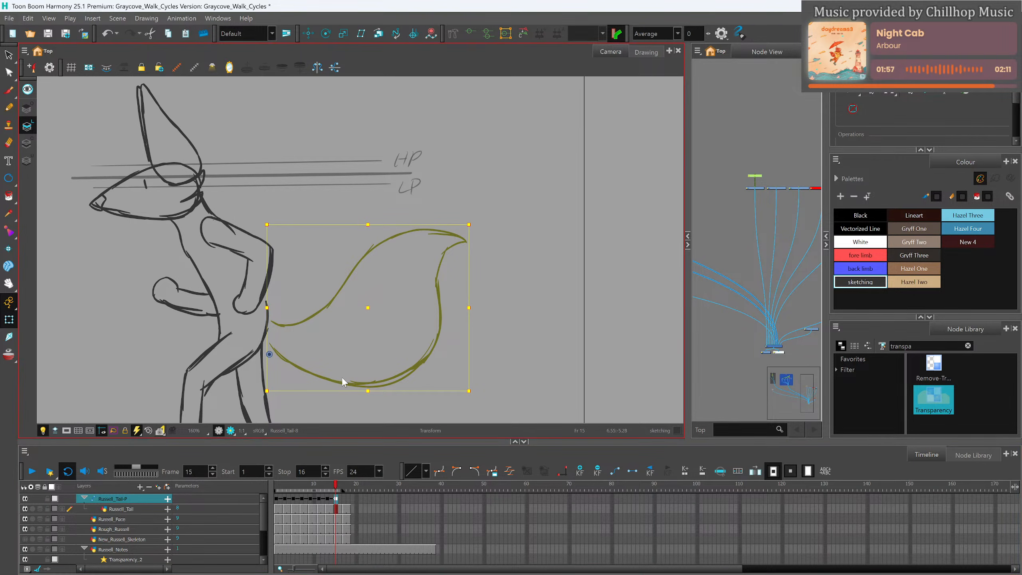
drag(341, 384, 339, 375)
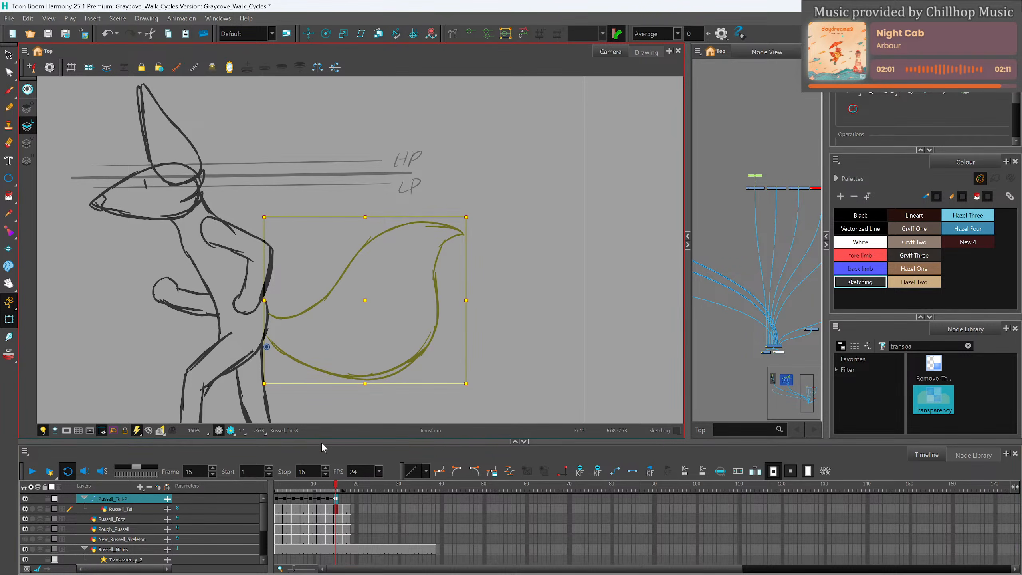
drag(335, 485, 337, 485)
drag(467, 392, 466, 406)
click(407, 375)
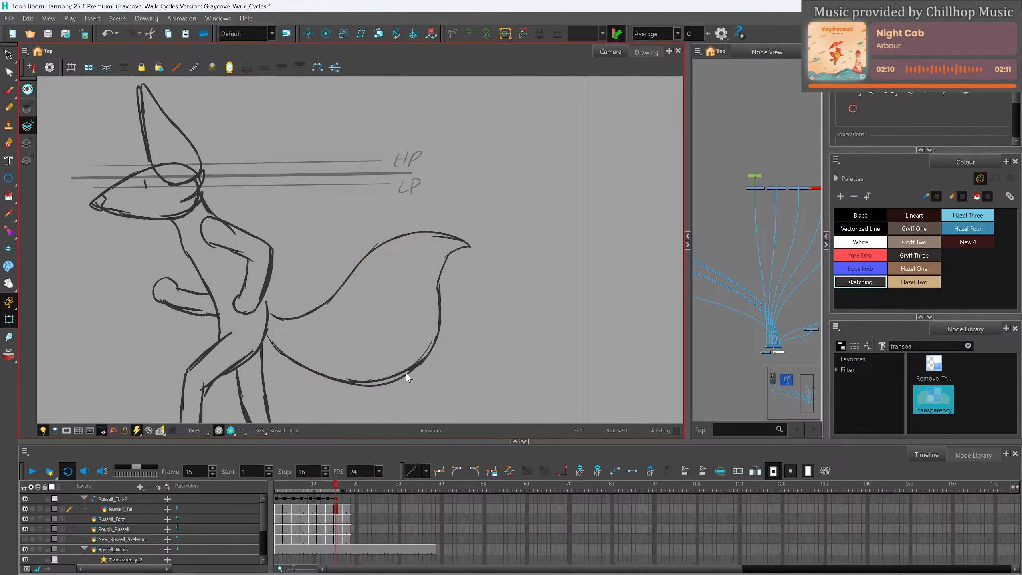
Copy the tail peg keyframe from frame 1 onto frame 17 so the tail position loops.
click(342, 481)
click(345, 482)
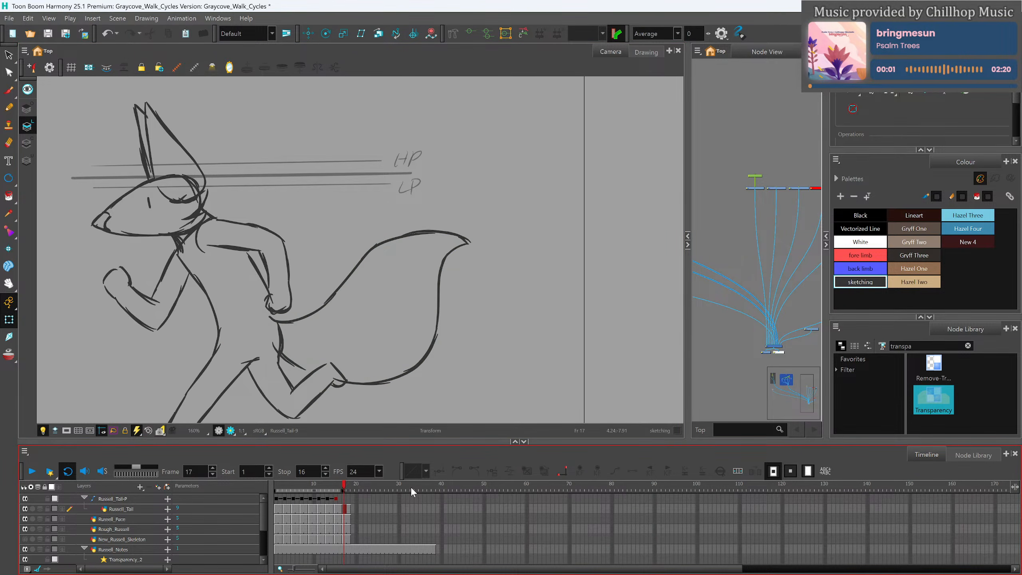
click(345, 499)
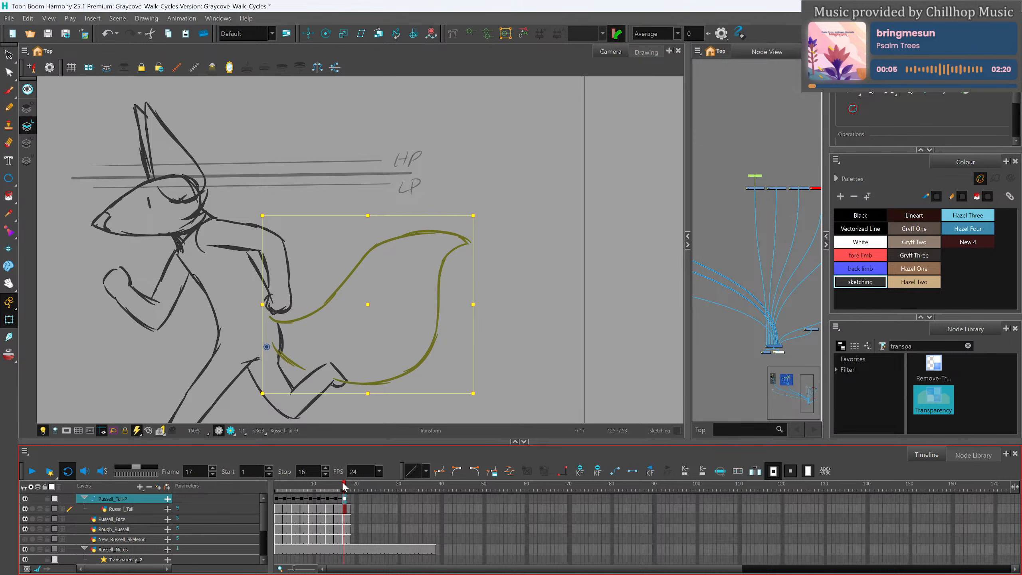
click(277, 499)
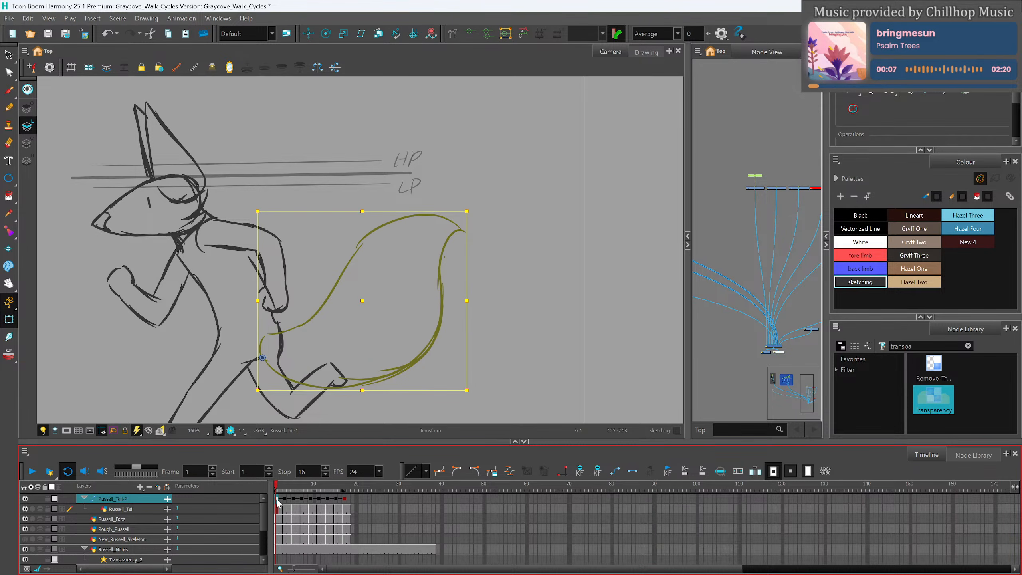
click(346, 501)
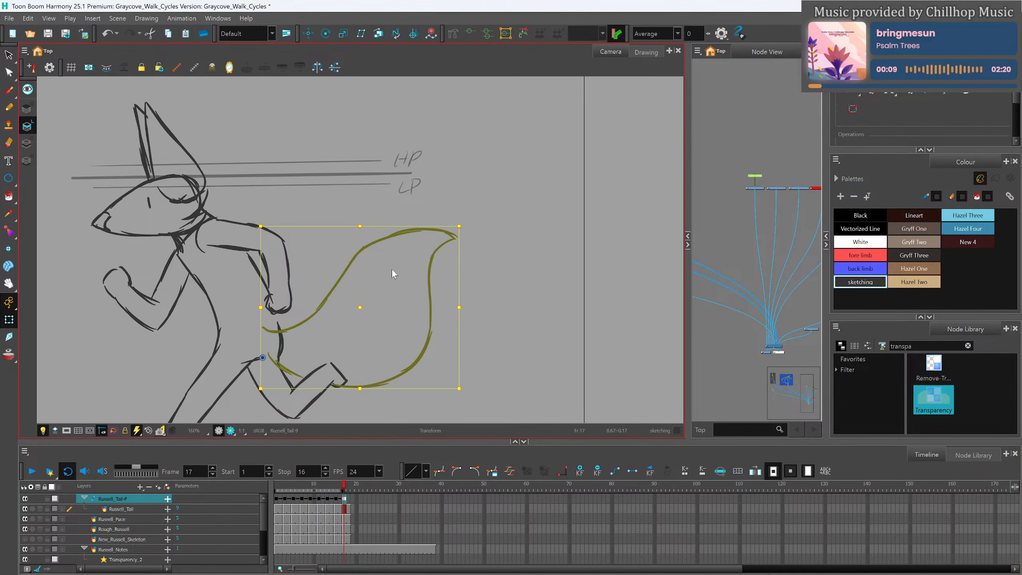
Play the full walk cycle from frame 1 to review the tail's looping motion.
scroll(388, 299, down, 3)
drag(345, 485, 276, 485)
click(33, 472)
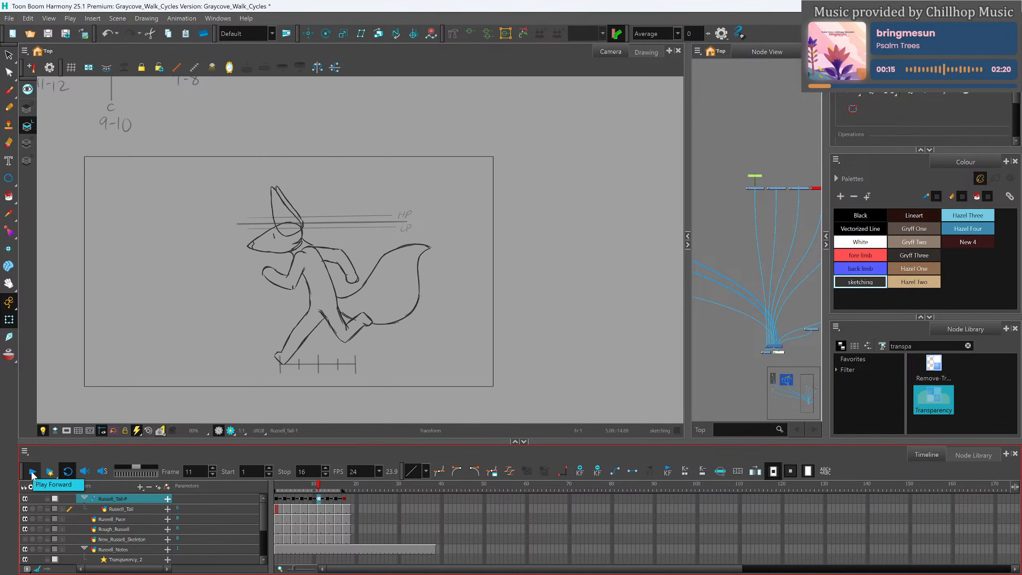
click(32, 472)
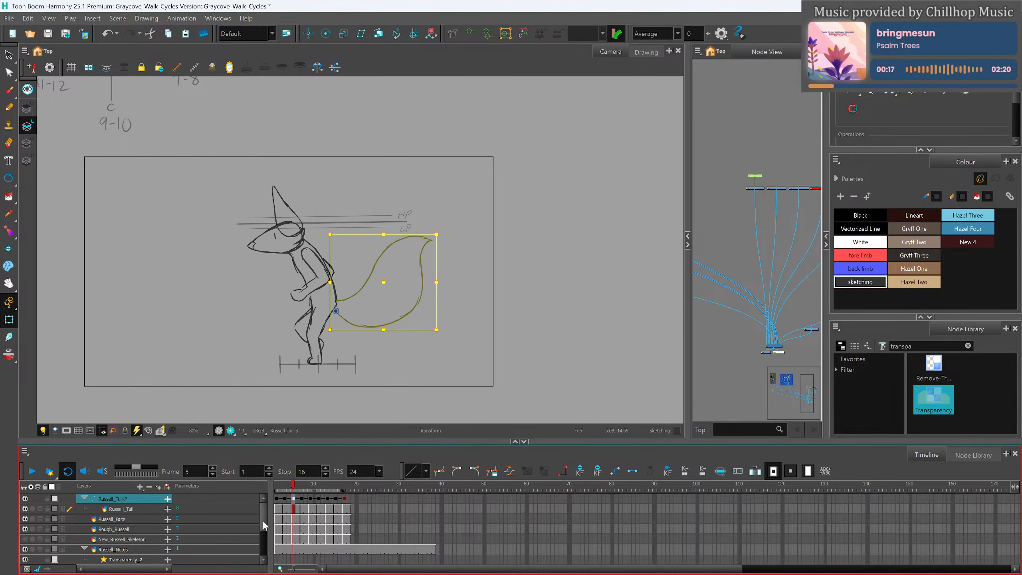
Try to squash the tail slightly in height on frame 4, and undo the scaling.
click(290, 488)
drag(290, 488, 289, 492)
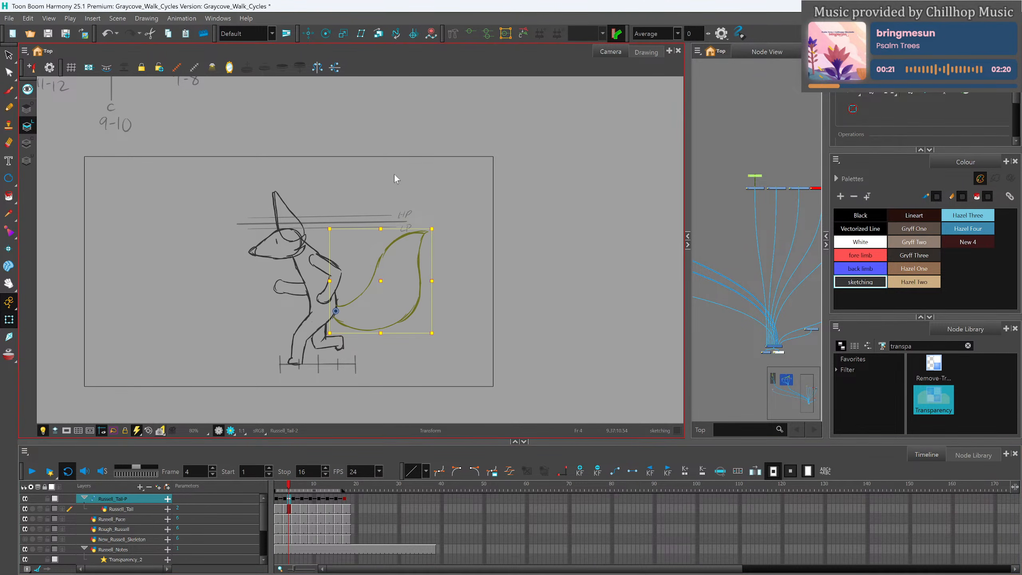
scroll(388, 299, up, 2)
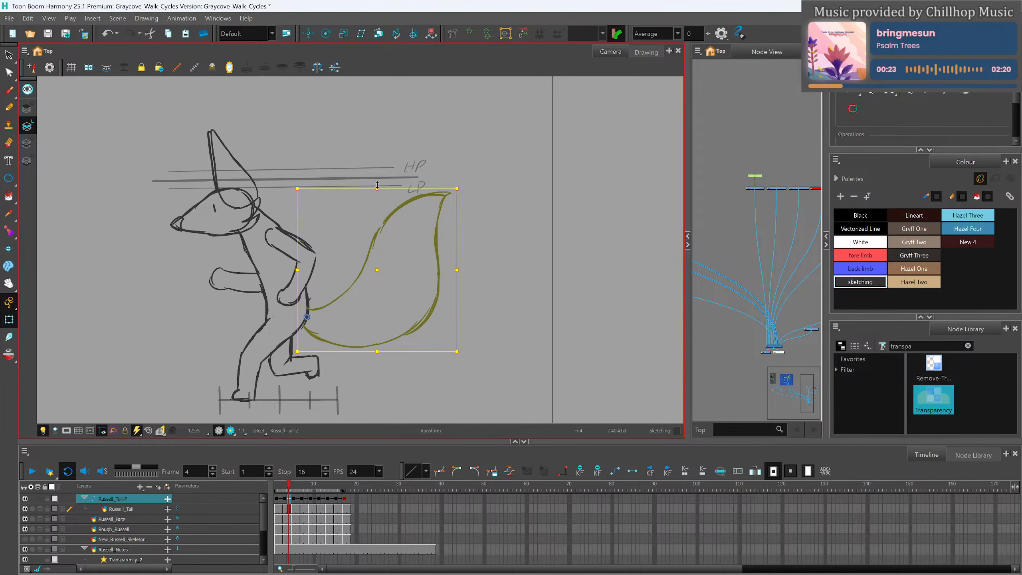
drag(376, 186, 377, 197)
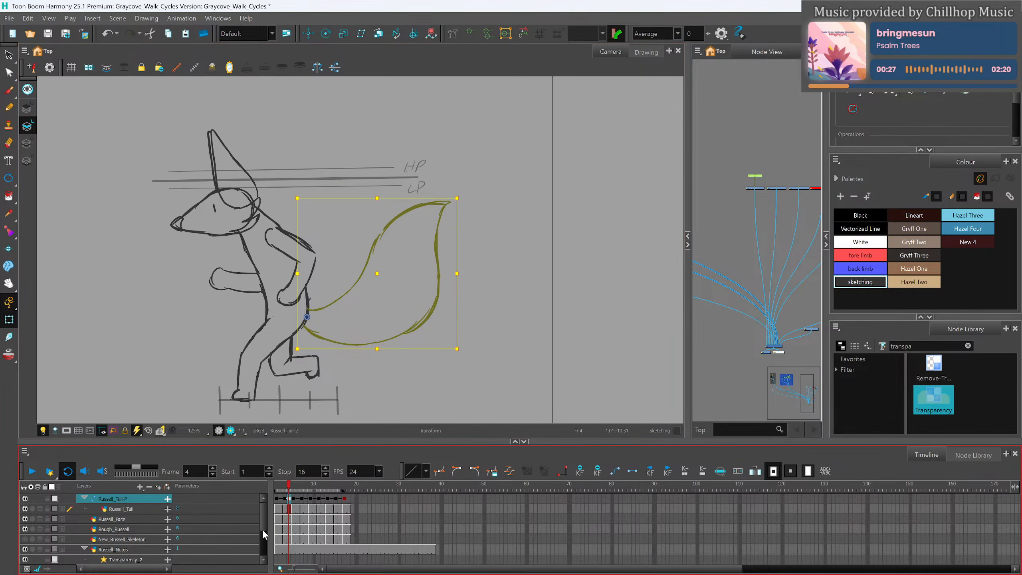
key(ctrl+z)
Squash the tail slightly in height on frame 3 using the tail peg, and save the scene.
click(285, 503)
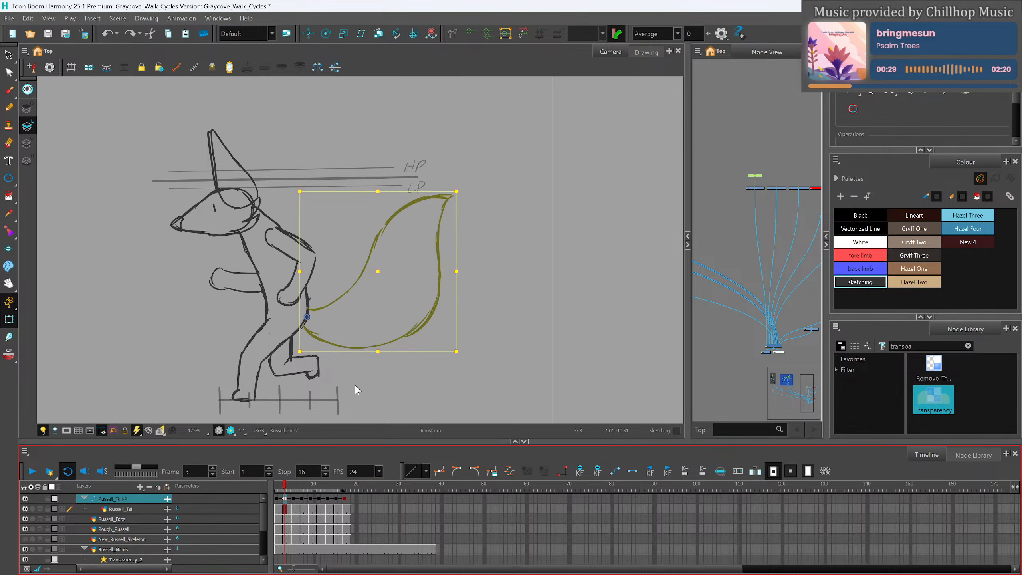
drag(377, 189, 377, 201)
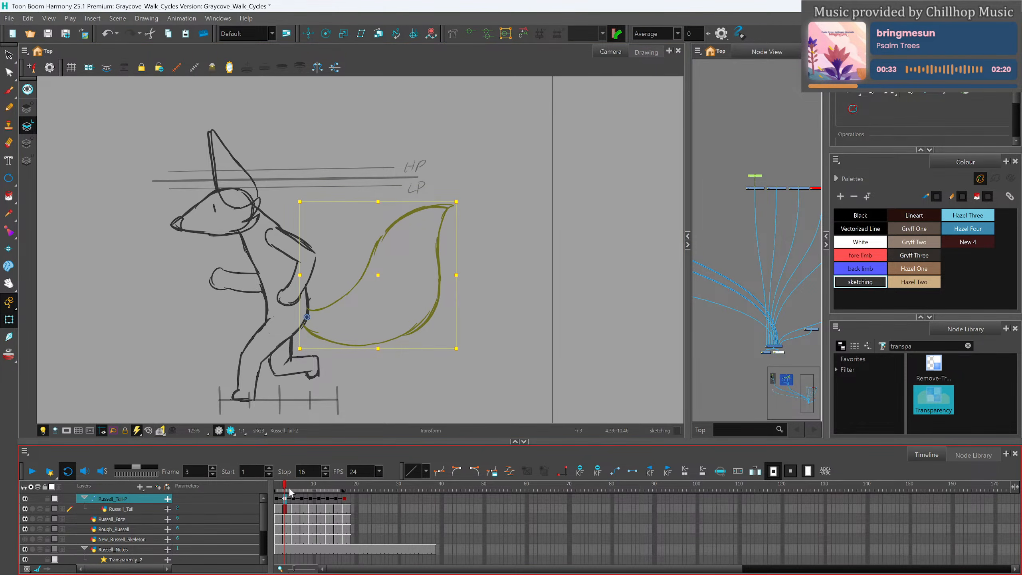
key(ctrl+s)
click(481, 301)
Squash the tail slightly in height on frame 12 using the tail peg.
click(281, 486)
click(284, 485)
drag(288, 486, 323, 490)
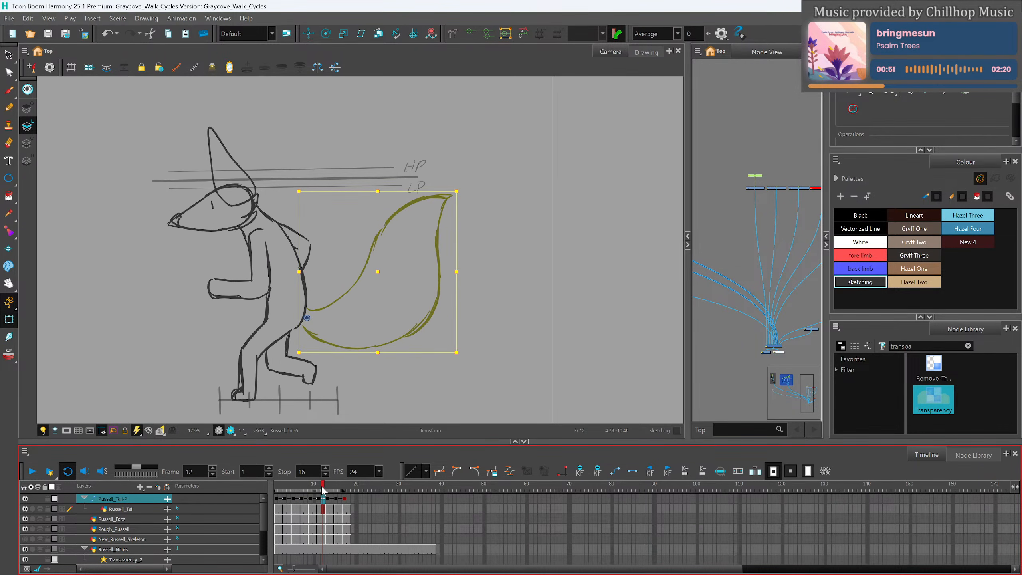
drag(377, 191, 378, 211)
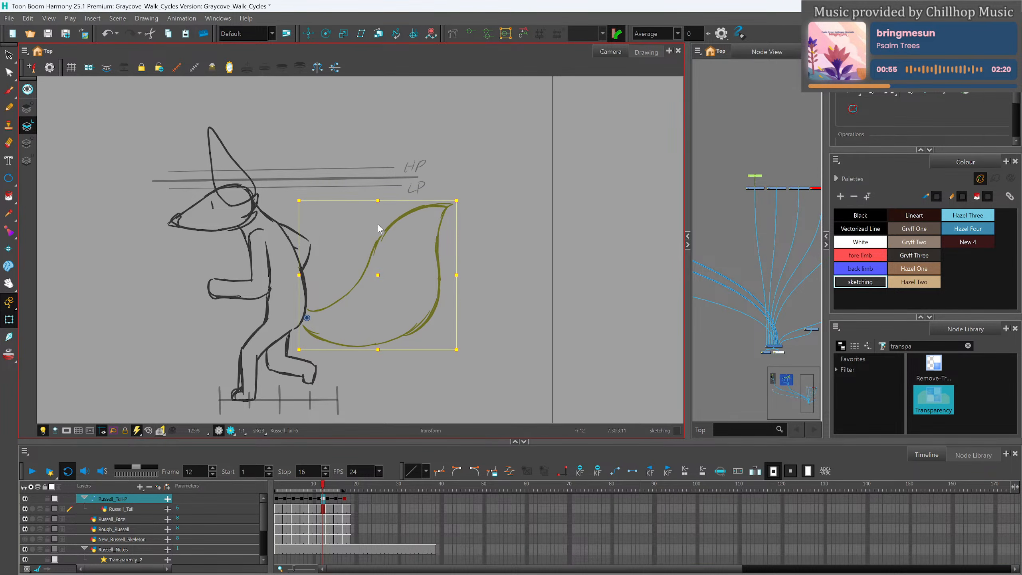
Undo the tail squash on frame 12 and squash the tail slightly in height on frame 11 using the tail peg.
key(ctrl+z)
click(319, 491)
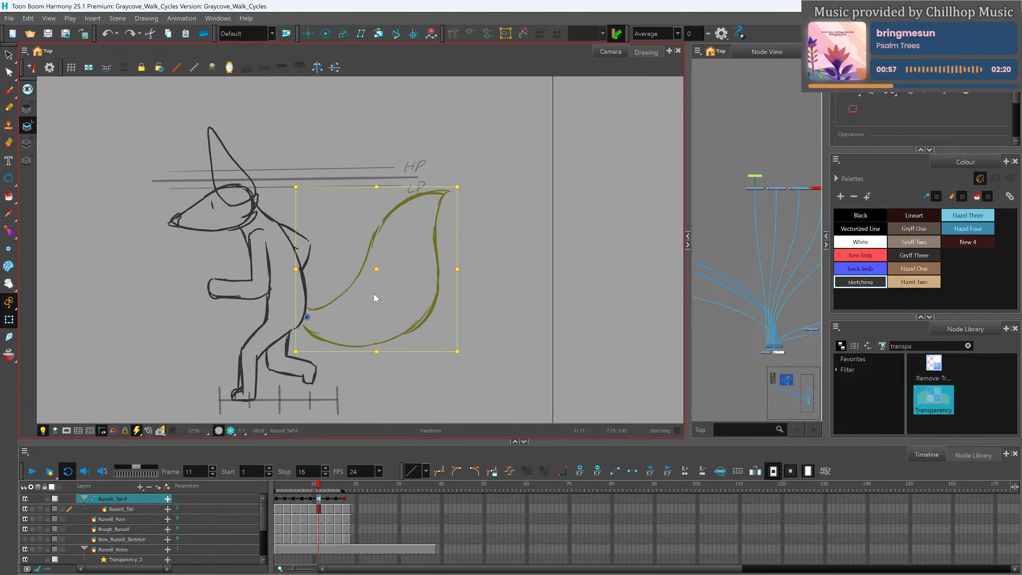
drag(377, 187, 378, 197)
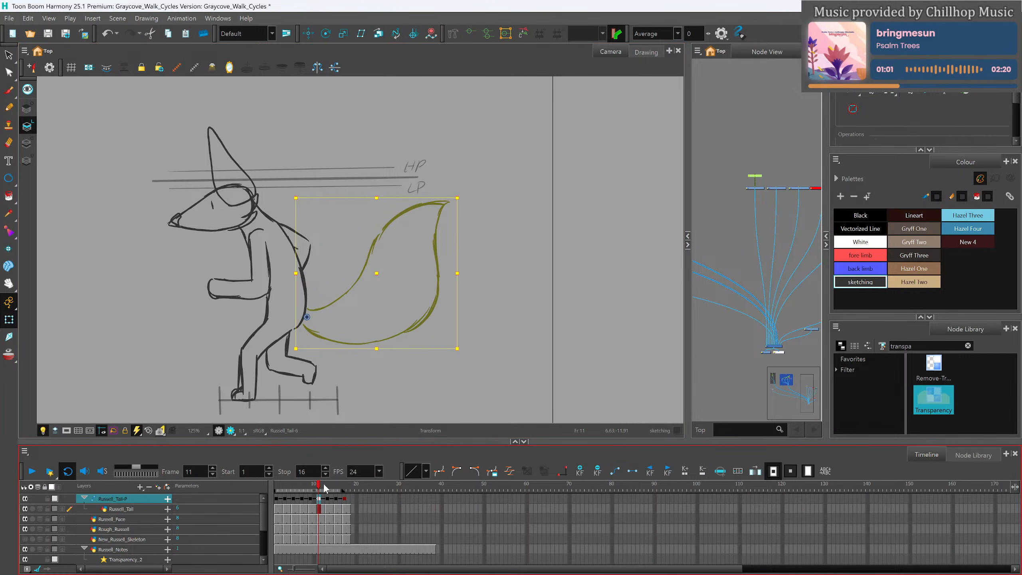
Play the walk cycle from frame 1 to review the tail's motion beside the other characters.
mouse_move(320, 488)
mouse_down()
mouse_move(345, 493)
mouse_move(277, 491)
mouse_up()
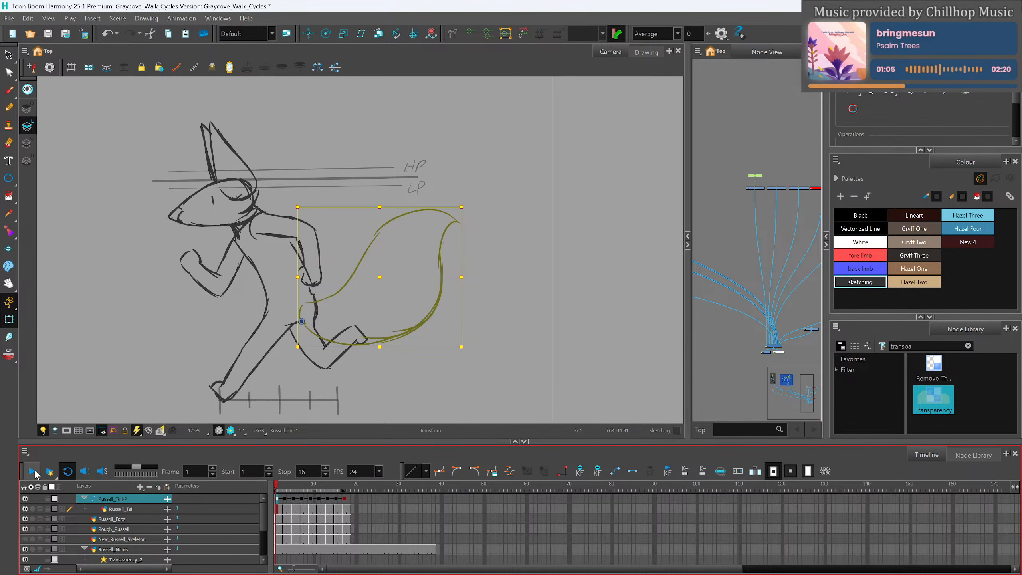
click(32, 472)
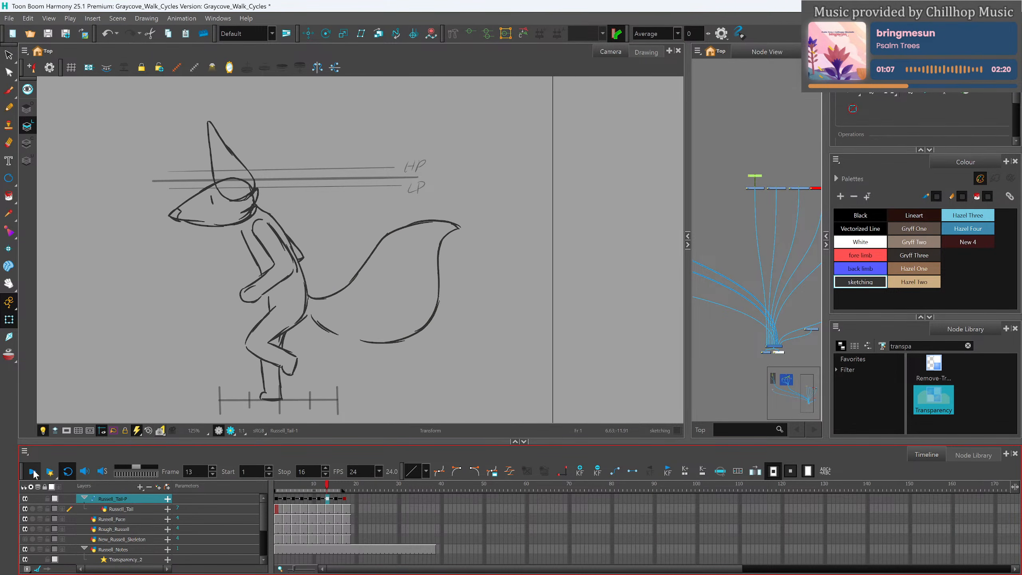
scroll(457, 242, down, 4)
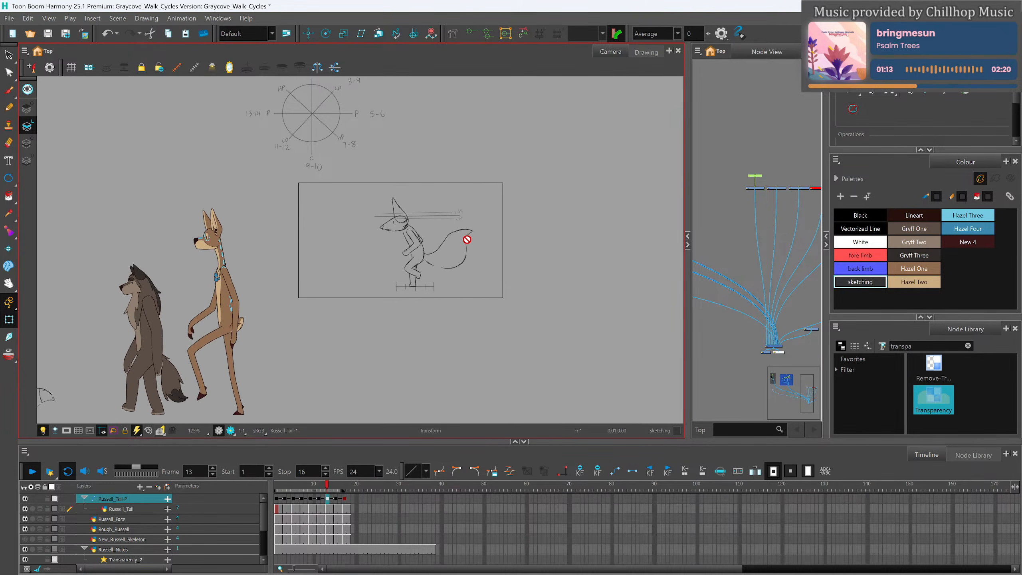
scroll(467, 239, up, 3)
scroll(453, 242, up, 1)
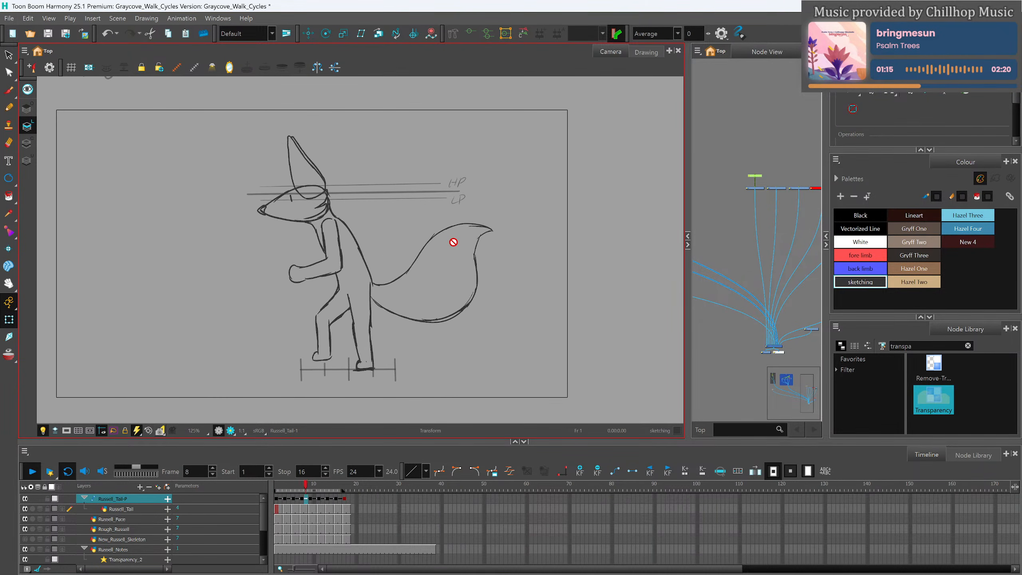
Try flipping the tail vertically on frame 14 with the tail peg, rotating it upward and moving it against the hip.
click(454, 242)
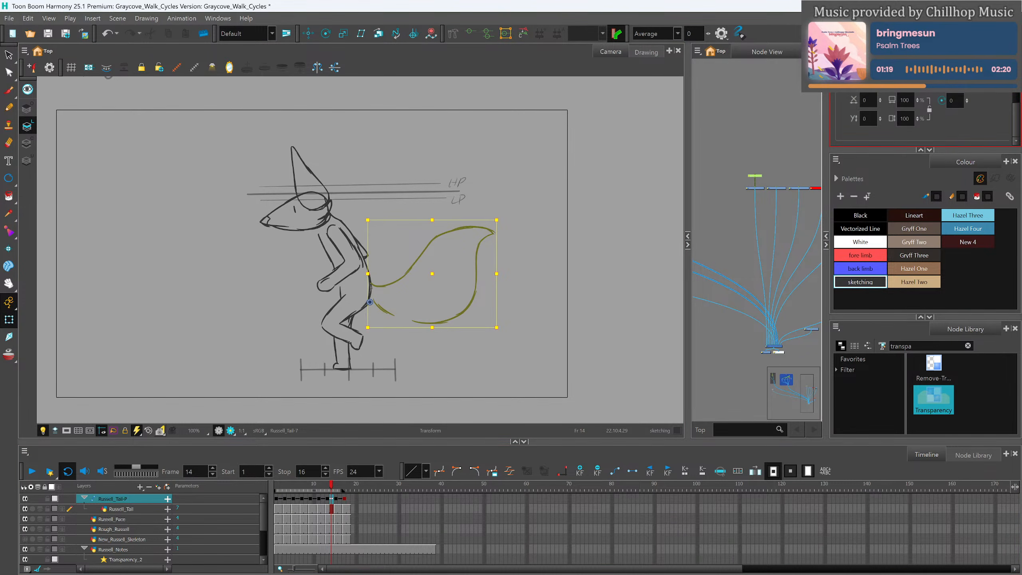
key(5)
drag(503, 268, 491, 242)
key(ctrl+z)
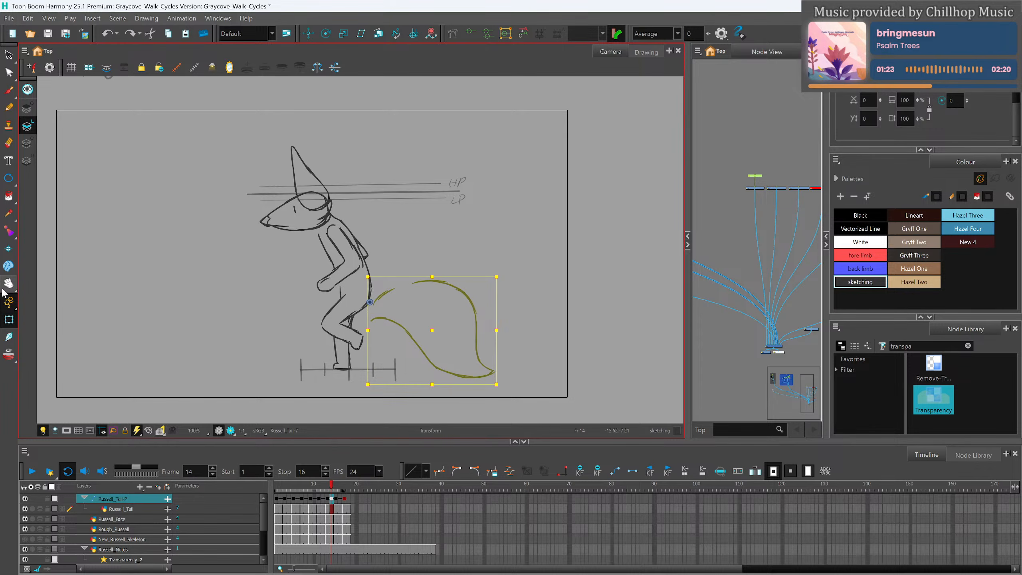
drag(9, 303, 44, 325)
drag(514, 272, 494, 225)
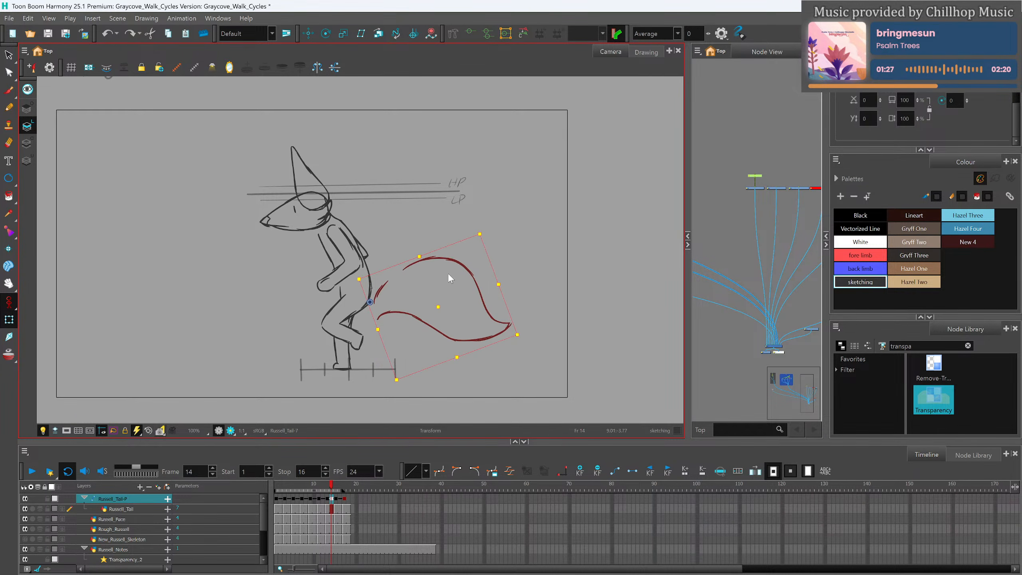
drag(457, 263, 449, 257)
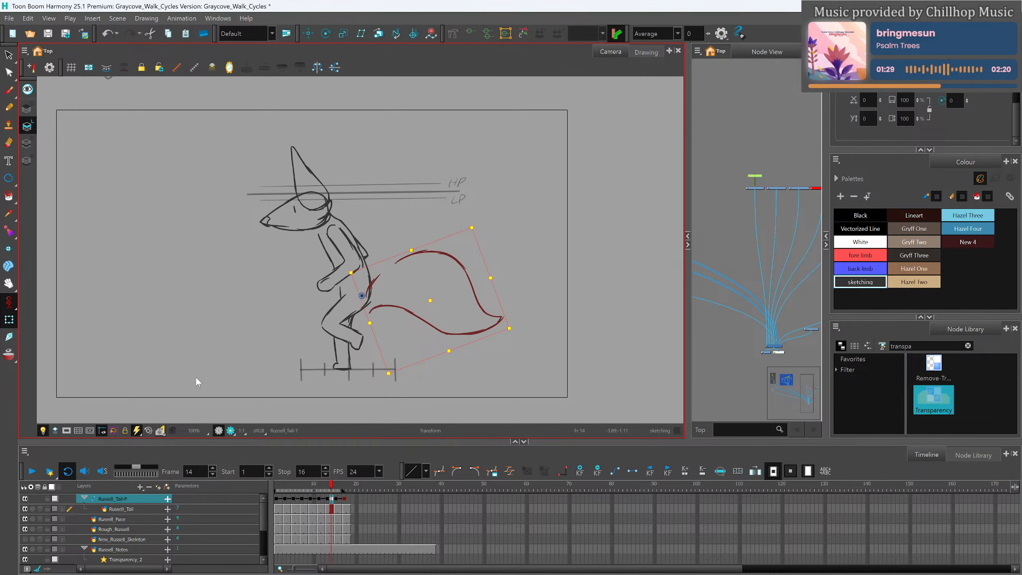
Play the cycle with the flipped tail, undo the flip adjustments, and scrub between frame 14 and frame 1.
click(33, 472)
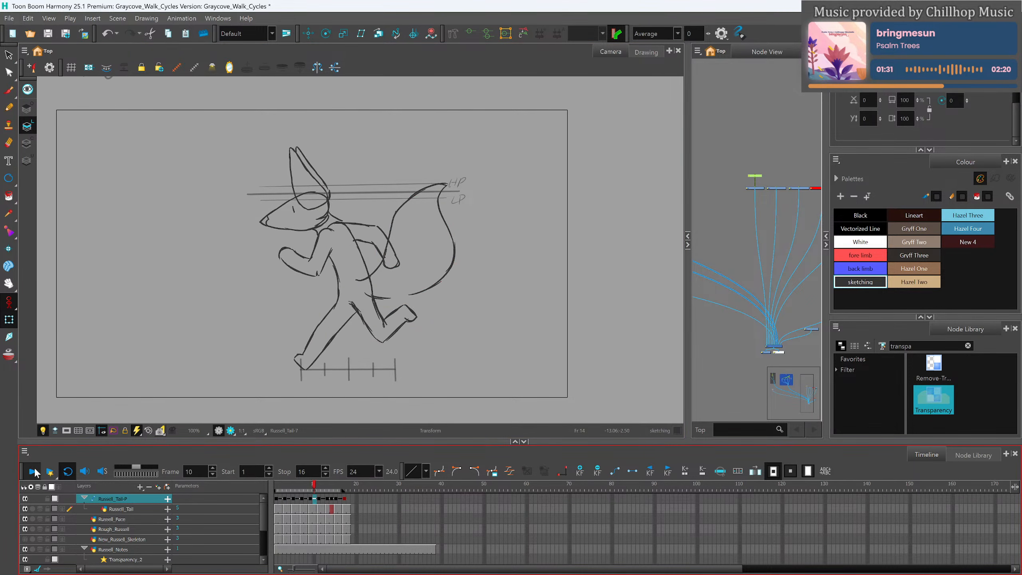
click(35, 470)
key(ctrl+z)
key(ctrl+z)
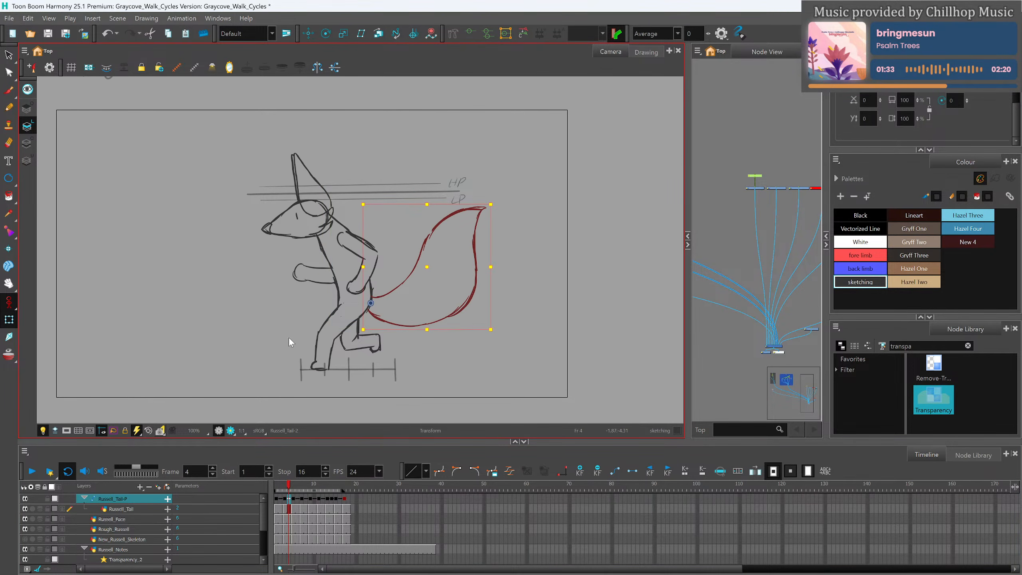
mouse_move(289, 486)
mouse_down()
mouse_move(280, 486)
mouse_move(332, 485)
mouse_up()
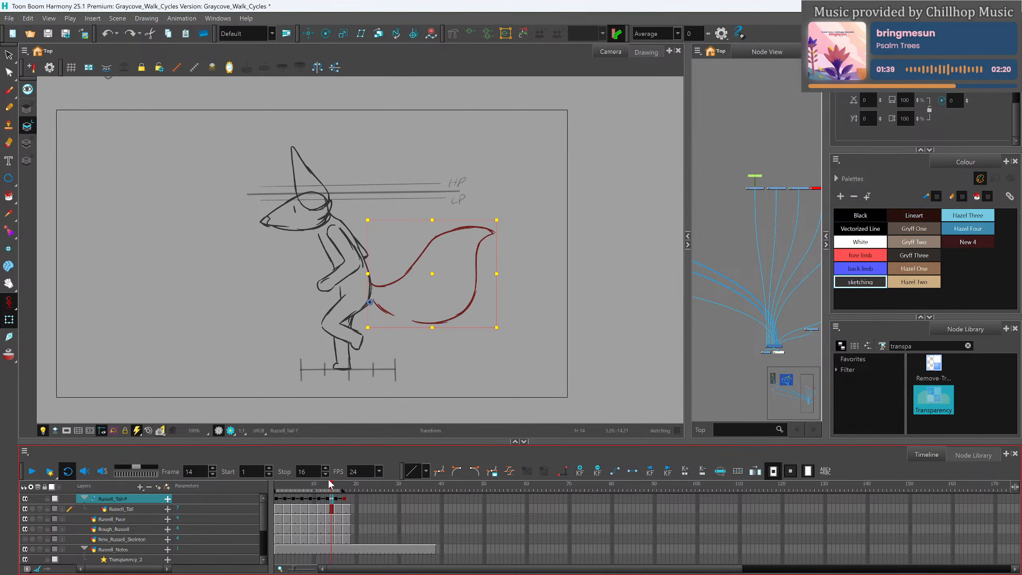
drag(332, 484, 277, 485)
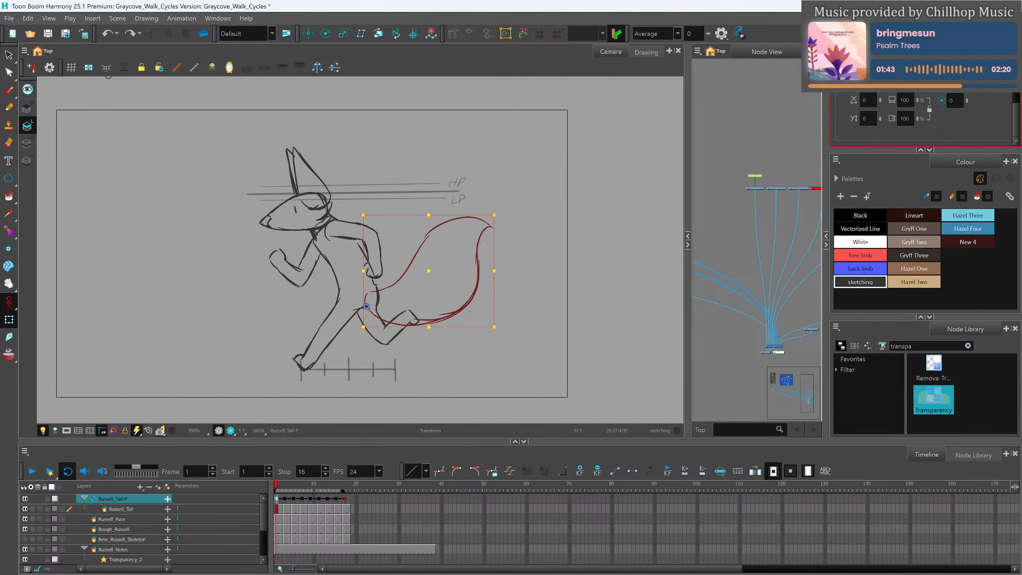
Try flipping the tail vertically on frame 1, moving it up to the hip and rotating the Russell_Tail drawing upward.
click(852, 83)
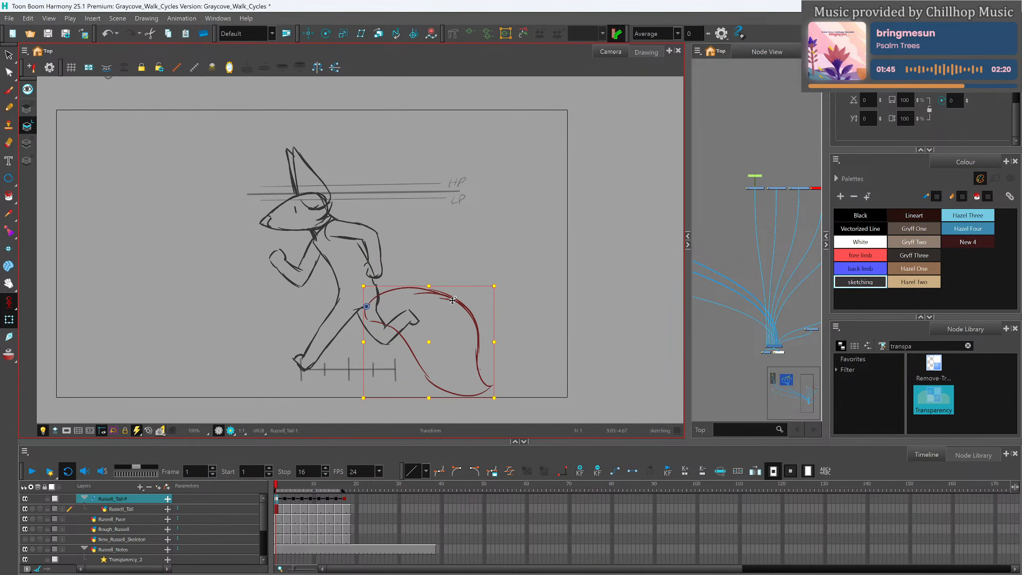
drag(454, 298, 455, 285)
click(508, 269)
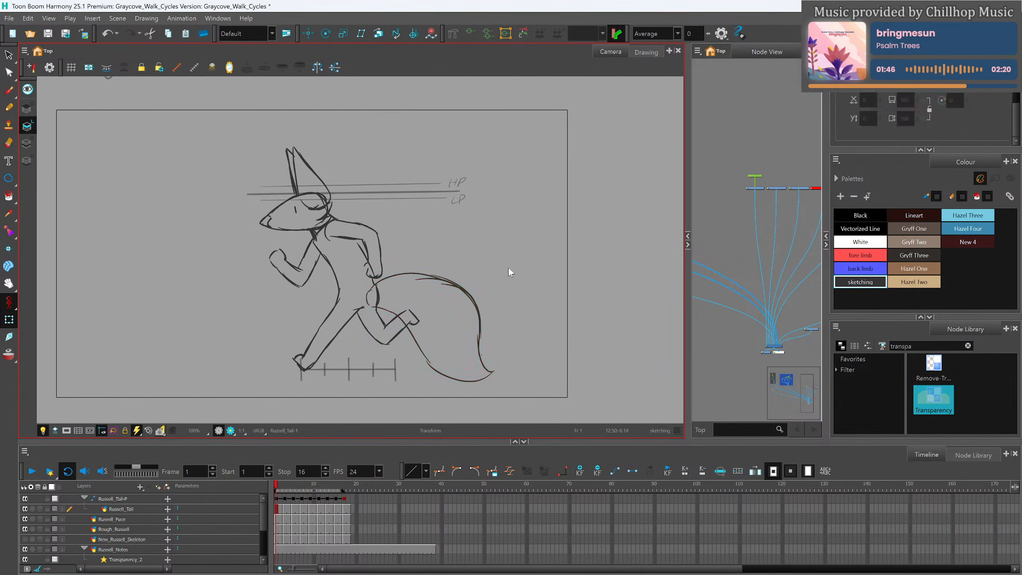
click(465, 295)
drag(506, 266, 481, 209)
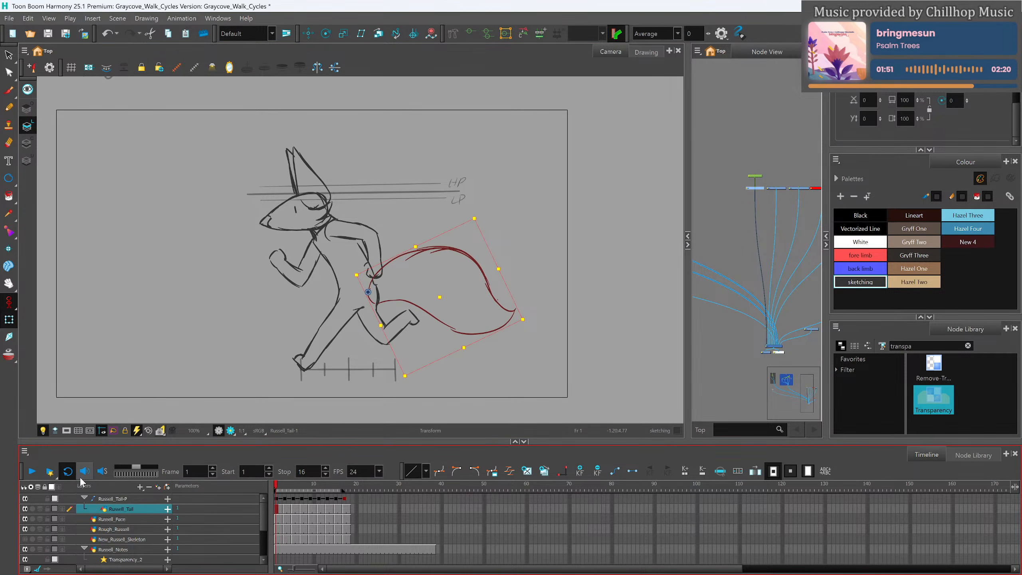
Play the cycle with the flipped and rotated tail, and undo the tail changes.
click(32, 473)
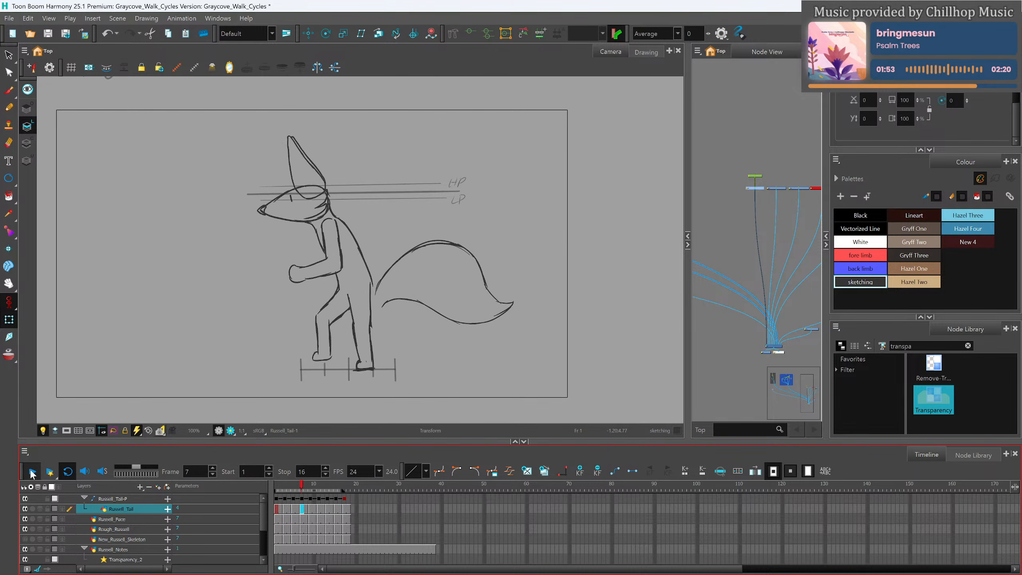
click(32, 473)
click(372, 286)
key(ctrl+z)
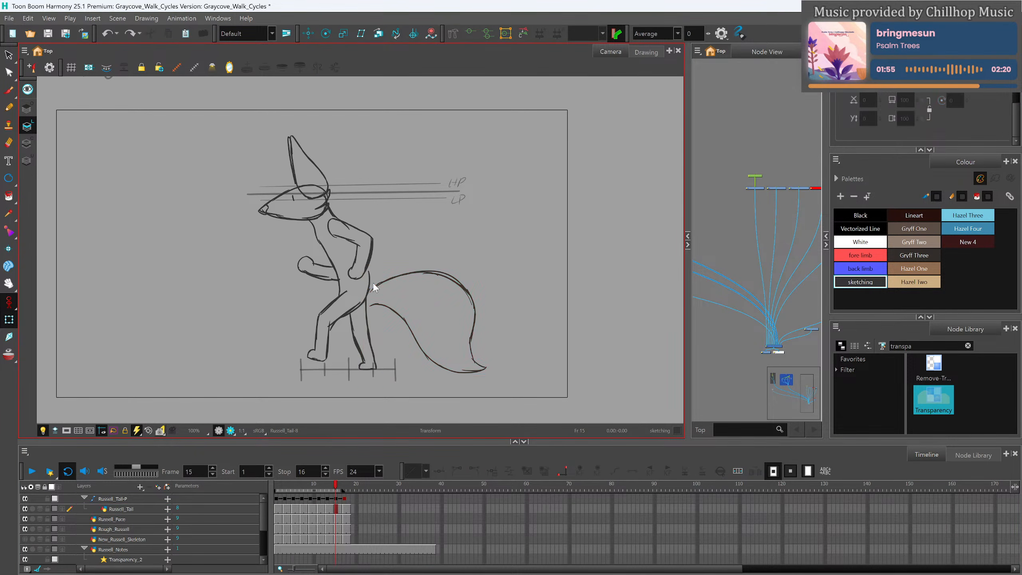
click(264, 252)
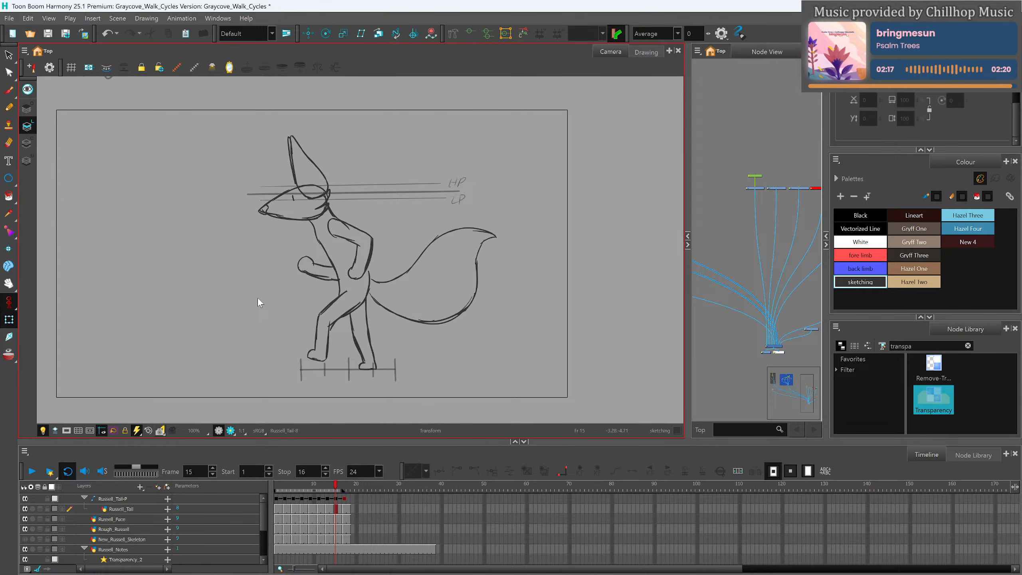
Delete the Russell_Tail drawing layer together with its parent peg Russell_Tail-P.
click(755, 188)
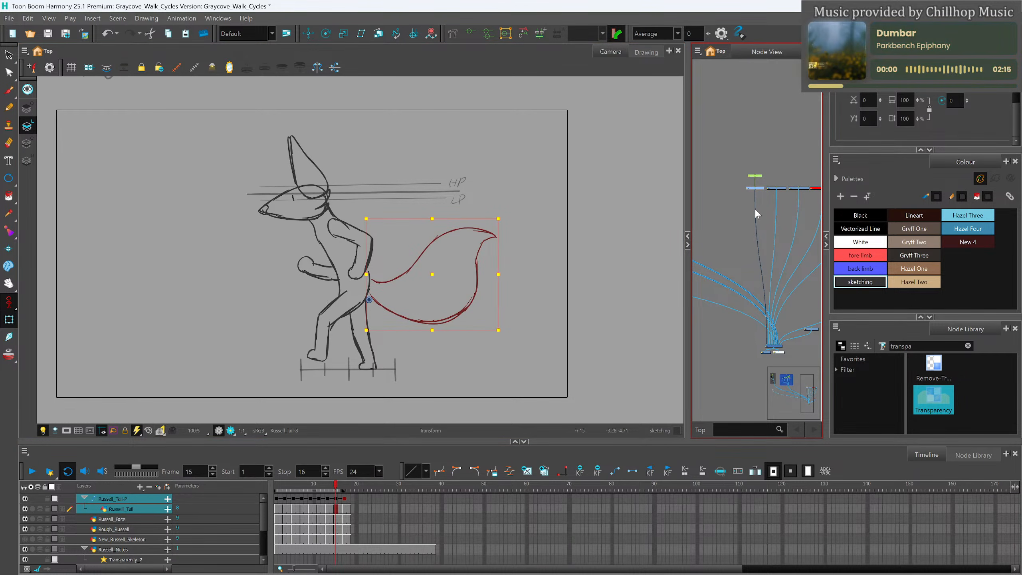
key(Delete)
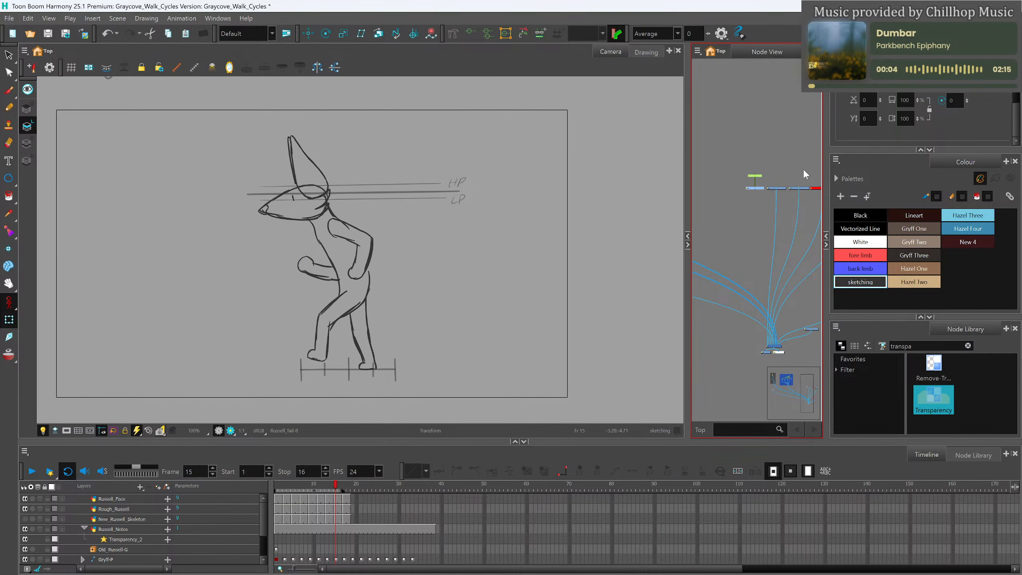
scroll(354, 186, up, 1)
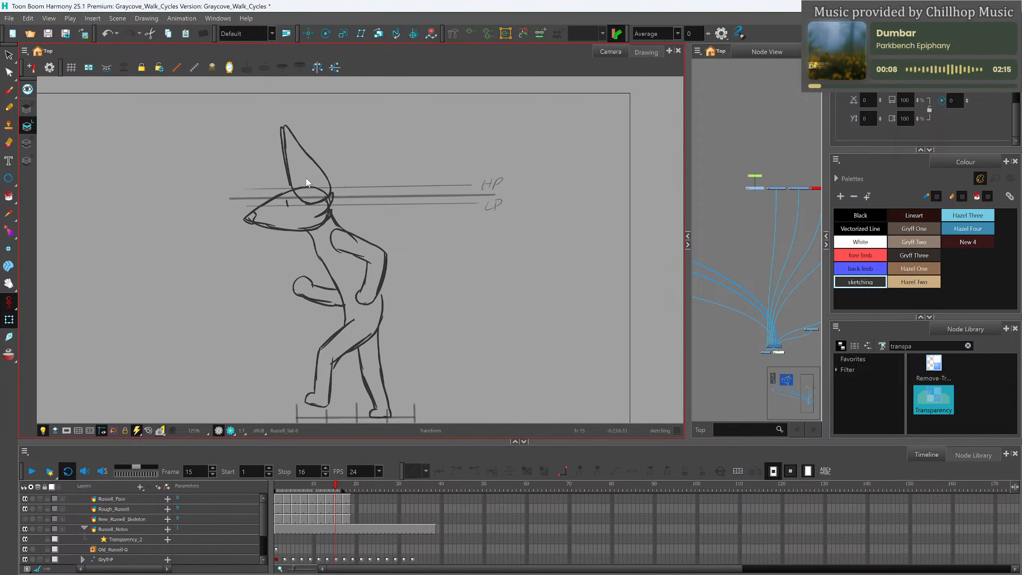
scroll(308, 187, down, 2)
scroll(308, 186, up, 1)
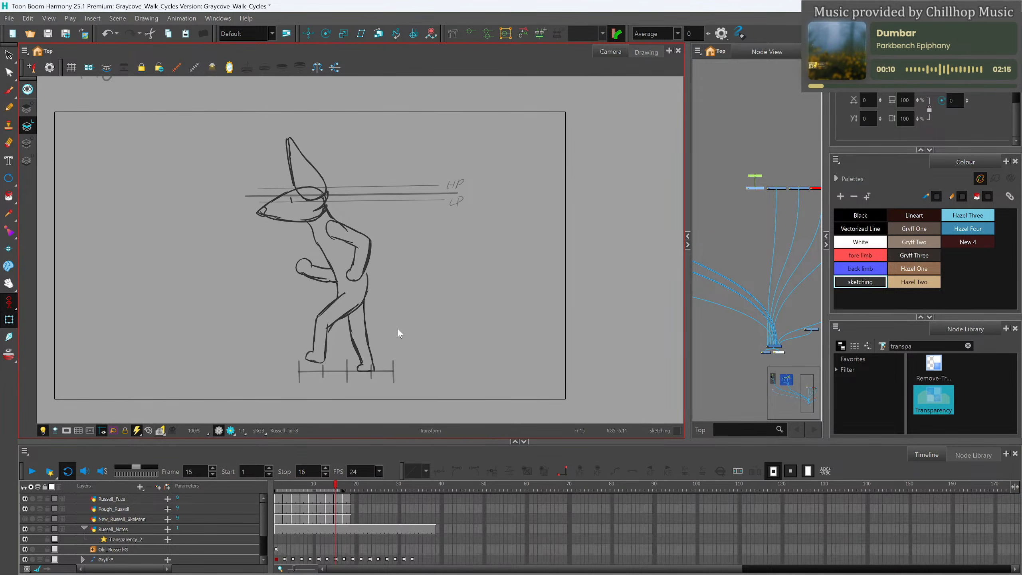
Add a vector drawing layer named Russell_Cleanup on frame 1 and connect its node to the same composite as the other layers.
mouse_move(338, 489)
mouse_down()
mouse_move(265, 491)
mouse_move(358, 489)
mouse_move(276, 497)
mouse_move(346, 501)
mouse_move(272, 505)
mouse_up()
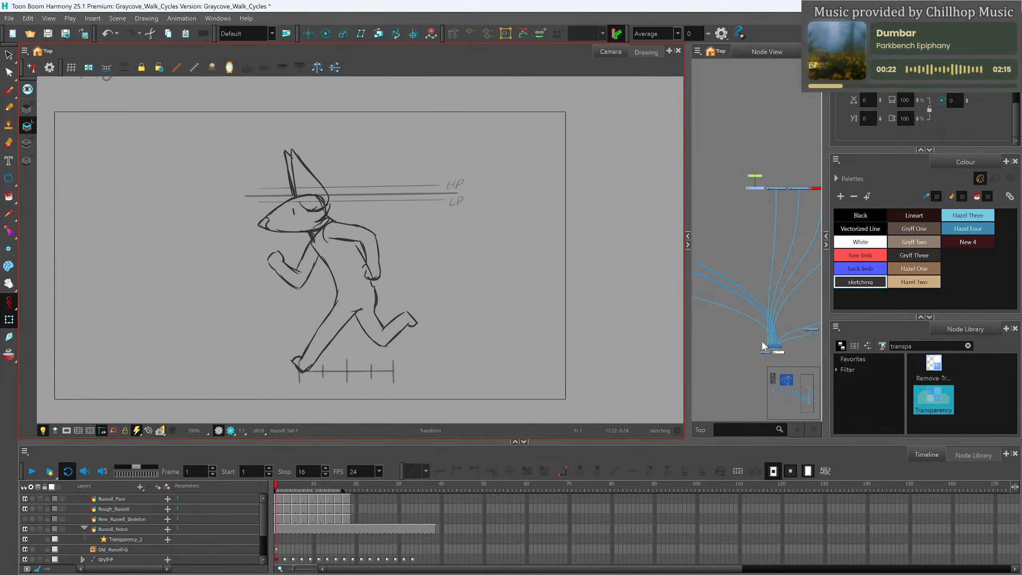
drag(786, 223, 788, 226)
click(710, 199)
key(ctrl+r)
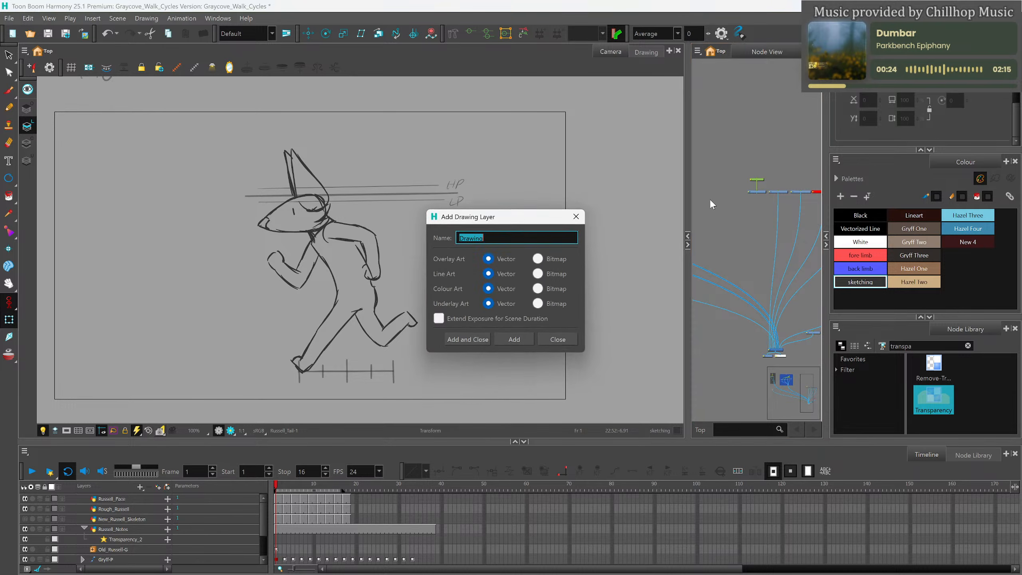
text(cleanu)
key(BackSpace)
key(BackSpace)
key(BackSpace)
key(BackSpace)
key(BackSpace)
key(BackSpace)
text(Russell Cleanup)
key(Return)
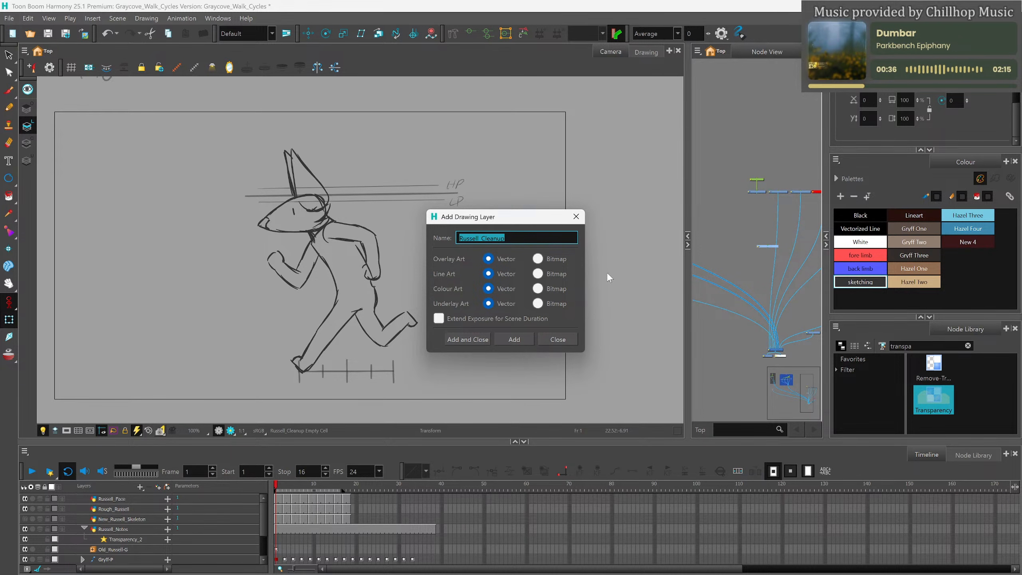
click(572, 339)
mouse_move(774, 248)
mouse_down()
mouse_move(740, 194)
mouse_move(771, 349)
mouse_up()
scroll(961, 99, up, 3)
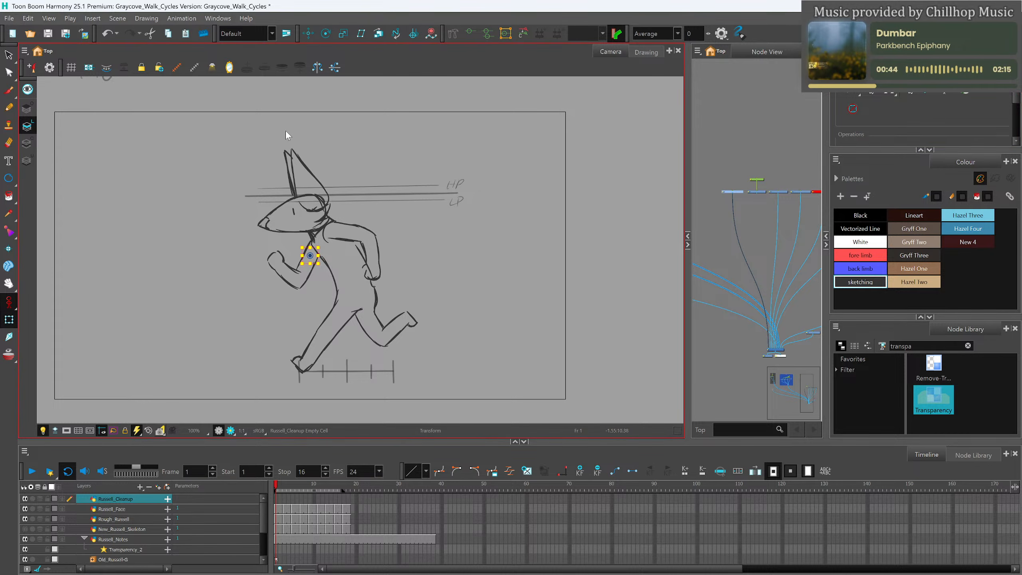
Choose the Pencil tool and set its maximum size to 5.
click(8, 107)
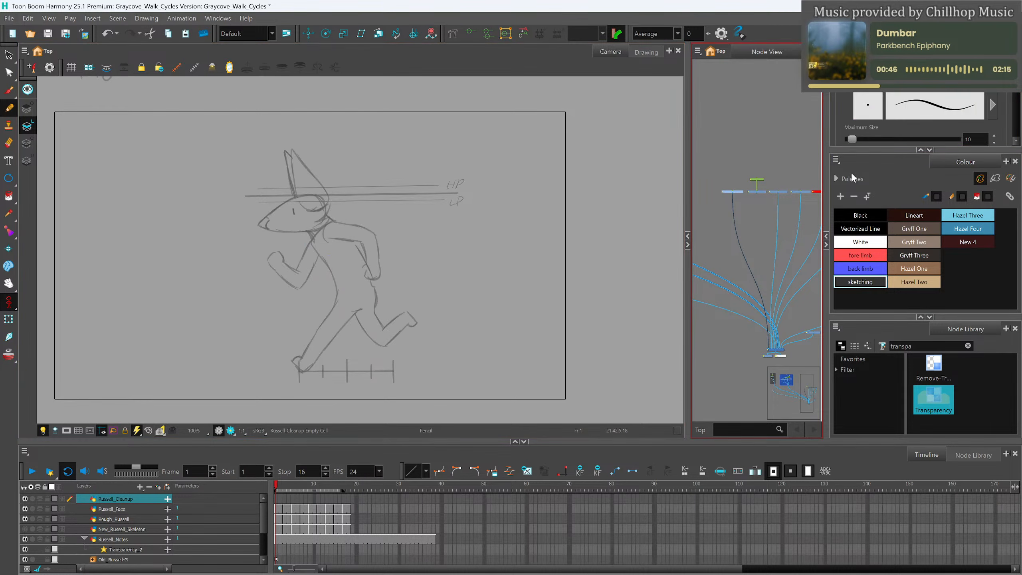
click(994, 143)
click(993, 143)
click(993, 142)
click(994, 142)
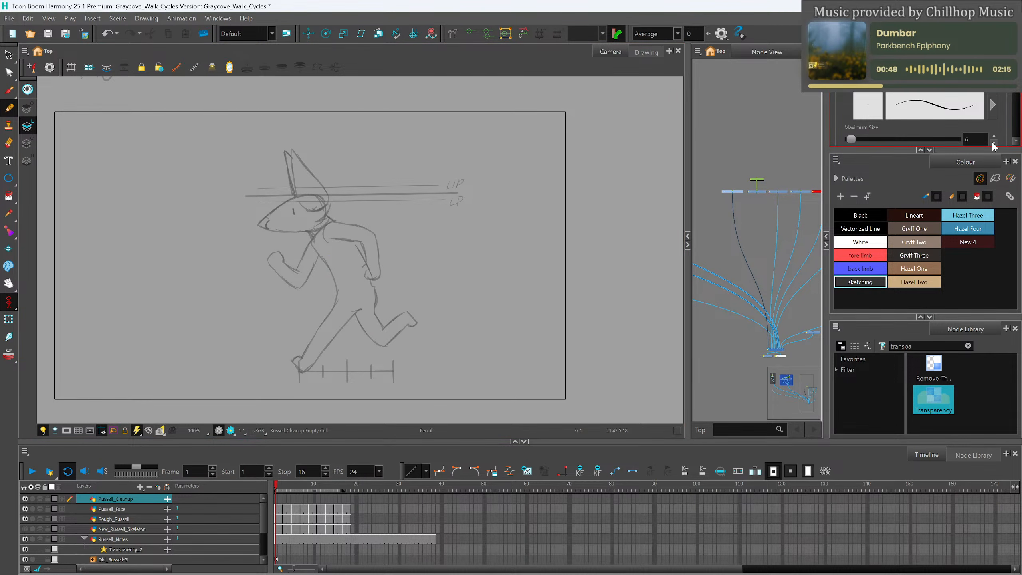
click(993, 143)
Try tracing the top of the fox's muzzle from the nose toward the forehead on frame 1, undoing the strokes.
scroll(295, 195, up, 5)
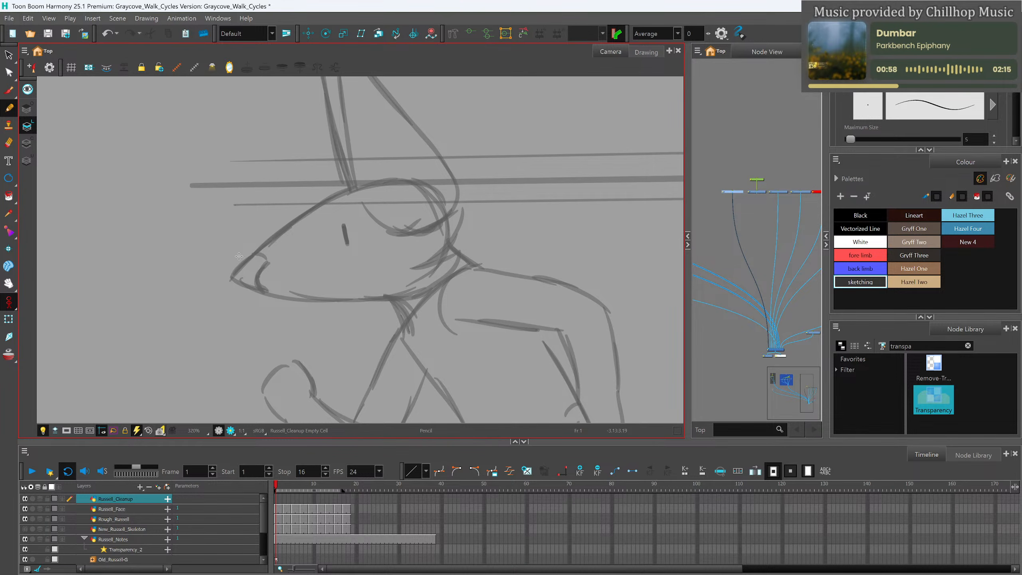
drag(232, 278, 263, 246)
key(alt+s)
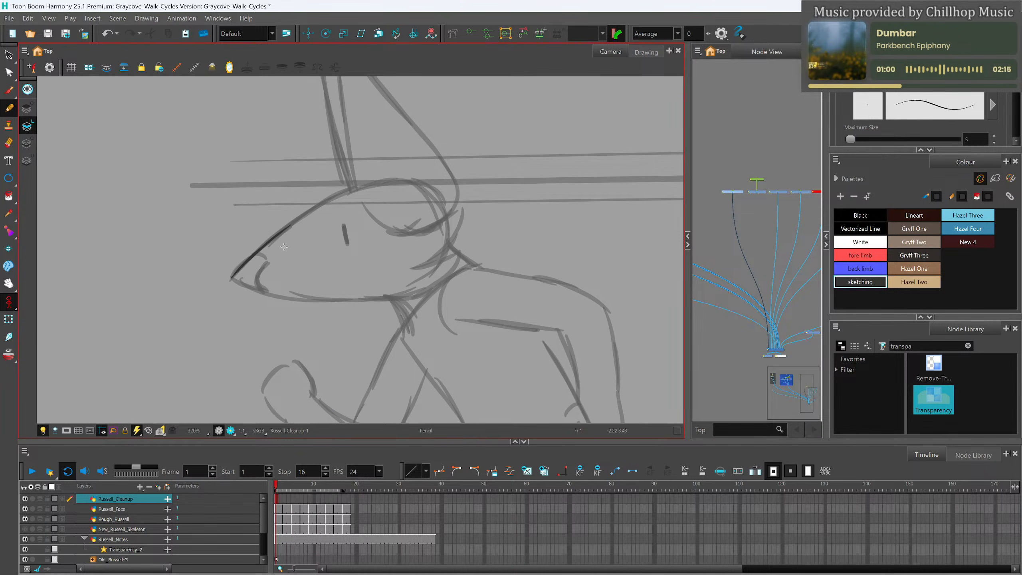
key(ctrl+z)
key(alt+/)
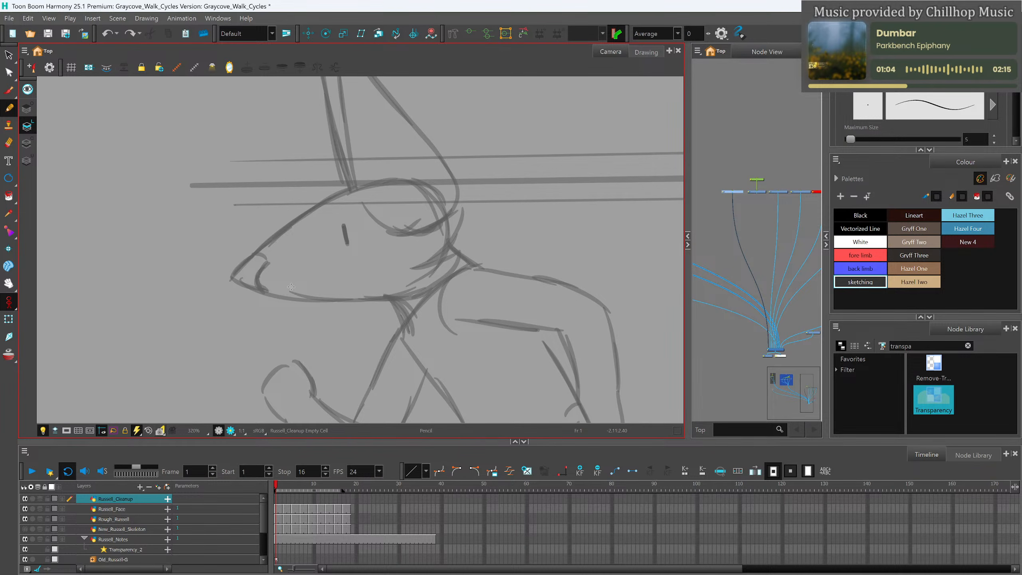
drag(233, 278, 339, 194)
key(ctrl+z)
key(ctrl+z)
key(ctrl+z)
Trace the top of the fox's muzzle from the nose tip to the ear base on Russell_Cleanup.
mouse_move(229, 277)
mouse_down()
mouse_move(357, 188)
mouse_move(263, 250)
mouse_up()
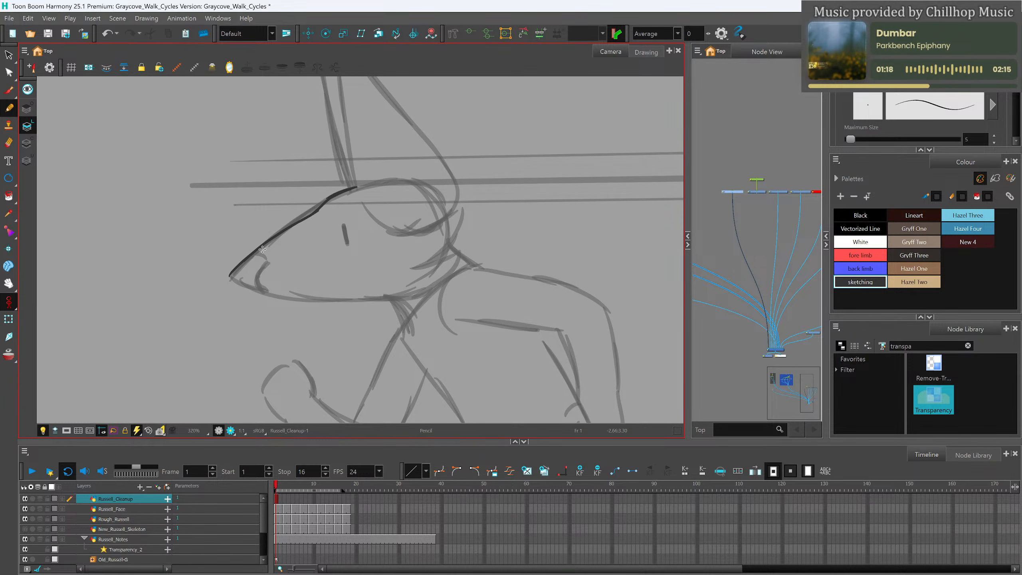
scroll(261, 245, down, 5)
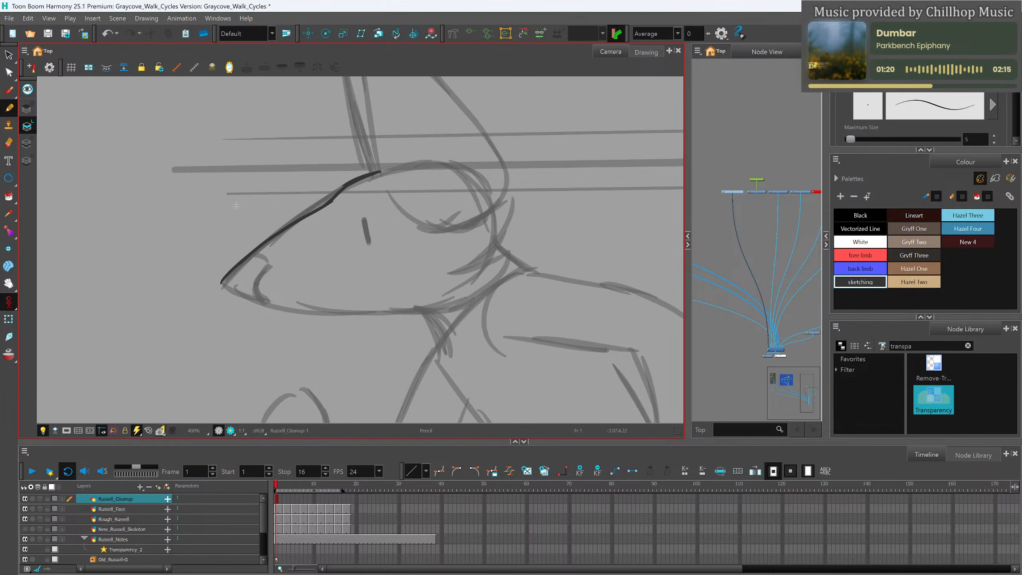
Trace the fox's brow spot, eye, nose and the underside of its lower jaw on Russell_Cleanup.
scroll(258, 221, up, 5)
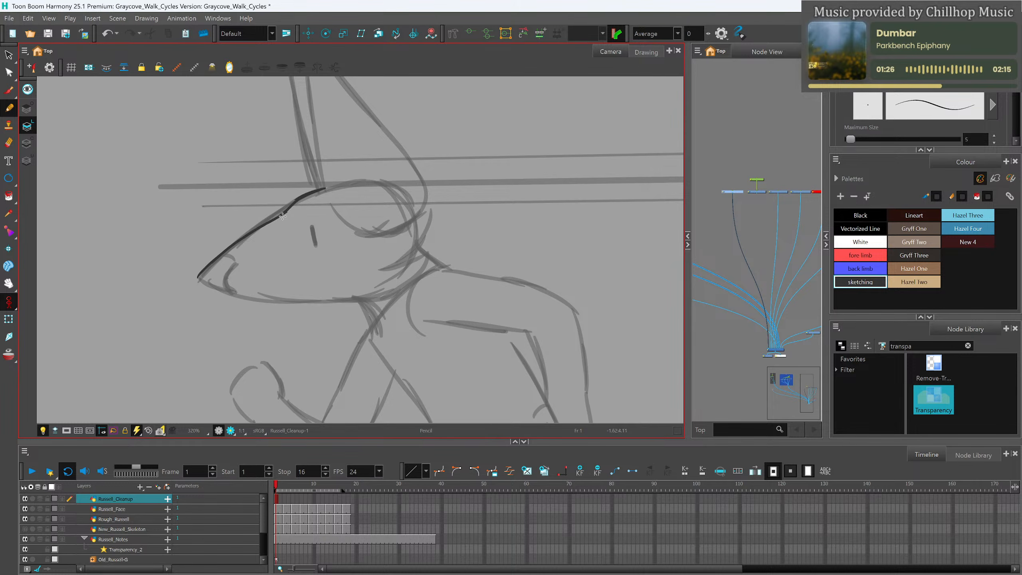
mouse_move(223, 253)
mouse_down()
mouse_move(320, 191)
mouse_move(274, 222)
mouse_move(314, 193)
mouse_up()
mouse_move(308, 202)
mouse_down()
mouse_move(299, 205)
mouse_move(314, 210)
mouse_move(309, 199)
mouse_move(314, 237)
mouse_up()
mouse_move(198, 278)
mouse_down()
mouse_move(233, 292)
mouse_move(237, 265)
mouse_move(222, 256)
mouse_up()
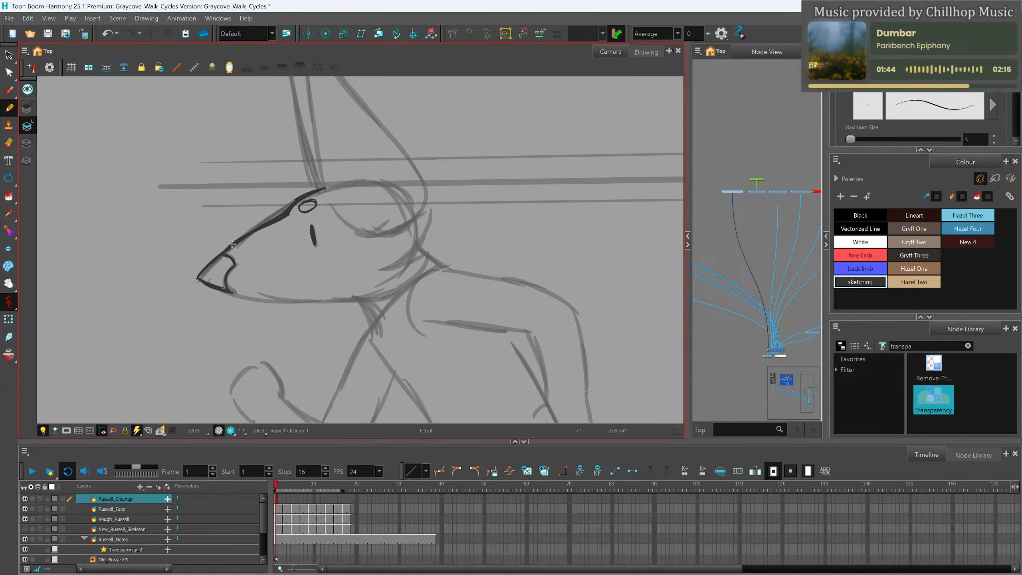
drag(232, 294, 346, 299)
Trace the curve at the ear's base and the pointed cheek fur tufts down to the back of the jaw.
drag(358, 233, 395, 229)
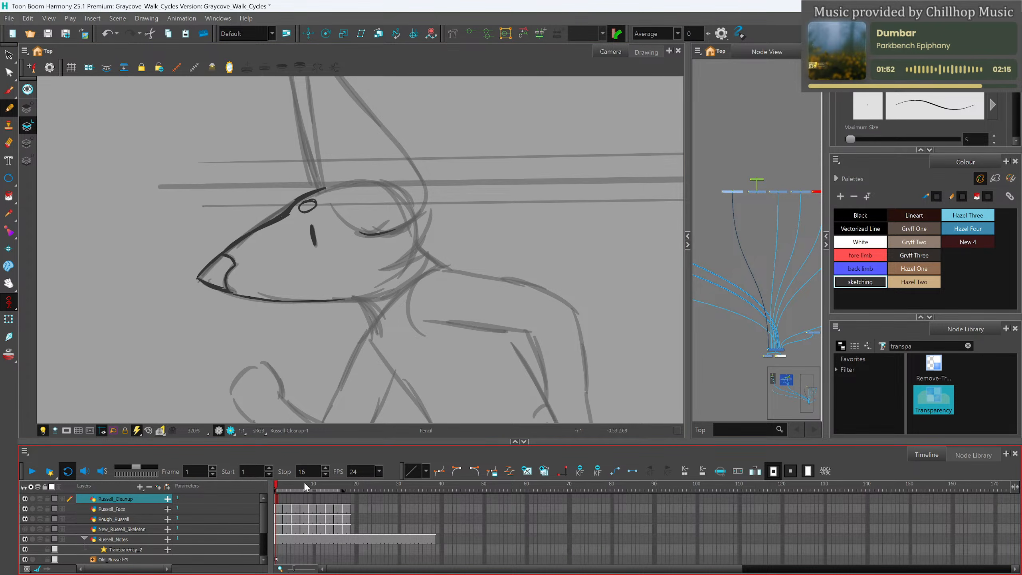
mouse_move(340, 490)
mouse_down()
mouse_move(288, 495)
mouse_move(341, 517)
mouse_move(278, 506)
mouse_up()
mouse_move(388, 232)
mouse_down()
mouse_move(430, 212)
mouse_move(417, 249)
mouse_move(379, 269)
mouse_move(426, 252)
mouse_move(409, 284)
mouse_up()
drag(440, 206, 415, 303)
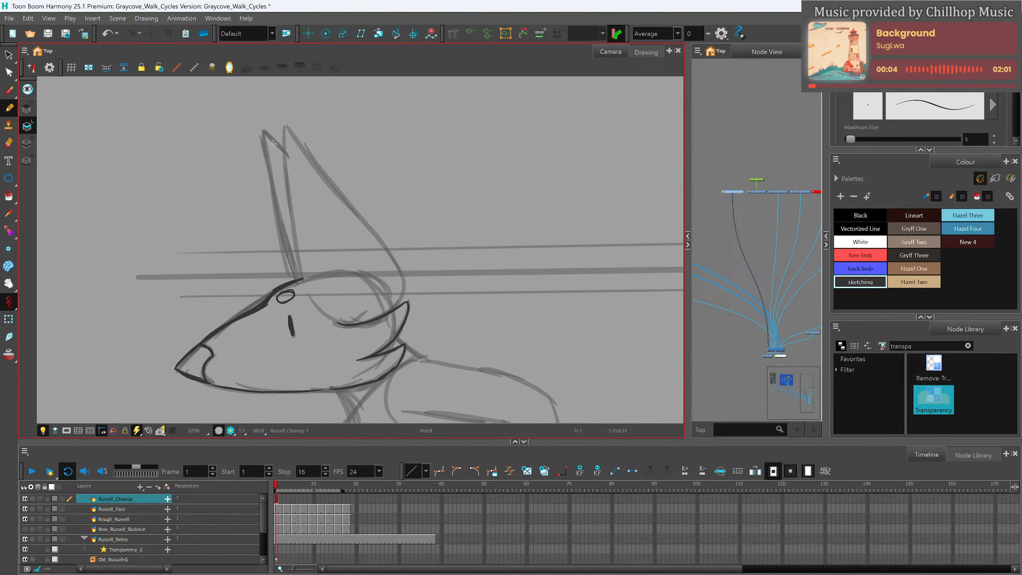
Trace the near ear's front edge from its tip to the forehead and start its back edge.
drag(285, 127, 307, 289)
drag(285, 126, 318, 165)
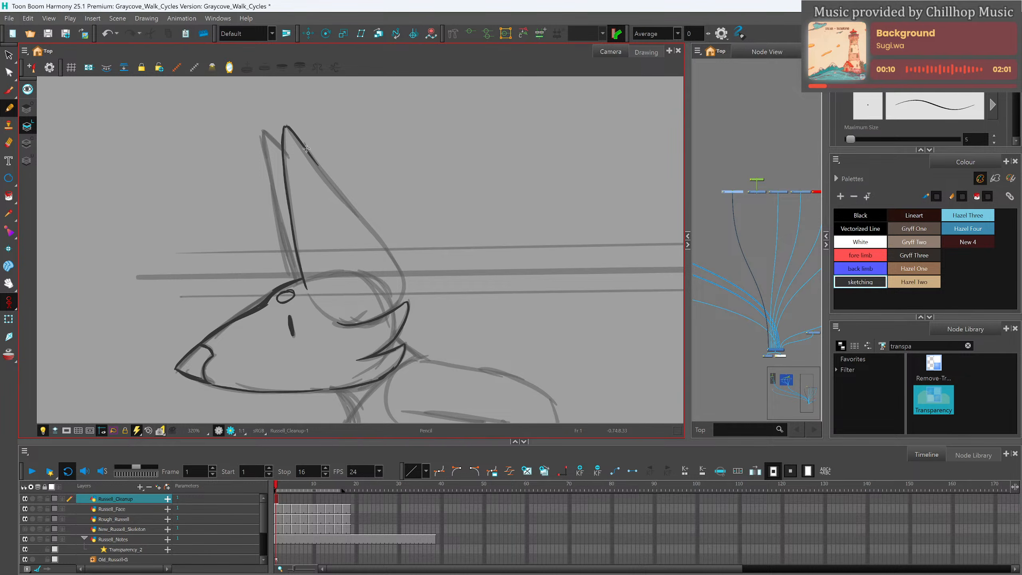
scroll(297, 150, down, 6)
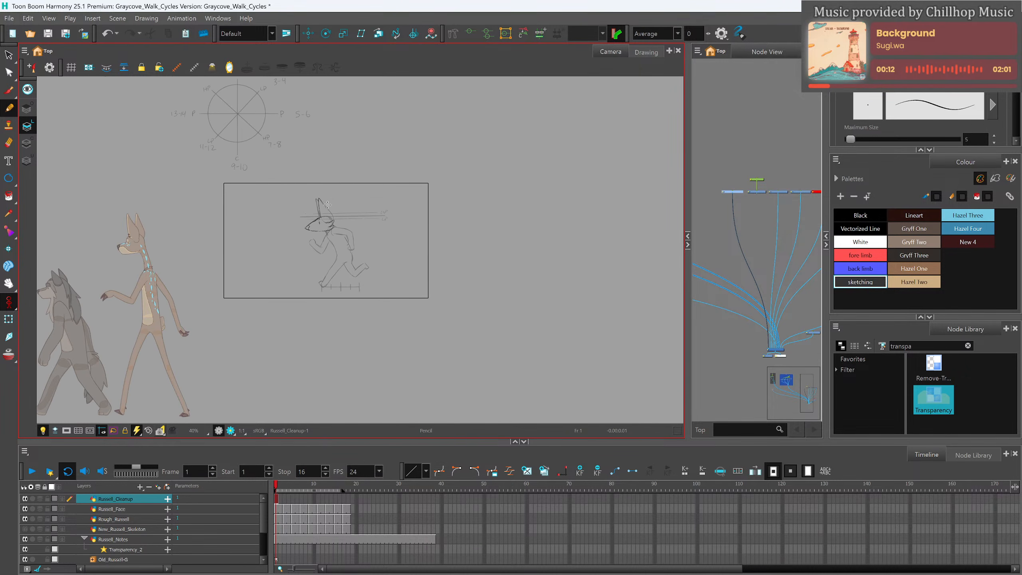
scroll(330, 198, up, 6)
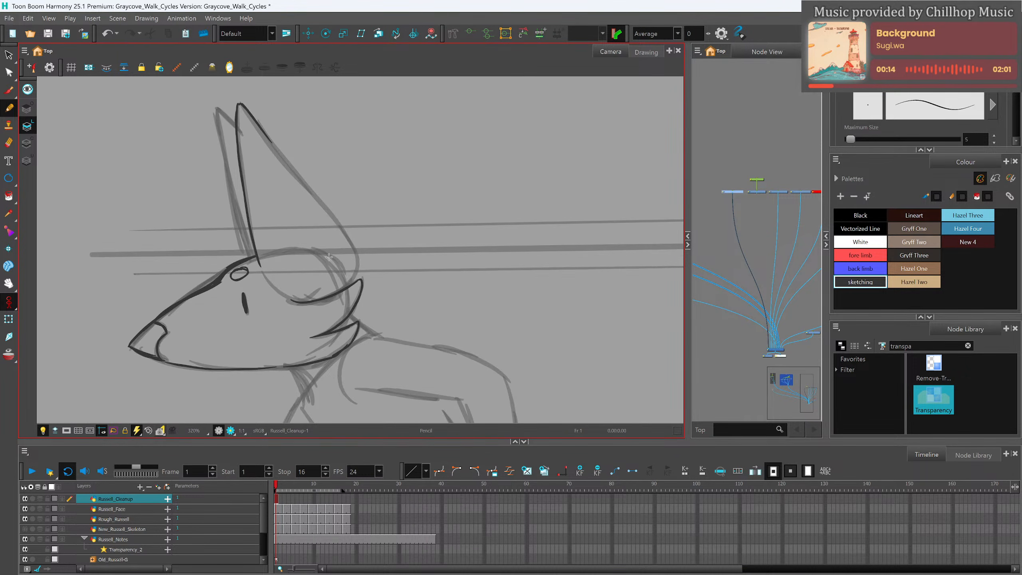
mouse_move(243, 121)
mouse_down()
mouse_move(297, 241)
mouse_move(289, 225)
mouse_move(300, 293)
mouse_up()
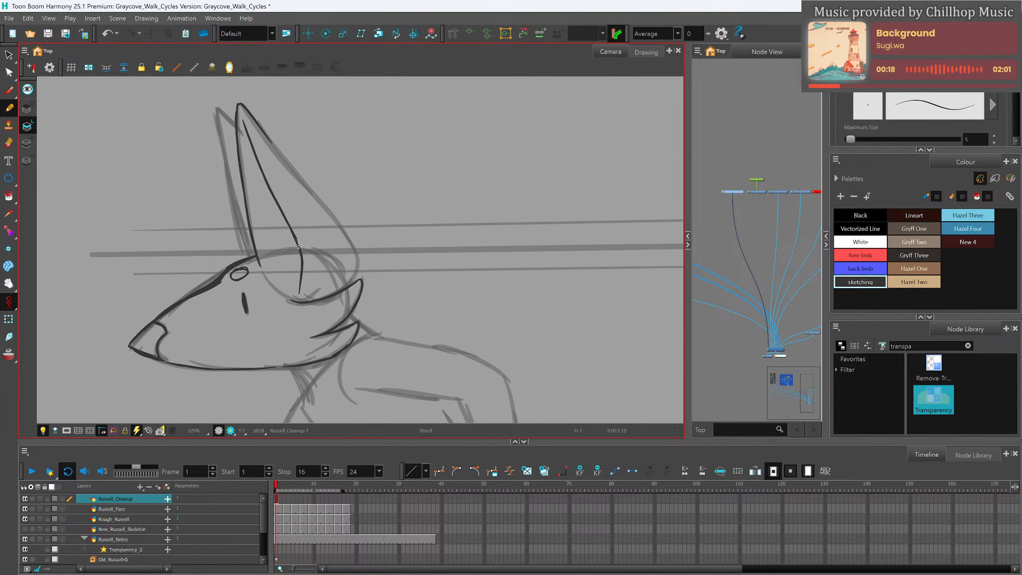
key(ctrl+z)
key(ctrl+z)
key(ctrl+z)
Trace the near ear's inner line, fur tufts and back edge, and the visible edge of the far ear.
mouse_move(244, 122)
mouse_down()
mouse_move(289, 268)
mouse_move(281, 297)
mouse_move(304, 304)
mouse_up()
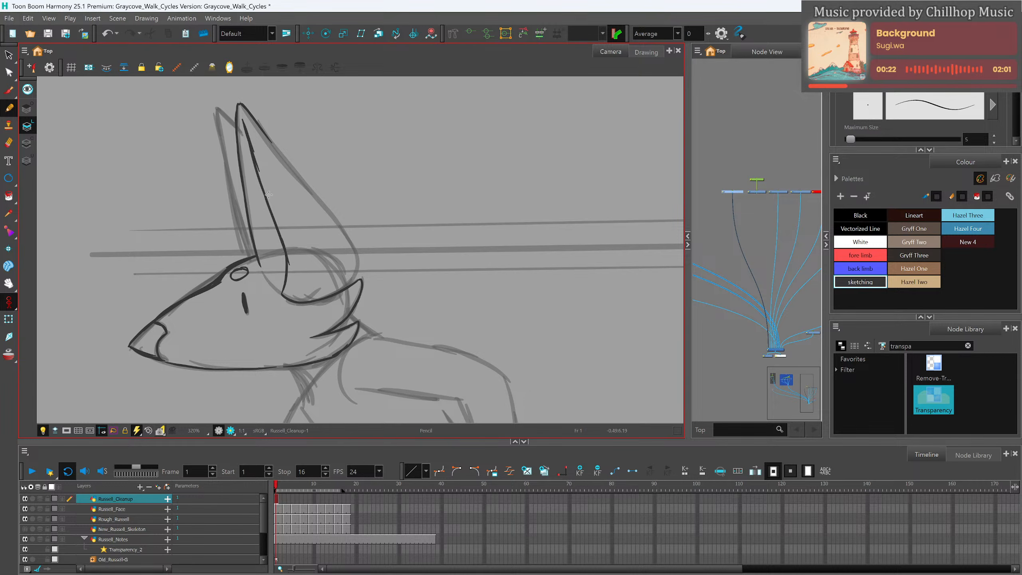
mouse_move(248, 139)
mouse_down()
mouse_move(271, 213)
mouse_move(251, 194)
mouse_move(250, 215)
mouse_move(242, 201)
mouse_move(286, 264)
mouse_move(260, 250)
mouse_move(282, 292)
mouse_up()
mouse_move(263, 132)
mouse_down()
mouse_move(348, 236)
mouse_move(356, 282)
mouse_move(351, 238)
mouse_up()
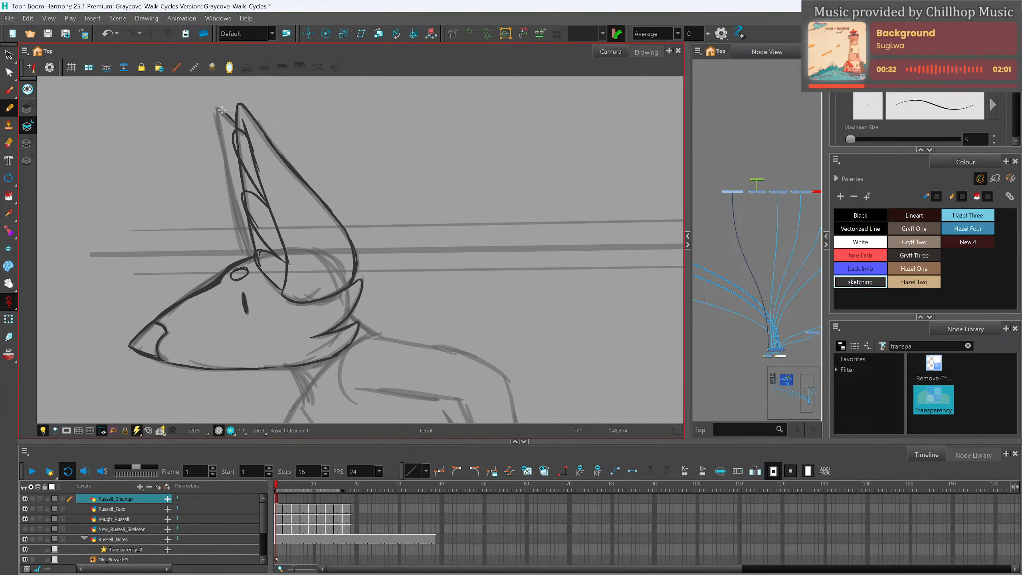
drag(216, 107, 252, 255)
drag(366, 349, 374, 276)
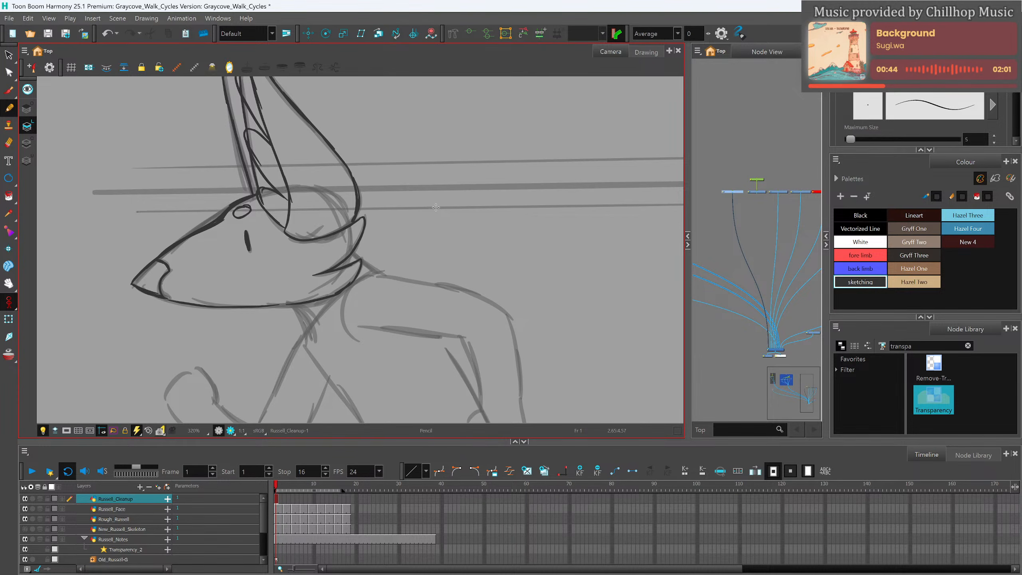
mouse_move(170, 270)
mouse_down()
mouse_move(220, 251)
mouse_move(278, 274)
mouse_move(317, 274)
mouse_up()
key(ctrl+z)
key(ctrl+z)
key(ctrl+z)
Trace the cheek line from the nose and continue the outline over the nape, throat, forward upper arm and chest.
mouse_move(169, 270)
mouse_down()
mouse_move(216, 250)
mouse_move(267, 274)
mouse_move(324, 274)
mouse_move(339, 251)
mouse_move(357, 249)
mouse_move(383, 274)
mouse_up()
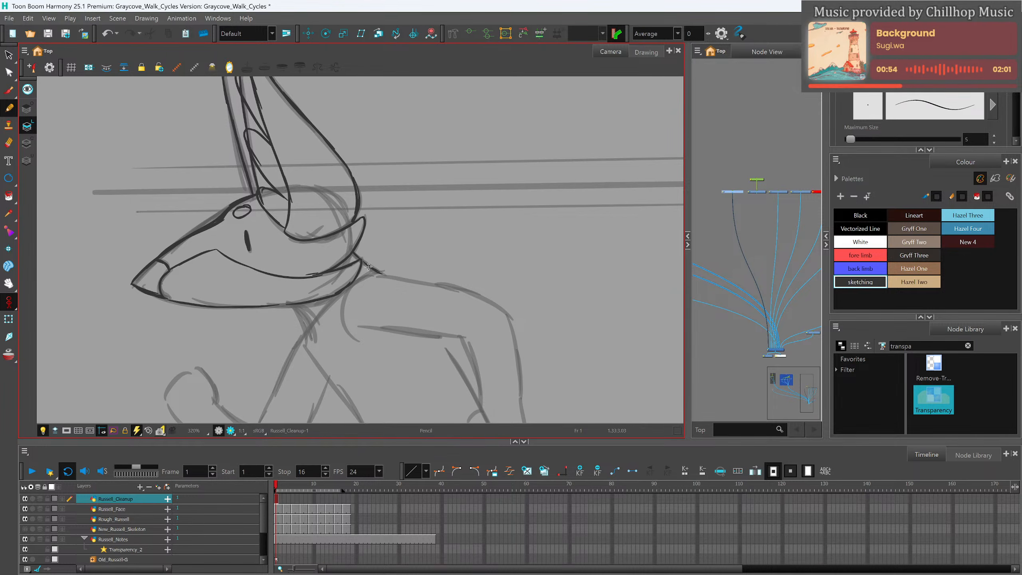
mouse_move(289, 306)
mouse_down()
mouse_move(305, 338)
mouse_move(355, 260)
mouse_move(358, 229)
mouse_move(290, 269)
mouse_move(262, 333)
mouse_up()
key(space)
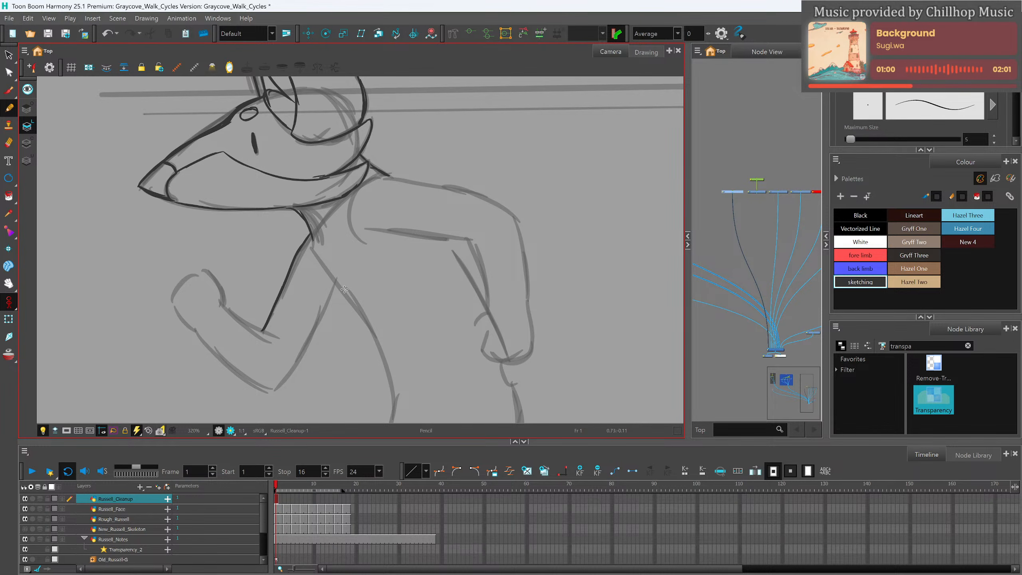
mouse_move(375, 246)
mouse_down()
mouse_move(357, 212)
mouse_move(319, 252)
mouse_move(309, 235)
mouse_move(346, 288)
mouse_up()
drag(361, 330, 364, 398)
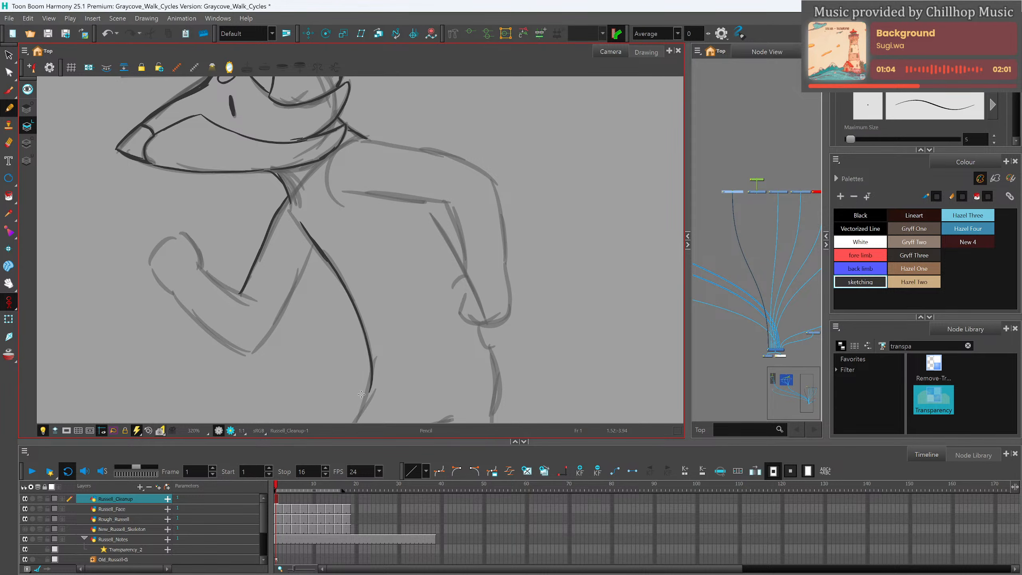
Trace the forward arm's elbow and forearm and finish it with a clenched fist showing the fingers.
mouse_move(317, 245)
mouse_down()
mouse_move(261, 344)
mouse_move(245, 354)
mouse_up()
drag(199, 267, 256, 300)
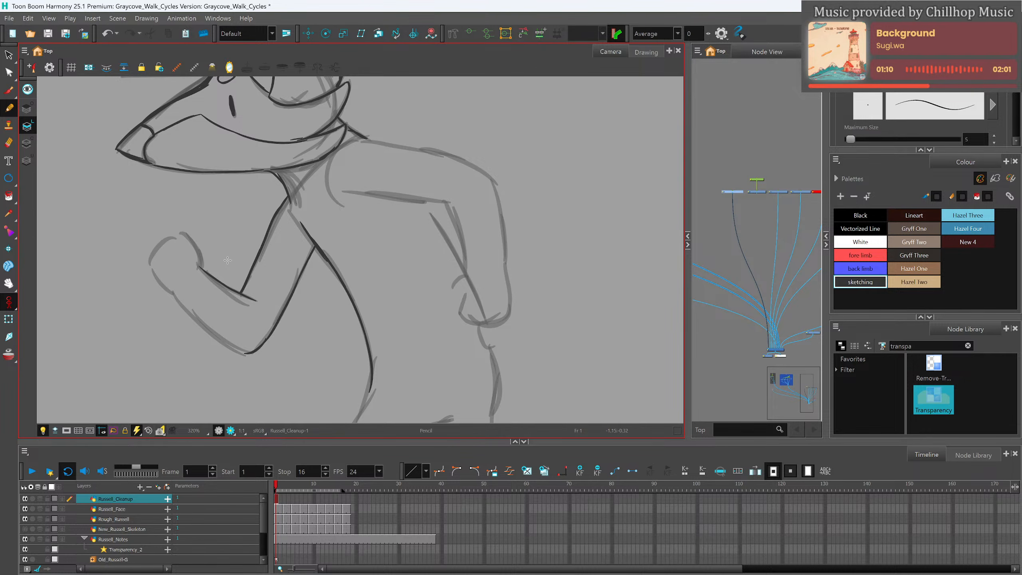
mouse_move(195, 244)
mouse_down()
mouse_move(177, 258)
mouse_move(187, 269)
mouse_move(205, 257)
mouse_move(201, 272)
mouse_move(184, 278)
mouse_move(185, 234)
mouse_move(194, 244)
mouse_move(173, 238)
mouse_move(182, 250)
mouse_move(169, 270)
mouse_move(148, 267)
mouse_move(175, 297)
mouse_up()
drag(156, 251, 179, 231)
mouse_move(178, 301)
mouse_down()
mouse_move(242, 348)
mouse_move(216, 337)
mouse_move(254, 352)
mouse_up()
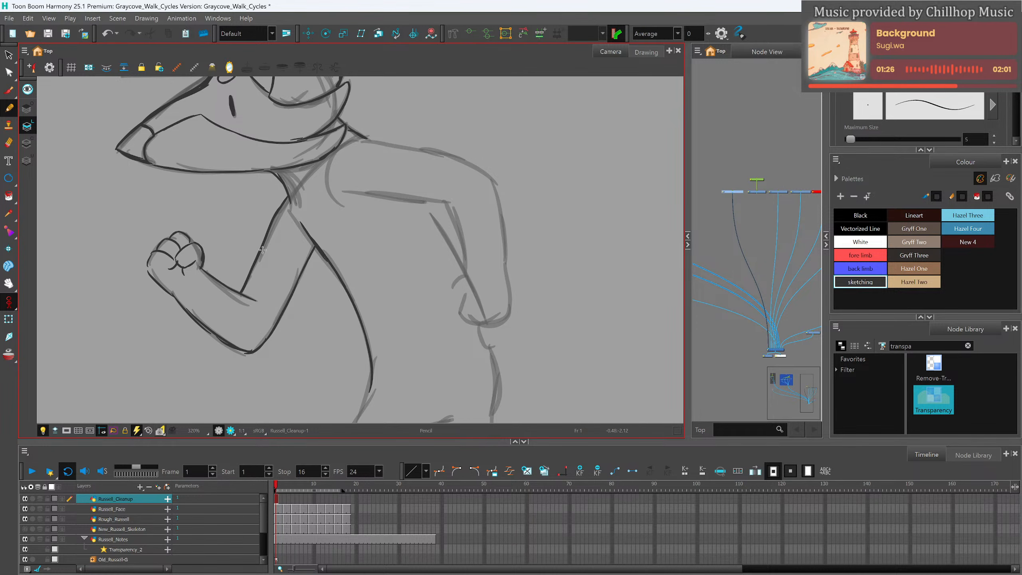
Trace the near arm swinging behind the body, from the shoulder over the elbow to the curled hand.
scroll(259, 258, down, 2)
scroll(292, 270, up, 1)
drag(346, 294, 302, 290)
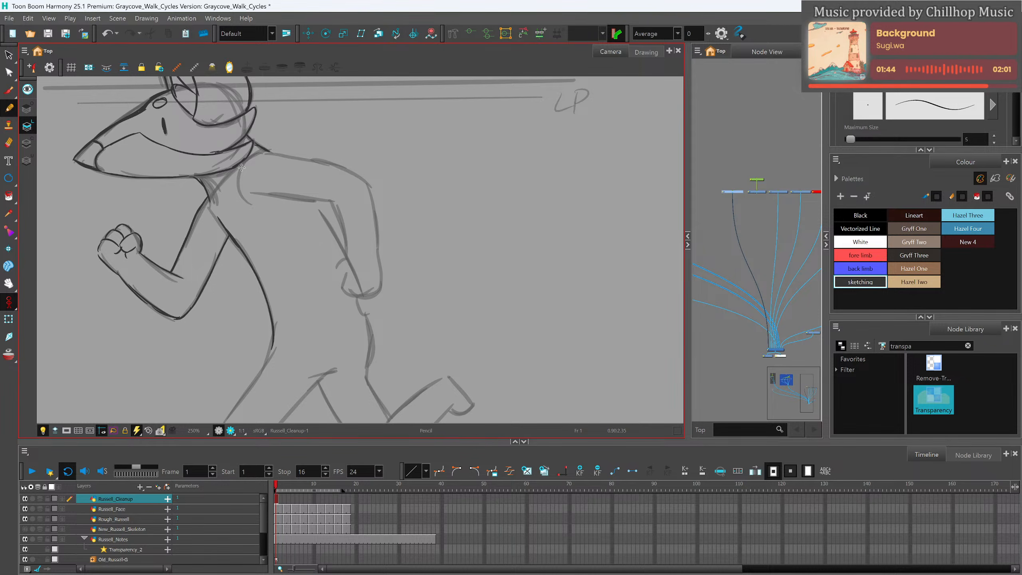
mouse_move(241, 187)
mouse_down()
mouse_move(250, 157)
mouse_move(267, 152)
mouse_move(361, 174)
mouse_move(378, 258)
mouse_up()
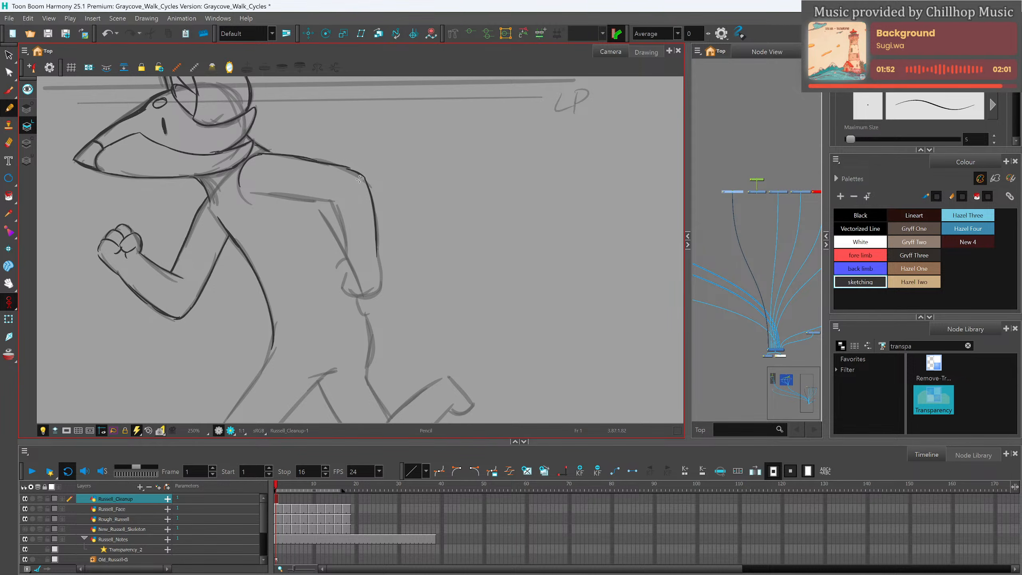
mouse_move(255, 202)
mouse_down()
mouse_move(339, 198)
mouse_move(344, 280)
mouse_move(361, 296)
mouse_move(384, 291)
mouse_move(375, 294)
mouse_move(377, 256)
mouse_move(382, 289)
mouse_up()
drag(311, 200, 351, 260)
Draw the chest marking line from the neck down to the belly and touch up the throat outline.
mouse_move(232, 180)
mouse_down()
mouse_move(273, 286)
mouse_move(271, 342)
mouse_up()
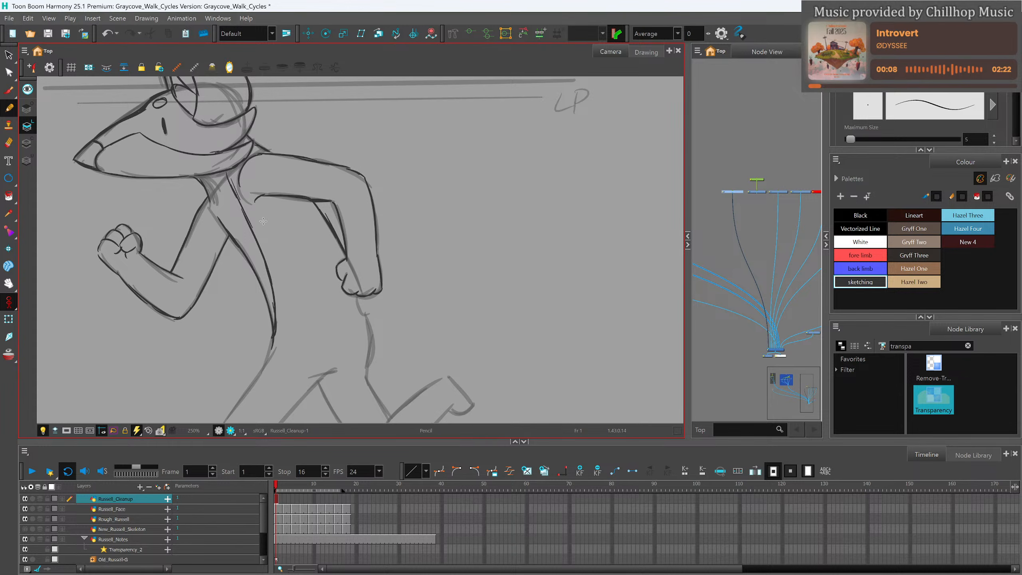
drag(207, 190, 229, 231)
scroll(240, 235, down, 5)
scroll(254, 295, up, 5)
Trace the outstretched front leg with its foot, the lower back, and the bent rear leg with its foot.
drag(289, 228, 214, 355)
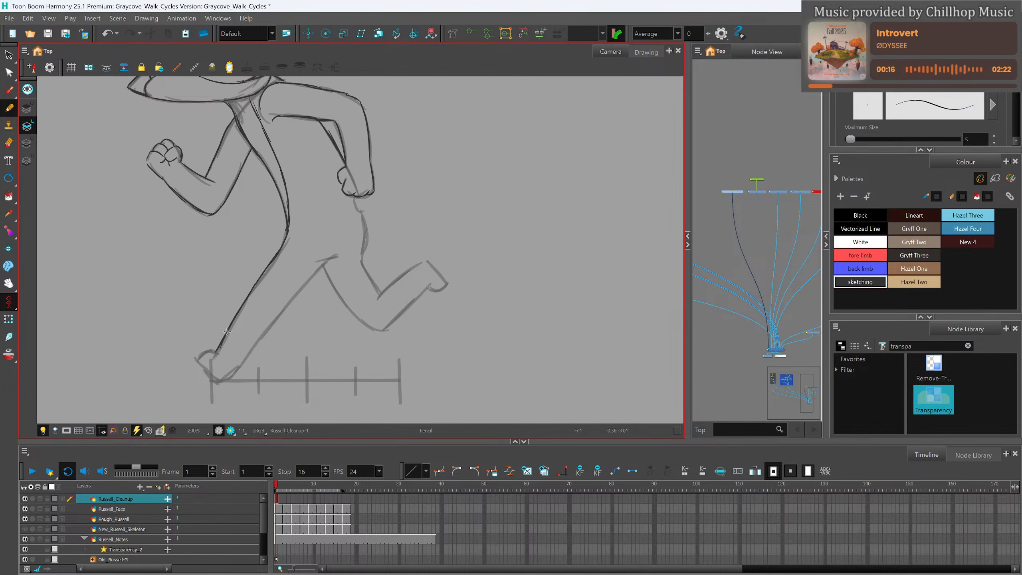
mouse_move(337, 255)
mouse_down()
mouse_move(213, 381)
mouse_move(226, 380)
mouse_move(207, 352)
mouse_move(199, 362)
mouse_move(218, 379)
mouse_move(201, 369)
mouse_up()
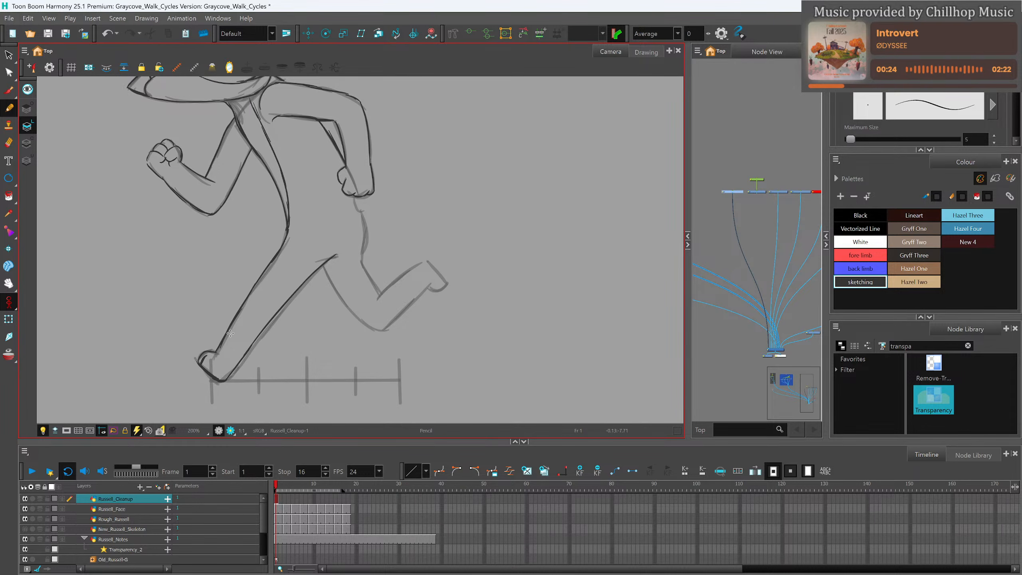
mouse_move(356, 199)
mouse_down()
mouse_move(364, 268)
mouse_move(363, 256)
mouse_move(380, 290)
mouse_move(365, 266)
mouse_move(380, 292)
mouse_up()
mouse_move(324, 264)
mouse_down()
mouse_move(344, 304)
mouse_move(333, 284)
mouse_move(385, 332)
mouse_up()
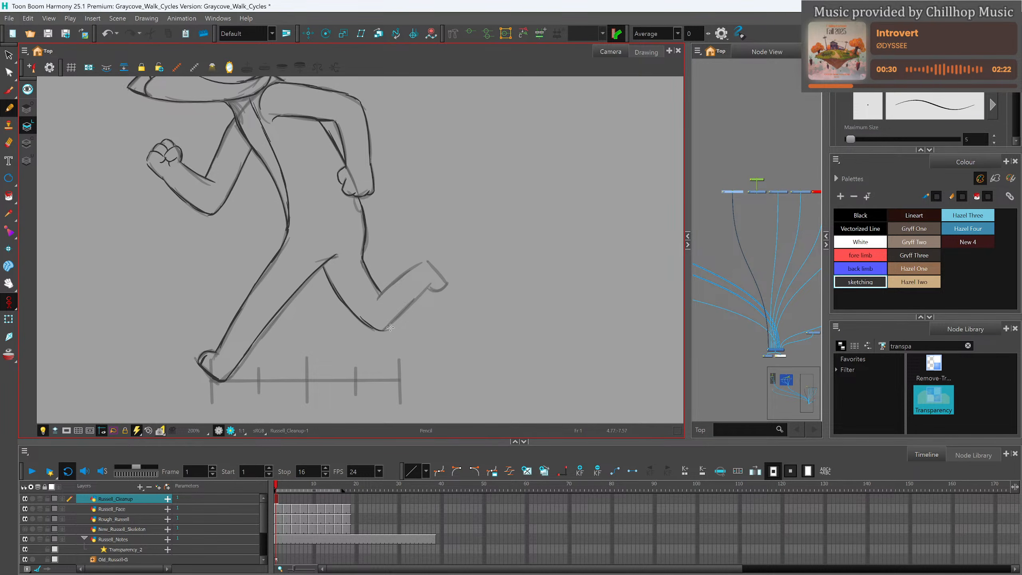
mouse_move(379, 295)
mouse_down()
mouse_move(434, 258)
mouse_move(449, 283)
mouse_move(430, 288)
mouse_up()
mouse_move(365, 321)
mouse_down()
mouse_move(387, 328)
mouse_move(421, 296)
mouse_move(388, 325)
mouse_up()
Draw short curved lines across the tops of both thighs, from the belly to the back of the hip.
scroll(398, 306, down, 2)
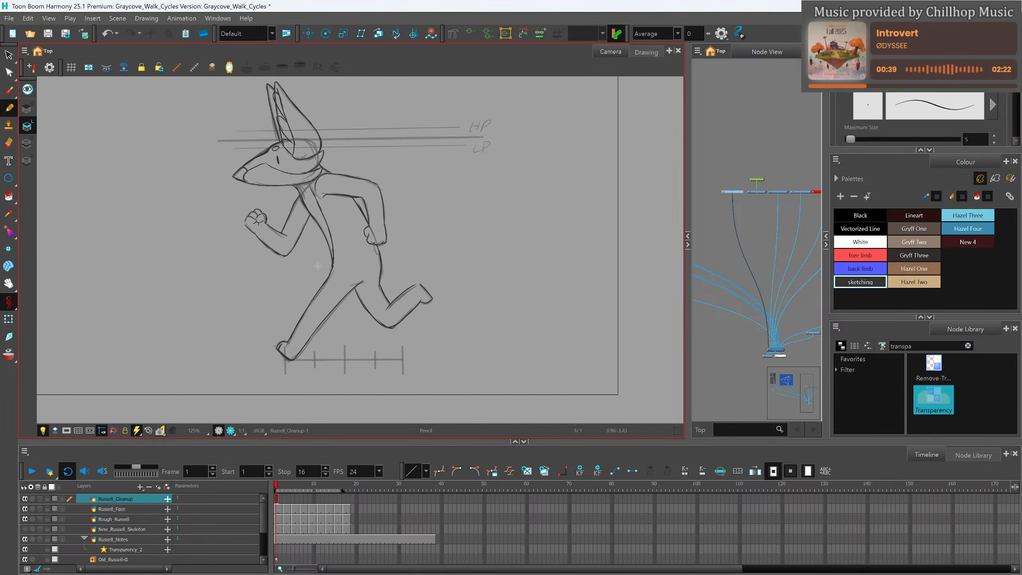
scroll(317, 266, up, 1)
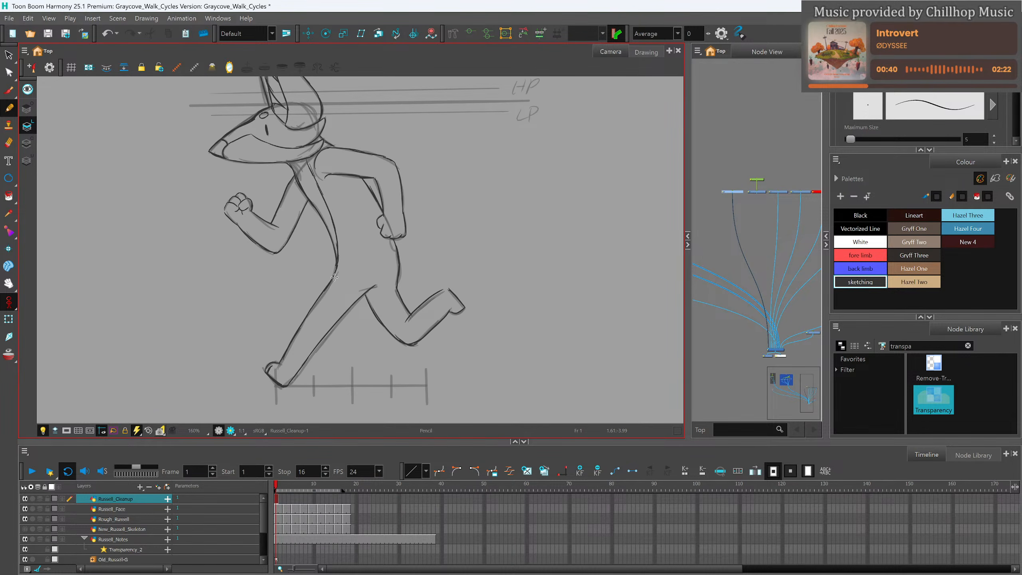
mouse_move(333, 280)
mouse_down()
mouse_move(362, 296)
mouse_move(399, 287)
mouse_up()
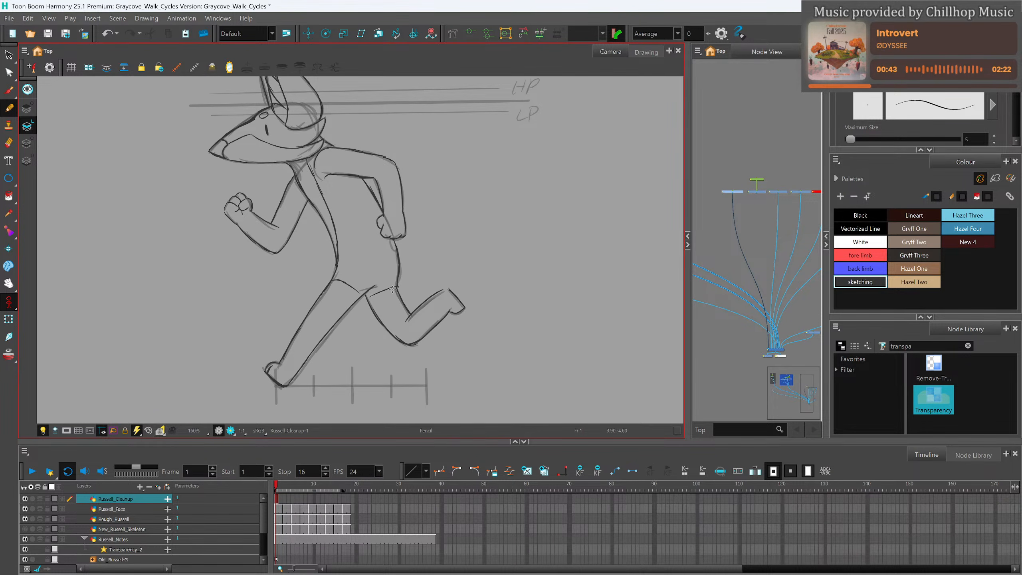
Extend the exposure of Russell_Cleanup's first drawing through frame 2.
click(282, 489)
key(F5)
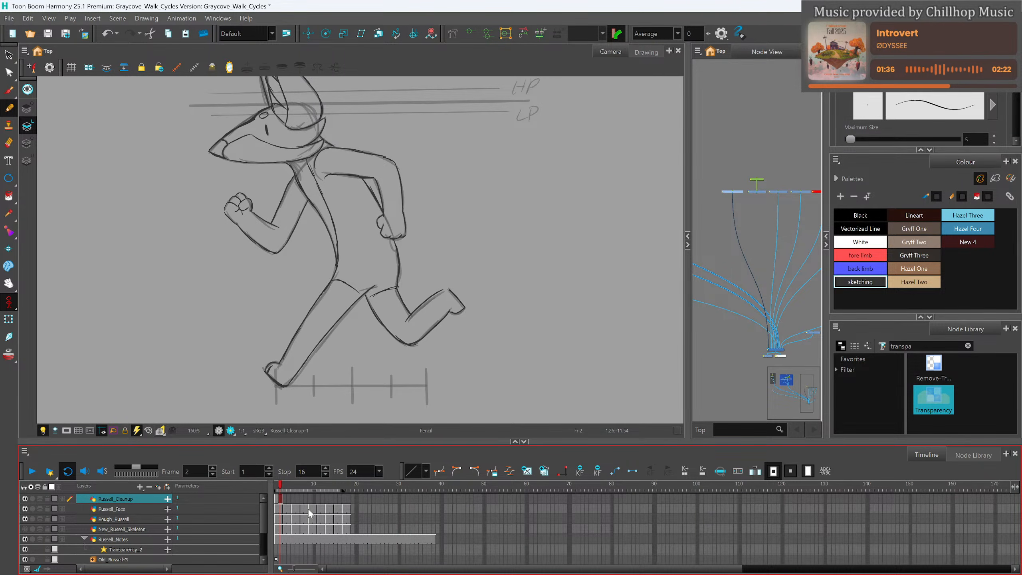
scroll(390, 368, down, 2)
scroll(377, 358, up, 2)
Create an empty drawing on frame 4 of Russell_Cleanup and enable onion skinning.
click(285, 498)
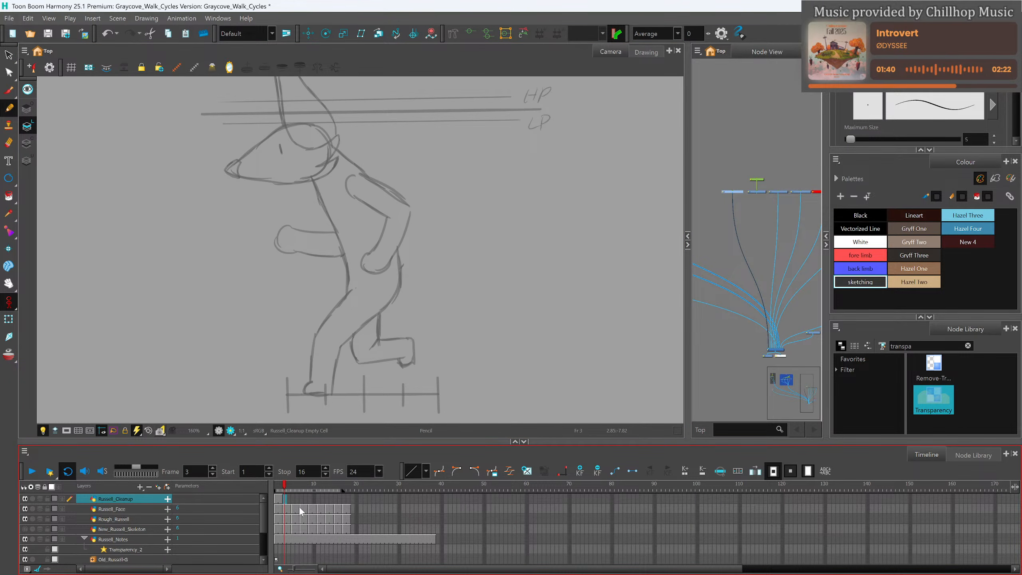
click(292, 500)
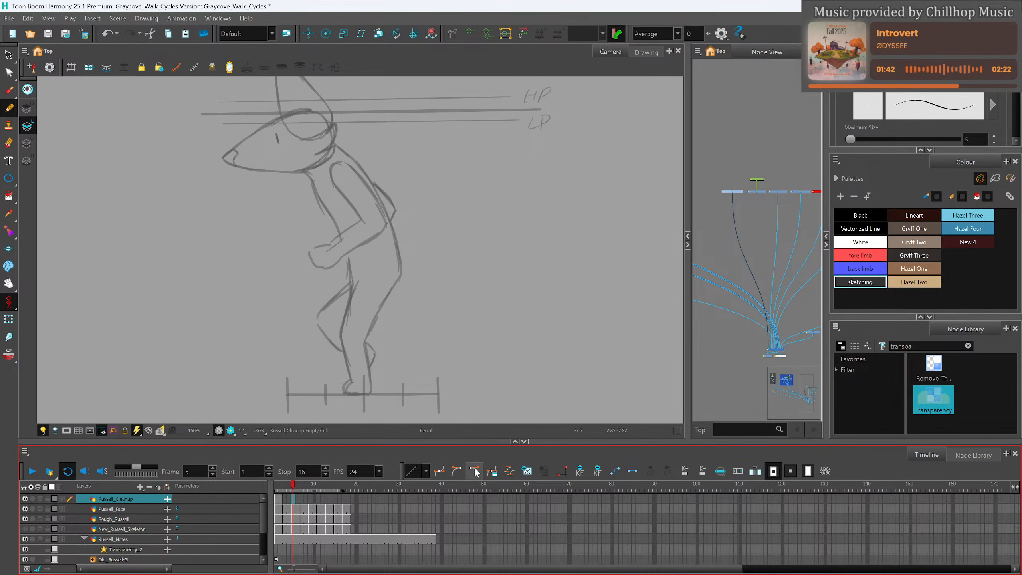
click(285, 498)
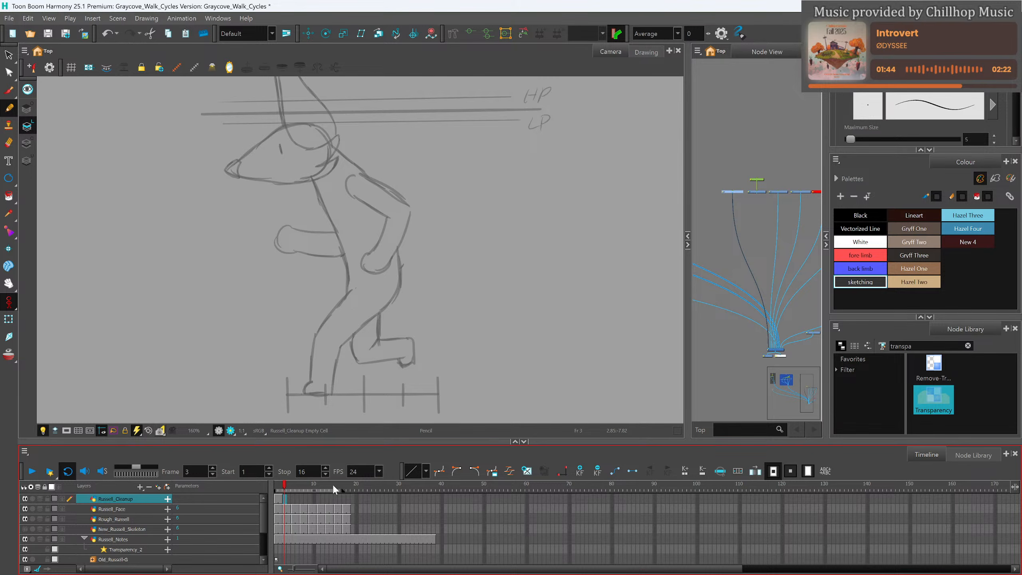
click(289, 499)
key(alt+shift+r)
click(11, 356)
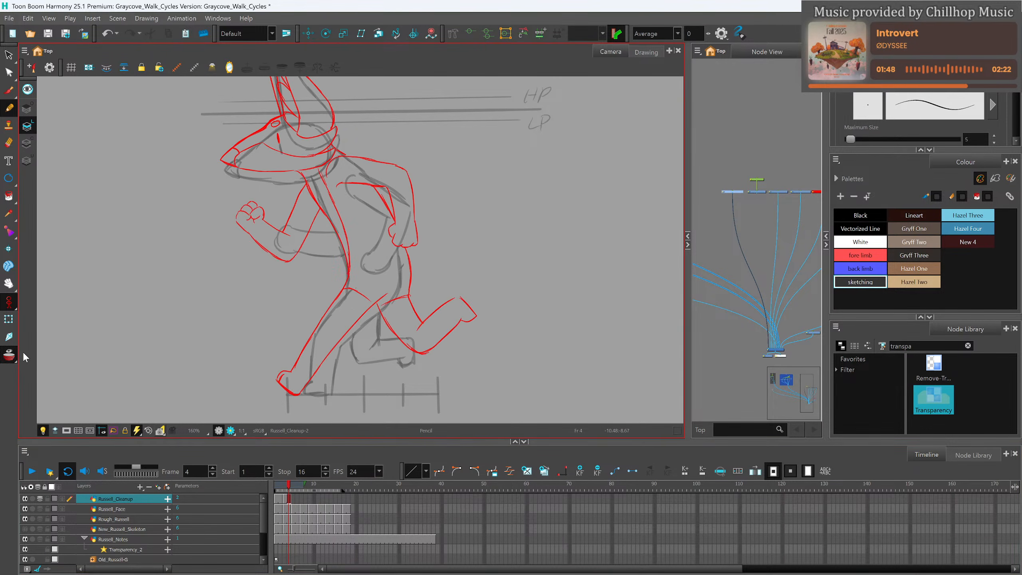
mouse_move(289, 485)
mouse_down()
mouse_move(310, 484)
mouse_move(287, 484)
mouse_up()
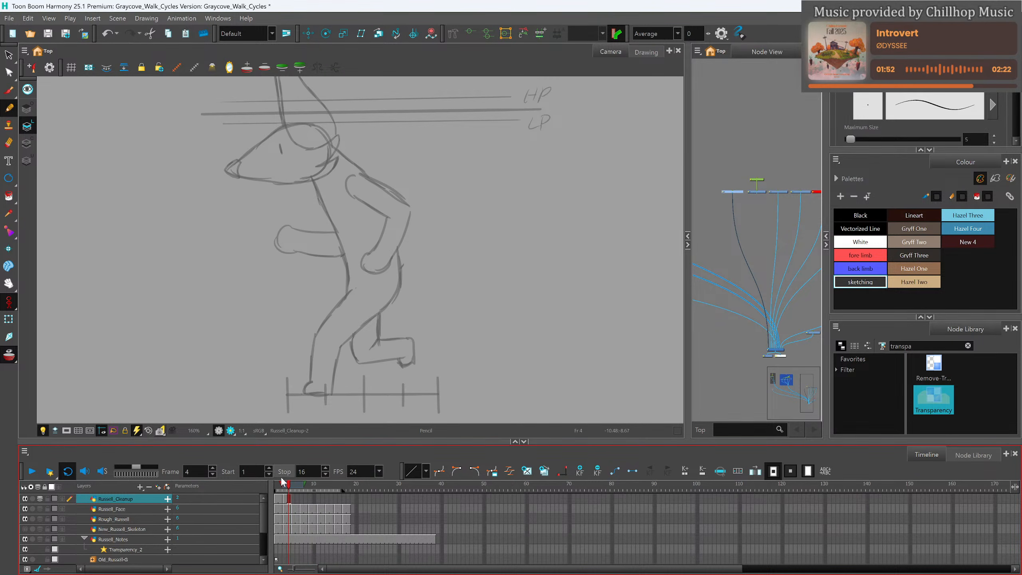
Create an empty drawing on frame 6 of Russell_Cleanup.
click(295, 498)
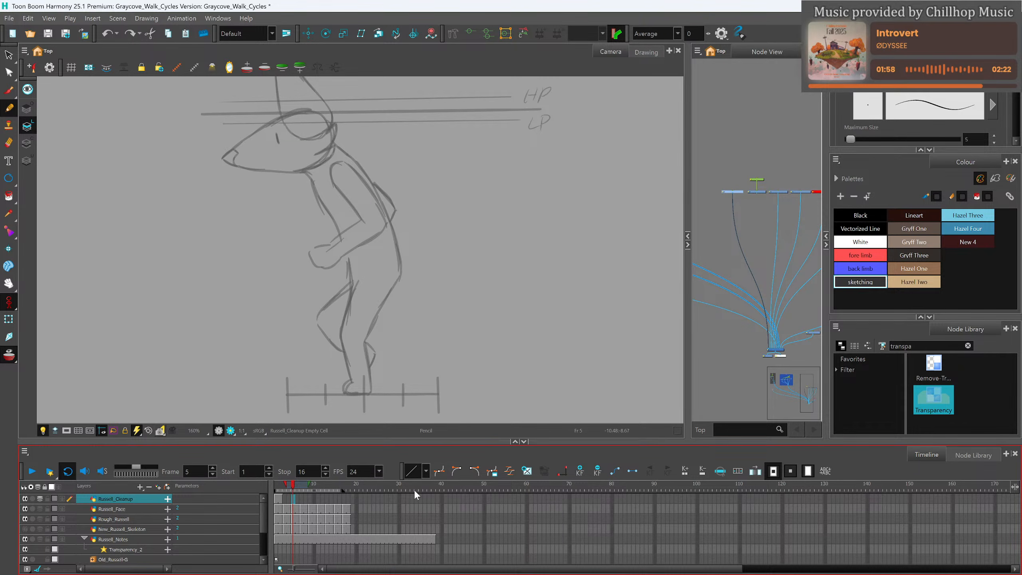
key(period)
key(alt+shift+r)
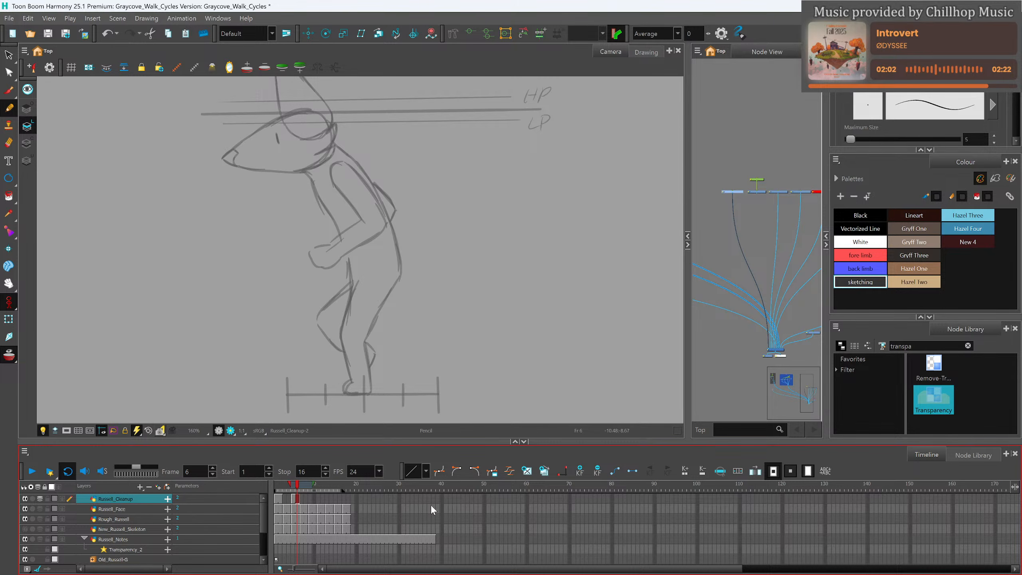
On frame 5 of the Russell_Cleanup layer, trace the nose and the upper edge of the snout up to the ear.
key(comma)
drag(280, 487, 279, 486)
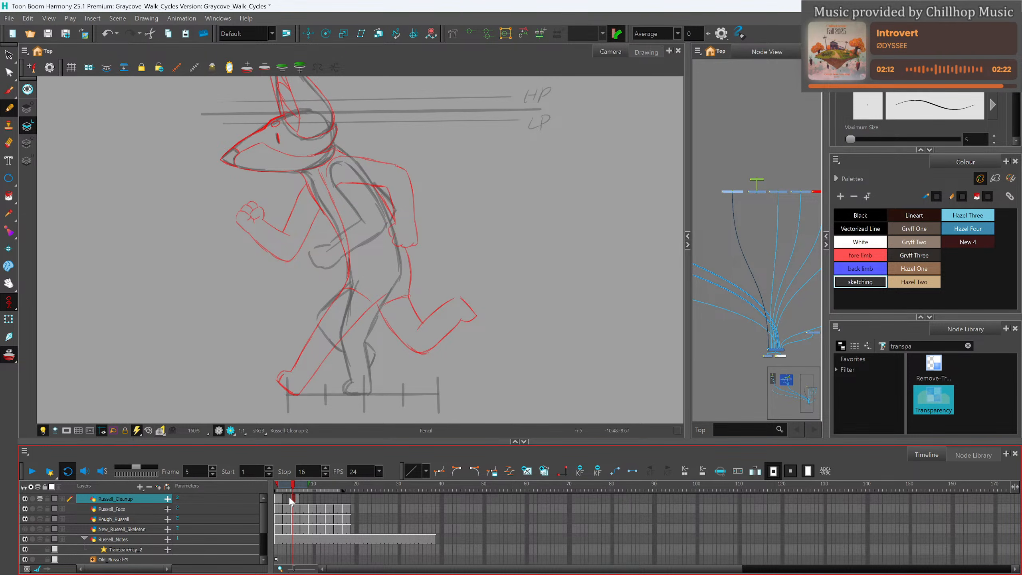
click(293, 498)
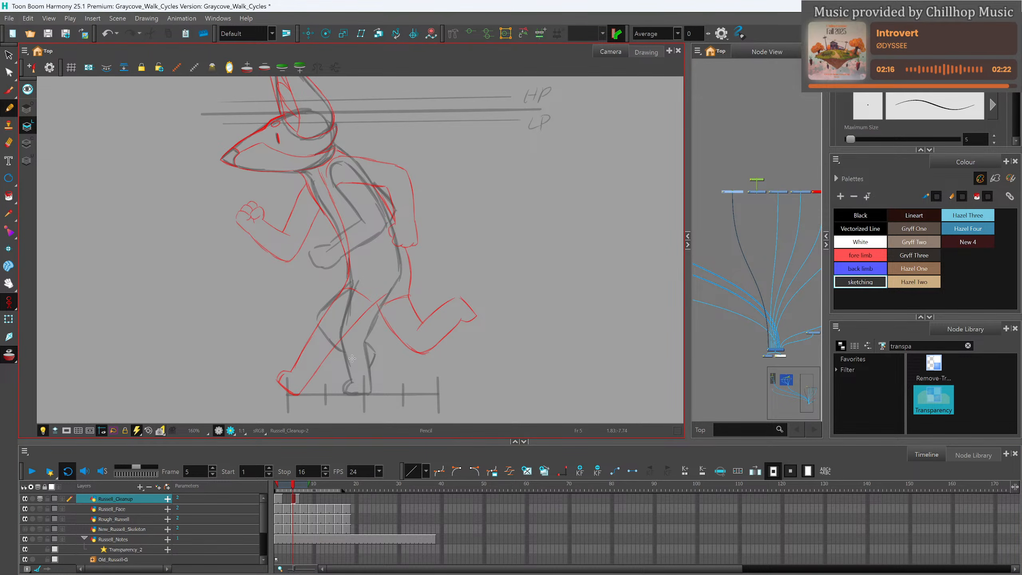
scroll(352, 359, down, 2)
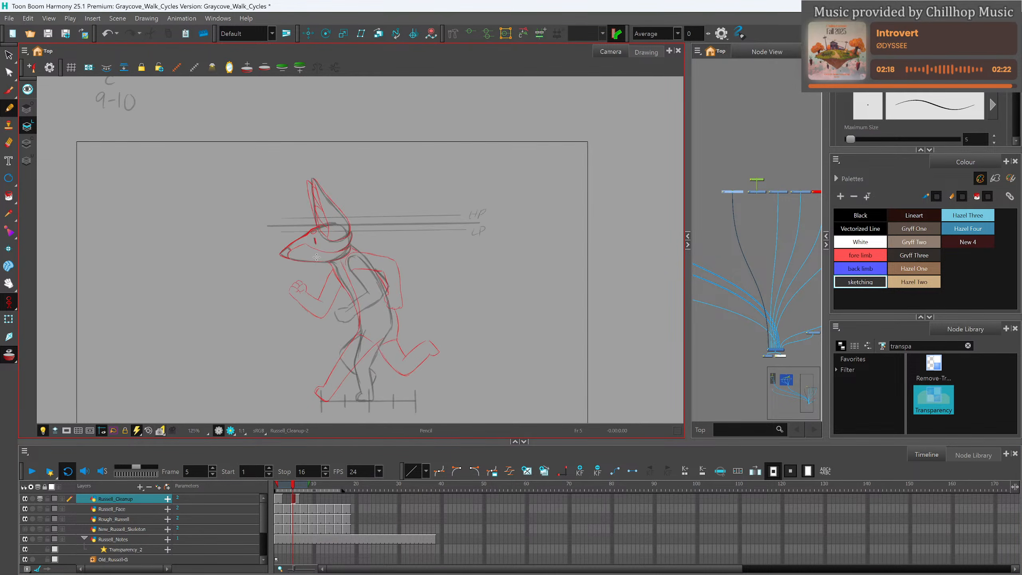
scroll(315, 235, up, 4)
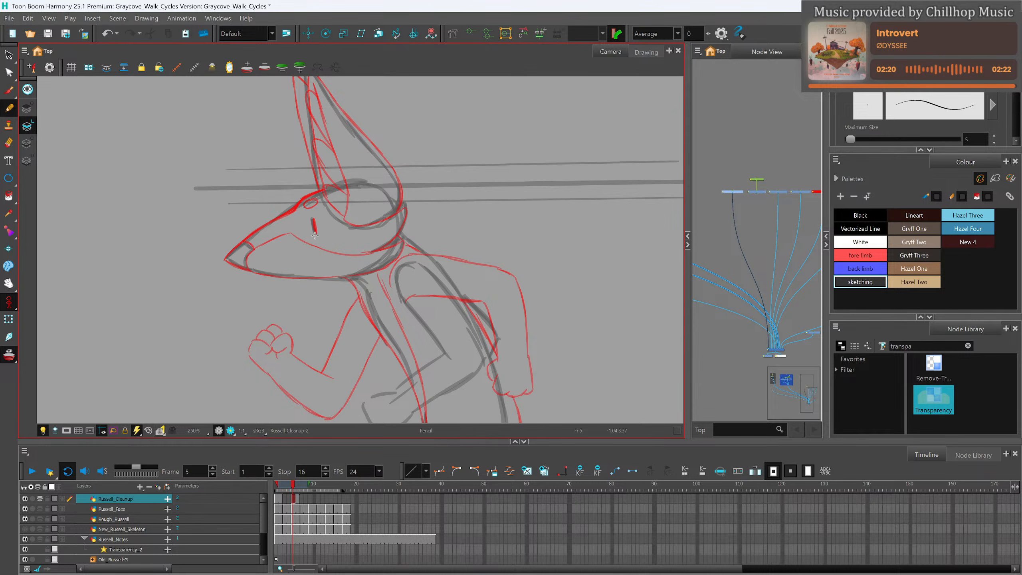
scroll(316, 235, down, 2)
scroll(295, 165, up, 2)
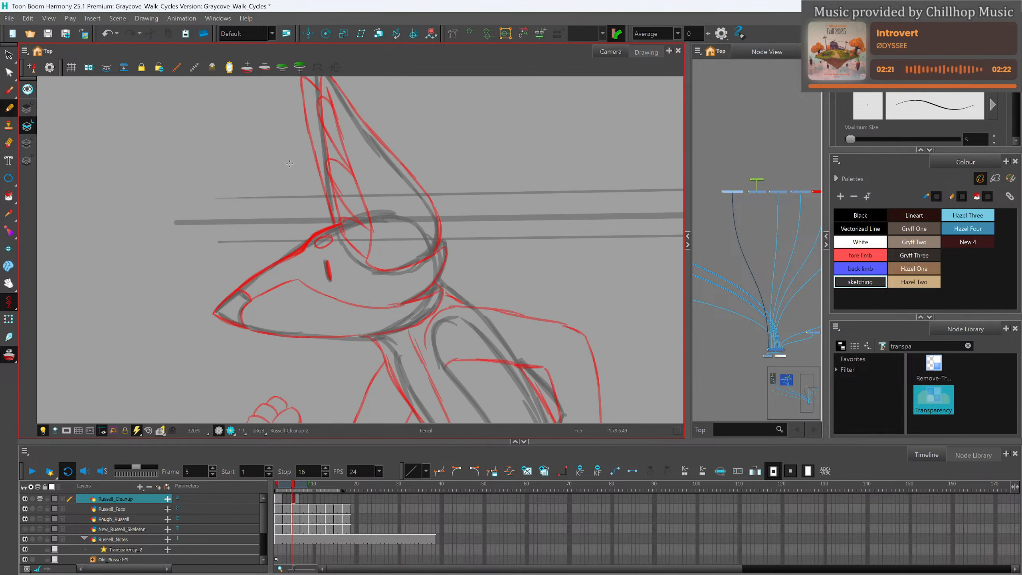
scroll(290, 163, down, 1)
scroll(289, 168, up, 1)
mouse_move(216, 311)
mouse_down()
mouse_move(243, 285)
mouse_move(243, 324)
mouse_move(216, 310)
mouse_move(242, 325)
mouse_up()
drag(238, 290, 286, 256)
key(ctrl+z)
drag(242, 288, 342, 221)
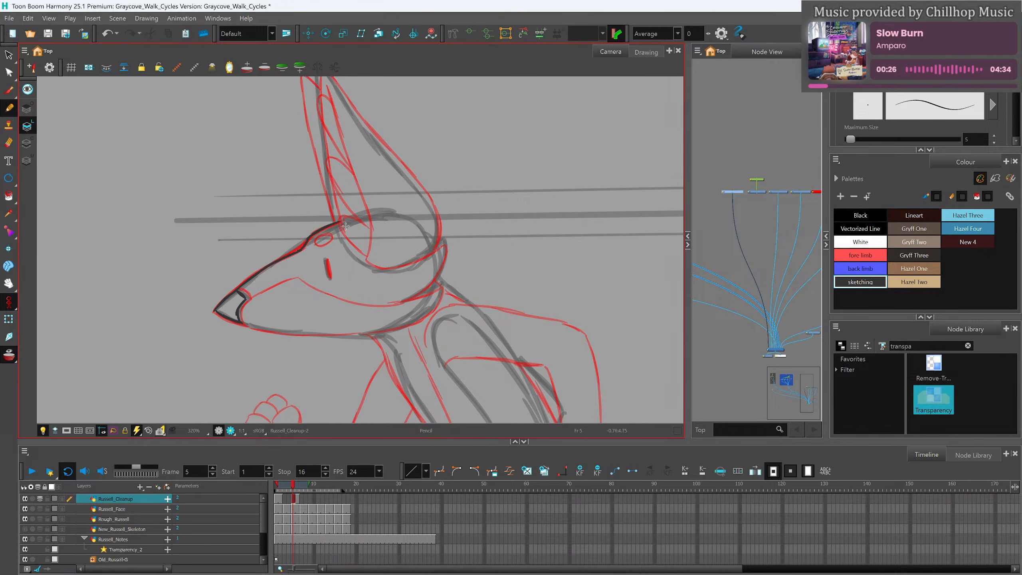
Trace the small oval brow mark, the eye and the lower jaw line of the head.
mouse_move(323, 237)
mouse_down()
mouse_move(320, 246)
mouse_move(329, 242)
mouse_up()
mouse_move(325, 260)
mouse_down()
mouse_move(329, 277)
mouse_move(332, 269)
mouse_up()
drag(238, 323, 359, 335)
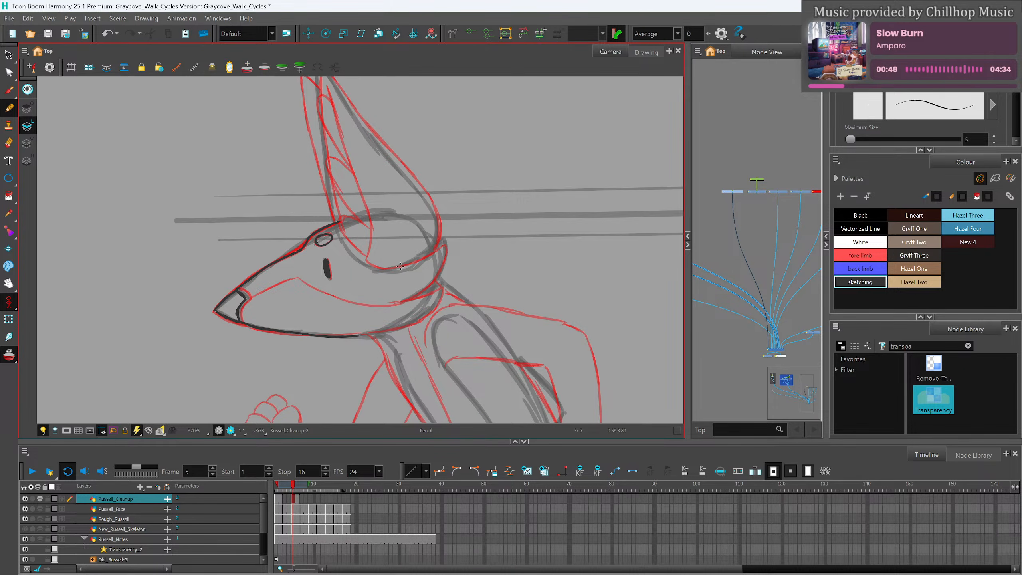
Trace the pointed cheek tufts at the back of the head, joining them to the jaw and ear base.
drag(295, 486, 293, 490)
drag(373, 268, 450, 250)
key(ctrl+z)
key(ctrl+z)
key(ctrl+z)
key(ctrl+z)
key(alt+s)
key(alt+slash)
mouse_move(377, 270)
mouse_down()
mouse_move(450, 252)
mouse_move(414, 296)
mouse_move(447, 292)
mouse_move(442, 302)
mouse_move(397, 330)
mouse_move(431, 317)
mouse_up()
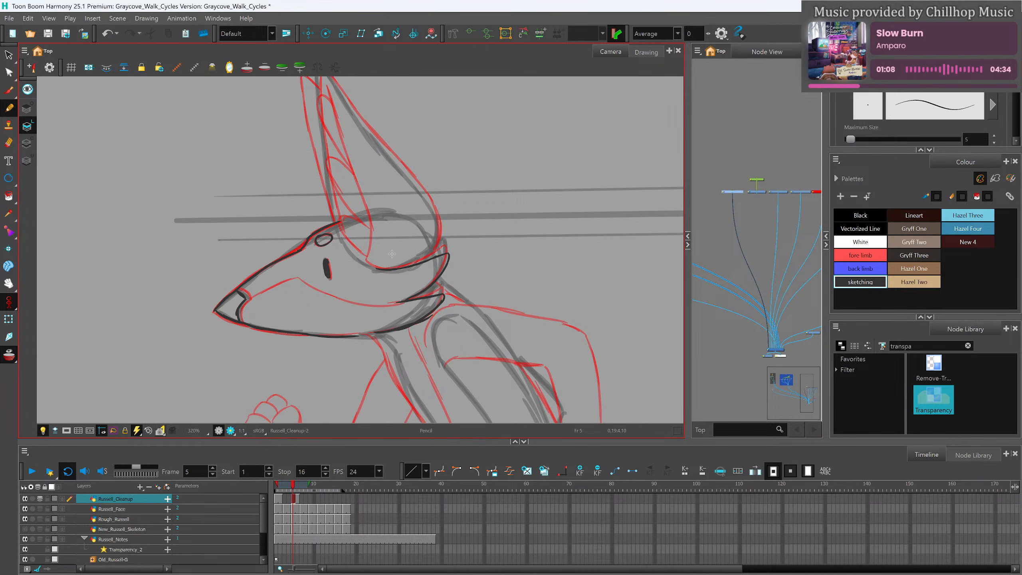
drag(459, 242, 445, 284)
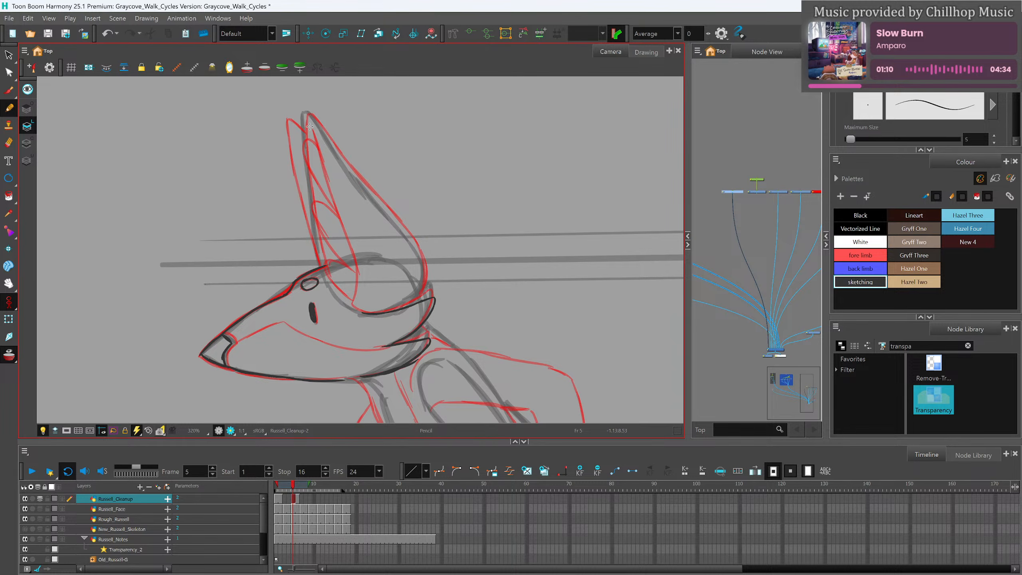
mouse_move(305, 112)
mouse_down()
mouse_move(331, 270)
mouse_move(347, 309)
mouse_move(370, 313)
mouse_up()
key(ctrl+z)
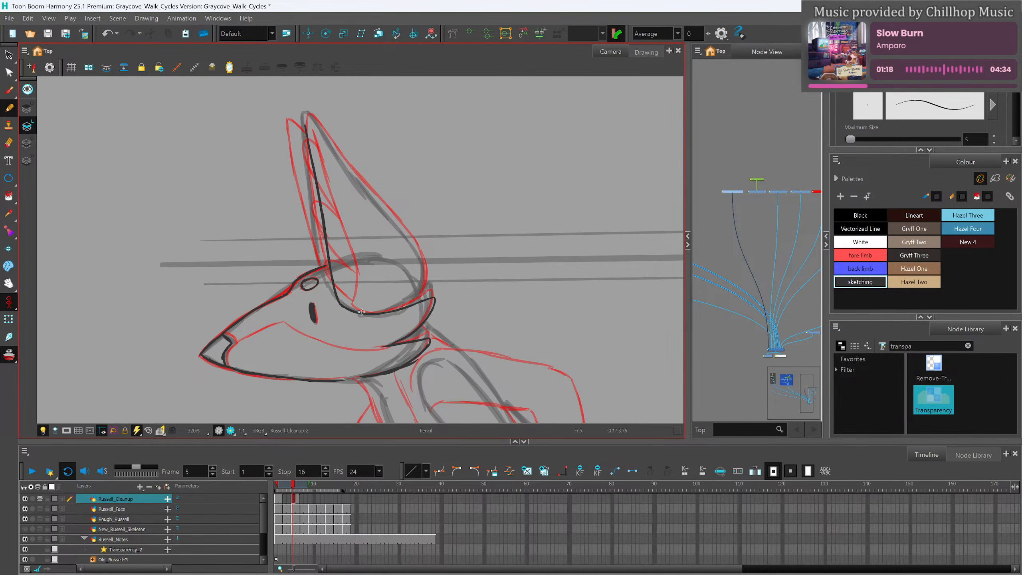
key(ctrl+z)
key(ctrl+z)
key(ctrl+z)
key(ctrl+z)
key(ctrl+z)
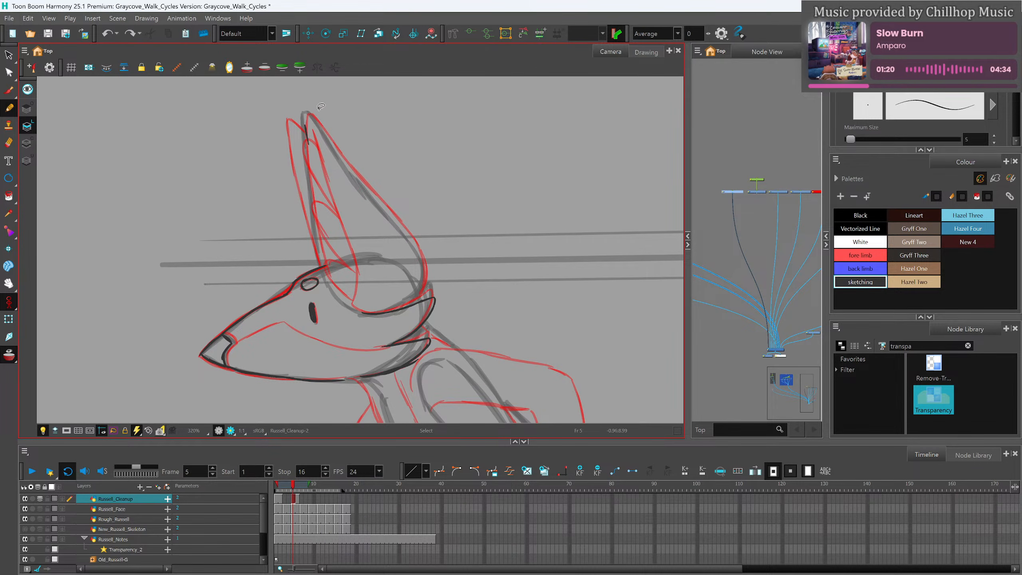
Trace the ear's inner fur tufts and its front and back outlines, and save the scene.
mouse_move(309, 131)
mouse_down()
mouse_move(342, 268)
mouse_move(340, 249)
mouse_move(340, 298)
mouse_move(366, 316)
mouse_up()
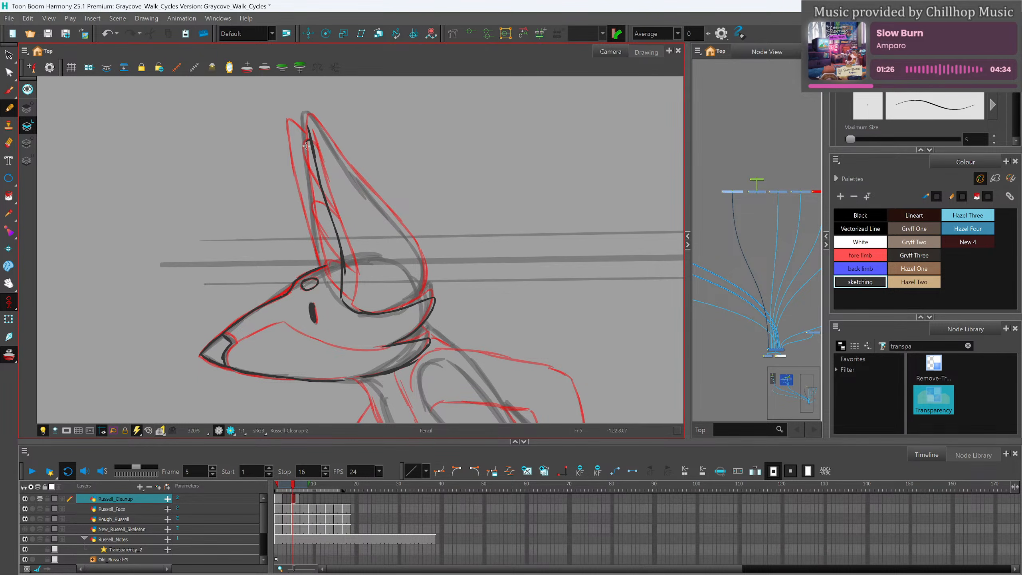
mouse_move(309, 140)
mouse_down()
mouse_move(301, 148)
mouse_move(327, 203)
mouse_move(311, 207)
mouse_move(341, 264)
mouse_move(326, 268)
mouse_move(343, 282)
mouse_up()
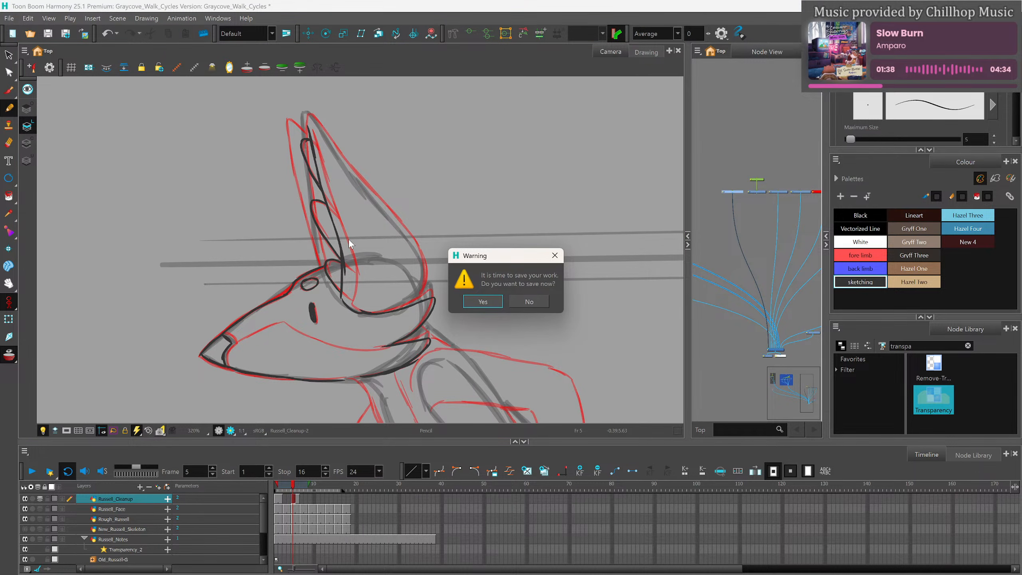
click(481, 301)
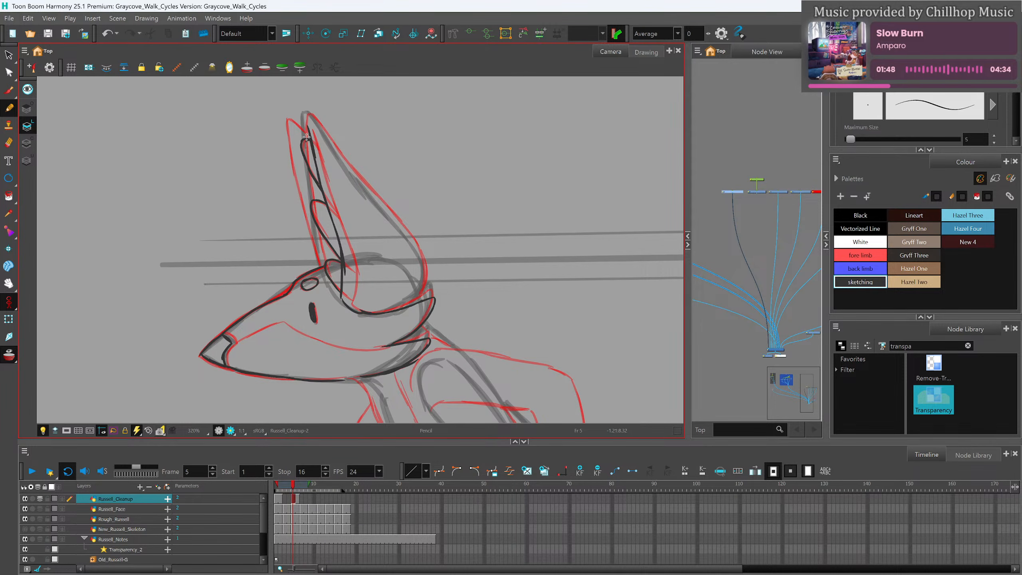
mouse_move(305, 139)
mouse_down()
mouse_move(303, 120)
mouse_move(321, 127)
mouse_move(420, 258)
mouse_move(420, 296)
mouse_move(398, 308)
mouse_up()
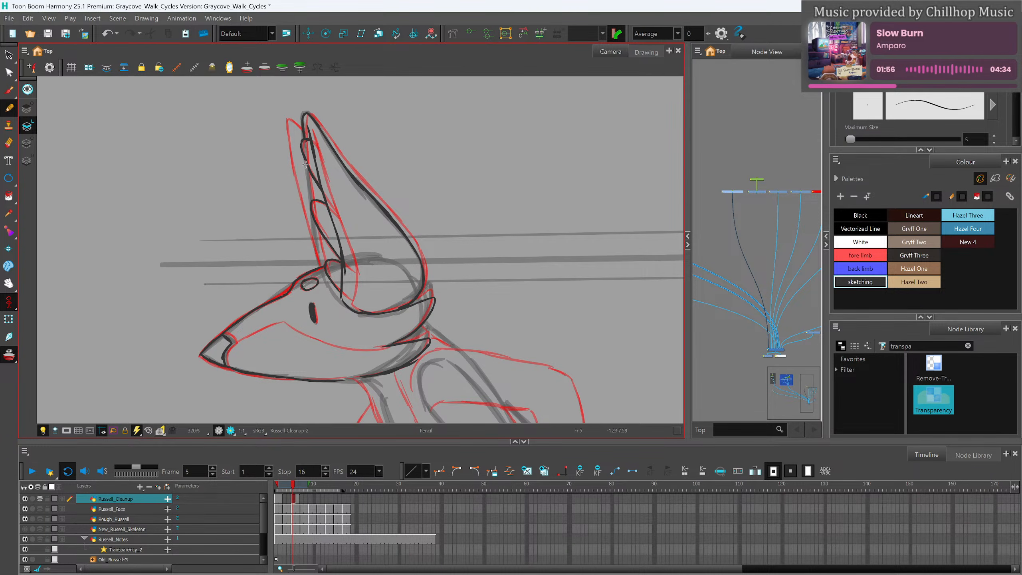
drag(307, 166, 327, 278)
Trace the front of the neck and chest from the jaw down to the forearm.
key(space)
mouse_move(474, 314)
mouse_down()
mouse_move(447, 208)
mouse_move(476, 178)
mouse_move(466, 168)
mouse_up()
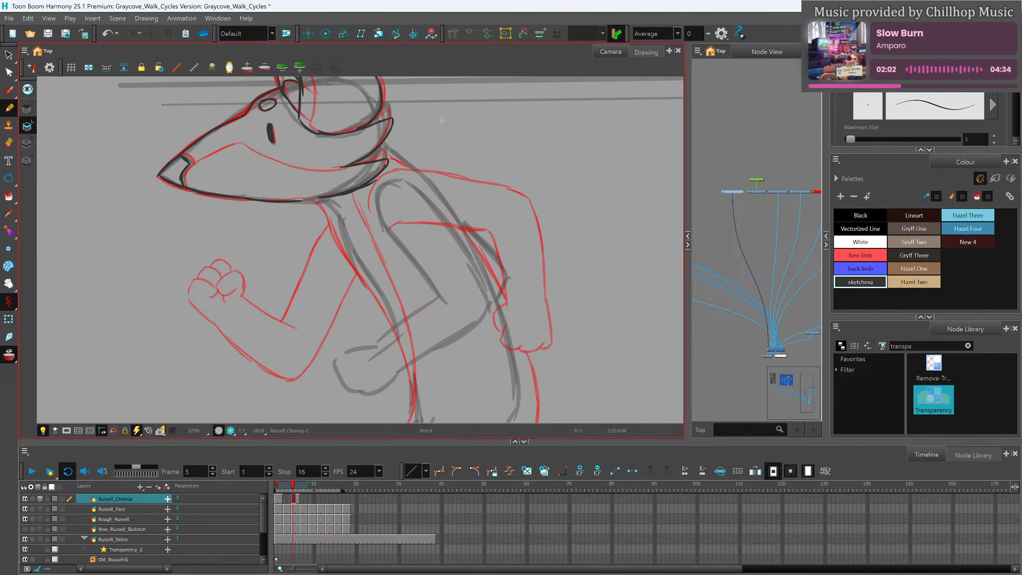
key(space)
drag(406, 196, 406, 164)
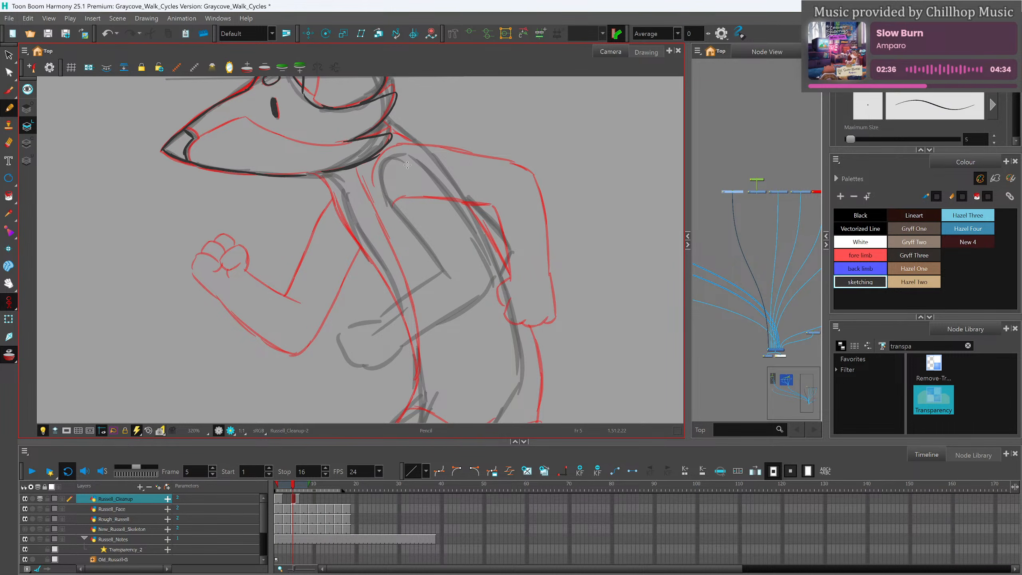
mouse_move(315, 174)
mouse_down()
mouse_move(337, 180)
mouse_move(397, 303)
mouse_up()
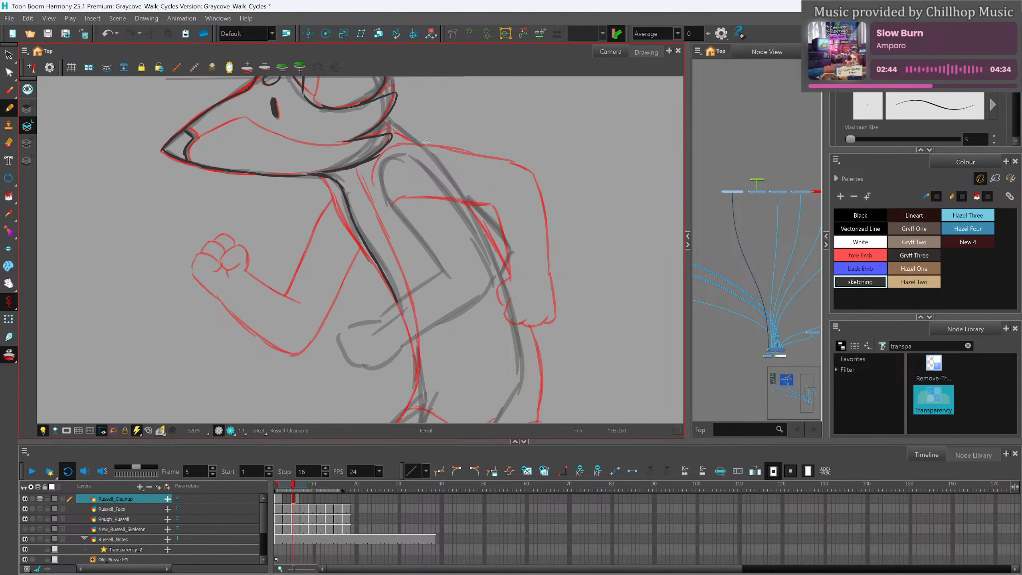
Trace the bent near arm from the shoulder around the forearm, fist and elbow.
mouse_move(404, 154)
mouse_down()
mouse_move(382, 180)
mouse_move(441, 273)
mouse_up()
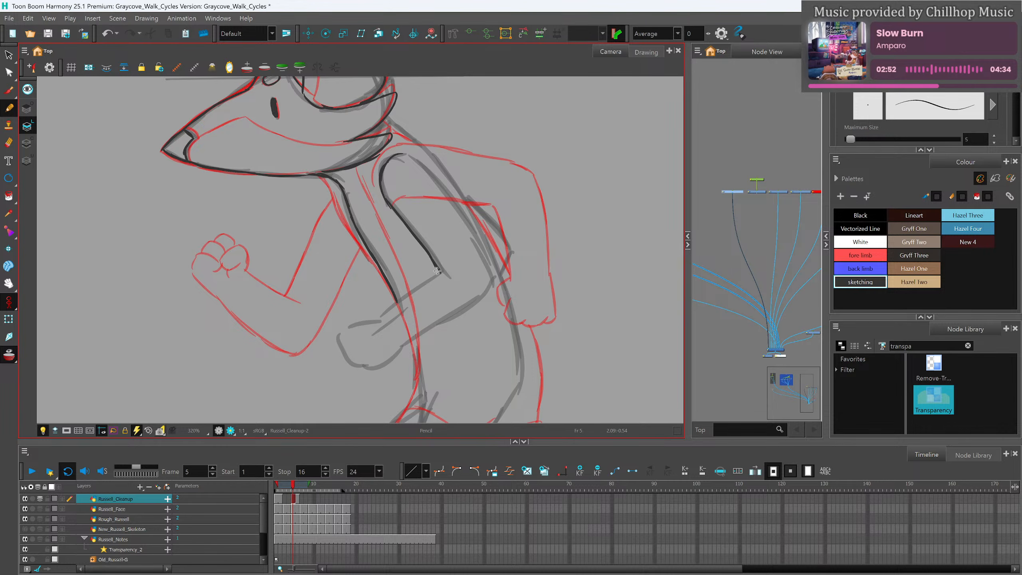
drag(438, 269, 379, 316)
key(ctrl+z)
drag(374, 318, 442, 272)
mouse_move(380, 311)
mouse_down()
mouse_move(339, 340)
mouse_move(353, 363)
mouse_move(376, 368)
mouse_move(391, 356)
mouse_move(386, 364)
mouse_move(500, 285)
mouse_up()
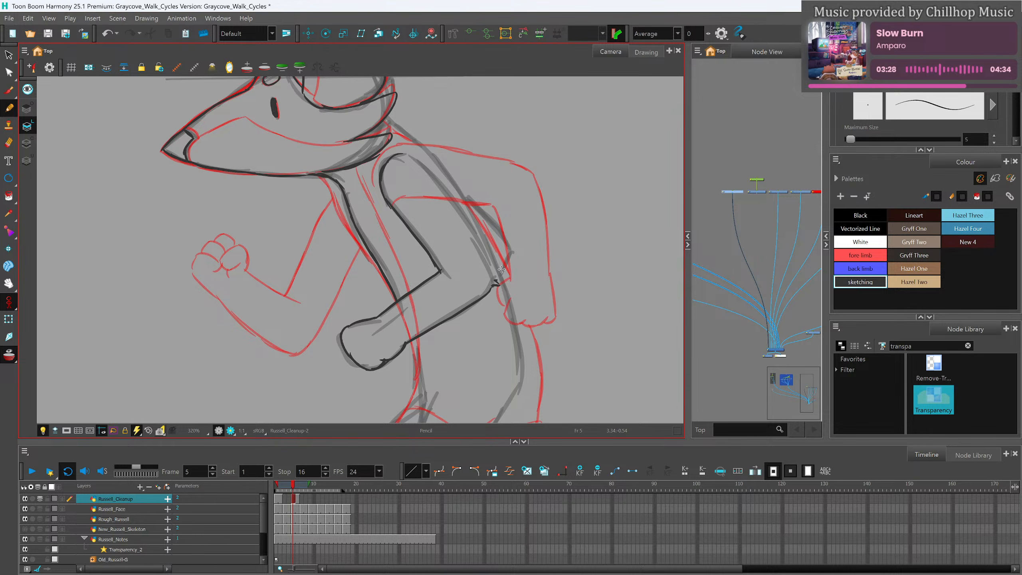
mouse_move(416, 159)
mouse_down()
mouse_move(476, 235)
mouse_move(469, 223)
mouse_move(496, 284)
mouse_up()
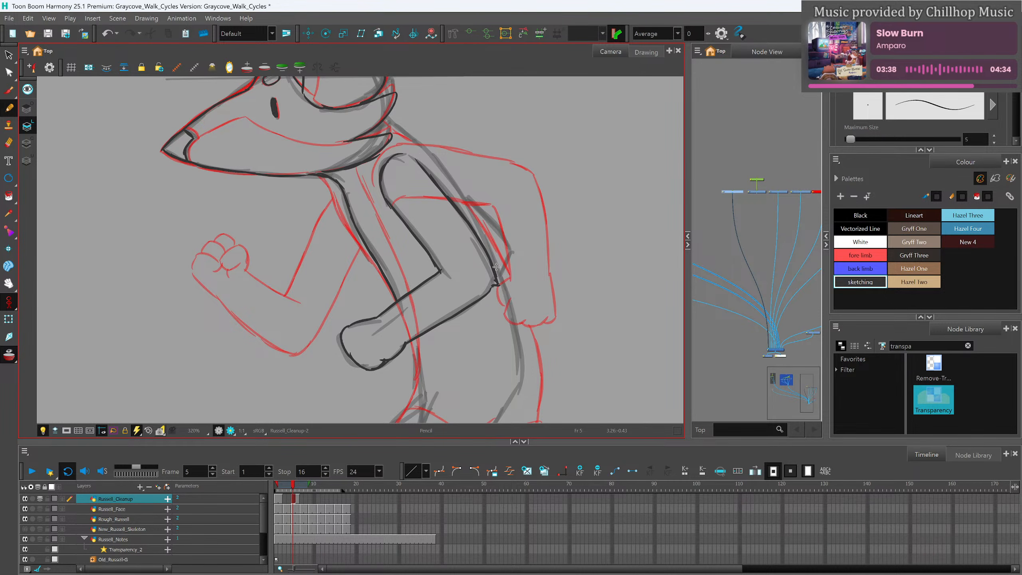
Trace the back from neck to hip, and add the inner chest line and the belly line below the forearm.
mouse_move(385, 116)
mouse_down()
mouse_move(463, 197)
mouse_move(440, 165)
mouse_move(478, 224)
mouse_move(459, 191)
mouse_move(515, 326)
mouse_move(508, 299)
mouse_move(522, 372)
mouse_up()
drag(518, 337, 512, 366)
scroll(472, 284, down, 2)
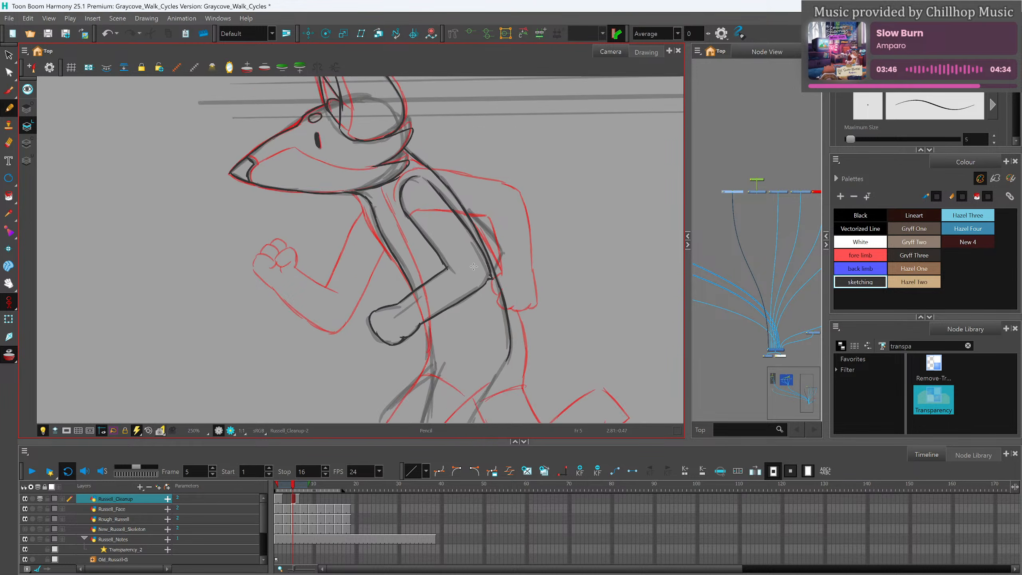
drag(551, 369, 485, 249)
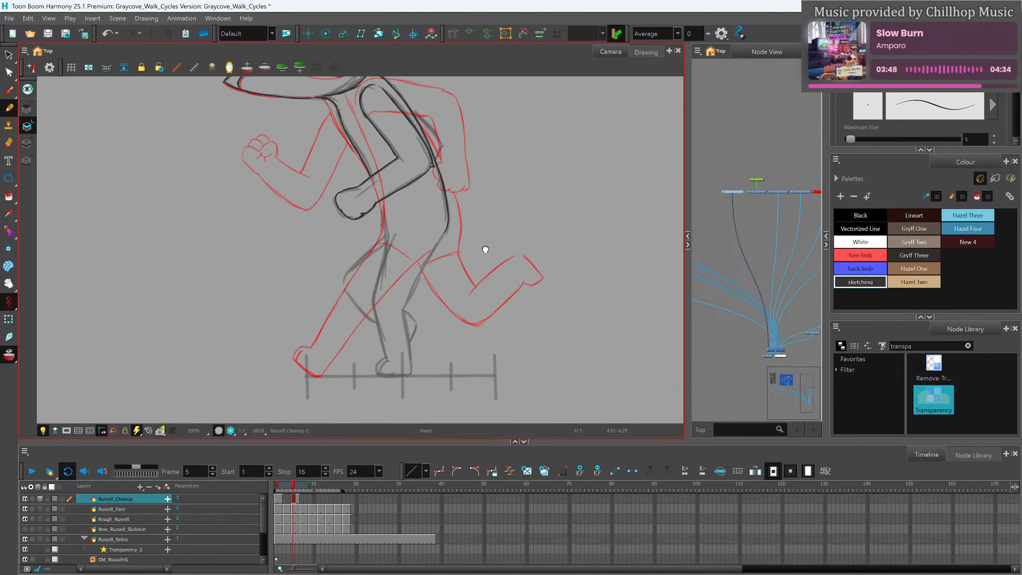
scroll(407, 276, up, 1)
scroll(413, 292, down, 3)
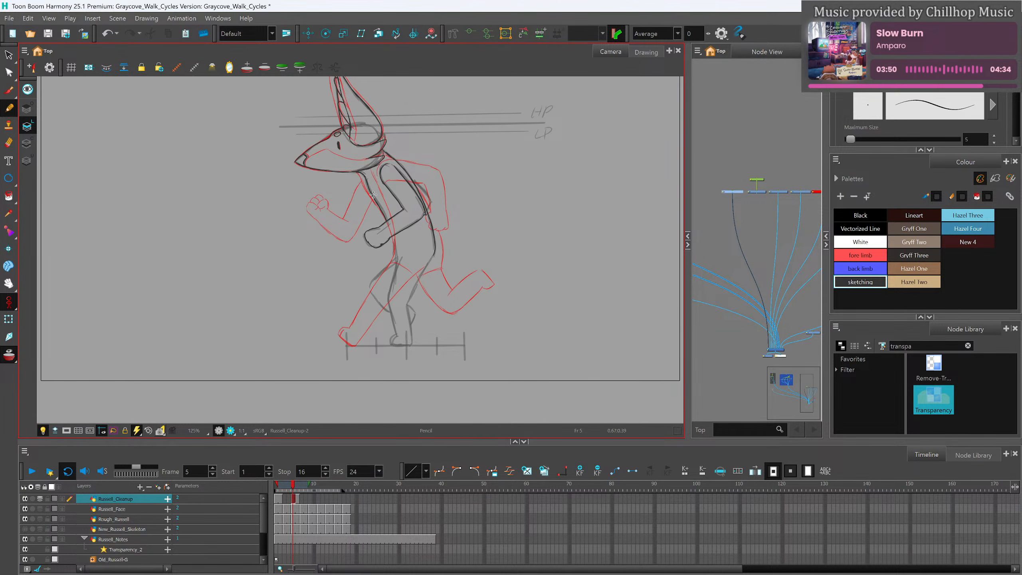
scroll(373, 176, up, 4)
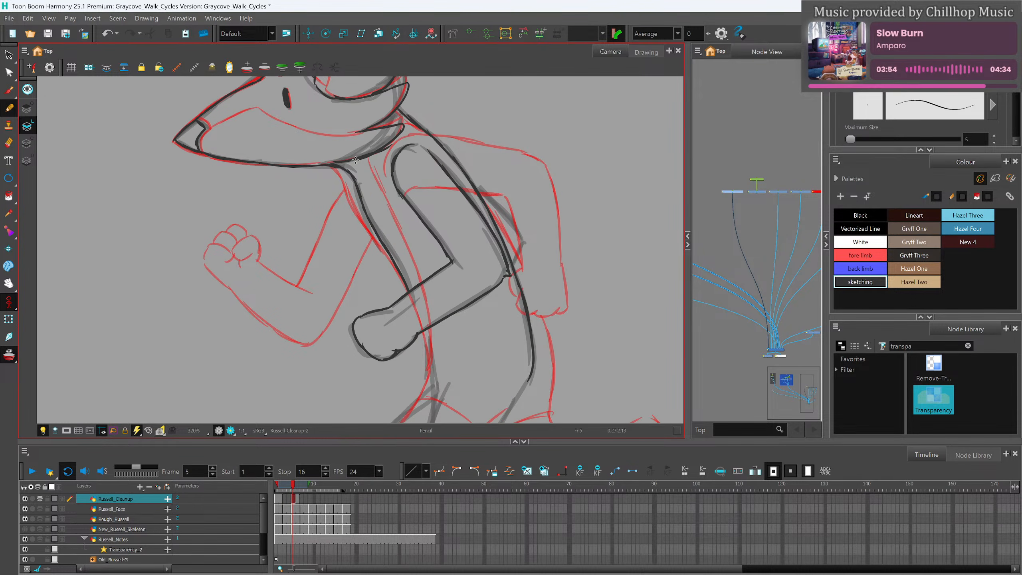
mouse_move(357, 160)
mouse_down()
mouse_move(417, 279)
mouse_move(432, 383)
mouse_up()
drag(430, 328, 433, 379)
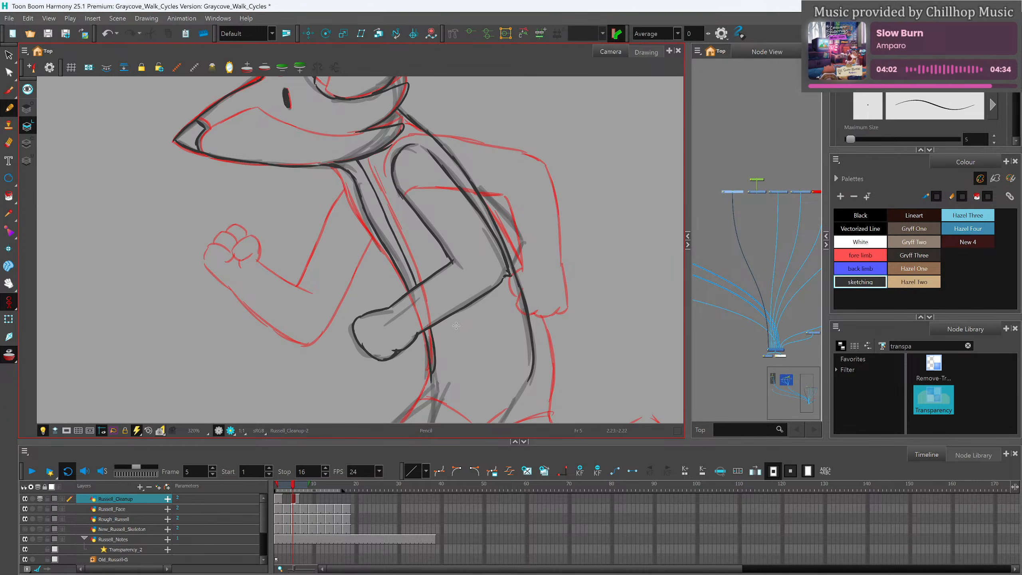
Trace the mouth line along the snout from the nose to the cheek.
mouse_move(266, 251)
mouse_down()
mouse_move(310, 320)
mouse_move(331, 331)
mouse_up()
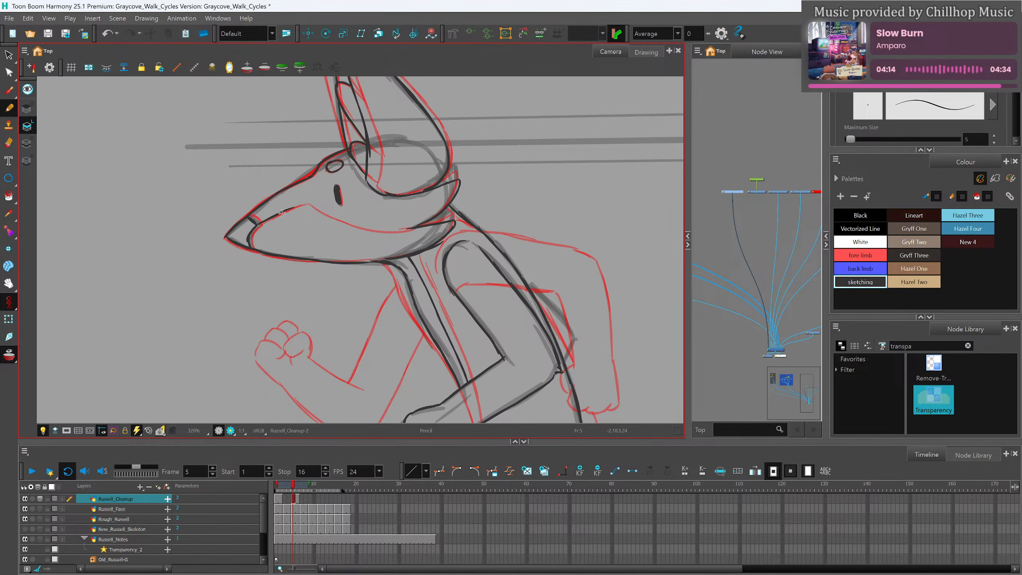
key(alt+s)
key(ctrl+z)
mouse_move(257, 225)
mouse_down()
mouse_move(305, 205)
mouse_move(346, 226)
mouse_move(335, 222)
mouse_move(420, 225)
mouse_up()
key(ctrl+z)
key(ctrl+z)
Trace the standing leg's front edge from hip to ankle and its rear edge from hip to knee.
drag(502, 342, 456, 274)
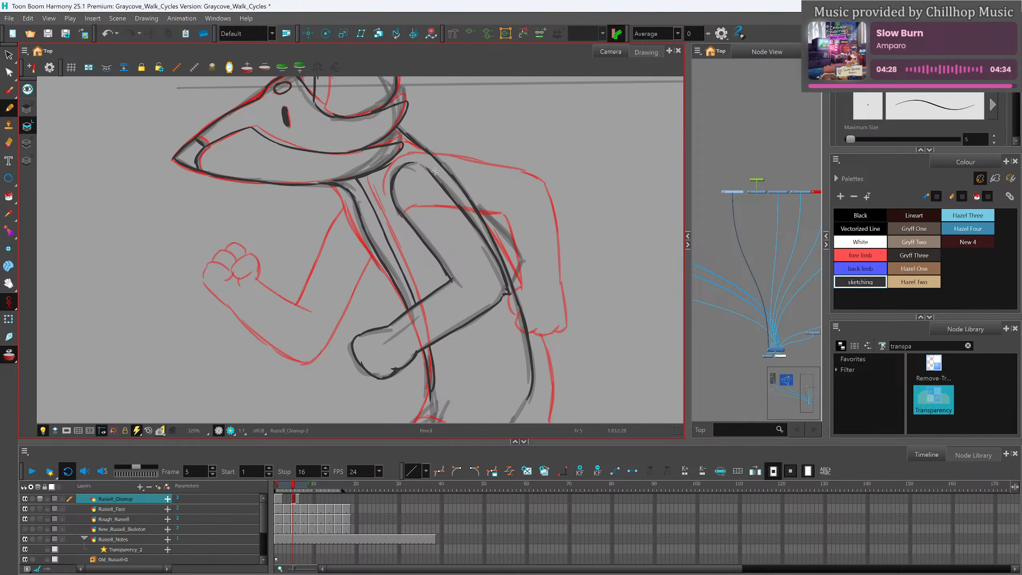
scroll(436, 172, down, 1)
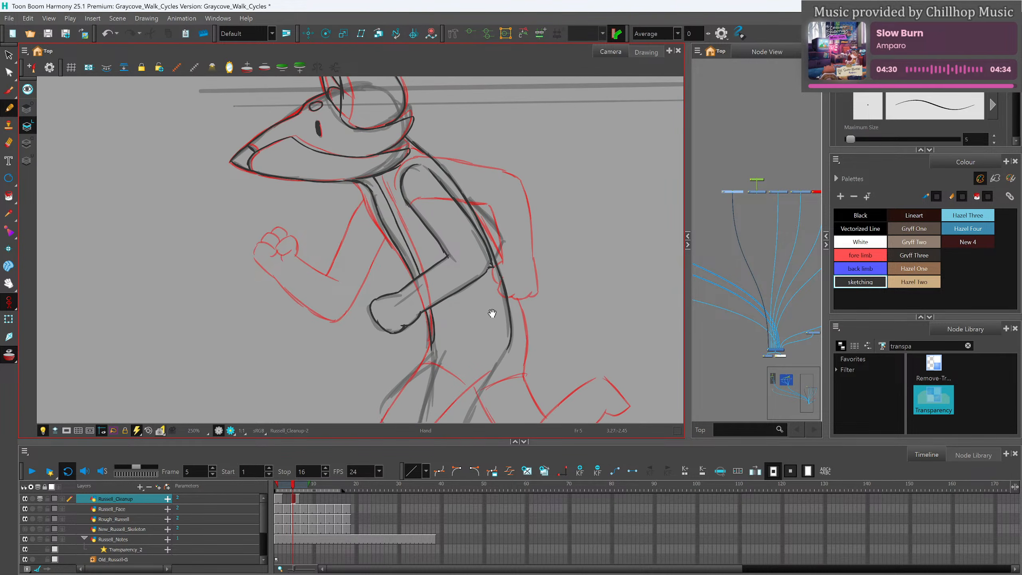
drag(493, 315, 459, 308)
drag(438, 194, 472, 238)
drag(468, 357, 460, 197)
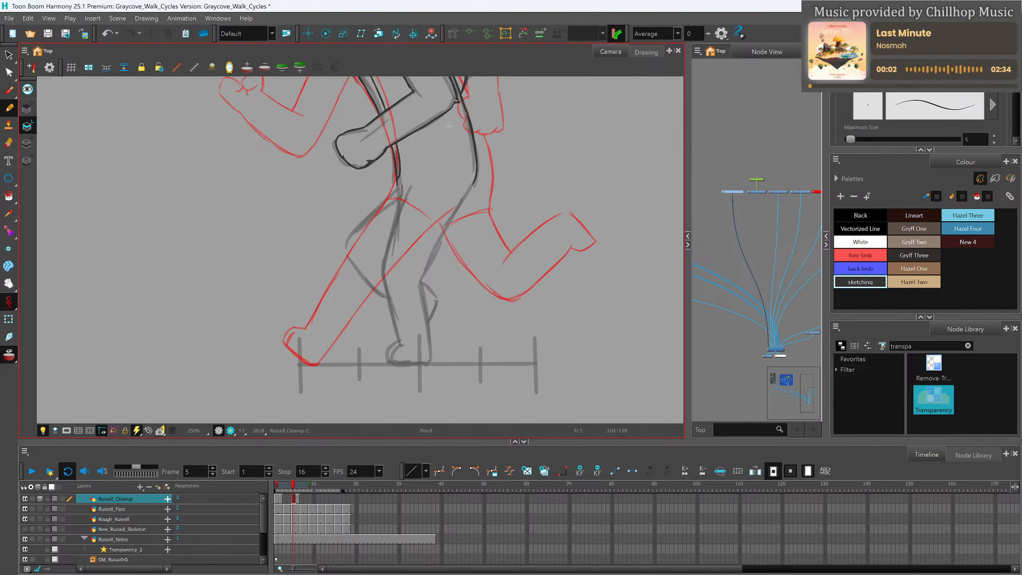
mouse_move(404, 184)
mouse_down()
mouse_move(386, 289)
mouse_move(384, 277)
mouse_move(400, 342)
mouse_up()
drag(478, 174, 421, 282)
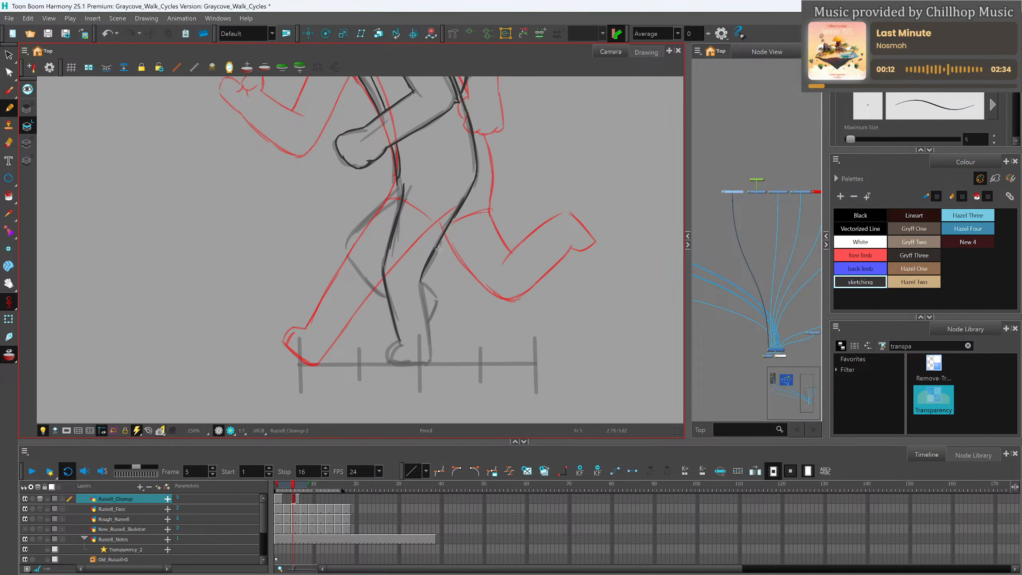
Shift the lower part of the standing leg's traced front line slightly forward at the shin.
click(8, 55)
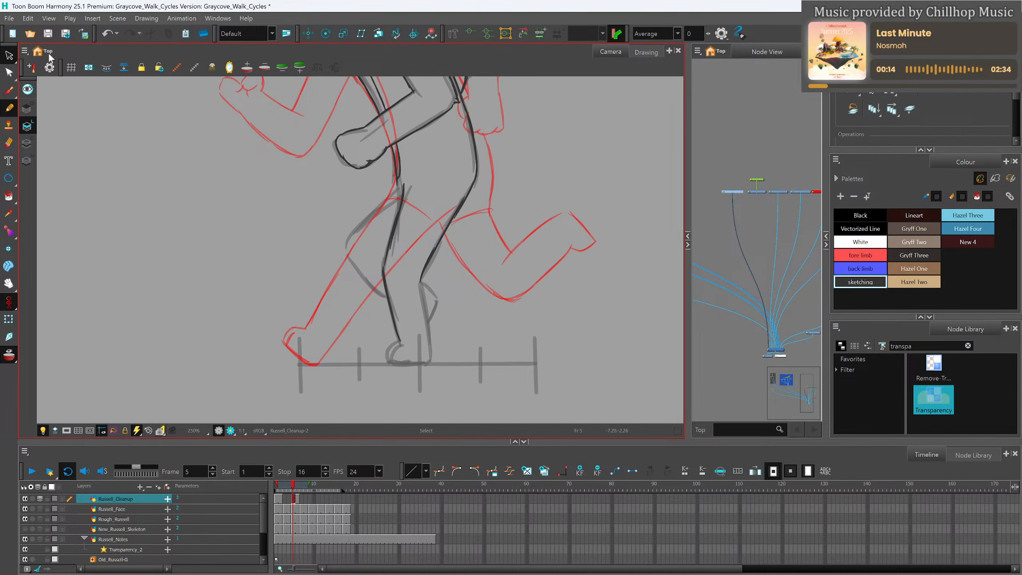
click(391, 303)
drag(391, 304, 387, 305)
click(421, 230)
Trace the standing foot and its toes, and the rear edge of the lower leg down to the heel.
click(8, 108)
mouse_move(392, 342)
mouse_down()
mouse_move(382, 362)
mouse_move(406, 363)
mouse_move(382, 363)
mouse_move(420, 362)
mouse_up()
mouse_move(422, 277)
mouse_down()
mouse_move(420, 354)
mouse_move(422, 276)
mouse_move(387, 307)
mouse_move(388, 362)
mouse_up()
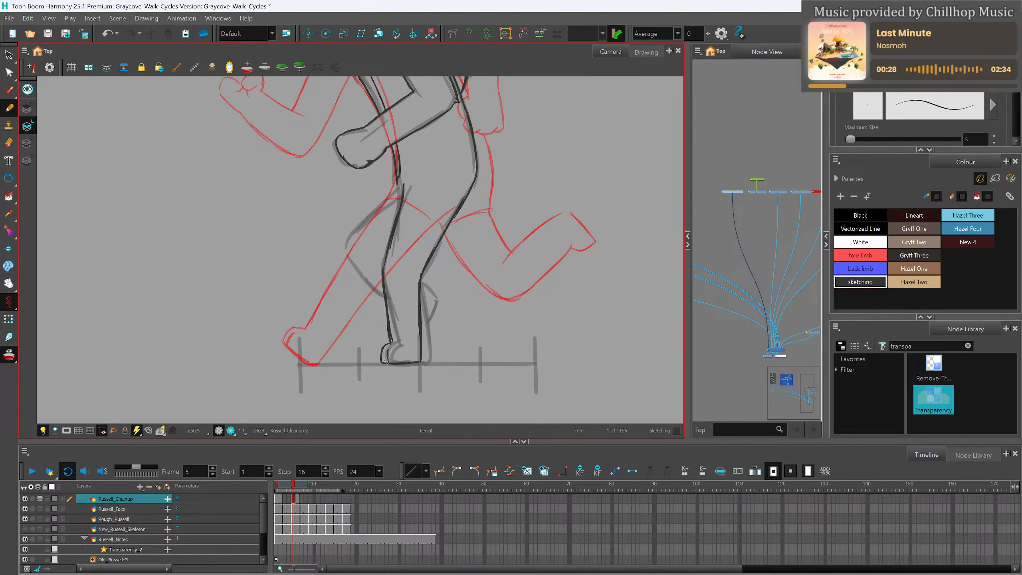
key(space)
drag(456, 303, 429, 378)
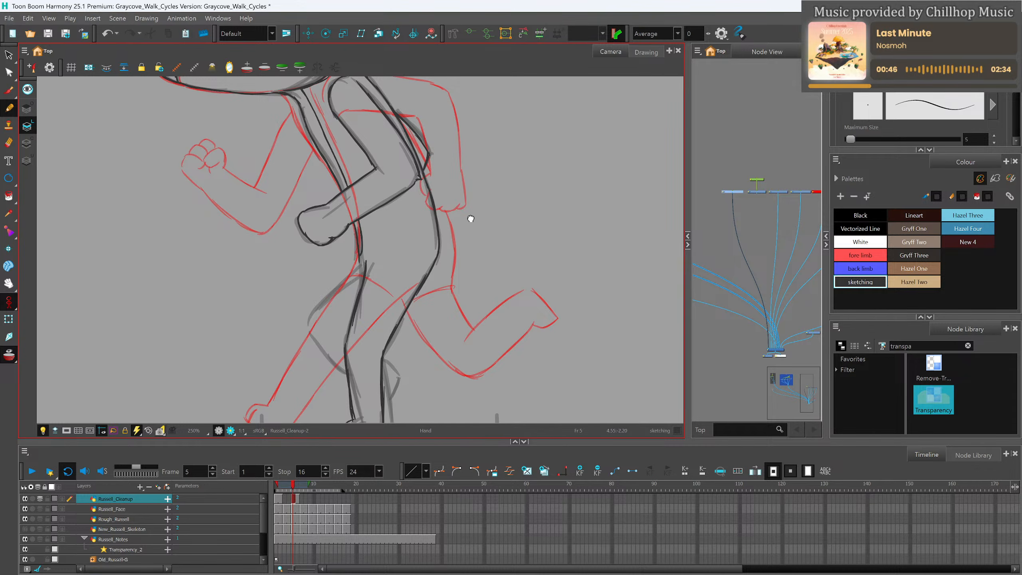
scroll(467, 217, down, 3)
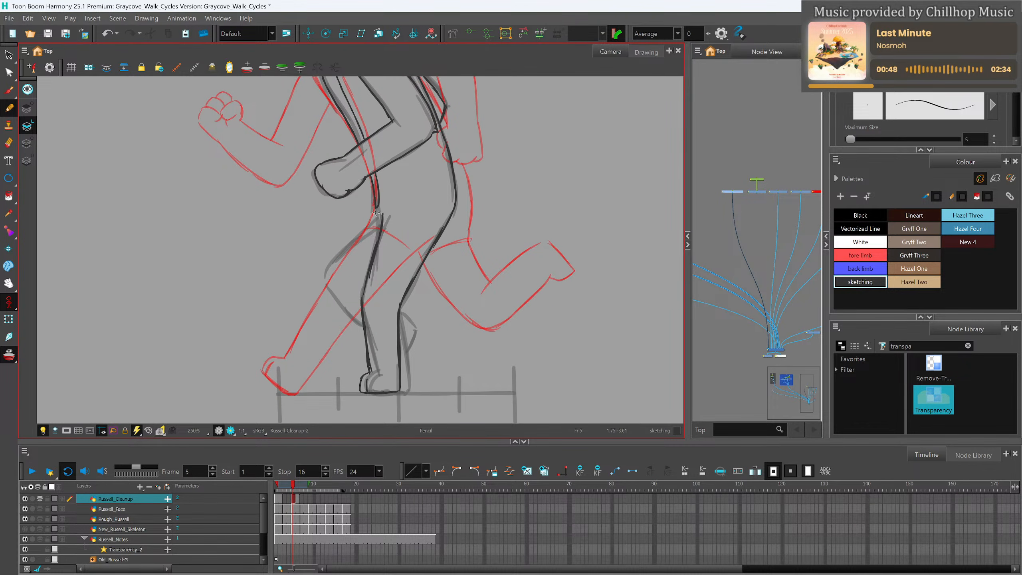
Trace the far leg's bent knee and its foot behind the standing leg, then the curved line across the hips.
mouse_move(376, 208)
mouse_down()
mouse_move(323, 276)
mouse_move(363, 326)
mouse_up()
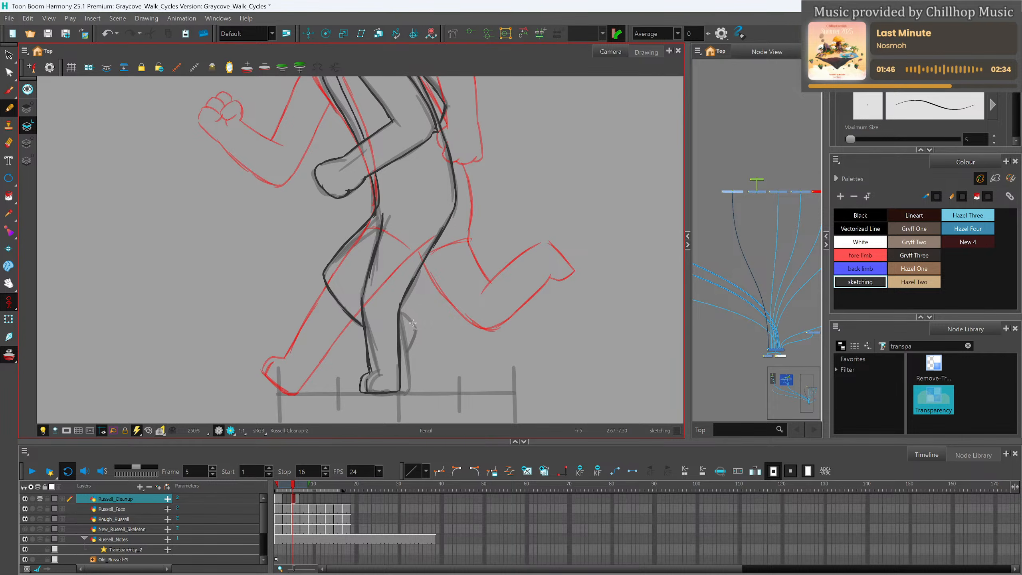
mouse_move(400, 310)
mouse_down()
mouse_move(416, 327)
mouse_move(399, 356)
mouse_up()
drag(365, 278, 375, 261)
drag(381, 225, 434, 242)
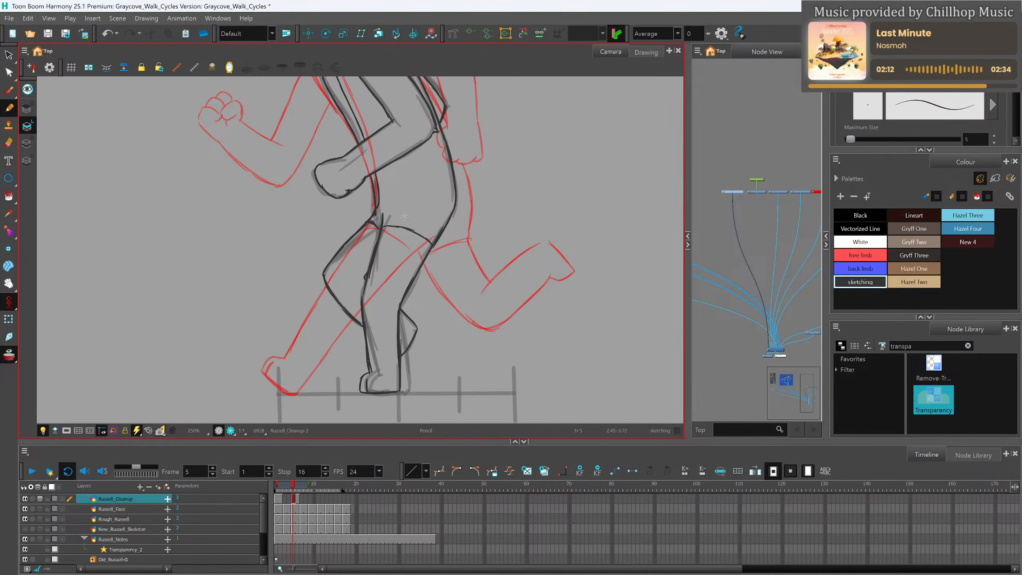
Review the whole traced frame 5 figure and compare it with the cleaned-up frame 2 pose.
scroll(386, 357, down, 4)
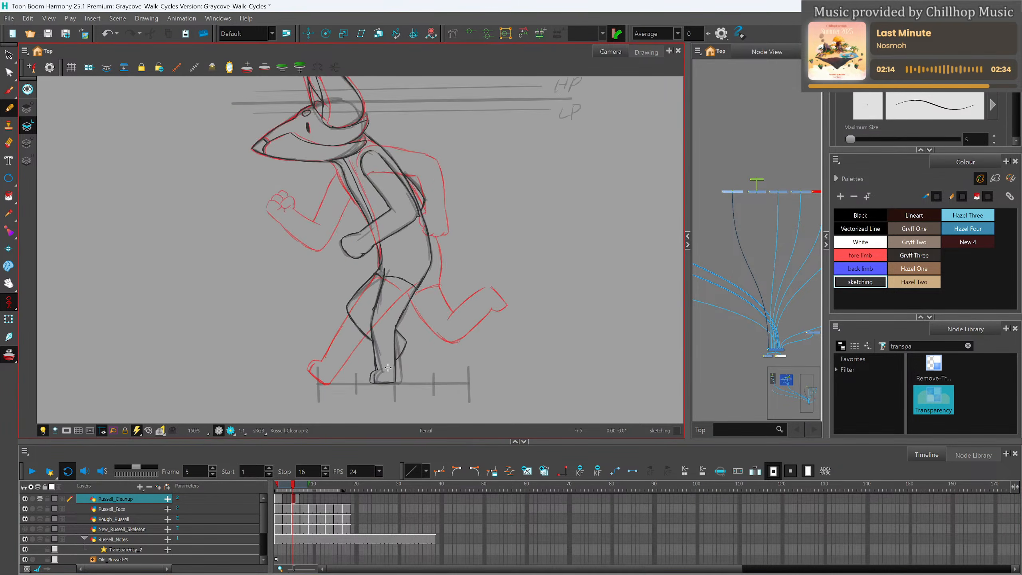
scroll(339, 201, up, 2)
scroll(350, 196, down, 2)
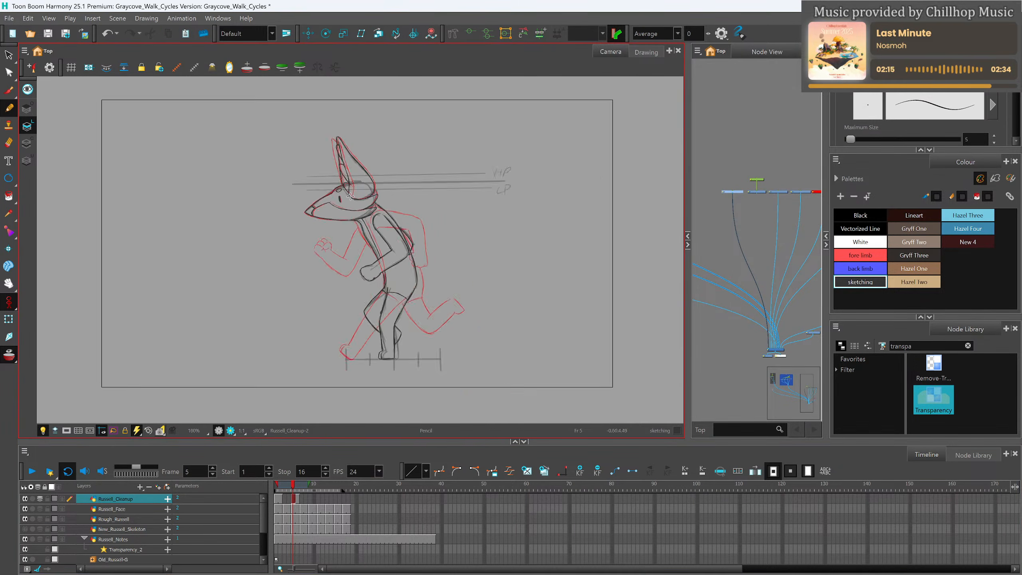
scroll(350, 196, up, 2)
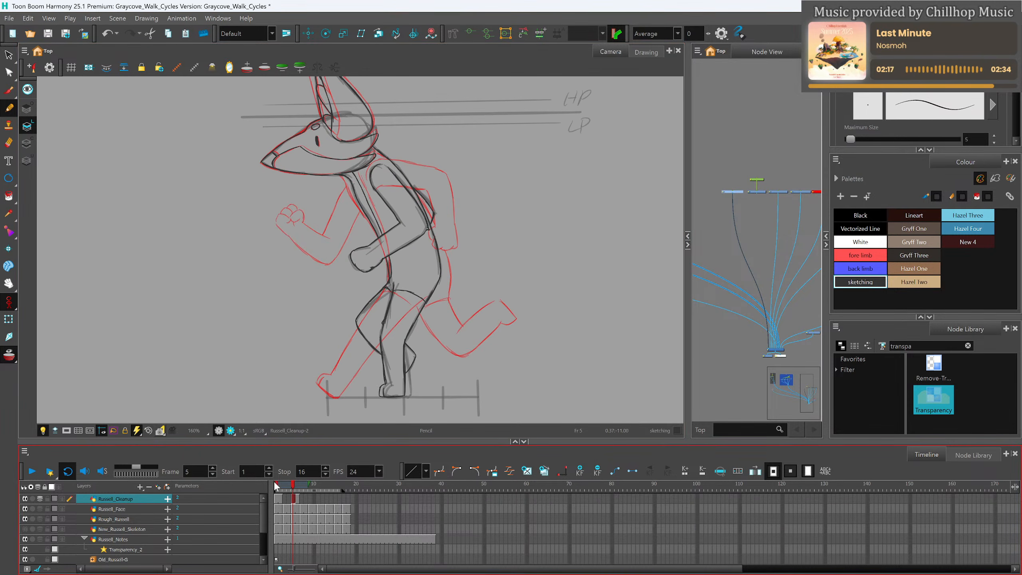
mouse_move(274, 482)
mouse_down()
mouse_move(308, 485)
mouse_move(276, 487)
mouse_move(310, 498)
mouse_move(279, 500)
mouse_up()
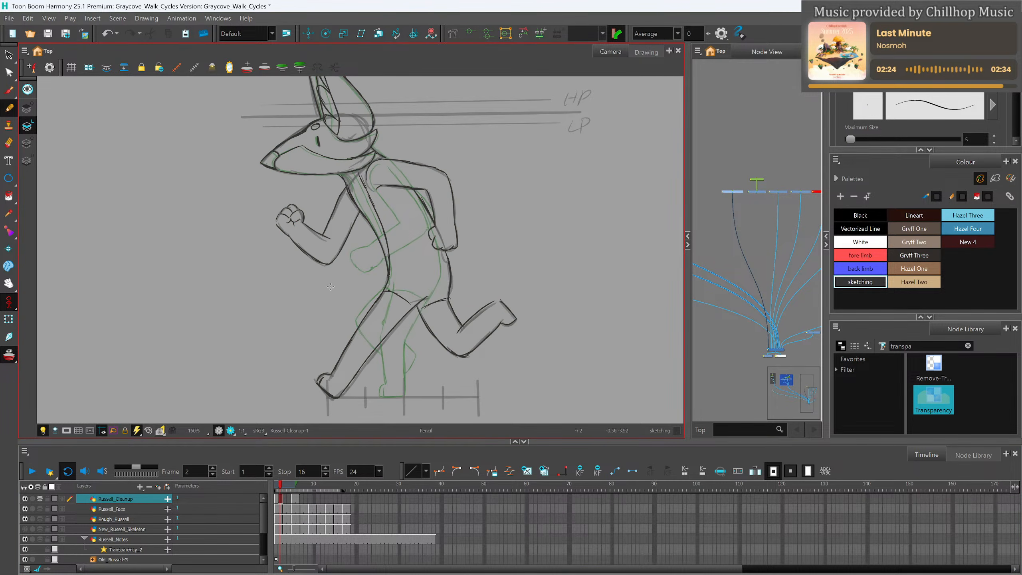
scroll(330, 287, down, 1)
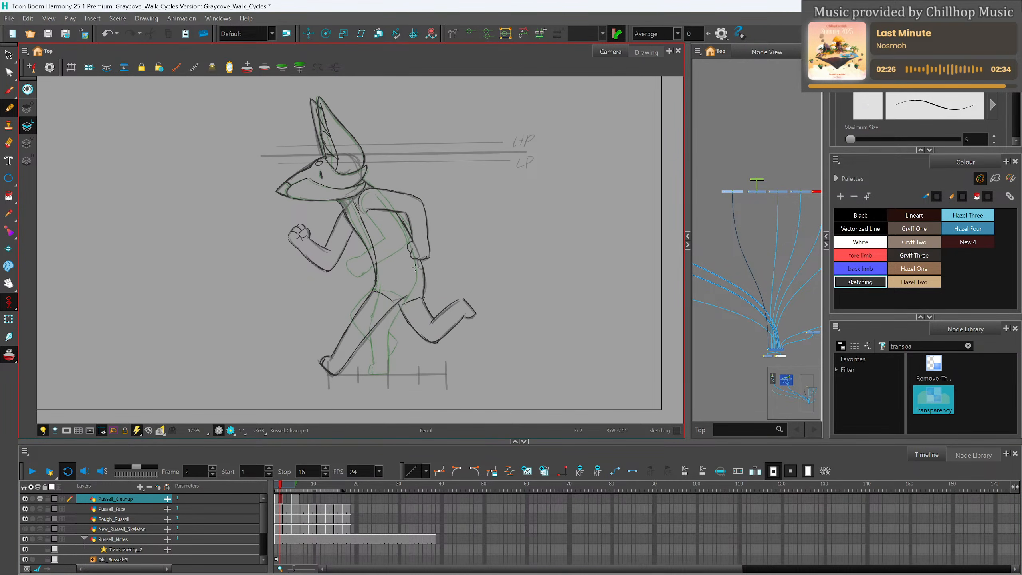
scroll(418, 270, up, 1)
scroll(335, 279, down, 1)
click(8, 55)
mouse_move(318, 95)
mouse_down()
mouse_move(287, 93)
mouse_move(213, 220)
mouse_move(216, 267)
mouse_move(406, 411)
mouse_move(338, 110)
mouse_up()
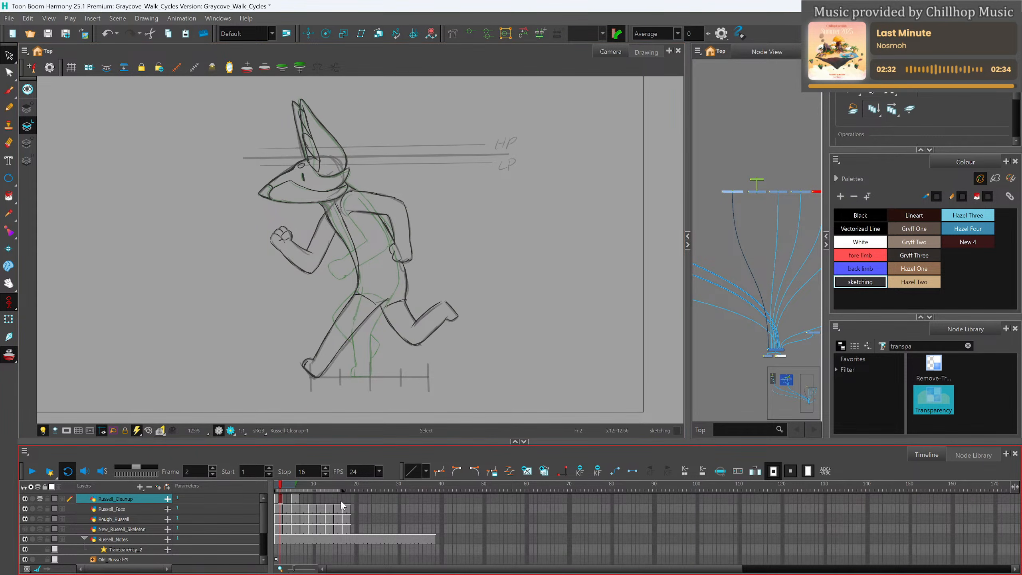
Add an empty drawing on the Russell_Cleanup layer at frame 9 and hold it through frame 10.
drag(280, 486, 310, 487)
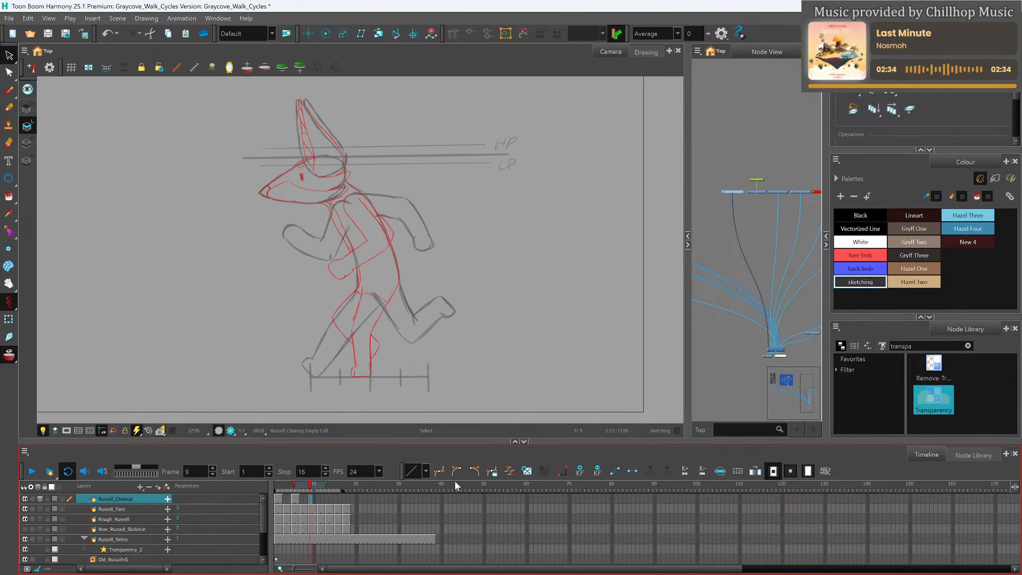
click(532, 467)
key(period)
key(F5)
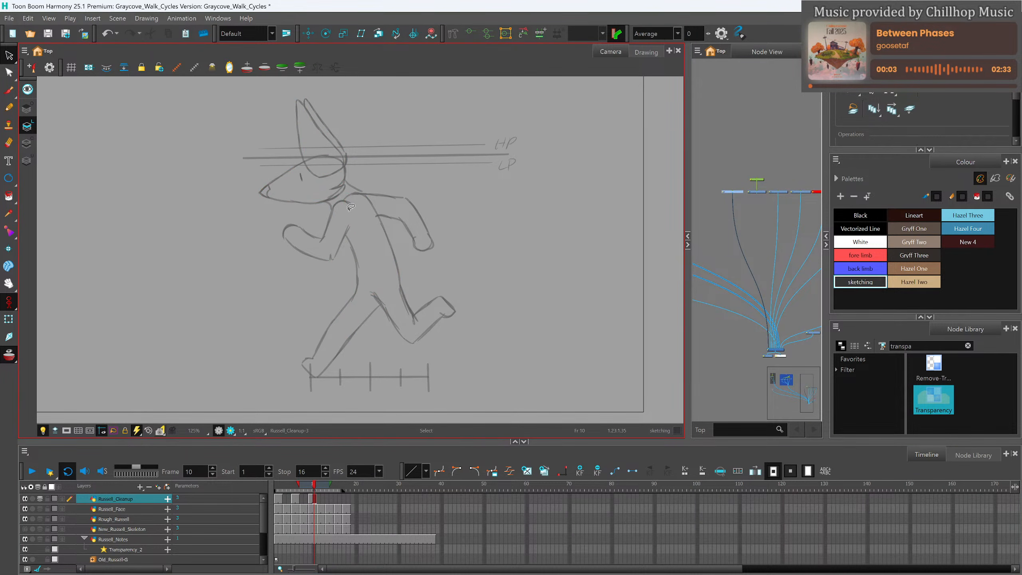
Show the frame 5 drawing as onion skin and trace the snout's top edge, the nose and the small brow oval.
scroll(338, 199, up, 3)
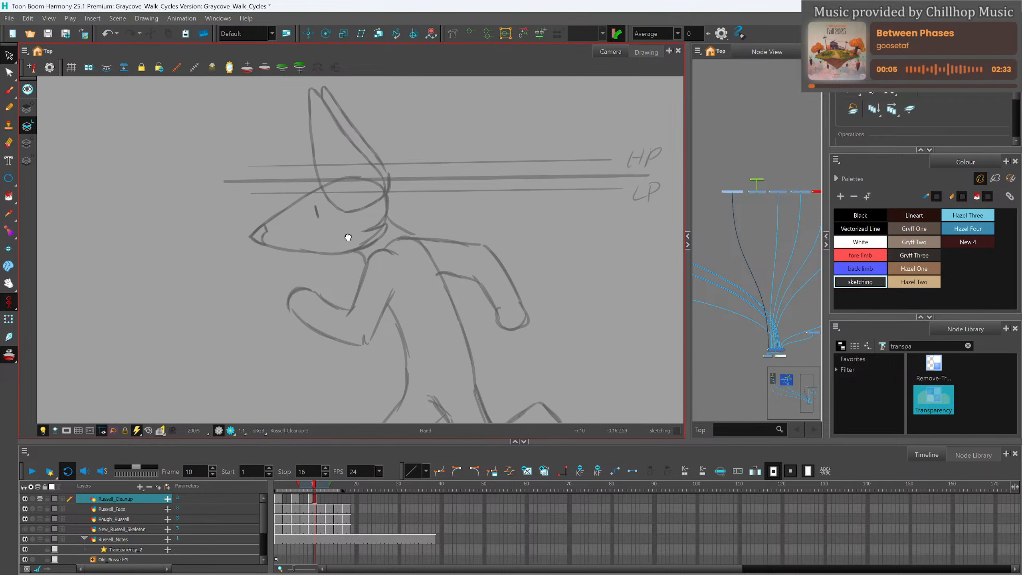
scroll(343, 181, up, 3)
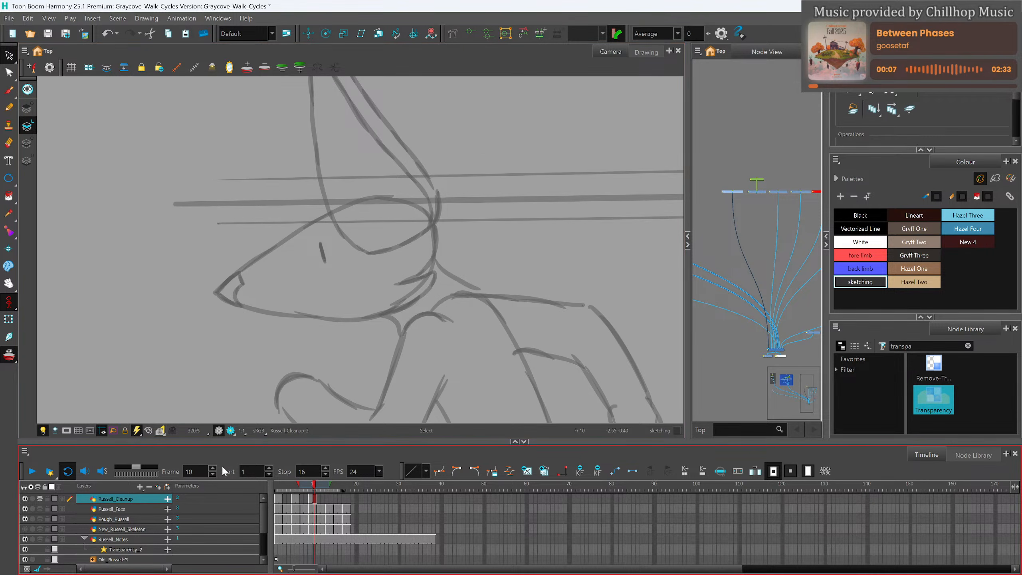
drag(298, 485, 293, 485)
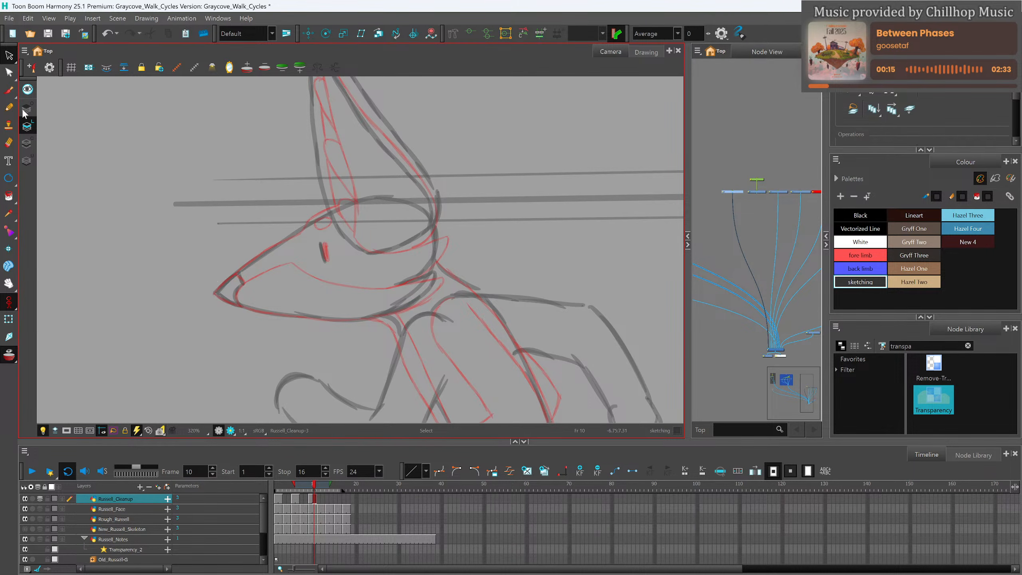
click(8, 107)
mouse_move(214, 293)
mouse_down()
mouse_move(343, 202)
mouse_move(324, 230)
mouse_move(334, 226)
mouse_move(317, 221)
mouse_up()
mouse_move(216, 292)
mouse_down()
mouse_move(241, 306)
mouse_move(243, 274)
mouse_move(244, 284)
mouse_up()
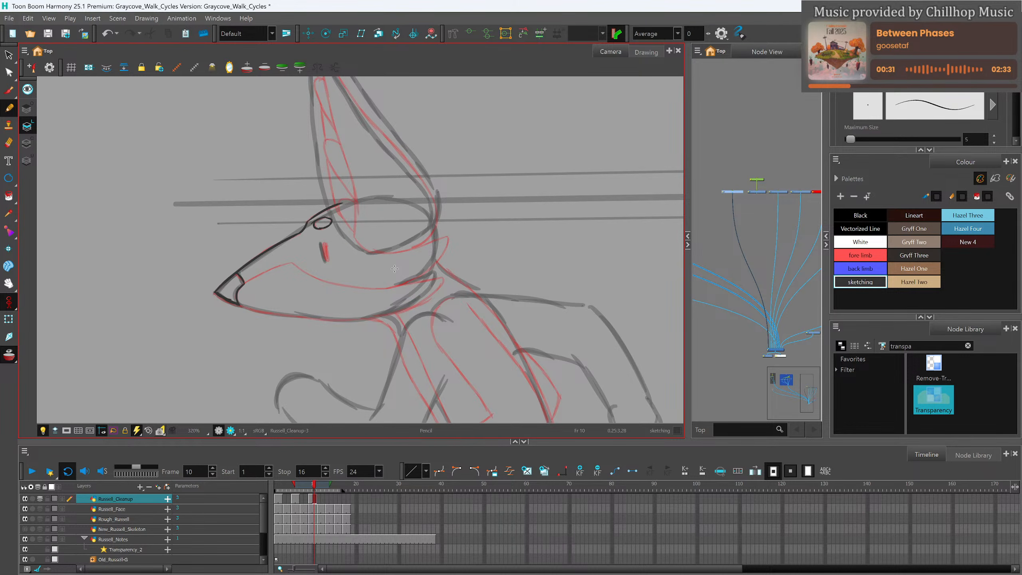
drag(372, 252, 414, 248)
click(310, 494)
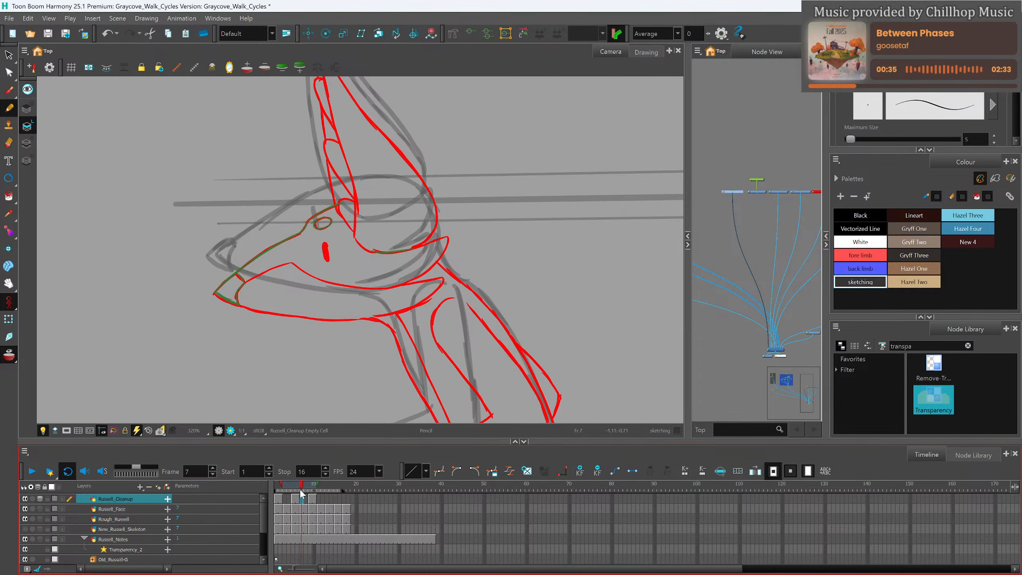
click(314, 495)
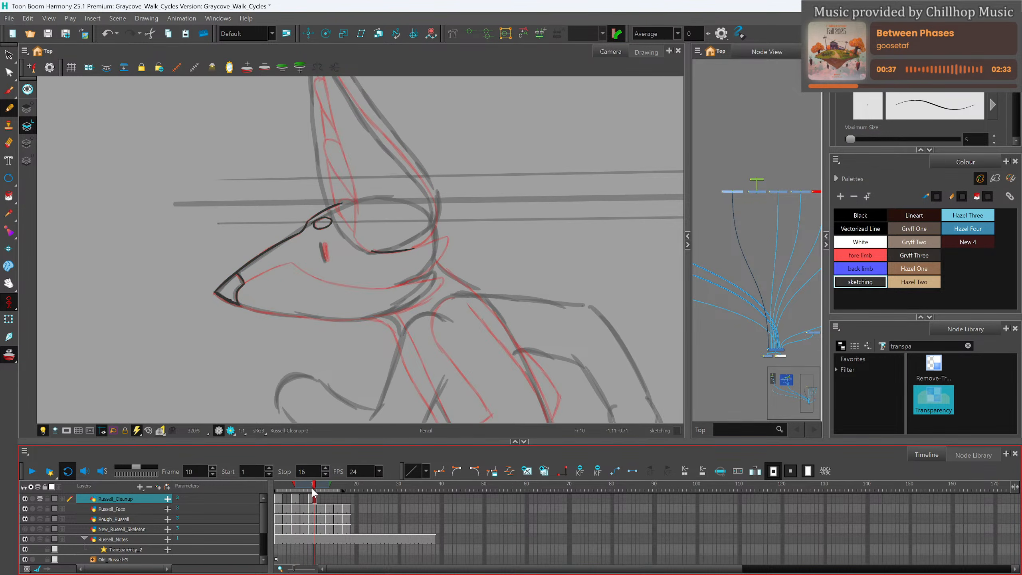
click(304, 489)
mouse_move(300, 488)
mouse_down()
mouse_move(278, 489)
mouse_move(300, 491)
mouse_move(281, 492)
mouse_move(293, 495)
mouse_up()
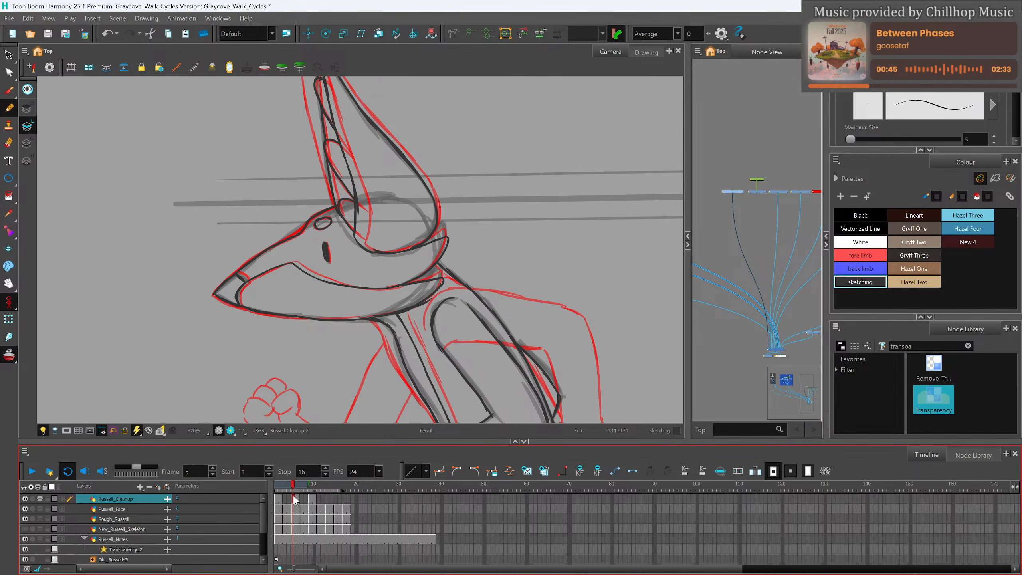
click(300, 495)
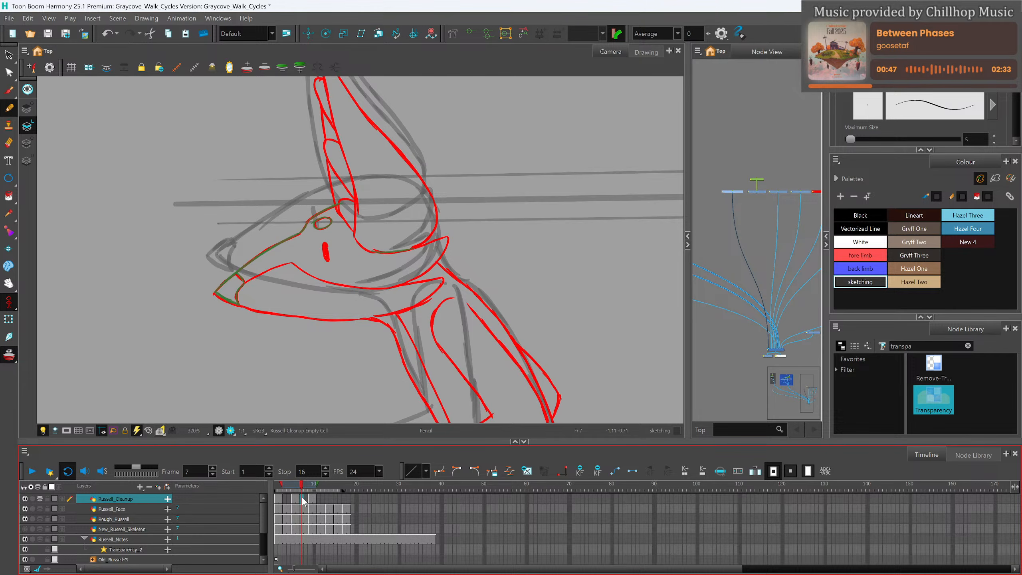
drag(302, 497, 310, 499)
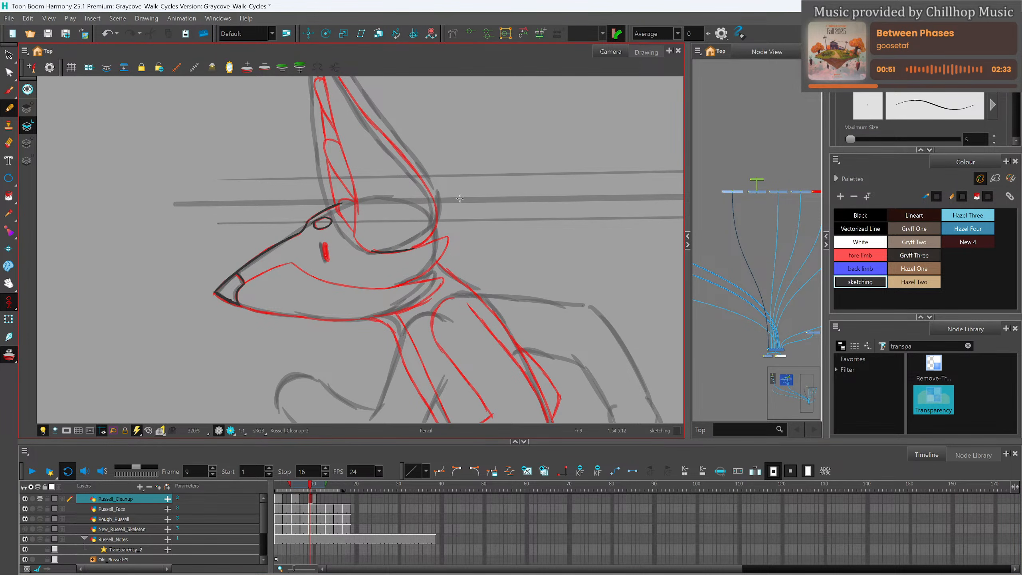
key(alt+e)
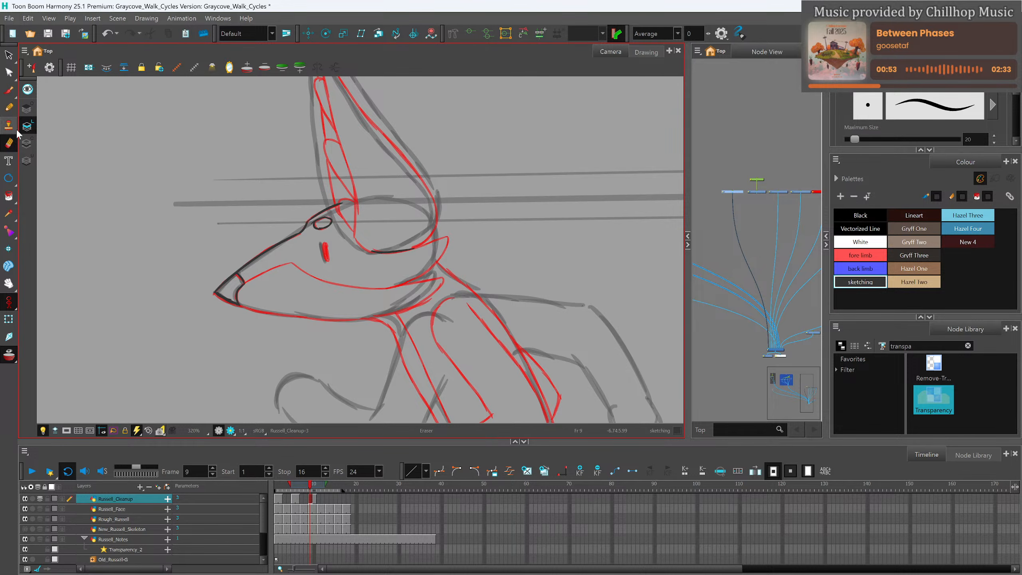
drag(372, 251, 425, 242)
Trace the ear's base curve, the back of the cheek and the lower jaw, and fill in the eye.
click(14, 104)
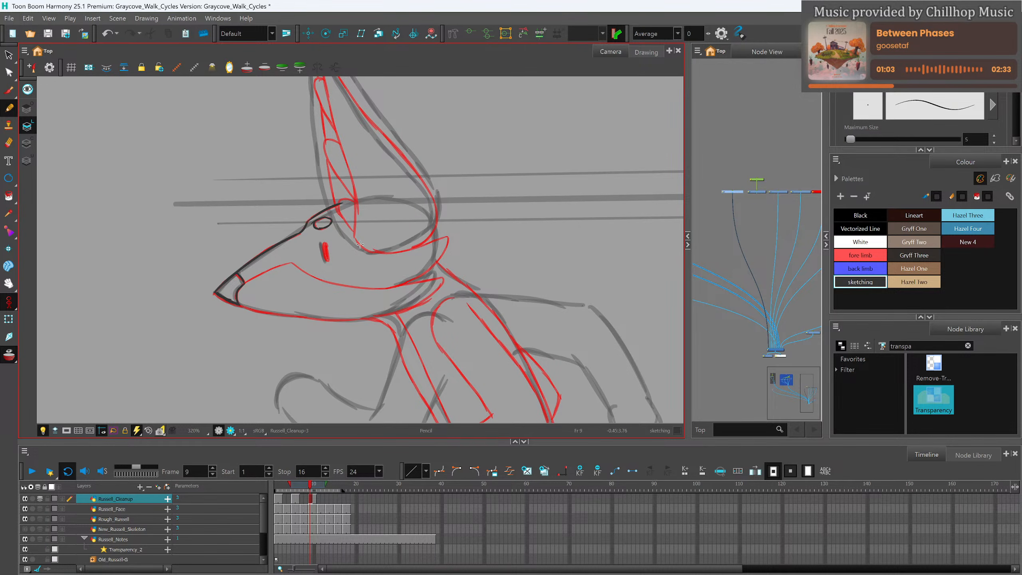
mouse_move(420, 235)
mouse_down()
mouse_move(382, 248)
mouse_move(438, 227)
mouse_move(421, 270)
mouse_move(392, 285)
mouse_move(434, 271)
mouse_move(422, 298)
mouse_move(429, 287)
mouse_move(382, 315)
mouse_up()
key(ctrl+z)
mouse_move(241, 304)
mouse_down()
mouse_move(344, 320)
mouse_move(390, 317)
mouse_up()
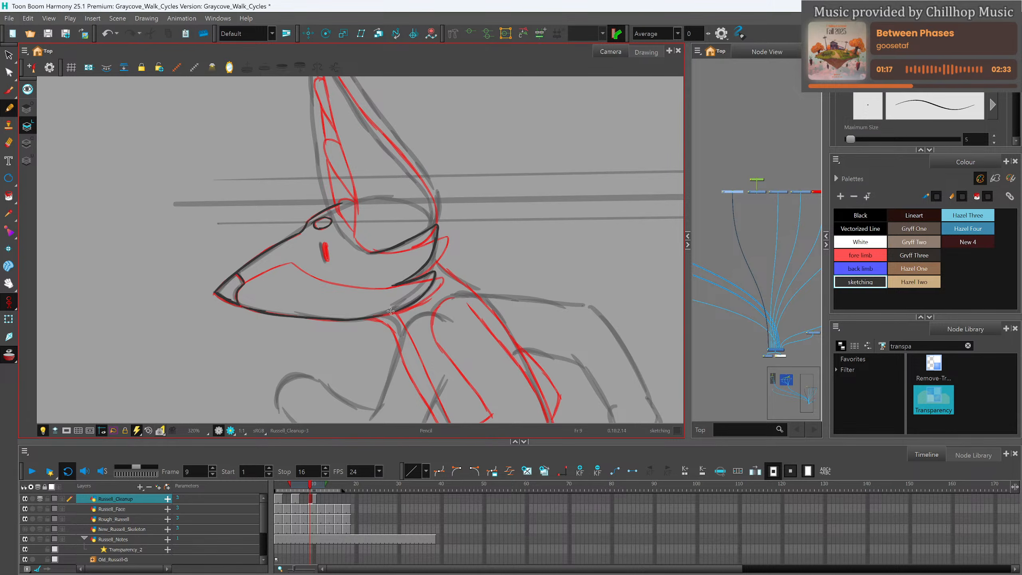
mouse_move(323, 245)
mouse_down()
mouse_move(323, 259)
mouse_move(323, 248)
mouse_up()
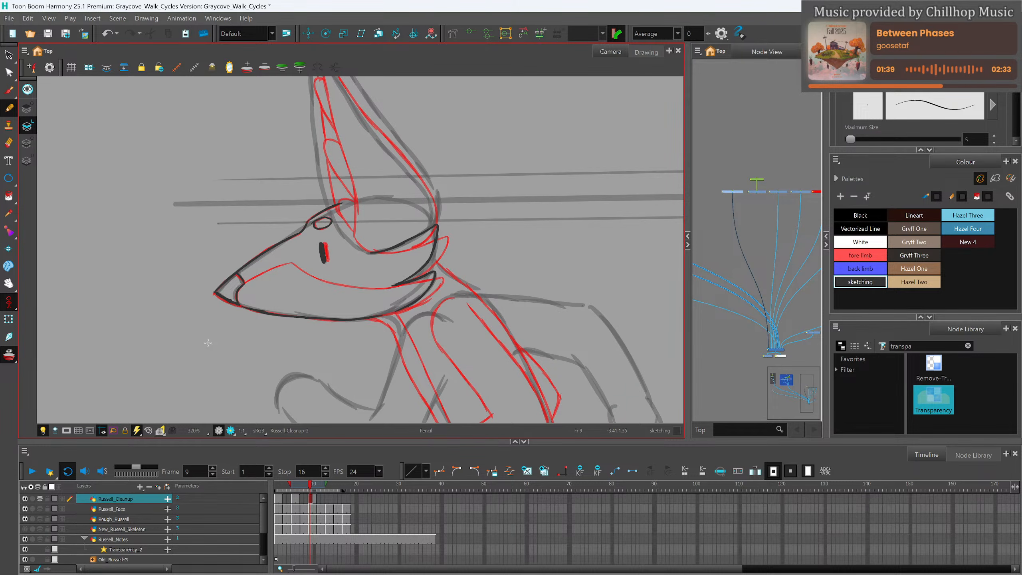
Trace the frame 9 mouth line from the nose up along the snout and back to the cheek.
drag(248, 282, 272, 271)
key(ctrl+z)
mouse_move(244, 283)
mouse_down()
mouse_move(291, 263)
mouse_move(321, 278)
mouse_move(394, 287)
mouse_up()
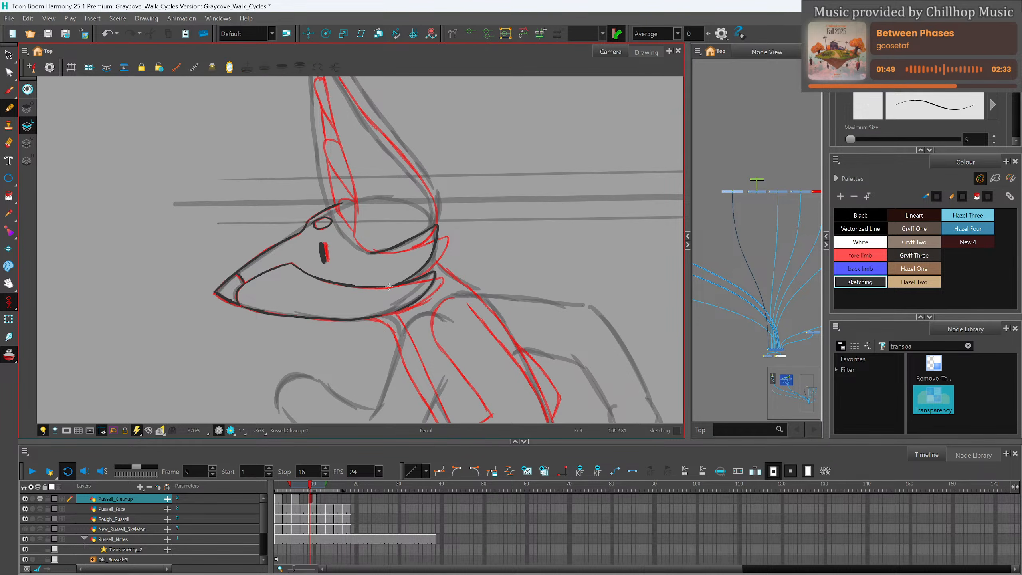
Trace the near ear's front edge from its tip down to the head.
scroll(410, 218, up, 5)
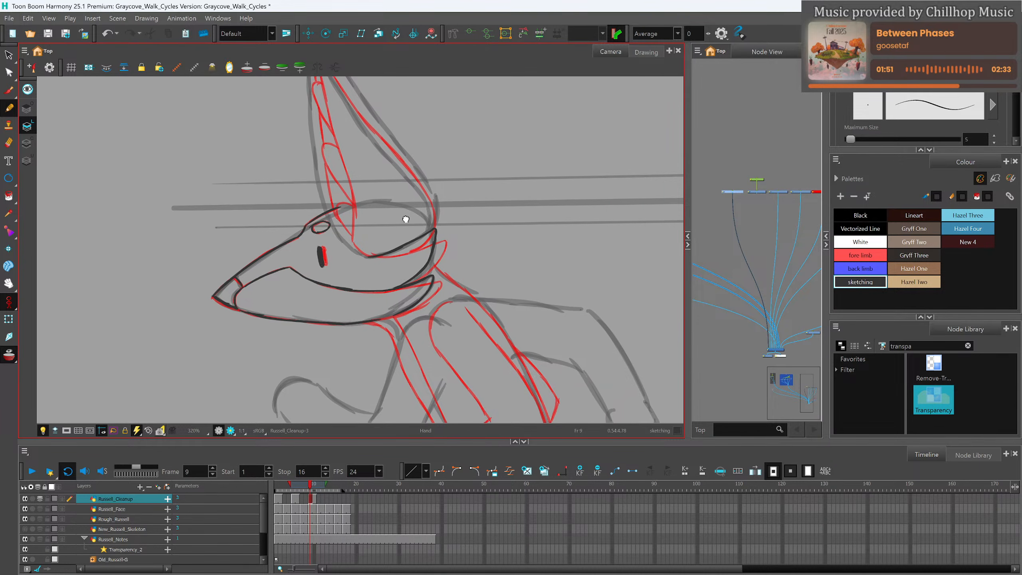
mouse_move(317, 126)
mouse_down()
mouse_move(303, 114)
mouse_move(305, 188)
mouse_up()
mouse_move(301, 153)
mouse_down()
mouse_move(309, 226)
mouse_move(337, 294)
mouse_up()
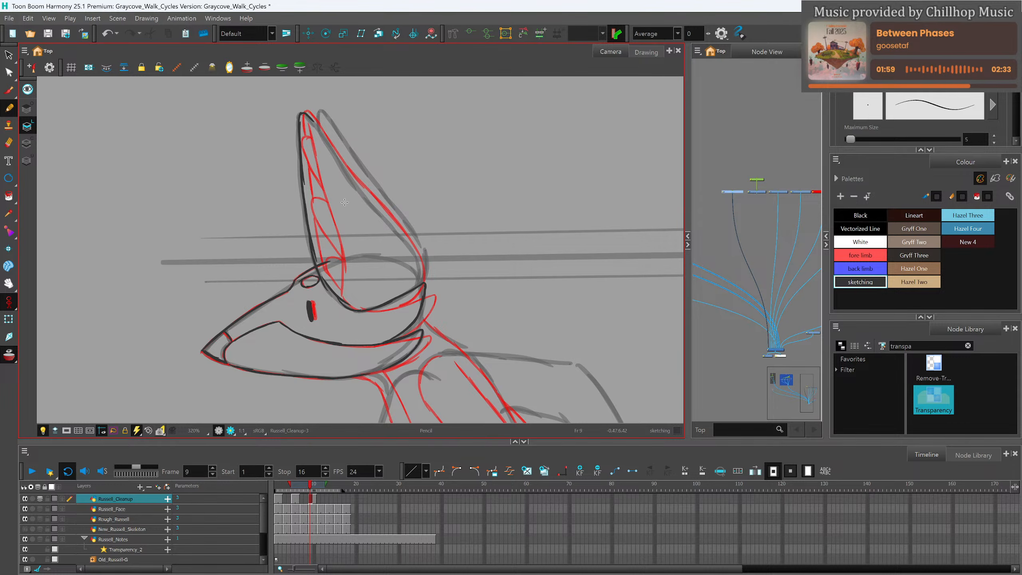
Erase the stray upper end of the nose line, and trace the near ear's rear edge and the second ear behind it.
key(alt+e)
drag(229, 339, 230, 341)
mouse_move(228, 345)
mouse_down()
mouse_move(221, 360)
mouse_move(227, 340)
mouse_up()
click(9, 107)
mouse_move(312, 118)
mouse_down()
mouse_move(347, 178)
mouse_move(403, 237)
mouse_move(422, 282)
mouse_up()
mouse_move(319, 128)
mouse_down()
mouse_move(322, 111)
mouse_move(425, 257)
mouse_up()
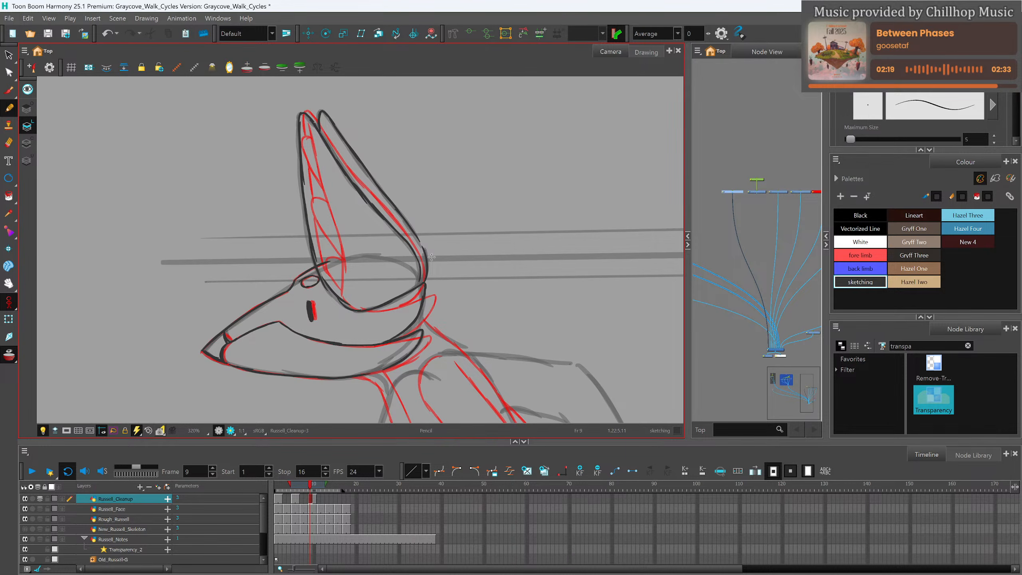
Add finger contours to the fist on the frame 5 drawing and return to frame 10.
drag(443, 391, 376, 290)
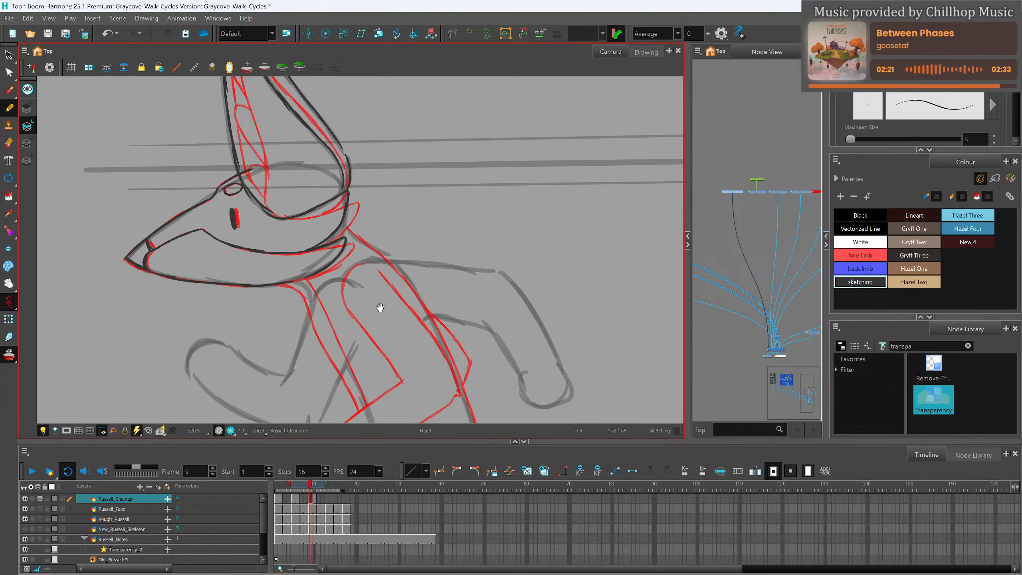
drag(378, 358, 371, 312)
key(space)
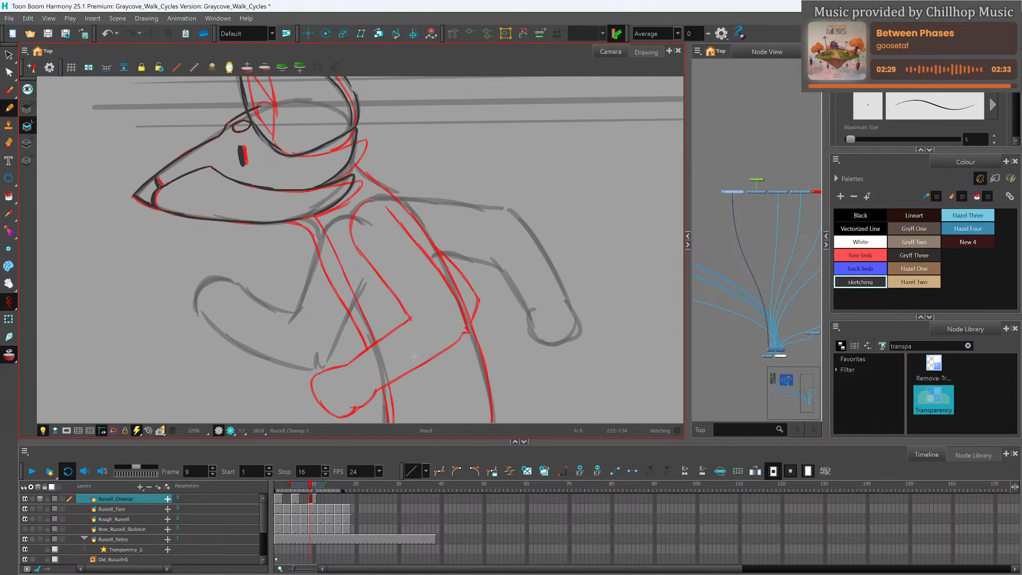
drag(415, 353, 415, 325)
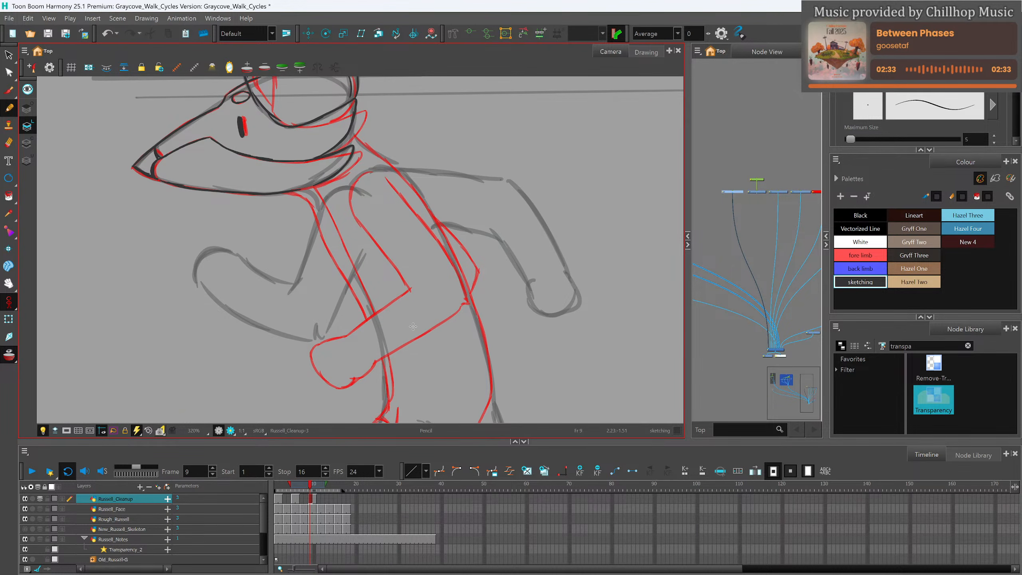
drag(409, 230, 427, 221)
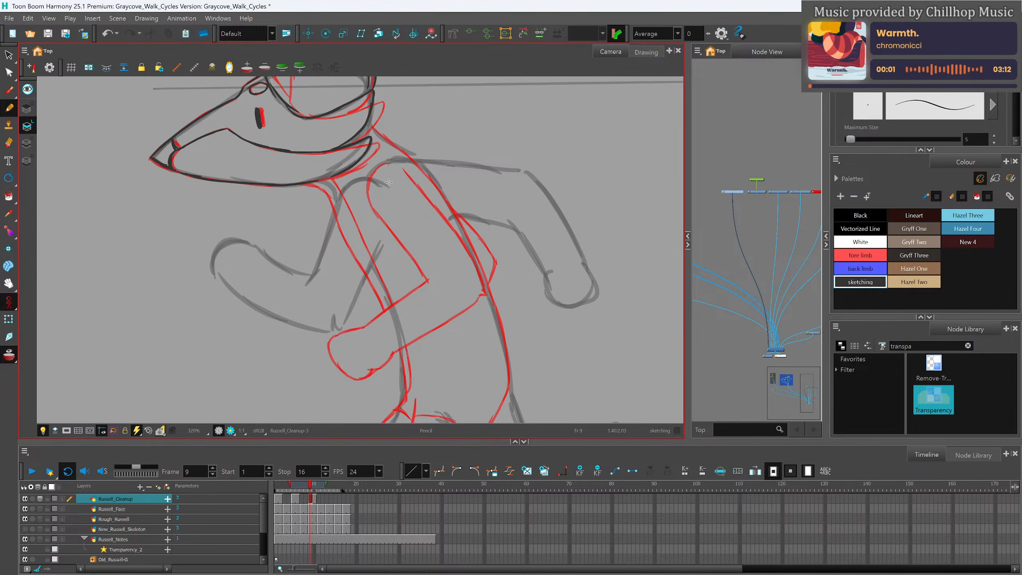
key(alt+s)
key(ctrl+z)
click(294, 497)
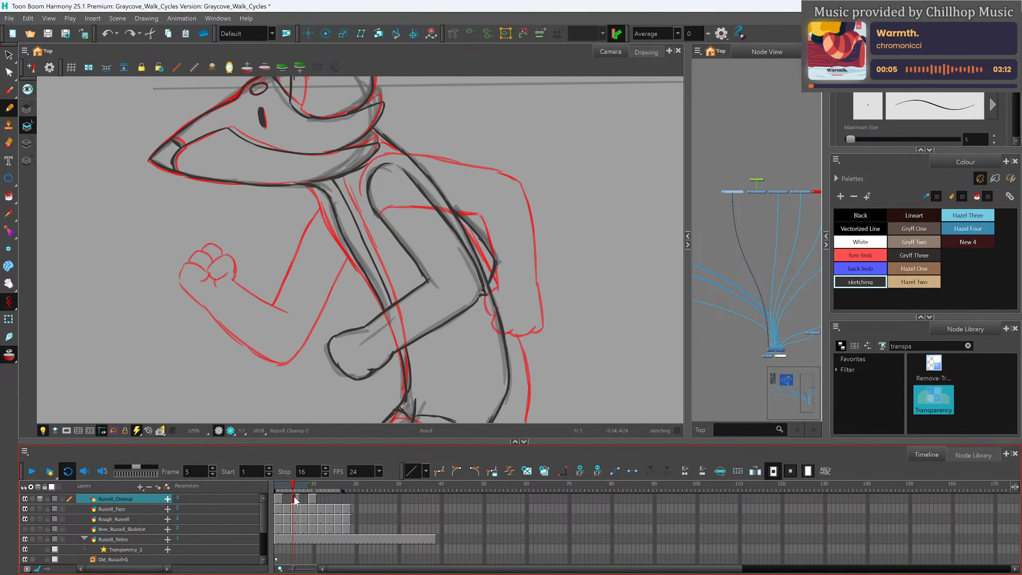
mouse_move(329, 342)
mouse_down()
mouse_move(346, 375)
mouse_move(366, 376)
mouse_move(357, 378)
mouse_move(373, 358)
mouse_up()
drag(298, 482, 293, 483)
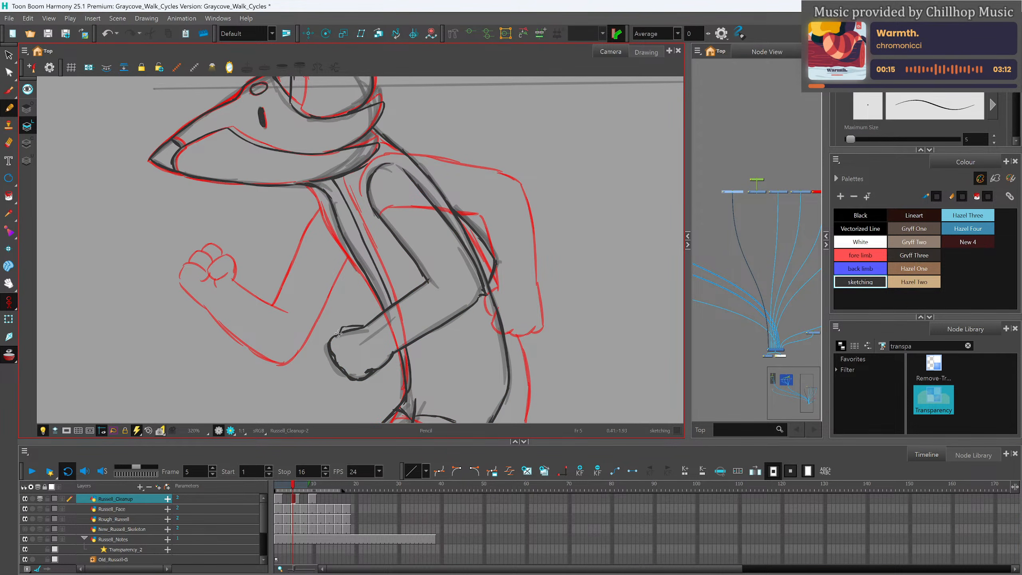
click(311, 499)
click(311, 498)
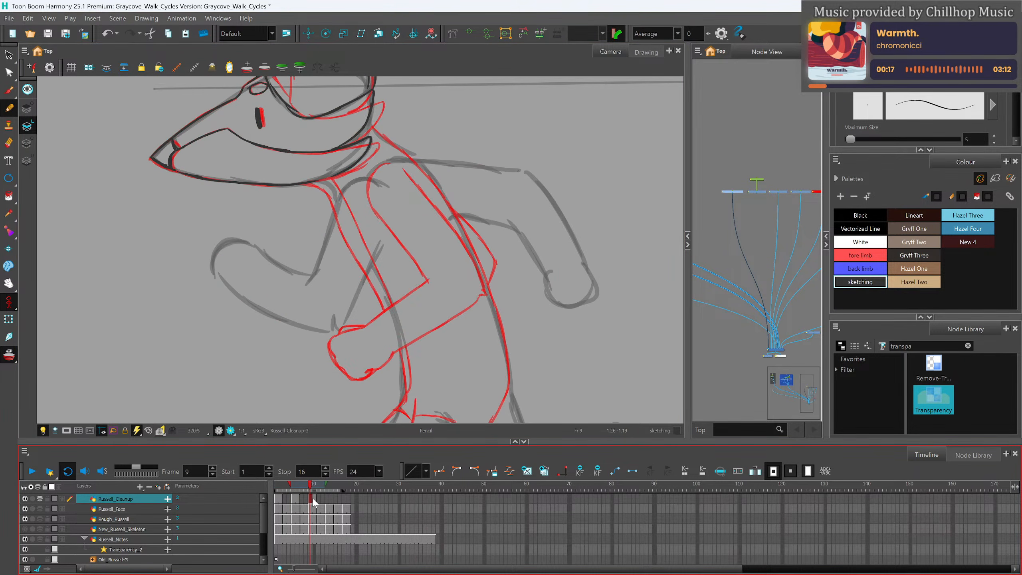
click(314, 498)
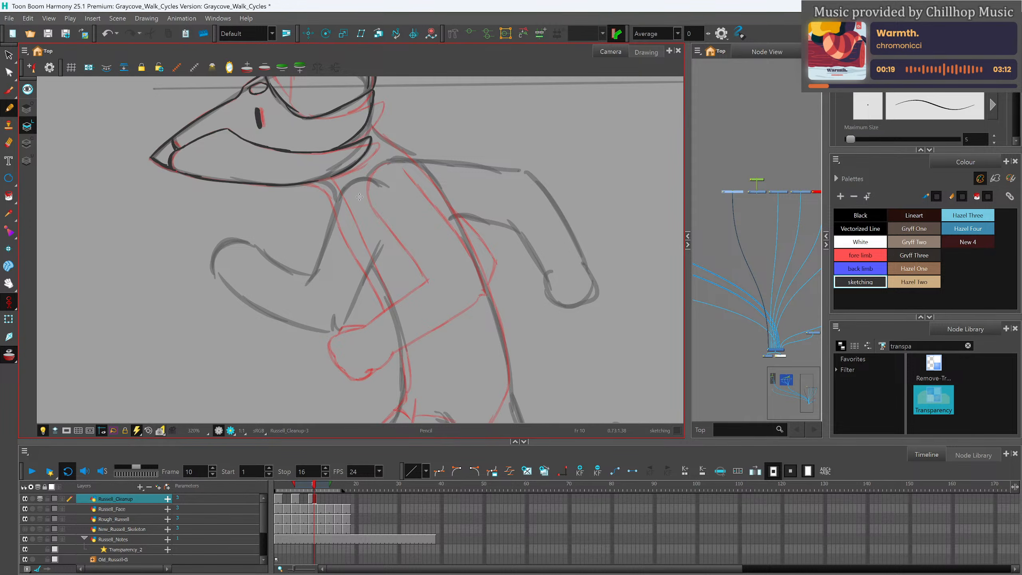
Trace the front arm's shoulder, upper arm and forearm edges on the frame 9 drawing.
key(comma)
mouse_move(382, 181)
mouse_down()
mouse_move(343, 190)
mouse_move(314, 274)
mouse_up()
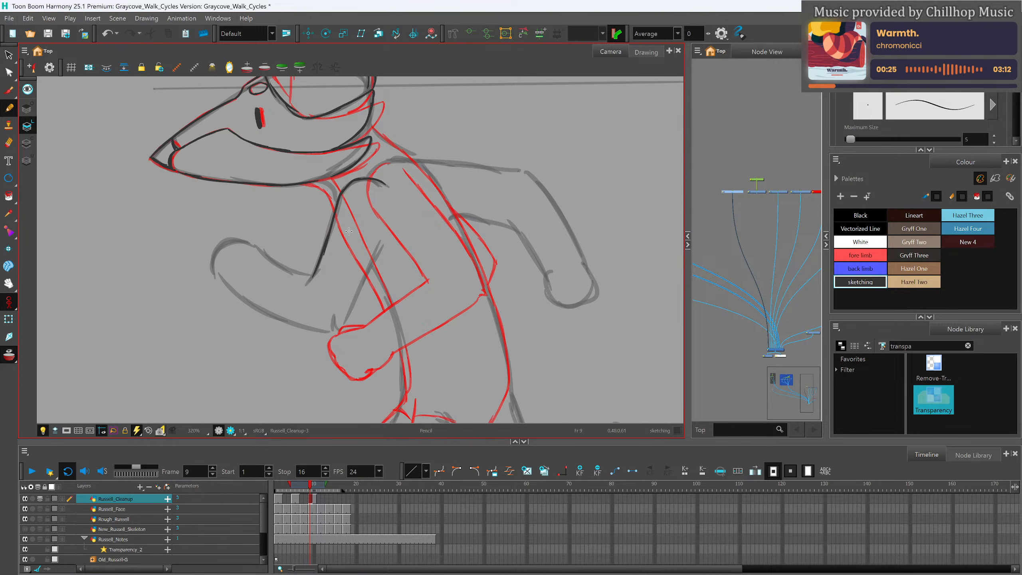
mouse_move(395, 232)
mouse_down()
mouse_move(346, 320)
mouse_move(329, 322)
mouse_up()
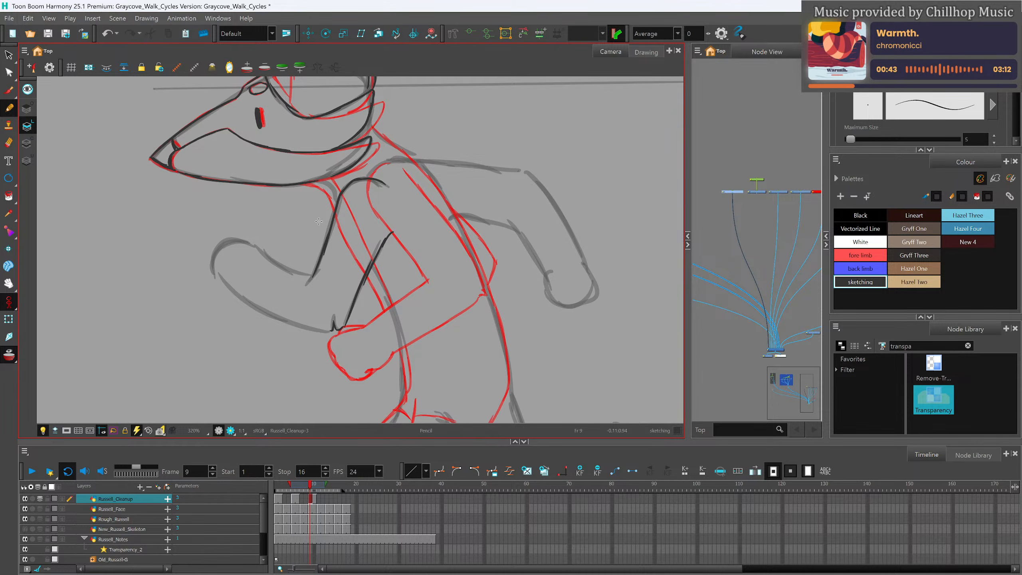
drag(253, 247, 312, 276)
mouse_move(219, 274)
mouse_down()
mouse_move(269, 314)
mouse_move(334, 333)
mouse_up()
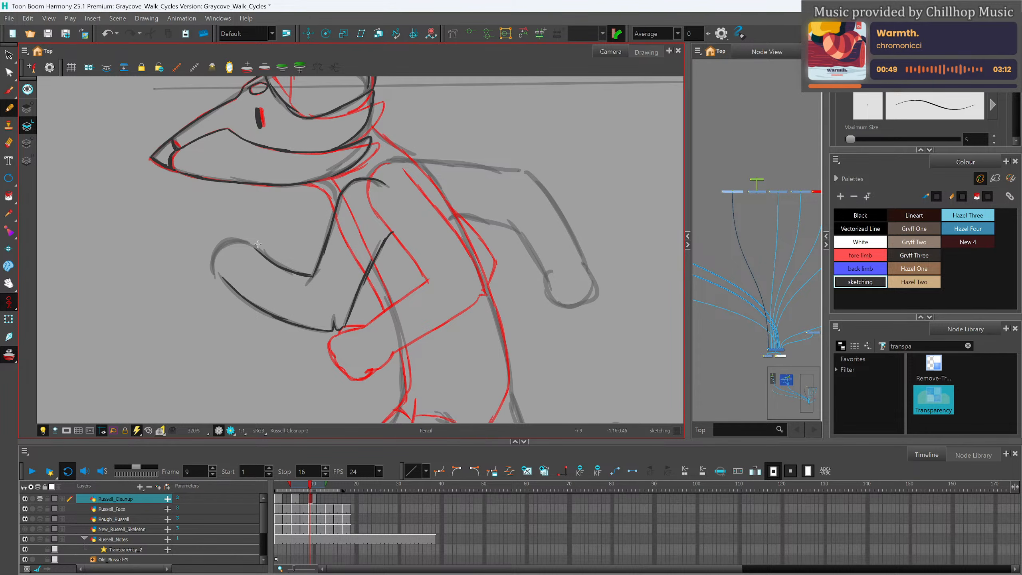
Outline the front fist and thumb at the end of the frame 9 forearm, replacing the first stroke.
drag(242, 241, 255, 245)
key(ctrl+z)
mouse_move(208, 256)
mouse_down()
mouse_move(236, 229)
mouse_move(257, 248)
mouse_move(254, 233)
mouse_move(262, 250)
mouse_move(211, 269)
mouse_move(229, 286)
mouse_move(206, 246)
mouse_move(239, 228)
mouse_up()
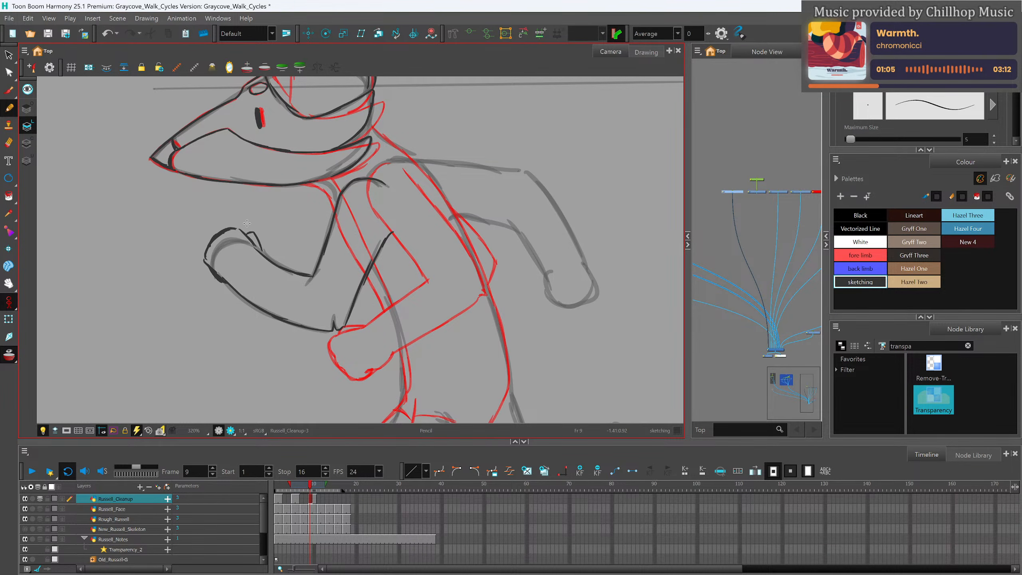
Trace the frame 9 neck and front torso line, and draw the curved belly contour inside the body.
drag(483, 289, 443, 262)
drag(274, 156, 301, 180)
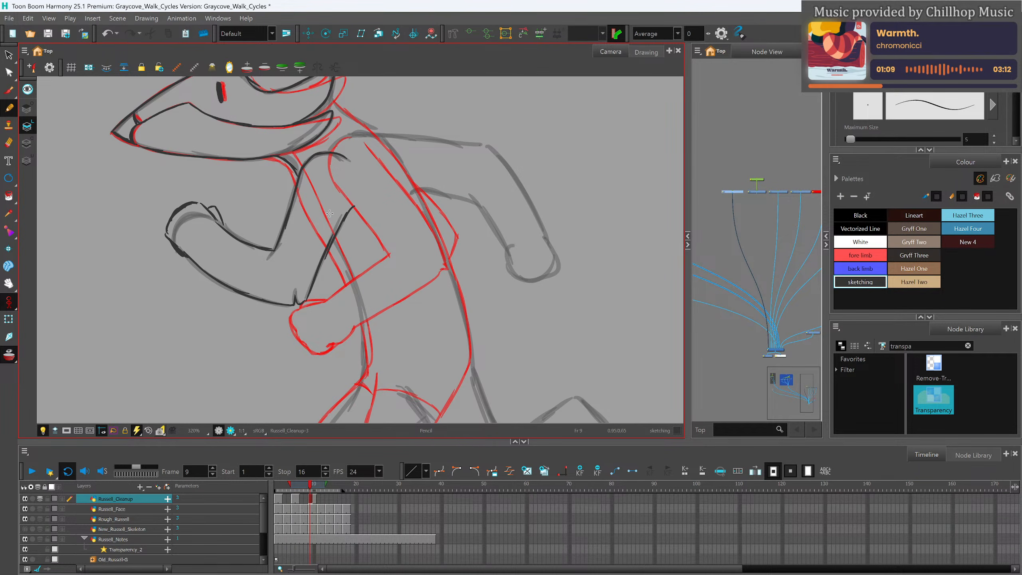
mouse_move(330, 238)
mouse_down()
mouse_move(365, 345)
mouse_move(364, 377)
mouse_up()
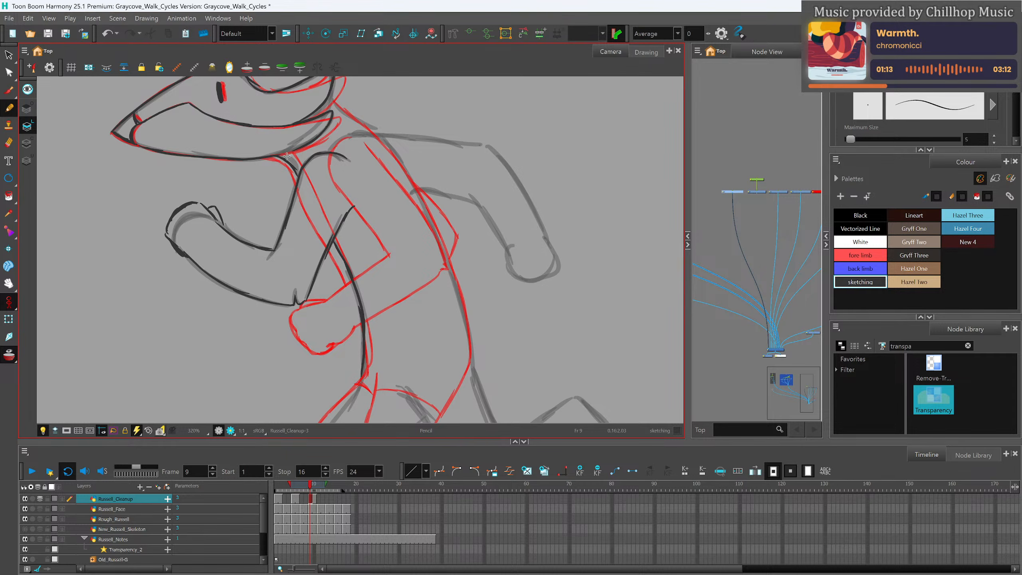
drag(293, 154, 302, 170)
mouse_move(339, 229)
mouse_down()
mouse_move(403, 337)
mouse_move(404, 368)
mouse_up()
drag(396, 318, 405, 366)
scroll(385, 360, down, 2)
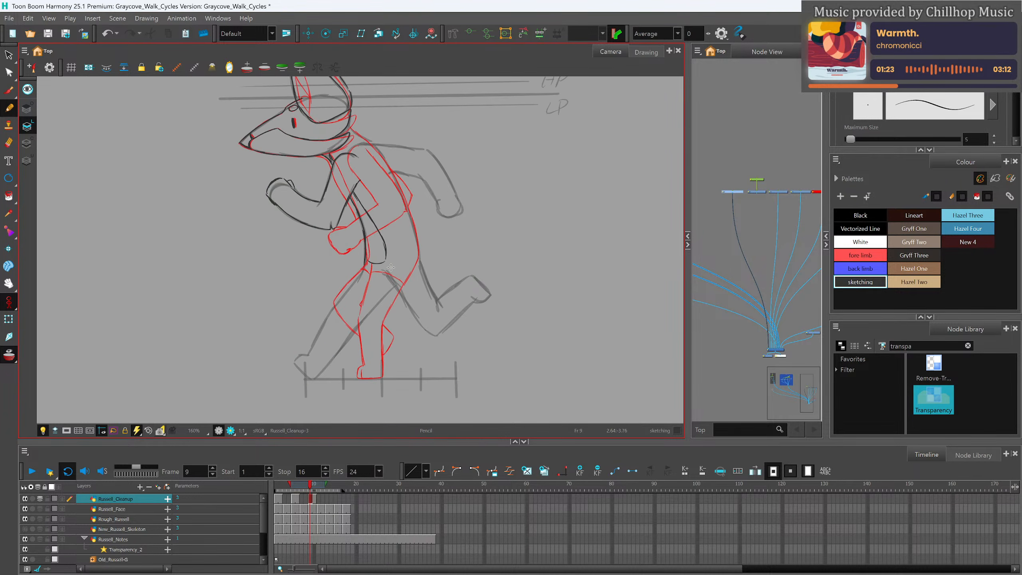
Trace the frame 9 front leg with its foot and the rear thigh's underside starting from the hip.
scroll(387, 263, up, 2)
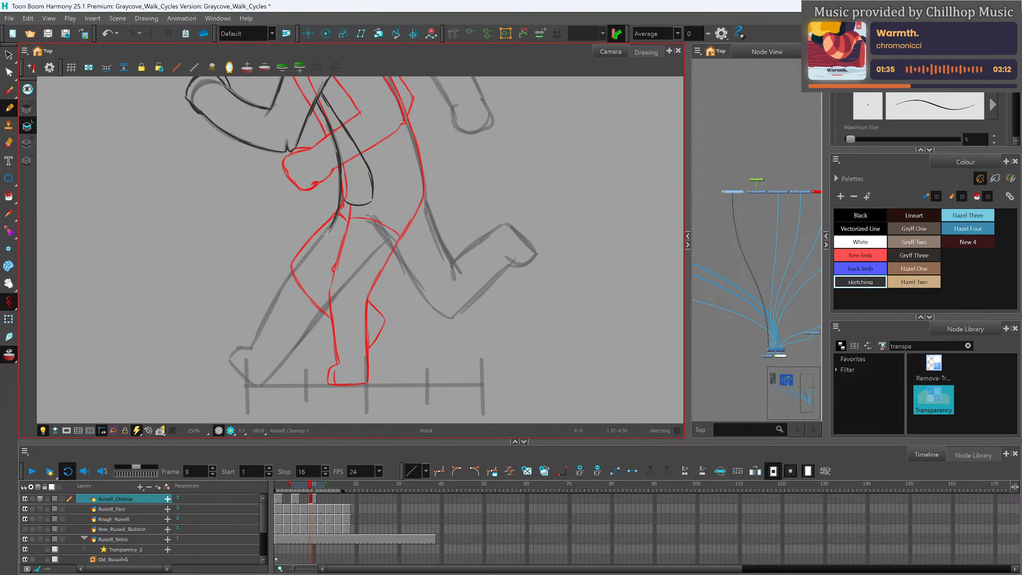
drag(340, 211, 249, 350)
mouse_move(386, 240)
mouse_down()
mouse_move(261, 384)
mouse_move(250, 384)
mouse_move(268, 378)
mouse_move(248, 350)
mouse_move(231, 361)
mouse_move(256, 385)
mouse_move(238, 360)
mouse_up()
drag(506, 213, 475, 232)
mouse_move(308, 233)
mouse_down()
mouse_move(352, 261)
mouse_move(351, 245)
mouse_move(371, 283)
mouse_move(357, 248)
mouse_move(378, 296)
mouse_move(370, 287)
mouse_move(422, 335)
mouse_up()
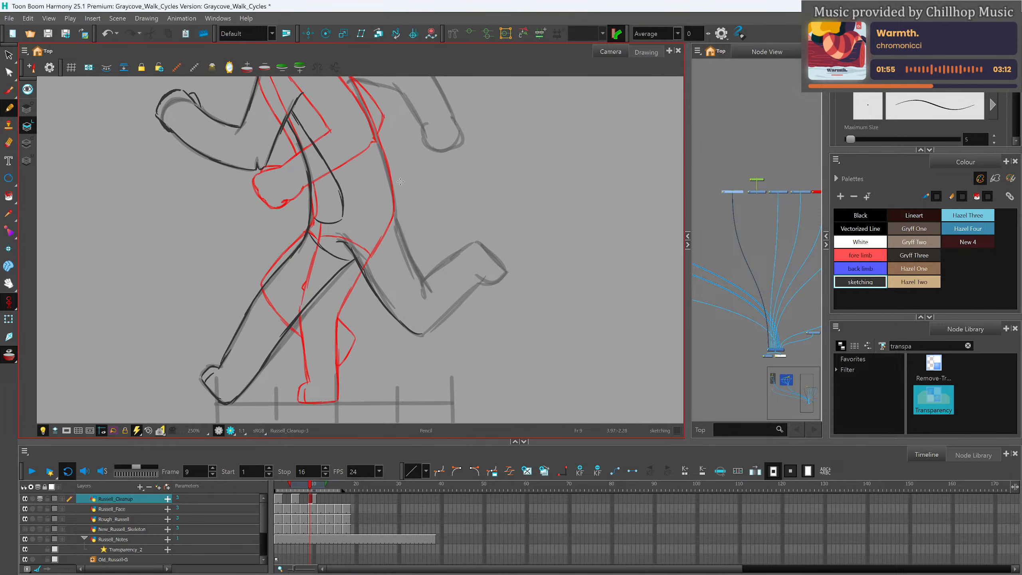
Trace the lower back into the raised rear leg and foot on frame 9, and save the scene.
mouse_move(377, 137)
mouse_down()
mouse_move(429, 292)
mouse_move(476, 243)
mouse_up()
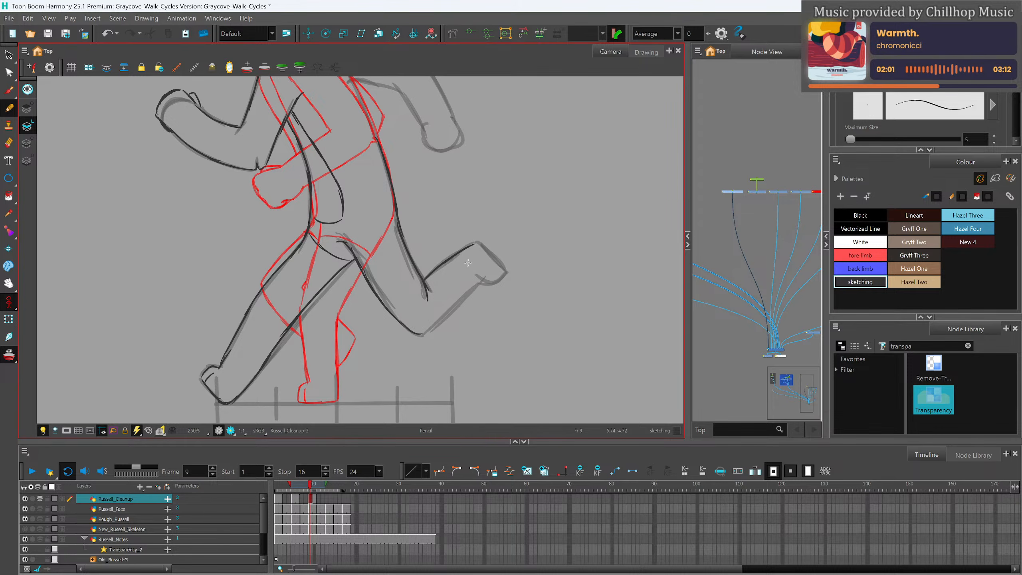
mouse_move(420, 334)
mouse_down()
mouse_move(483, 279)
mouse_move(505, 274)
mouse_up()
mouse_move(476, 243)
mouse_down()
mouse_move(504, 269)
mouse_move(495, 275)
mouse_up()
key(ctrl+s)
click(480, 300)
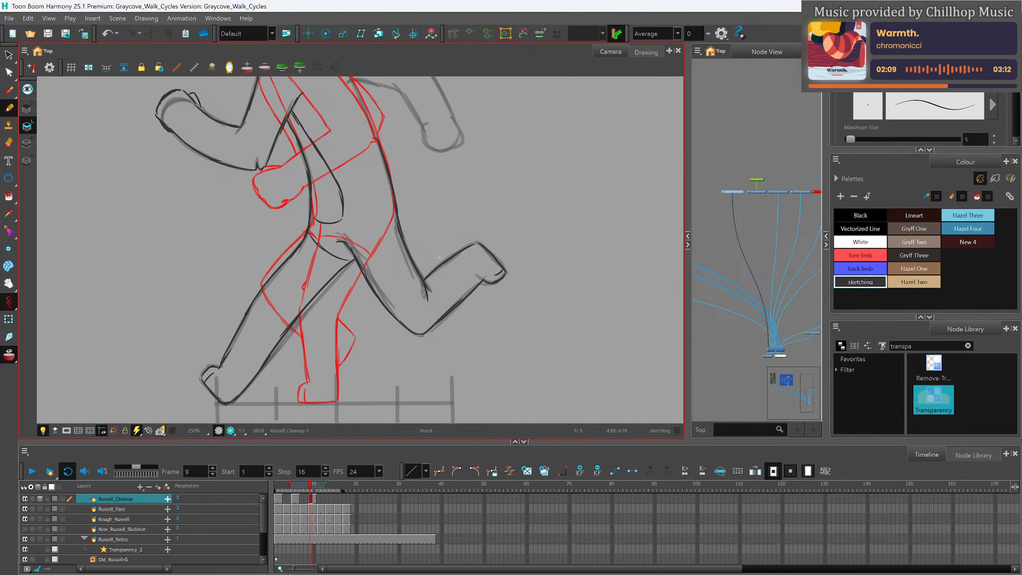
Trace the frame 9 back line from the base of the head down to the lower back.
scroll(440, 256, down, 3)
scroll(406, 158, up, 3)
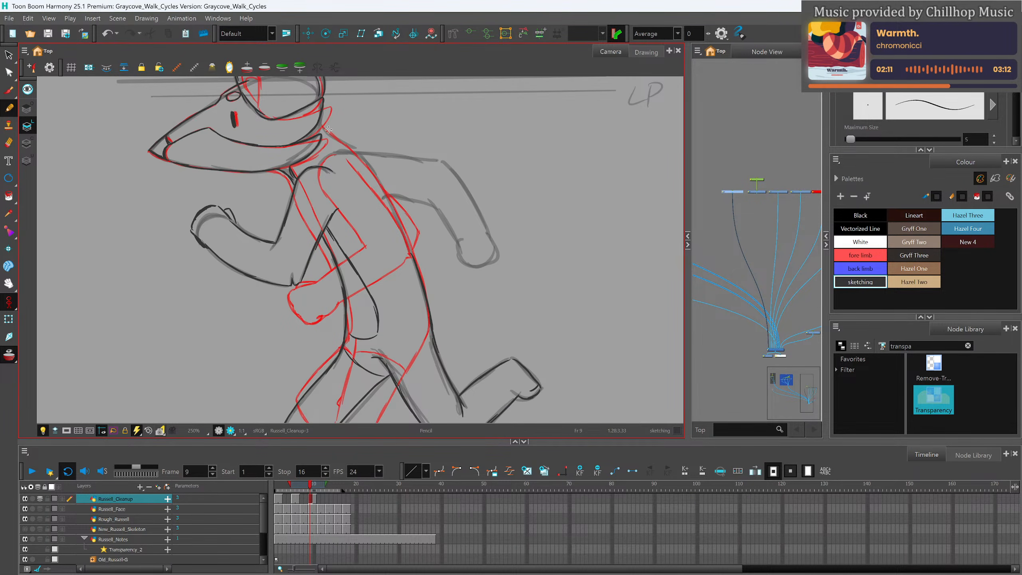
mouse_move(318, 123)
mouse_down()
mouse_move(370, 169)
mouse_move(419, 278)
mouse_up()
mouse_move(388, 130)
mouse_down()
mouse_move(433, 265)
mouse_move(421, 198)
mouse_up()
drag(456, 237, 437, 193)
drag(497, 222, 419, 191)
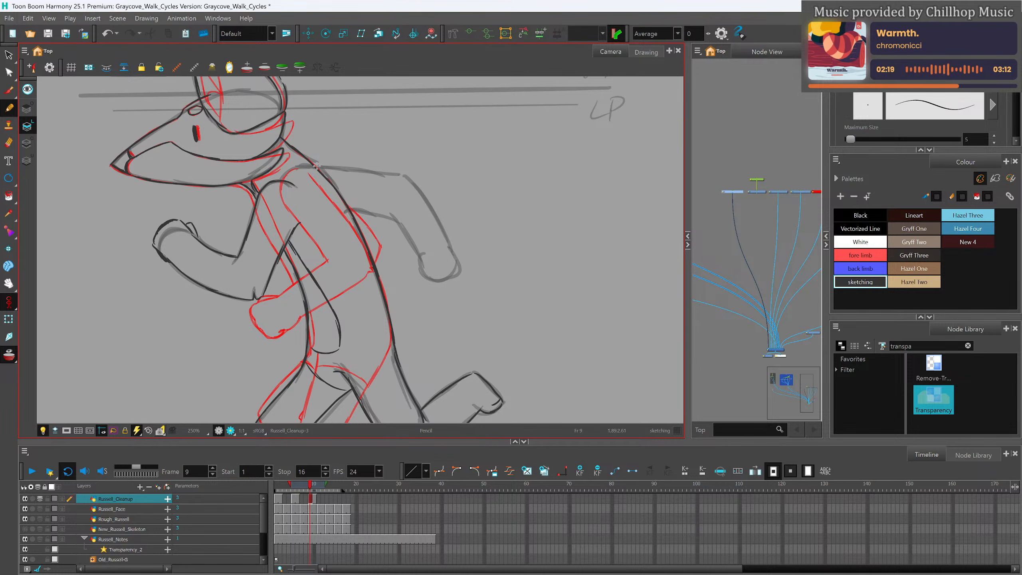
Trace the rear arm on frame 9 and finish it with a knuckled fist.
mouse_move(349, 169)
mouse_down()
mouse_move(404, 176)
mouse_move(449, 245)
mouse_up()
mouse_move(349, 209)
mouse_down()
mouse_move(396, 218)
mouse_move(419, 248)
mouse_move(416, 267)
mouse_move(437, 264)
mouse_move(429, 255)
mouse_move(437, 263)
mouse_move(427, 280)
mouse_move(437, 263)
mouse_move(442, 279)
mouse_move(447, 259)
mouse_move(452, 273)
mouse_move(460, 265)
mouse_move(454, 254)
mouse_move(457, 272)
mouse_move(437, 263)
mouse_up()
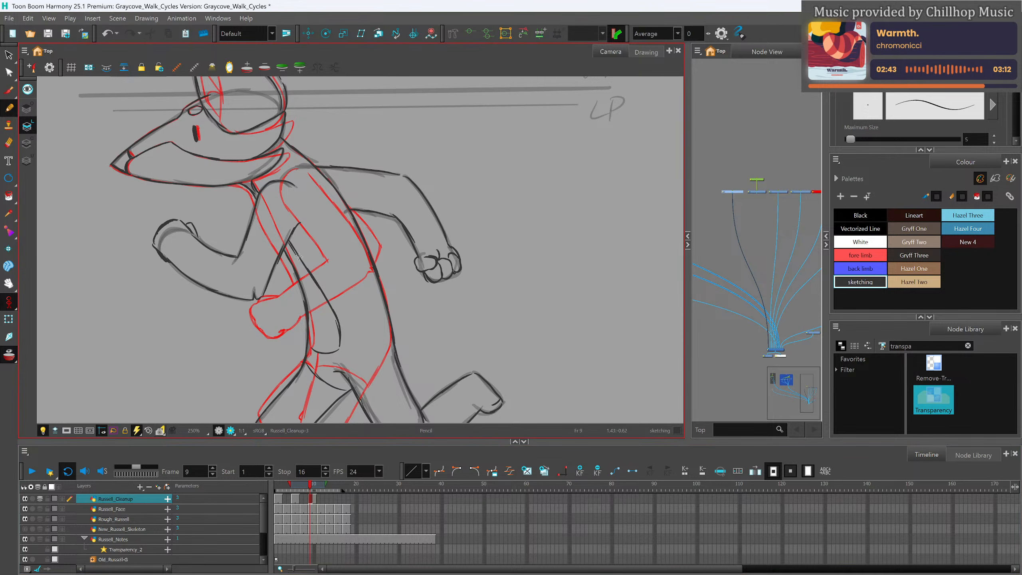
scroll(311, 238, down, 2)
drag(340, 254, 372, 215)
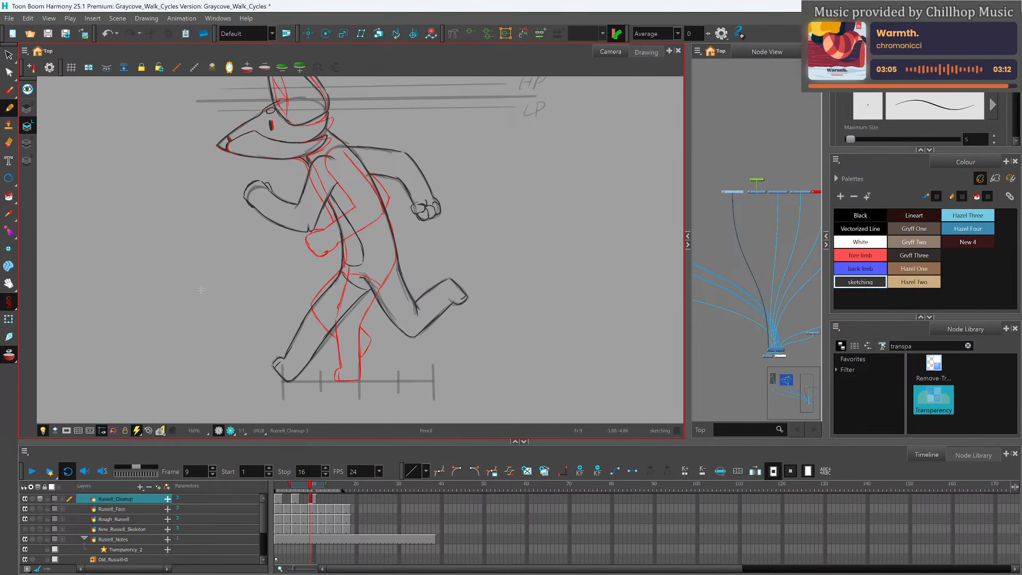
Add an empty drawing on the Russell_Cleanup layer at frame 13 and advance to frame 14.
scroll(472, 348, down, 3)
scroll(405, 297, up, 3)
scroll(430, 367, down, 3)
scroll(430, 367, up, 3)
drag(311, 489, 327, 487)
click(525, 474)
key(period)
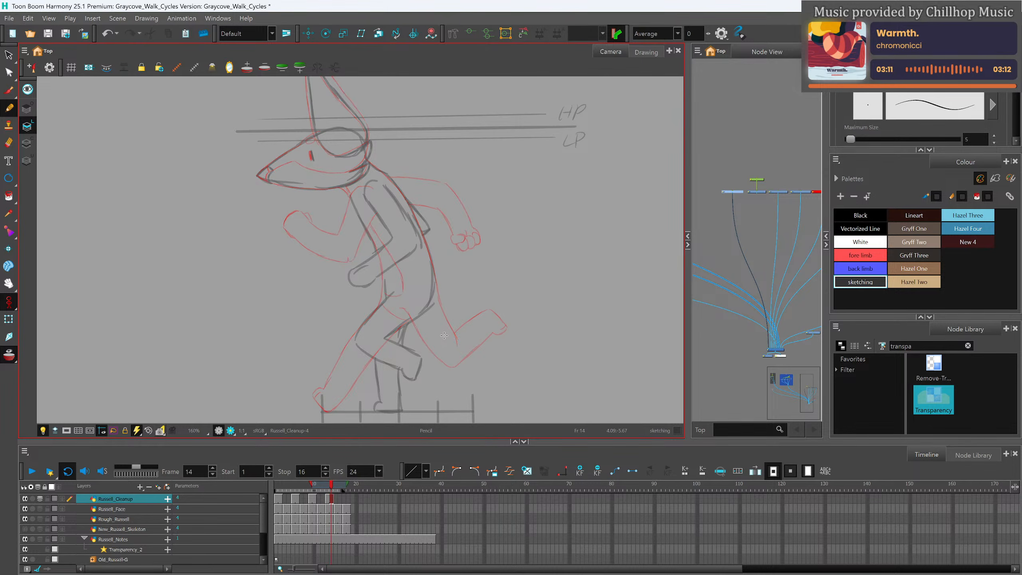
Copy the entire frame 5 cleanup drawing and paste it into the drawing at frame 14.
click(294, 496)
key(shift+m)
click(8, 56)
mouse_move(347, 147)
mouse_down()
mouse_move(291, 319)
mouse_move(395, 97)
mouse_move(342, 135)
mouse_up()
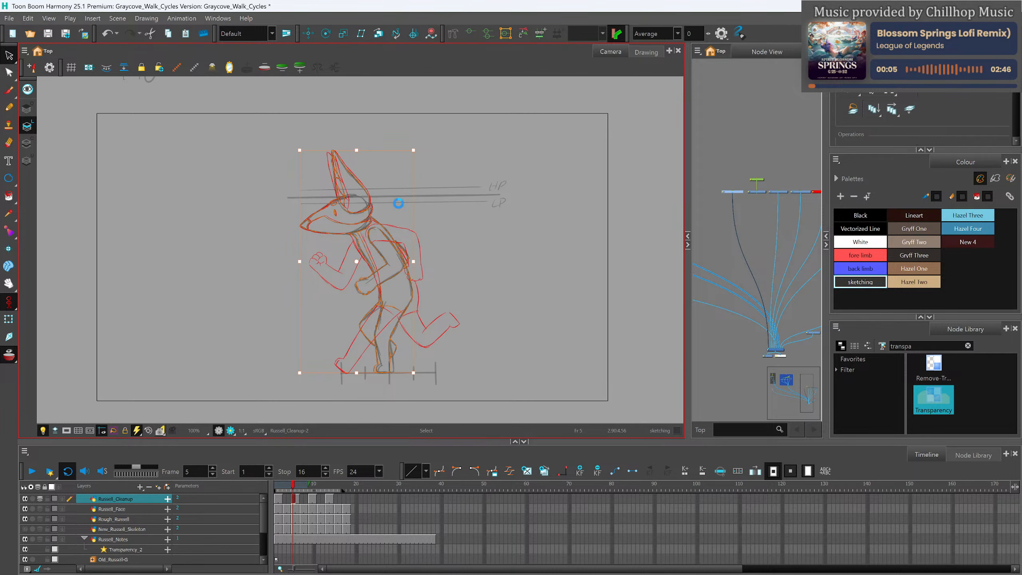
click(331, 498)
key(ctrl+v)
click(455, 356)
Erase the hip line, the thighs and the raised lower leg from the pasted frame 14 drawing, keeping the standing shin and foot.
scroll(389, 333, up, 4)
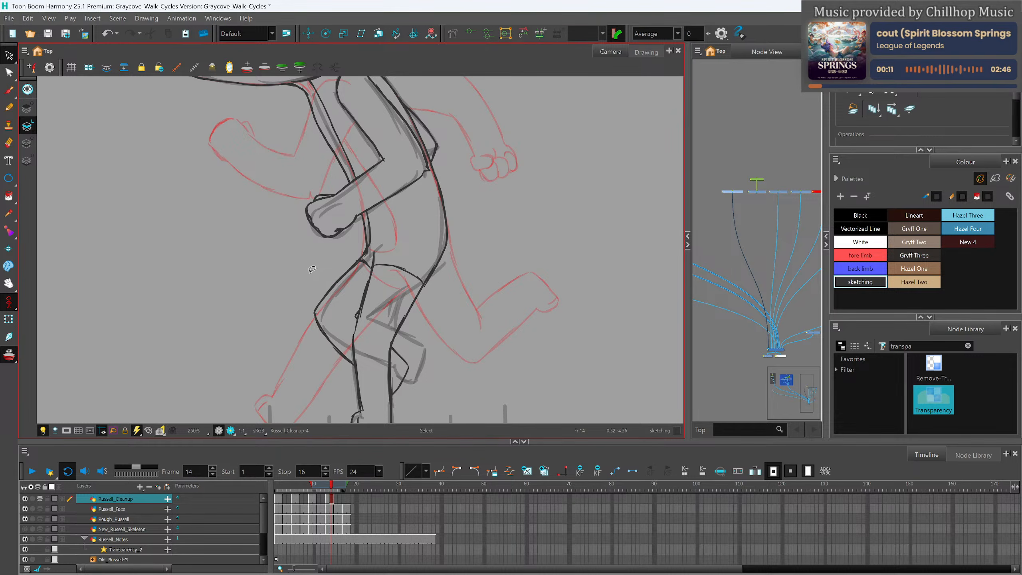
key(alt+e)
mouse_move(398, 267)
mouse_down()
mouse_move(366, 276)
mouse_move(379, 260)
mouse_move(356, 308)
mouse_move(386, 263)
mouse_move(422, 287)
mouse_up()
drag(361, 306, 358, 323)
drag(440, 320, 429, 274)
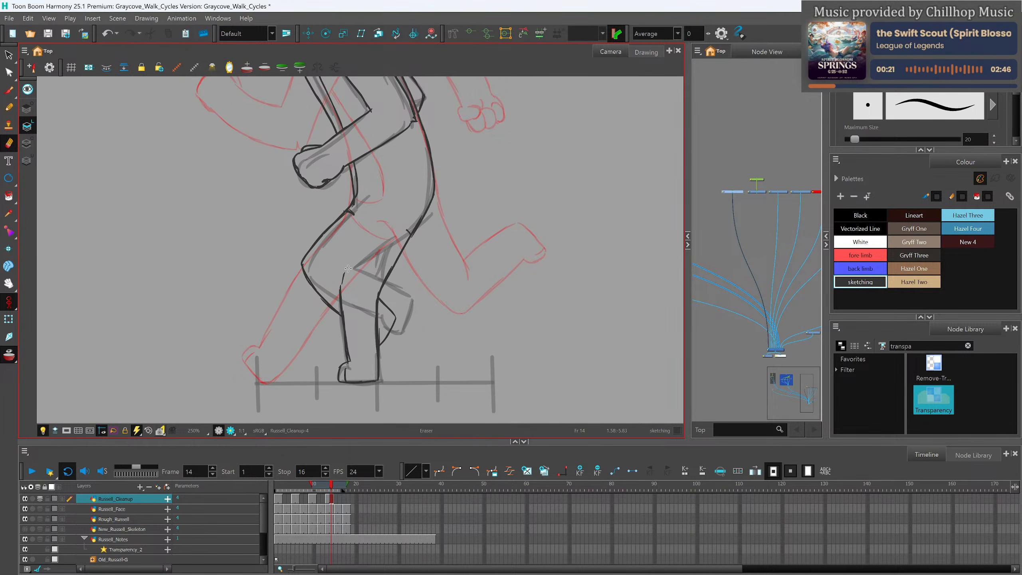
mouse_move(348, 268)
mouse_down()
mouse_move(339, 295)
mouse_move(342, 281)
mouse_move(302, 266)
mouse_move(357, 201)
mouse_move(309, 270)
mouse_move(338, 330)
mouse_up()
mouse_move(385, 278)
mouse_down()
mouse_move(396, 323)
mouse_move(383, 328)
mouse_move(383, 353)
mouse_move(385, 277)
mouse_move(428, 209)
mouse_move(388, 284)
mouse_up()
Trace the raised leg and the standing leg's thigh on frame 14, and draw the hip line across the waist.
click(9, 107)
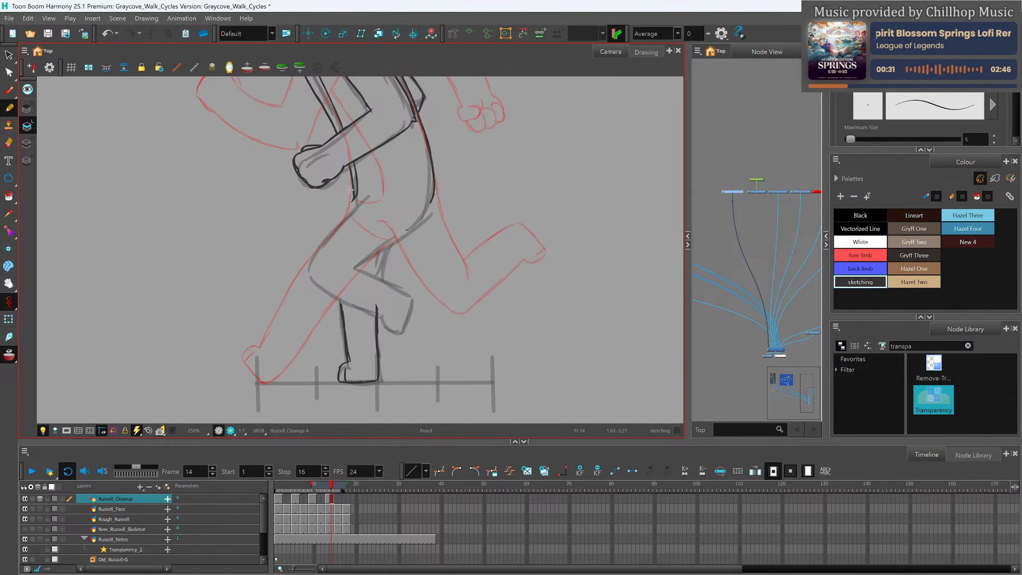
mouse_move(362, 200)
mouse_down()
mouse_move(310, 263)
mouse_move(317, 253)
mouse_move(316, 280)
mouse_move(382, 315)
mouse_move(391, 331)
mouse_move(402, 331)
mouse_move(411, 299)
mouse_up()
drag(354, 267, 412, 299)
drag(360, 265, 431, 207)
drag(391, 243, 380, 283)
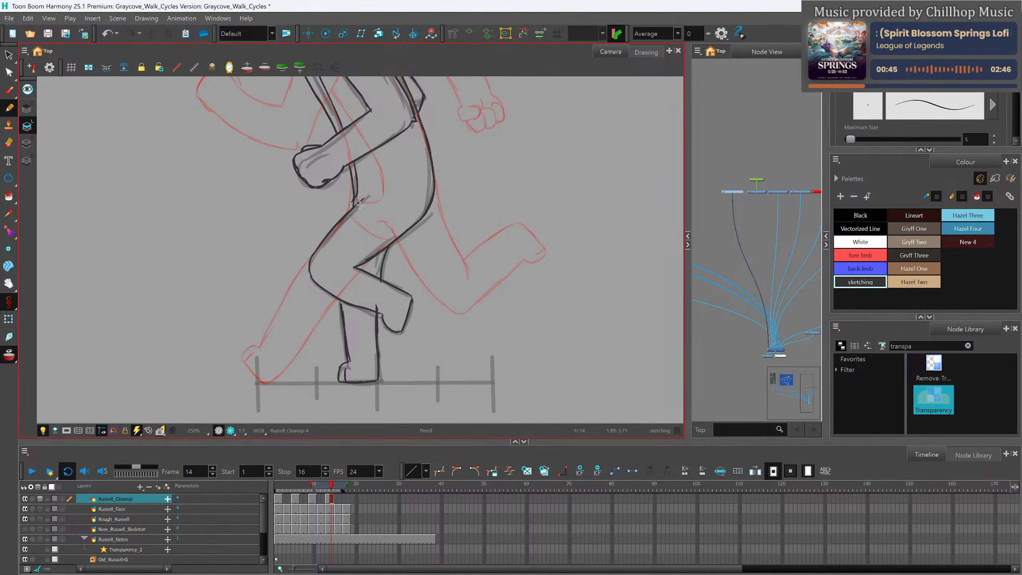
drag(358, 203, 407, 231)
key(ctrl+z)
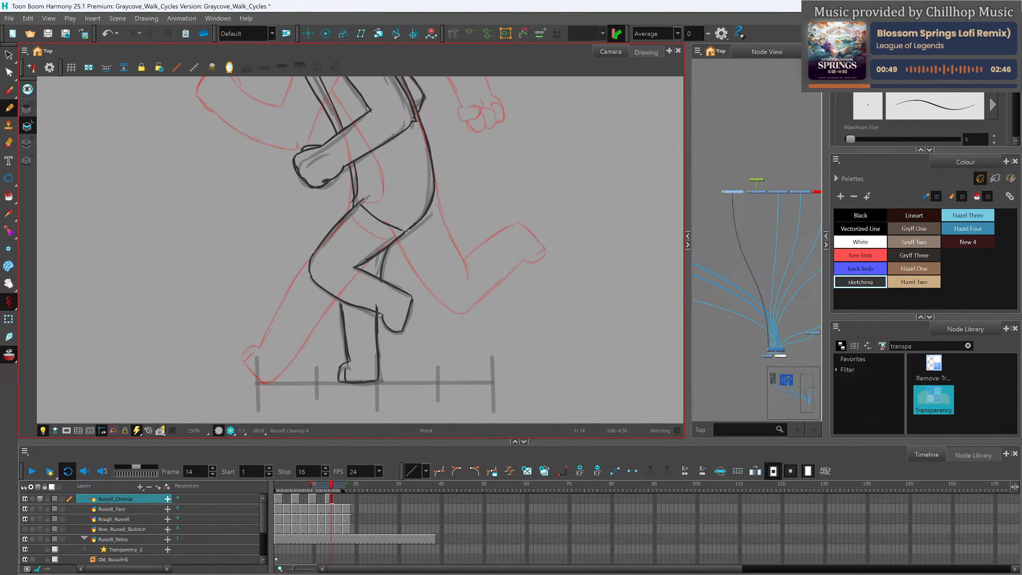
Rework the rear end of the hip line towards the back on frame 9, and return to frame 14.
drag(329, 485, 310, 486)
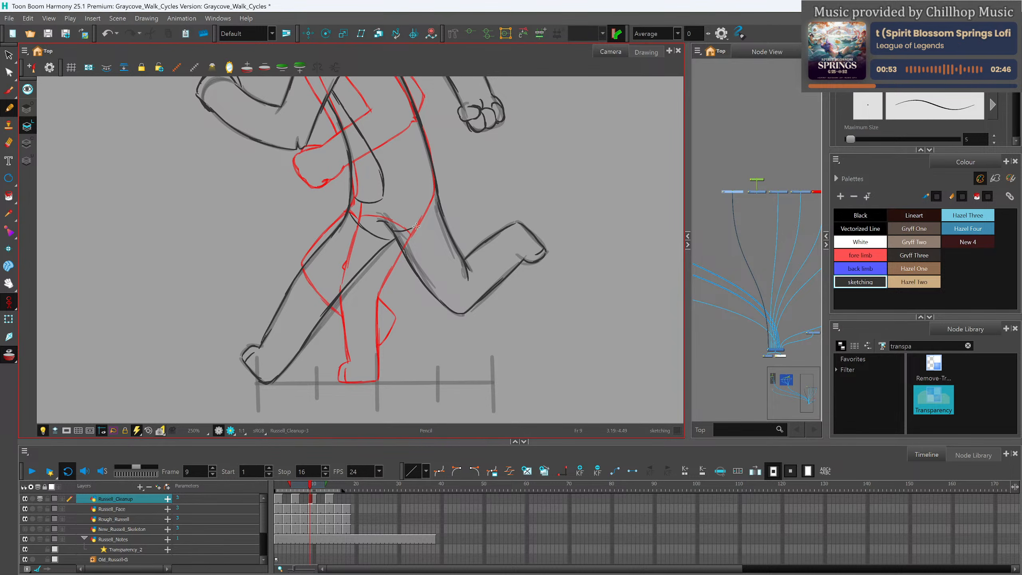
drag(396, 233, 440, 210)
key(ctrl+z)
key(ctrl+z)
key(ctrl+z)
mouse_move(313, 486)
mouse_down()
mouse_move(277, 493)
mouse_move(331, 499)
mouse_up()
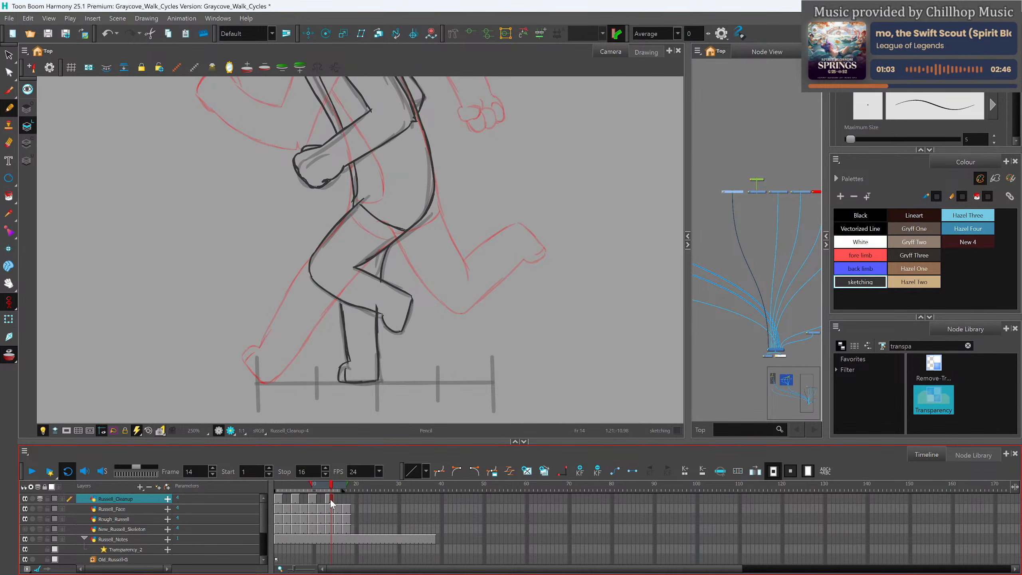
Return to frame 1 and select the whole cleanup drawing for copying.
scroll(476, 281, down, 1)
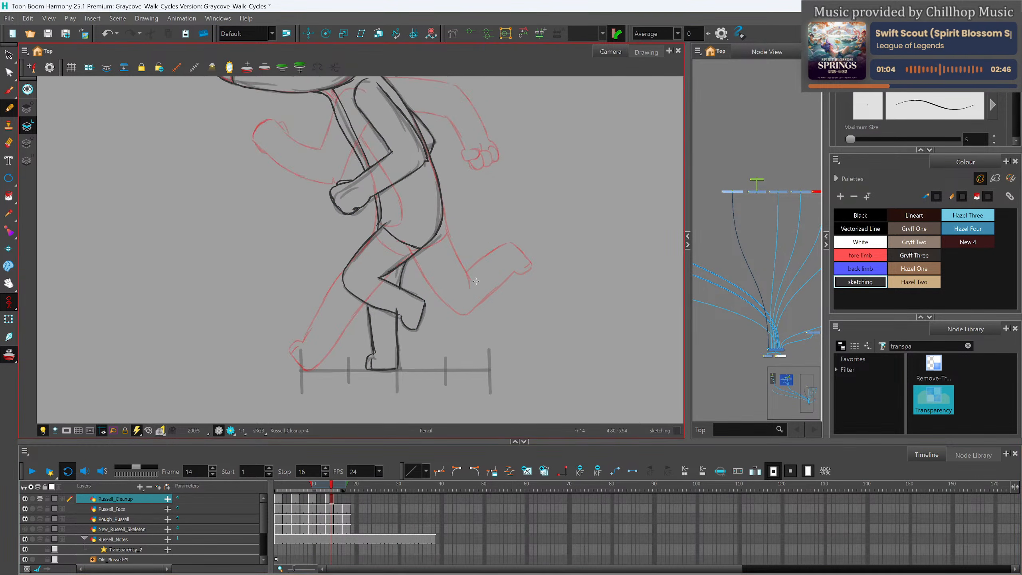
scroll(476, 281, down, 2)
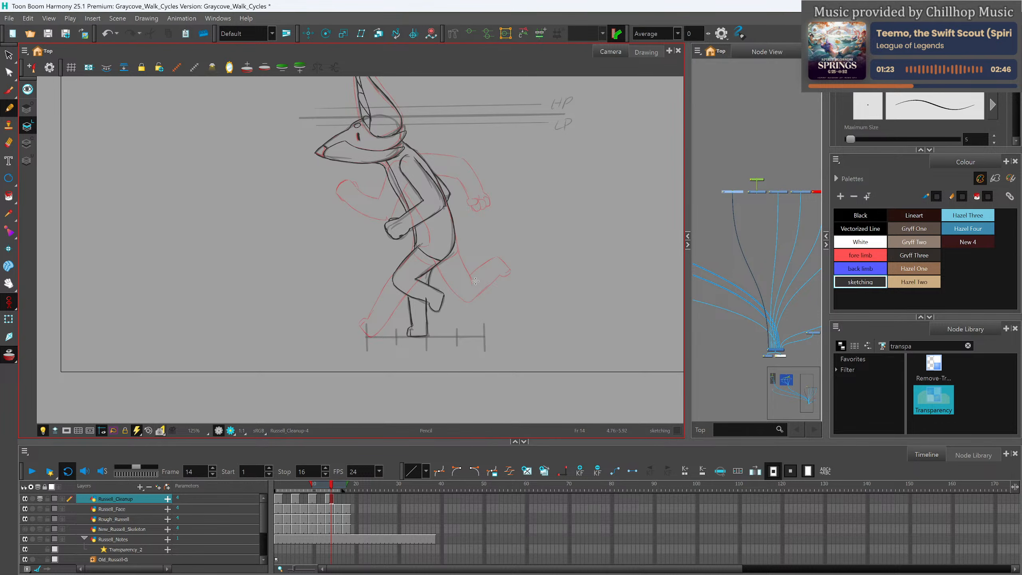
click(328, 488)
drag(328, 488, 276, 509)
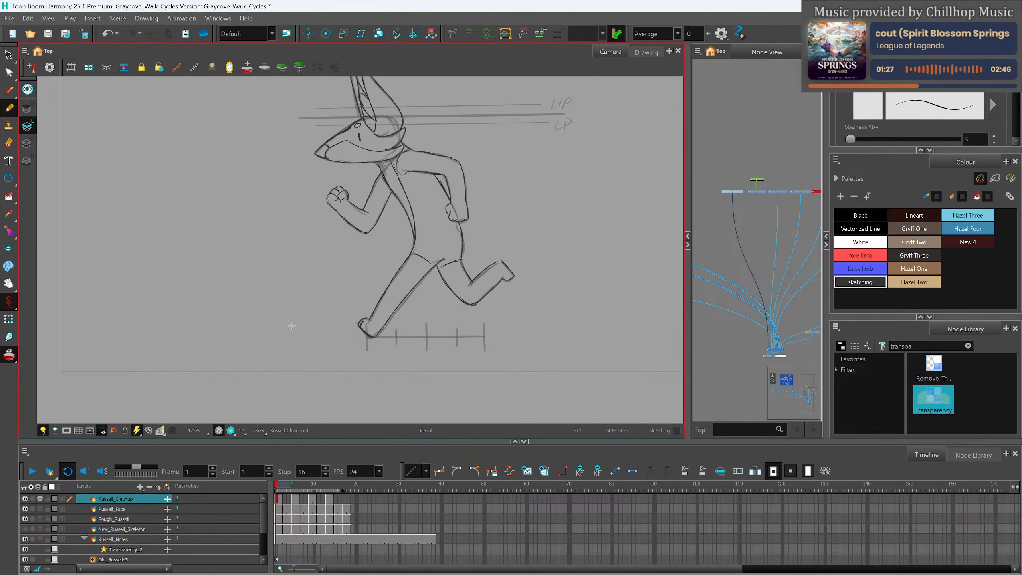
click(8, 55)
drag(258, 177, 240, 242)
mouse_move(398, 116)
mouse_down()
mouse_move(237, 230)
mouse_move(464, 138)
mouse_move(351, 121)
mouse_up()
Paste the frame 1 cleanup drawing onto frame 17 of the Russell_Cleanup layer.
click(345, 498)
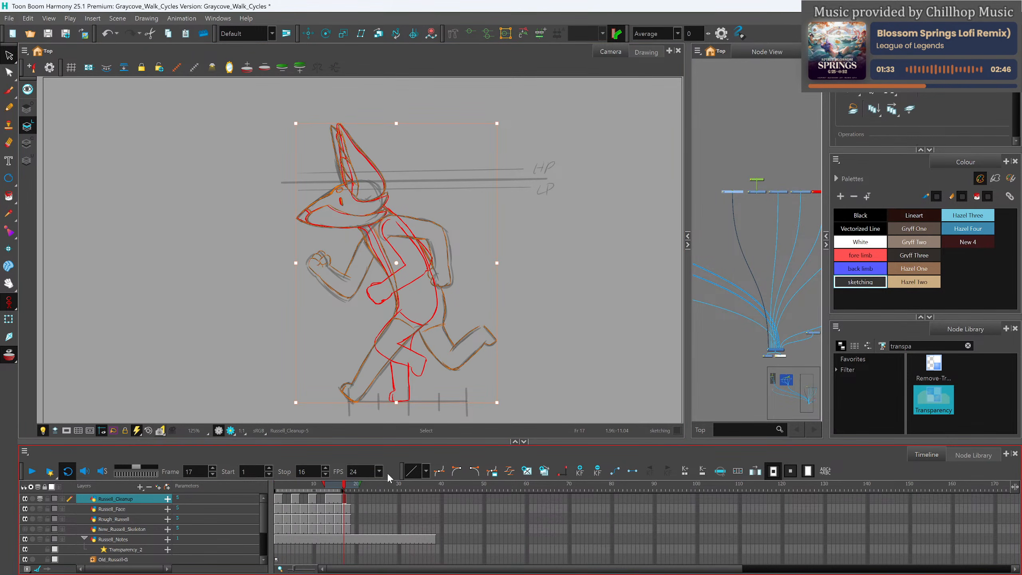
key(ctrl+z)
click(408, 300)
key(ctrl+v)
click(535, 267)
click(349, 499)
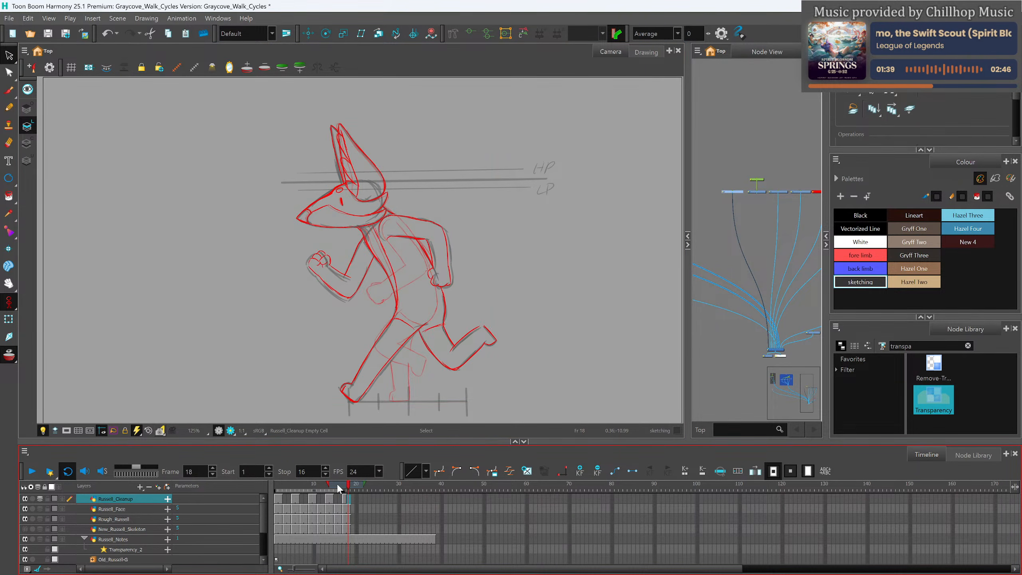
Extend the exposures of the Russell_Cleanup drawings to fill the empty frames between the key poses up to frame 16.
click(288, 499)
key(F5)
click(305, 498)
key(F5)
click(325, 500)
key(F5)
click(340, 498)
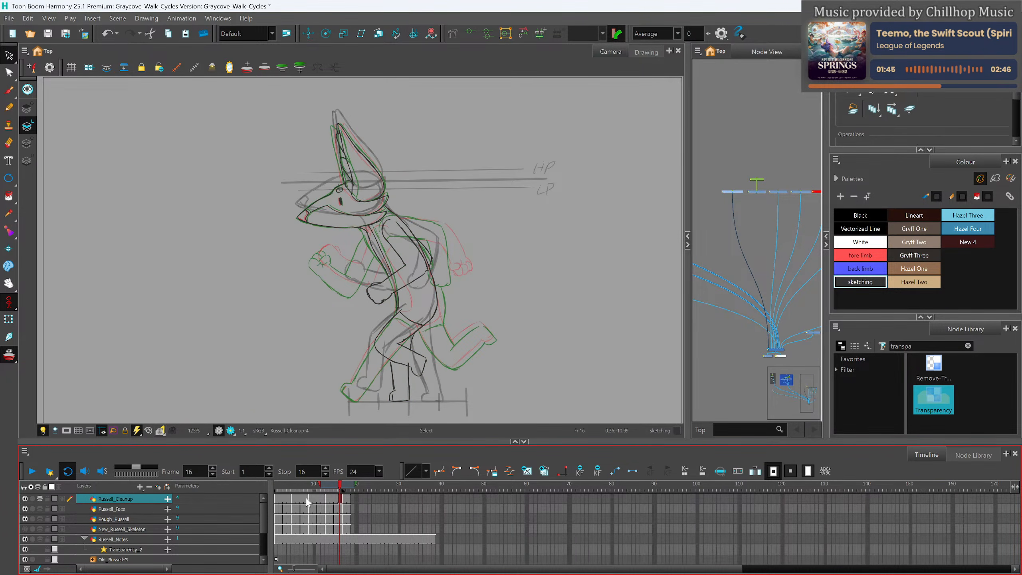
Hide the Russell_Face and Rough_Russell layers and play back the cleaned-up walk cycle.
click(24, 509)
click(24, 519)
key(shift+m)
scroll(296, 315, down, 1)
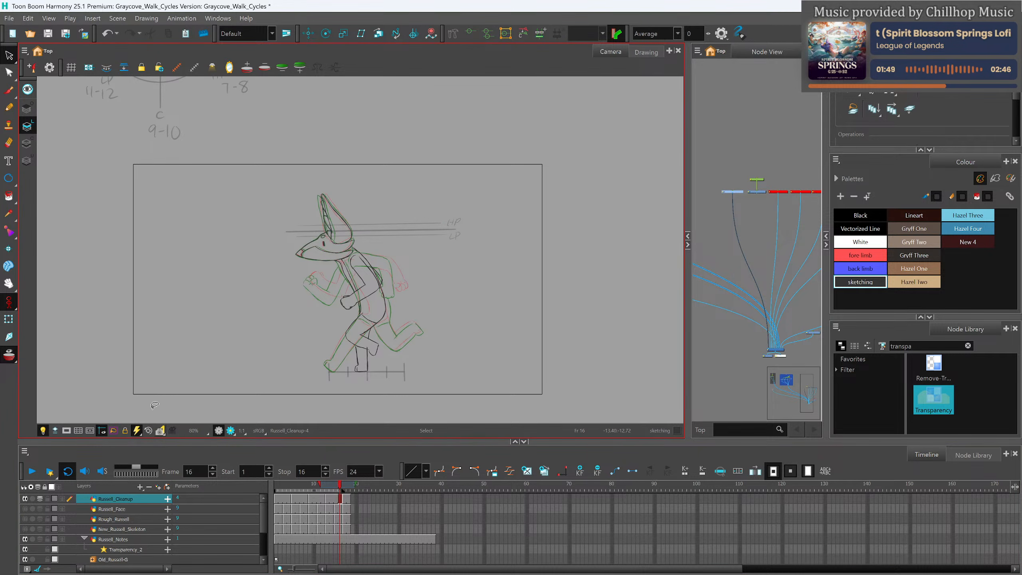
click(32, 471)
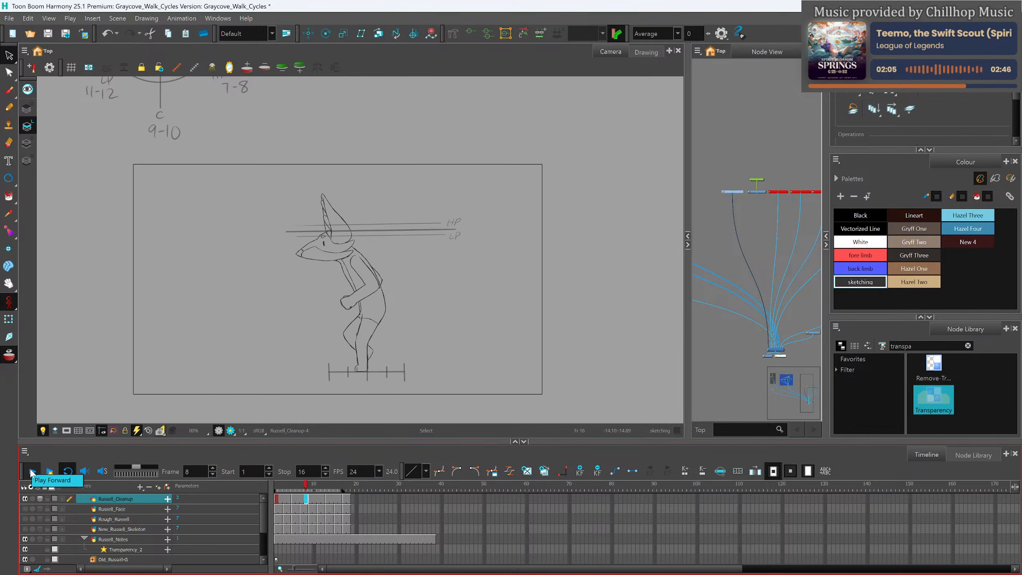
click(32, 472)
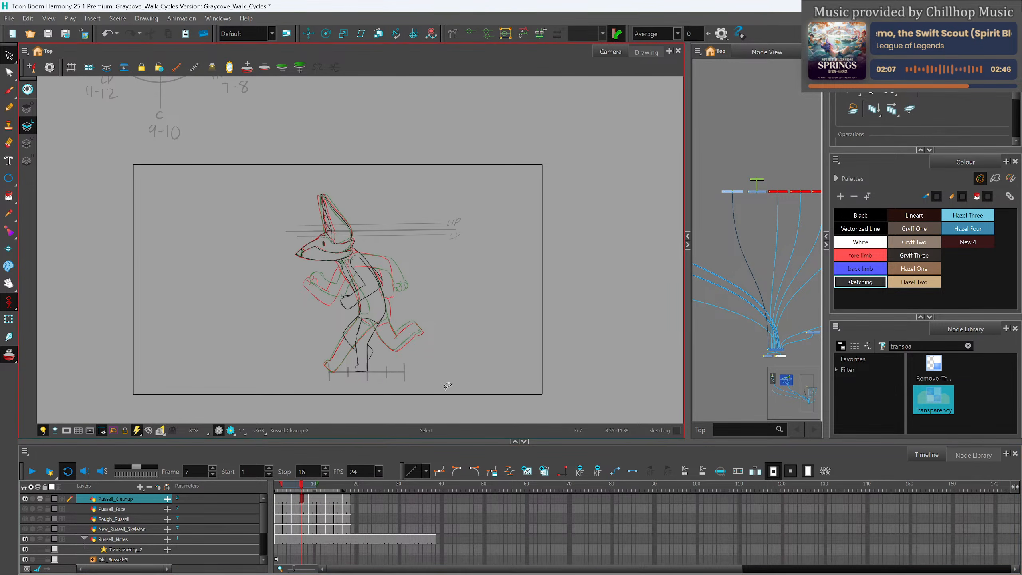
Undo the layer hiding and the exposure extensions on the Russell_Cleanup layer.
scroll(391, 305, up, 1)
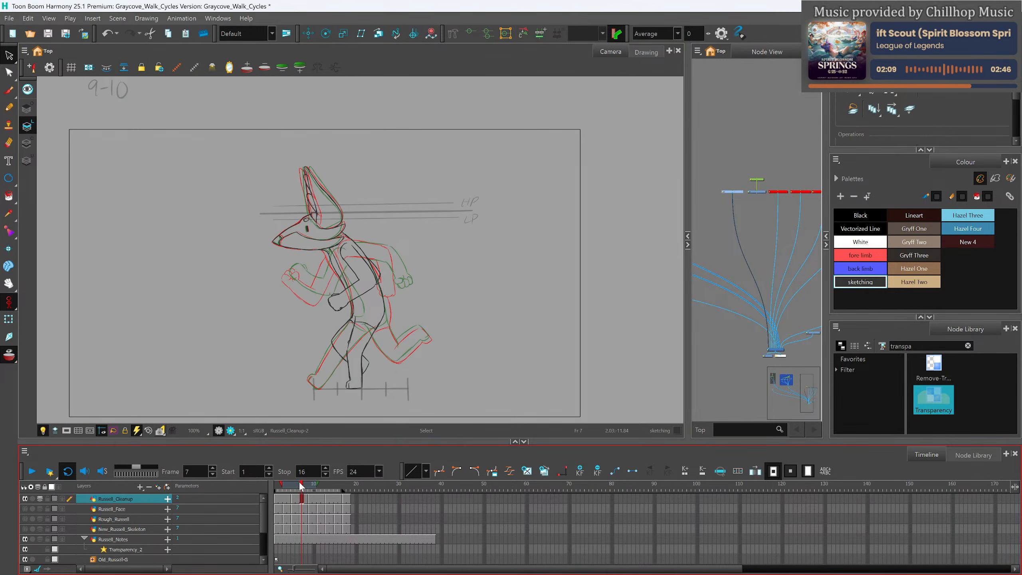
key(ctrl+z)
key(ctrl+z)
key(ctrl+z)
key(ctrl+z)
key(ctrl+z)
key(ctrl+z)
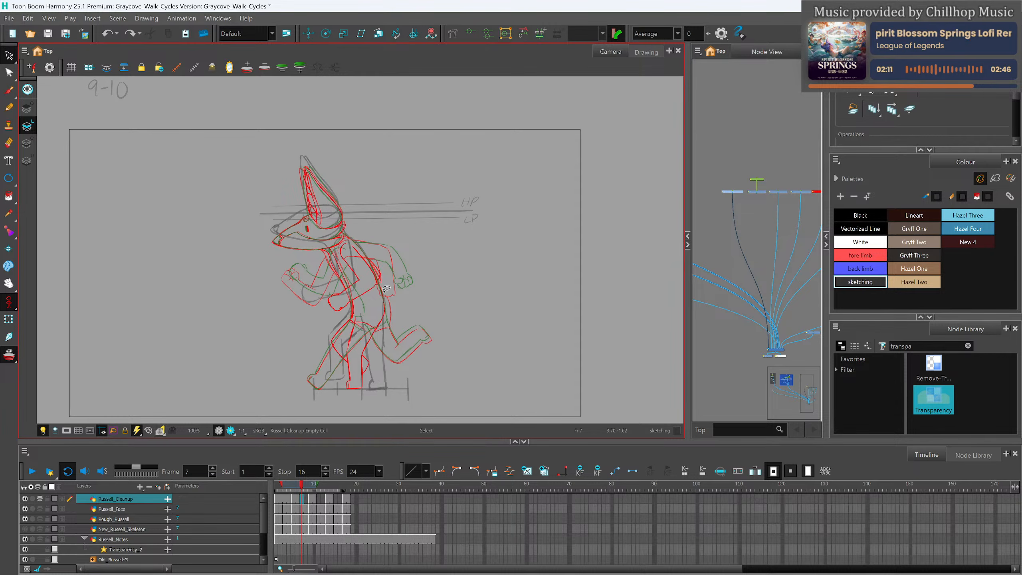
Create an empty drawing at frame 4 on the Russell_Cleanup layer, between the key poses at frames 1 and 5.
click(284, 499)
click(527, 472)
key(period)
key(alt+shift+r)
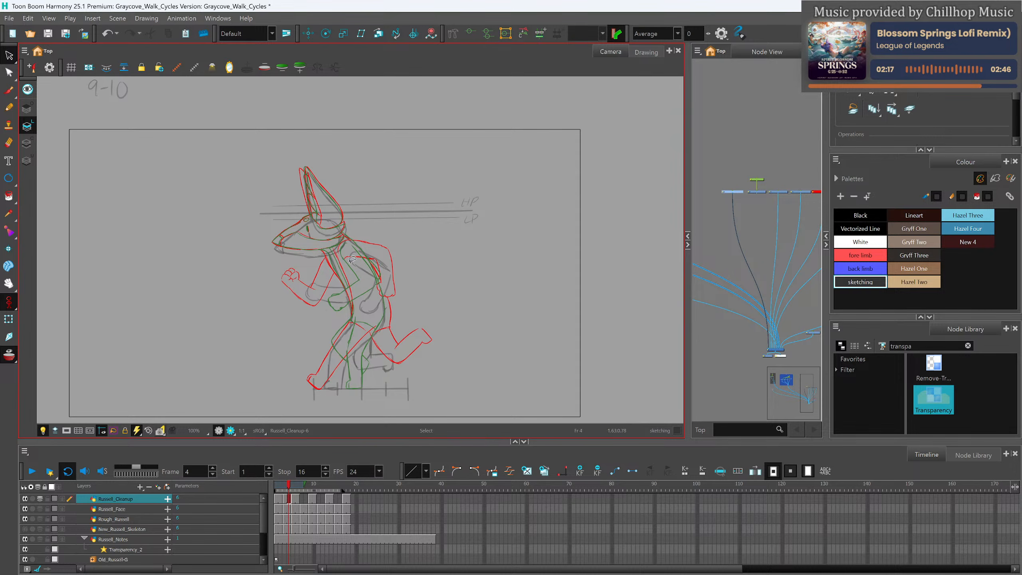
Examine the onion-skinned head, ears and eye of the neighbouring key poses against the rough sketch at frame 4.
scroll(302, 236, up, 1)
scroll(319, 222, down, 1)
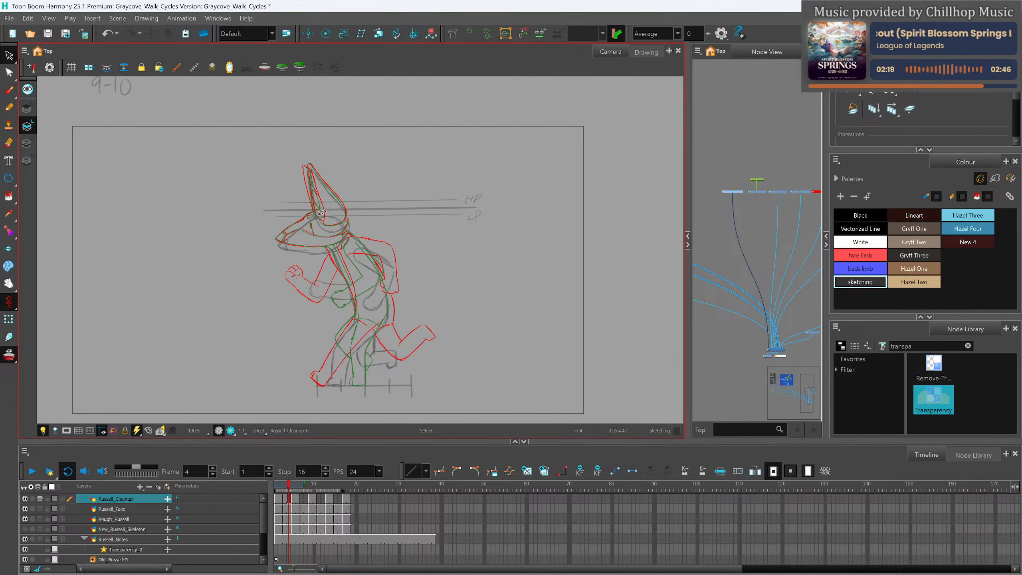
scroll(321, 212, up, 1)
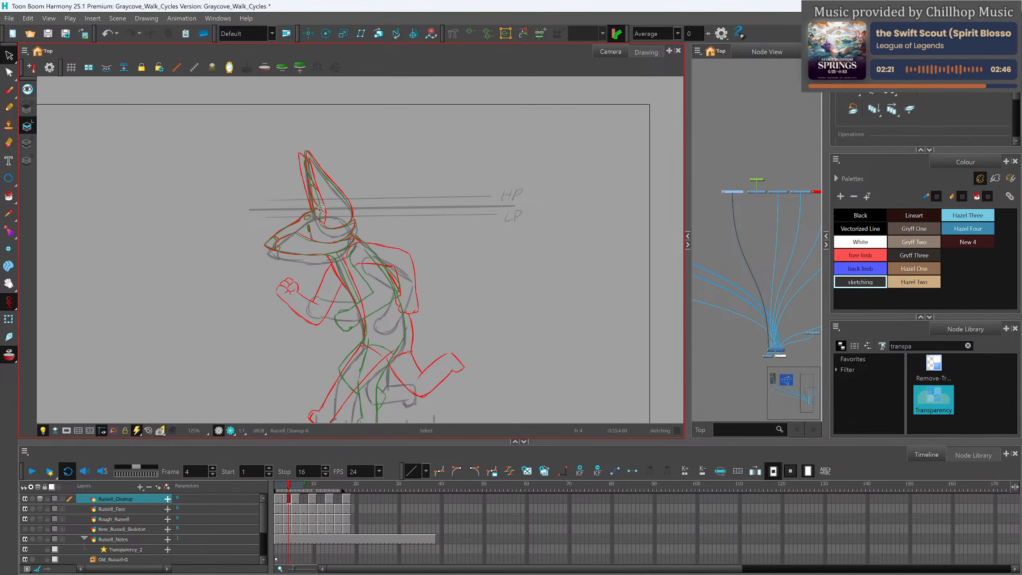
scroll(319, 198, up, 2)
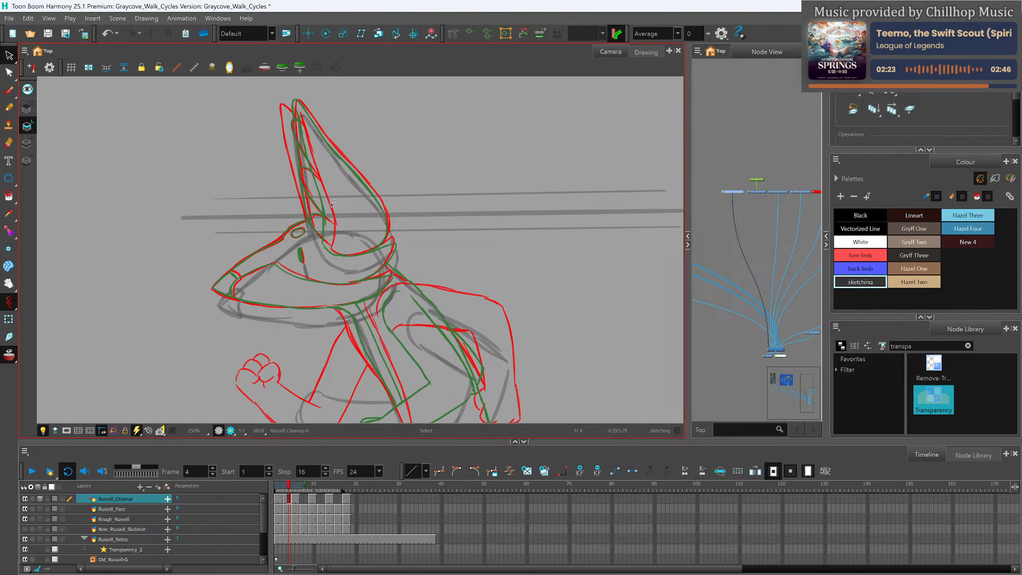
scroll(336, 204, down, 2)
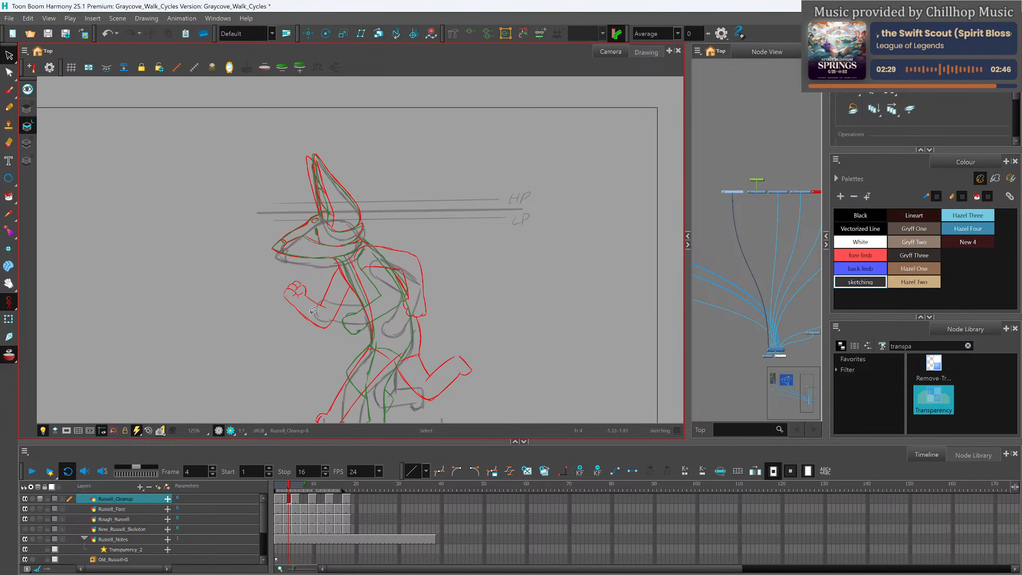
scroll(375, 228, up, 4)
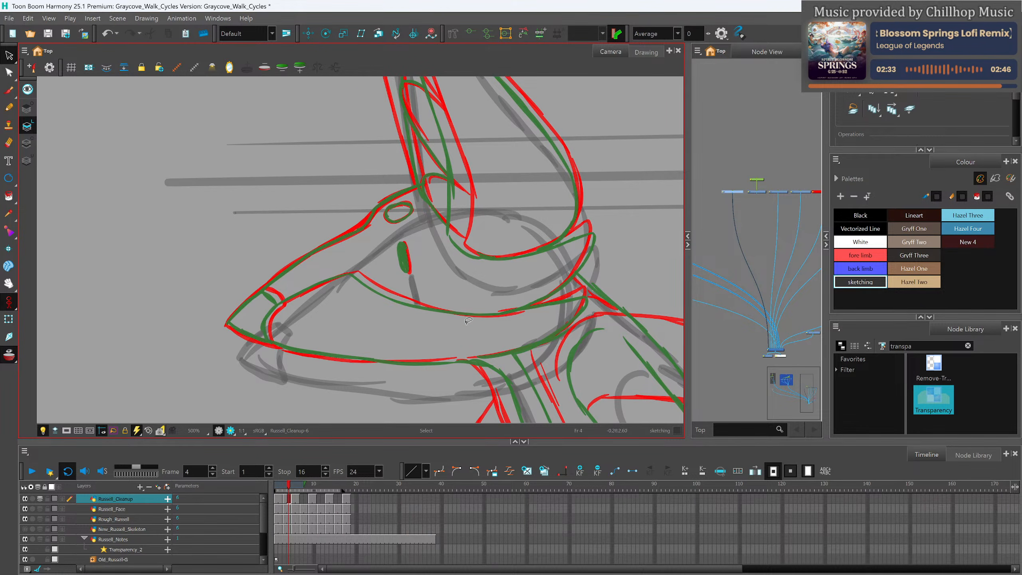
scroll(472, 295, down, 6)
scroll(540, 254, up, 4)
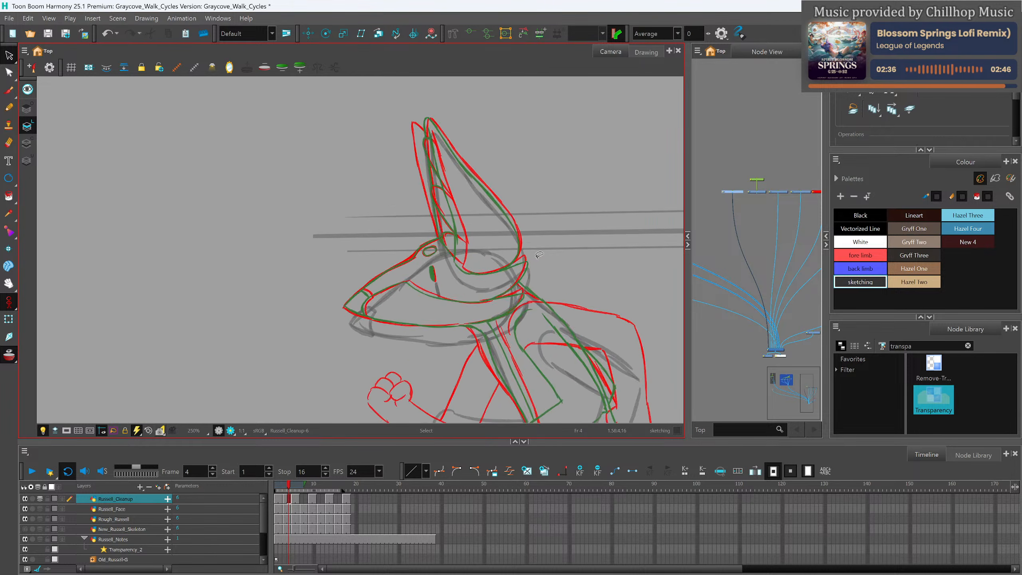
scroll(540, 255, down, 5)
scroll(516, 262, up, 3)
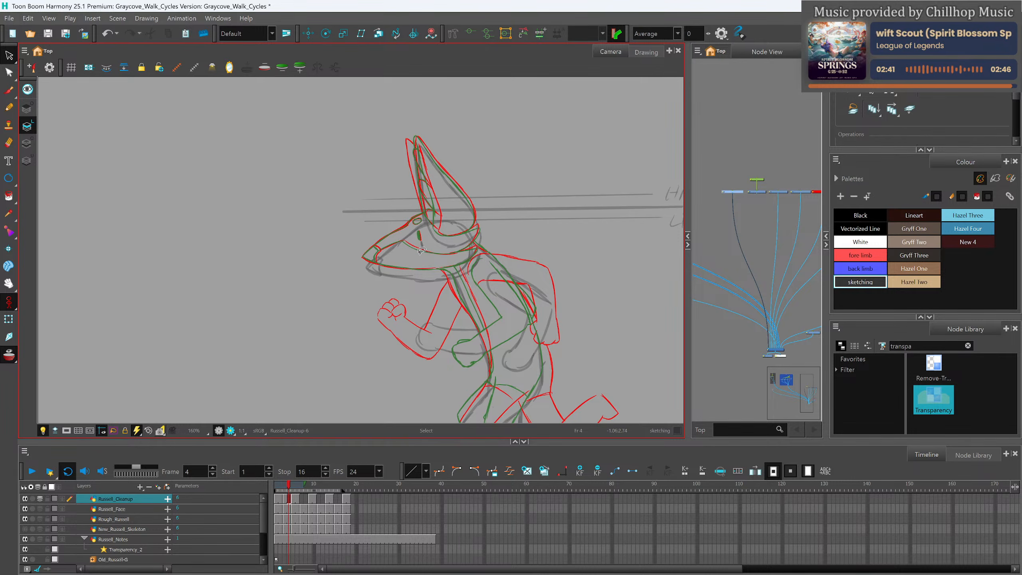
scroll(458, 225, up, 2)
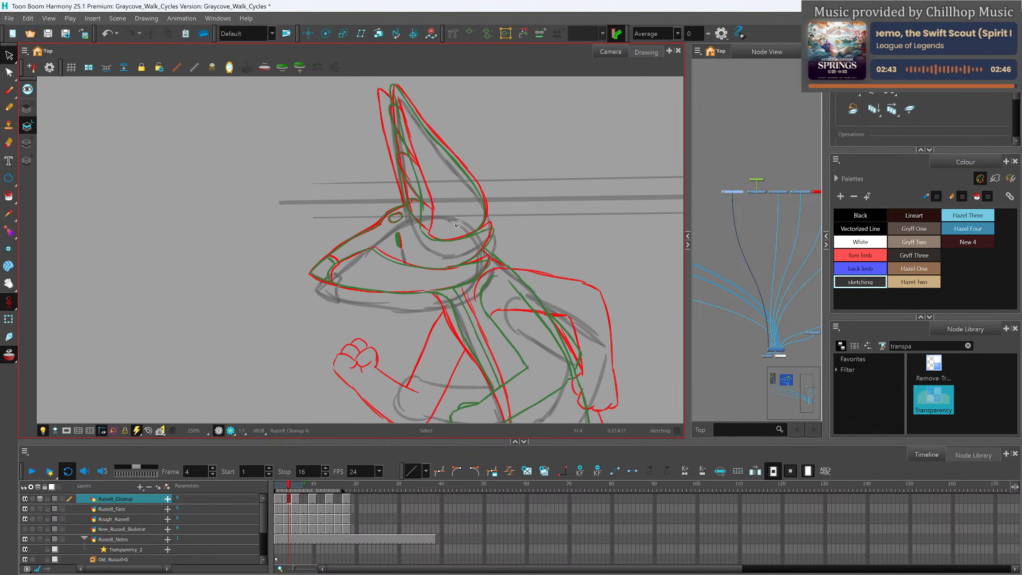
drag(453, 190, 443, 250)
scroll(430, 237, up, 2)
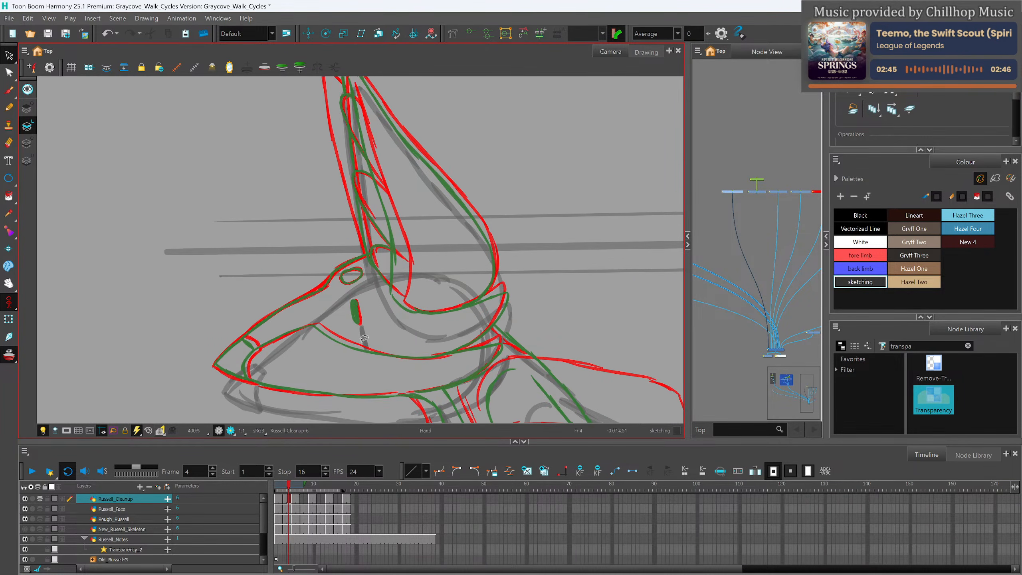
Draw the top line of the muzzle, the brow mark and the eye at frame 4 with the Pencil tool.
click(8, 107)
mouse_move(264, 259)
mouse_down()
mouse_move(270, 274)
mouse_move(267, 265)
mouse_up()
scroll(268, 263, down, 1)
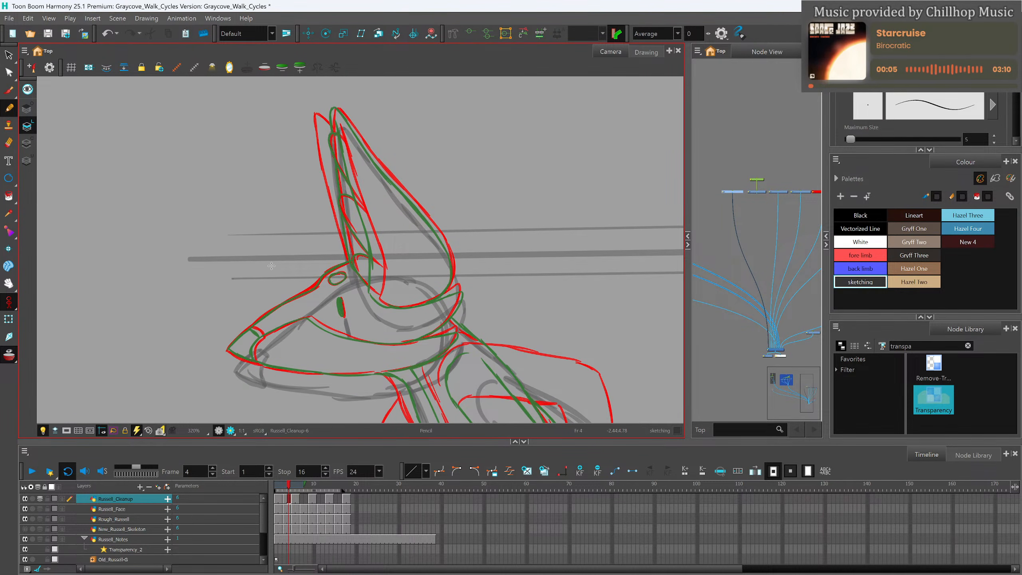
mouse_move(229, 348)
mouse_down()
mouse_move(349, 262)
mouse_move(331, 270)
mouse_move(340, 272)
mouse_move(332, 283)
mouse_move(346, 275)
mouse_move(336, 276)
mouse_move(344, 314)
mouse_up()
drag(365, 277, 347, 263)
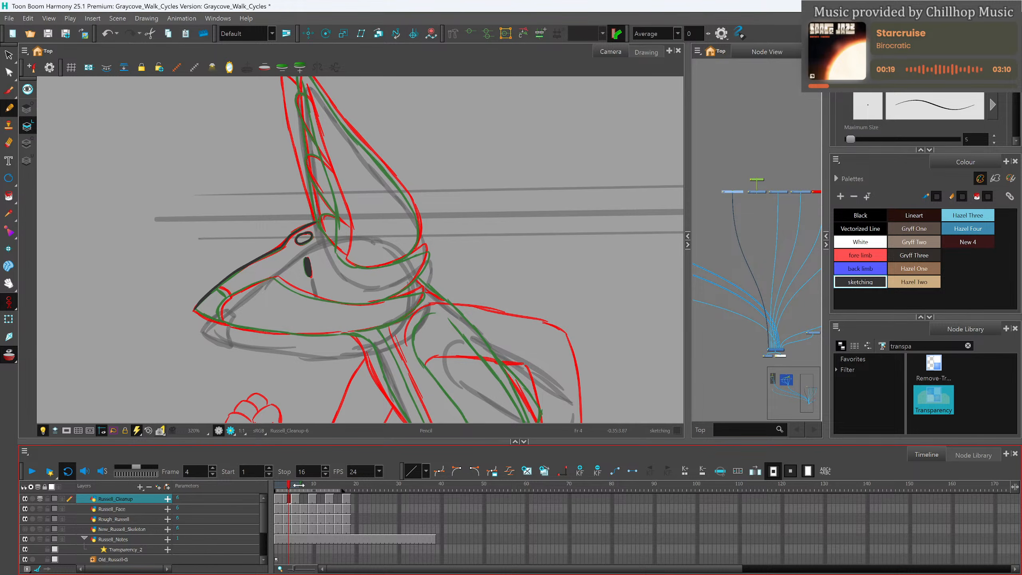
mouse_move(293, 486)
mouse_down()
mouse_move(313, 486)
mouse_move(289, 486)
mouse_up()
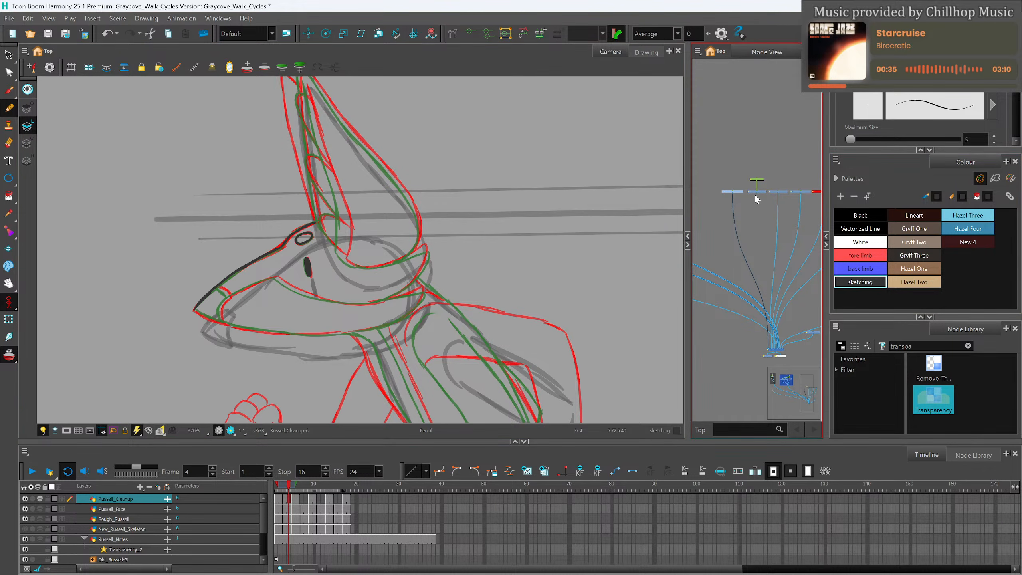
Play back the walk cycle with the Russell_Tail-P node temporarily connected to the composite.
drag(757, 194, 770, 354)
scroll(368, 138, down, 5)
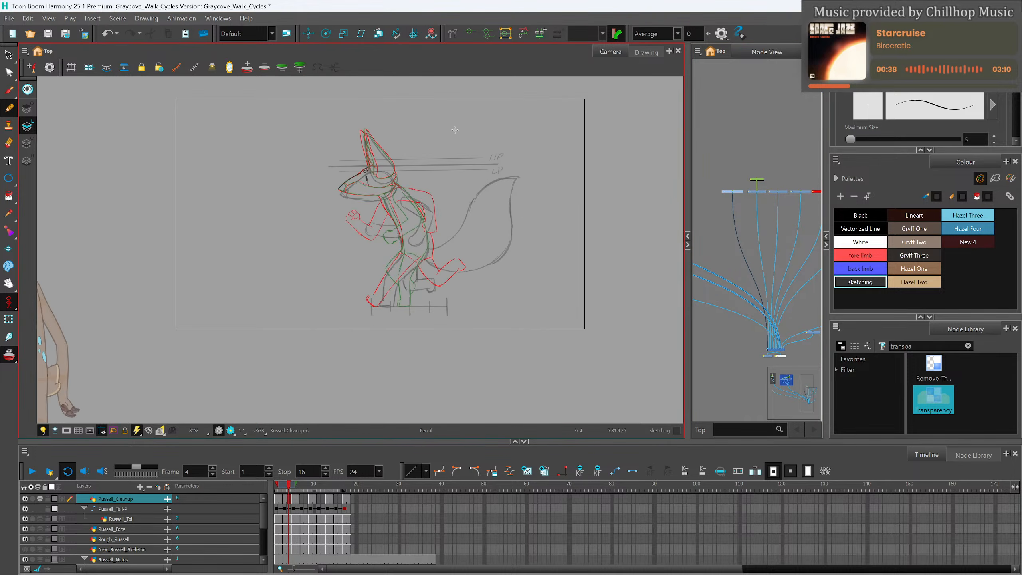
scroll(455, 129, up, 1)
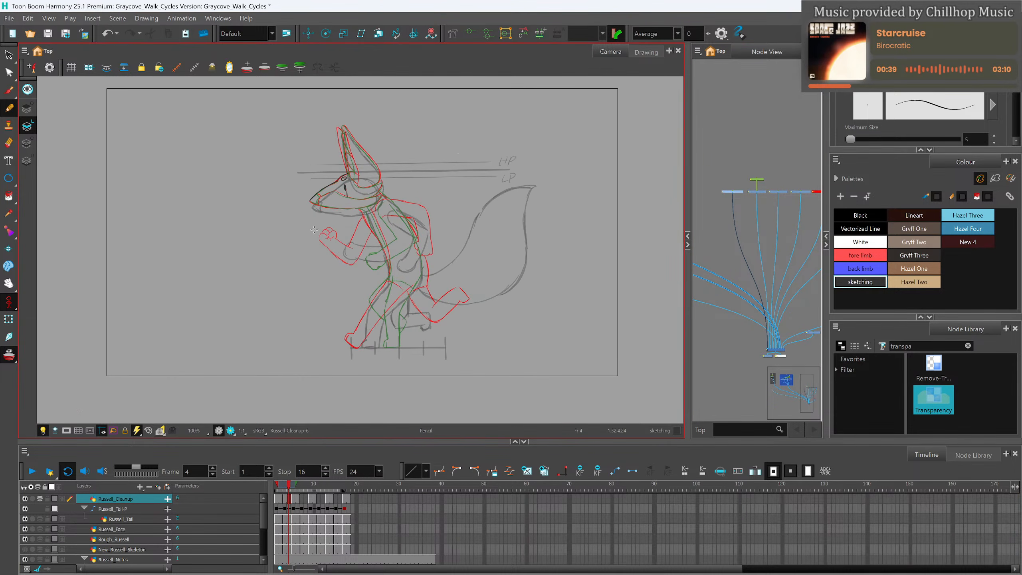
key(Return)
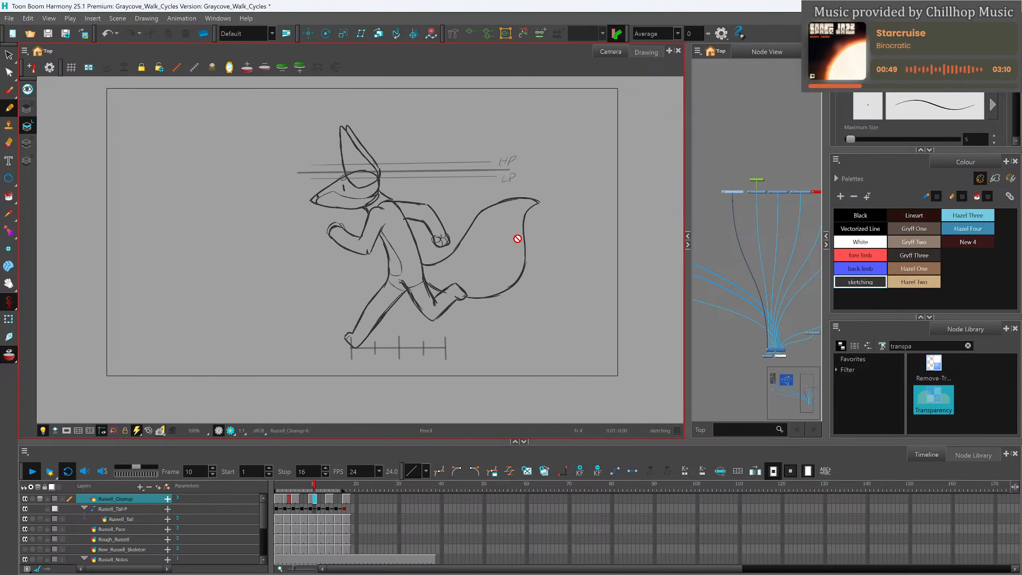
scroll(516, 242, down, 4)
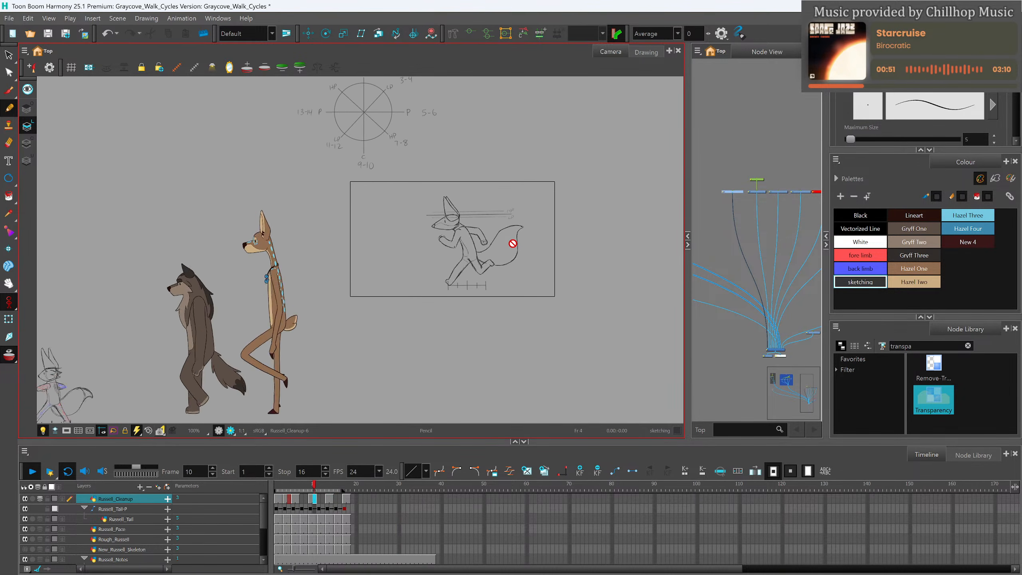
scroll(499, 238, up, 3)
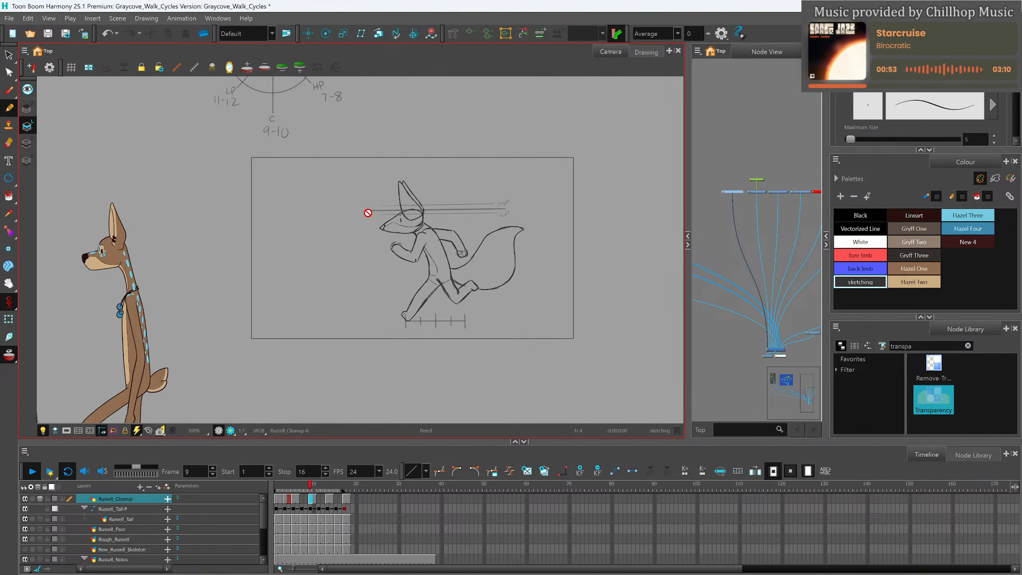
scroll(507, 199, down, 4)
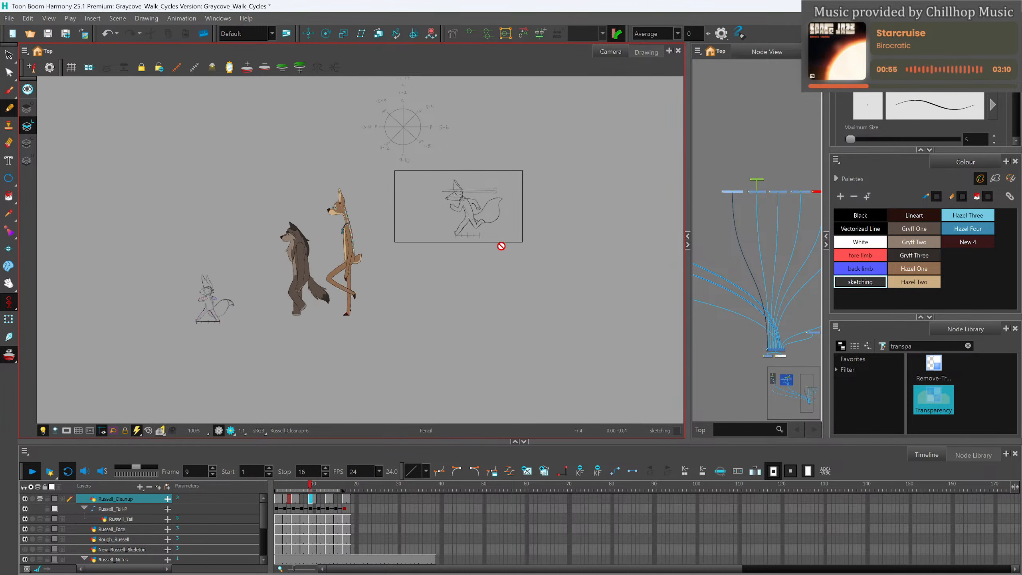
scroll(507, 167, up, 5)
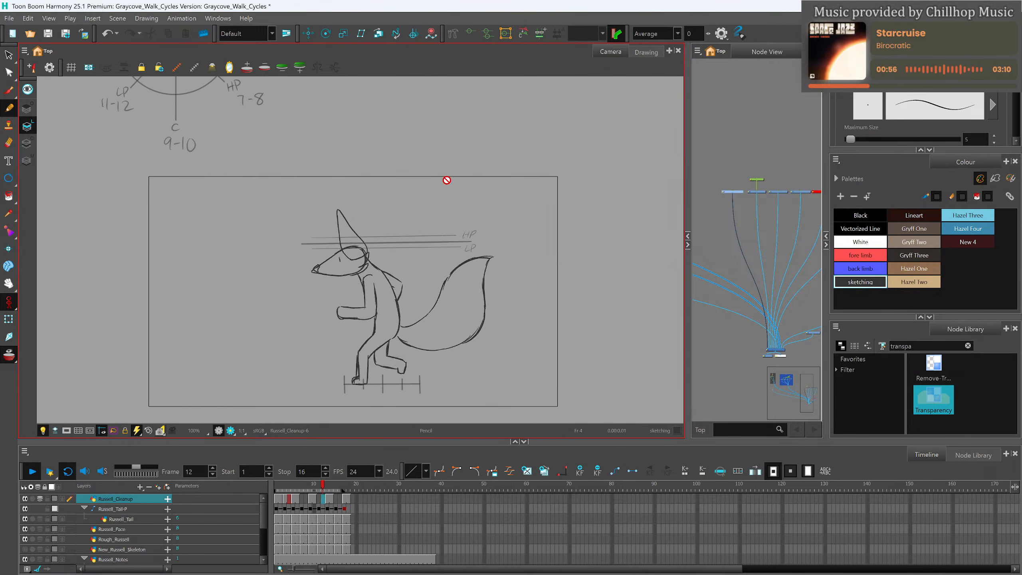
scroll(446, 180, down, 3)
key(shift+m)
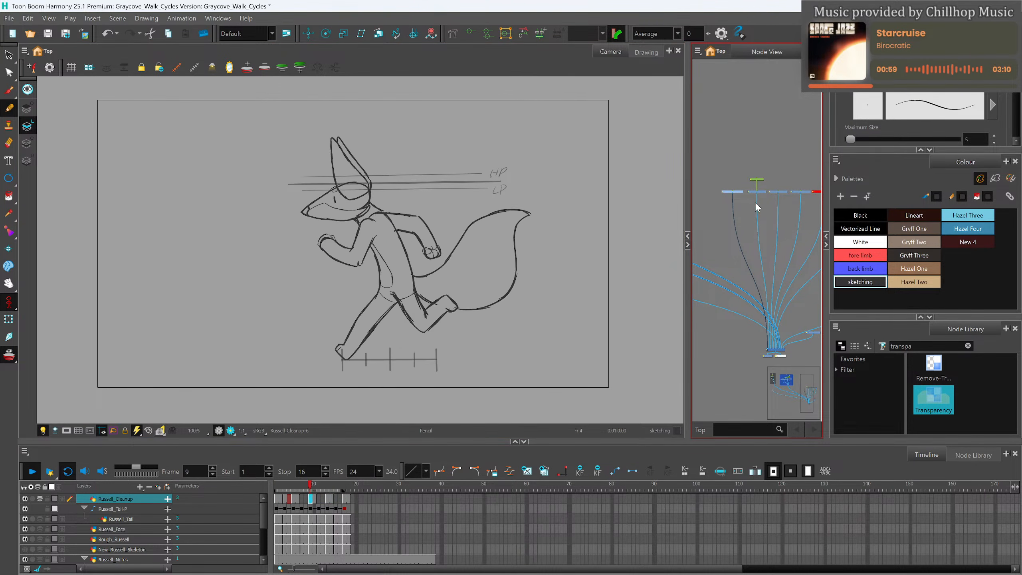
drag(757, 202, 760, 195)
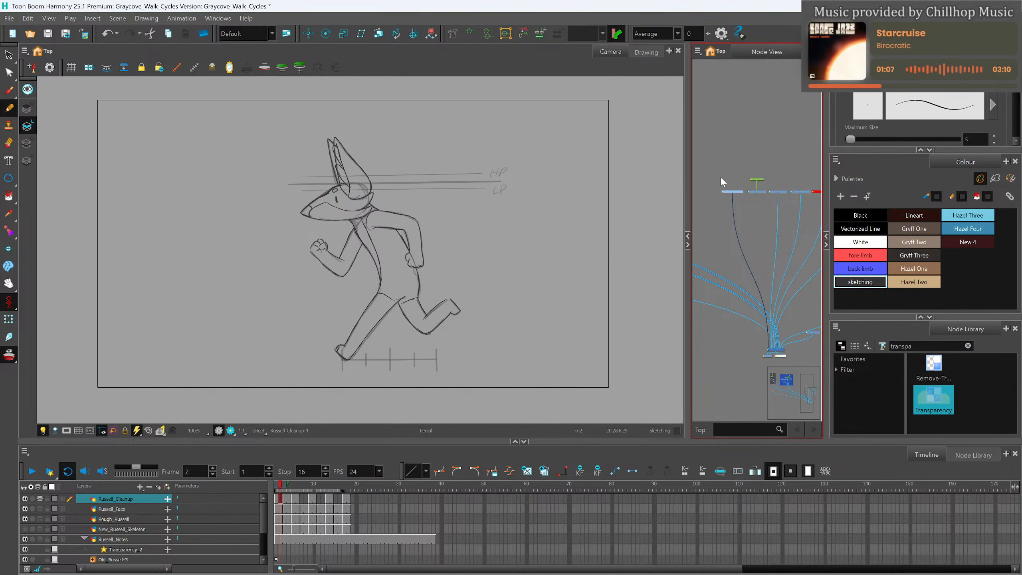
Draw the ear's inner edge and its fur tufts in the Russell_Cleanup drawing at frame 4.
click(286, 499)
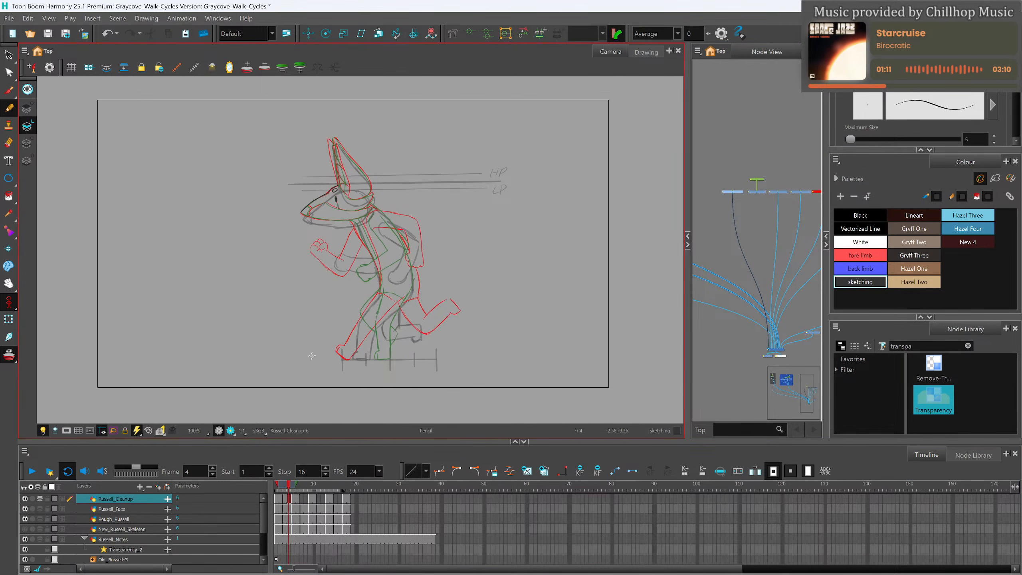
scroll(338, 194, up, 5)
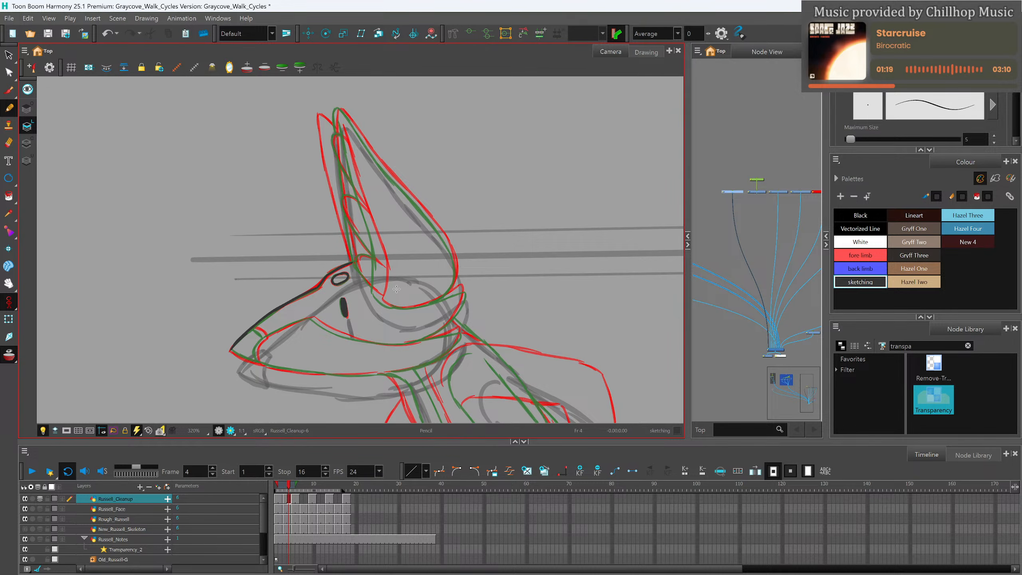
click(295, 486)
mouse_move(294, 485)
mouse_down()
mouse_move(281, 487)
mouse_move(289, 489)
mouse_up()
mouse_move(341, 125)
mouse_down()
mouse_move(380, 269)
mouse_move(378, 300)
mouse_up()
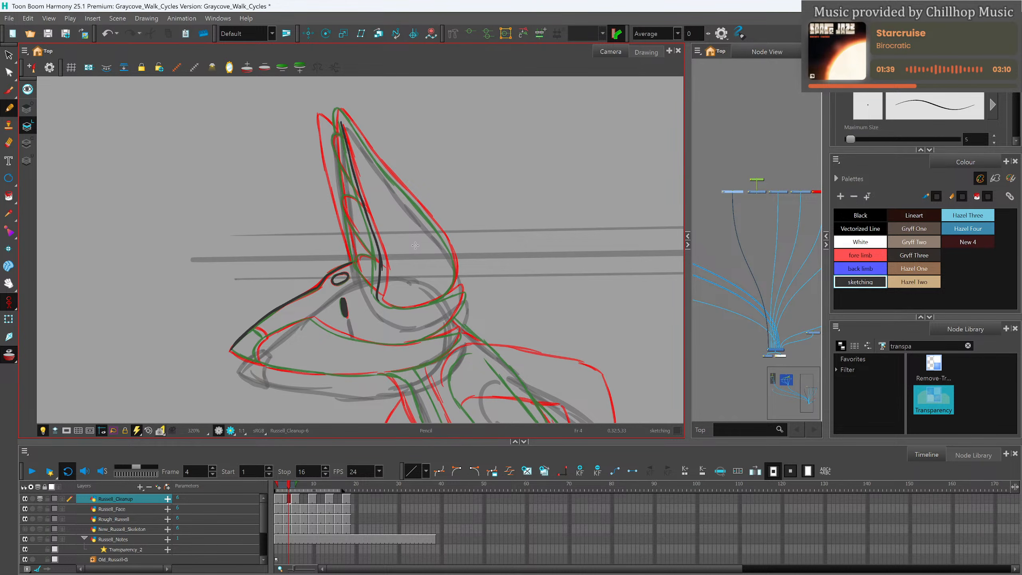
mouse_move(346, 138)
mouse_down()
mouse_move(335, 136)
mouse_move(334, 151)
mouse_move(359, 192)
mouse_move(343, 198)
mouse_move(349, 228)
mouse_move(379, 262)
mouse_move(356, 260)
mouse_move(364, 278)
mouse_up()
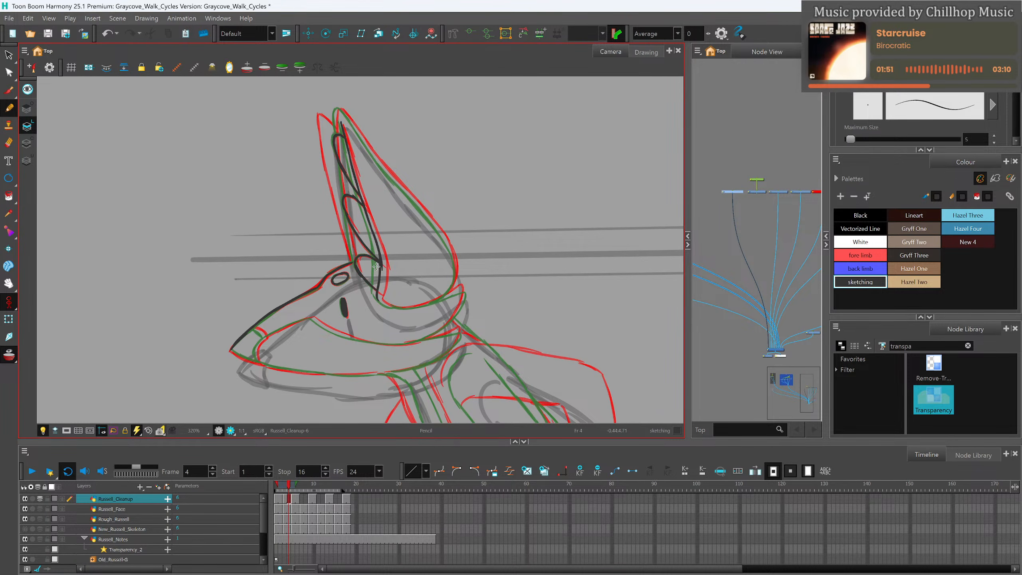
Draw the ear's outer contour and the cheek fur tufts at the back of the head at frame 4.
mouse_move(344, 109)
mouse_down()
mouse_move(336, 121)
mouse_move(354, 259)
mouse_up()
mouse_move(345, 111)
mouse_down()
mouse_move(436, 225)
mouse_move(455, 273)
mouse_move(388, 305)
mouse_move(462, 288)
mouse_up()
drag(422, 340, 462, 303)
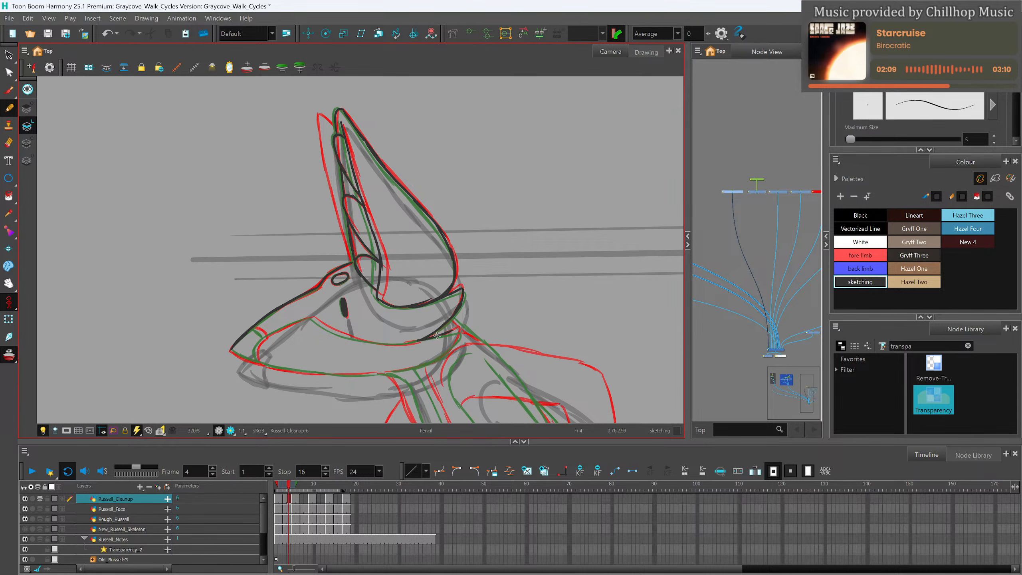
drag(422, 340, 459, 331)
Draw the nose shape at the tip of the muzzle in the frame 4 cleanup drawing.
scroll(387, 282, down, 5)
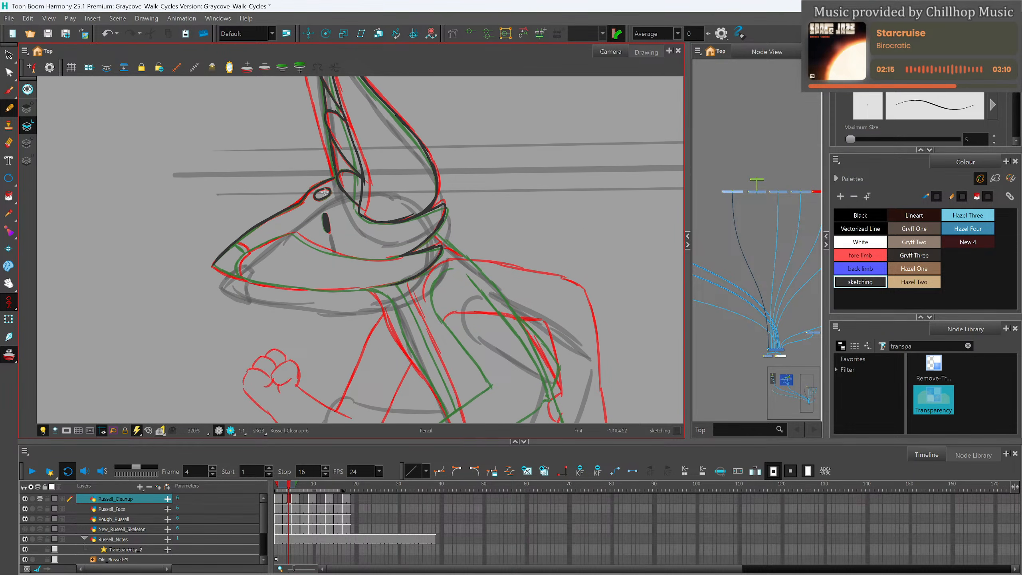
scroll(324, 192, up, 1)
mouse_move(212, 255)
mouse_down()
mouse_move(228, 266)
mouse_move(218, 295)
mouse_move(207, 295)
mouse_move(219, 298)
mouse_up()
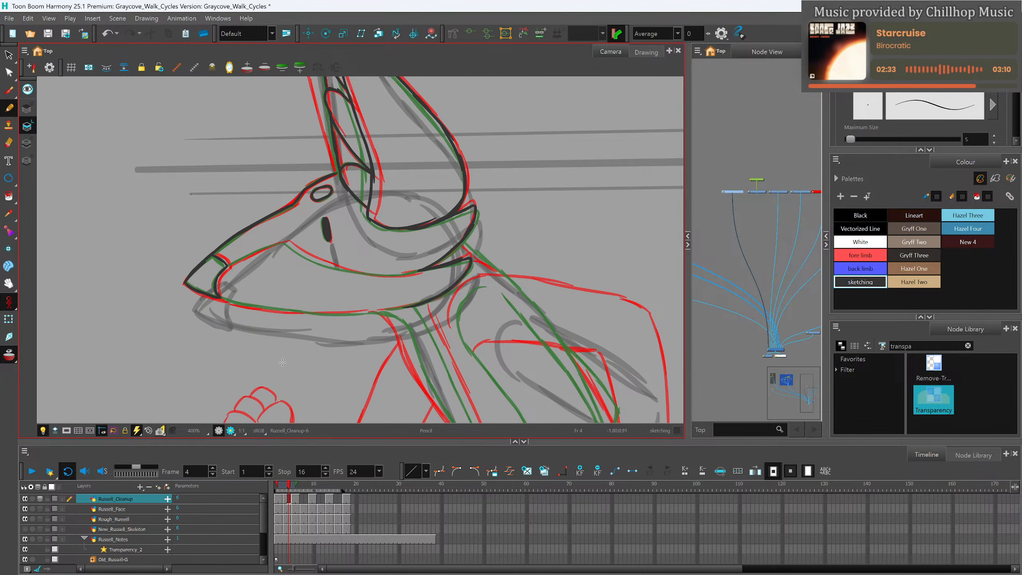
Play back the walk cycle to compare it with the other characters' walk cycles.
scroll(282, 363, down, 8)
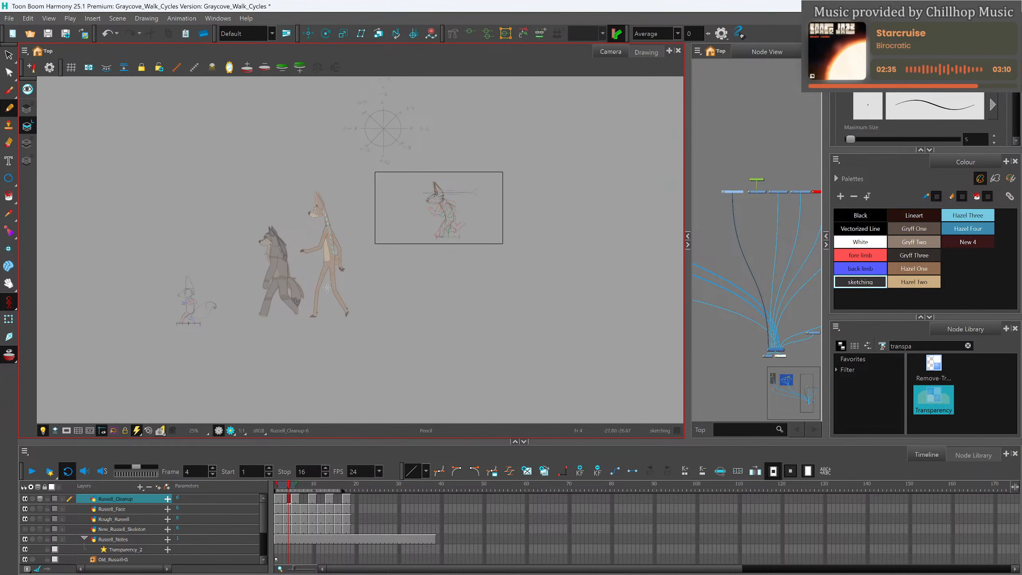
click(32, 472)
scroll(318, 280, up, 2)
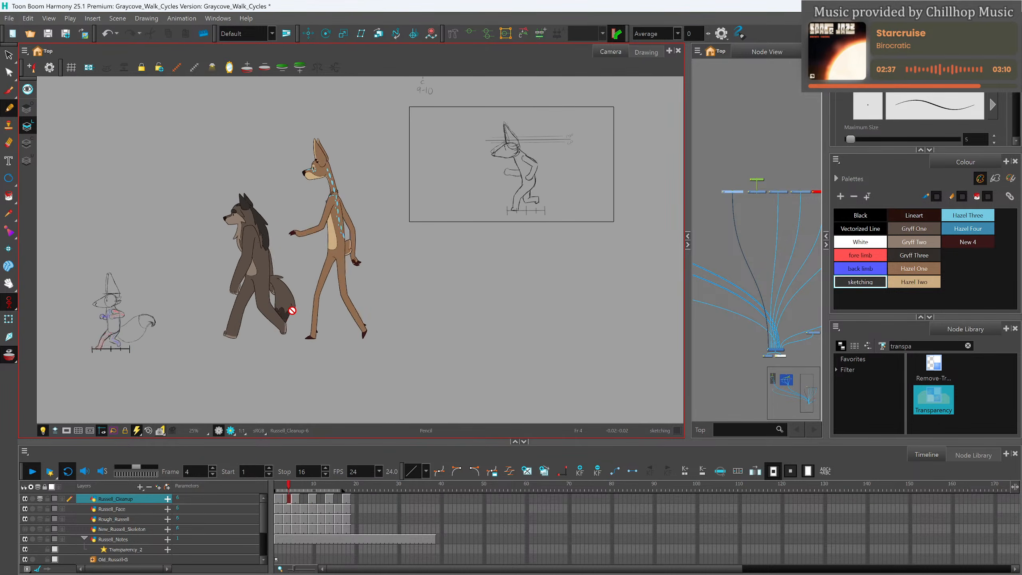
click(32, 472)
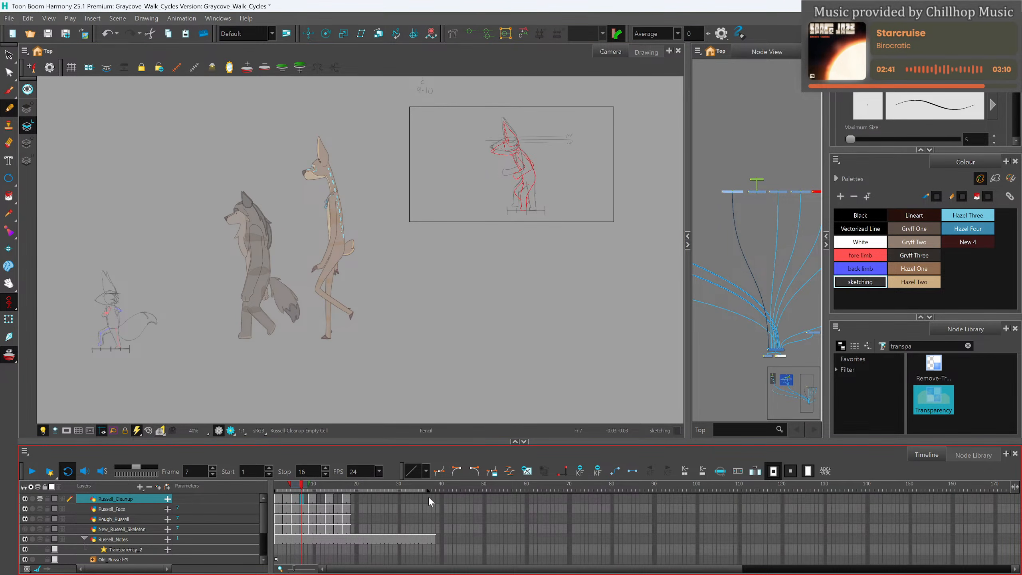
Set the playback stop frame to 32 and play back all the characters' walk cycles.
scroll(409, 498, down, 1)
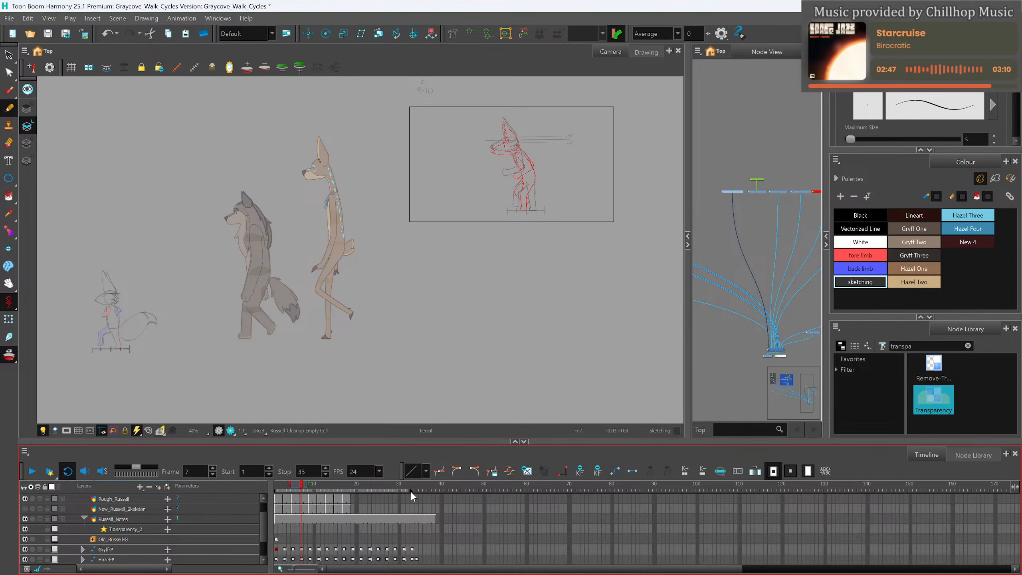
click(31, 472)
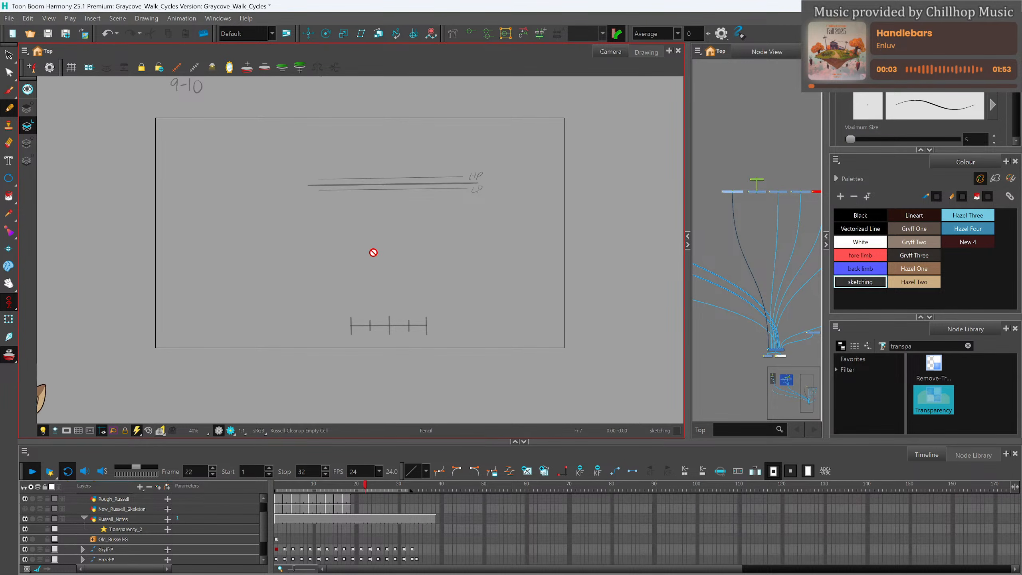
scroll(409, 225, down, 3)
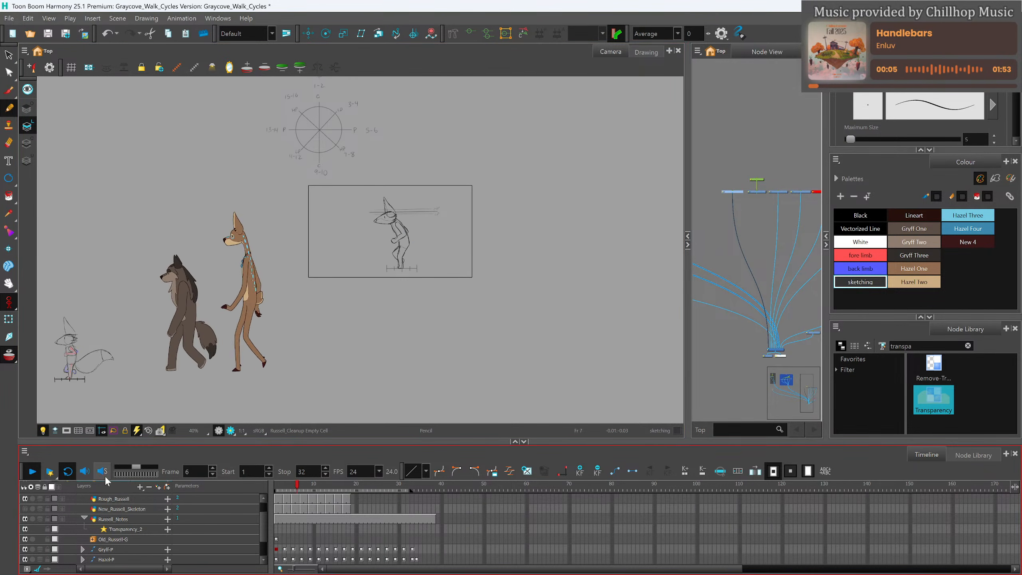
Stop the playback and set the playback stop frame to 16.
click(32, 472)
drag(409, 492, 394, 487)
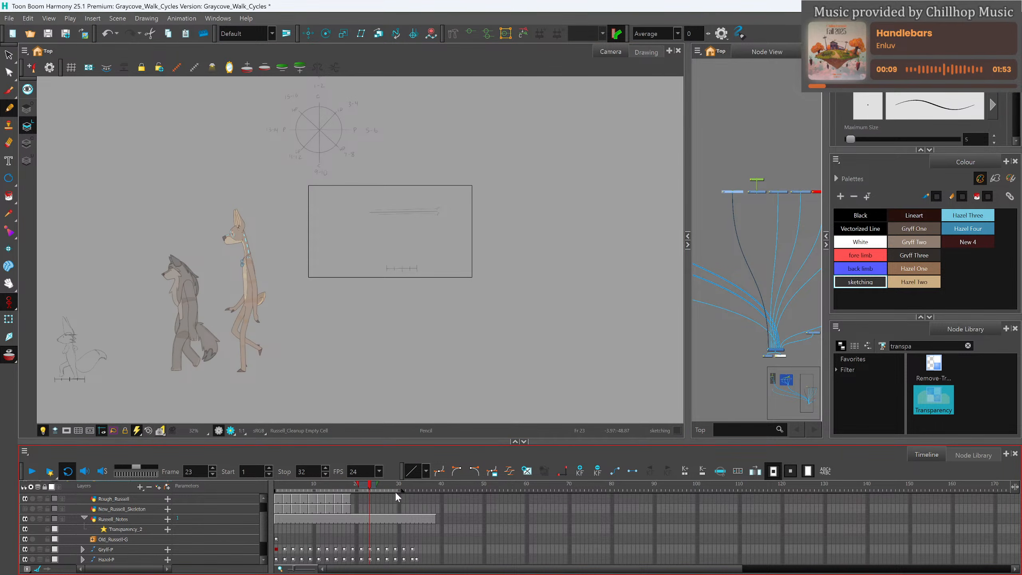
scroll(409, 236, up, 4)
drag(357, 485, 344, 487)
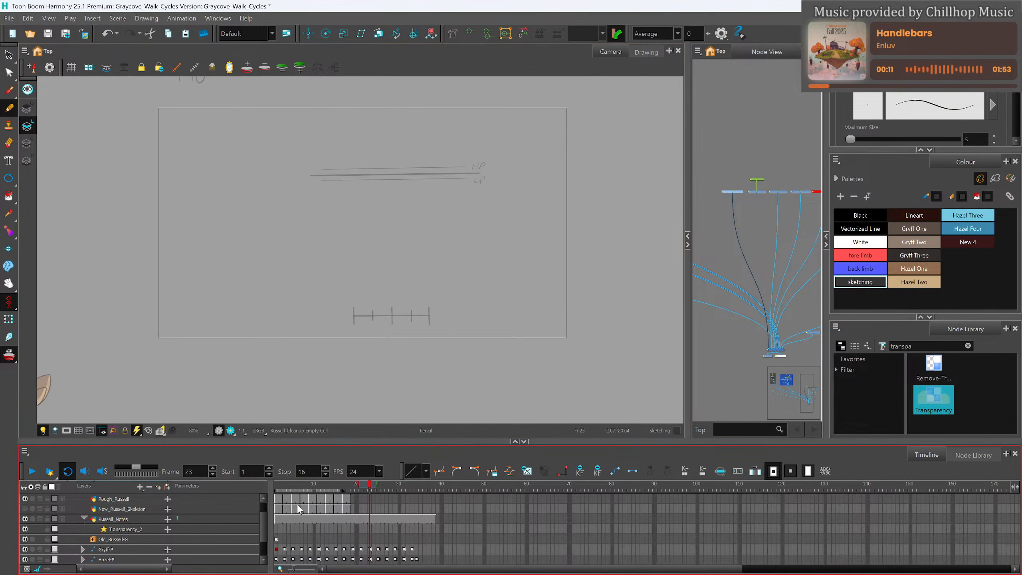
click(336, 484)
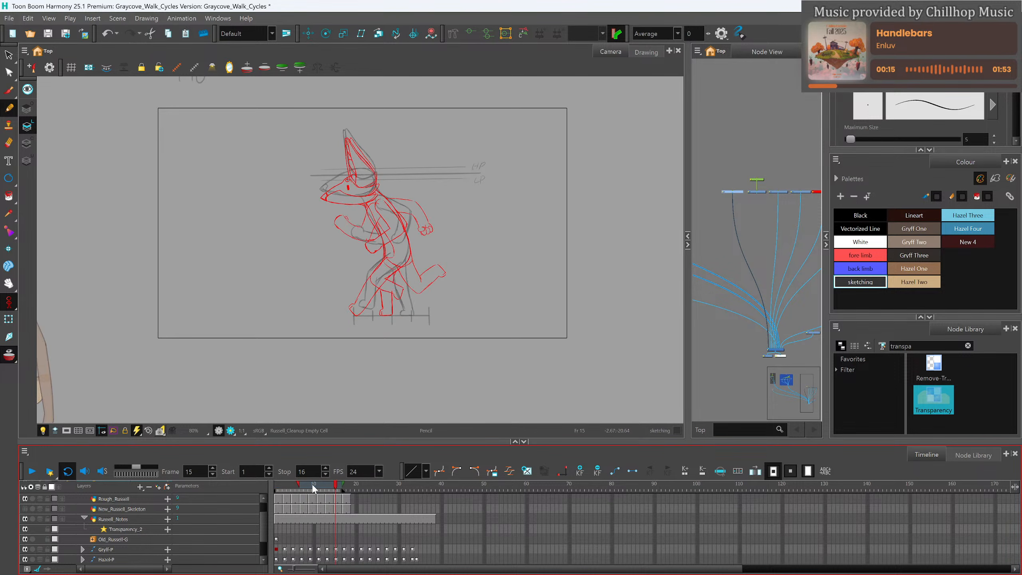
drag(296, 487, 324, 488)
Draw the underside of the lower jaw in the Russell_Cleanup drawing at frame 4.
click(286, 499)
scroll(375, 179, up, 2)
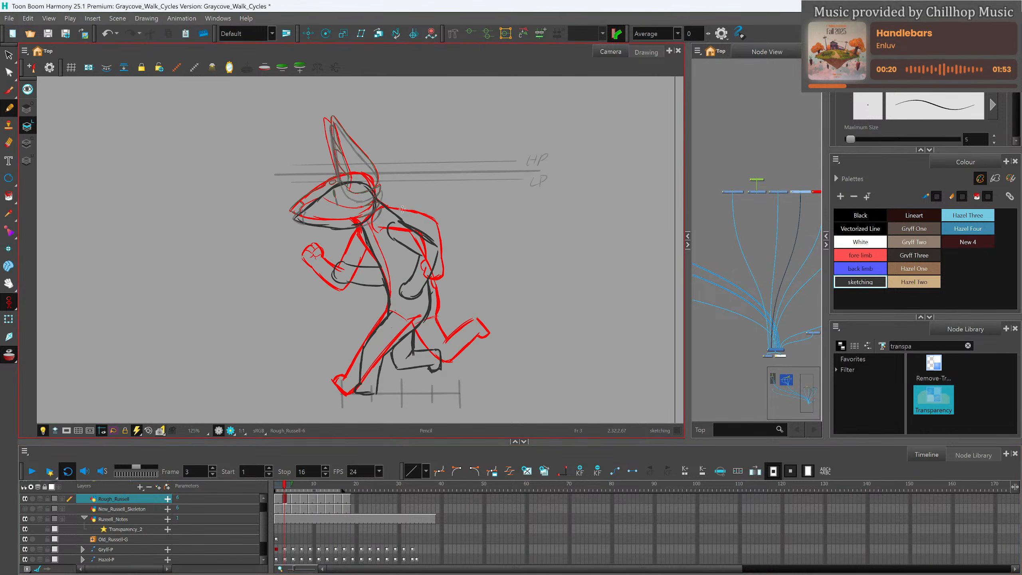
click(288, 497)
scroll(318, 519, up, 1)
click(290, 497)
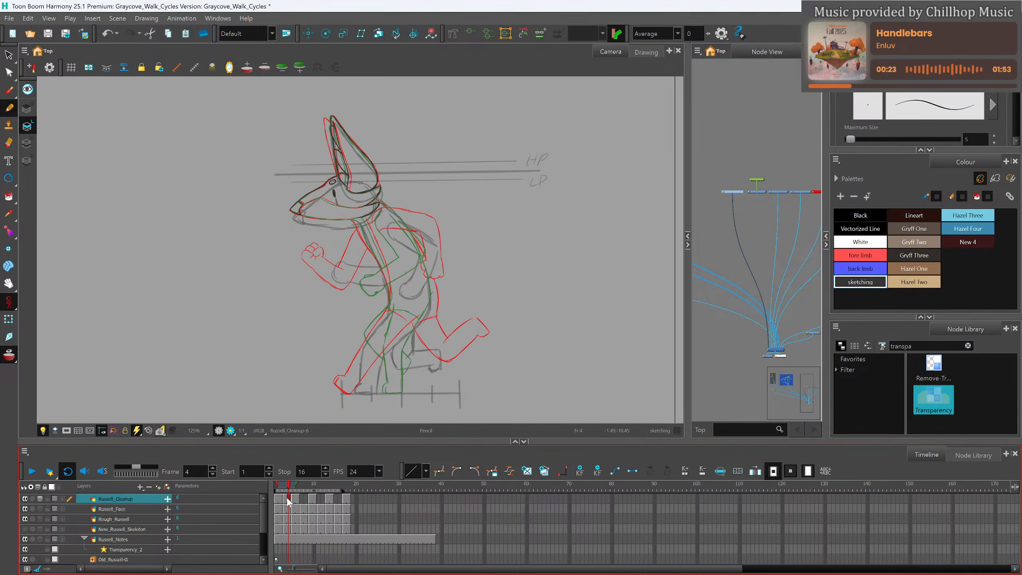
scroll(359, 141, up, 1)
scroll(359, 140, up, 3)
scroll(260, 302, down, 2)
scroll(263, 339, up, 3)
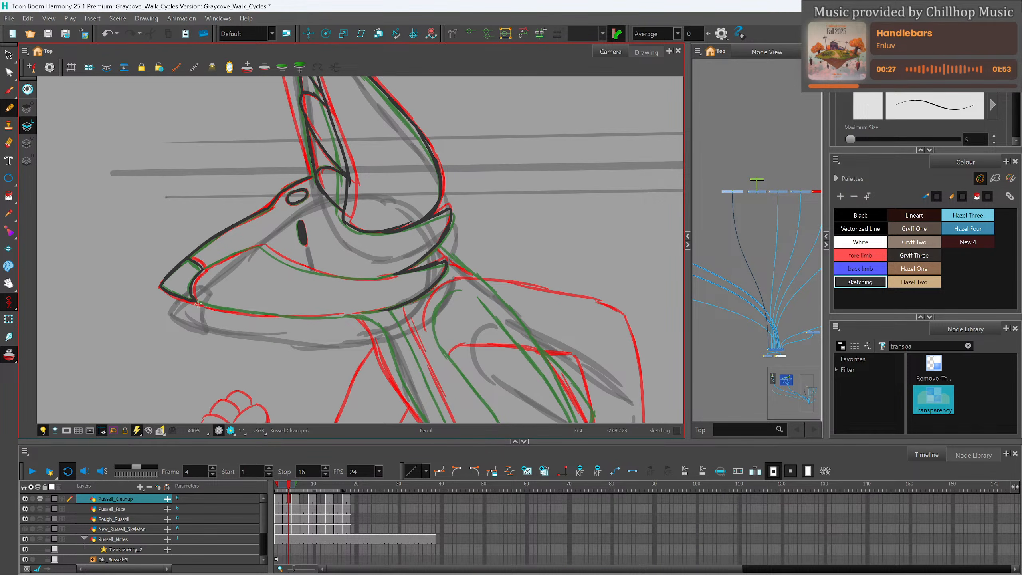
mouse_move(202, 304)
mouse_down()
mouse_move(311, 314)
mouse_move(296, 317)
mouse_move(364, 313)
mouse_up()
key(ctrl+z)
key(ctrl+z)
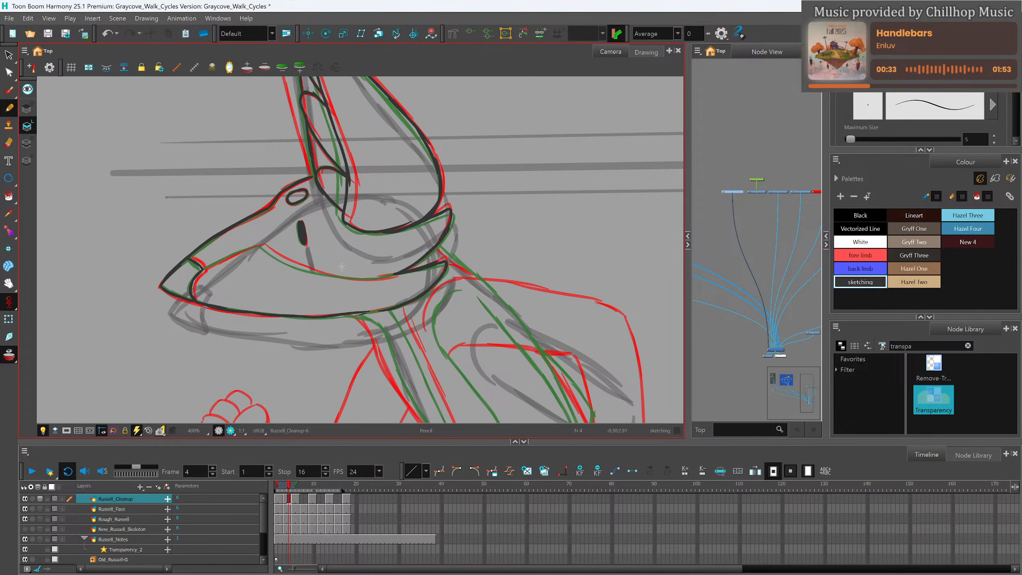
Draw the curved face-marking line from the nose base back to the cheek fur at frame 4.
mouse_move(203, 269)
mouse_down()
mouse_move(265, 246)
mouse_move(343, 279)
mouse_move(402, 268)
mouse_up()
scroll(355, 220, down, 4)
scroll(363, 136, up, 3)
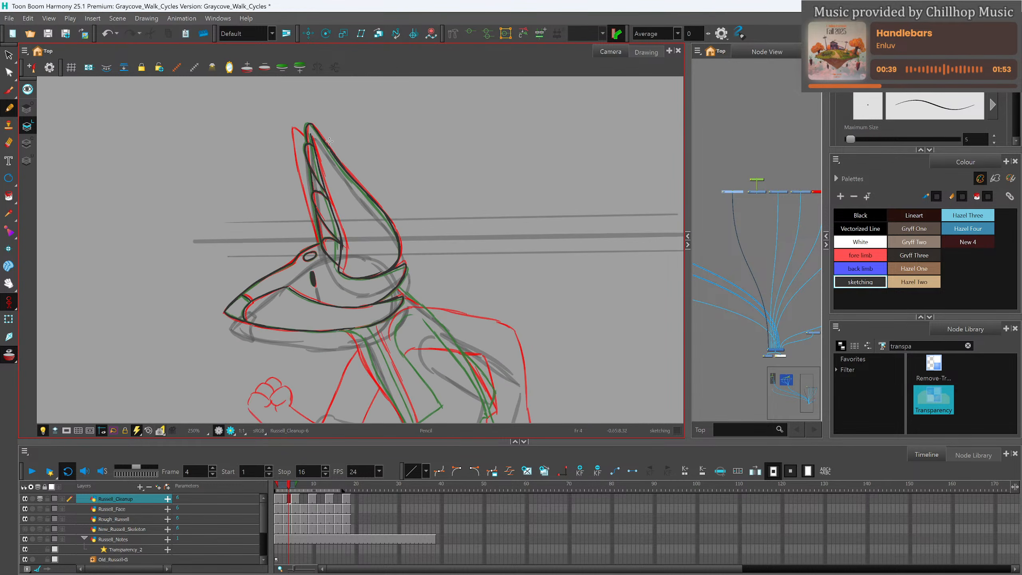
Draw the far ear's outline behind the near ear in the cleanup drawing at frame 3.
click(277, 488)
mouse_move(277, 488)
mouse_down()
mouse_move(297, 485)
mouse_move(286, 490)
mouse_up()
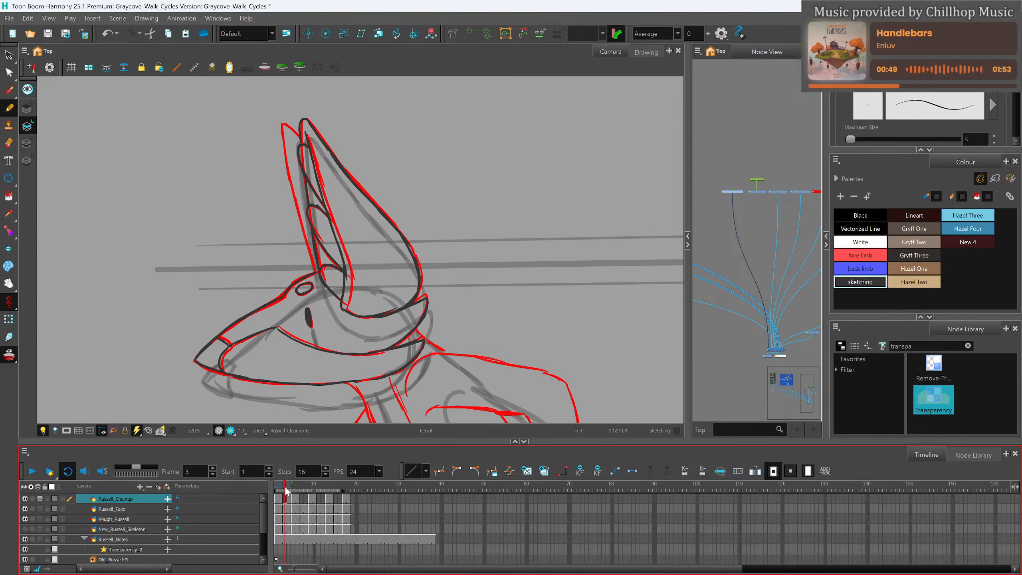
mouse_move(298, 124)
mouse_down()
mouse_move(292, 163)
mouse_move(317, 272)
mouse_up()
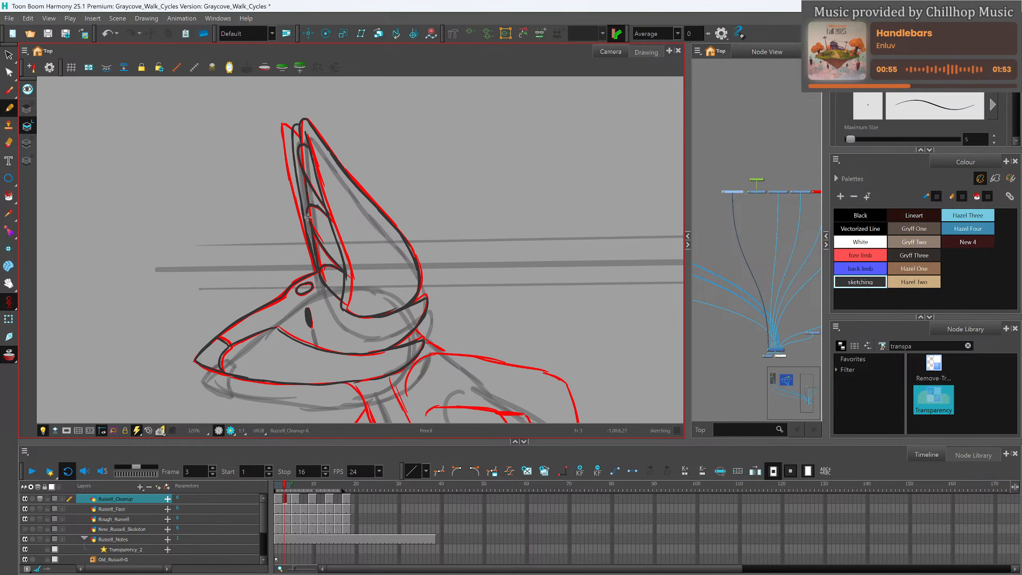
scroll(307, 217, up, 1)
scroll(374, 130, down, 2)
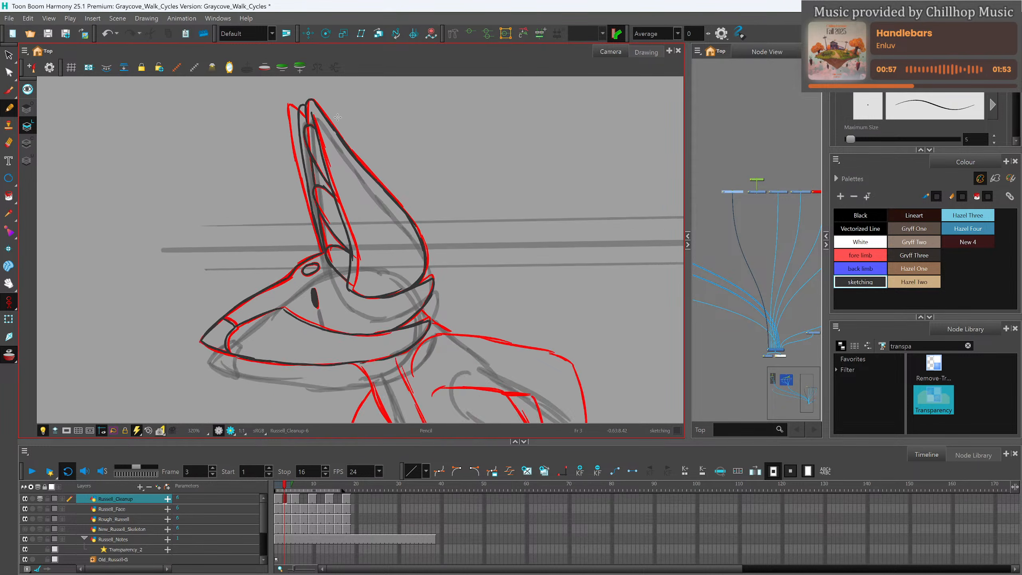
drag(466, 258, 469, 272)
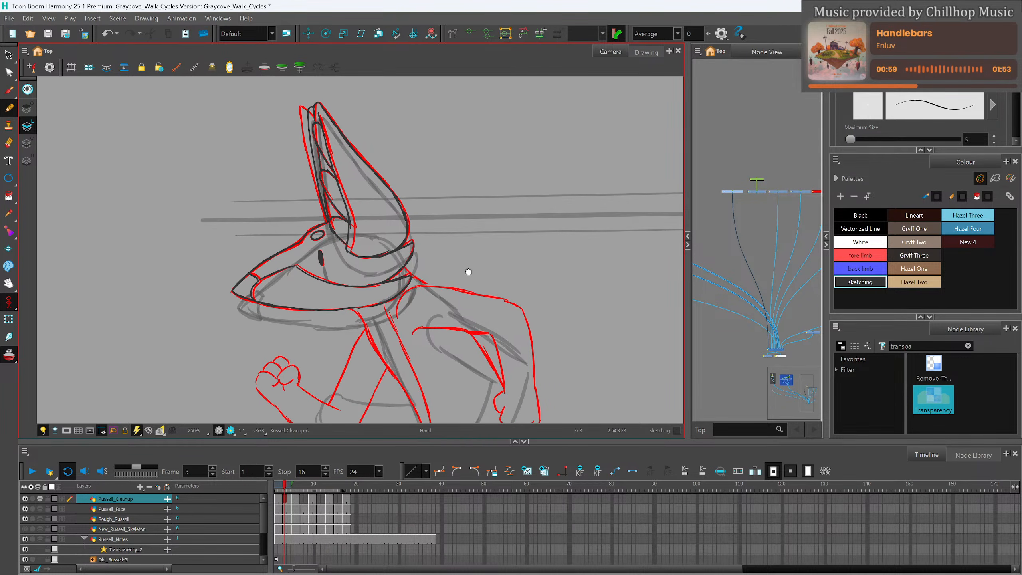
Try lowering the whole cleaned-up head onto the grey rough head.
key(alt+s)
mouse_move(183, 250)
mouse_down()
mouse_move(398, 332)
mouse_move(346, 101)
mouse_up()
drag(353, 286, 358, 303)
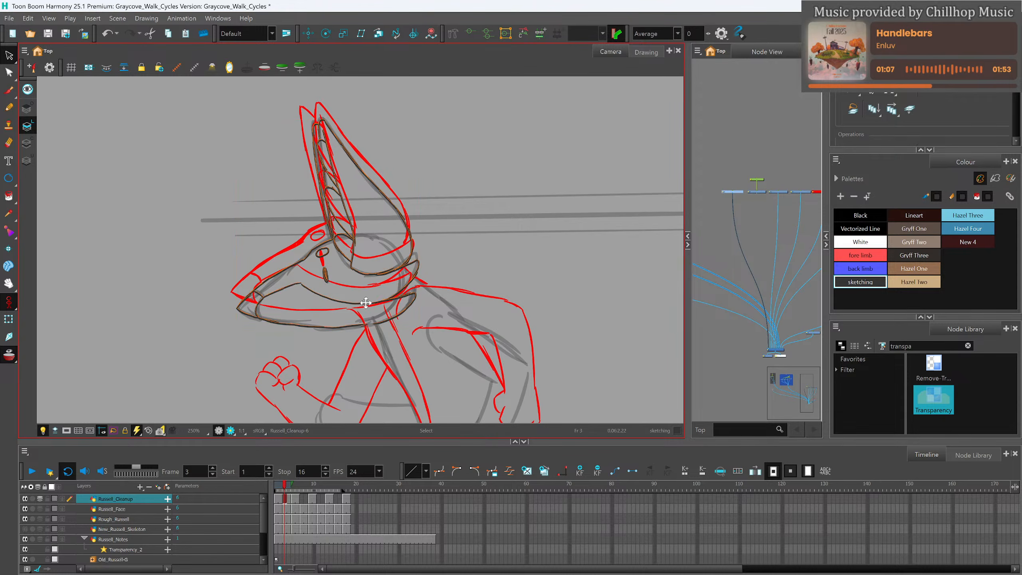
click(470, 234)
scroll(462, 226, down, 2)
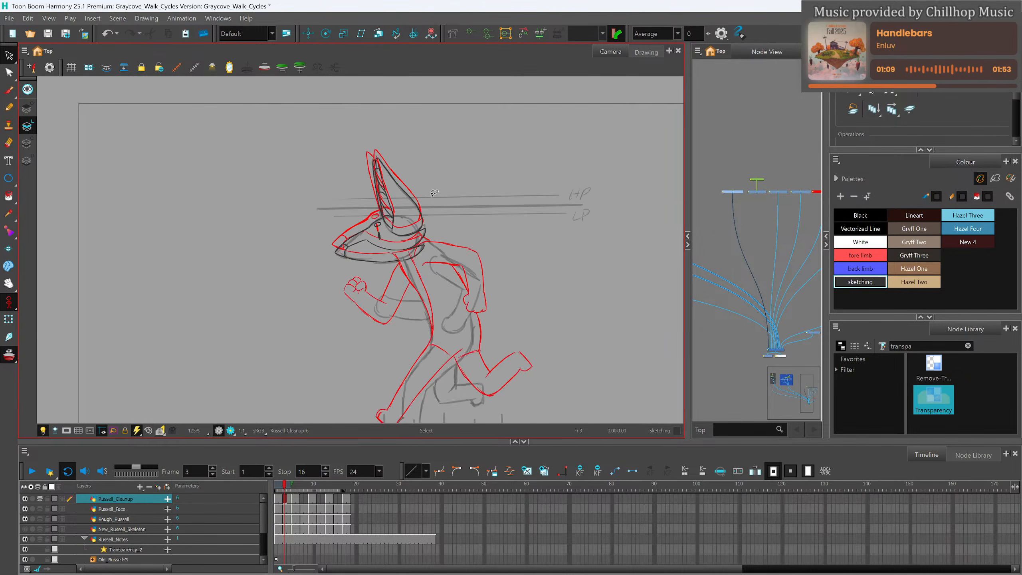
scroll(470, 226, up, 1)
drag(471, 232, 443, 184)
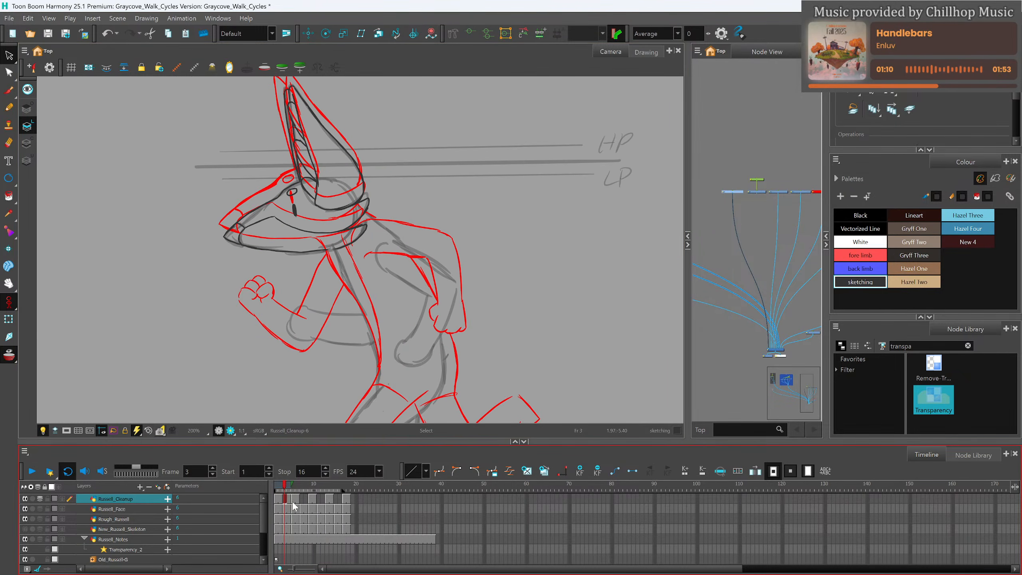
click(292, 504)
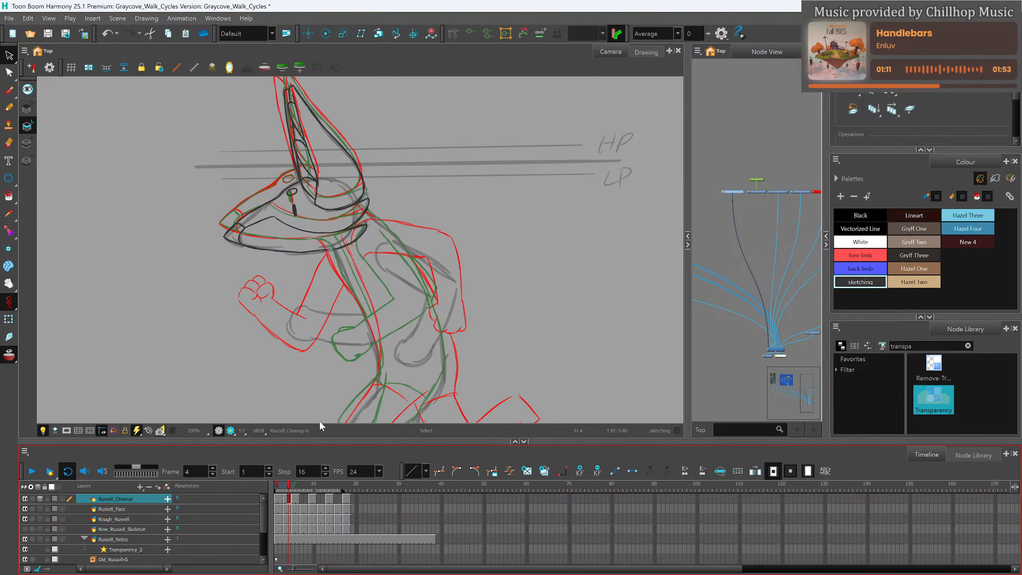
Try drawing the near arm's shoulder, upper arm and forearm over the grey rough at frame 4.
scroll(431, 285, up, 3)
scroll(432, 285, down, 1)
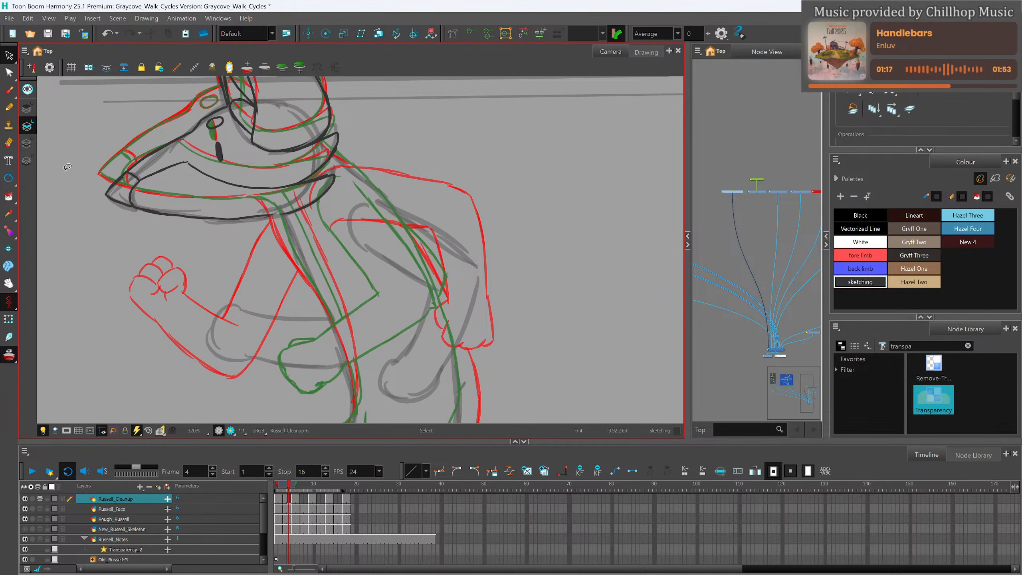
click(9, 107)
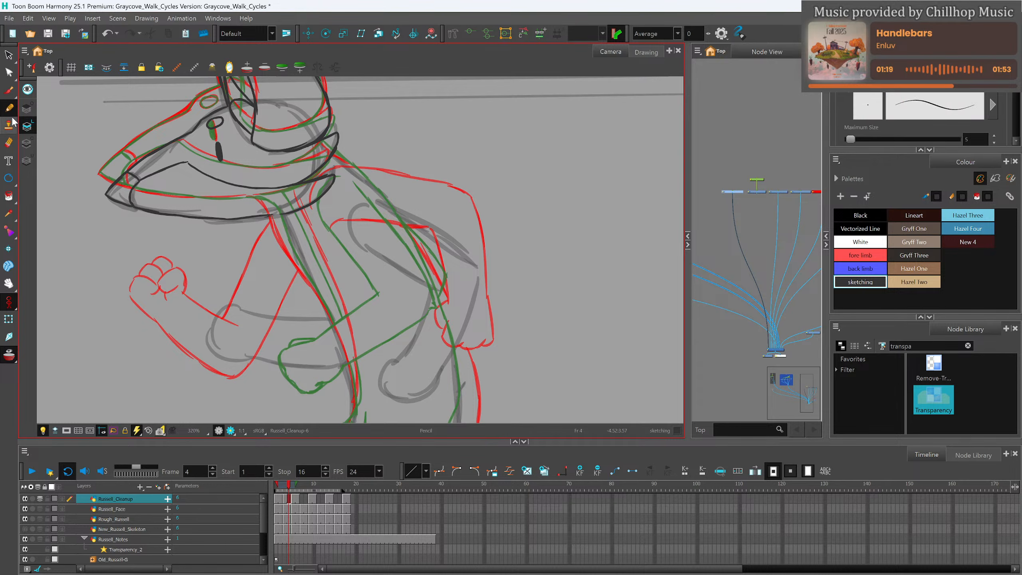
drag(335, 174, 355, 174)
key(ctrl+z)
key(ctrl+z)
mouse_move(349, 232)
mouse_down()
mouse_move(364, 197)
mouse_move(382, 198)
mouse_move(481, 262)
mouse_move(491, 270)
mouse_move(484, 281)
mouse_up()
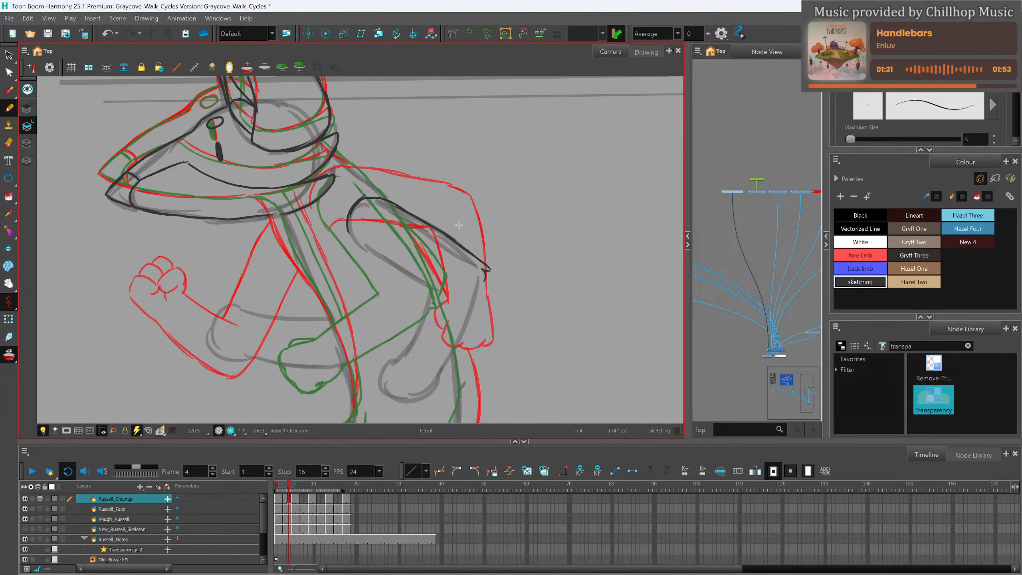
drag(358, 244, 435, 292)
drag(429, 289, 403, 357)
drag(477, 300, 436, 381)
Undo the arm strokes and the lowering of the head.
key(ctrl+z)
key(ctrl+z)
key(ctrl+z)
key(ctrl+z)
key(ctrl+z)
key(ctrl+z)
scroll(416, 323, down, 4)
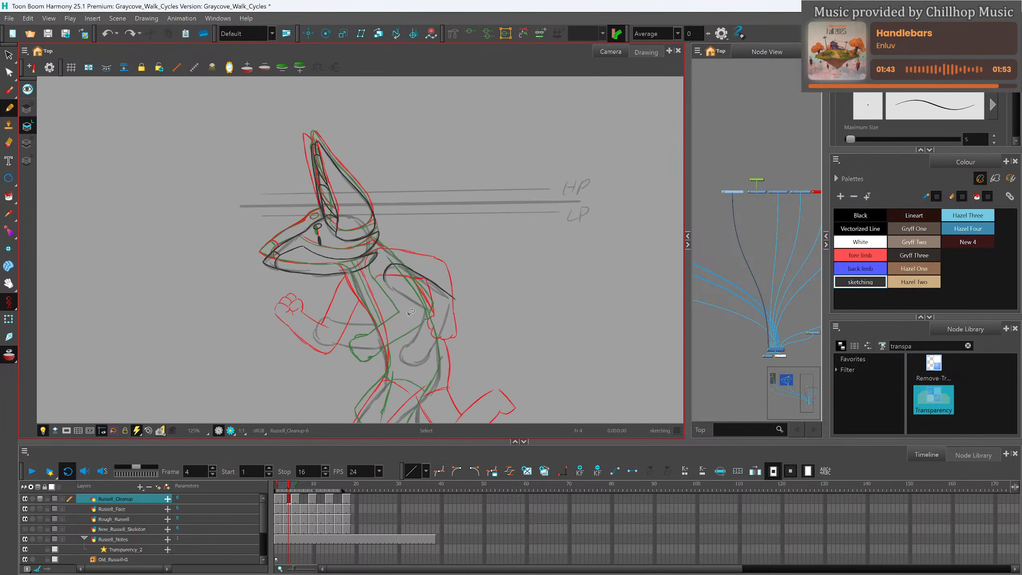
scroll(414, 316, up, 2)
key(ctrl+z)
key(ctrl+z)
key(ctrl+z)
key(ctrl+z)
key(ctrl+z)
key(ctrl+z)
Draw the front line of the neck and chest and the shoulder's front curve at frame 4.
scroll(357, 233, up, 3)
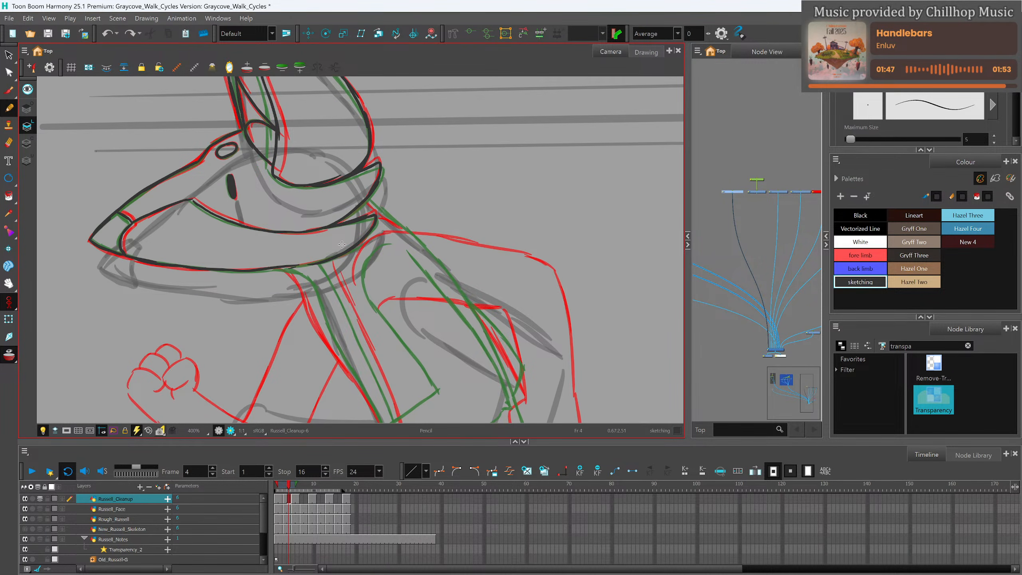
mouse_move(278, 269)
mouse_down()
mouse_move(303, 283)
mouse_move(293, 273)
mouse_move(377, 419)
mouse_up()
drag(368, 201, 410, 230)
drag(467, 214, 433, 149)
mouse_move(326, 205)
mouse_down()
mouse_move(357, 171)
mouse_move(328, 202)
mouse_up()
drag(423, 169, 410, 143)
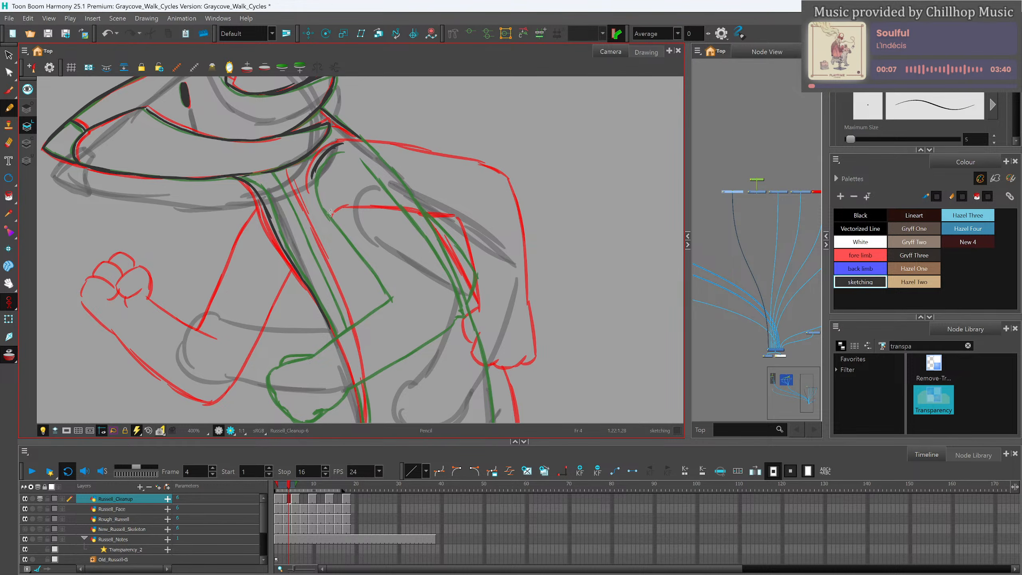
Draw the underside of the near upper arm from the armpit to the inner elbow.
drag(329, 217, 430, 272)
key(space)
drag(451, 179, 429, 151)
drag(385, 228, 413, 248)
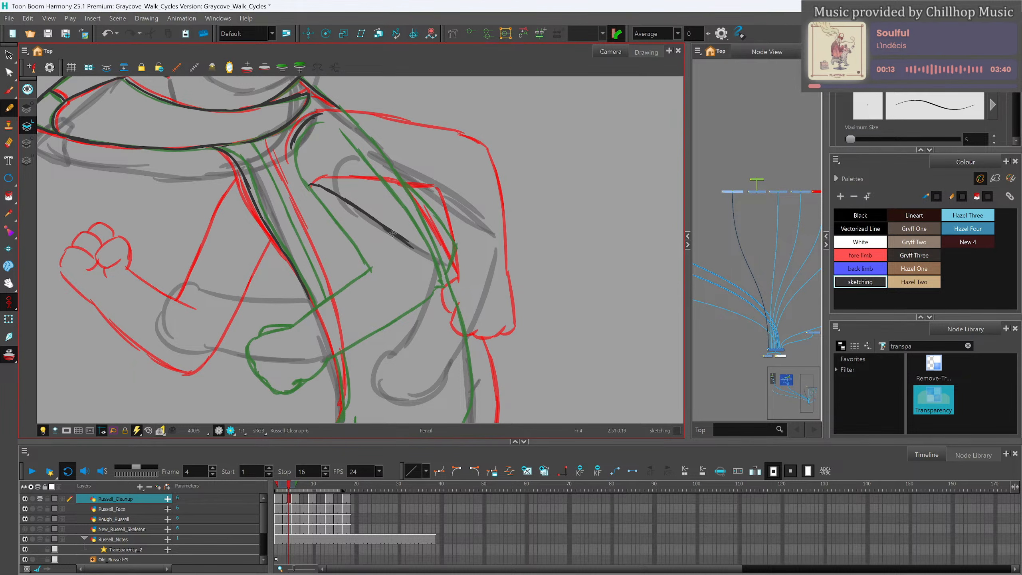
drag(455, 212, 463, 169)
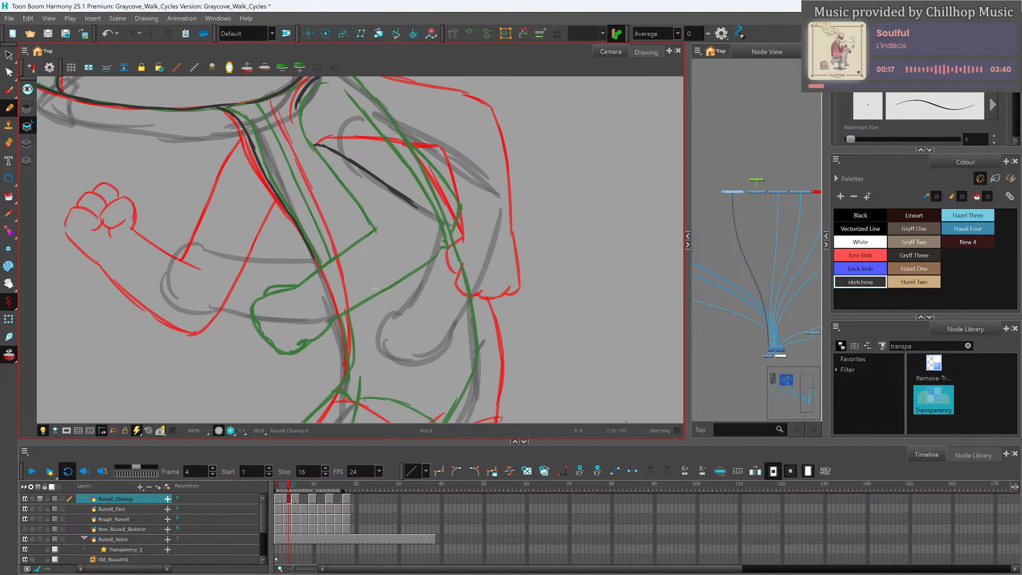
Draw the near arm's hand and the inner edge of its forearm at frame 4.
mouse_move(377, 280)
mouse_down()
mouse_move(356, 294)
mouse_move(363, 309)
mouse_move(352, 321)
mouse_move(366, 336)
mouse_move(387, 349)
mouse_move(418, 307)
mouse_up()
drag(399, 345, 423, 304)
drag(380, 278, 387, 276)
drag(418, 203, 390, 273)
scroll(376, 182, up, 3)
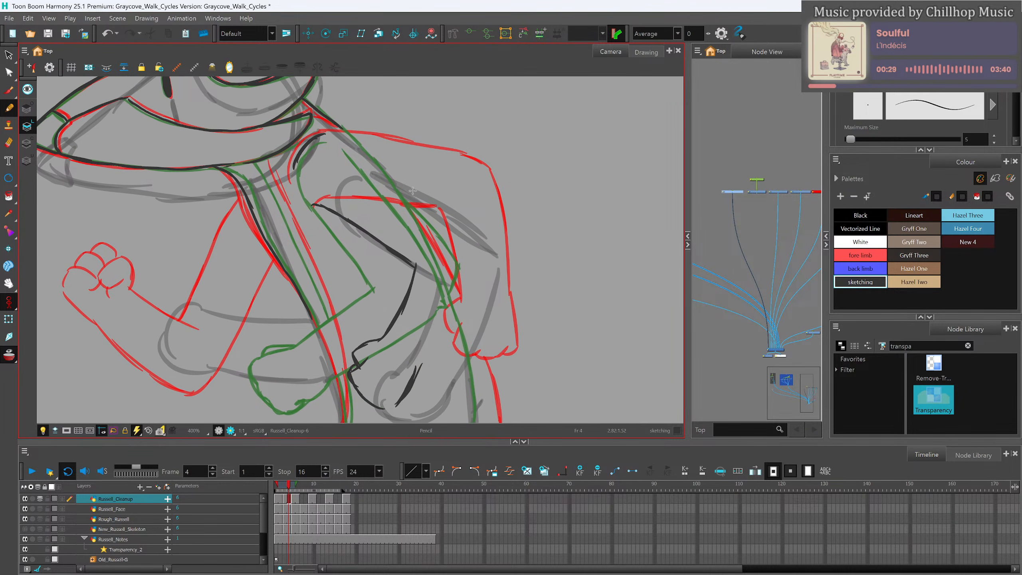
Draw the outer edge of the near upper arm, the elbow and the outer forearm.
drag(334, 138, 346, 140)
drag(477, 238, 491, 234)
drag(342, 139, 477, 219)
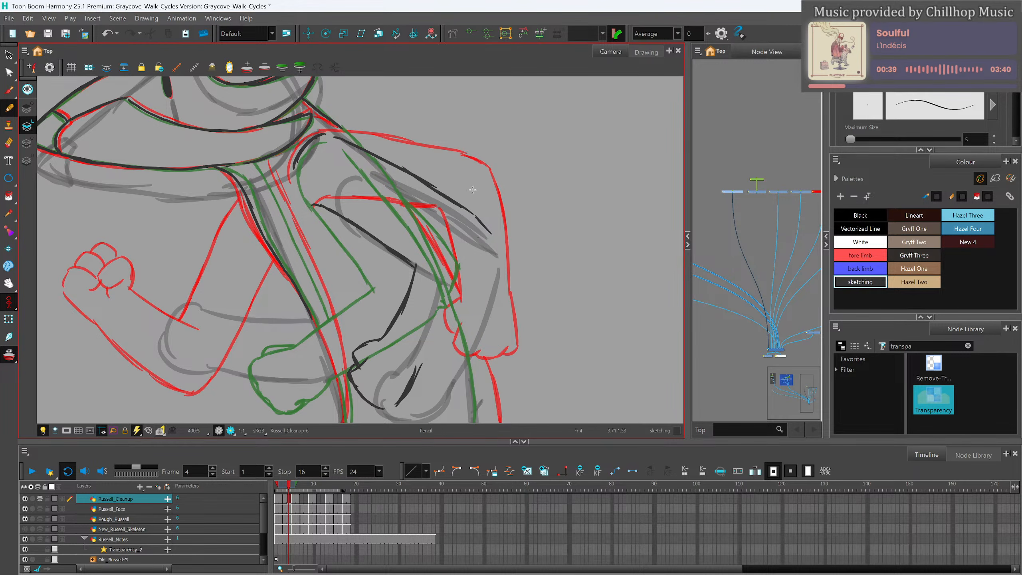
mouse_move(429, 361)
mouse_down()
mouse_move(481, 254)
mouse_move(469, 294)
mouse_move(483, 226)
mouse_up()
drag(403, 171, 483, 227)
drag(443, 196, 486, 232)
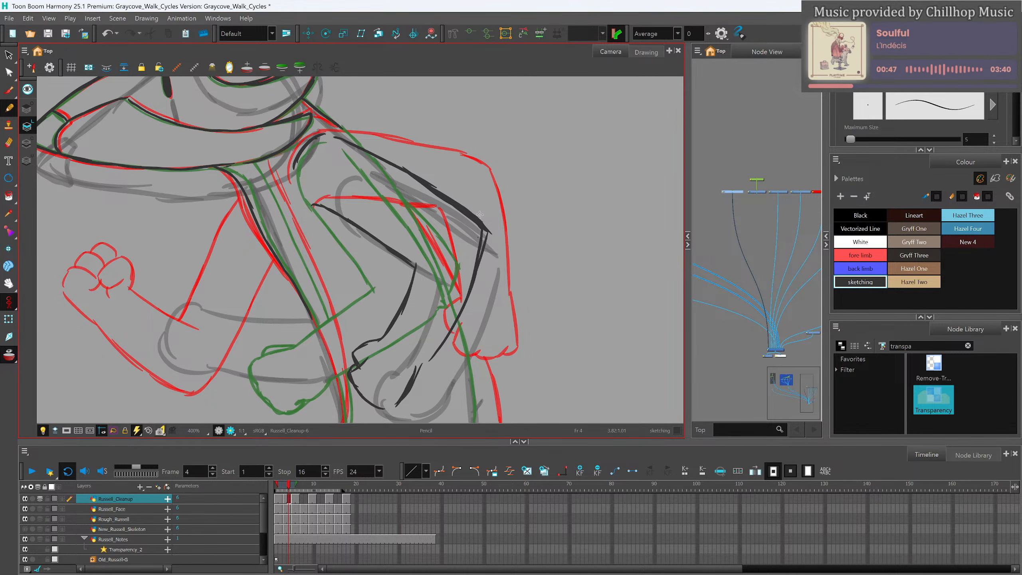
Draw the second chest line from the neck down to the waist and save the scene.
drag(333, 326, 376, 299)
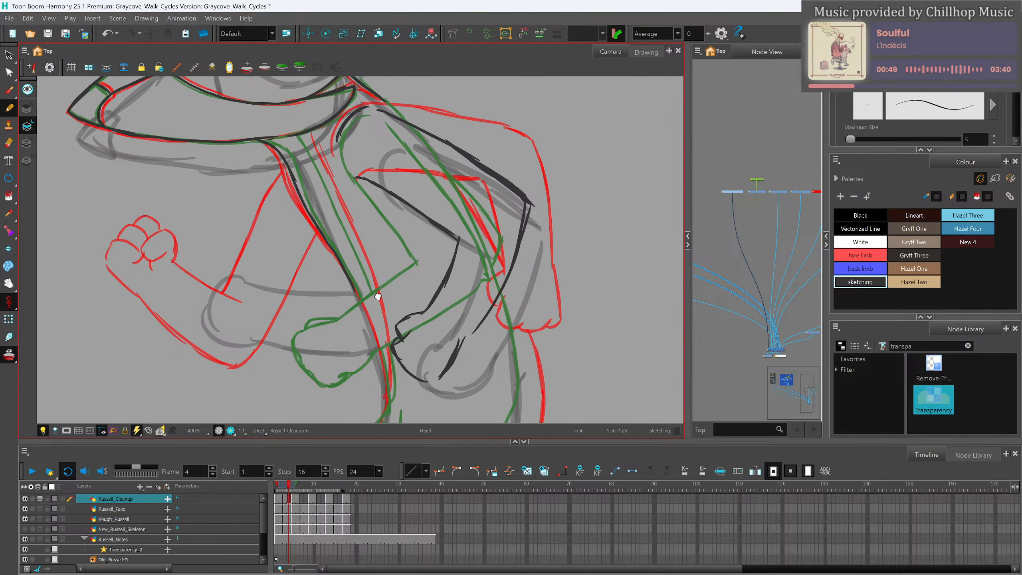
drag(349, 336, 391, 321)
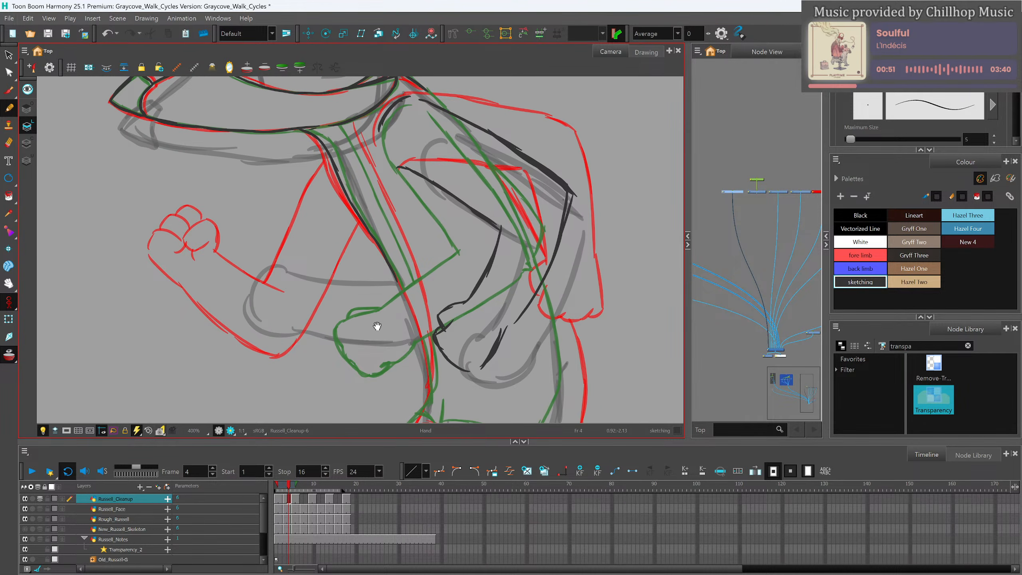
scroll(322, 221, down, 1)
drag(482, 251, 499, 256)
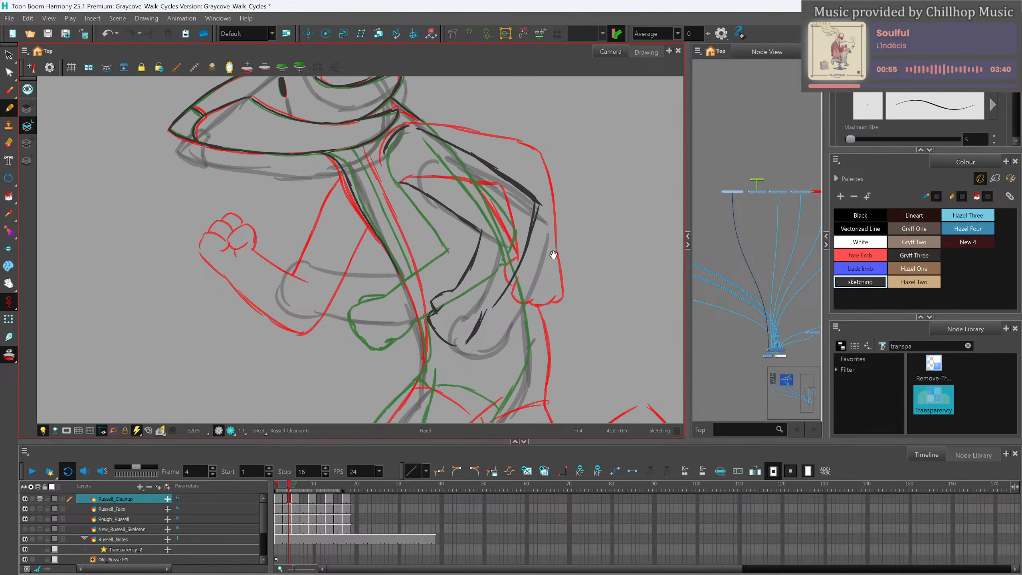
mouse_move(370, 176)
mouse_down()
mouse_move(417, 294)
mouse_move(417, 284)
mouse_move(426, 362)
mouse_up()
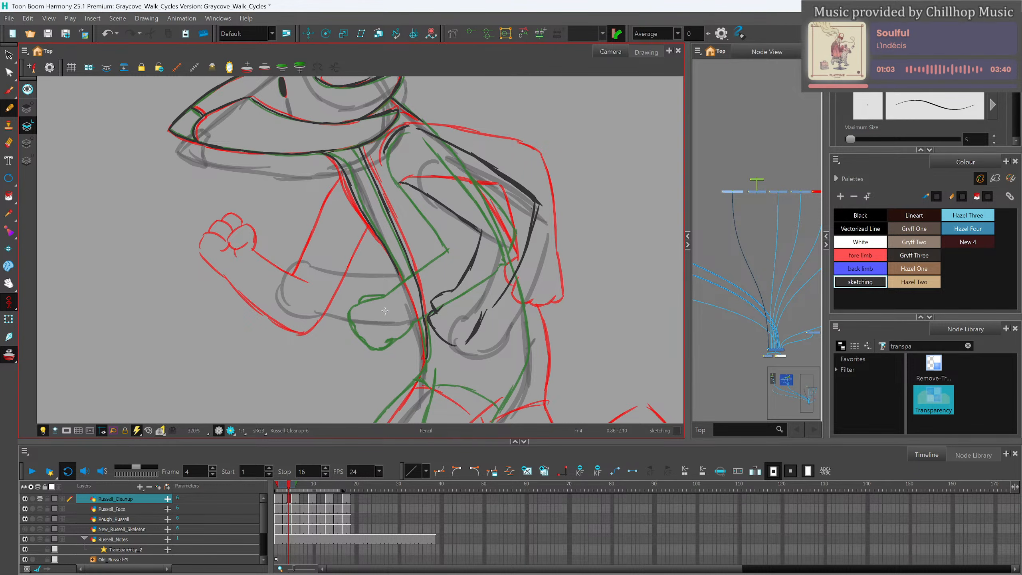
key(ctrl+s)
click(485, 302)
scroll(386, 261, down, 2)
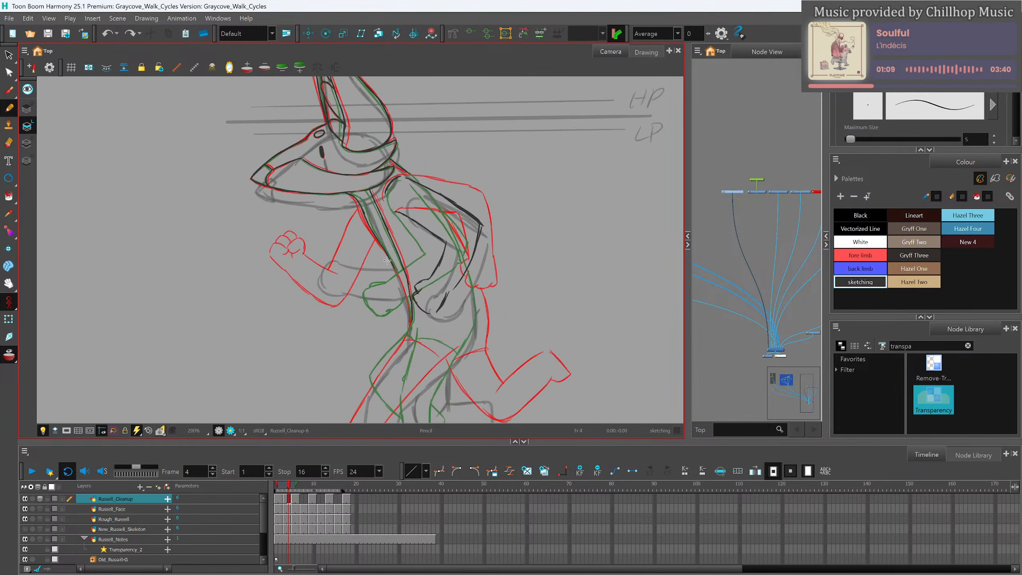
Select the entire frame 4 cleanup drawing and move it slightly down toward the grey rough pose.
key(alt+s)
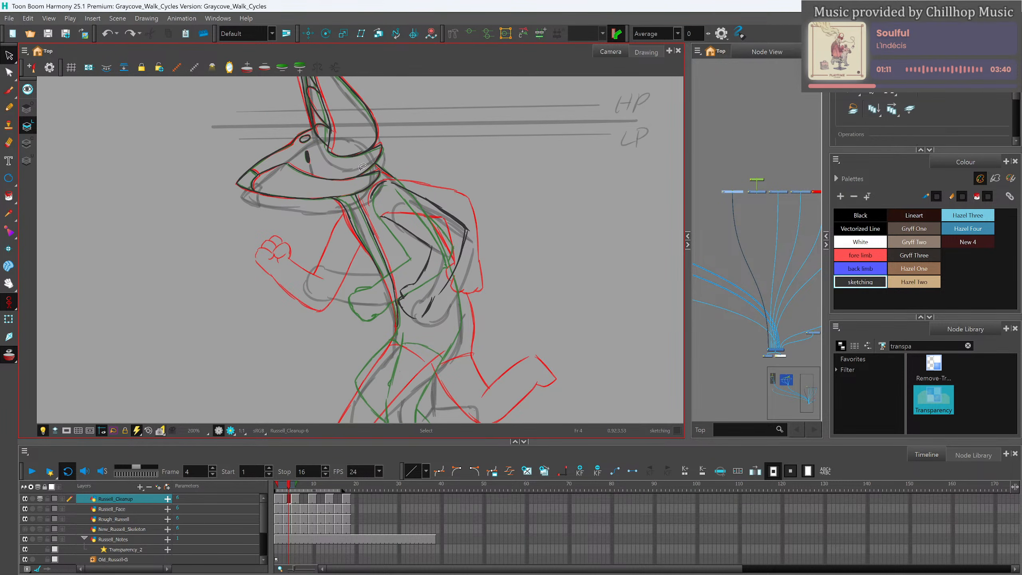
scroll(359, 267, down, 1)
mouse_move(431, 161)
mouse_down()
mouse_move(262, 121)
mouse_move(247, 309)
mouse_move(379, 104)
mouse_up()
mouse_move(515, 135)
mouse_down()
mouse_move(319, 60)
mouse_move(214, 281)
mouse_move(521, 144)
mouse_up()
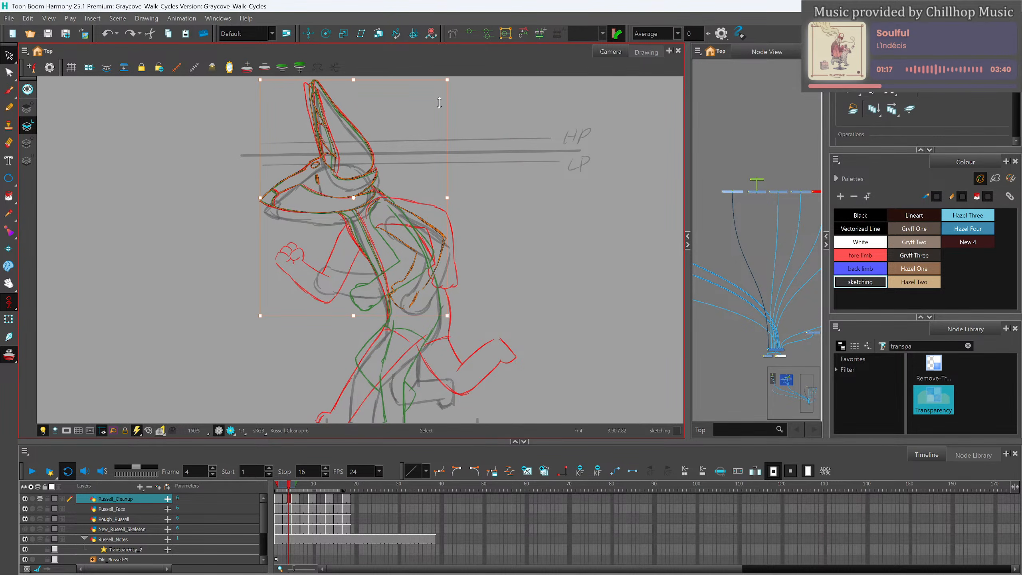
drag(366, 206, 367, 215)
click(503, 173)
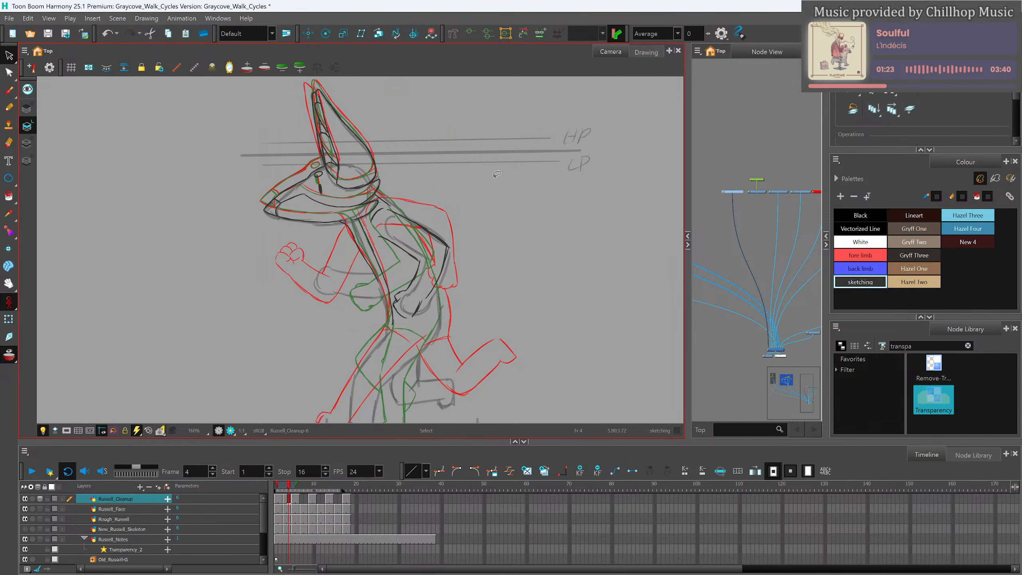
Select the near arm's cleanup strokes at frame 4 and nudge them slightly up and outward onto the grey rough arm.
scroll(419, 318, up, 2)
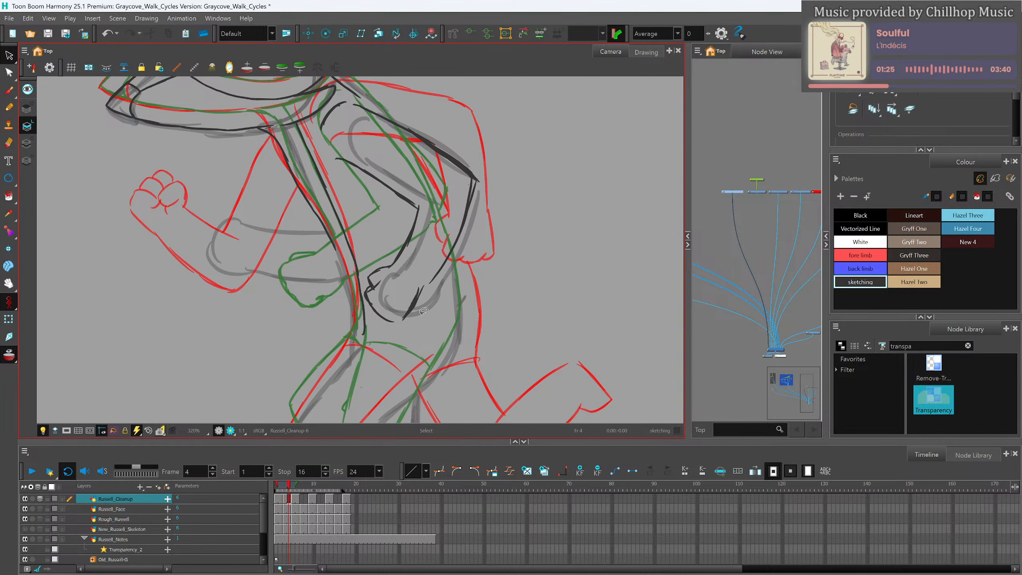
click(10, 56)
mouse_move(454, 136)
mouse_down()
mouse_move(368, 101)
mouse_move(355, 106)
mouse_move(375, 250)
mouse_move(372, 315)
mouse_move(463, 290)
mouse_up()
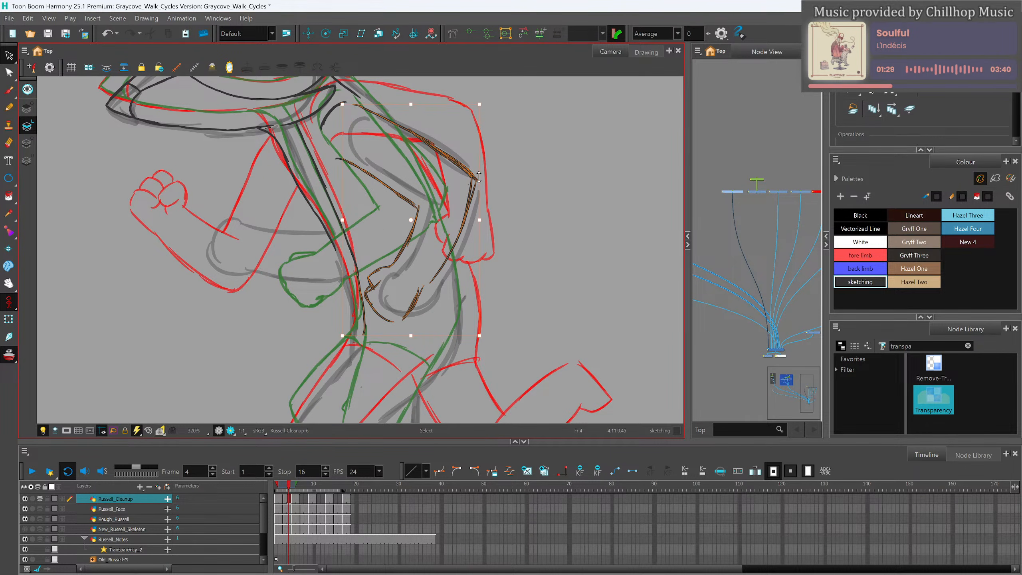
drag(487, 101, 484, 98)
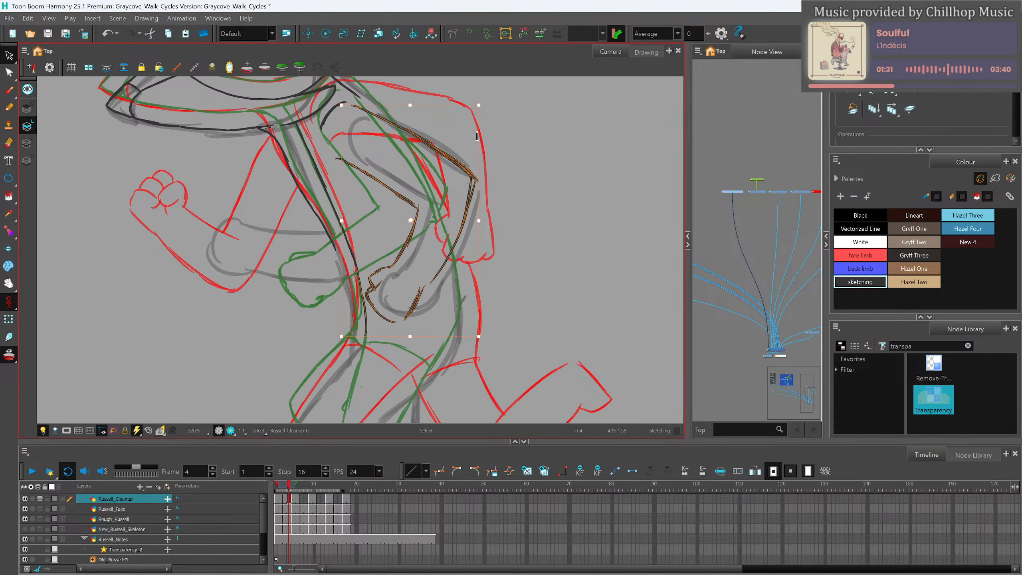
drag(464, 168, 467, 164)
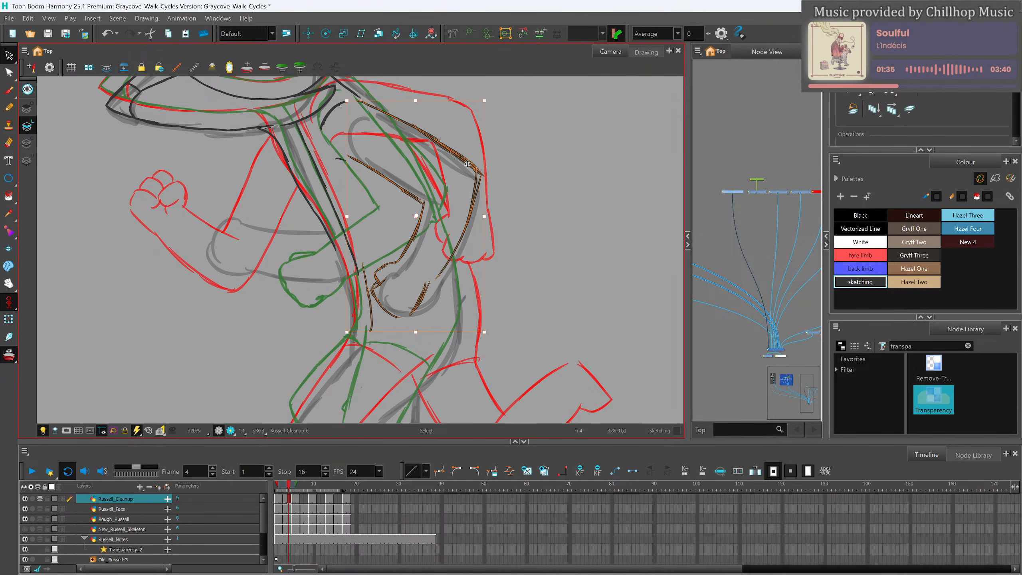
drag(492, 100, 489, 100)
click(526, 149)
Draw the lower outline of the near hand and wrist and erase the stray lines around the hand and elbow.
key(alt+slash)
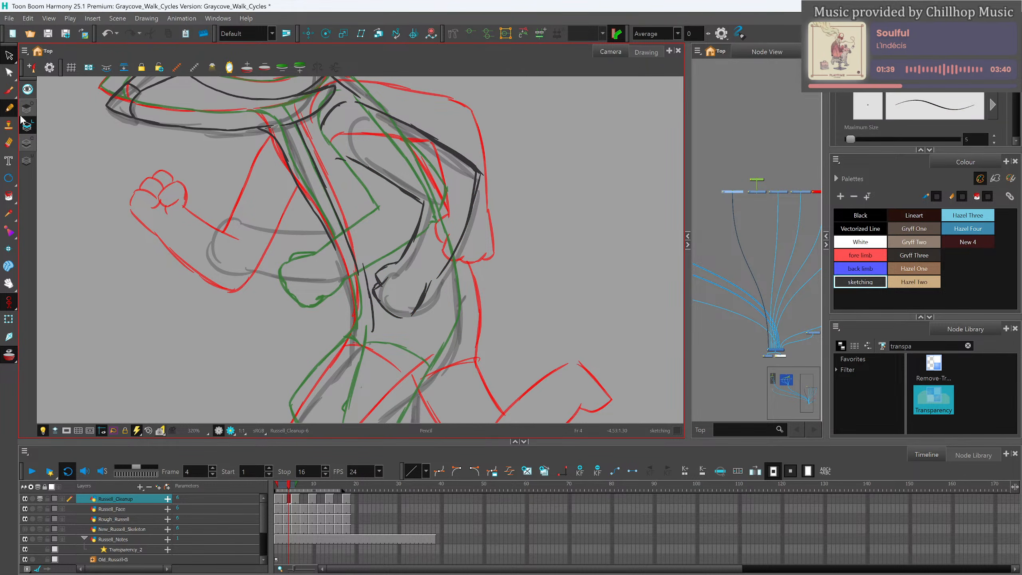
mouse_move(400, 313)
mouse_down()
mouse_move(413, 317)
mouse_move(435, 282)
mouse_up()
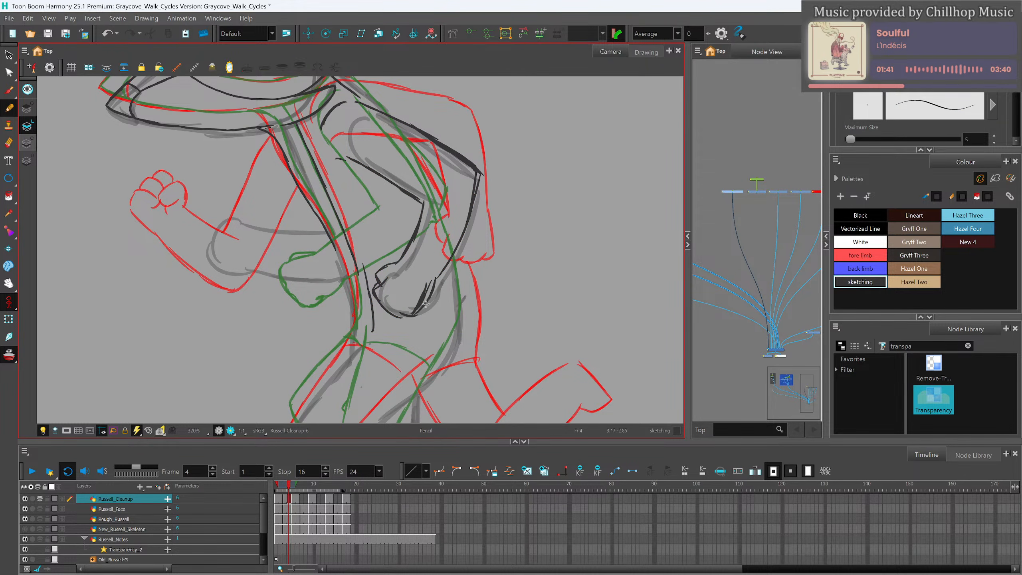
drag(396, 314, 408, 310)
key(alt+e)
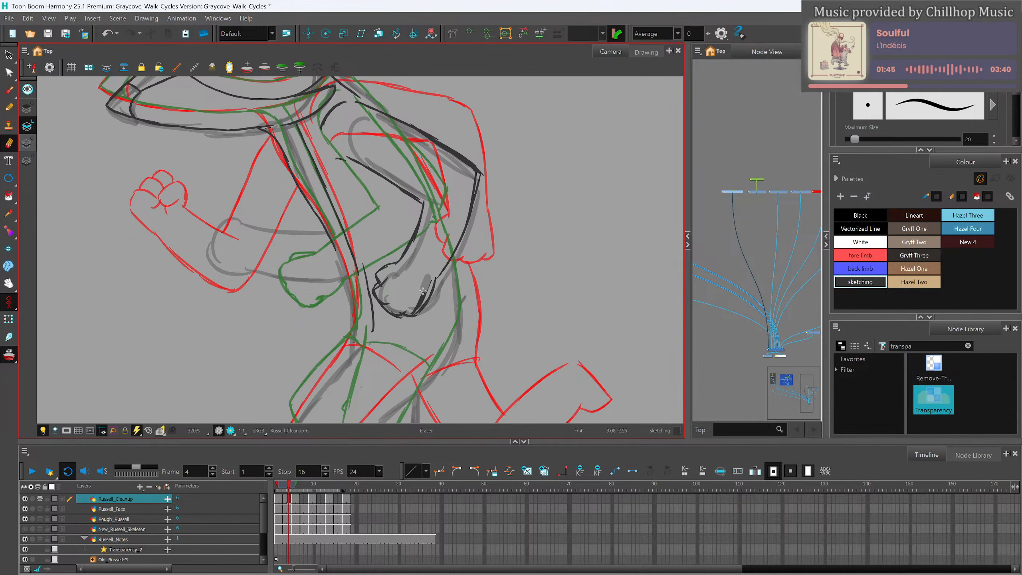
drag(427, 283, 420, 307)
mouse_move(462, 150)
mouse_down()
mouse_move(489, 182)
mouse_move(483, 175)
mouse_move(472, 218)
mouse_up()
Draw the front edge of the planted leg's thigh from the hip to the knee, undoing the rejected strokes.
scroll(507, 121, down, 2)
scroll(484, 184, up, 1)
drag(563, 200, 514, 223)
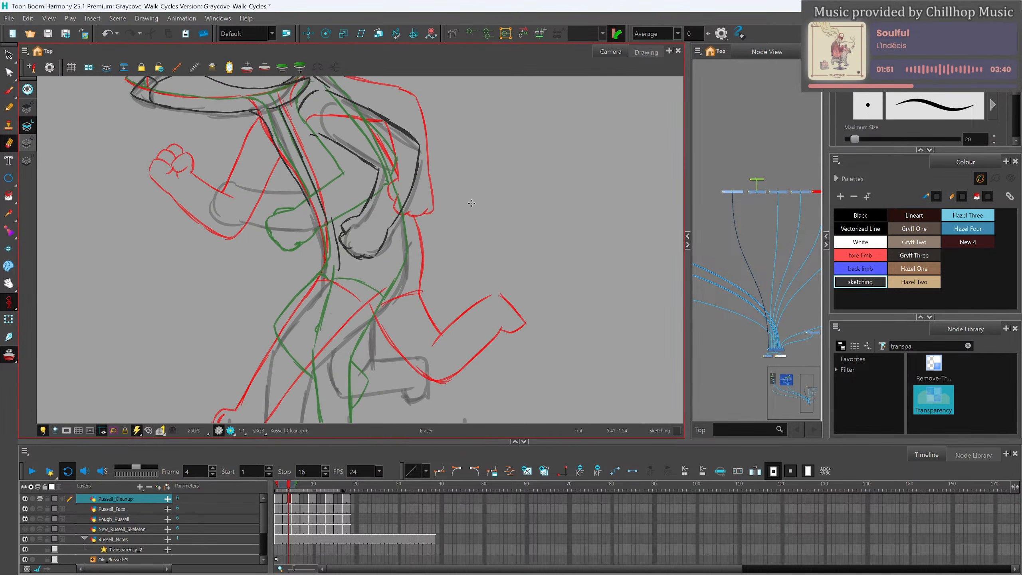
scroll(471, 204, up, 1)
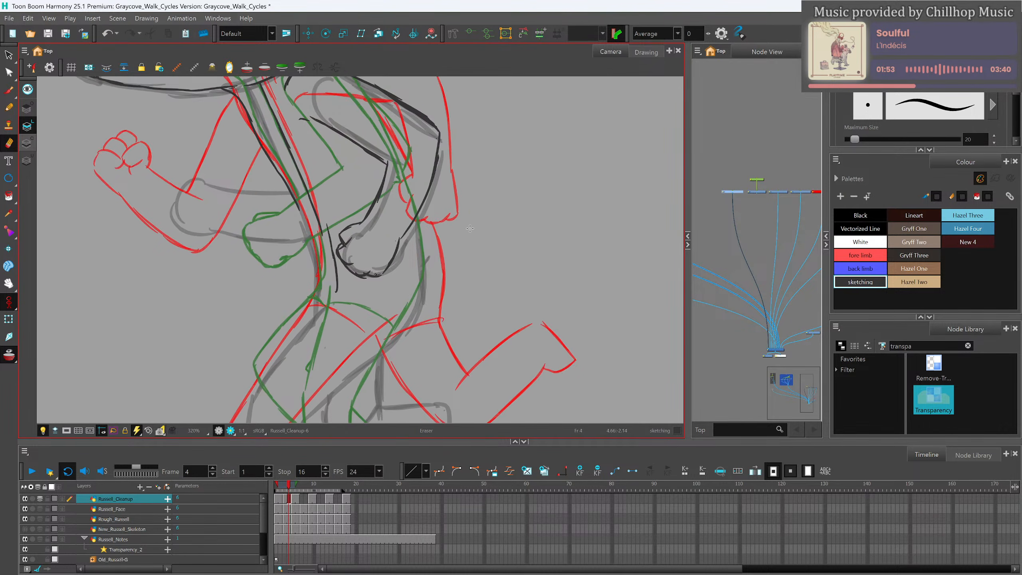
scroll(469, 229, down, 1)
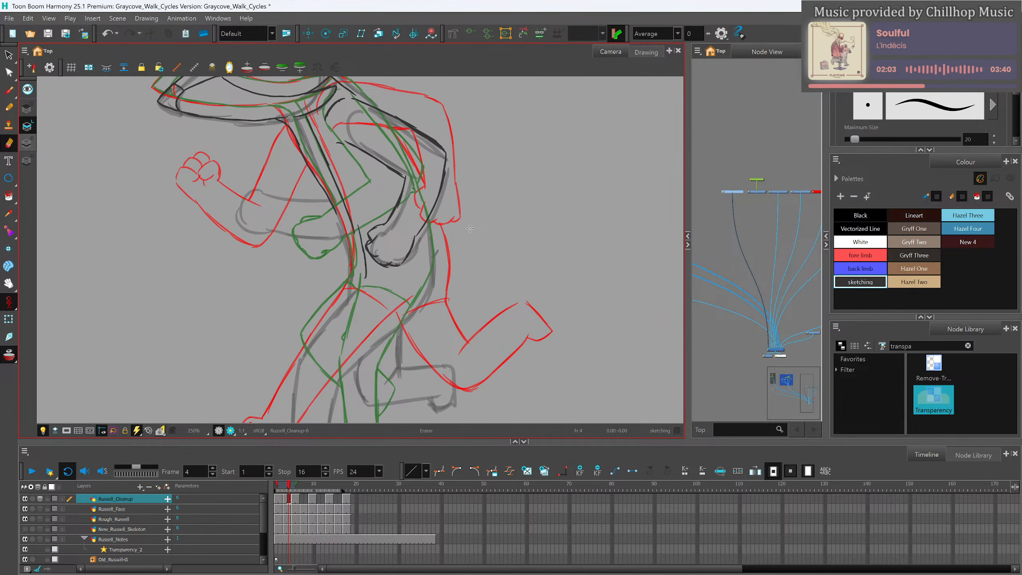
key(alt+/)
key(space)
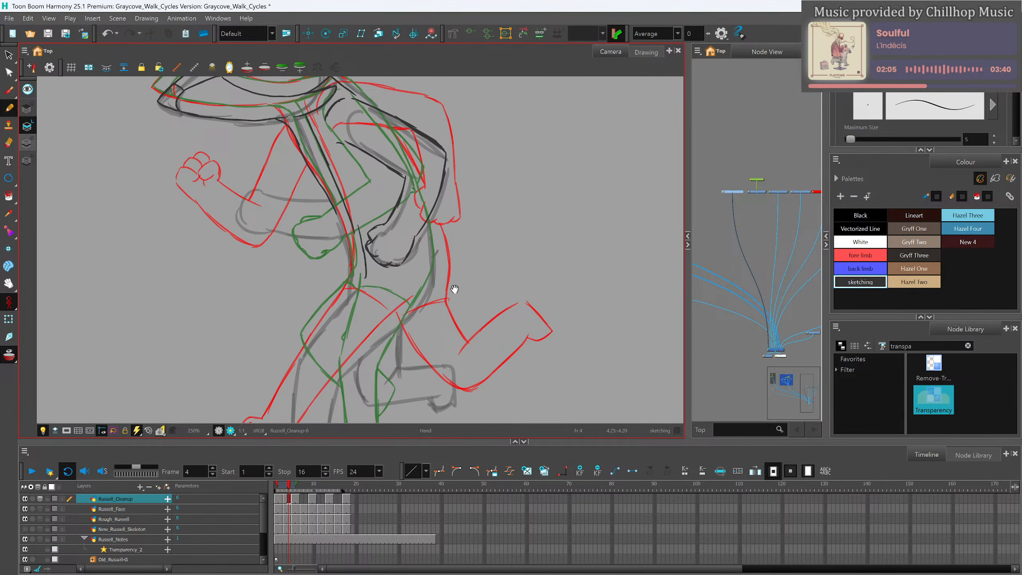
drag(454, 290, 459, 215)
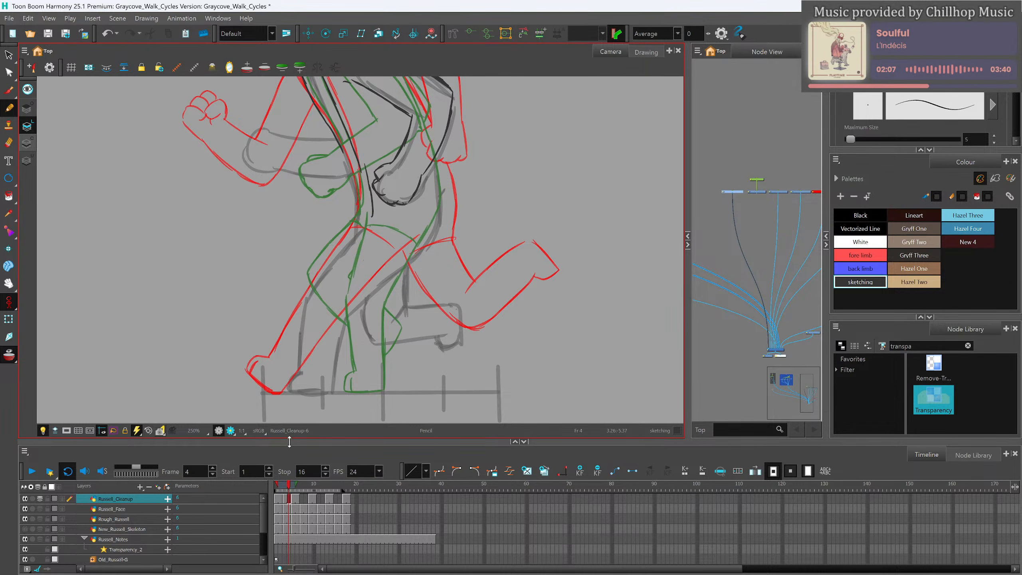
mouse_move(339, 140)
mouse_down()
mouse_move(358, 215)
mouse_move(306, 299)
mouse_move(300, 375)
mouse_up()
key(ctrl+z)
key(ctrl+z)
key(ctrl+z)
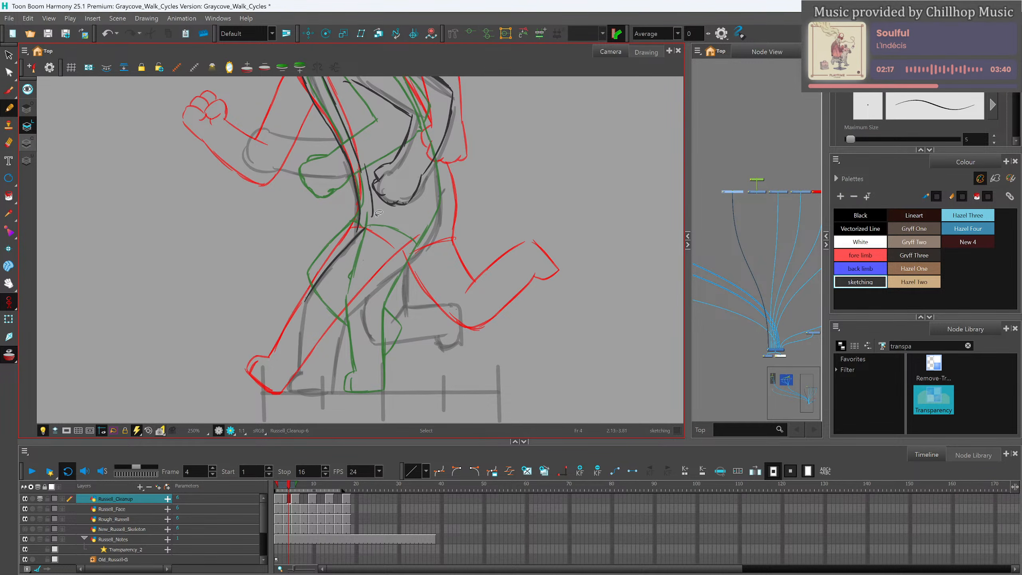
Draw the planted leg's shin, calf and foot down to the ground line.
mouse_move(326, 269)
mouse_down()
mouse_move(308, 296)
mouse_move(299, 374)
mouse_up()
drag(310, 288, 295, 381)
mouse_move(342, 304)
mouse_down()
mouse_move(325, 391)
mouse_move(284, 380)
mouse_move(289, 394)
mouse_move(327, 393)
mouse_up()
drag(293, 384, 291, 393)
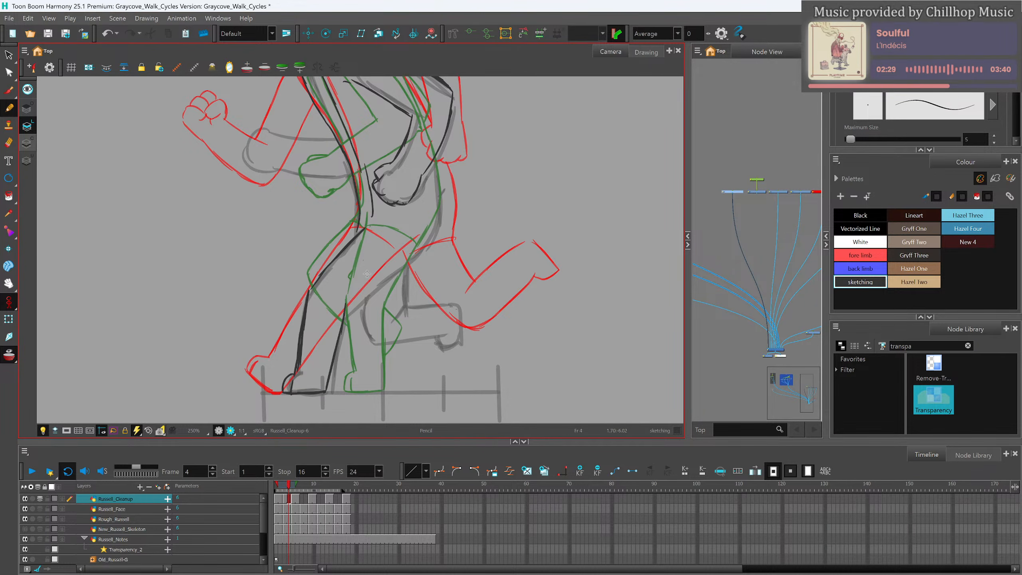
Draw the underside of the planted leg's thigh and the lower back line from beneath the near arm to the hip.
mouse_move(348, 307)
mouse_down()
mouse_move(423, 247)
mouse_move(413, 256)
mouse_move(440, 216)
mouse_move(435, 160)
mouse_move(440, 208)
mouse_up()
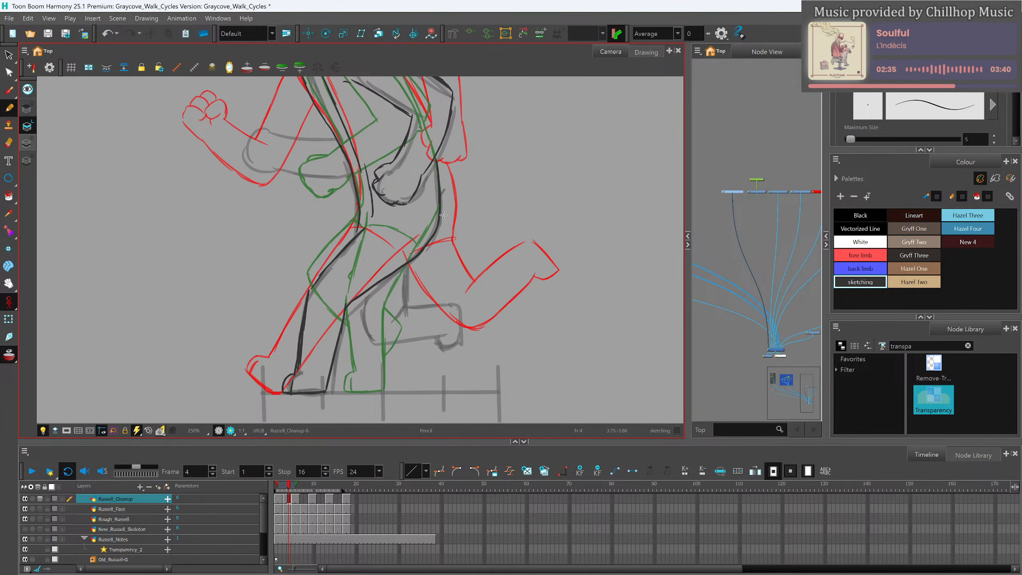
key(ctrl+z)
key(ctrl+z)
key(ctrl+z)
scroll(479, 224, up, 2)
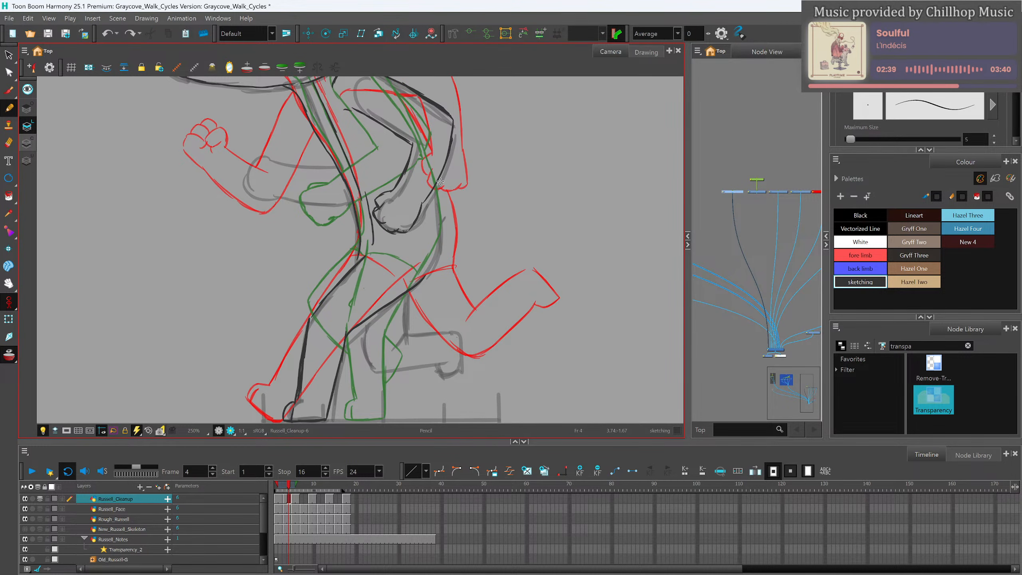
mouse_move(441, 183)
mouse_down()
mouse_move(445, 242)
mouse_move(426, 277)
mouse_up()
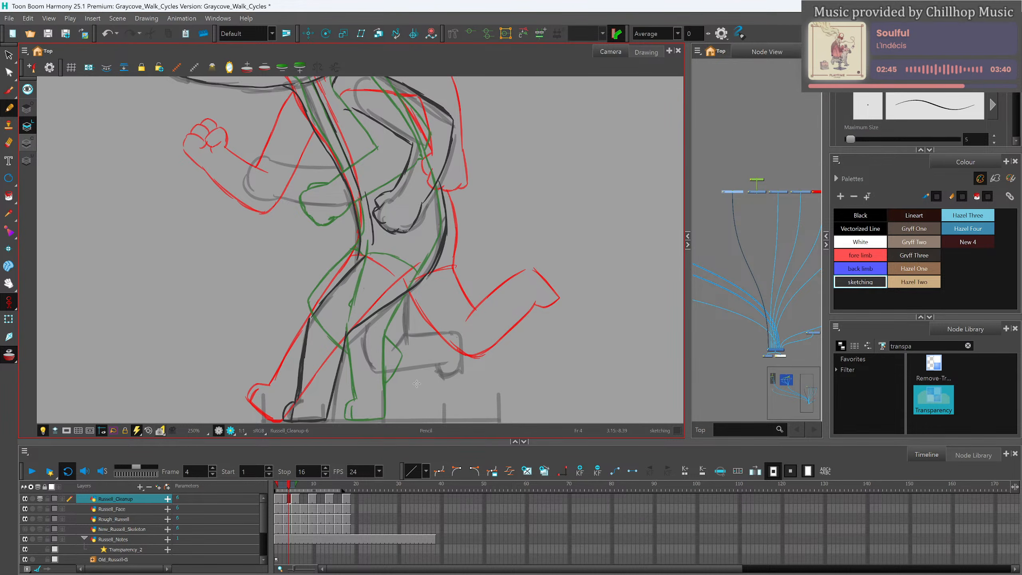
Draw the curved hip line and the raised leg's knee, shin and foot over the grey rough.
drag(370, 257, 419, 279)
drag(358, 325, 365, 352)
mouse_move(370, 368)
mouse_down()
mouse_move(441, 363)
mouse_move(448, 352)
mouse_up()
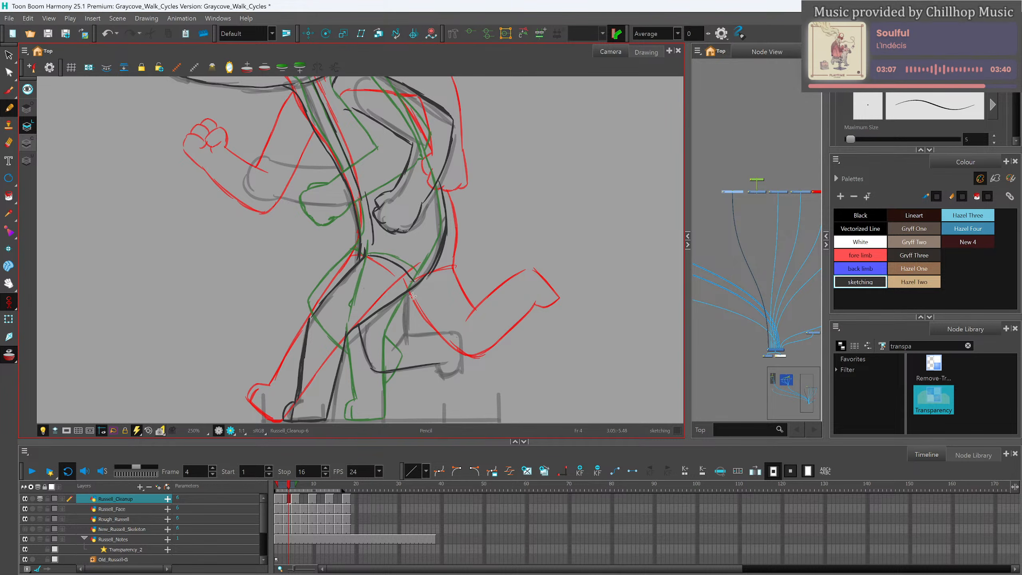
key(alt+s)
key(alt+/)
mouse_move(400, 297)
mouse_down()
mouse_move(406, 334)
mouse_move(453, 331)
mouse_up()
mouse_move(437, 366)
mouse_down()
mouse_move(442, 377)
mouse_move(457, 373)
mouse_up()
drag(455, 332, 457, 370)
Turn off onion skin and flip between frames 1 and 3 to check the in-between against the key pose.
scroll(450, 346, down, 4)
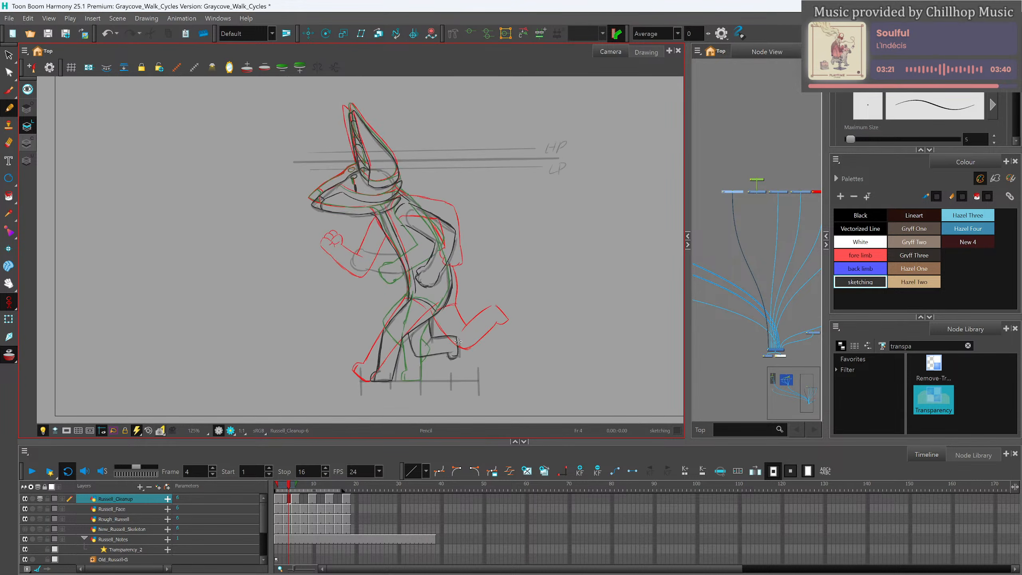
scroll(479, 299, up, 1)
click(287, 486)
drag(288, 487, 269, 486)
click(10, 355)
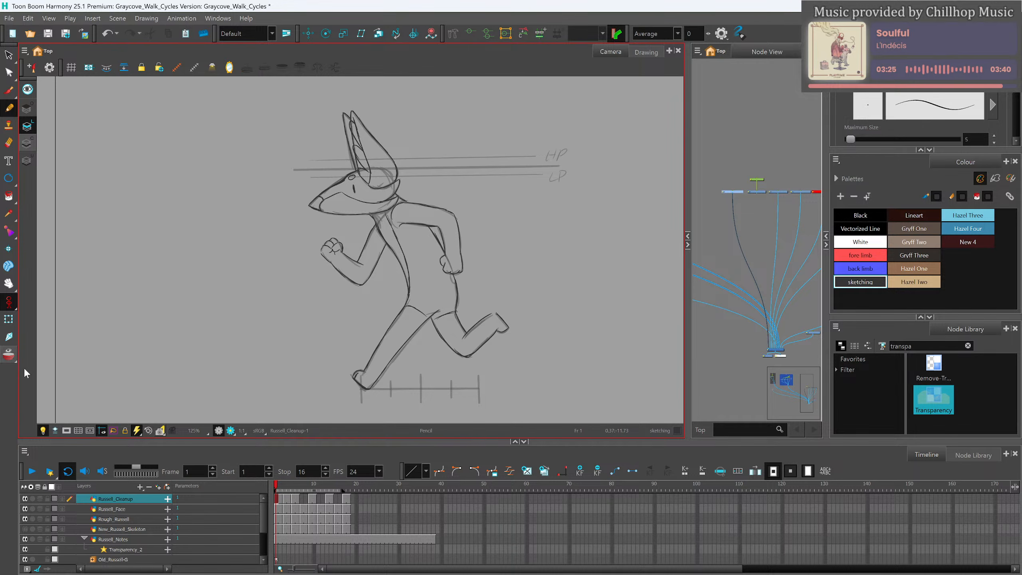
key(period)
key(period)
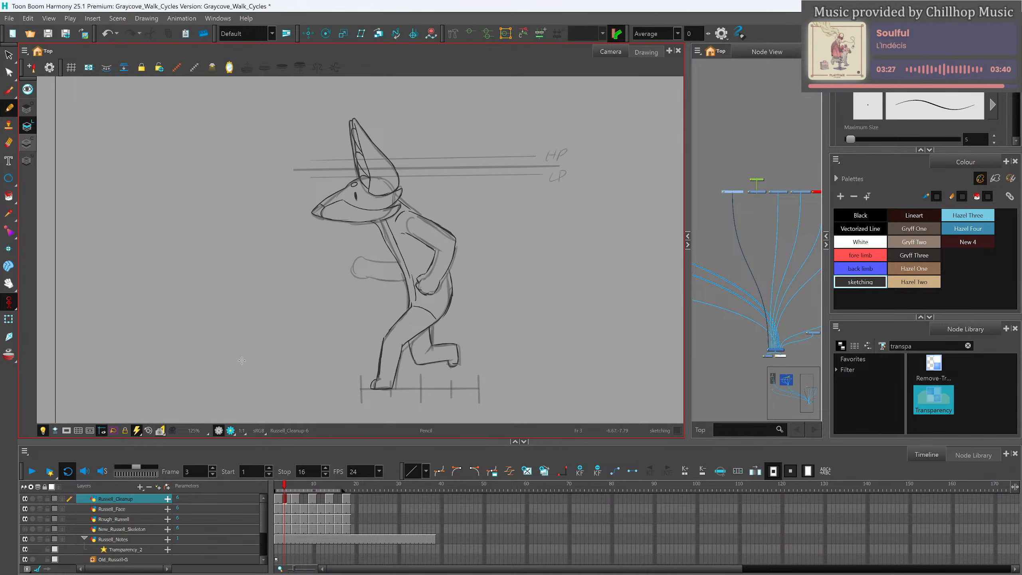
key(comma)
key(comma)
key(period)
key(period)
Reinforce the front torso line at the waist, compare it with the neighbouring frames and turn onion skin back on.
drag(410, 274, 414, 306)
key(comma)
key(period)
key(comma)
key(period)
key(period)
key(comma)
key(period)
key(alt+o)
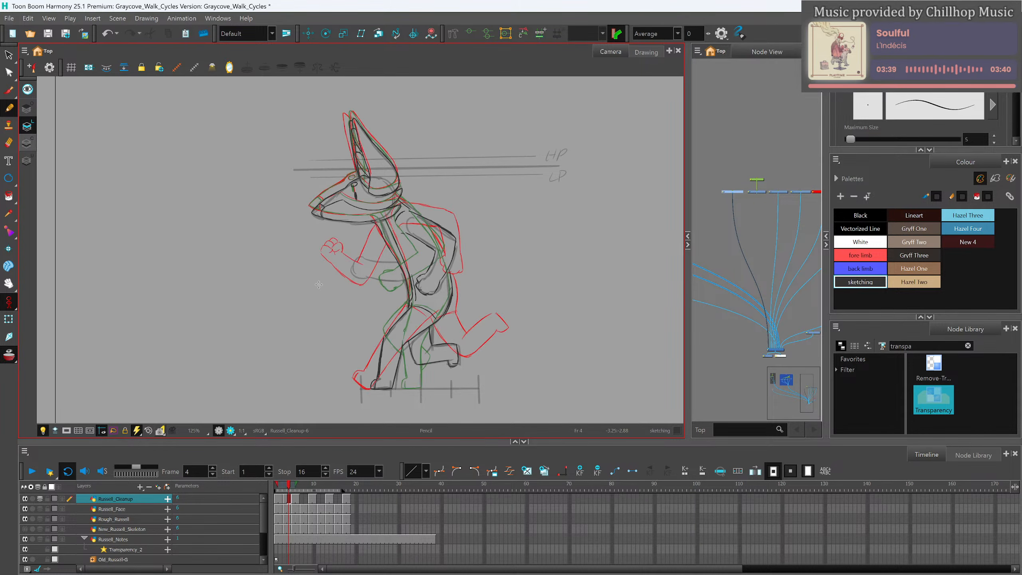
Draw the far hand as a fist with curled fingers, plus the upper and lower edges of its forearm.
scroll(386, 261, up, 5)
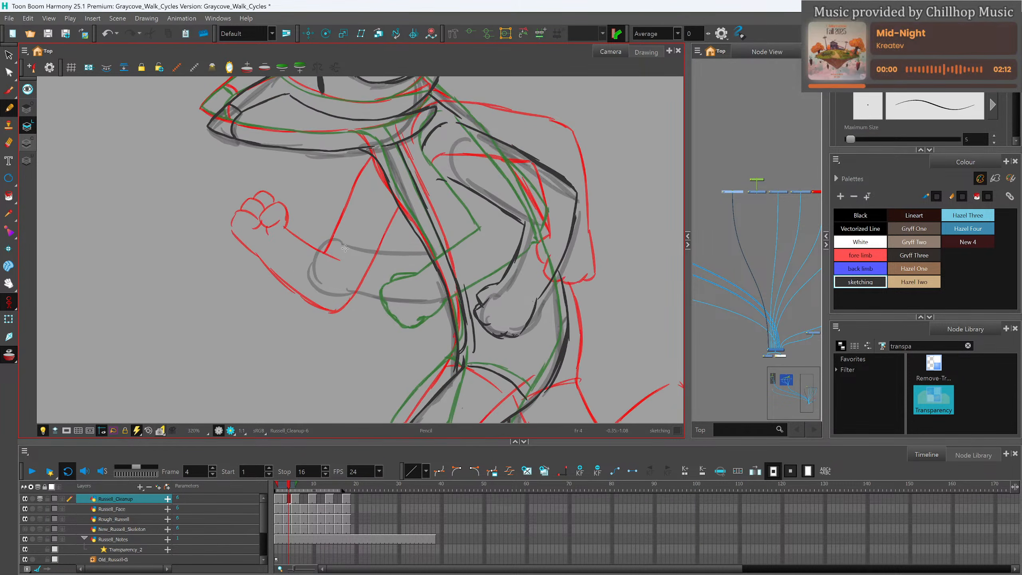
mouse_move(355, 246)
mouse_down()
mouse_move(340, 247)
mouse_move(353, 243)
mouse_move(342, 261)
mouse_move(354, 270)
mouse_move(357, 243)
mouse_move(324, 251)
mouse_move(340, 259)
mouse_up()
key(ctrl+z)
mouse_move(323, 254)
mouse_down()
mouse_move(315, 277)
mouse_move(339, 274)
mouse_move(323, 291)
mouse_move(336, 295)
mouse_move(346, 268)
mouse_move(357, 291)
mouse_up()
drag(355, 243, 426, 253)
drag(345, 291, 382, 296)
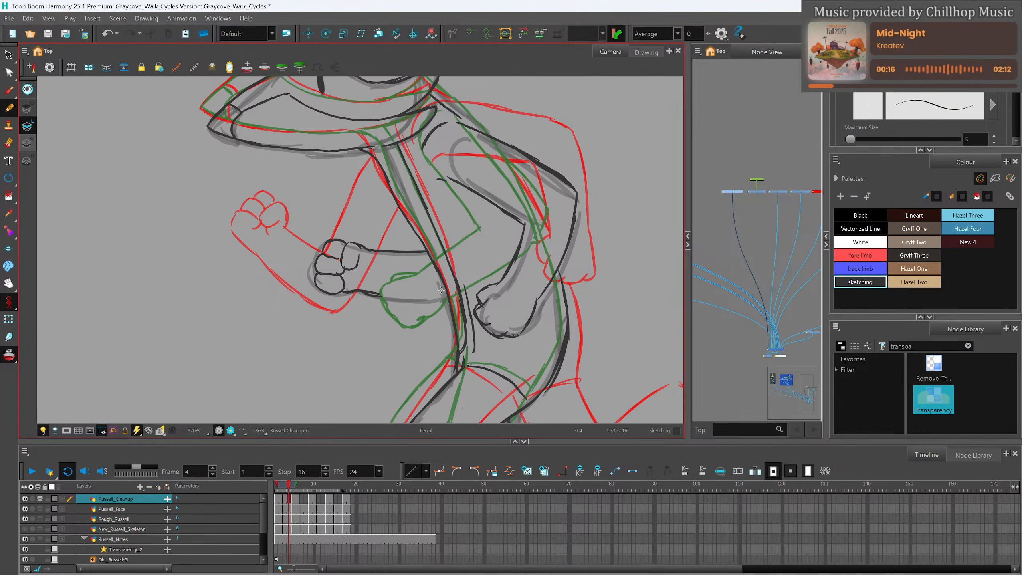
Extend the lower edge of the far forearm back to the torso.
key(1)
key(1)
key(1)
key(1)
key(2)
key(2)
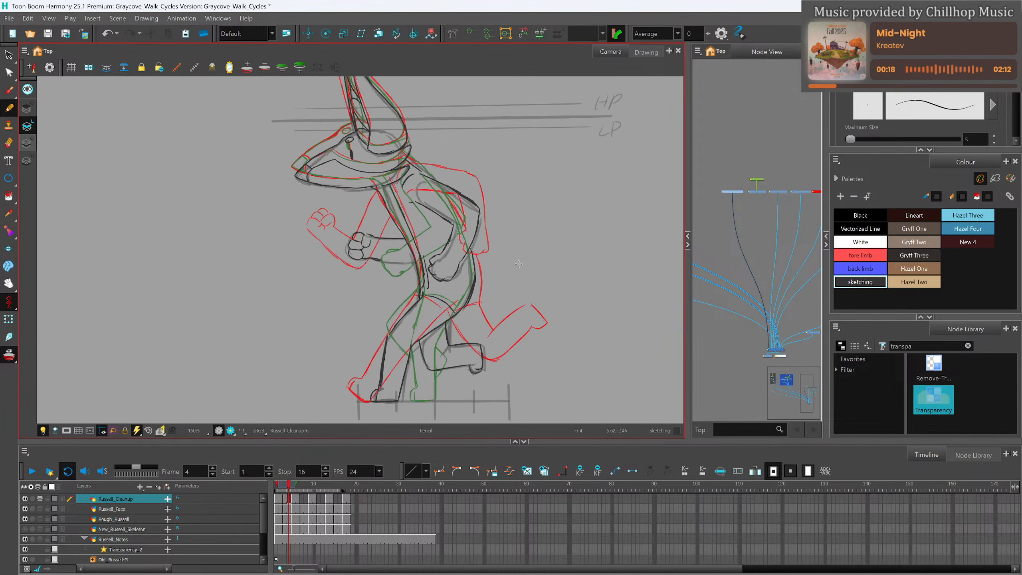
mouse_move(289, 487)
mouse_down()
mouse_move(275, 489)
mouse_move(289, 492)
mouse_up()
drag(378, 260, 414, 263)
scroll(448, 235, up, 1)
scroll(445, 240, down, 1)
scroll(432, 260, down, 1)
scroll(448, 226, up, 1)
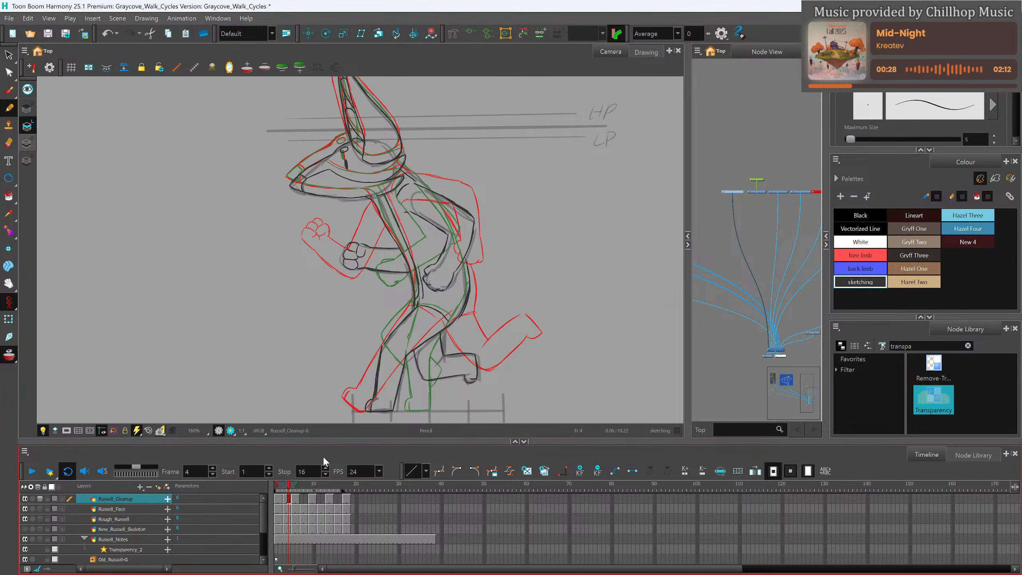
Scrub back to frame 1 and play the run of drawings to review the motion.
click(298, 487)
drag(299, 487, 208, 482)
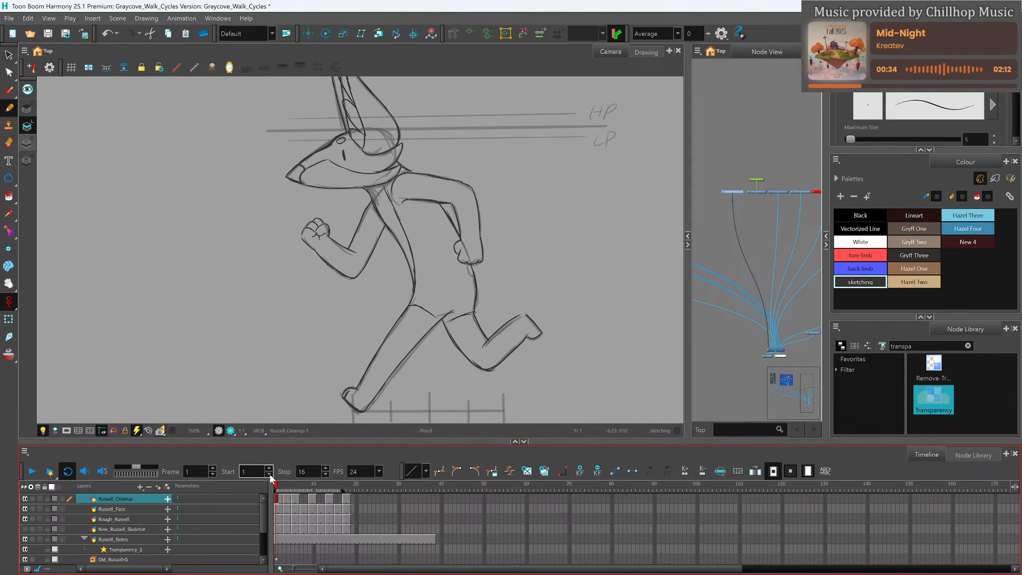
mouse_move(278, 485)
mouse_down()
mouse_move(299, 490)
mouse_move(276, 493)
mouse_move(298, 493)
mouse_move(276, 495)
mouse_up()
key(1)
click(29, 471)
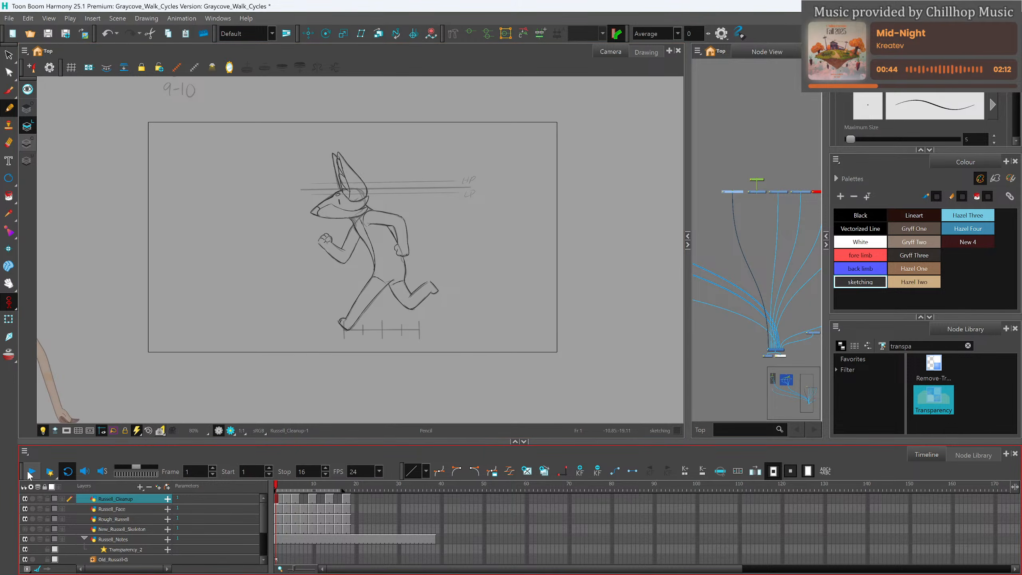
click(31, 472)
Hide the Russell_Face and Rough_Russell layers and play back the cleanup drawings on their own.
click(25, 510)
click(31, 471)
click(31, 472)
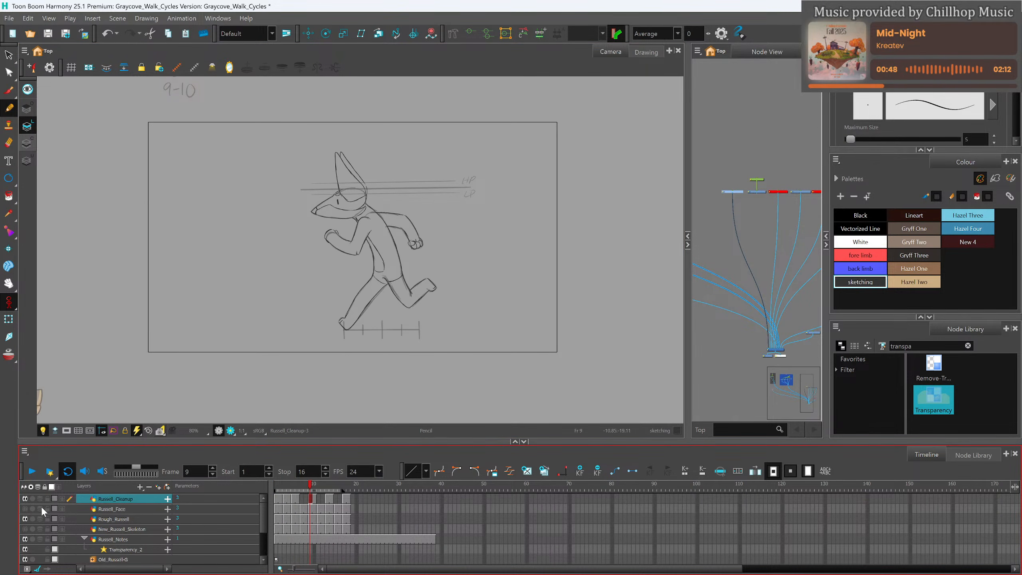
click(25, 519)
click(32, 472)
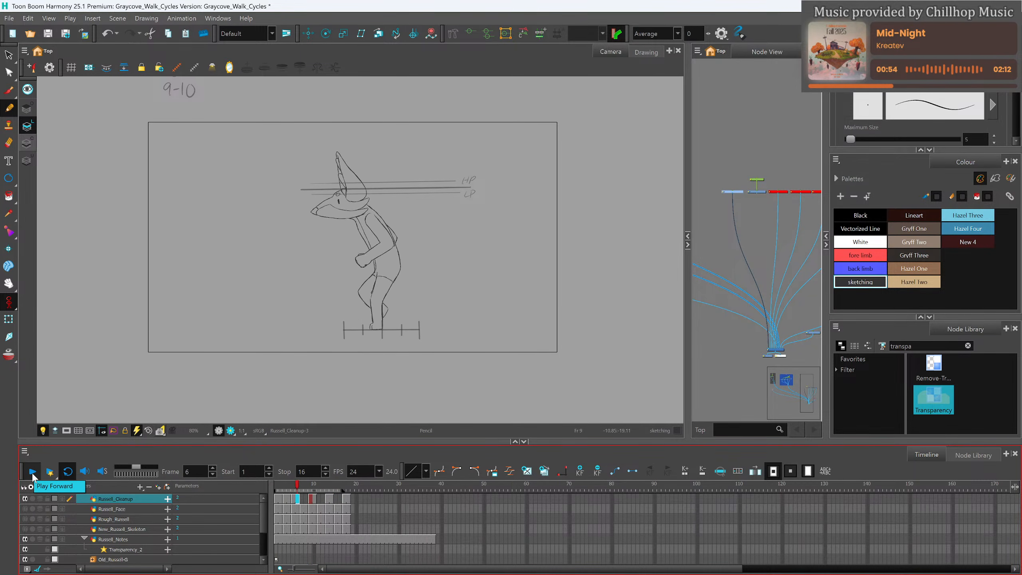
click(32, 472)
Play the cleanup animation alongside the other characters' walk cycles, and scrub back to frame 3 to inspect the new in-between.
scroll(419, 191, down, 2)
scroll(418, 191, down, 2)
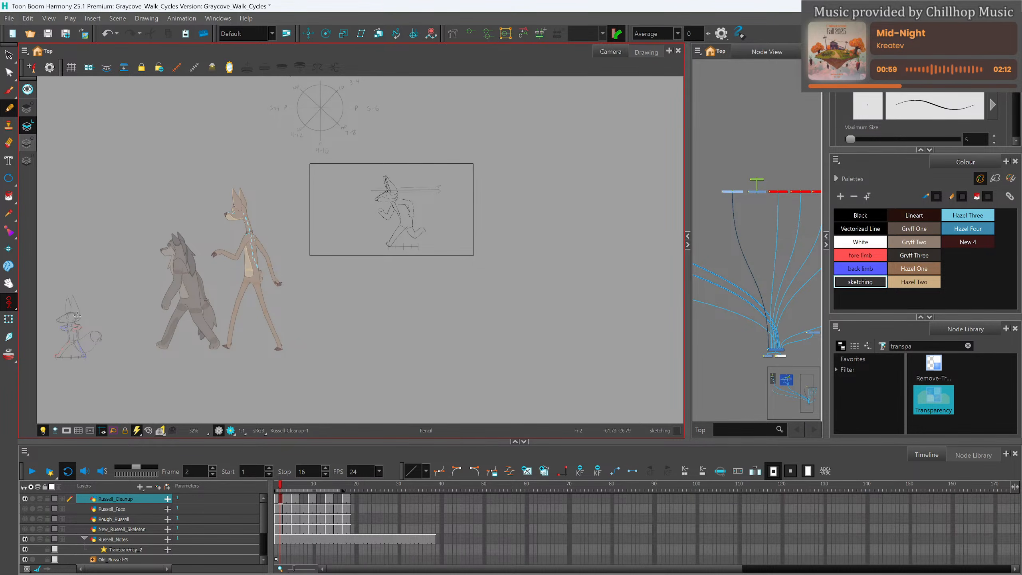
click(32, 472)
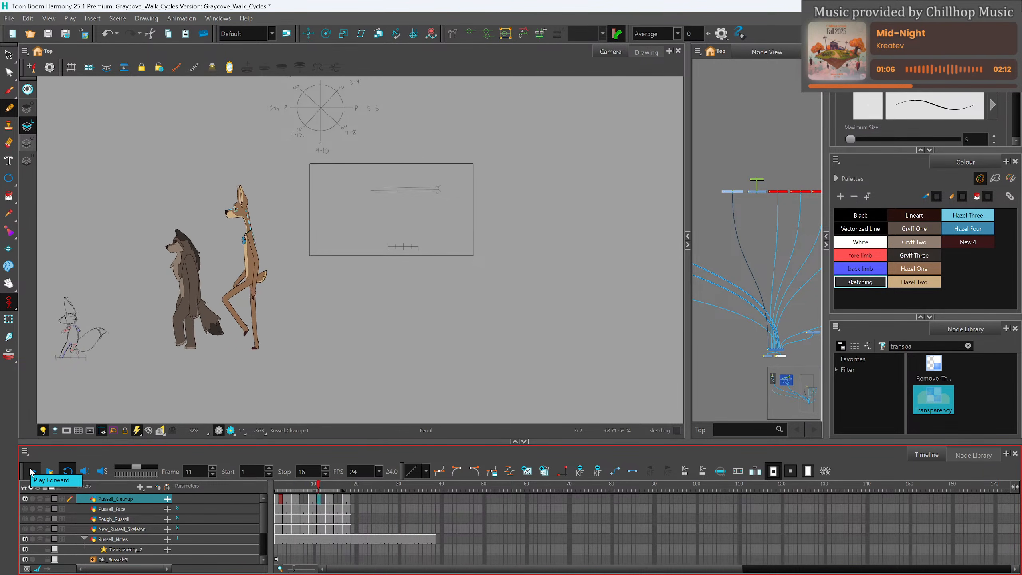
click(32, 471)
scroll(401, 218, up, 2)
scroll(402, 218, up, 1)
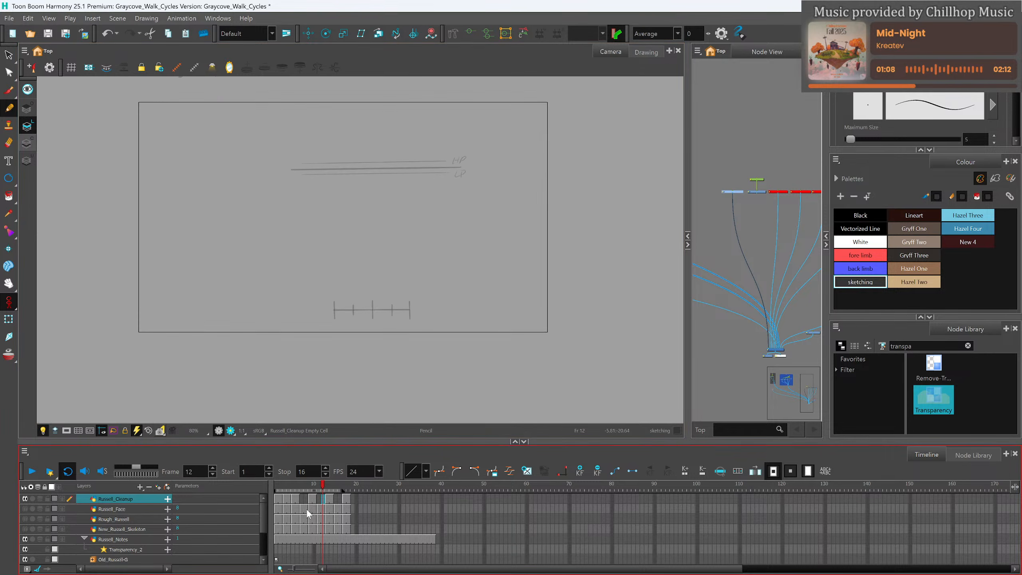
drag(319, 484, 285, 485)
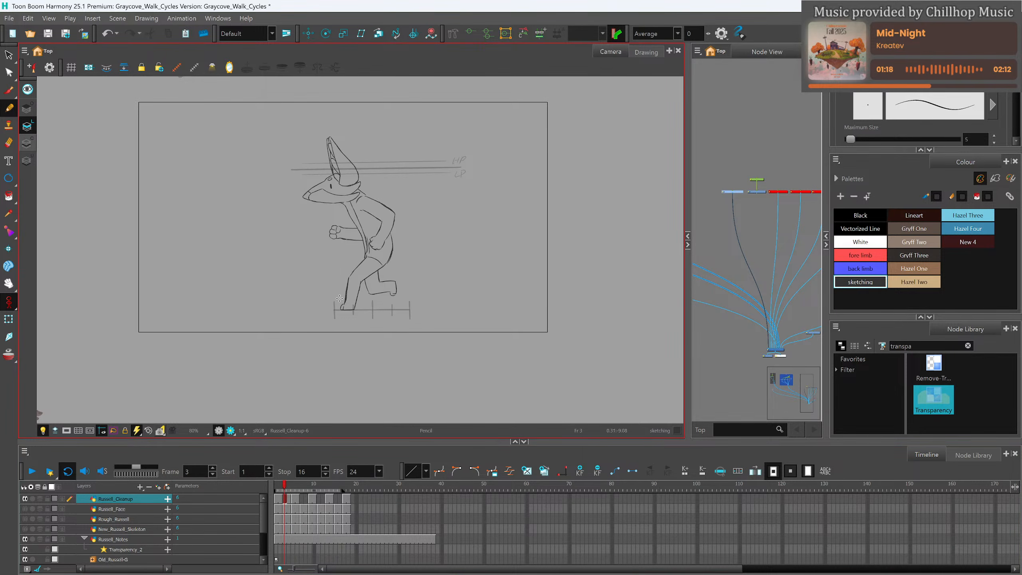
scroll(346, 200, up, 1)
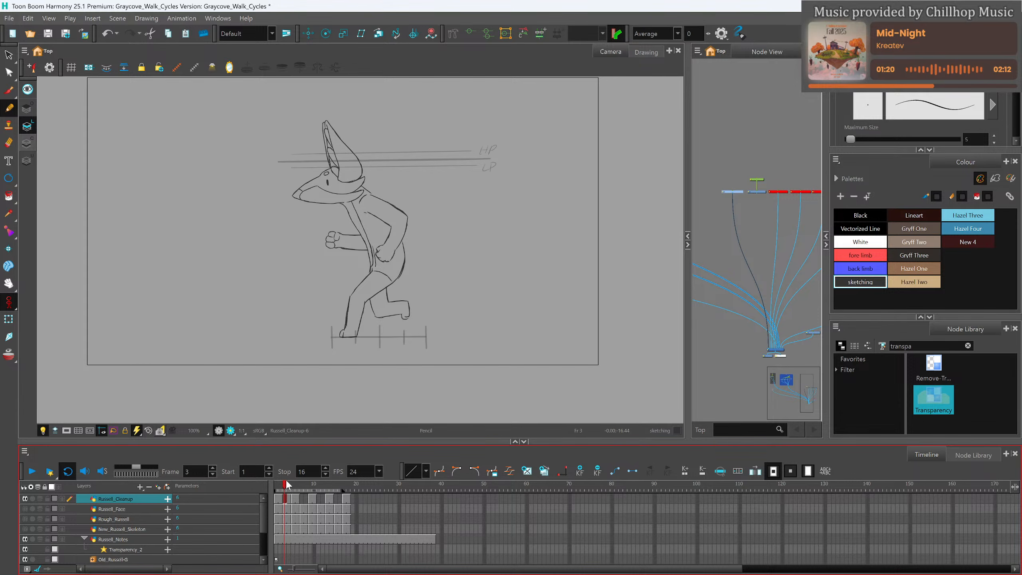
Scrub the cleanup drawings up to frame 7 and create an empty drawing there on the Russell_Cleanup layer.
mouse_move(286, 480)
mouse_down()
mouse_move(294, 483)
mouse_move(281, 482)
mouse_up()
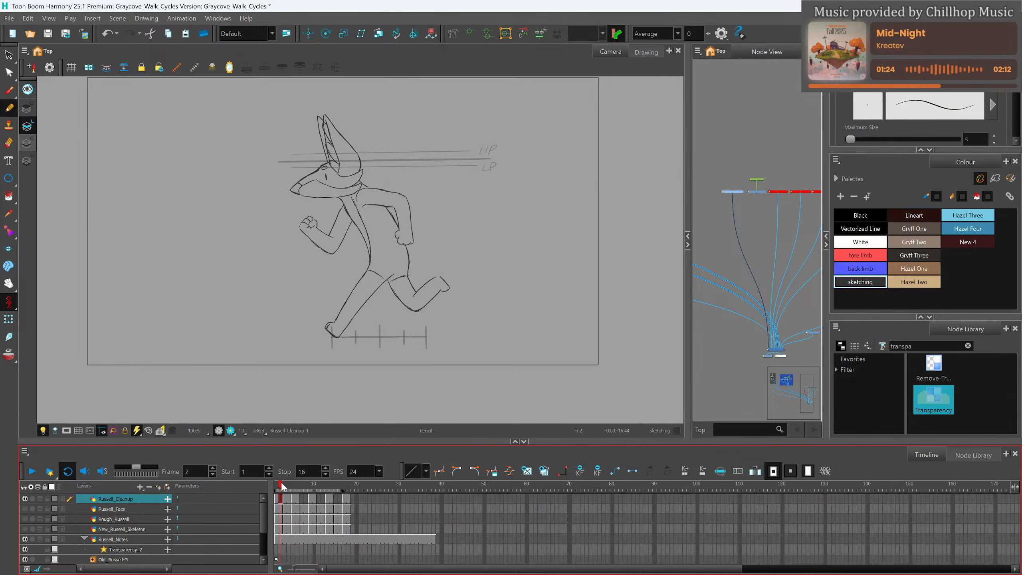
drag(281, 483, 300, 483)
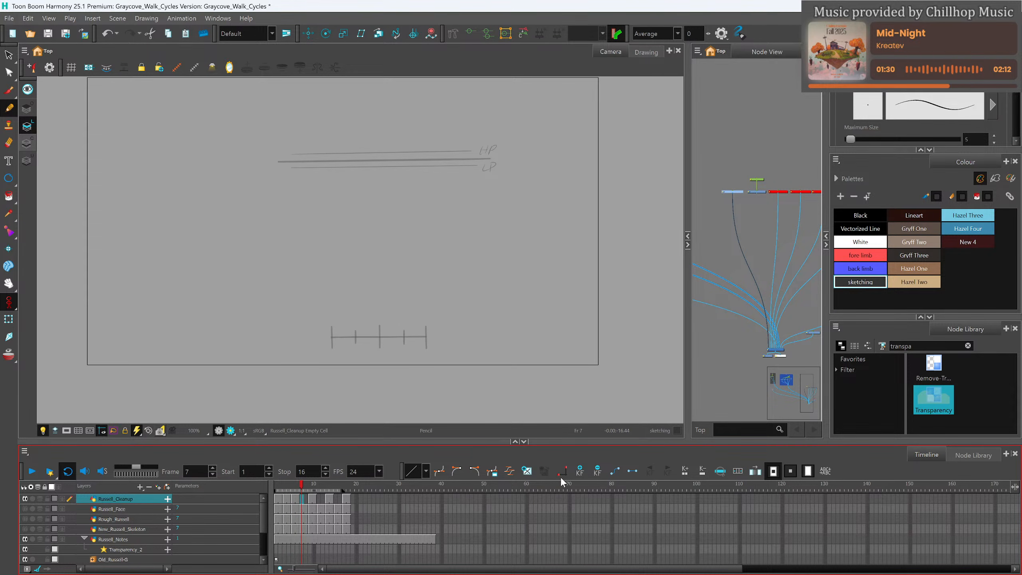
click(524, 473)
key(period)
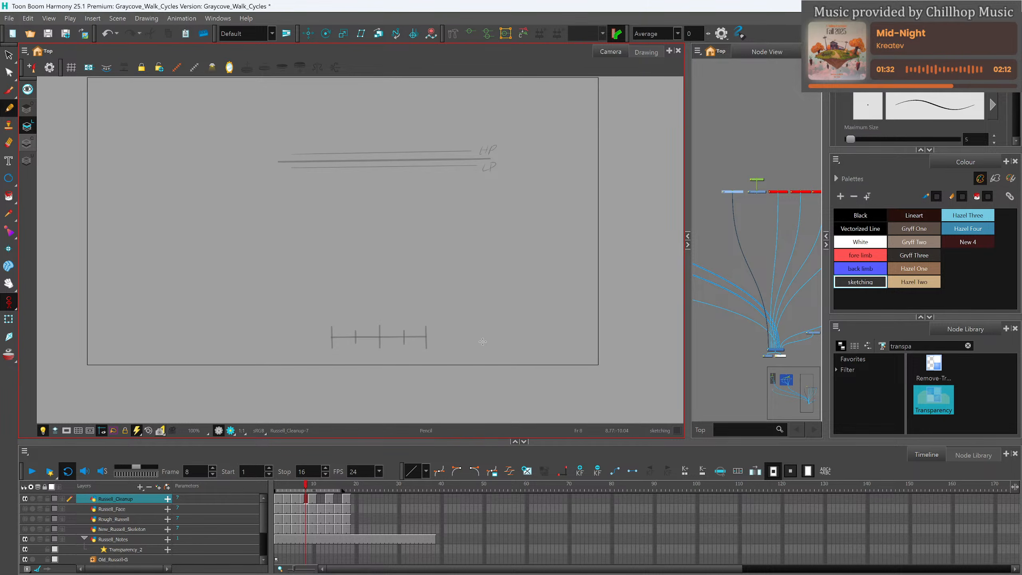
click(302, 485)
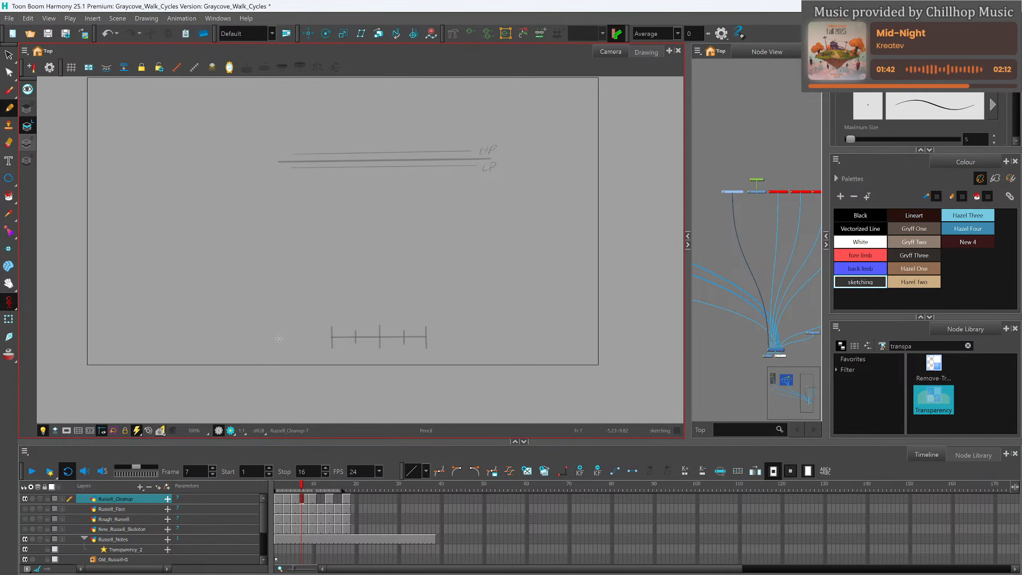
Show the Russell_Face and Rough_Russell layers, keep New_Russell_Skeleton hidden, and enable onion skin for the new drawing at frame 8.
click(306, 499)
click(25, 509)
click(25, 519)
click(24, 529)
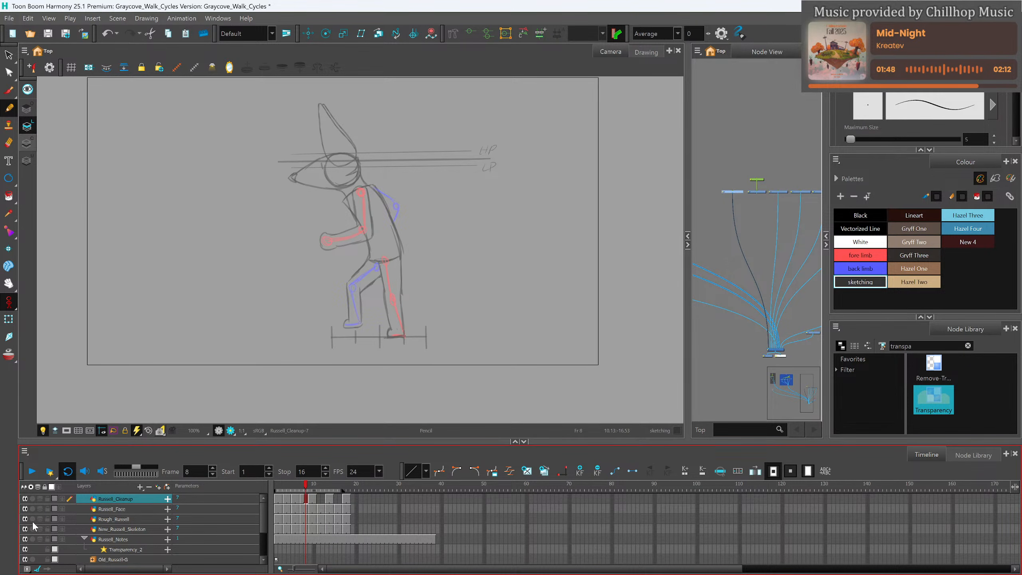
click(25, 528)
click(301, 498)
click(8, 356)
key(period)
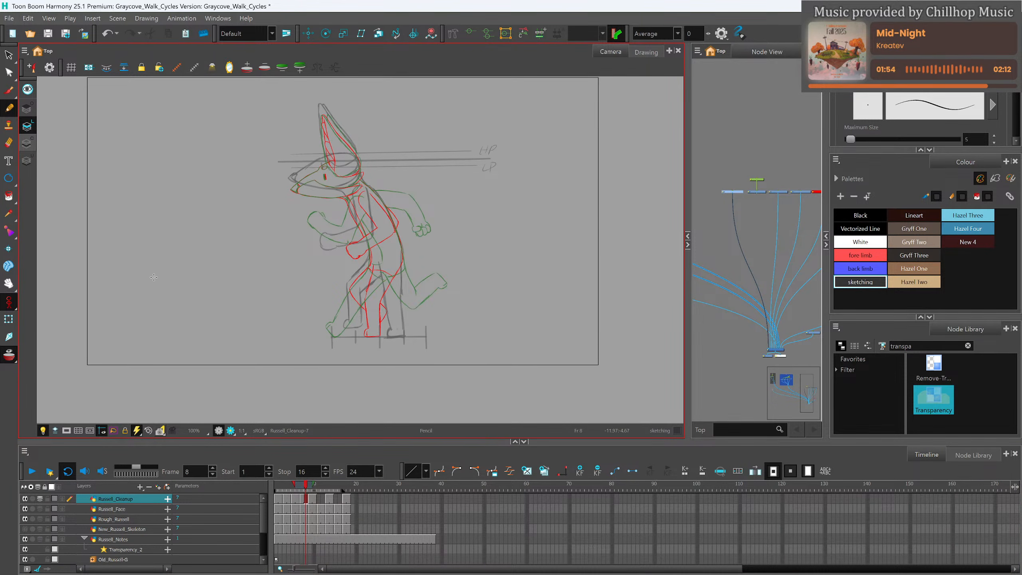
Trace the eye, the small oval above it and the upper snout line up to the forehead, following the onion-skinned head.
scroll(323, 141, up, 3)
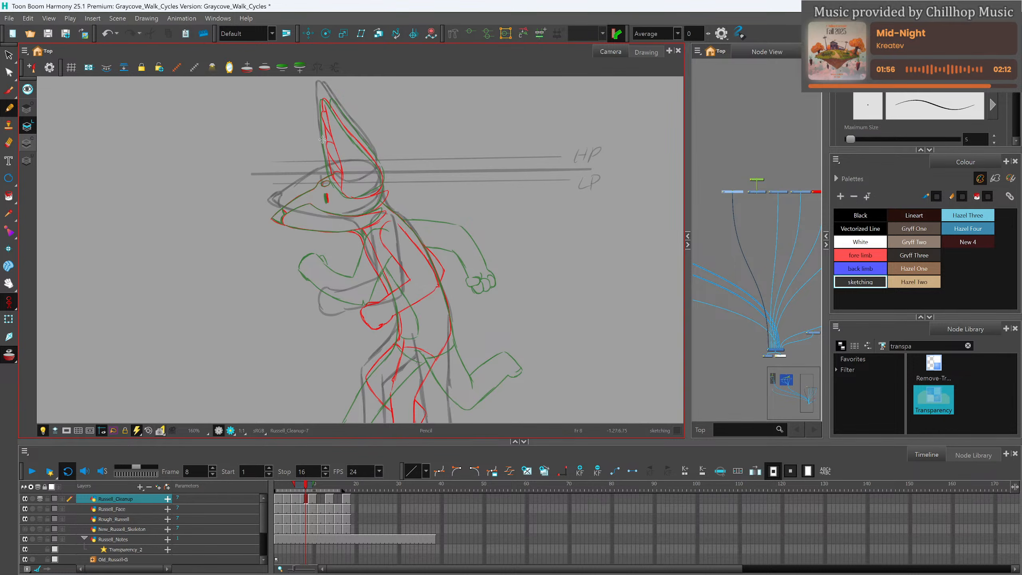
scroll(330, 150, up, 5)
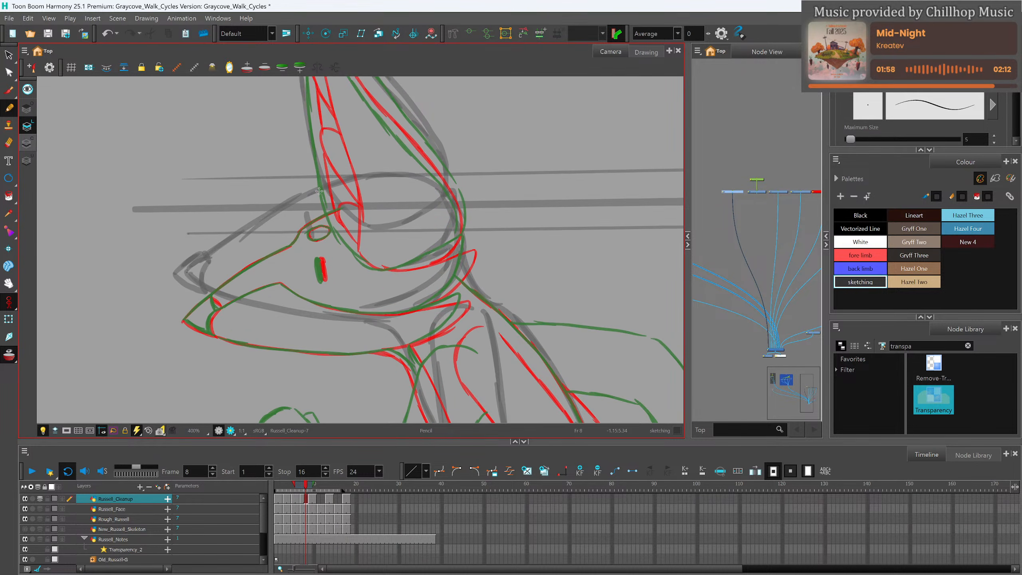
drag(321, 259, 324, 272)
mouse_move(328, 224)
mouse_down()
mouse_move(309, 241)
mouse_move(329, 239)
mouse_move(326, 226)
mouse_up()
key(ctrl+z)
drag(287, 246, 340, 207)
drag(186, 317, 288, 244)
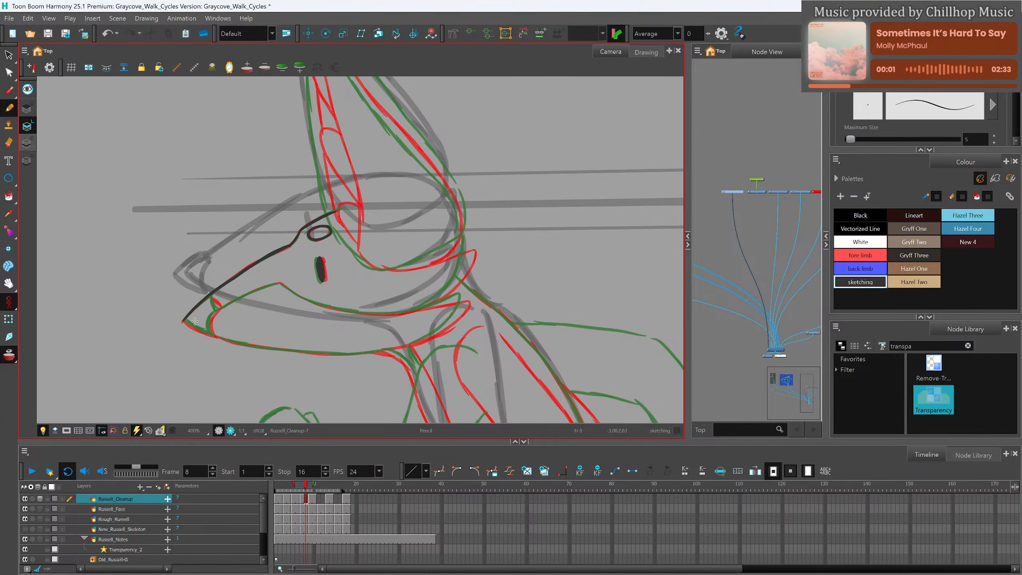
Trace the snout tip, mouth line, cheek tufts and lower jaw down to the start of the neck.
mouse_move(184, 321)
mouse_down()
mouse_move(210, 334)
mouse_move(218, 310)
mouse_up()
mouse_move(217, 310)
mouse_down()
mouse_move(276, 285)
mouse_move(341, 312)
mouse_move(419, 309)
mouse_up()
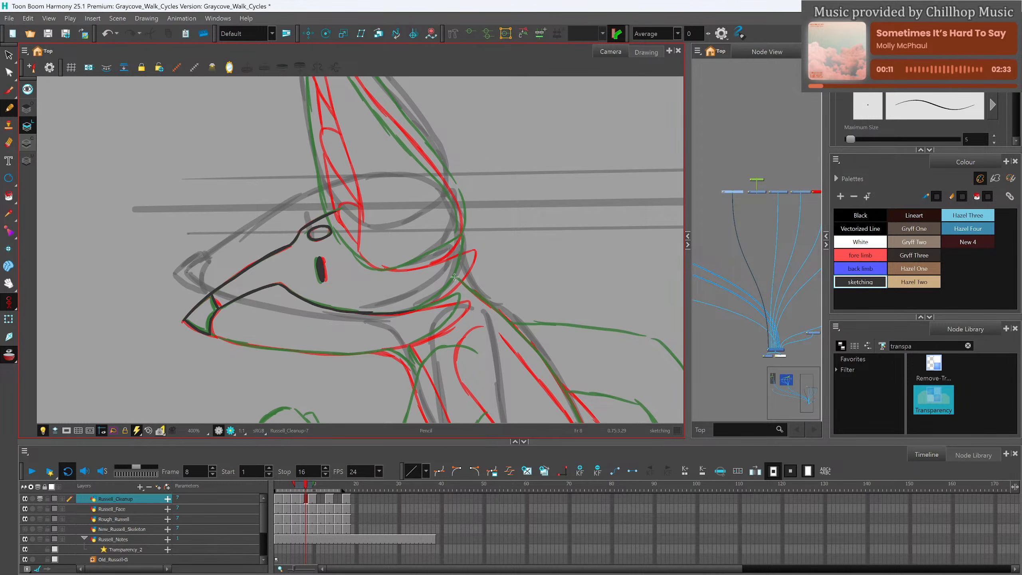
mouse_move(378, 271)
mouse_down()
mouse_move(467, 242)
mouse_move(461, 272)
mouse_move(414, 307)
mouse_move(461, 297)
mouse_move(455, 318)
mouse_move(407, 346)
mouse_up()
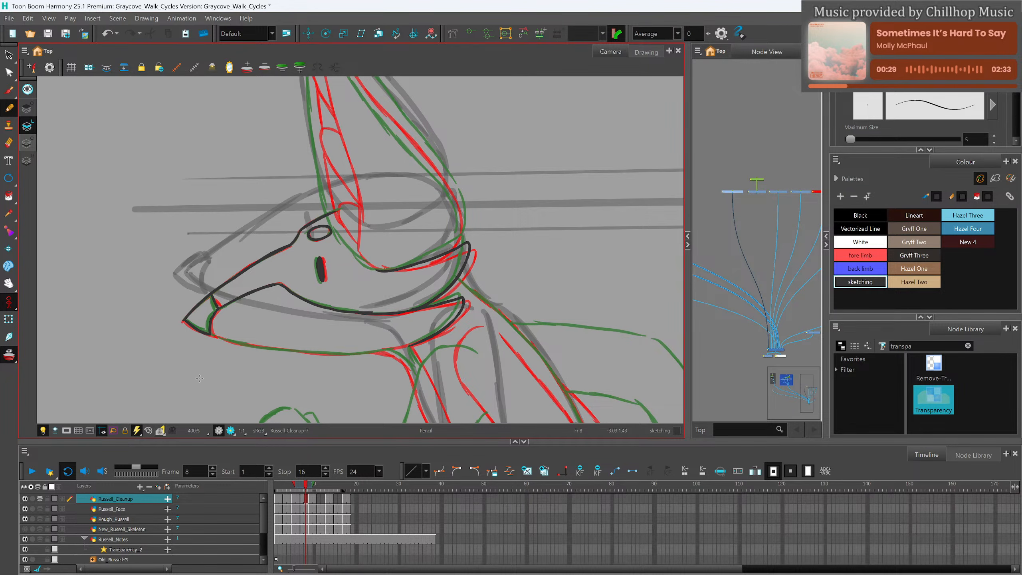
mouse_move(216, 334)
mouse_down()
mouse_move(324, 353)
mouse_move(410, 344)
mouse_move(357, 250)
mouse_move(314, 251)
mouse_move(330, 275)
mouse_up()
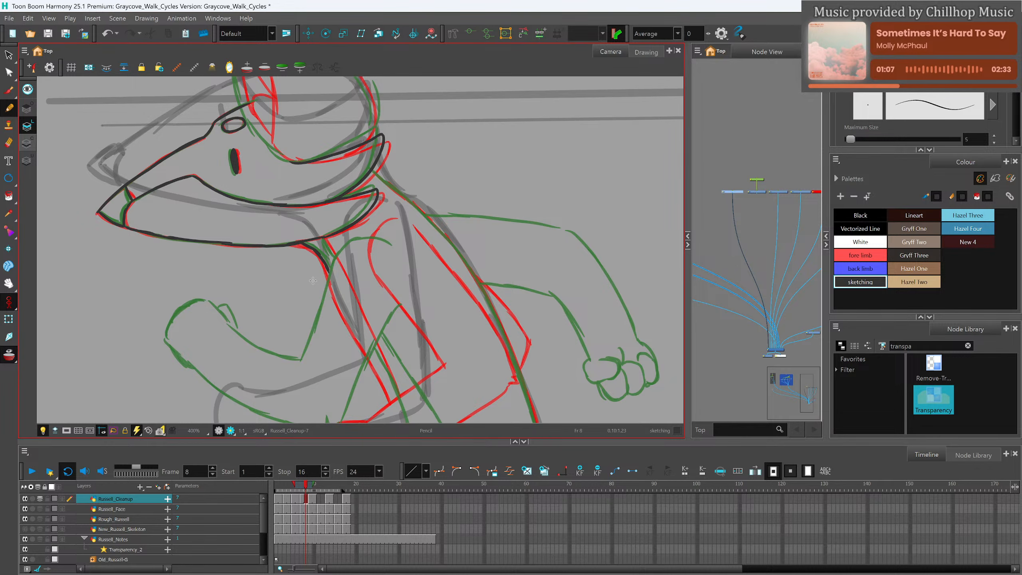
scroll(509, 260, down, 5)
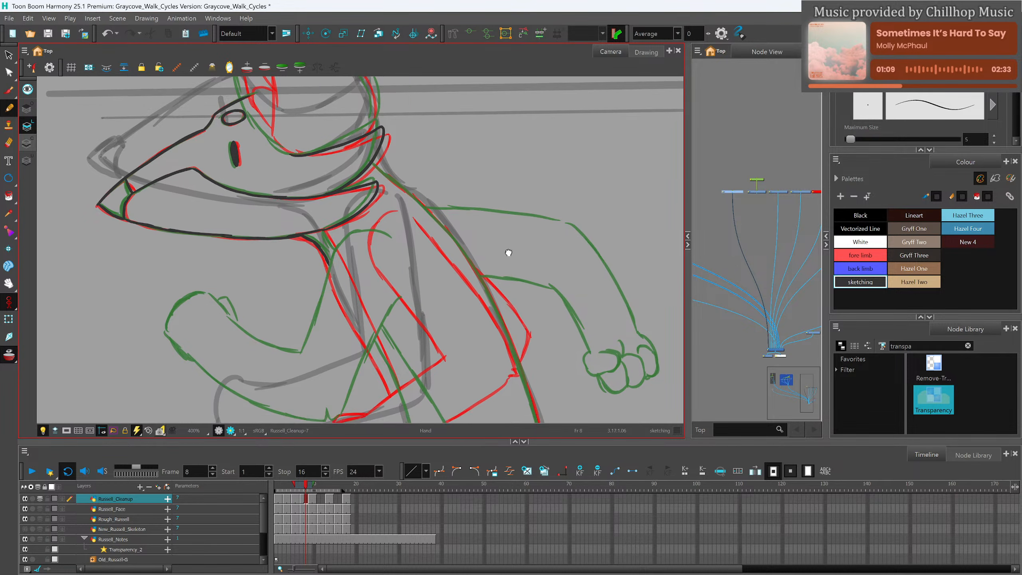
scroll(394, 139, up, 2)
drag(389, 139, 357, 161)
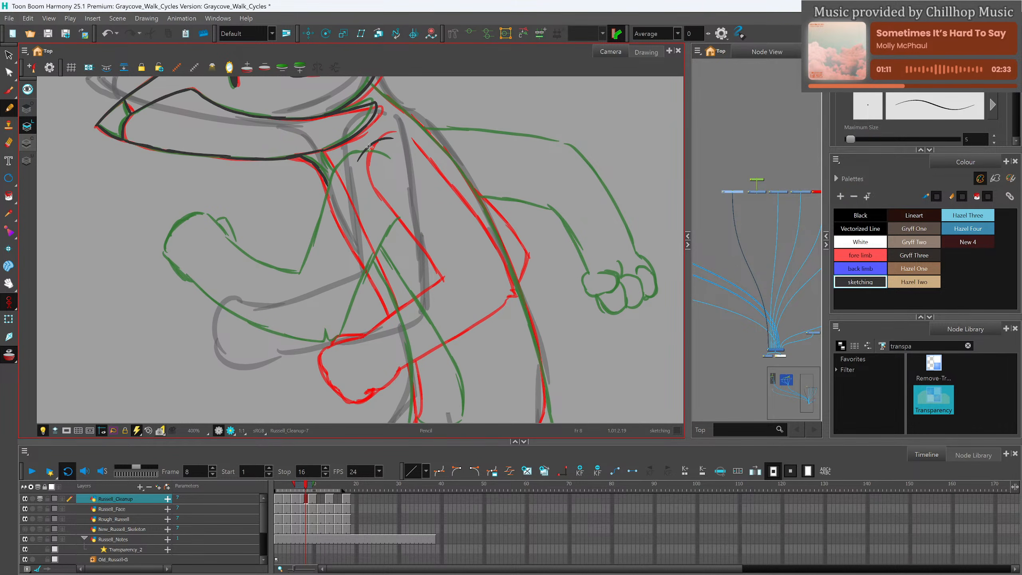
key(alt+s)
key(ctrl+z)
Trace the near ear's front edge from its tip down to the cheek, undoing the stray touch-up stroke.
scroll(363, 252, down, 5)
scroll(362, 252, up, 3)
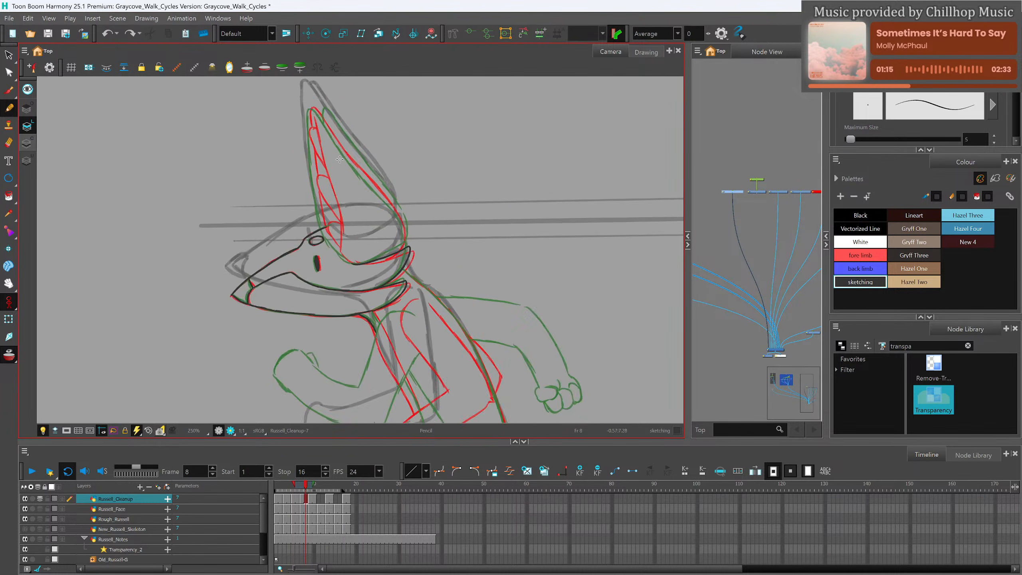
scroll(338, 166, up, 1)
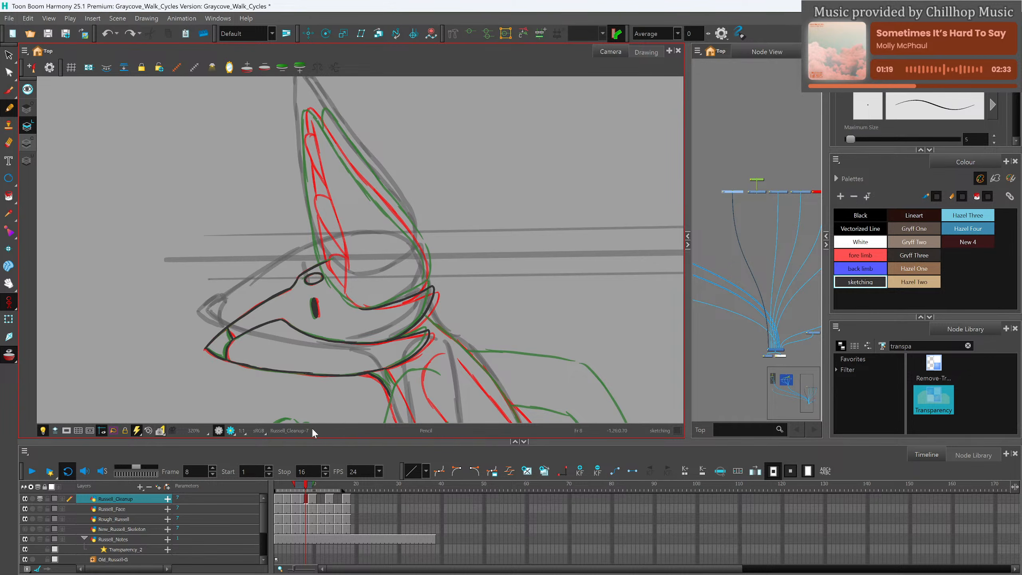
mouse_move(315, 113)
mouse_down()
mouse_move(308, 137)
mouse_move(319, 246)
mouse_move(363, 309)
mouse_up()
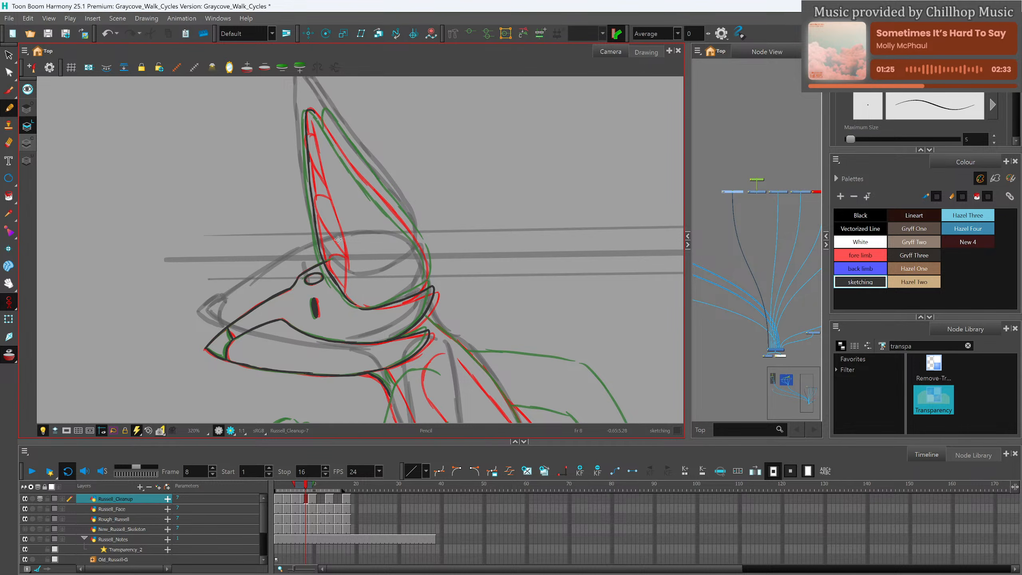
drag(307, 134, 309, 155)
drag(310, 189, 312, 209)
key(ctrl+z)
Trace the near ear's back edge down to the head and add the far ear's edge behind it.
drag(313, 111, 345, 161)
mouse_move(334, 135)
mouse_down()
mouse_move(421, 246)
mouse_move(422, 288)
mouse_up()
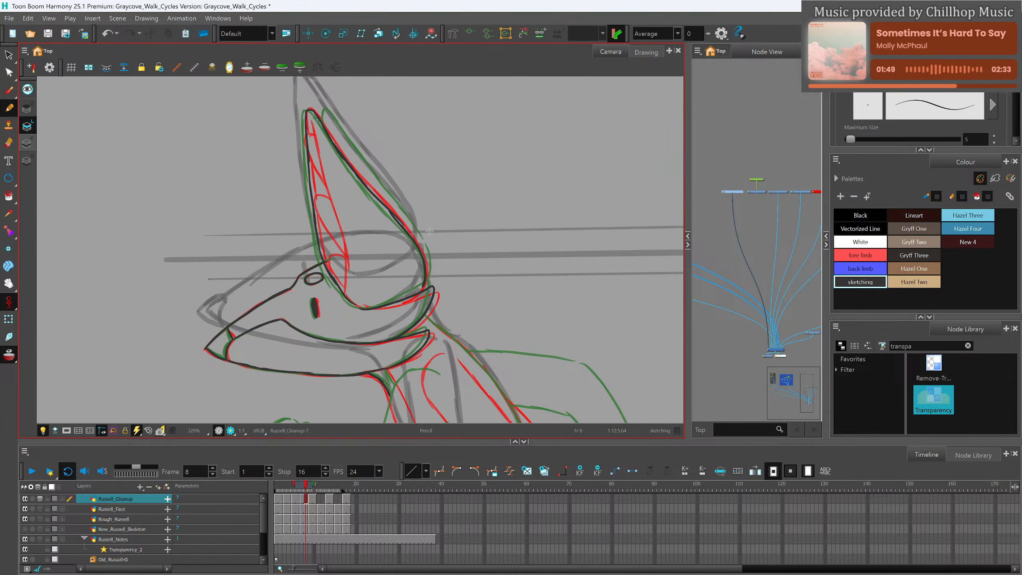
drag(319, 116, 427, 264)
key(ctrl+z)
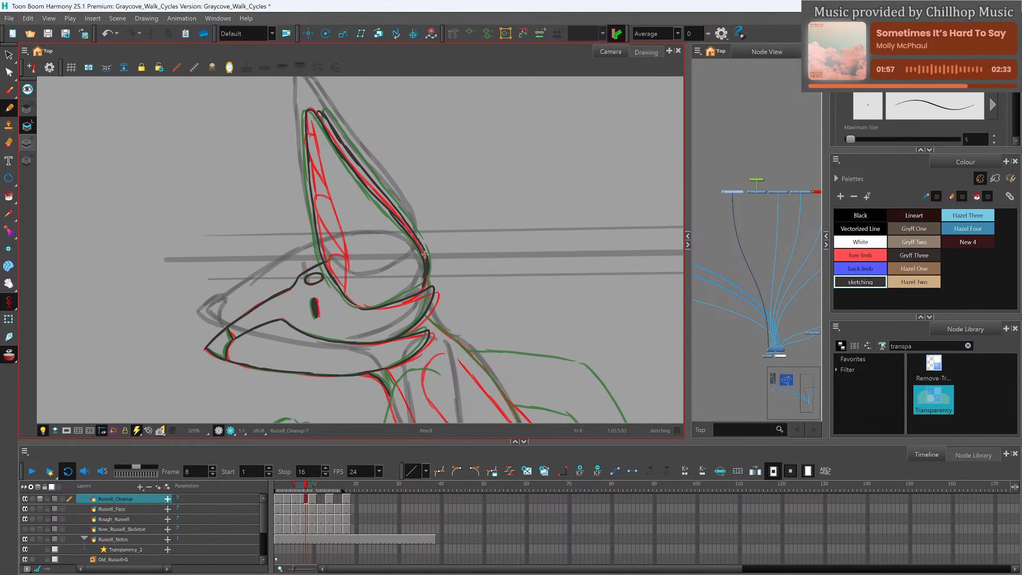
Select the traced head strokes and move them up onto the rough head of the frame 8 pose.
scroll(416, 199, down, 4)
scroll(339, 204, up, 2)
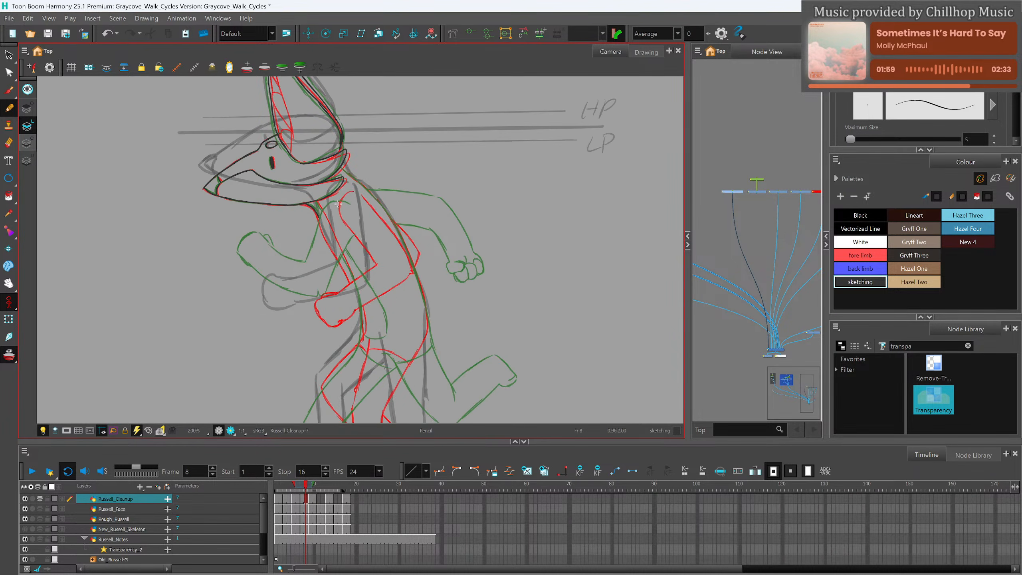
scroll(357, 232, down, 3)
scroll(271, 111, up, 4)
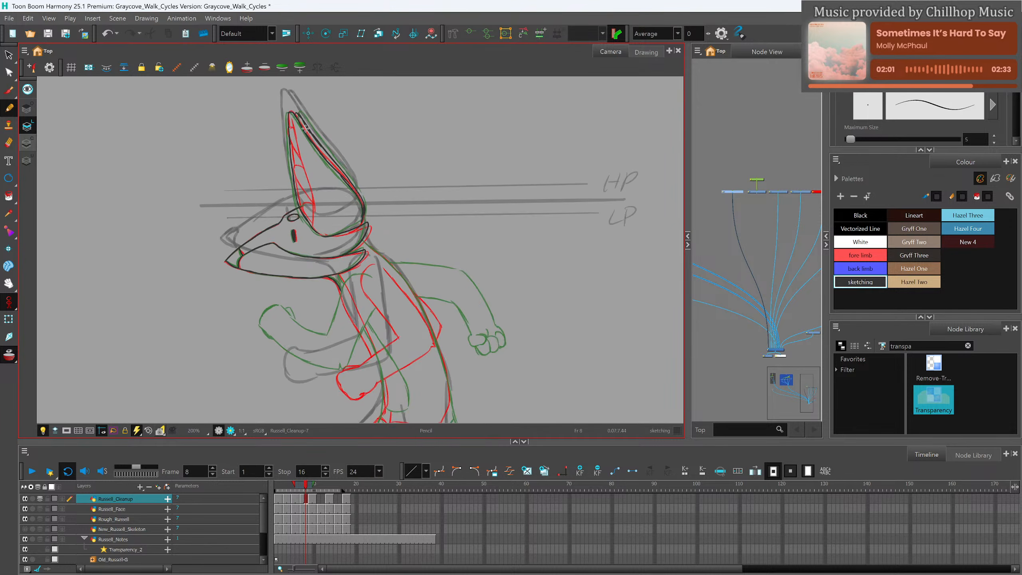
click(9, 55)
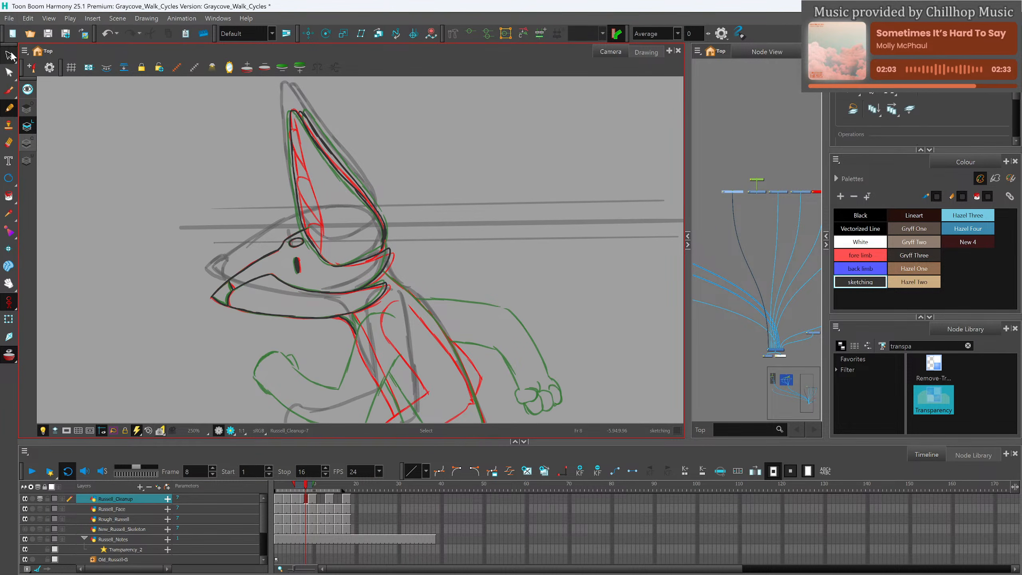
scroll(238, 214, down, 1)
scroll(237, 217, down, 1)
mouse_move(277, 125)
mouse_down()
mouse_move(402, 245)
mouse_move(292, 114)
mouse_up()
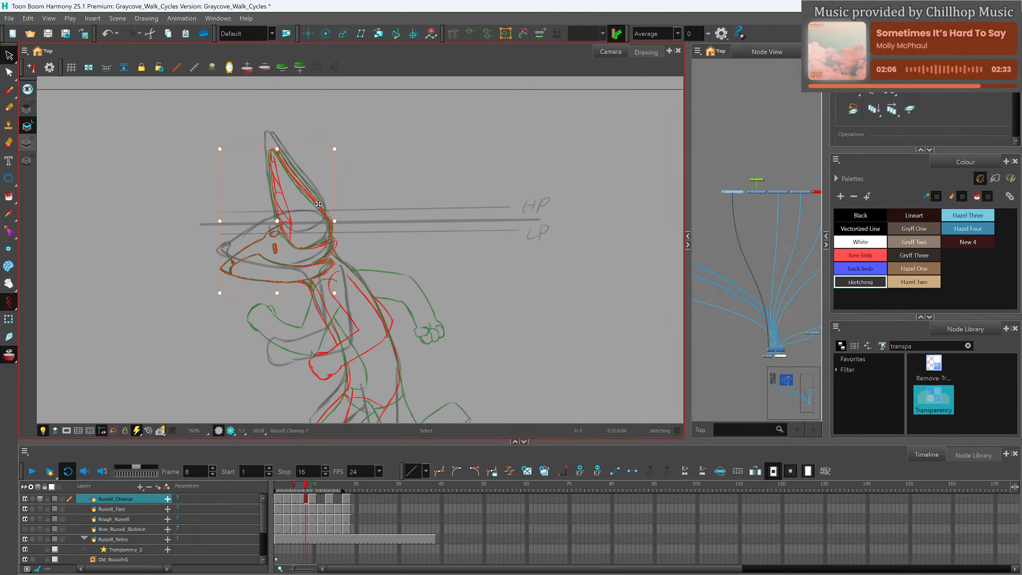
drag(318, 204, 315, 187)
click(386, 178)
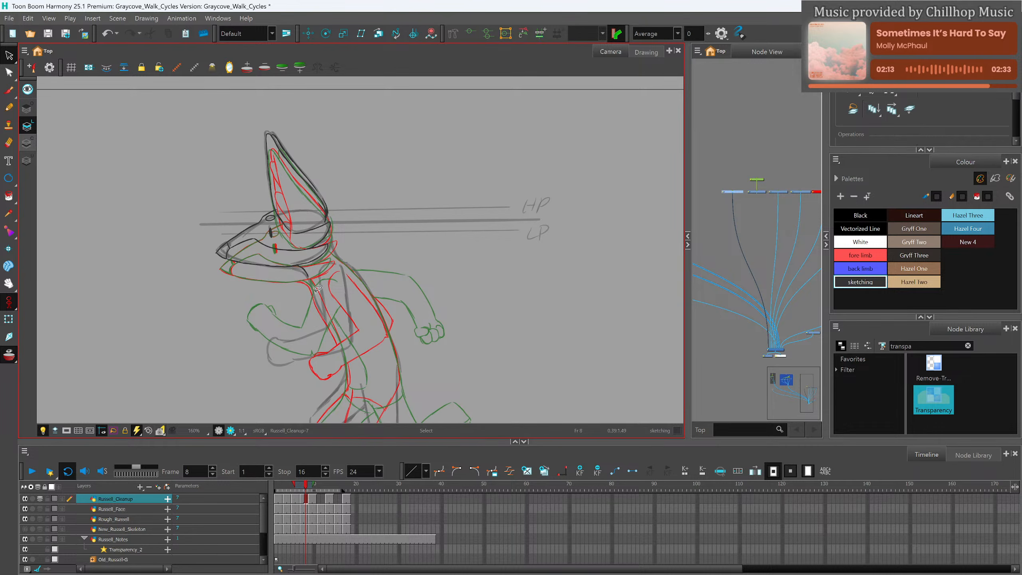
Trace the near arm over the rough with the Pencil, drawing the shoulder, upper arm, forearm and fist.
scroll(300, 275, up, 4)
scroll(318, 278, down, 4)
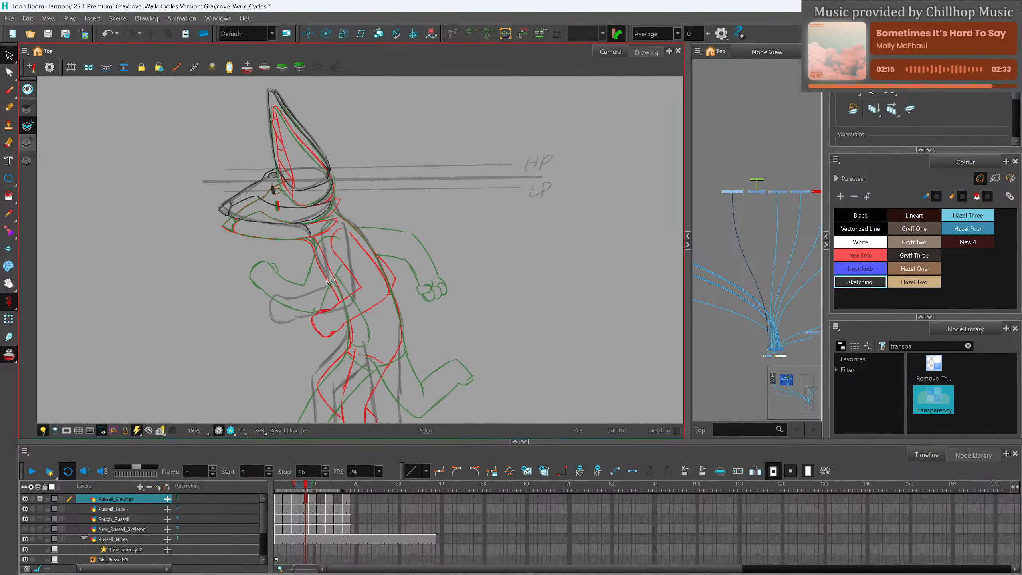
scroll(330, 279, up, 3)
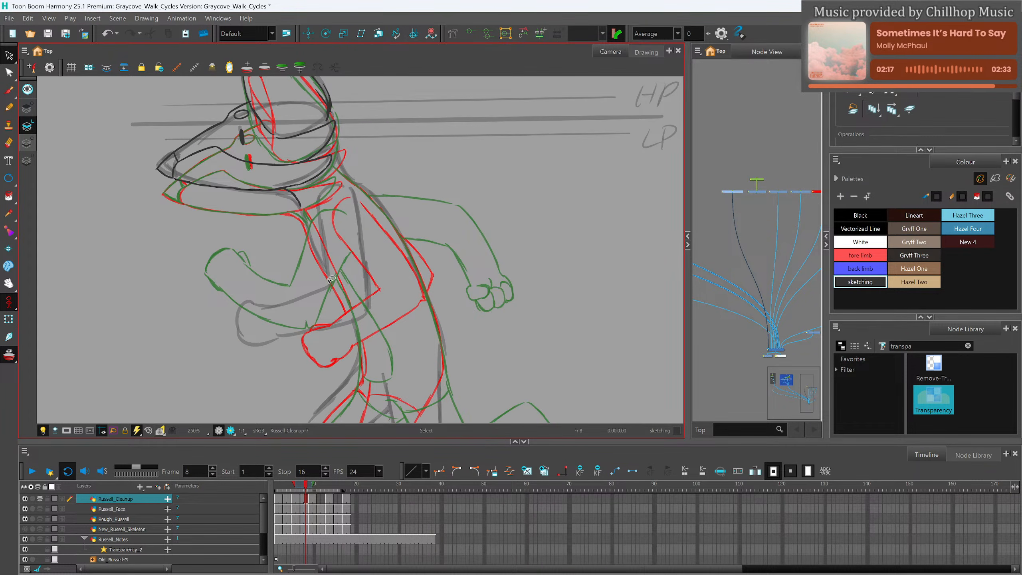
click(10, 108)
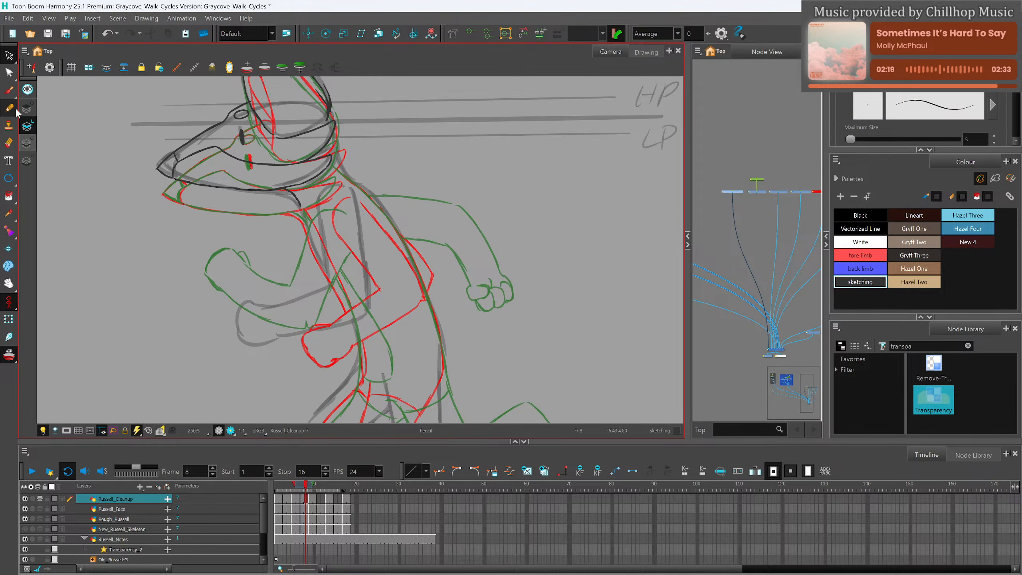
mouse_move(335, 186)
mouse_down()
mouse_move(322, 222)
mouse_move(322, 199)
mouse_move(326, 288)
mouse_up()
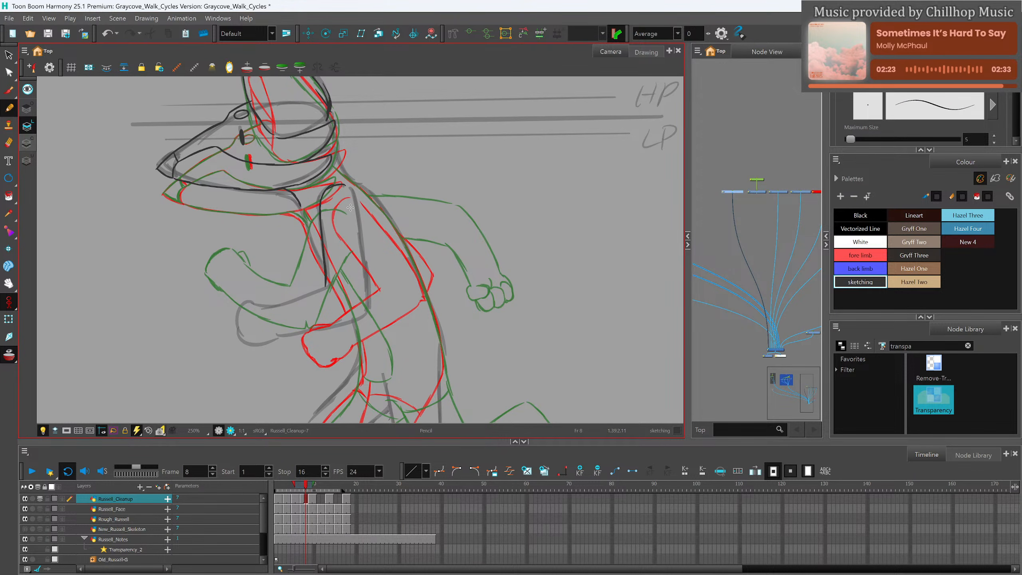
drag(346, 187, 366, 310)
drag(267, 308, 327, 286)
mouse_move(254, 302)
mouse_down()
mouse_move(274, 305)
mouse_move(241, 308)
mouse_move(239, 337)
mouse_move(251, 345)
mouse_move(366, 310)
mouse_up()
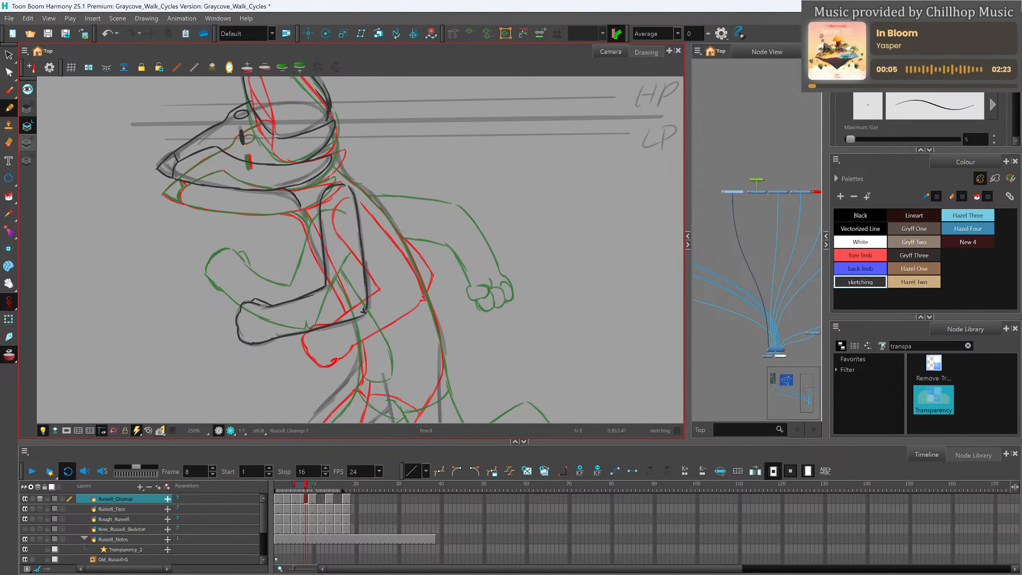
Trace the chest line and the back contour down to the heel, and complete the near leg's front edge and foot.
drag(301, 208, 326, 272)
mouse_move(331, 138)
mouse_down()
mouse_move(391, 223)
mouse_move(429, 194)
mouse_move(408, 127)
mouse_move(381, 170)
mouse_move(418, 287)
mouse_move(431, 180)
mouse_move(413, 176)
mouse_move(421, 408)
mouse_up()
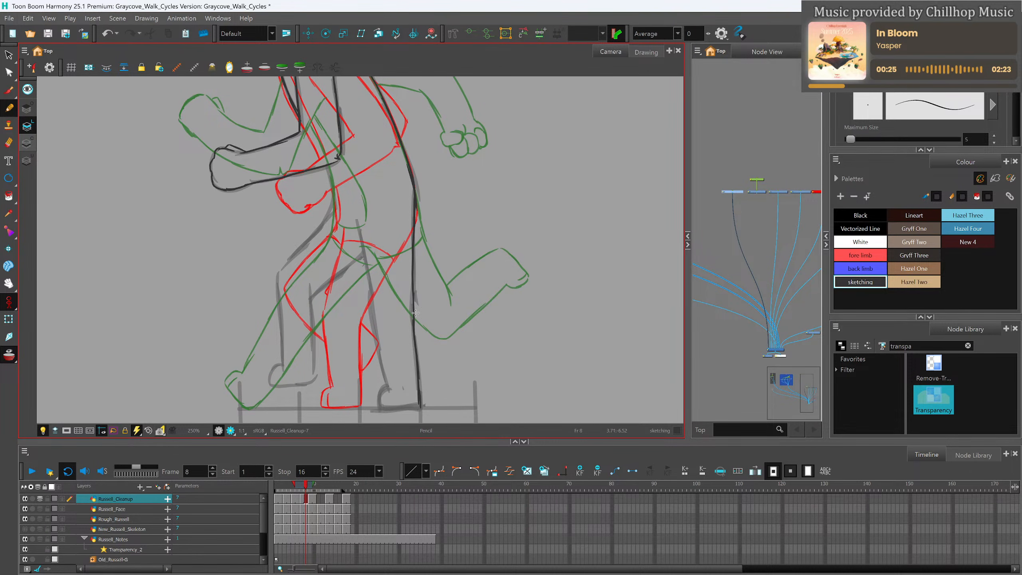
drag(358, 224, 389, 390)
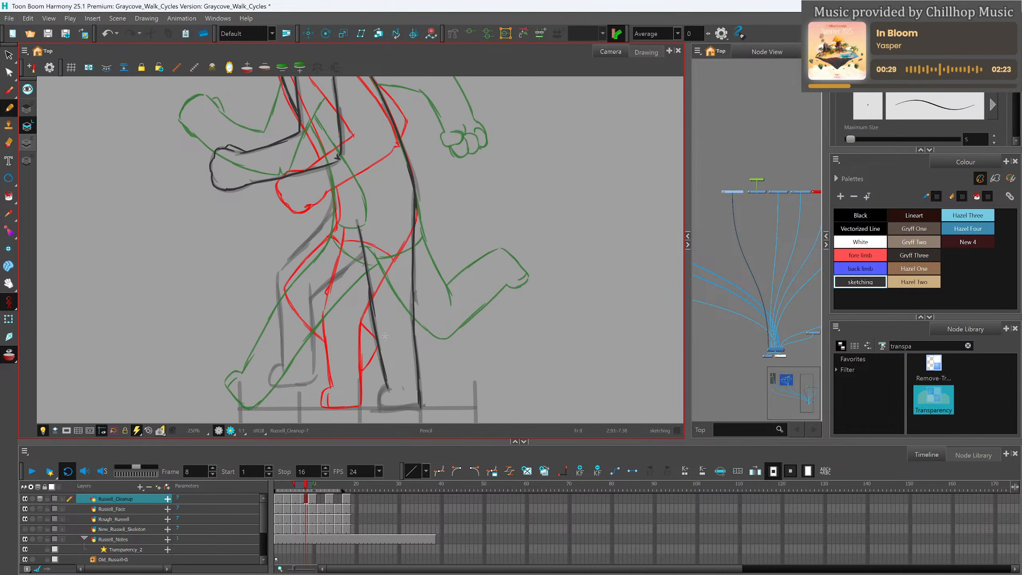
drag(393, 354, 399, 312)
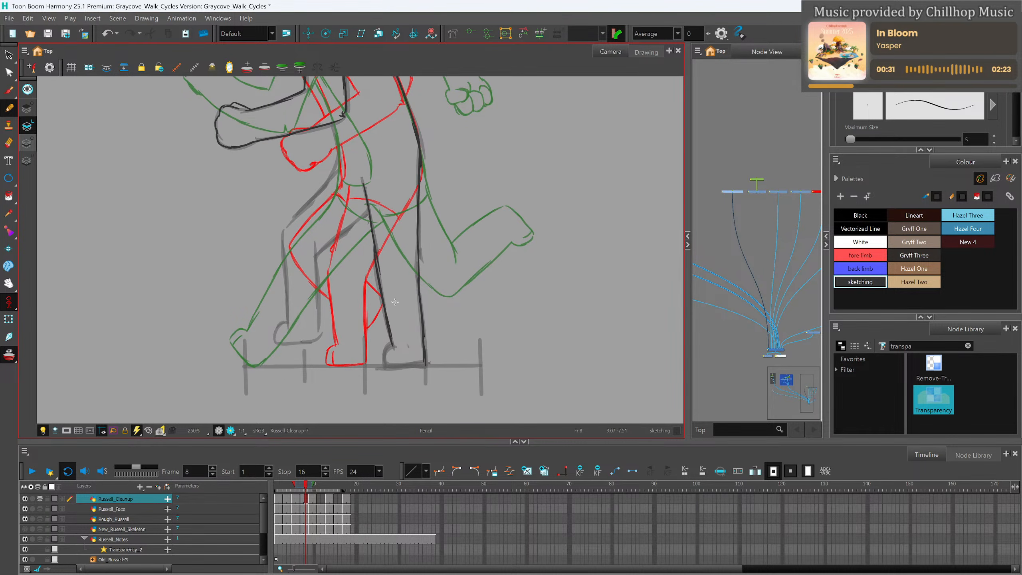
mouse_move(387, 350)
mouse_down()
mouse_move(387, 365)
mouse_move(425, 364)
mouse_move(394, 364)
mouse_up()
drag(396, 291, 419, 336)
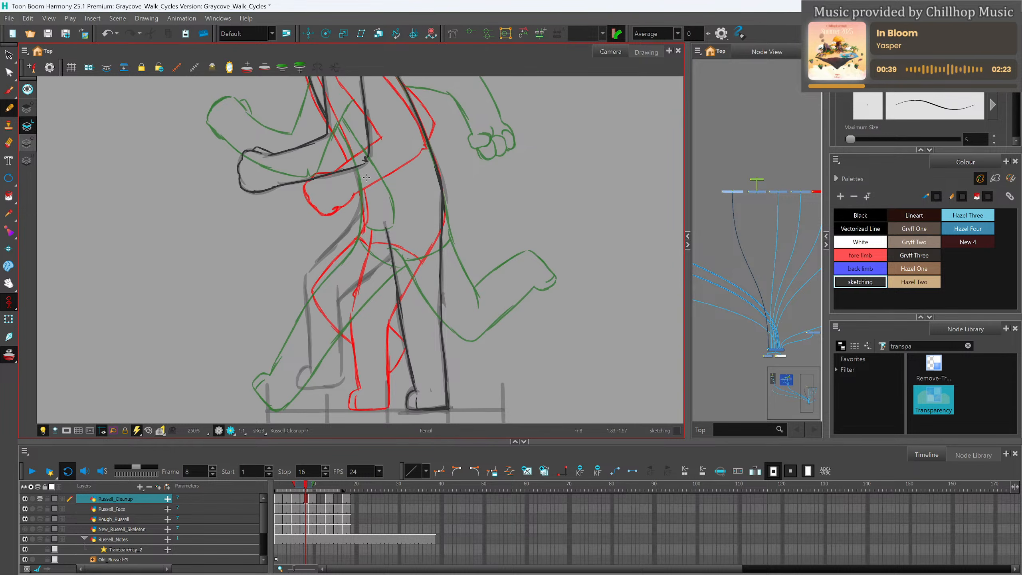
Trace the belly line and the bent far leg's thigh, shin and foot over the rough.
drag(355, 167, 361, 205)
mouse_move(352, 209)
mouse_down()
mouse_move(354, 223)
mouse_move(306, 275)
mouse_move(311, 366)
mouse_up()
drag(338, 299, 344, 382)
drag(339, 301, 392, 255)
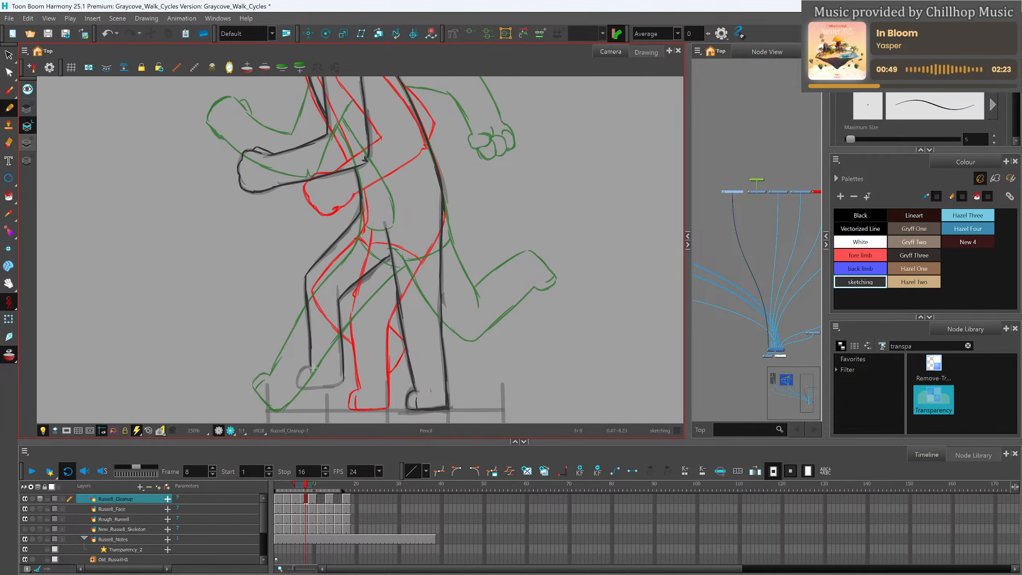
drag(311, 367, 301, 383)
Select the far leg's shin and foot strokes and shift them slightly forward over the rough foot of the frame 8 pose.
key(alt+s)
mouse_move(350, 321)
mouse_down()
mouse_move(284, 343)
mouse_move(358, 287)
mouse_up()
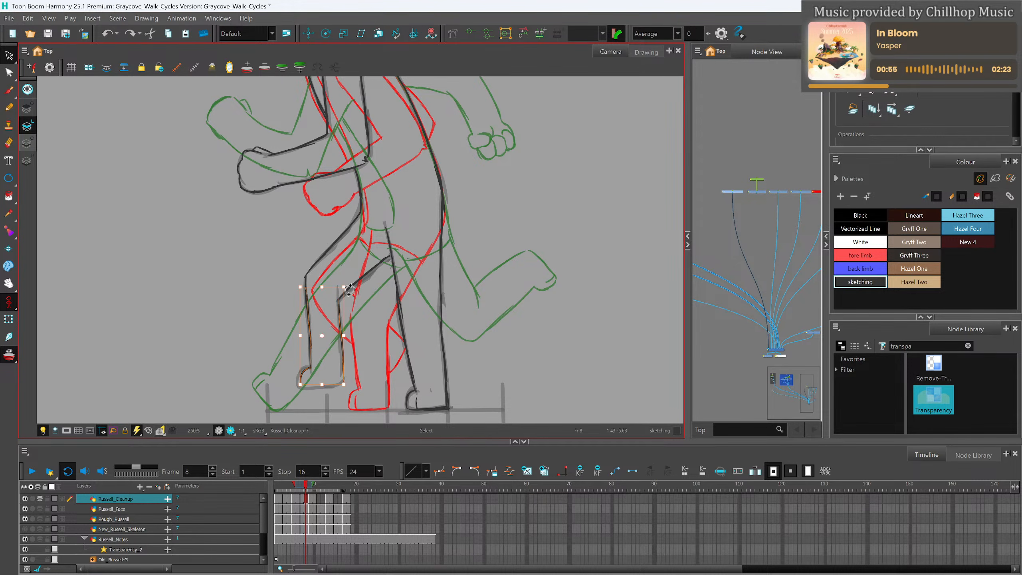
mouse_move(322, 335)
mouse_down()
mouse_move(319, 280)
mouse_move(350, 287)
mouse_up()
click(360, 298)
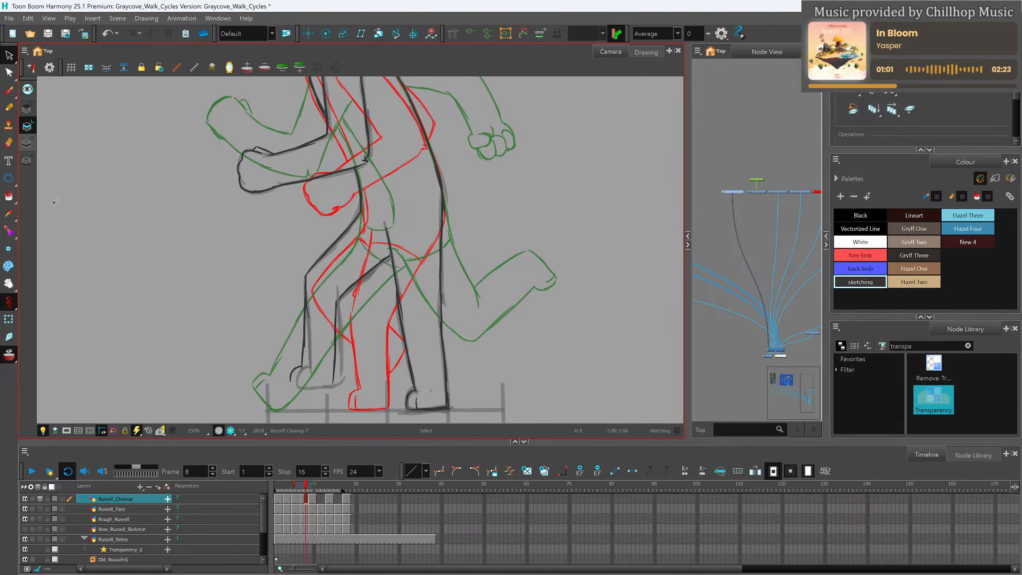
Redraw the rear edge of the far shin with the Pencil and close the far foot with a sole line.
click(10, 106)
drag(338, 327, 339, 285)
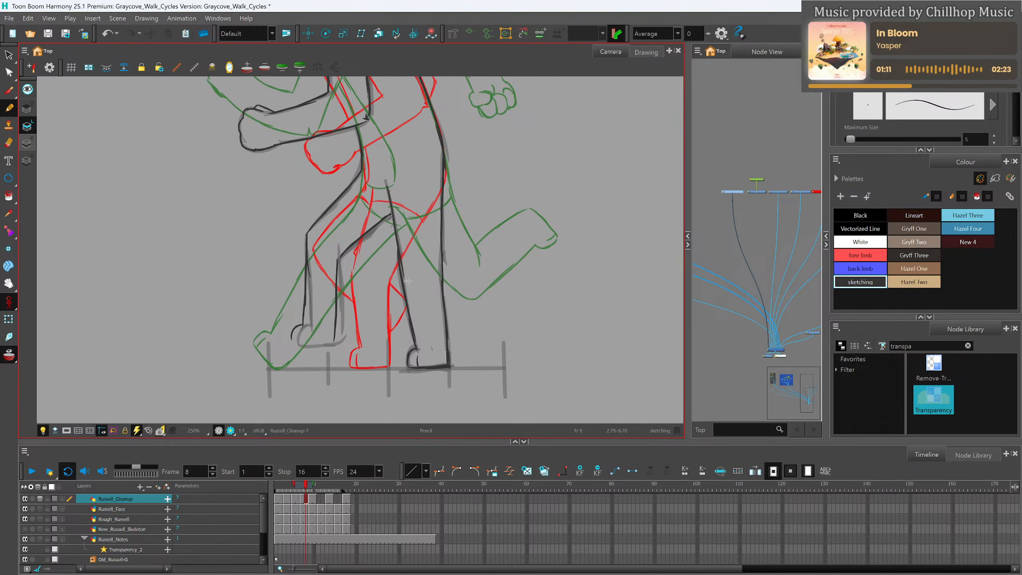
mouse_move(300, 340)
mouse_down()
mouse_move(336, 342)
mouse_move(338, 318)
mouse_up()
Draw the short rounded curve below the near elbow and the small line over the top of the near thigh, using frame 7 as reference.
scroll(469, 222, up, 6)
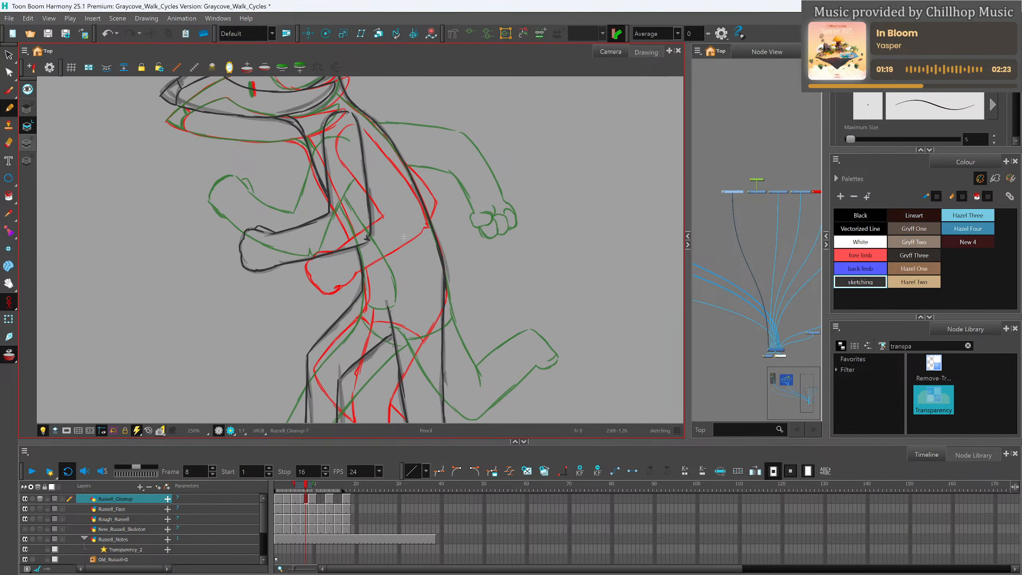
click(303, 489)
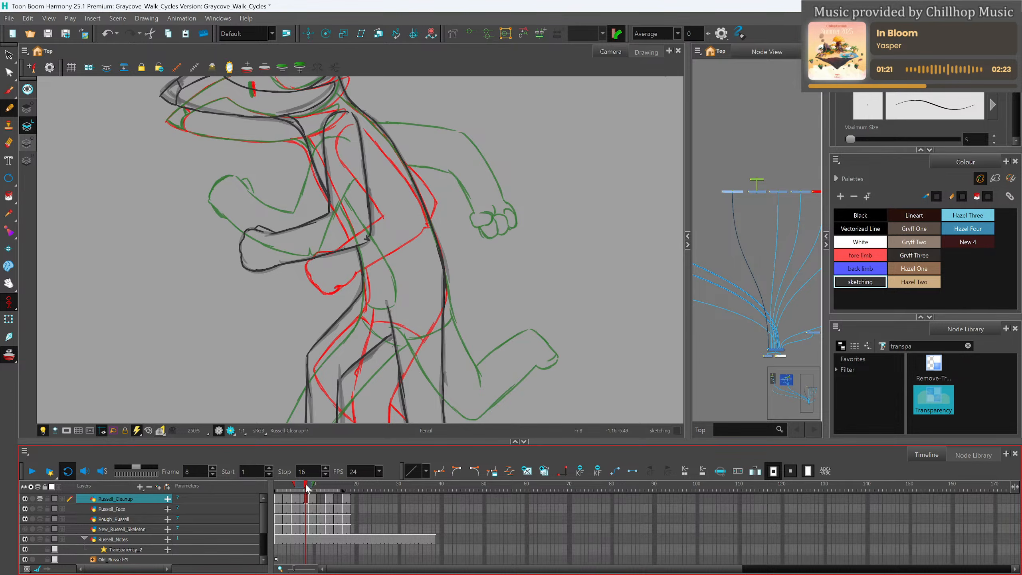
drag(302, 490, 307, 494)
mouse_move(371, 250)
mouse_down()
mouse_move(381, 292)
mouse_move(380, 278)
mouse_move(374, 301)
mouse_move(363, 294)
mouse_move(388, 294)
mouse_up()
key(ctrl+z)
key(ctrl+z)
mouse_move(367, 242)
mouse_down()
mouse_move(375, 288)
mouse_move(367, 291)
mouse_move(379, 285)
mouse_move(373, 252)
mouse_move(380, 290)
mouse_up()
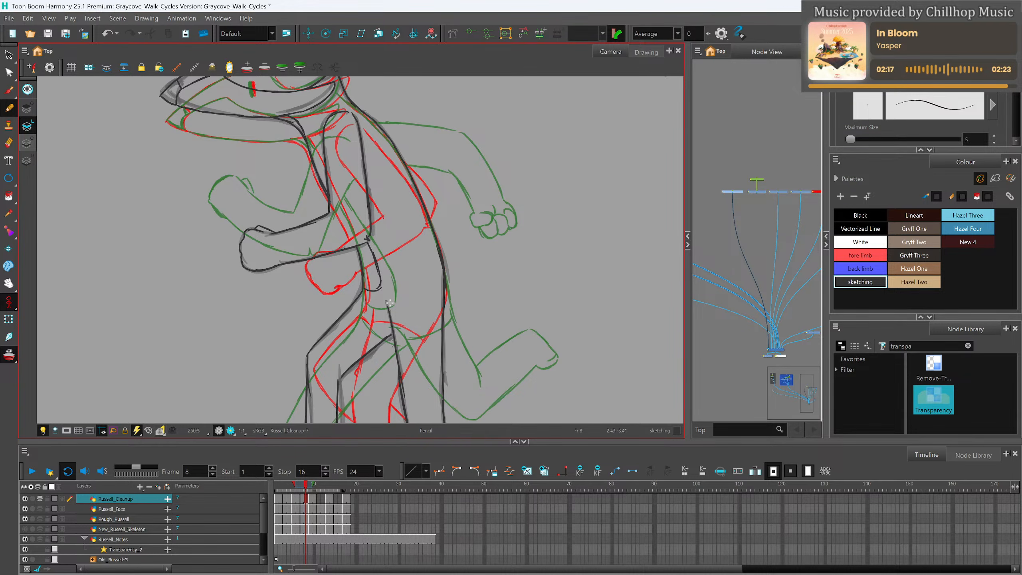
drag(379, 305, 390, 322)
Compare the frame 8 cleanup with the frame 7 pose and save the scene.
key(space)
drag(443, 276, 421, 221)
drag(416, 330, 422, 297)
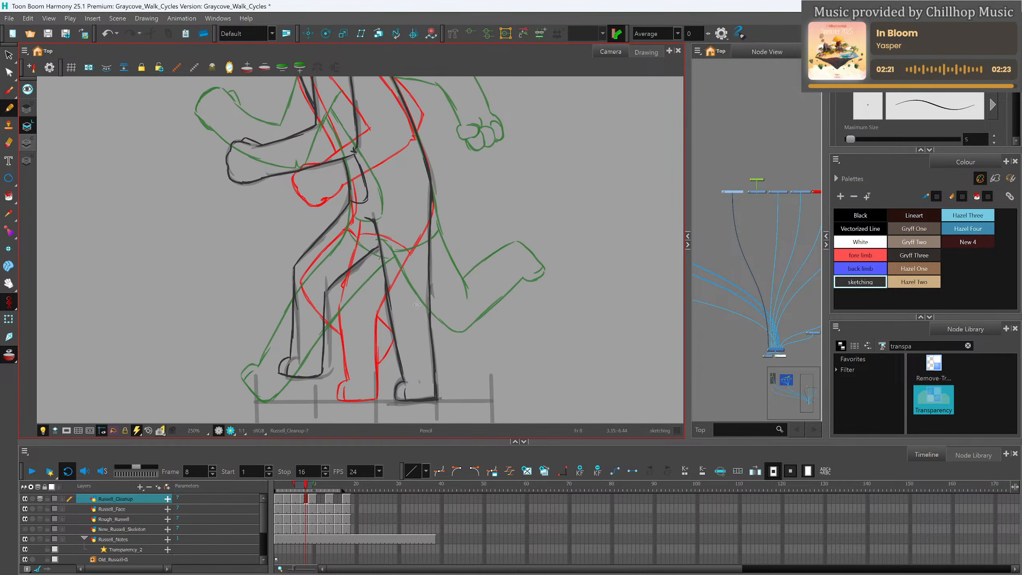
scroll(399, 296, down, 4)
scroll(372, 271, up, 3)
scroll(394, 289, up, 1)
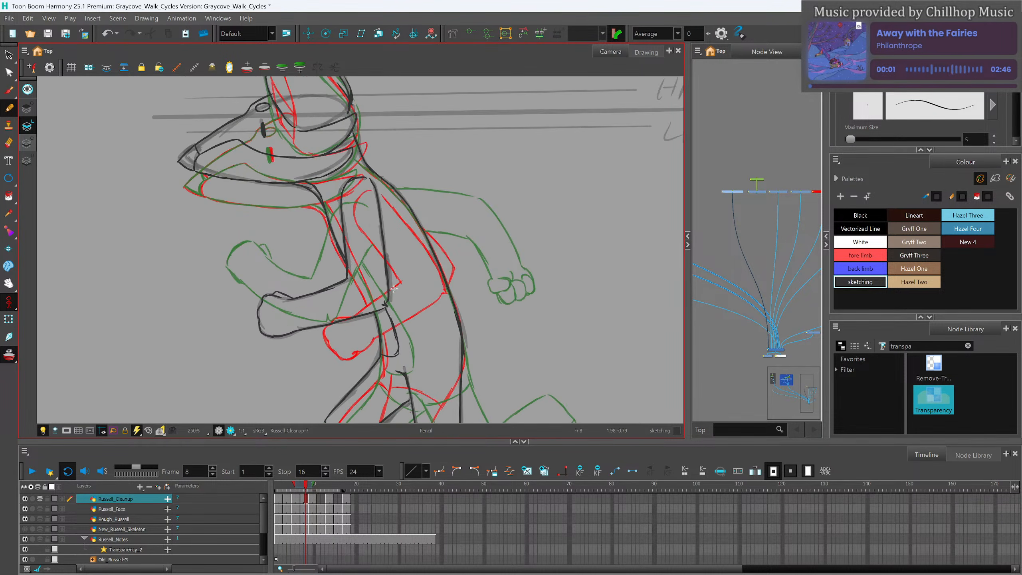
click(303, 486)
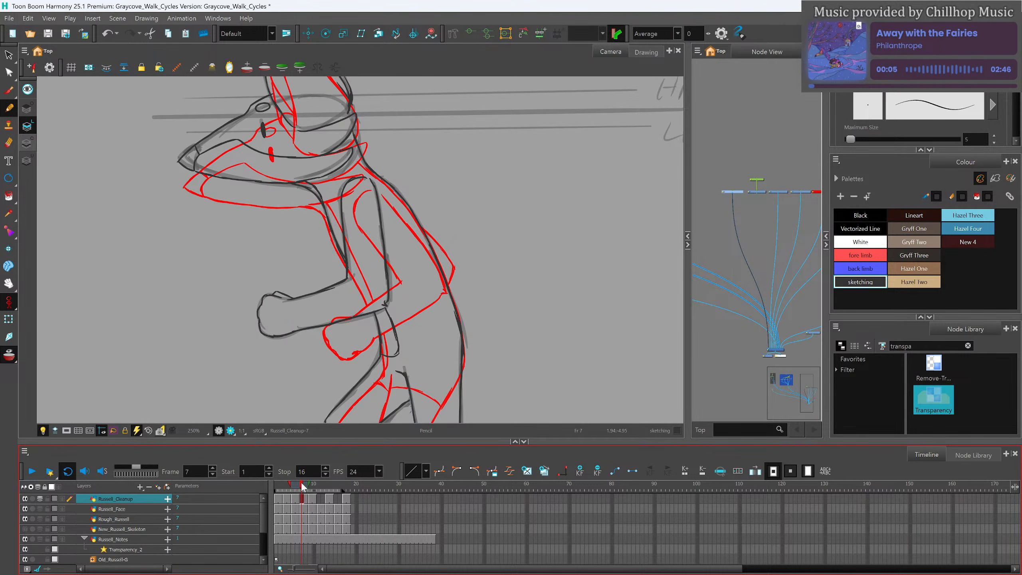
drag(302, 483, 306, 487)
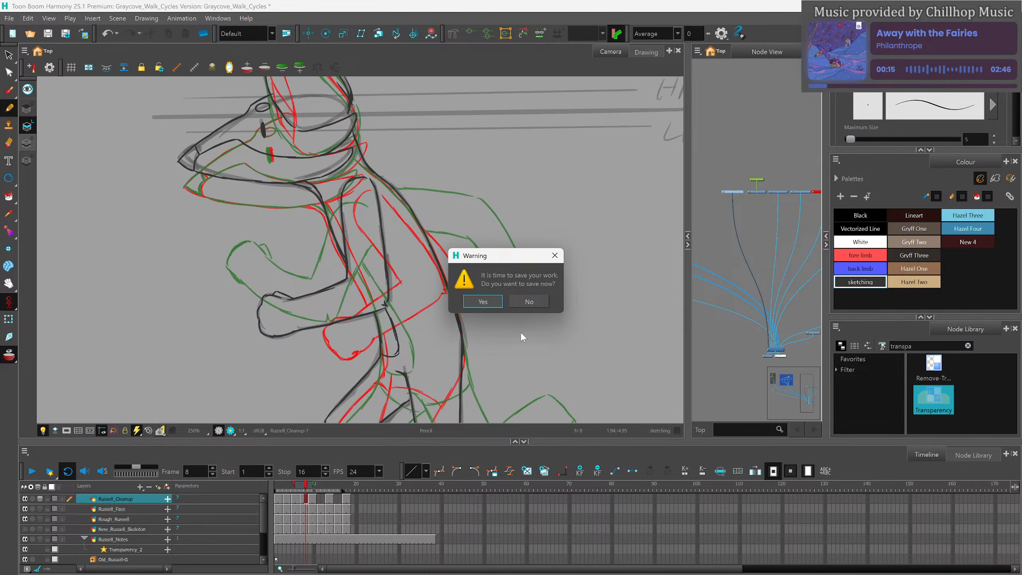
click(487, 300)
Check the far arm's placement against the New_Russell_Skeleton layer, hide that layer again, and draw the far arm's bent elbow behind the back.
click(24, 529)
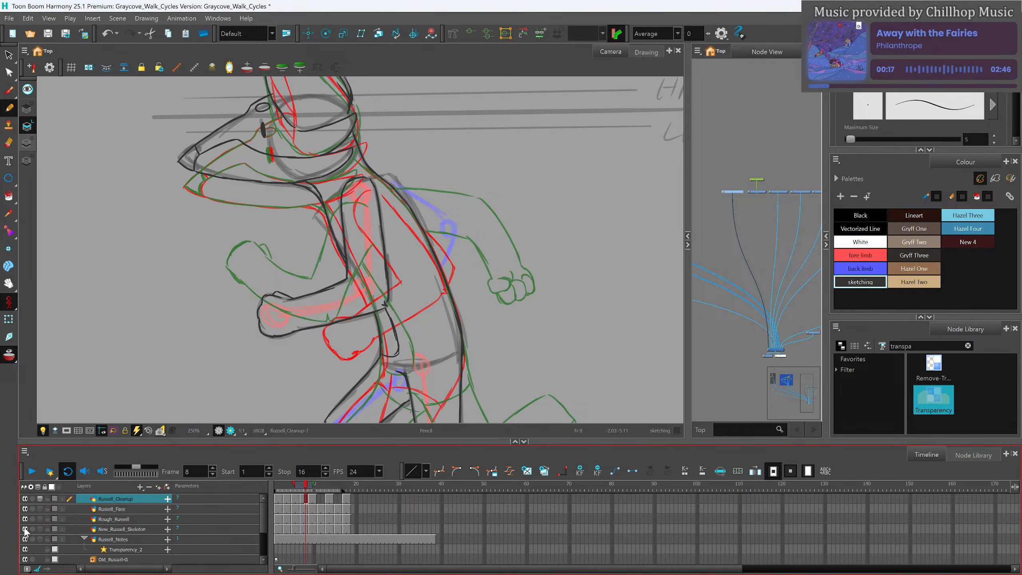
click(25, 530)
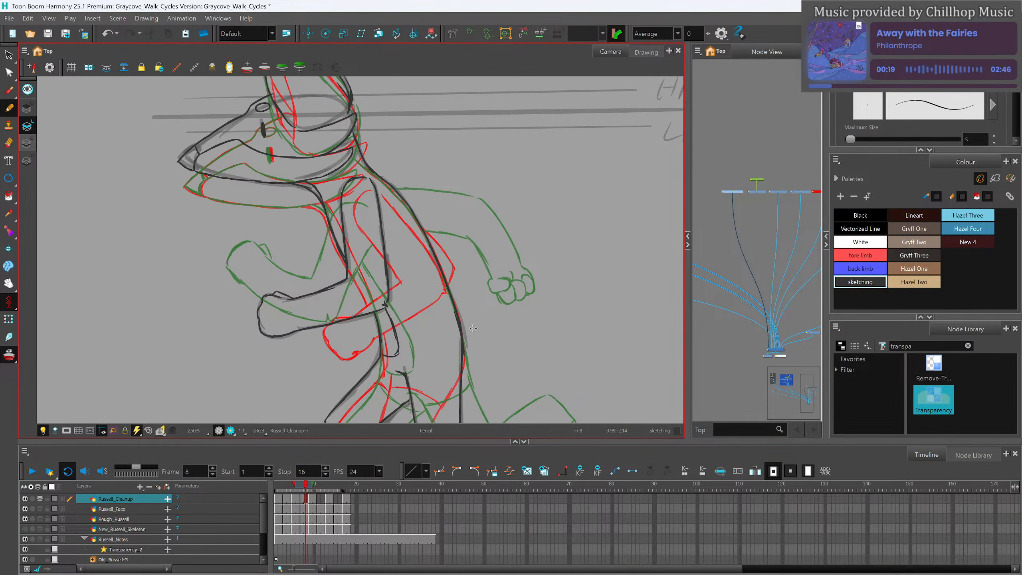
mouse_move(375, 171)
mouse_down()
mouse_move(415, 199)
mouse_move(460, 259)
mouse_move(449, 275)
mouse_up()
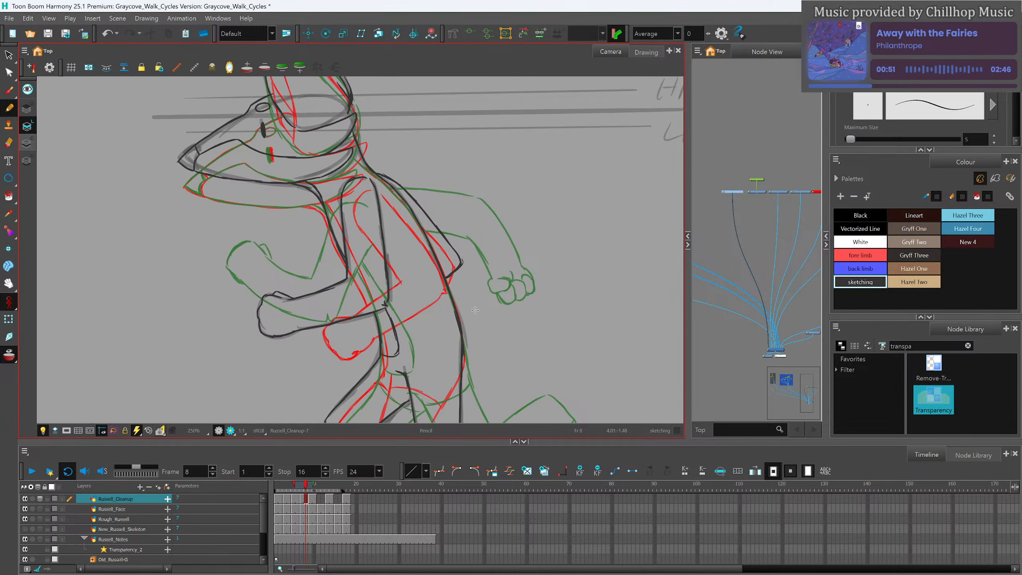
Draw the waistline across the hips from the belly to the back contour.
scroll(443, 288, down, 3)
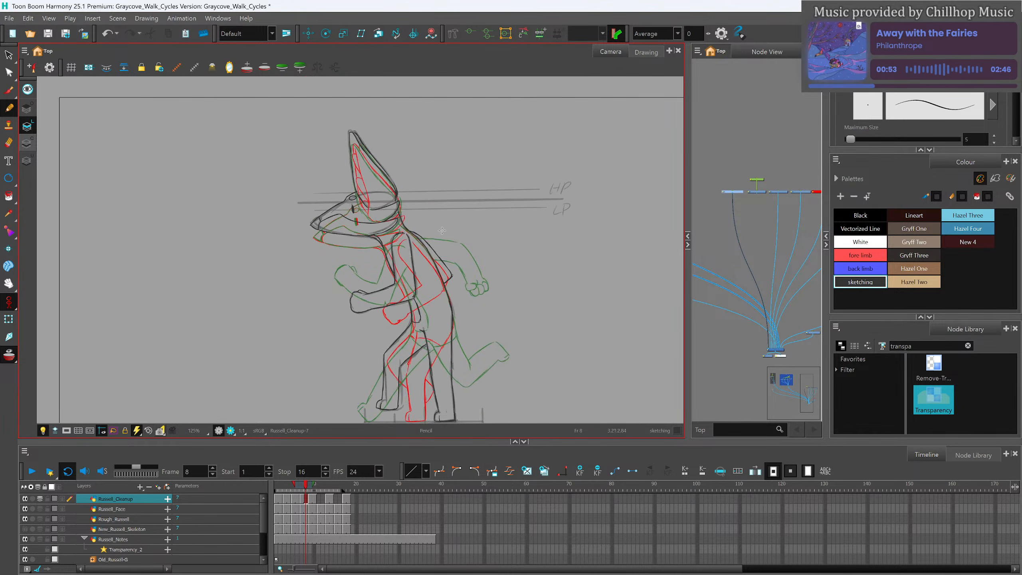
scroll(416, 351, up, 2)
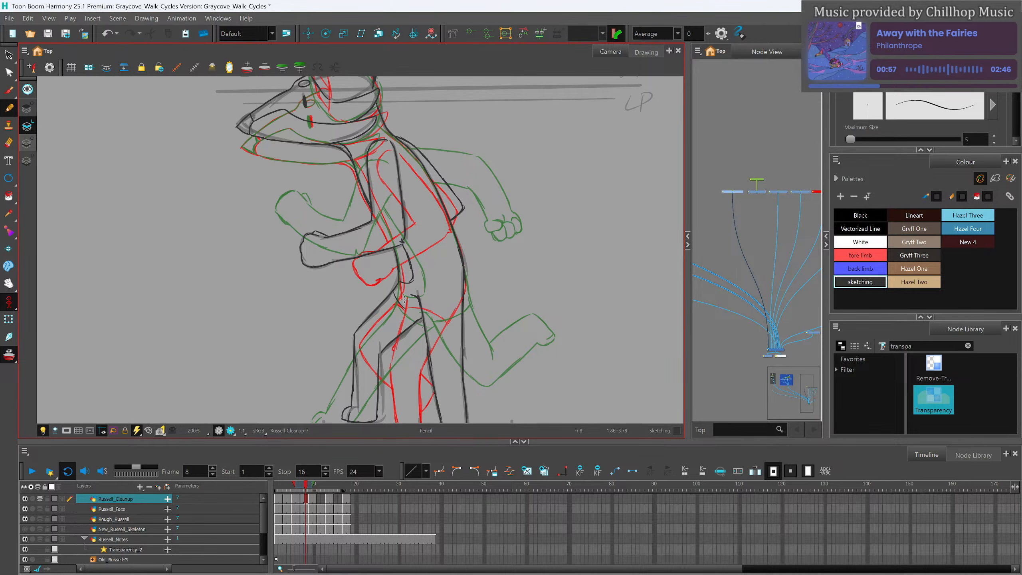
drag(397, 297, 424, 314)
key(ctrl+z)
mouse_move(399, 296)
mouse_down()
mouse_move(416, 311)
mouse_move(466, 299)
mouse_up()
Create an empty drawing at frame 12 on the Russell_Cleanup layer for the next pose.
scroll(479, 296, down, 1)
scroll(492, 259, down, 2)
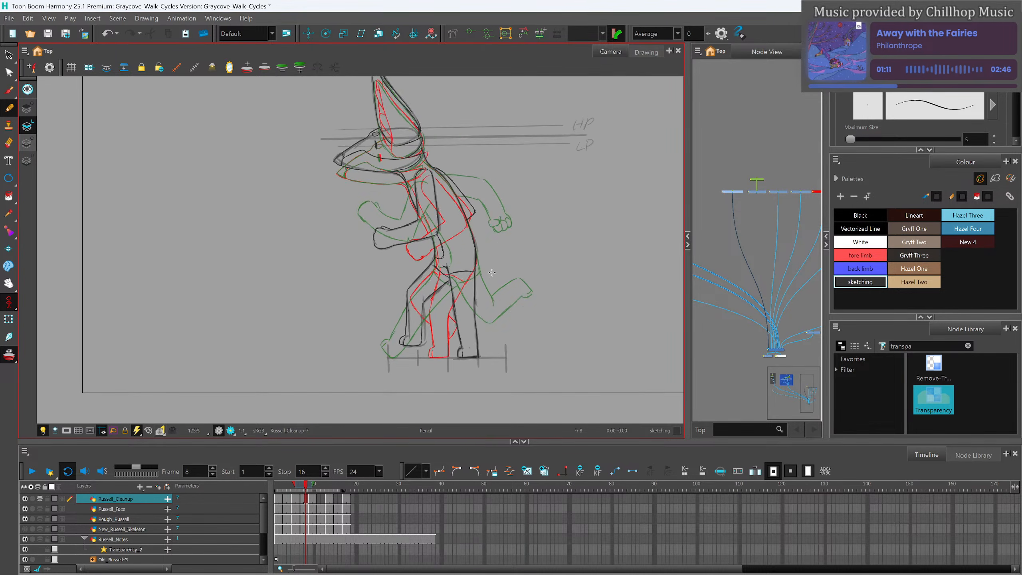
mouse_move(314, 489)
mouse_down()
mouse_move(278, 489)
mouse_move(318, 497)
mouse_up()
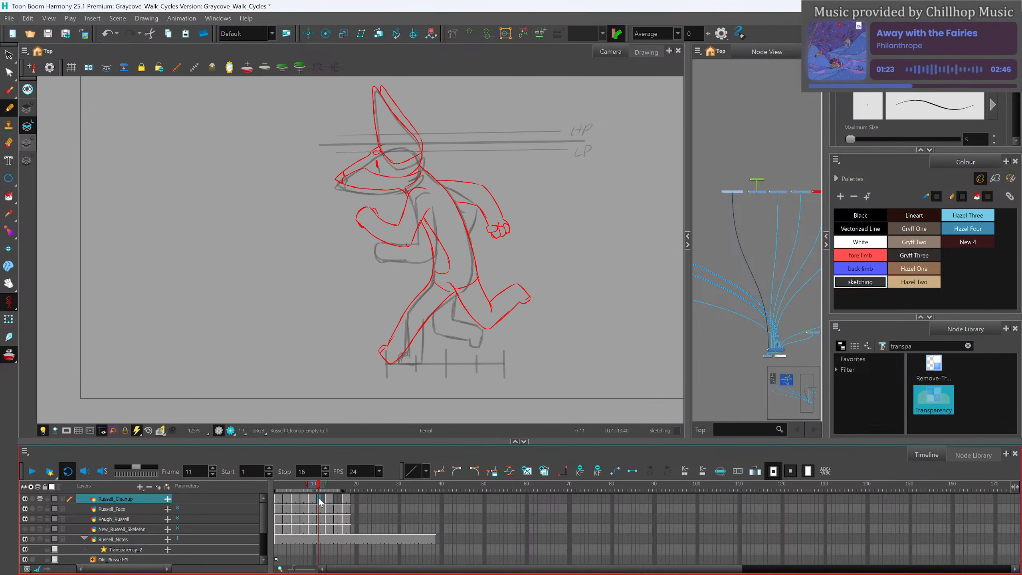
click(529, 473)
click(322, 499)
key(F5)
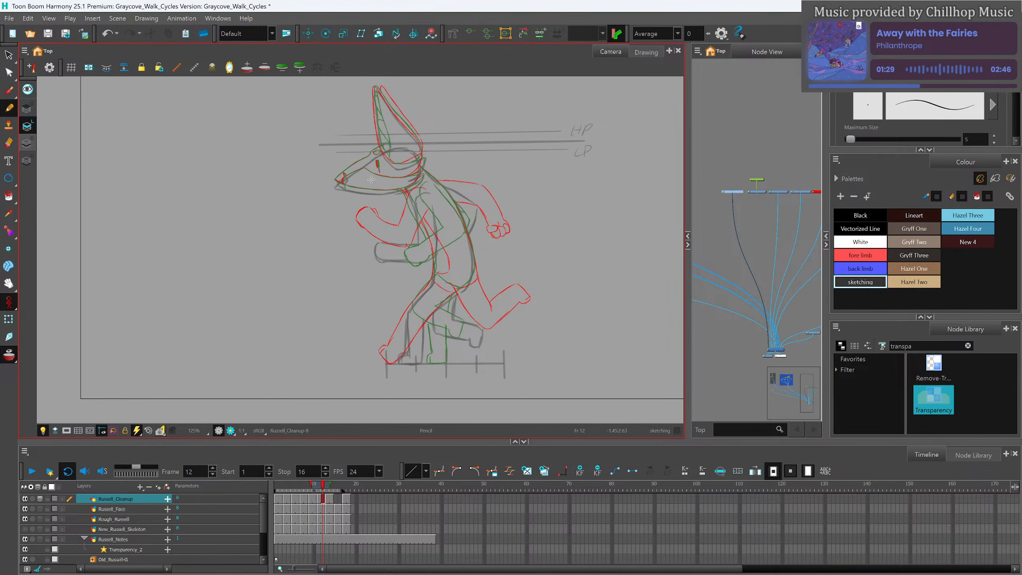
Trace the frame 12 head's eye, forehead, top of the snout, nose and lower jaw with the Pencil.
scroll(364, 114, up, 2)
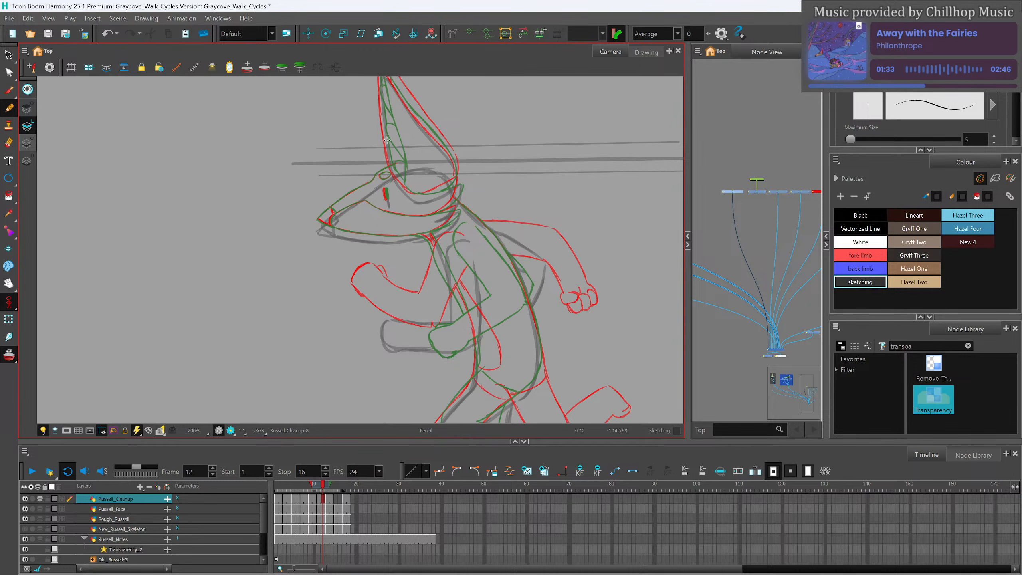
scroll(386, 140, up, 1)
scroll(384, 150, down, 1)
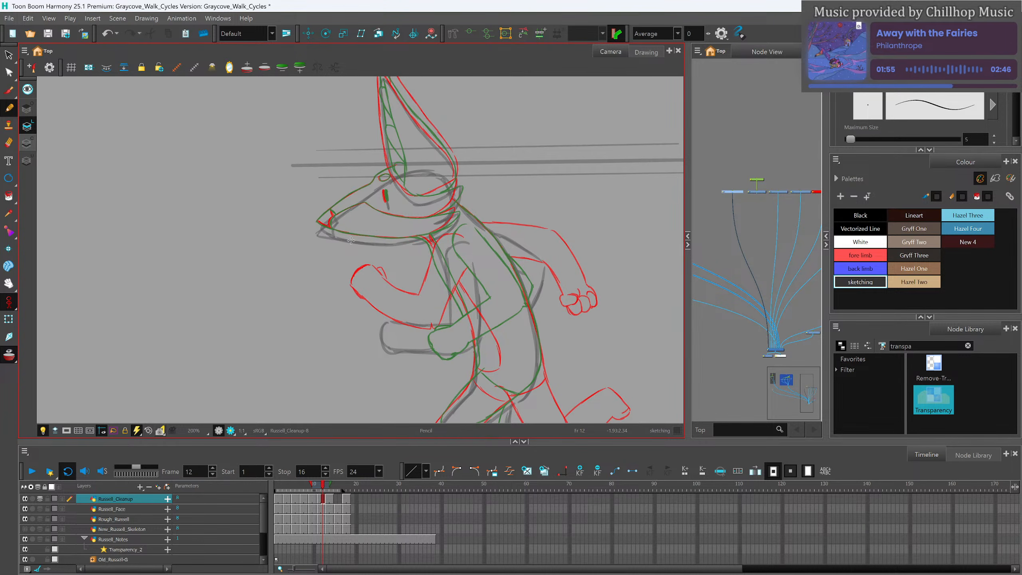
scroll(344, 274, down, 2)
scroll(353, 196, up, 3)
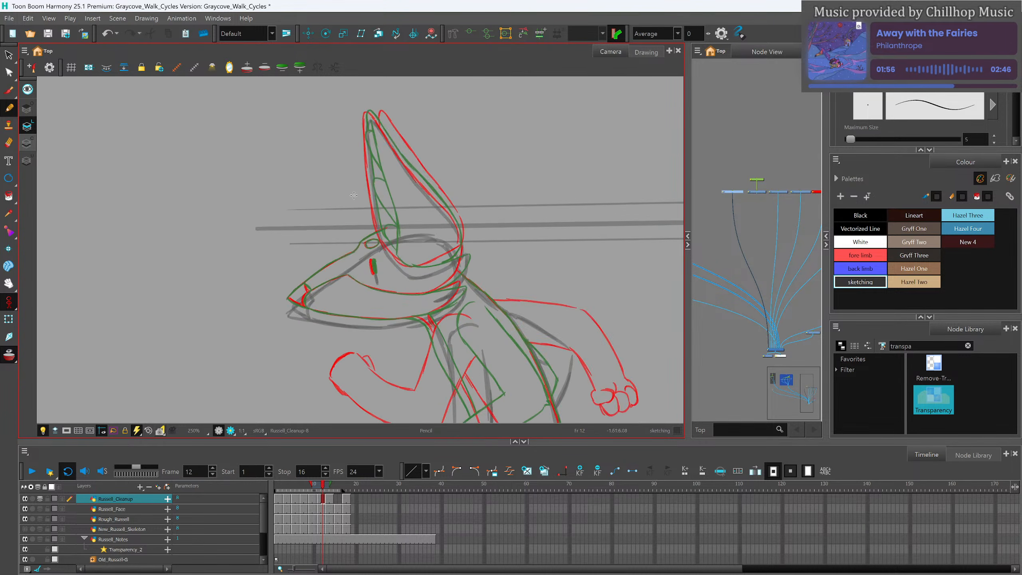
scroll(354, 195, up, 1)
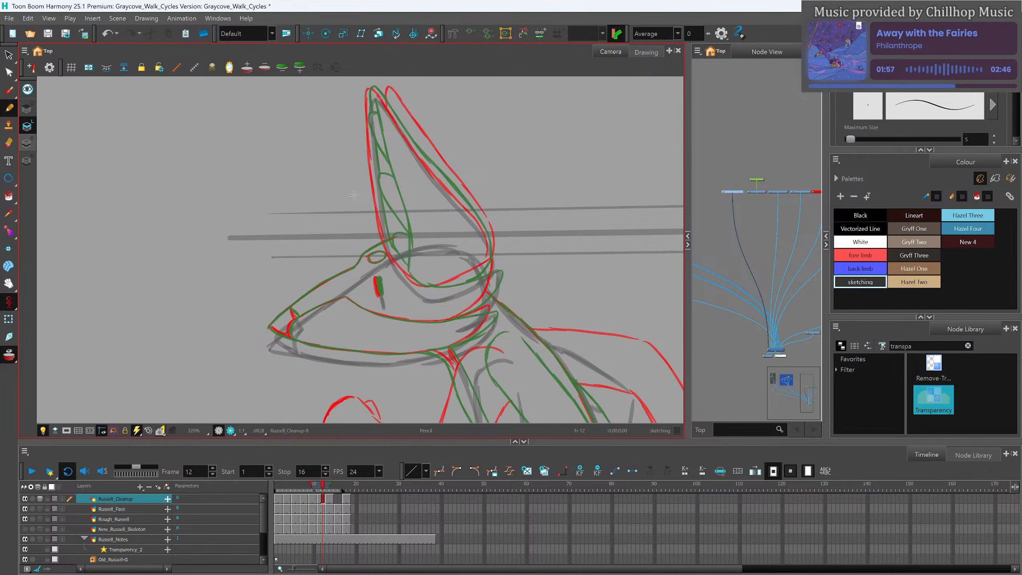
mouse_move(377, 278)
mouse_down()
mouse_move(378, 291)
mouse_move(393, 238)
mouse_up()
drag(363, 256, 351, 271)
drag(268, 327, 356, 266)
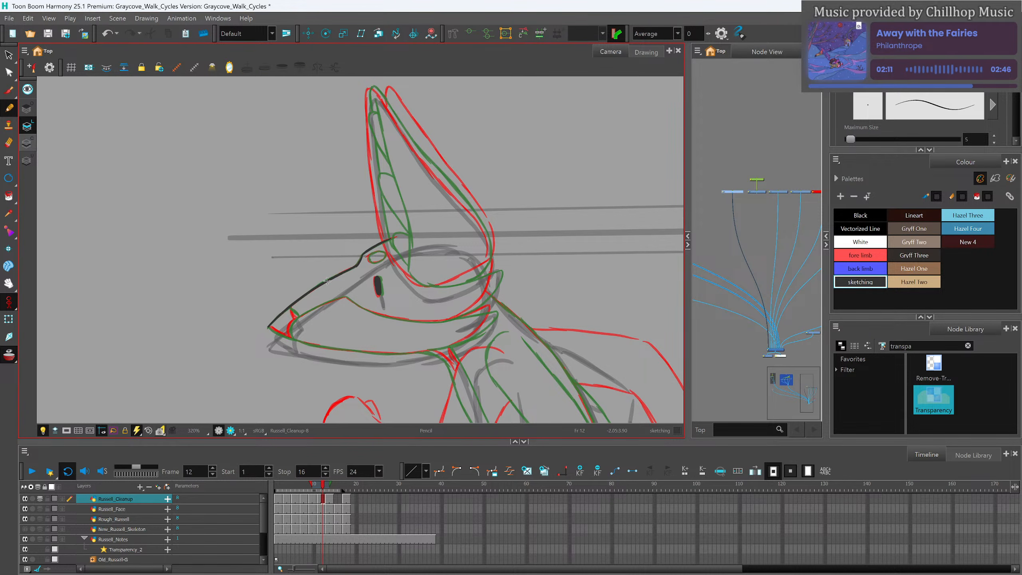
mouse_move(276, 331)
mouse_down()
mouse_move(291, 338)
mouse_move(297, 319)
mouse_move(322, 347)
mouse_move(431, 352)
mouse_up()
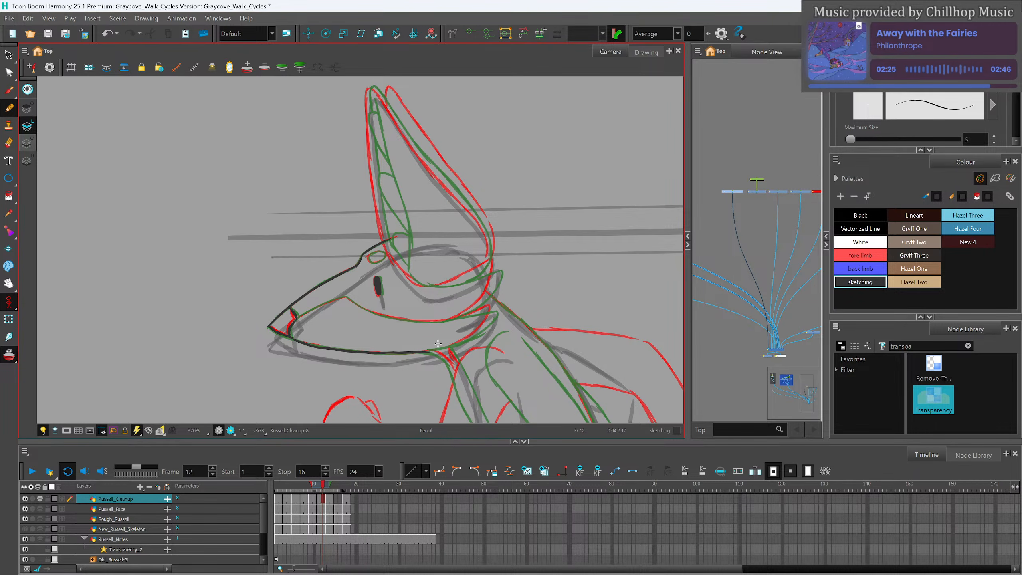
Trace the ear's front edge, inner fold lines and long back edge down to the back of the head.
drag(544, 335, 514, 358)
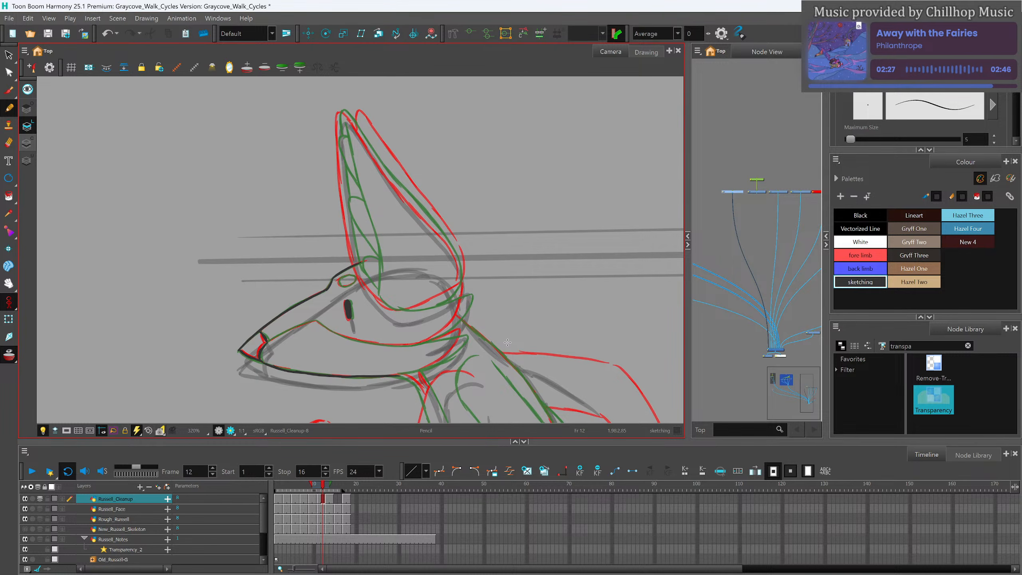
mouse_move(345, 111)
mouse_down()
mouse_move(338, 135)
mouse_move(352, 242)
mouse_move(349, 221)
mouse_move(362, 281)
mouse_move(357, 261)
mouse_move(375, 288)
mouse_up()
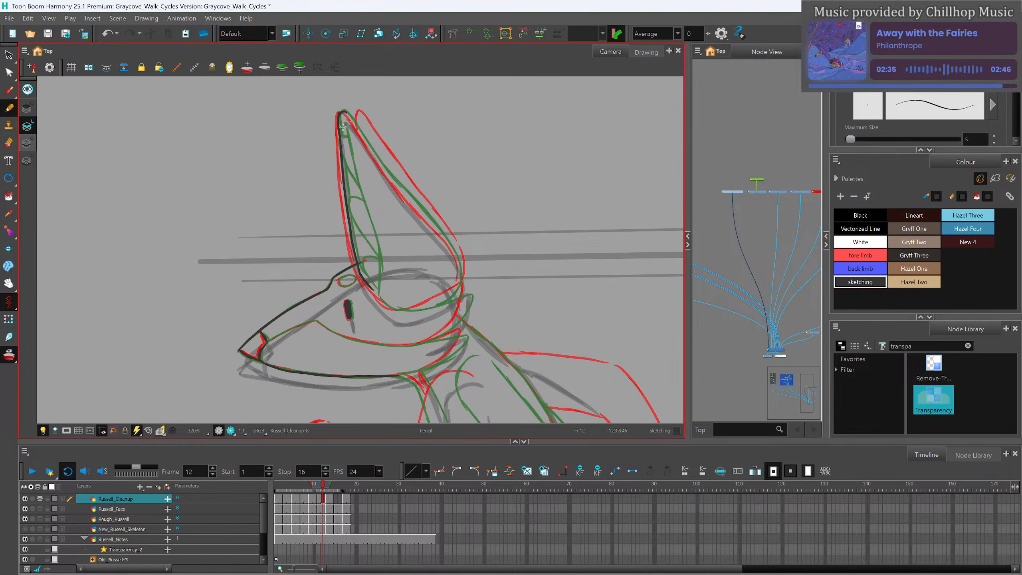
drag(343, 125, 377, 294)
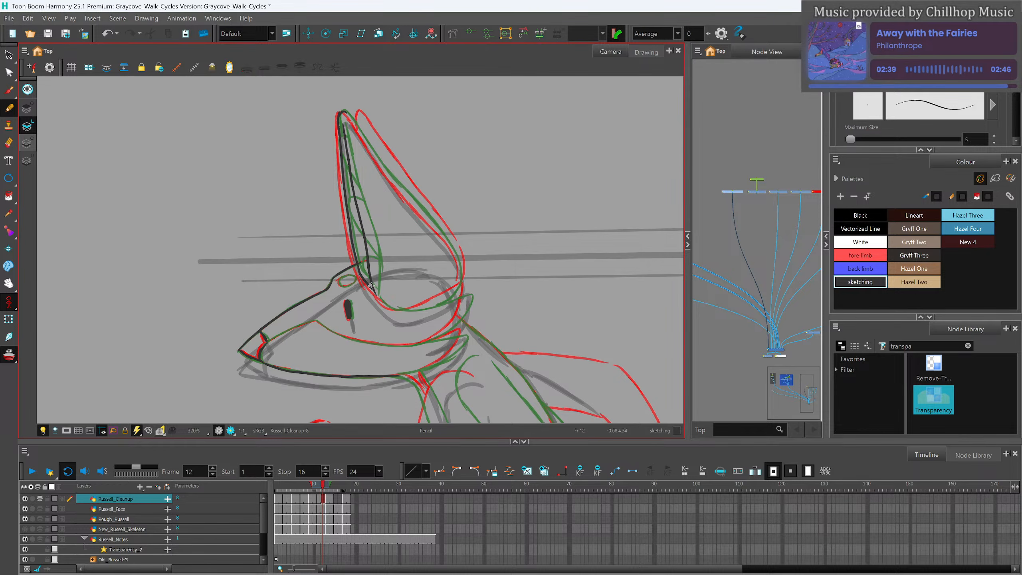
key(alt+s)
key(ctrl+z)
drag(367, 257, 369, 277)
drag(355, 196, 366, 236)
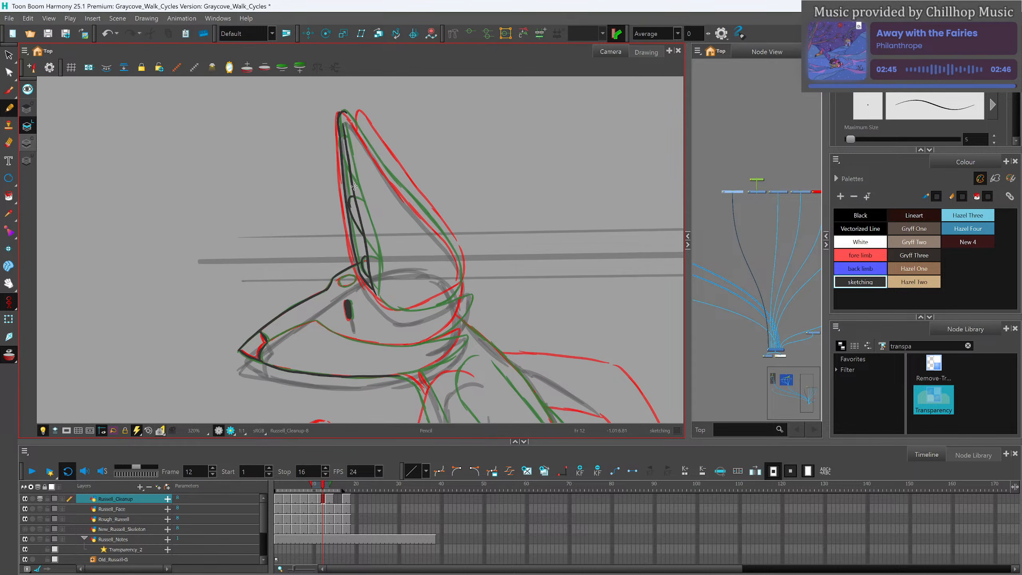
mouse_move(351, 120)
mouse_down()
mouse_move(460, 270)
mouse_move(459, 260)
mouse_move(449, 301)
mouse_up()
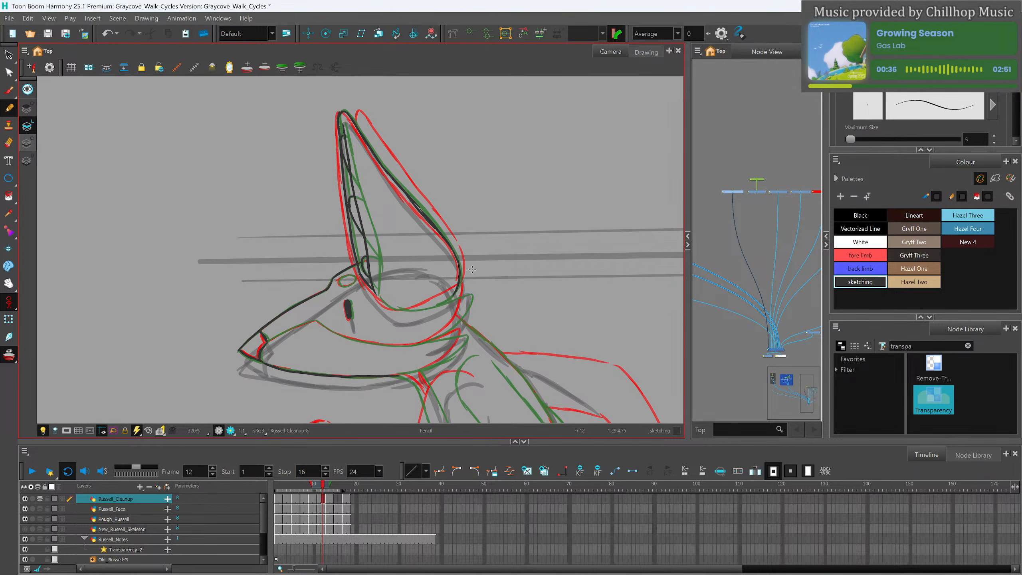
Trace the small oval above the eye, the mouth line, and the back of the head with its cheek tufts.
scroll(472, 269, up, 1)
scroll(430, 152, down, 2)
scroll(370, 229, up, 3)
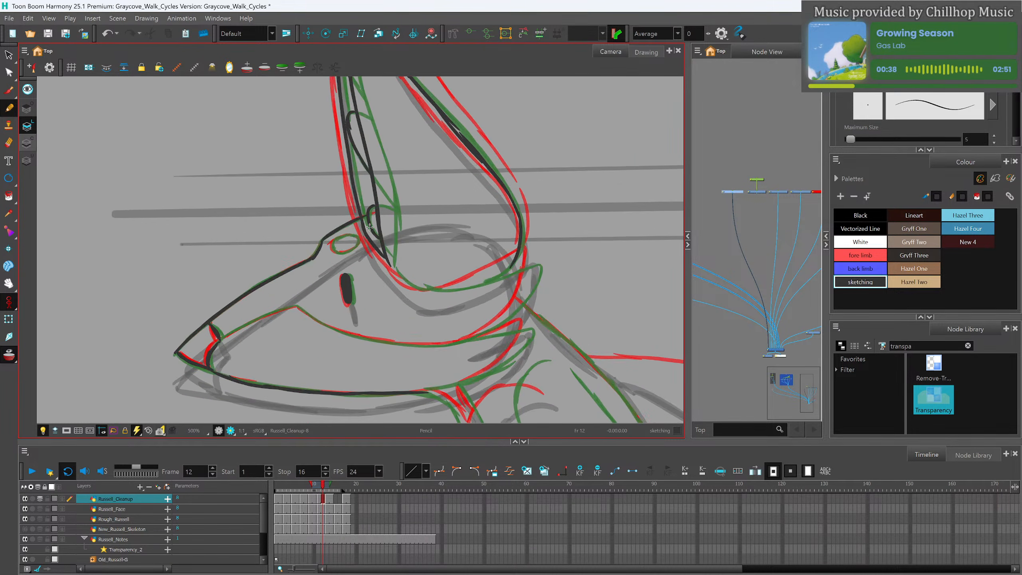
scroll(370, 229, down, 1)
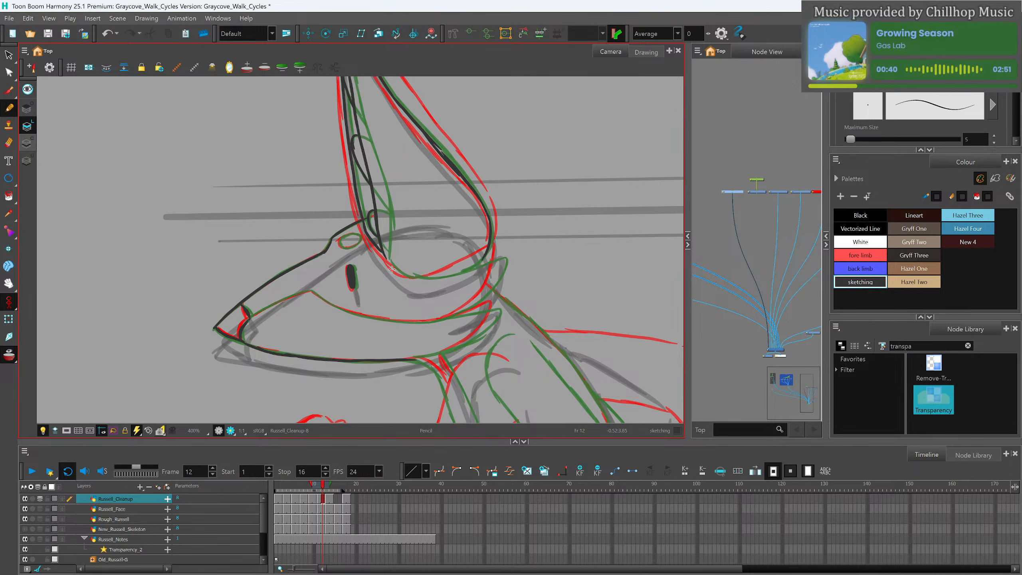
mouse_move(359, 234)
mouse_down()
mouse_move(341, 246)
mouse_move(361, 236)
mouse_up()
mouse_move(250, 318)
mouse_down()
mouse_move(323, 288)
mouse_move(309, 293)
mouse_move(371, 316)
mouse_move(463, 311)
mouse_up()
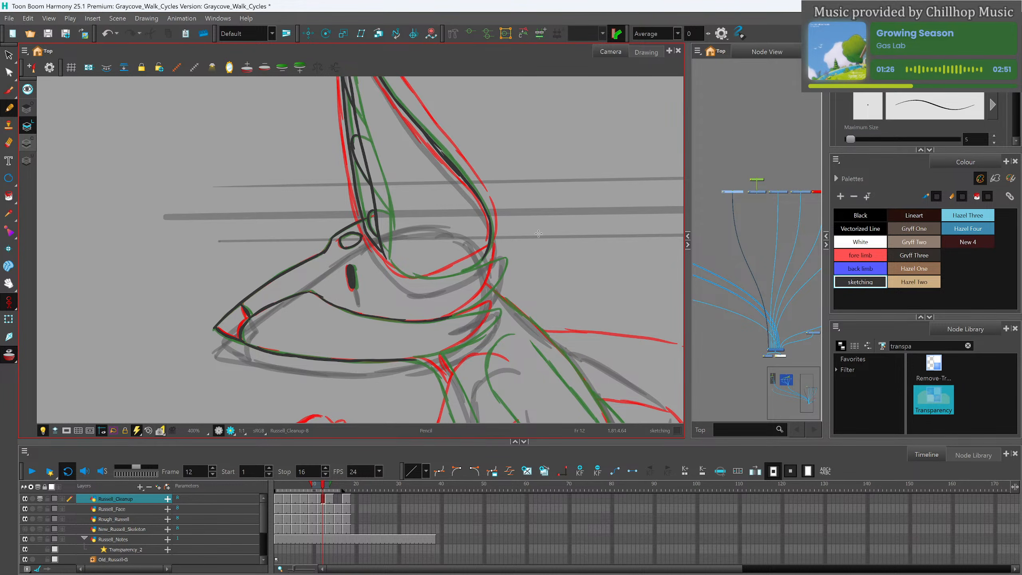
mouse_move(415, 278)
mouse_down()
mouse_move(499, 254)
mouse_move(485, 292)
mouse_move(440, 319)
mouse_move(492, 305)
mouse_move(481, 331)
mouse_move(423, 356)
mouse_move(477, 339)
mouse_move(480, 335)
mouse_up()
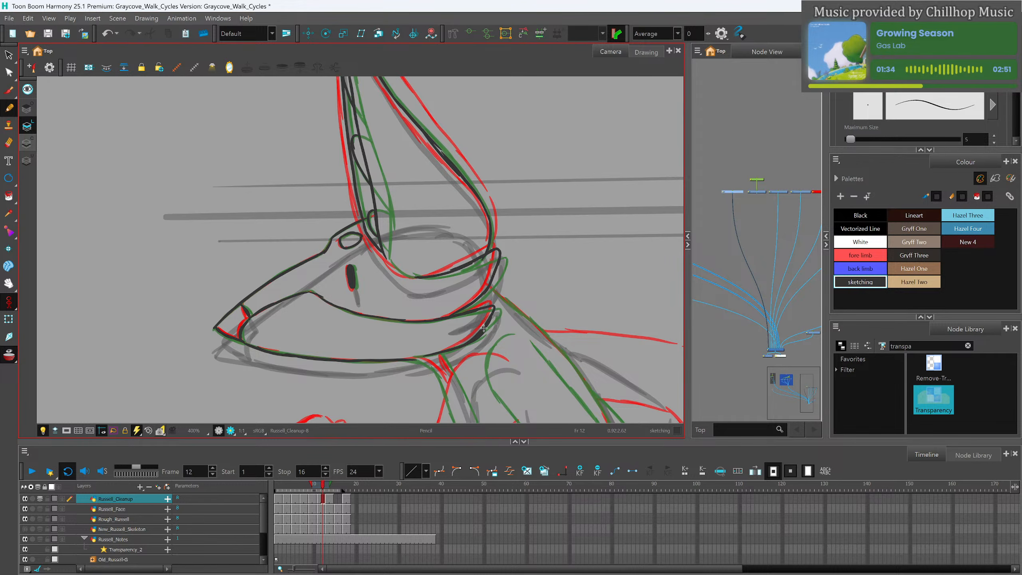
Draw the second ear's outer edge just behind the traced ear, from the tip down to the head.
drag(447, 224, 436, 322)
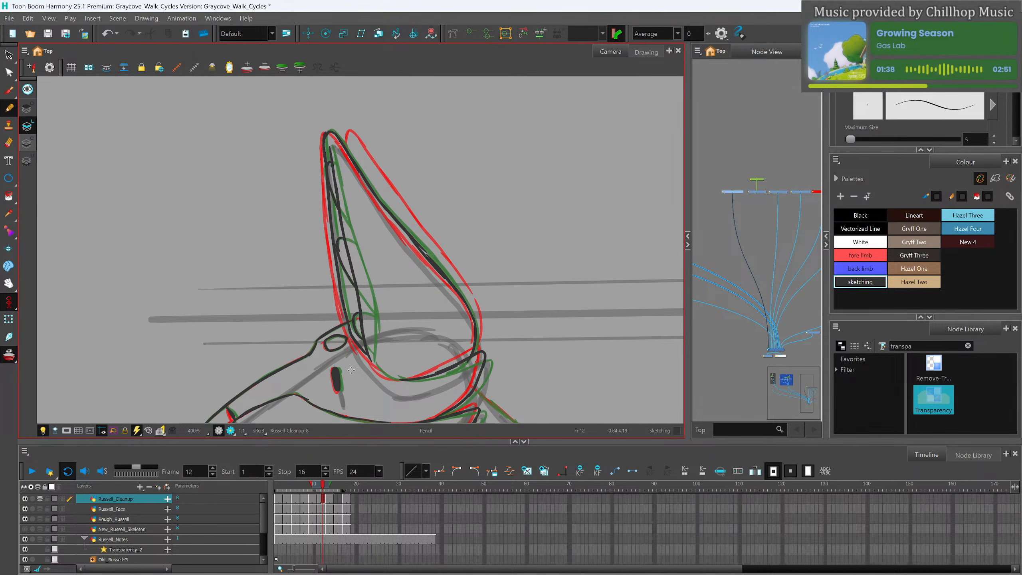
drag(323, 488, 321, 489)
mouse_move(346, 139)
mouse_down()
mouse_move(460, 287)
mouse_move(449, 273)
mouse_move(470, 302)
mouse_move(472, 343)
mouse_up()
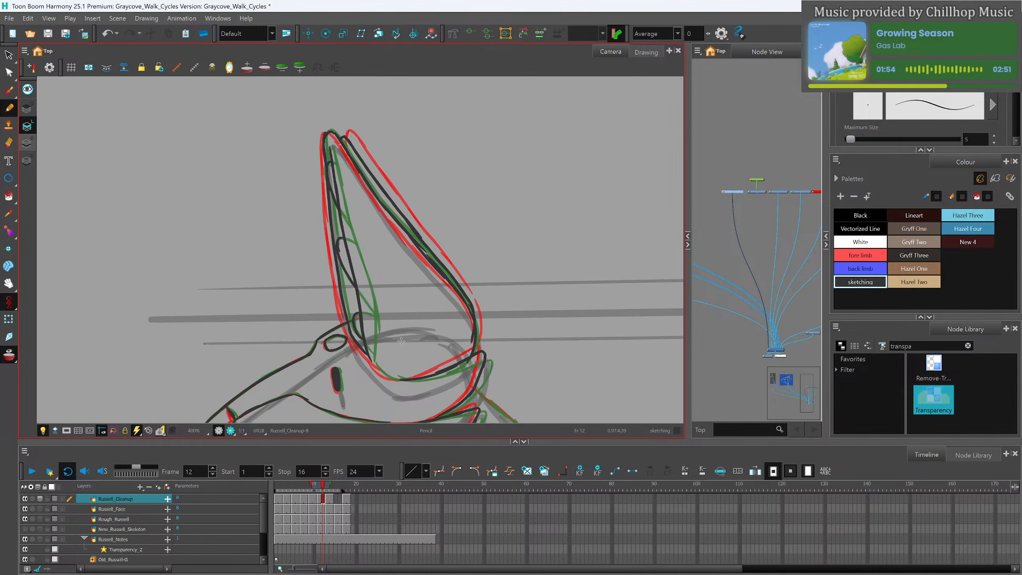
Move the traced frame 12 head and ears down so they line up with the rough head.
scroll(384, 312, down, 5)
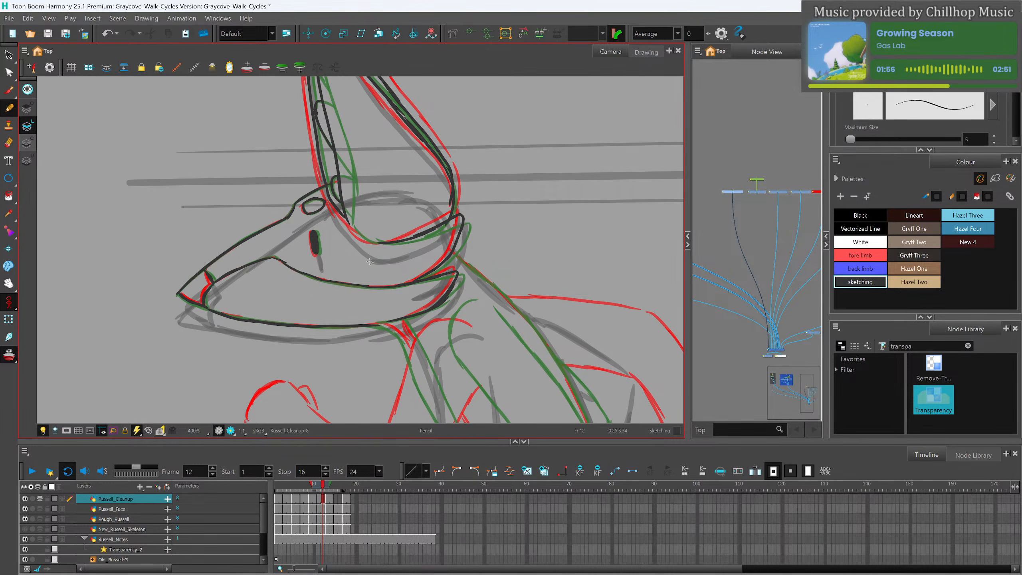
scroll(371, 201, down, 2)
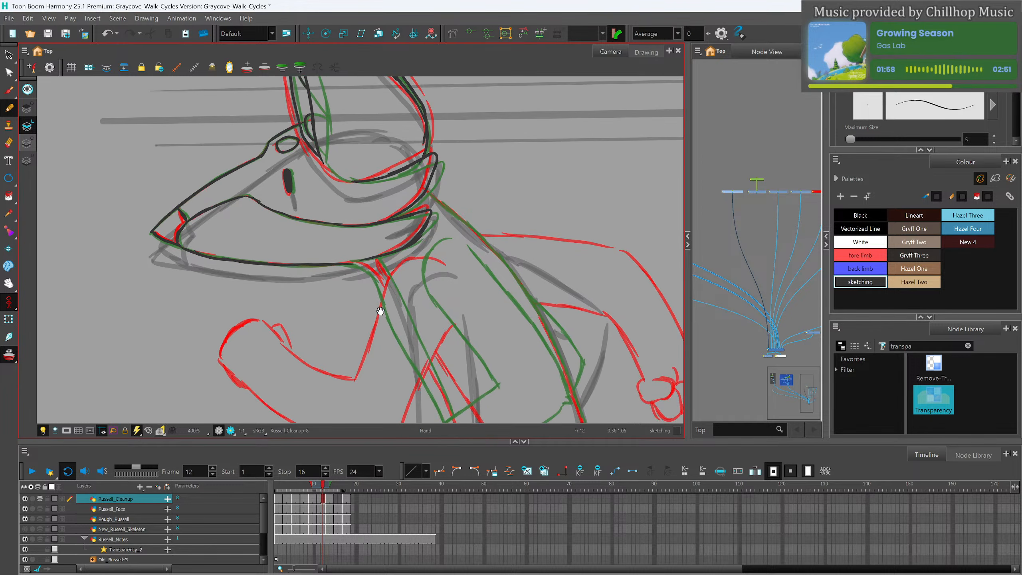
scroll(392, 211, up, 1)
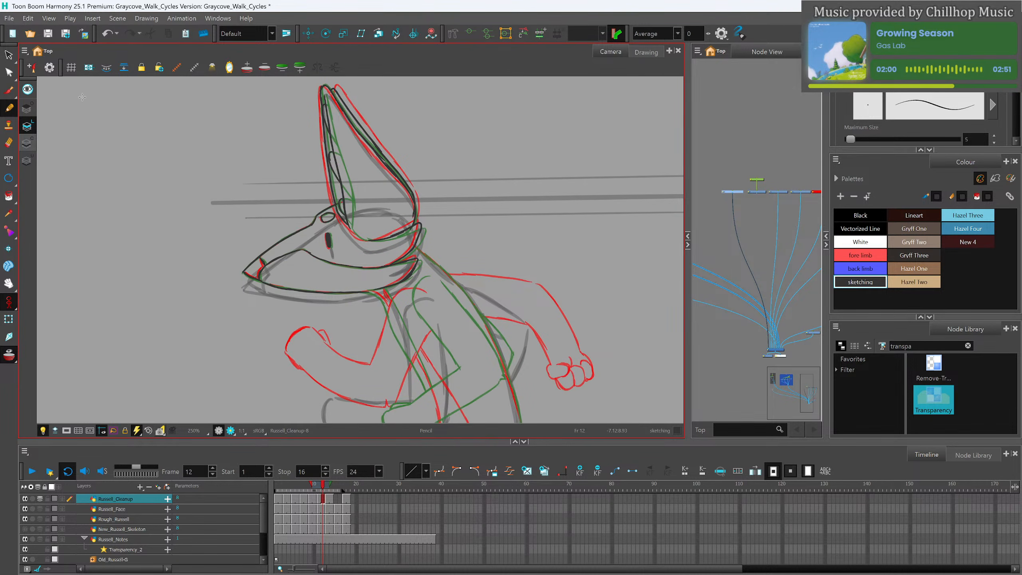
click(9, 54)
mouse_move(387, 114)
mouse_down()
mouse_move(216, 154)
mouse_move(295, 307)
mouse_move(492, 212)
mouse_move(411, 200)
mouse_up()
click(480, 220)
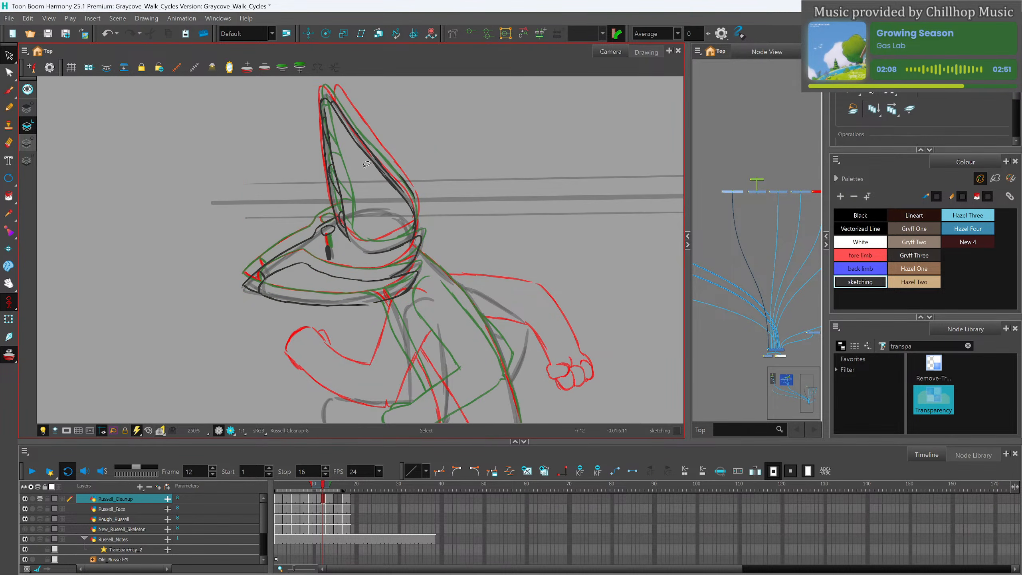
Trace the near arm's shoulder curve, the front edge of the upper arm and the upper edge of the forearm with the Pencil.
scroll(356, 162, down, 1)
drag(469, 304, 452, 261)
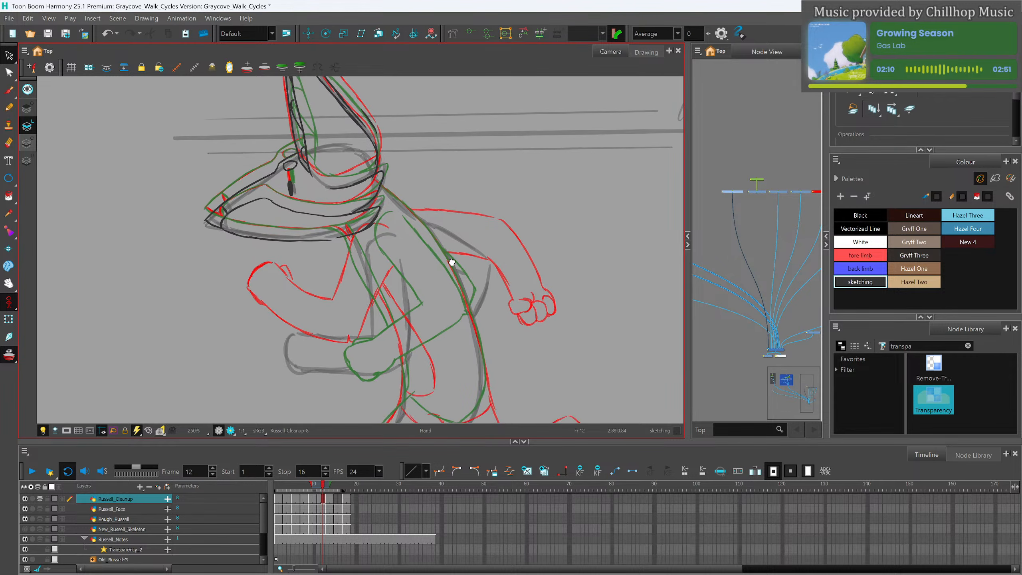
key(2)
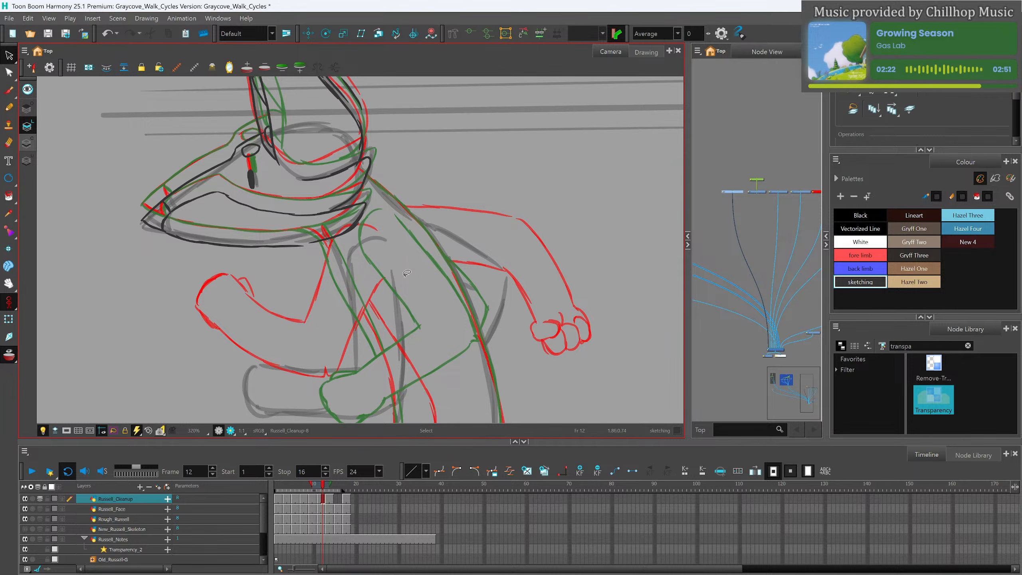
scroll(403, 303, up, 1)
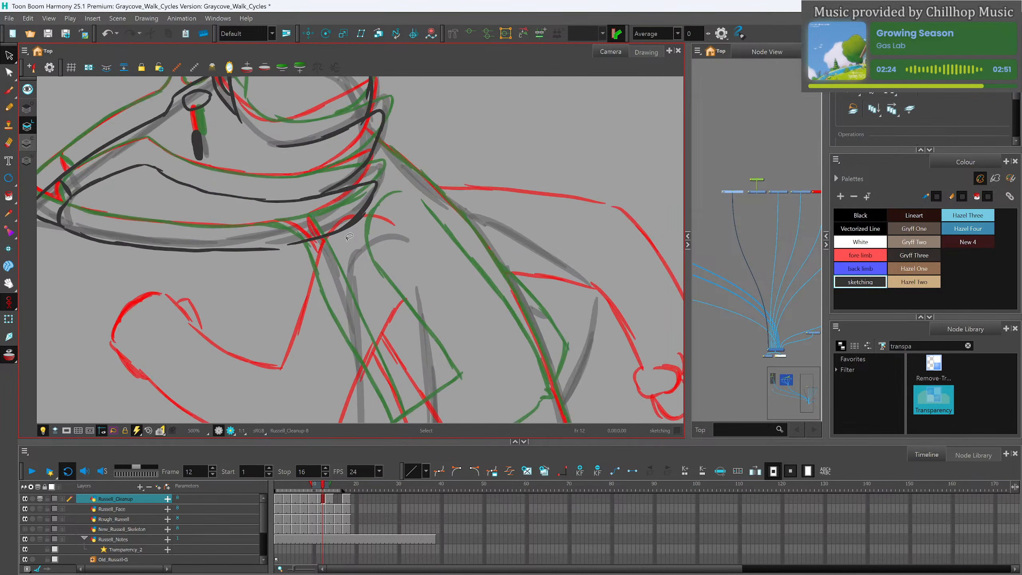
scroll(354, 237, down, 2)
scroll(374, 374, up, 2)
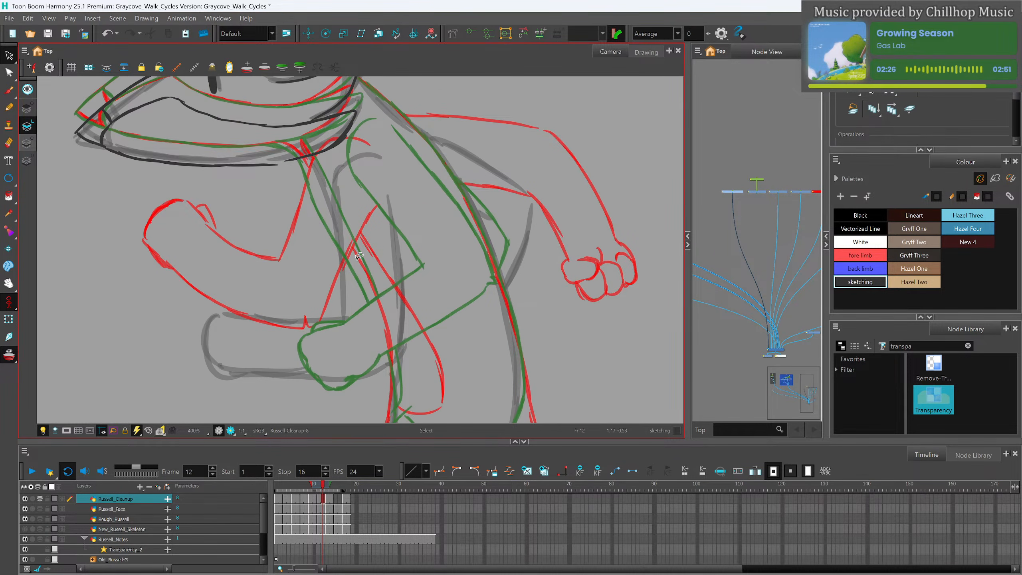
click(9, 107)
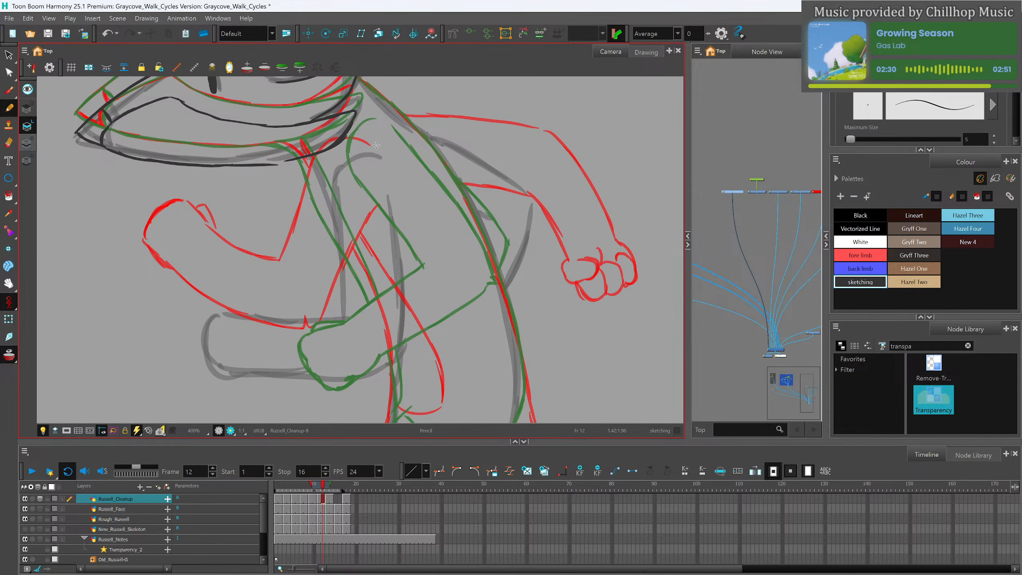
mouse_move(380, 157)
mouse_down()
mouse_move(337, 168)
mouse_move(340, 302)
mouse_up()
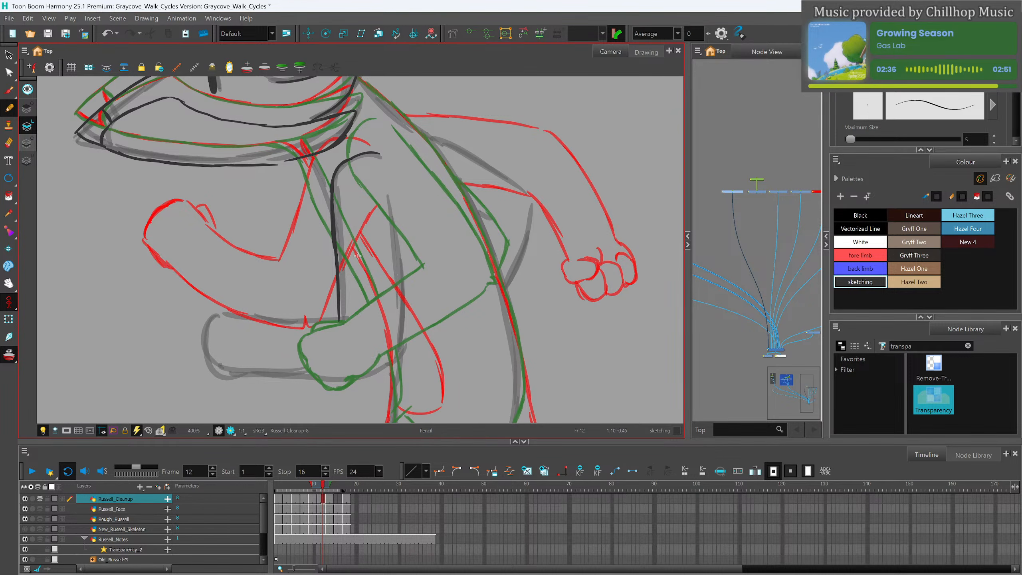
mouse_move(342, 318)
mouse_down()
mouse_move(228, 314)
mouse_move(257, 317)
mouse_up()
Trace the near arm's rounded hand, the underside of the forearm and the back edge of the upper arm.
mouse_move(238, 312)
mouse_down()
mouse_move(207, 325)
mouse_move(211, 317)
mouse_move(207, 361)
mouse_up()
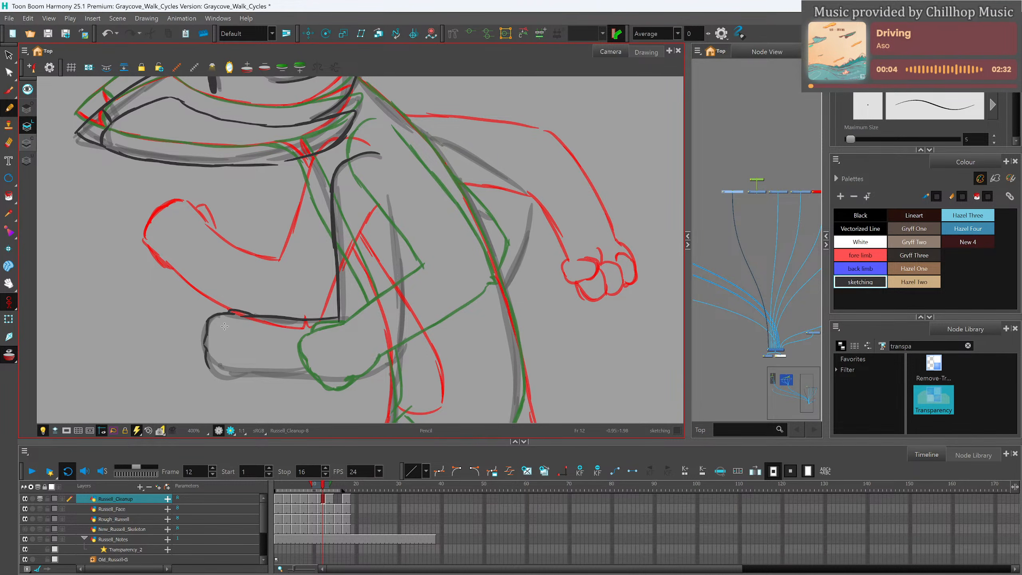
drag(206, 347, 218, 371)
mouse_move(208, 330)
mouse_down()
mouse_move(210, 367)
mouse_move(224, 374)
mouse_move(397, 364)
mouse_move(401, 349)
mouse_up()
drag(394, 200, 402, 345)
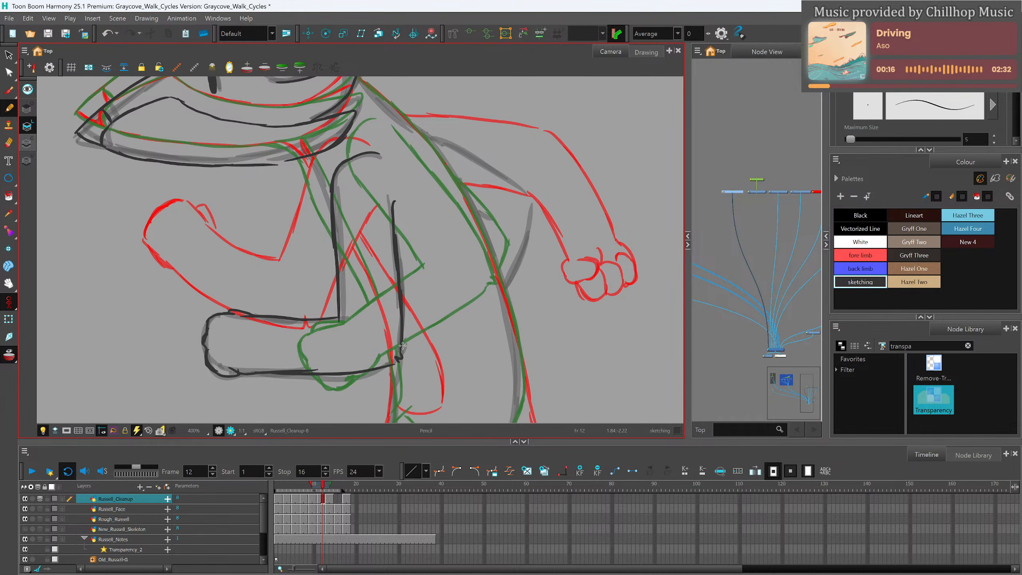
Trace the front of the neck, the upper back line and the far arm's bent elbow behind the back.
scroll(301, 274, down, 2)
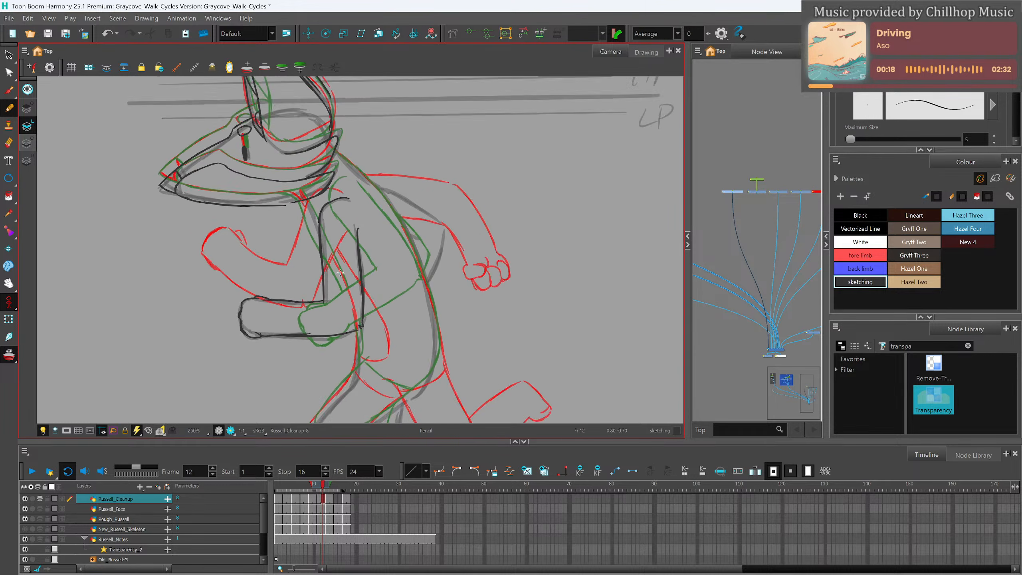
scroll(390, 257, up, 1)
key(space)
mouse_move(389, 257)
mouse_down()
mouse_move(349, 269)
mouse_move(375, 286)
mouse_up()
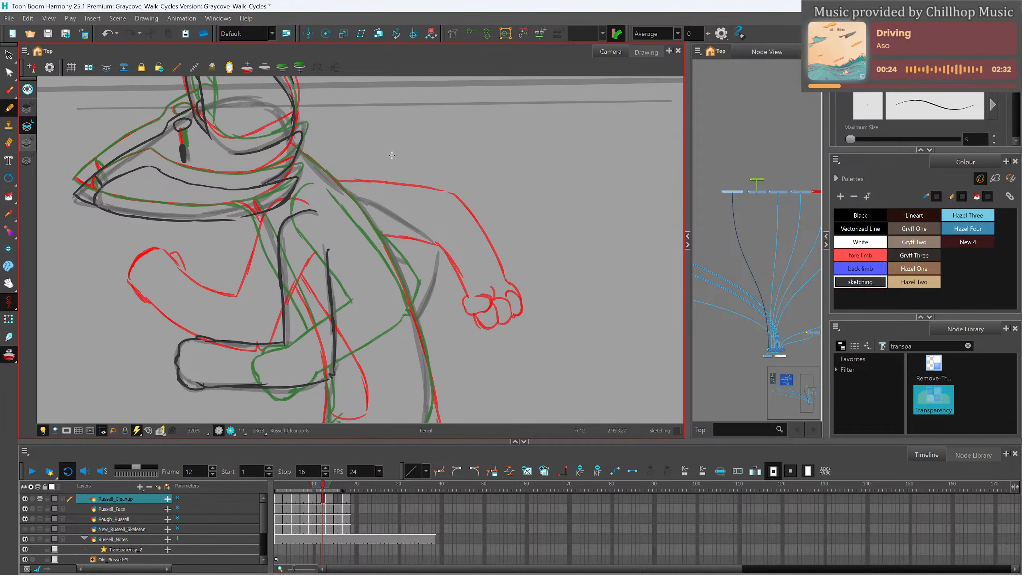
drag(245, 220, 264, 209)
drag(253, 214, 279, 258)
mouse_move(300, 151)
mouse_down()
mouse_move(372, 219)
mouse_move(364, 204)
mouse_move(404, 285)
mouse_up()
mouse_move(348, 192)
mouse_down()
mouse_move(438, 247)
mouse_move(431, 240)
mouse_move(440, 253)
mouse_move(425, 294)
mouse_move(446, 288)
mouse_move(427, 249)
mouse_up()
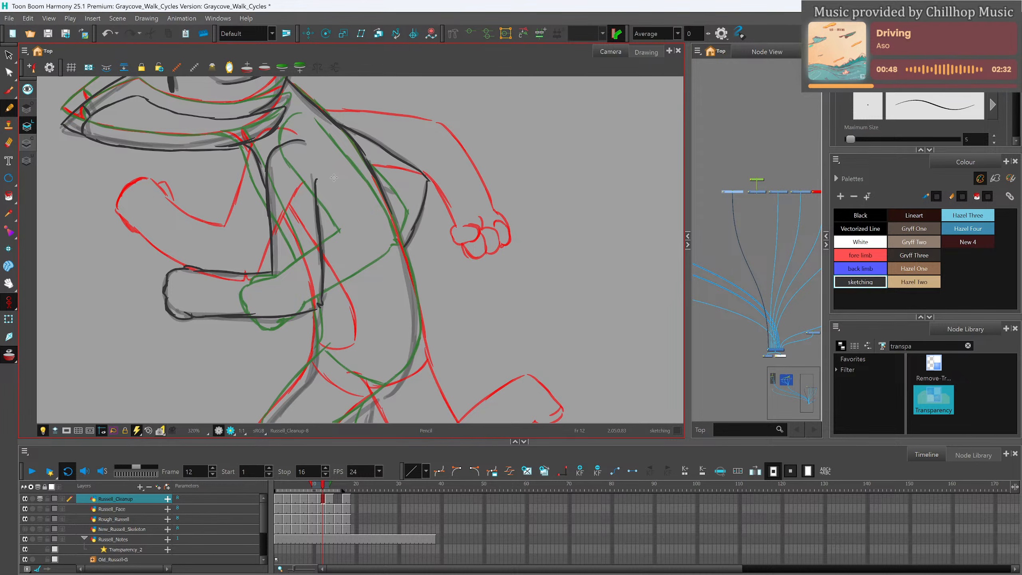
Trace the belly line below the near elbow and start the planted leg's thigh, front edge and shin.
mouse_move(393, 288)
mouse_down()
mouse_move(413, 217)
mouse_move(428, 206)
mouse_up()
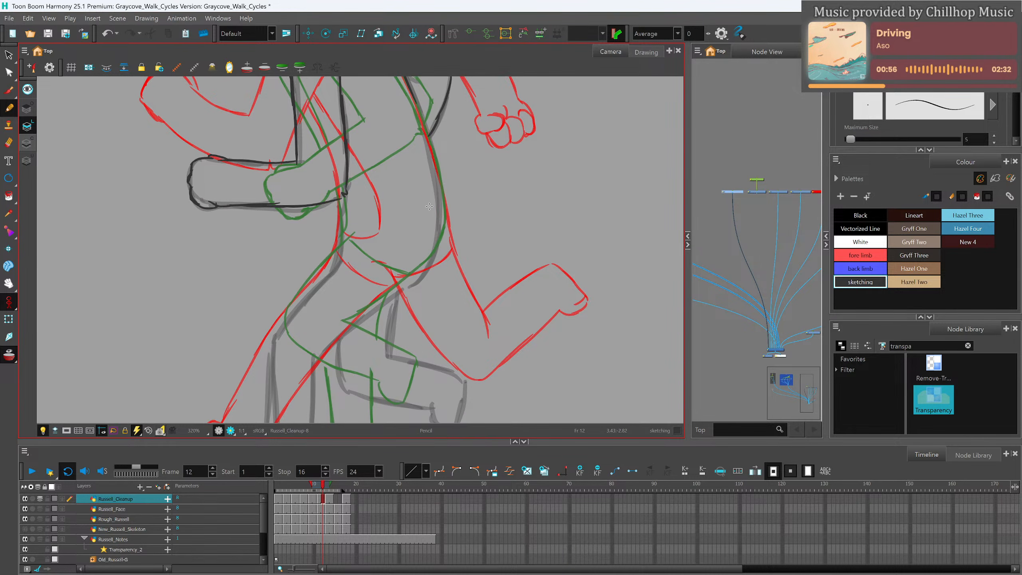
mouse_move(342, 194)
mouse_down()
mouse_move(337, 260)
mouse_move(372, 222)
mouse_up()
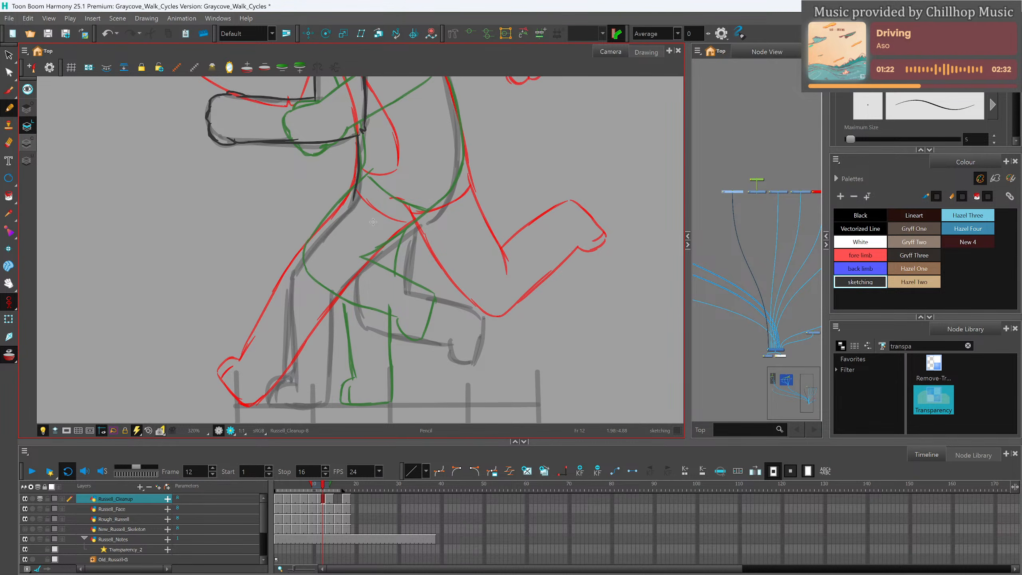
mouse_move(352, 197)
mouse_down()
mouse_move(285, 281)
mouse_move(281, 378)
mouse_up()
drag(334, 295, 330, 347)
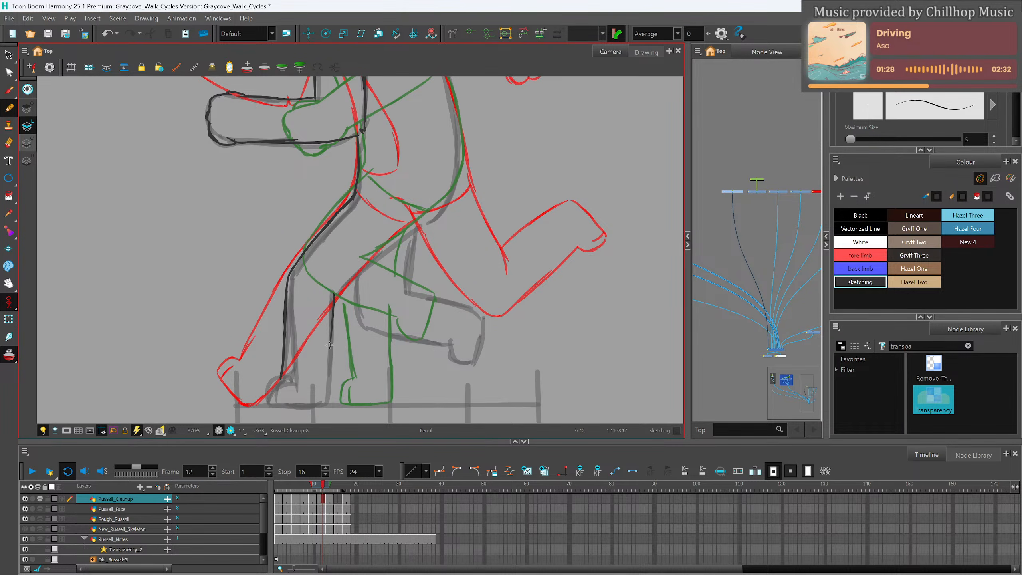
Undo the last leg strokes, then redraw the planted leg's shin, foot and back edge up to the curve of the rump.
key(ctrl+z)
key(ctrl+z)
key(ctrl+z)
key(ctrl+z)
drag(288, 277, 281, 380)
mouse_move(334, 295)
mouse_down()
mouse_move(318, 397)
mouse_move(273, 384)
mouse_move(266, 393)
mouse_move(273, 407)
mouse_move(315, 402)
mouse_move(273, 405)
mouse_up()
drag(330, 298, 447, 198)
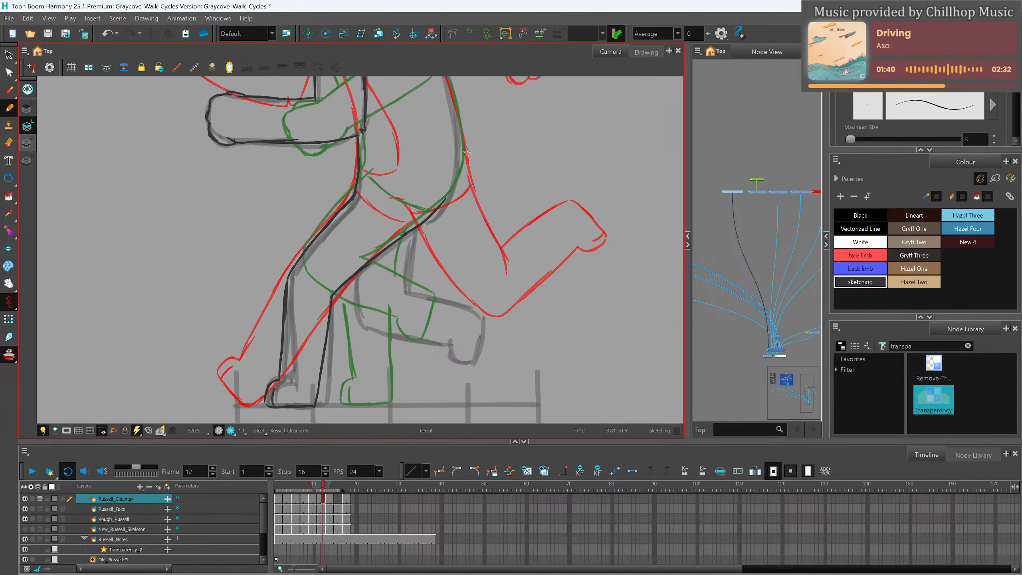
drag(465, 152, 455, 218)
Trace the raised back leg's thigh, bent knee, lower leg and hanging foot.
mouse_move(432, 139)
mouse_down()
mouse_move(444, 242)
mouse_move(449, 219)
mouse_move(434, 269)
mouse_move(407, 297)
mouse_move(419, 287)
mouse_move(445, 373)
mouse_move(465, 387)
mouse_move(436, 185)
mouse_move(458, 204)
mouse_up()
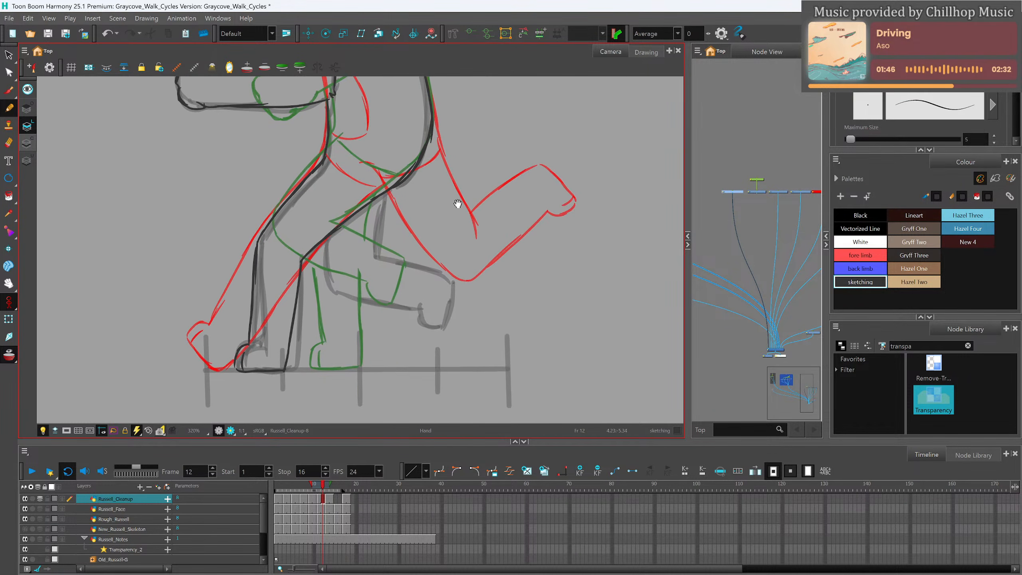
drag(325, 240, 338, 295)
drag(382, 194, 376, 258)
mouse_move(336, 292)
mouse_down()
mouse_move(407, 305)
mouse_move(373, 300)
mouse_move(417, 309)
mouse_move(422, 327)
mouse_move(419, 319)
mouse_move(443, 329)
mouse_up()
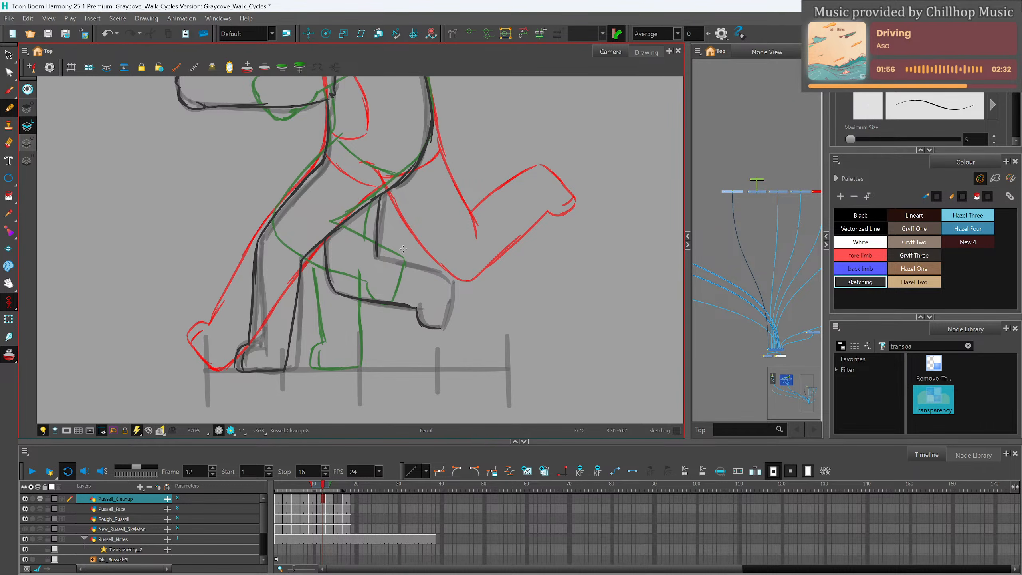
mouse_move(380, 257)
mouse_down()
mouse_move(446, 270)
mouse_move(434, 268)
mouse_move(446, 274)
mouse_move(448, 297)
mouse_move(447, 284)
mouse_move(440, 327)
mouse_up()
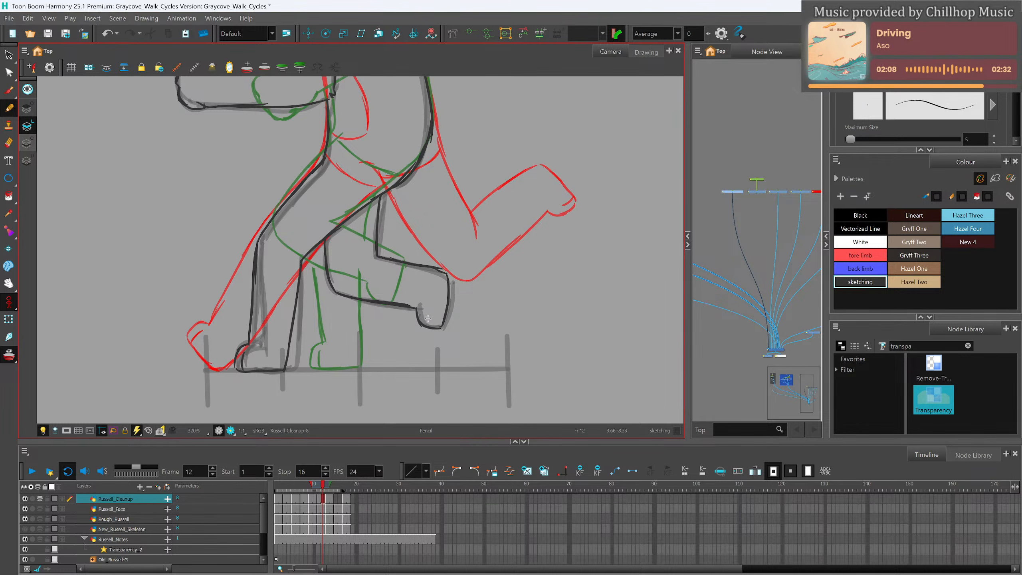
Trace the narrow rounded shape below the near elbow and the curved hip line between the torso and legs.
mouse_move(475, 143)
mouse_down()
mouse_move(483, 350)
mouse_move(497, 336)
mouse_up()
mouse_move(358, 257)
mouse_down()
mouse_move(371, 315)
mouse_move(350, 340)
mouse_move(371, 324)
mouse_move(368, 302)
mouse_move(364, 341)
mouse_up()
mouse_move(418, 395)
mouse_down()
mouse_move(444, 347)
mouse_move(441, 289)
mouse_up()
drag(364, 256, 430, 281)
scroll(499, 262, up, 5)
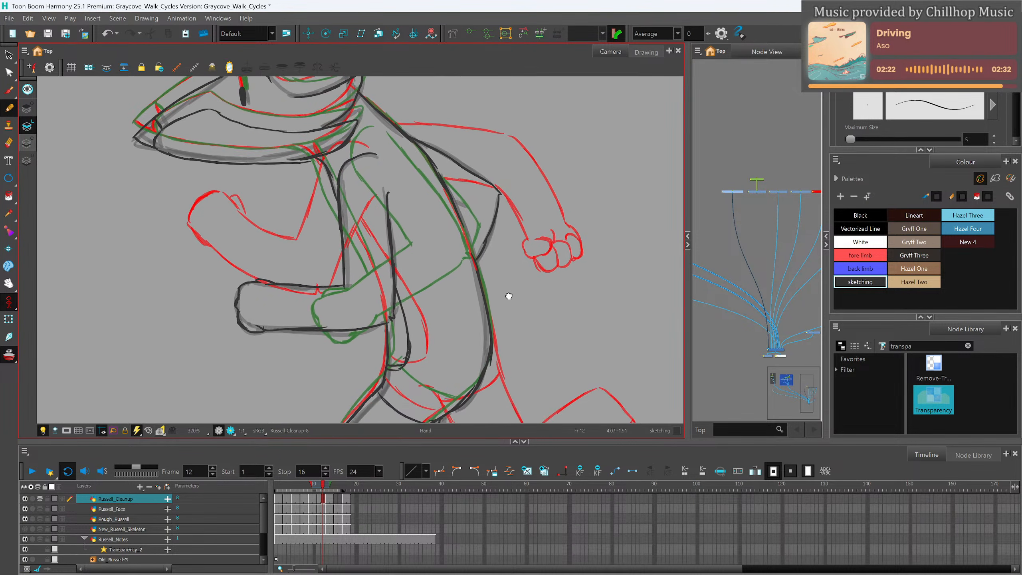
Fit the whole drawing in view, turn off onion skinning and play the walk cycle from the first frame.
scroll(505, 299, down, 5)
key(shift+m)
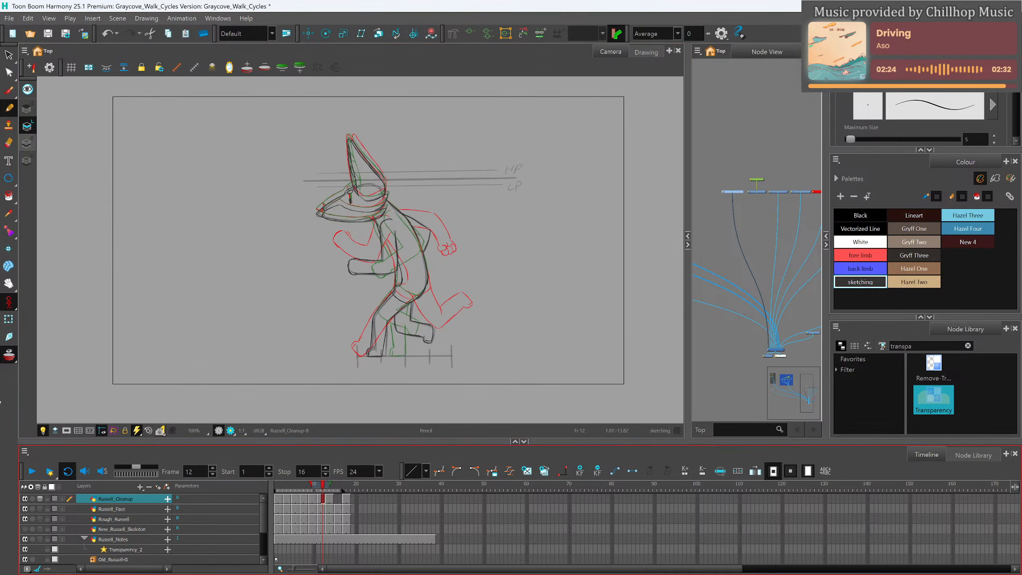
key(alt+o)
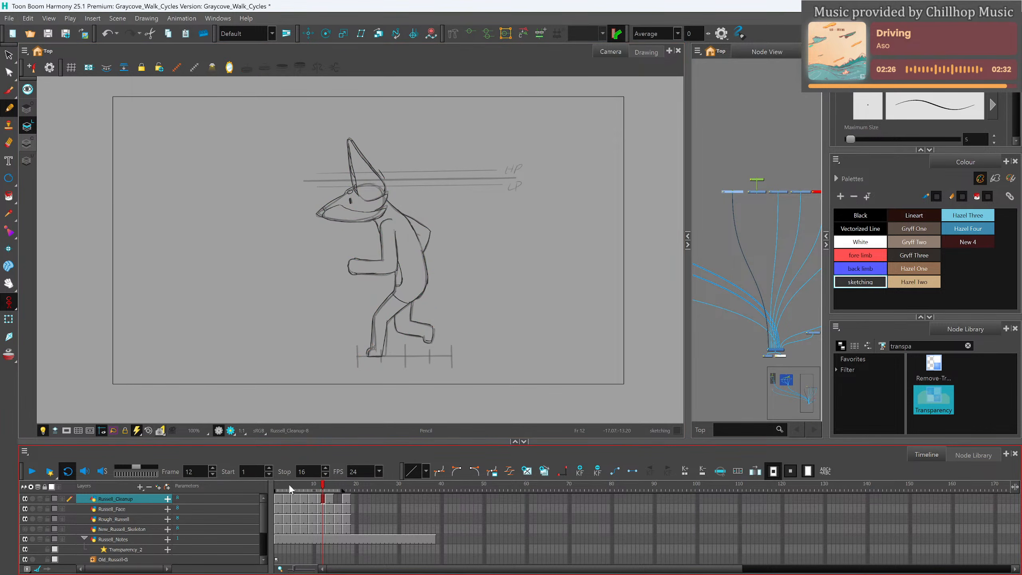
drag(325, 486, 264, 500)
click(32, 472)
Hide the Russell_Face and Rough_Russell layers and play the cleaned-up walk cycle on its own.
click(25, 509)
click(25, 519)
click(32, 472)
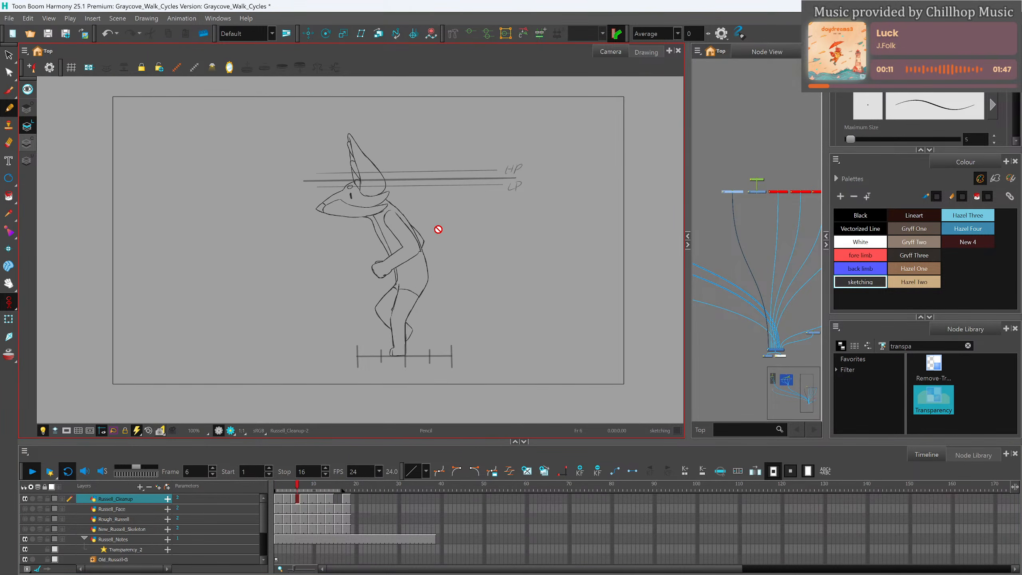
click(32, 471)
Set the playback rate to 12 FPS and play the walk cycle to check its timing.
click(375, 471)
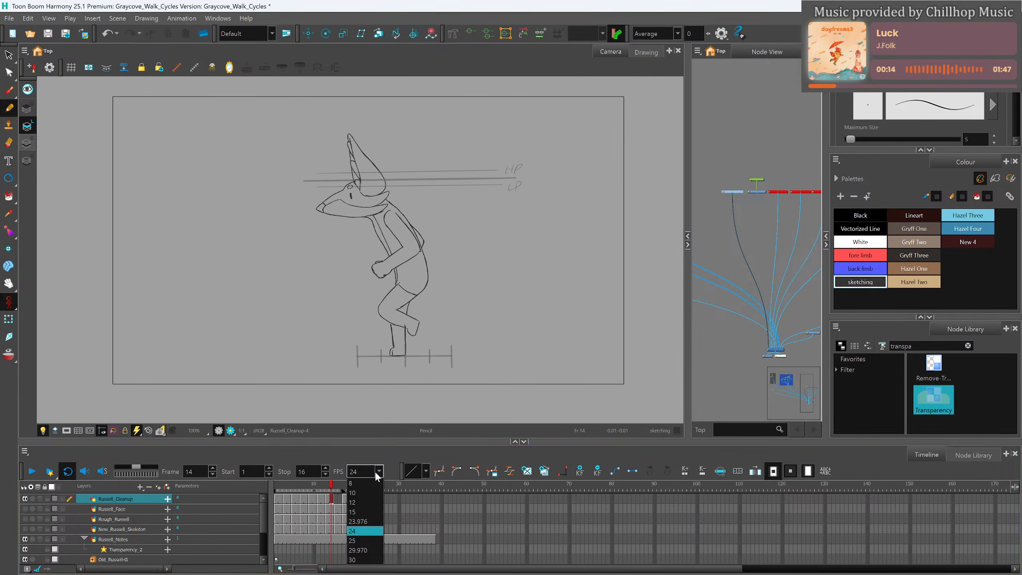
click(354, 502)
click(35, 467)
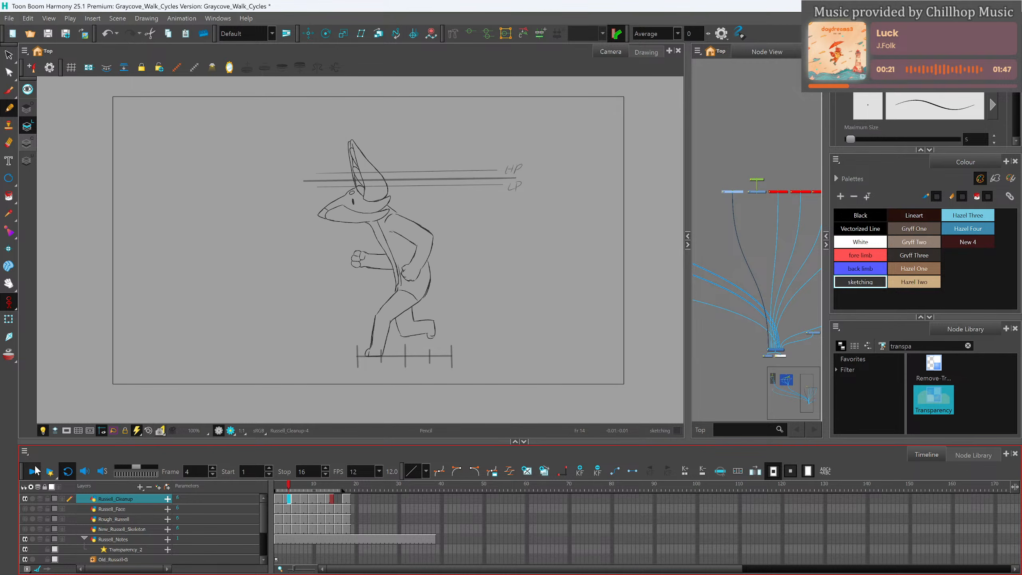
click(35, 465)
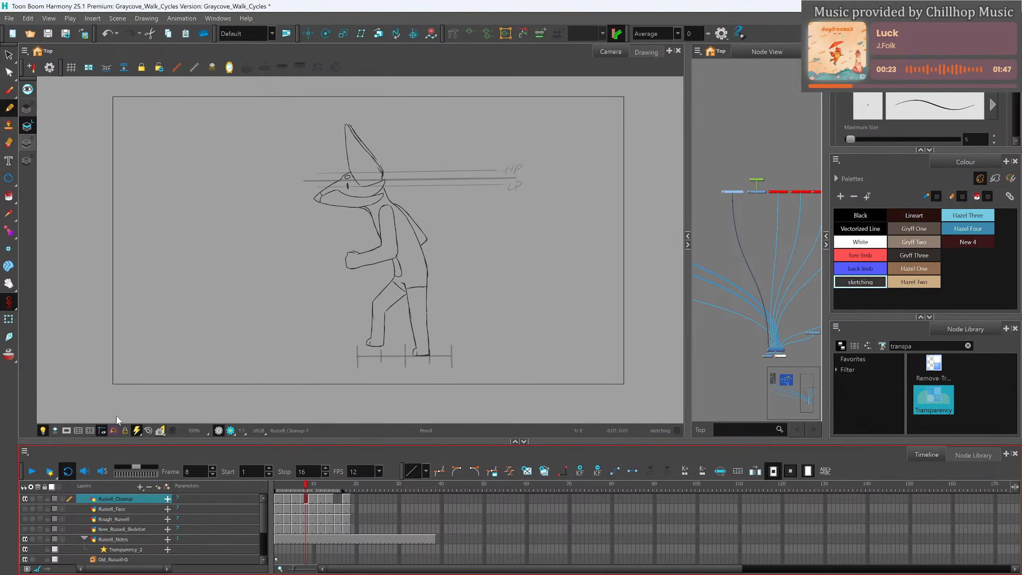
Save the project.
click(9, 18)
click(24, 81)
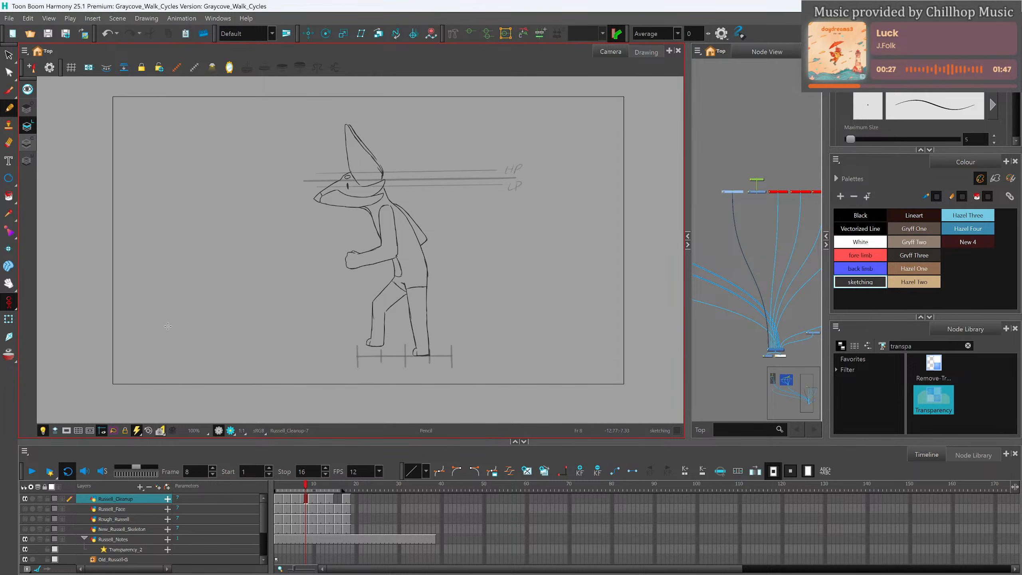